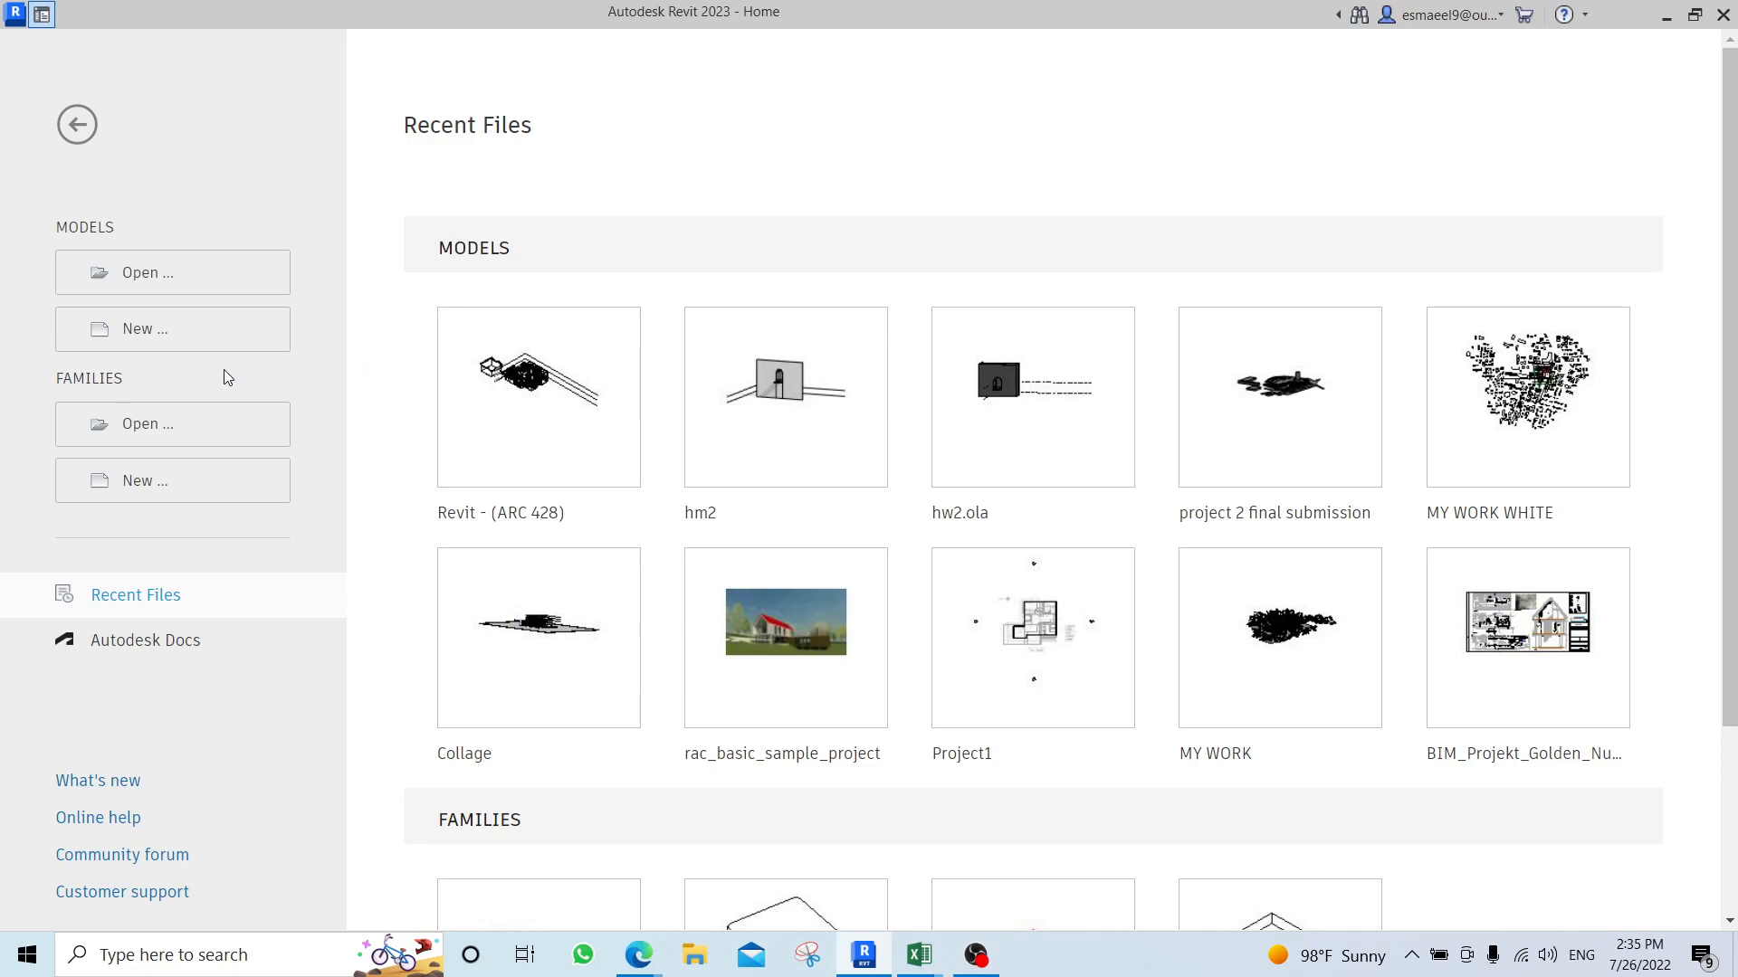
Create a new project from the Metric-Architectural Template.
{"action": "left_click", "coordinate": [208, 328]}
{"action": "left_click", "coordinate": [762, 428]}
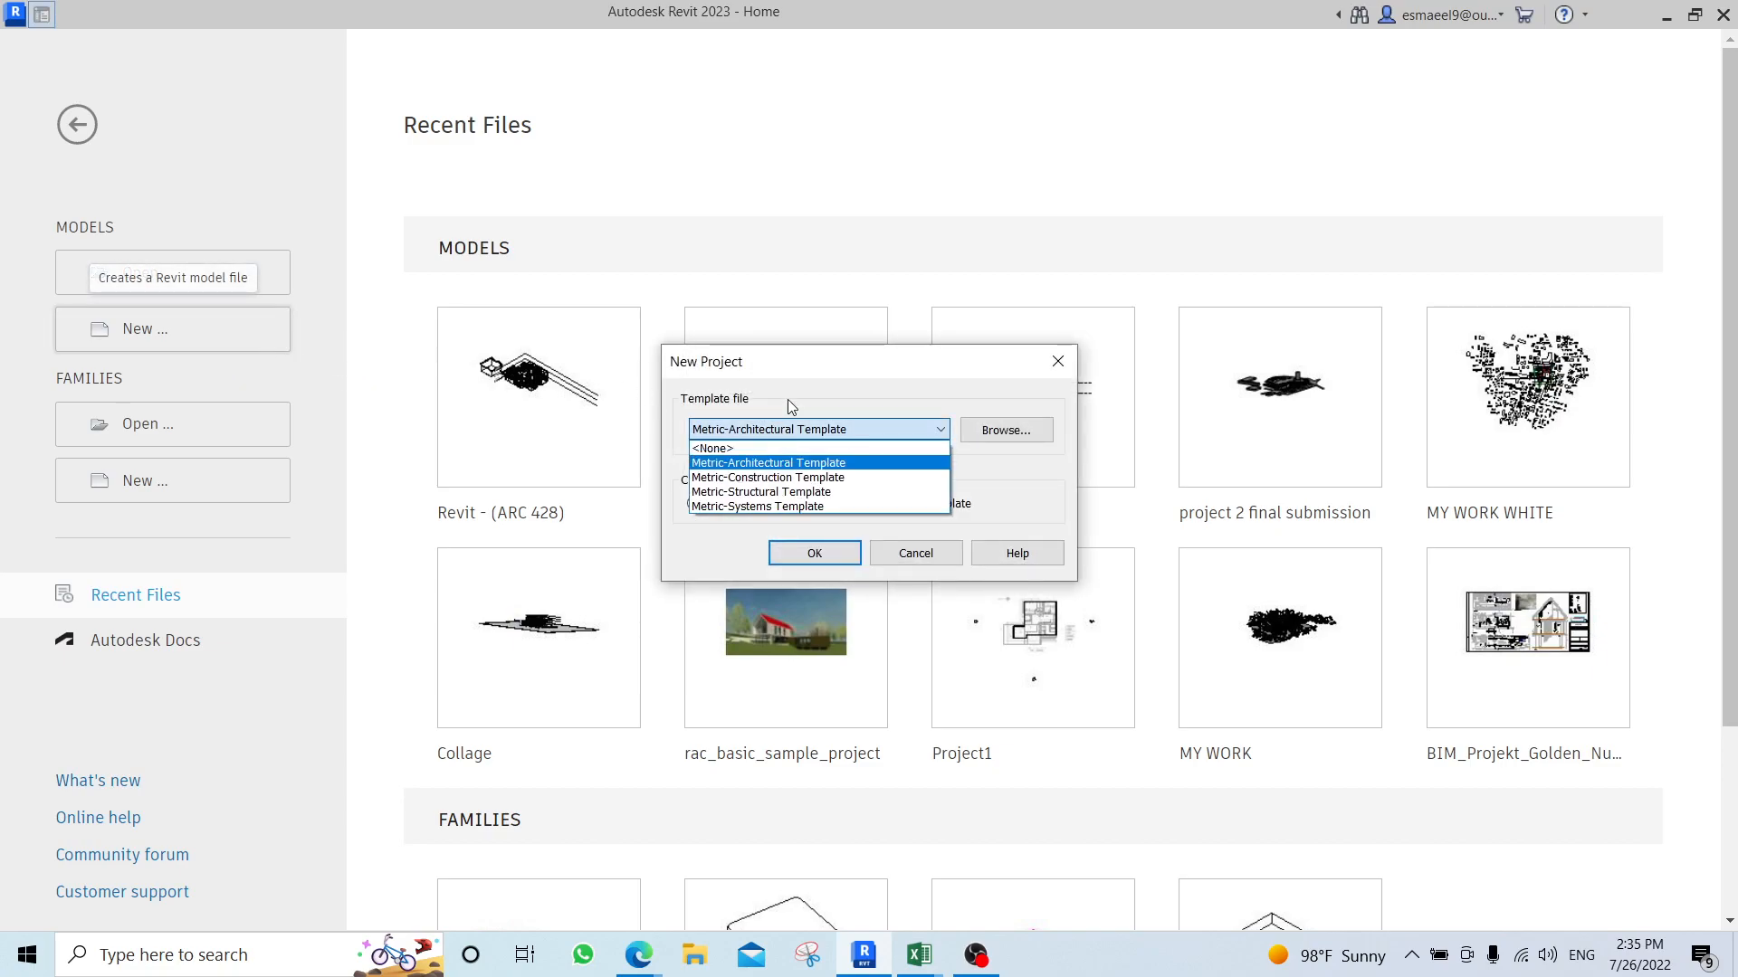
{"action": "left_click", "coordinate": [756, 465]}
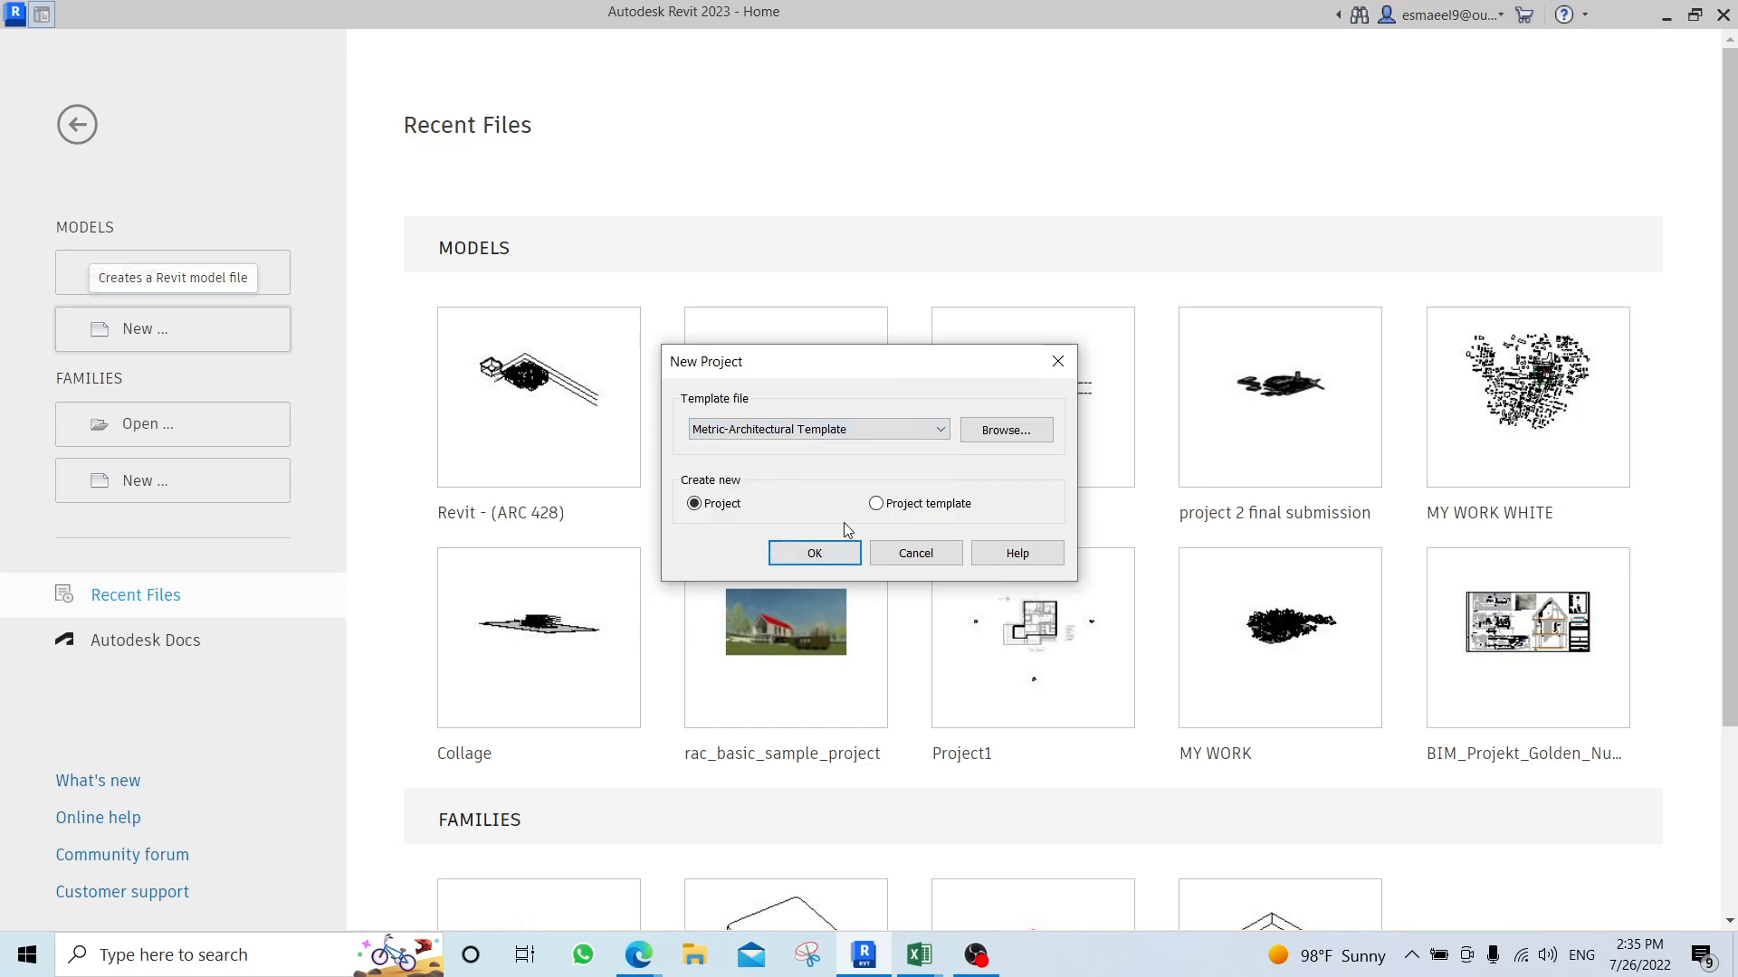
{"action": "left_click", "coordinate": [816, 554]}
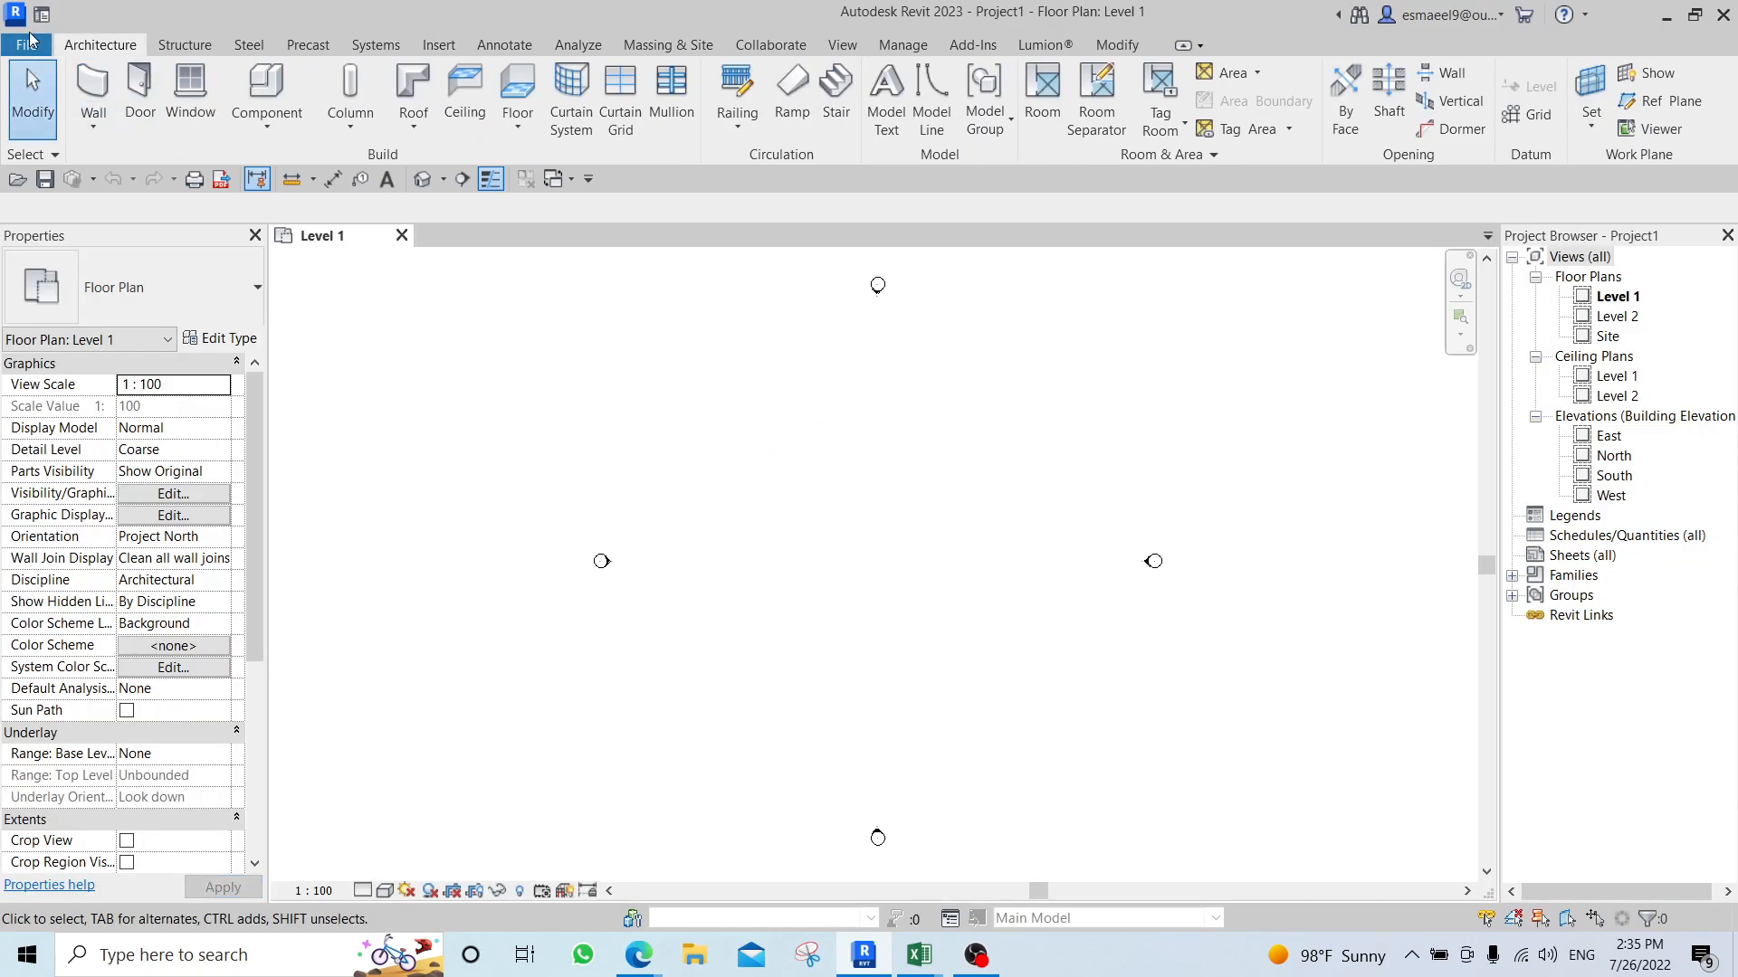
Open the File Locations options and widen the project template list's Name column to show the full template names.
{"action": "left_click", "coordinate": [28, 47]}
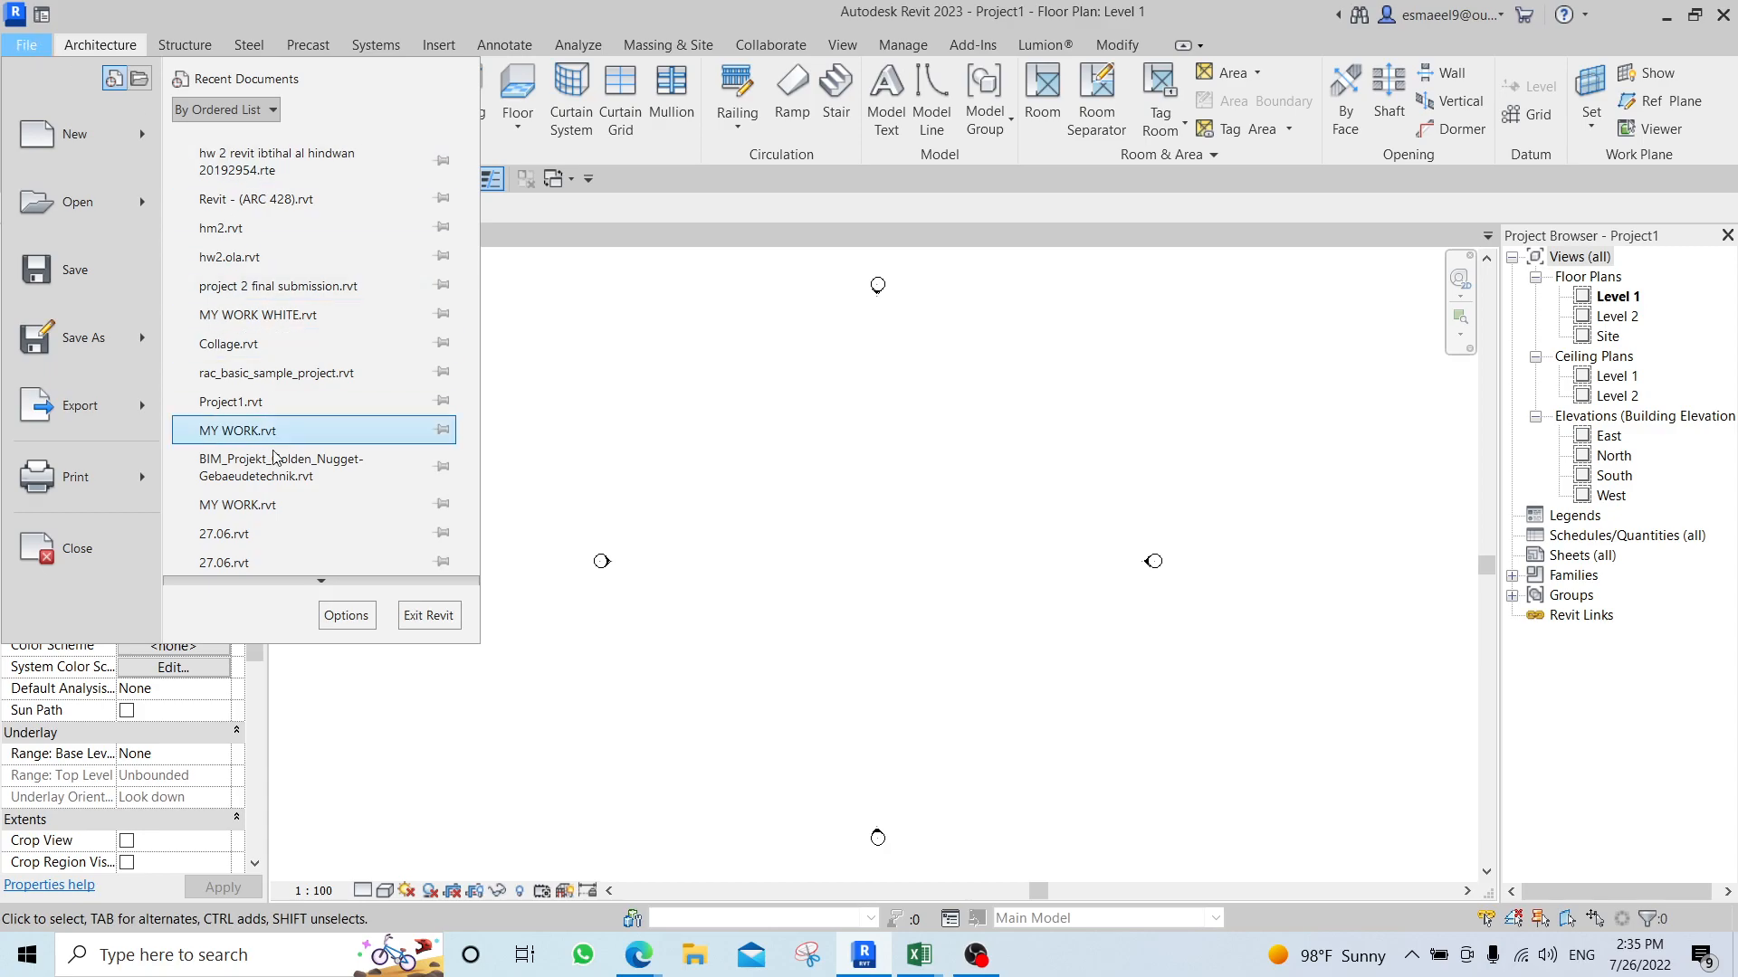
{"action": "left_click", "coordinate": [346, 616]}
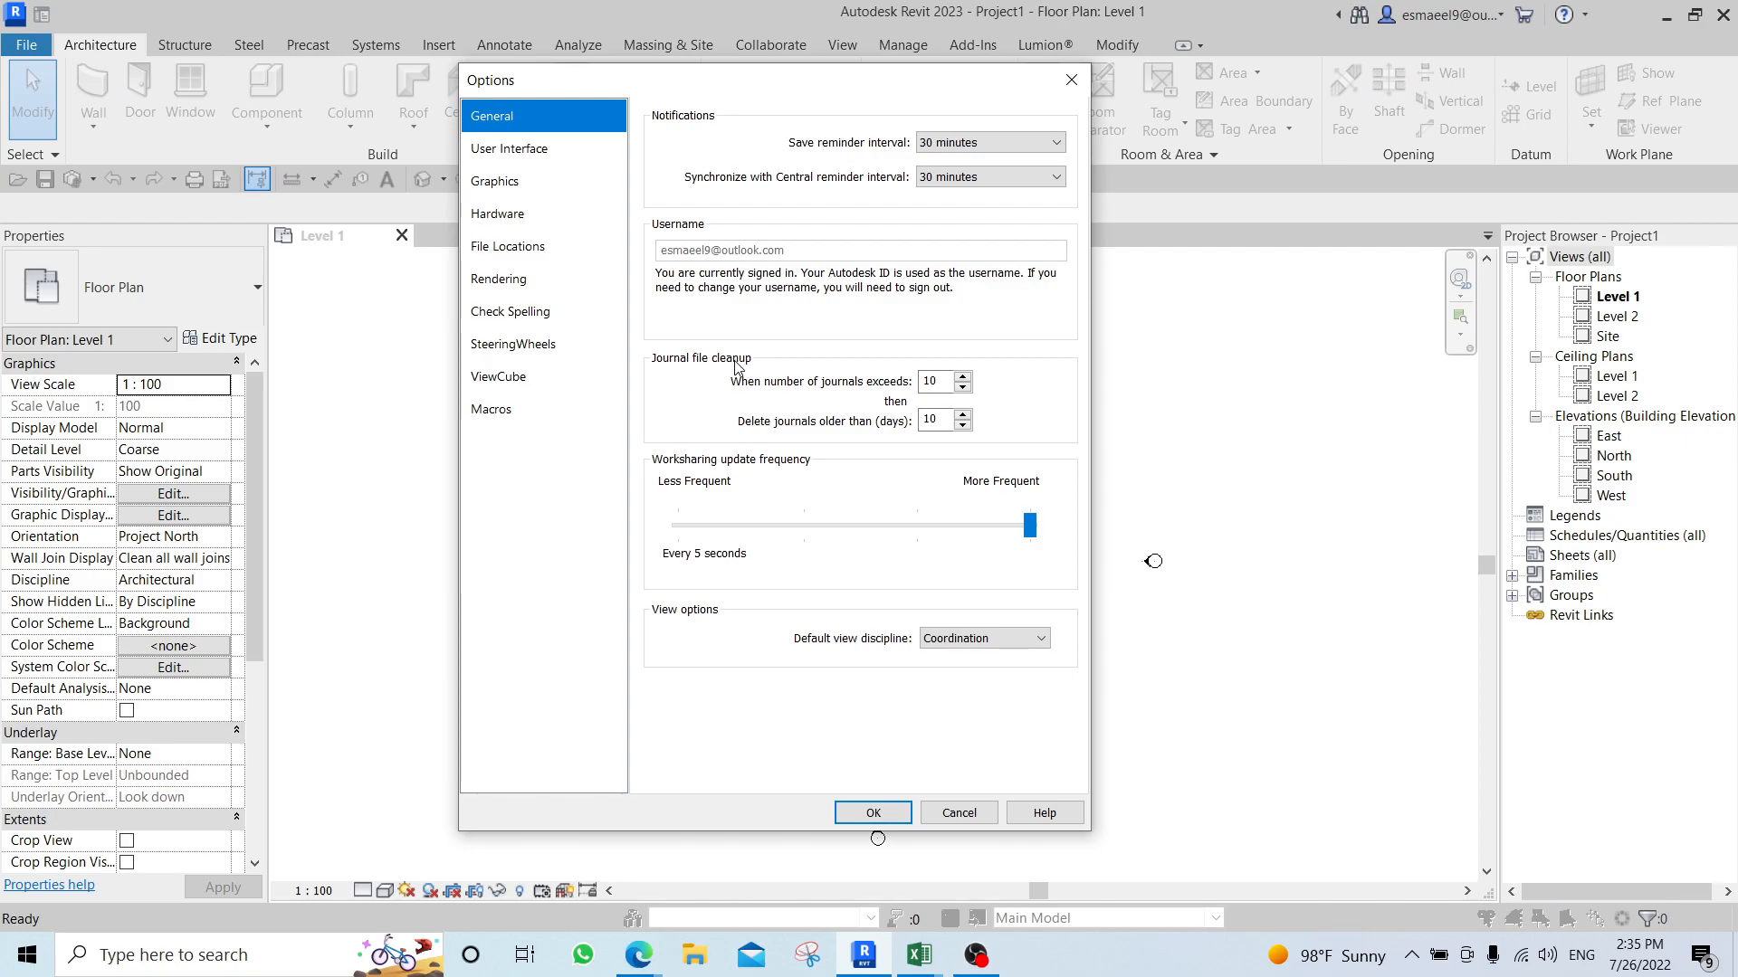
{"action": "left_click", "coordinate": [539, 247]}
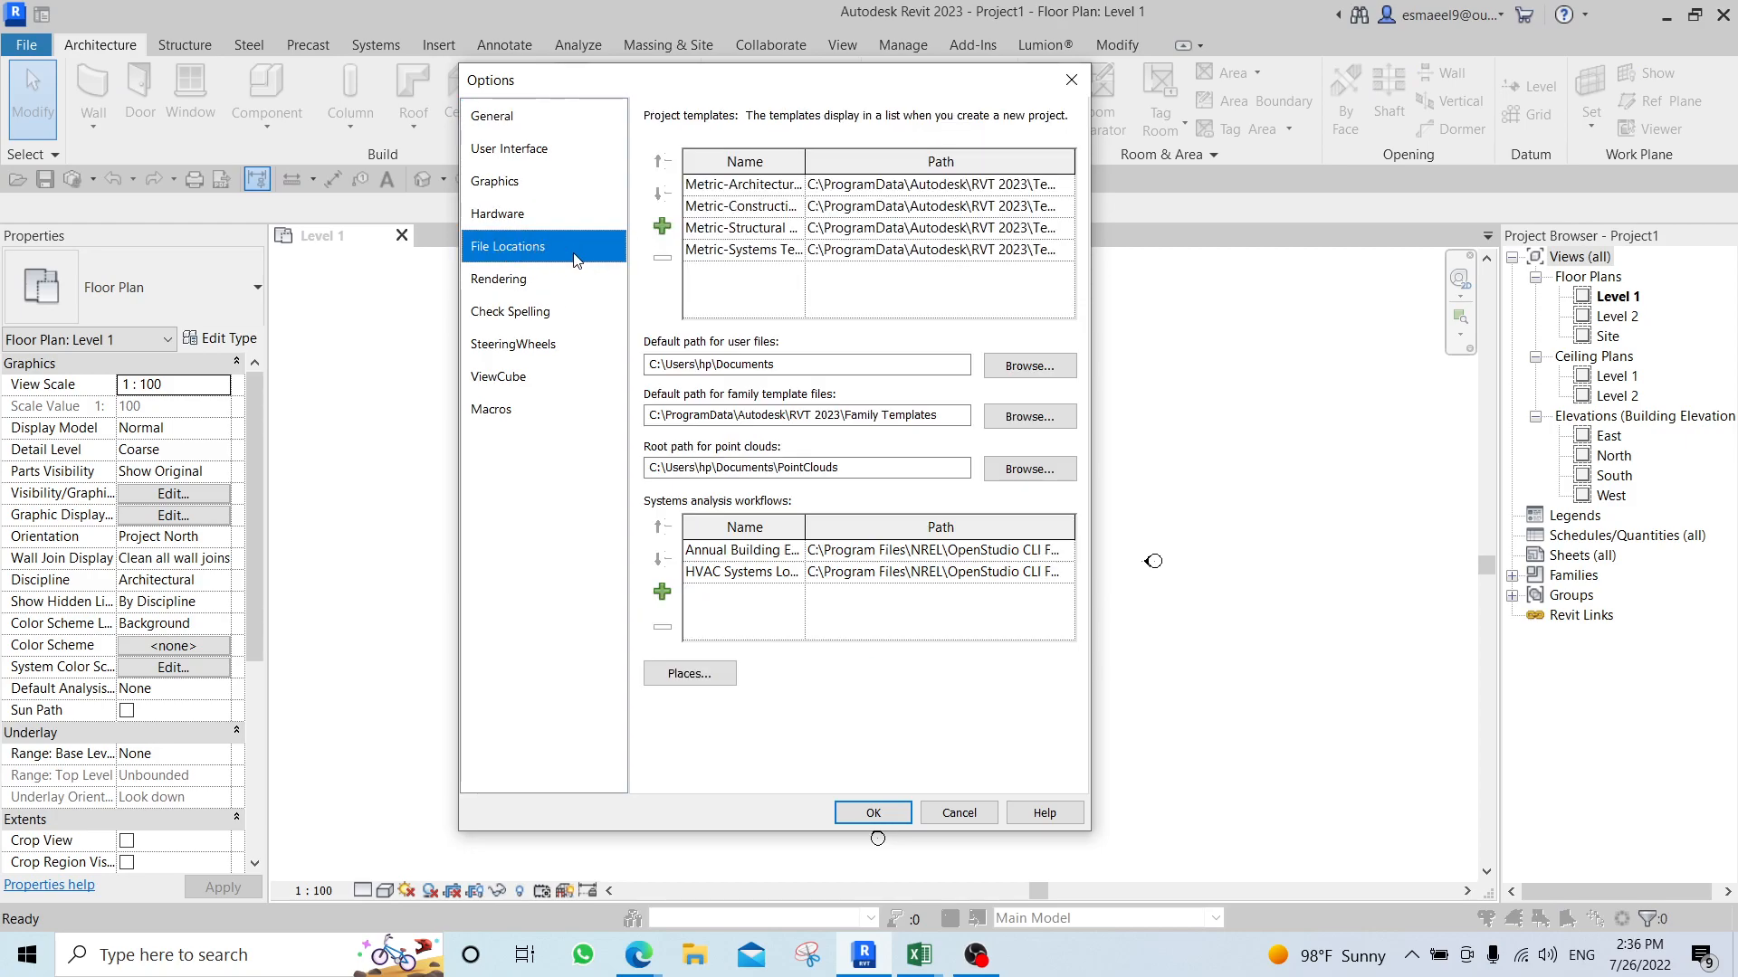
{"action": "left_click_drag", "start_coordinate": [806, 161], "coordinate": [835, 160]}
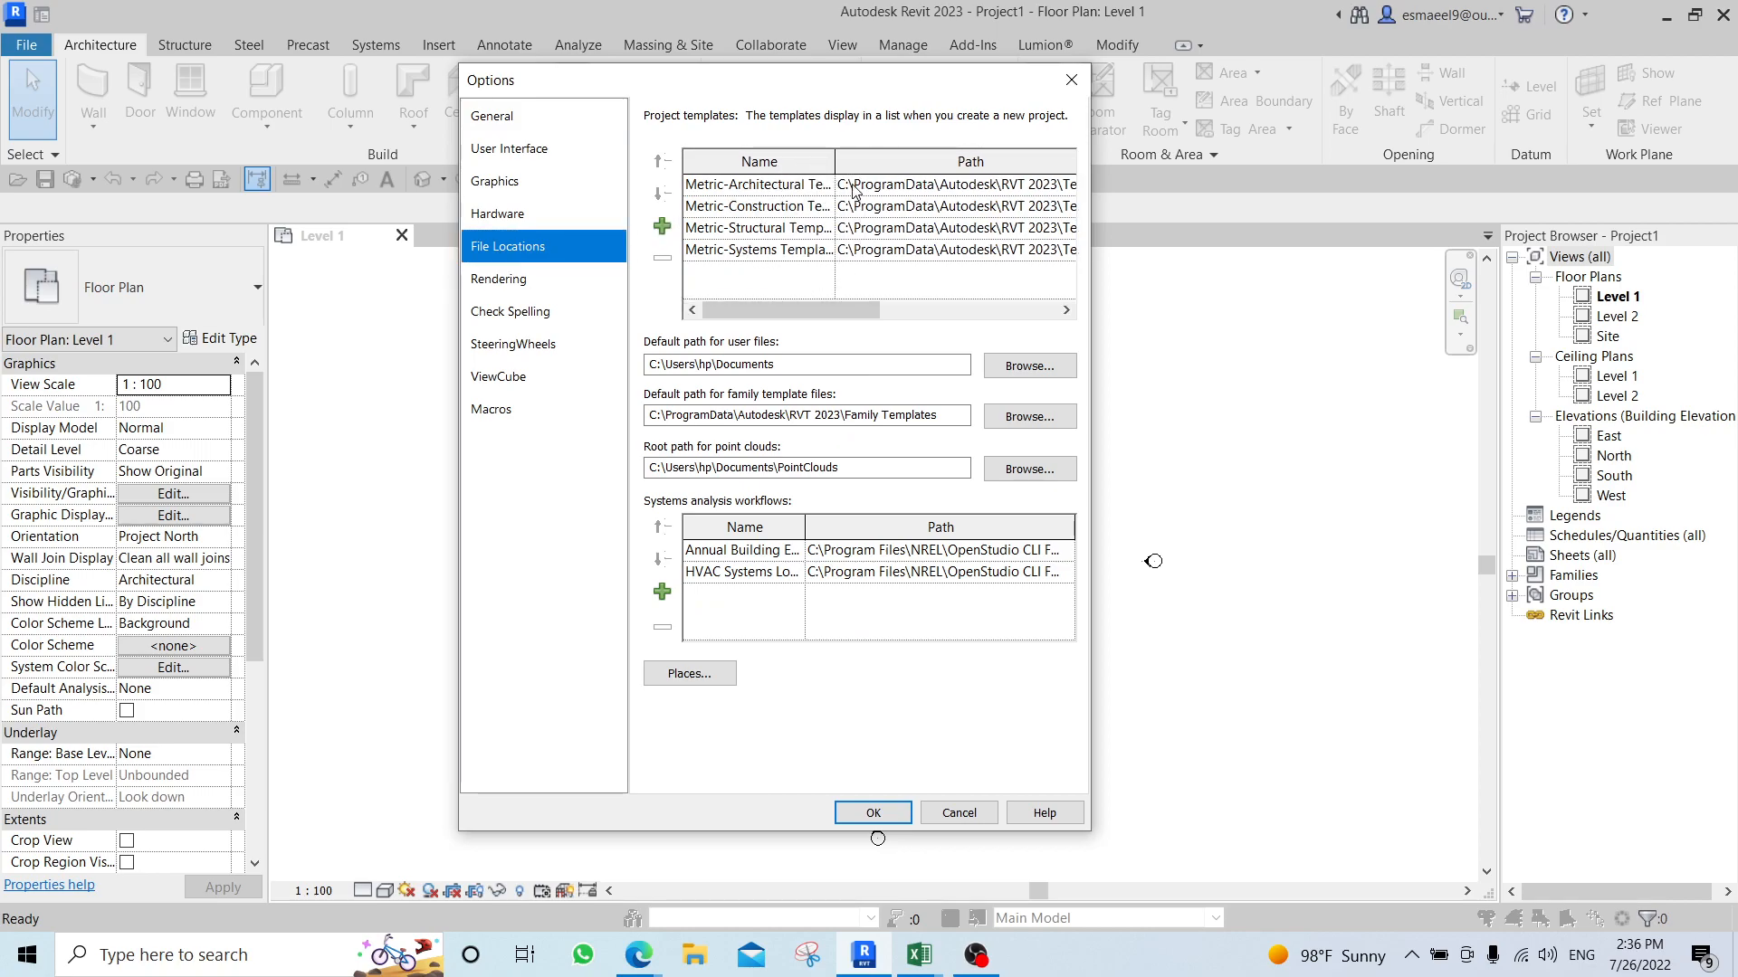
{"action": "left_click_drag", "start_coordinate": [832, 160], "coordinate": [915, 160]}
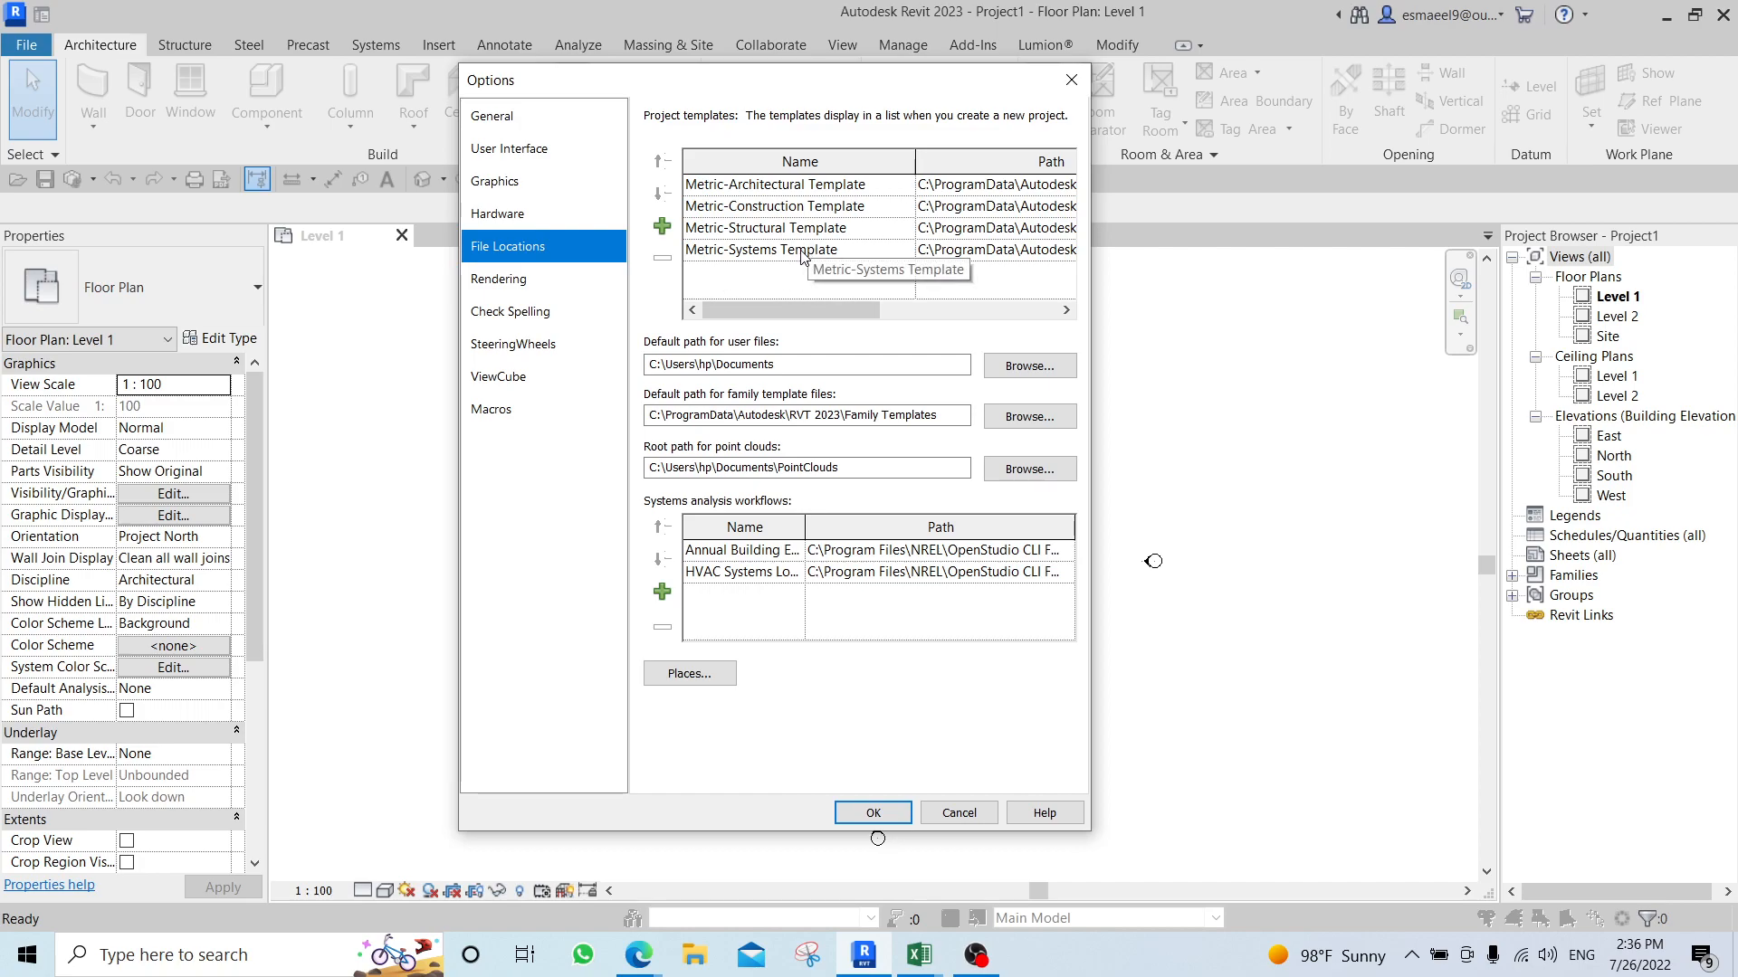
{"action": "left_click", "coordinate": [753, 247]}
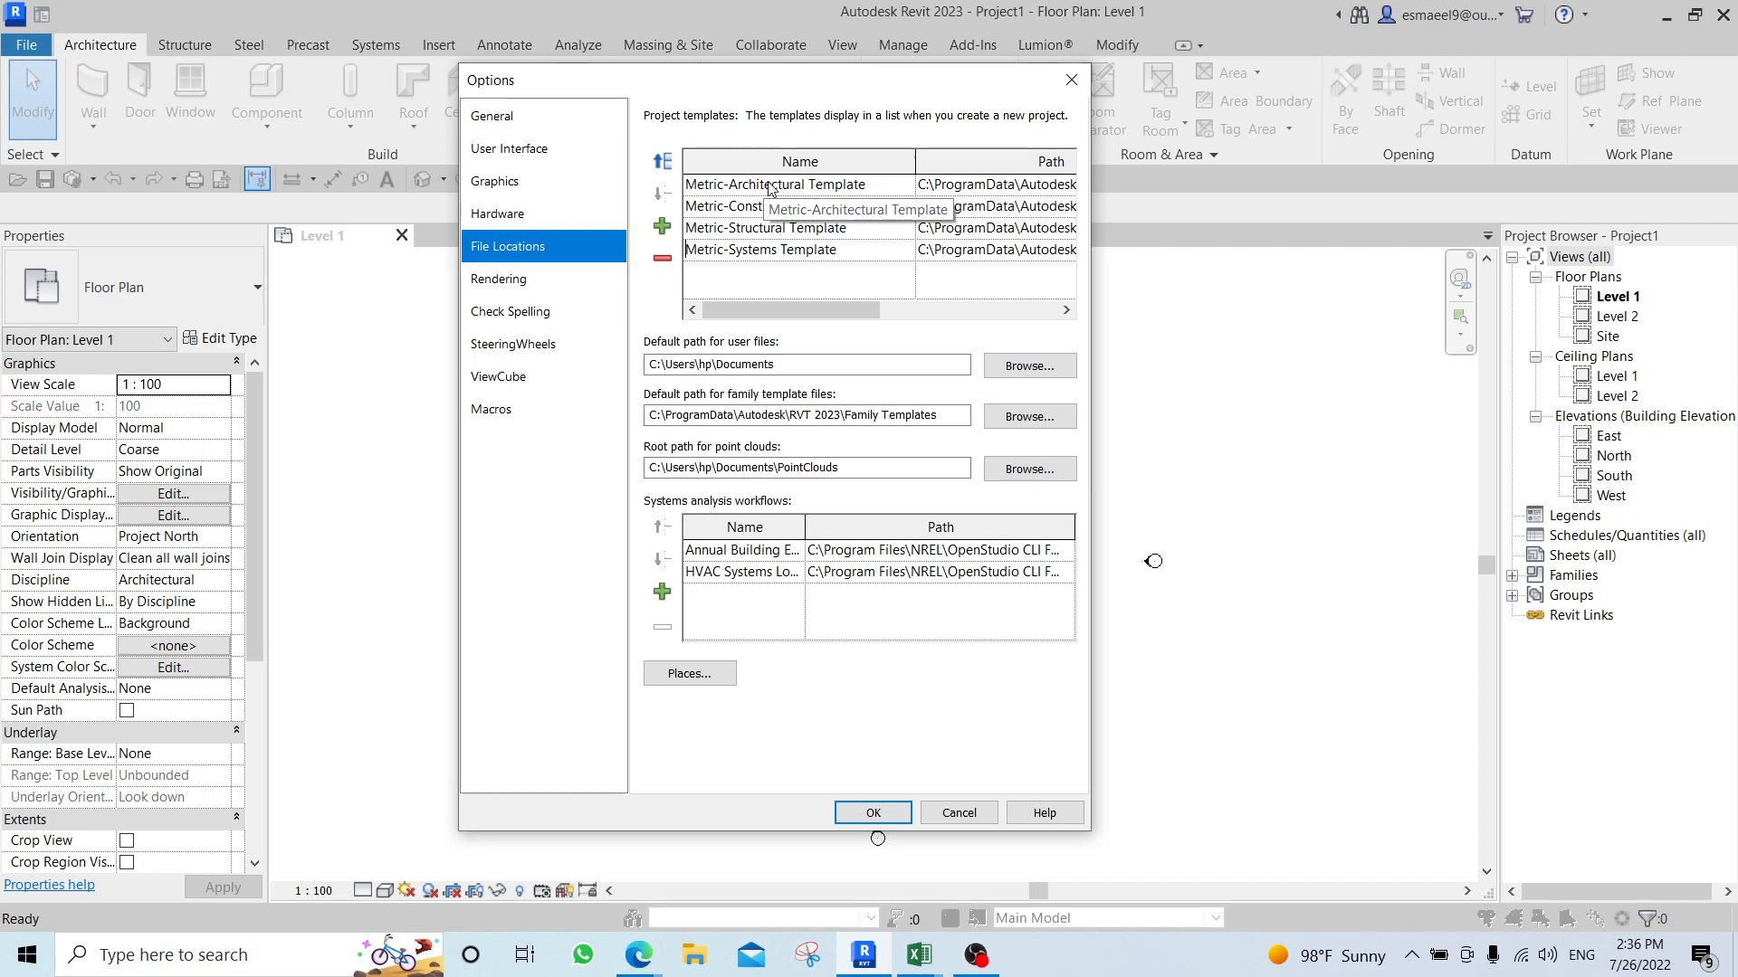
Set the architectural template's path to DefaultMetric.rte in the Templates > English folder and accept the options.
{"action": "left_click_drag", "start_coordinate": [919, 161], "coordinate": [776, 162]}
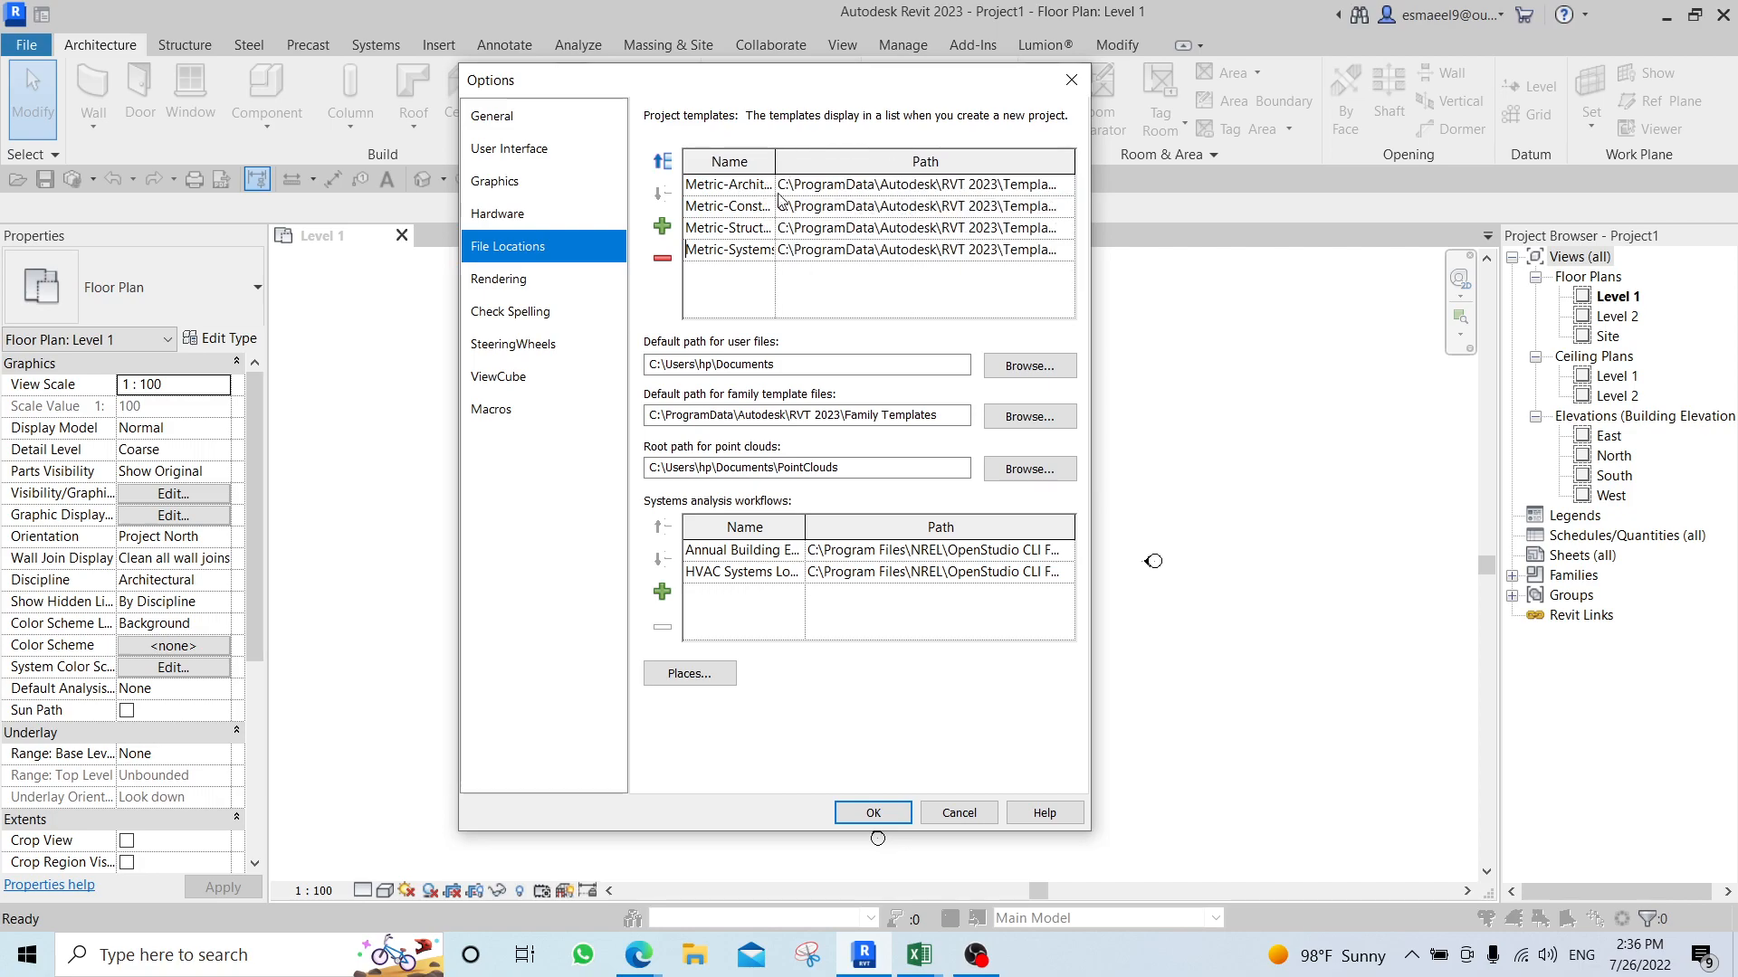
{"action": "left_click", "coordinate": [1066, 186]}
{"action": "left_click", "coordinate": [1066, 186]}
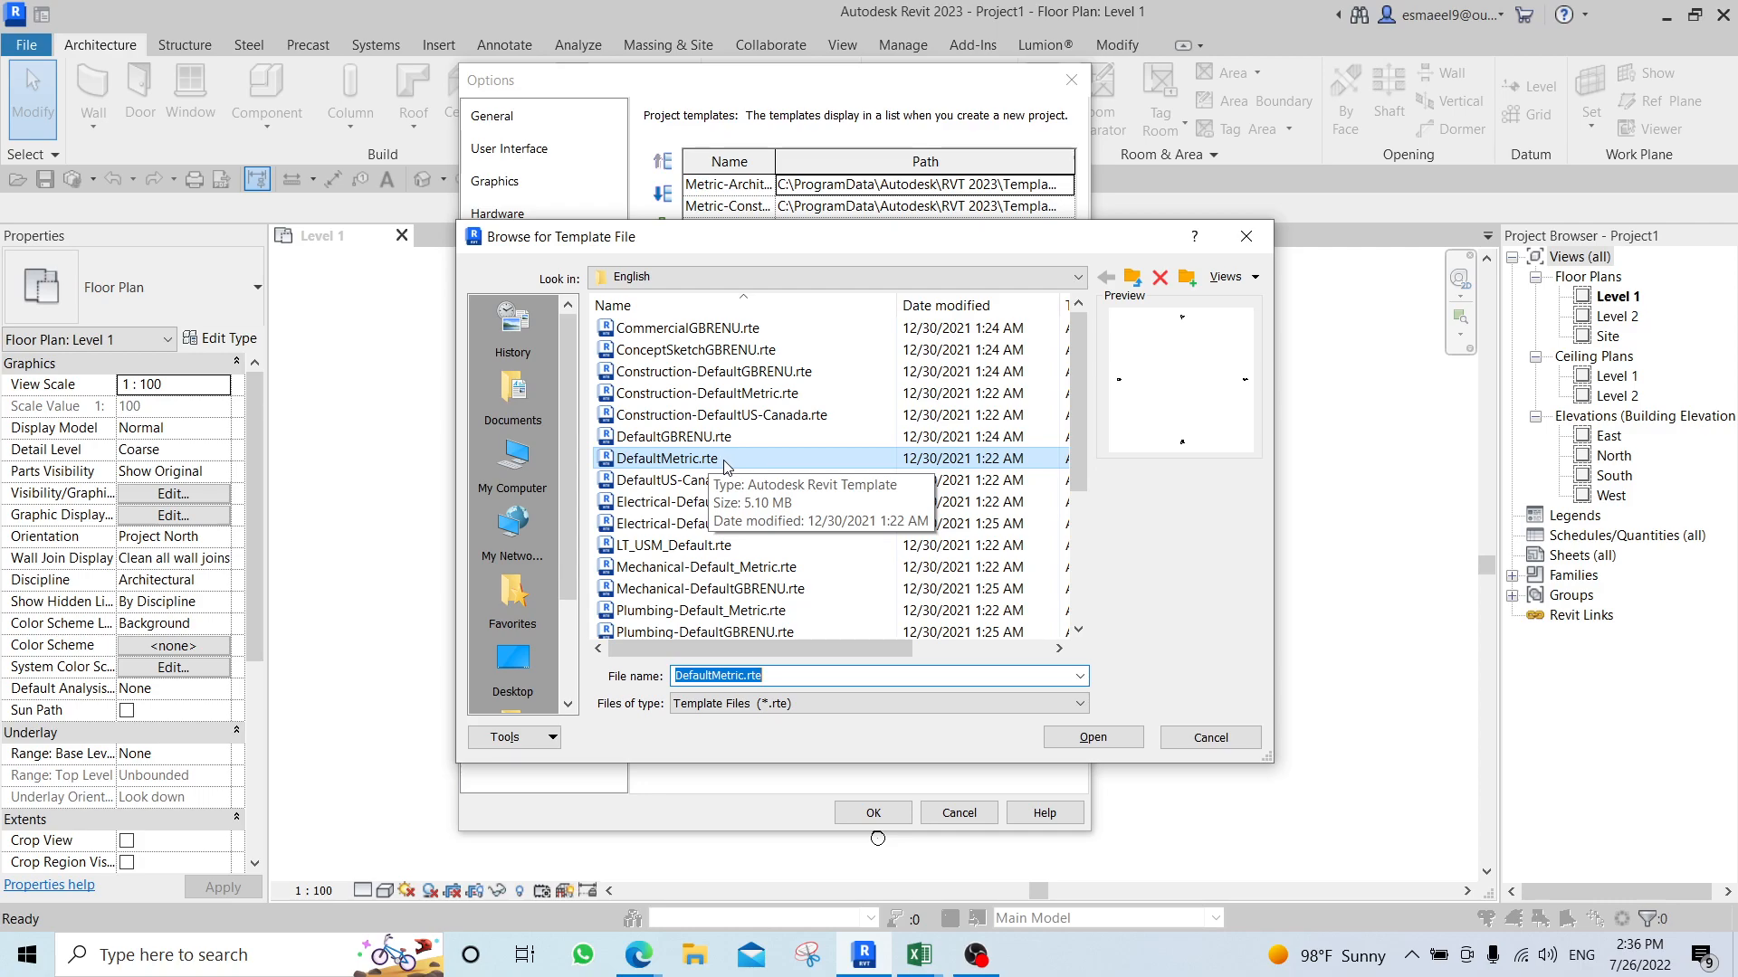
{"action": "left_click", "coordinate": [1133, 278]}
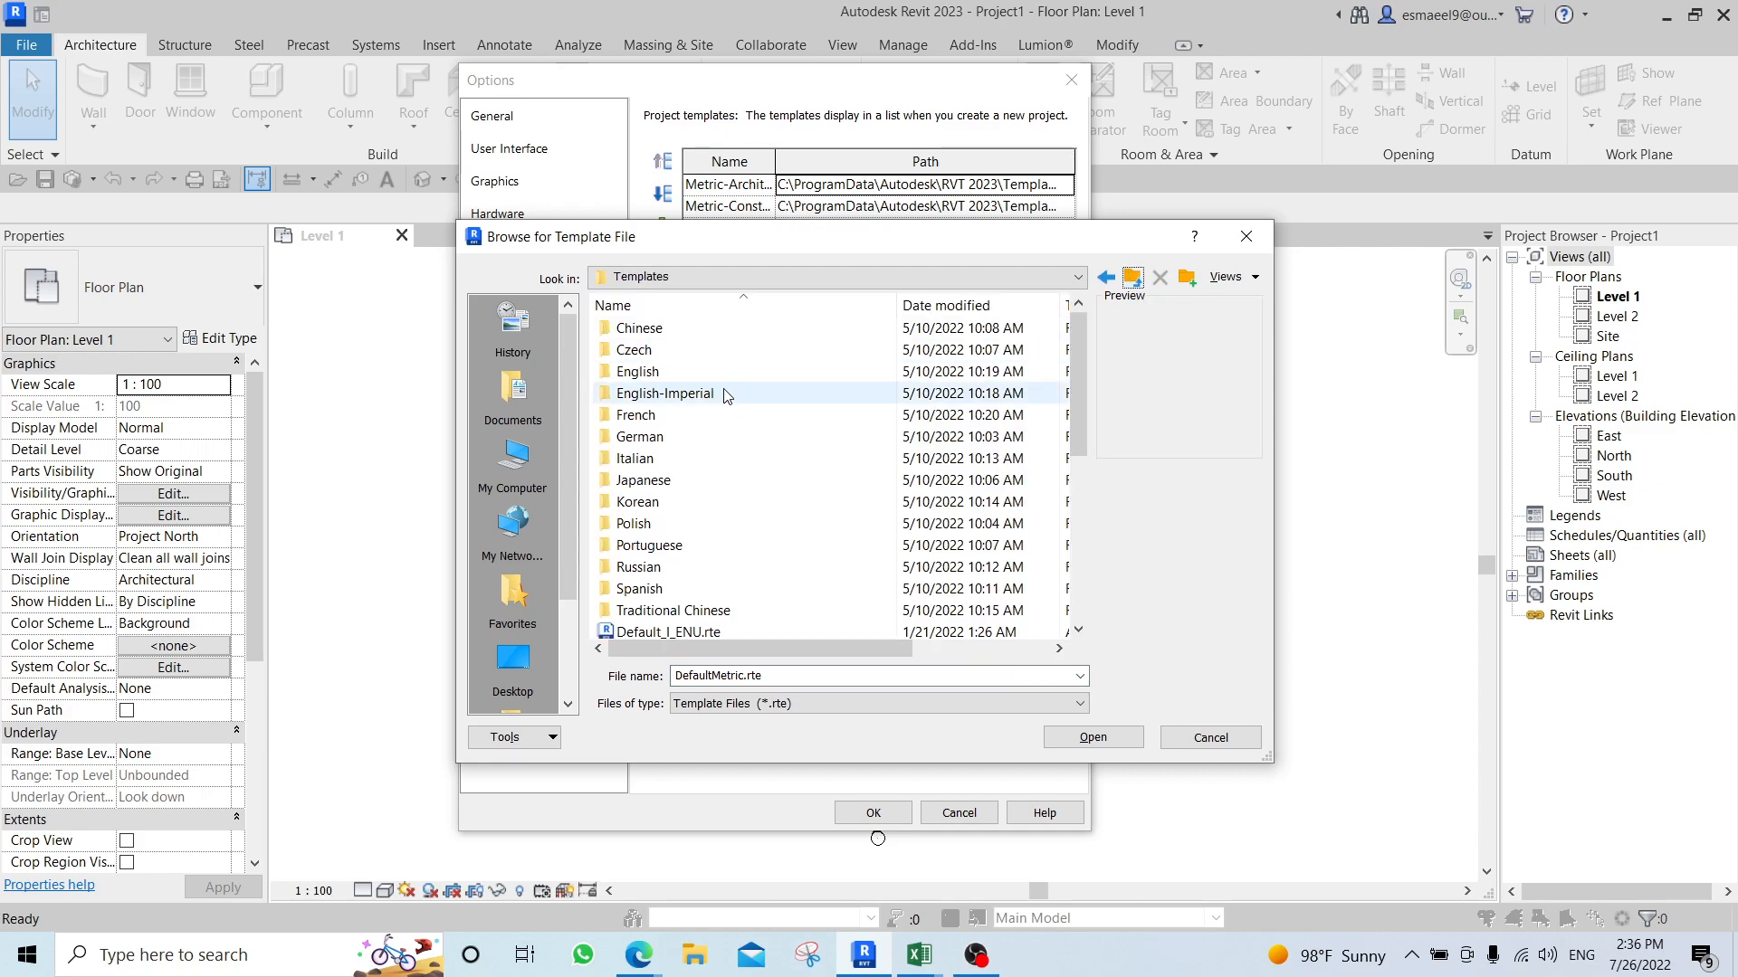
{"action": "scroll", "coordinate": [735, 402], "scroll_direction": "down", "scroll_amount": 2}
{"action": "scroll", "coordinate": [736, 430], "scroll_direction": "down", "scroll_amount": 2}
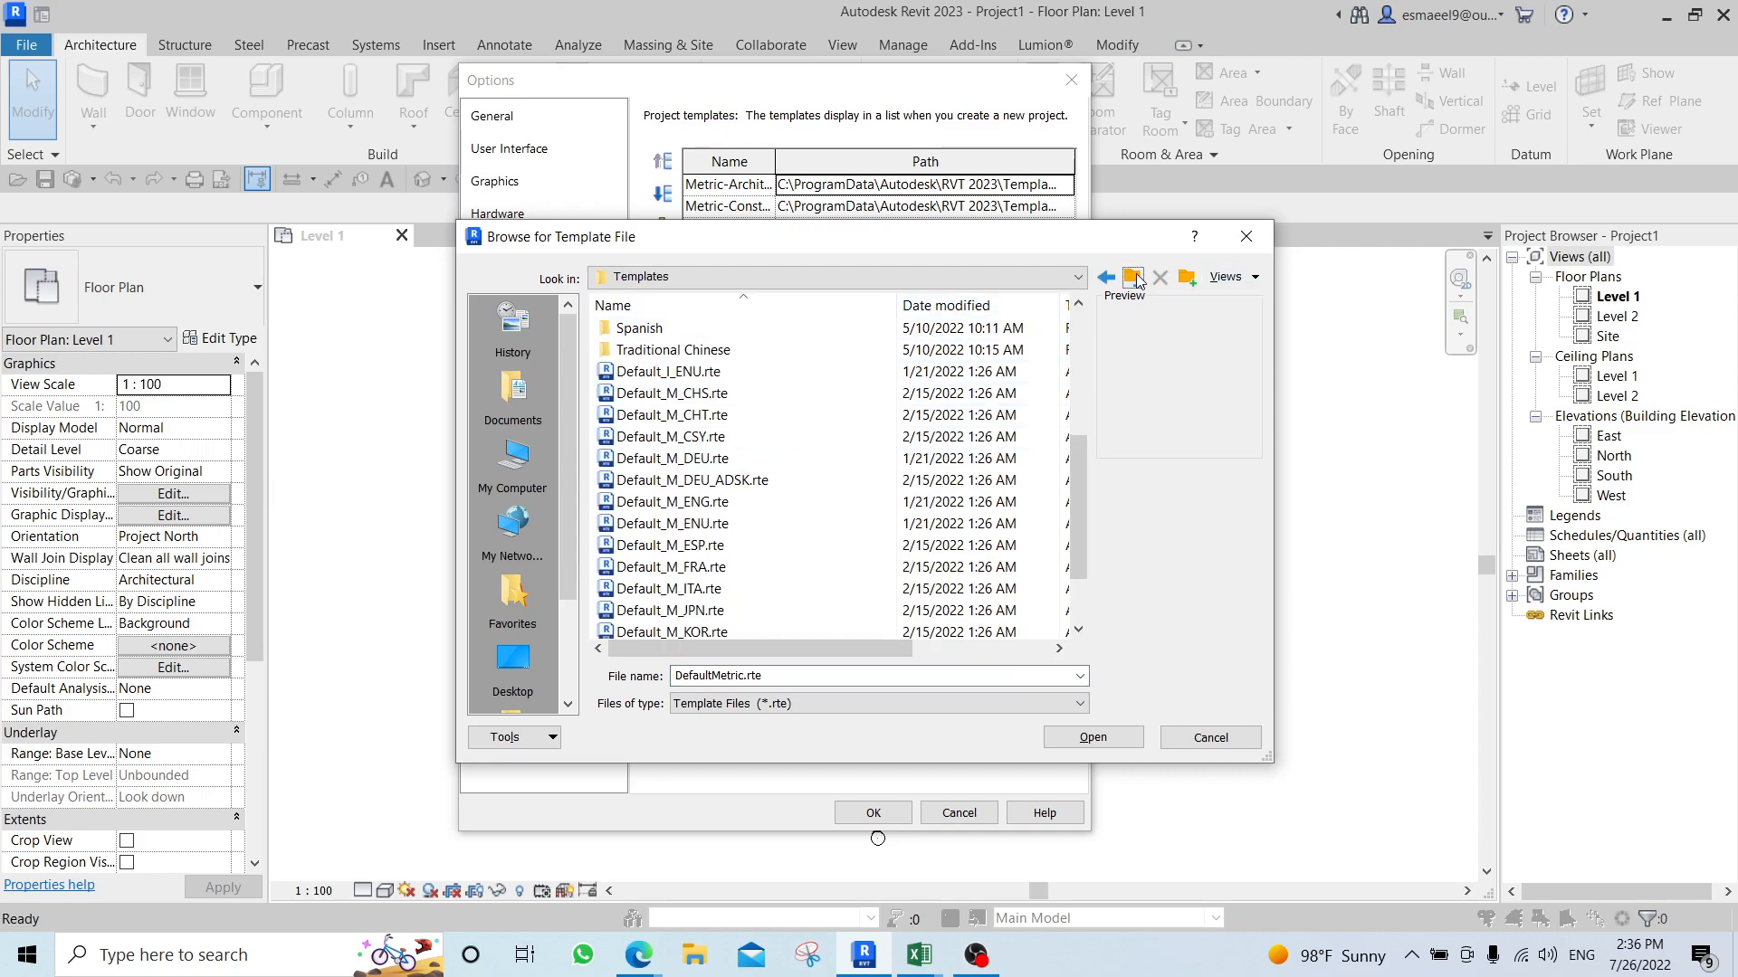
{"action": "left_click", "coordinate": [1134, 278]}
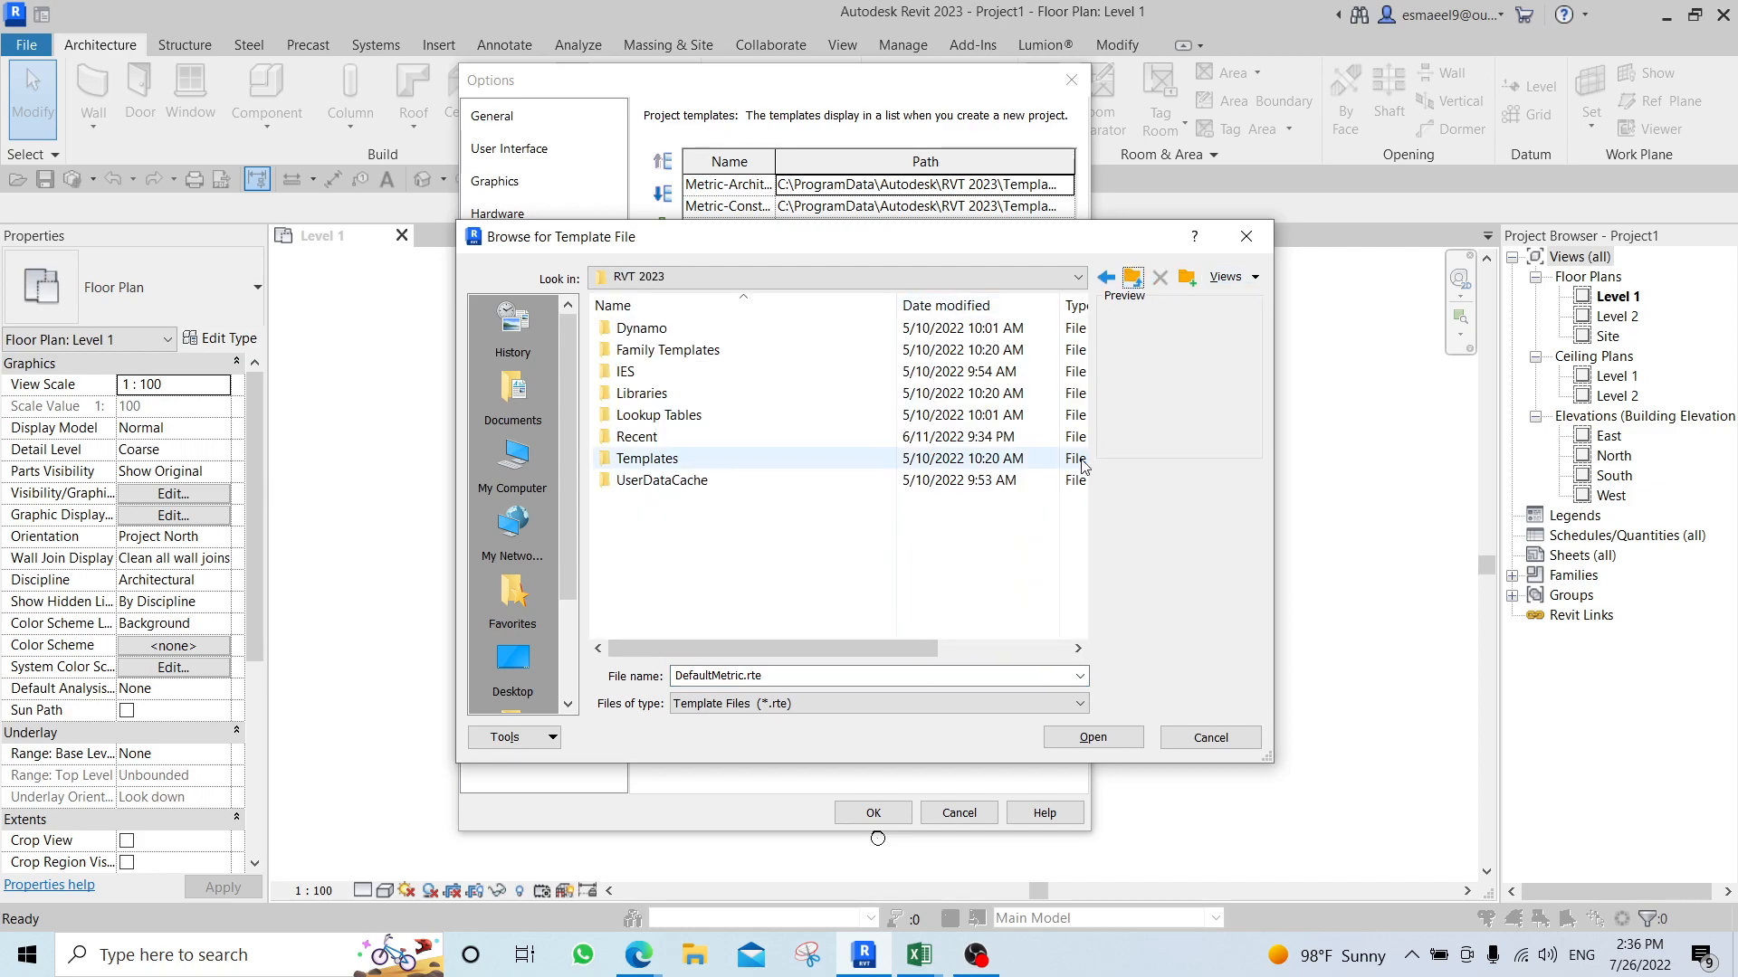
{"action": "double_click", "coordinate": [679, 461]}
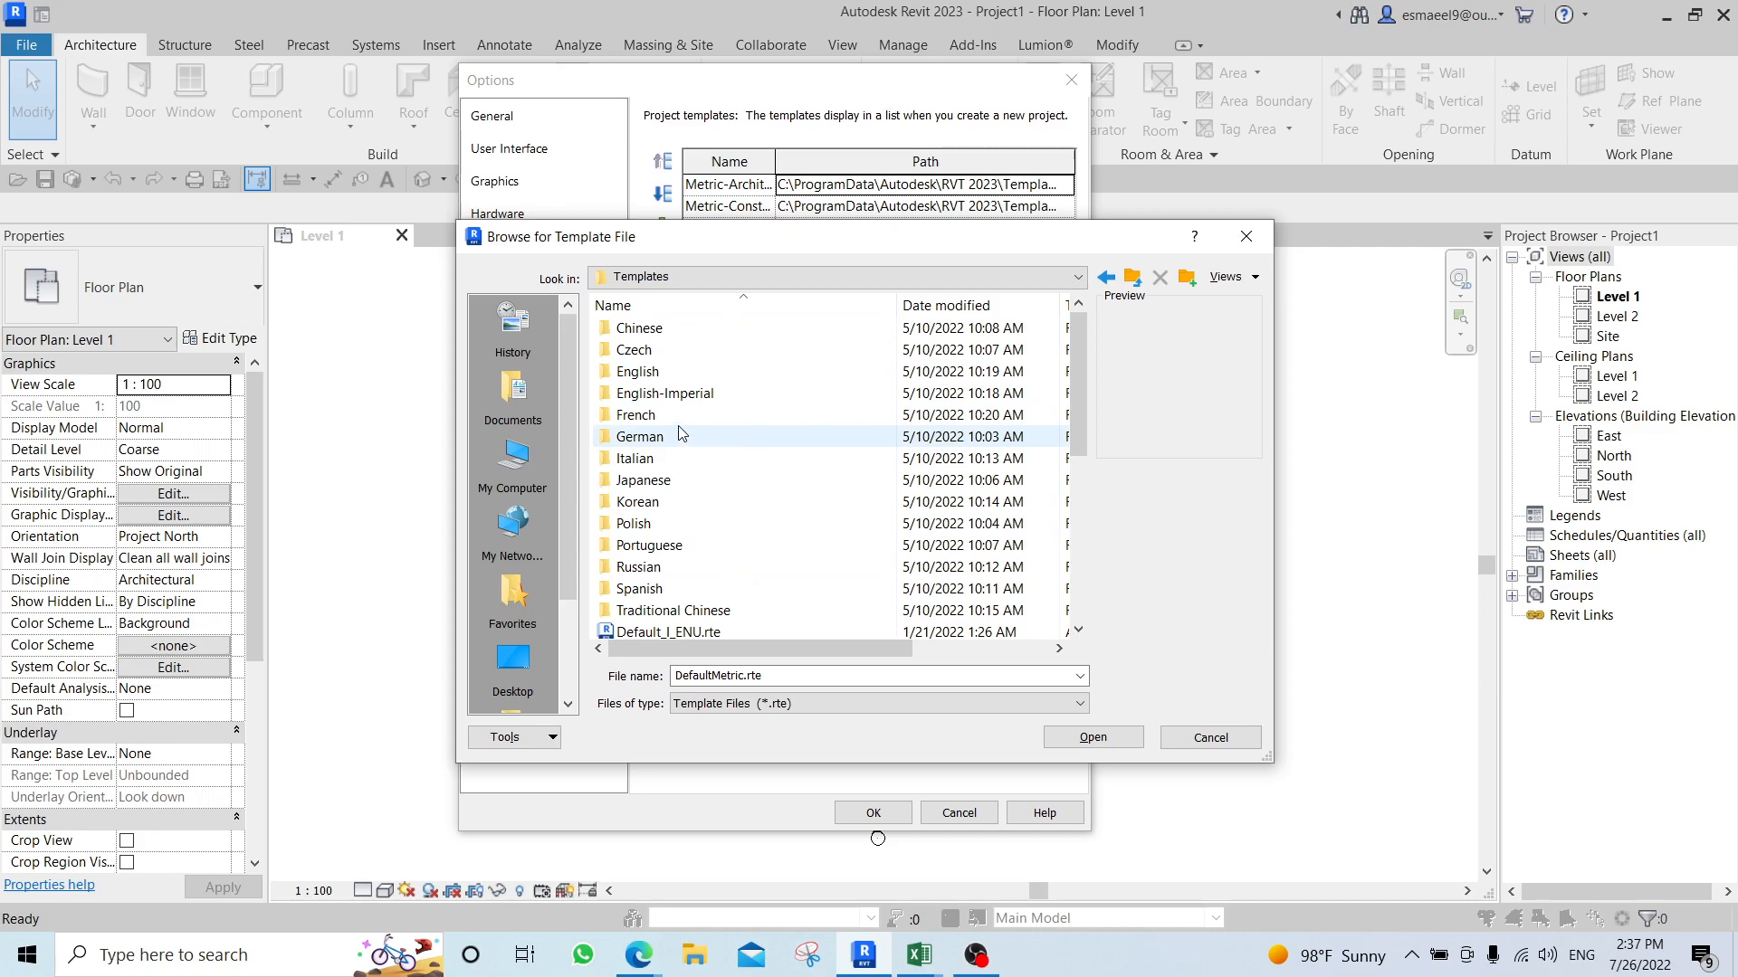
{"action": "double_click", "coordinate": [693, 374]}
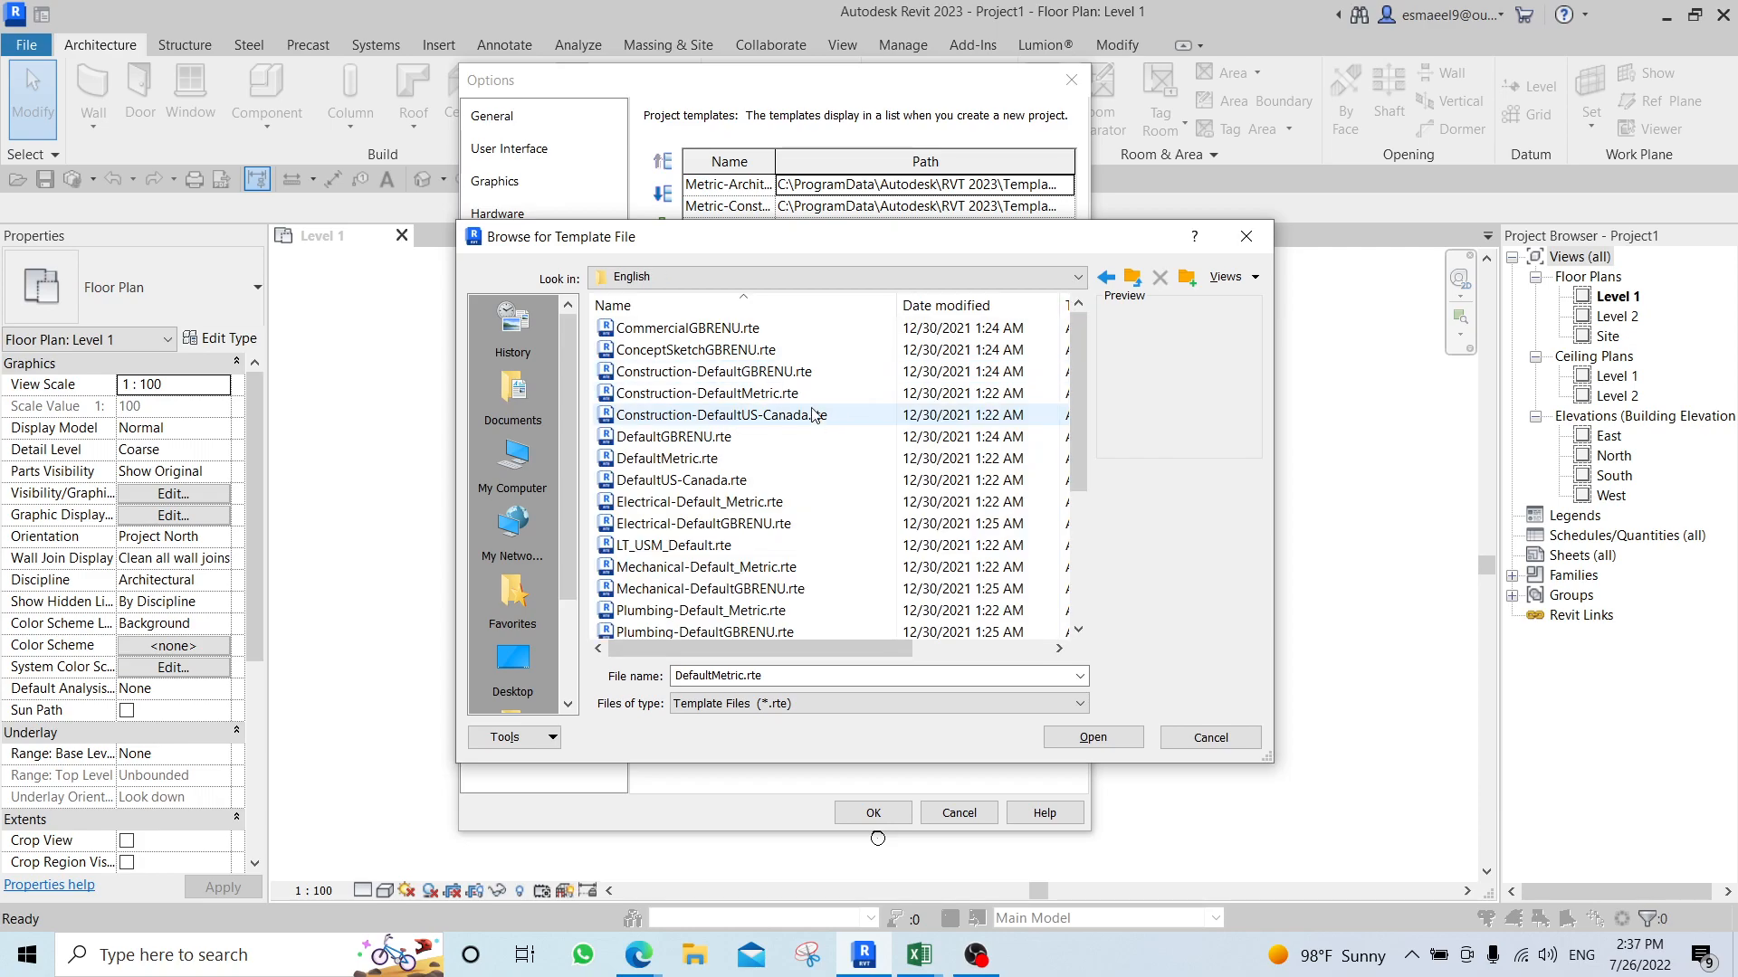
{"action": "left_click", "coordinate": [859, 464]}
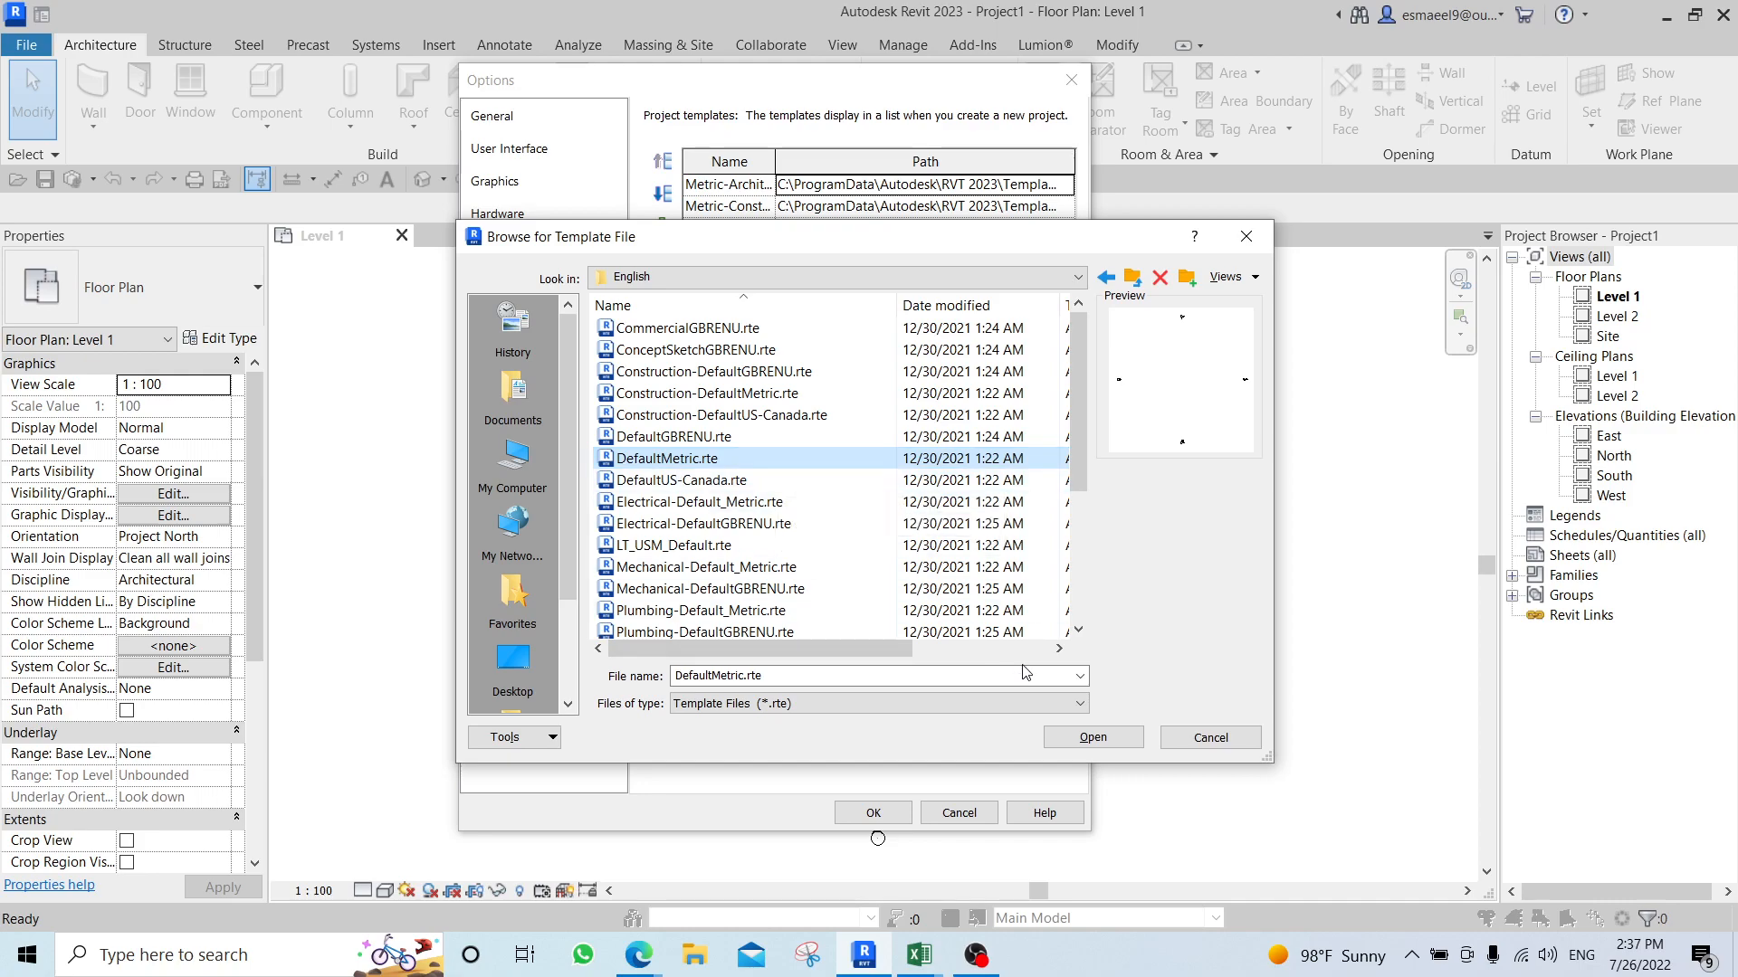
{"action": "left_click", "coordinate": [1092, 737]}
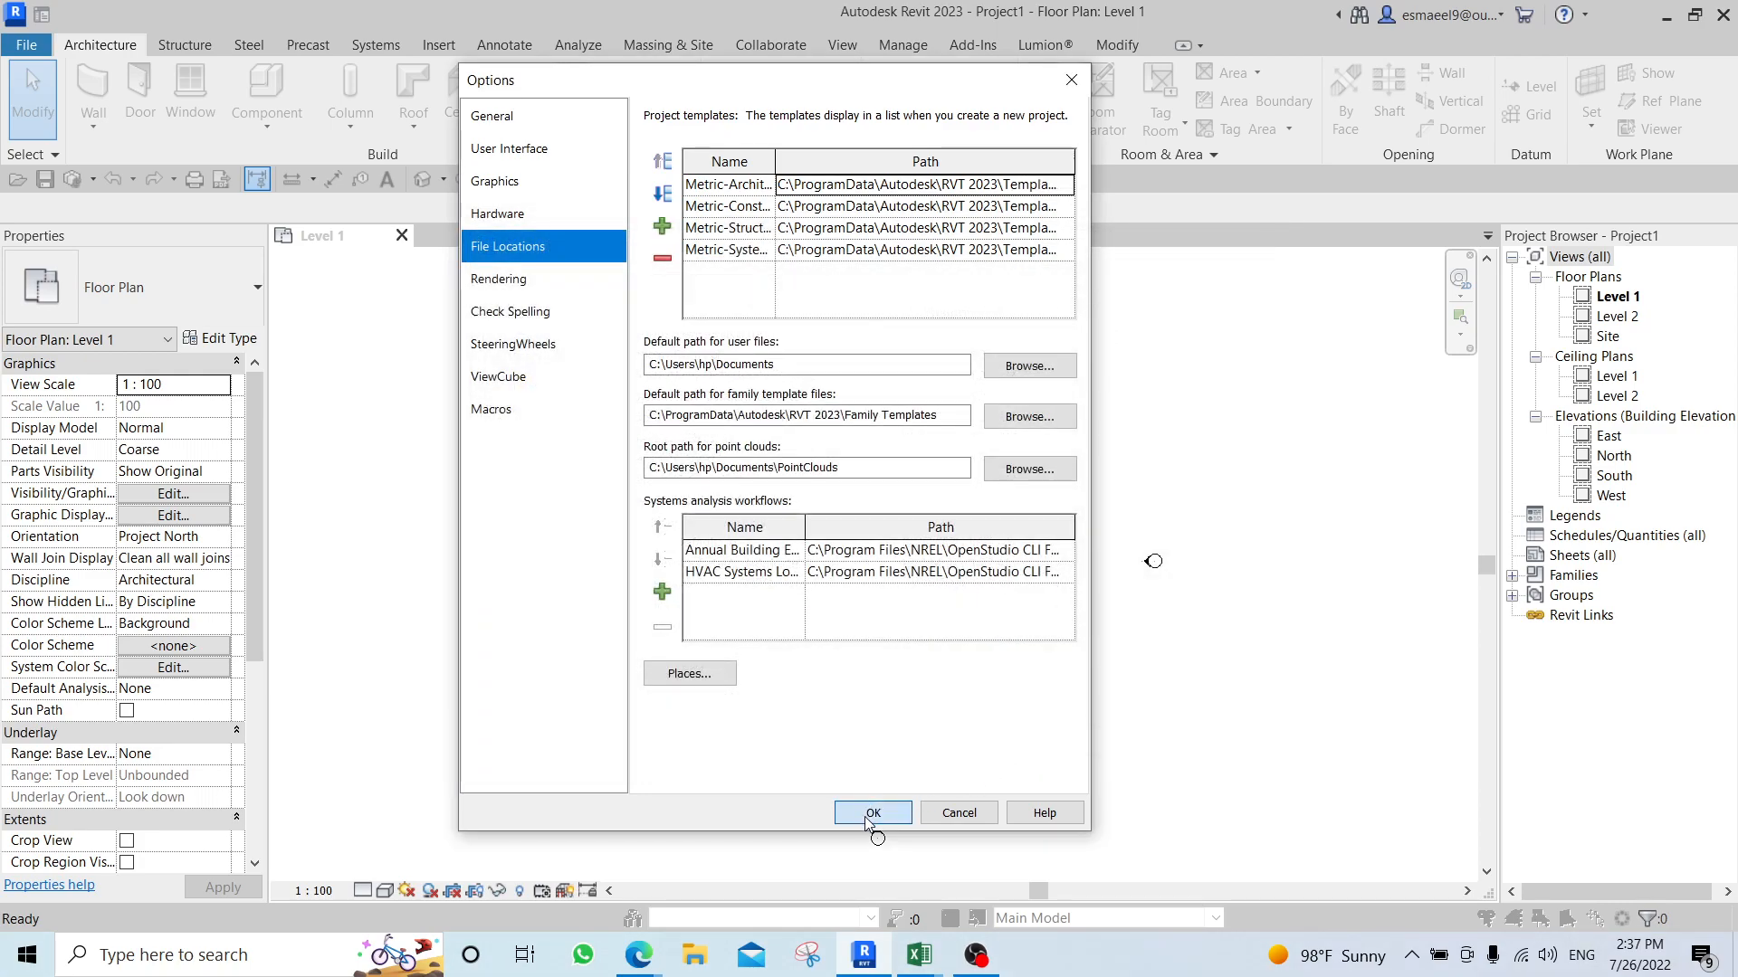
{"action": "left_click", "coordinate": [873, 812]}
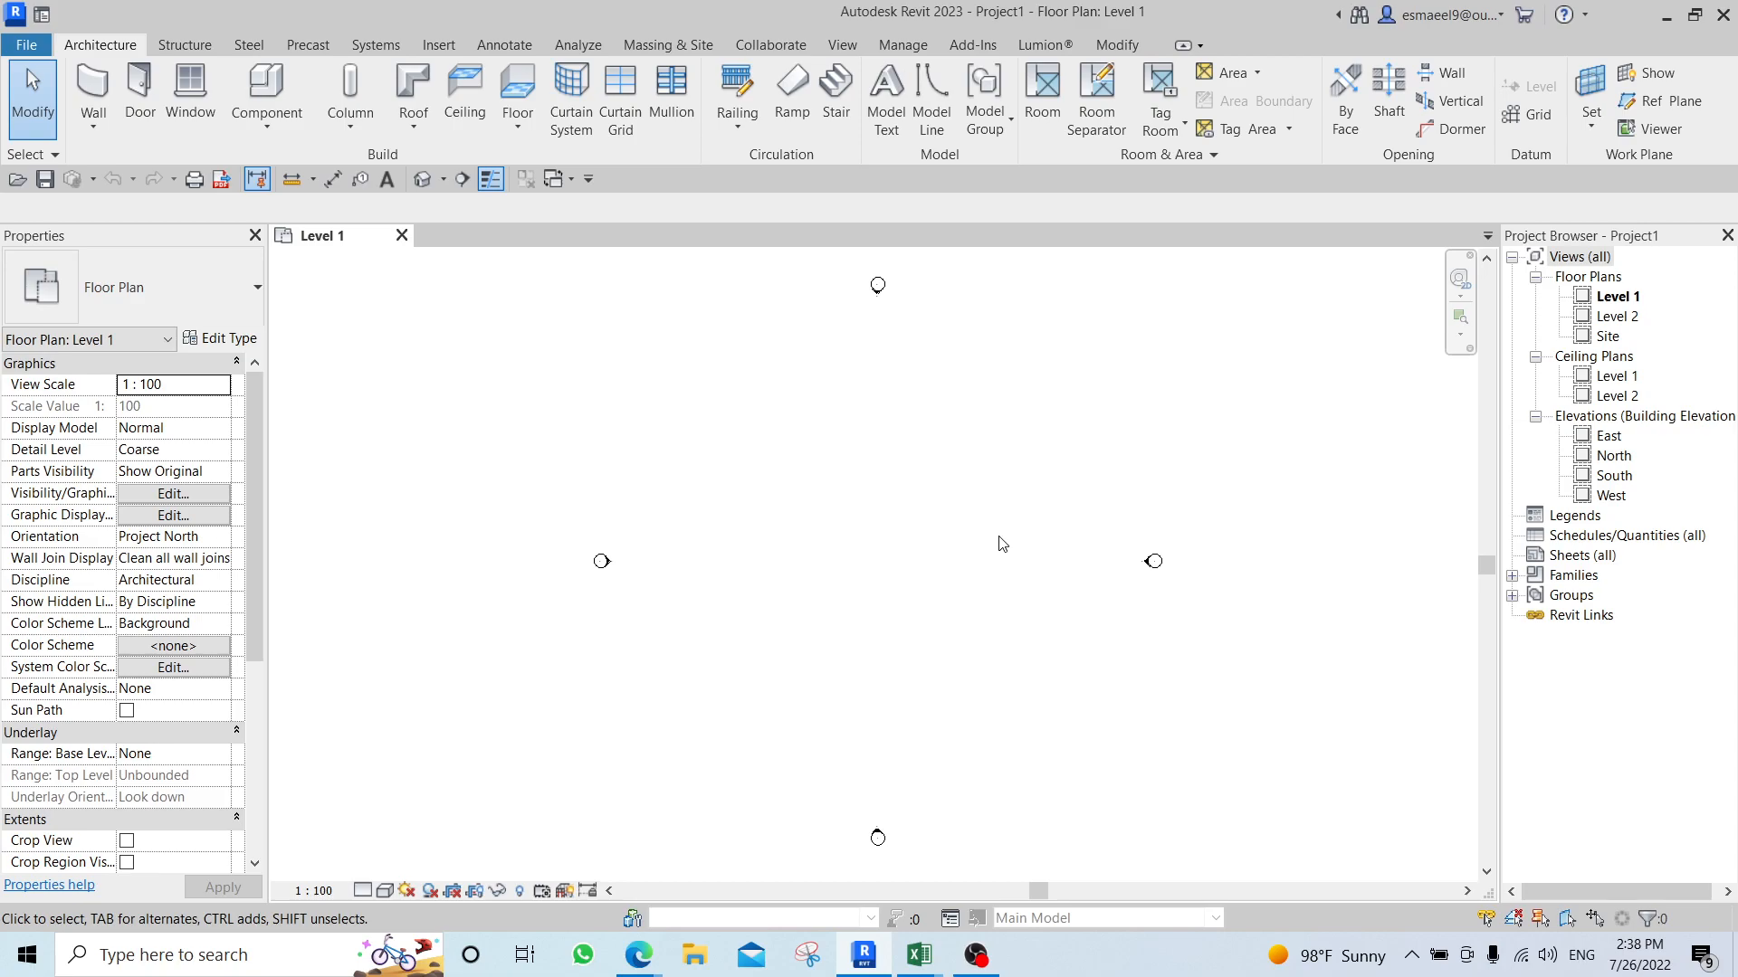
Switch to Microsoft Edge and review the students' homework submissions on the assignment grading page.
{"action": "left_click", "coordinate": [585, 871]}
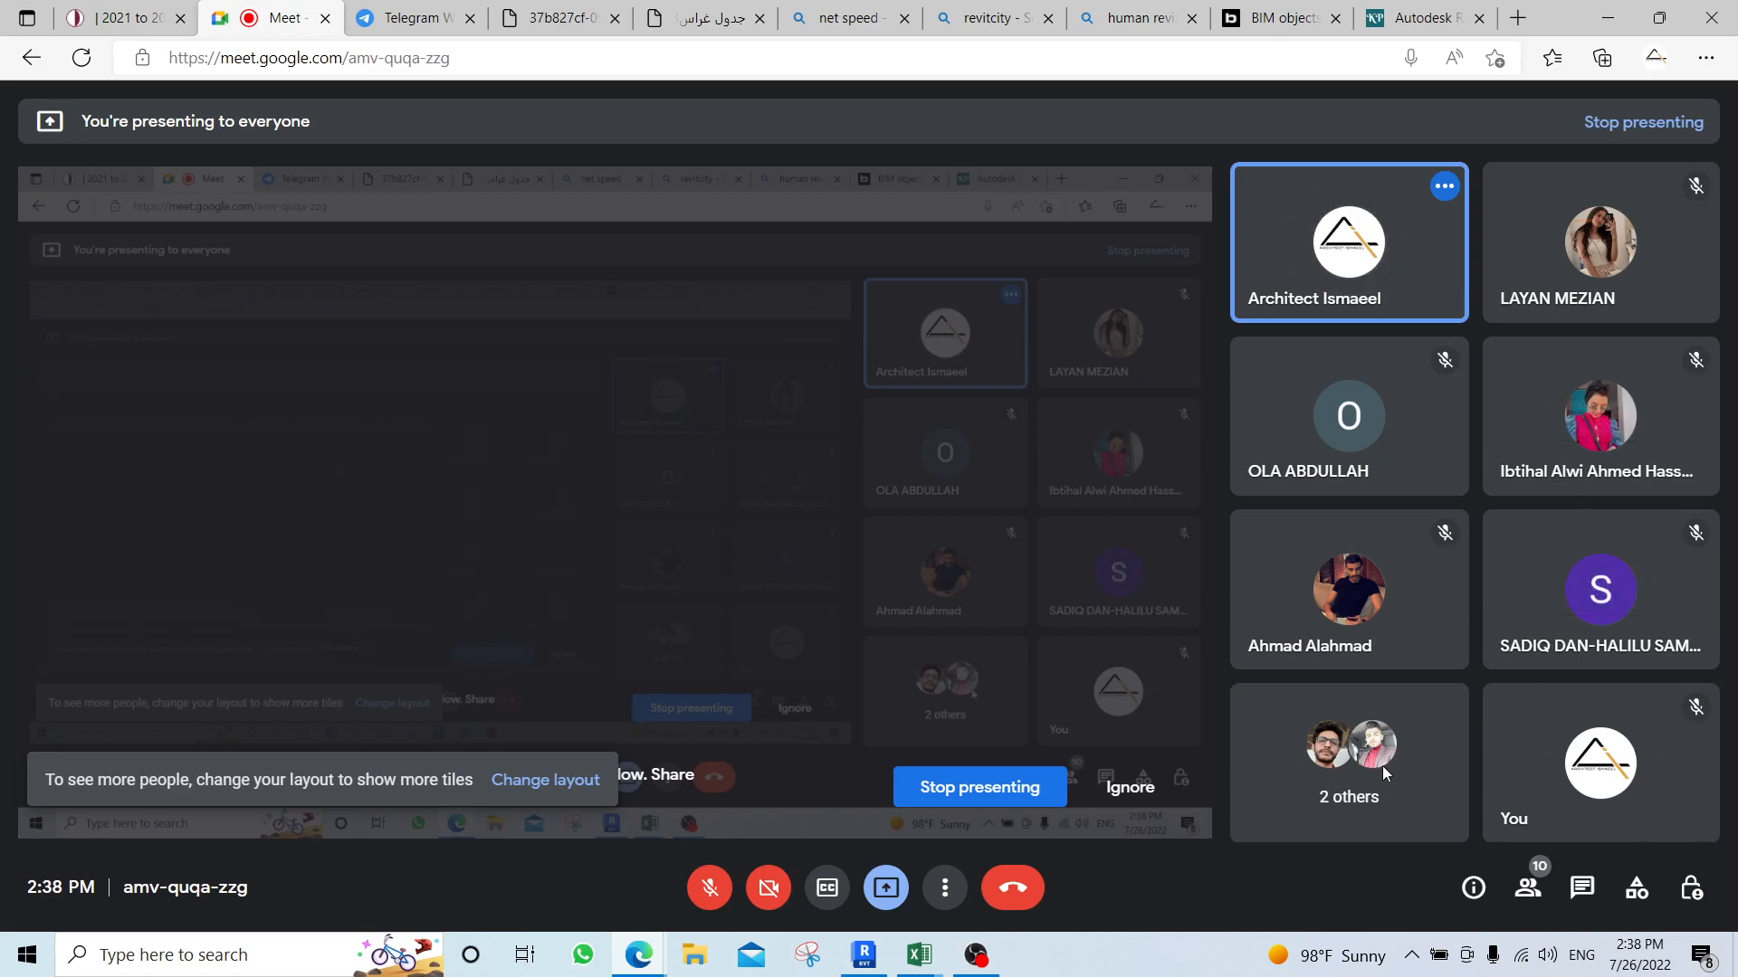
{"action": "left_click", "coordinate": [127, 18]}
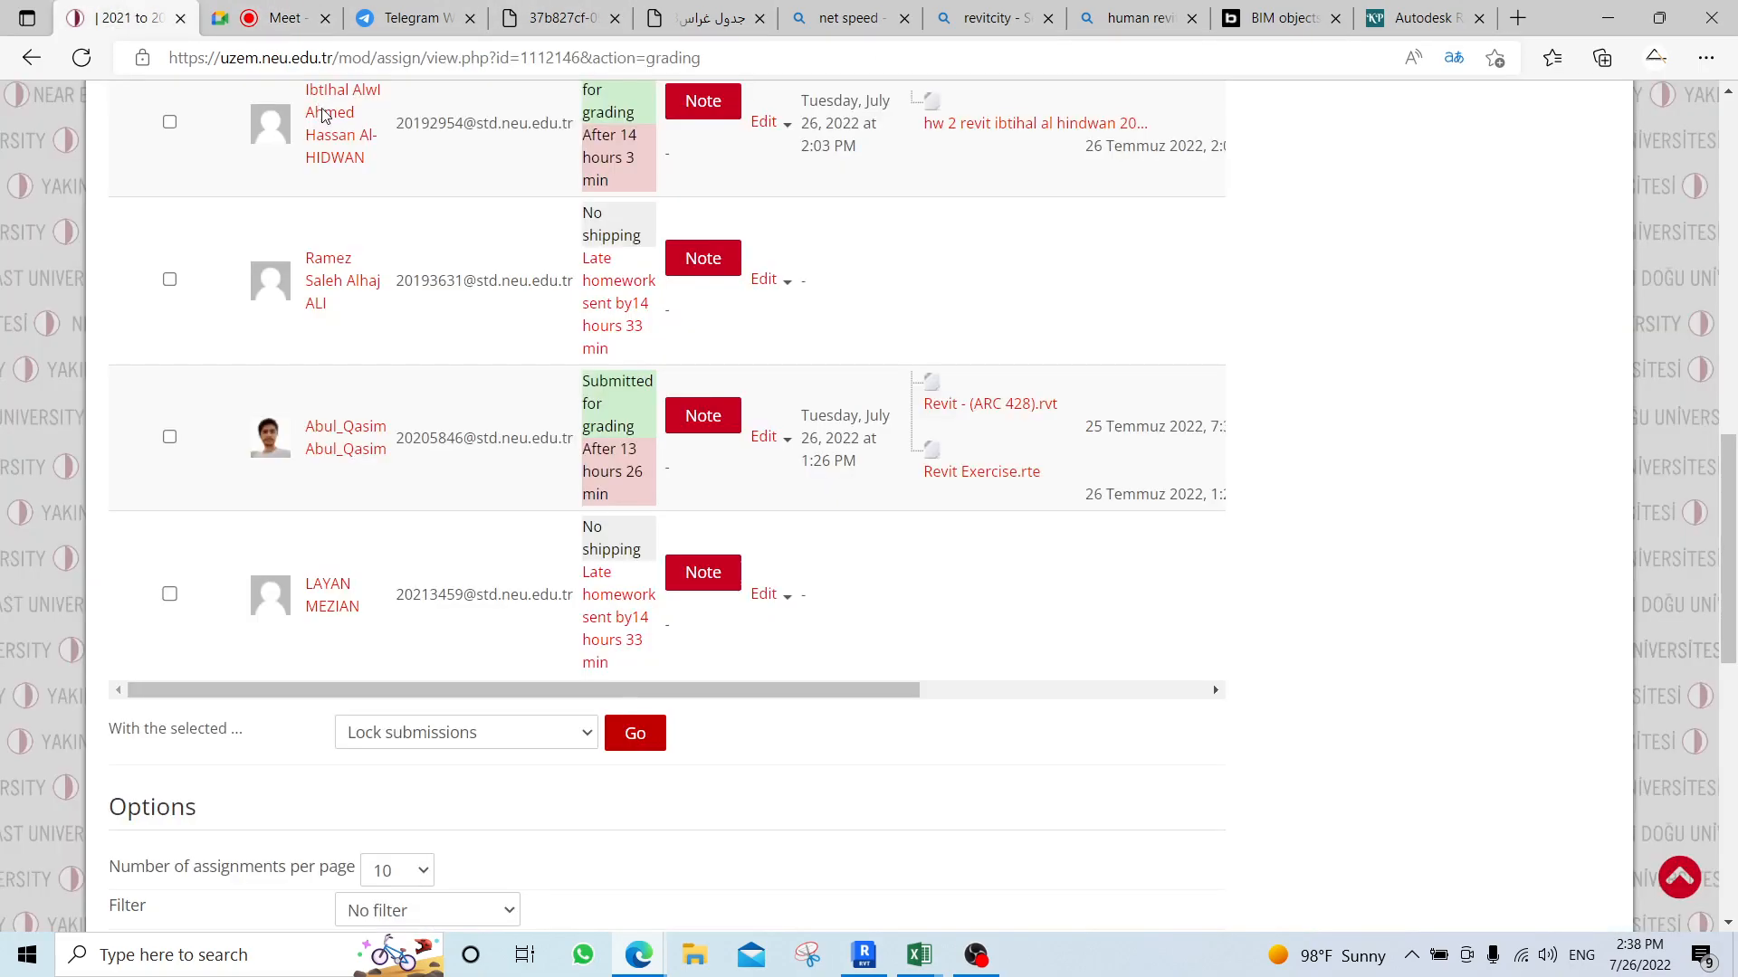
{"action": "scroll", "coordinate": [512, 446], "scroll_direction": "up", "scroll_amount": 5}
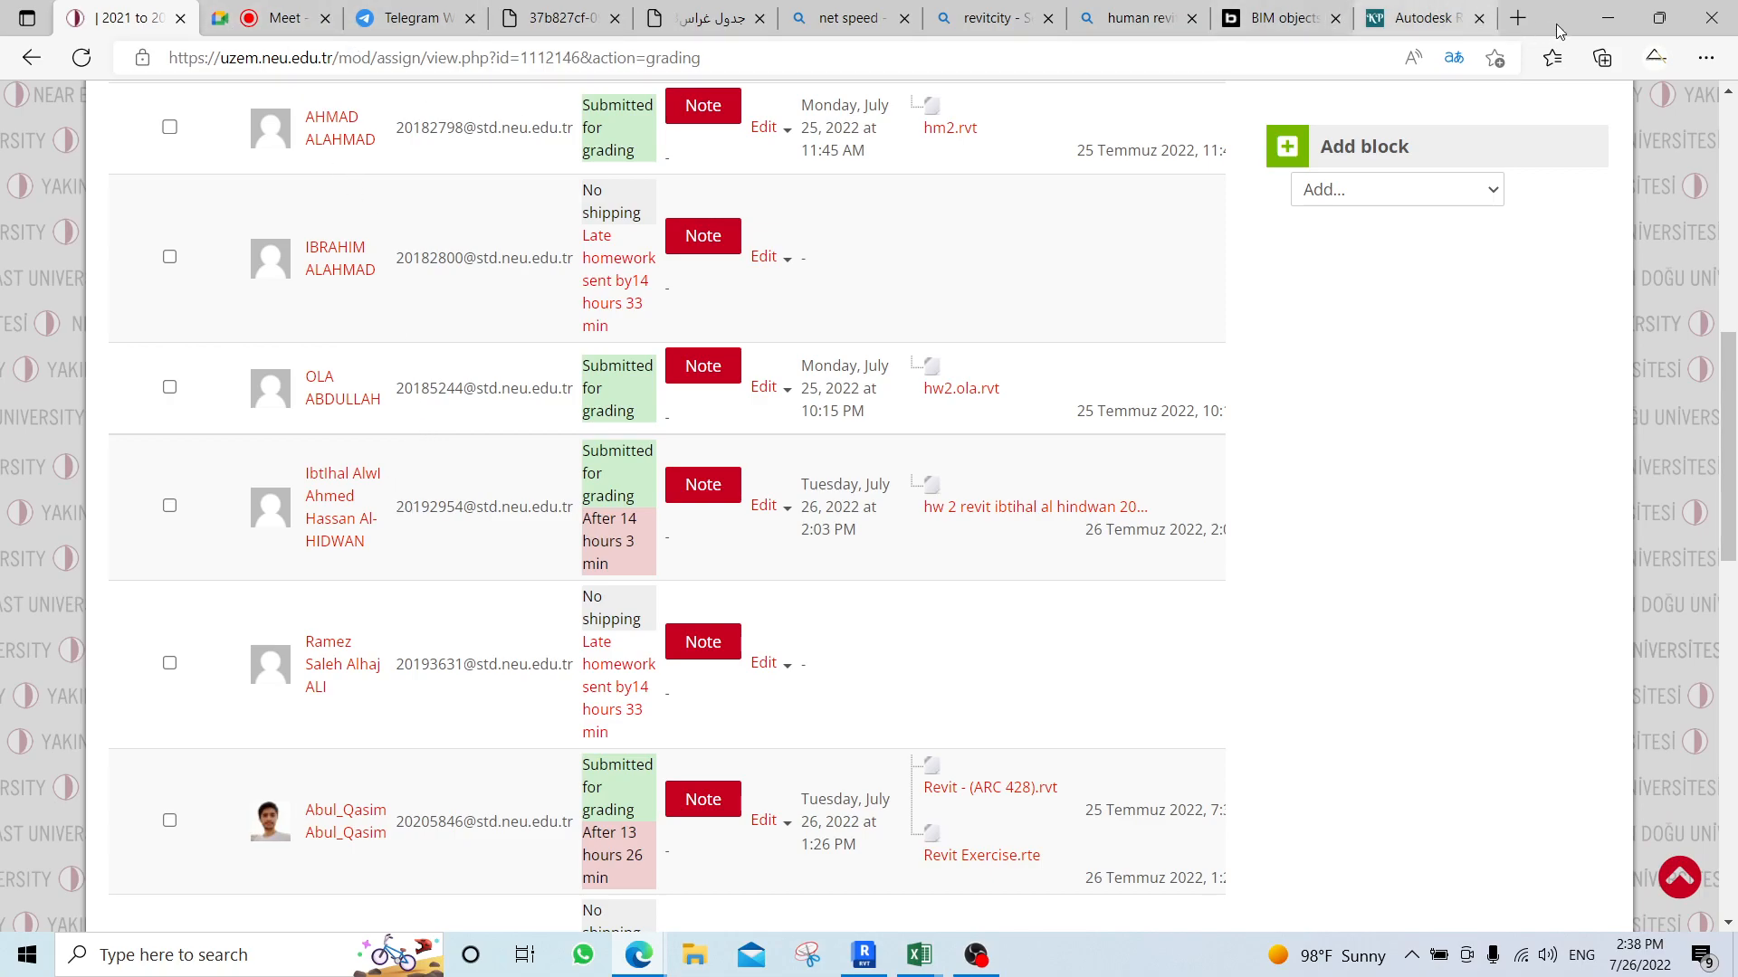
{"action": "left_click", "coordinate": [1659, 17]}
{"action": "left_click", "coordinate": [1656, 22]}
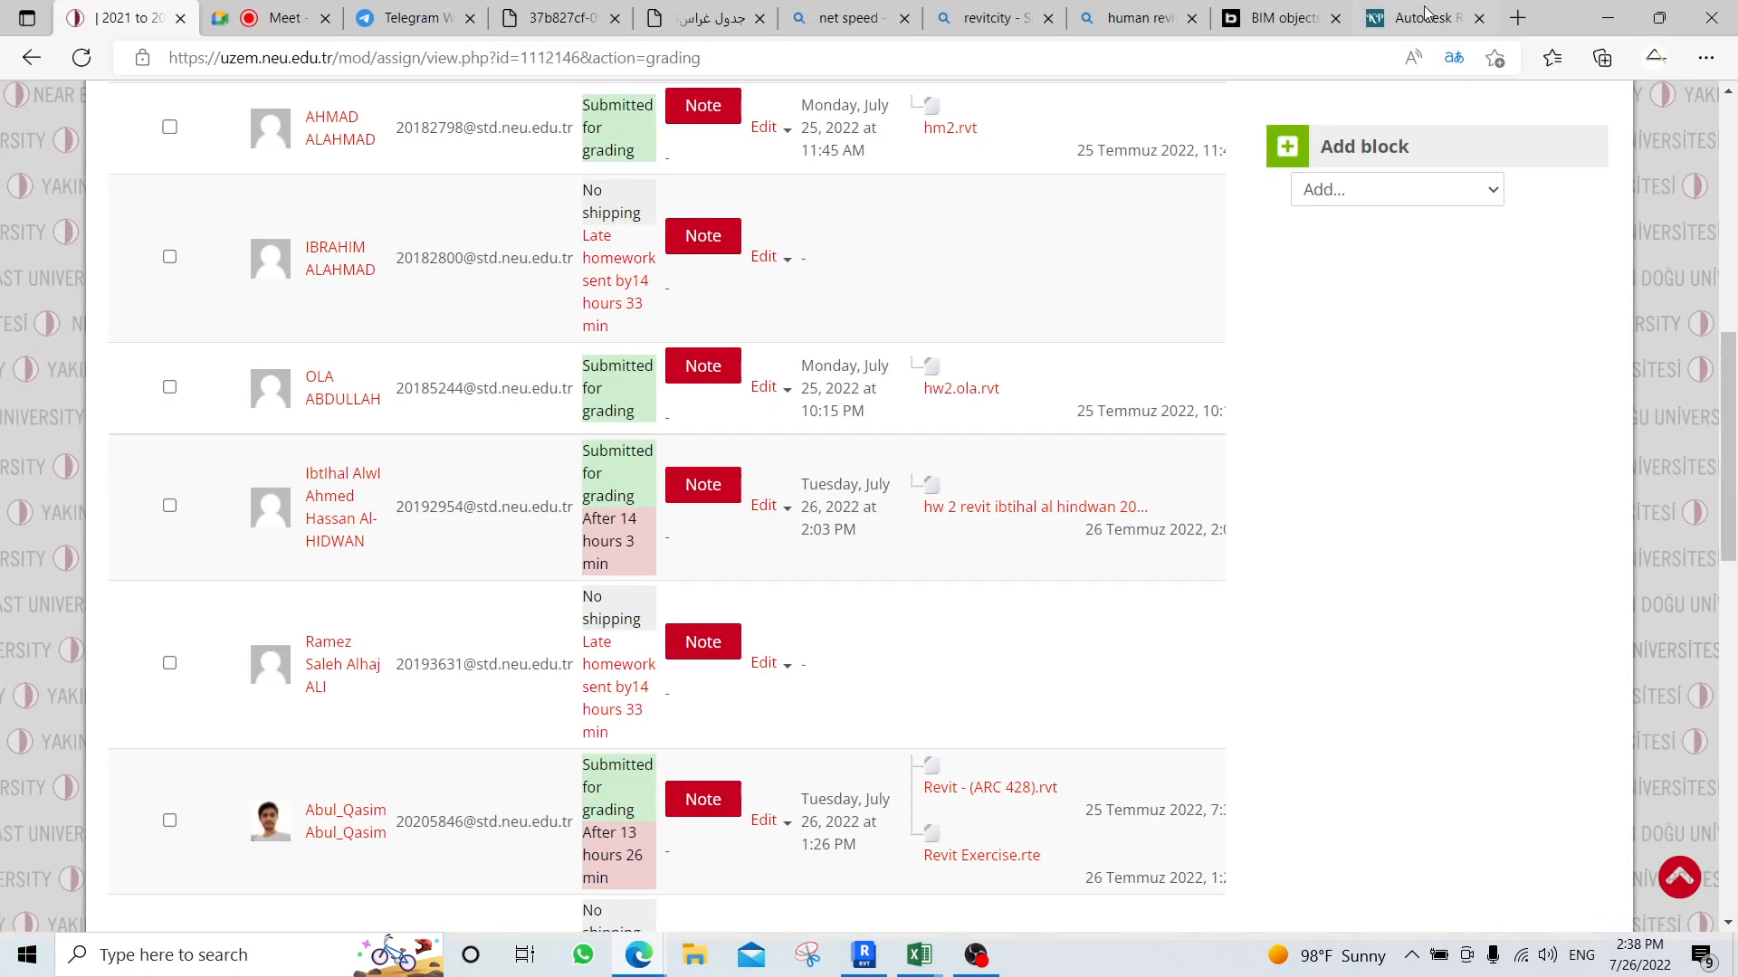
Search the web for "genius neu" in a new browser page and open the Genius login site from the results.
{"action": "left_click", "coordinate": [1517, 18]}
{"action": "type", "text": "genius neu"}
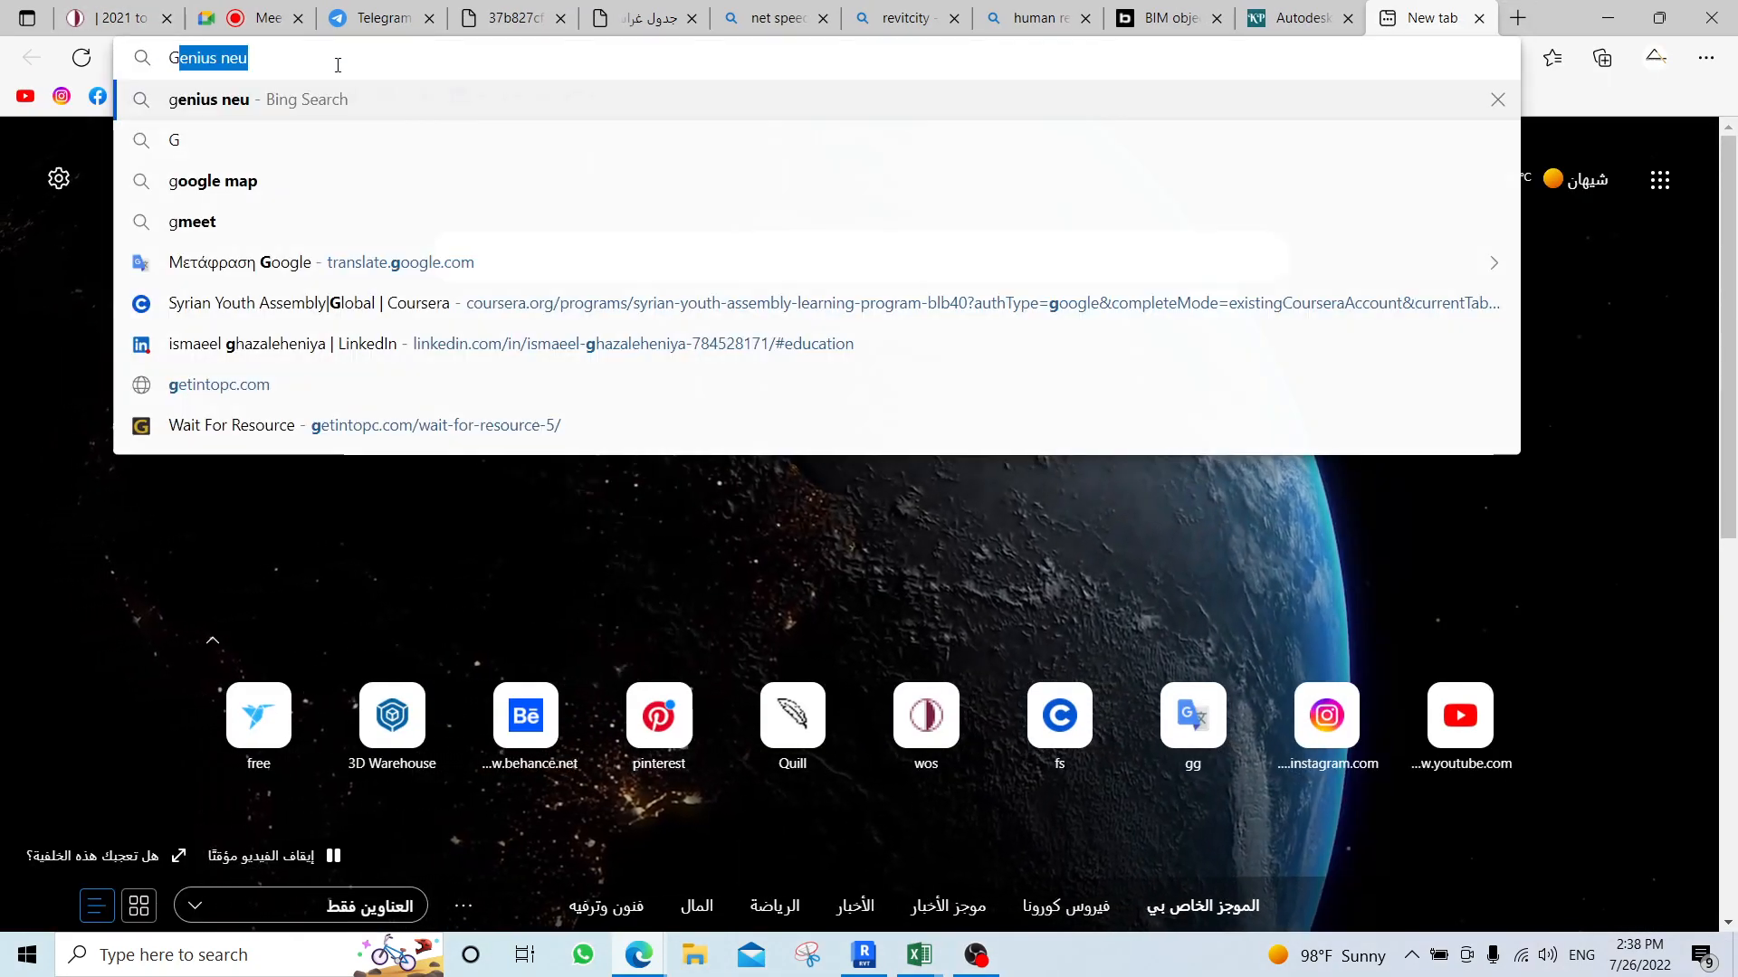
{"action": "key", "text": "Return"}
{"action": "left_click", "coordinate": [324, 280]}
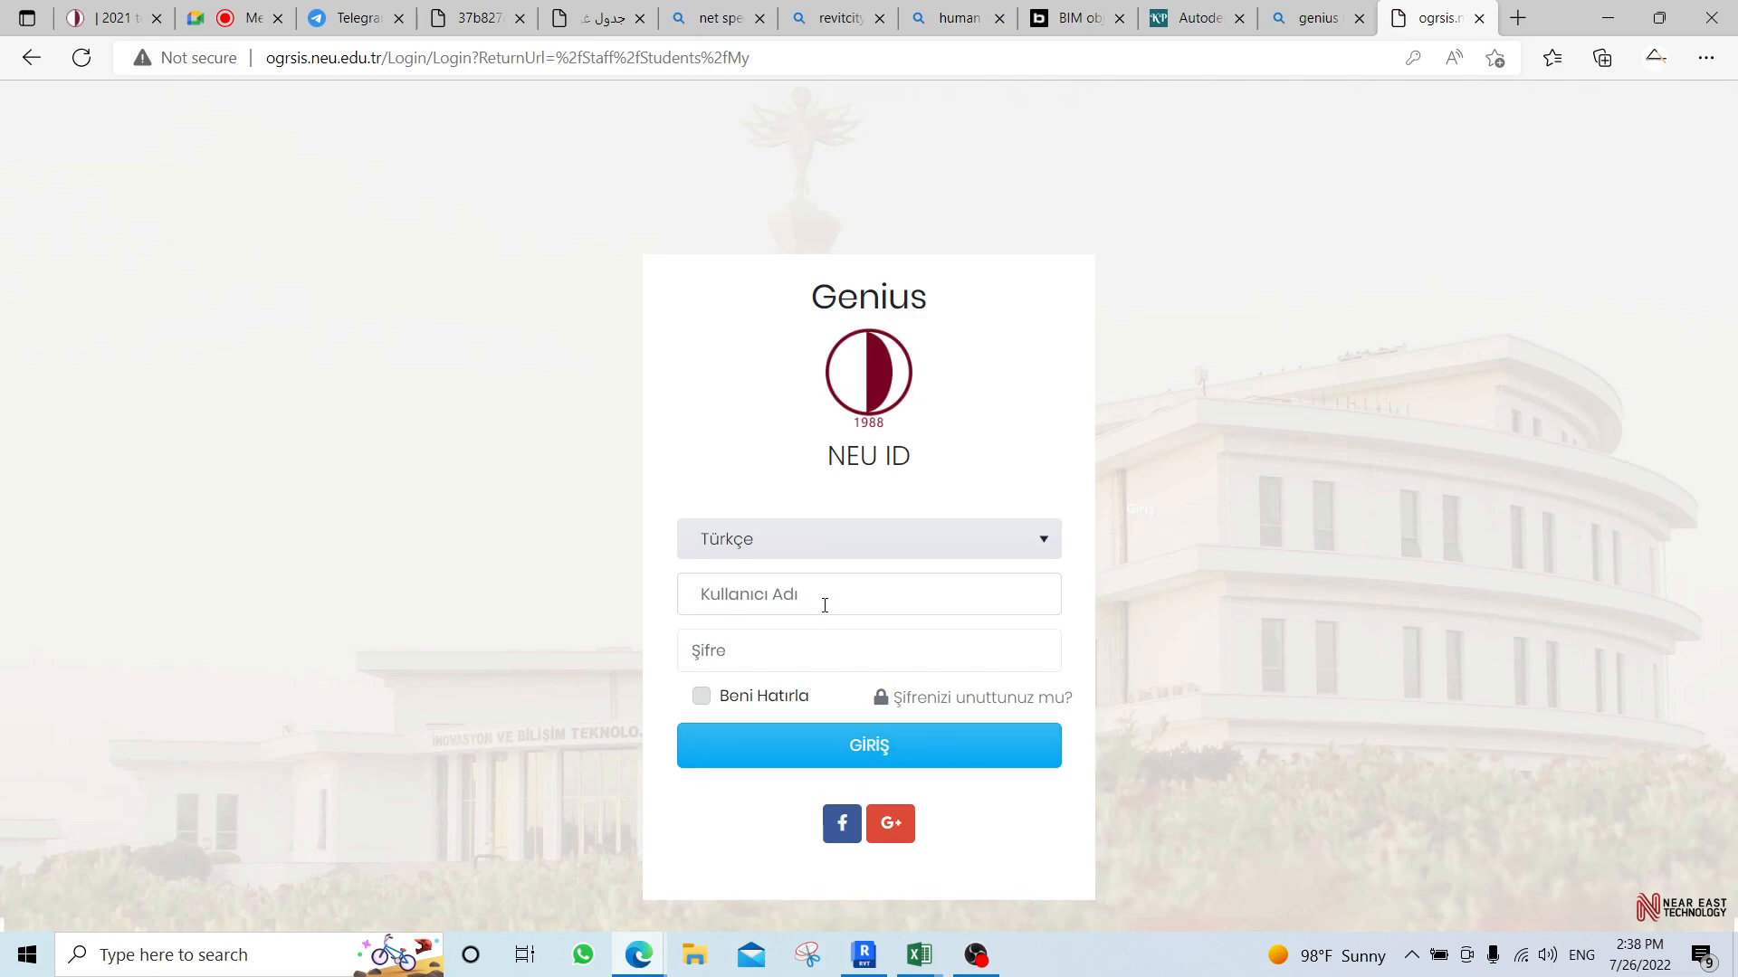
Sign in to Genius with the saved account username and password.
{"action": "left_click", "coordinate": [824, 605]}
{"action": "left_click", "coordinate": [752, 681]}
{"action": "left_click", "coordinate": [736, 744]}
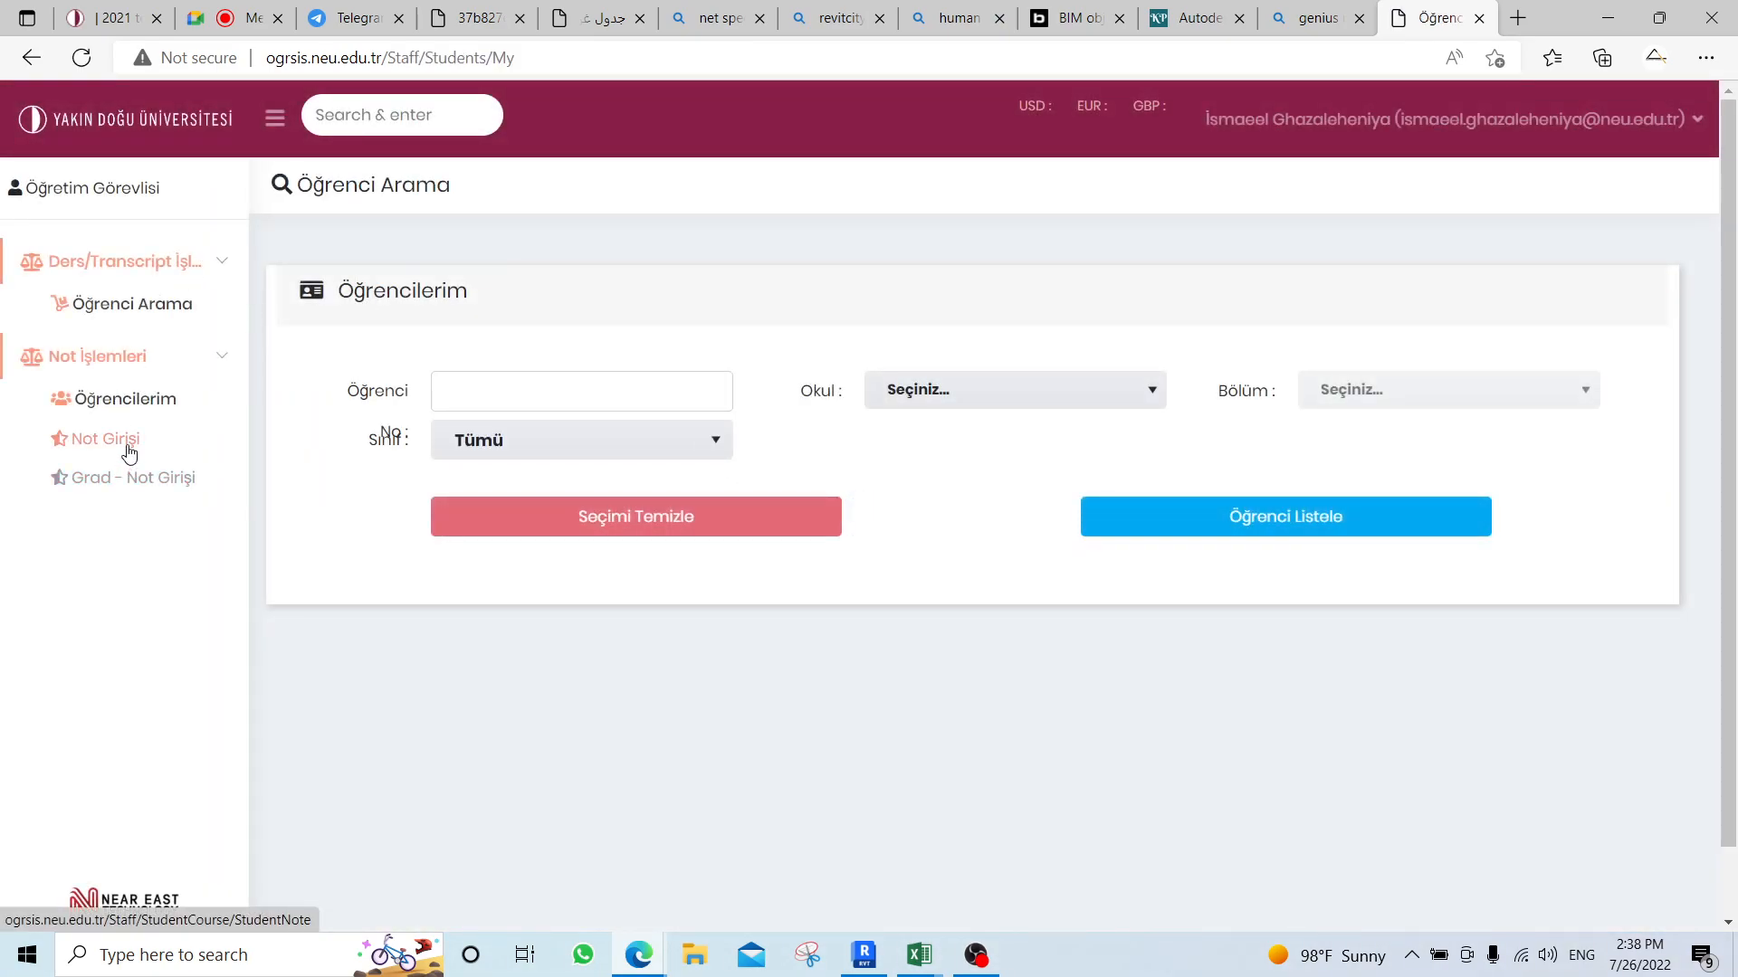
List the students of the 2021-2022 Yaz FAE428 REVİT (G1) course on the grade entry (Not Girişi) page.
{"action": "left_click", "coordinate": [128, 443]}
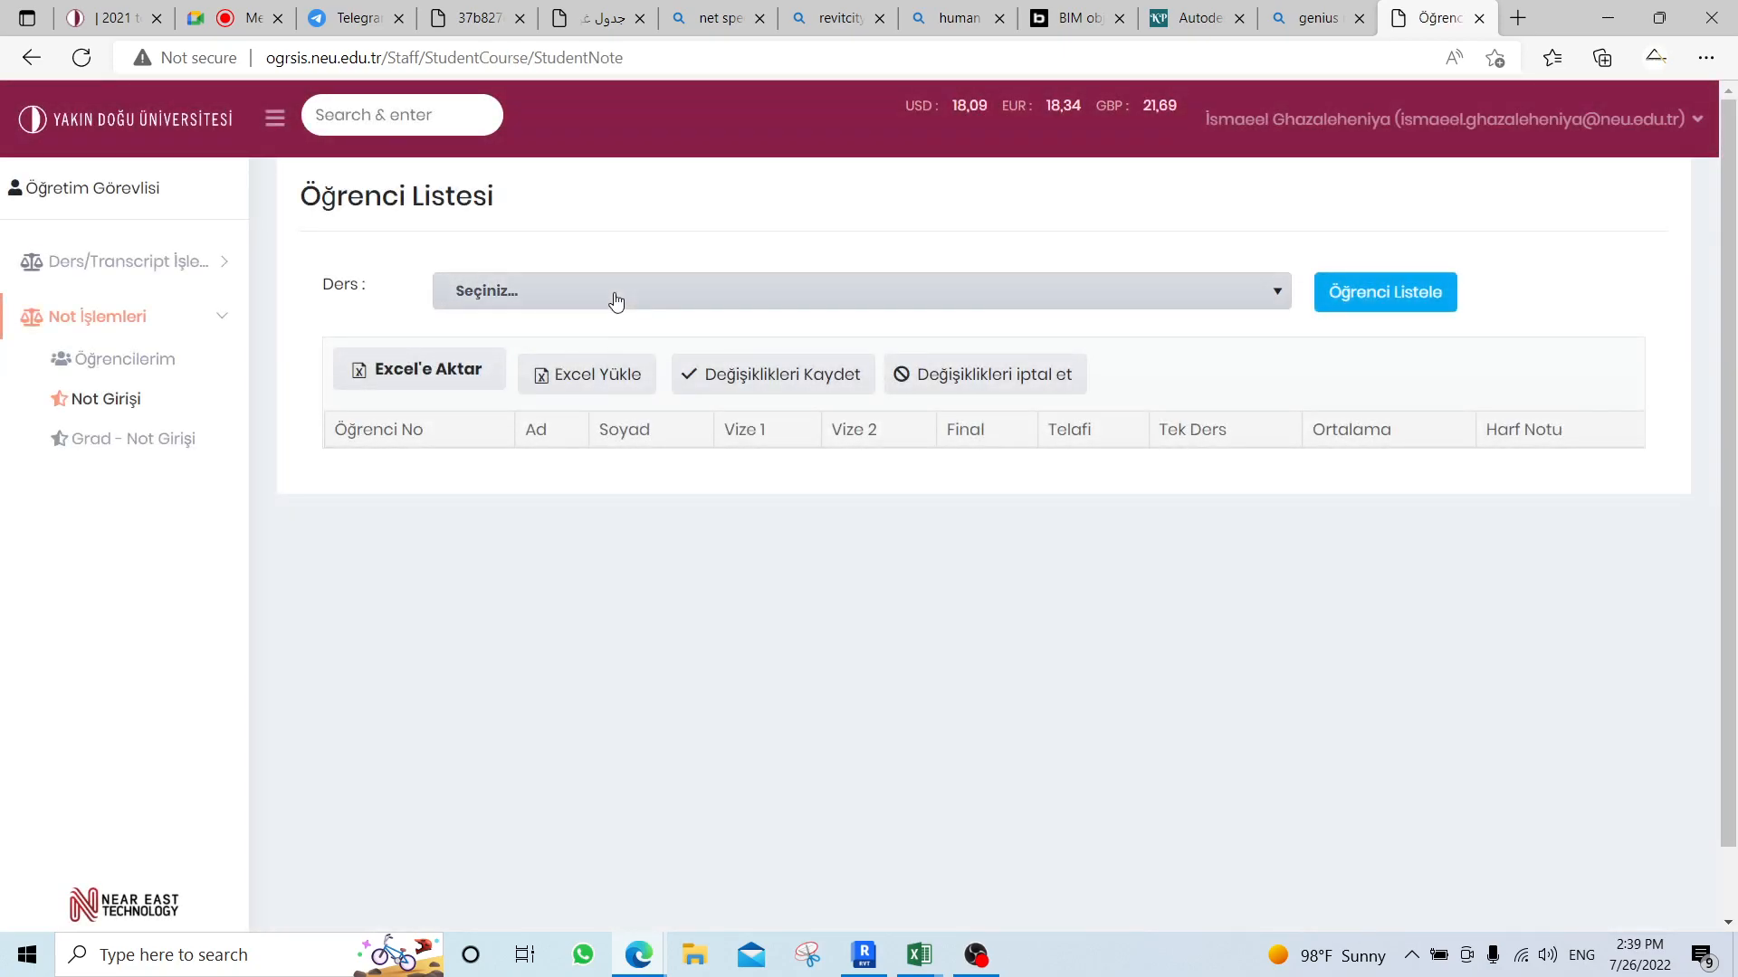
{"action": "left_click", "coordinate": [611, 293]}
{"action": "left_click", "coordinate": [565, 489]}
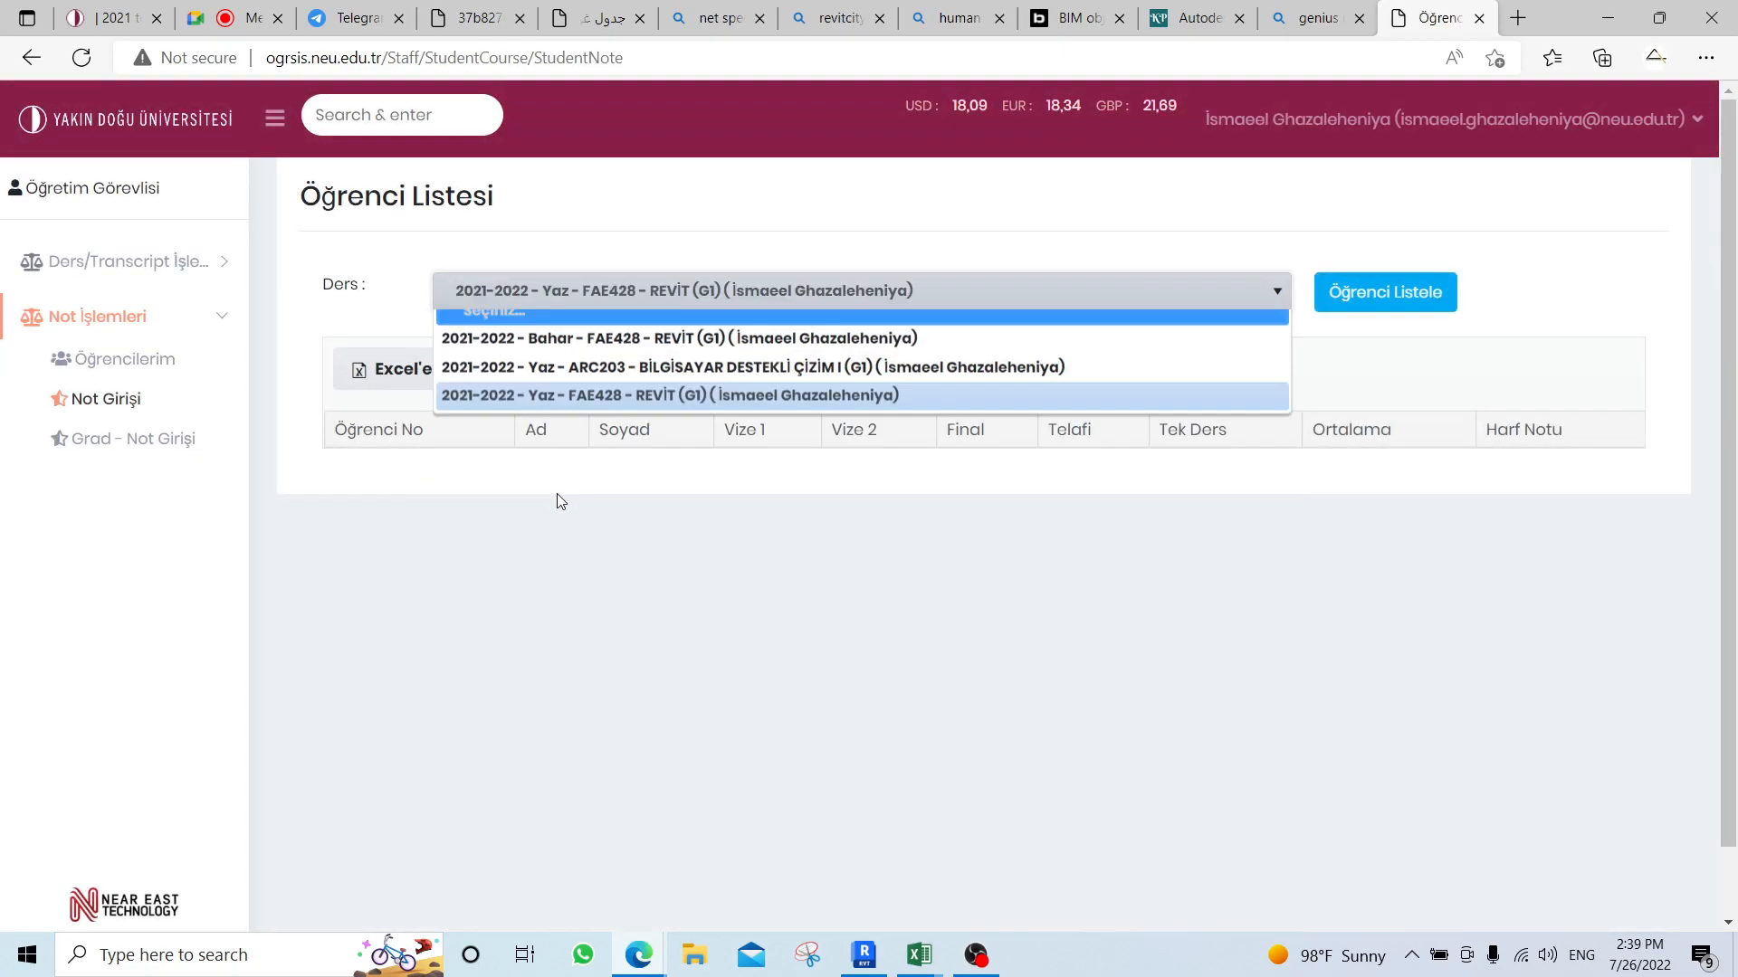
{"action": "left_click", "coordinate": [1358, 299]}
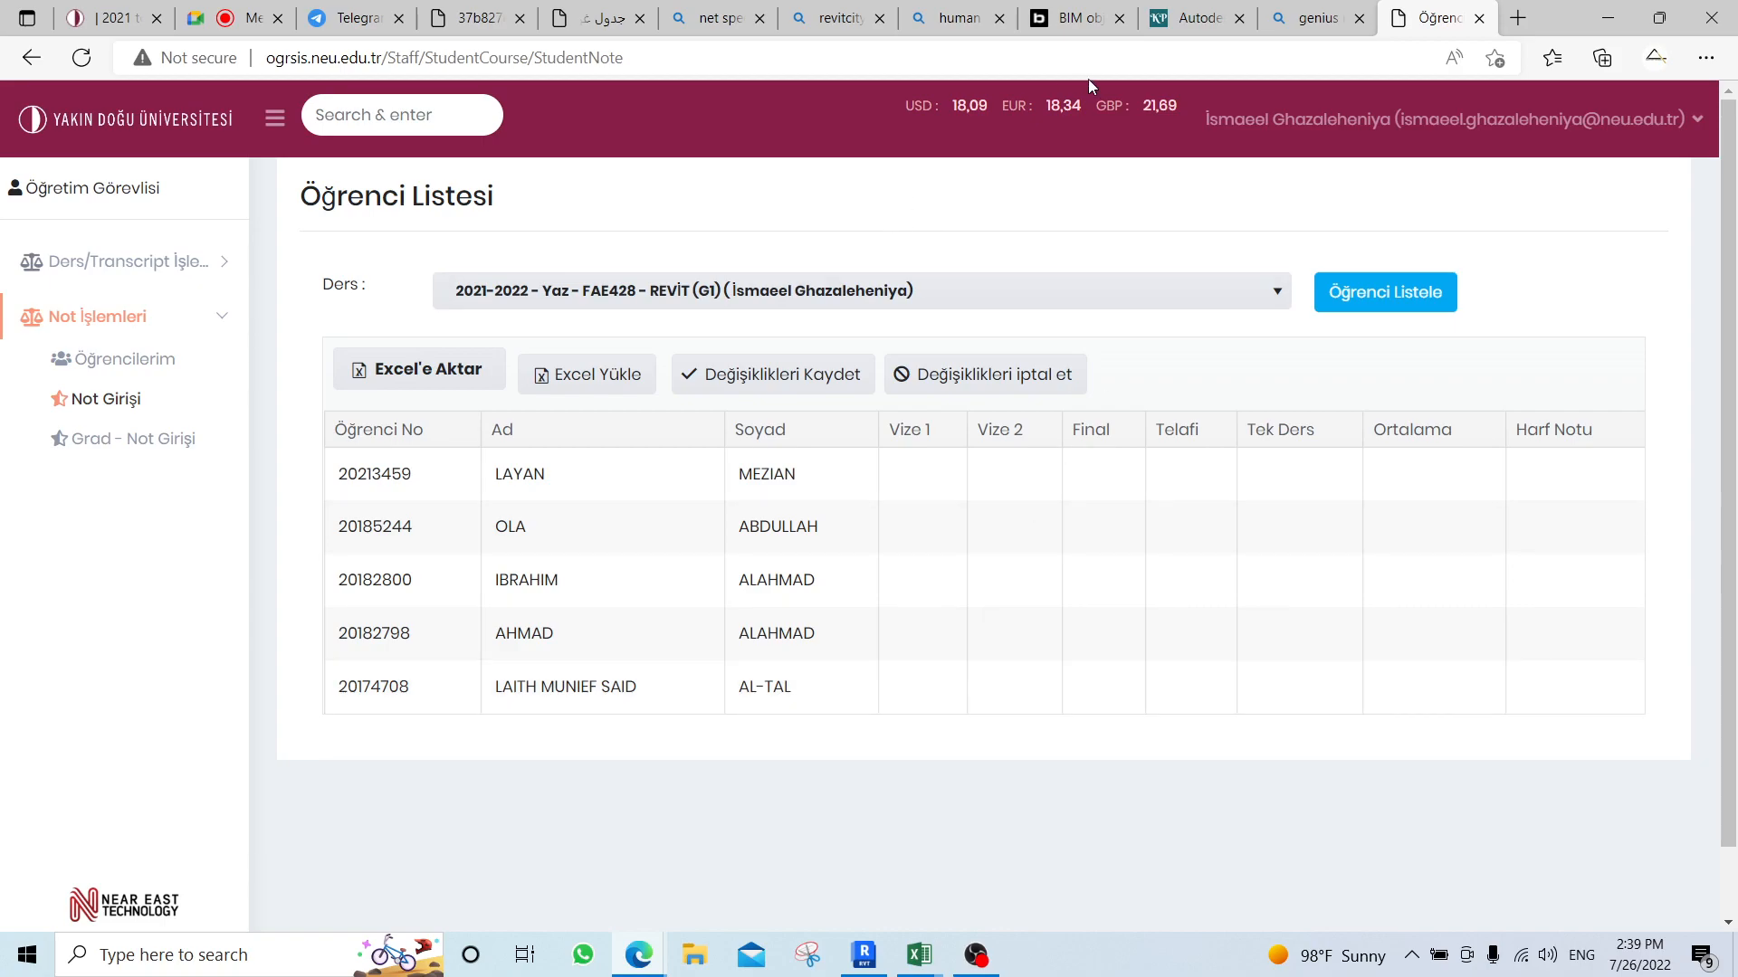
Switch back to Revit and look over the modification tools available for the Level 1 floor plan.
{"action": "left_click", "coordinate": [885, 964]}
{"action": "scroll", "coordinate": [910, 501], "scroll_direction": "up", "scroll_amount": 1}
{"action": "scroll", "coordinate": [910, 500], "scroll_direction": "down", "scroll_amount": 1}
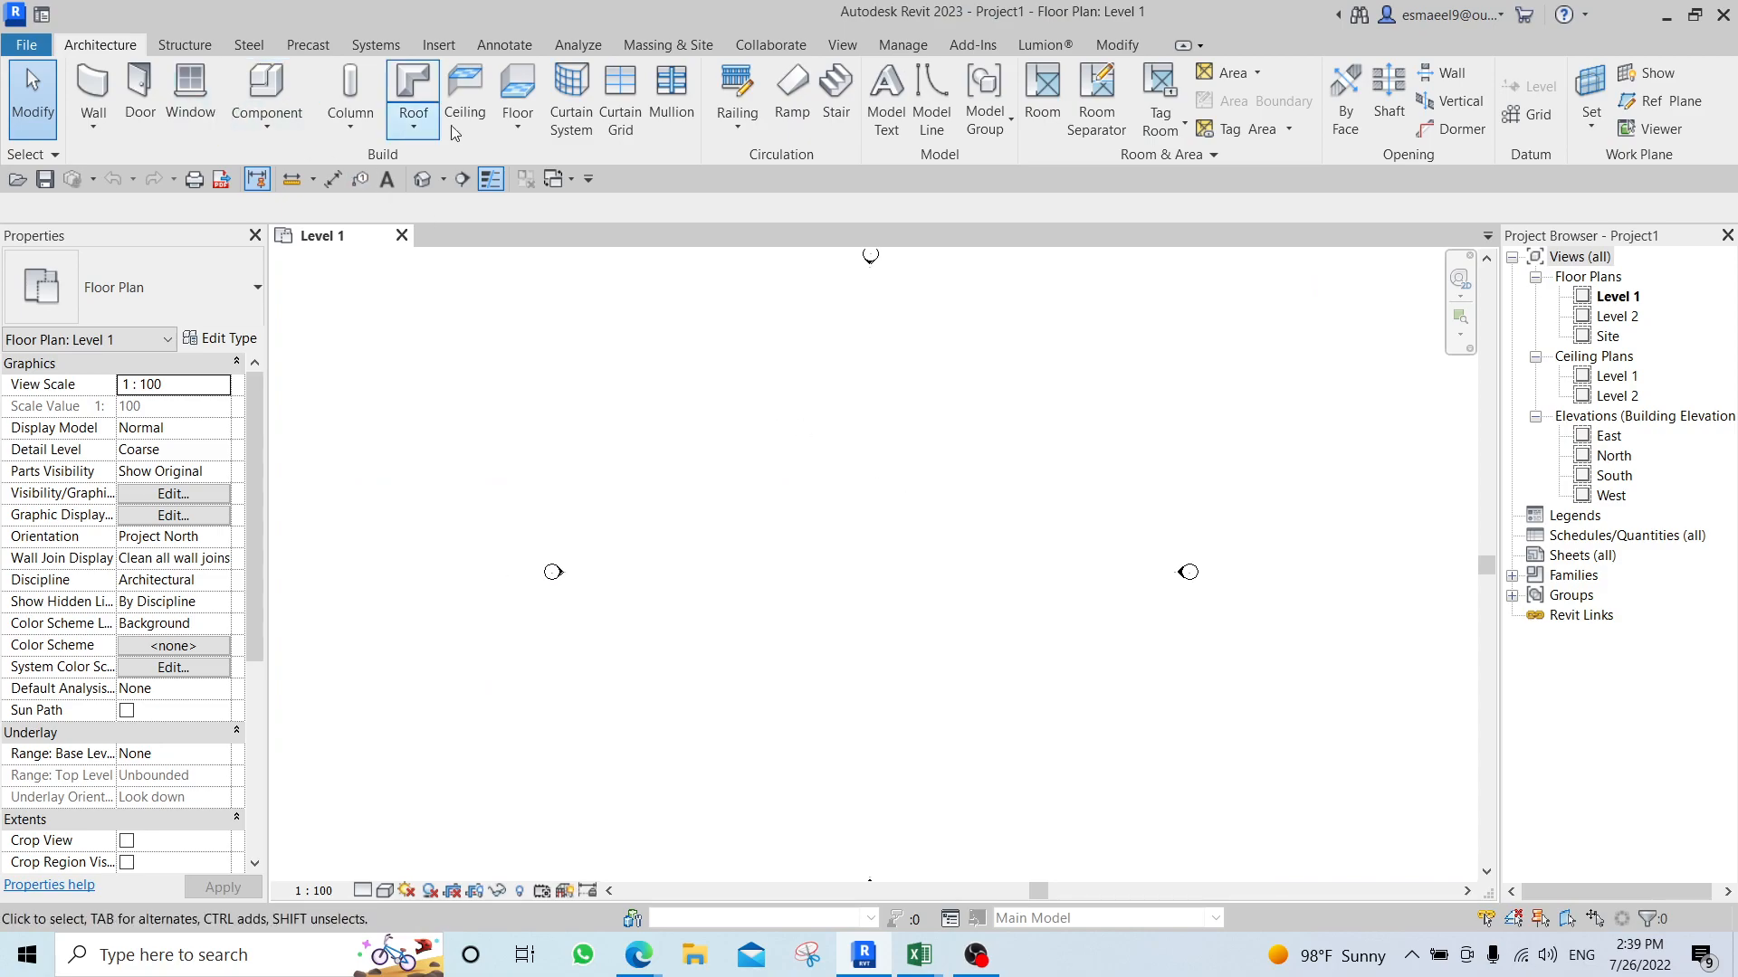
{"action": "left_click", "coordinate": [1117, 44]}
{"action": "left_click", "coordinate": [391, 72]}
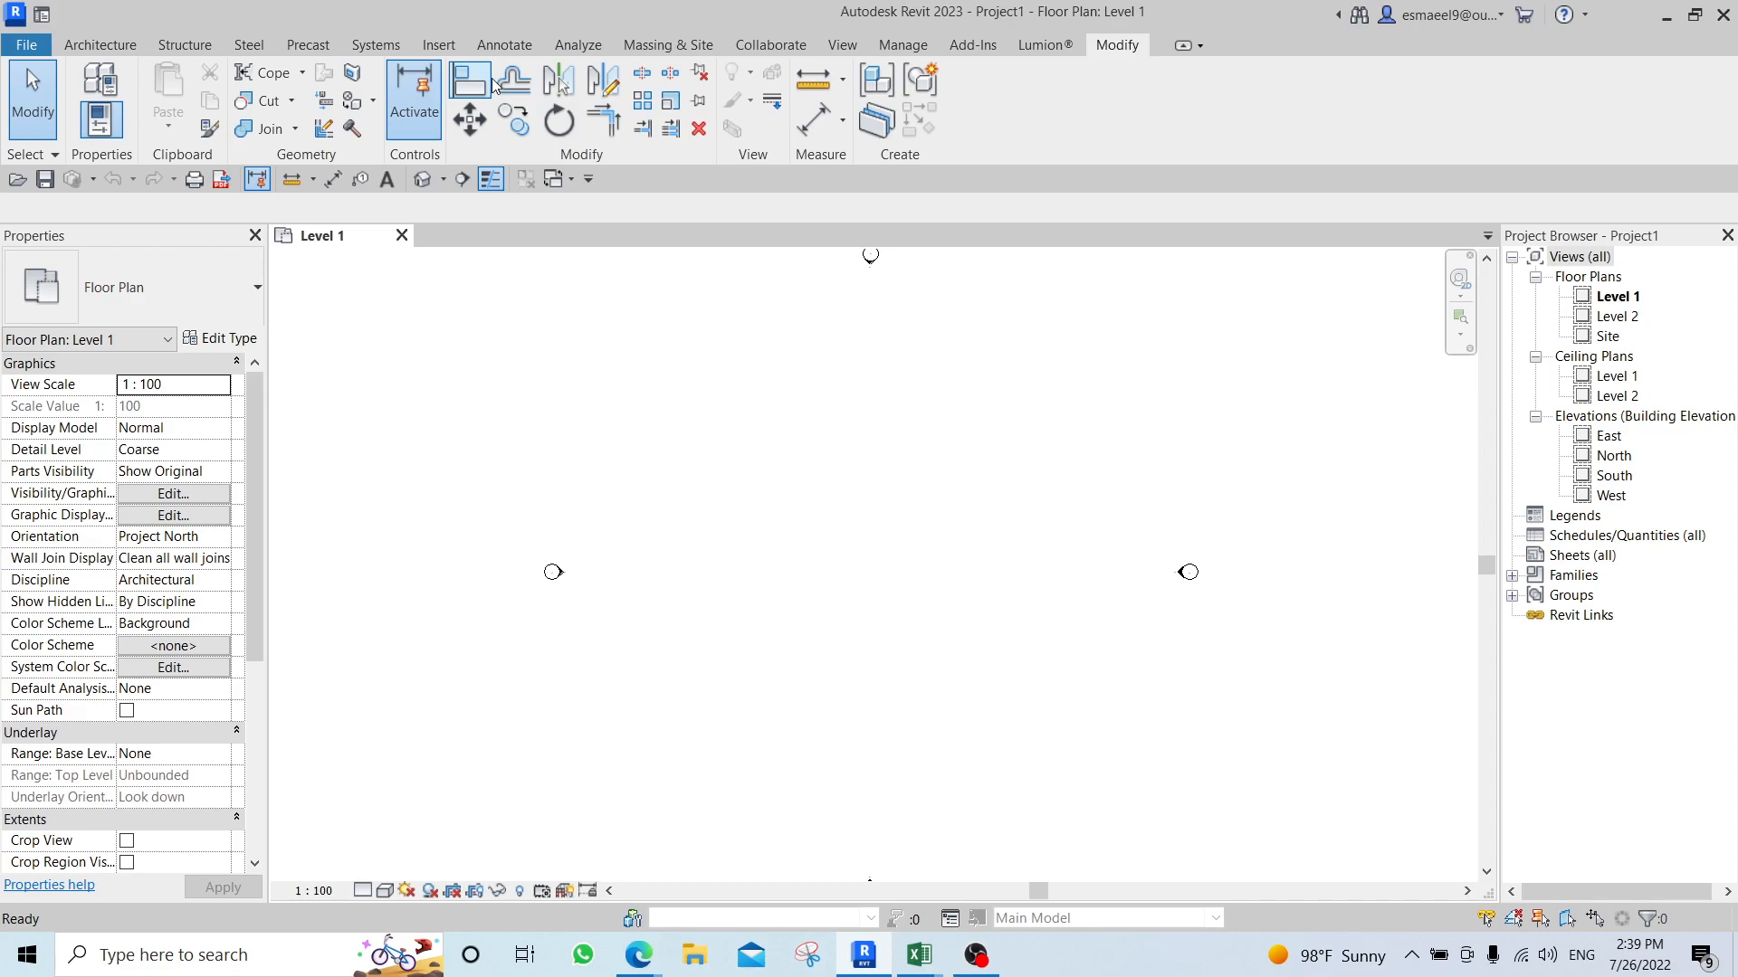
{"action": "left_click", "coordinate": [464, 80]}
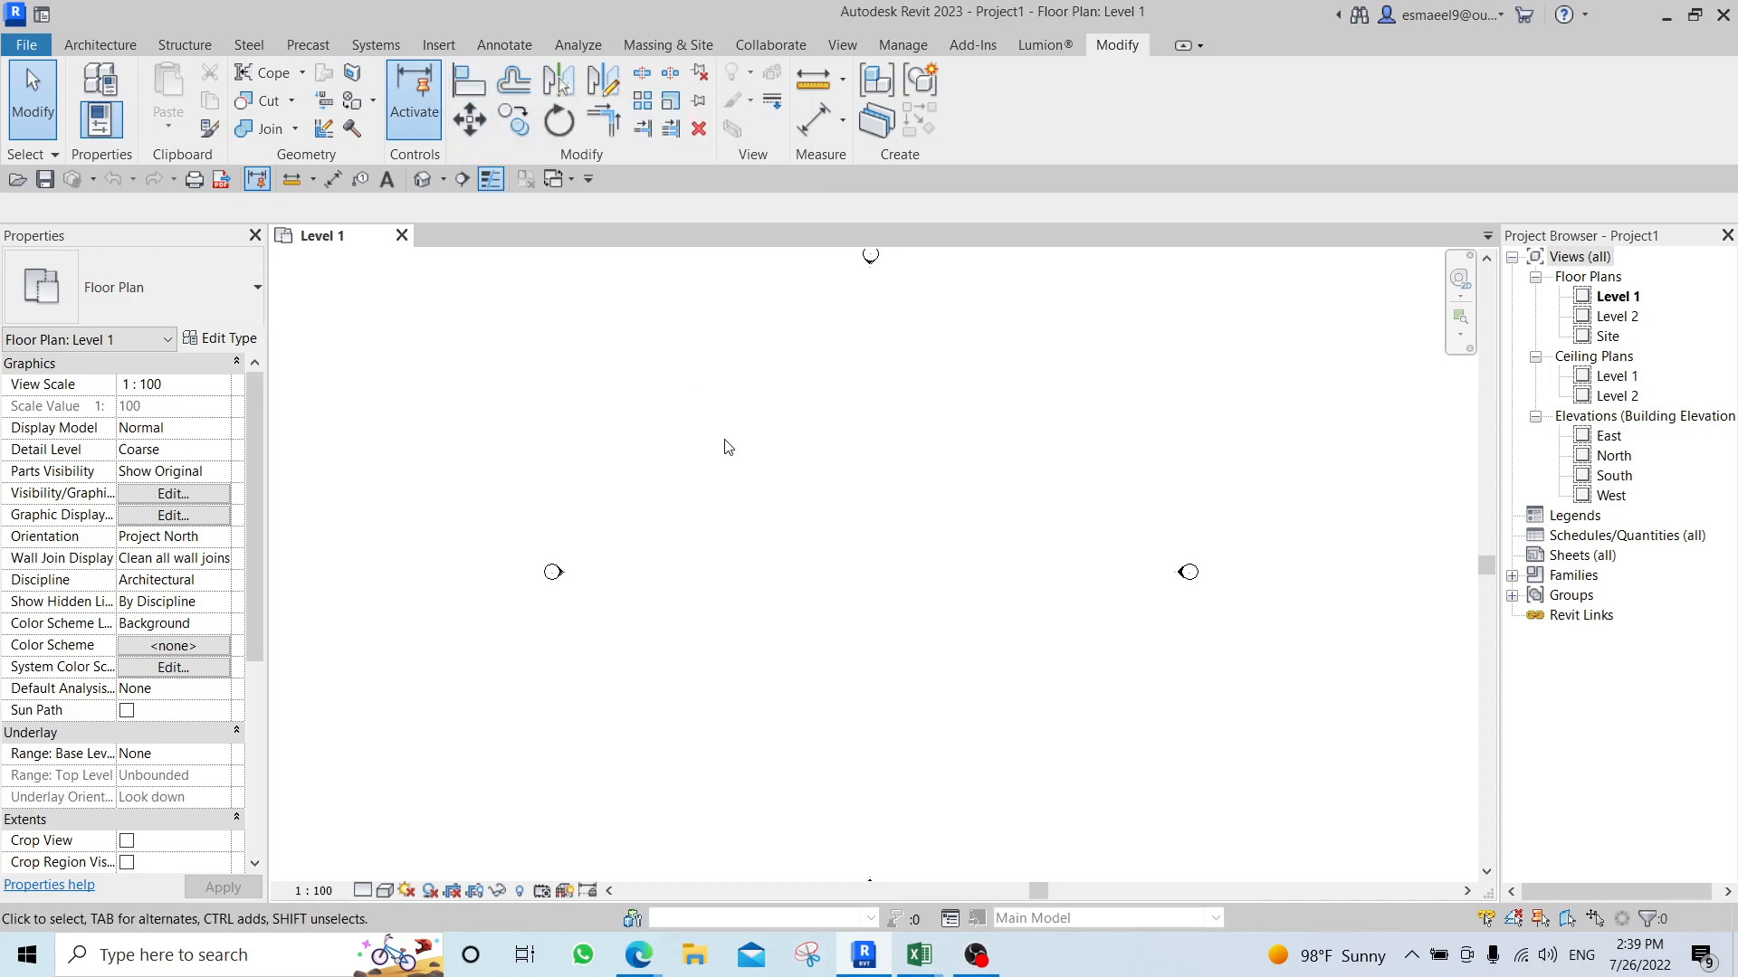
Draw a vertical Generic - 200mm wall between the elevation markers on the Level 1 plan.
{"action": "key", "text": "w"}
{"action": "key", "text": "a"}
{"action": "left_click", "coordinate": [757, 472]}
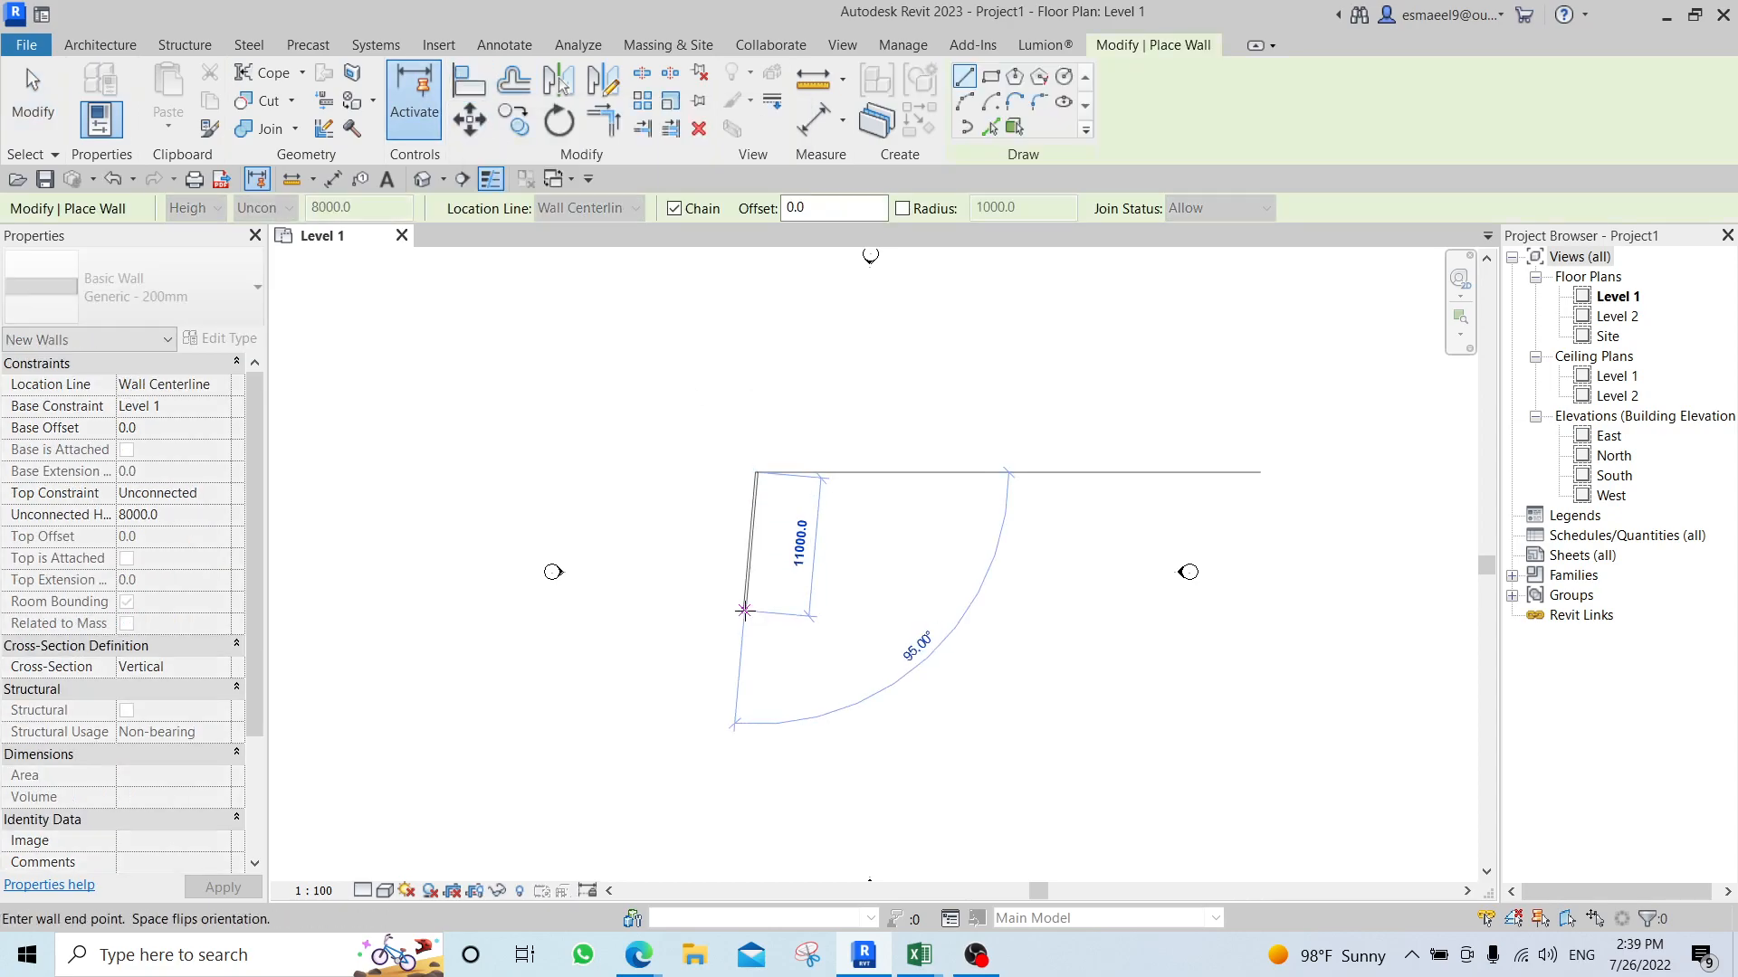
{"action": "left_click", "coordinate": [757, 624]}
Draw a horizontal Generic - 200mm wall about 7000 mm long and a separate short vertical wall below it, beside the existing vertical wall.
{"action": "scroll", "coordinate": [842, 462], "scroll_direction": "up", "scroll_amount": 1}
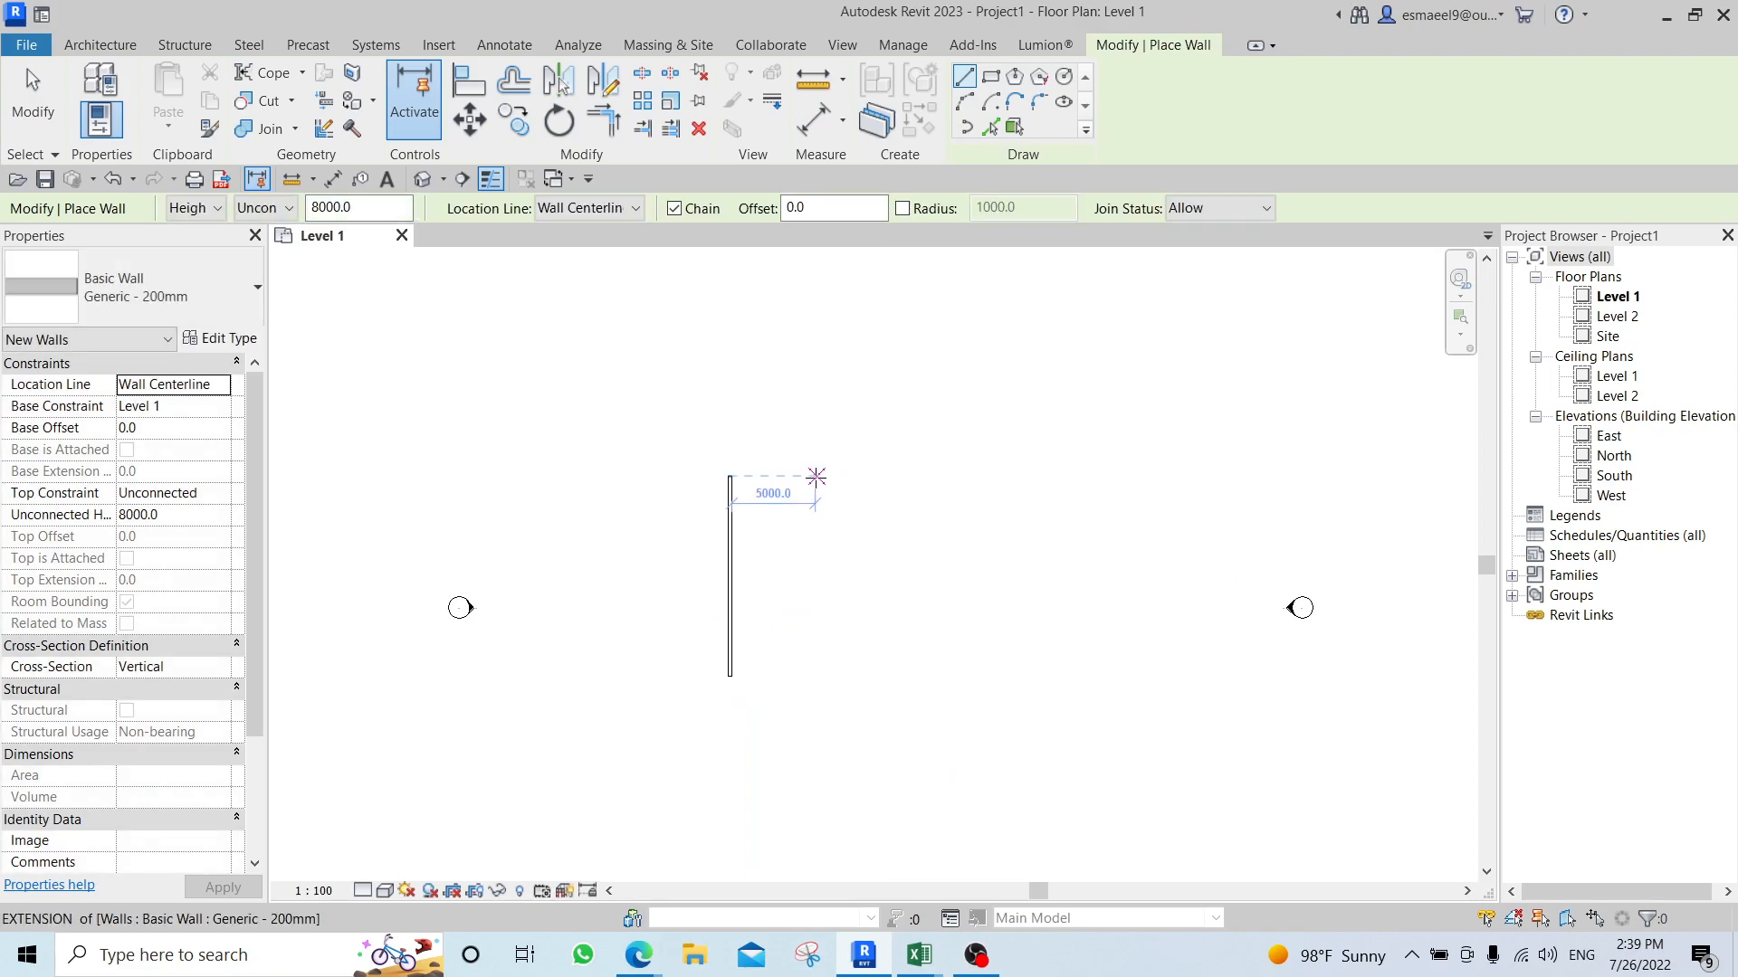
{"action": "left_click", "coordinate": [814, 475]}
{"action": "key", "text": "Escape"}
{"action": "left_click", "coordinate": [850, 543]}
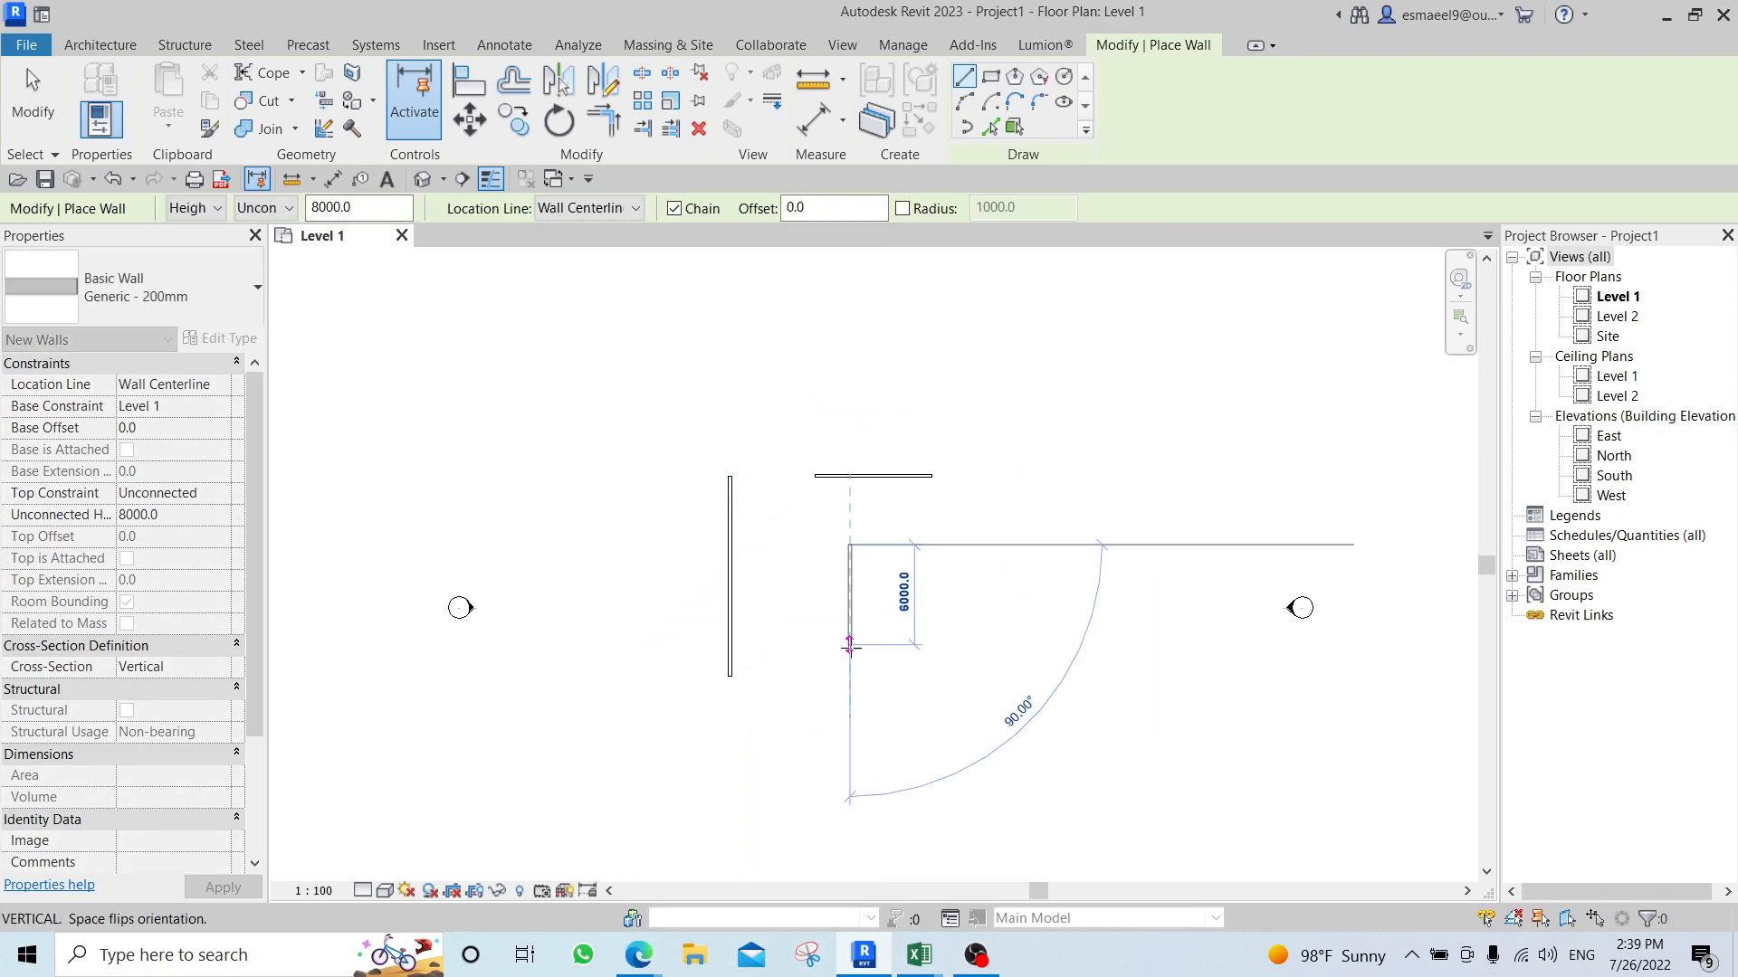
{"action": "left_click", "coordinate": [850, 661]}
{"action": "middle_click_drag", "start_coordinate": [1014, 610], "coordinate": [929, 606]}
{"action": "key", "text": "Escape"}
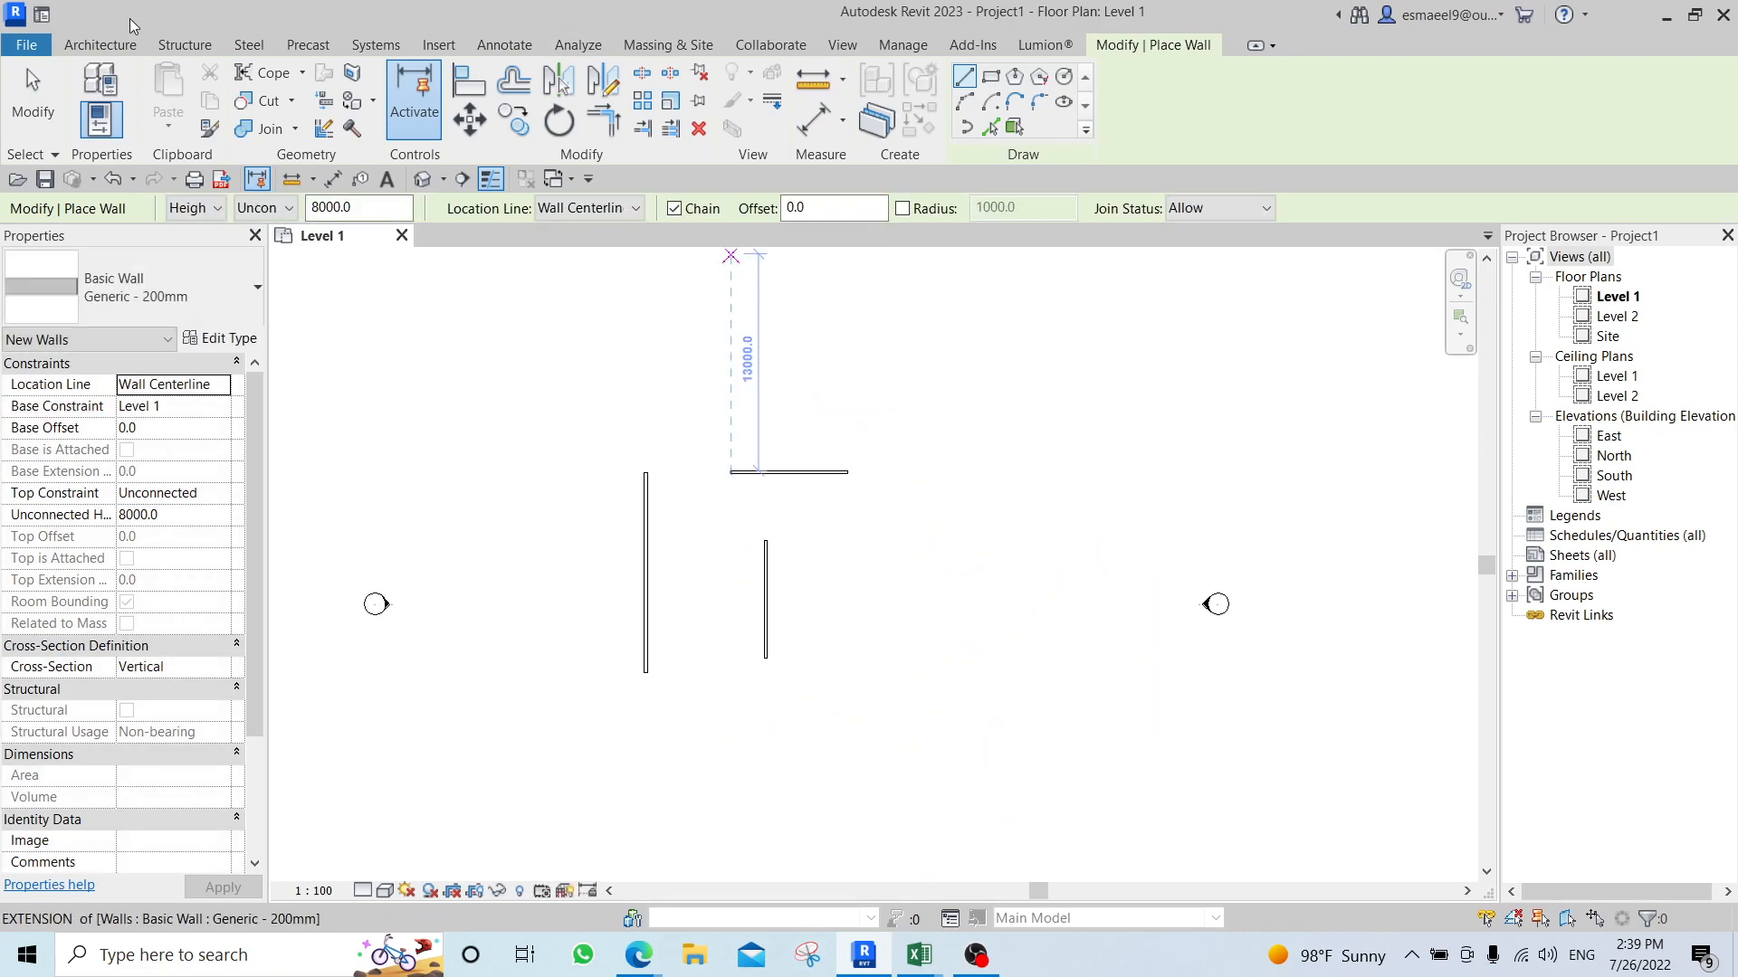
{"action": "key", "text": "Escape"}
Place three M_Desk 1525 x 762mm components around the walls on the Level 1 plan.
{"action": "left_click", "coordinate": [267, 90]}
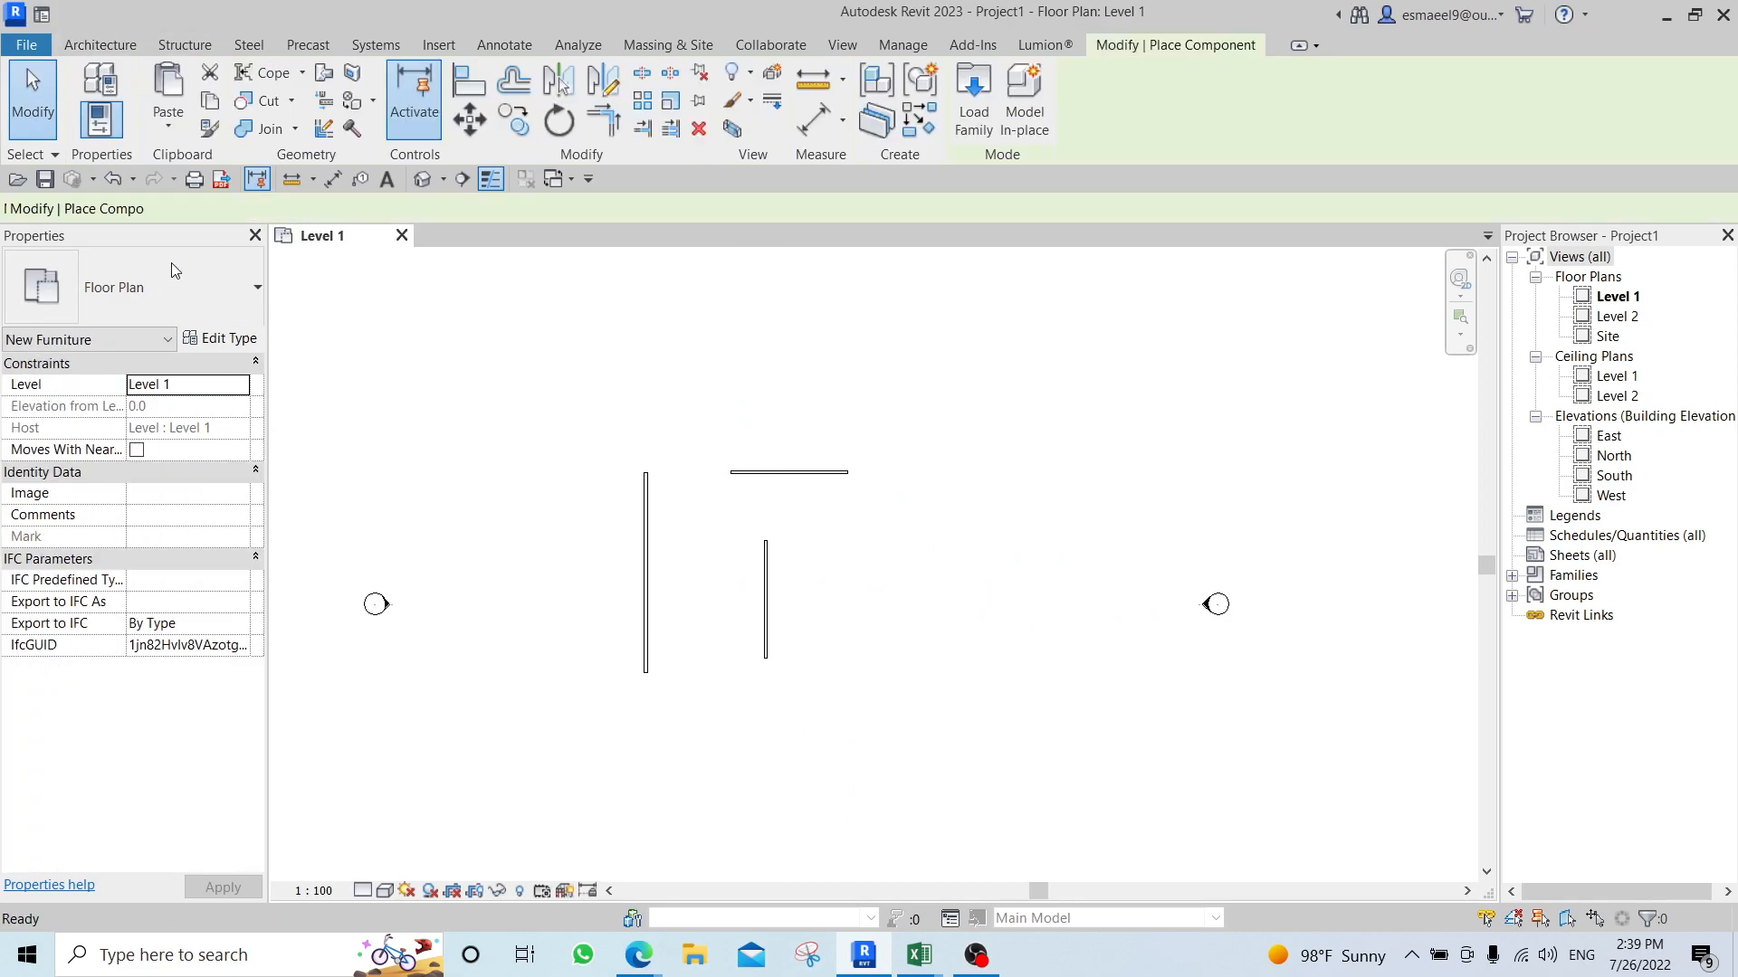
{"action": "left_click", "coordinate": [847, 594]}
{"action": "scroll", "coordinate": [784, 549], "scroll_direction": "up", "scroll_amount": 2}
{"action": "middle_click_drag", "start_coordinate": [951, 533], "coordinate": [873, 545]}
{"action": "scroll", "coordinate": [800, 513], "scroll_direction": "up", "scroll_amount": 1}
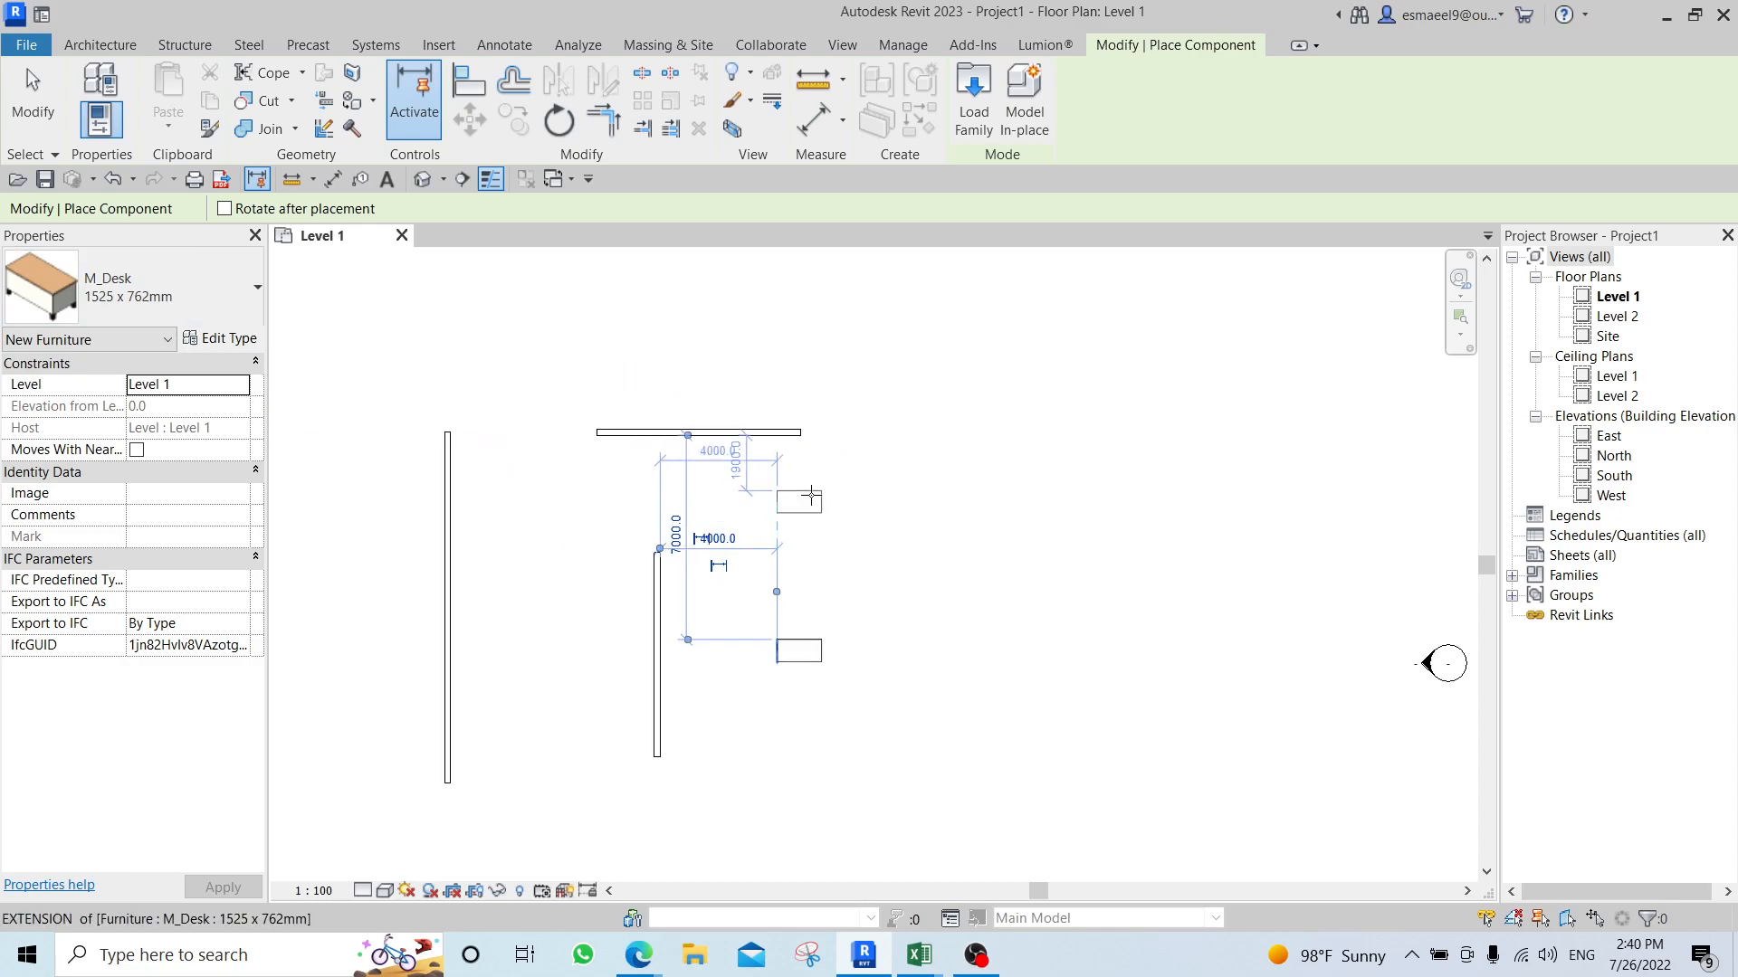
{"action": "left_click", "coordinate": [916, 516]}
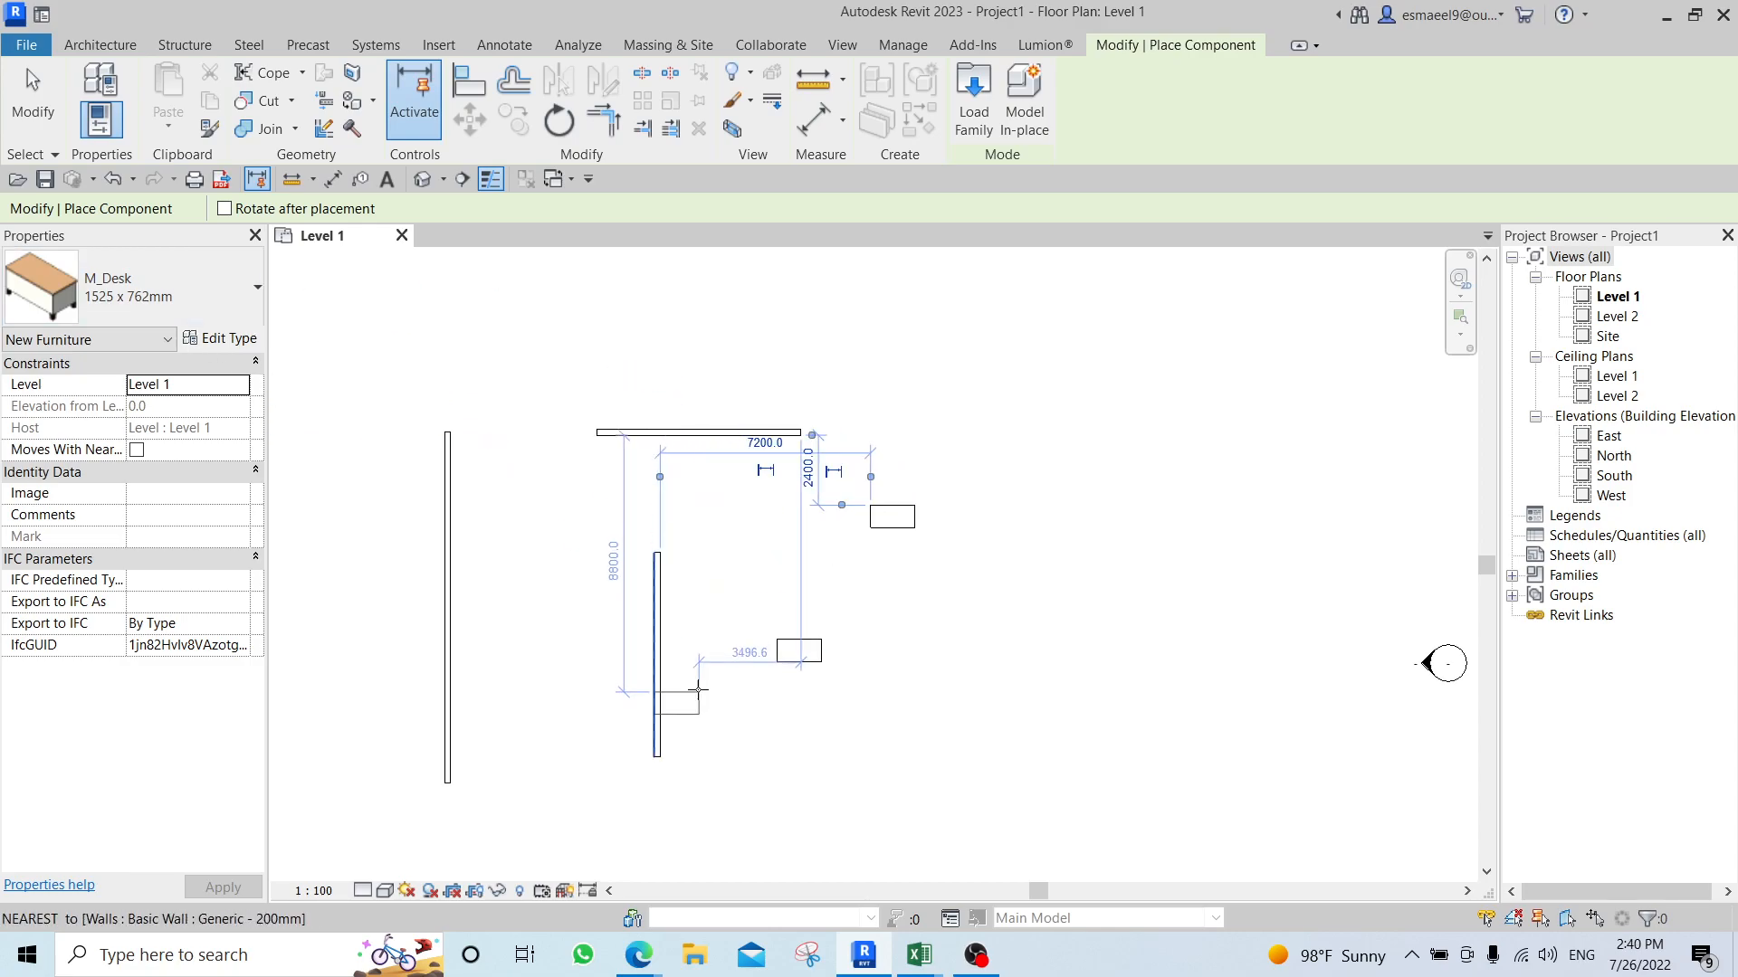
{"action": "key", "text": "Escape"}
{"action": "middle_click_drag", "start_coordinate": [549, 376], "coordinate": [589, 419]}
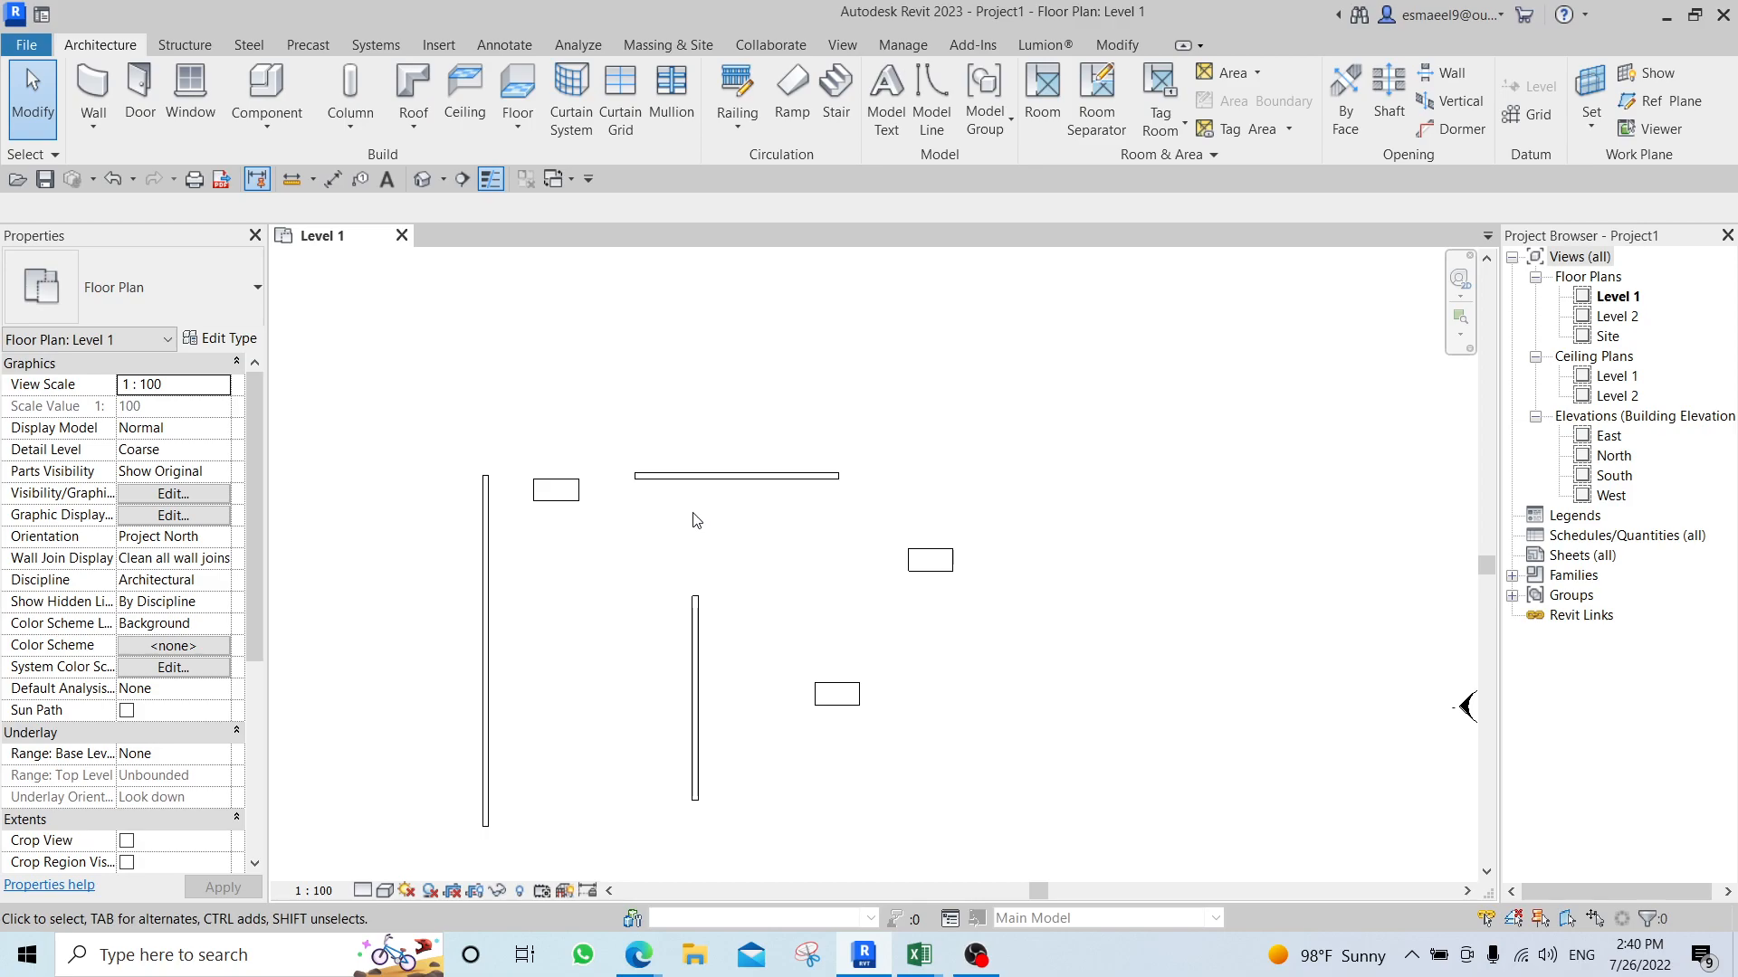
Align the top edge of the desk beside the long vertical wall with the lower face of the horizontal wall.
{"action": "key", "text": "a"}
{"action": "key", "text": "l"}
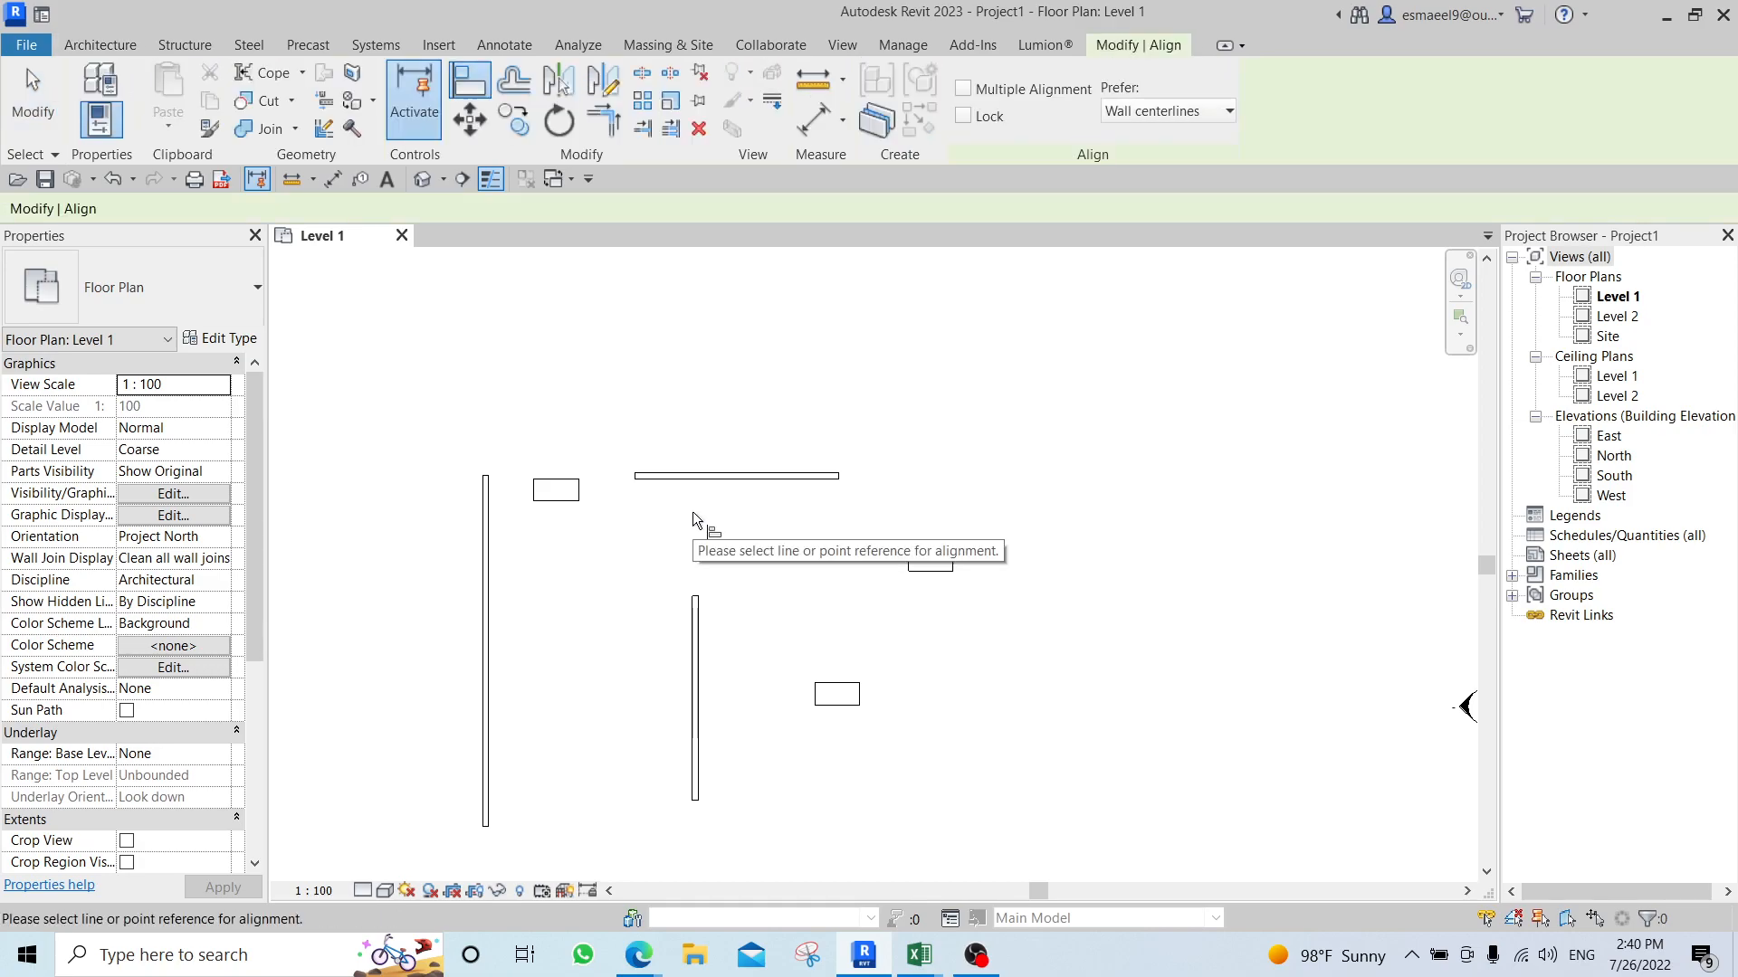
{"action": "scroll", "coordinate": [639, 514], "scroll_direction": "up", "scroll_amount": 2}
{"action": "scroll", "coordinate": [627, 513], "scroll_direction": "up", "scroll_amount": 1}
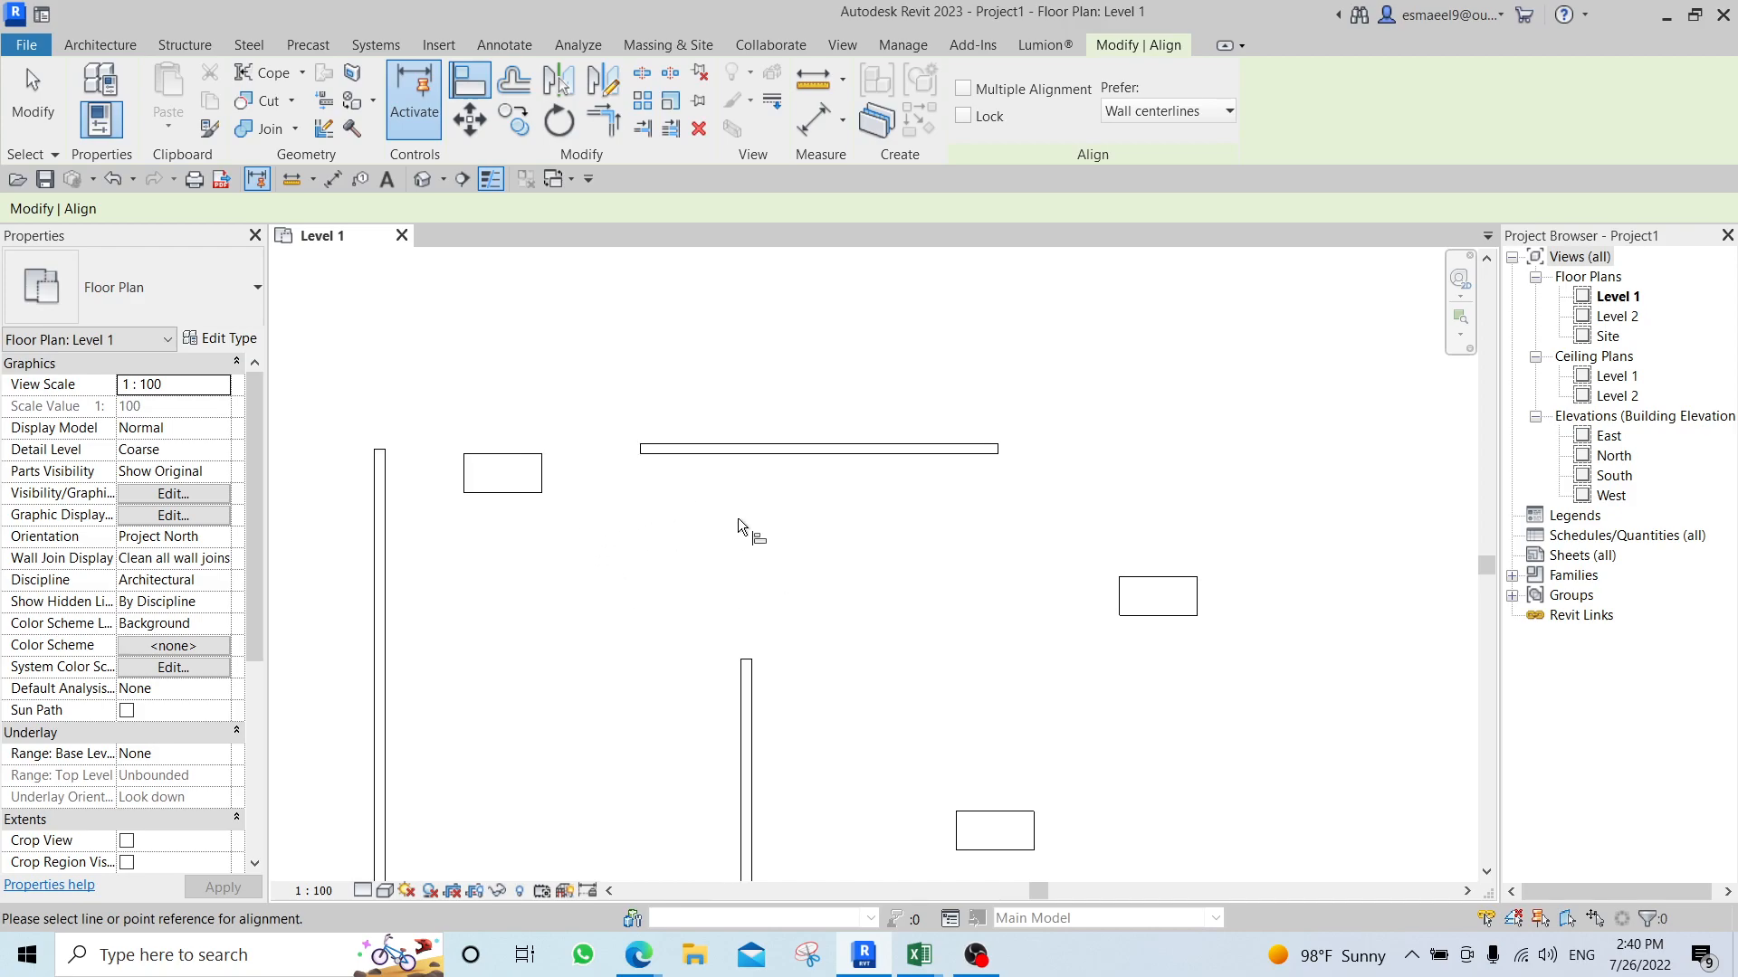
{"action": "scroll", "coordinate": [550, 490], "scroll_direction": "up", "scroll_amount": 1}
{"action": "scroll", "coordinate": [631, 514], "scroll_direction": "up", "scroll_amount": 1}
{"action": "scroll", "coordinate": [634, 515], "scroll_direction": "up", "scroll_amount": 1}
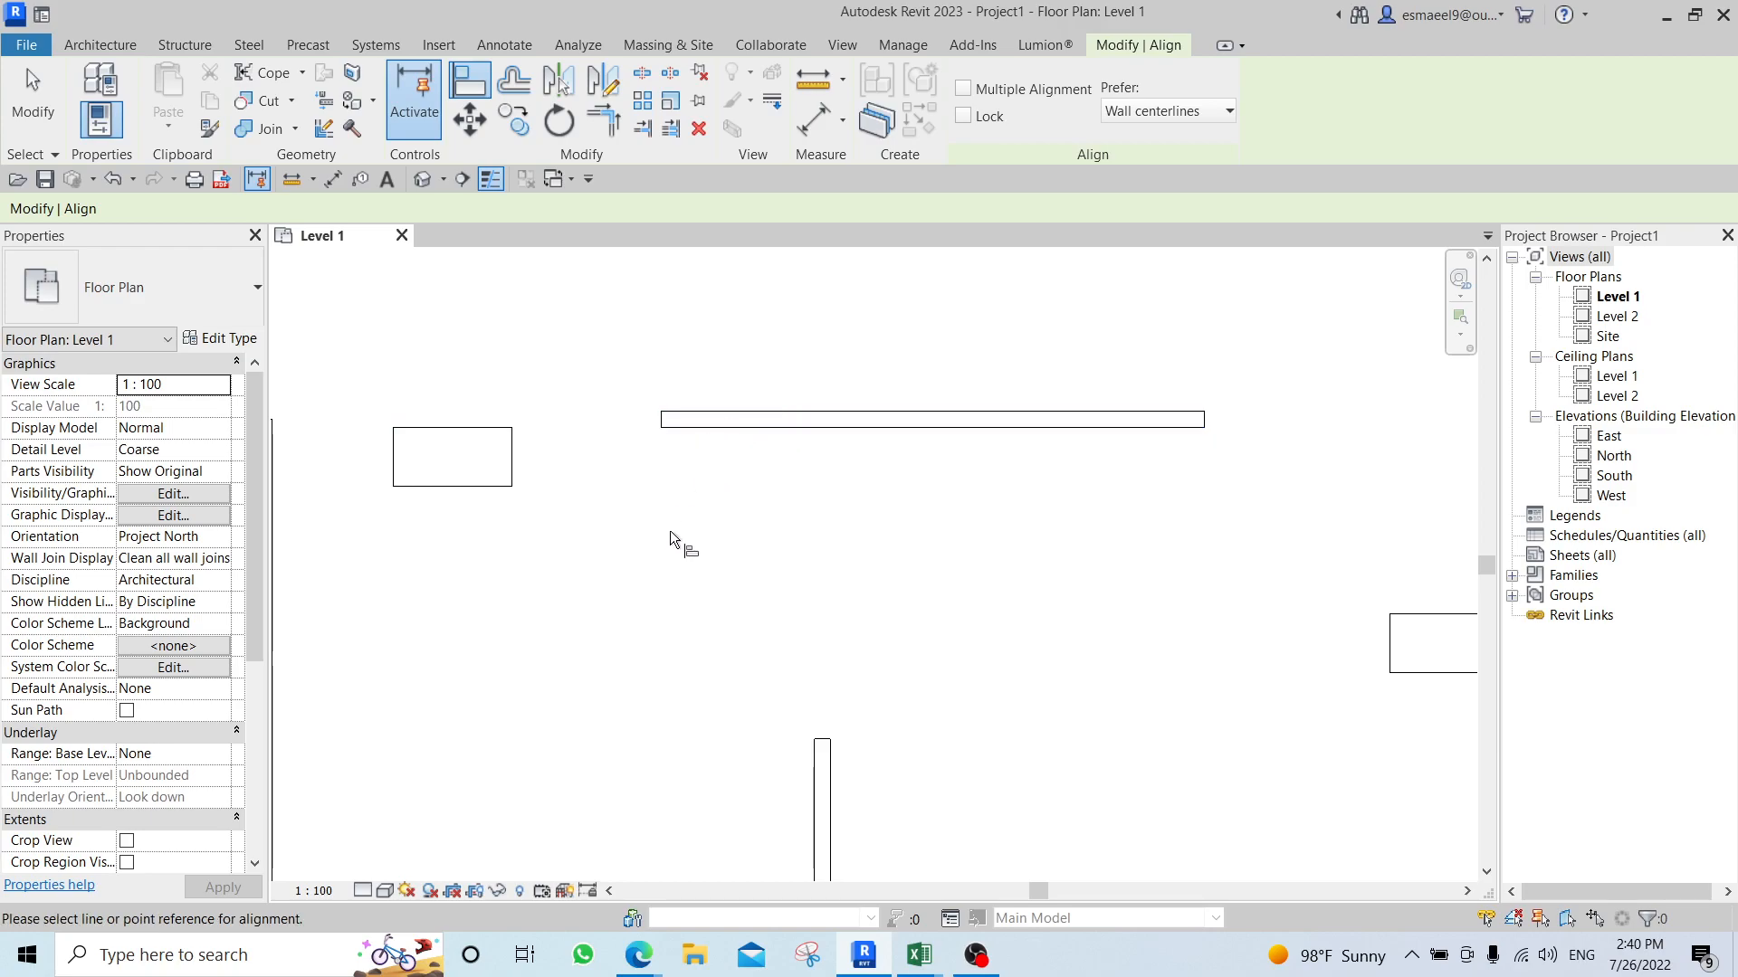
{"action": "left_click", "coordinate": [691, 431]}
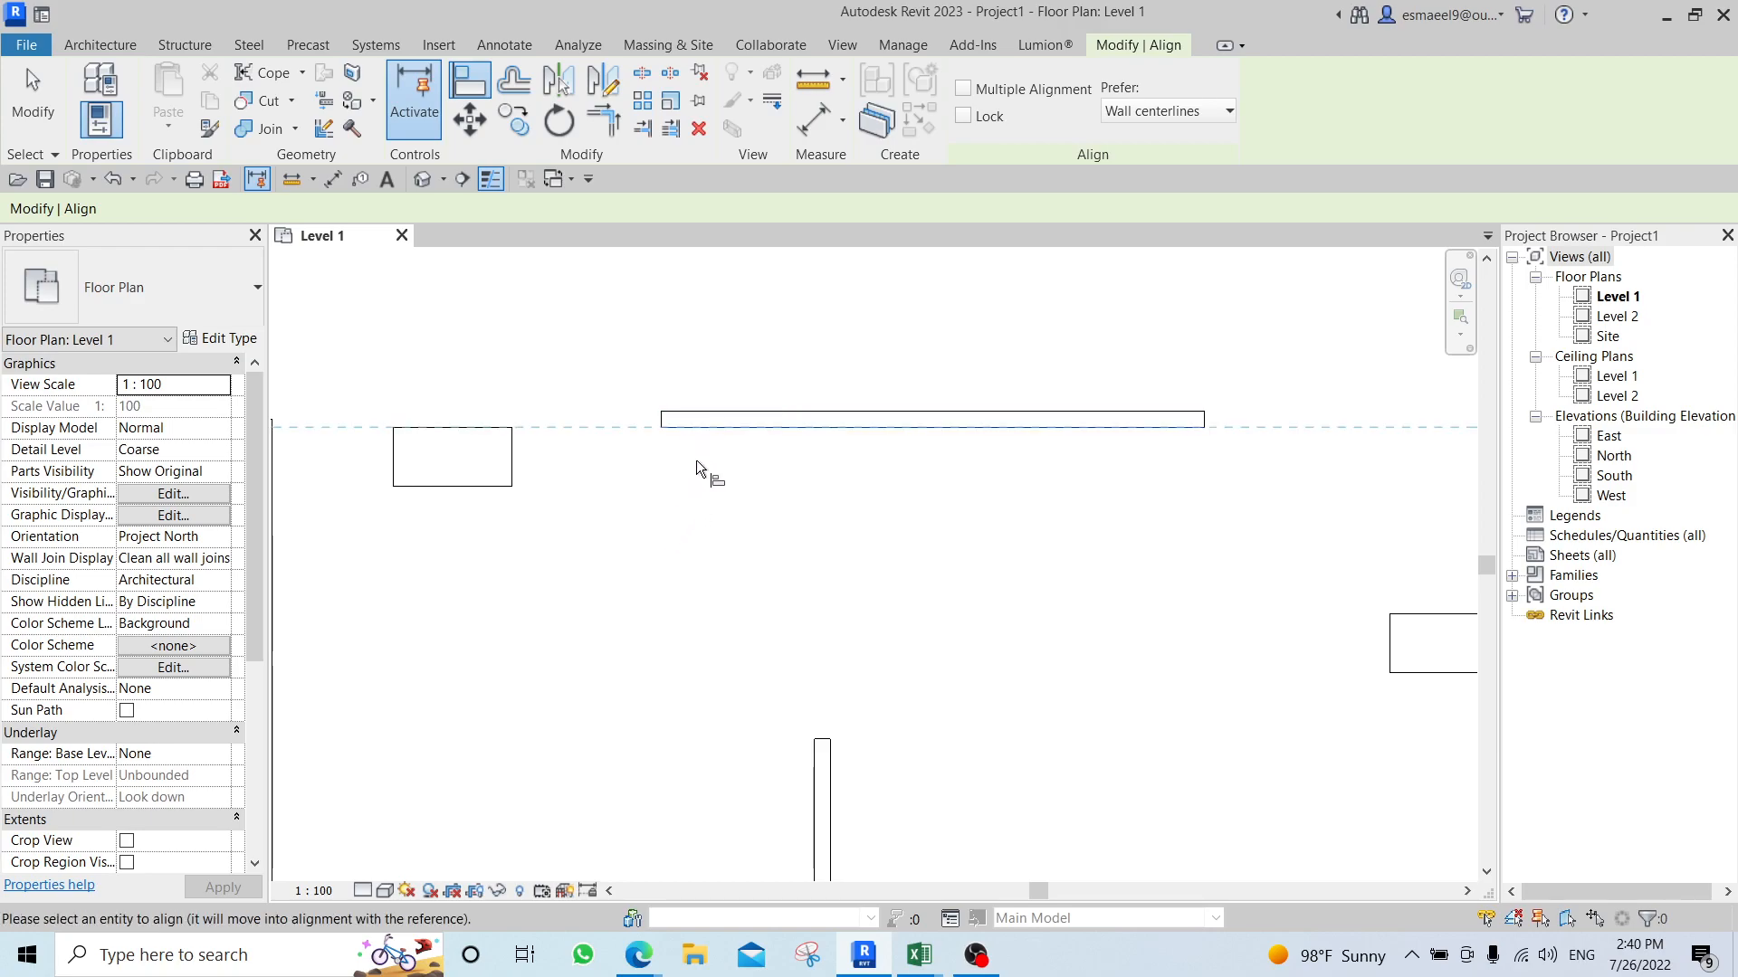
{"action": "left_click", "coordinate": [482, 425]}
Align the bottom edge of that same desk with the upper end of the short vertical wall.
{"action": "middle_click_drag", "start_coordinate": [637, 614], "coordinate": [720, 531]}
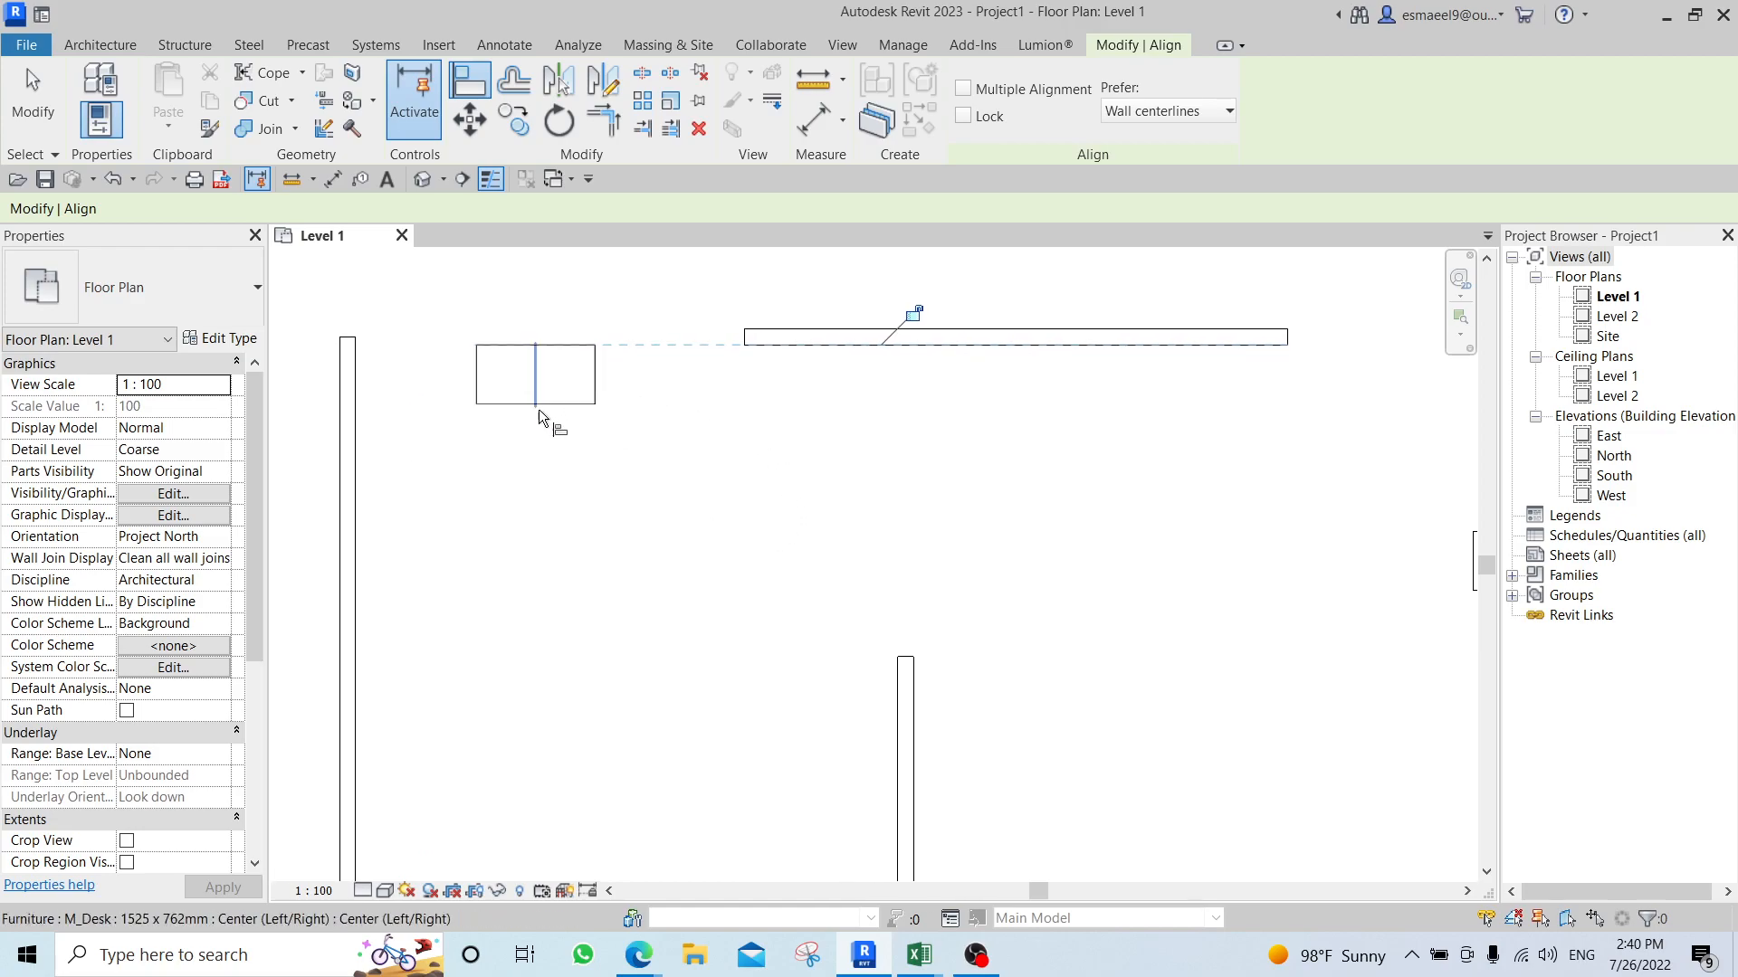
{"action": "left_click", "coordinate": [908, 658]}
{"action": "scroll", "coordinate": [814, 615], "scroll_direction": "down", "scroll_amount": 2}
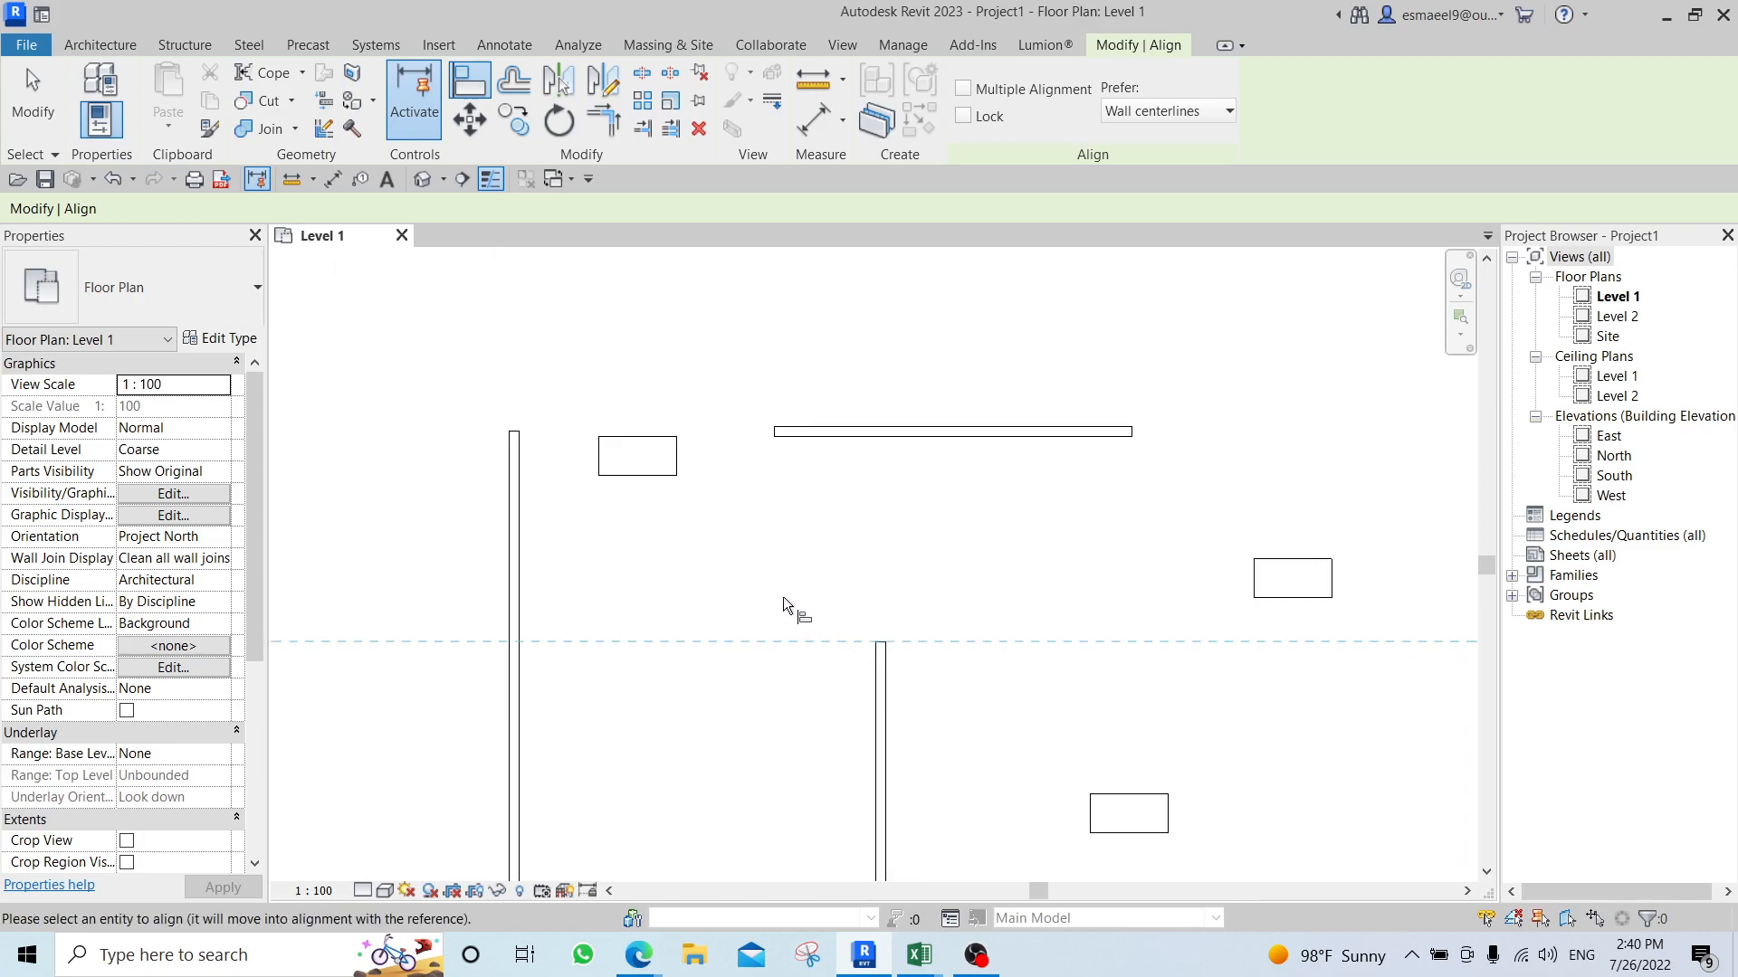
{"action": "left_click", "coordinate": [651, 477]}
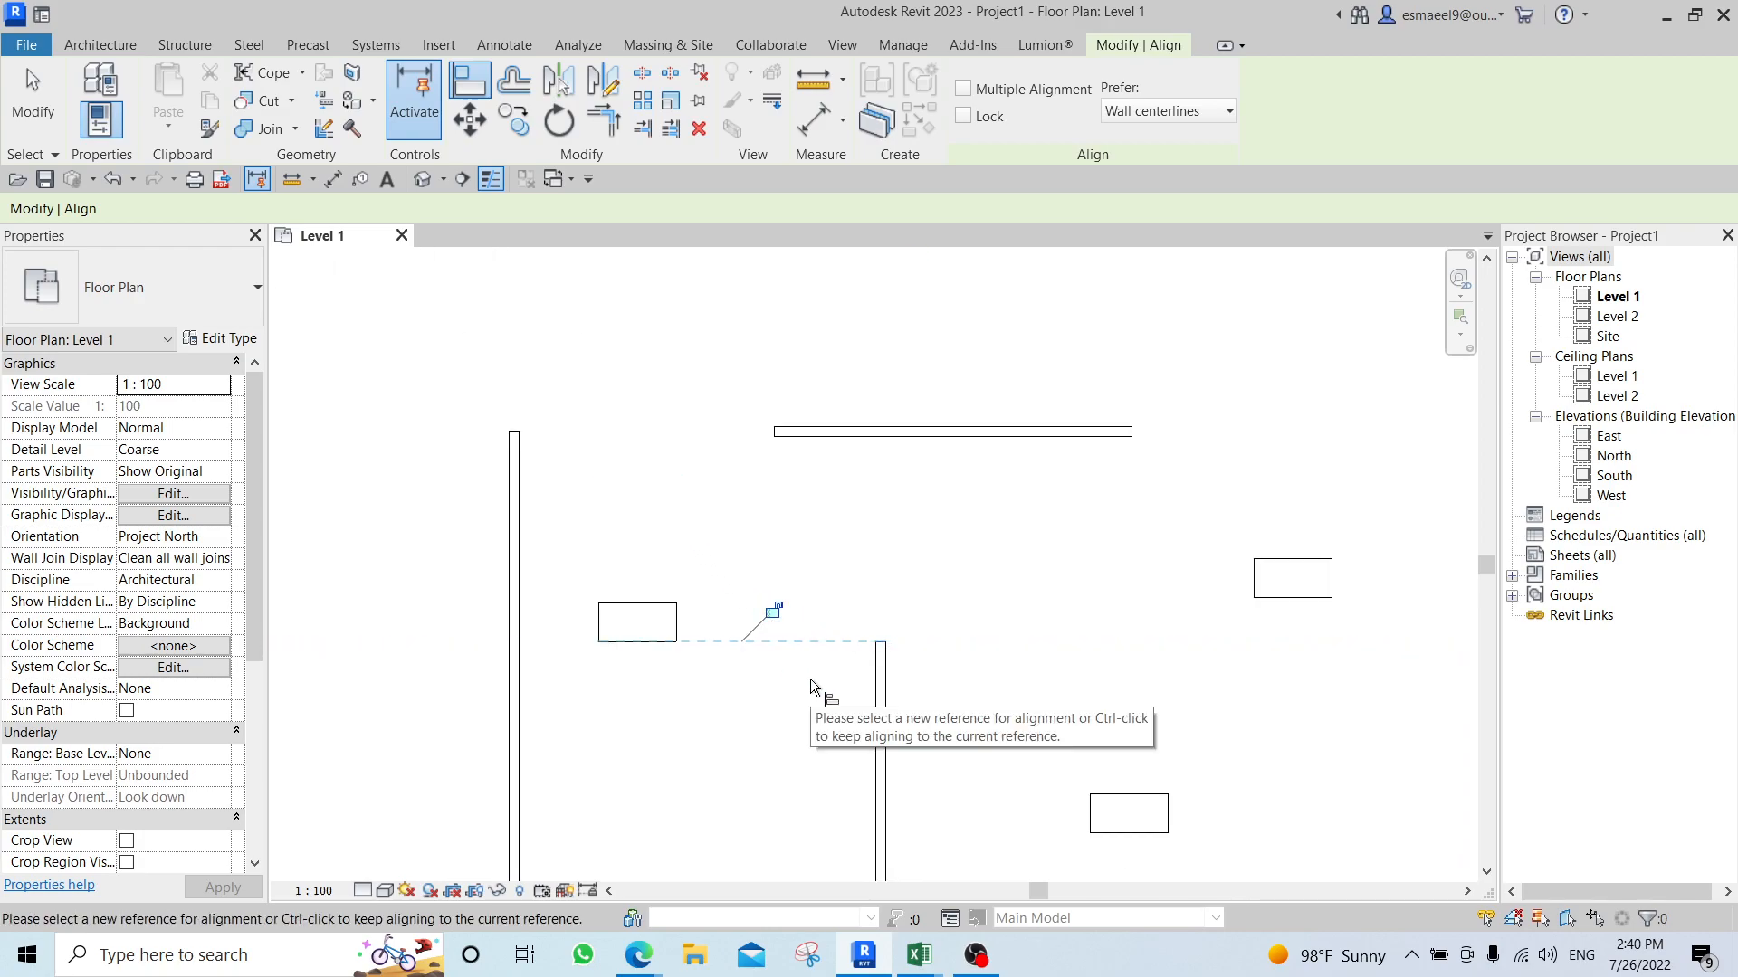
Align the right-hand desk's top edge with the horizontal wall's lower face and its left edge with the wall's right end.
{"action": "middle_click_drag", "start_coordinate": [947, 575], "coordinate": [802, 504]}
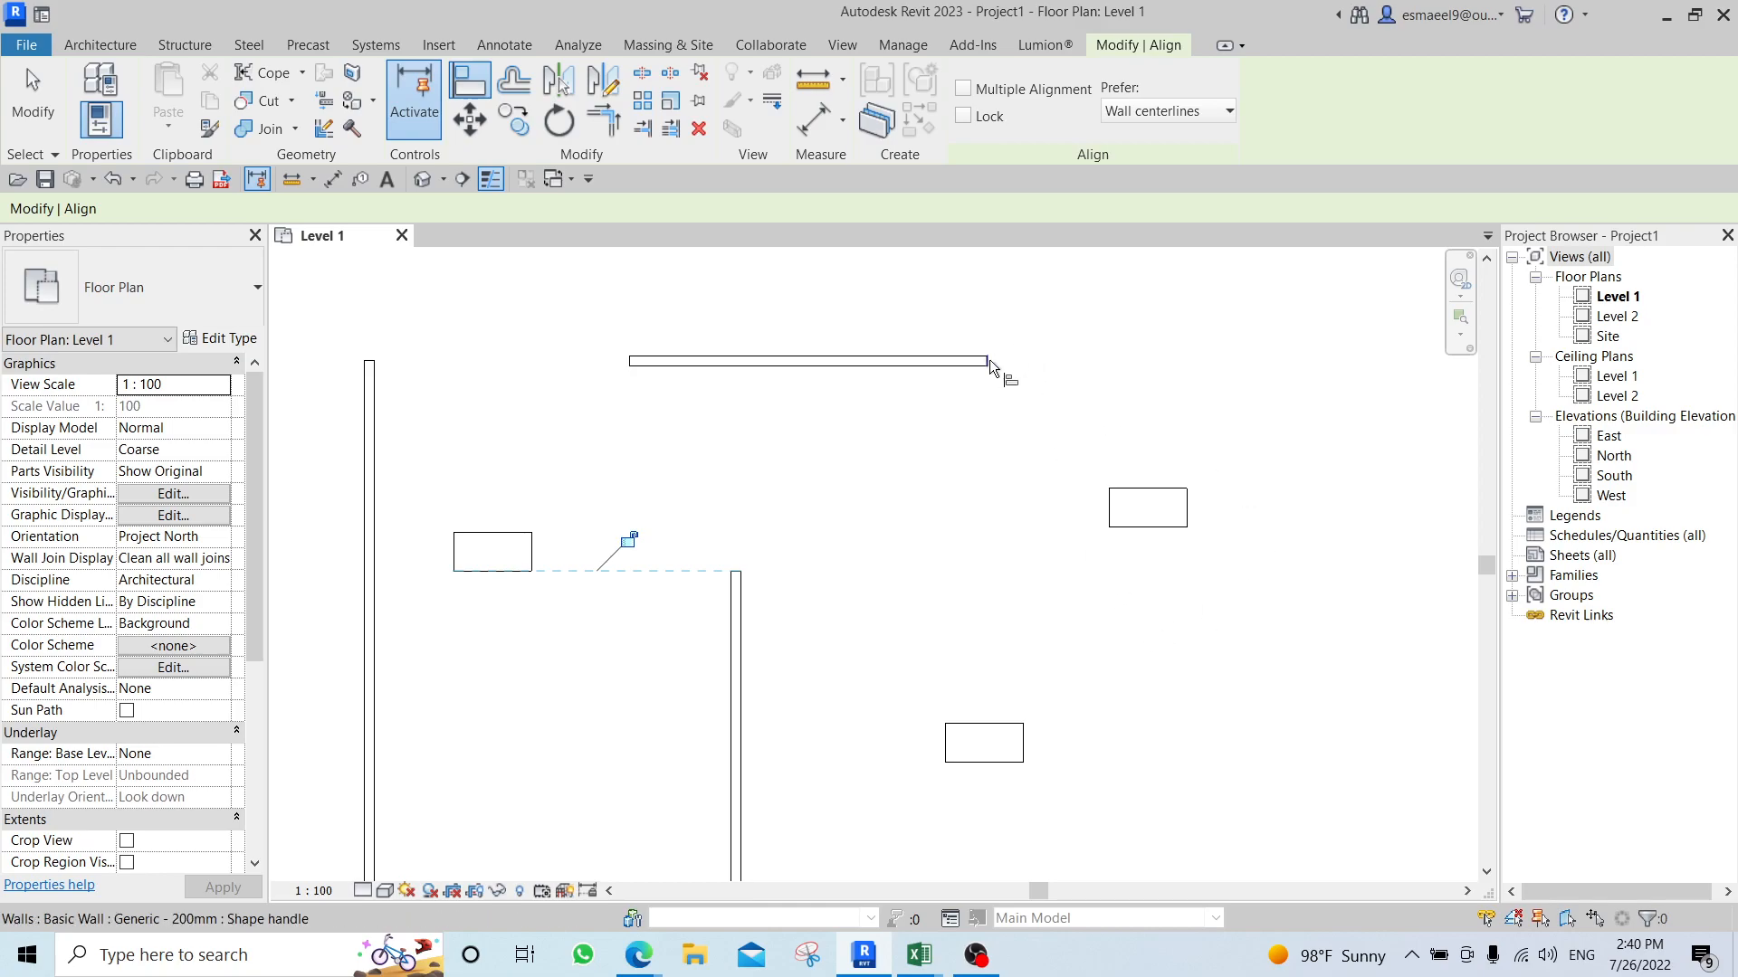
{"action": "left_click", "coordinate": [962, 367]}
{"action": "left_click", "coordinate": [1144, 487]}
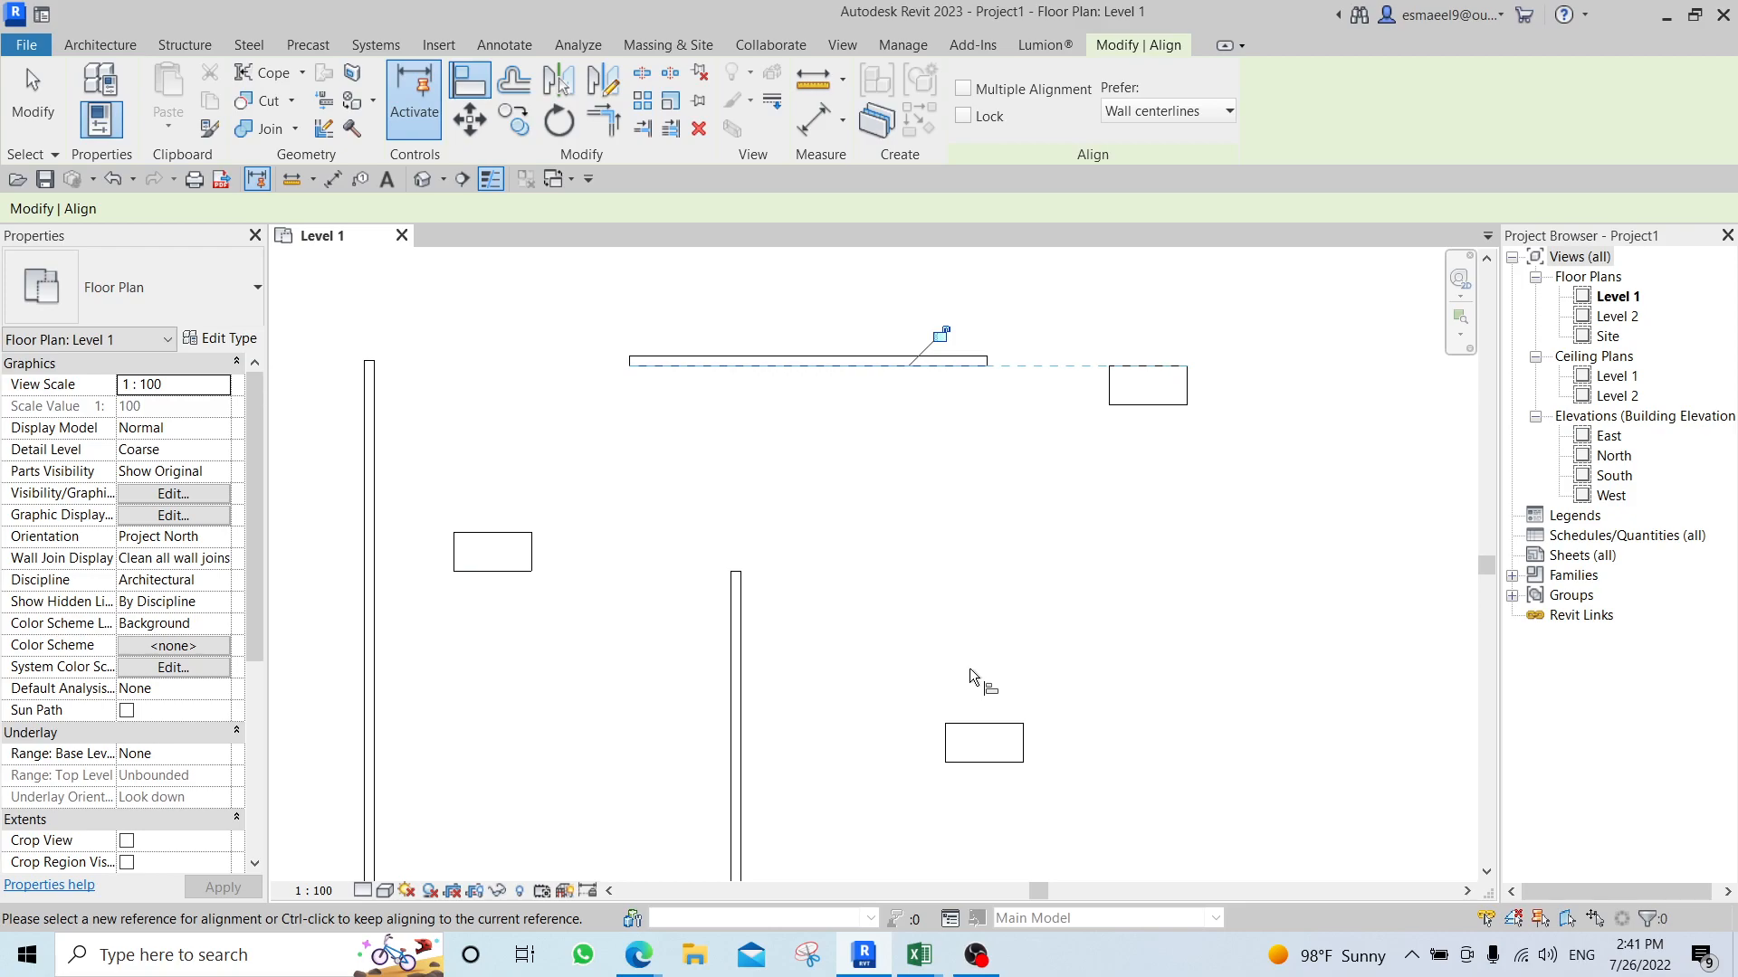
{"action": "left_click", "coordinate": [990, 357]}
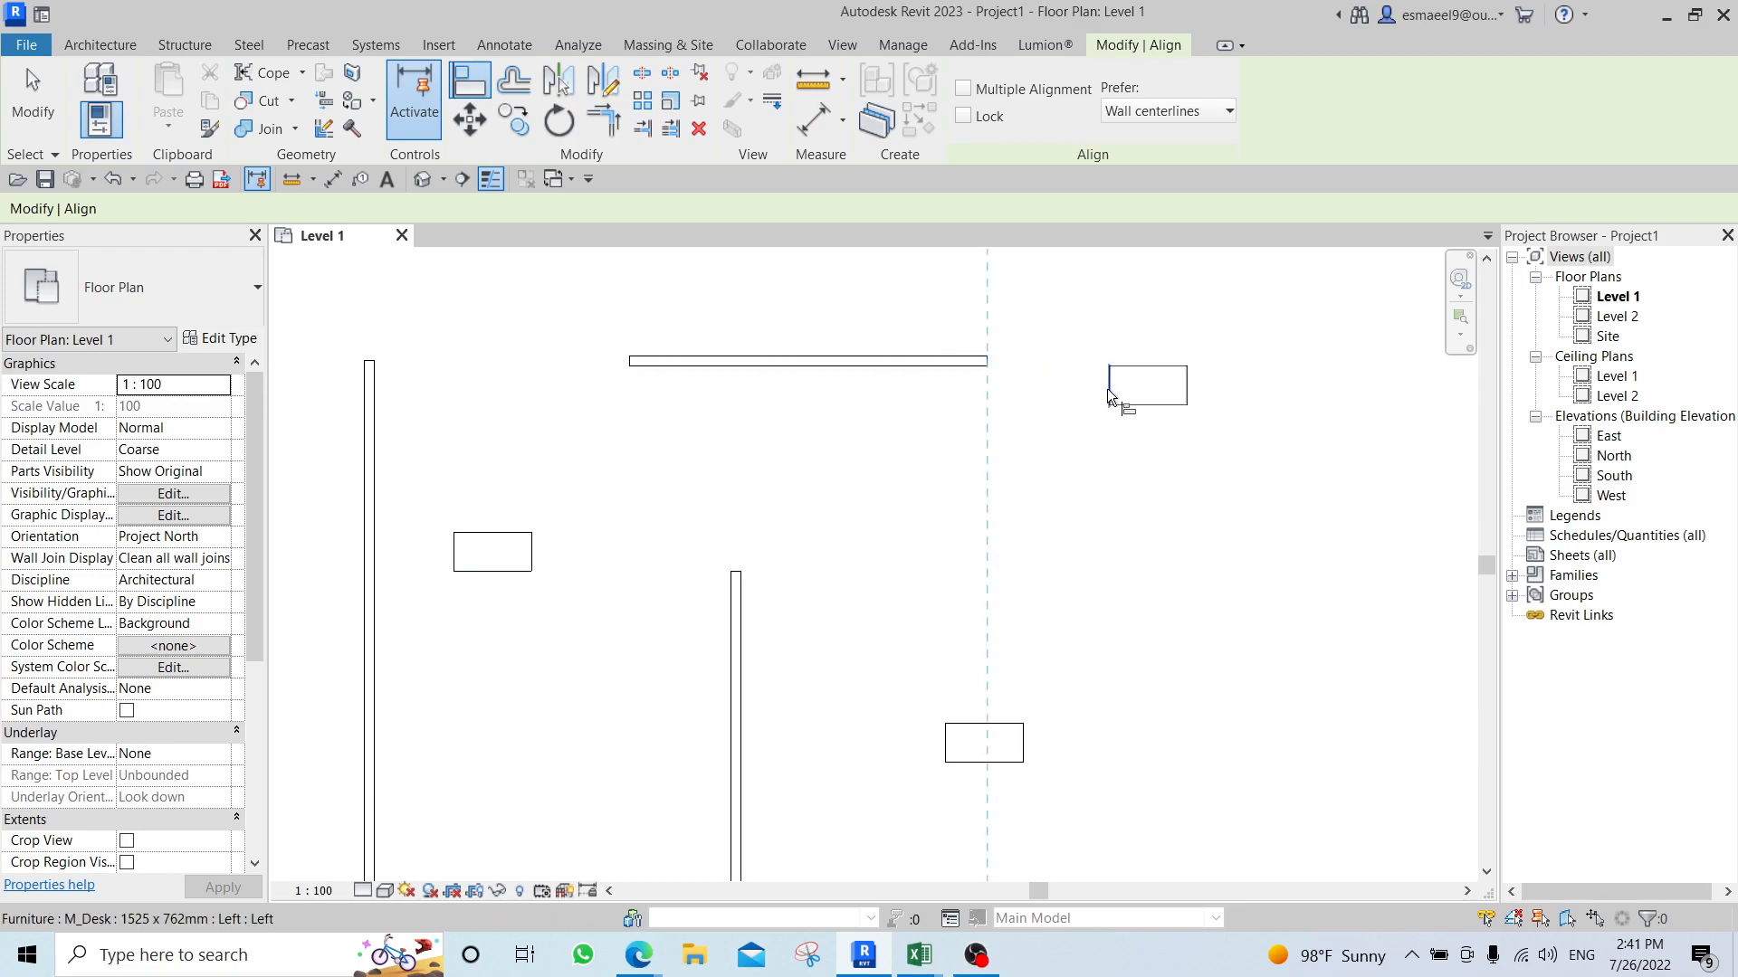
{"action": "left_click", "coordinate": [1108, 389]}
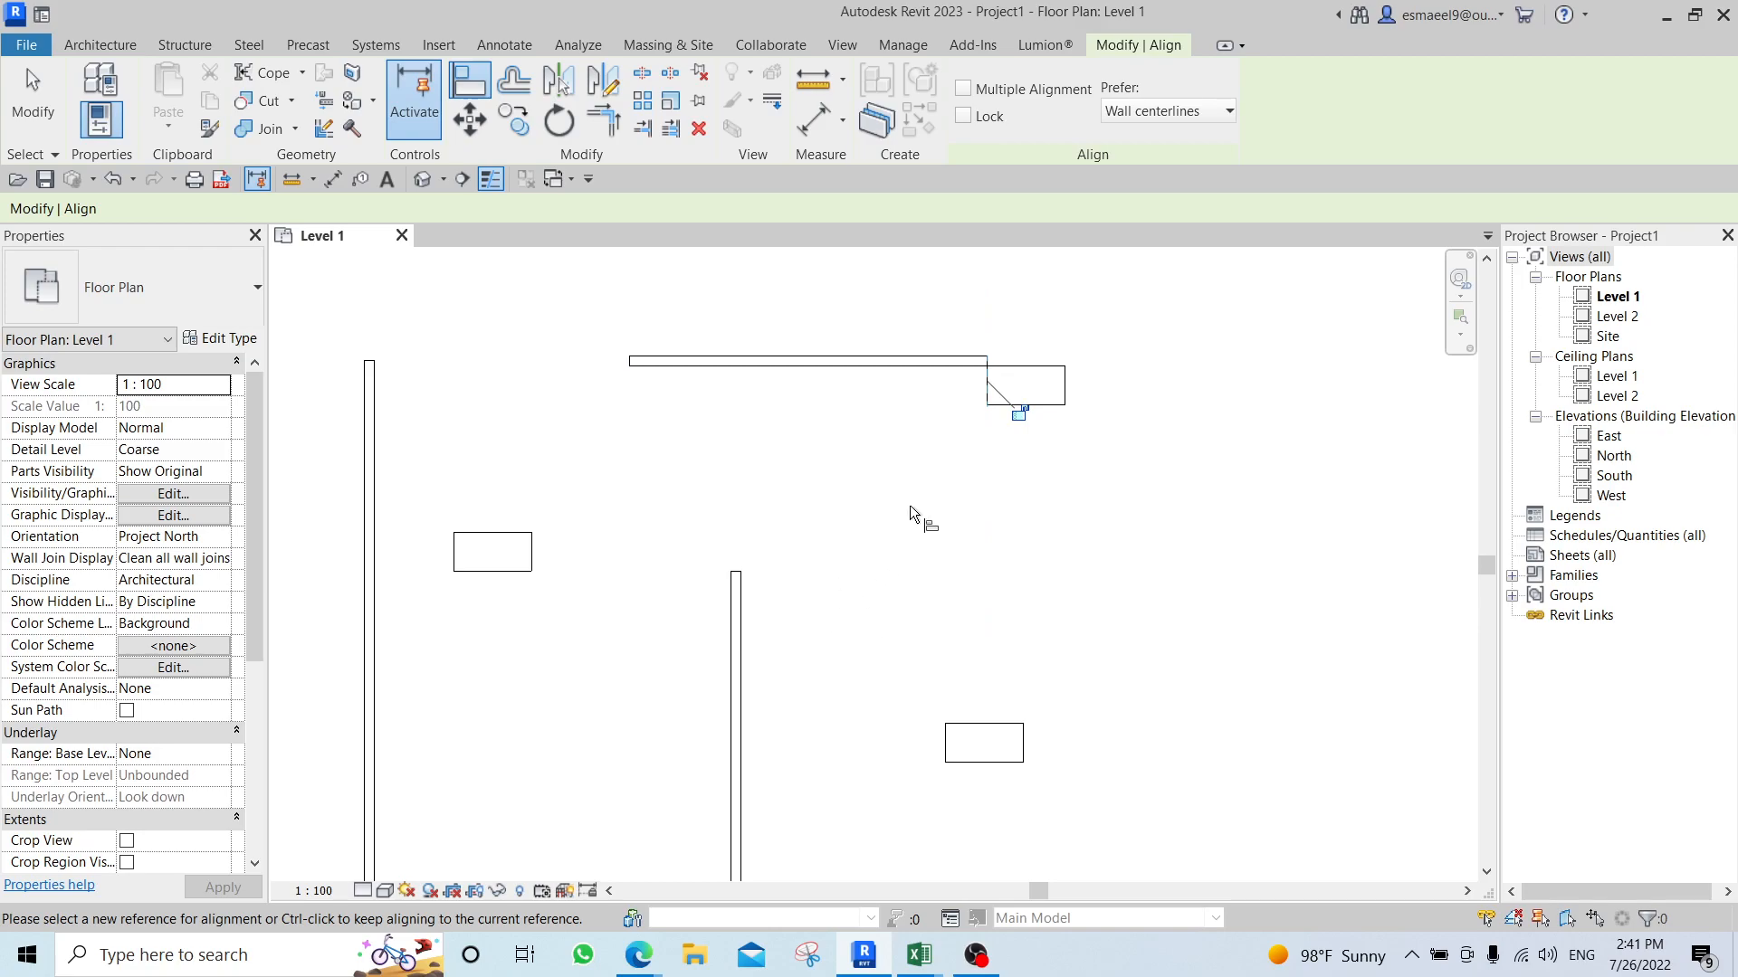
{"action": "key", "text": "Escape"}
{"action": "key", "text": "Escape"}
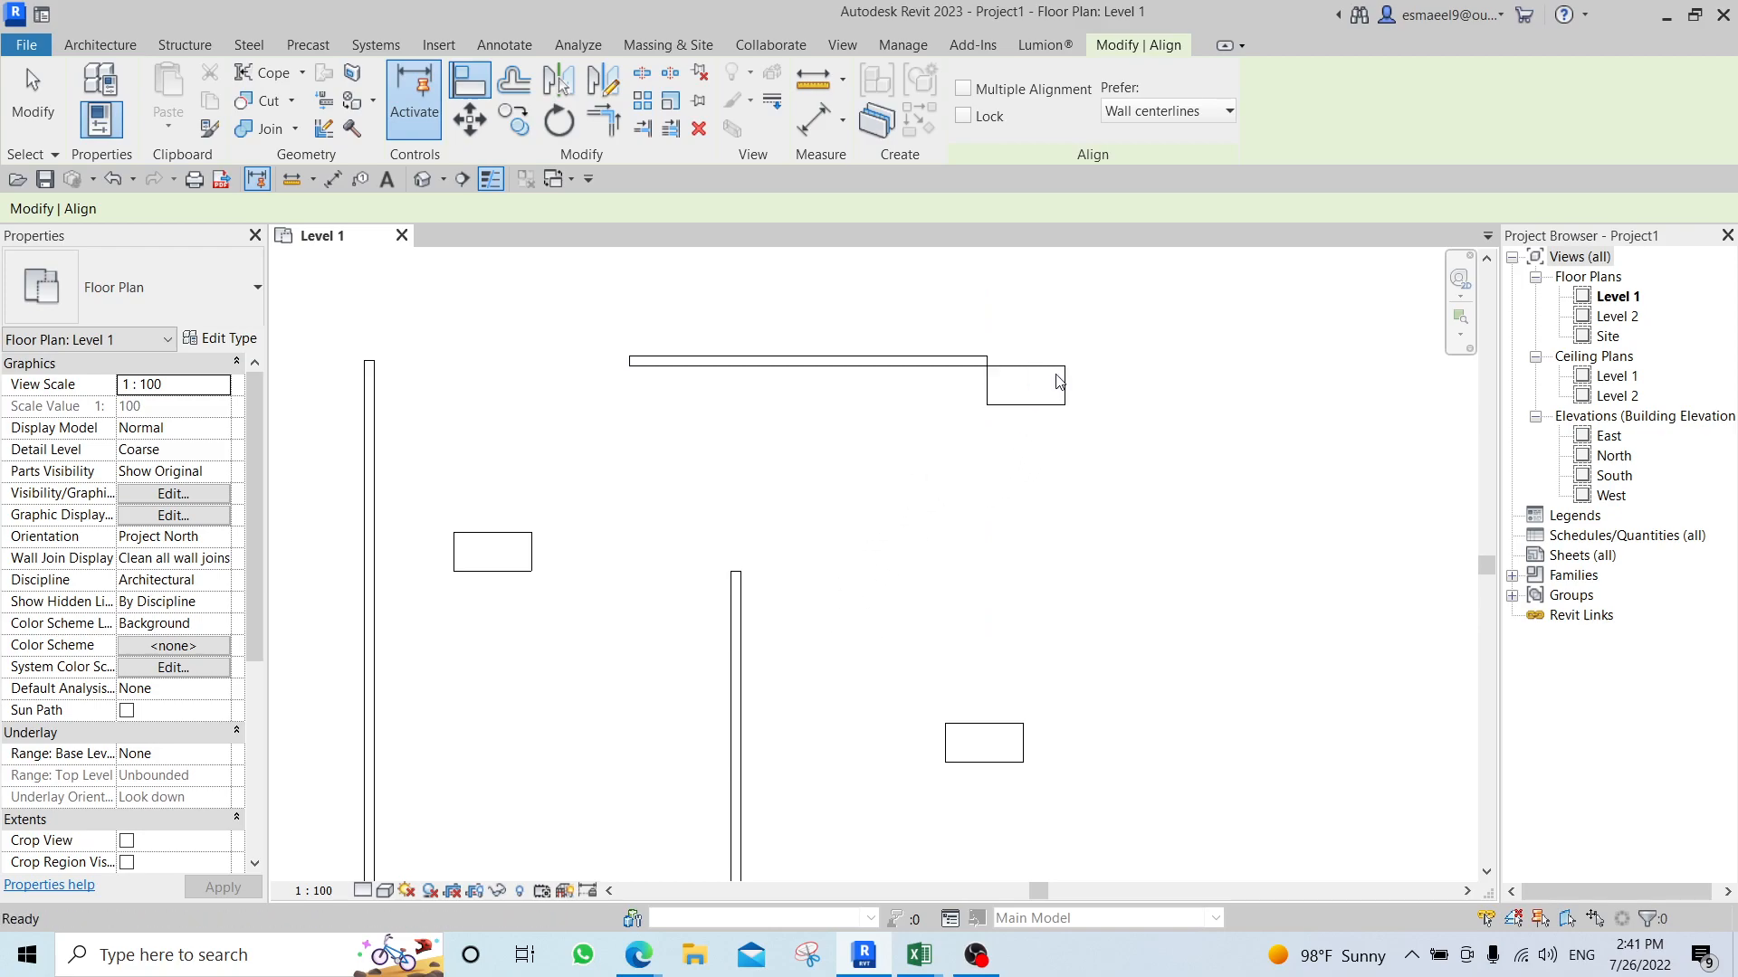
Move the two right-hand desks to free positions between the horizontal wall and the short vertical wall.
{"action": "left_click", "coordinate": [1025, 384]}
{"action": "left_click_drag", "start_coordinate": [1025, 384], "coordinate": [667, 493]}
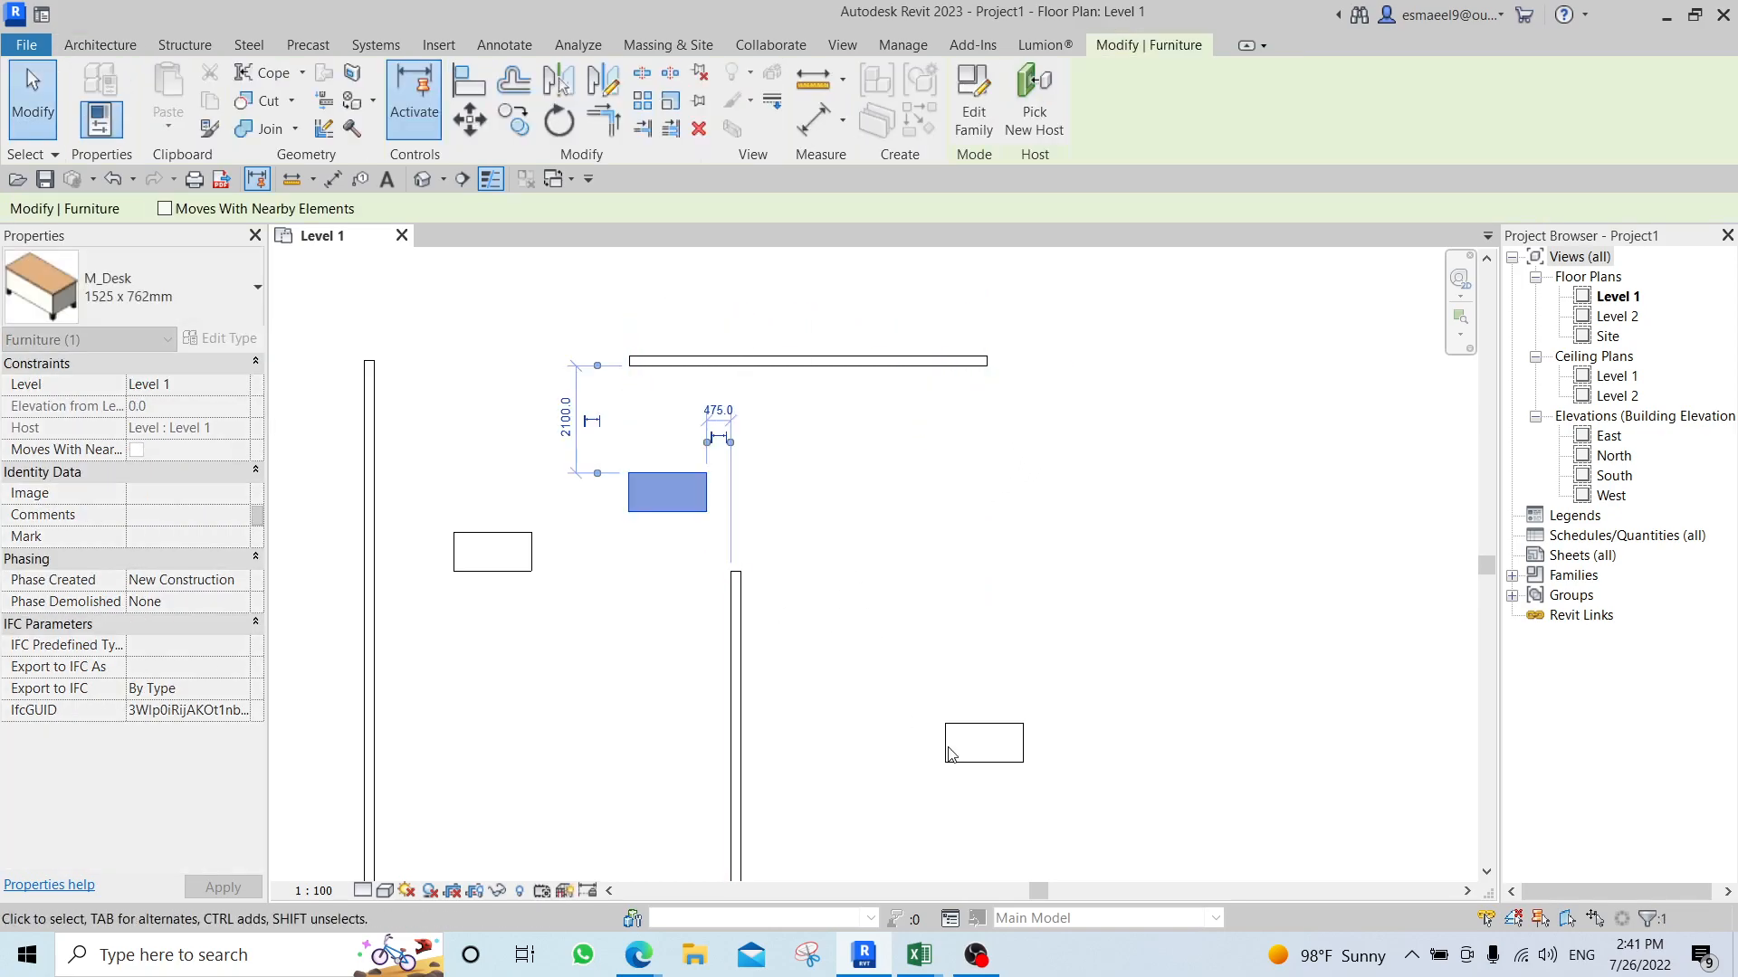
{"action": "left_click", "coordinate": [984, 752]}
{"action": "left_click_drag", "start_coordinate": [984, 753], "coordinate": [810, 544]}
{"action": "left_click", "coordinate": [997, 566]}
{"action": "middle_click_drag", "start_coordinate": [964, 565], "coordinate": [943, 601]}
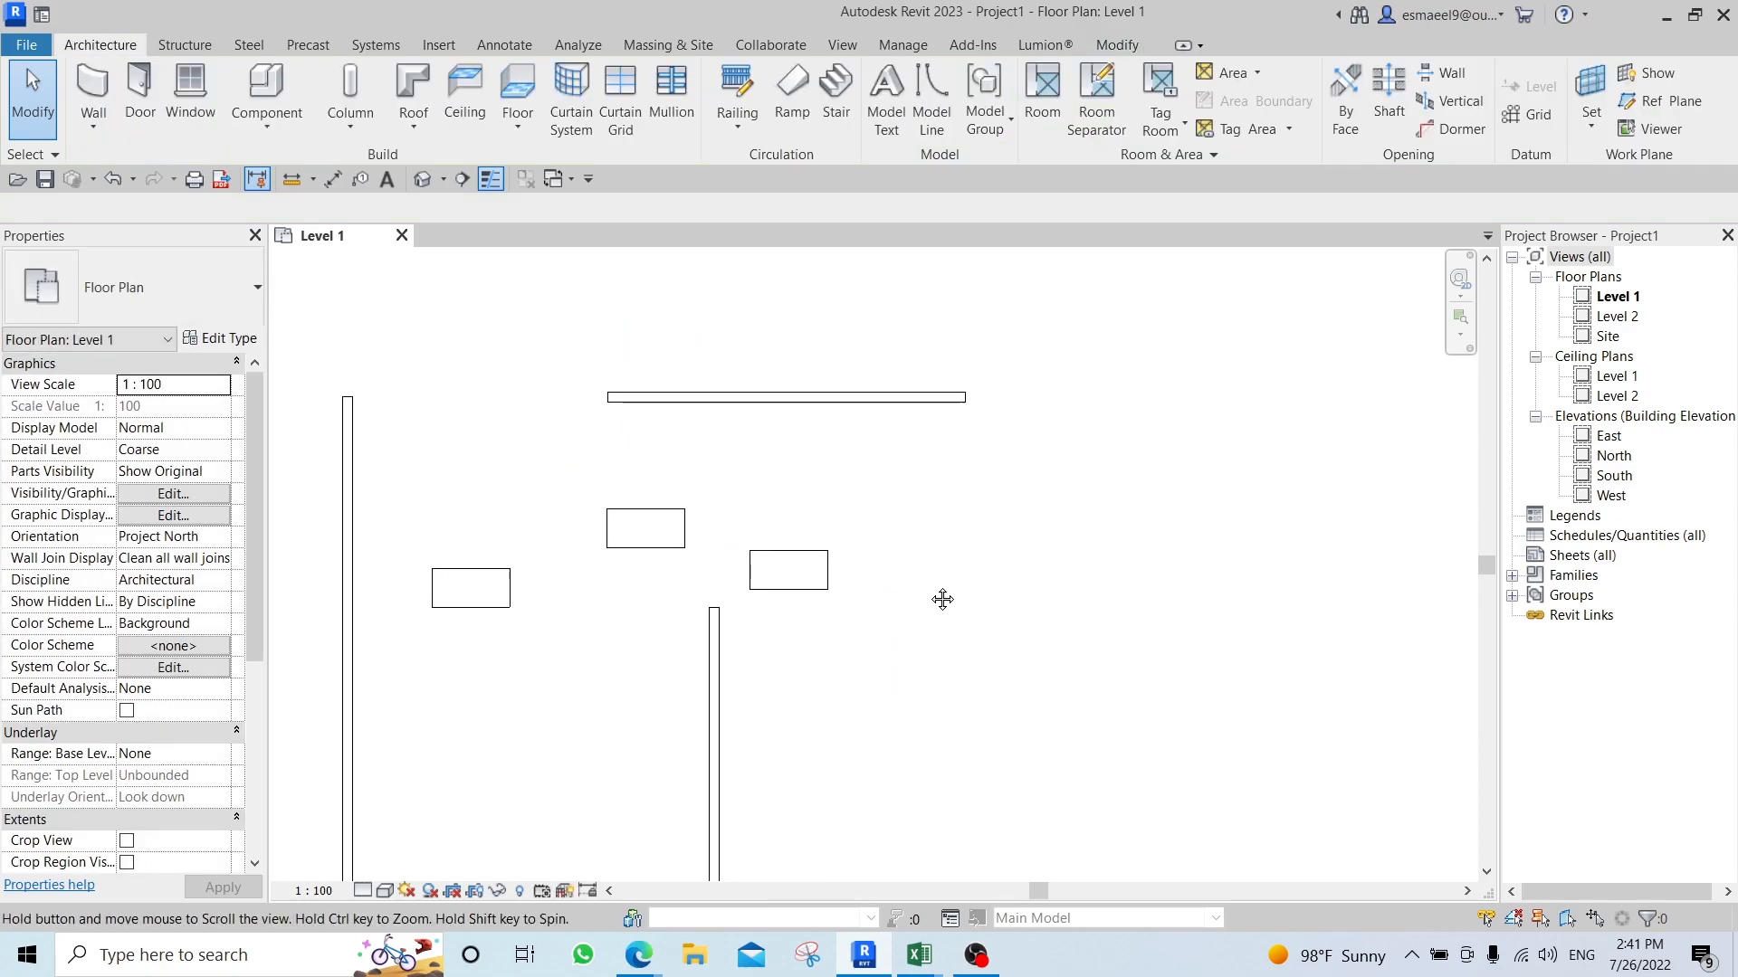
Align the top edges of all three desks with the horizontal wall's lower face using Multiple Alignment.
{"action": "key", "text": "a"}
{"action": "key", "text": "l"}
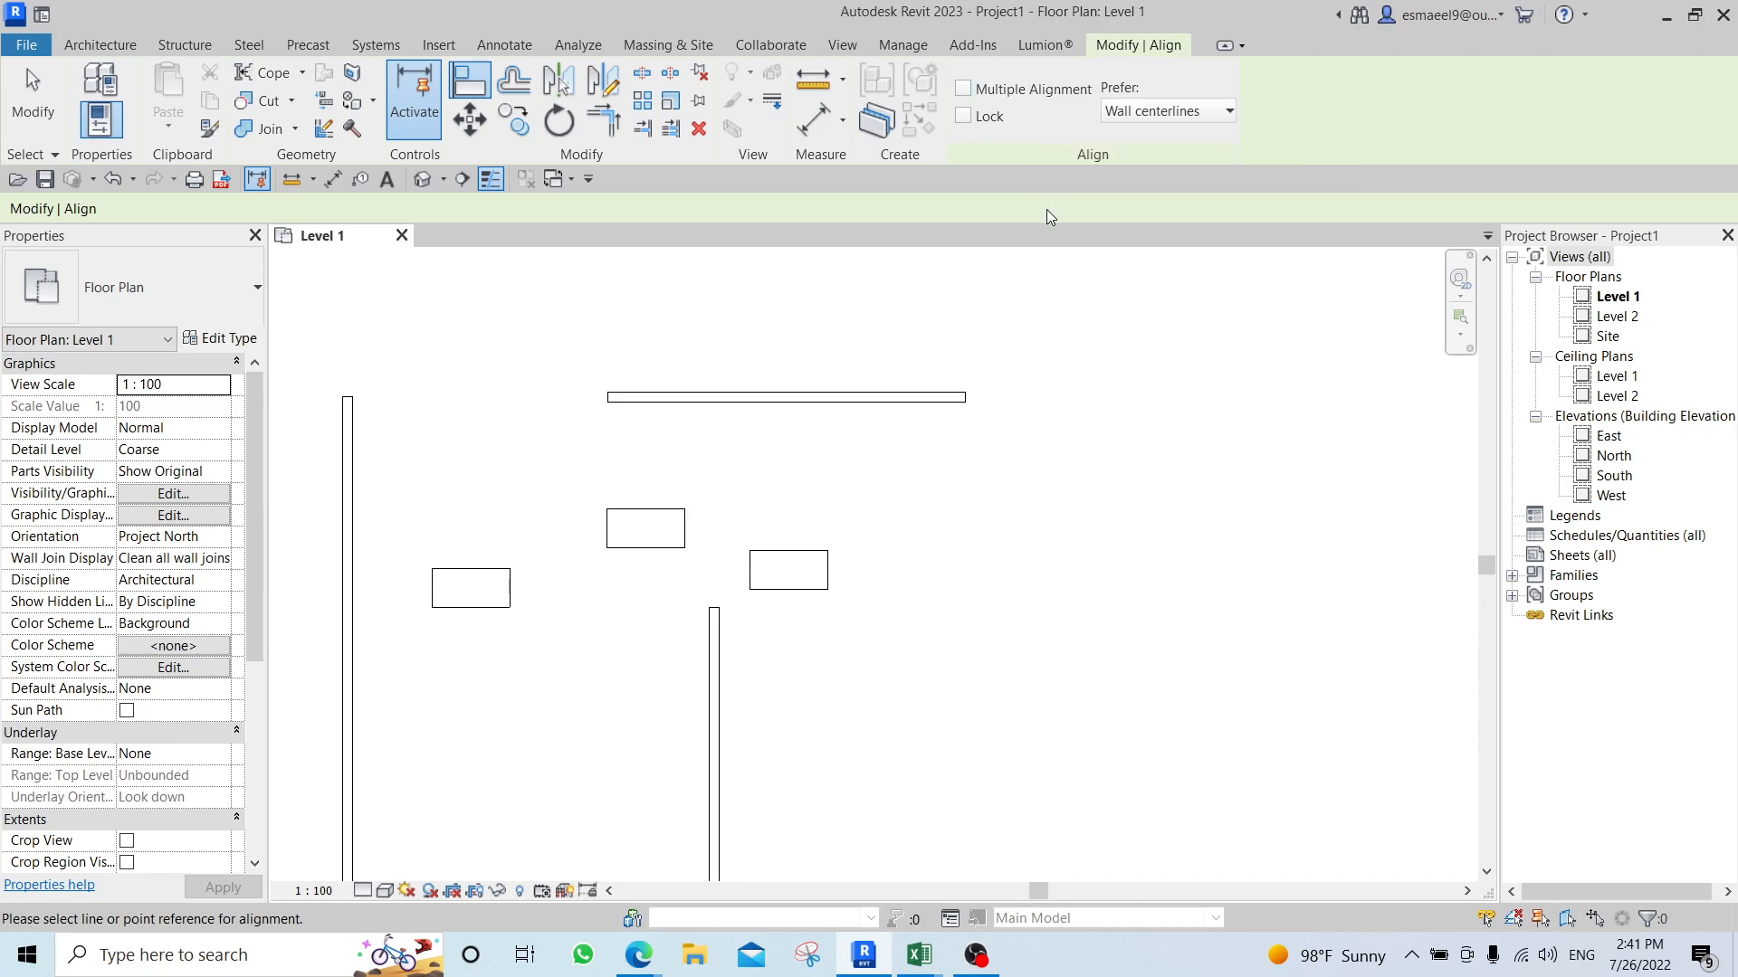
{"action": "left_click", "coordinate": [1014, 93]}
{"action": "left_click", "coordinate": [854, 405]}
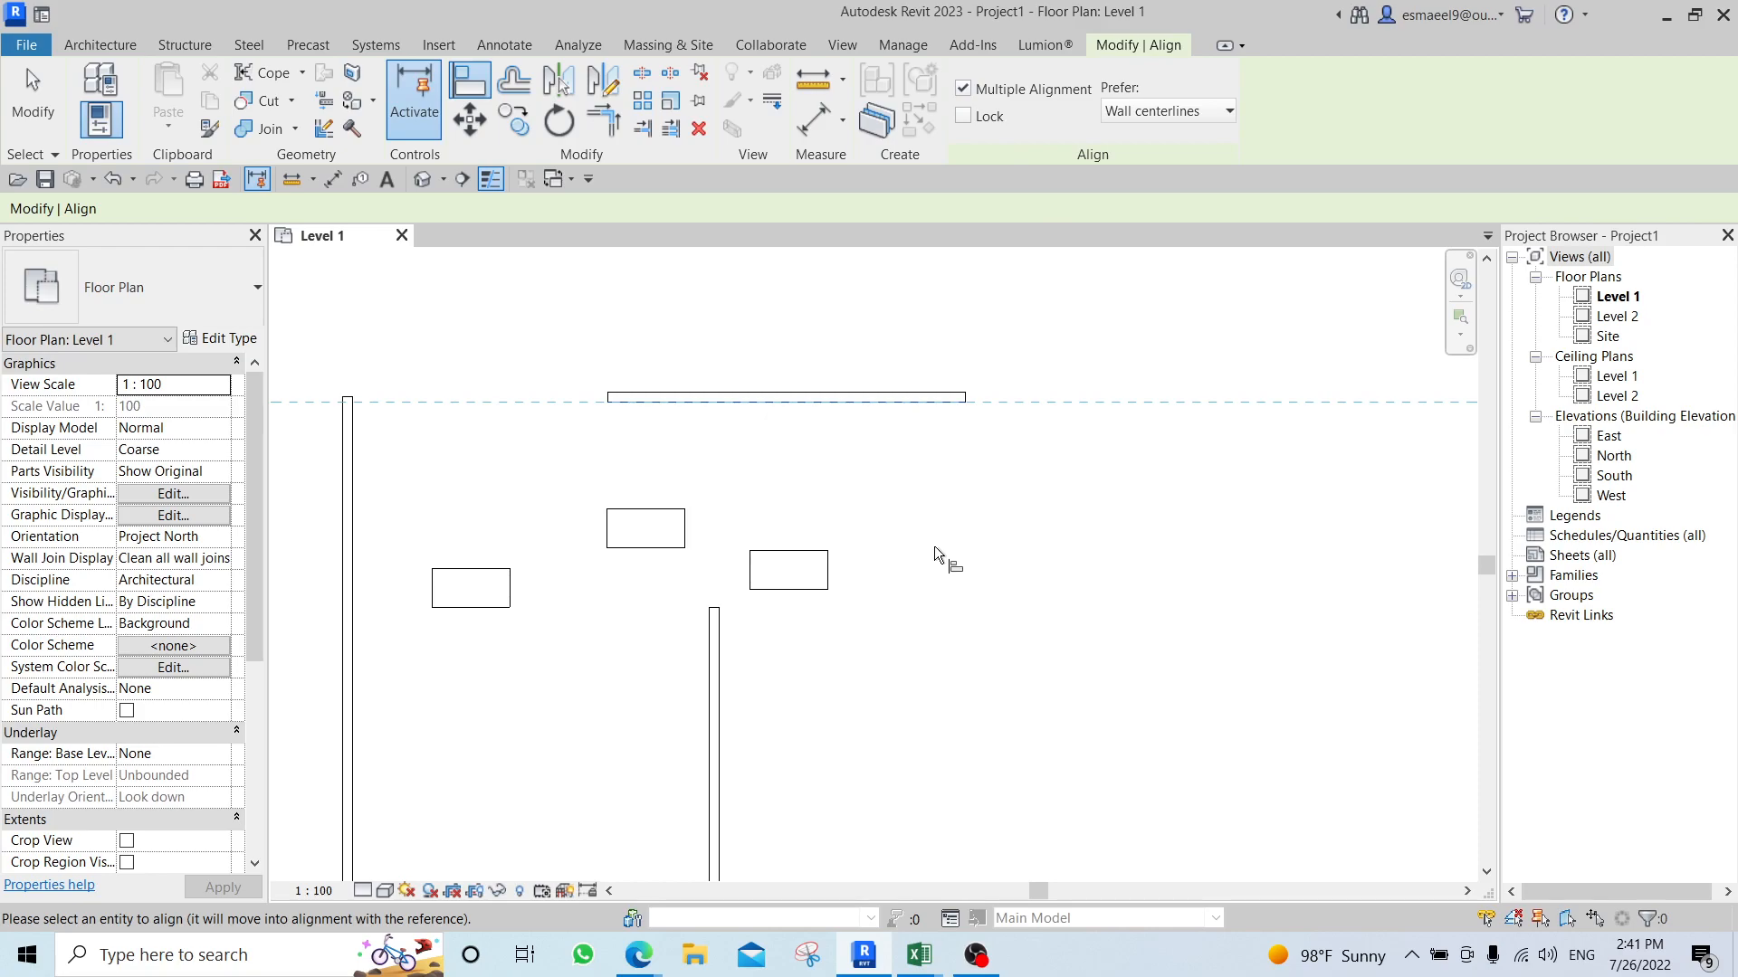
{"action": "left_click", "coordinate": [808, 553]}
{"action": "left_click", "coordinate": [625, 512]}
{"action": "left_click", "coordinate": [471, 570]}
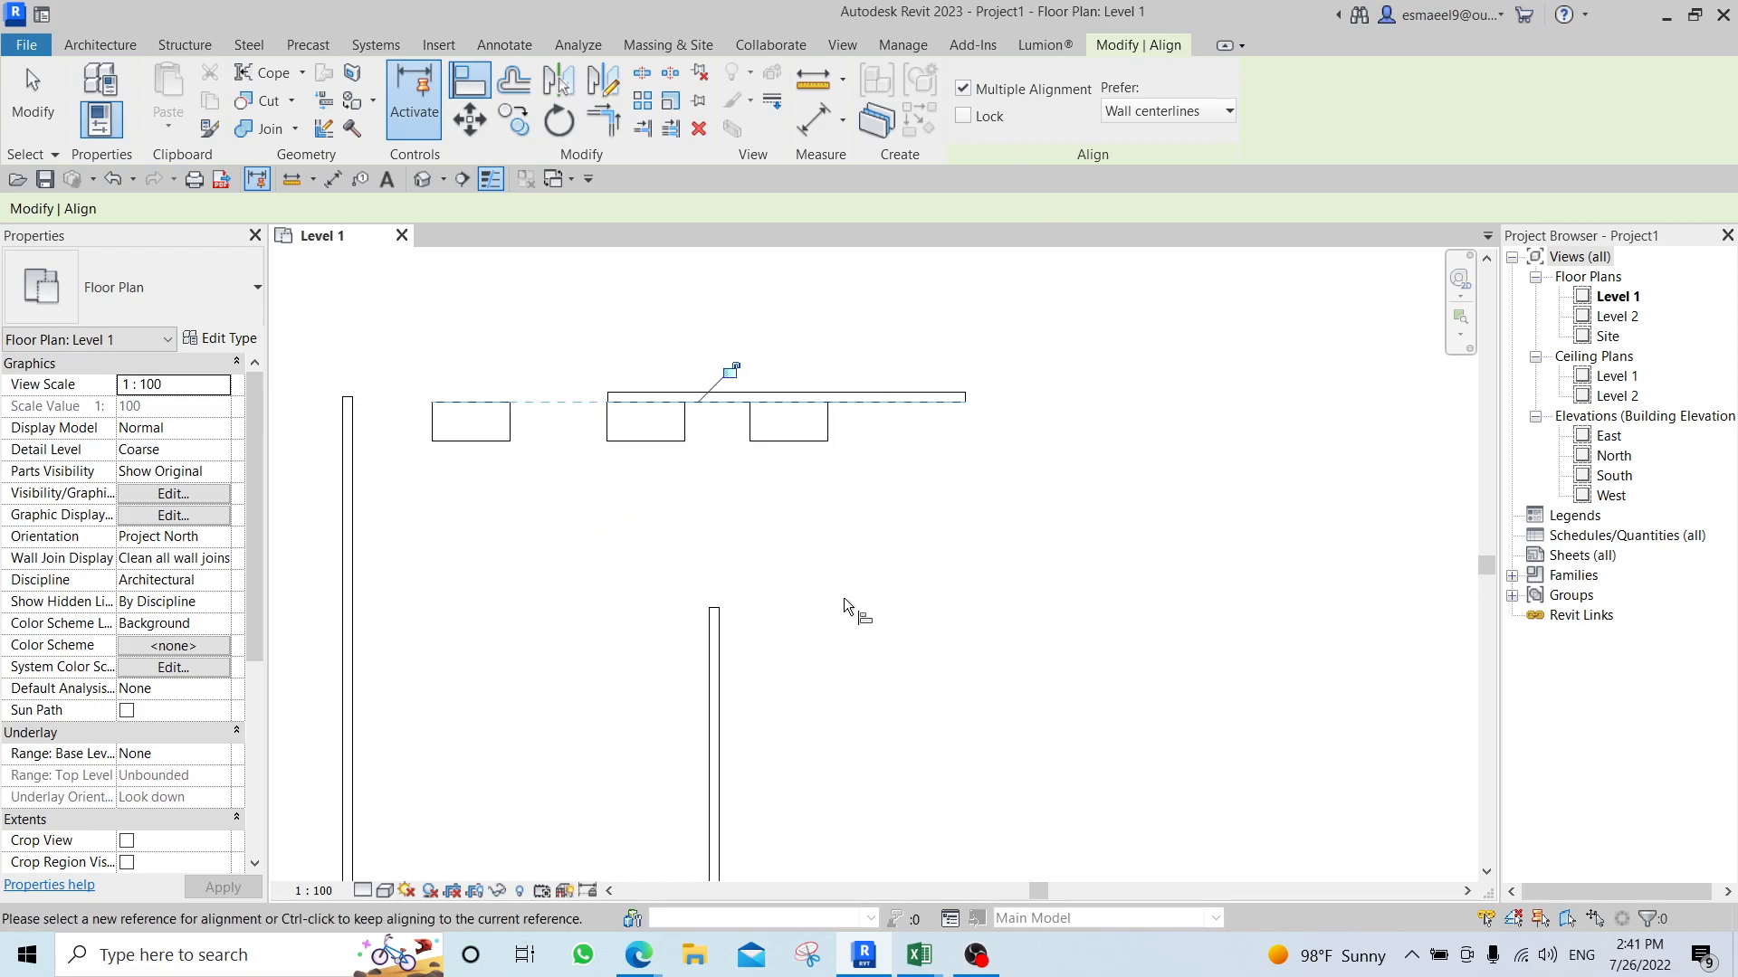
{"action": "key", "text": "Escape"}
{"action": "key", "text": "Escape"}
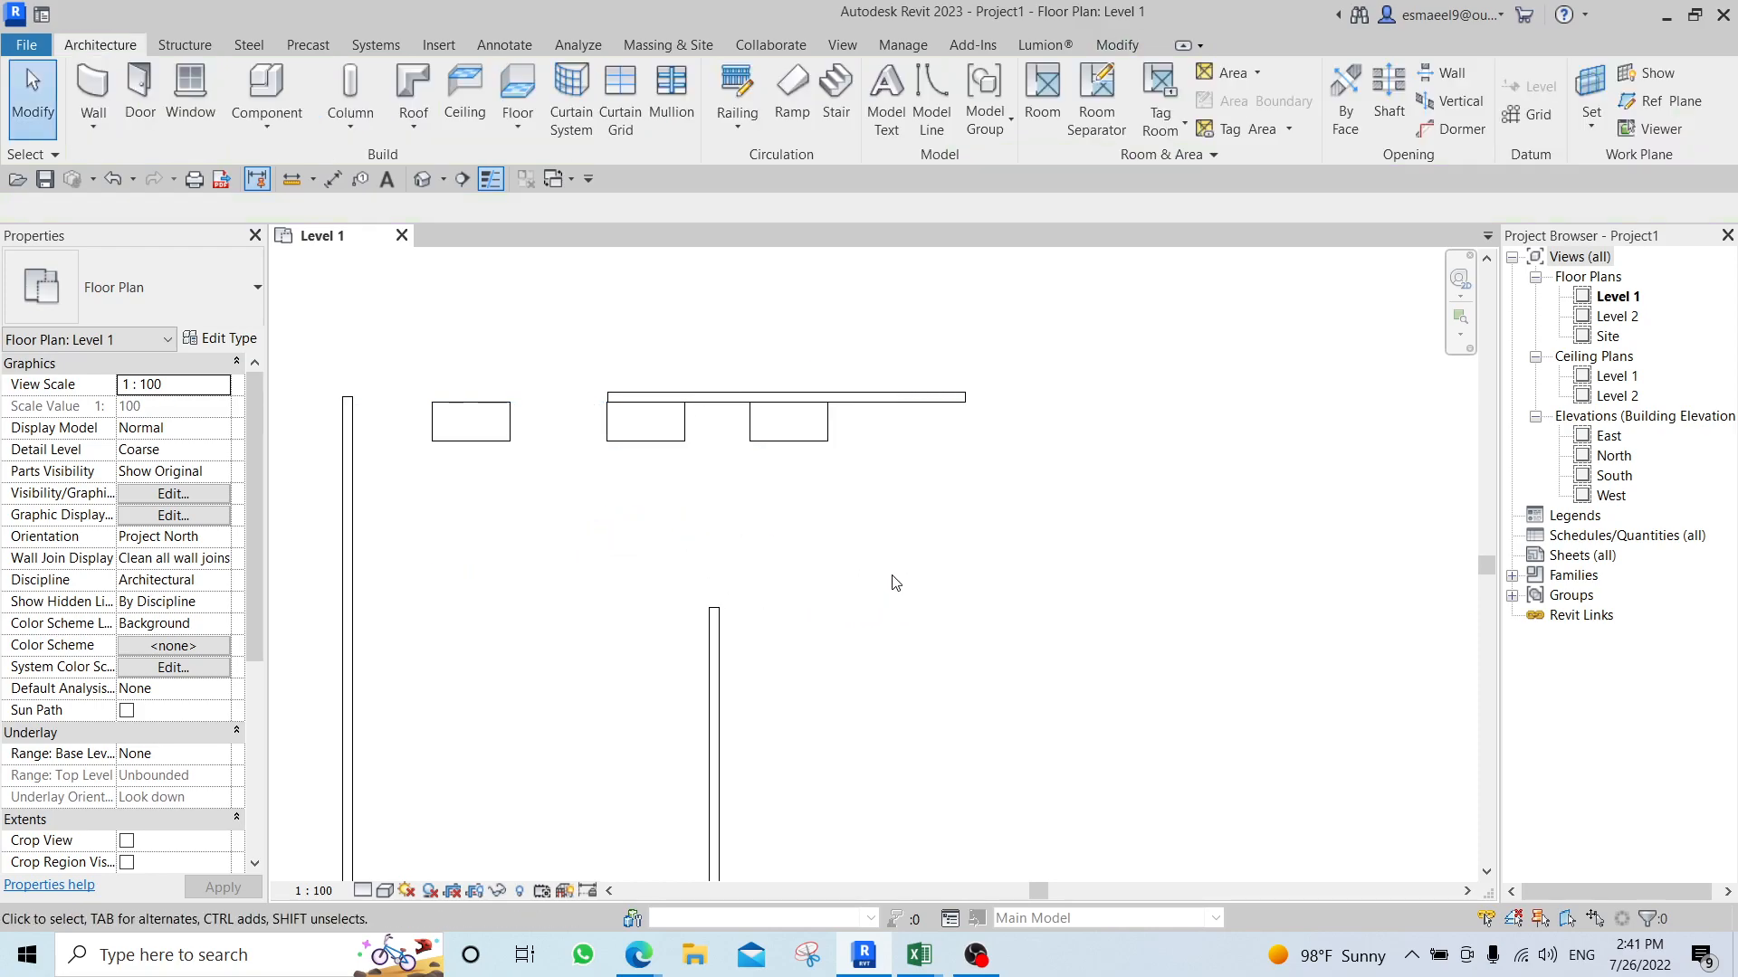
Move the three desks away from the horizontal wall into the open area below it.
{"action": "left_click", "coordinate": [768, 432]}
{"action": "left_click_drag", "start_coordinate": [768, 432], "coordinate": [816, 594]}
{"action": "left_click", "coordinate": [646, 422]}
{"action": "left_click_drag", "start_coordinate": [645, 422], "coordinate": [588, 560]}
{"action": "left_click_drag", "start_coordinate": [480, 436], "coordinate": [473, 574]}
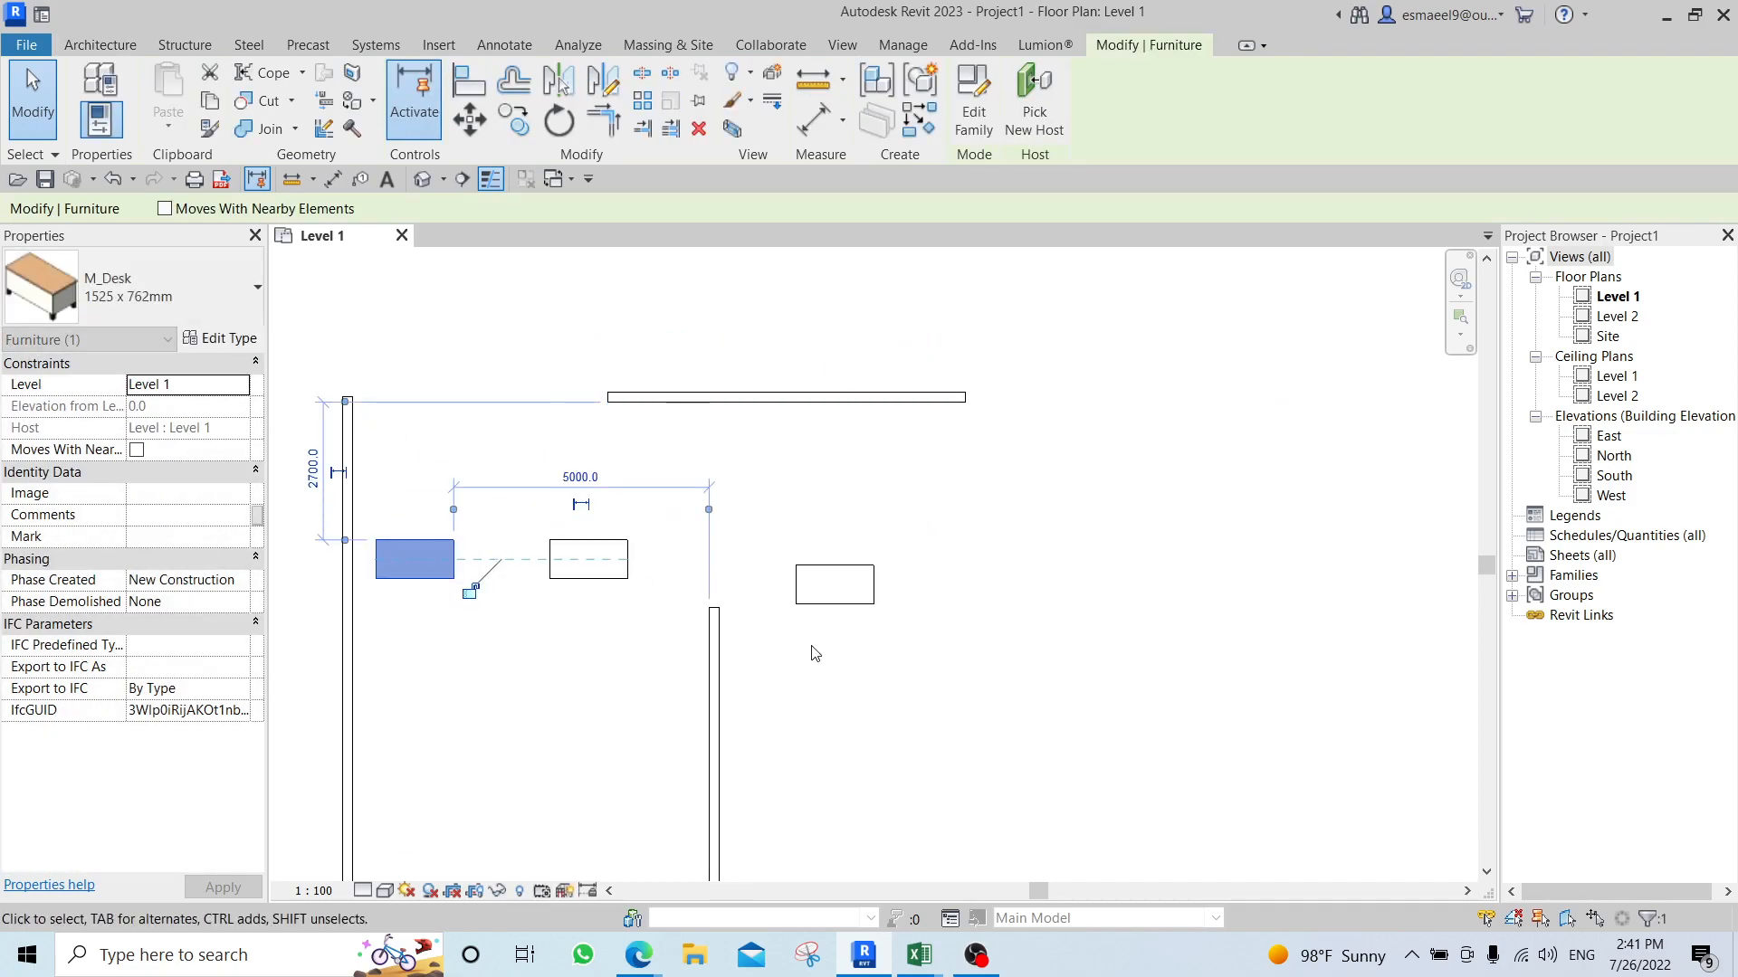
{"action": "left_click", "coordinate": [729, 692]}
Open the 3D view, set its visual style to Shaded, and orbit closer to the desk between the walls.
{"action": "key", "text": "3"}
{"action": "key", "text": "d"}
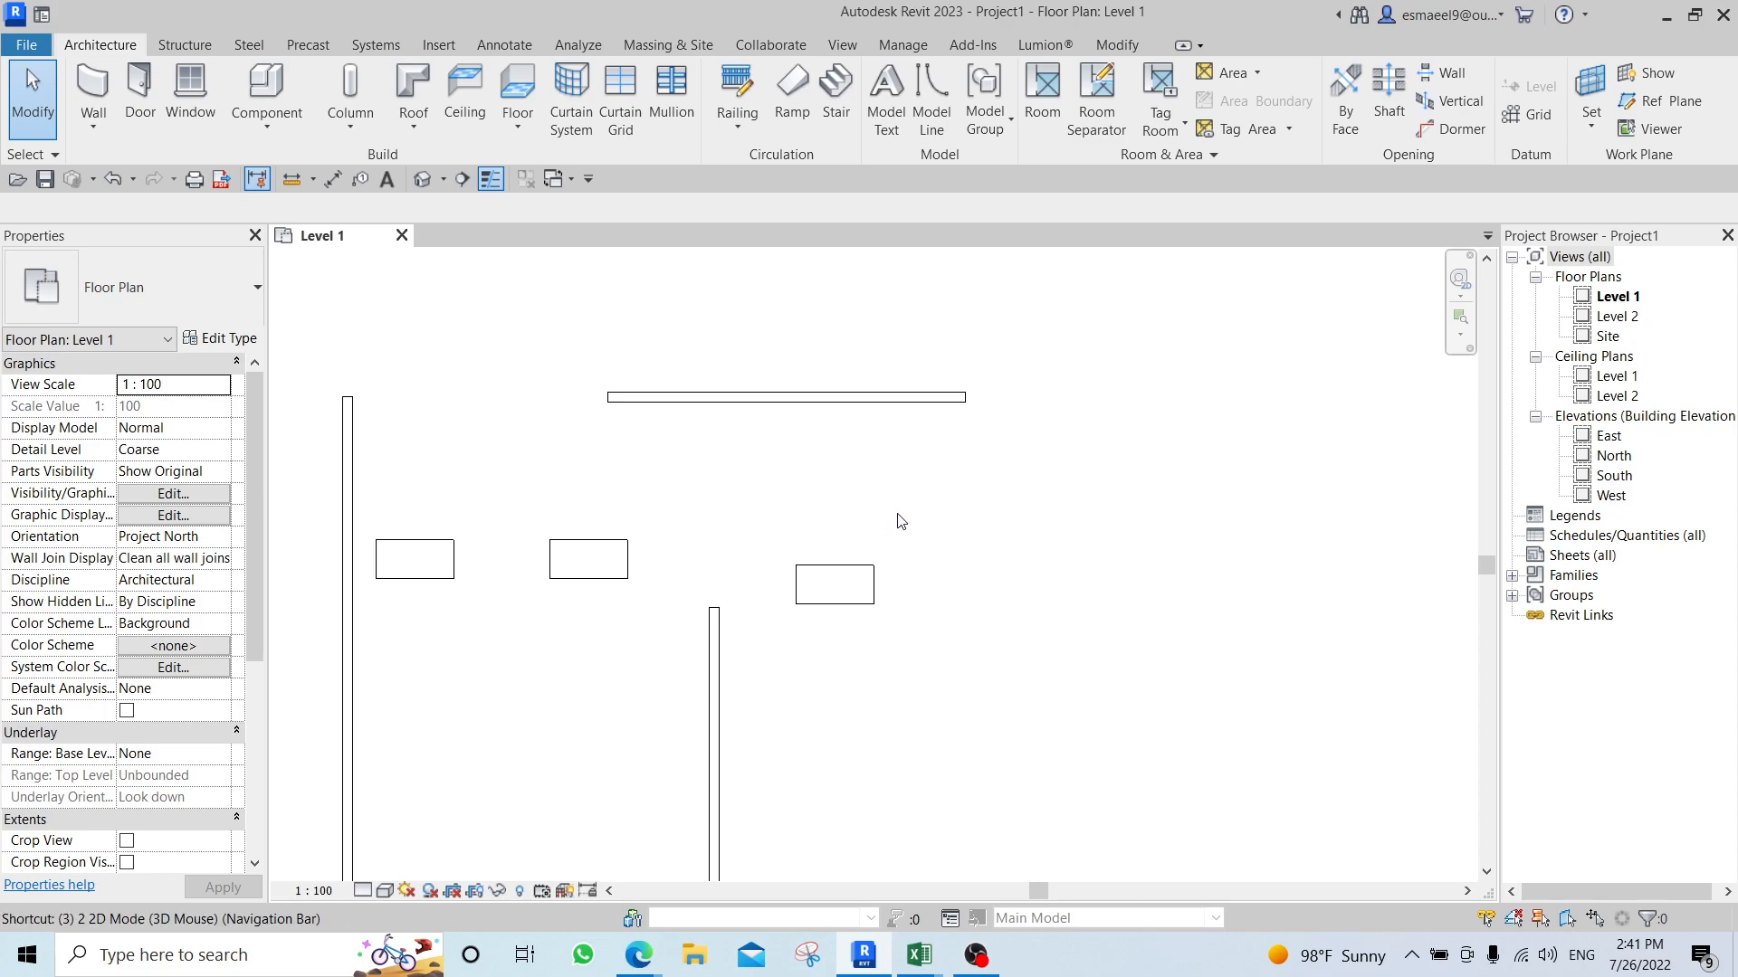
{"action": "scroll", "coordinate": [935, 605], "scroll_direction": "up", "scroll_amount": 5}
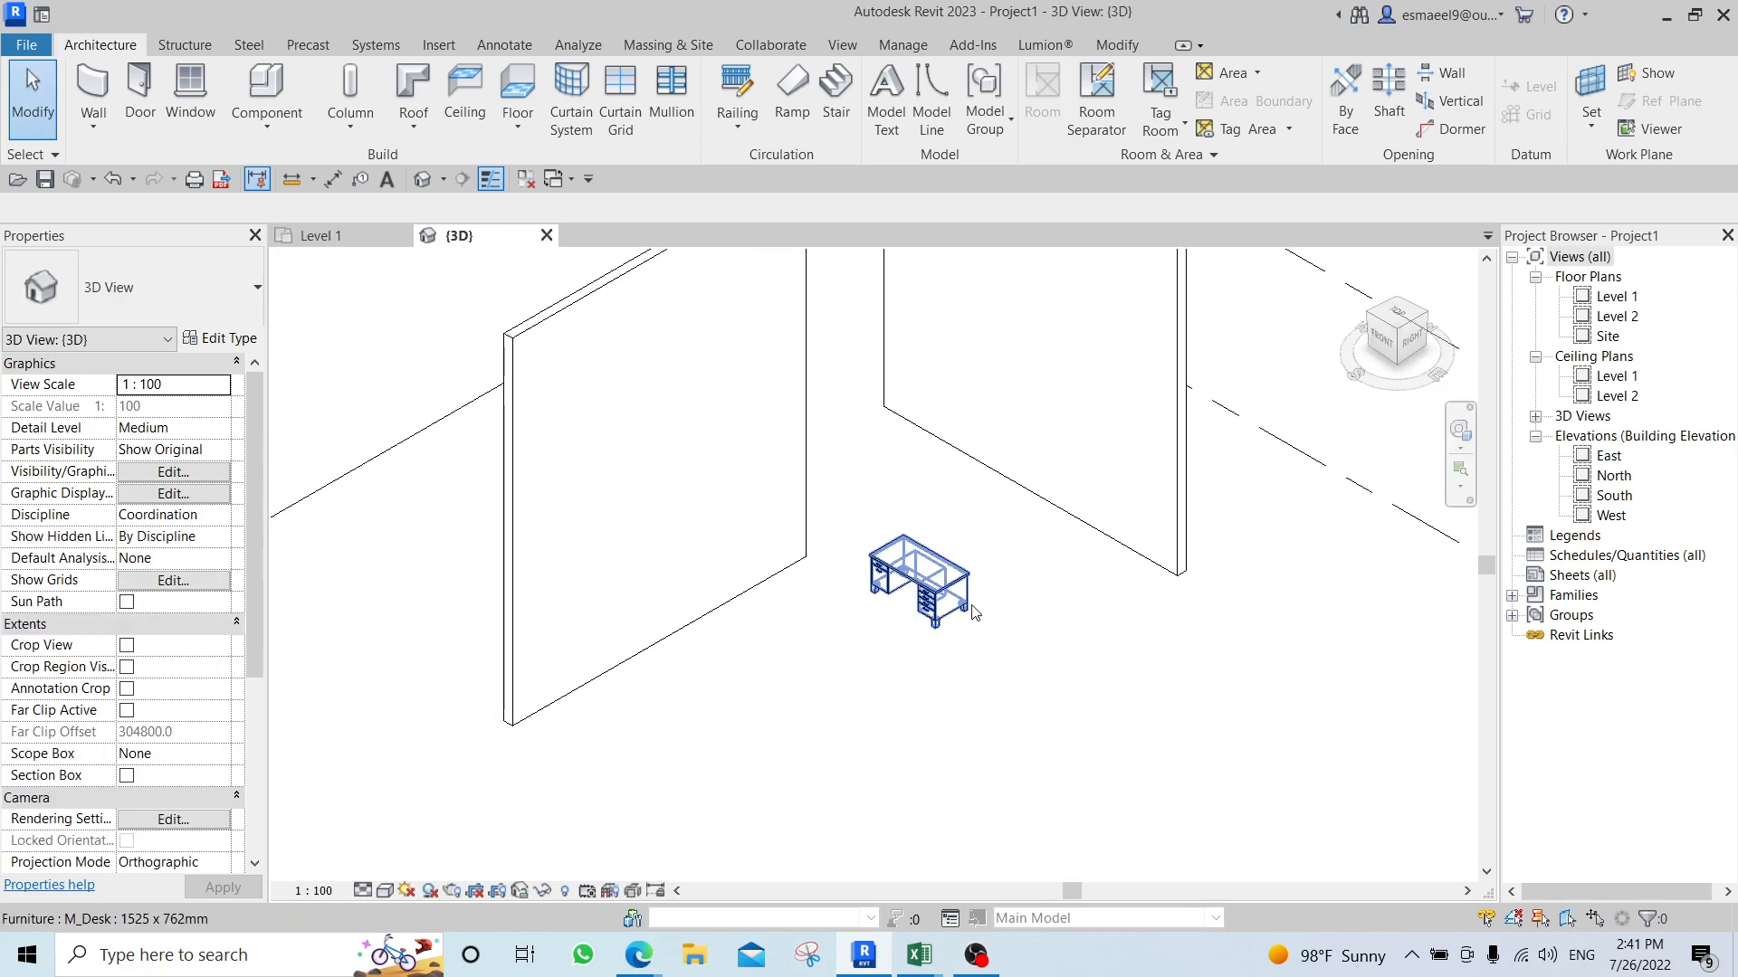
{"action": "key", "text": "s"}
{"action": "key", "text": "d"}
{"action": "middle_click_drag", "start_coordinate": [899, 543], "coordinate": [867, 586]}
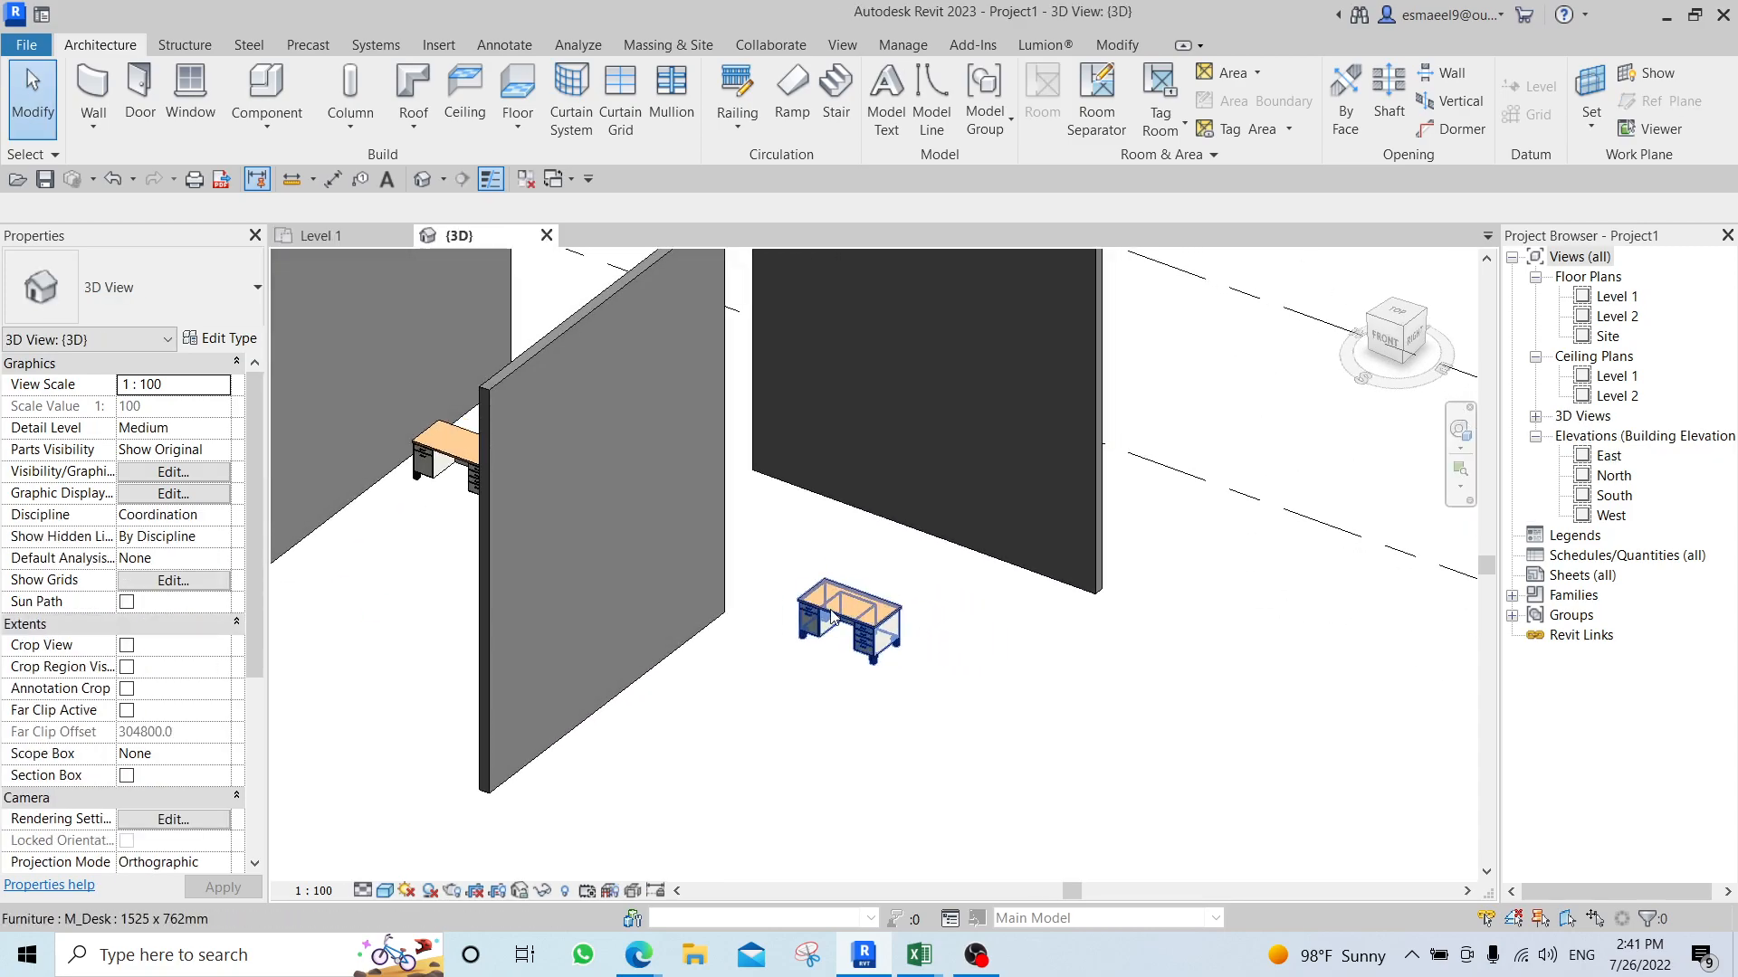
{"action": "scroll", "coordinate": [837, 590], "scroll_direction": "up", "scroll_amount": 2}
{"action": "middle_click_drag", "start_coordinate": [1034, 677], "coordinate": [1255, 450], "text": "shift"}
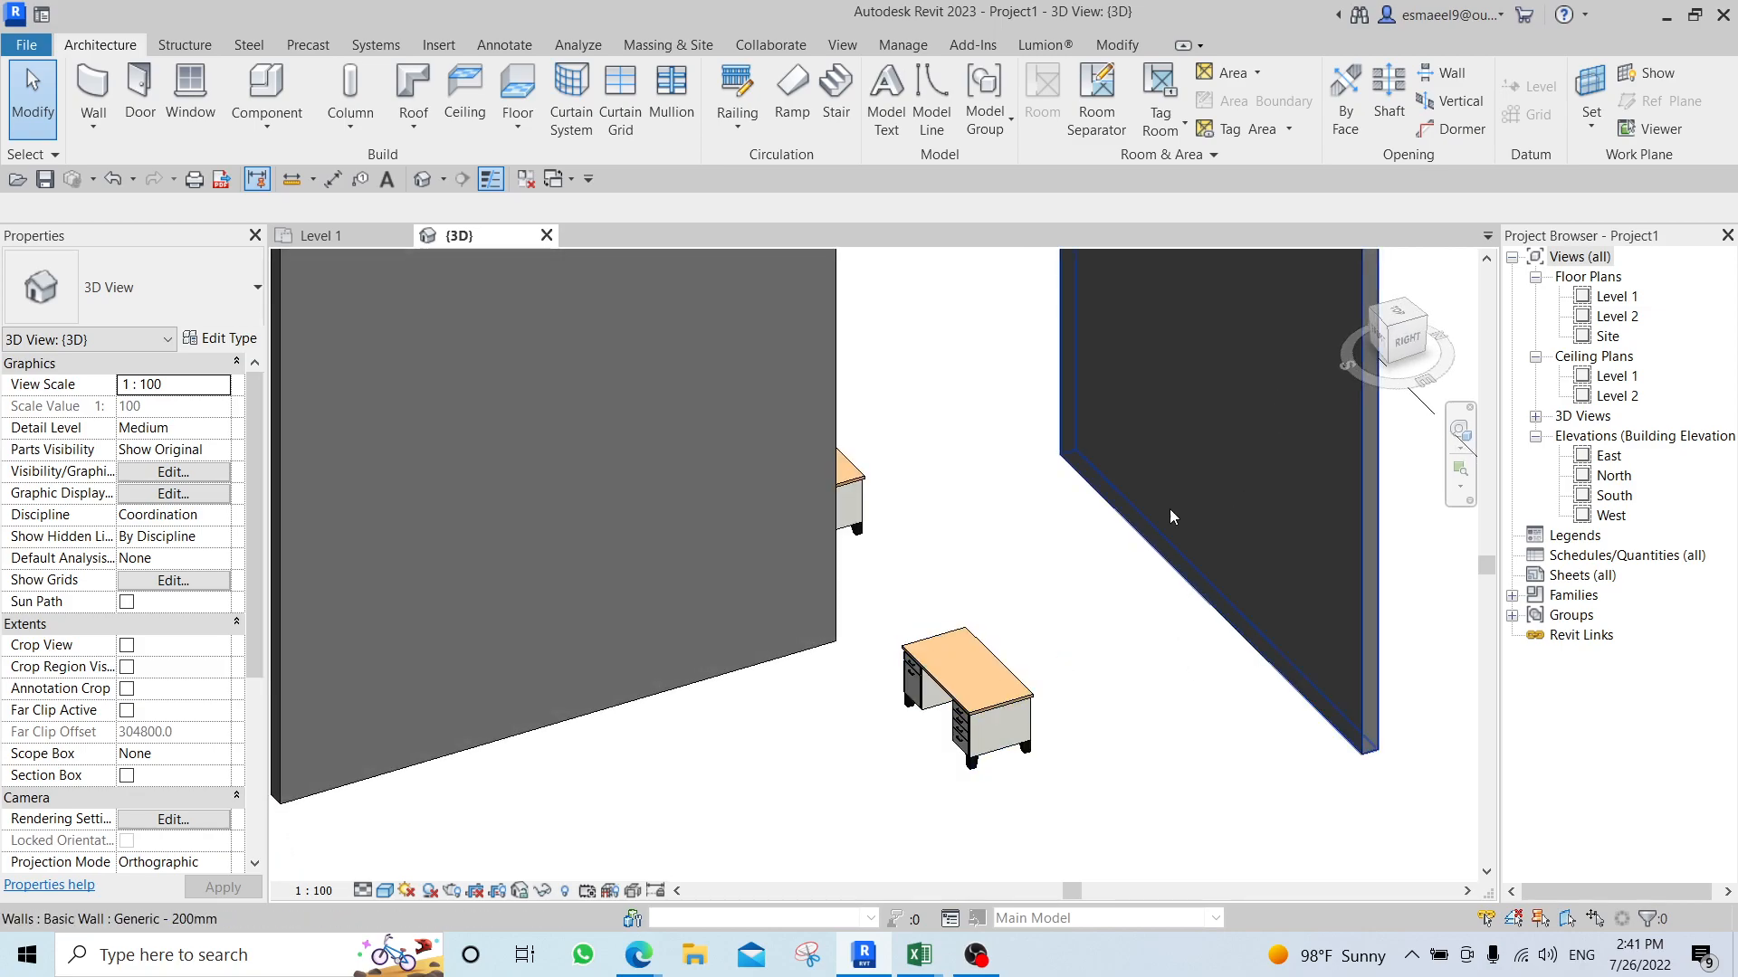
Examine the walls and the nearby desk in the 3D view, selecting the walls to point out their faces.
{"action": "left_click", "coordinate": [725, 476]}
{"action": "left_click", "coordinate": [1241, 409]}
{"action": "left_click", "coordinate": [721, 482]}
{"action": "left_click", "coordinate": [923, 493]}
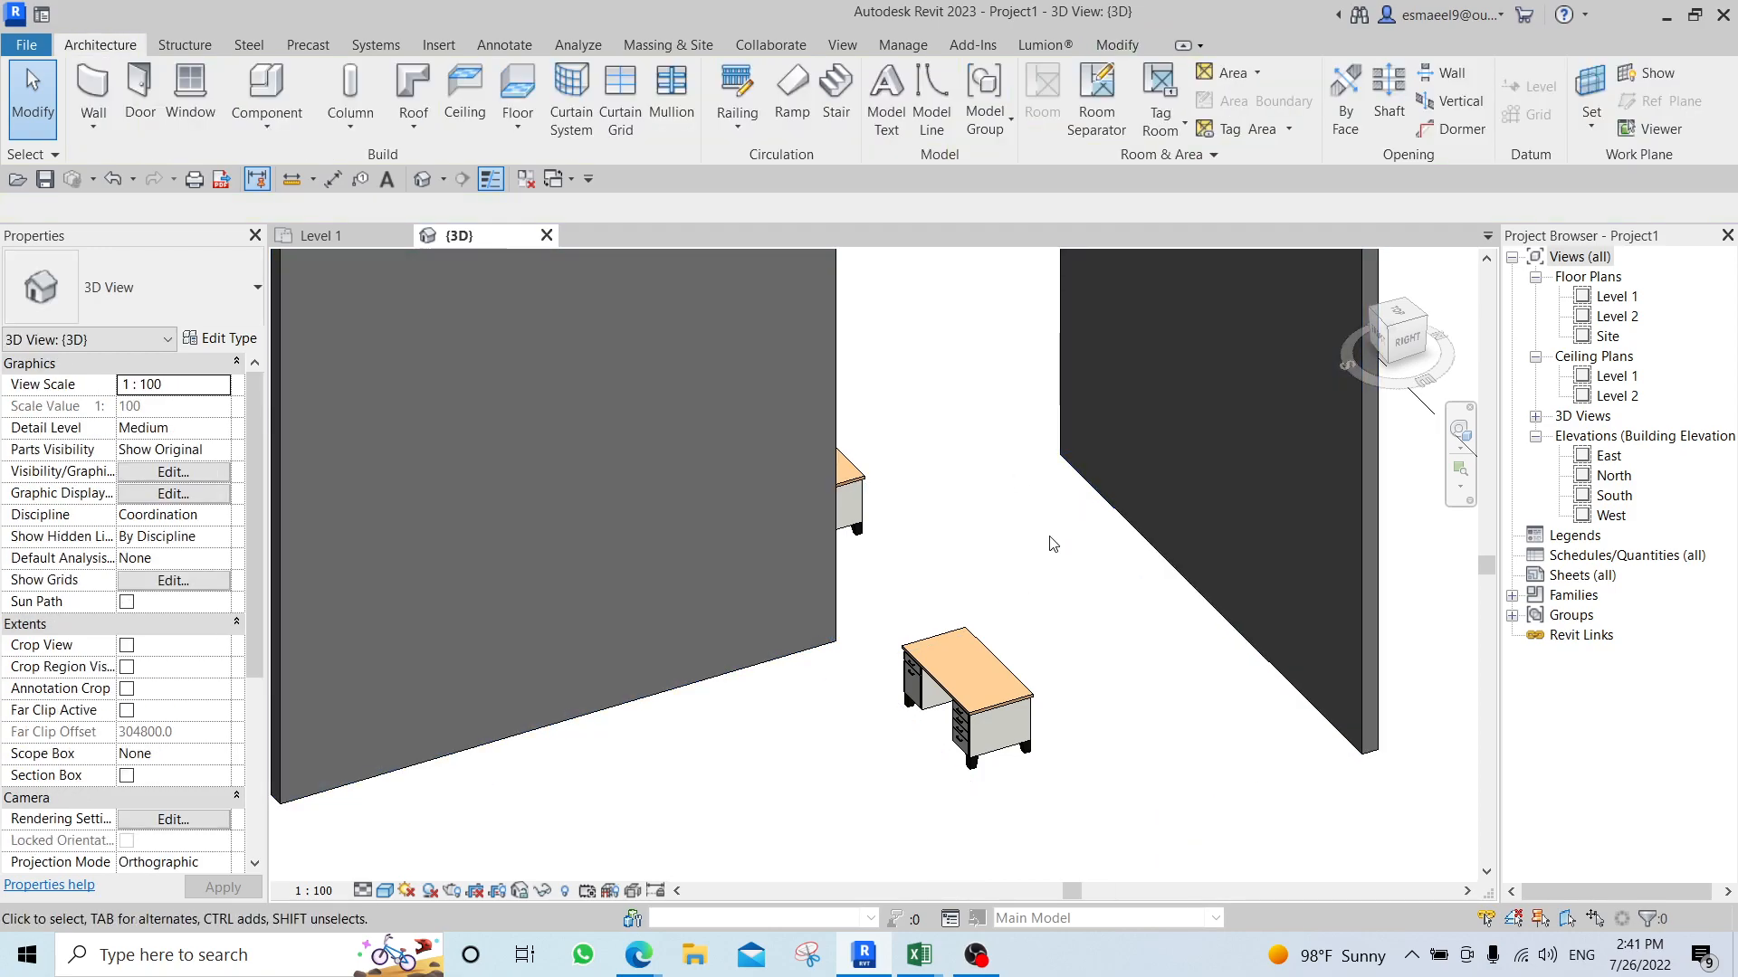
{"action": "middle_click_drag", "start_coordinate": [1146, 689], "coordinate": [1072, 640]}
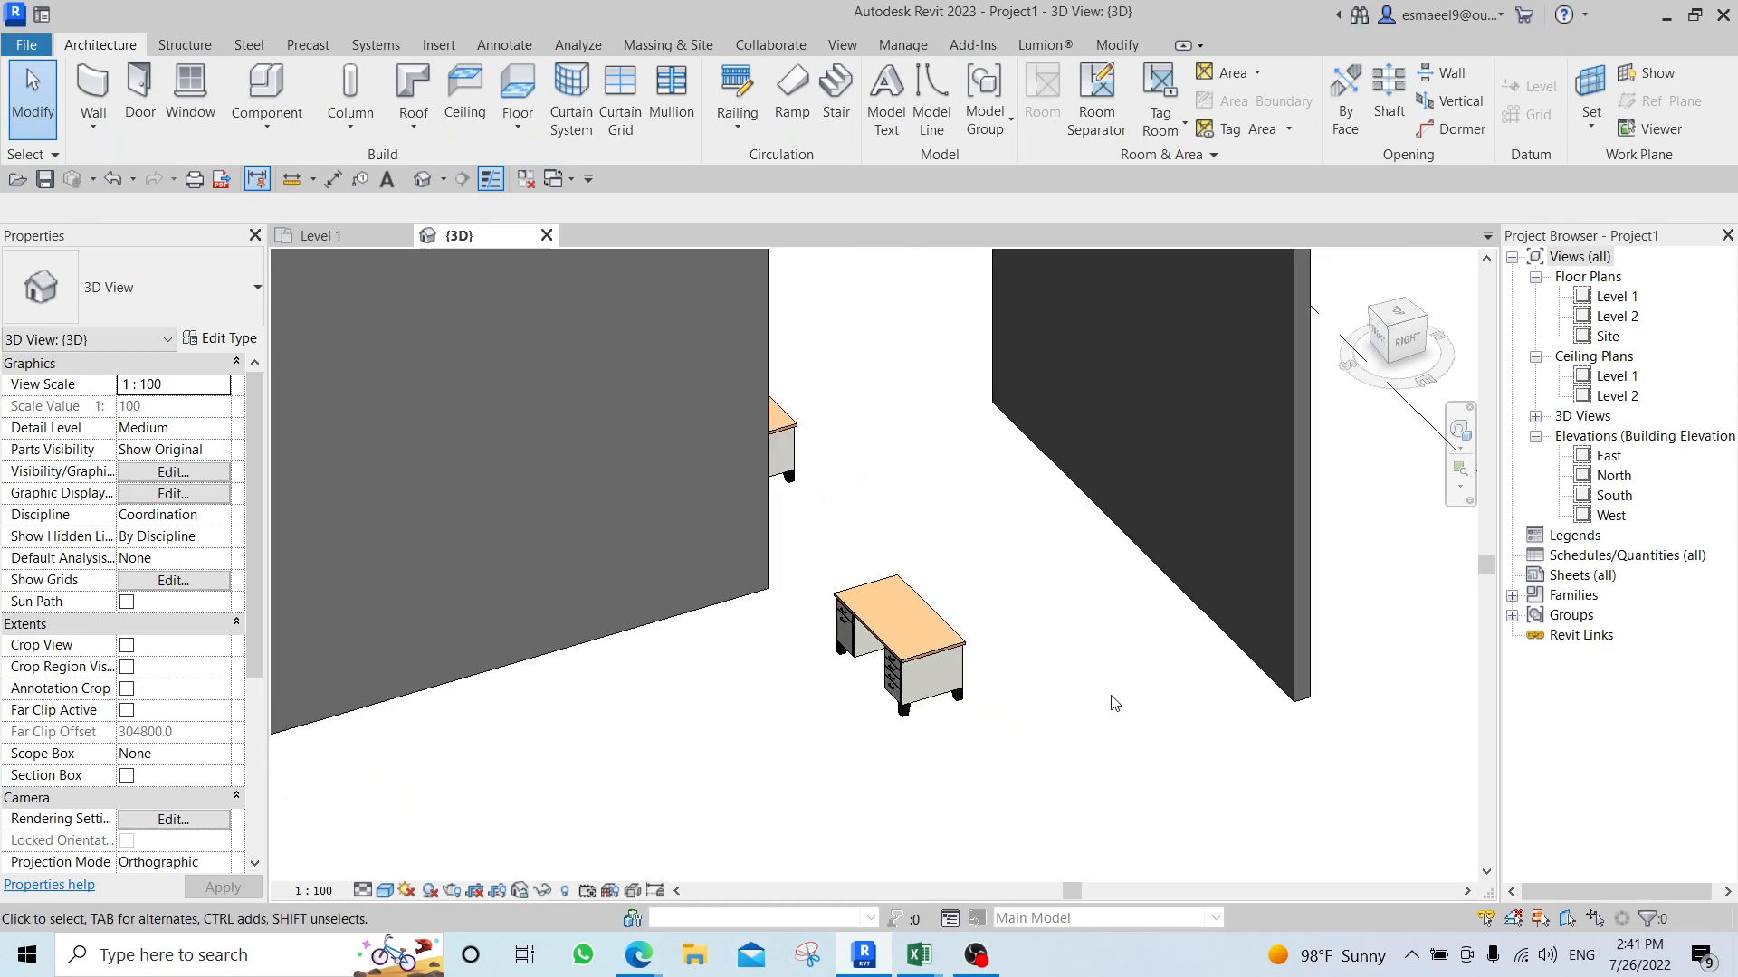
{"action": "left_click", "coordinate": [1199, 540]}
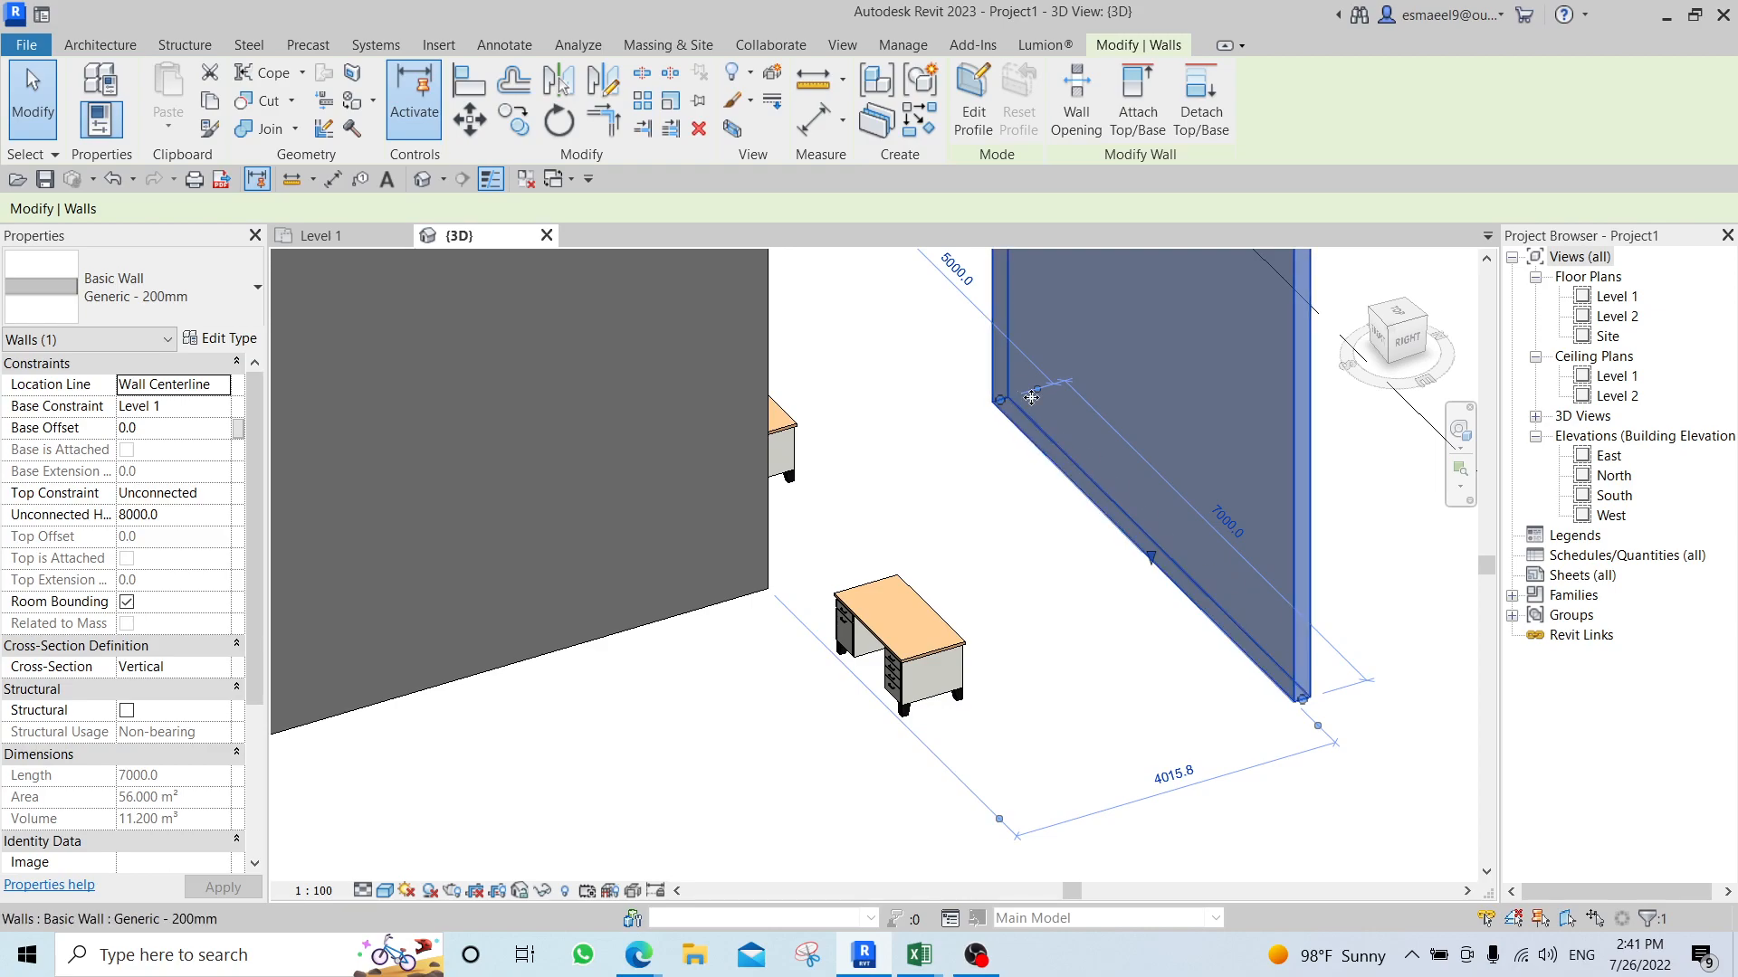
{"action": "middle_click_drag", "start_coordinate": [1167, 628], "coordinate": [764, 490], "text": "shift"}
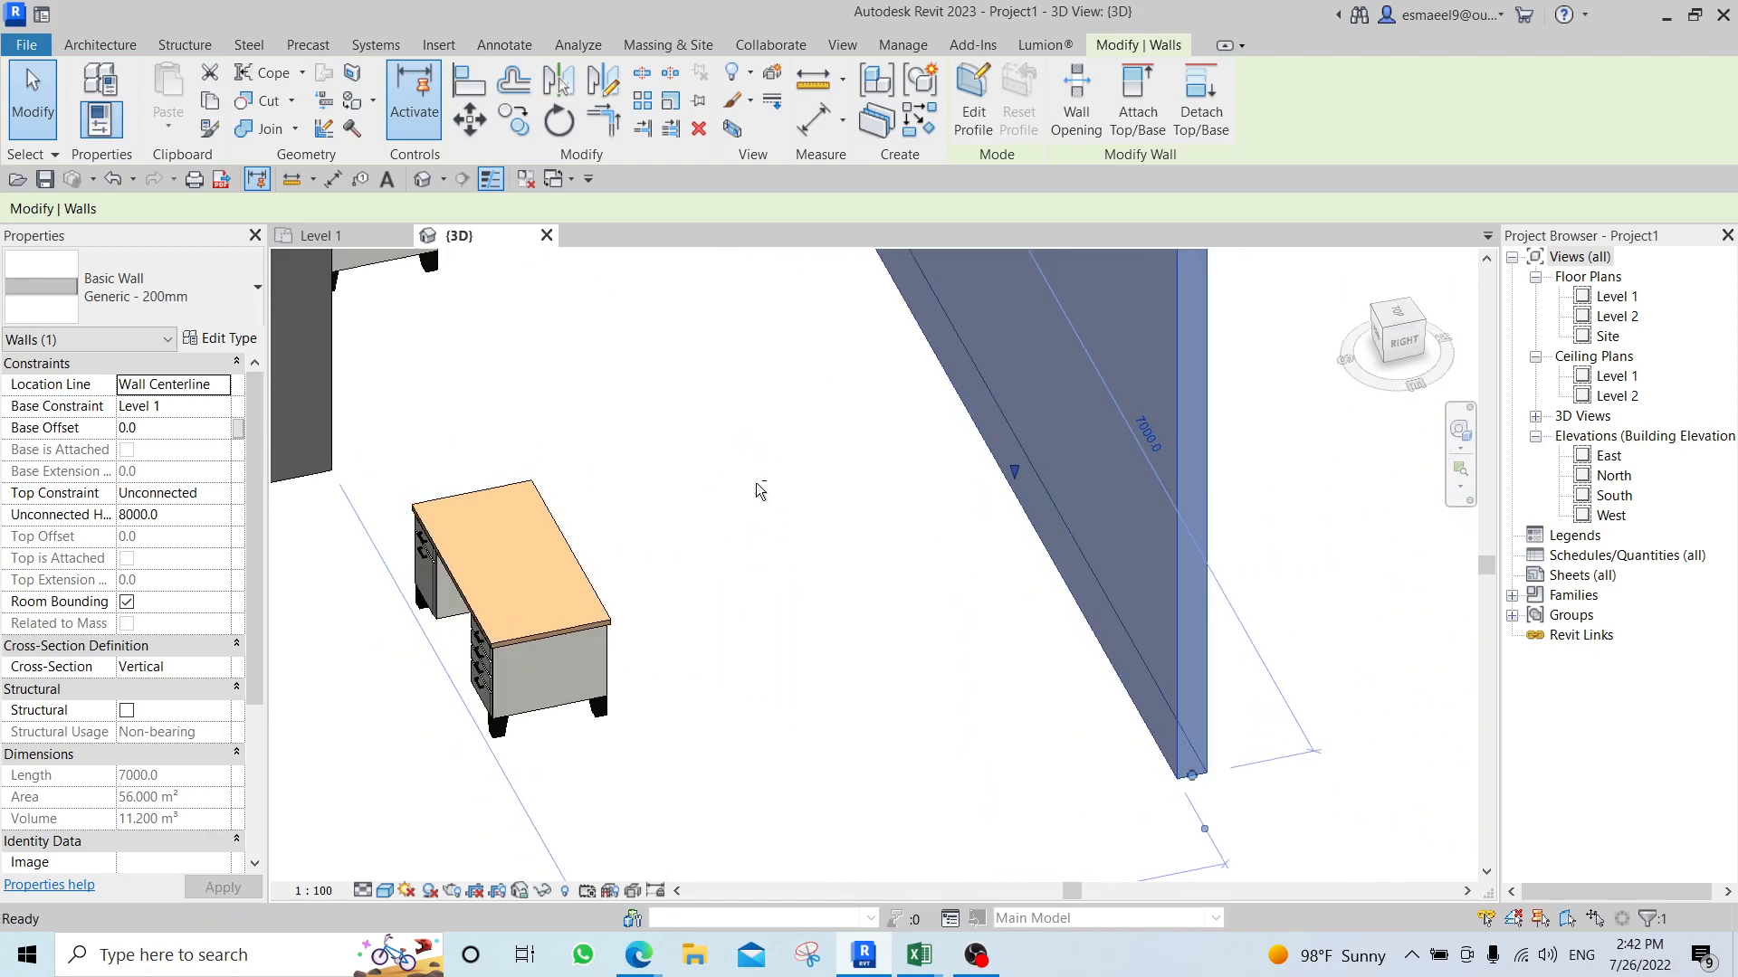
{"action": "key", "text": "Escape"}
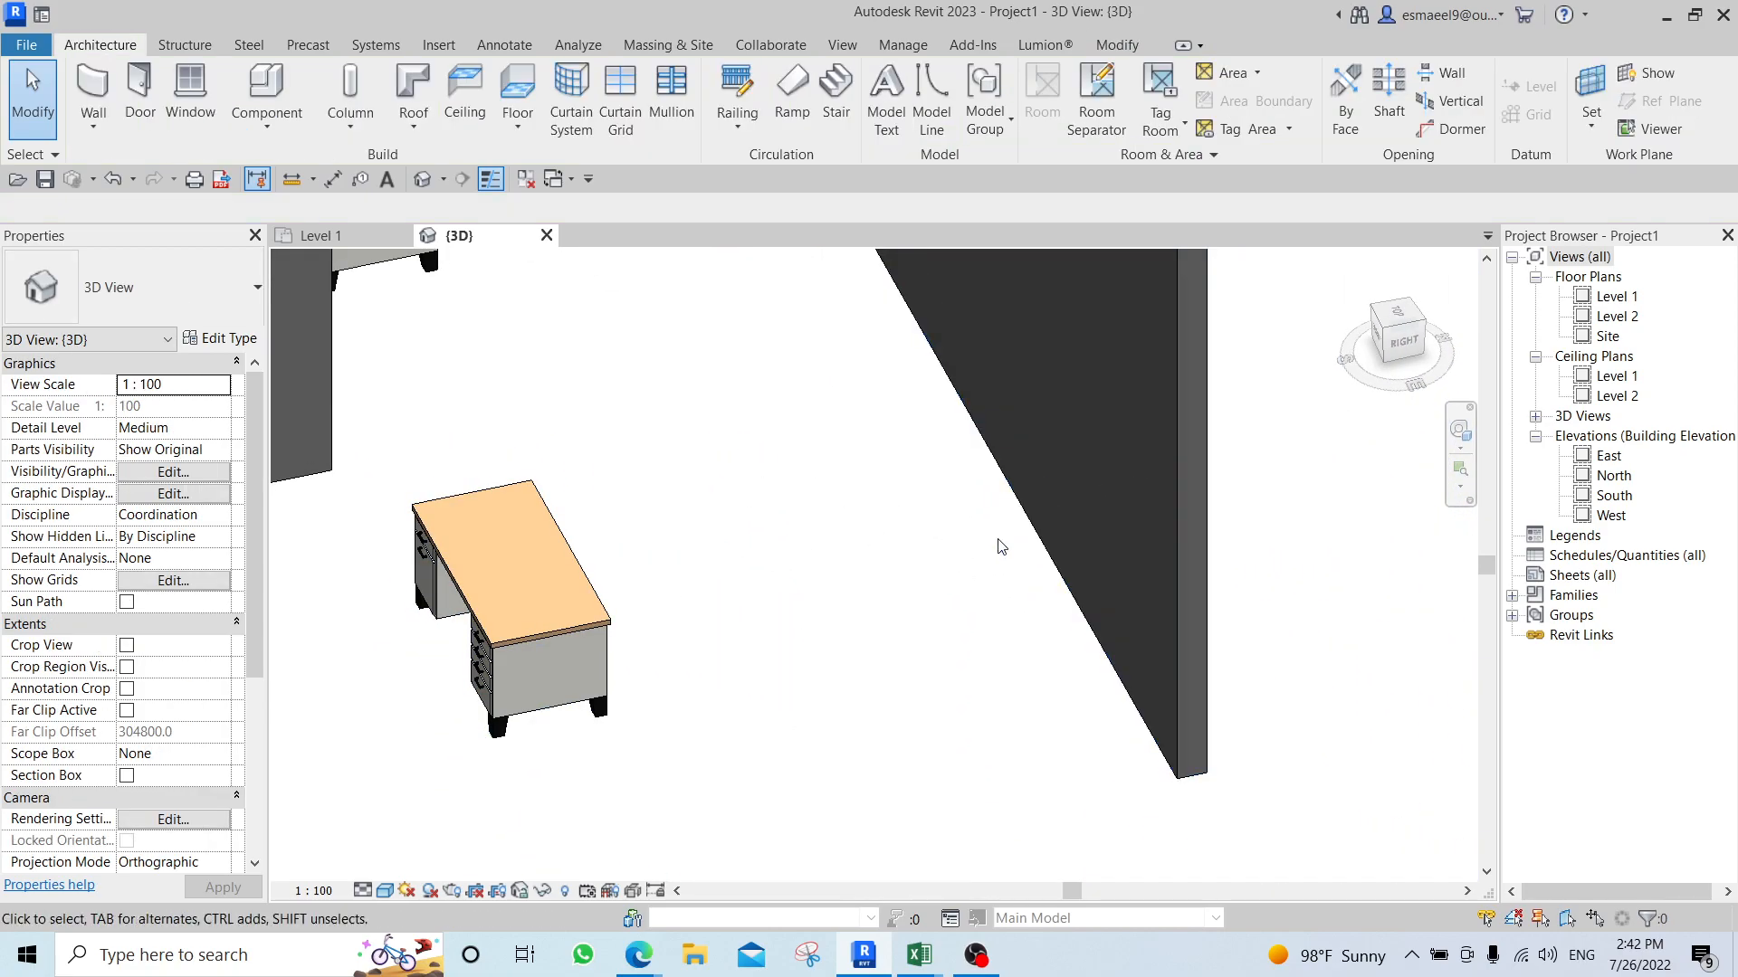
Inspect the wall facing the desk by selecting it and viewing its faces from another angle.
{"action": "left_click", "coordinate": [1012, 375]}
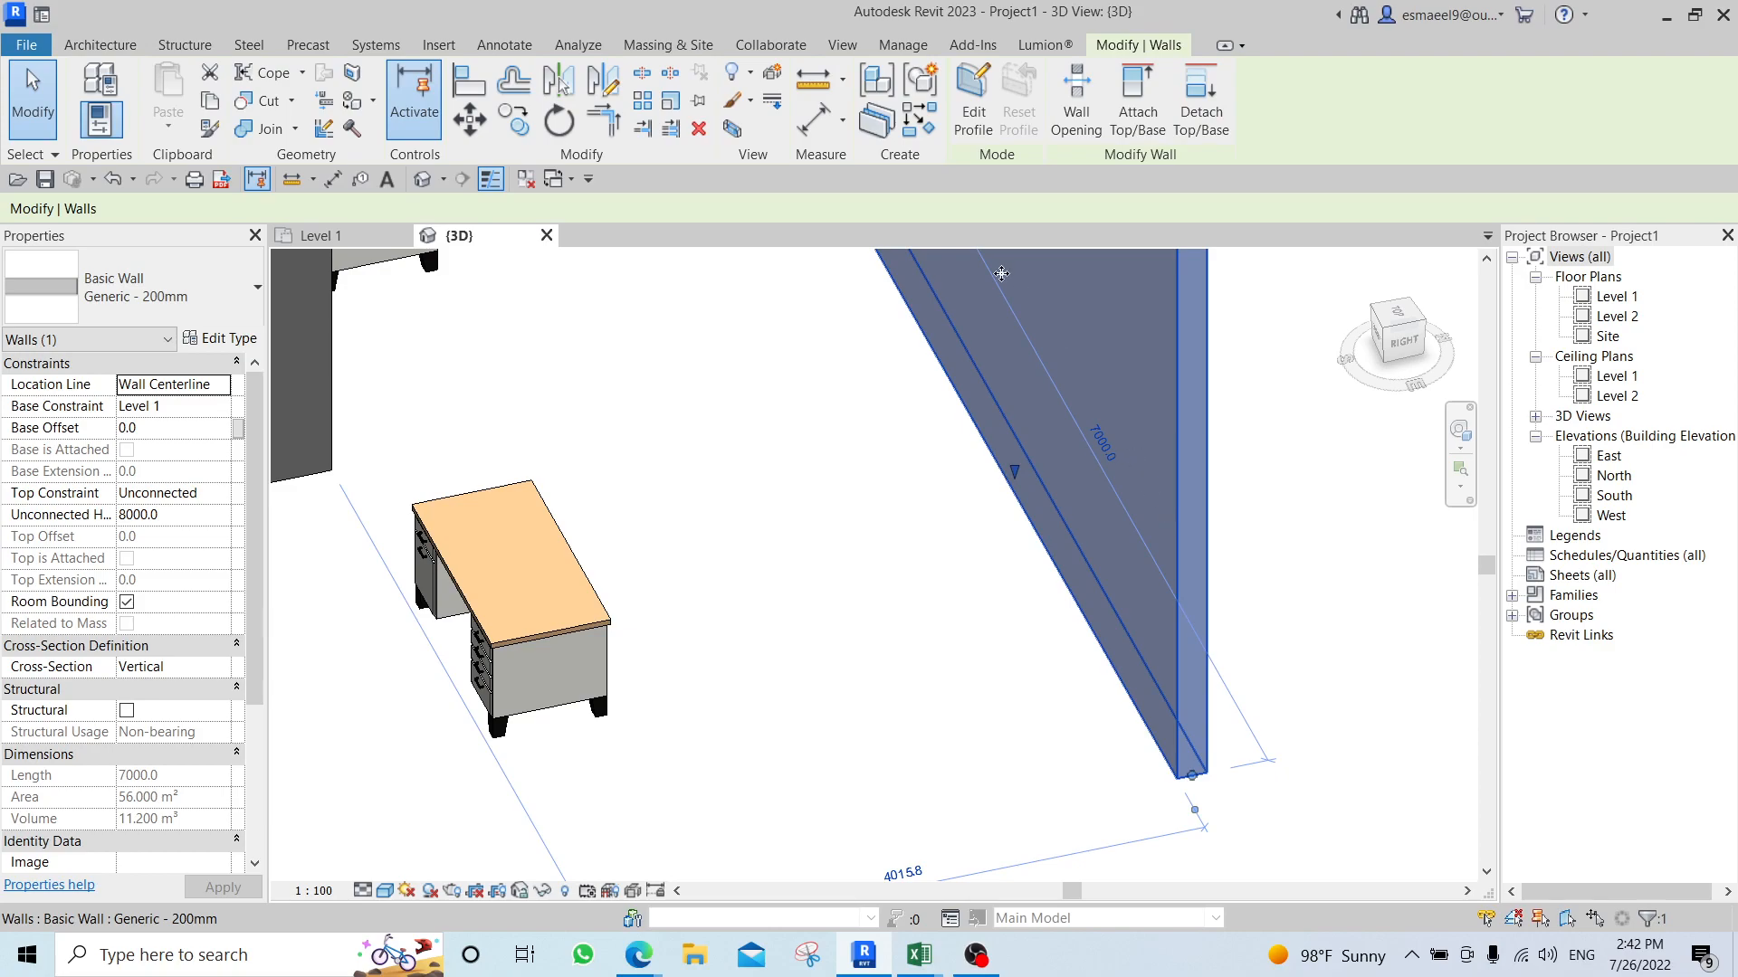
{"action": "middle_click_drag", "start_coordinate": [1026, 401], "coordinate": [723, 333], "text": "shift"}
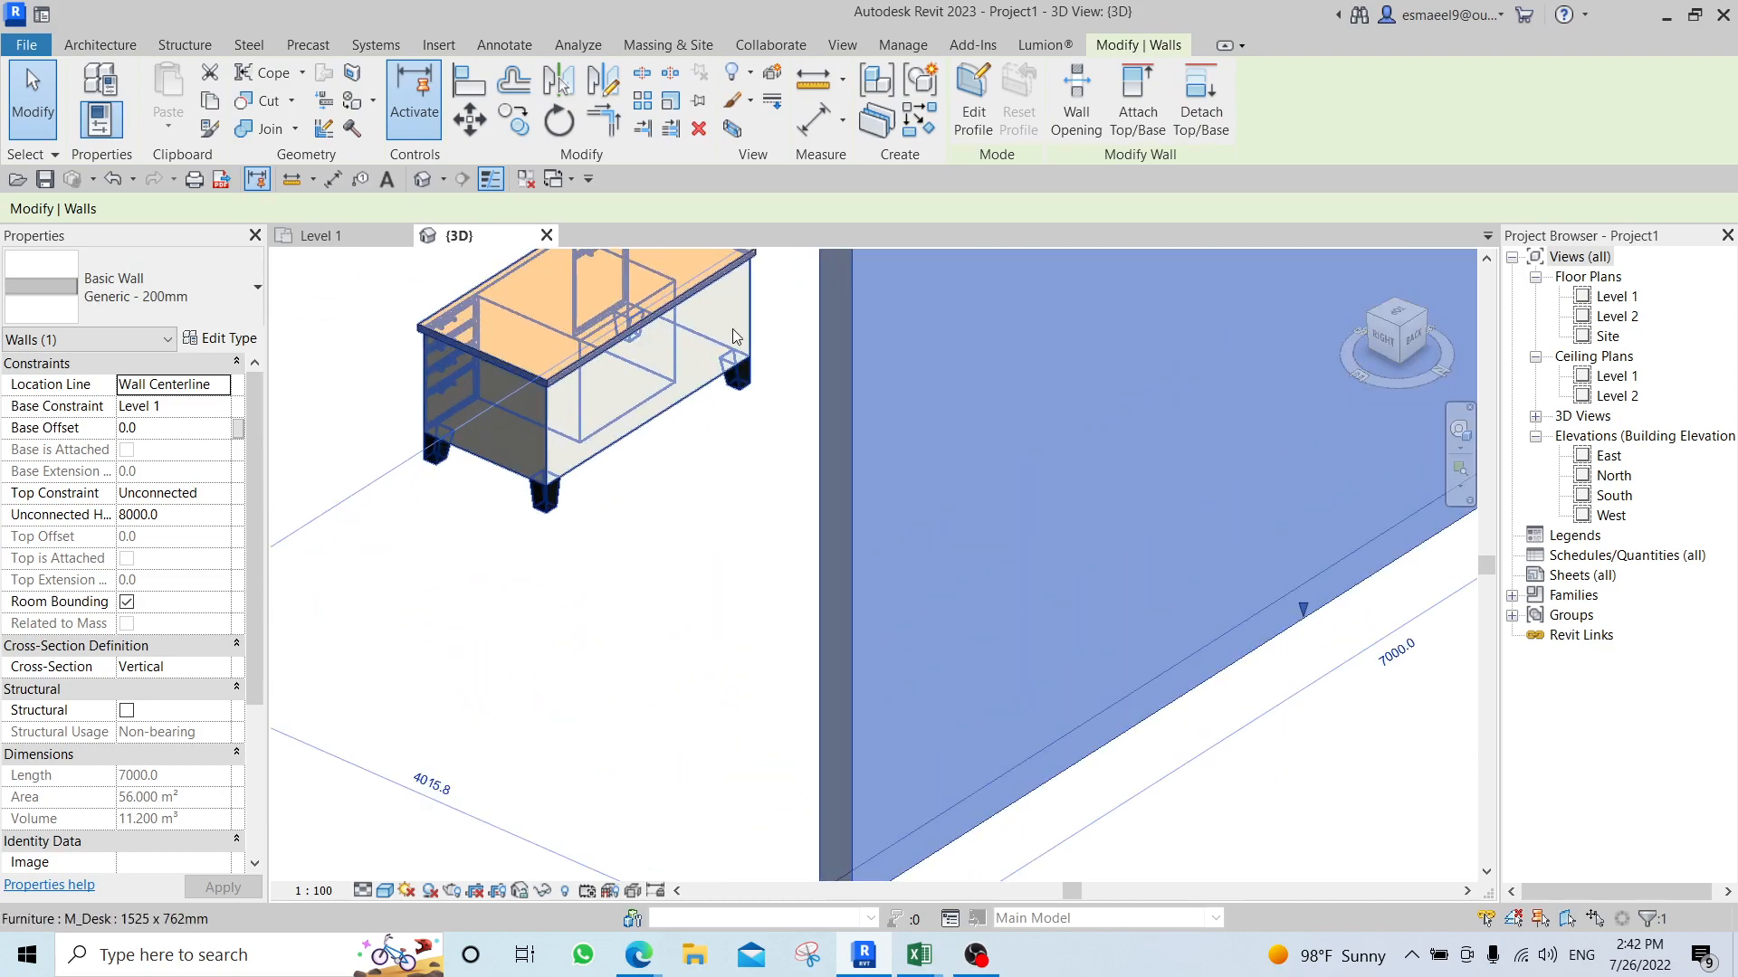
{"action": "scroll", "coordinate": [597, 439], "scroll_direction": "down", "scroll_amount": 3}
{"action": "middle_click_drag", "start_coordinate": [597, 493], "coordinate": [834, 520], "text": "shift"}
{"action": "left_click", "coordinate": [842, 647]}
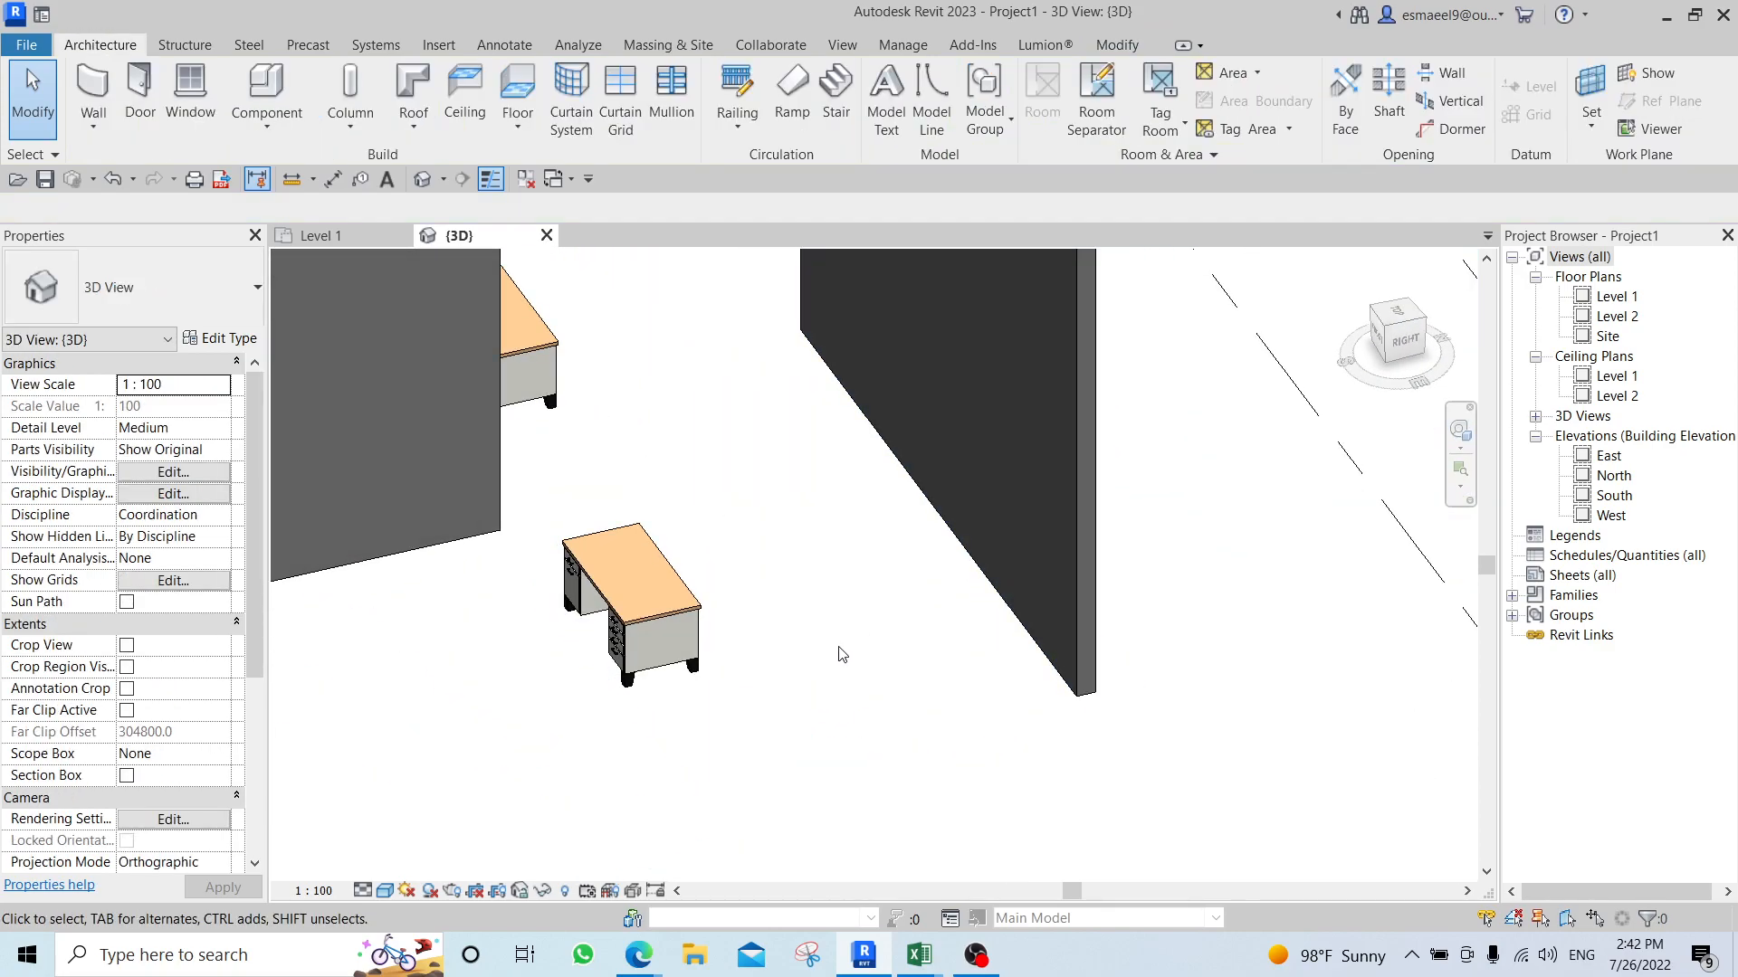
{"action": "key", "text": "l"}
{"action": "left_click", "coordinate": [992, 312]}
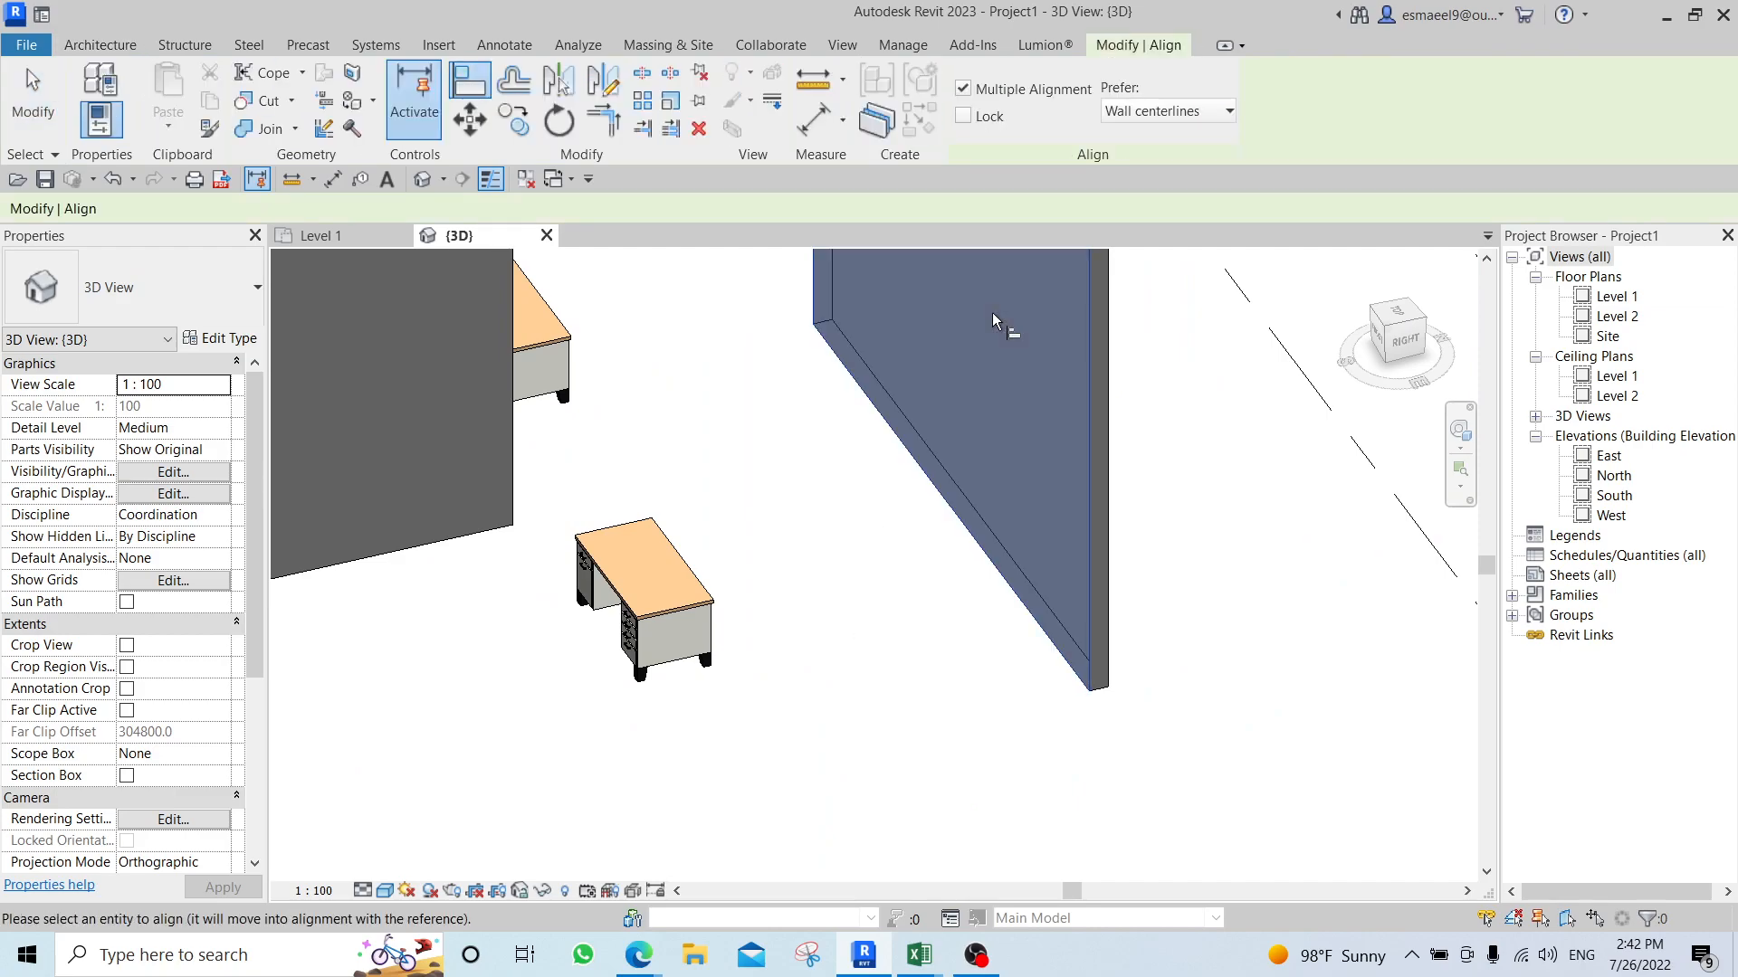
{"action": "key", "text": "Escape"}
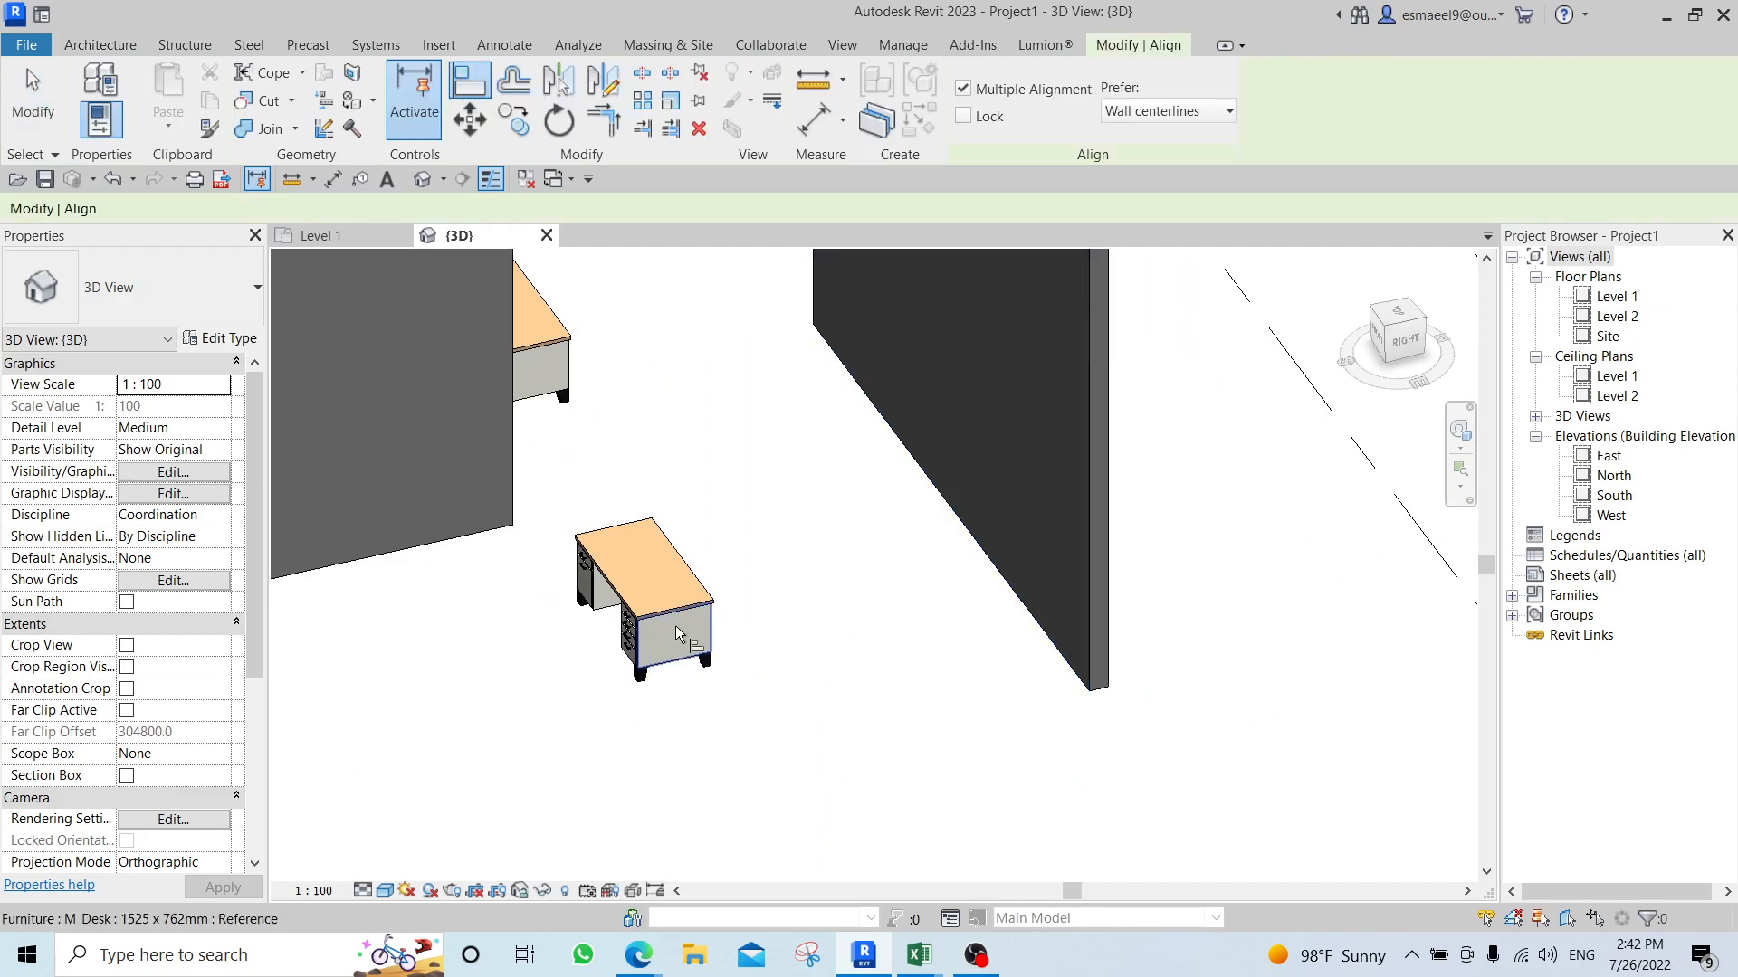
{"action": "key", "text": "Escape"}
Align the long back side of the desk with the face of the opposite wall.
{"action": "middle_click_drag", "start_coordinate": [682, 589], "coordinate": [584, 360], "text": "shift"}
{"action": "key", "text": "a"}
{"action": "key", "text": "l"}
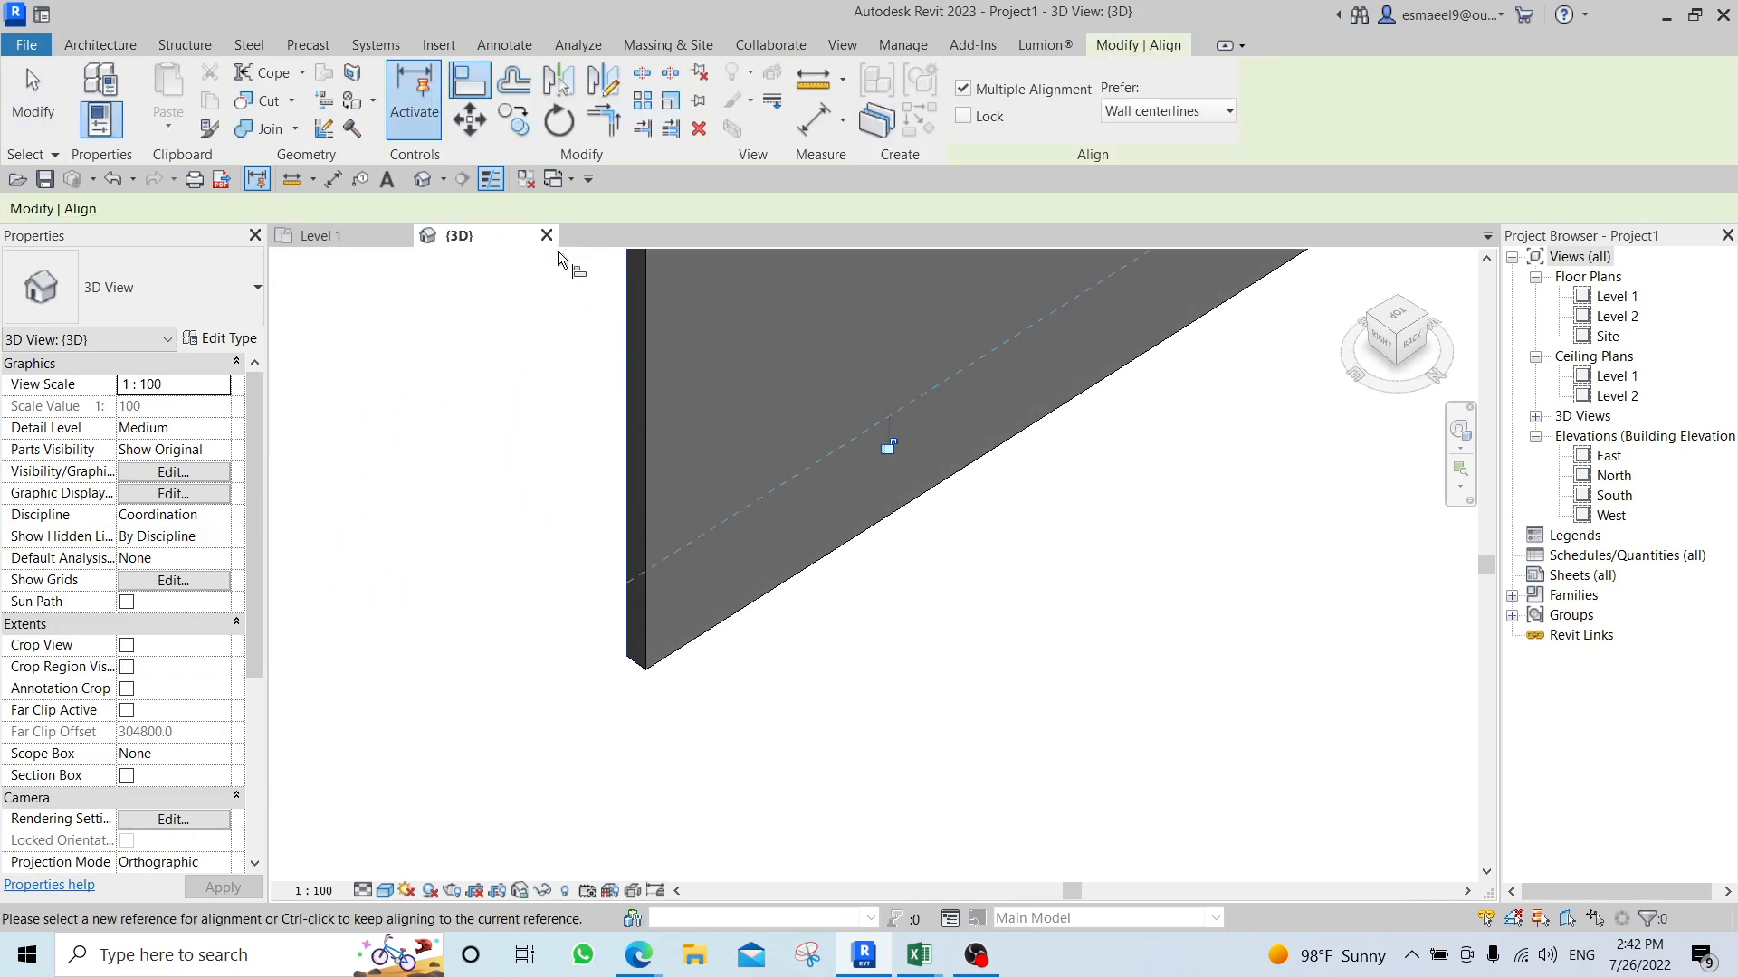
{"action": "middle_click_drag", "start_coordinate": [601, 640], "coordinate": [867, 633], "text": "shift"}
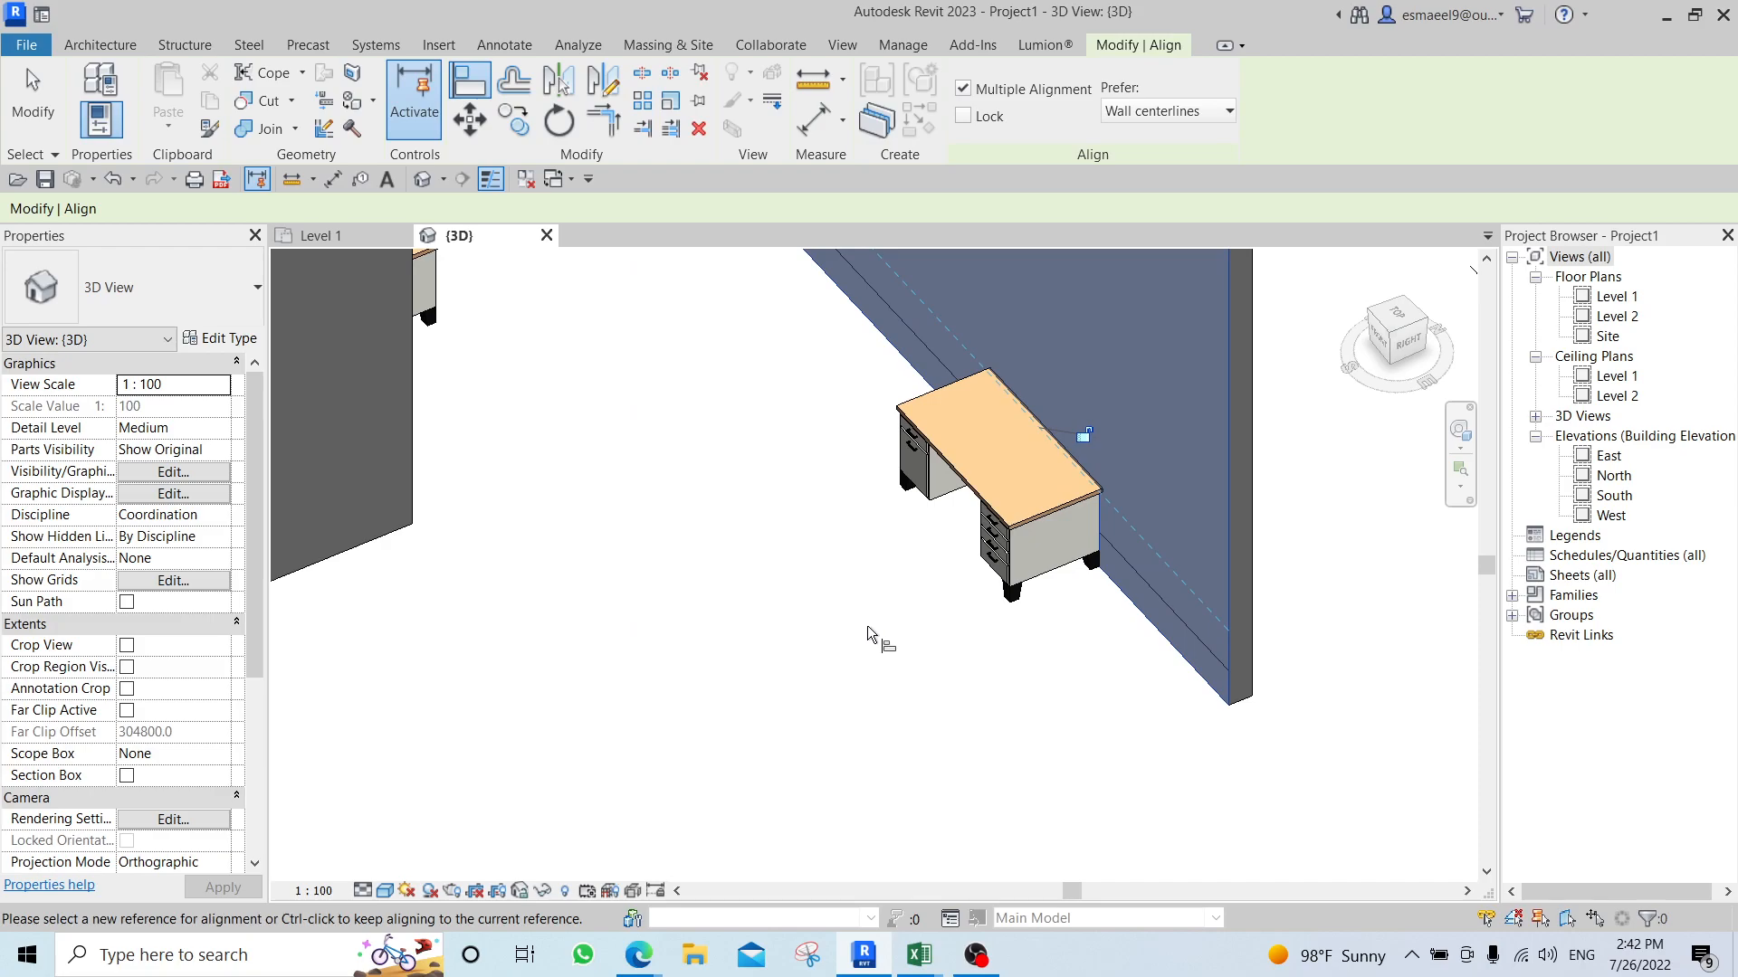
Move the desk away from that wall into the open area, about 3900 mm from its face.
{"action": "key", "text": "Escape"}
{"action": "key", "text": "Escape"}
{"action": "left_click", "coordinate": [1067, 543]}
{"action": "left_click_drag", "start_coordinate": [1067, 543], "coordinate": [574, 671]}
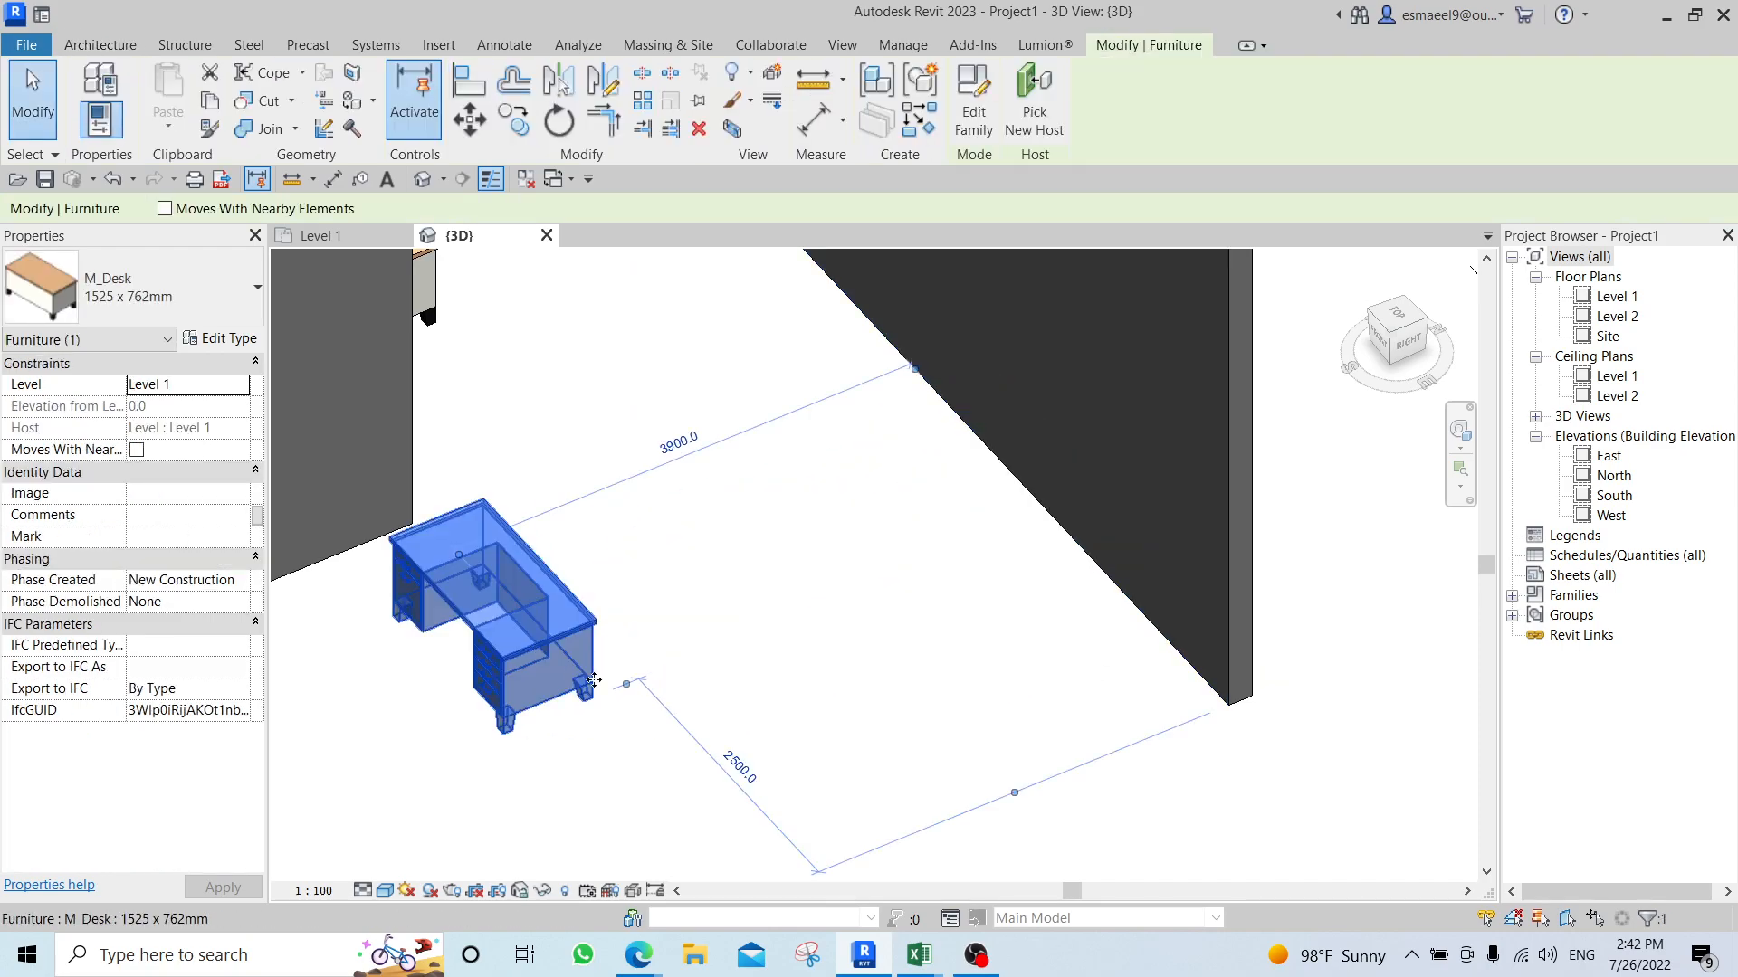
{"action": "left_click", "coordinate": [767, 735]}
Align the short side of the same desk with the near face of the middle wall and leave the Align command.
{"action": "middle_click_drag", "start_coordinate": [852, 702], "coordinate": [999, 643]}
{"action": "middle_click_drag", "start_coordinate": [673, 678], "coordinate": [737, 651], "text": "shift"}
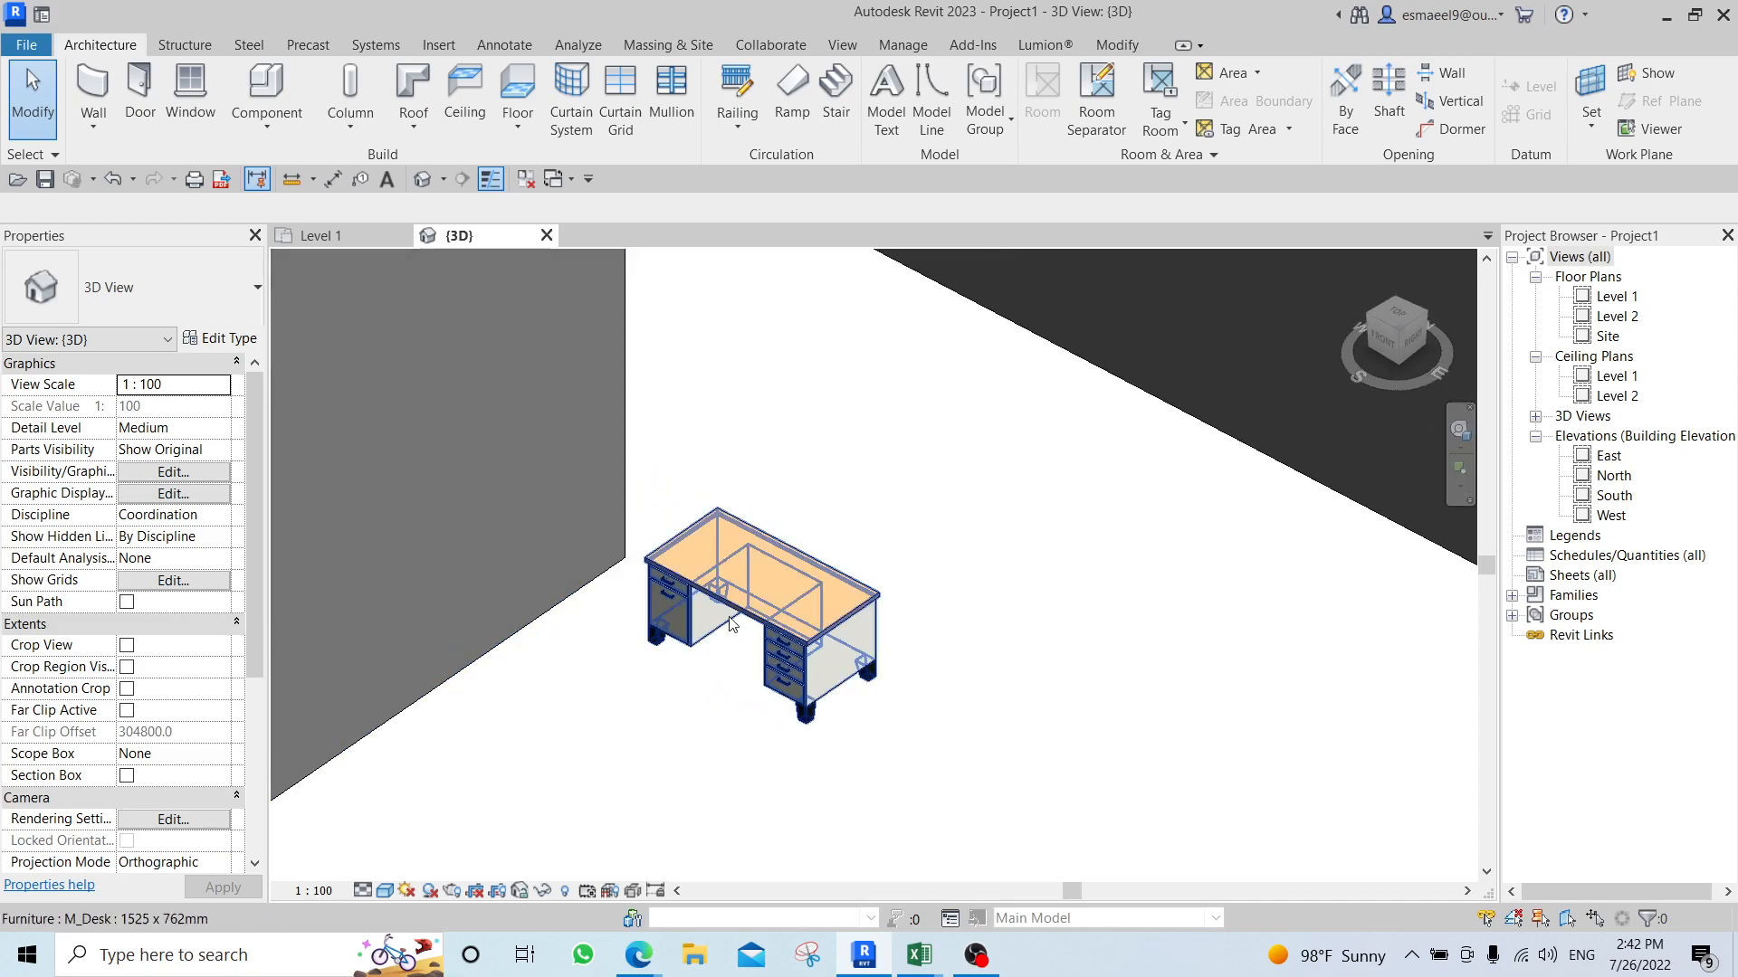
{"action": "middle_click_drag", "start_coordinate": [667, 585], "coordinate": [844, 517]}
{"action": "key", "text": "l"}
{"action": "left_click", "coordinate": [551, 439]}
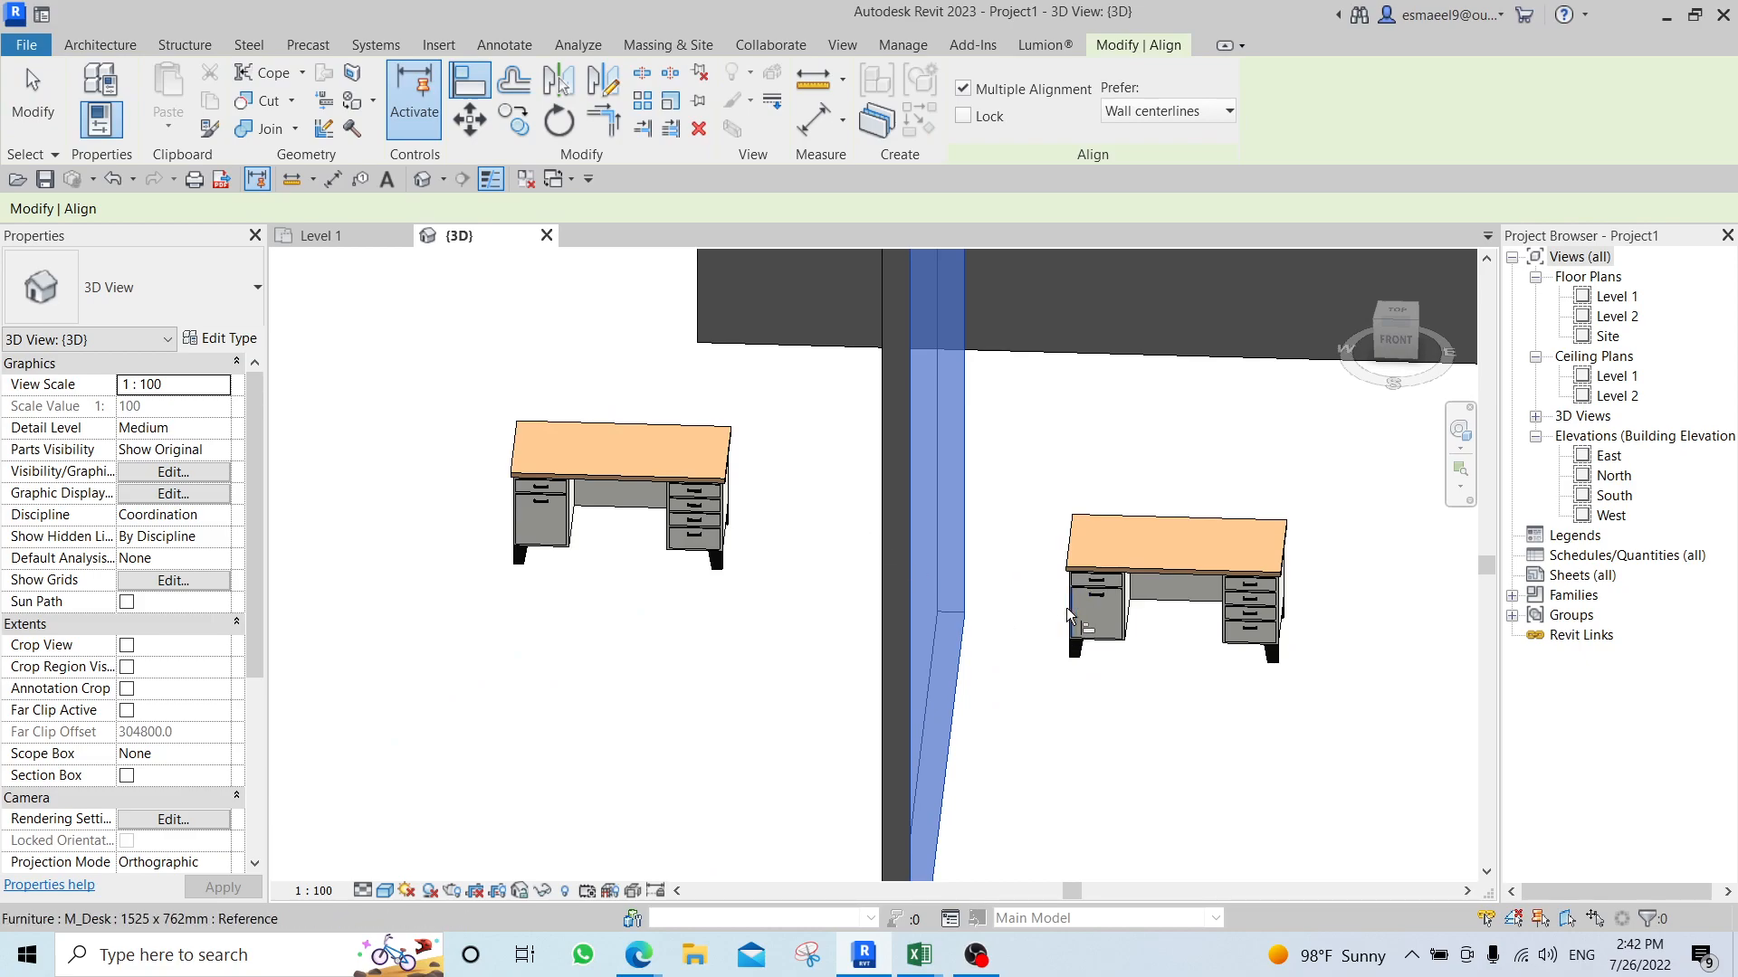
{"action": "middle_click_drag", "start_coordinate": [1068, 616], "coordinate": [1113, 629], "text": "shift"}
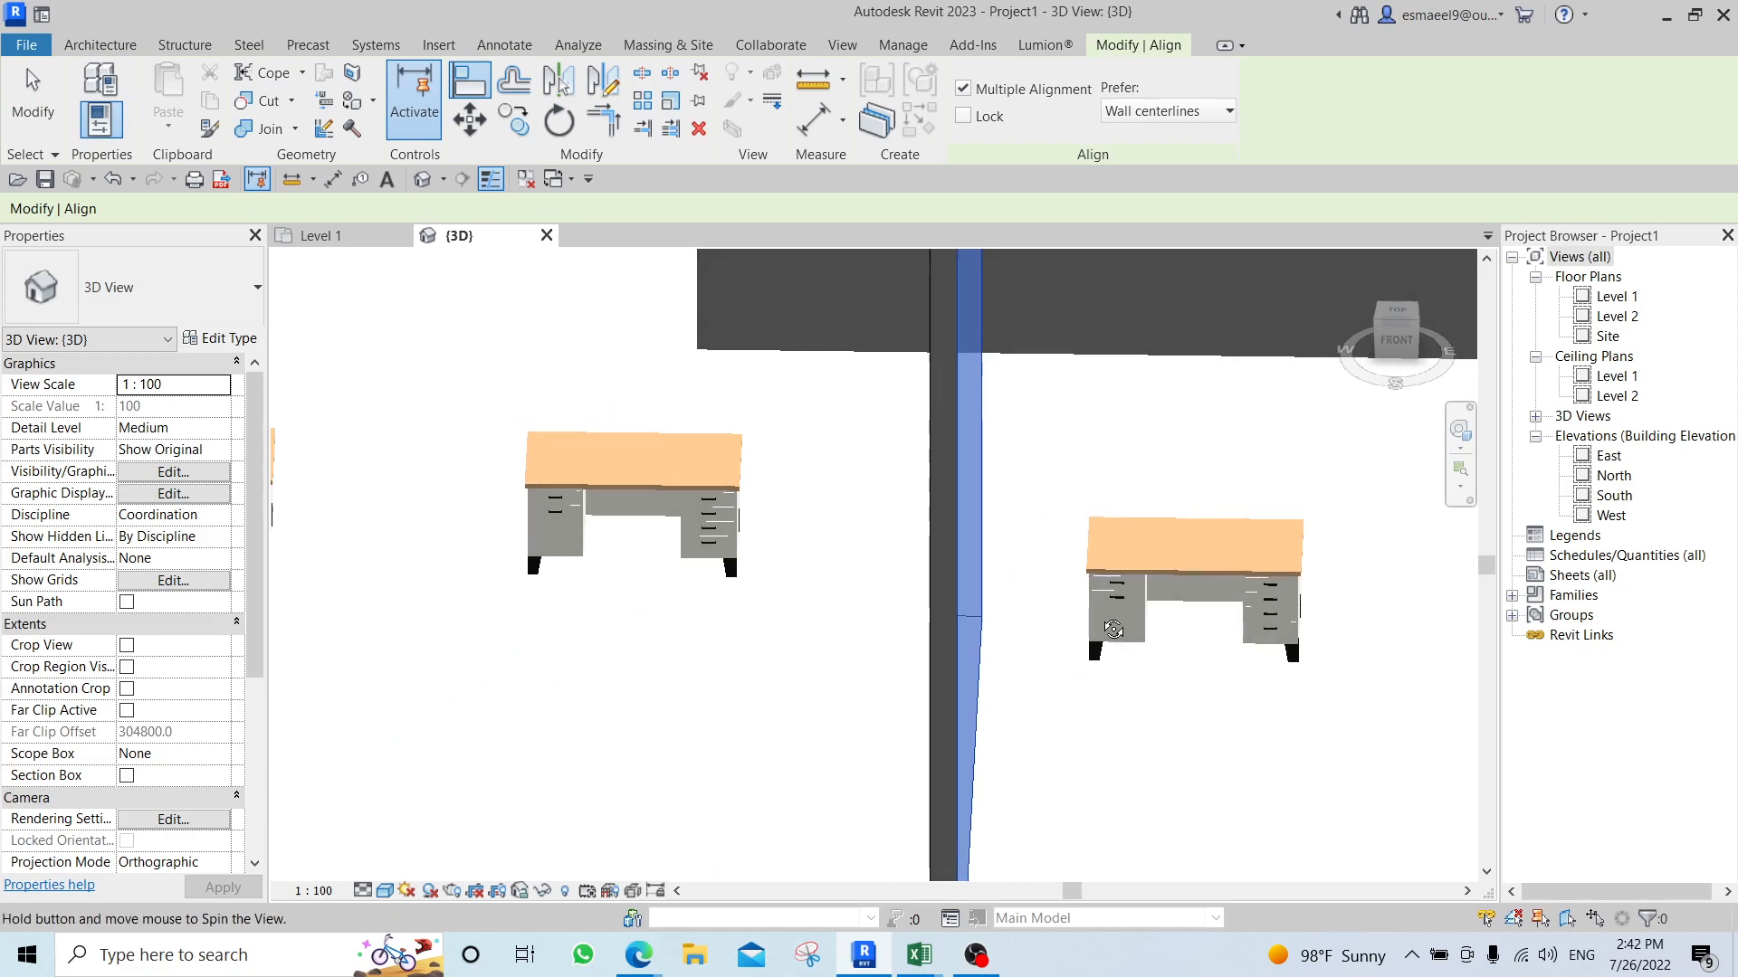
{"action": "left_click", "coordinate": [1081, 595]}
{"action": "middle_click_drag", "start_coordinate": [1062, 732], "coordinate": [1099, 736], "text": "shift"}
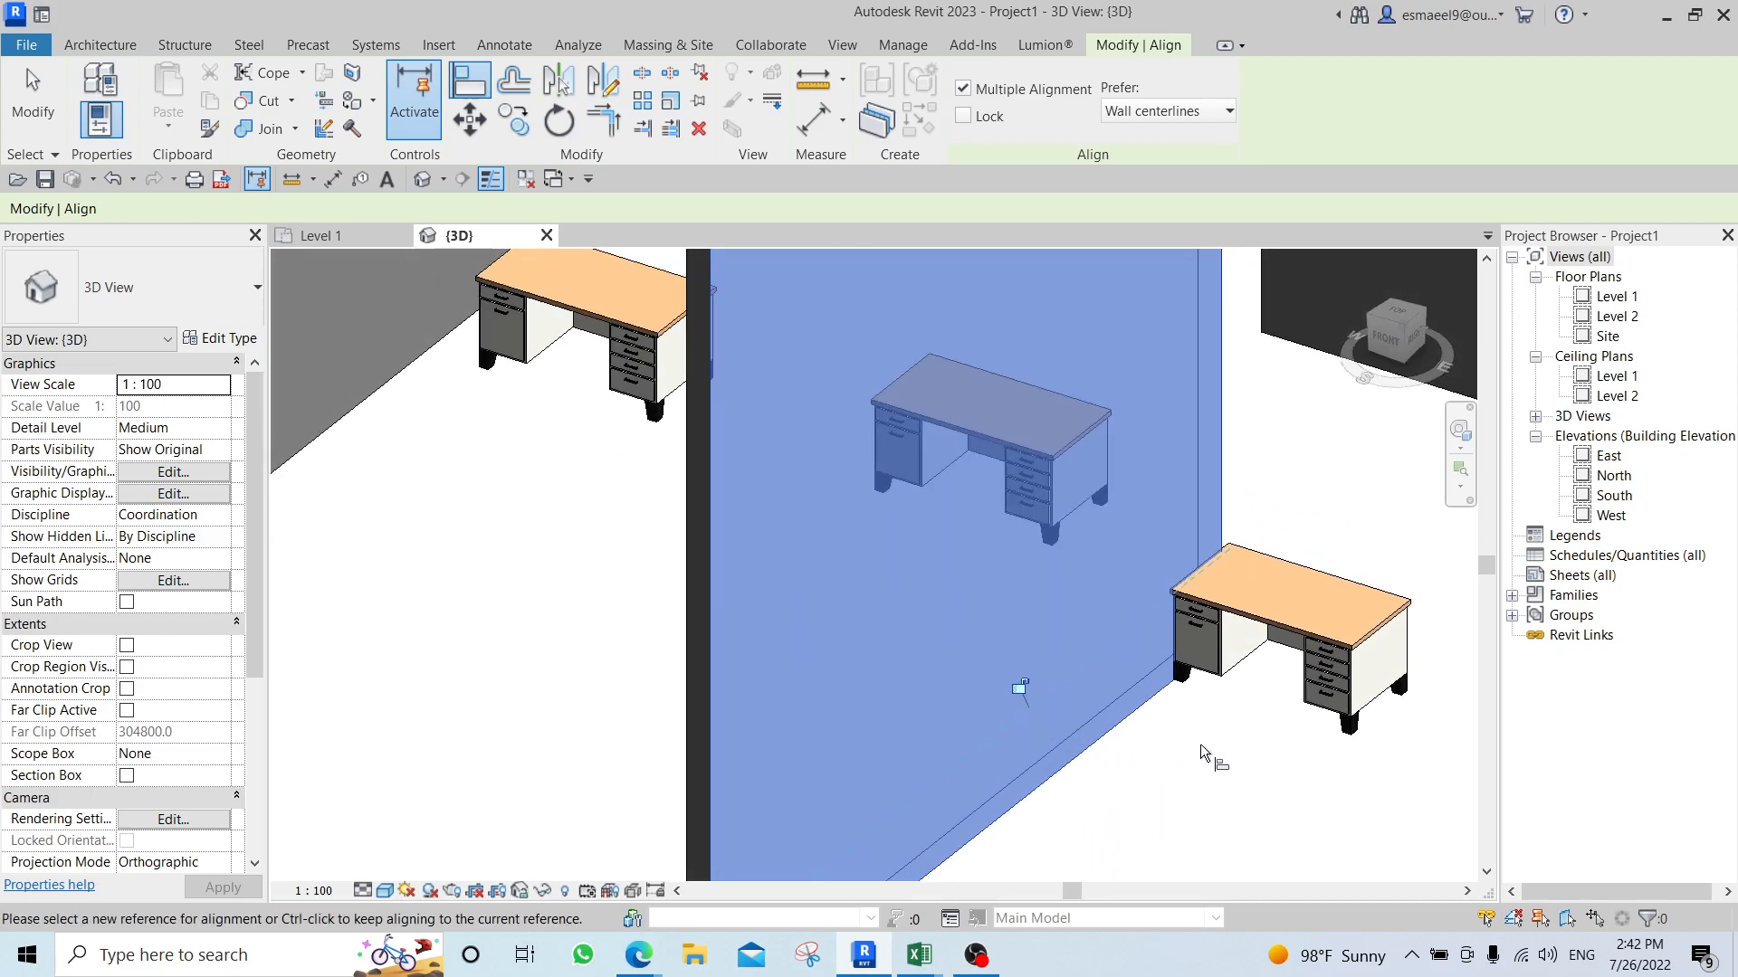
{"action": "middle_click_drag", "start_coordinate": [1226, 755], "coordinate": [866, 784]}
{"action": "scroll", "coordinate": [893, 712], "scroll_direction": "down", "scroll_amount": 2}
{"action": "middle_click_drag", "start_coordinate": [893, 713], "coordinate": [910, 715], "text": "shift"}
{"action": "middle_click_drag", "start_coordinate": [1003, 619], "coordinate": [889, 707]}
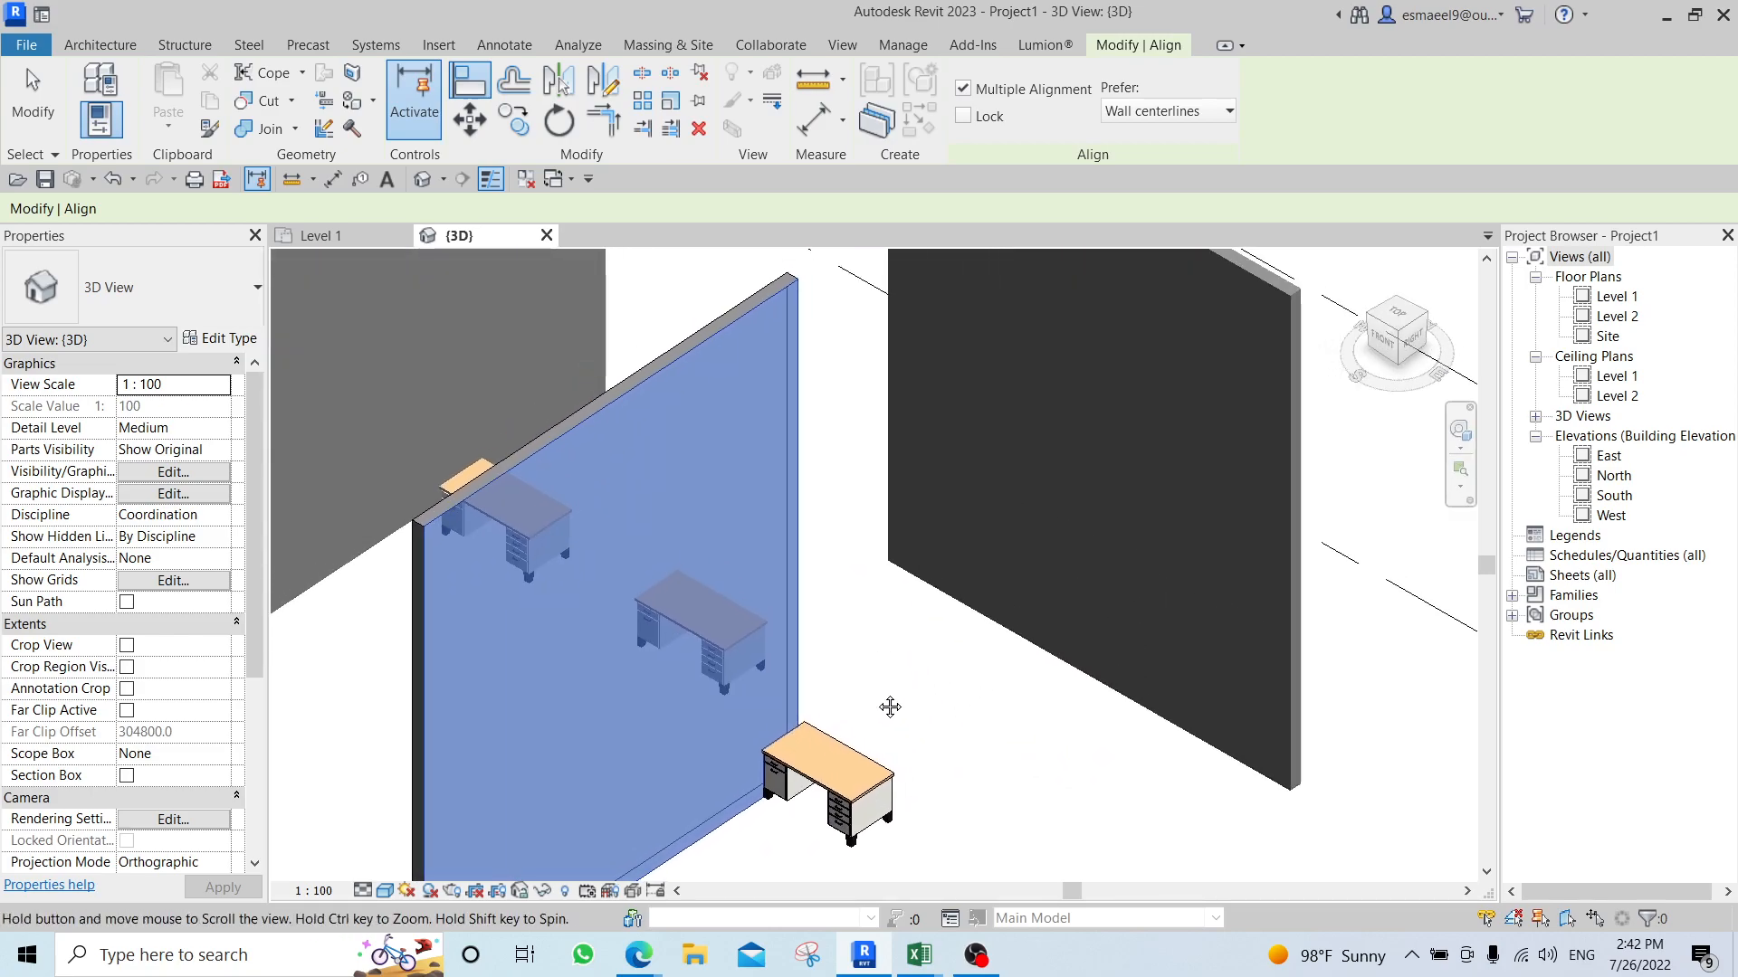
{"action": "key", "text": "Escape"}
{"action": "key", "text": "Escape"}
Start Align and set the top face of the middle wall as the alignment reference.
{"action": "scroll", "coordinate": [642, 308], "scroll_direction": "up", "scroll_amount": 2}
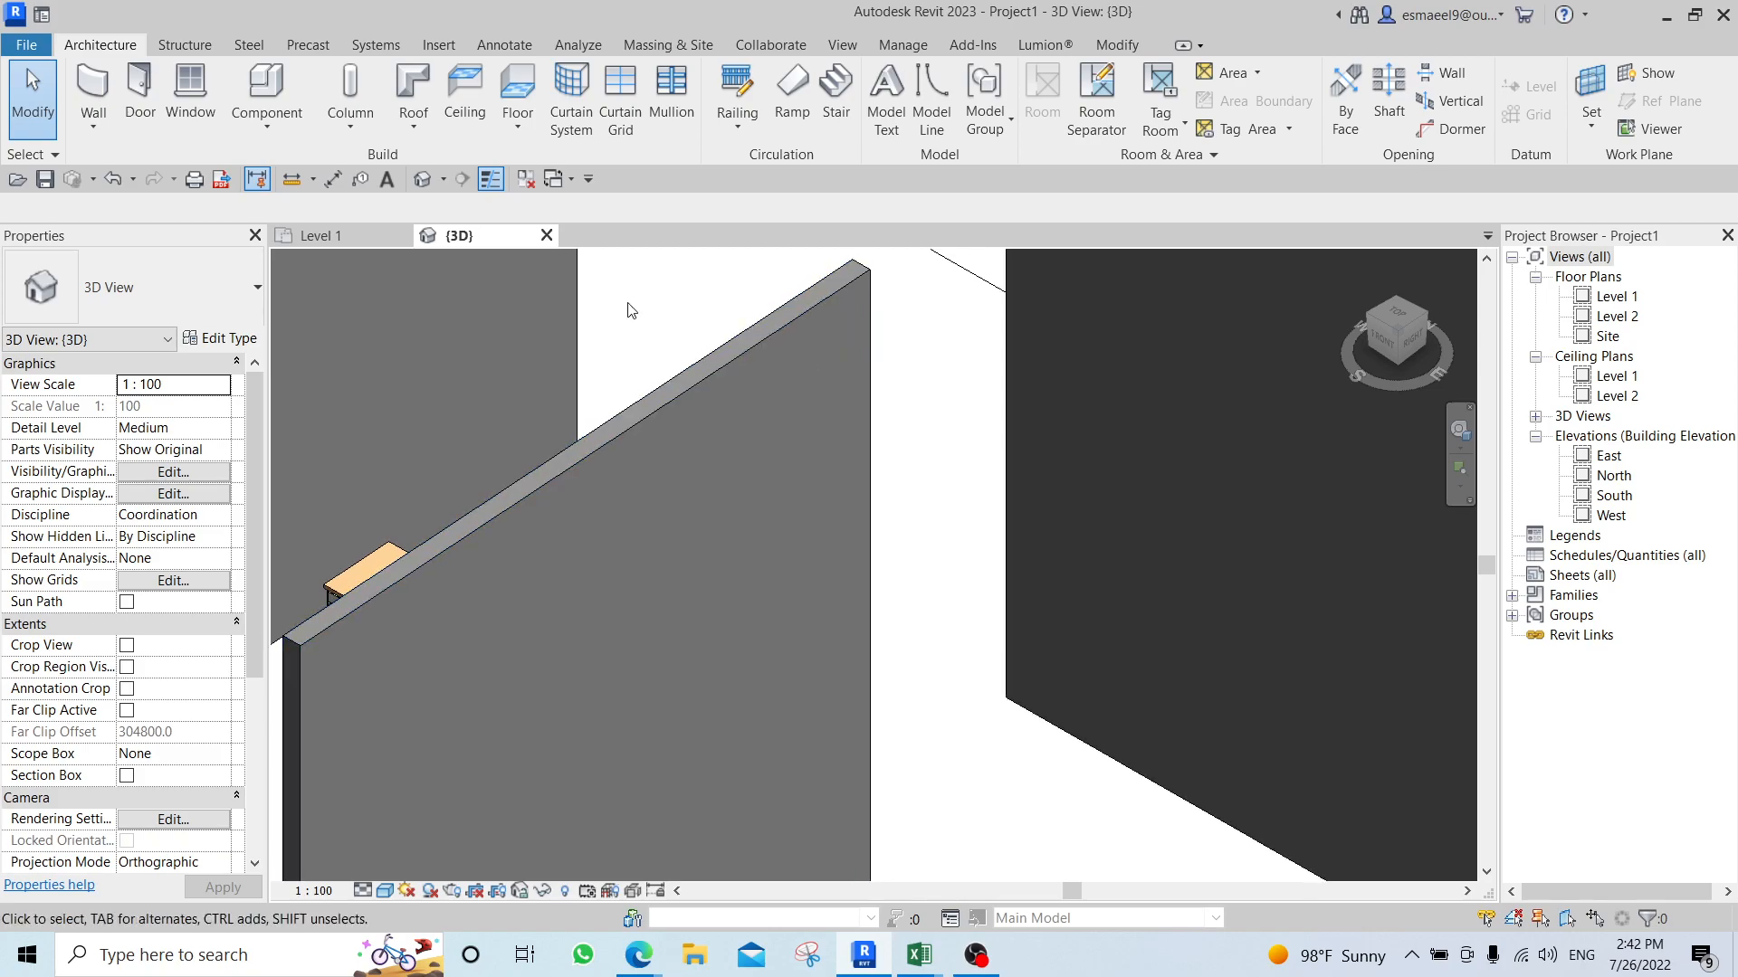
{"action": "scroll", "coordinate": [769, 329], "scroll_direction": "up", "scroll_amount": 2}
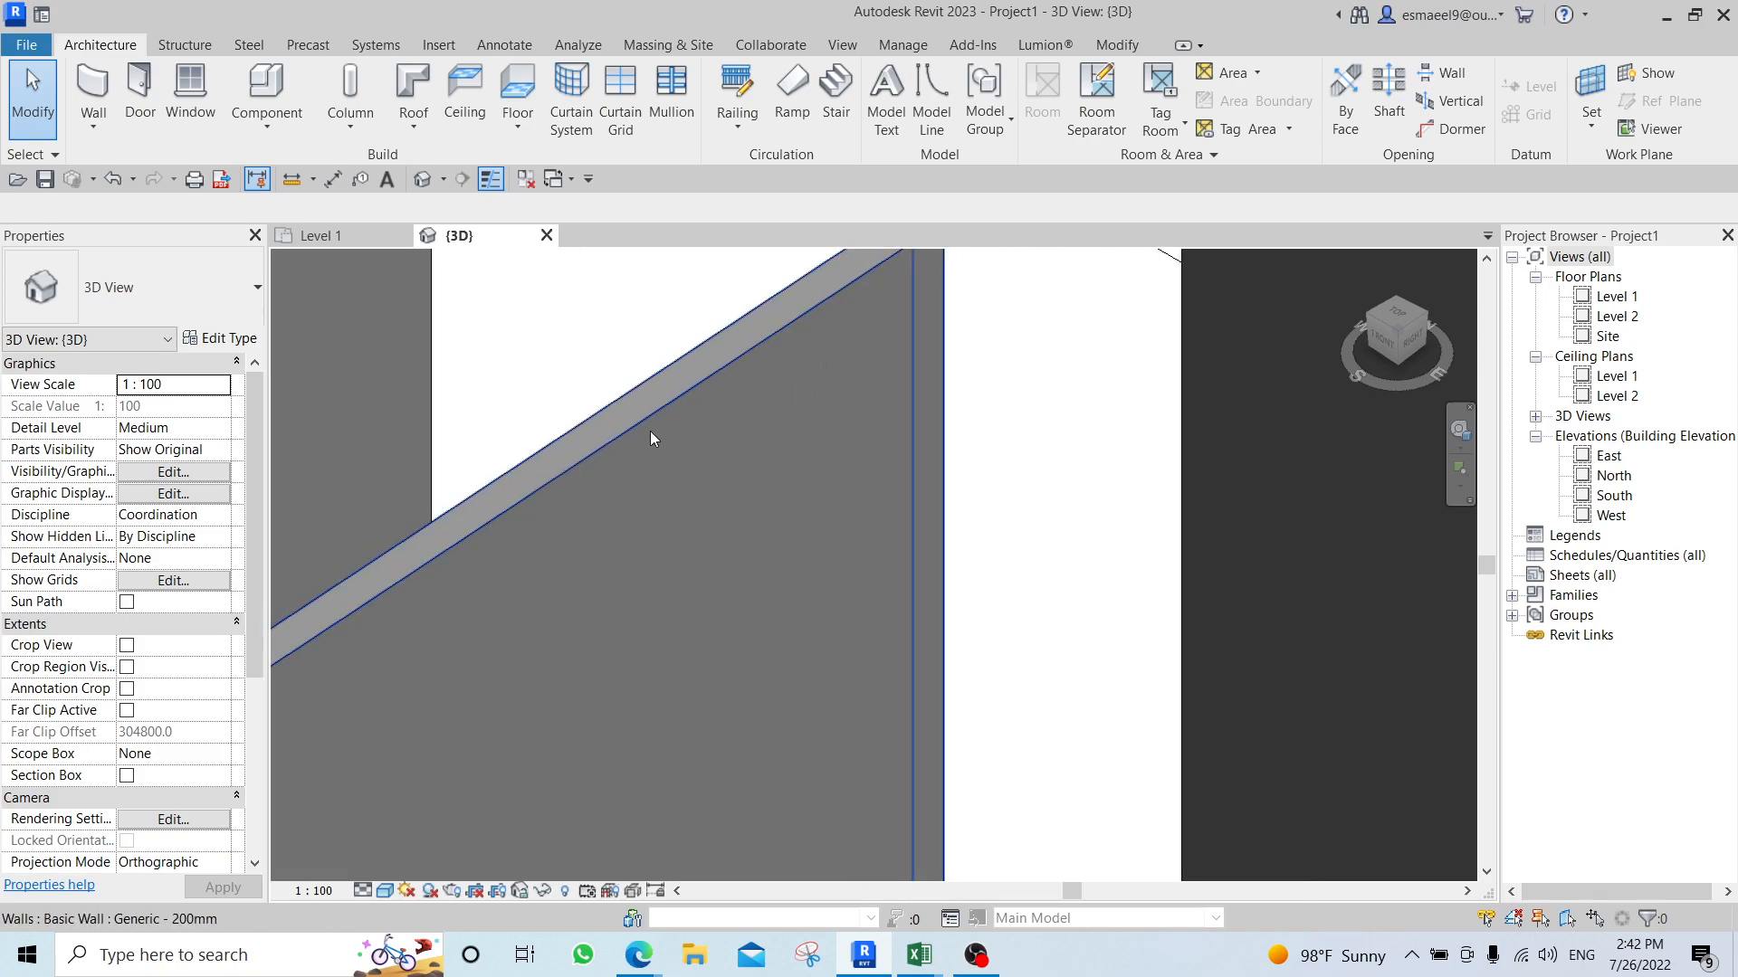
{"action": "scroll", "coordinate": [679, 433], "scroll_direction": "down", "scroll_amount": 4}
{"action": "scroll", "coordinate": [760, 442], "scroll_direction": "up", "scroll_amount": 3}
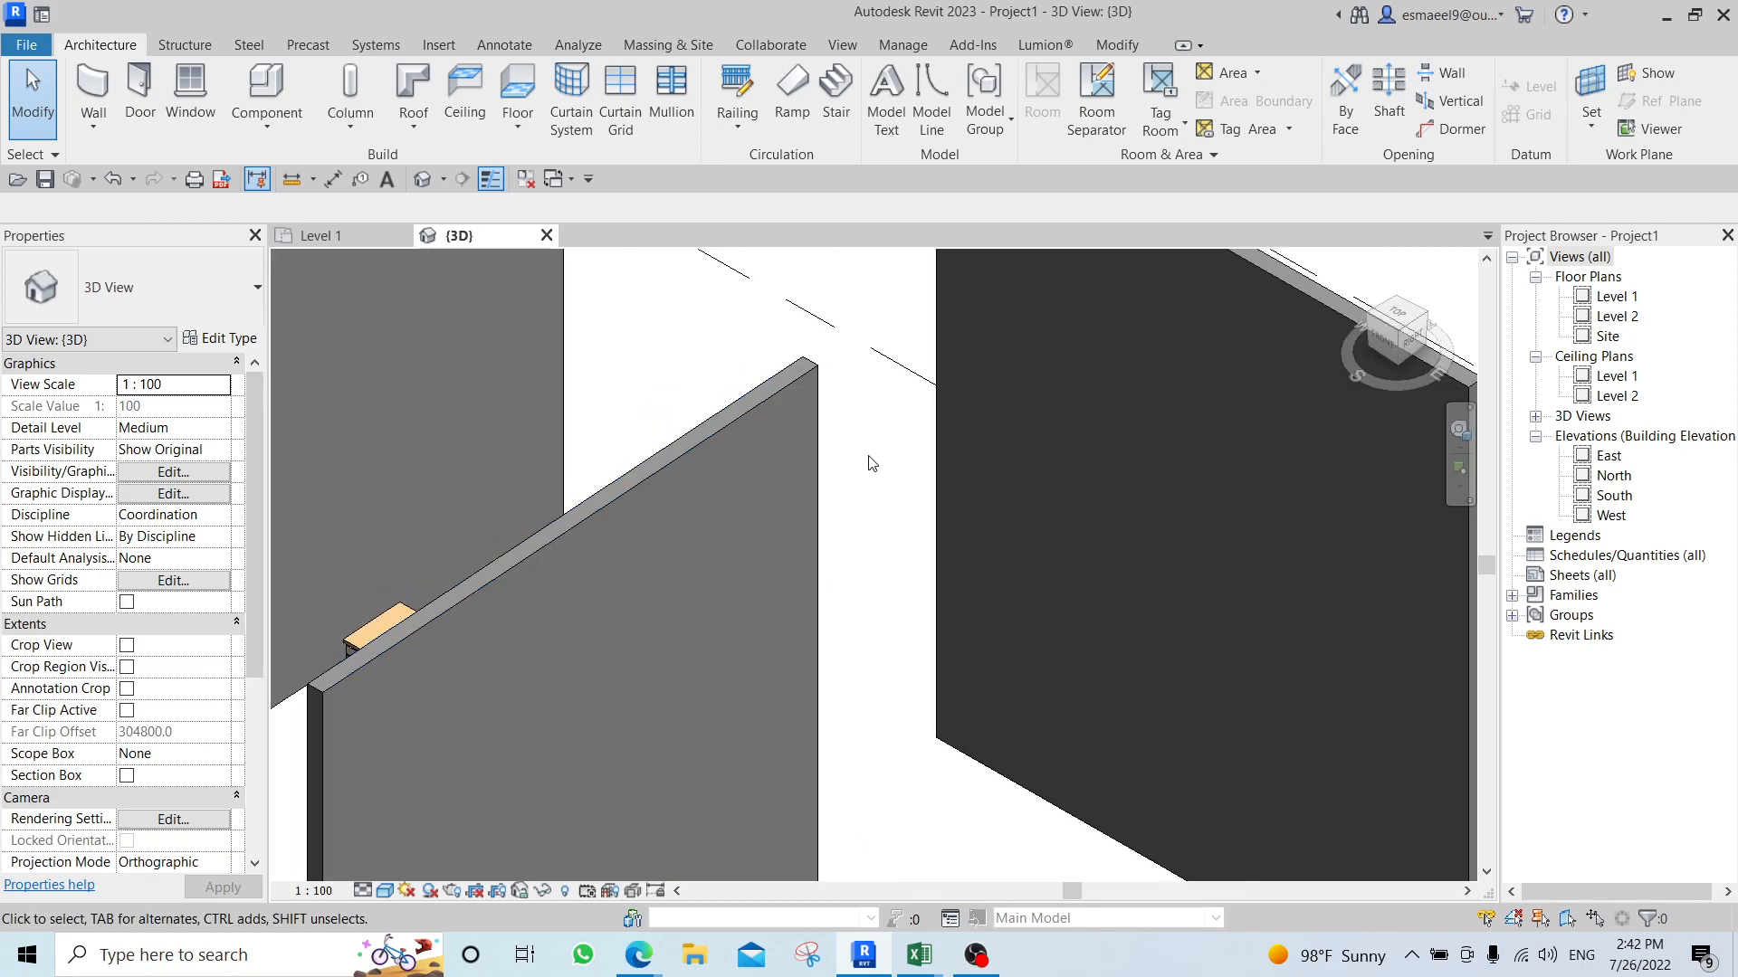
{"action": "key", "text": "a"}
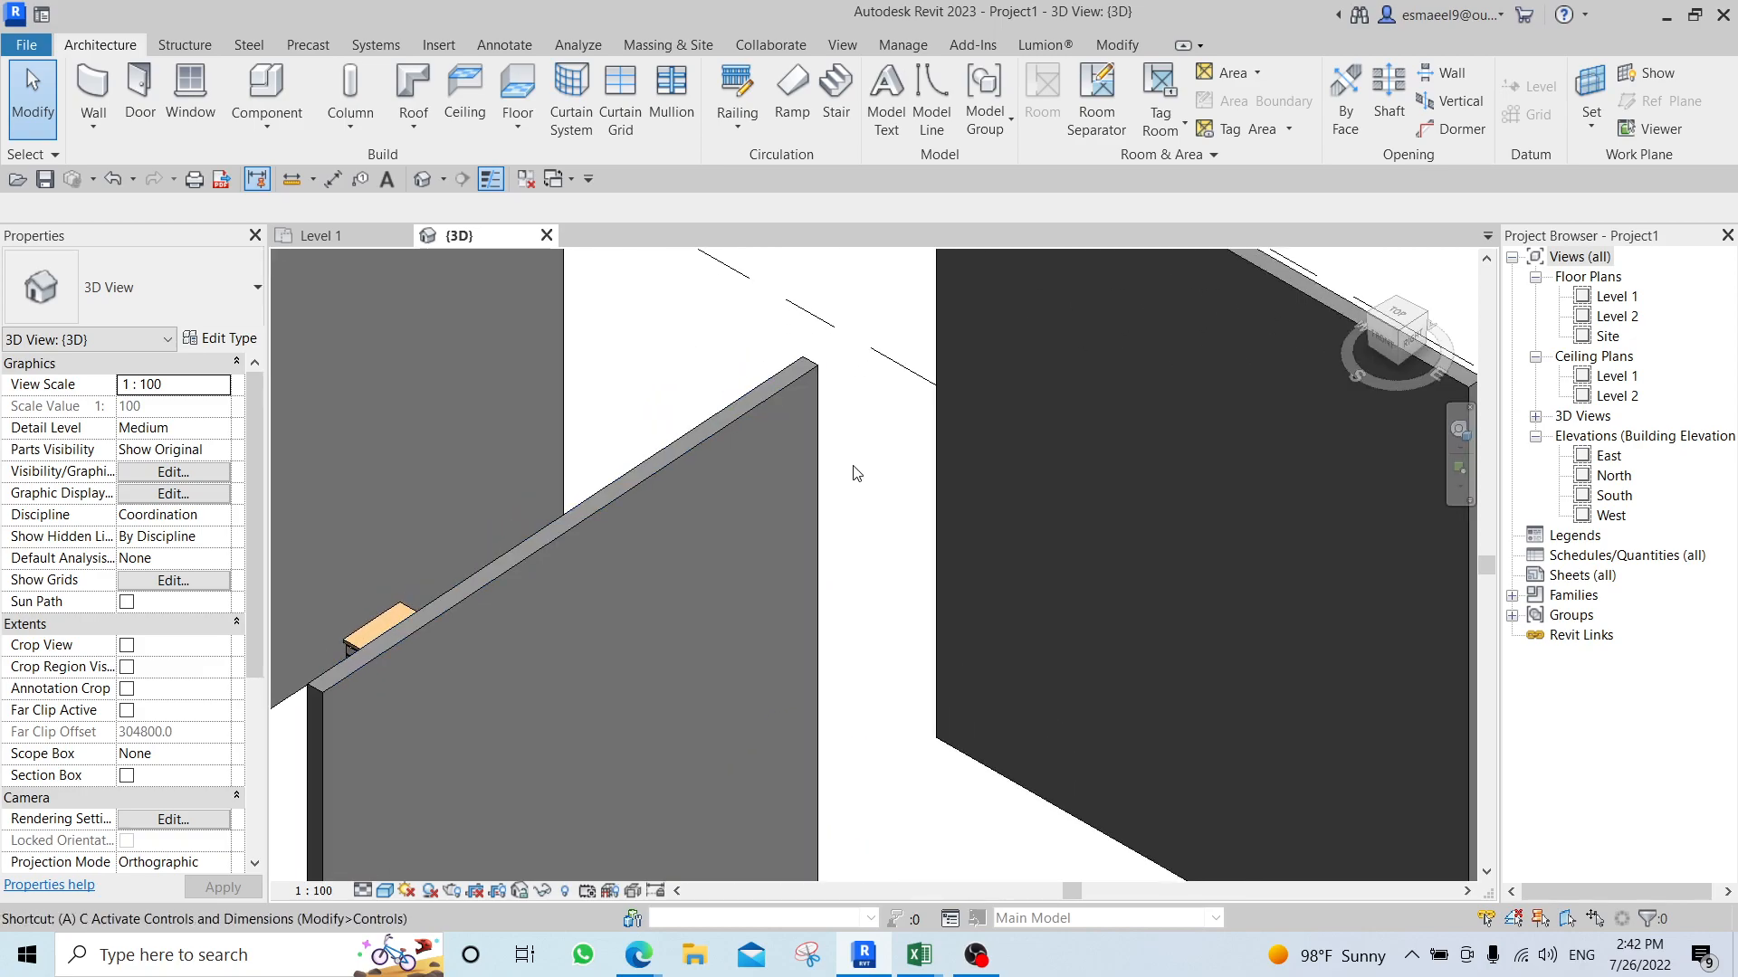
{"action": "key", "text": "l"}
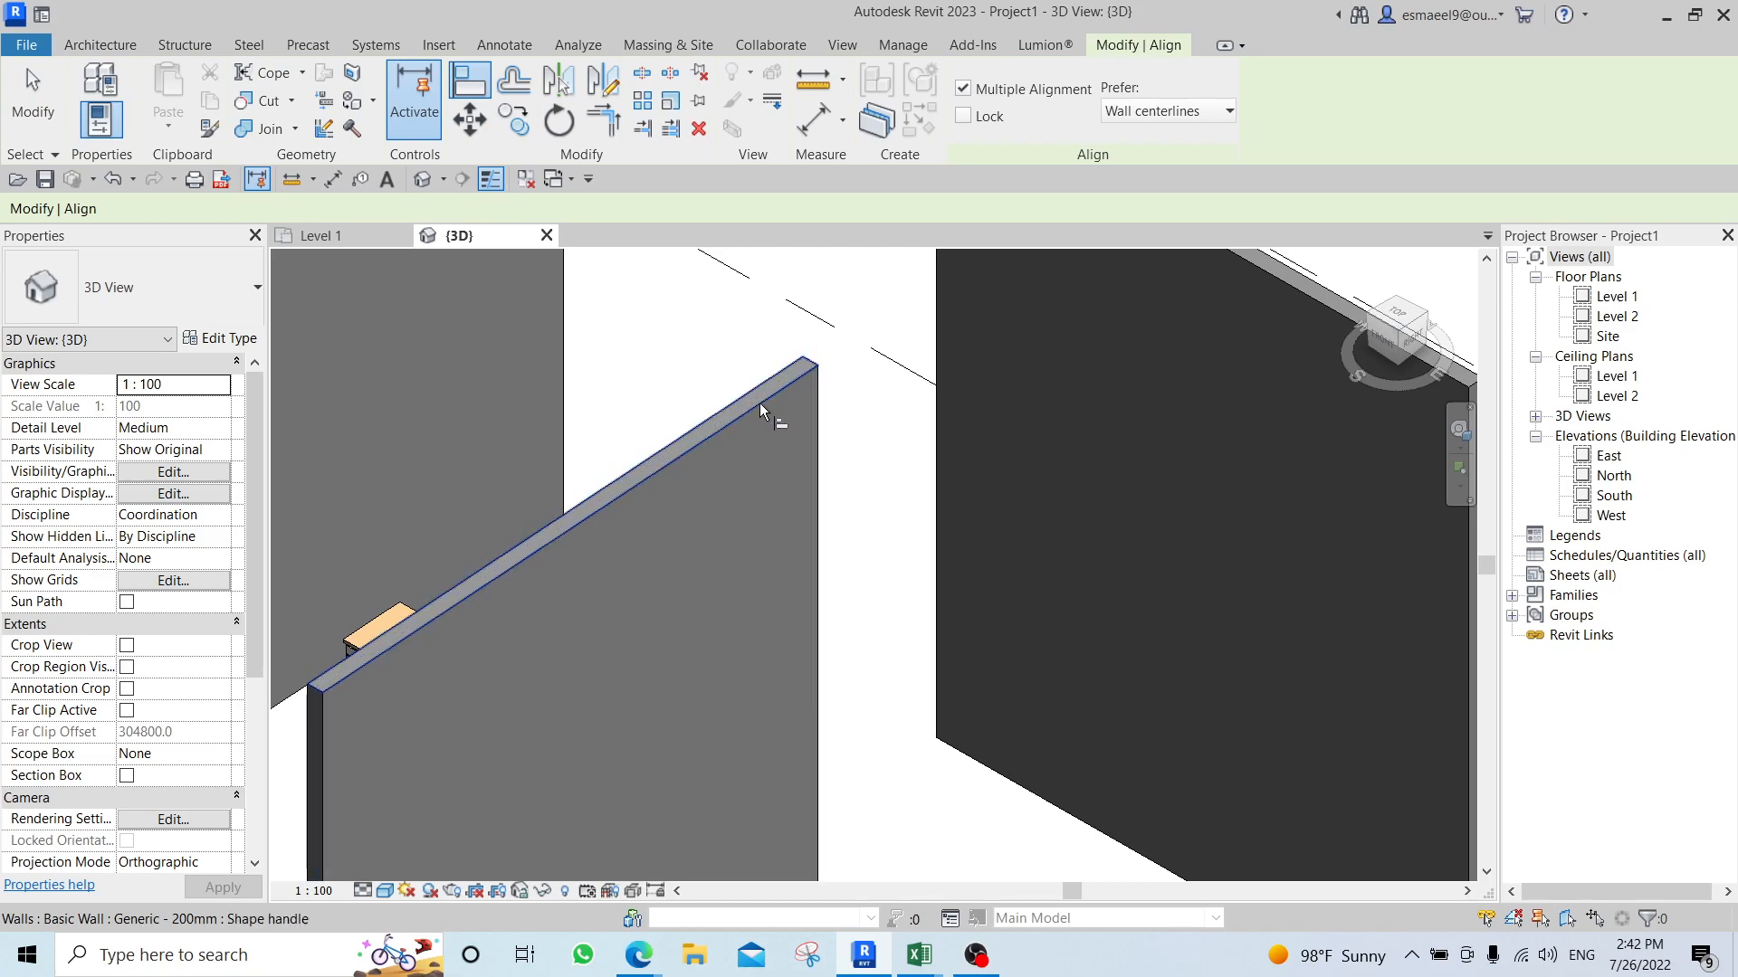
{"action": "key", "text": "Tab"}
{"action": "key", "text": "Tab"}
{"action": "key", "text": "Tab"}
{"action": "key", "text": "Tab"}
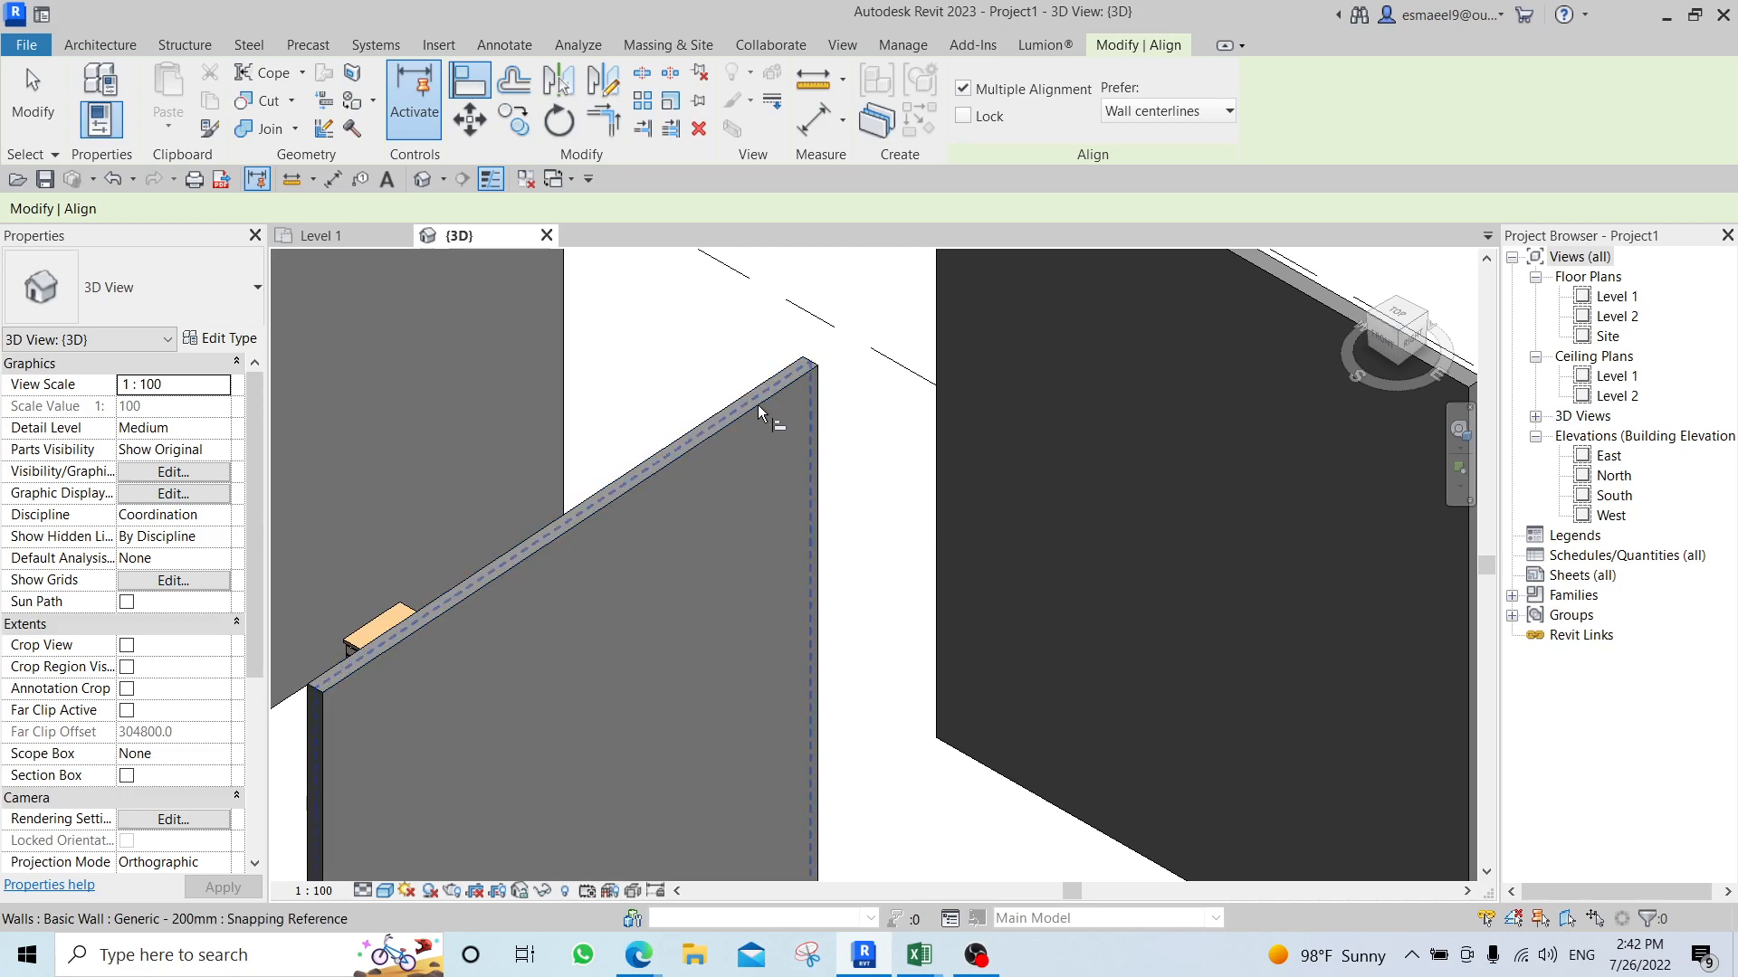
{"action": "key", "text": "Tab"}
{"action": "left_click", "coordinate": [758, 405]}
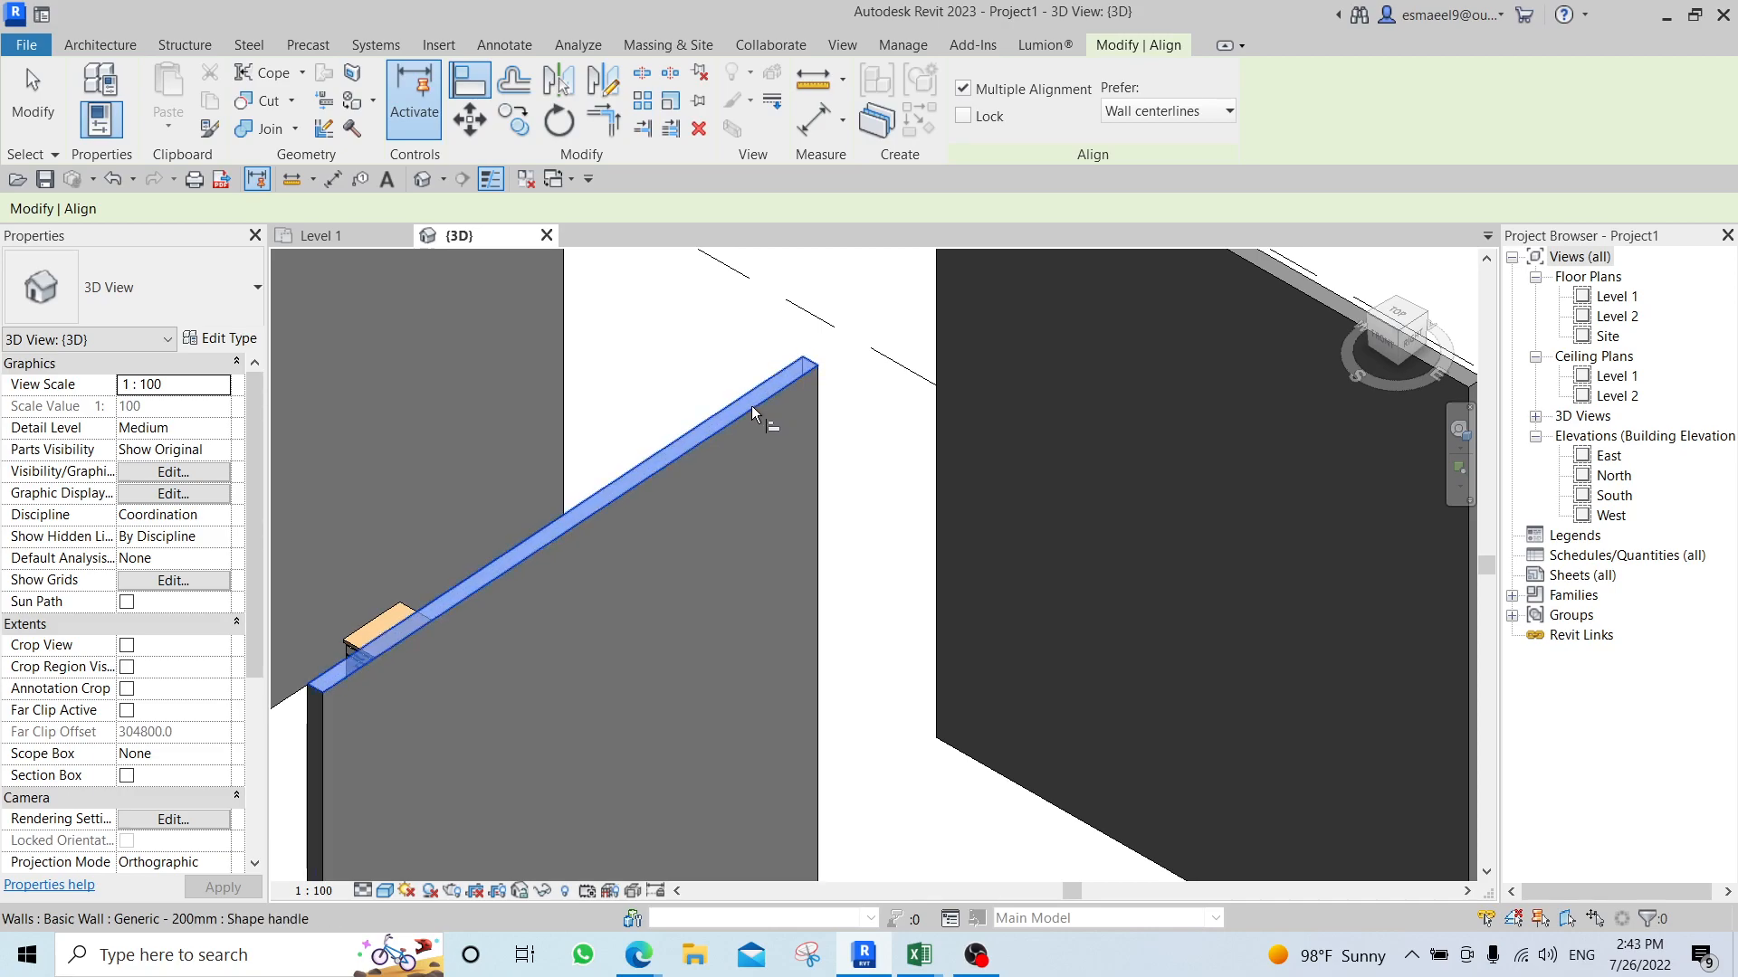
Try to align the desk vertically with the top face of the middle wall, then leave the Align command.
{"action": "scroll", "coordinate": [835, 474], "scroll_direction": "down", "scroll_amount": 3}
{"action": "scroll", "coordinate": [791, 583], "scroll_direction": "up", "scroll_amount": 2}
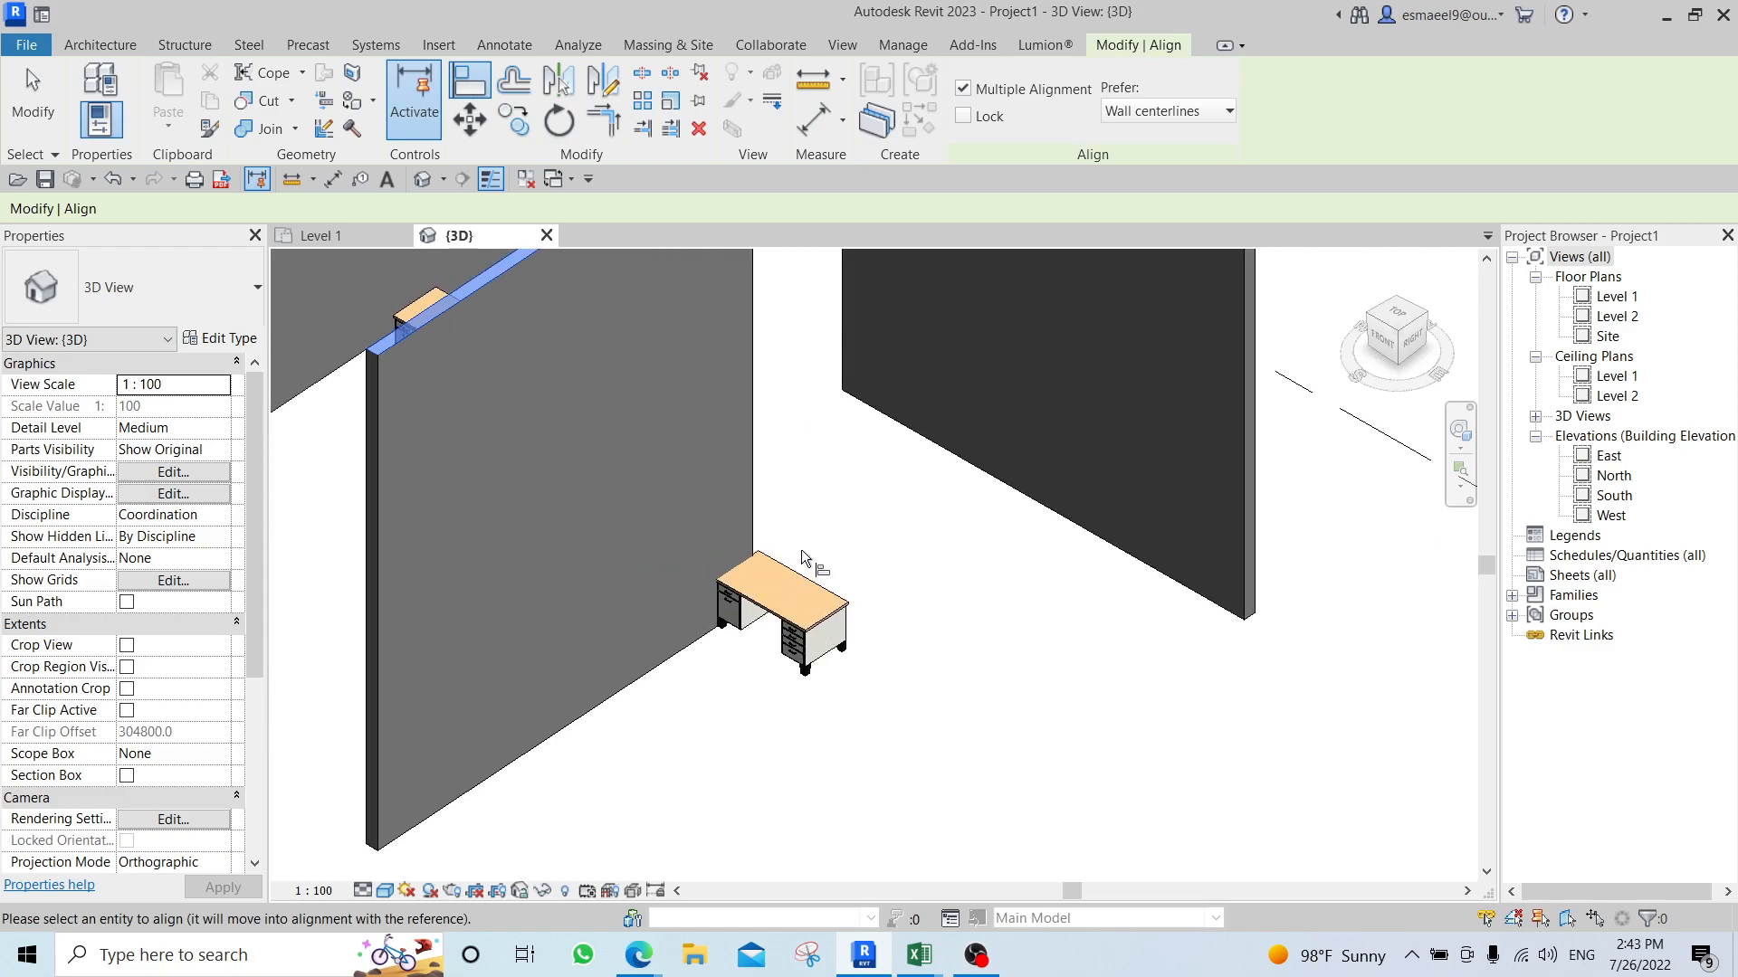
{"action": "scroll", "coordinate": [806, 579], "scroll_direction": "up", "scroll_amount": 2}
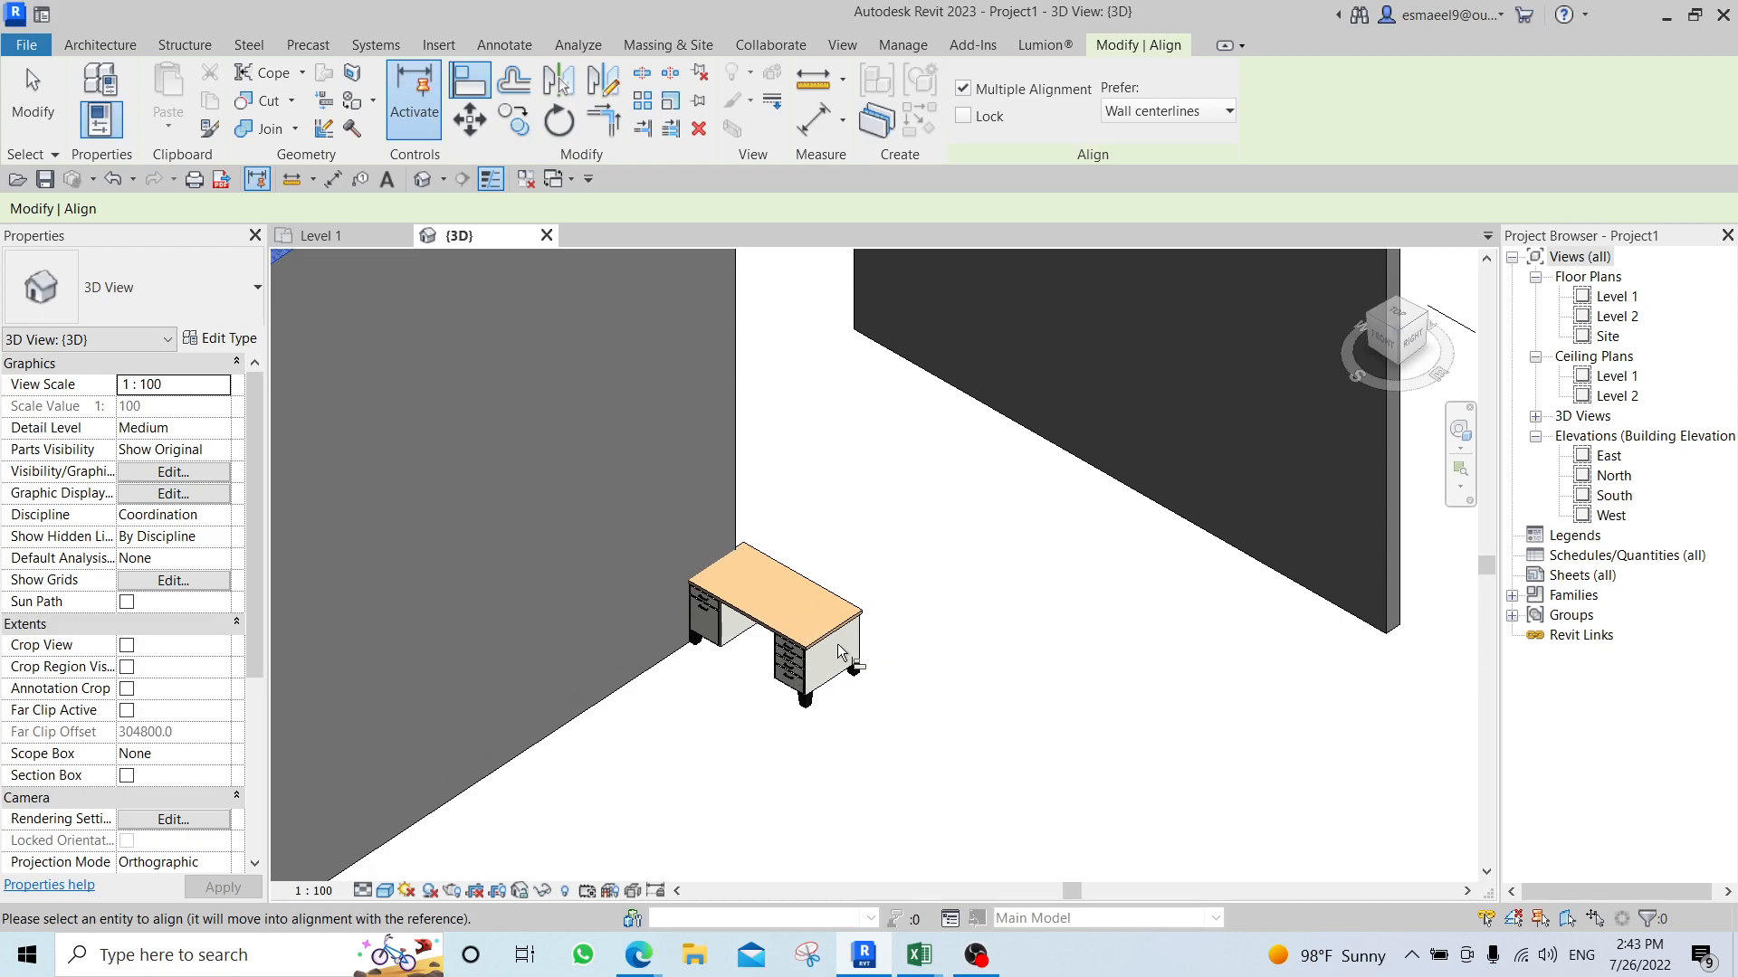
{"action": "scroll", "coordinate": [817, 629], "scroll_direction": "up", "scroll_amount": 5}
{"action": "scroll", "coordinate": [817, 626], "scroll_direction": "down", "scroll_amount": 6}
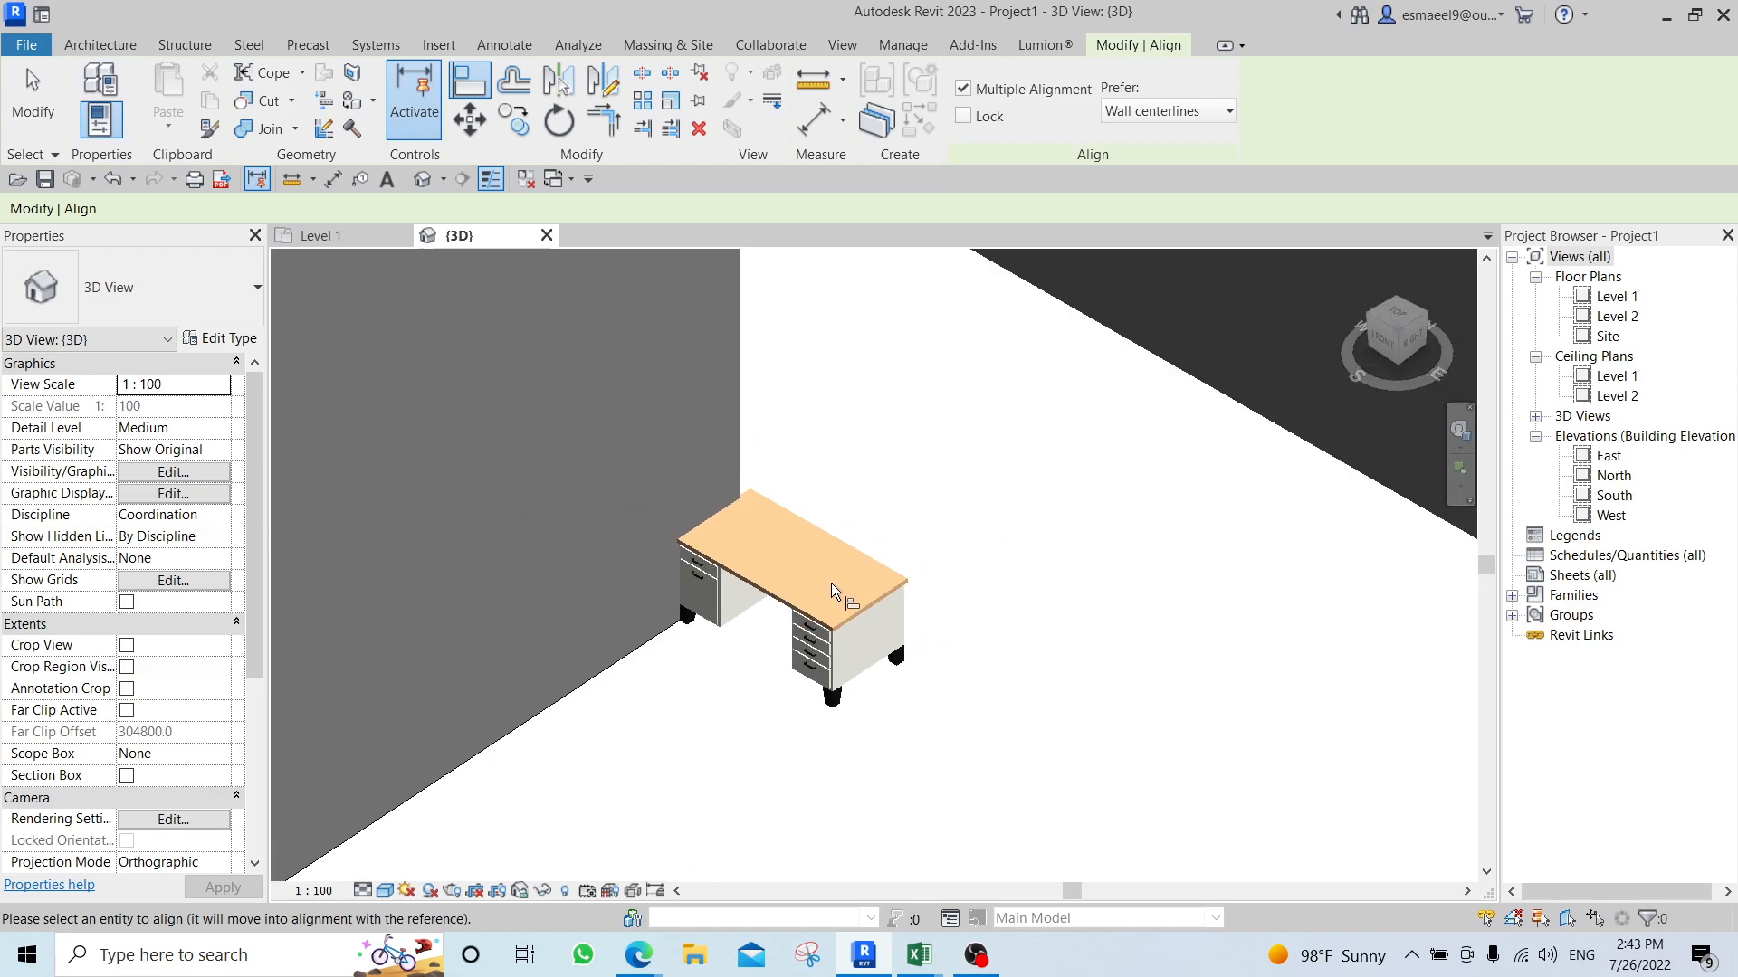
{"action": "scroll", "coordinate": [829, 592], "scroll_direction": "down", "scroll_amount": 3}
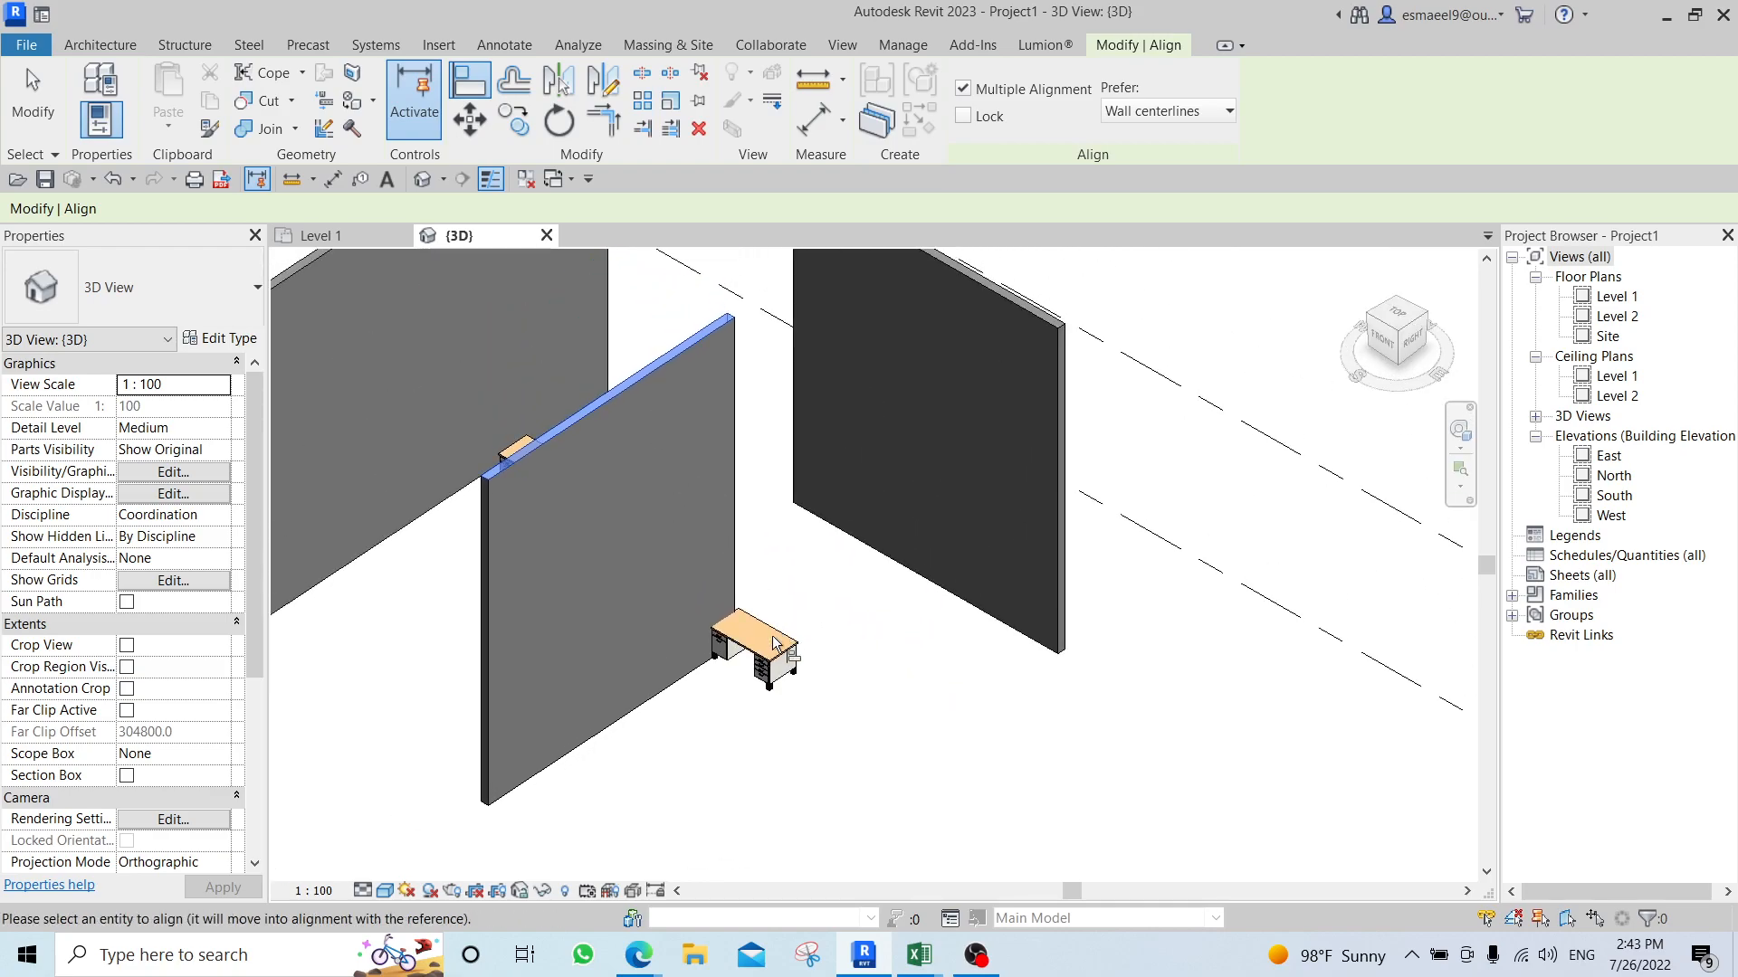
{"action": "scroll", "coordinate": [773, 642], "scroll_direction": "up", "scroll_amount": 2}
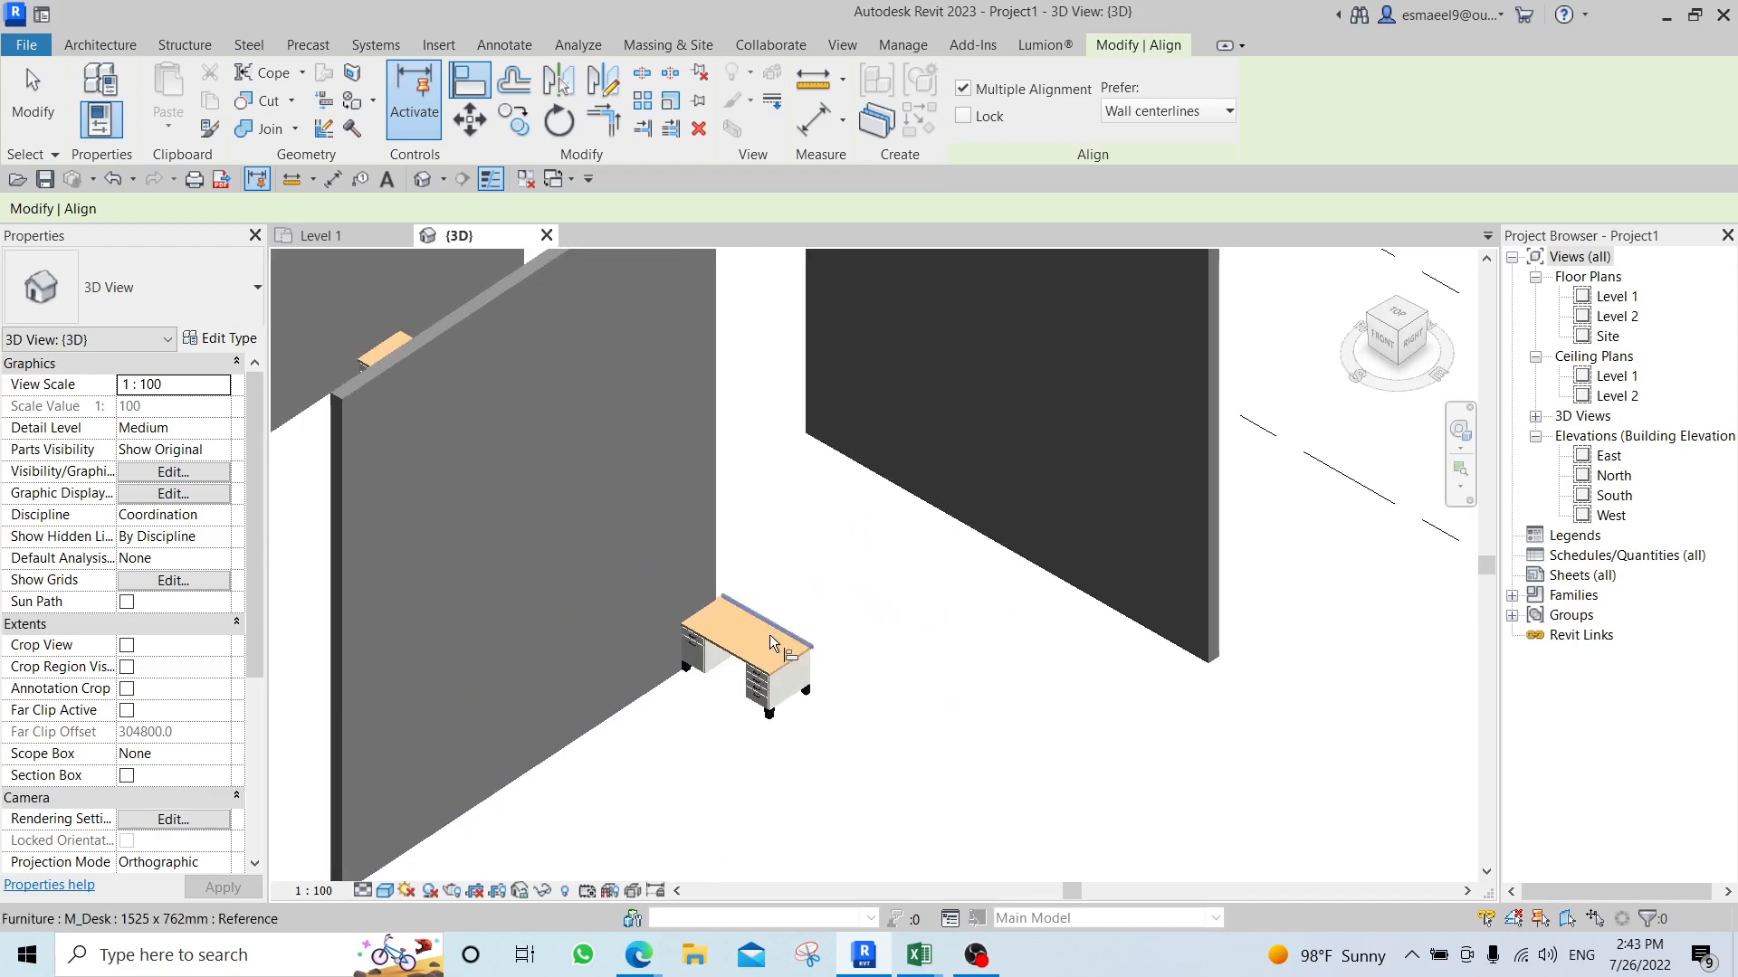
{"action": "left_click", "coordinate": [486, 301]}
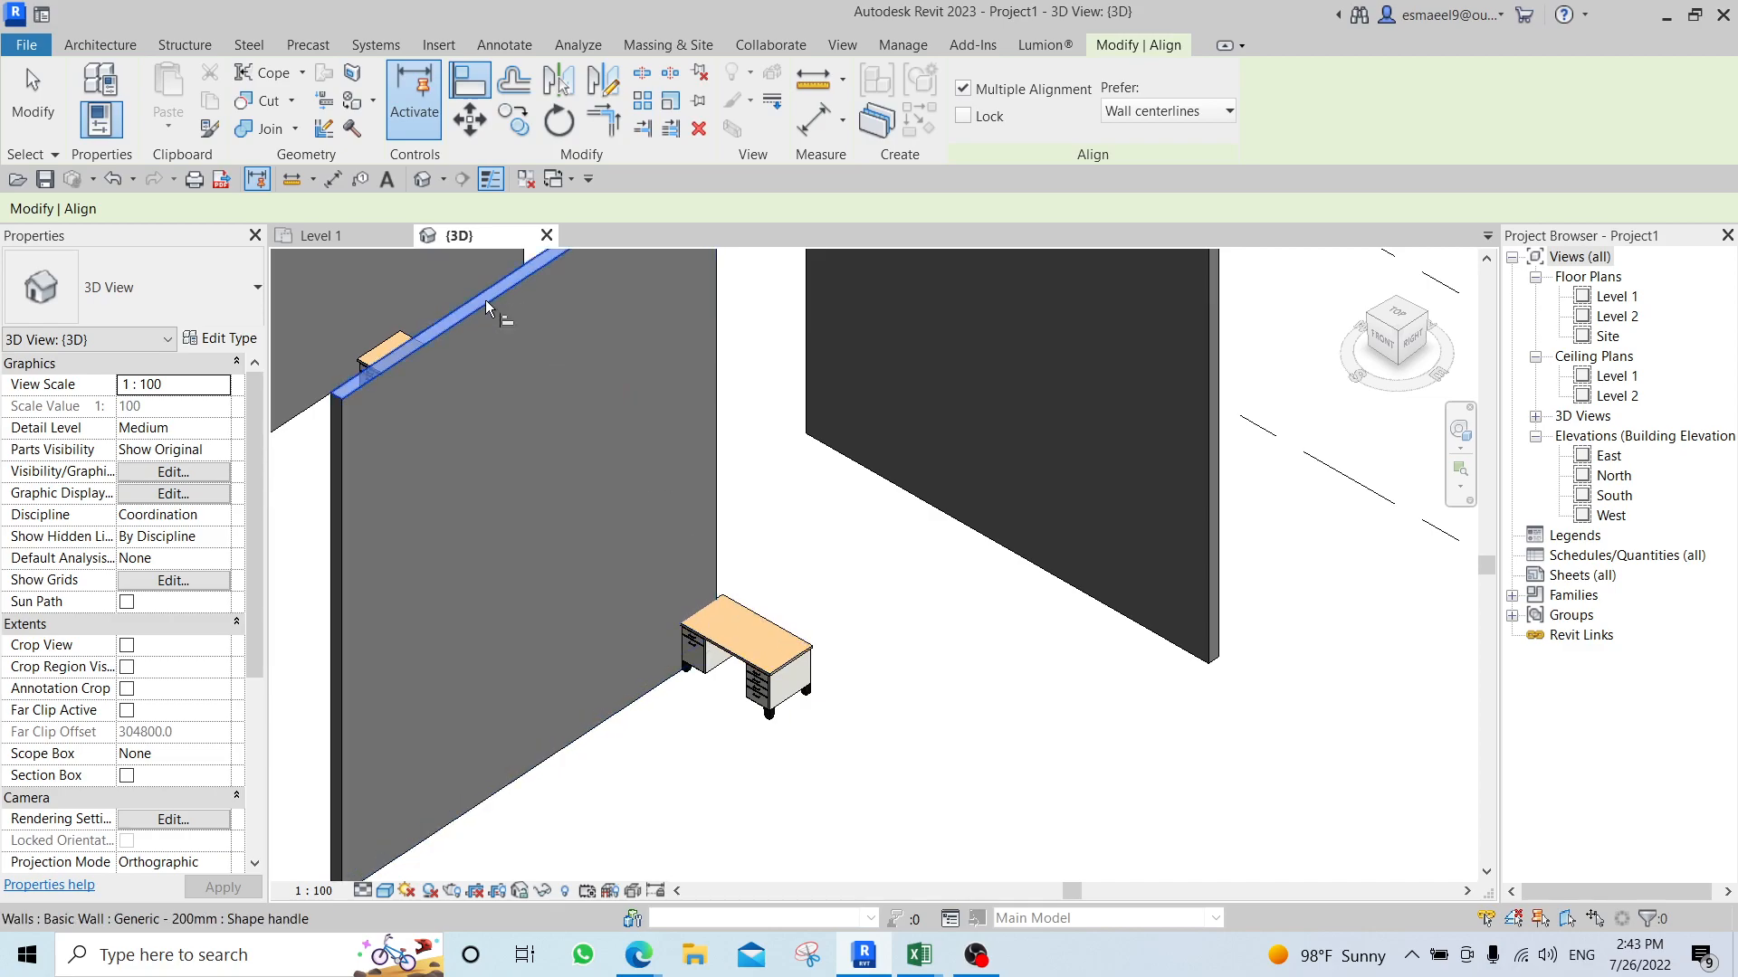
{"action": "left_click", "coordinate": [717, 648]}
{"action": "key", "text": "Escape"}
{"action": "key", "text": "Escape"}
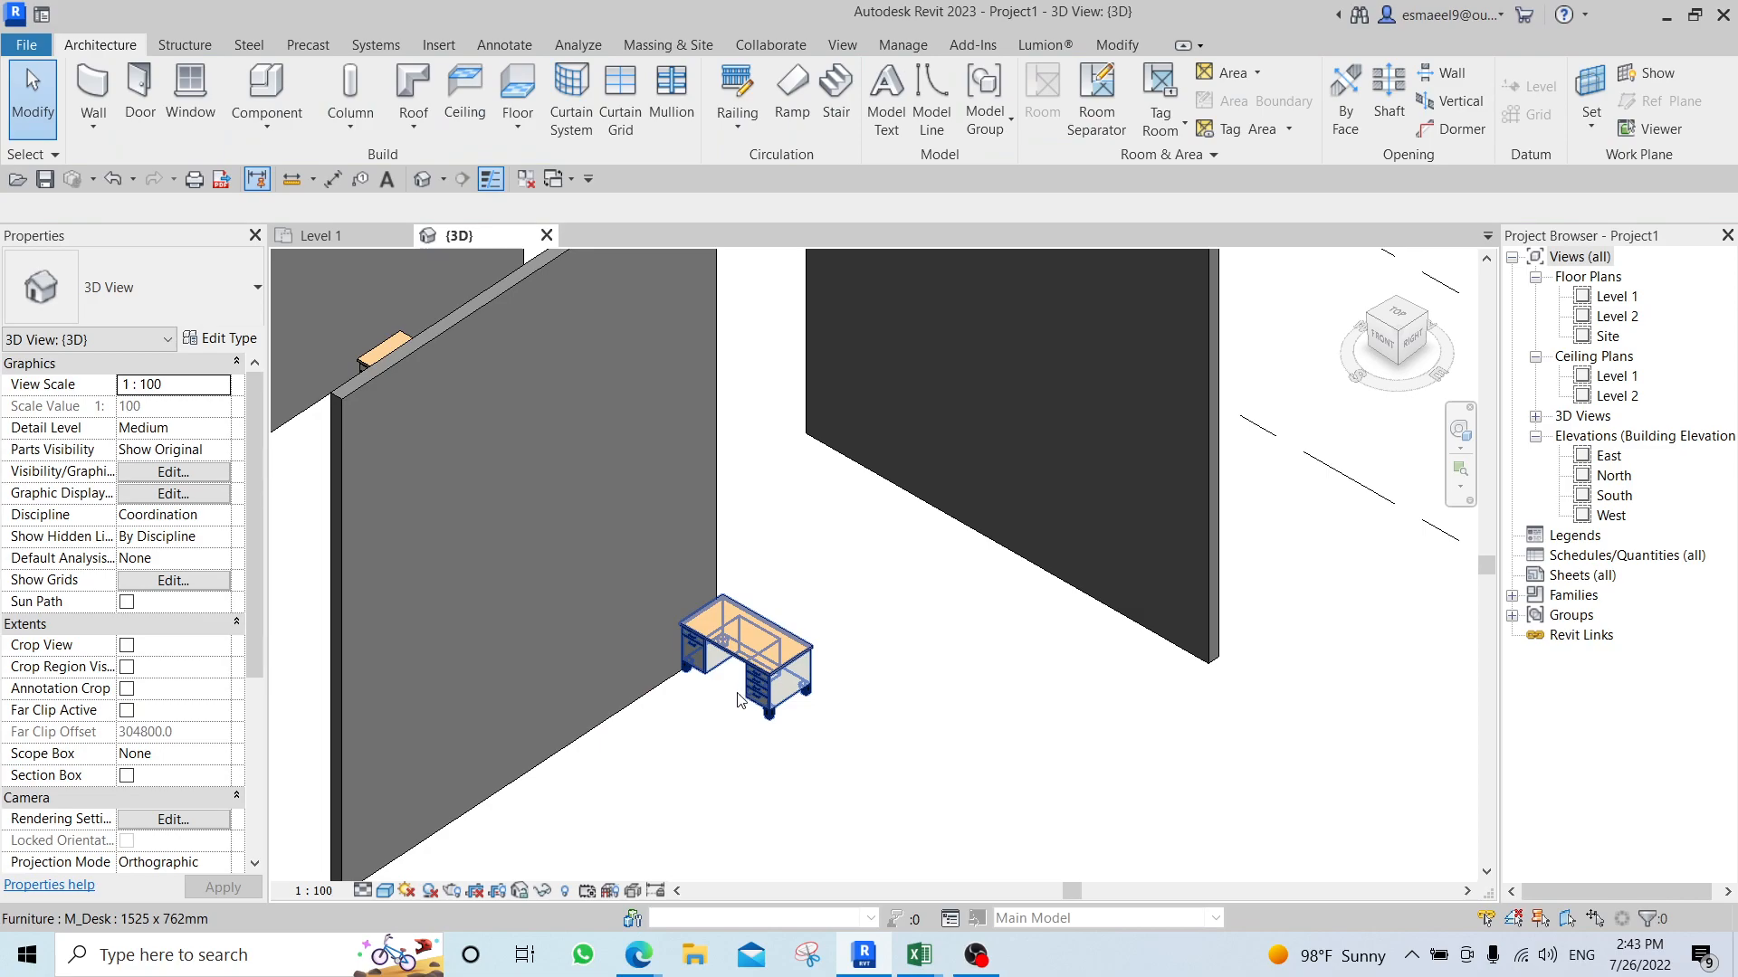
Set the Level constraint of the desk beside the middle wall to Level 2.
{"action": "scroll", "coordinate": [737, 700], "scroll_direction": "up", "scroll_amount": 2}
{"action": "left_click", "coordinate": [756, 667]}
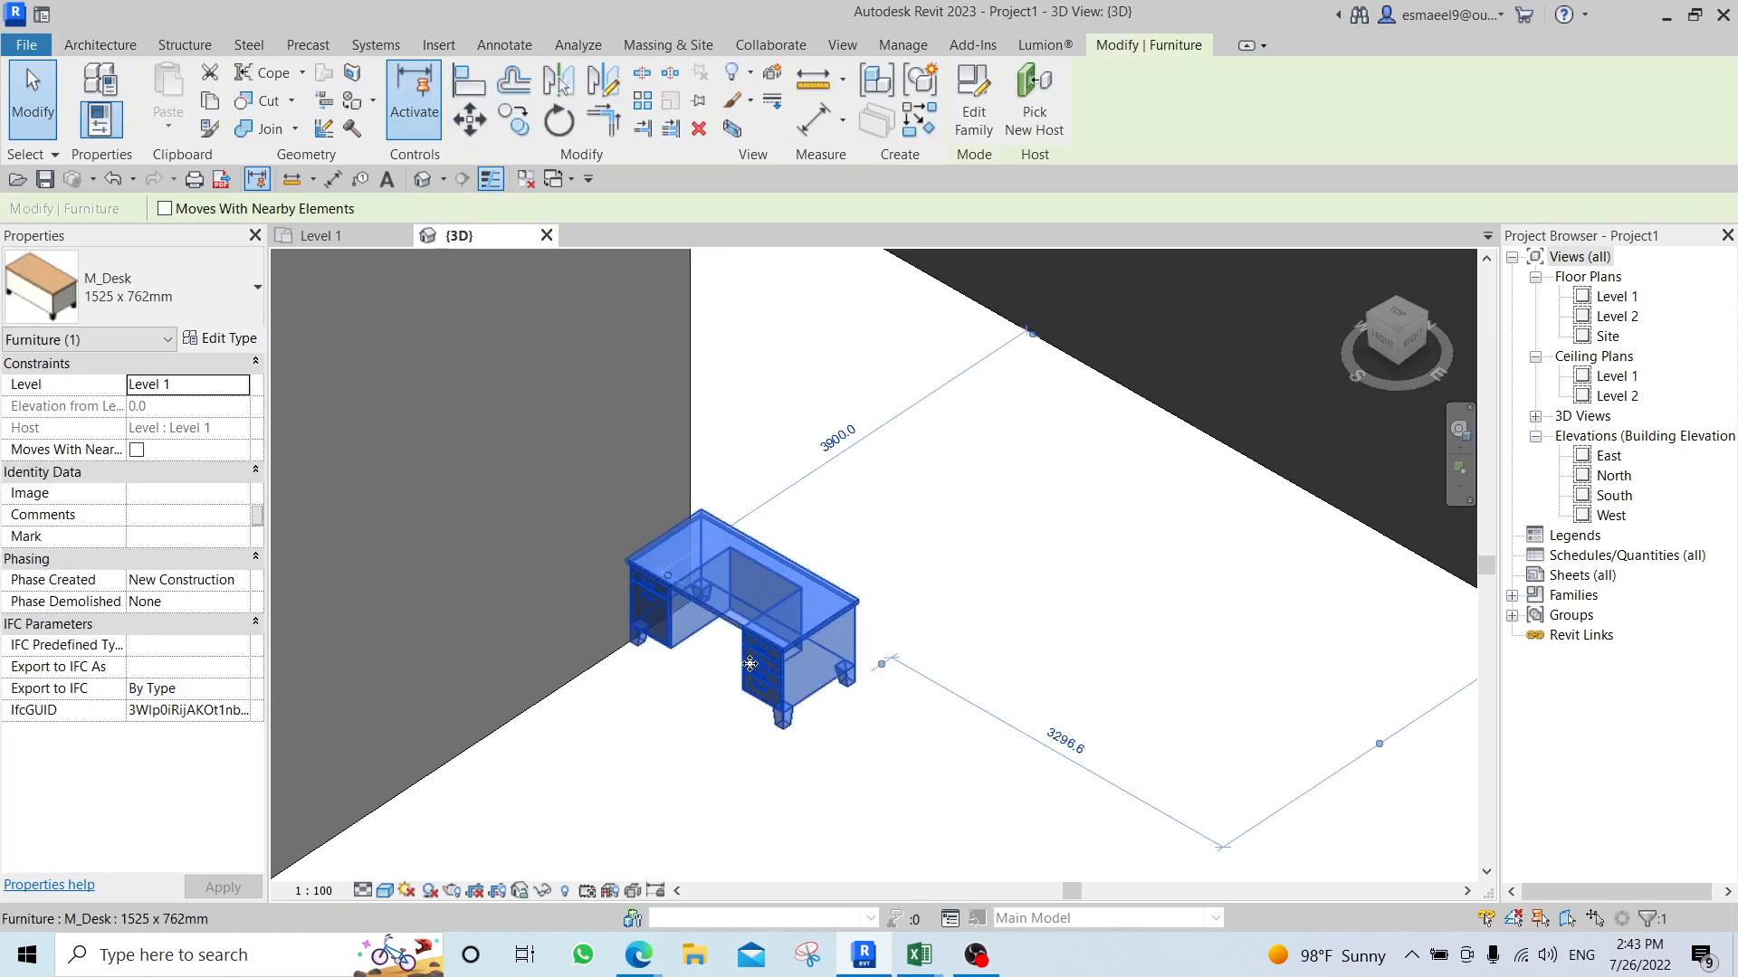
{"action": "scroll", "coordinate": [755, 667], "scroll_direction": "up", "scroll_amount": 1}
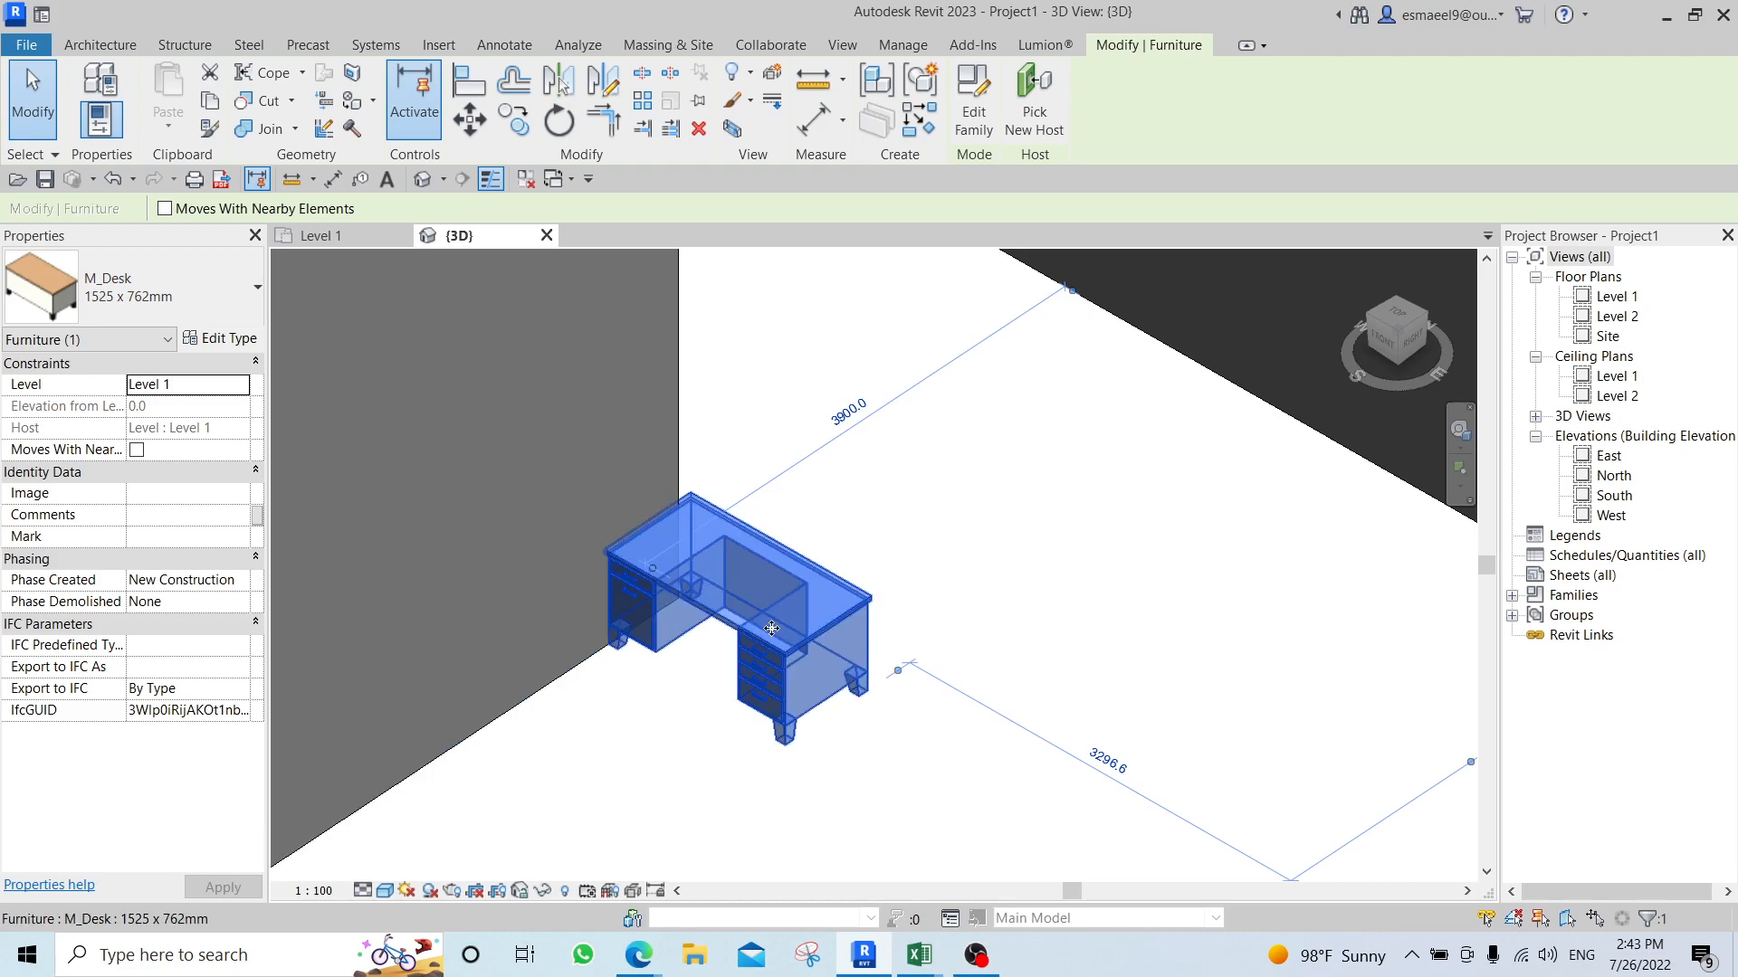
{"action": "scroll", "coordinate": [797, 653], "scroll_direction": "down", "scroll_amount": 4}
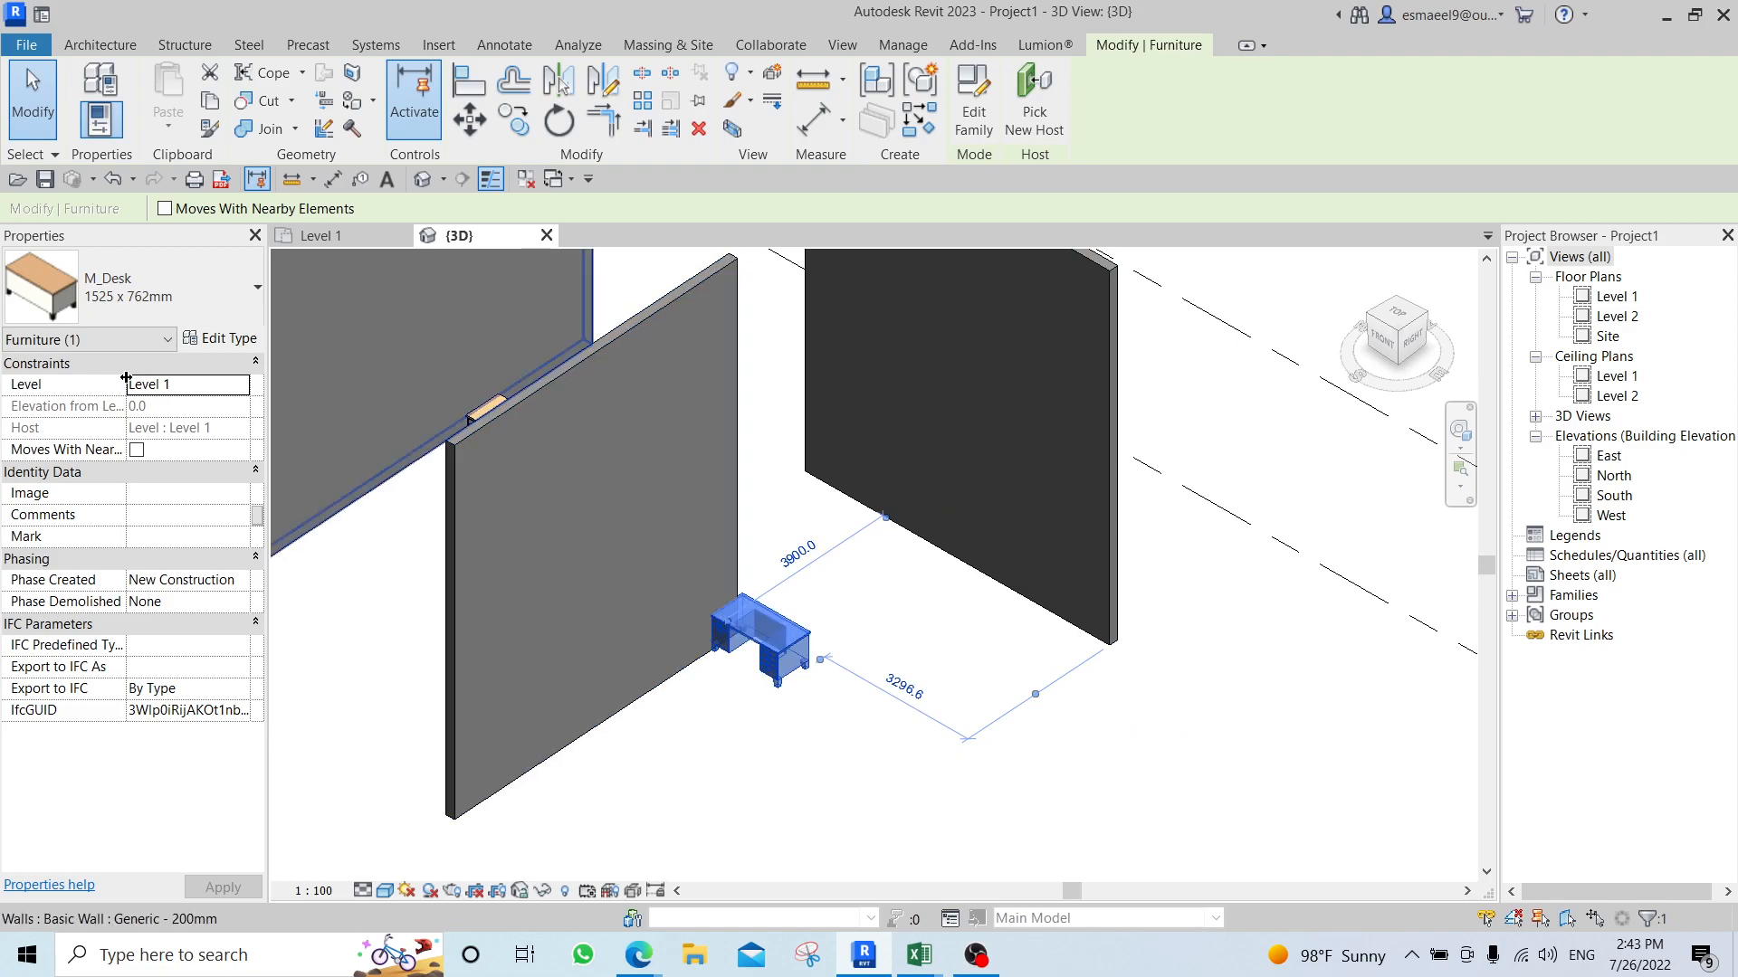
{"action": "left_click", "coordinate": [245, 387]}
{"action": "left_click", "coordinate": [194, 427]}
{"action": "key", "text": "Escape"}
{"action": "scroll", "coordinate": [730, 420], "scroll_direction": "up", "scroll_amount": 3}
{"action": "left_click", "coordinate": [823, 427]}
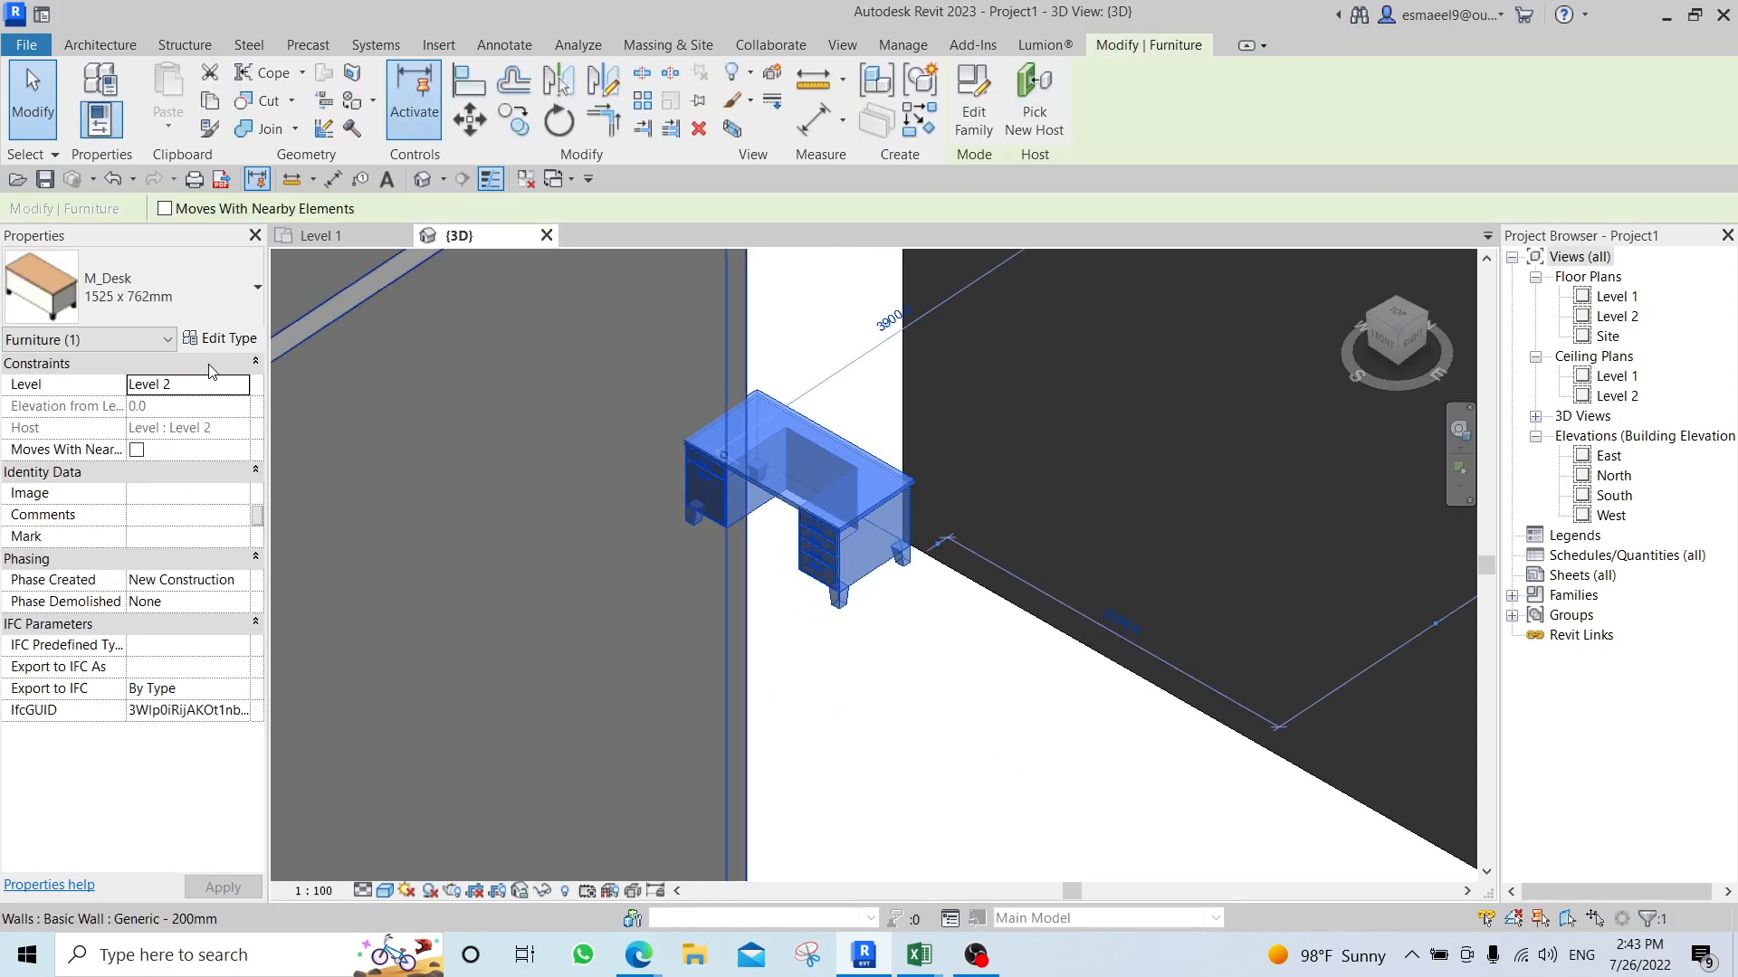
Review the desk's available level options and examine its raised position relative to the walls.
{"action": "left_click", "coordinate": [242, 389]}
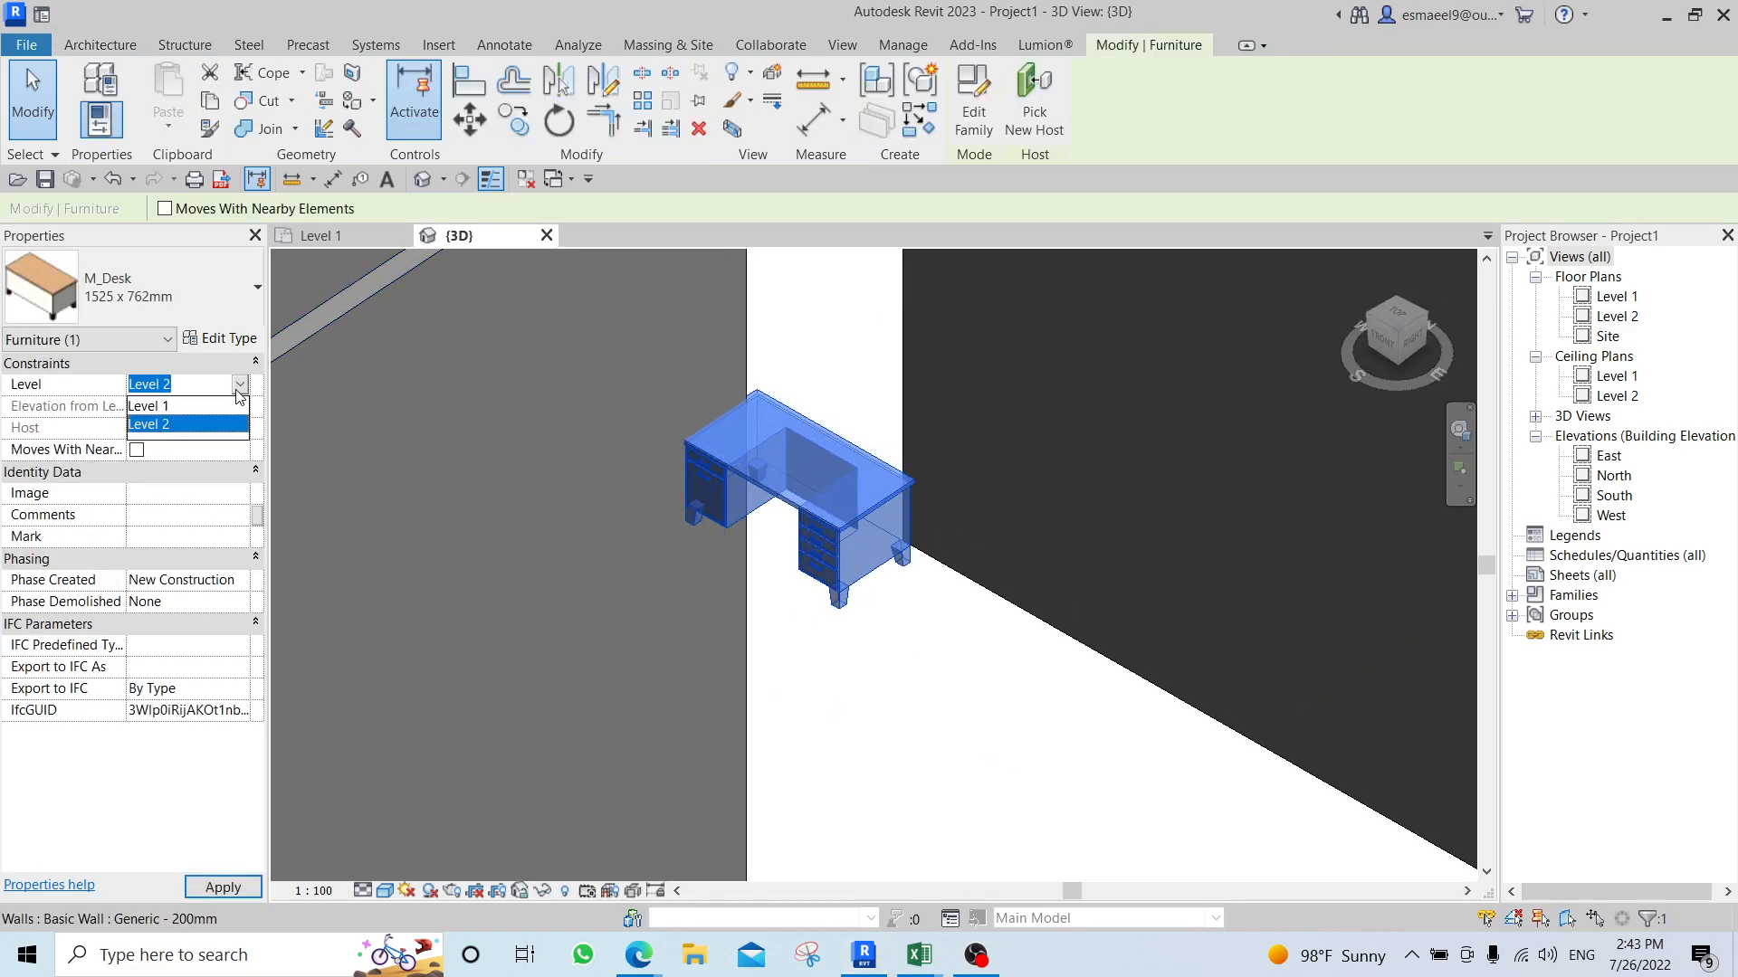
{"action": "scroll", "coordinate": [782, 648], "scroll_direction": "down", "scroll_amount": 3}
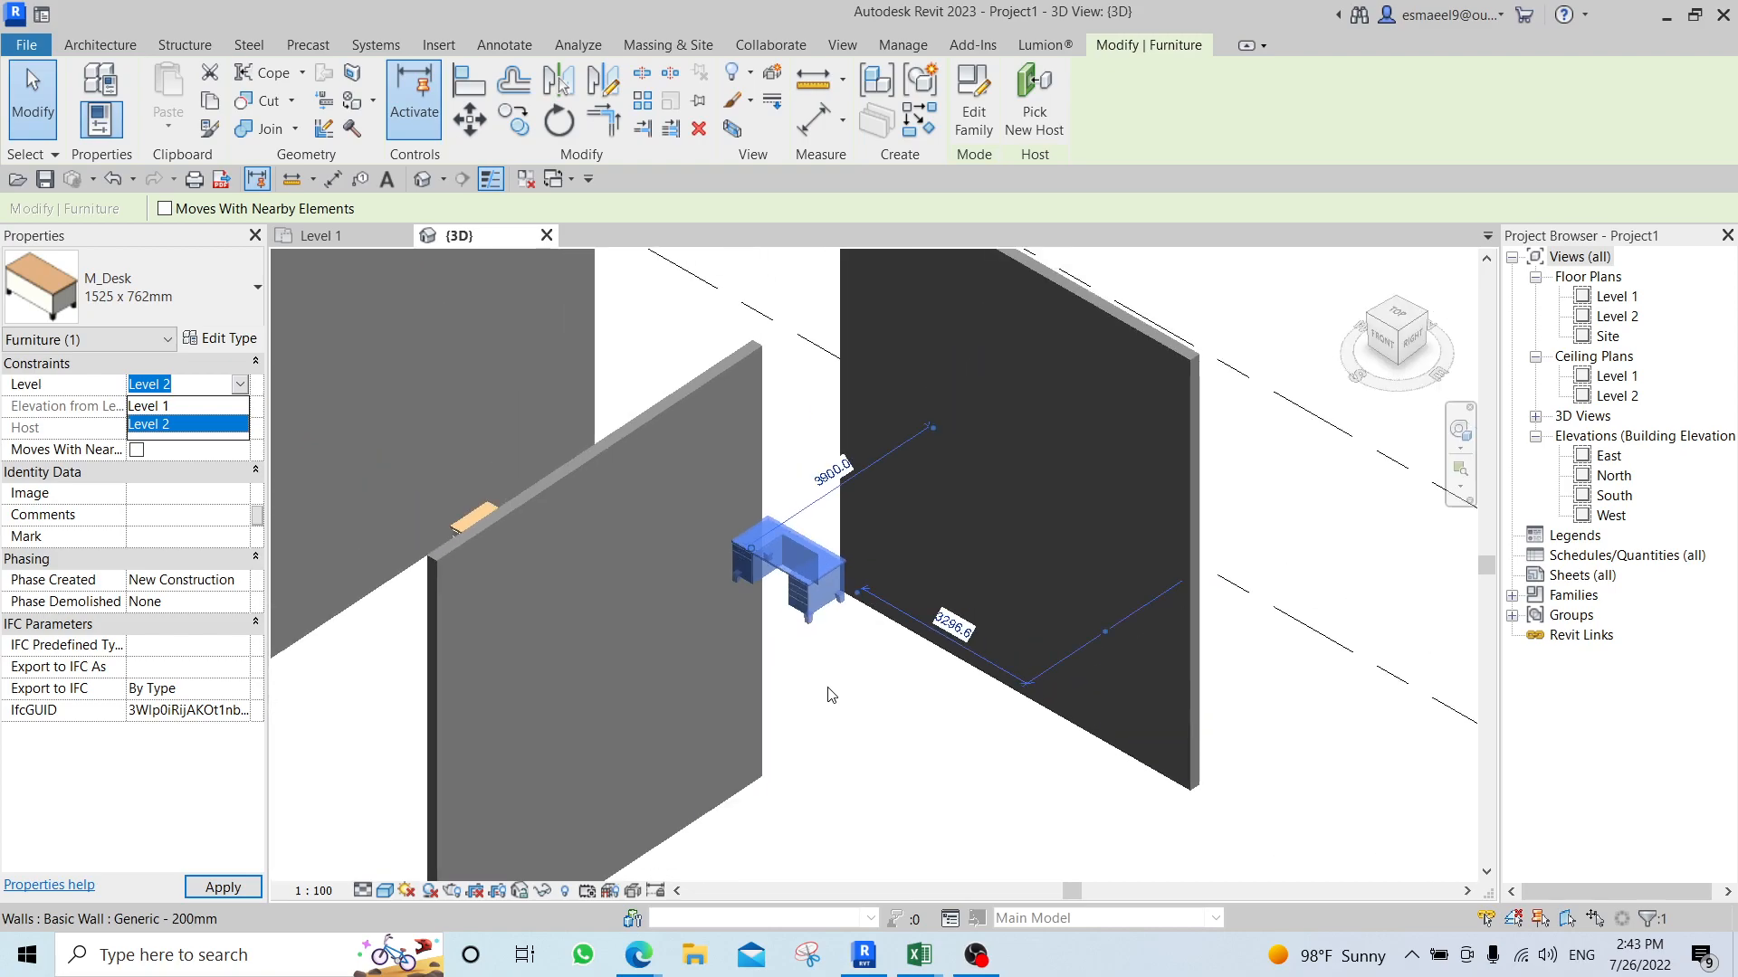
{"action": "middle_click_drag", "start_coordinate": [833, 673], "coordinate": [798, 583]}
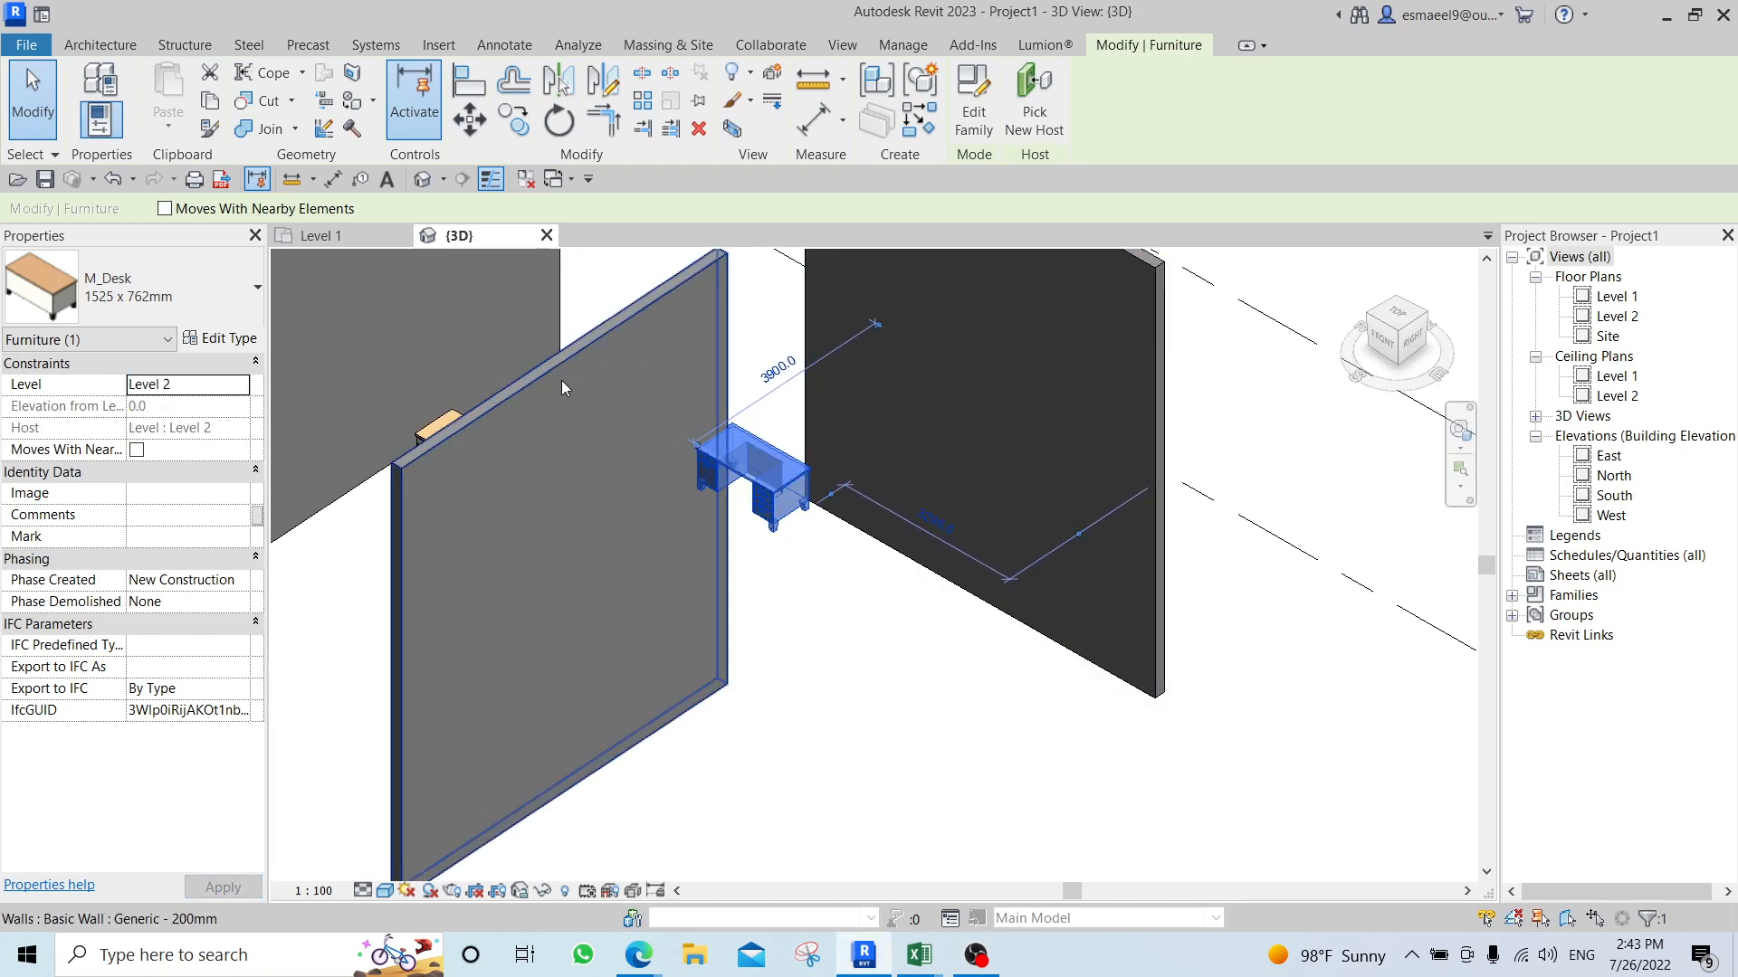
{"action": "scroll", "coordinate": [899, 563], "scroll_direction": "down", "scroll_amount": 3}
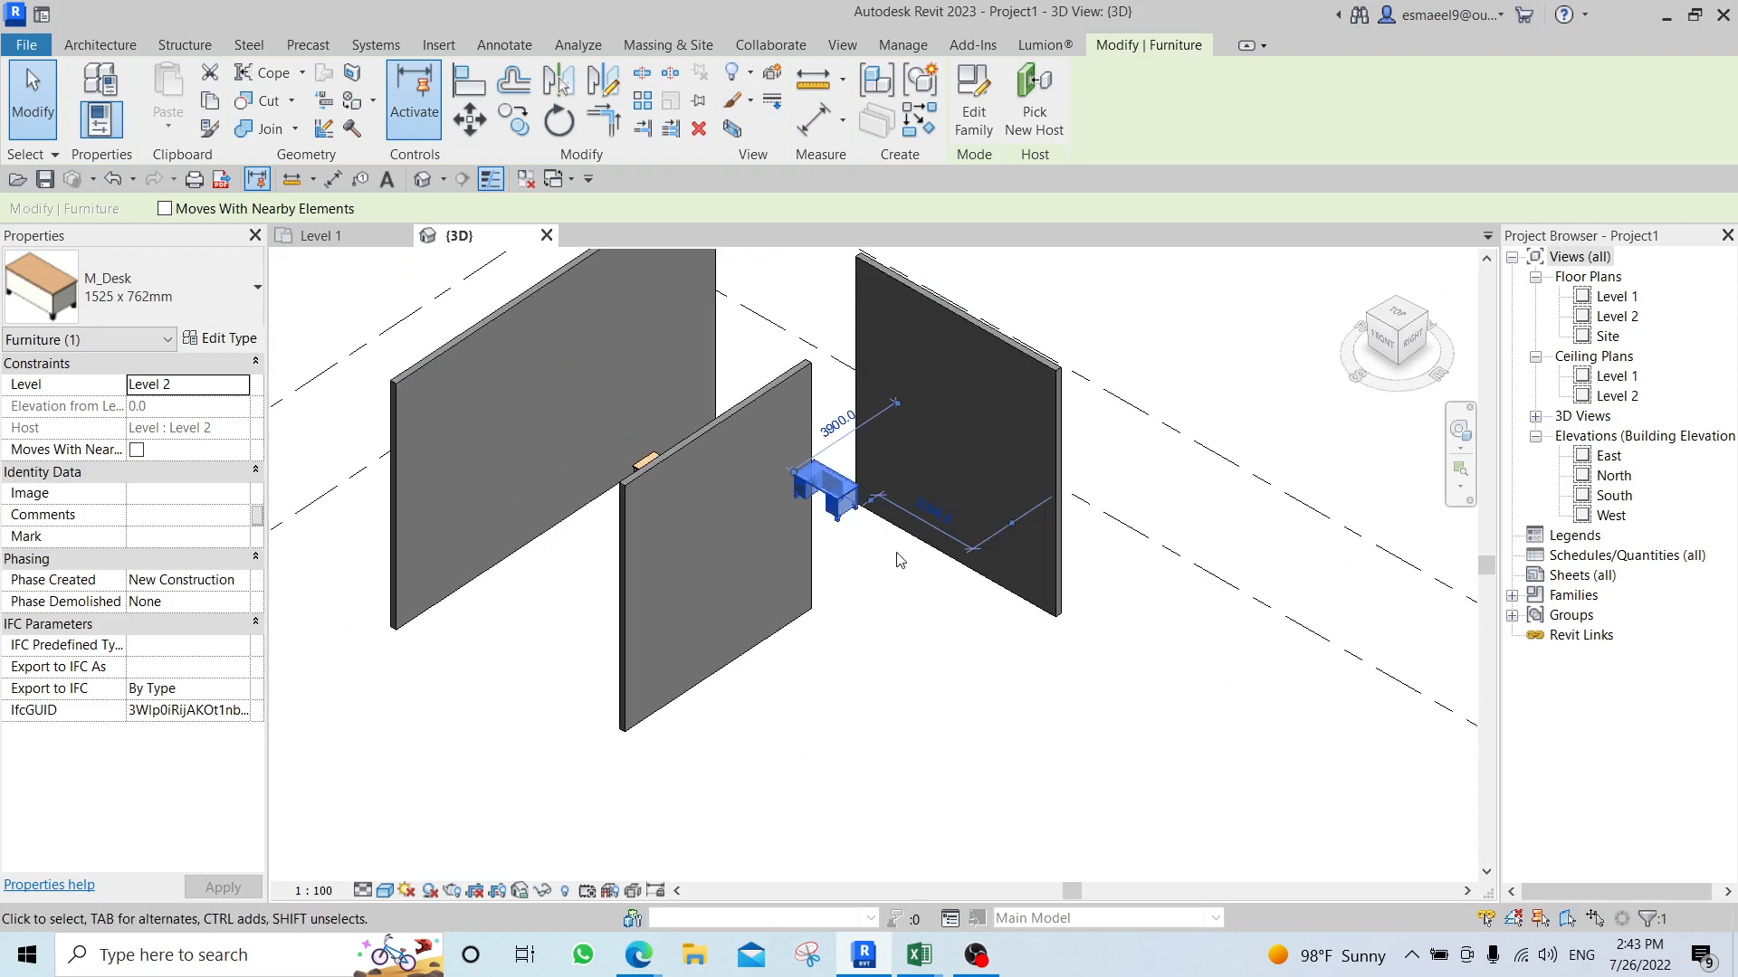
Set the Level constraint of the desk beside the middle wall to Level 1 and deselect it.
{"action": "left_click", "coordinate": [244, 384]}
{"action": "left_click", "coordinate": [204, 404]}
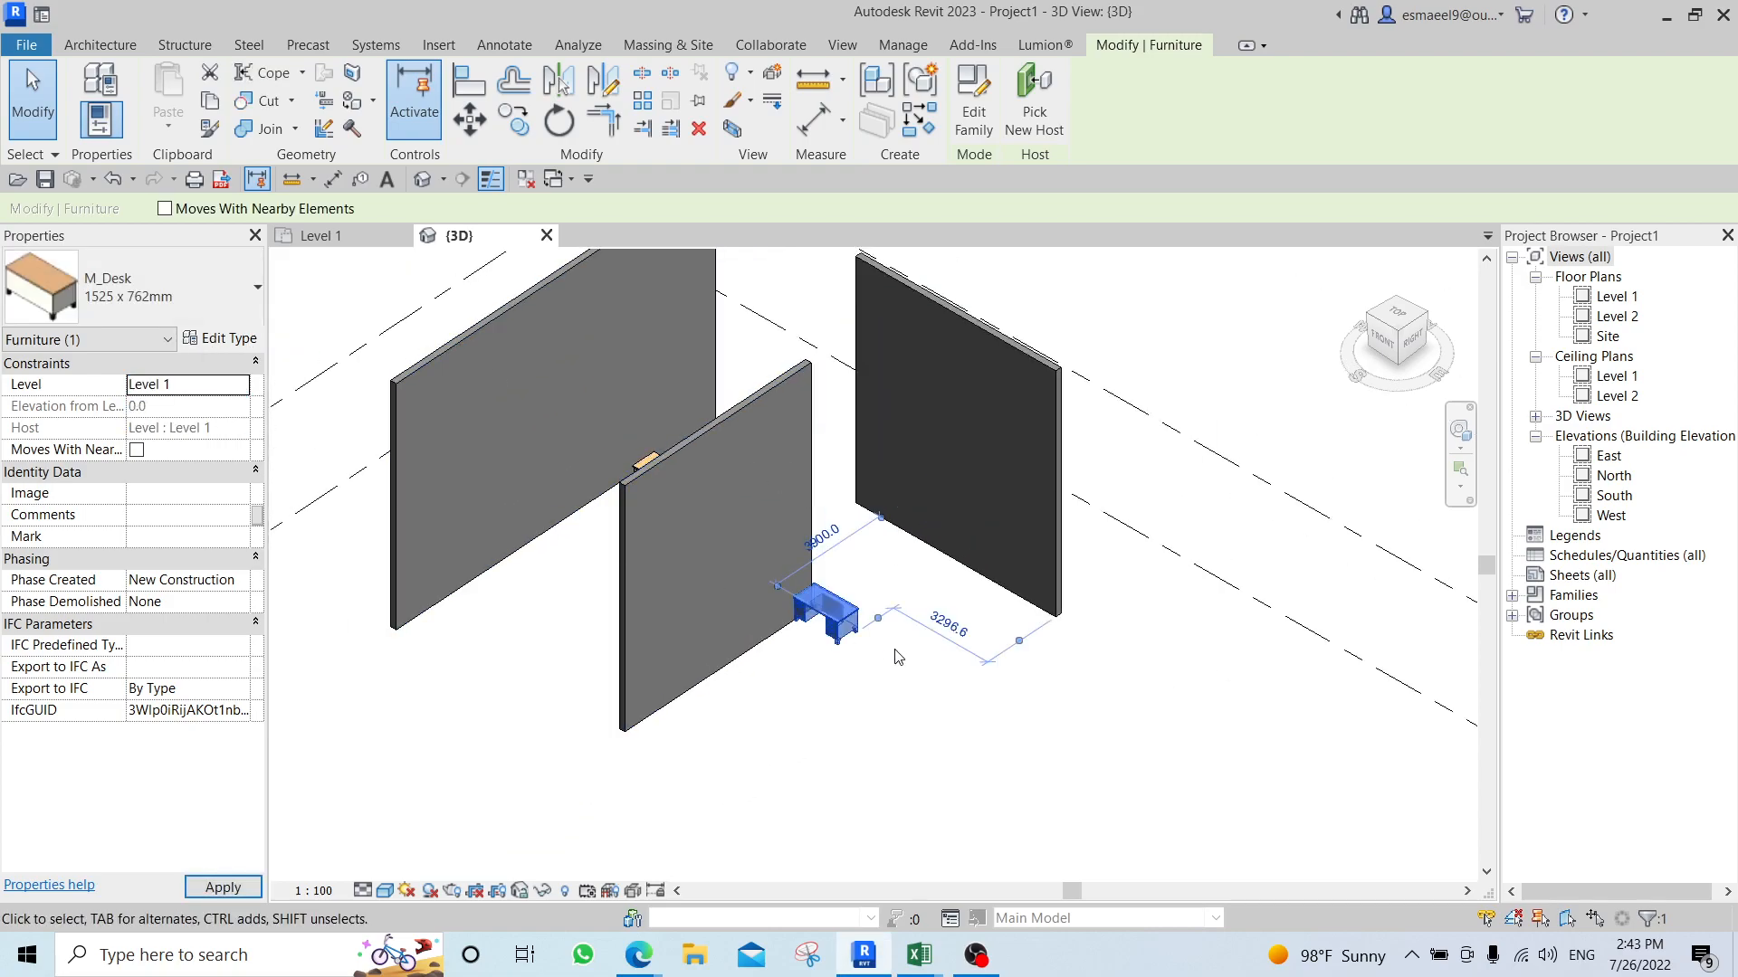
{"action": "left_click", "coordinate": [883, 699]}
Raise the base of the far wall to a base offset of about 6023 mm, then deselect the wall.
{"action": "scroll", "coordinate": [690, 536], "scroll_direction": "up", "scroll_amount": 1}
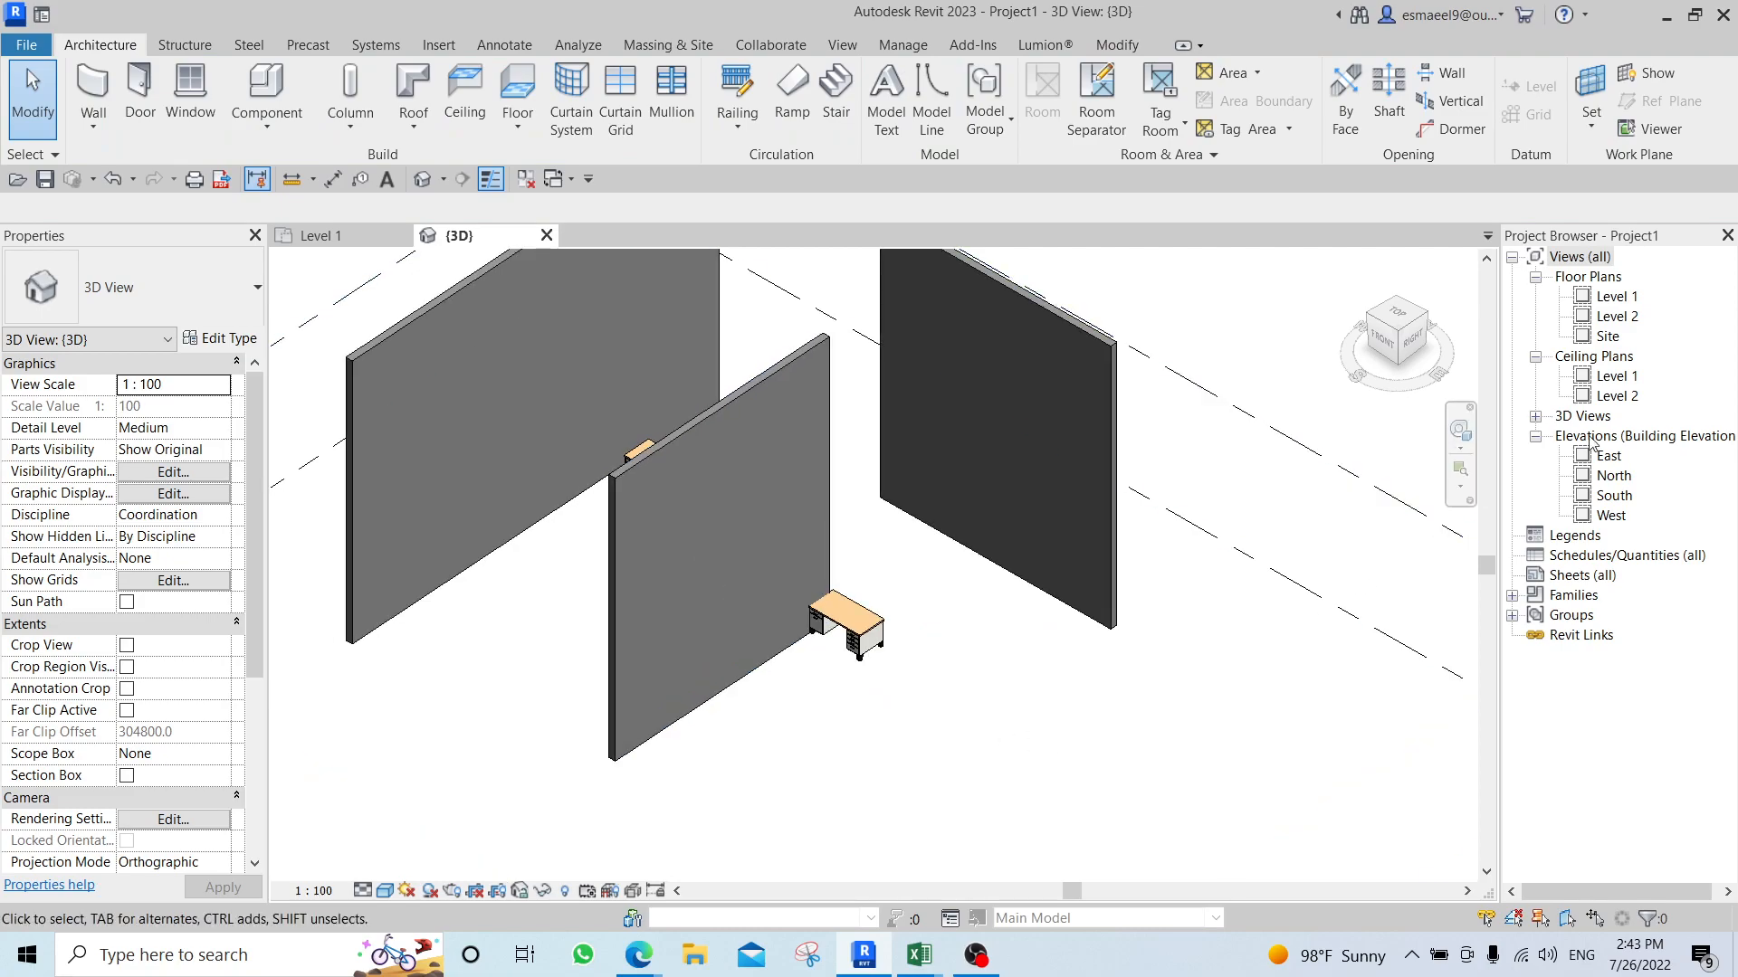
{"action": "middle_click_drag", "start_coordinate": [991, 459], "coordinate": [962, 559]}
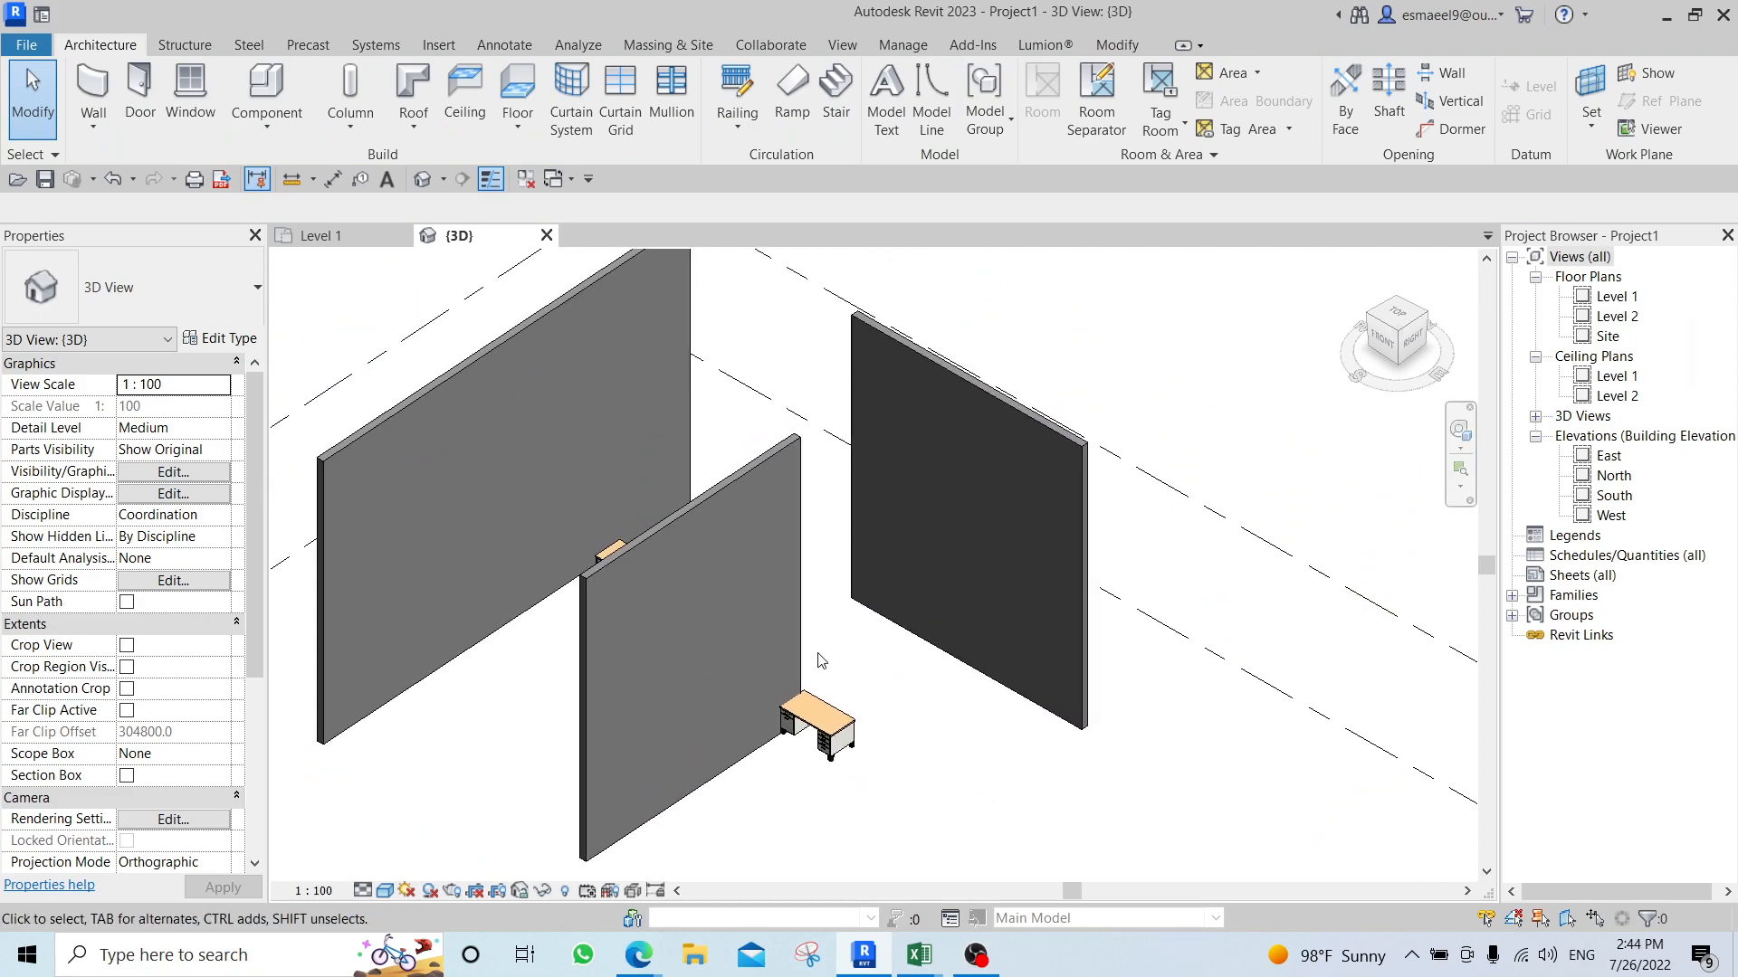
{"action": "left_click", "coordinate": [954, 569]}
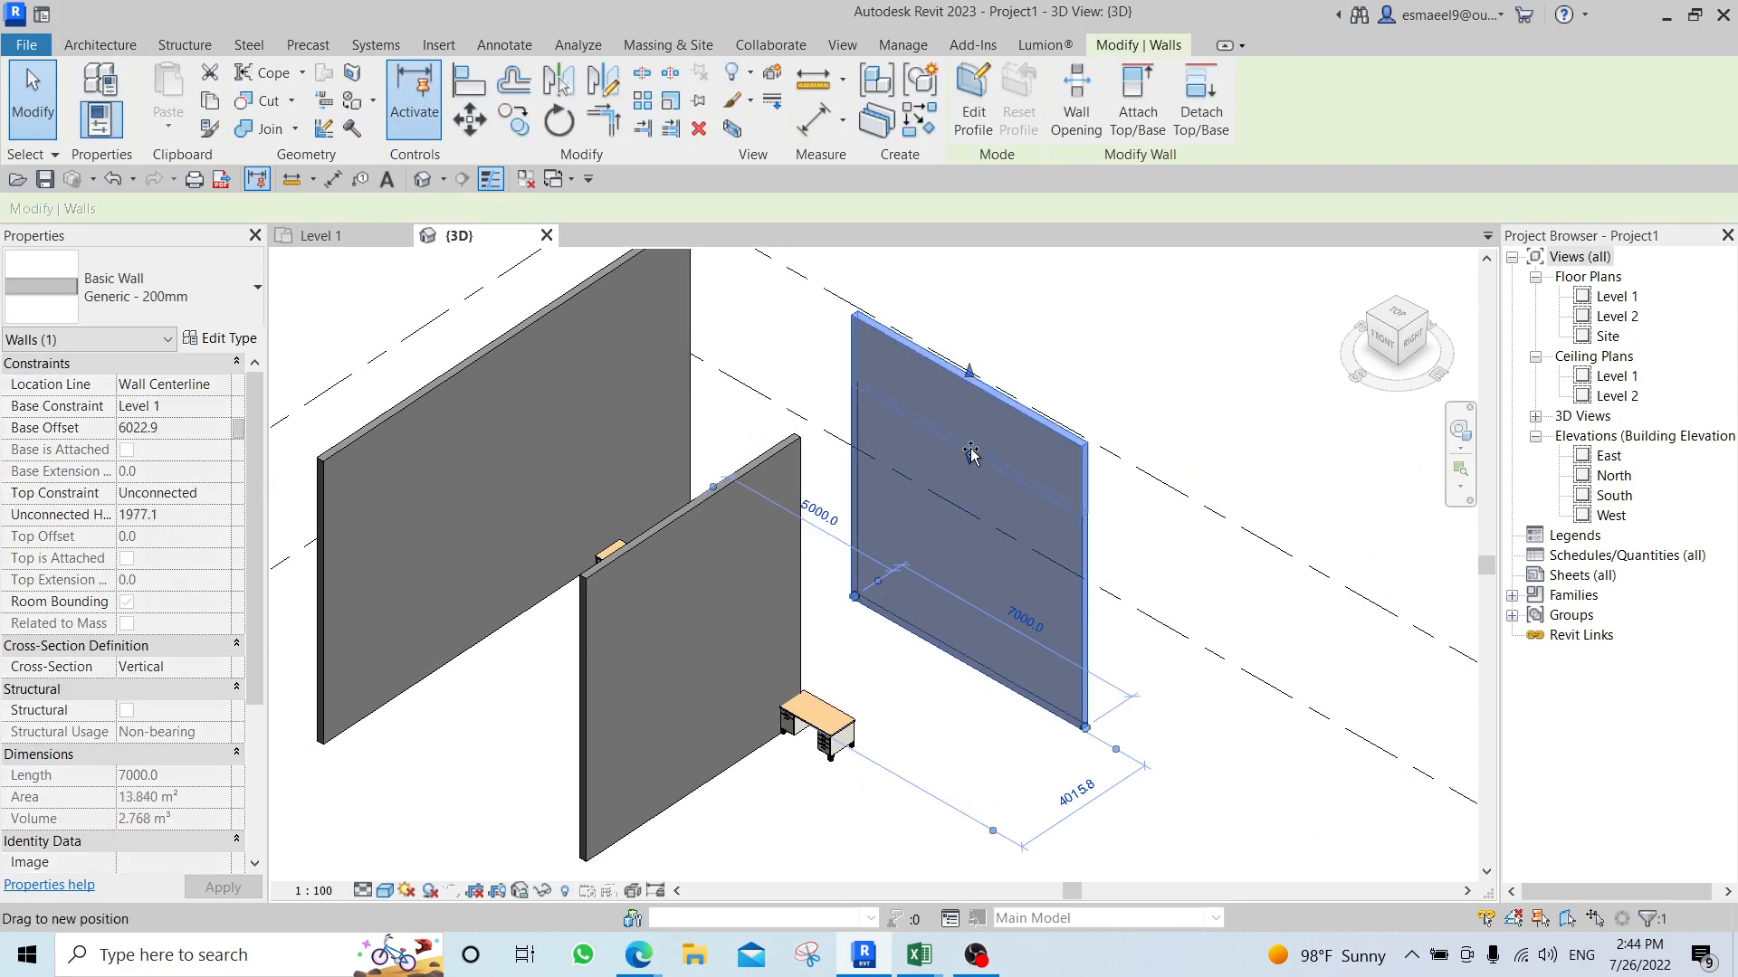
{"action": "left_click", "coordinate": [942, 686]}
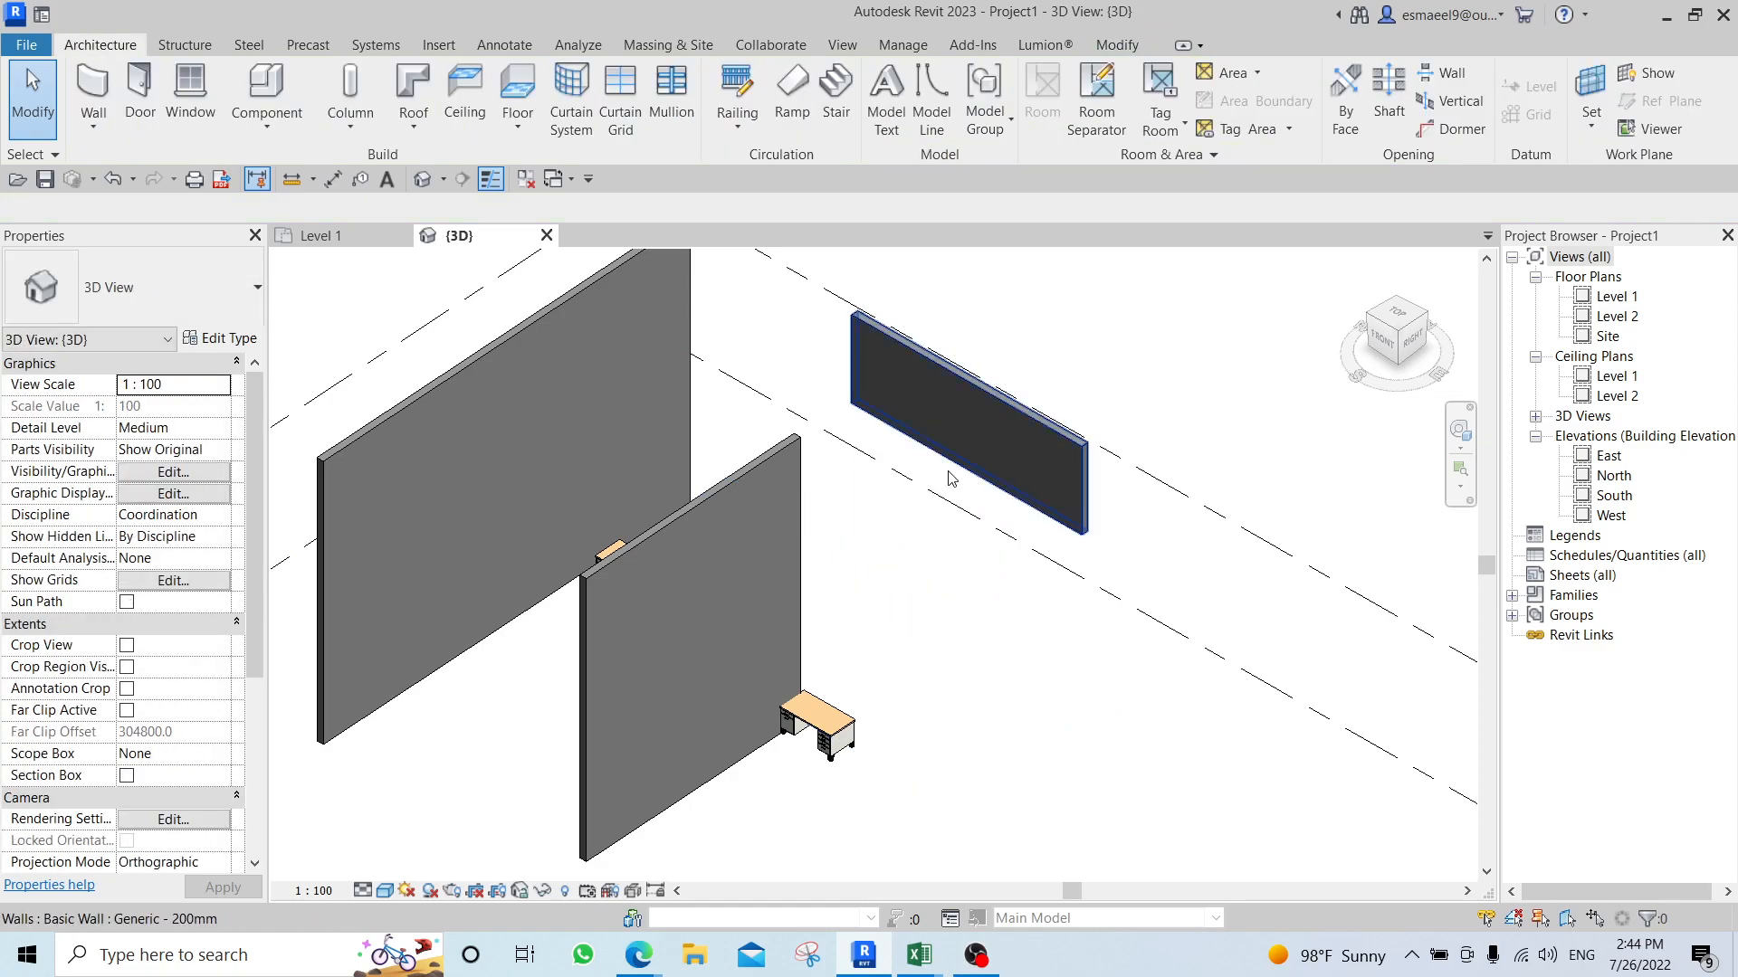
Start Align and set the 3D view's visual style to Hidden Line to expose the raised wall's underside edges.
{"action": "scroll", "coordinate": [674, 453], "scroll_direction": "up", "scroll_amount": 1}
{"action": "middle_click_drag", "start_coordinate": [882, 552], "coordinate": [851, 688]}
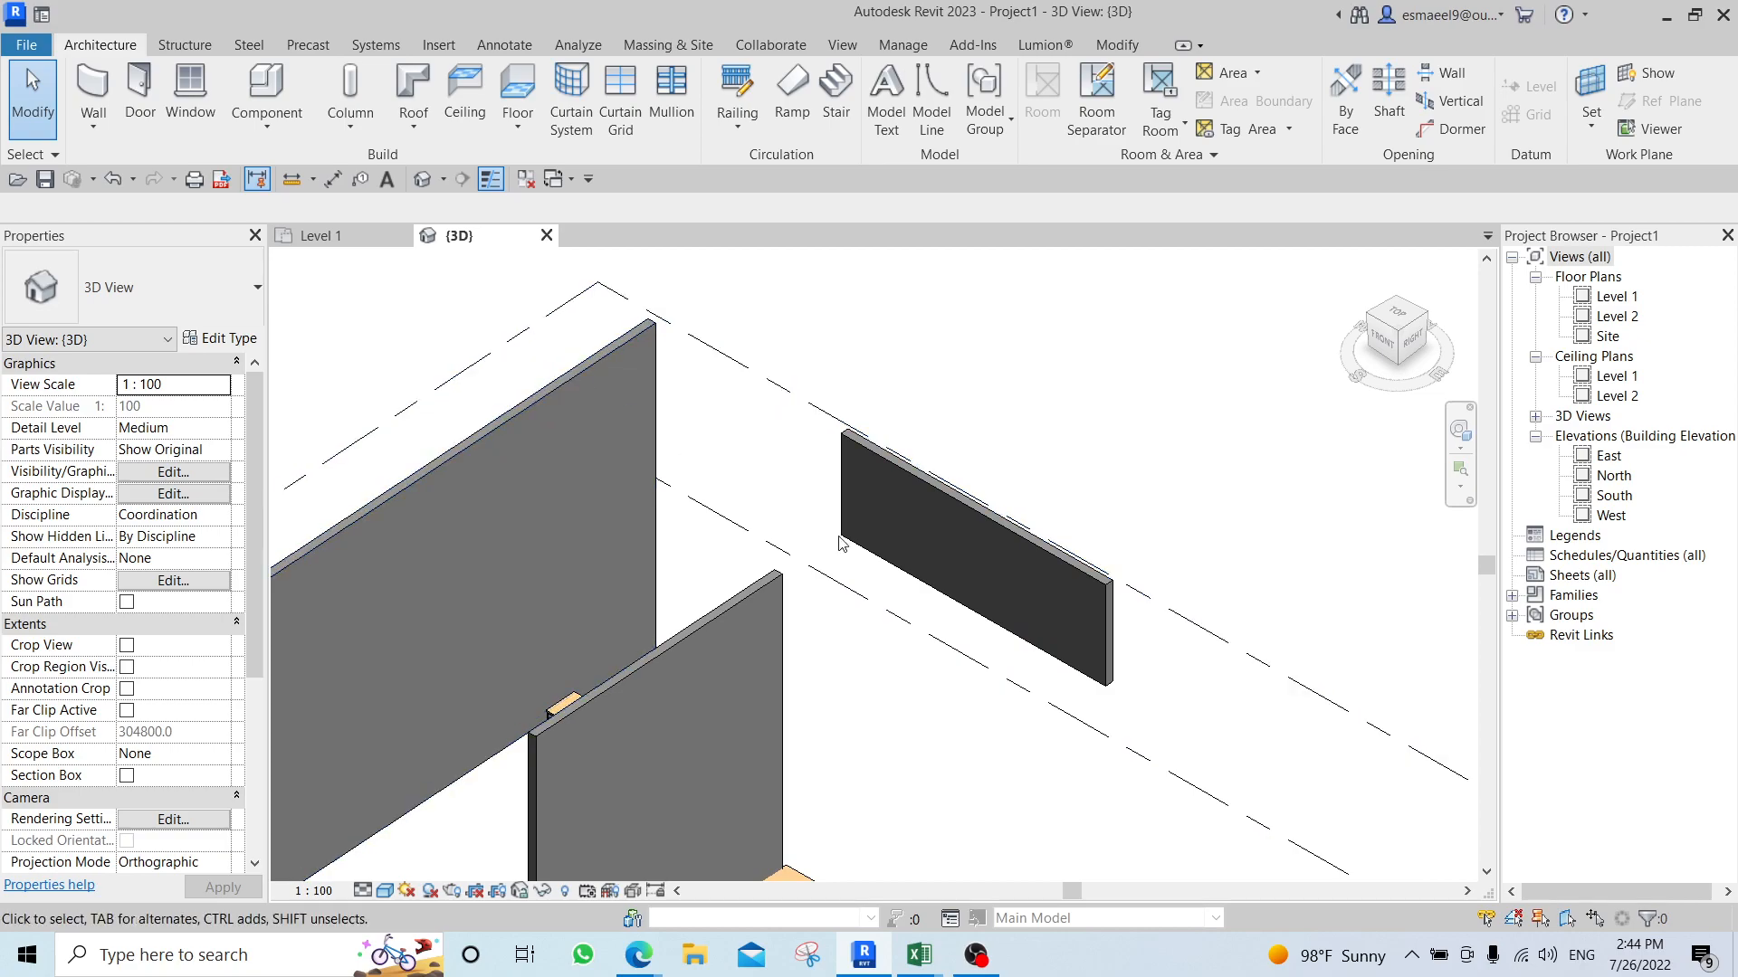
{"action": "scroll", "coordinate": [914, 585], "scroll_direction": "up", "scroll_amount": 3}
{"action": "middle_click_drag", "start_coordinate": [1051, 675], "coordinate": [955, 513], "text": "shift"}
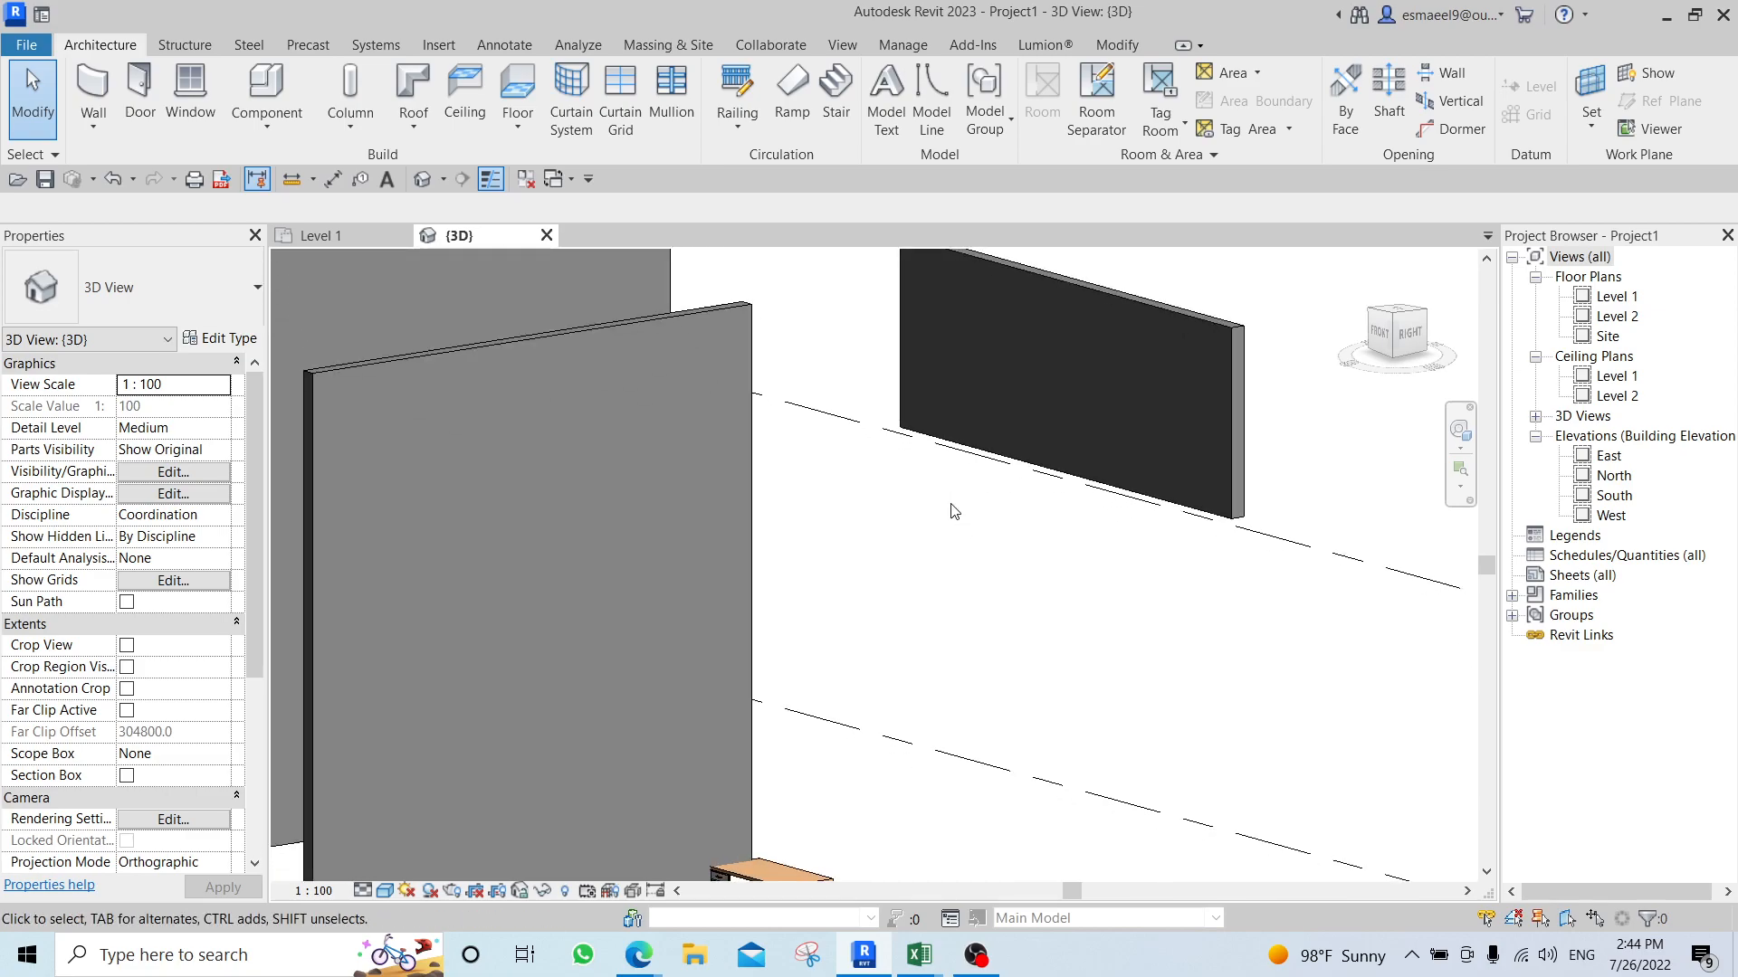
{"action": "key", "text": "a"}
{"action": "key", "text": "l"}
{"action": "middle_click_drag", "start_coordinate": [1083, 665], "coordinate": [1101, 429], "text": "shift"}
{"action": "scroll", "coordinate": [1219, 604], "scroll_direction": "up", "scroll_amount": 5}
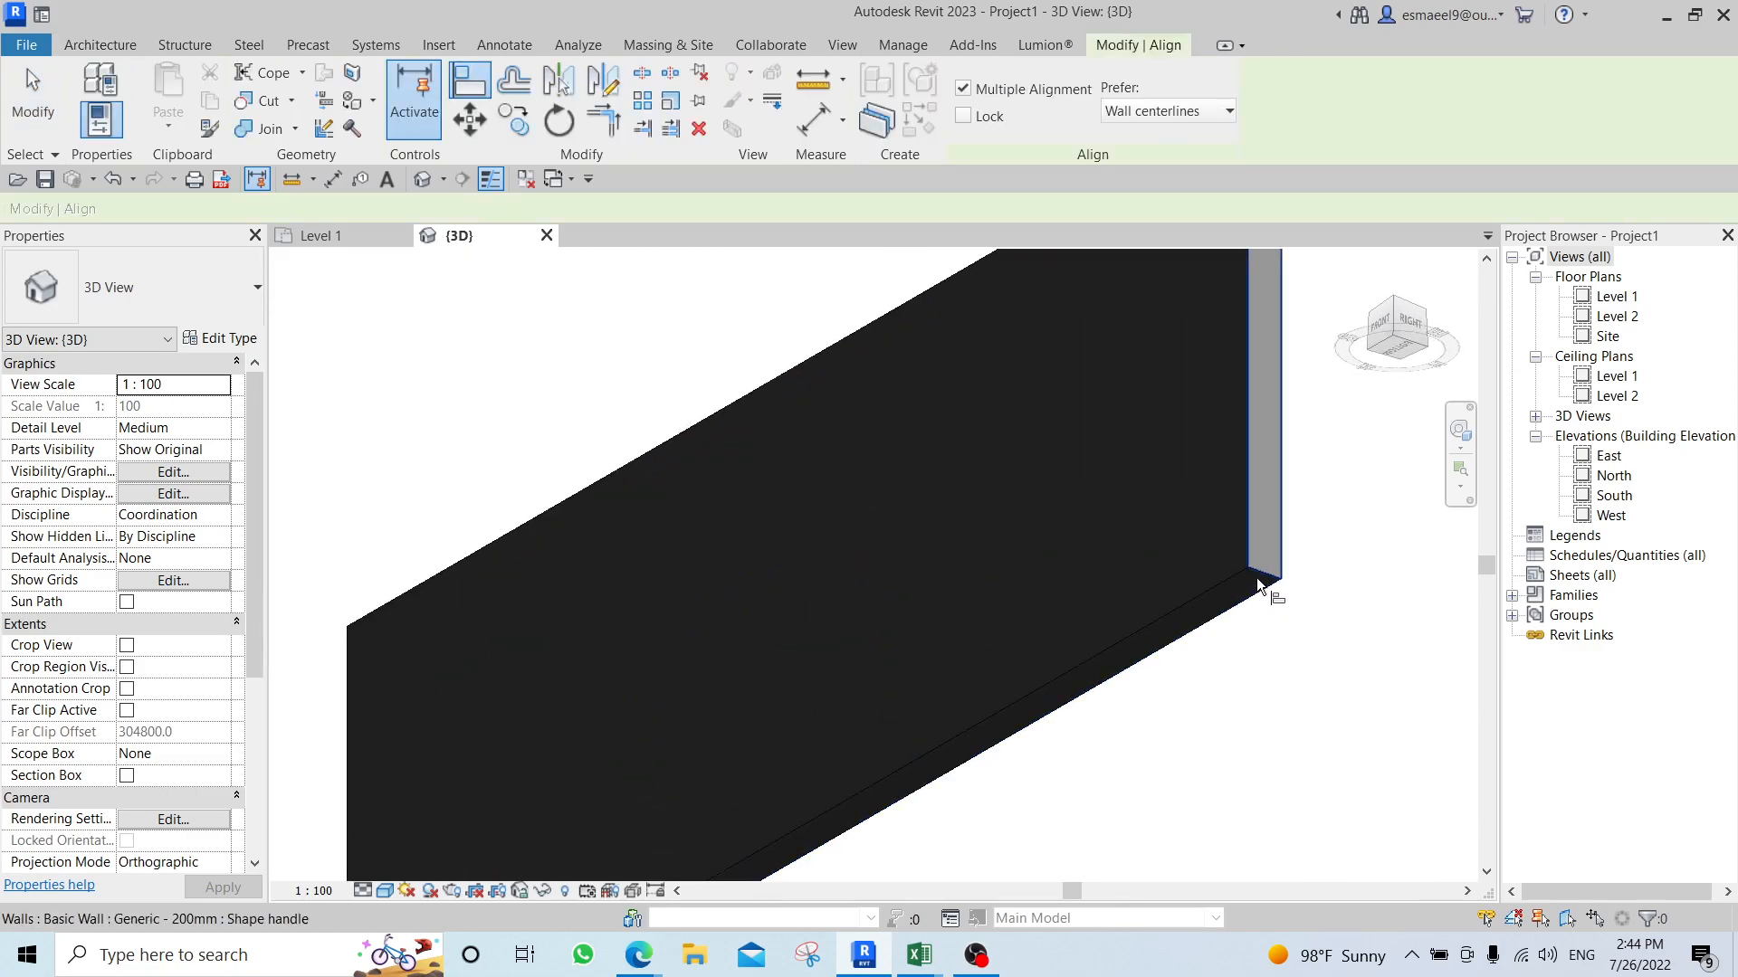
{"action": "scroll", "coordinate": [1256, 586], "scroll_direction": "down", "scroll_amount": 5}
{"action": "mouse_move", "coordinate": [1180, 695]}
{"action": "middle_mouse_down", "text": "shift"}
{"action": "mouse_move", "coordinate": [1100, 631]}
{"action": "mouse_move", "coordinate": [1094, 654]}
{"action": "middle_mouse_up", "text": "shift"}
{"action": "scroll", "coordinate": [990, 453], "scroll_direction": "up", "scroll_amount": 2}
{"action": "key", "text": "h"}
{"action": "key", "text": "l"}
Align the top face of the middle wall with the underside of the raised wall, then leave the Align command.
{"action": "middle_click_drag", "start_coordinate": [995, 470], "coordinate": [1030, 643]}
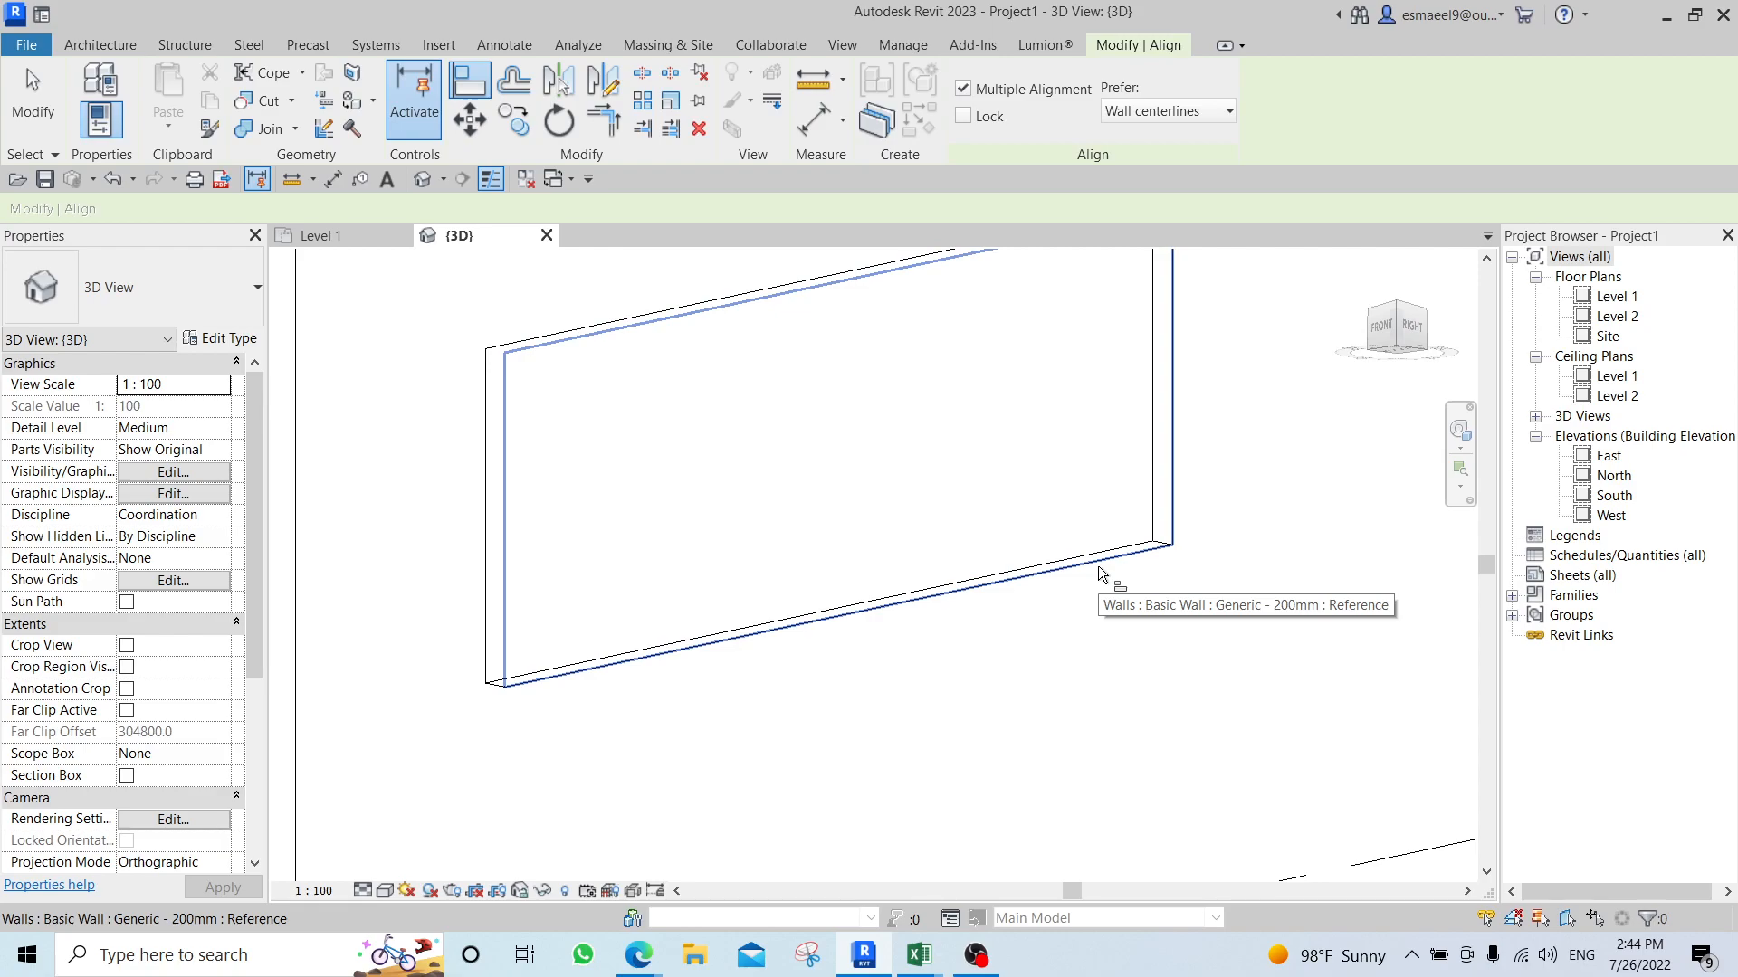
{"action": "left_click", "coordinate": [1098, 567]}
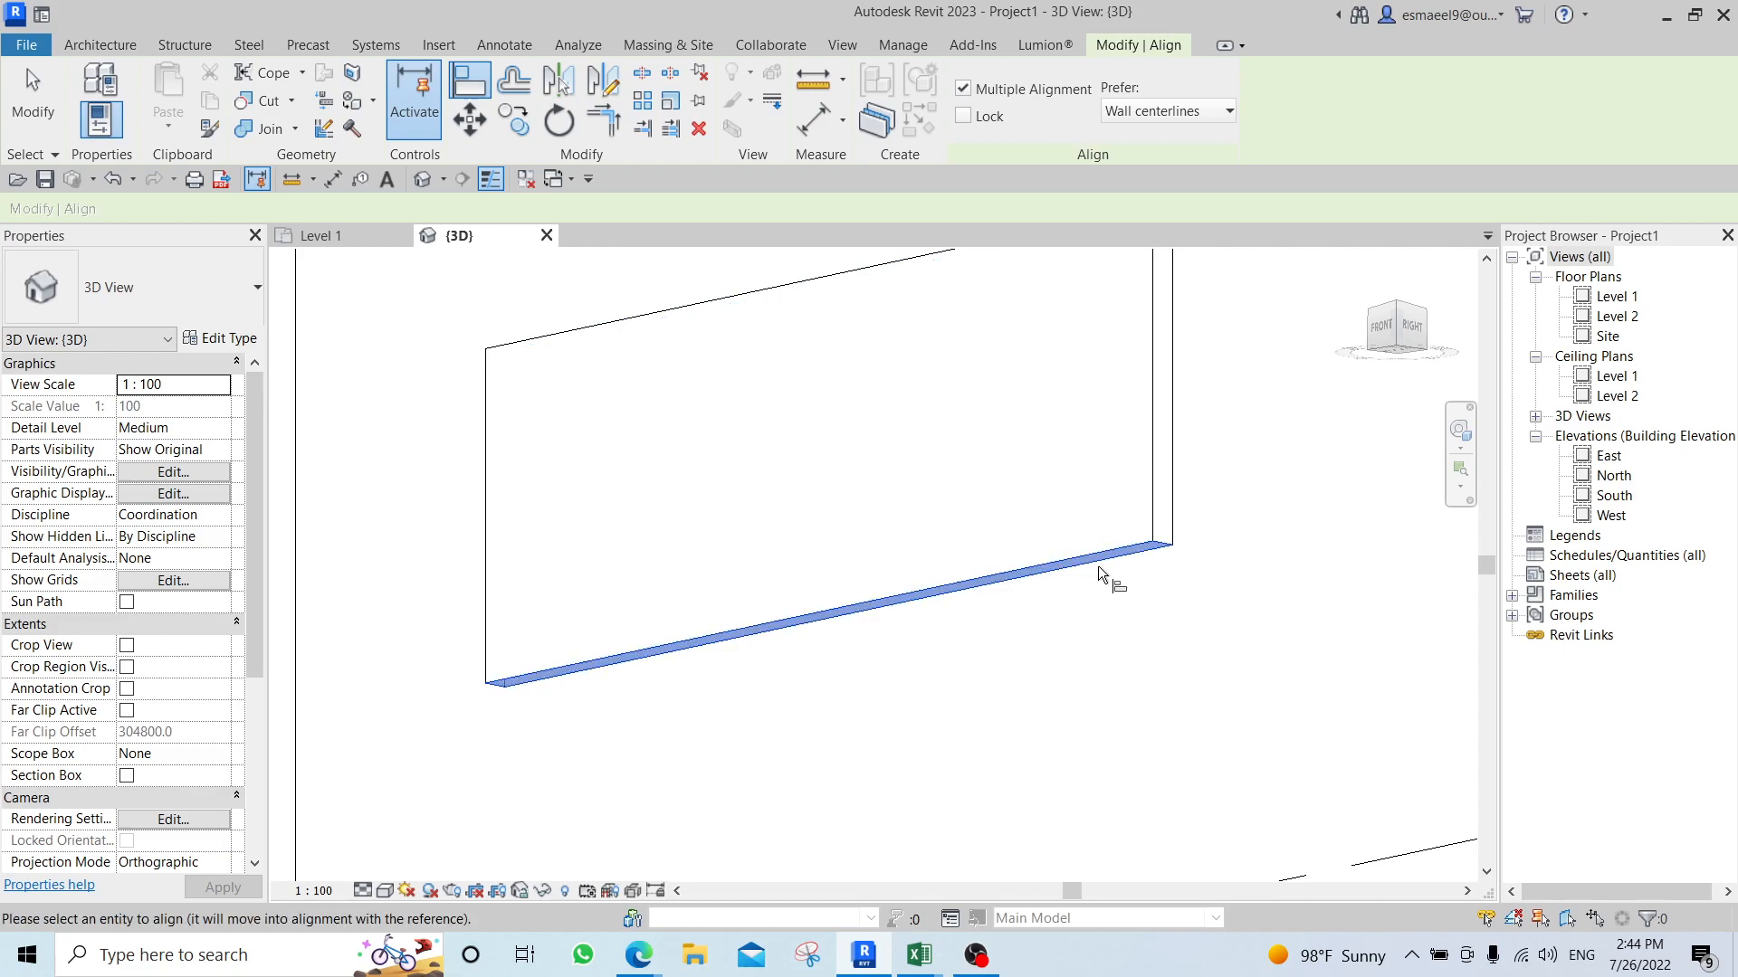
{"action": "scroll", "coordinate": [1029, 621], "scroll_direction": "down", "scroll_amount": 3}
{"action": "middle_click_drag", "start_coordinate": [1029, 621], "coordinate": [859, 452], "text": "shift"}
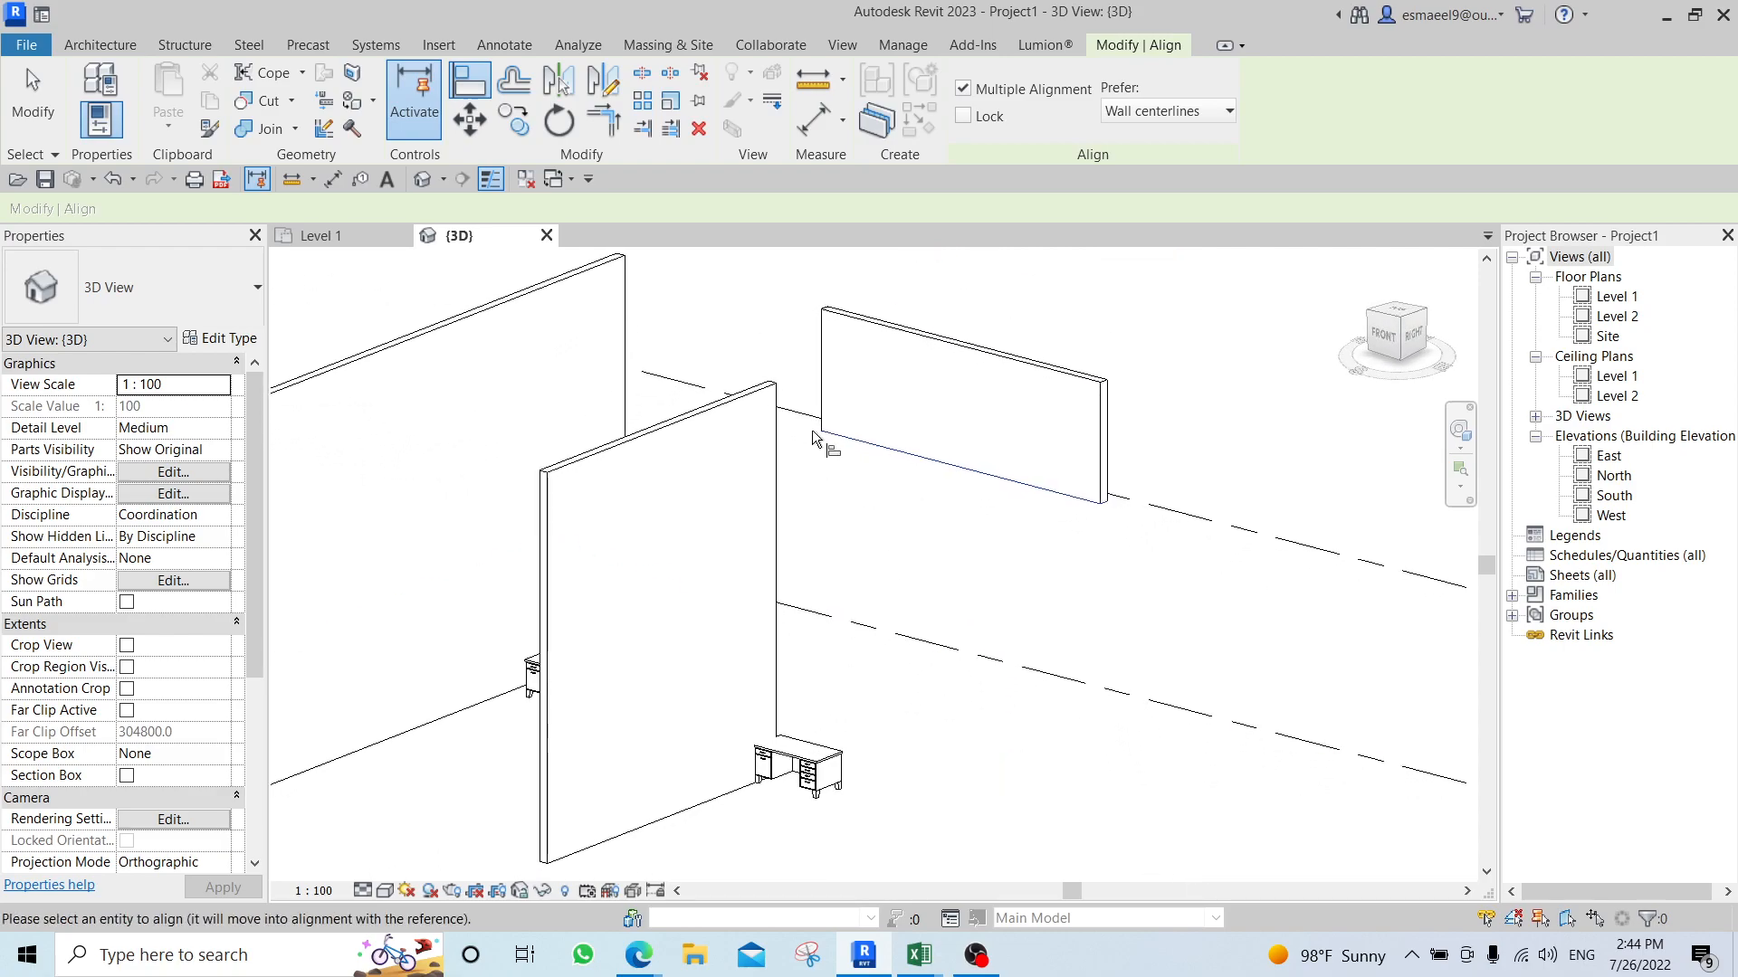
{"action": "left_click", "coordinate": [758, 378]}
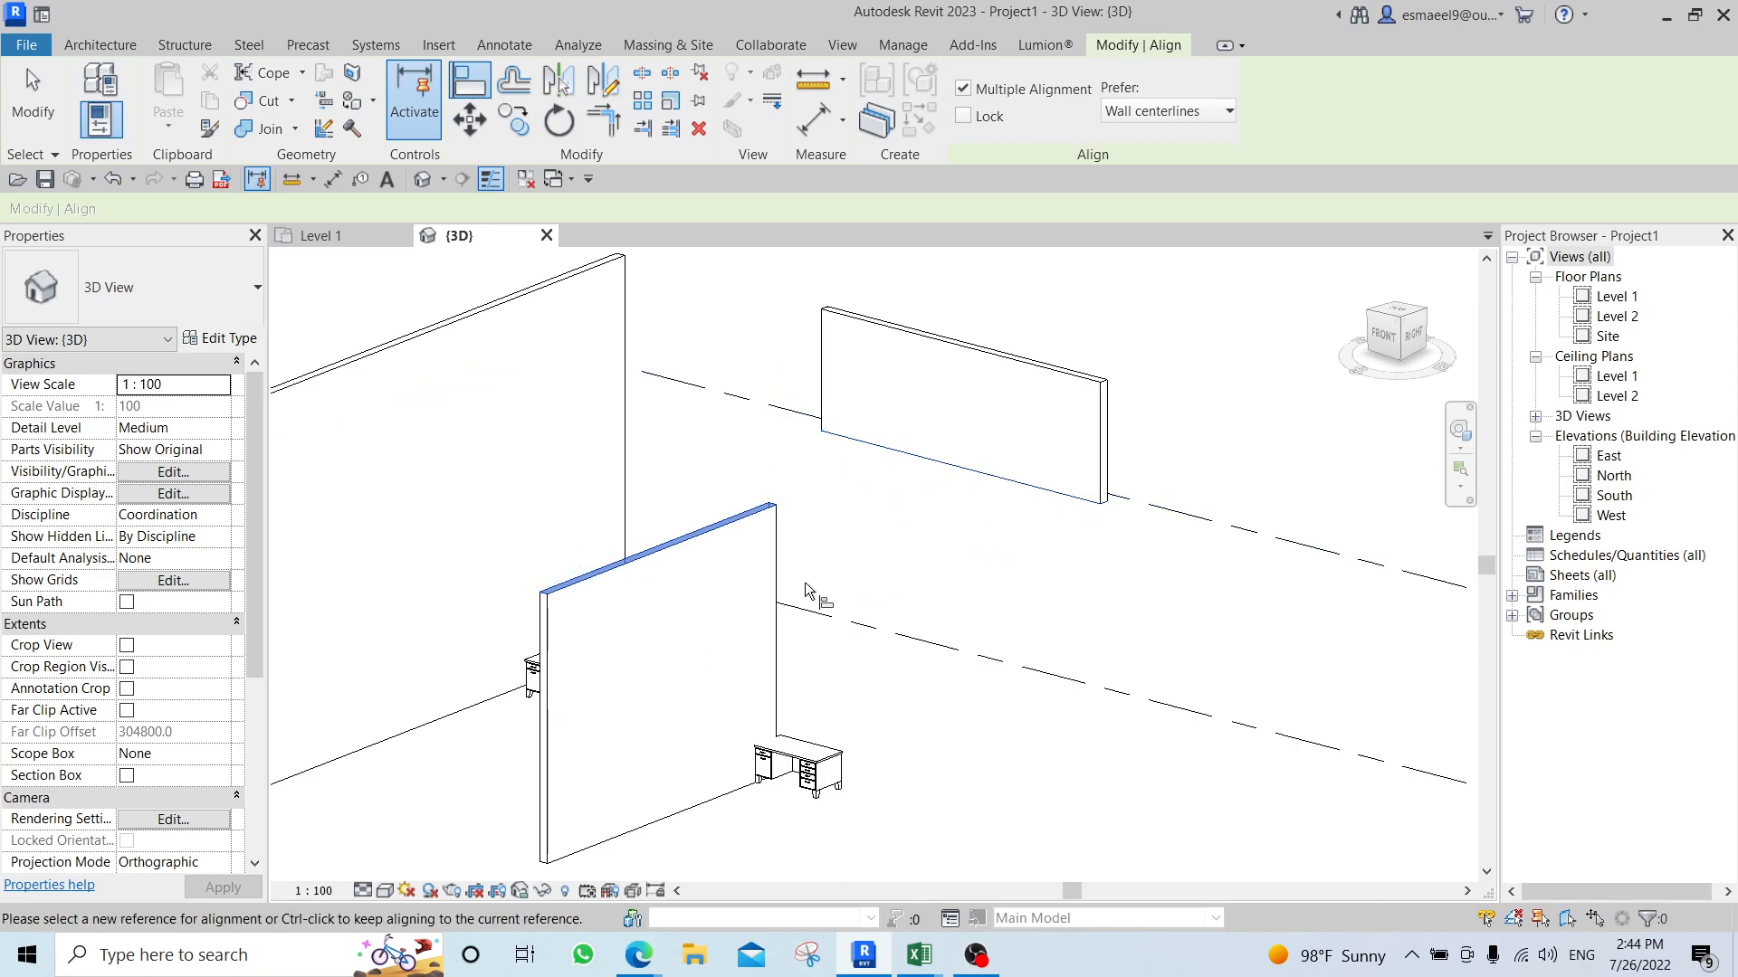
{"action": "key", "text": "Escape"}
{"action": "key", "text": "Escape"}
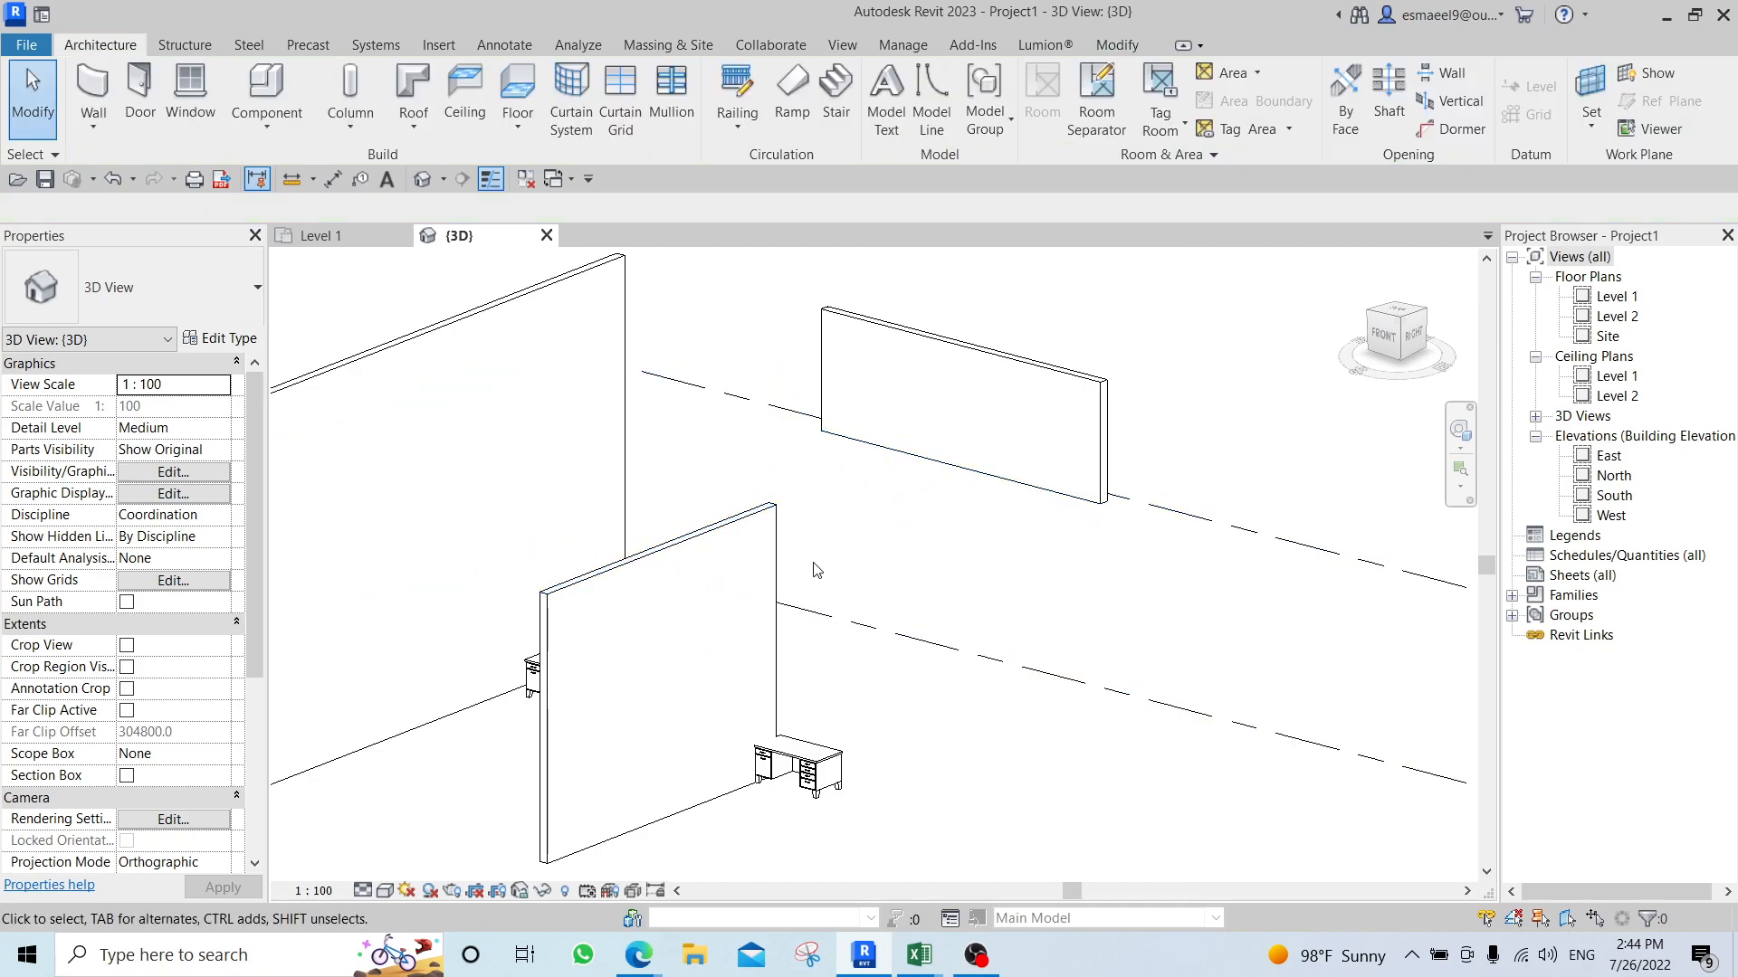
Restore an angled 3D view of the walls, then open the Level 1 floor plan with the modification tools at hand.
{"action": "scroll", "coordinate": [805, 566], "scroll_direction": "down", "scroll_amount": 2}
{"action": "middle_click_drag", "start_coordinate": [803, 562], "coordinate": [896, 594], "text": "shift"}
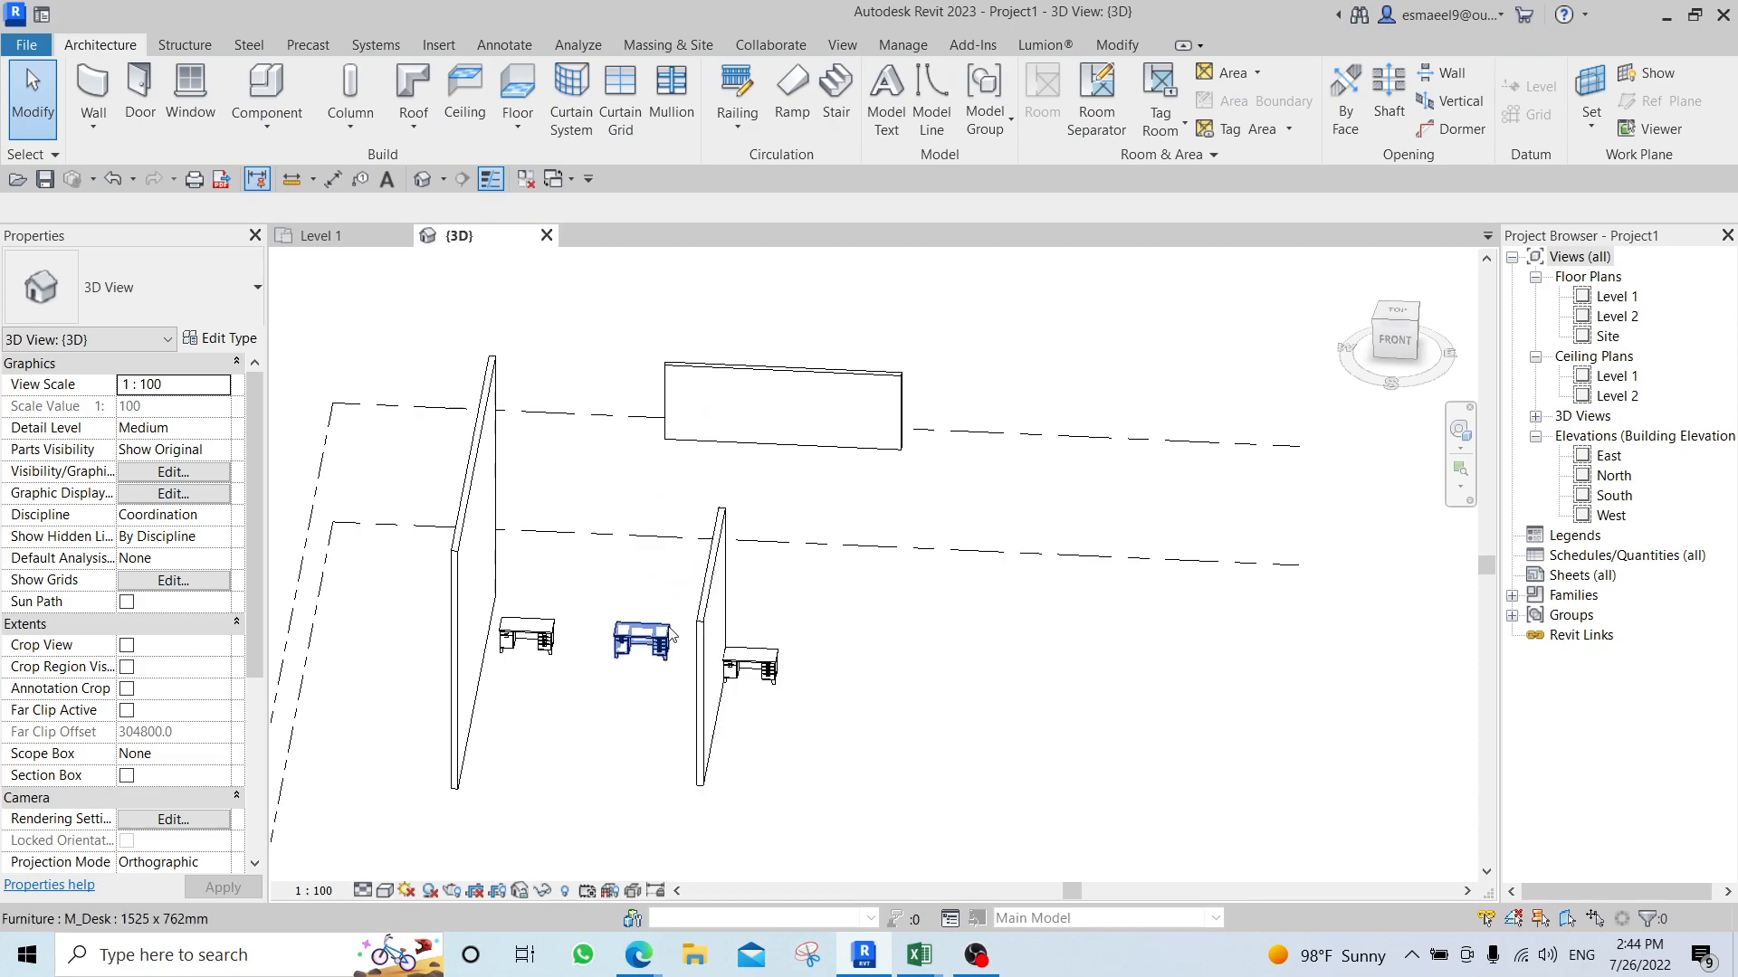
{"action": "left_click", "coordinate": [1417, 314]}
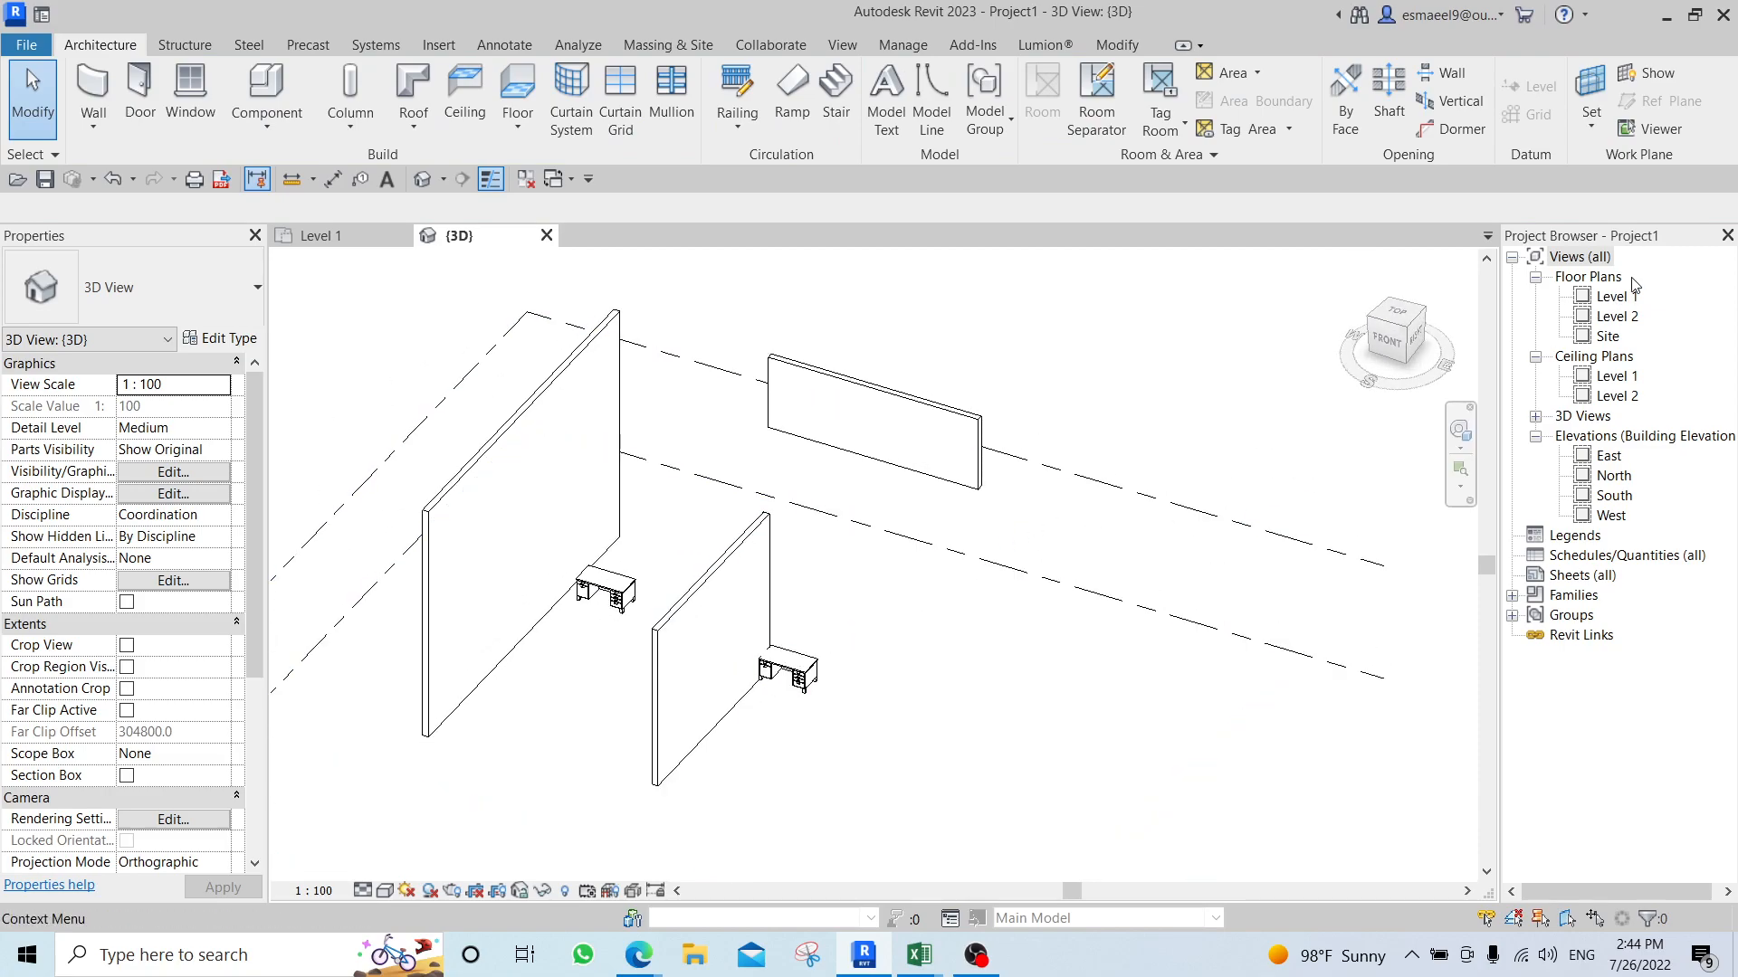
{"action": "double_click", "coordinate": [1612, 299]}
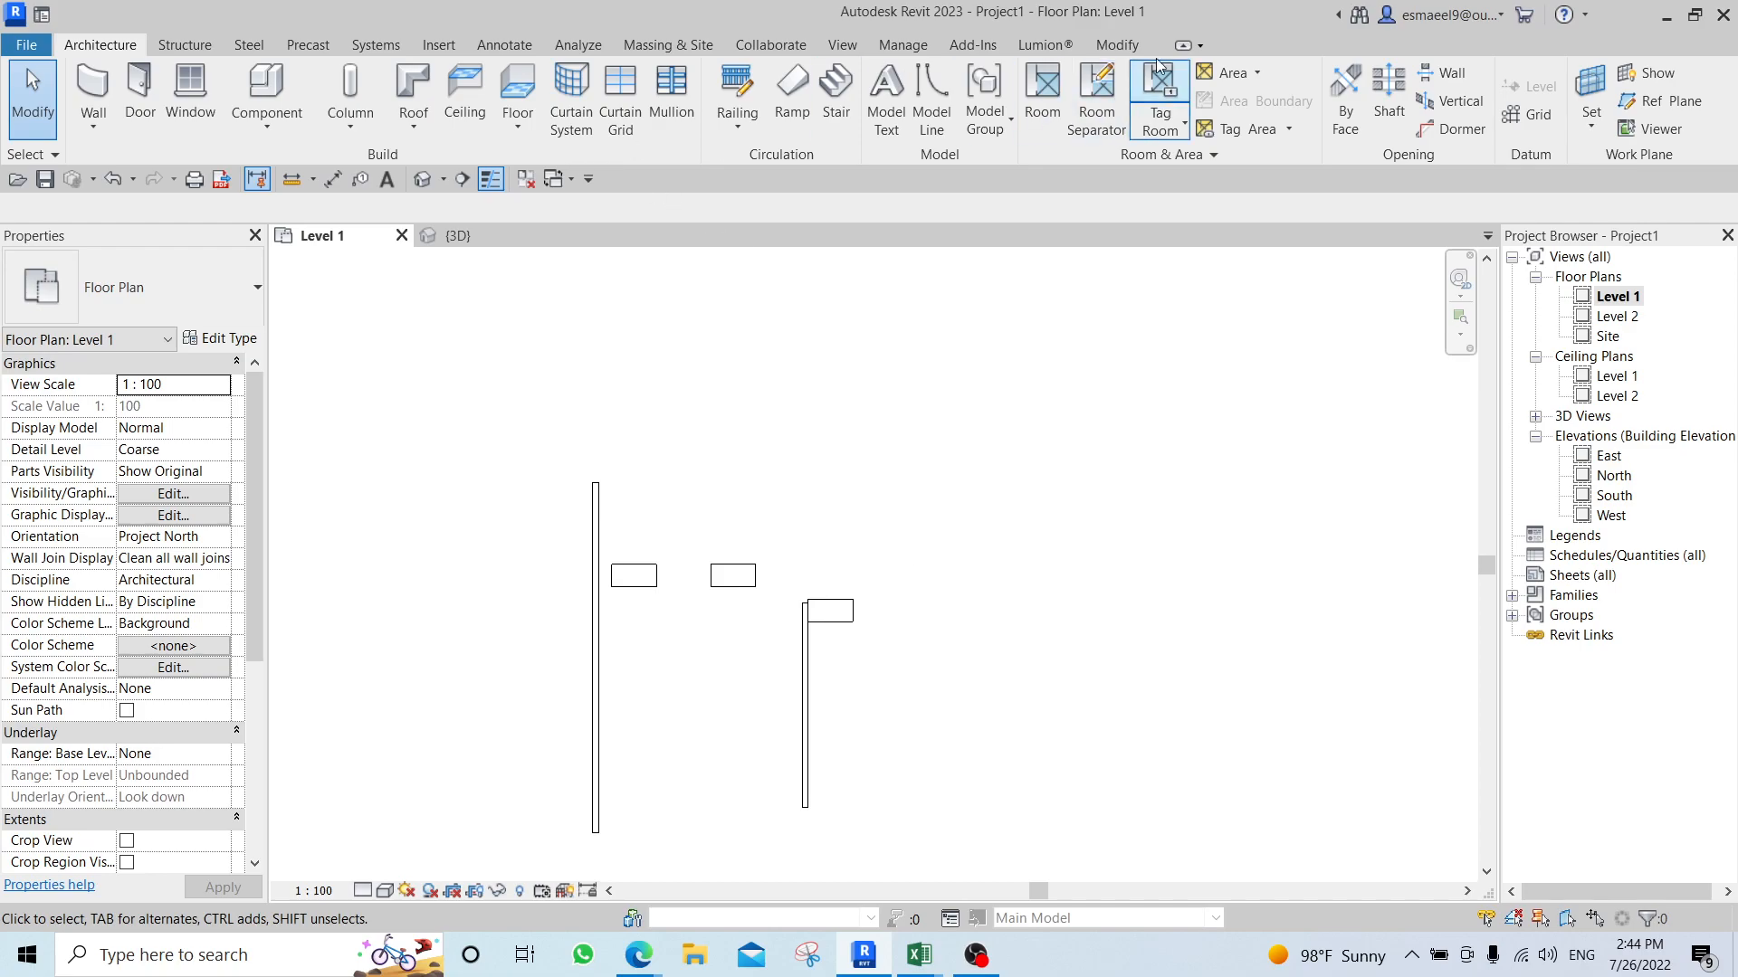
{"action": "left_click", "coordinate": [1119, 45]}
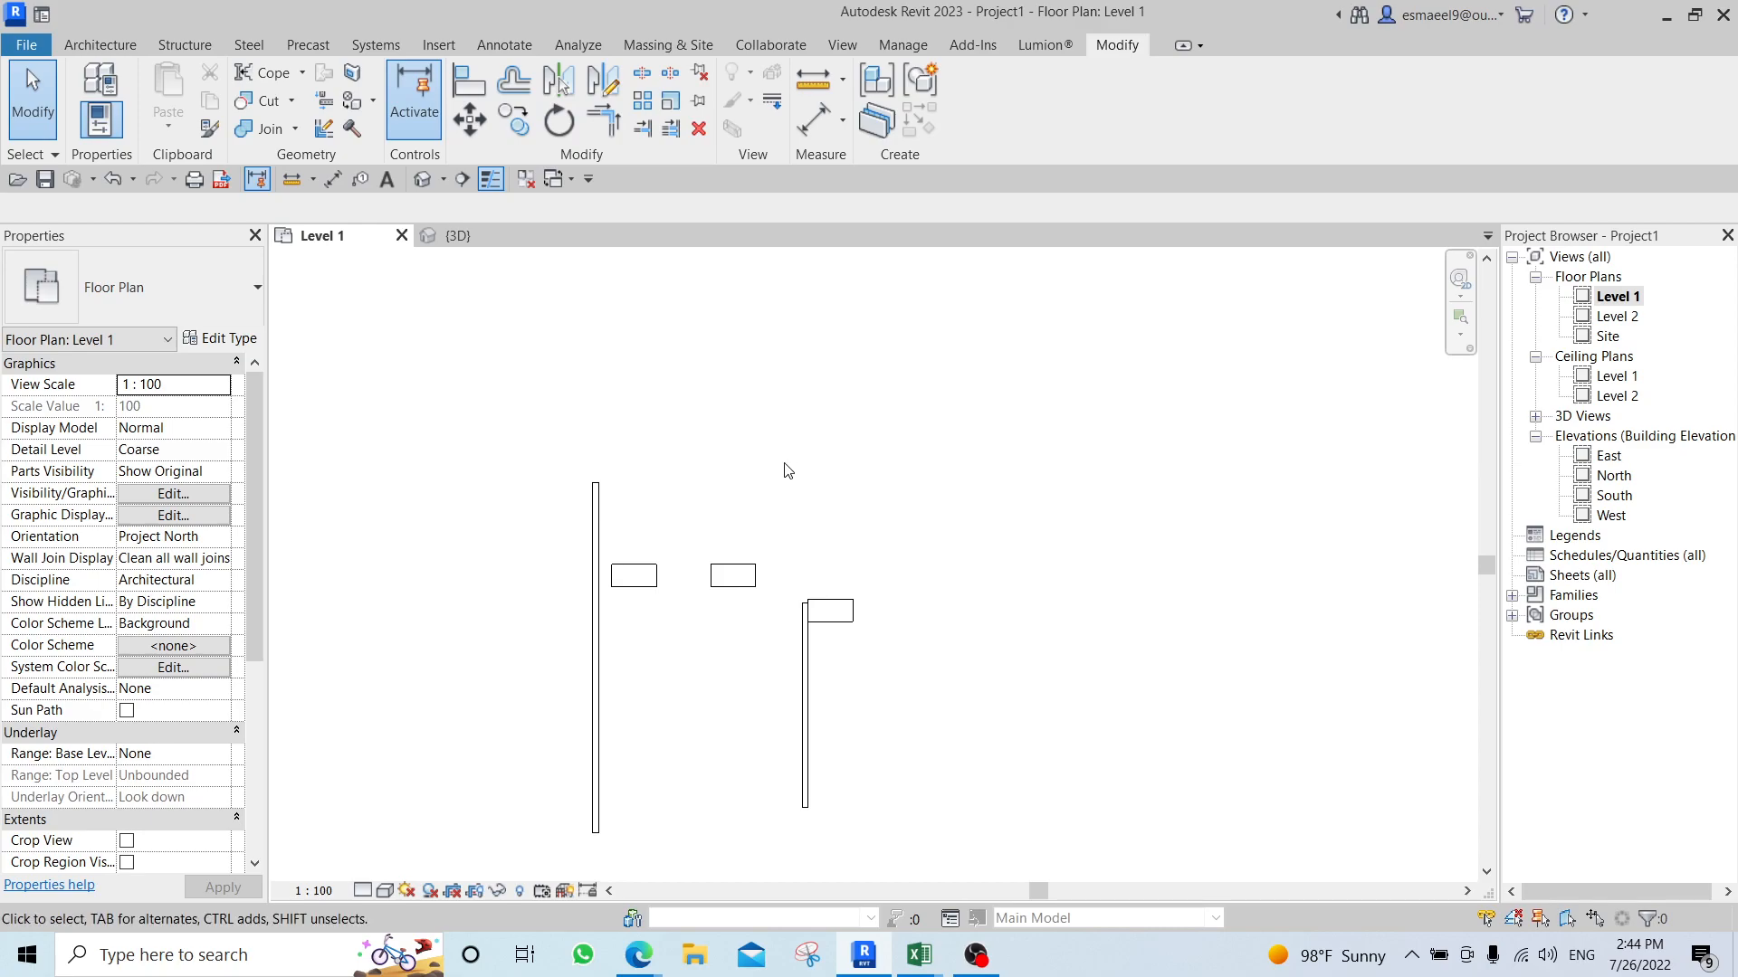
Move the desk touching the shorter wall away to about 5100 mm to the right of that wall.
{"action": "left_click", "coordinate": [846, 614]}
{"action": "scroll", "coordinate": [860, 613], "scroll_direction": "up", "scroll_amount": 3}
{"action": "left_click_drag", "start_coordinate": [826, 601], "coordinate": [1125, 560]}
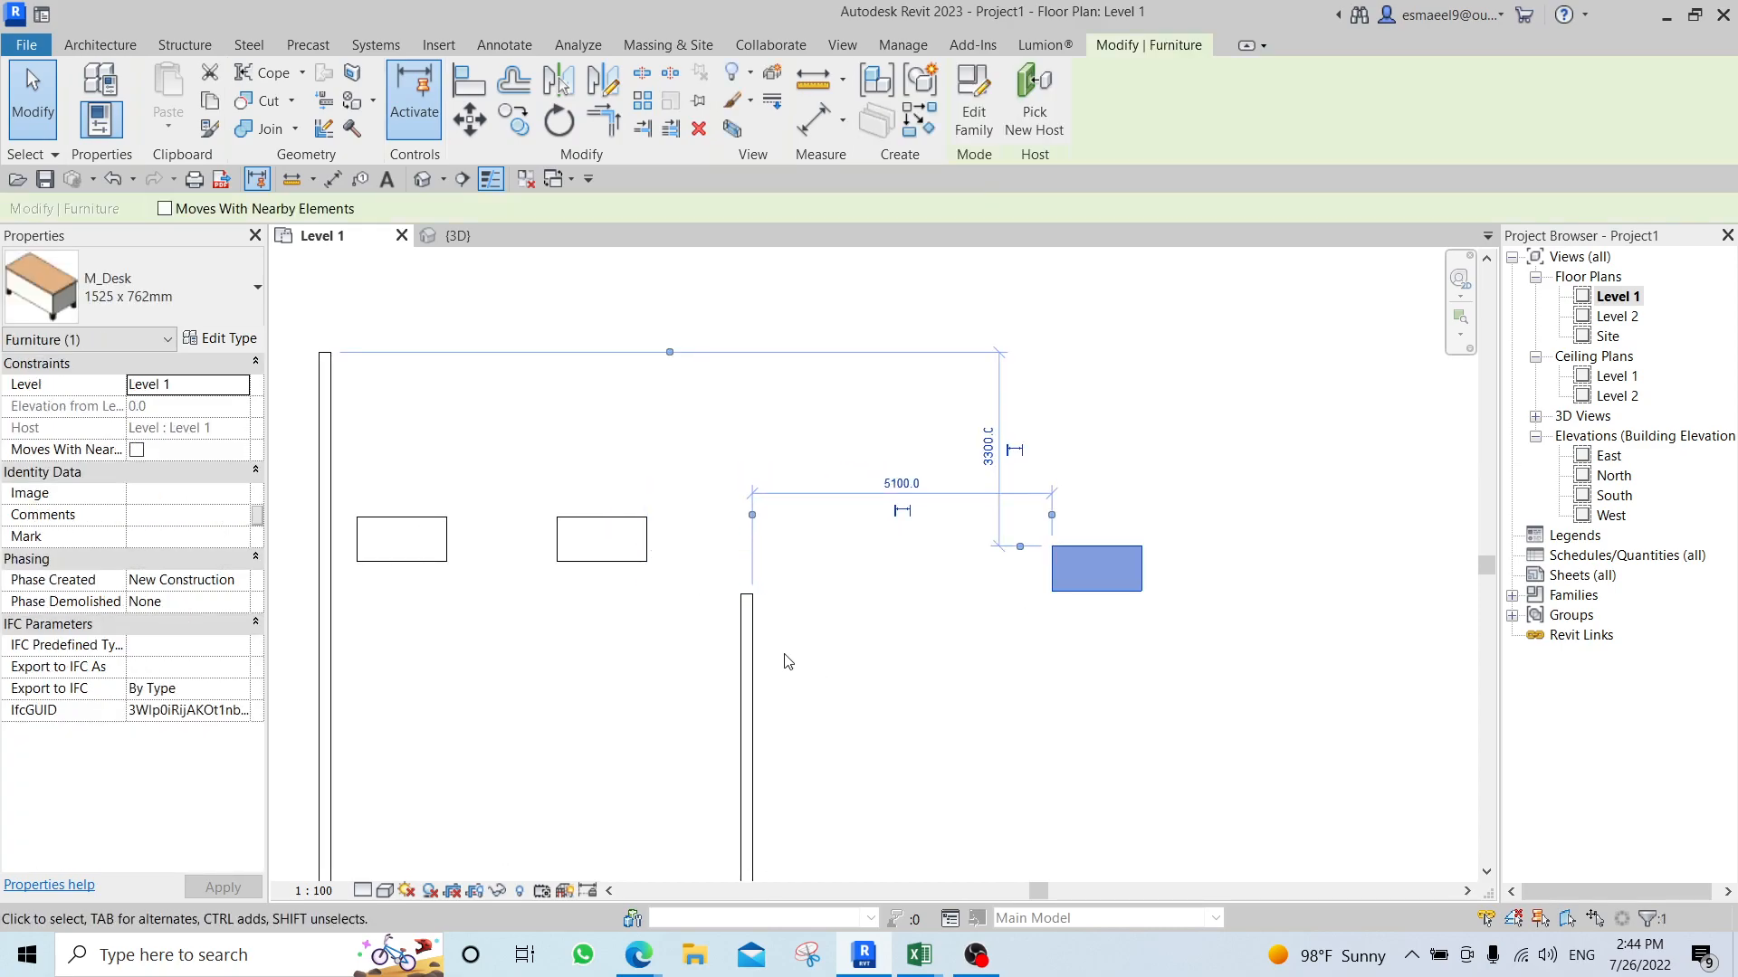
{"action": "left_click", "coordinate": [718, 617]}
Draw a short vertical Generic - 200mm wall in the empty area above the desks and dismiss the mail notification.
{"action": "scroll", "coordinate": [779, 536], "scroll_direction": "down", "scroll_amount": 5}
{"action": "middle_click_drag", "start_coordinate": [780, 537], "coordinate": [874, 665]}
{"action": "left_click_drag", "start_coordinate": [646, 583], "coordinate": [543, 493]}
{"action": "key", "text": "w"}
{"action": "key", "text": "a"}
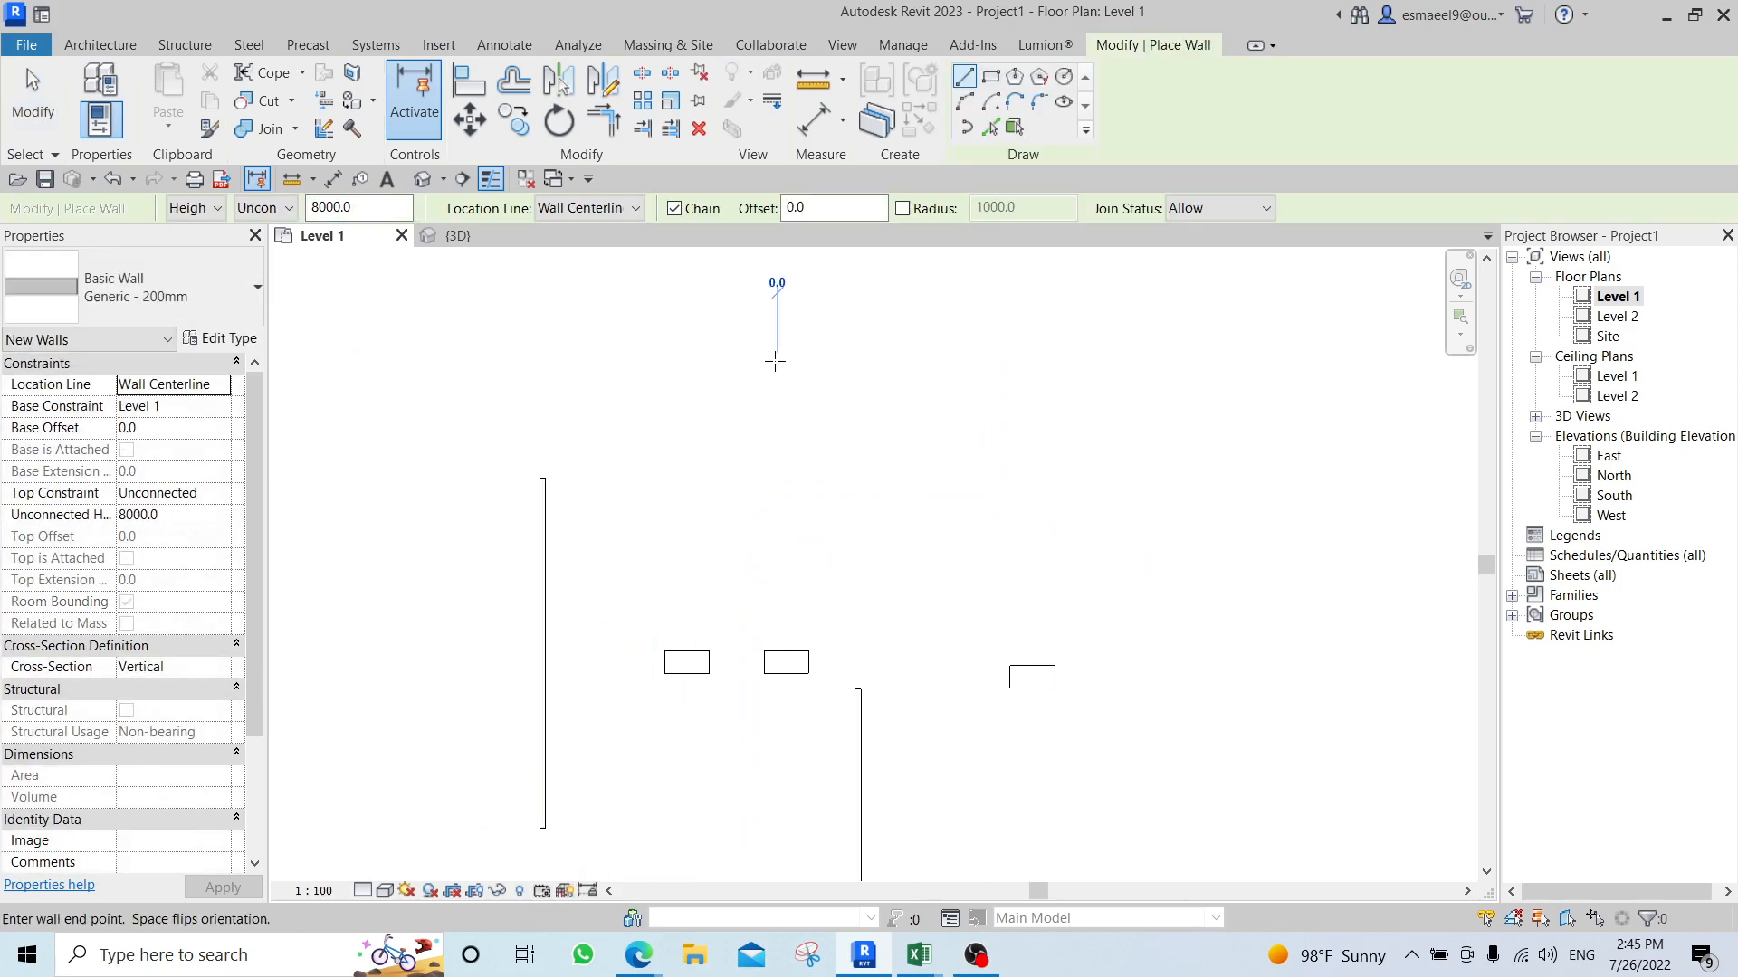
{"action": "left_click", "coordinate": [776, 358]}
{"action": "middle_click_drag", "start_coordinate": [916, 467], "coordinate": [863, 535]}
{"action": "key", "text": "Escape"}
{"action": "key", "text": "Escape"}
{"action": "scroll", "coordinate": [762, 487], "scroll_direction": "up", "scroll_amount": 2}
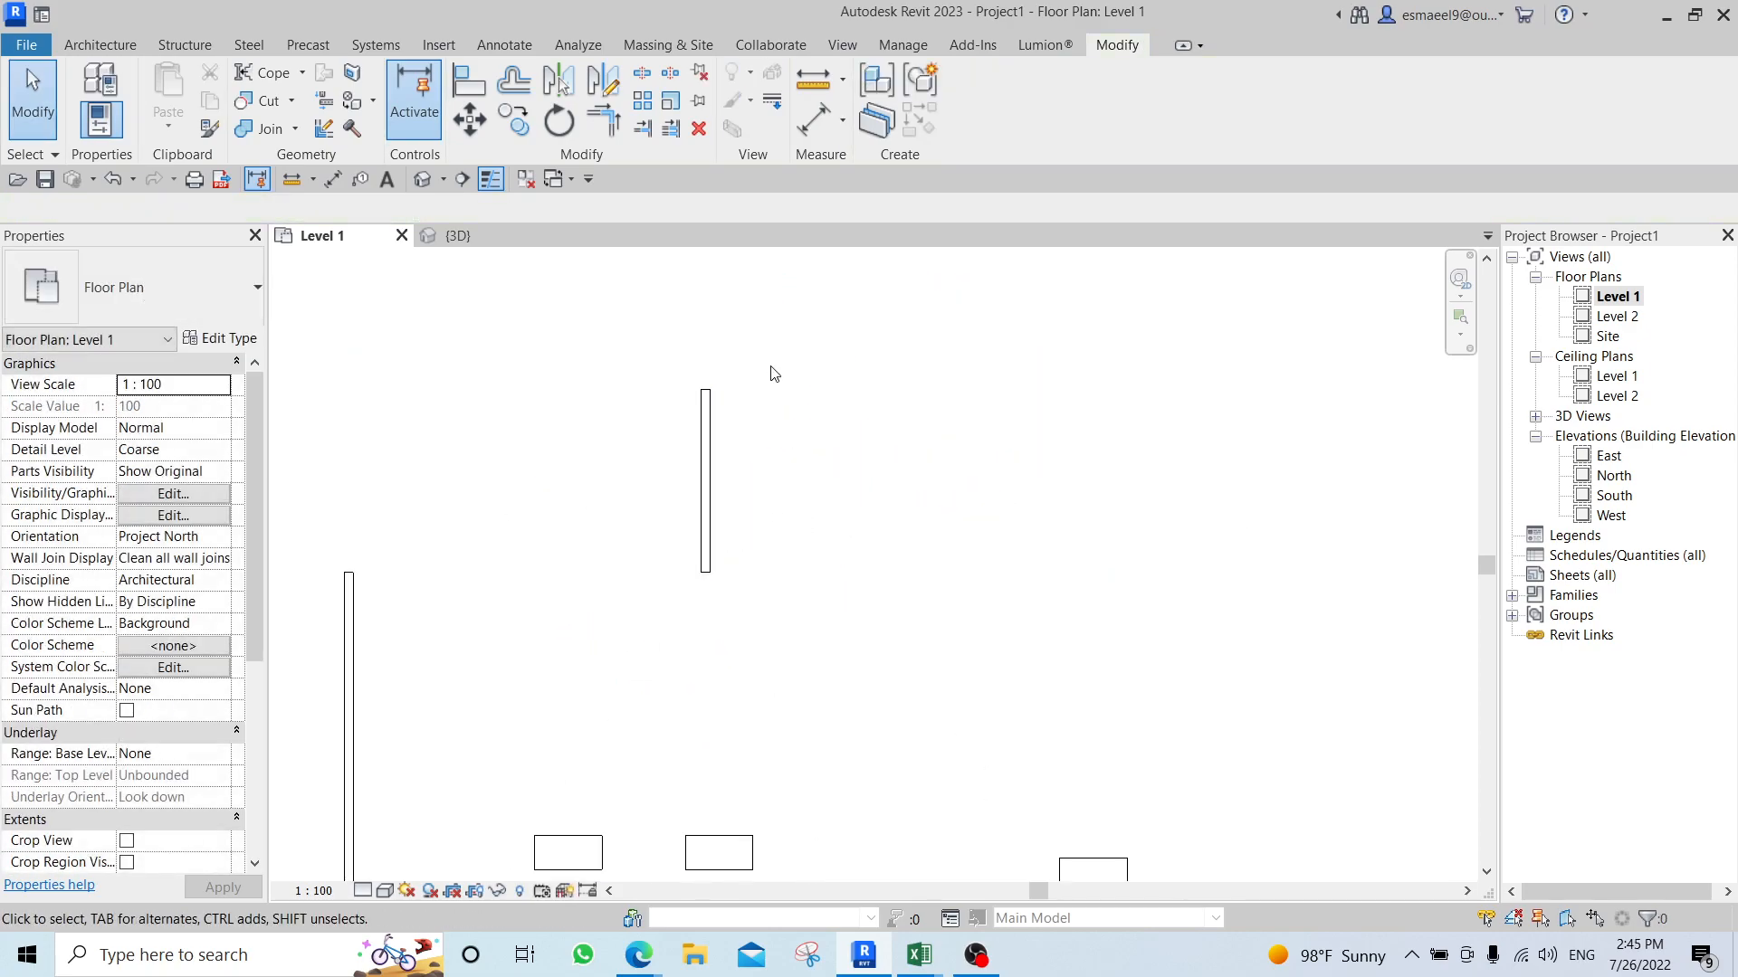
{"action": "scroll", "coordinate": [733, 505], "scroll_direction": "up", "scroll_amount": 1}
{"action": "scroll", "coordinate": [855, 466], "scroll_direction": "up", "scroll_amount": 2}
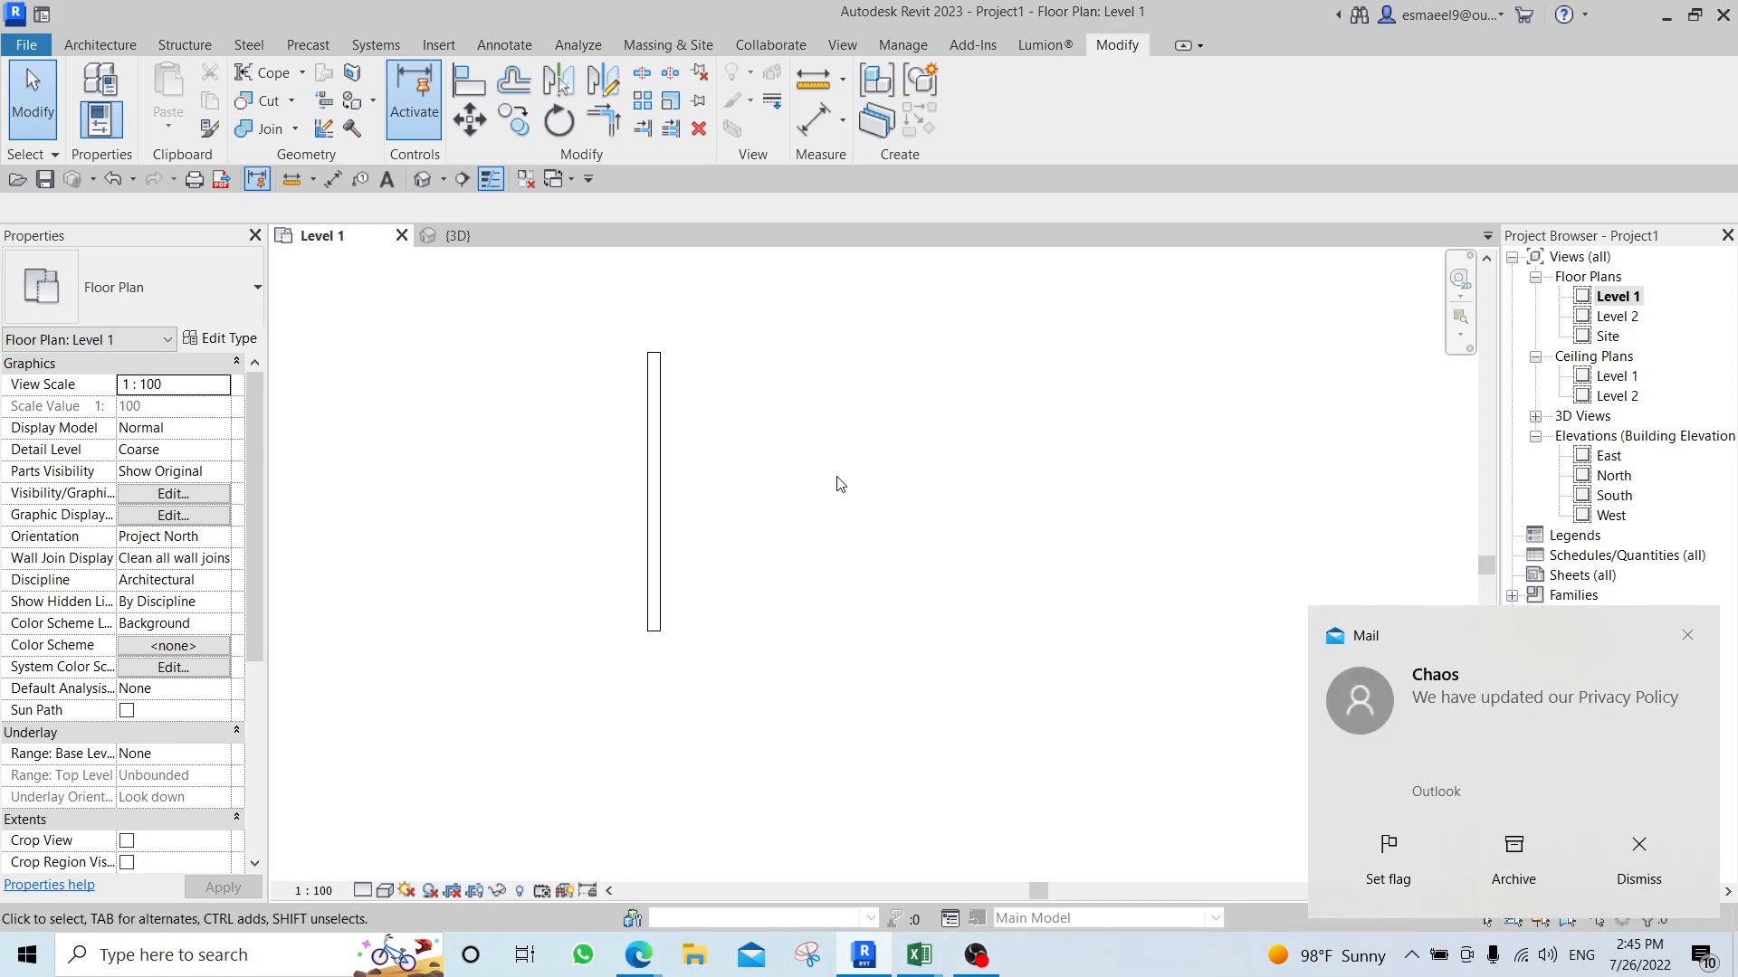
{"action": "left_click", "coordinate": [1641, 846]}
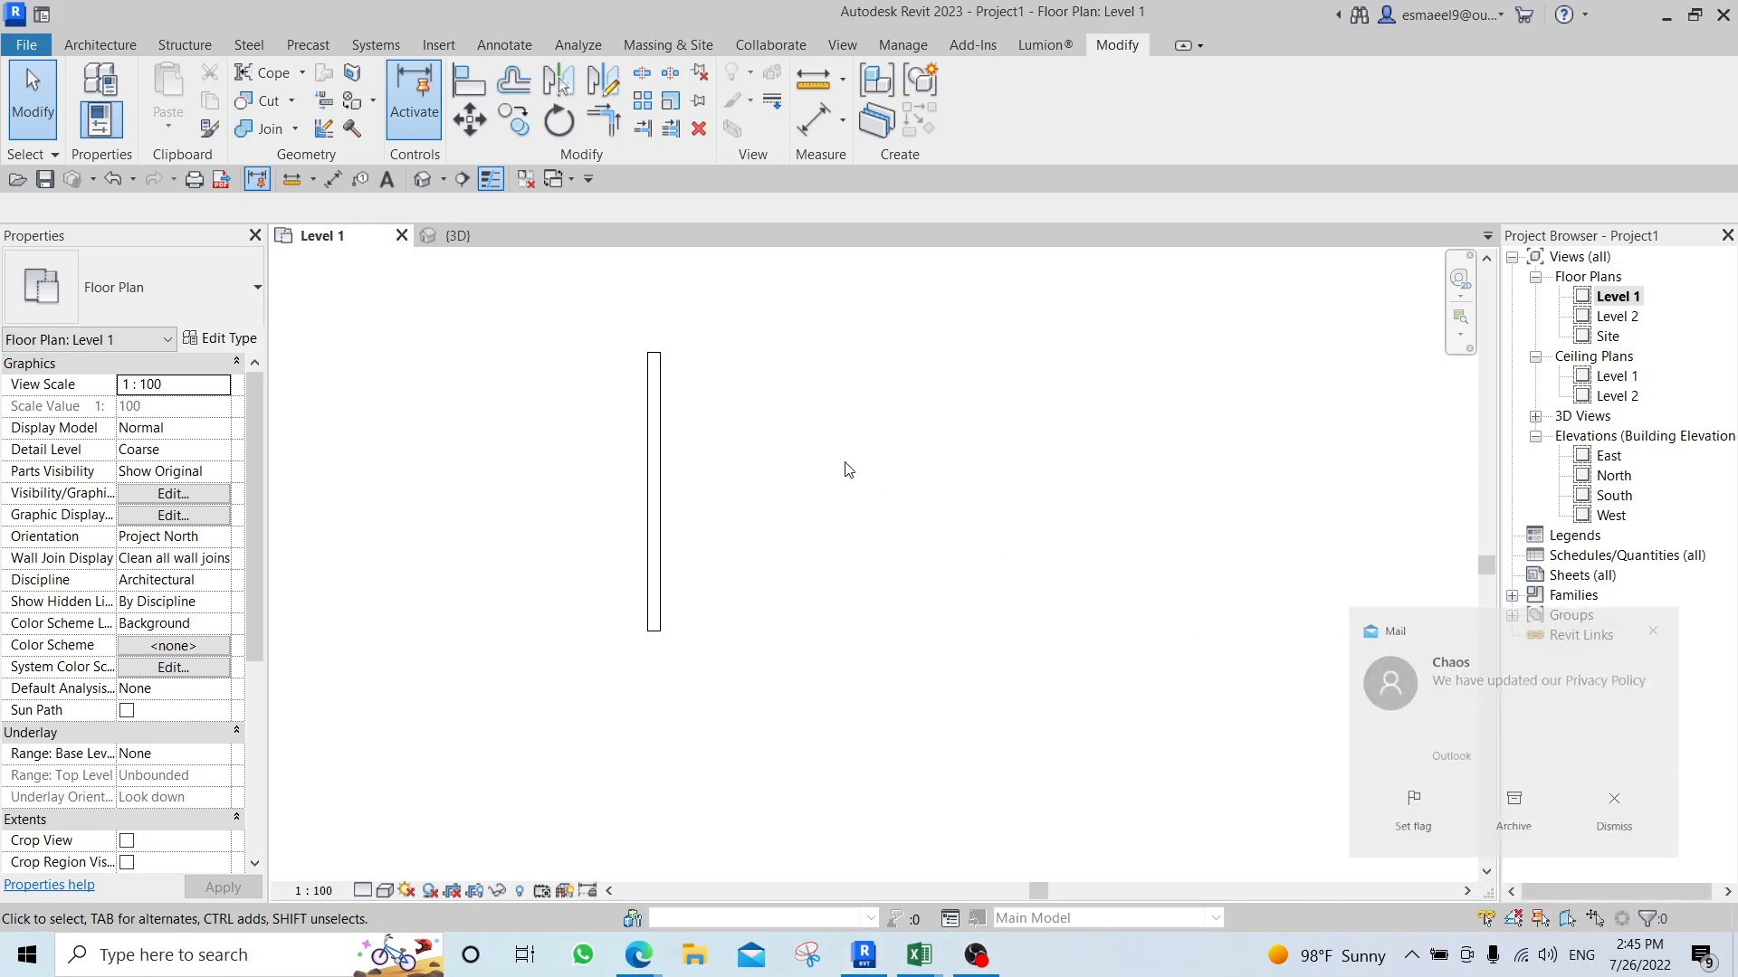
Offset a copy of the new wall graphically about 2900 mm to its right.
{"action": "key", "text": "o"}
{"action": "key", "text": "f"}
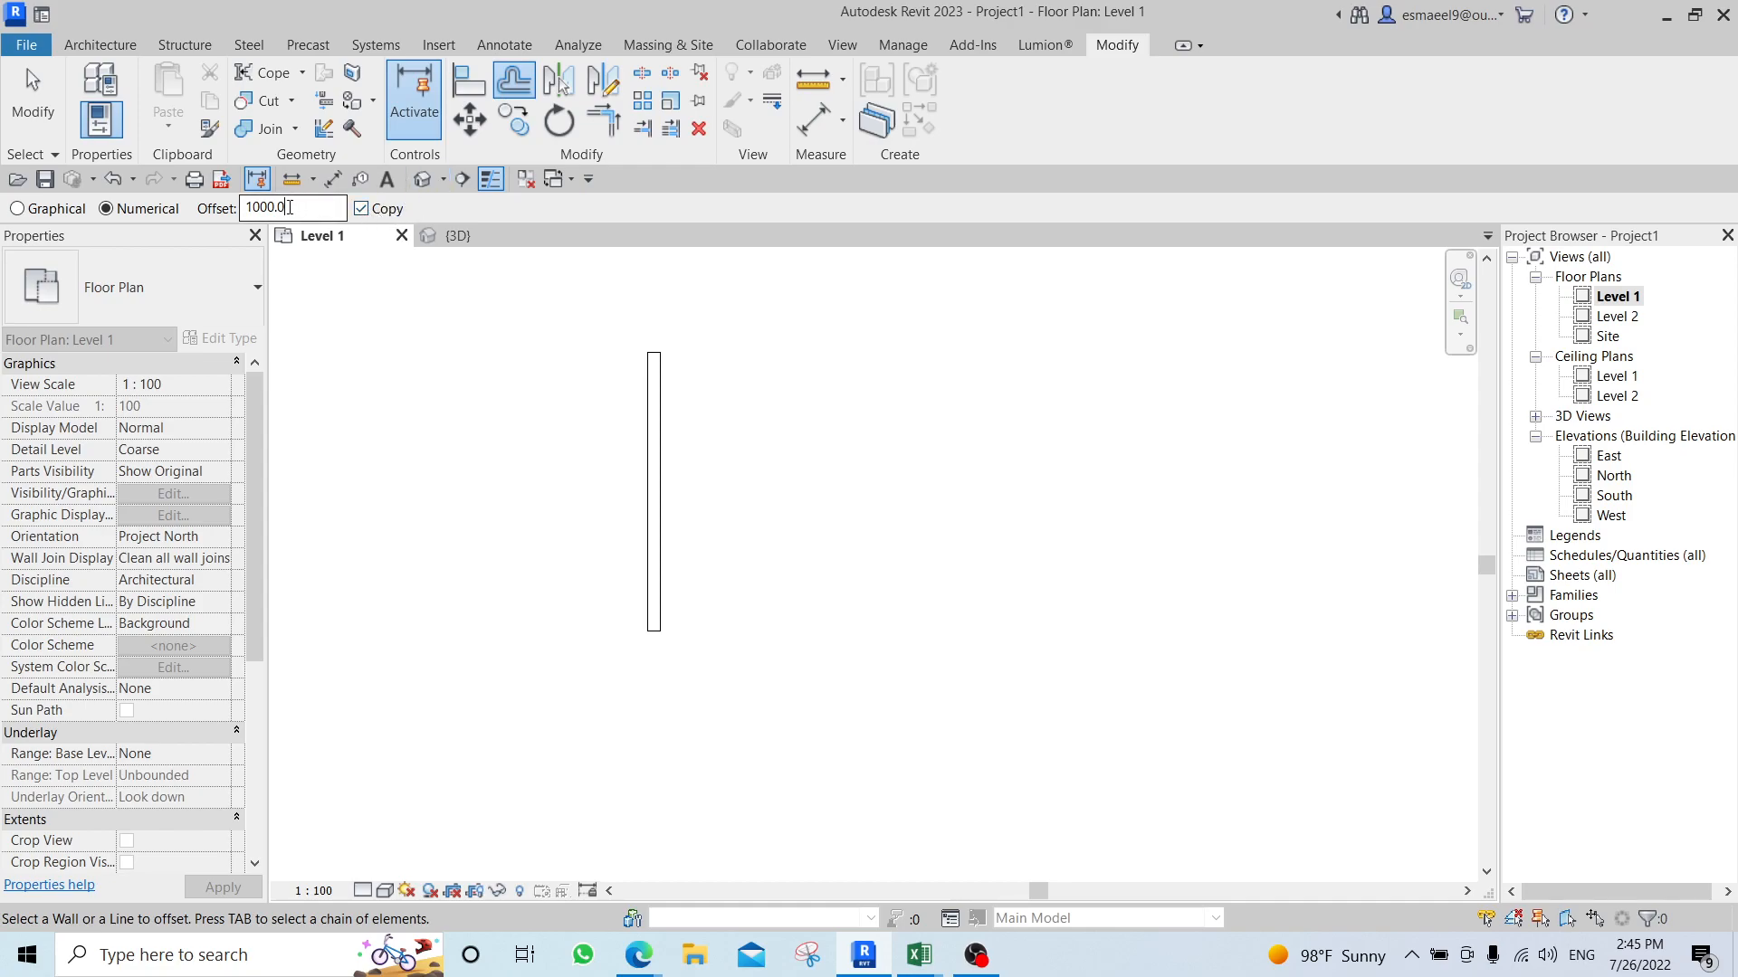
{"action": "left_click", "coordinate": [333, 204]}
{"action": "left_click", "coordinate": [18, 209]}
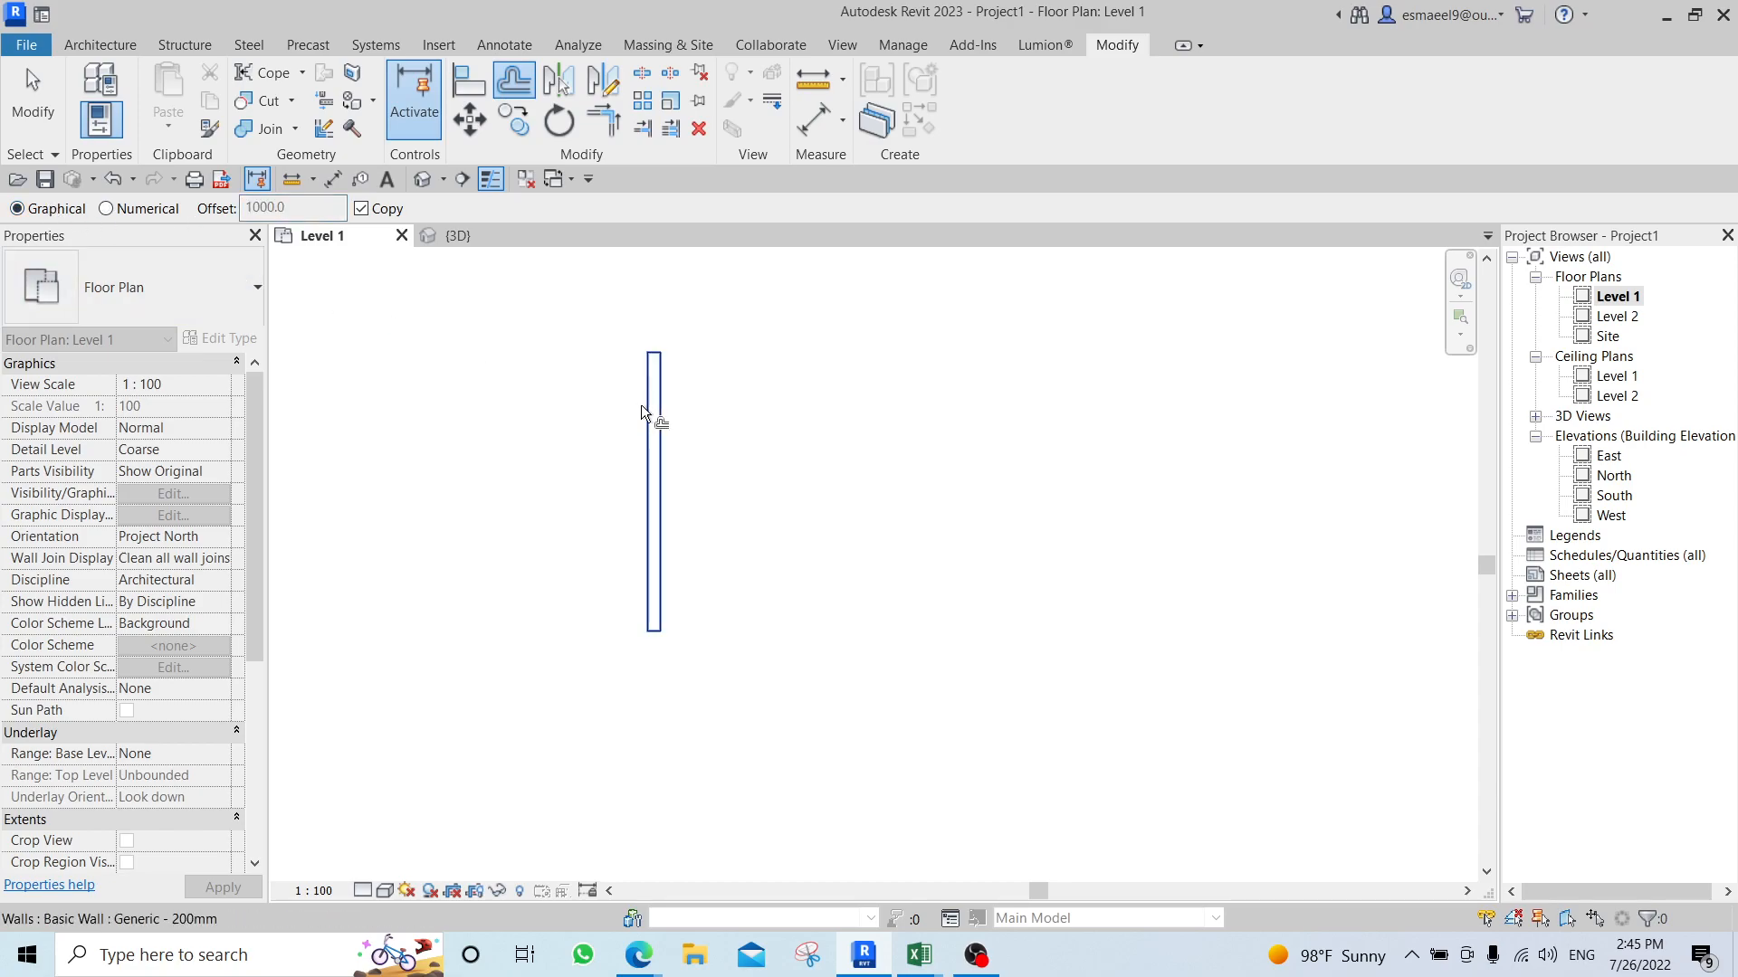
{"action": "left_click", "coordinate": [655, 478]}
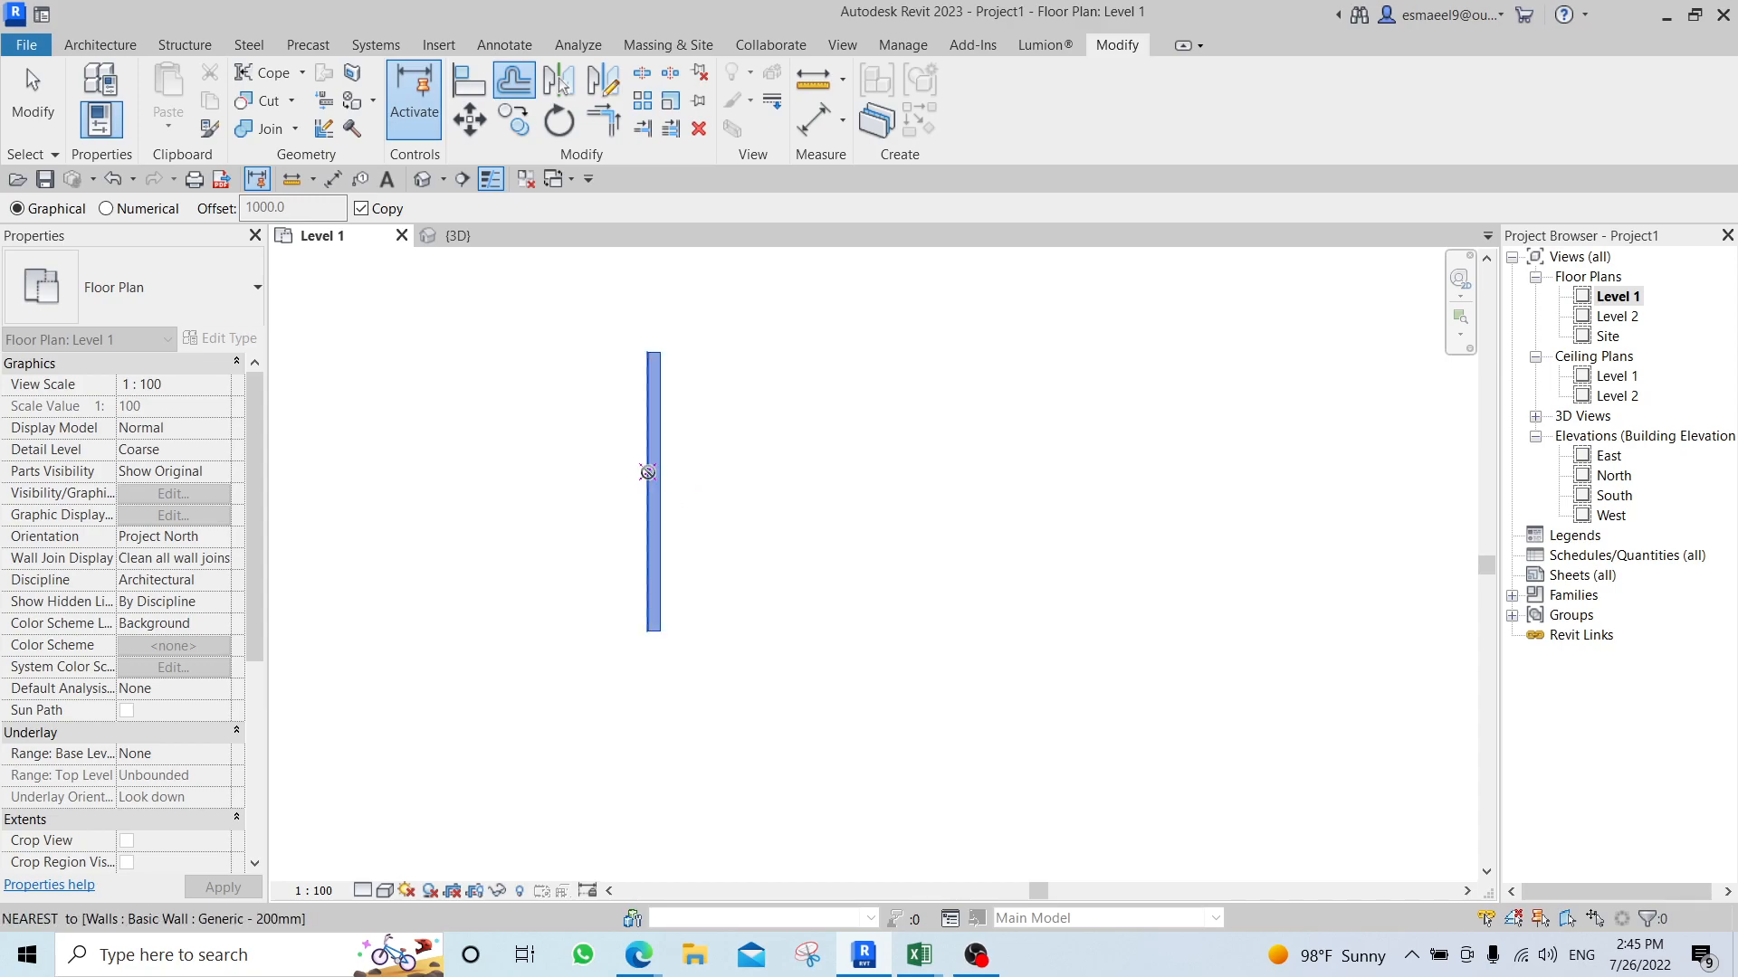
{"action": "left_click", "coordinate": [769, 481]}
{"action": "left_click", "coordinate": [840, 486]}
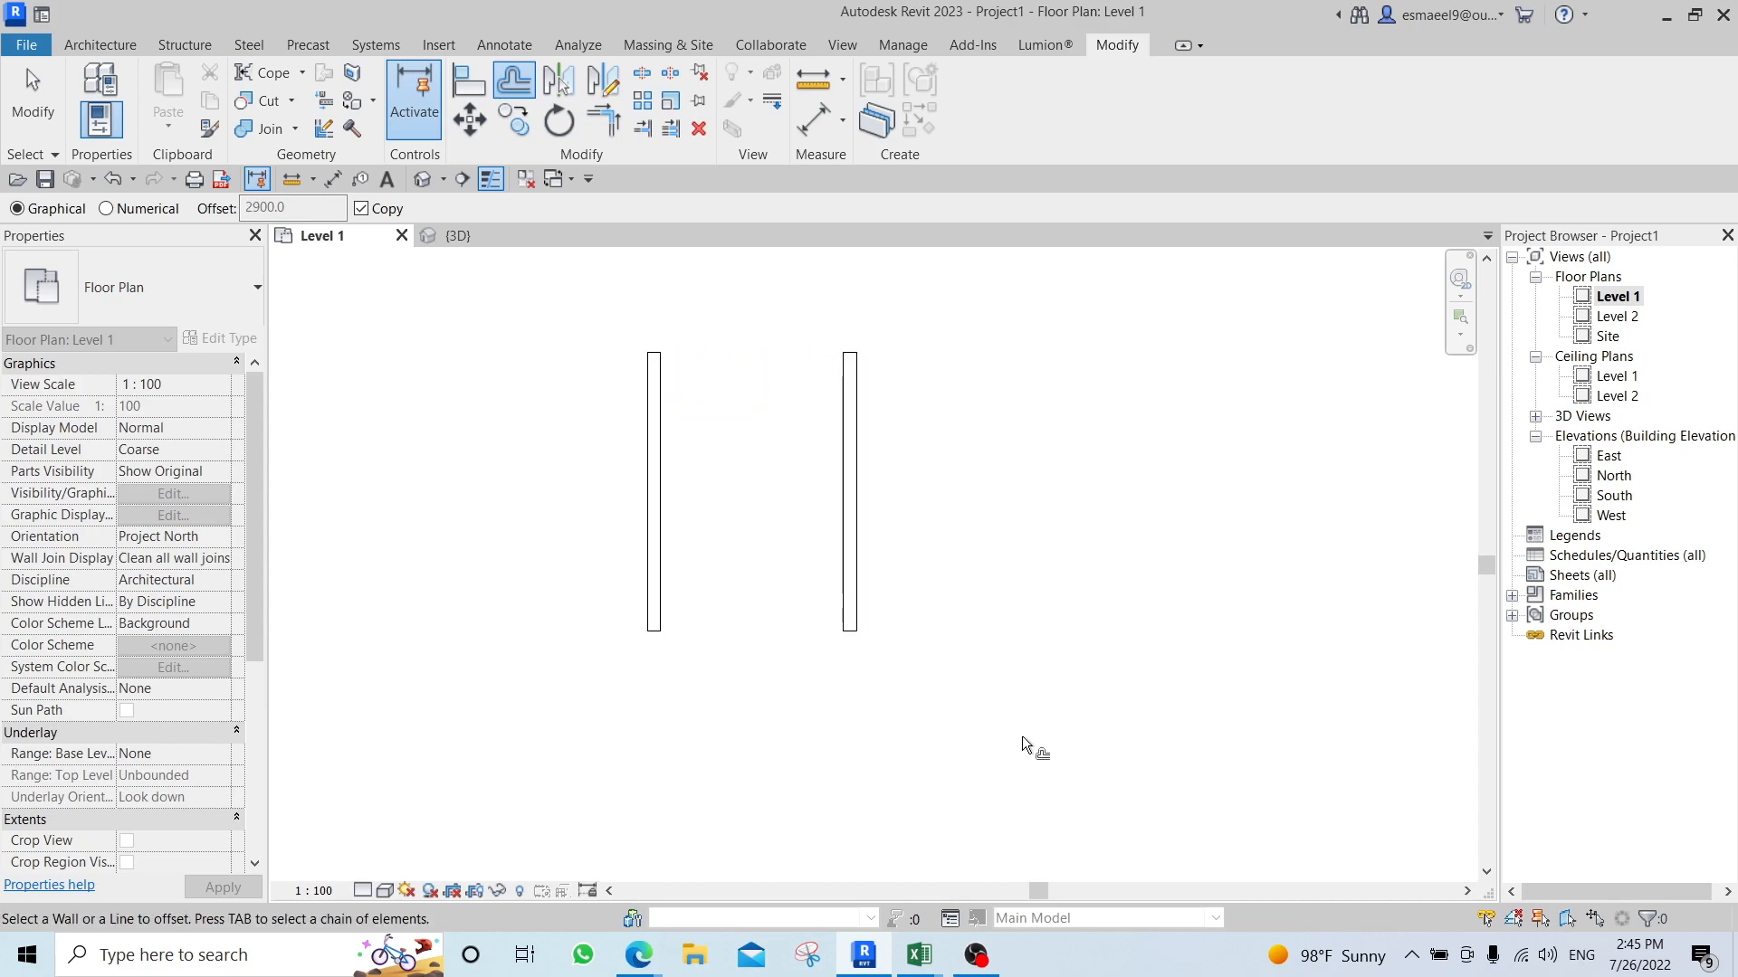
Offset a graphical copy of the second wall about 3200 mm to its right.
{"action": "middle_click_drag", "start_coordinate": [997, 760], "coordinate": [842, 772]}
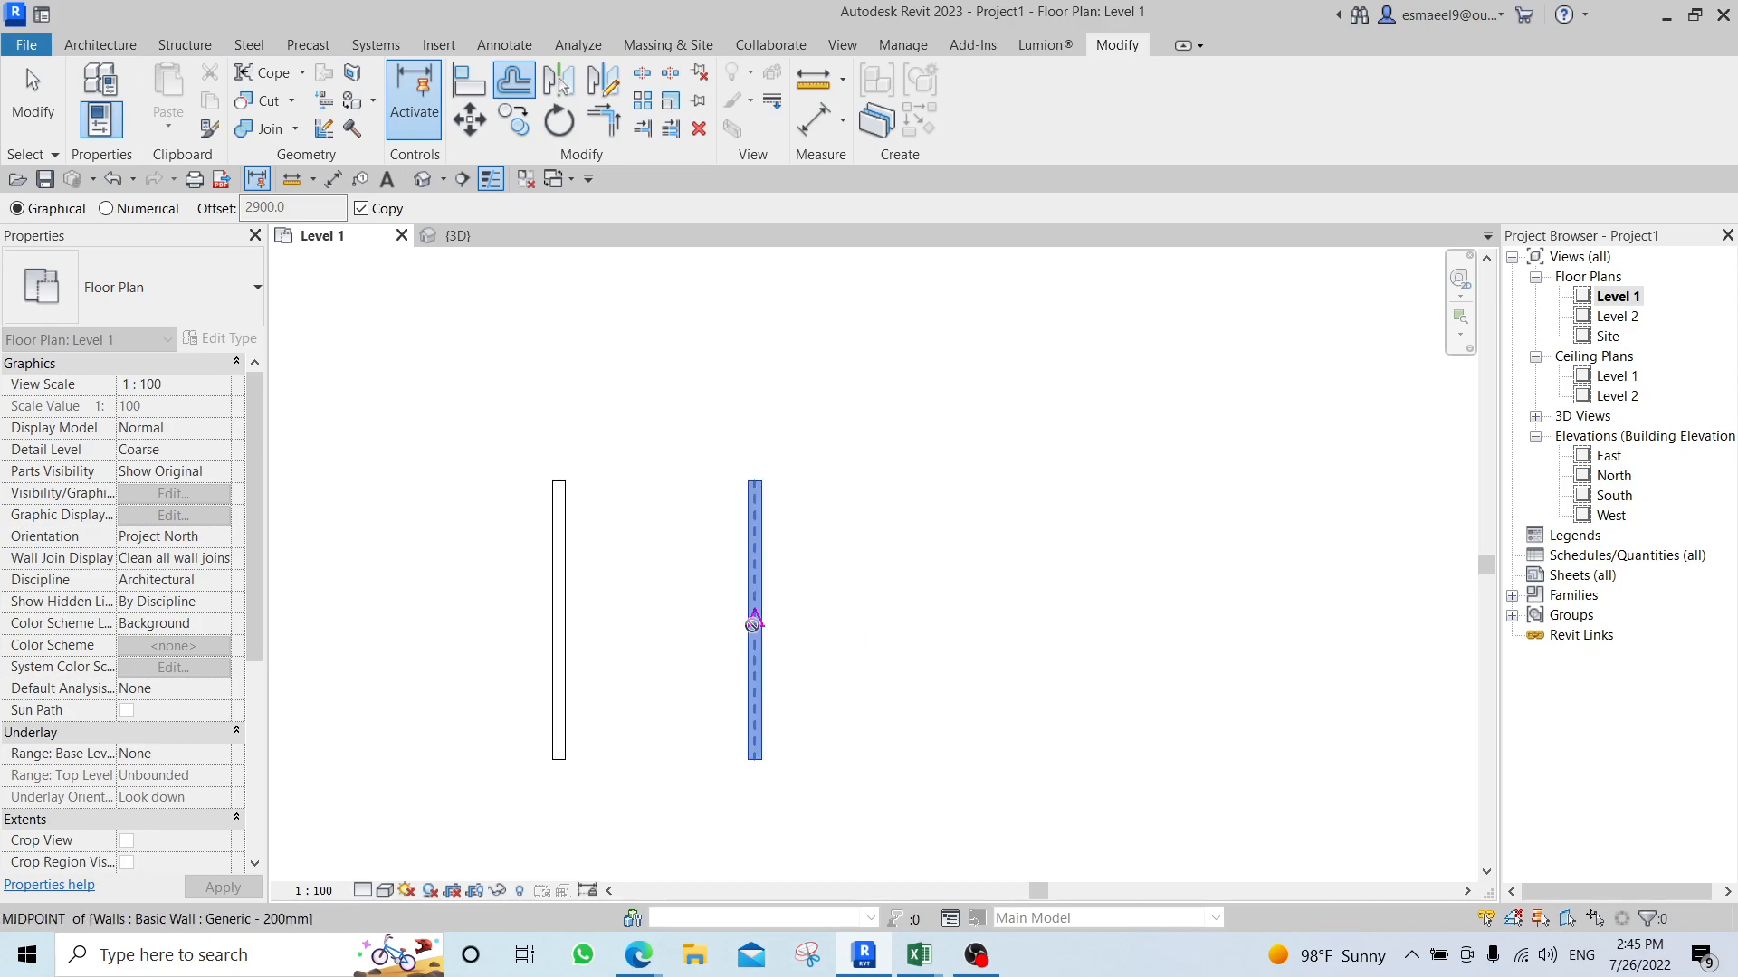
{"action": "left_click", "coordinate": [753, 624]}
{"action": "left_click", "coordinate": [985, 641]}
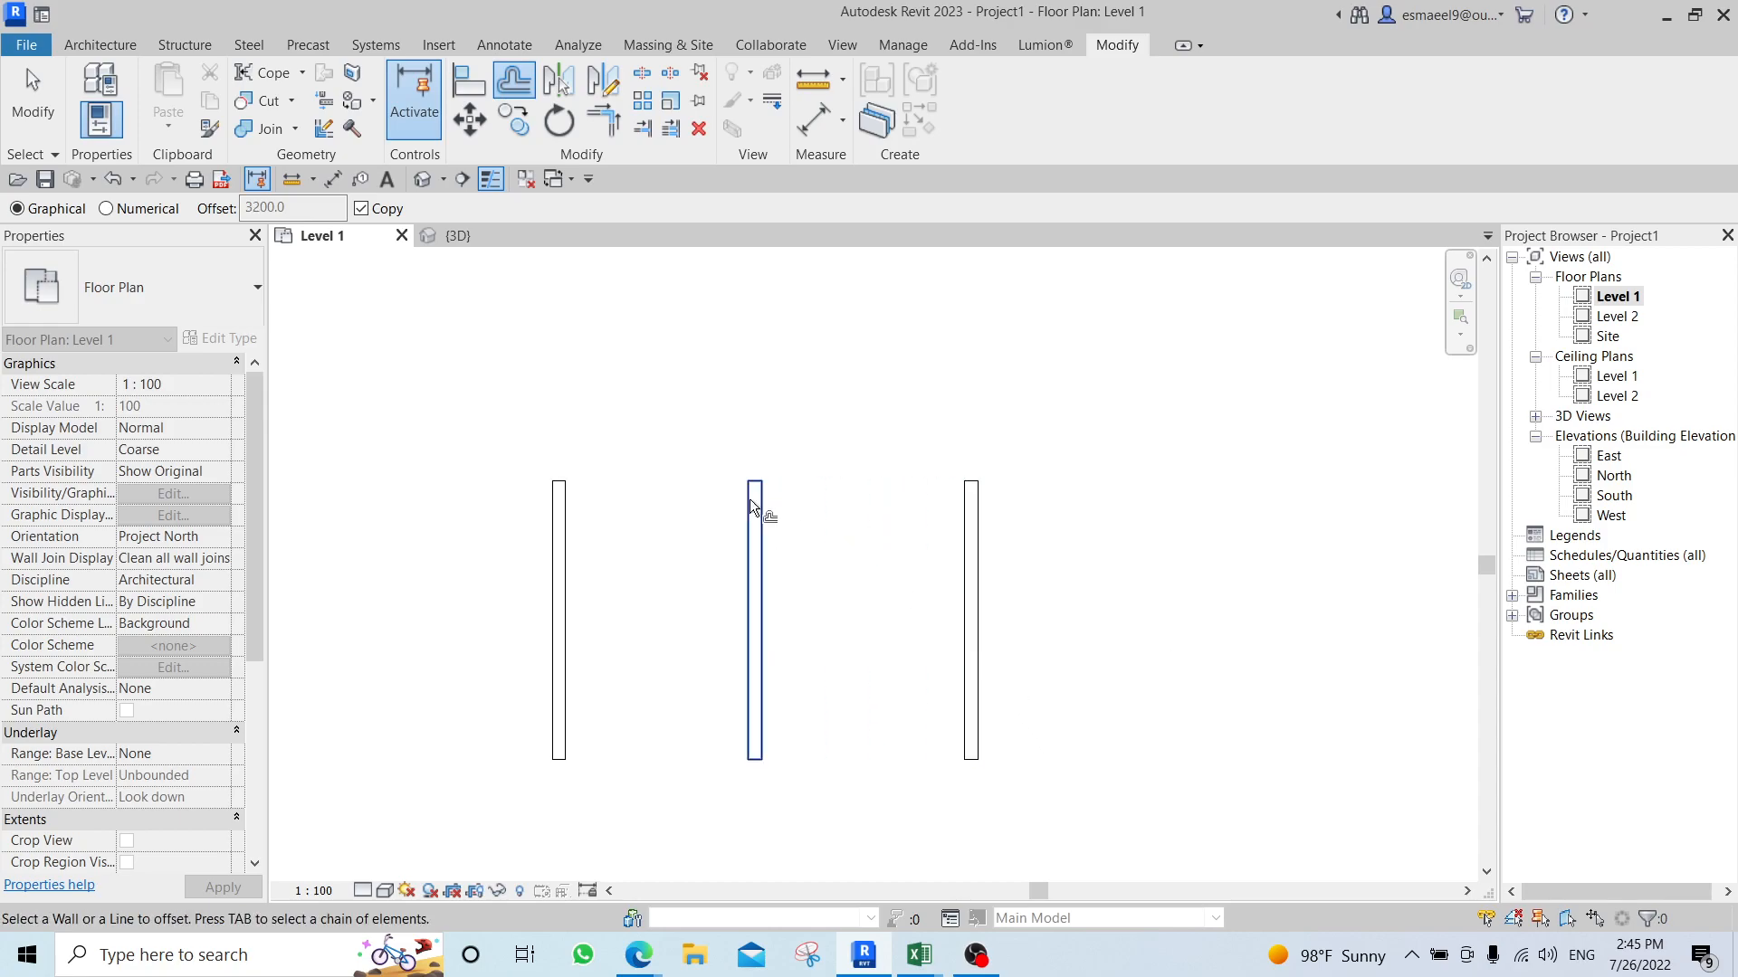
Switch Offset to Numerical with a distance of 1000 mm and create a copy to the right of the third wall.
{"action": "left_click", "coordinate": [138, 208]}
{"action": "double_click", "coordinate": [276, 208]}
{"action": "type", "text": "10"}
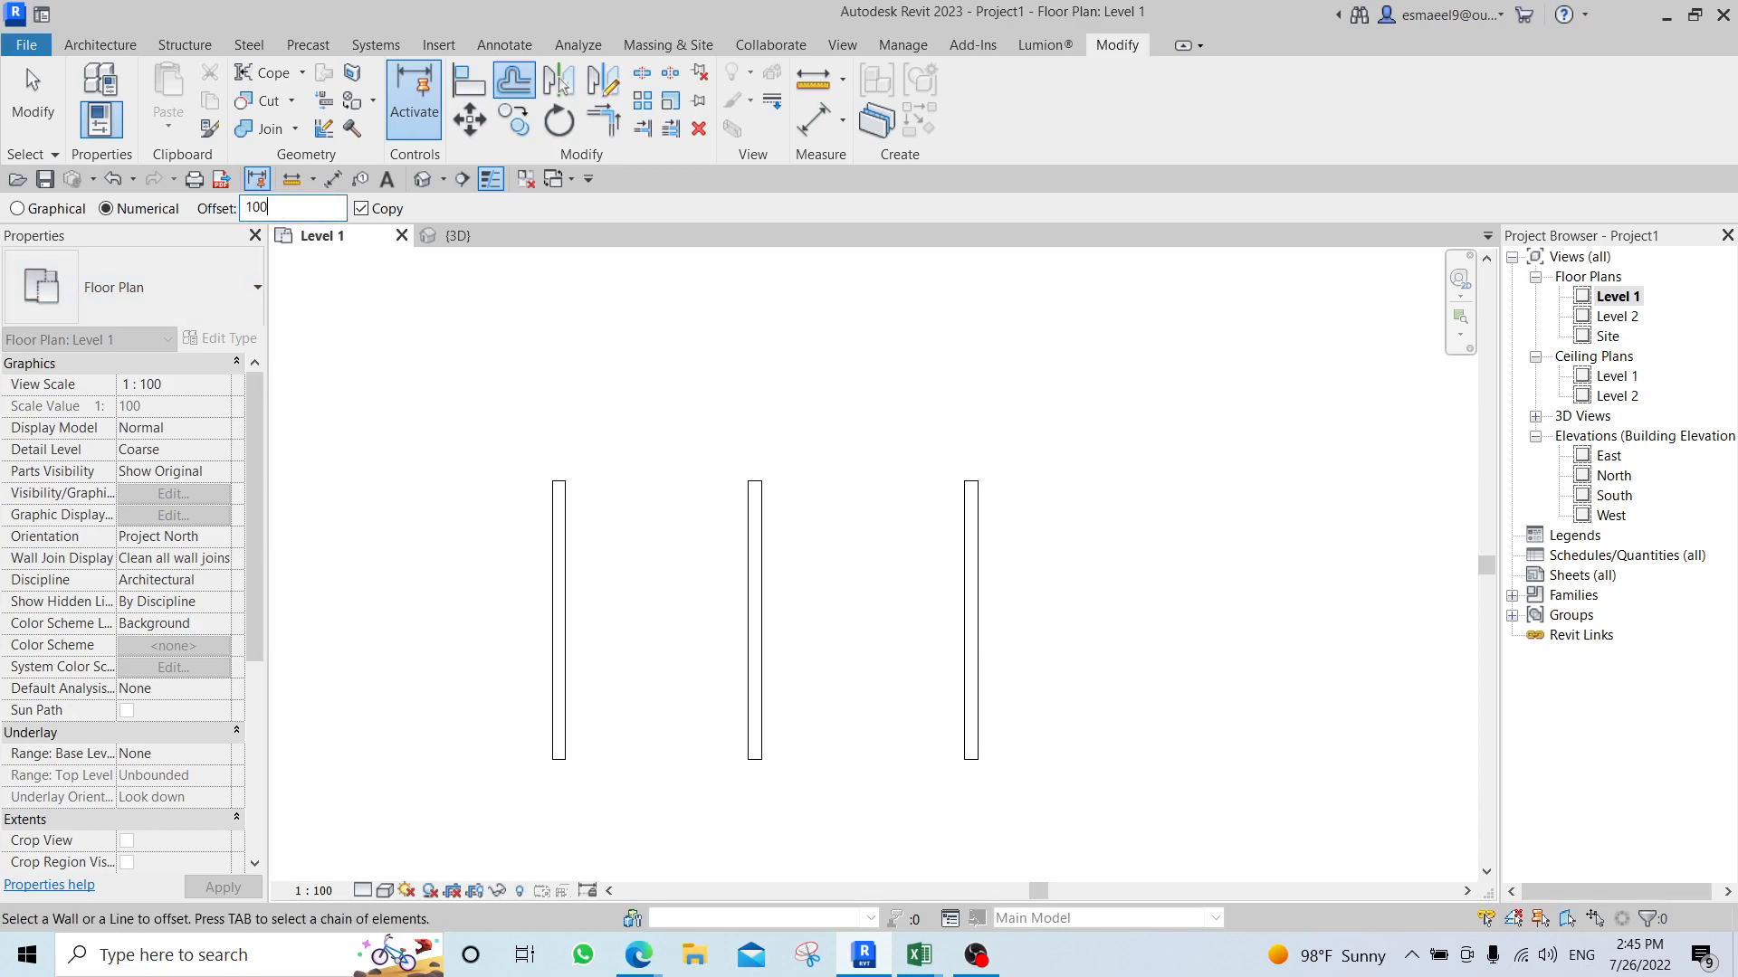
{"action": "middle_click_drag", "start_coordinate": [950, 471], "coordinate": [758, 439]}
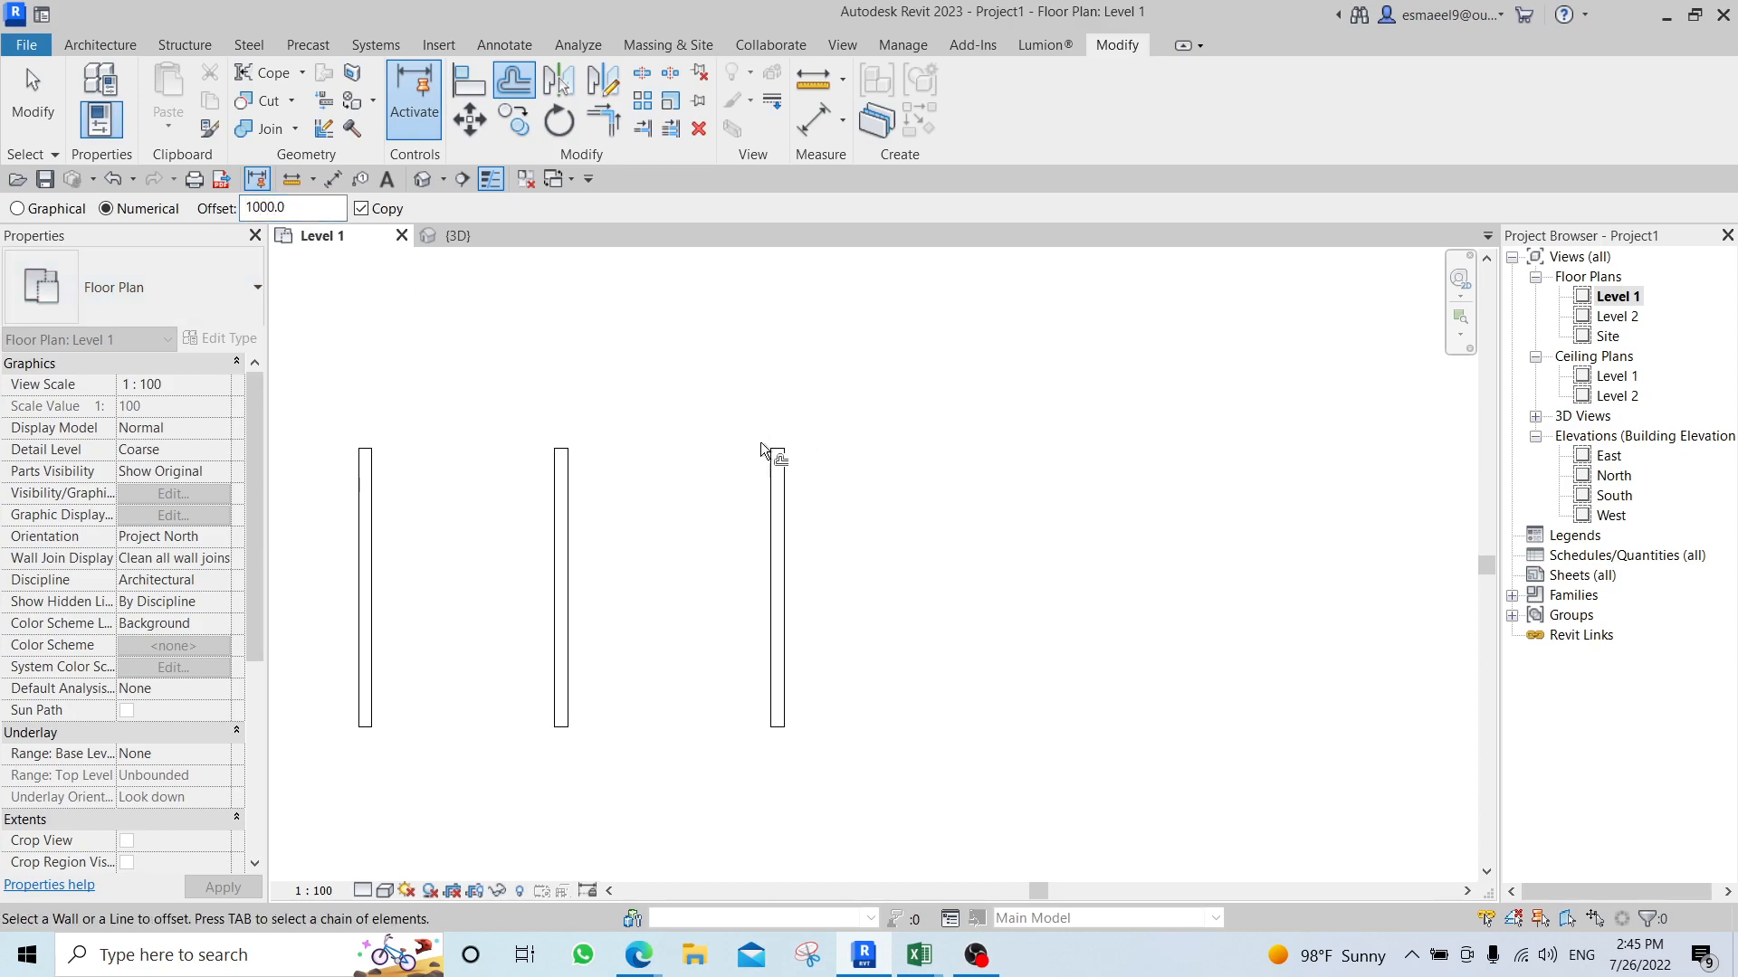
{"action": "left_click", "coordinate": [791, 498]}
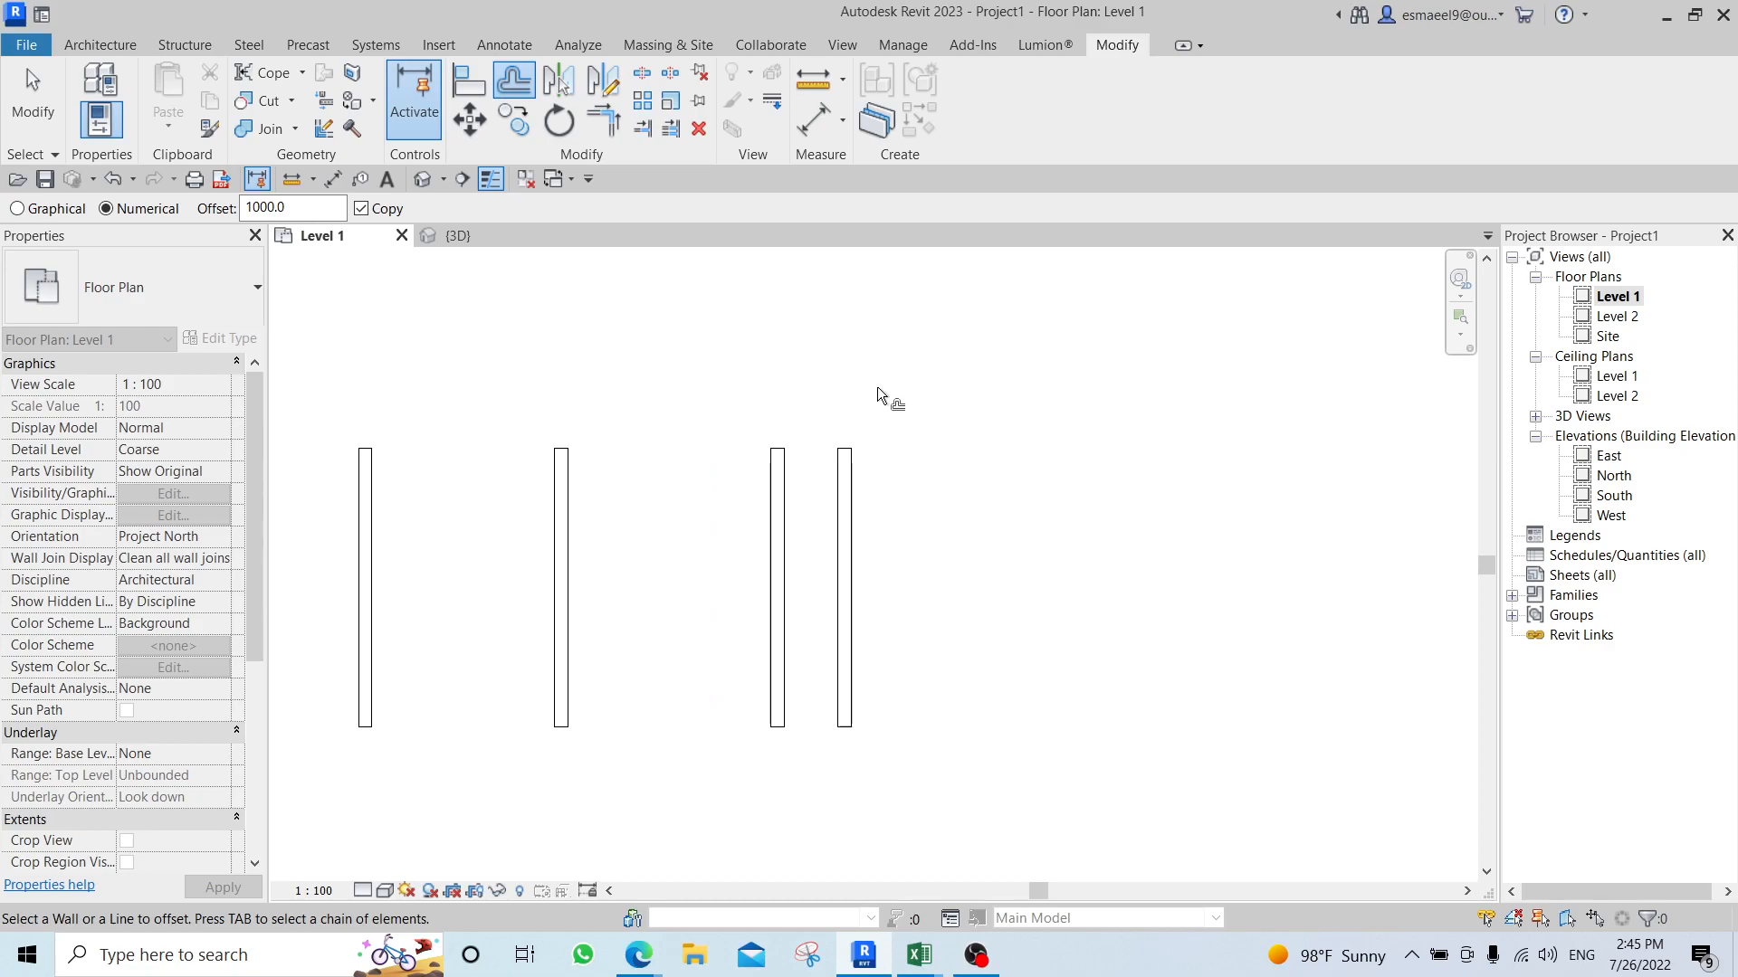
Turn off the Copy option and offset the rightmost wall itself 1000 mm further to the right.
{"action": "middle_click_drag", "start_coordinate": [950, 362], "coordinate": [863, 523]}
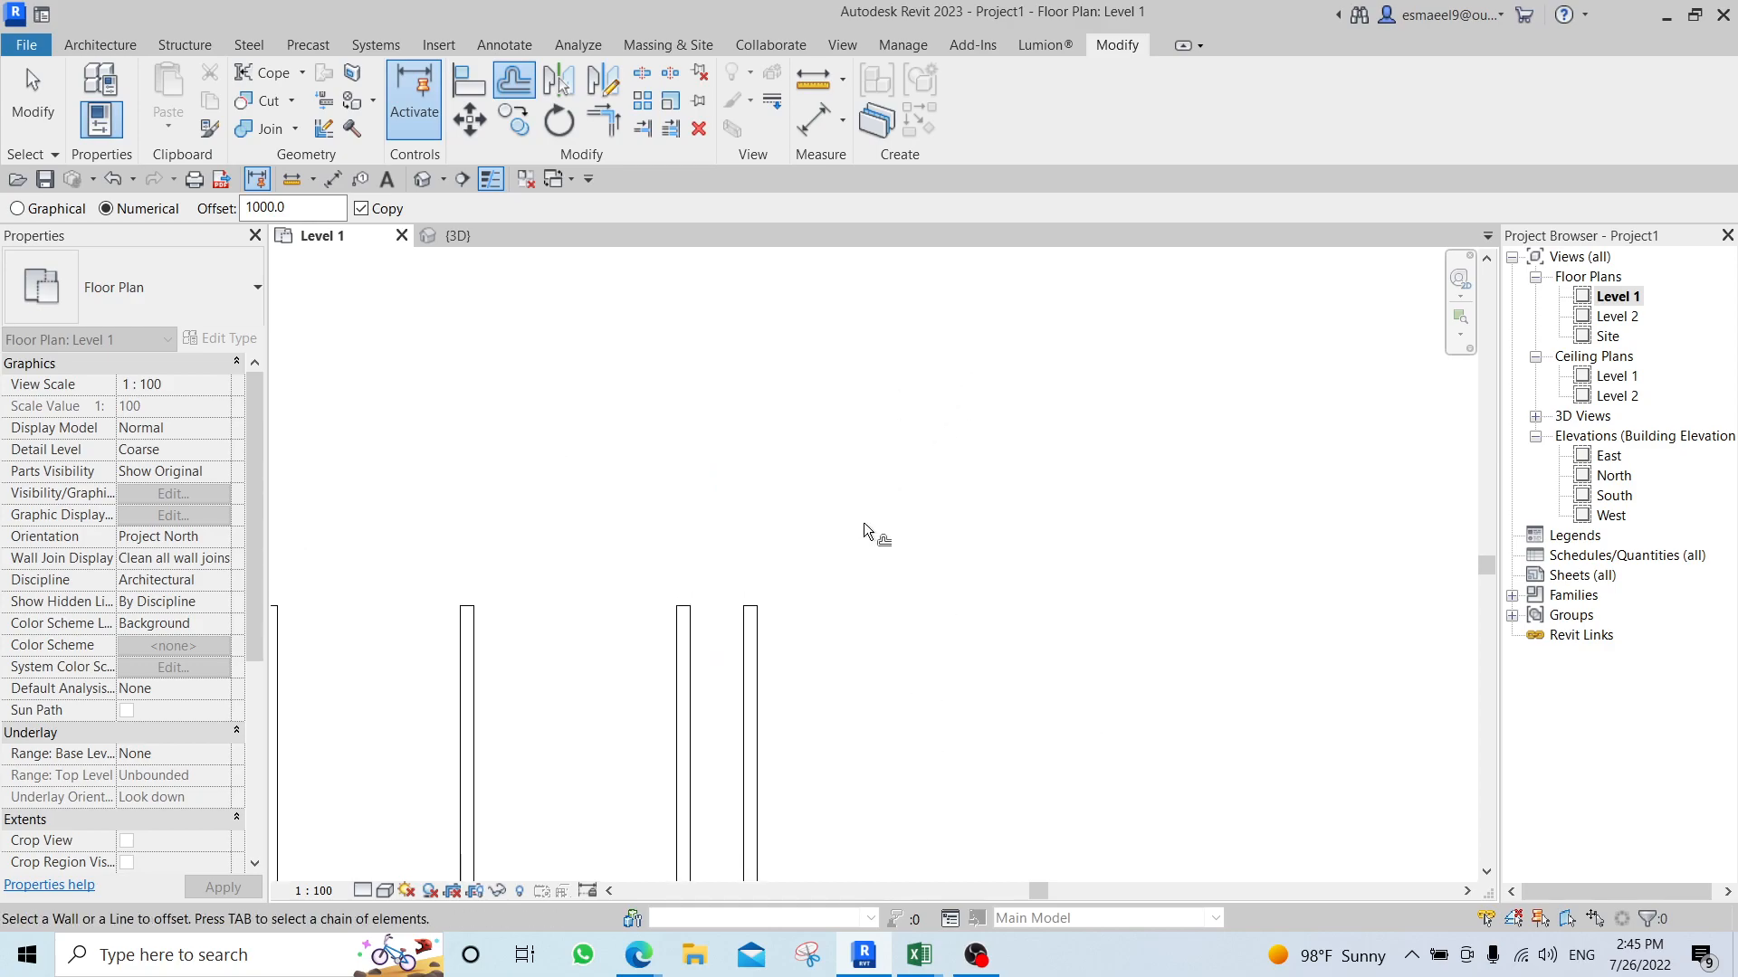
{"action": "left_click", "coordinate": [361, 208]}
{"action": "middle_click_drag", "start_coordinate": [626, 485], "coordinate": [574, 338]}
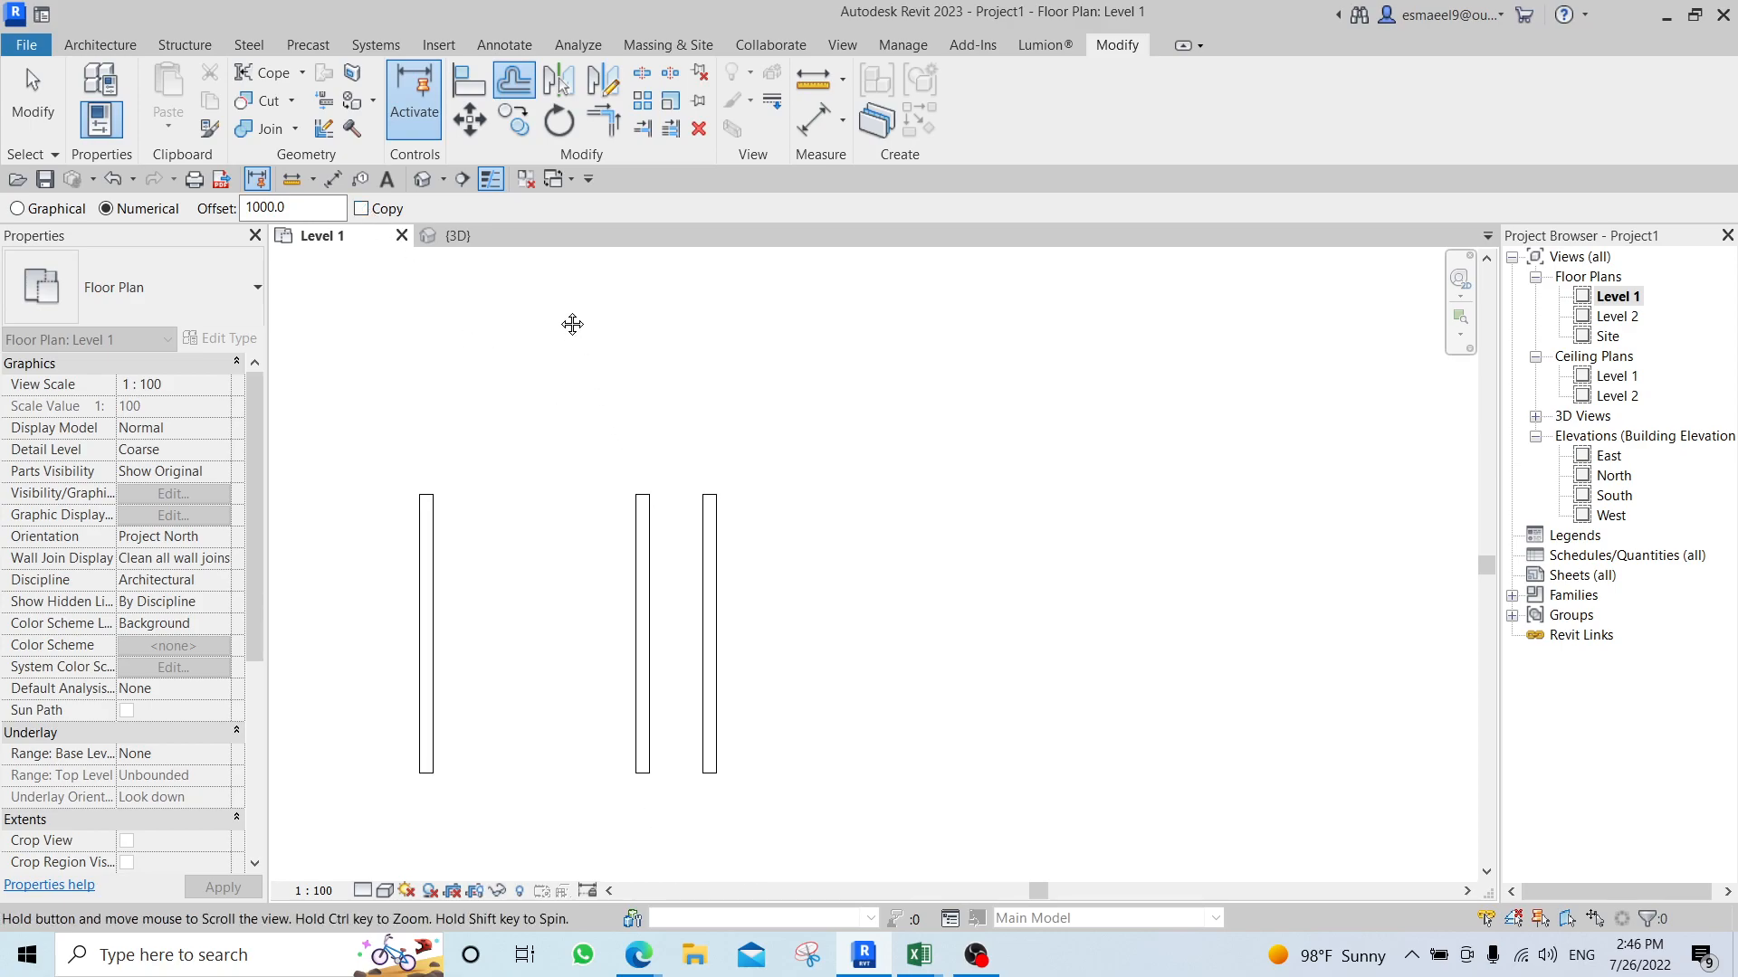
{"action": "left_click", "coordinate": [708, 519]}
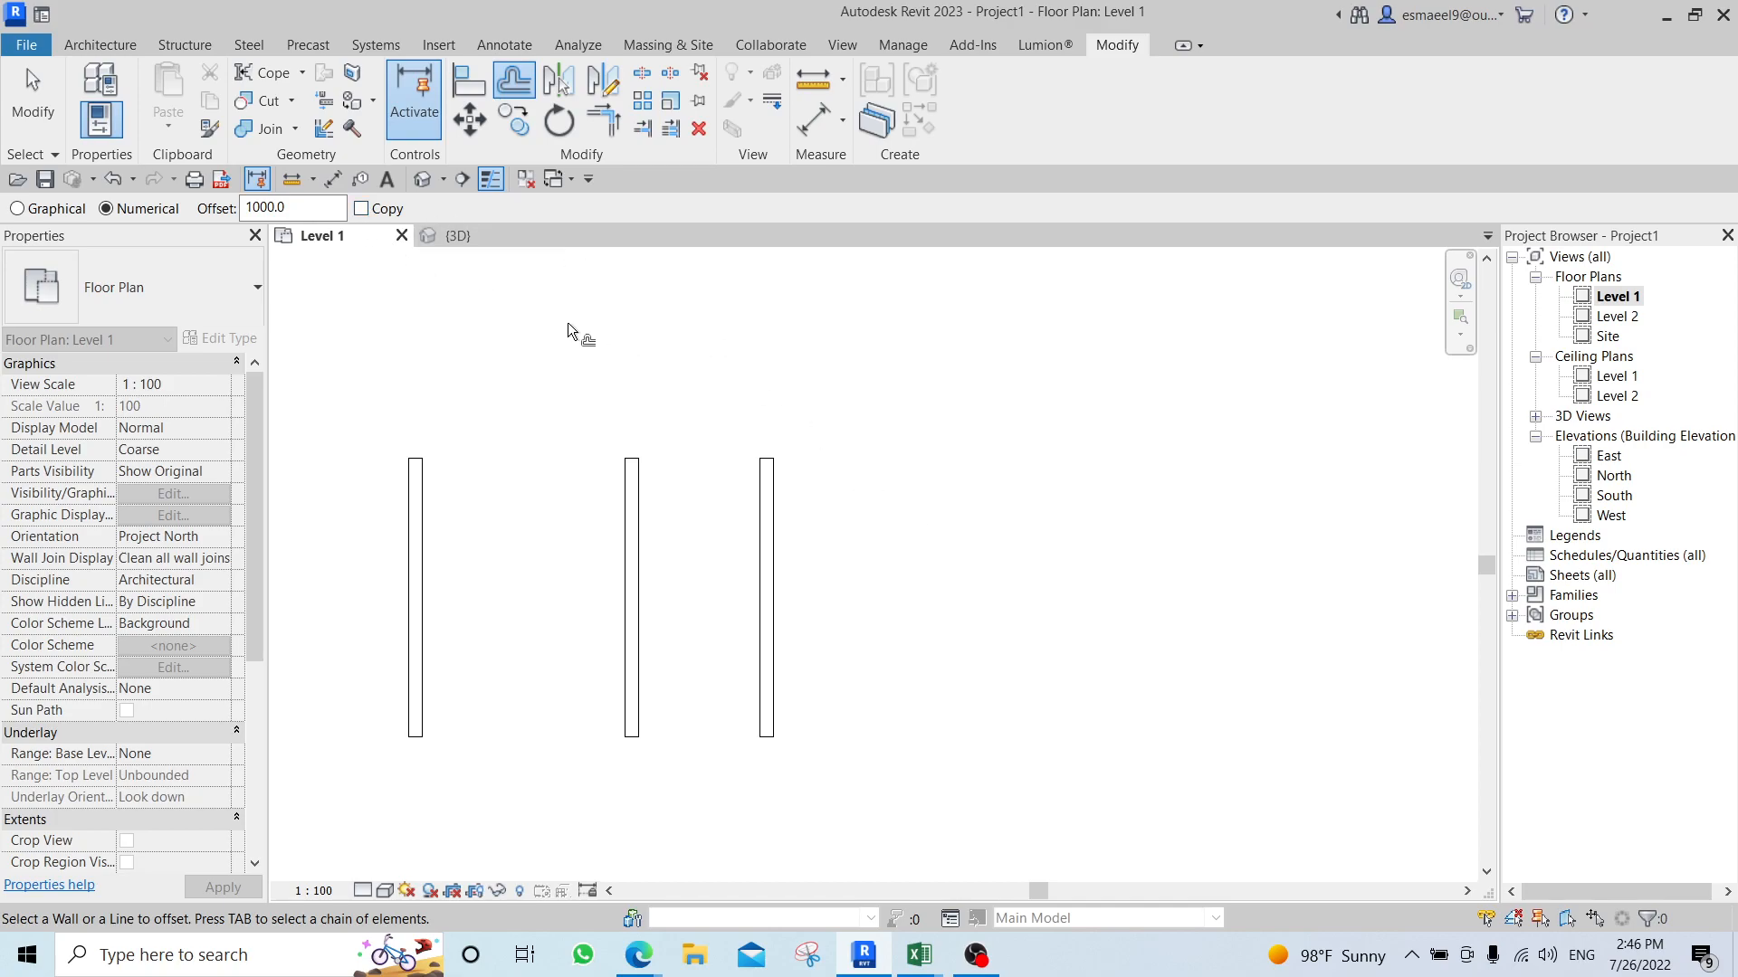
{"action": "scroll", "coordinate": [652, 370], "scroll_direction": "down", "scroll_amount": 2}
{"action": "middle_click_drag", "start_coordinate": [652, 369], "coordinate": [663, 497]}
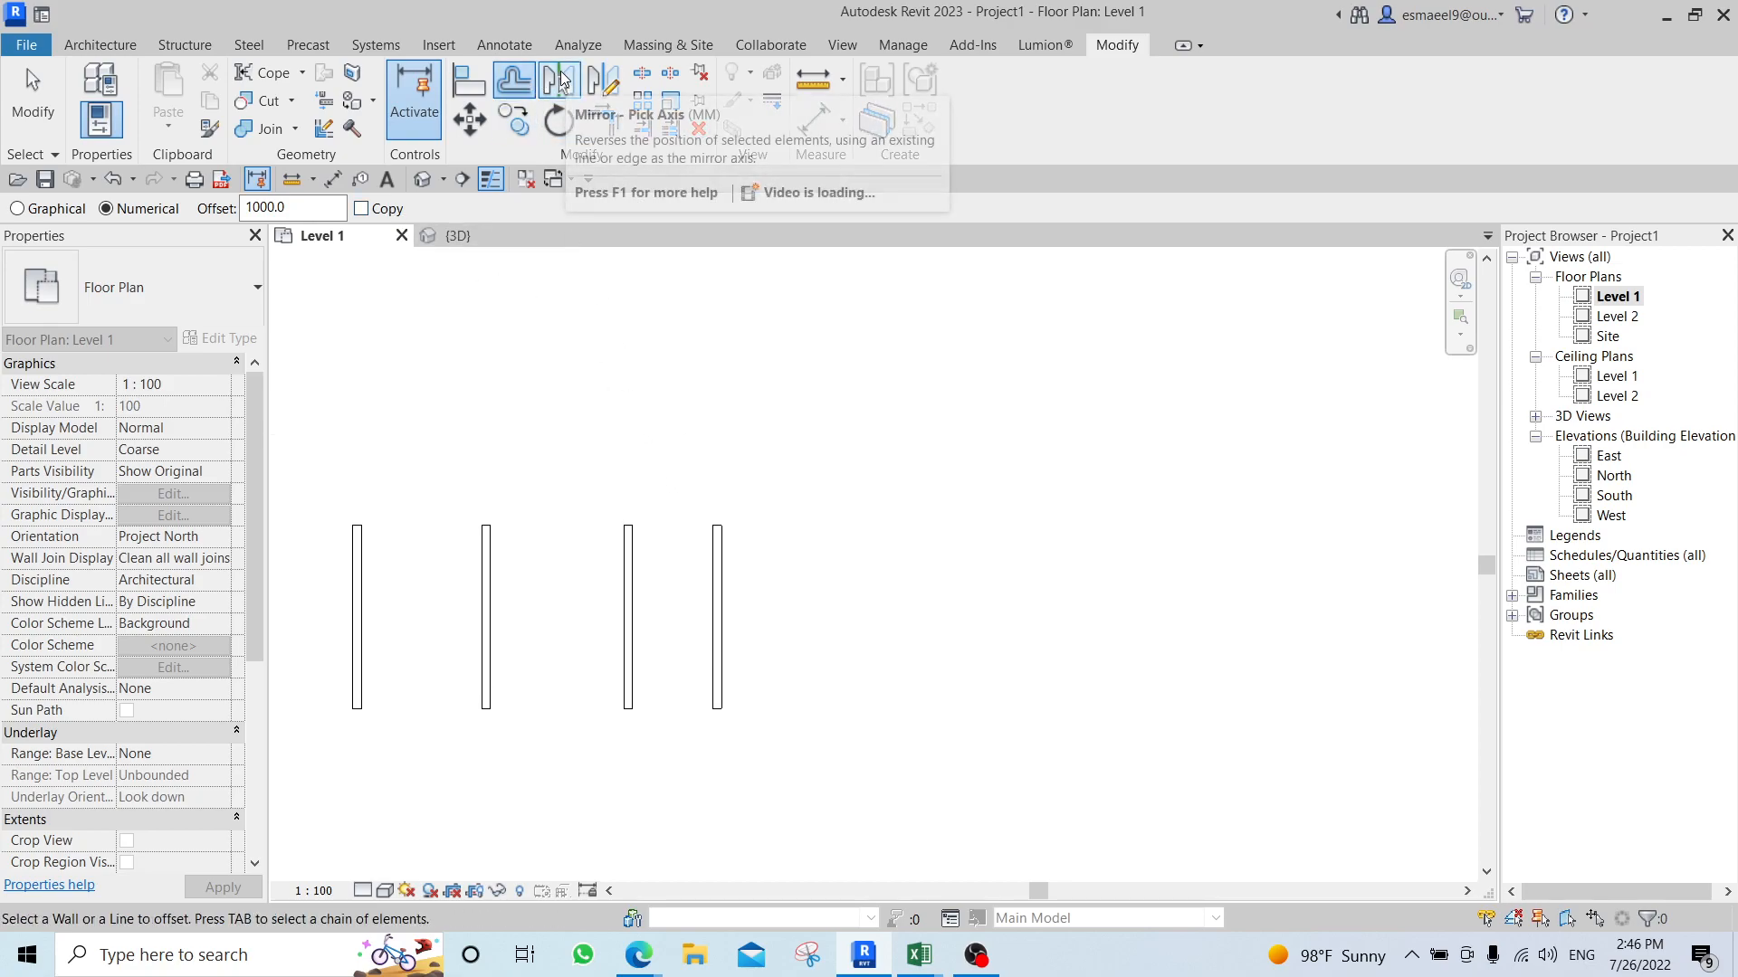
Exit the Offset command and select the rightmost desk.
{"action": "scroll", "coordinate": [861, 741], "scroll_direction": "down", "scroll_amount": 2}
{"action": "middle_click_drag", "start_coordinate": [861, 741], "coordinate": [815, 624]}
{"action": "scroll", "coordinate": [806, 606], "scroll_direction": "up", "scroll_amount": 1}
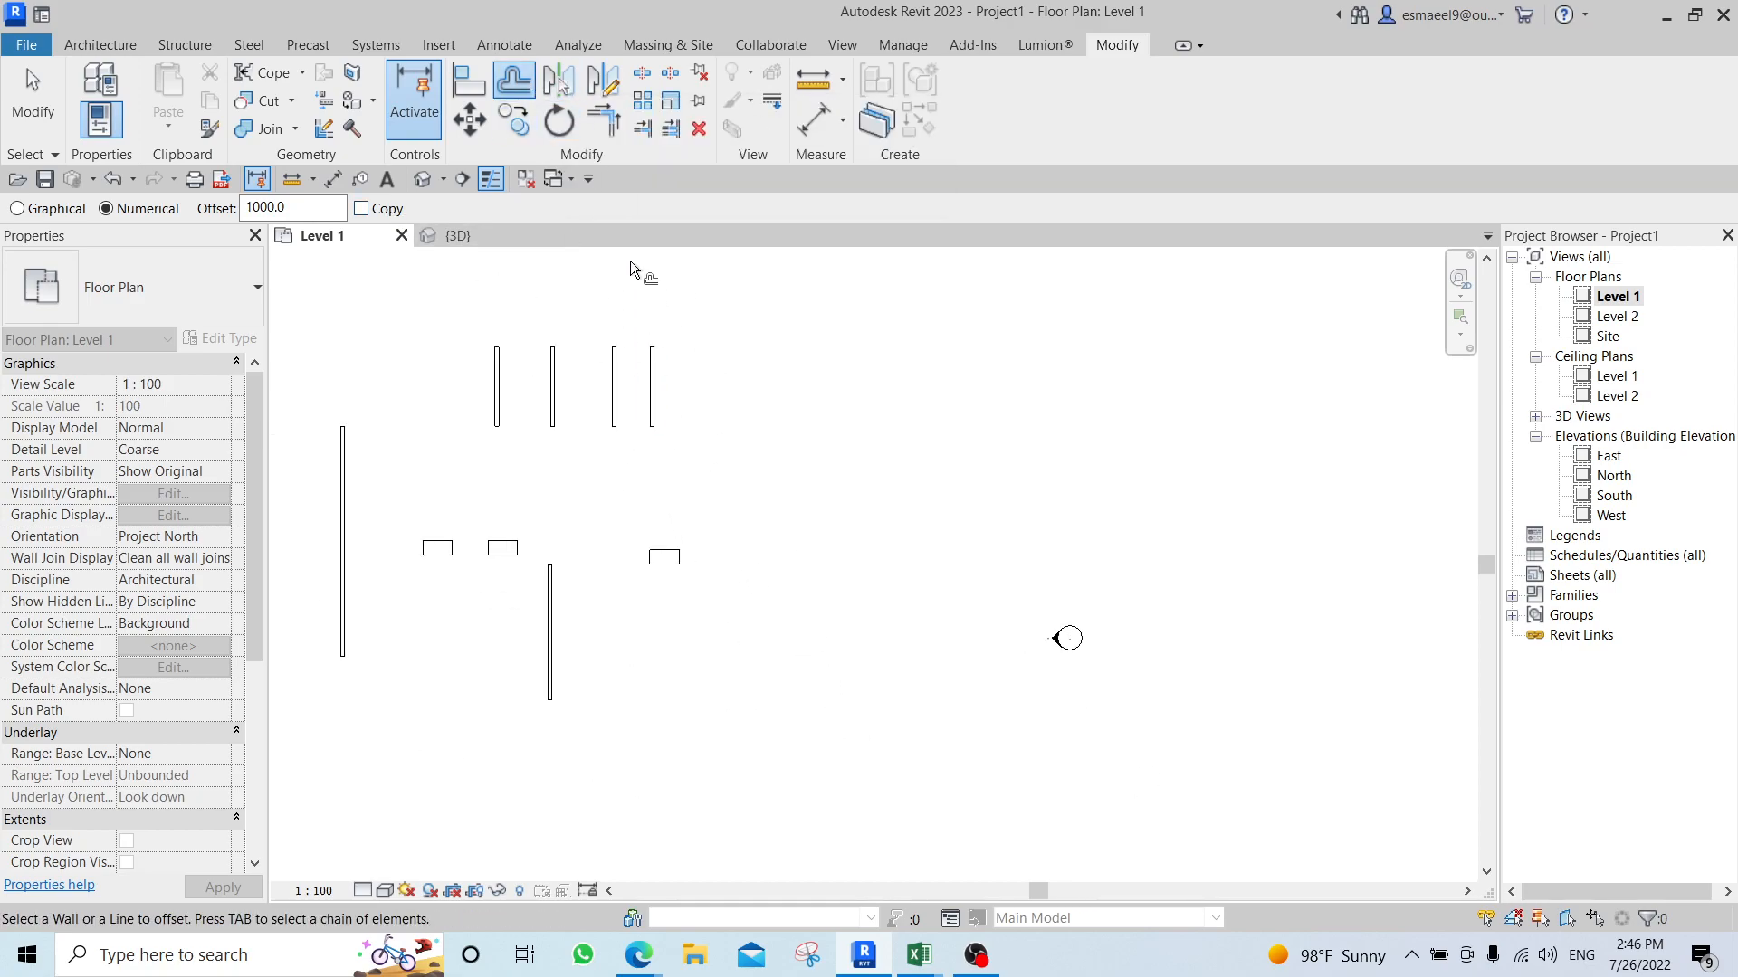
{"action": "scroll", "coordinate": [826, 555], "scroll_direction": "up", "scroll_amount": 3}
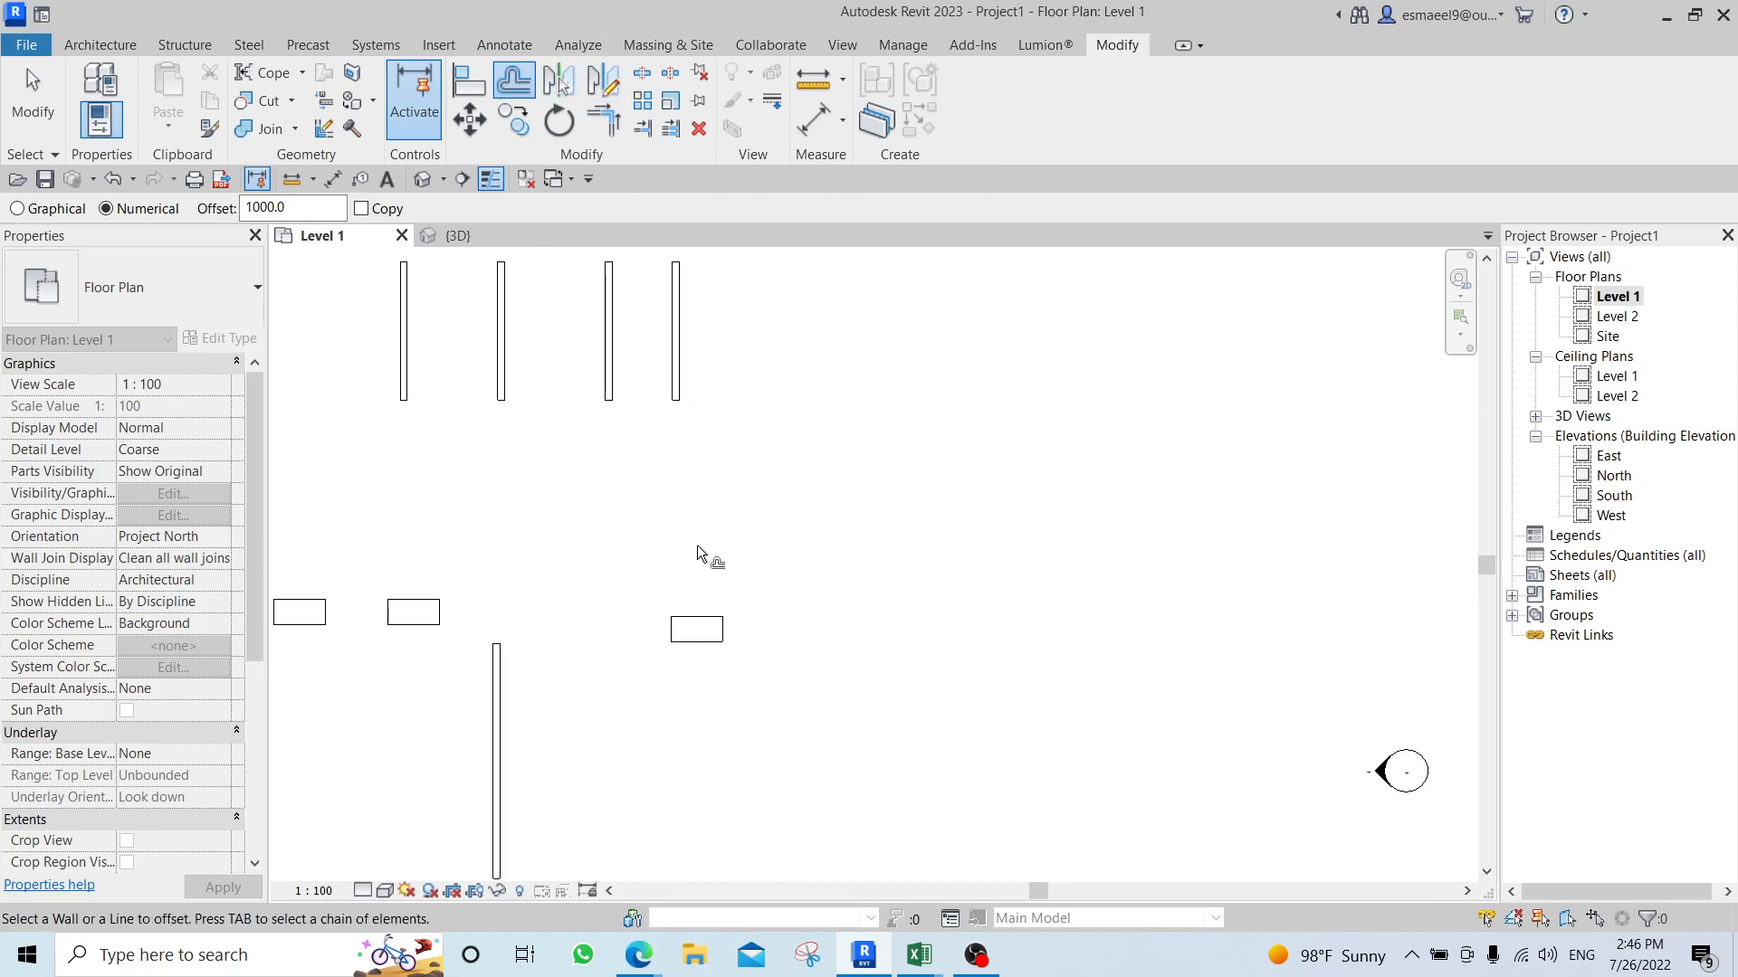
{"action": "key", "text": "Escape"}
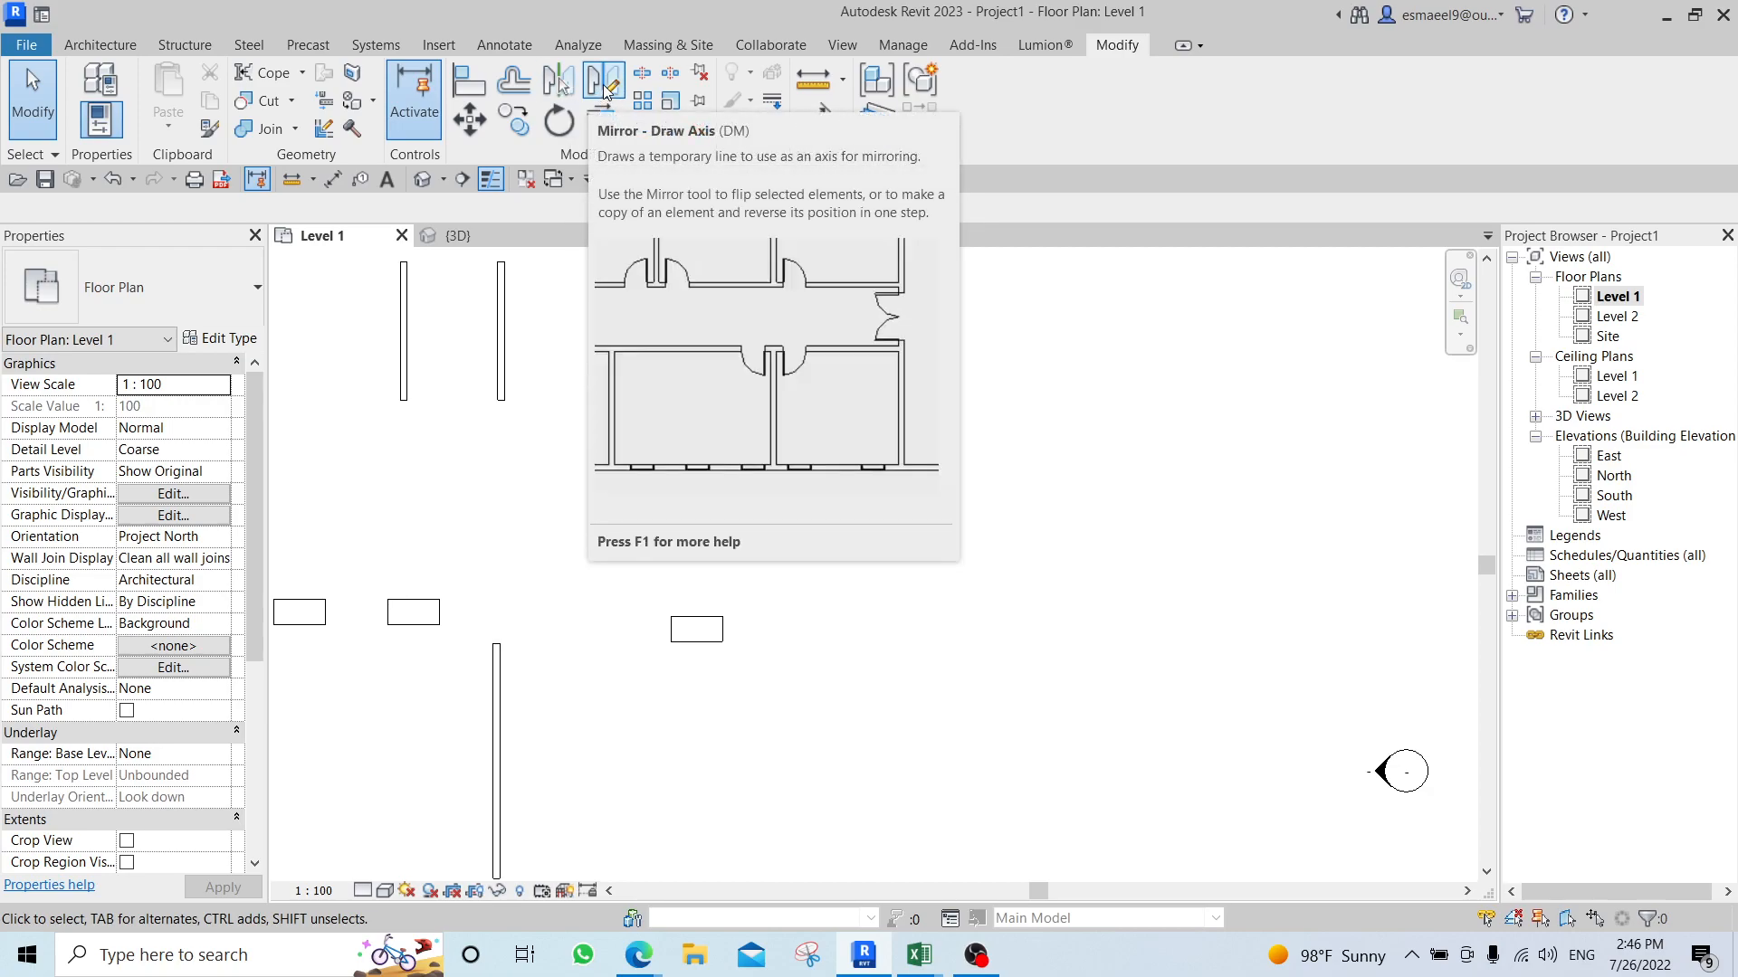
{"action": "scroll", "coordinate": [729, 691], "scroll_direction": "up", "scroll_amount": 1}
{"action": "left_click", "coordinate": [693, 621]}
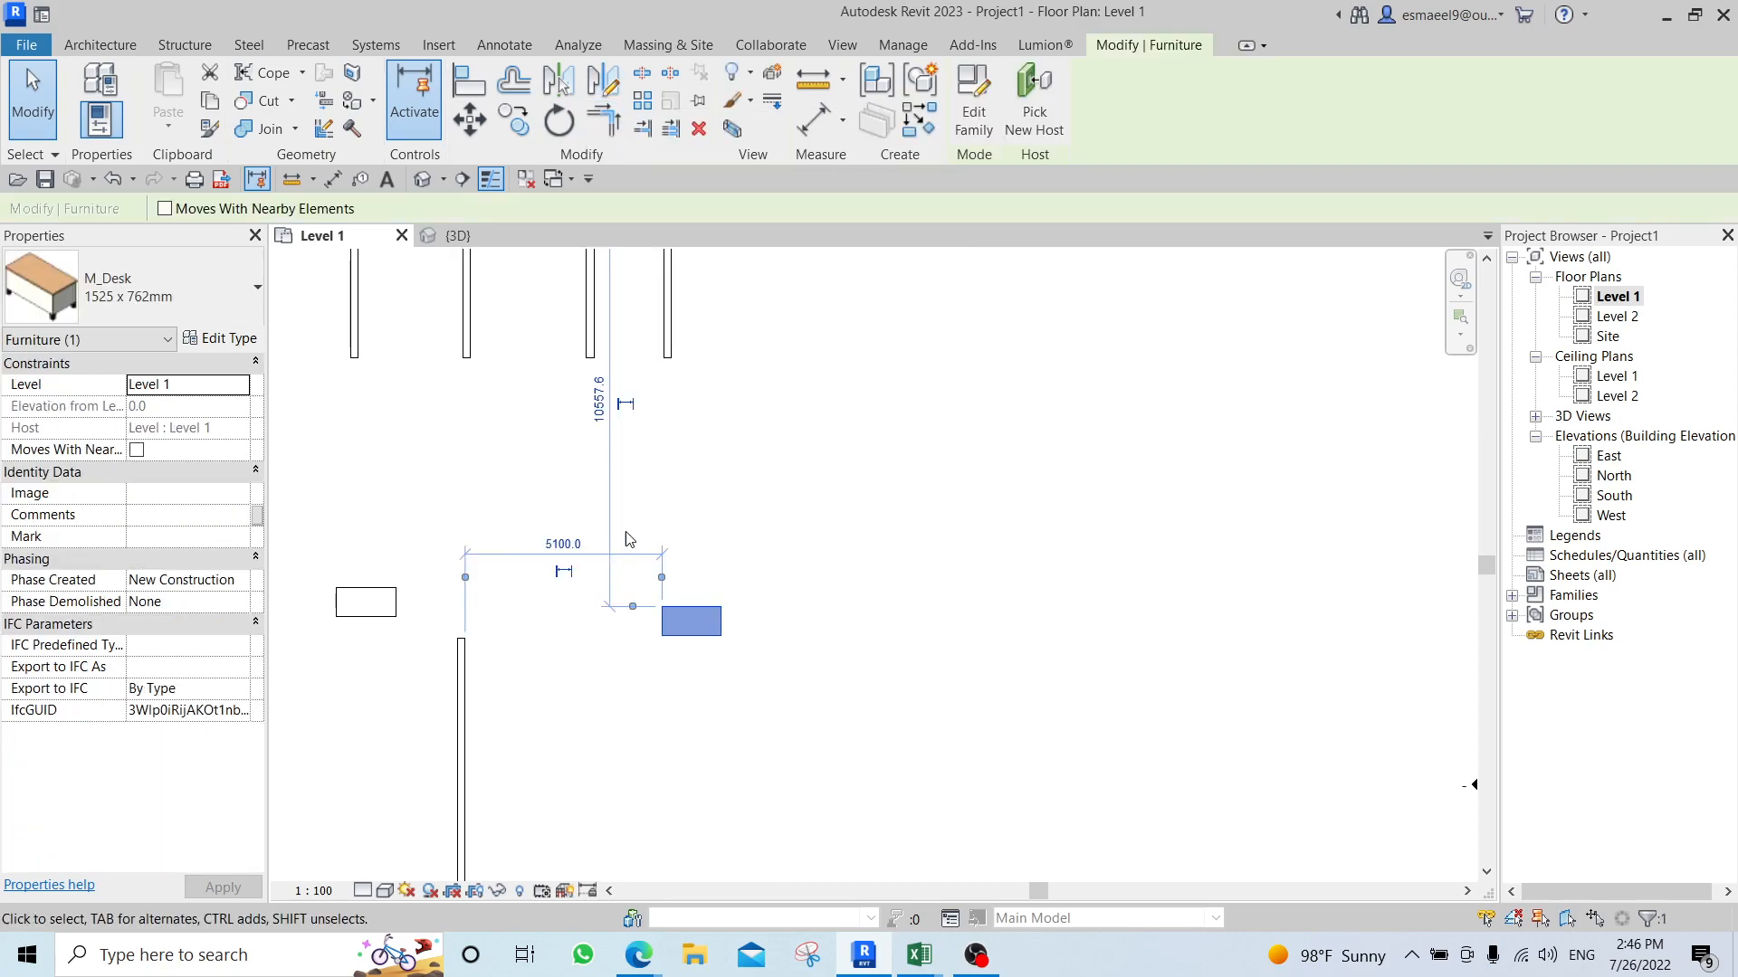
{"action": "middle_click_drag", "start_coordinate": [740, 479], "coordinate": [750, 517]}
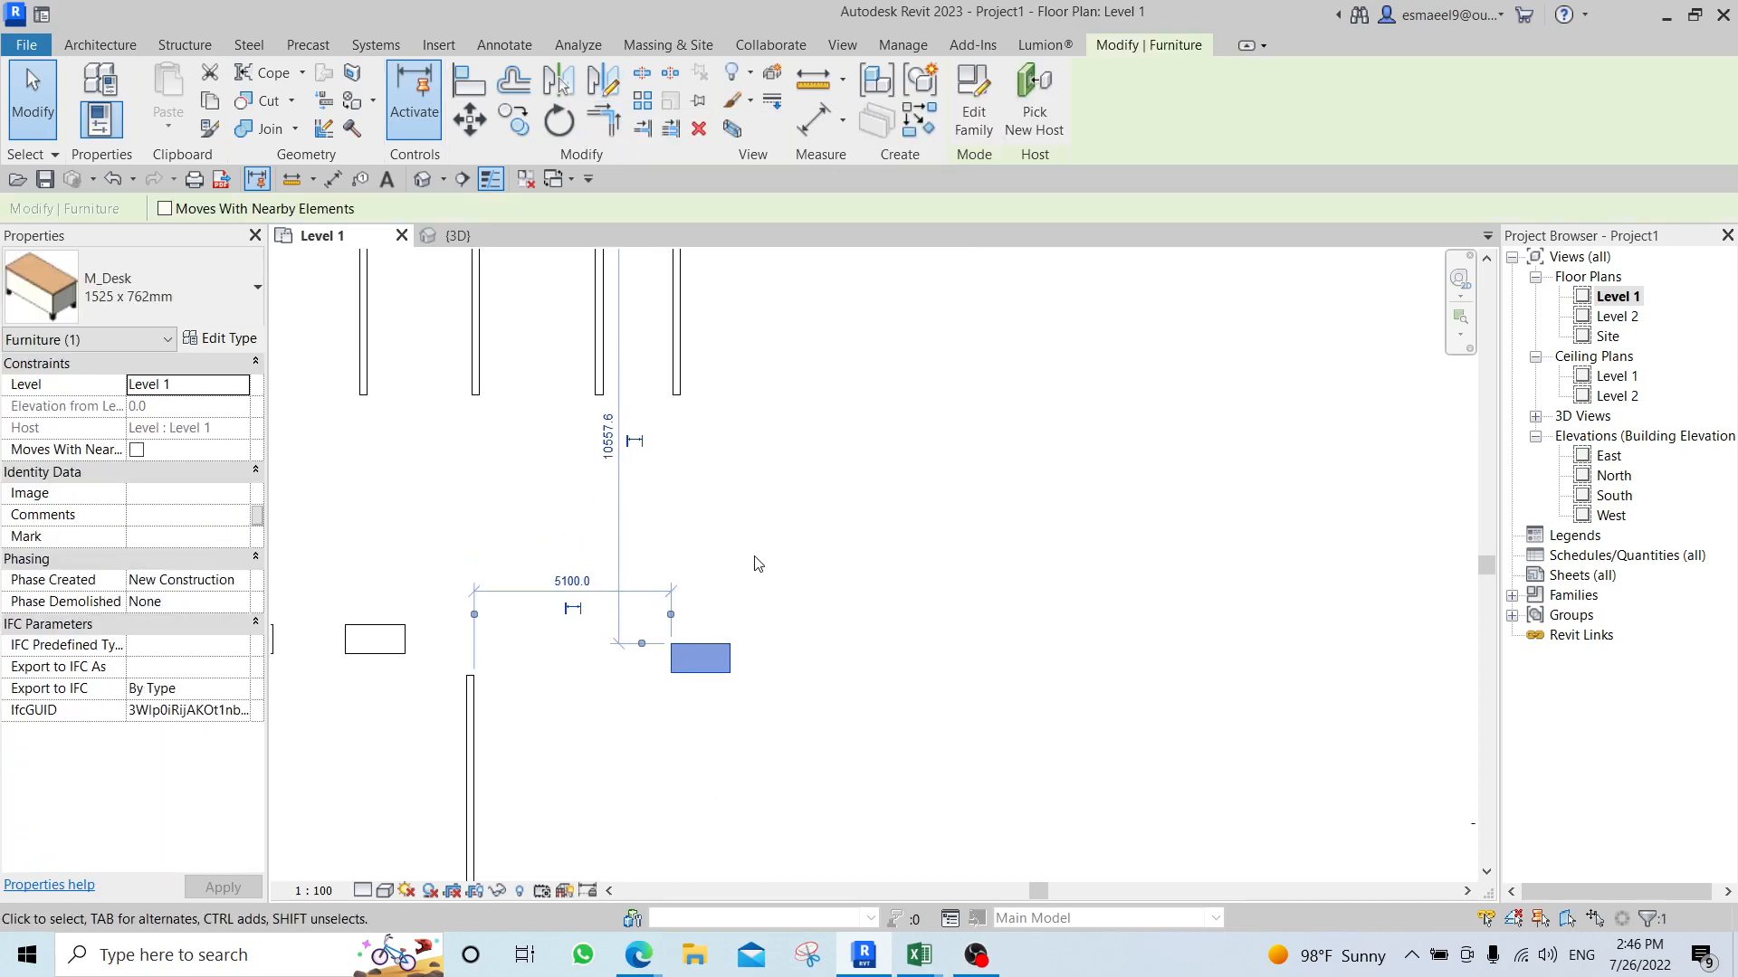
{"action": "left_click", "coordinate": [714, 632]}
{"action": "scroll", "coordinate": [714, 632], "scroll_direction": "up", "scroll_amount": 1}
{"action": "left_click", "coordinate": [708, 656]}
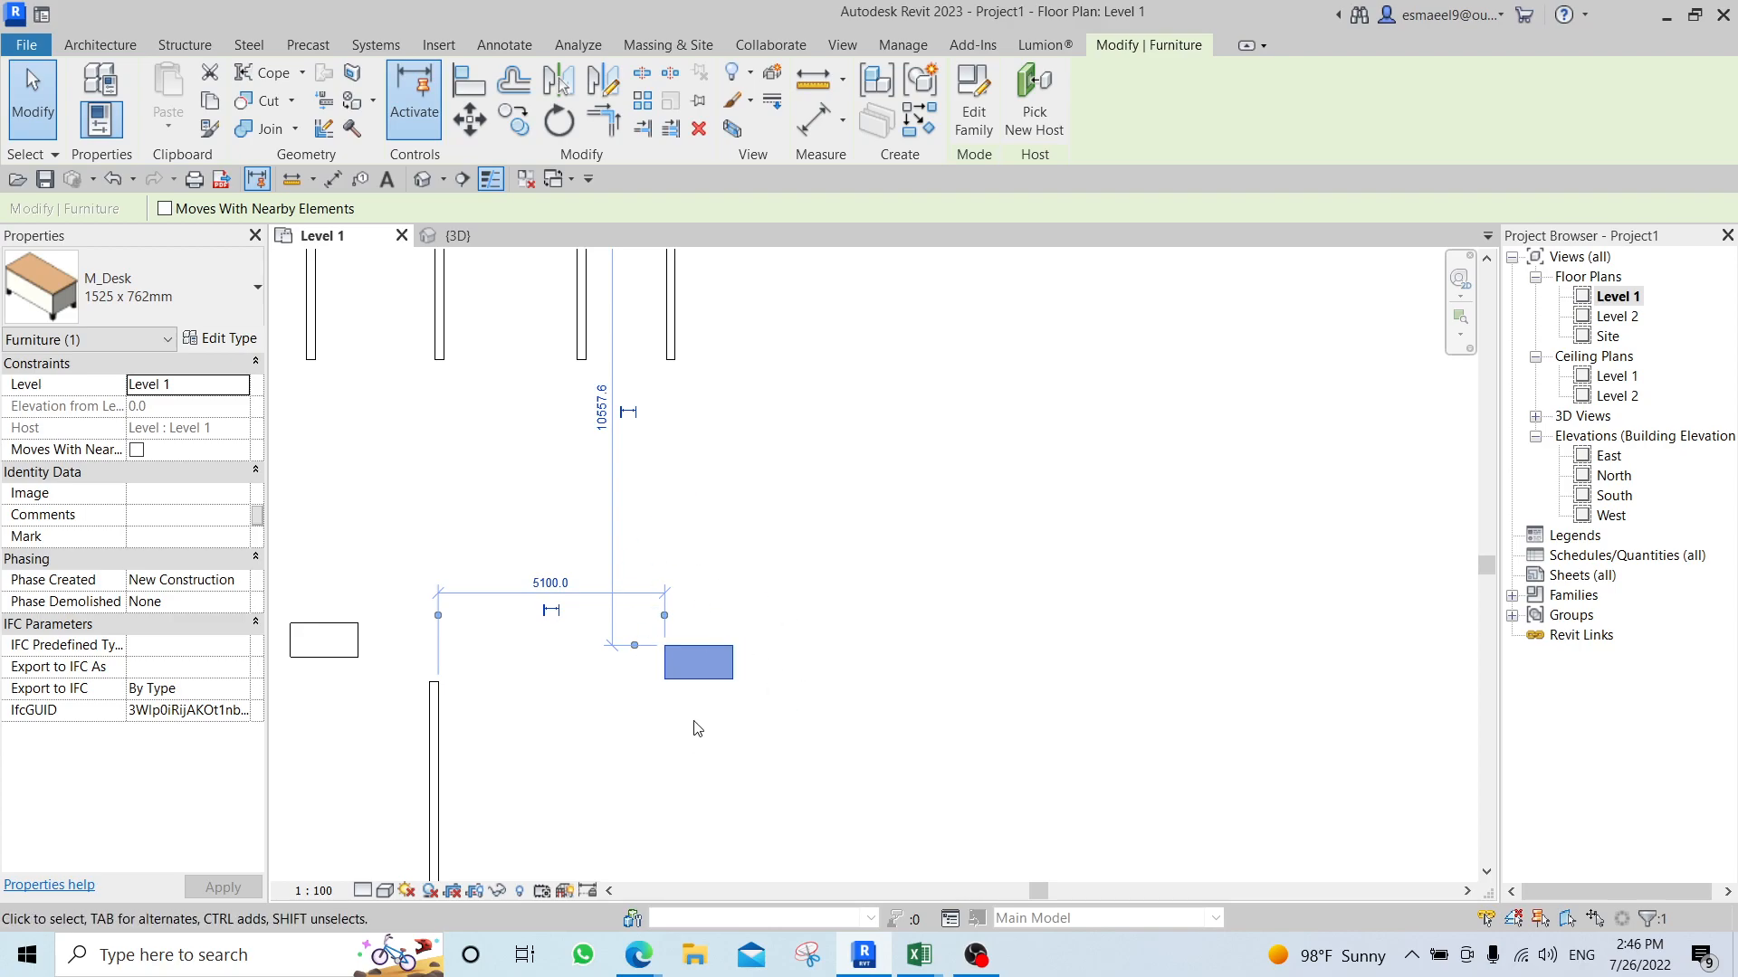
Draw a horizontal wall about 1100 mm above the rightmost desk, extending past both of the desk's ends.
{"action": "scroll", "coordinate": [707, 623], "scroll_direction": "up", "scroll_amount": 2}
{"action": "left_click", "coordinate": [620, 578]}
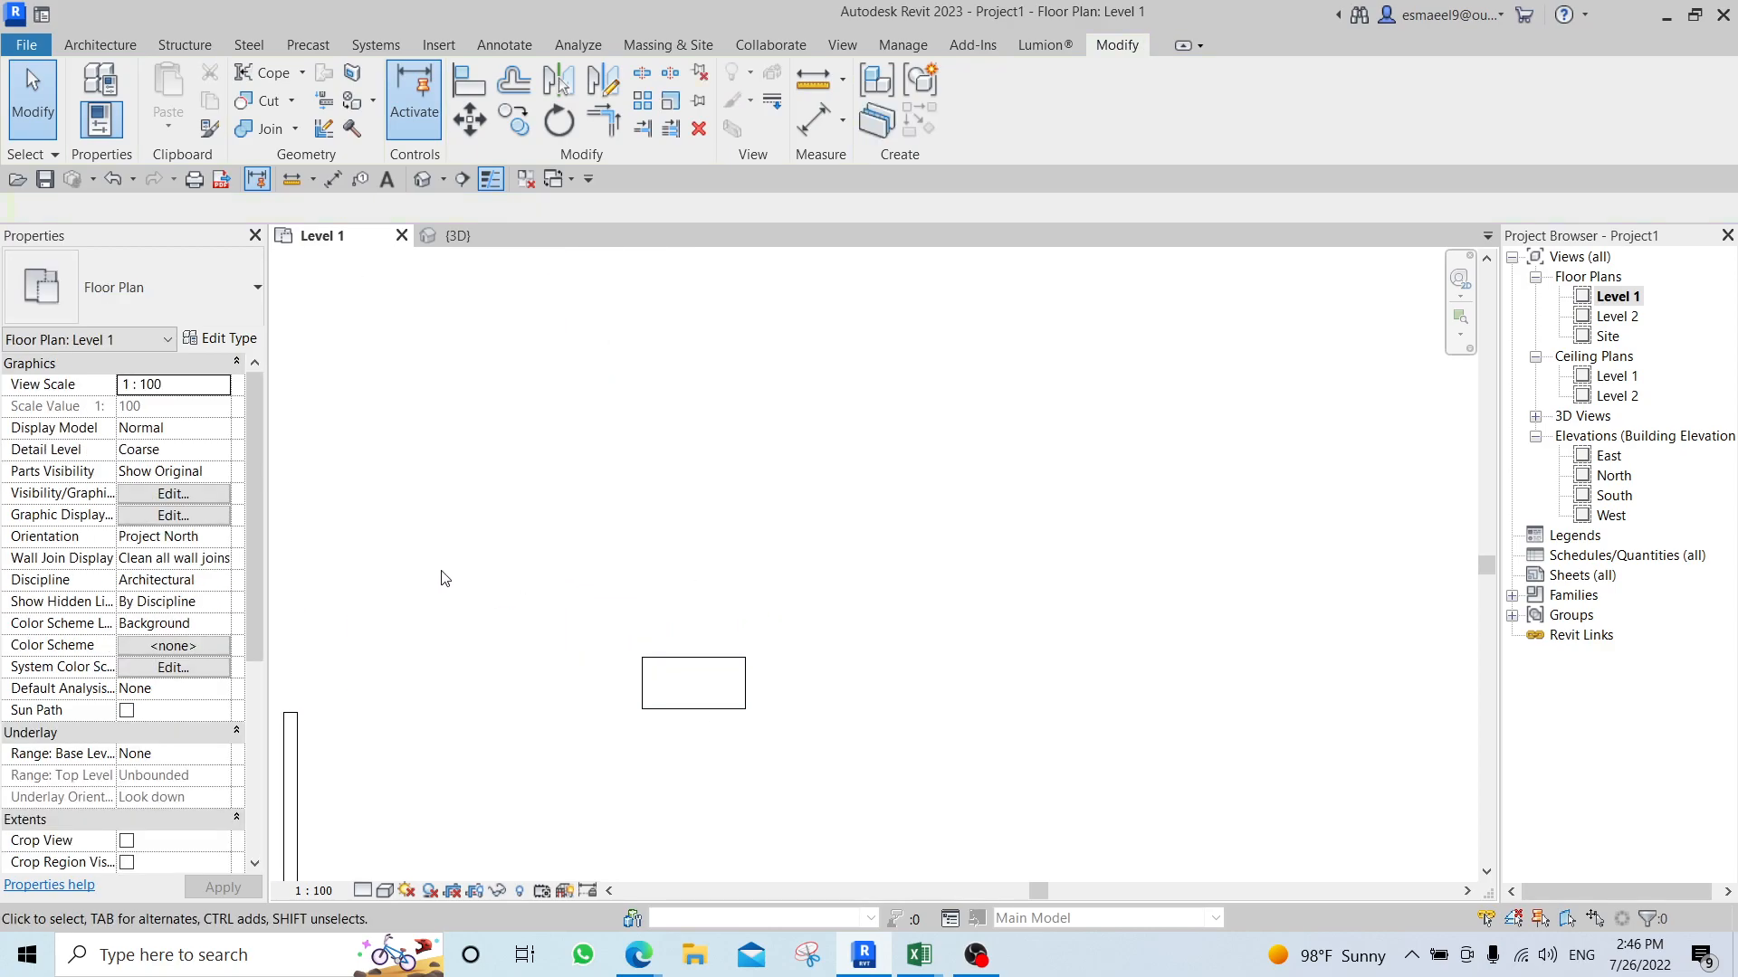
{"action": "key", "text": "w"}
{"action": "key", "text": "a"}
{"action": "left_click", "coordinate": [567, 578]}
{"action": "left_click", "coordinate": [889, 576]}
{"action": "key", "text": "Escape"}
{"action": "key", "text": "Escape"}
{"action": "left_click", "coordinate": [842, 576]}
{"action": "left_click", "coordinate": [800, 704]}
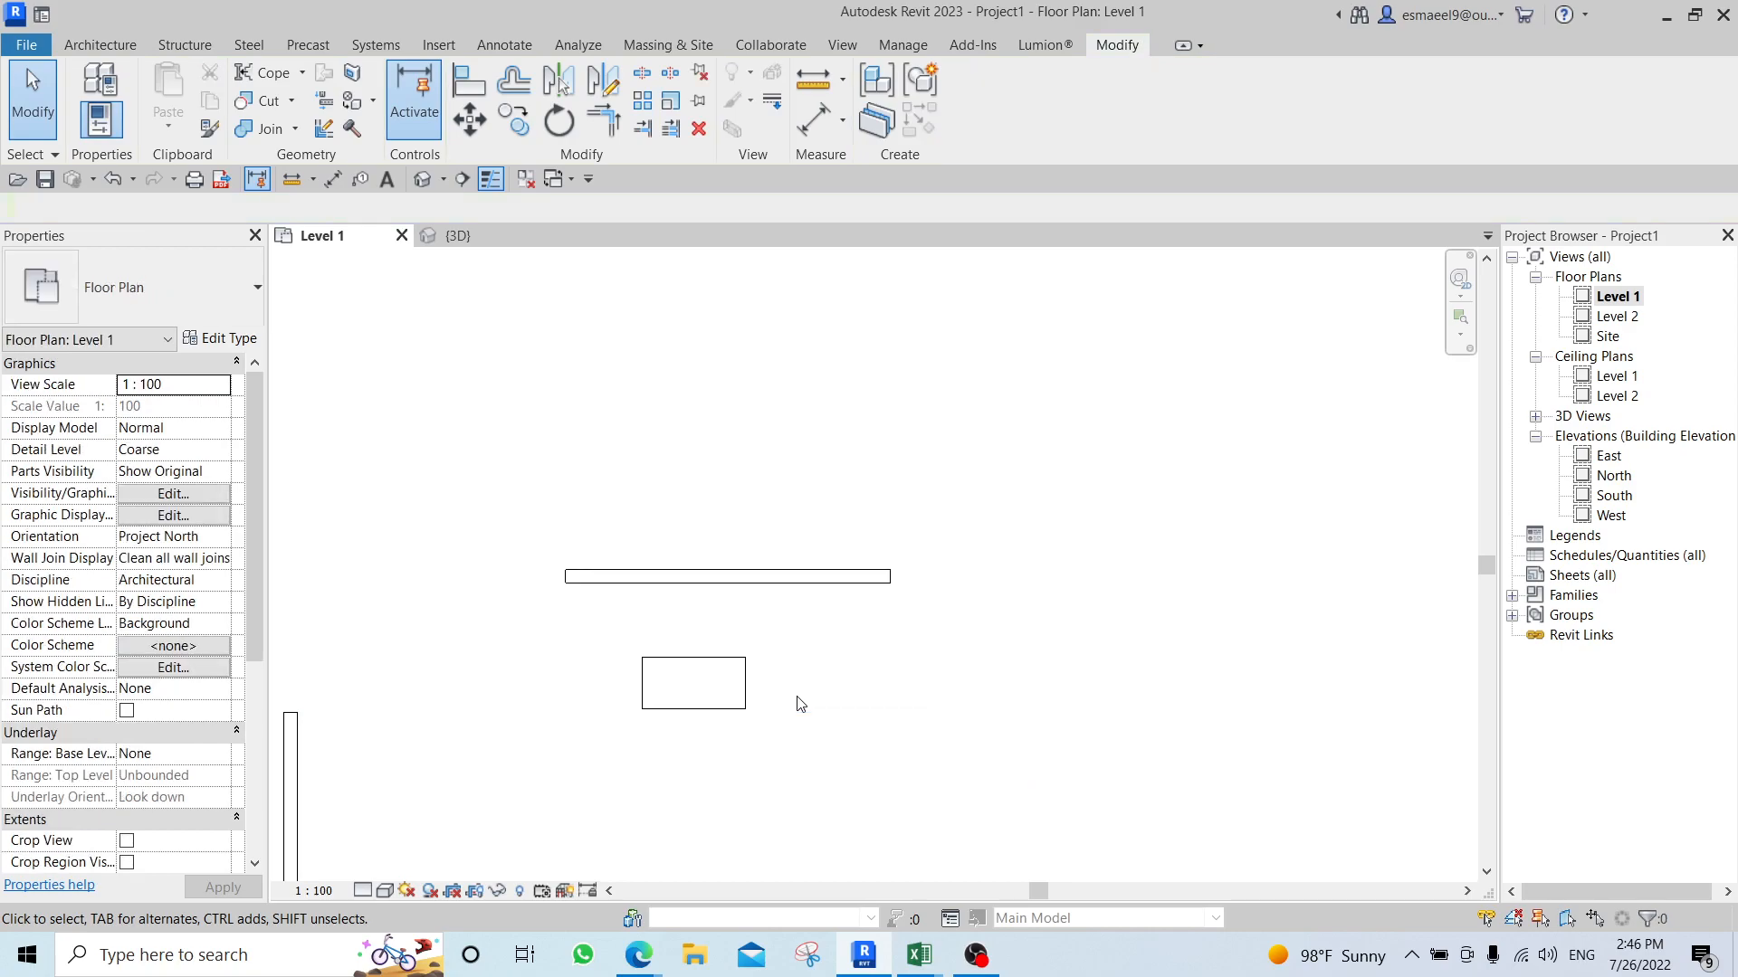
Mirror a copy of the desk about the horizontal wall, and delete both the copy and the wall.
{"action": "left_click", "coordinate": [726, 670]}
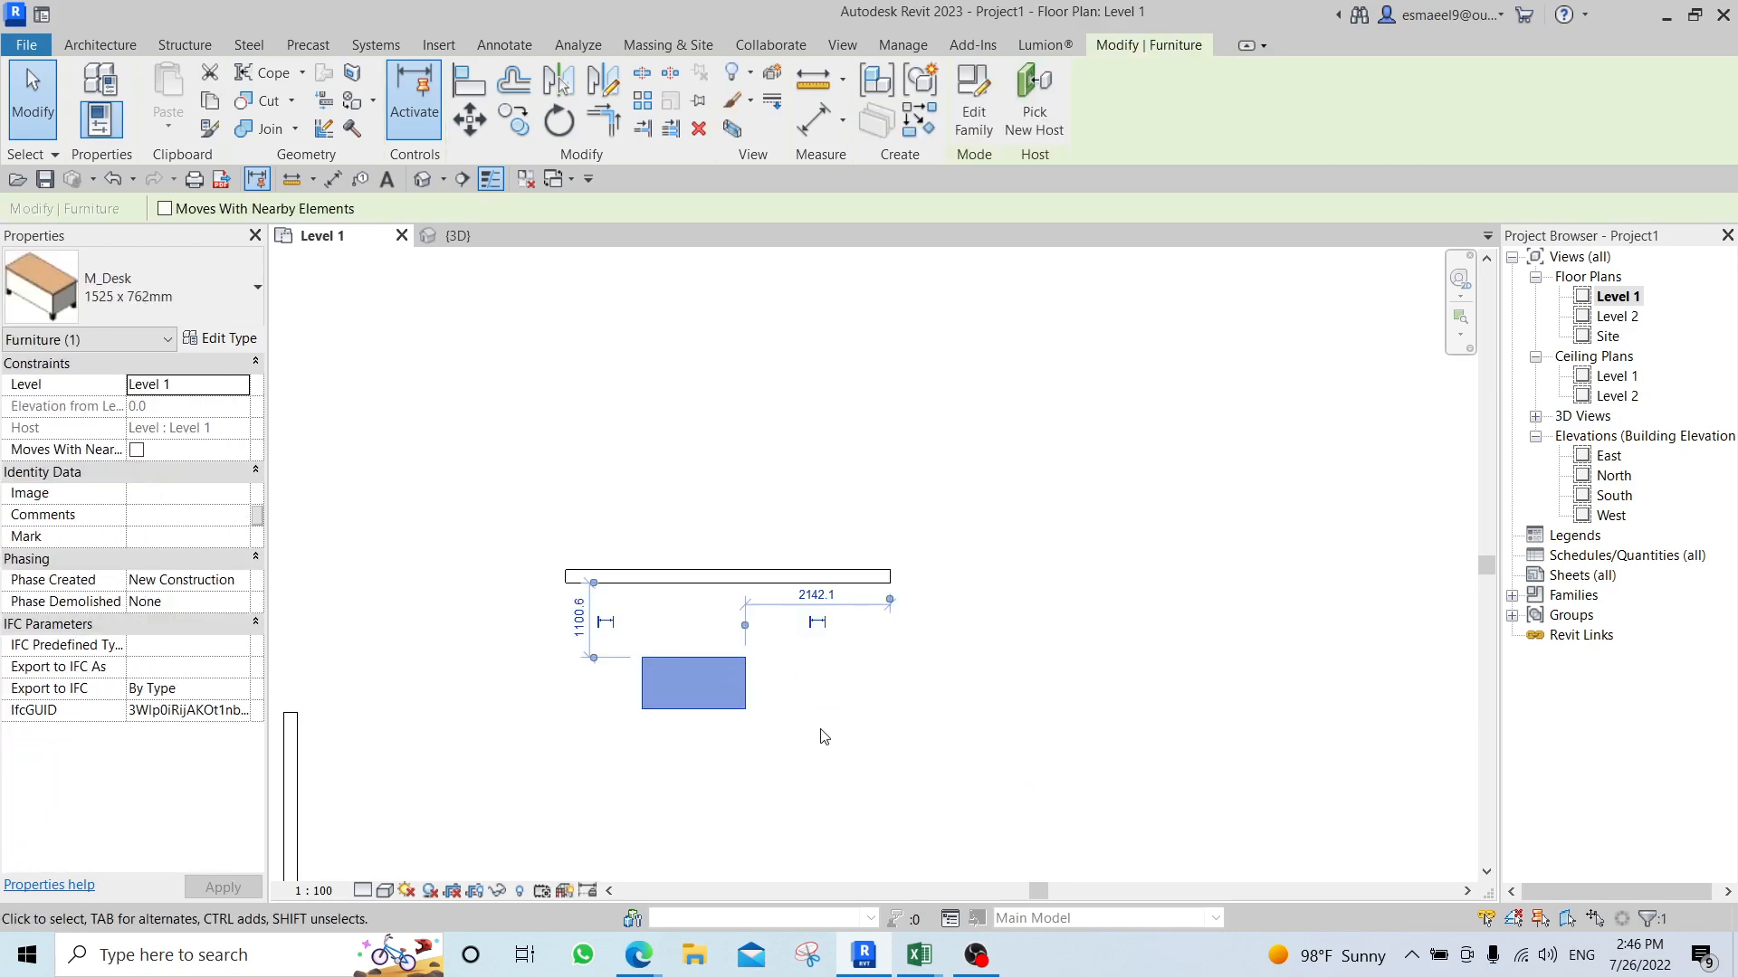
{"action": "key", "text": "m"}
{"action": "key", "text": "m"}
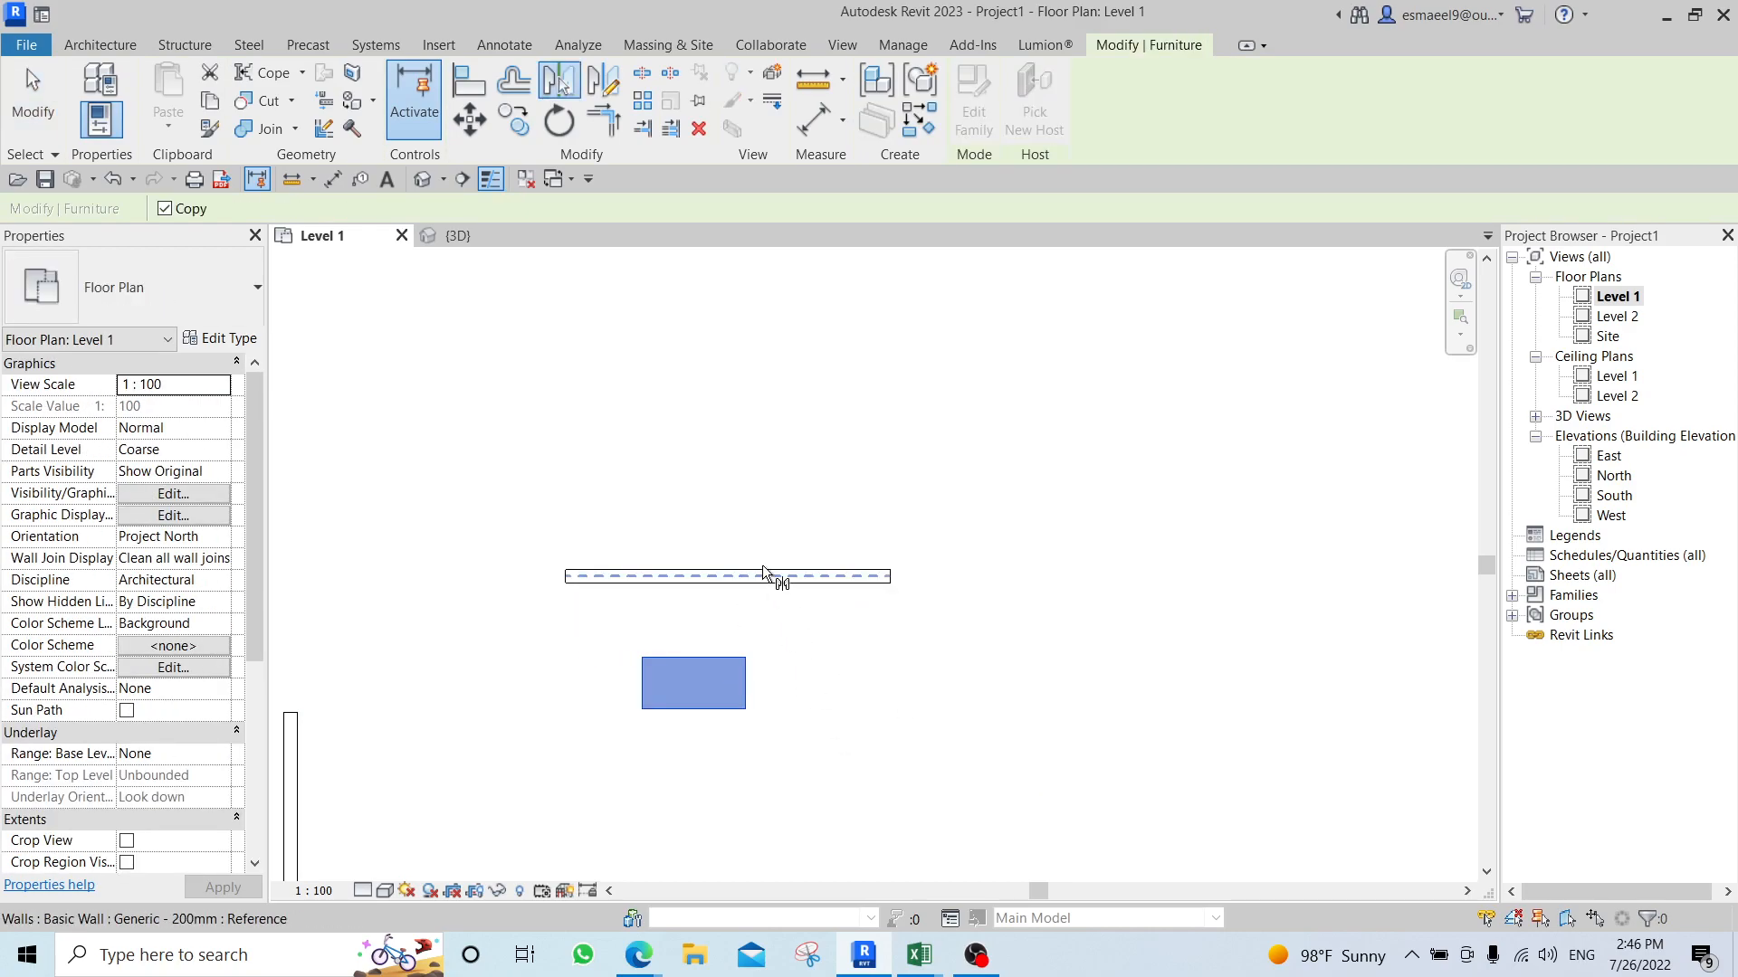
{"action": "left_click", "coordinate": [763, 575]}
{"action": "left_click", "coordinate": [833, 698]}
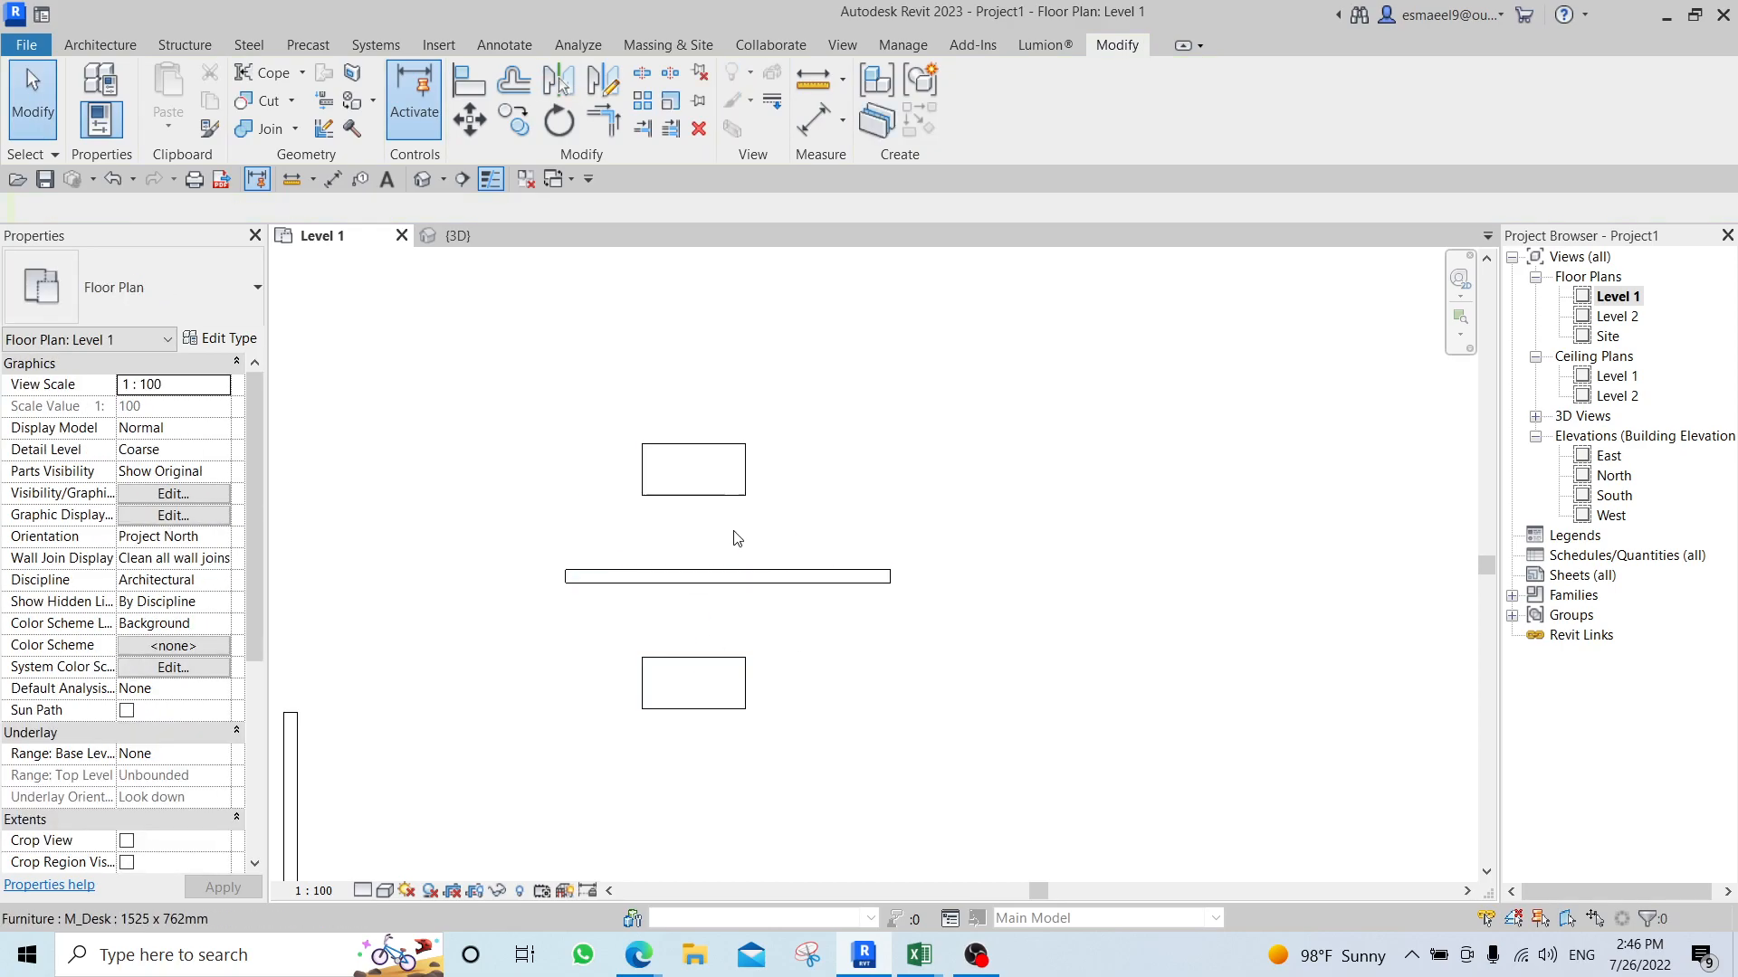
{"action": "left_click_drag", "start_coordinate": [867, 420], "coordinate": [516, 599]}
{"action": "key", "text": "Delete"}
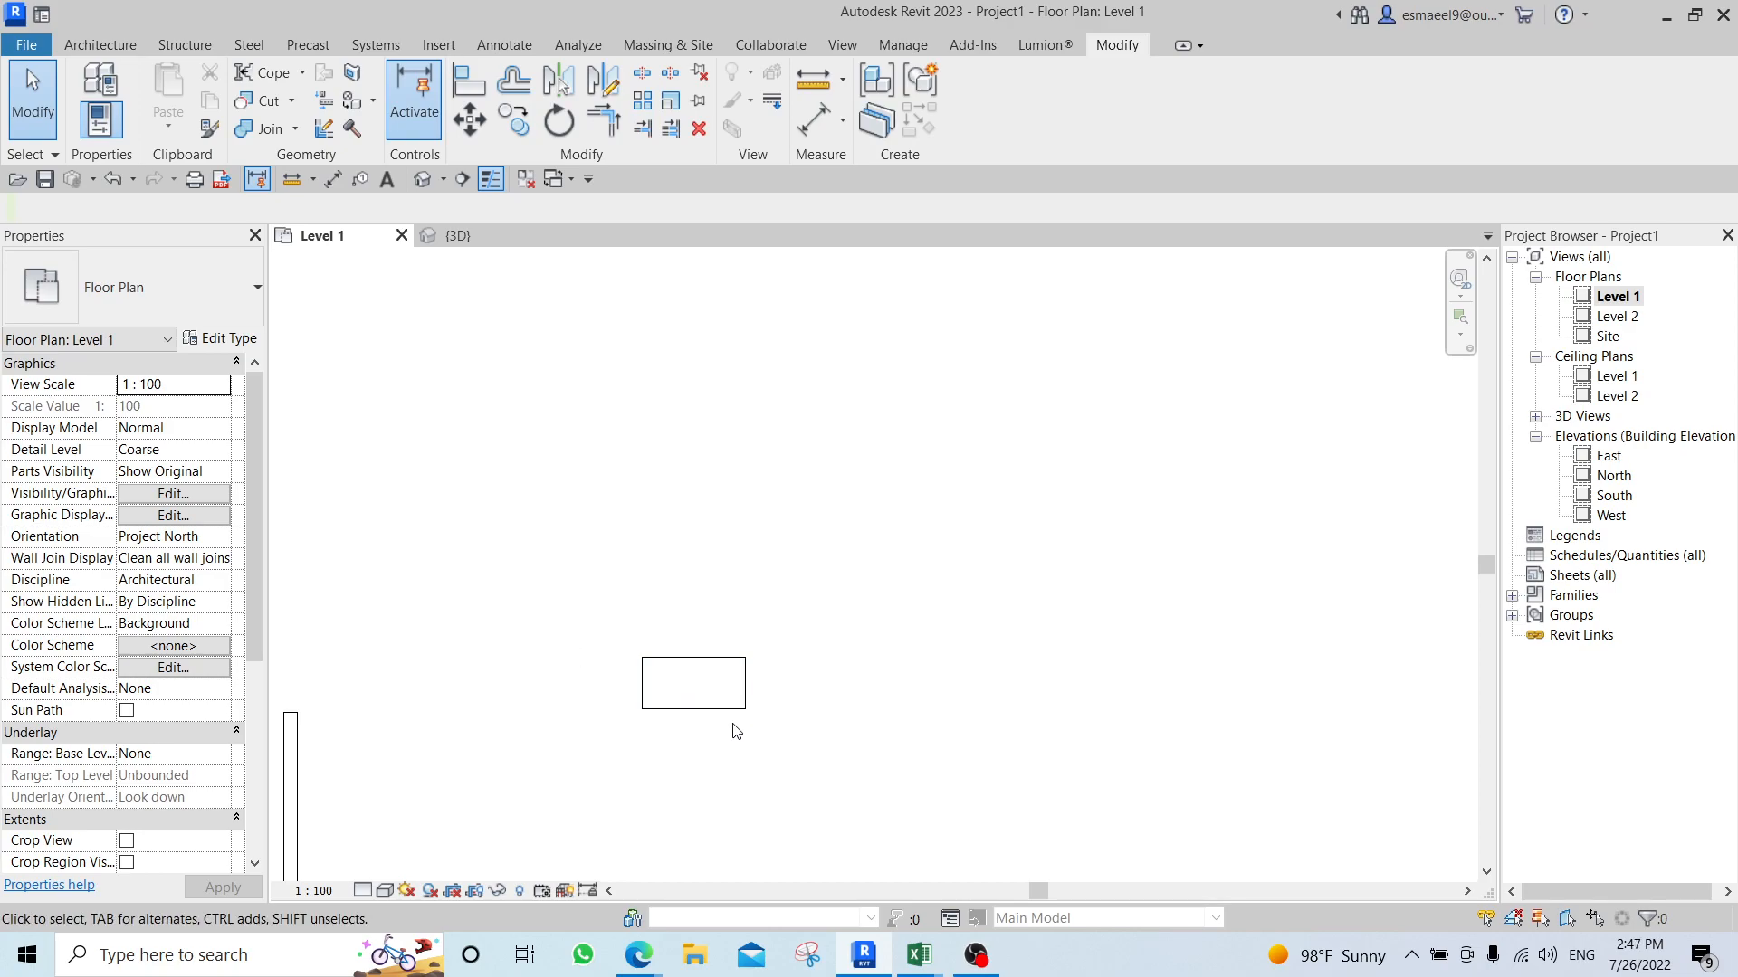
Mirror a copy of the rightmost desk about a horizontal axis drawn above it.
{"action": "left_click", "coordinate": [712, 685]}
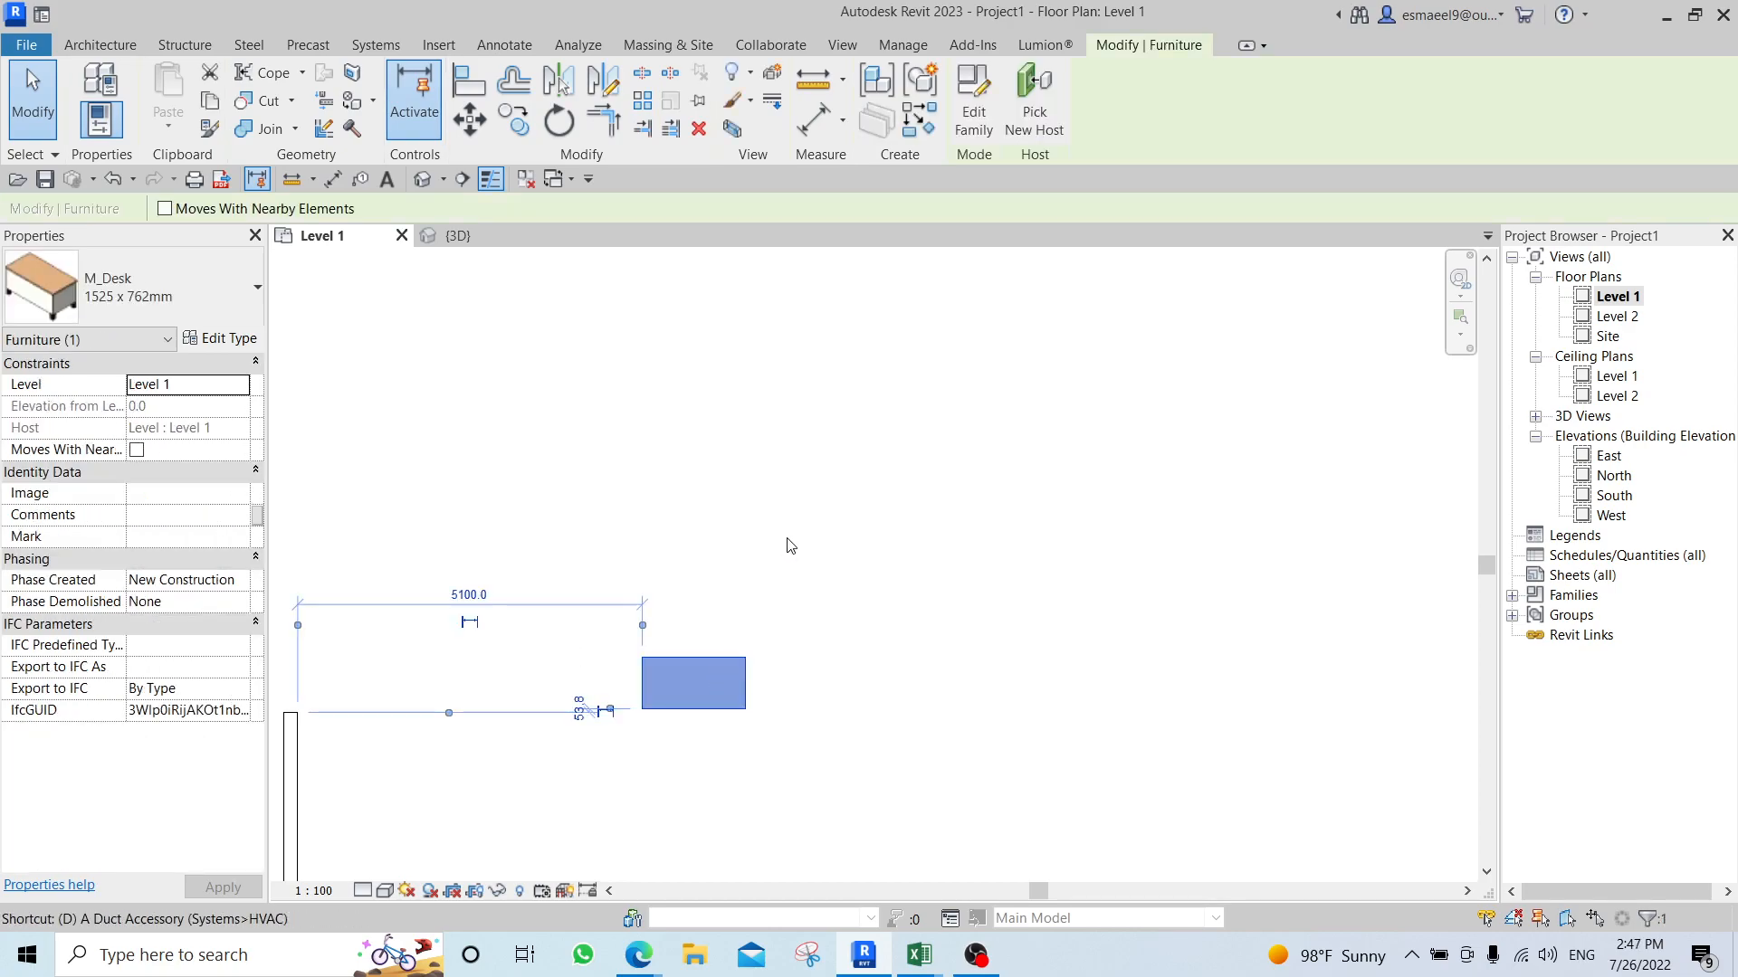
{"action": "key", "text": "m"}
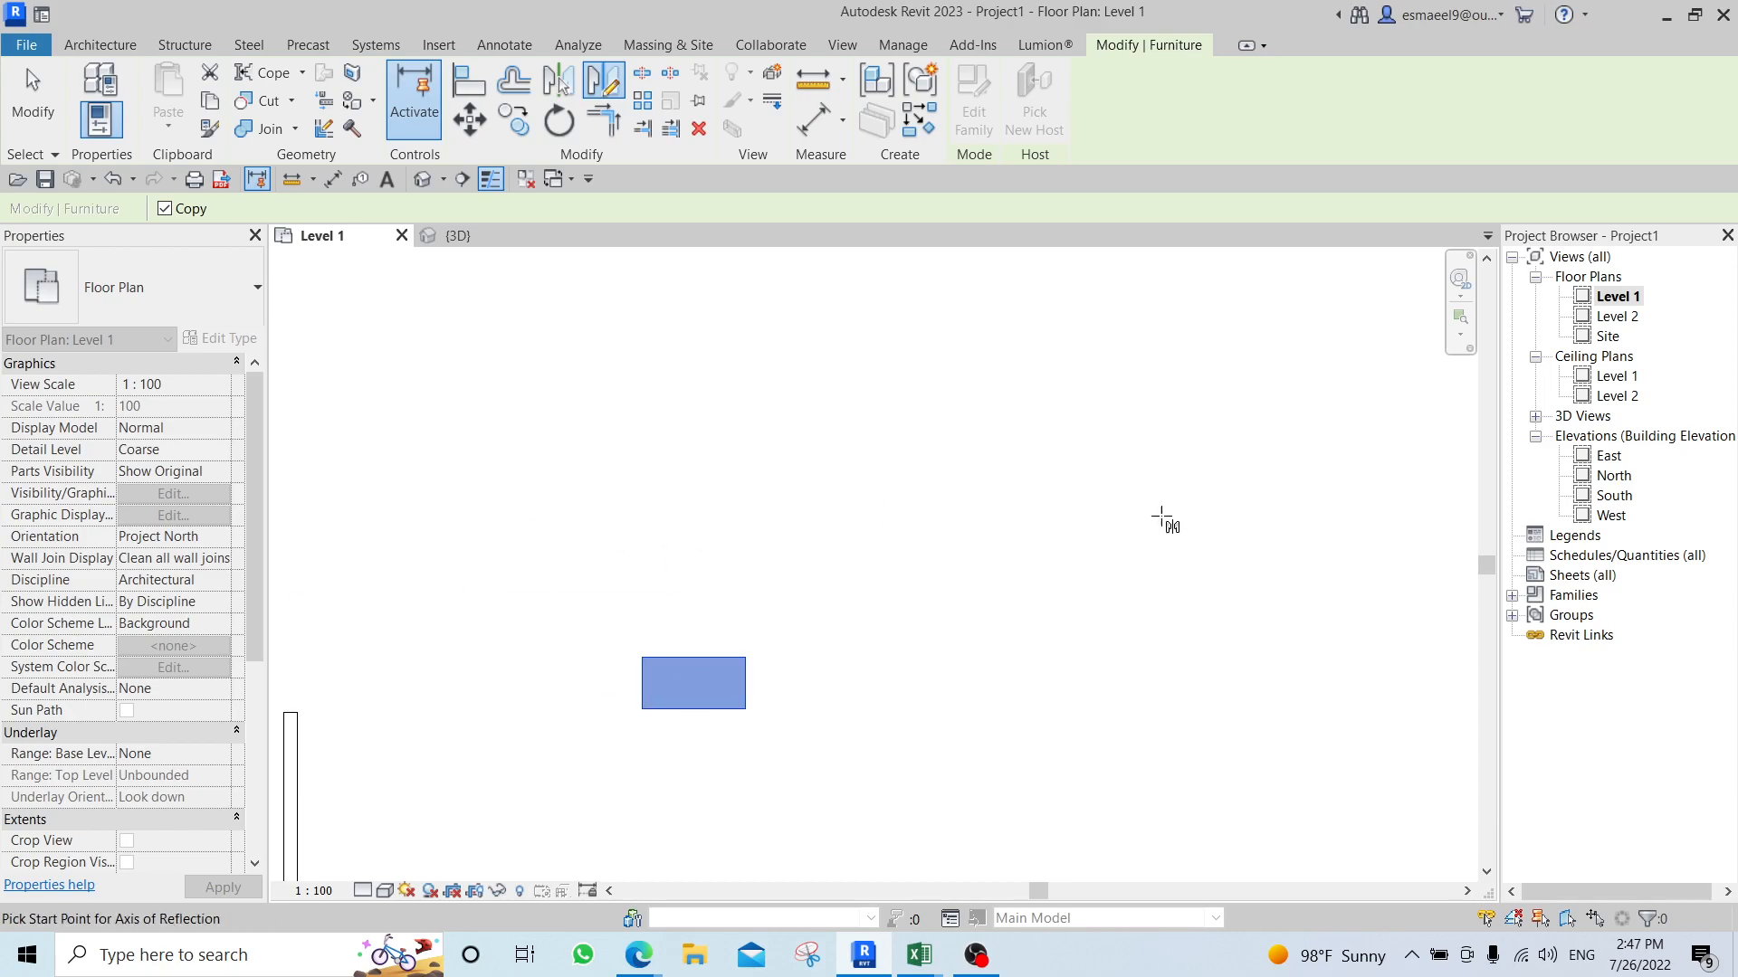
{"action": "left_click", "coordinate": [577, 579]}
{"action": "left_click", "coordinate": [877, 579]}
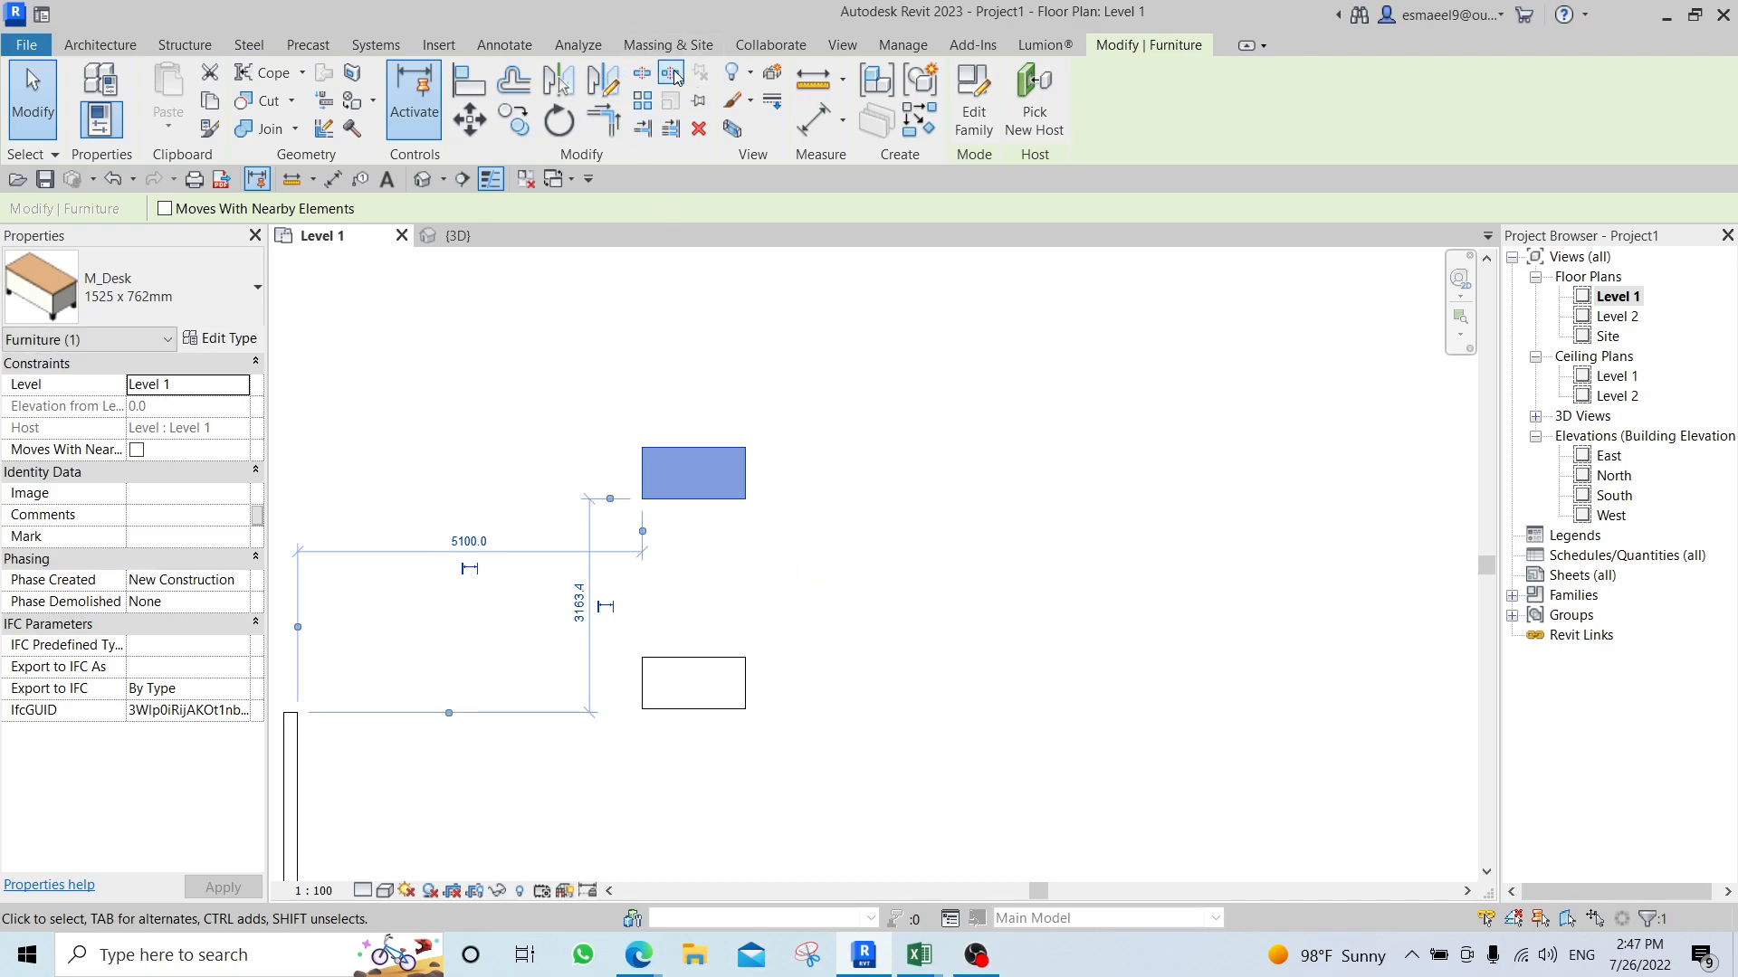
{"action": "key", "text": "Escape"}
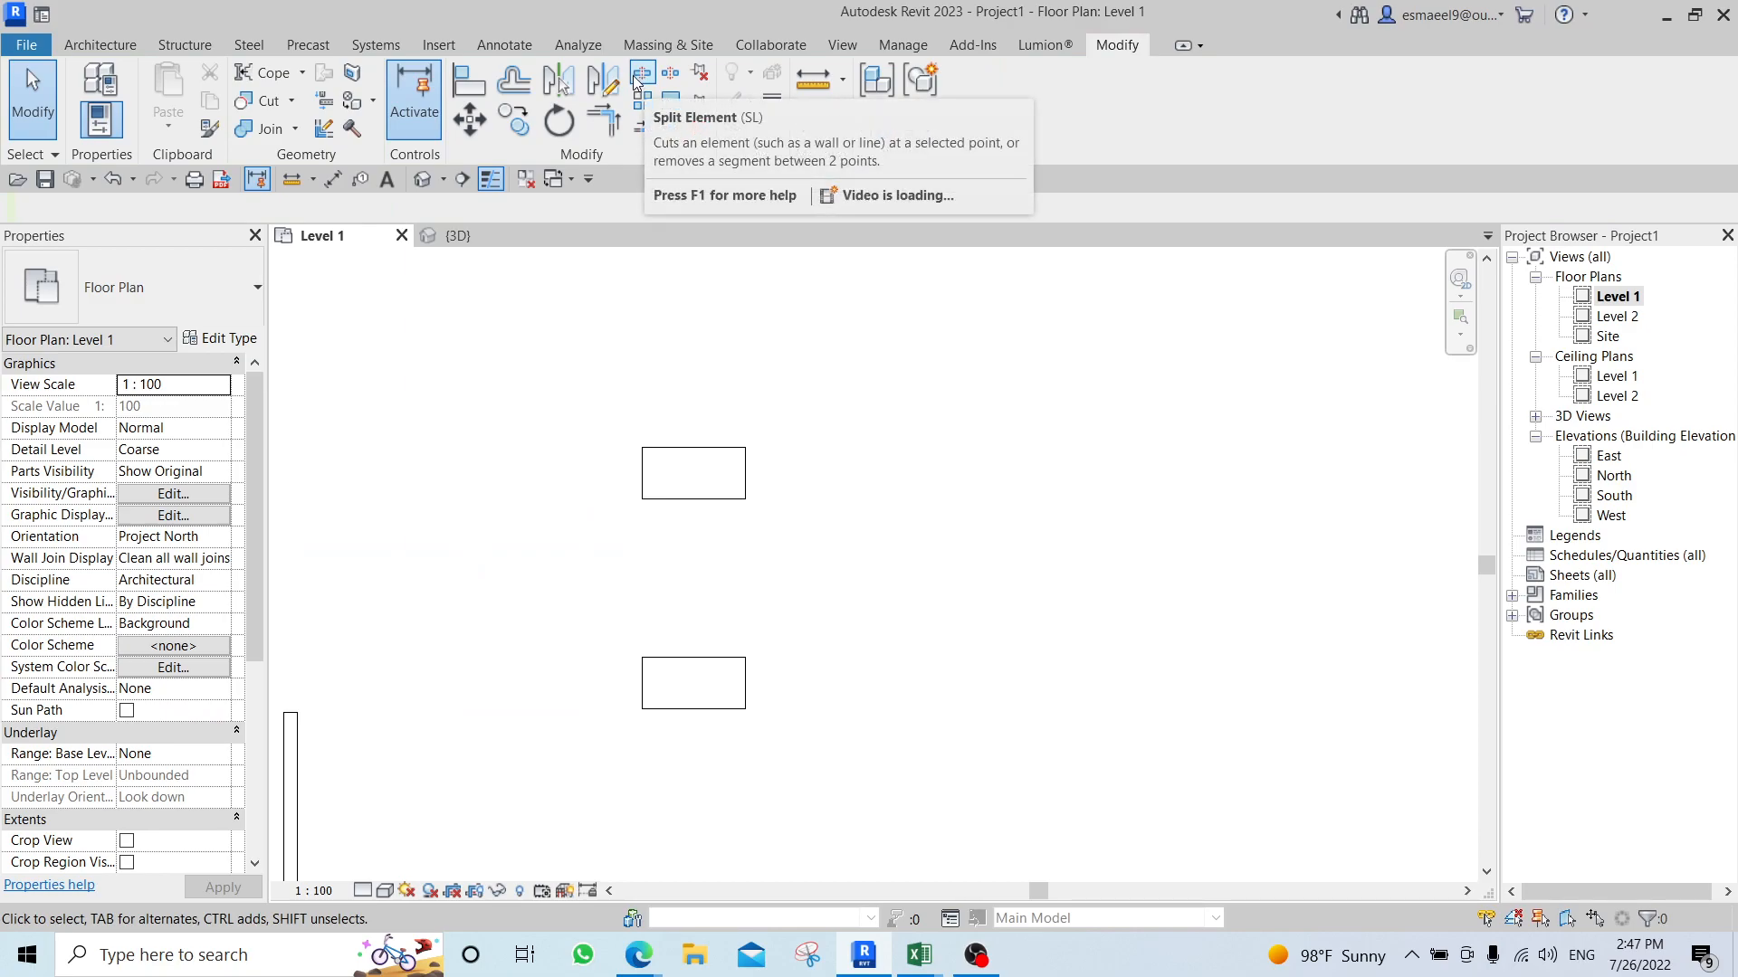
Draw two horizontal Generic - 200mm walls from the rightmost vertical wall, extending about 3200 mm and 2800 mm to its right.
{"action": "scroll", "coordinate": [744, 436], "scroll_direction": "down", "scroll_amount": 3}
{"action": "middle_click_drag", "start_coordinate": [660, 410], "coordinate": [615, 586]}
{"action": "scroll", "coordinate": [625, 425], "scroll_direction": "up", "scroll_amount": 4}
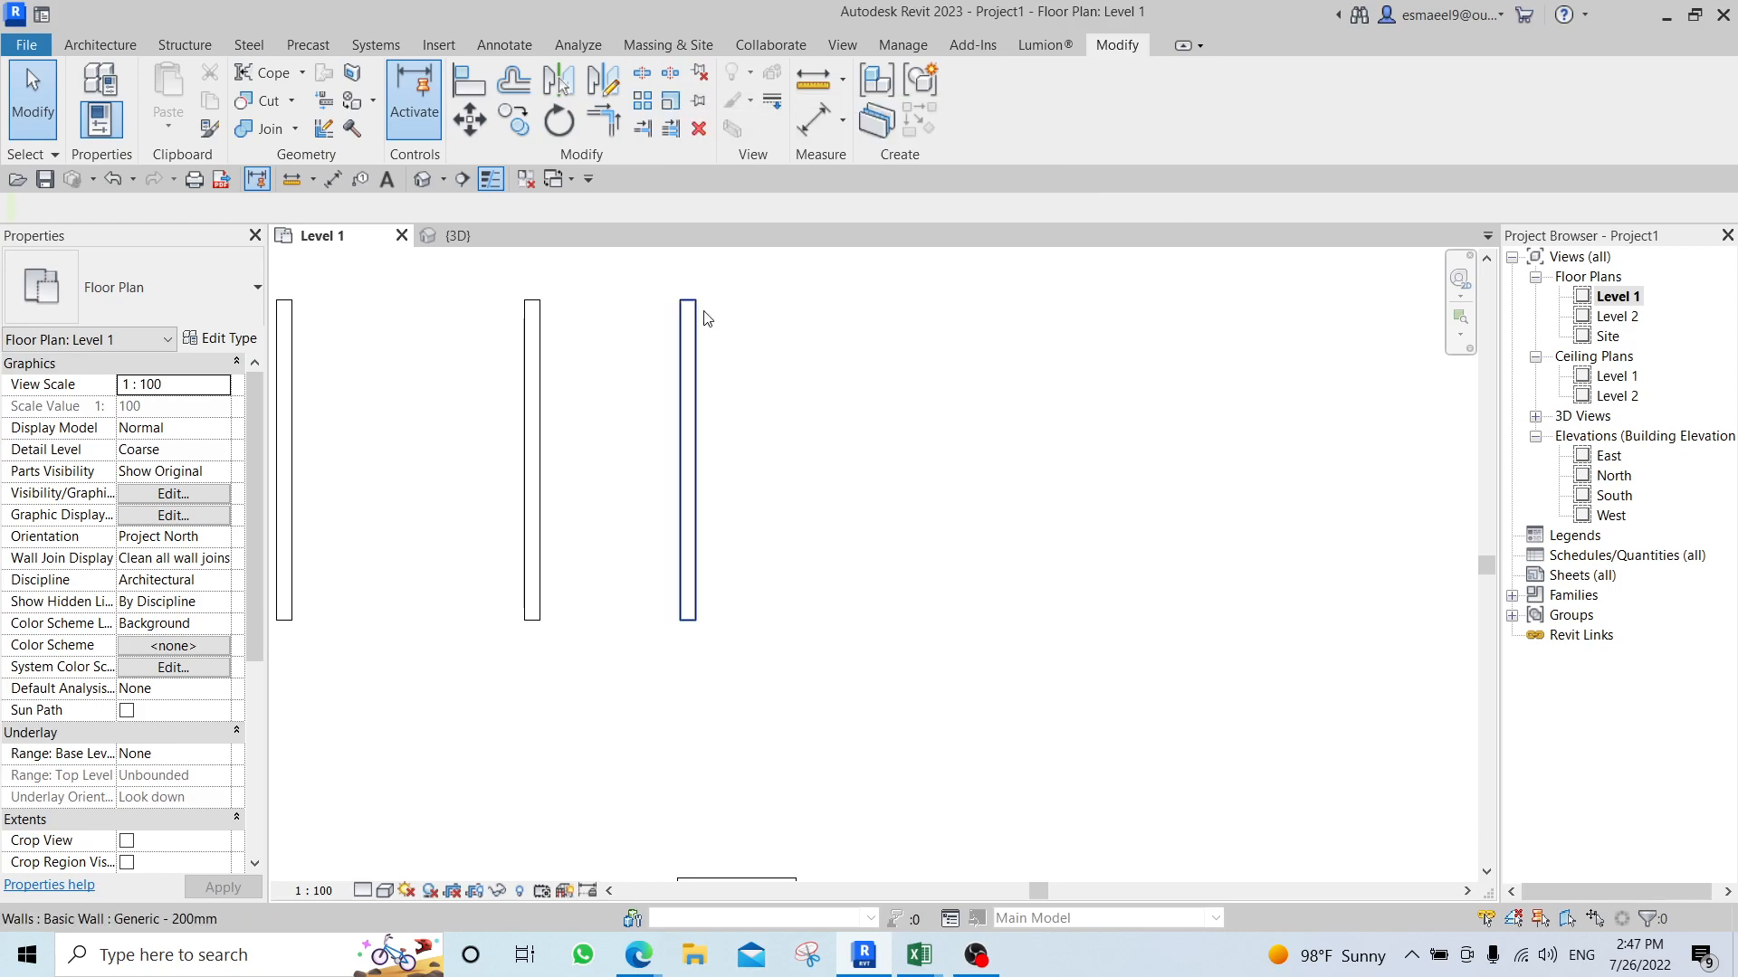
{"action": "left_click", "coordinate": [696, 350]}
{"action": "key", "text": "c"}
{"action": "key", "text": "s"}
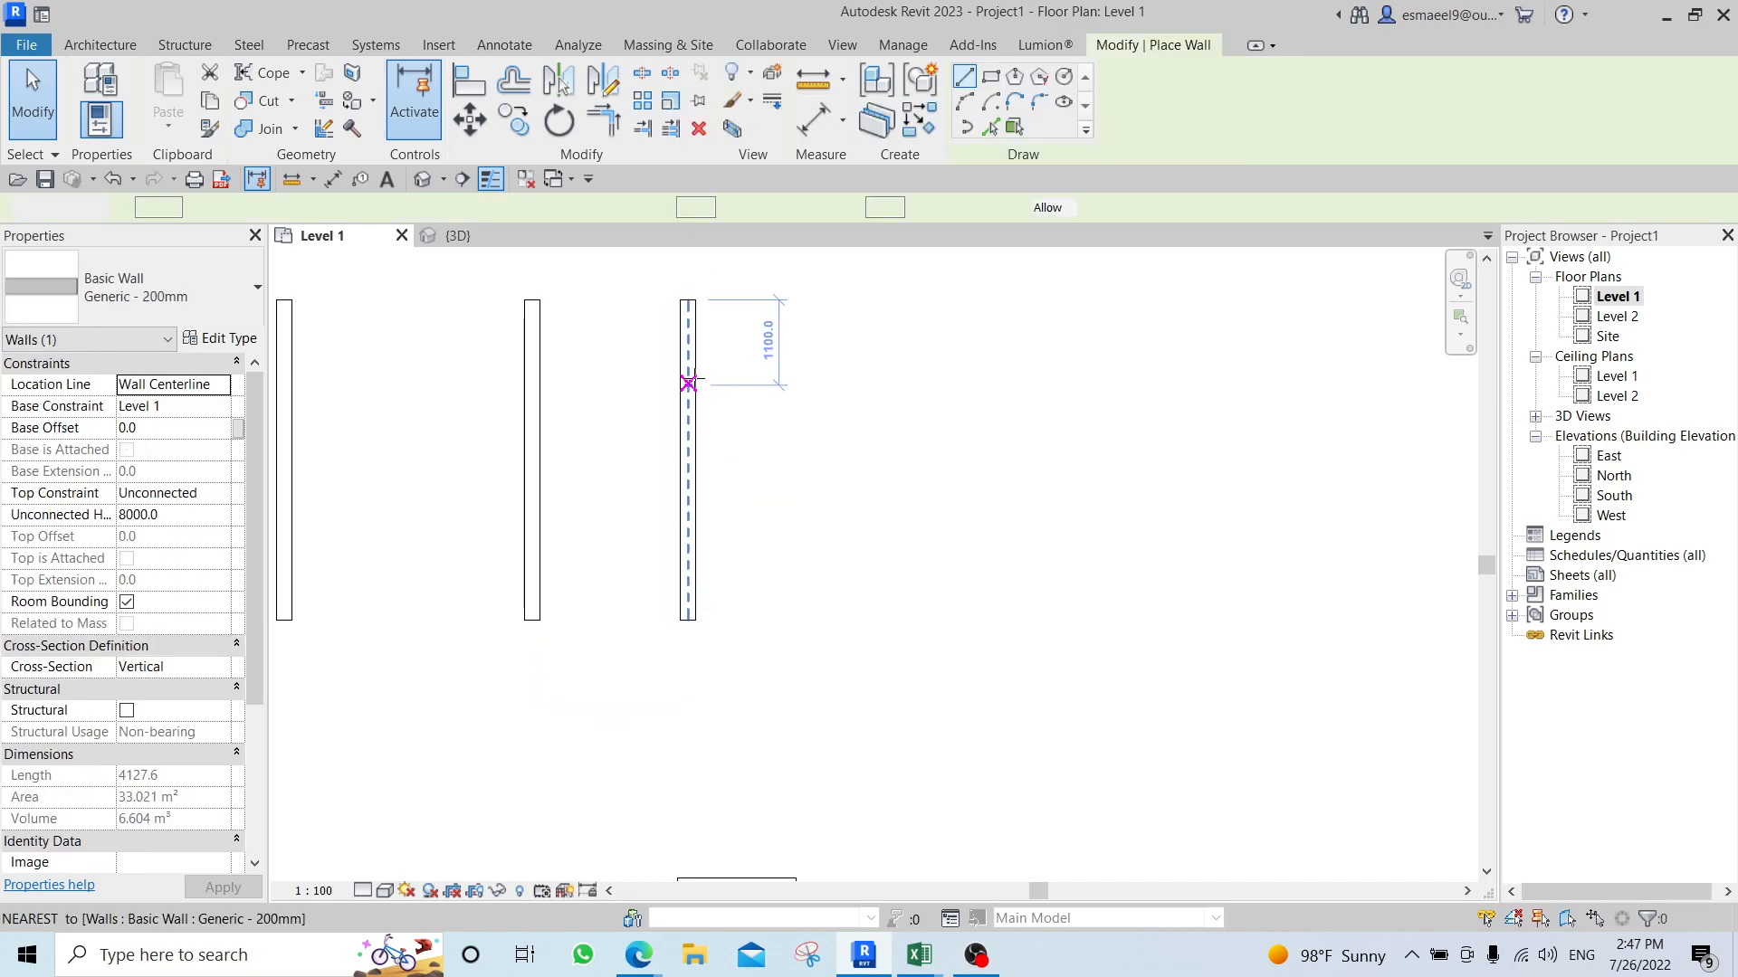
{"action": "left_click", "coordinate": [688, 377]}
{"action": "left_click", "coordinate": [944, 378]}
{"action": "key", "text": "Escape"}
{"action": "left_click", "coordinate": [692, 527]}
{"action": "left_click", "coordinate": [913, 528]}
{"action": "key", "text": "Escape"}
{"action": "key", "text": "Escape"}
{"action": "middle_click_drag", "start_coordinate": [783, 525], "coordinate": [791, 590]}
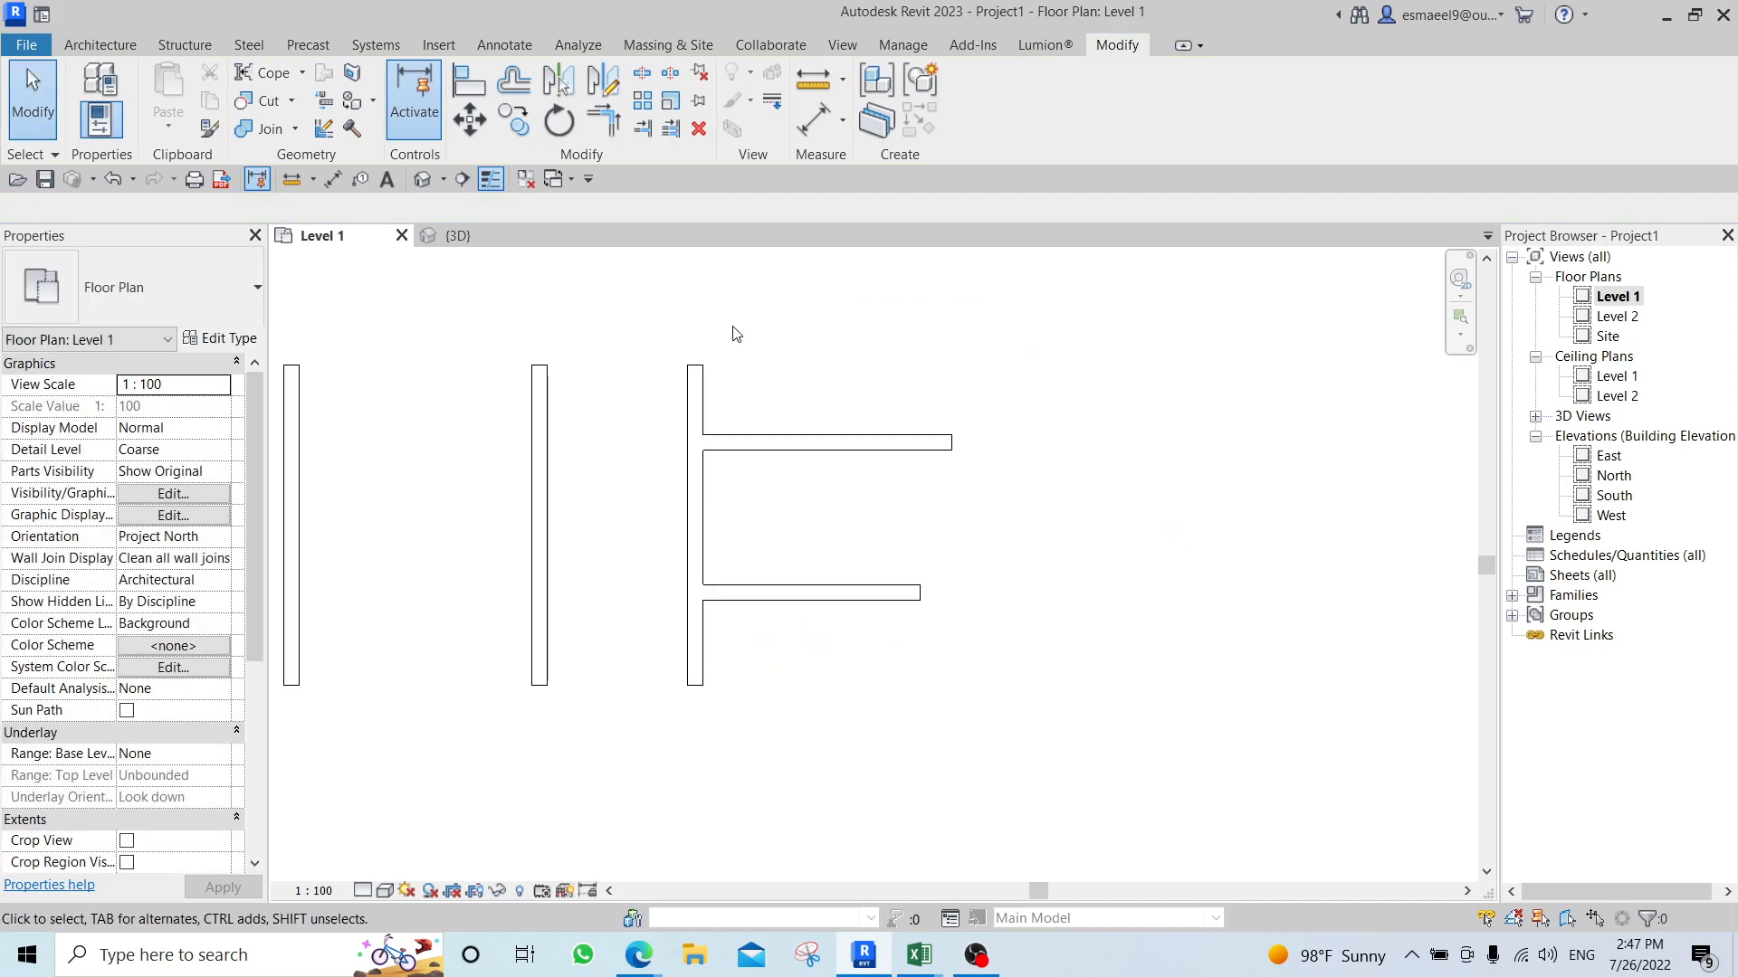
Split the rightmost vertical wall at its junctions with the two horizontal walls, and check its upper and lower end segments.
{"action": "left_click", "coordinate": [641, 74]}
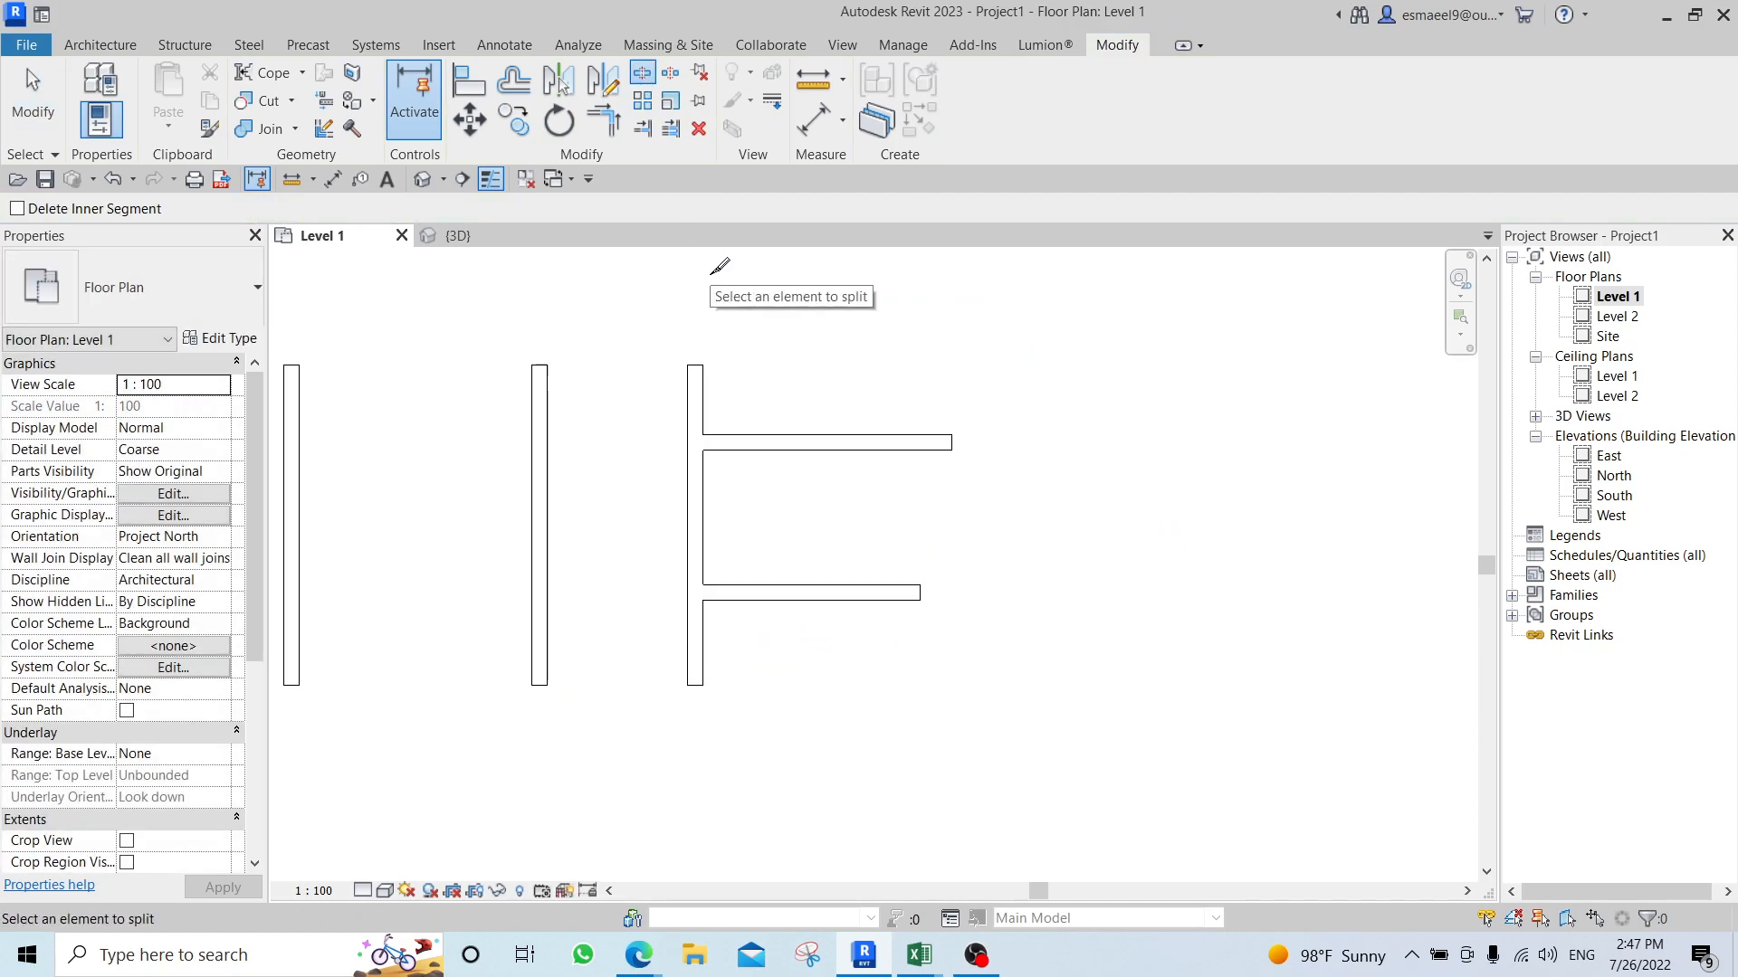
{"action": "left_click", "coordinate": [692, 442]}
{"action": "left_click", "coordinate": [695, 592]}
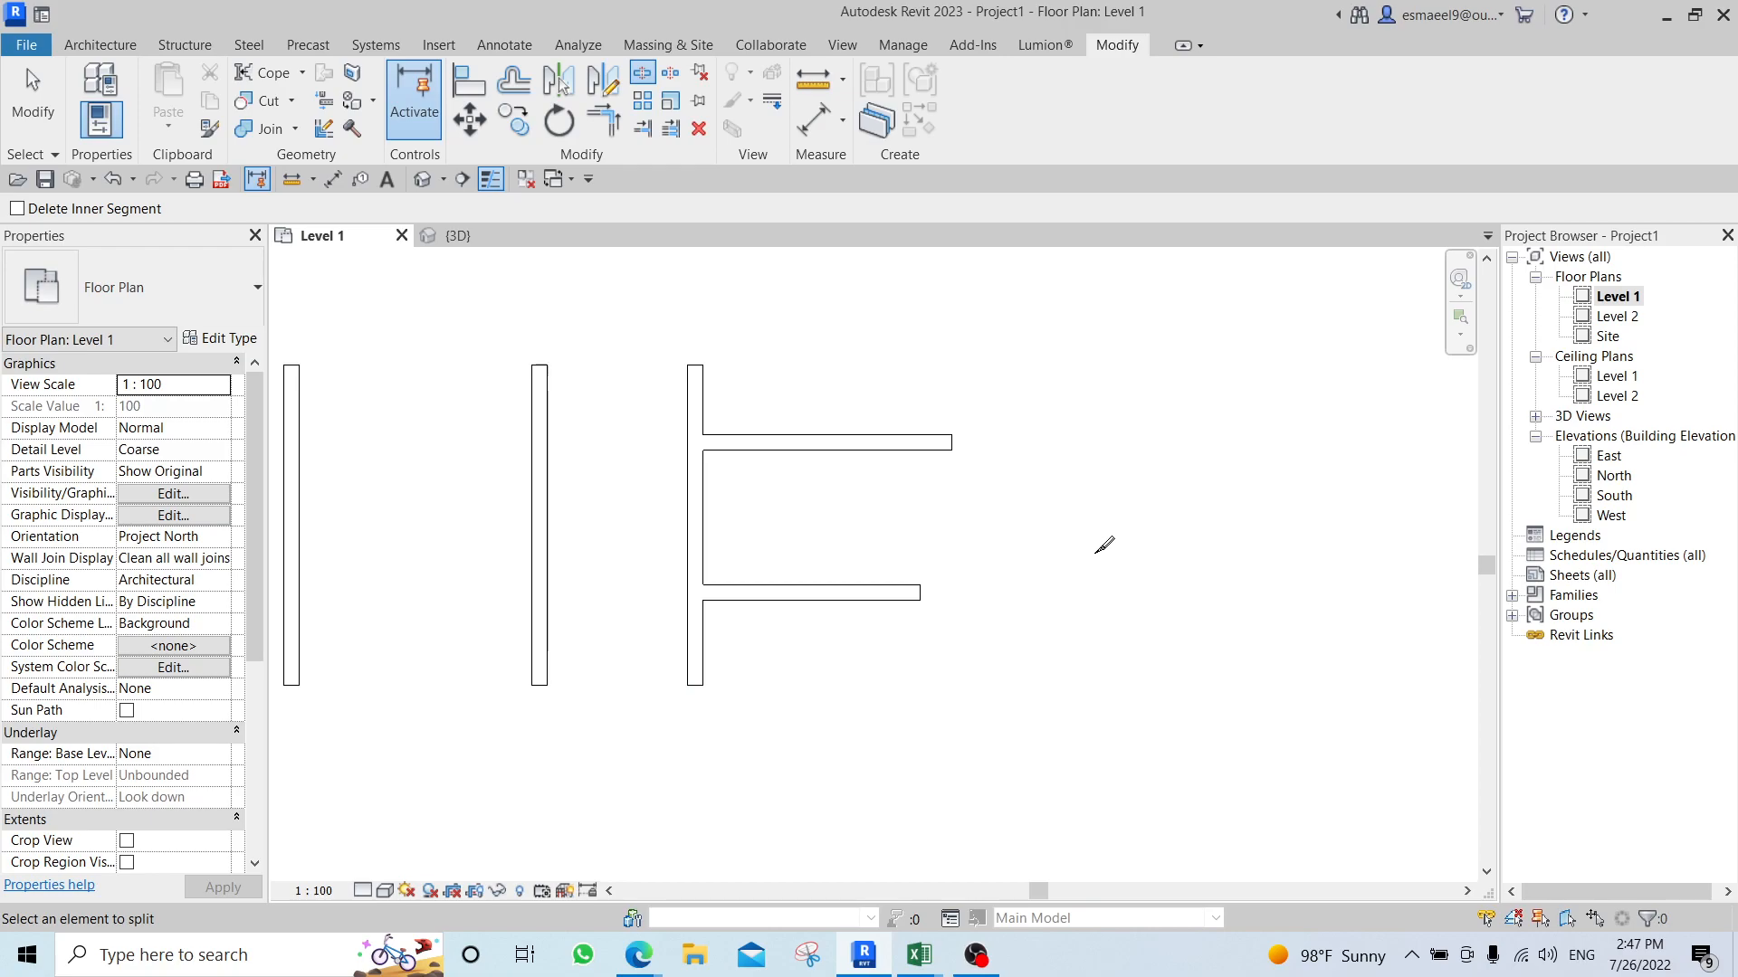
{"action": "key", "text": "Escape"}
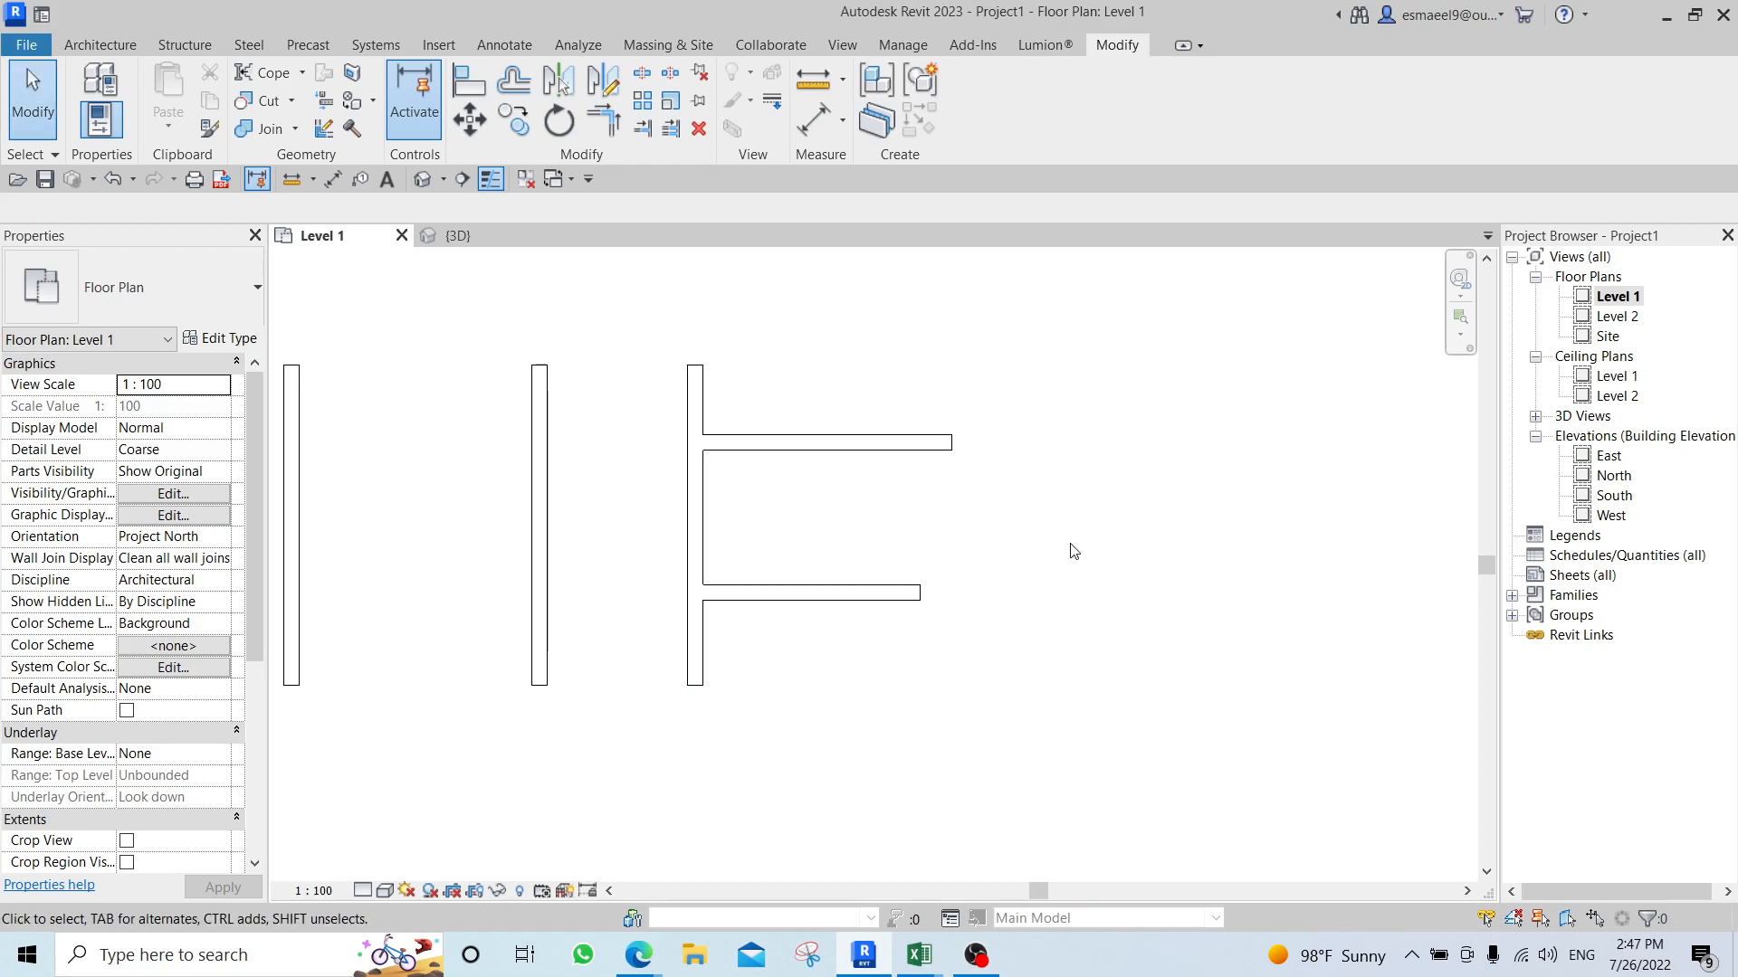
{"action": "left_click", "coordinate": [694, 389]}
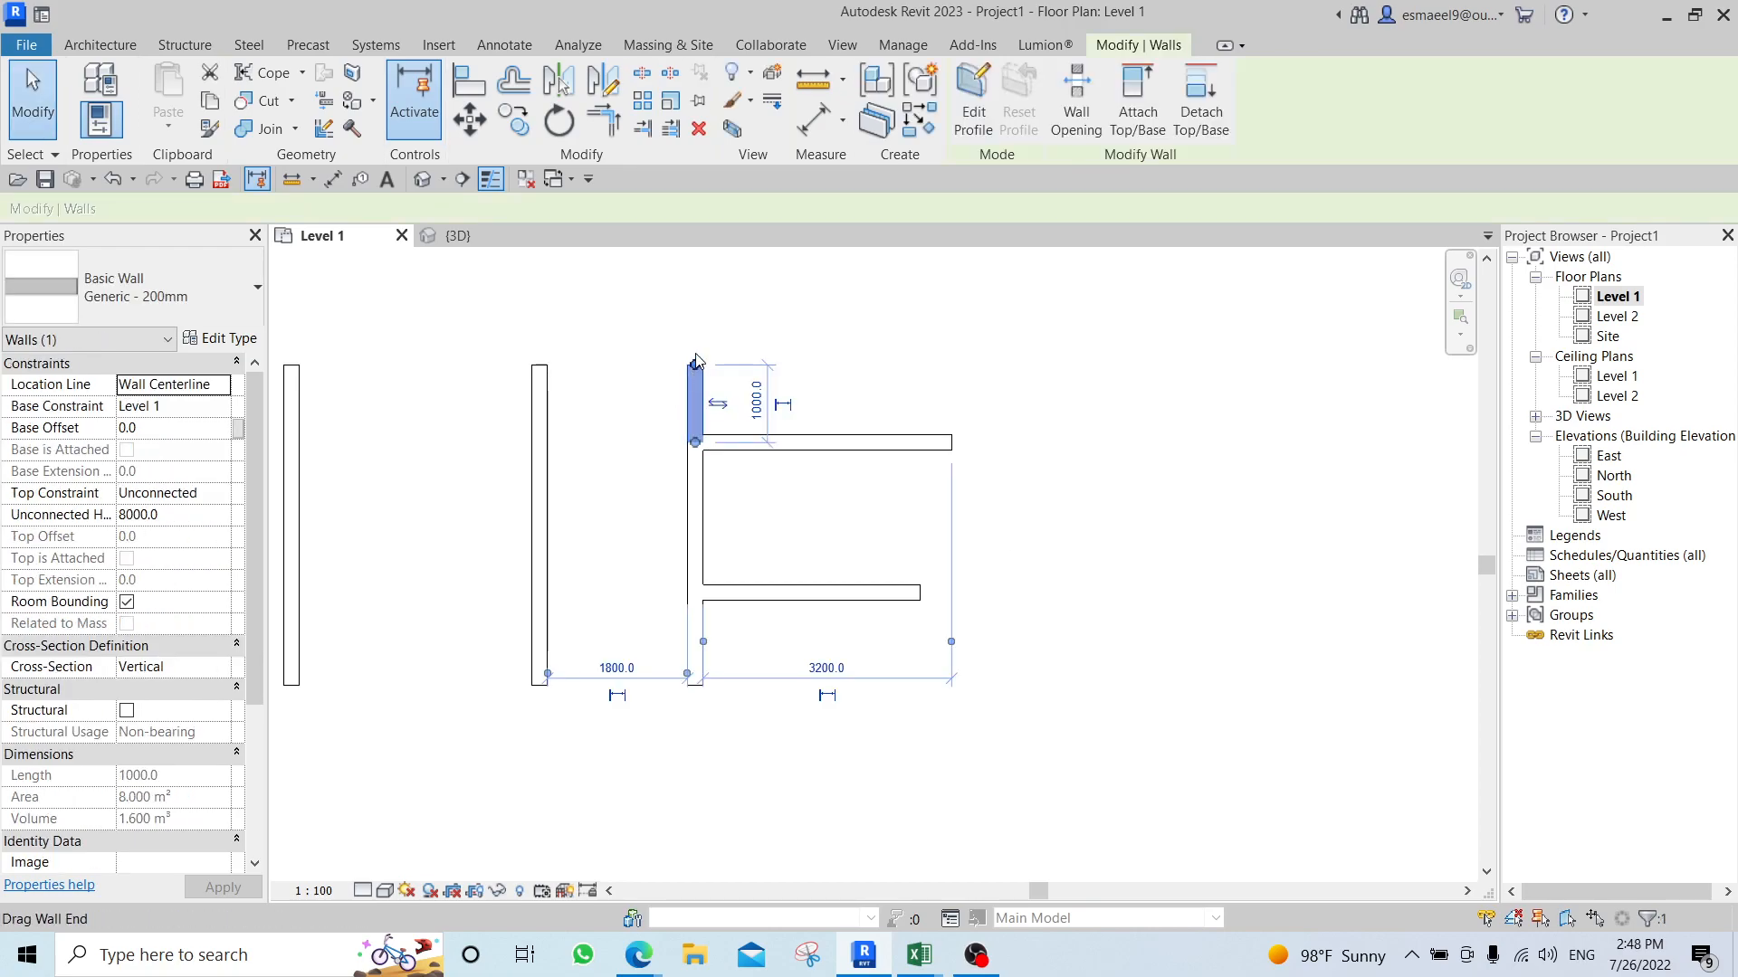
{"action": "left_click", "coordinate": [836, 353]}
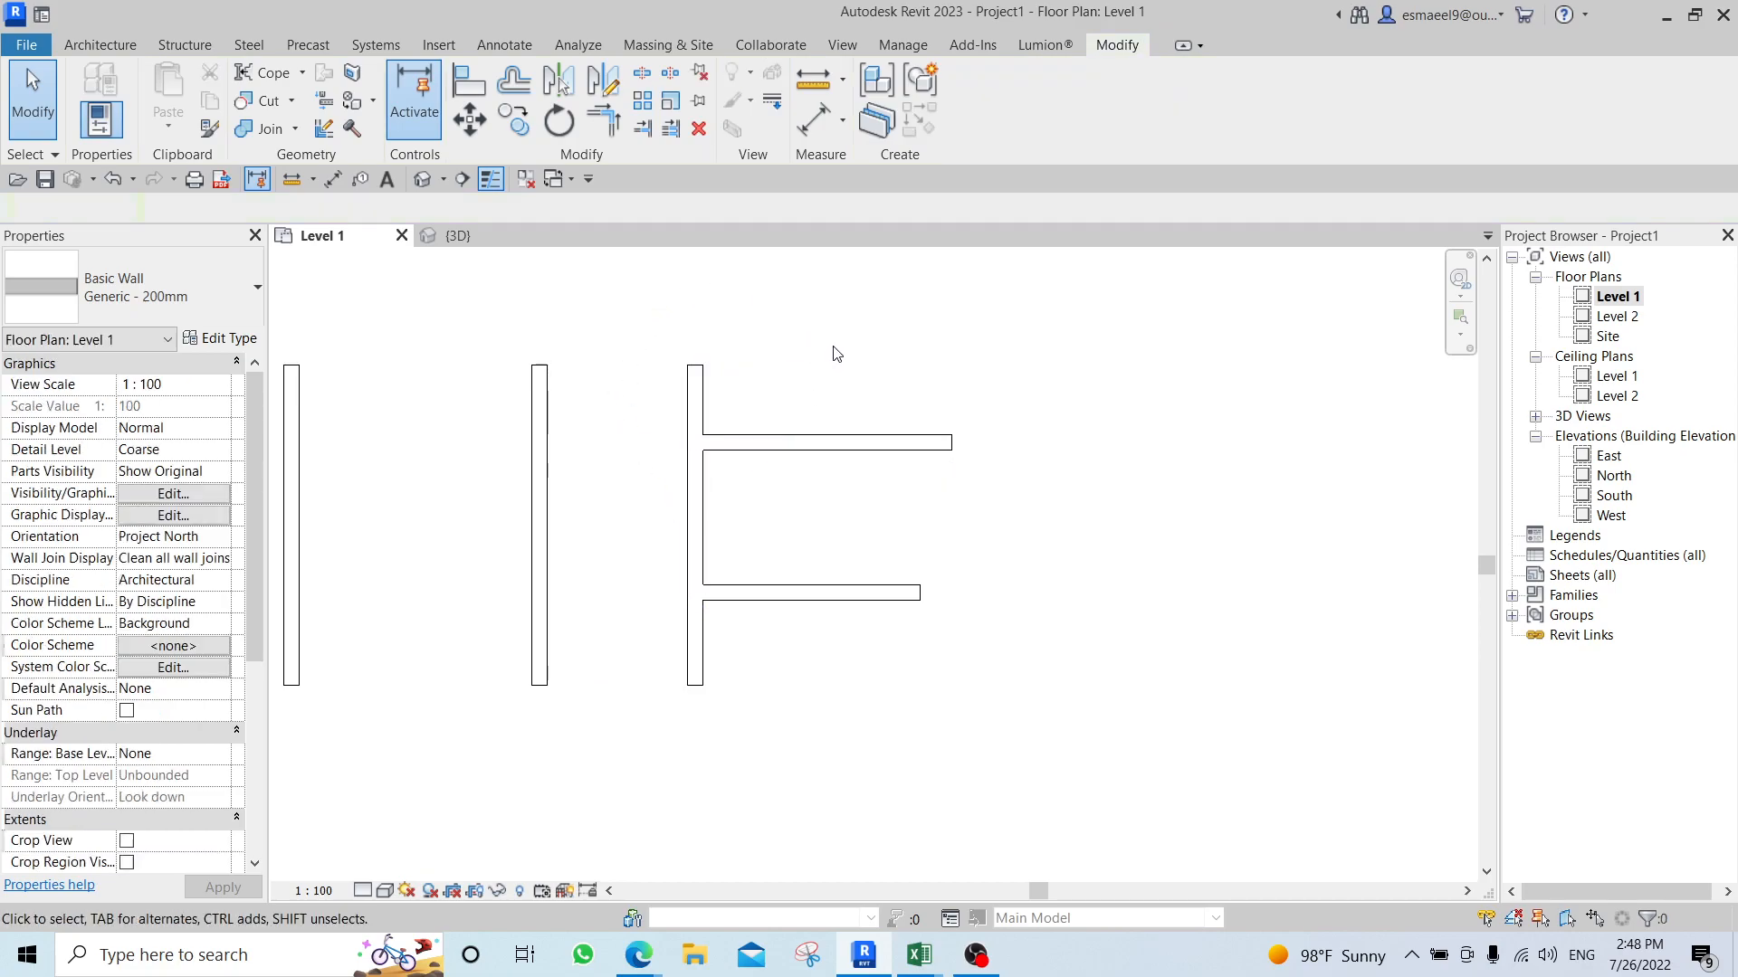
{"action": "left_click", "coordinate": [847, 353]}
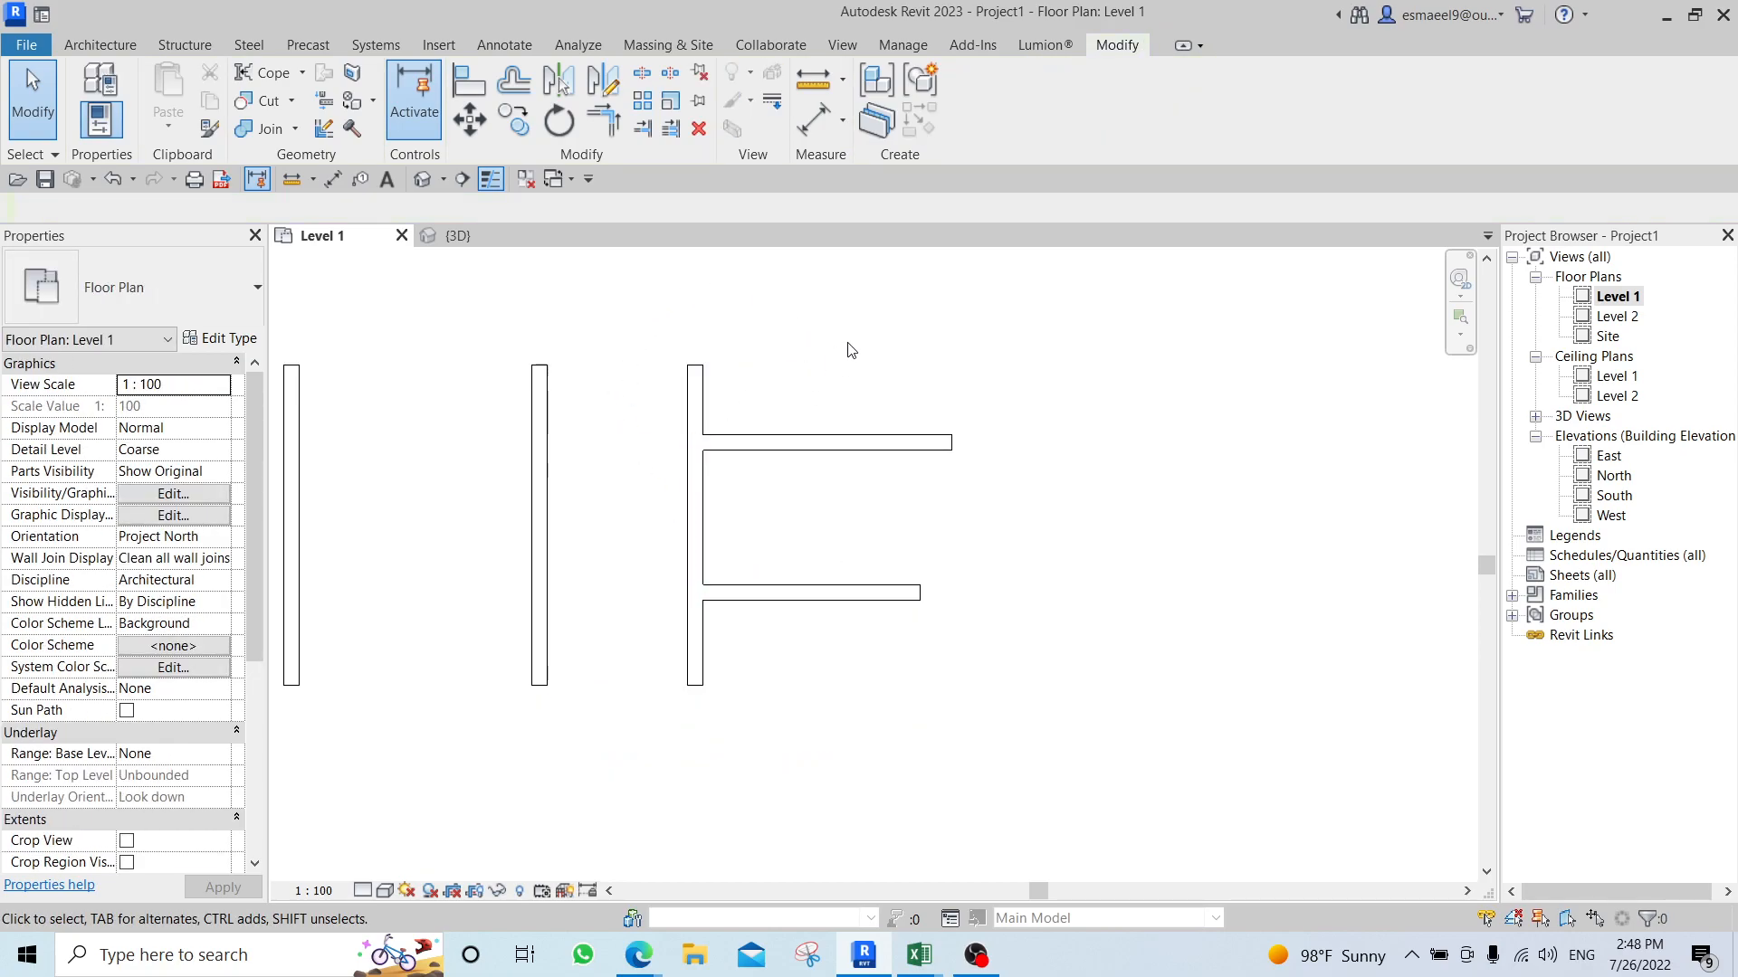
{"action": "left_click", "coordinate": [695, 638]}
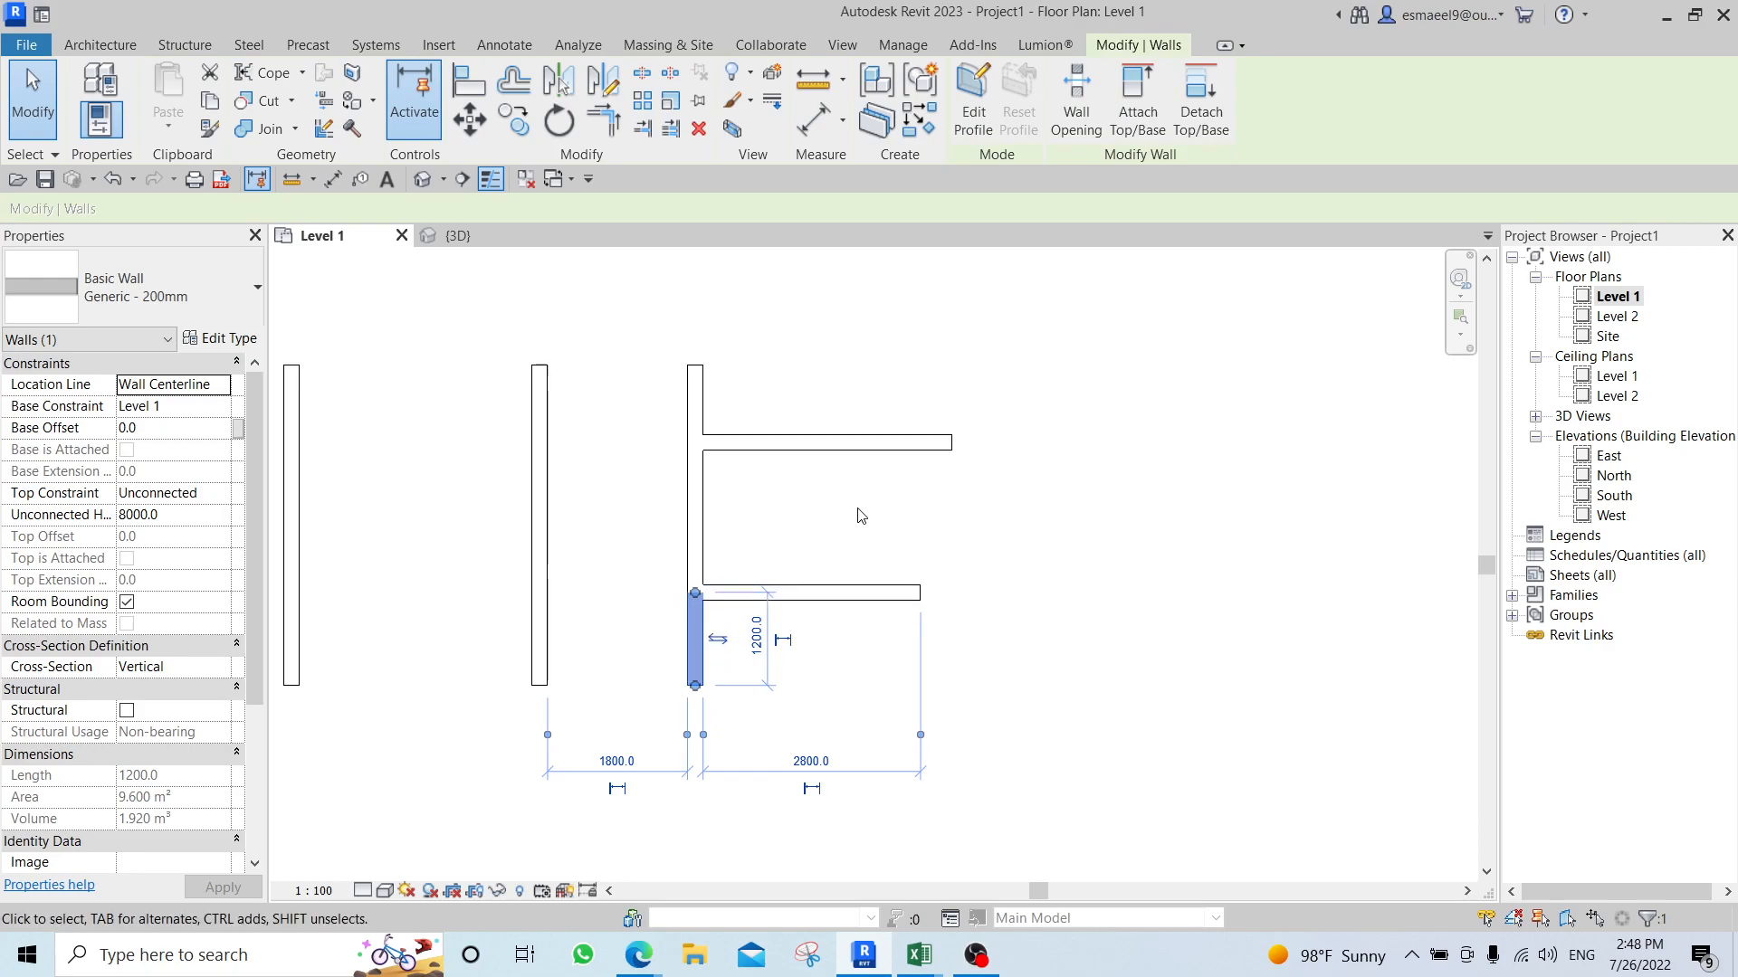
{"action": "key", "text": "Escape"}
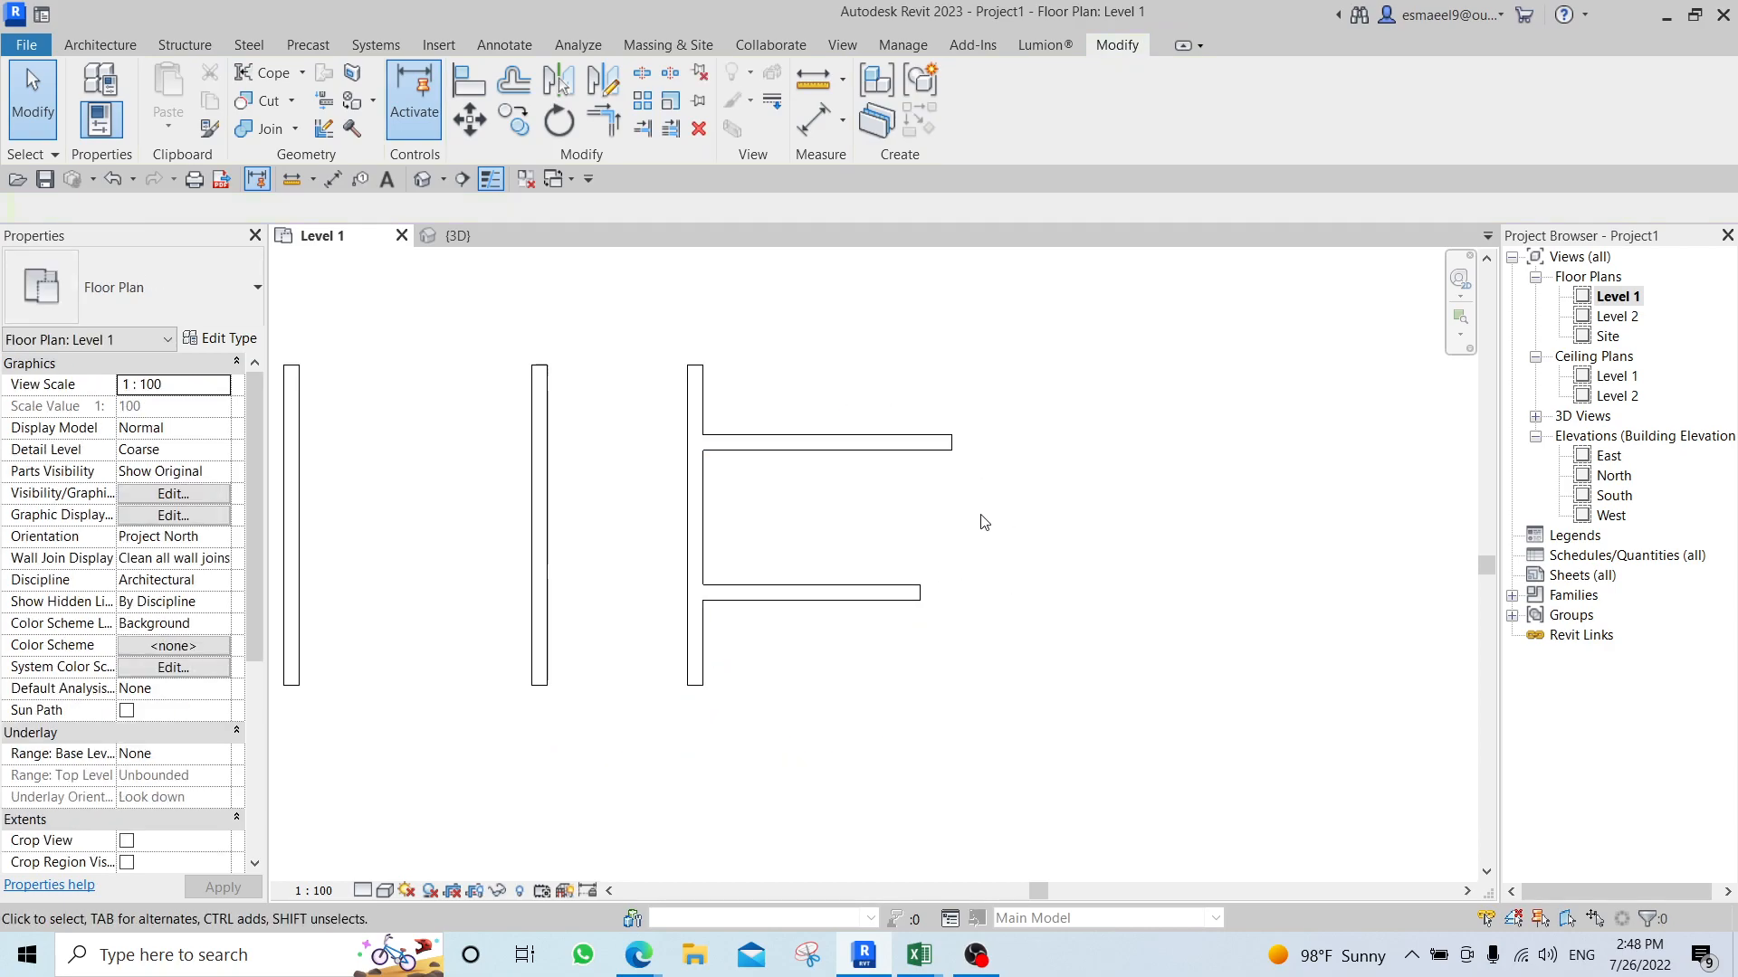
Delete the two leftmost walls of the row of offset vertical walls.
{"action": "middle_click_drag", "start_coordinate": [568, 459], "coordinate": [964, 447]}
{"action": "left_click_drag", "start_coordinate": [757, 362], "coordinate": [504, 531]}
{"action": "left_click_drag", "start_coordinate": [784, 313], "coordinate": [443, 540]}
{"action": "key", "text": "Delete"}
Draw two slightly slanted walls extending leftward from the remaining left vertical wall, one from its upper part and one near mid-height.
{"action": "left_click", "coordinate": [1196, 431]}
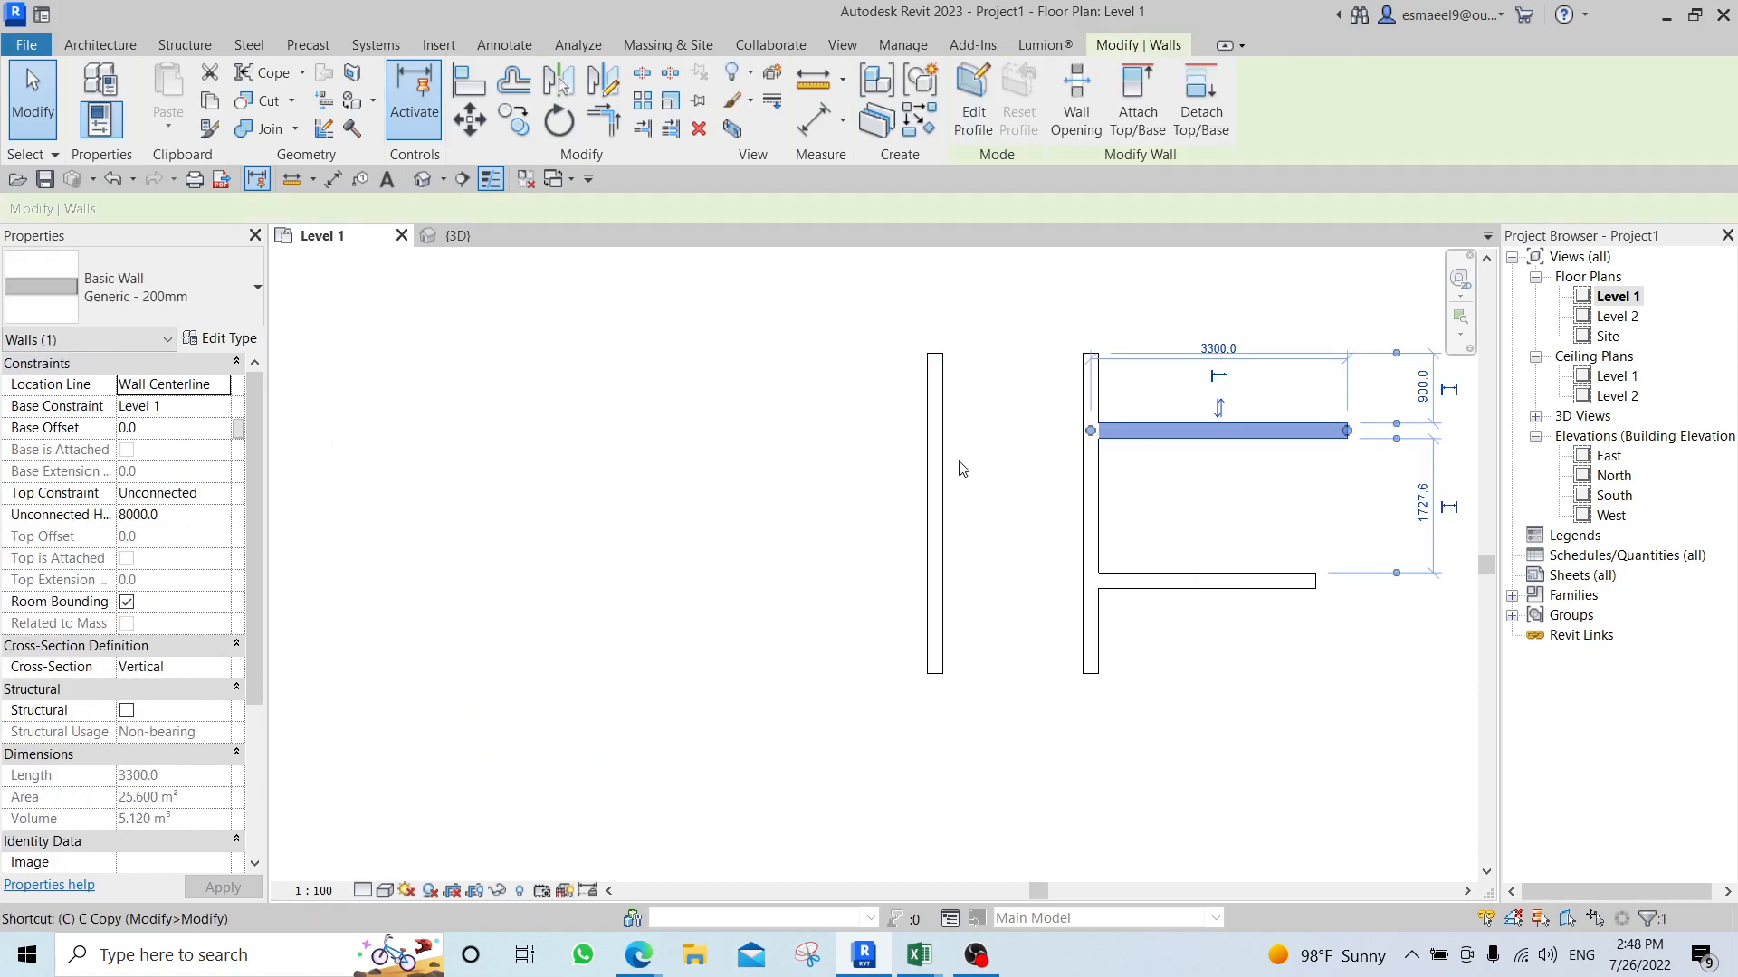
{"action": "key", "text": "w"}
{"action": "key", "text": "a"}
{"action": "left_click", "coordinate": [935, 431]}
{"action": "left_click", "coordinate": [780, 420]}
{"action": "key", "text": "Escape"}
{"action": "left_click", "coordinate": [933, 535]}
{"action": "left_click", "coordinate": [710, 546]}
{"action": "key", "text": "Escape"}
{"action": "key", "text": "Escape"}
{"action": "middle_click_drag", "start_coordinate": [1028, 572], "coordinate": [888, 588]}
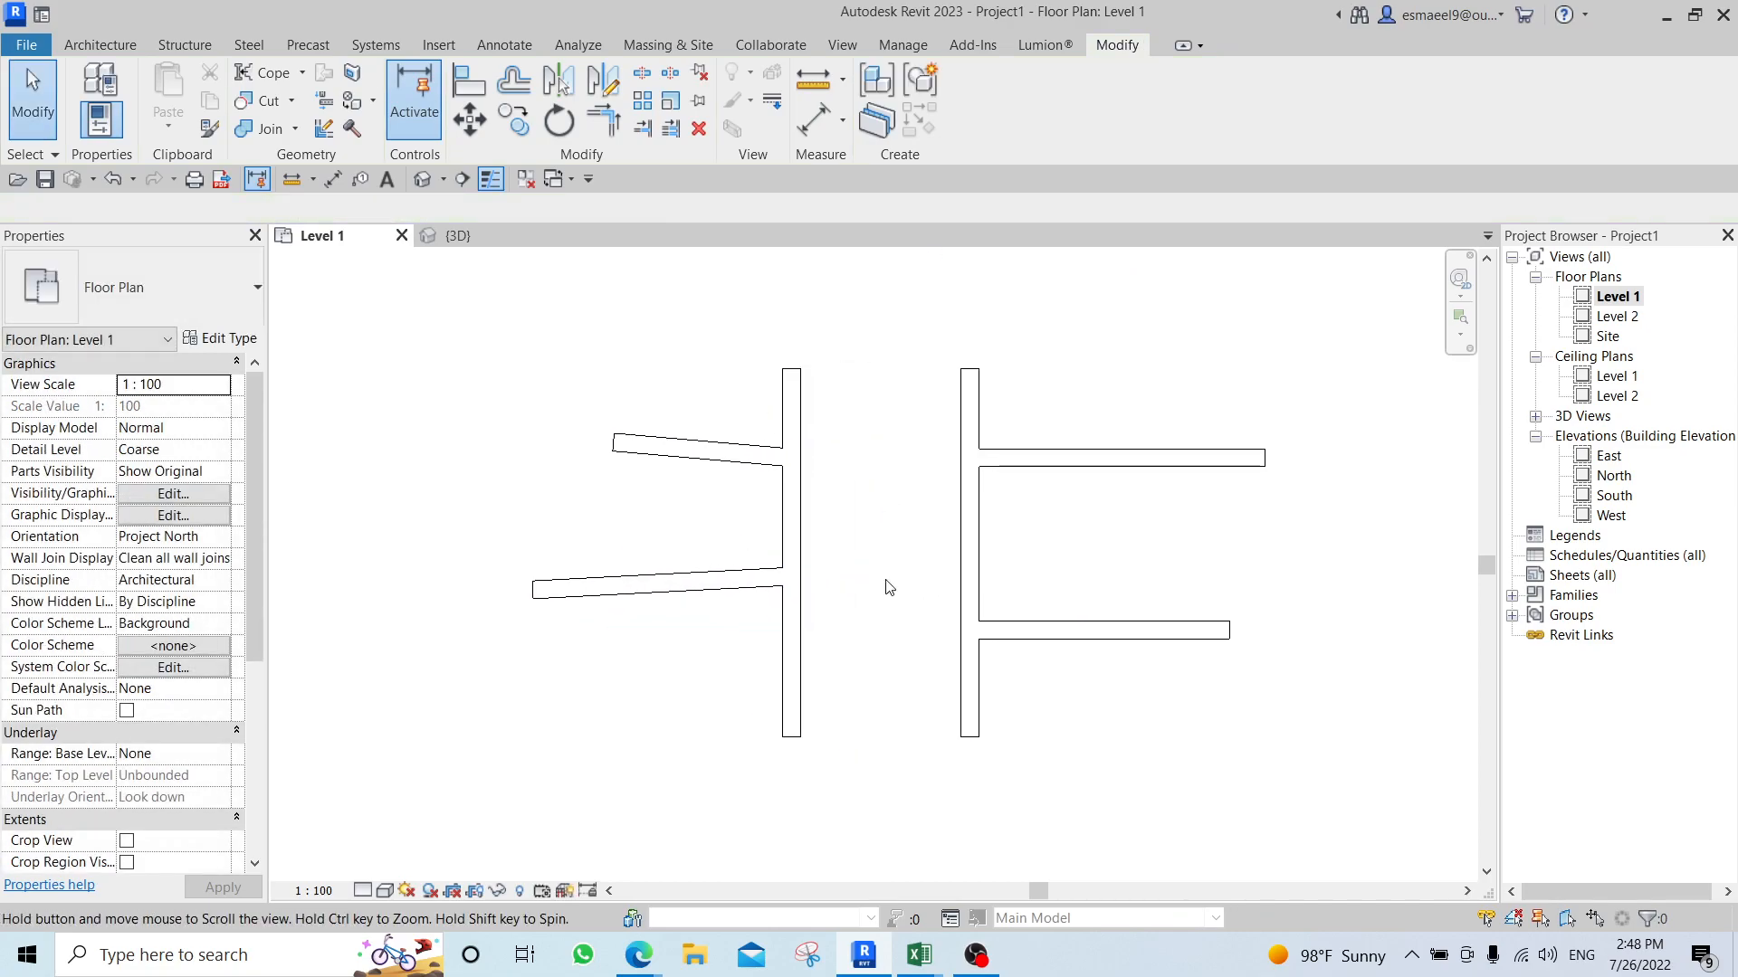
Split the left vertical wall with a 25 mm joint gap at both slanted-wall junctions, and inspect the upper gap up close.
{"action": "left_click", "coordinate": [669, 75]}
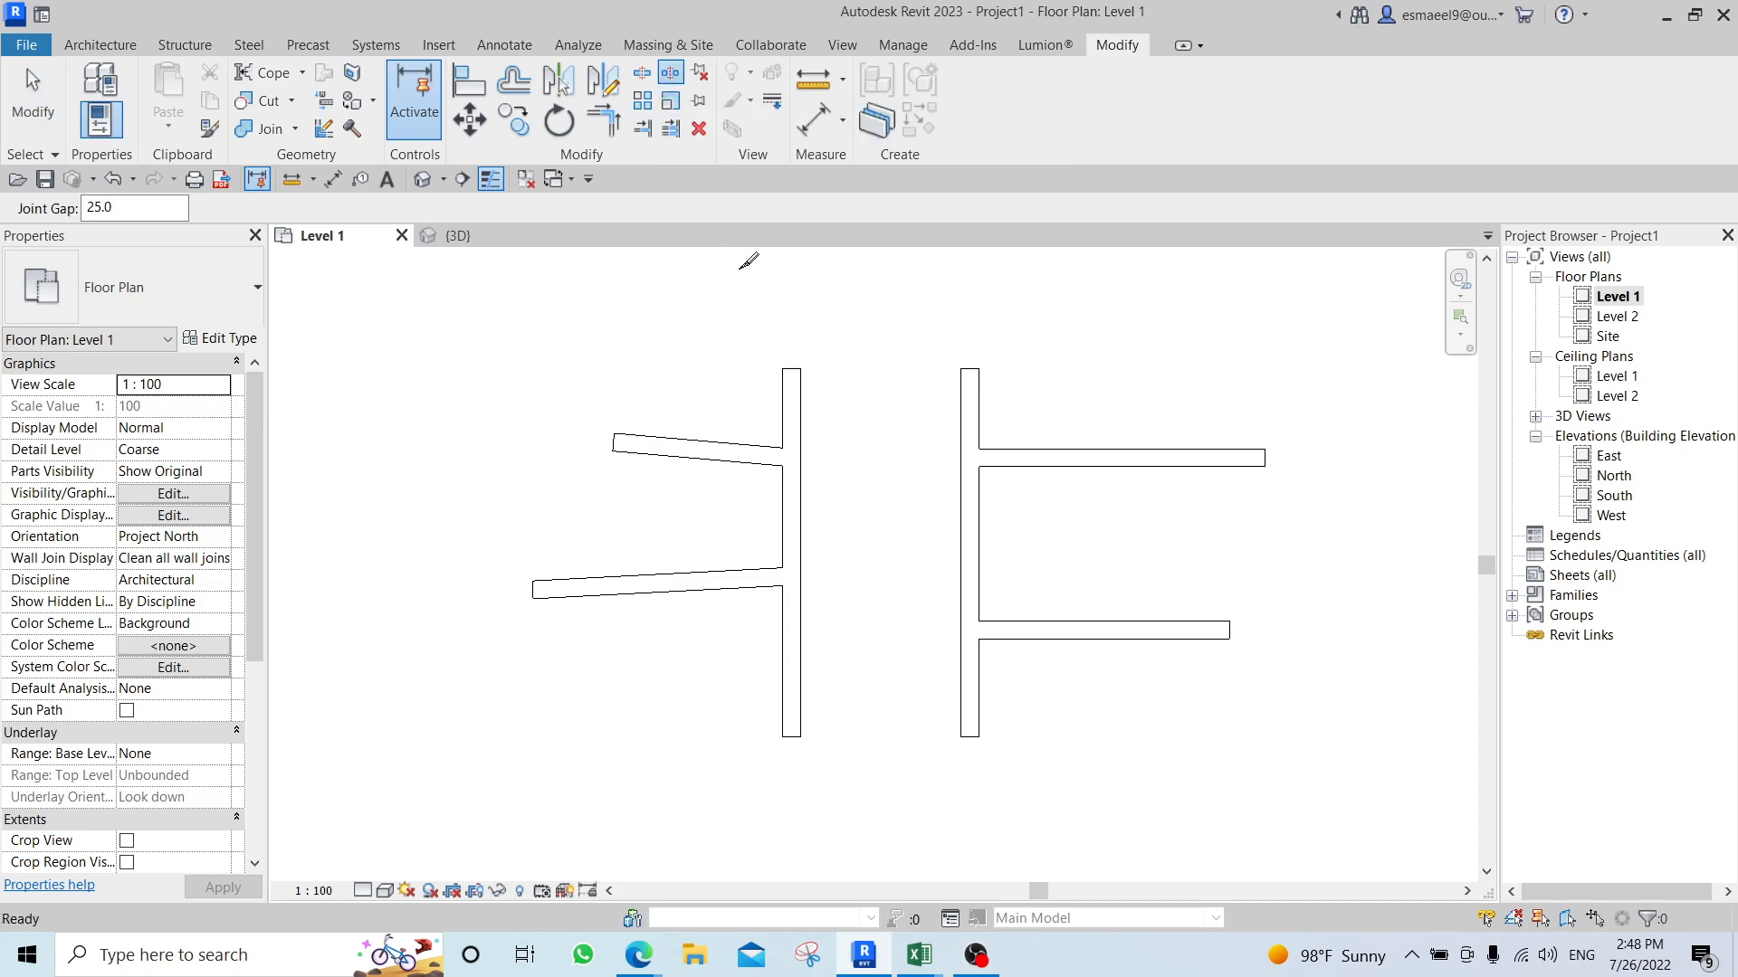
{"action": "left_click", "coordinate": [797, 456]}
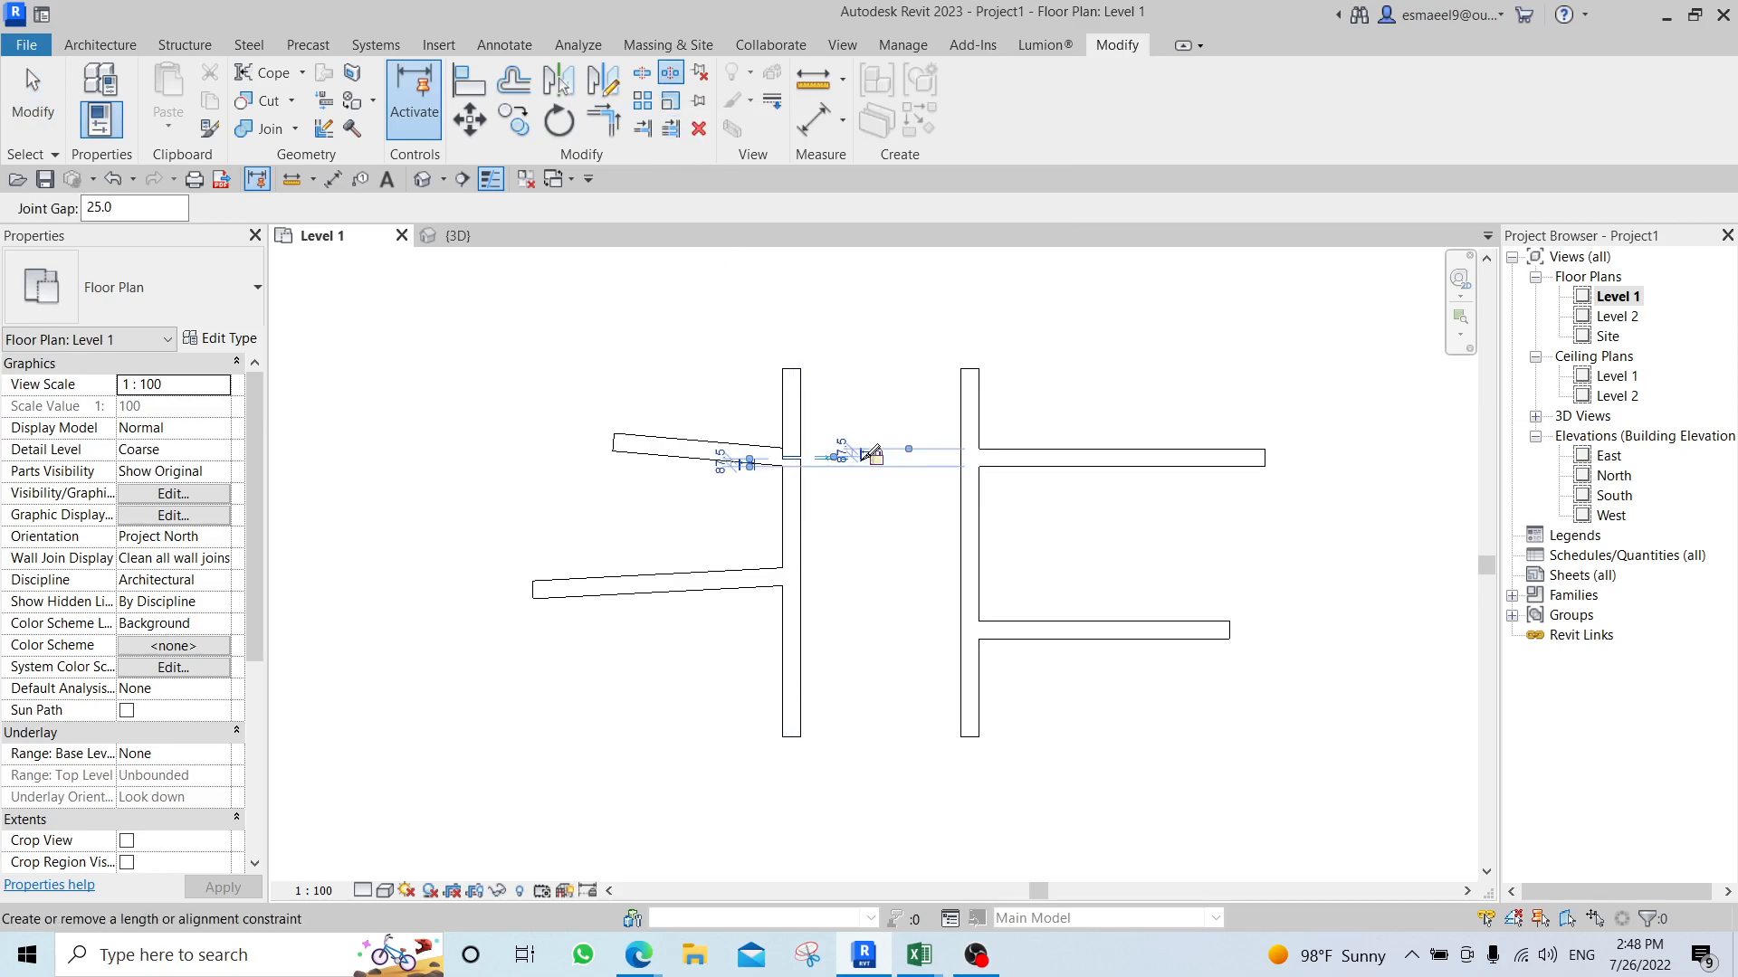
{"action": "key", "text": "Escape"}
{"action": "key", "text": "Escape"}
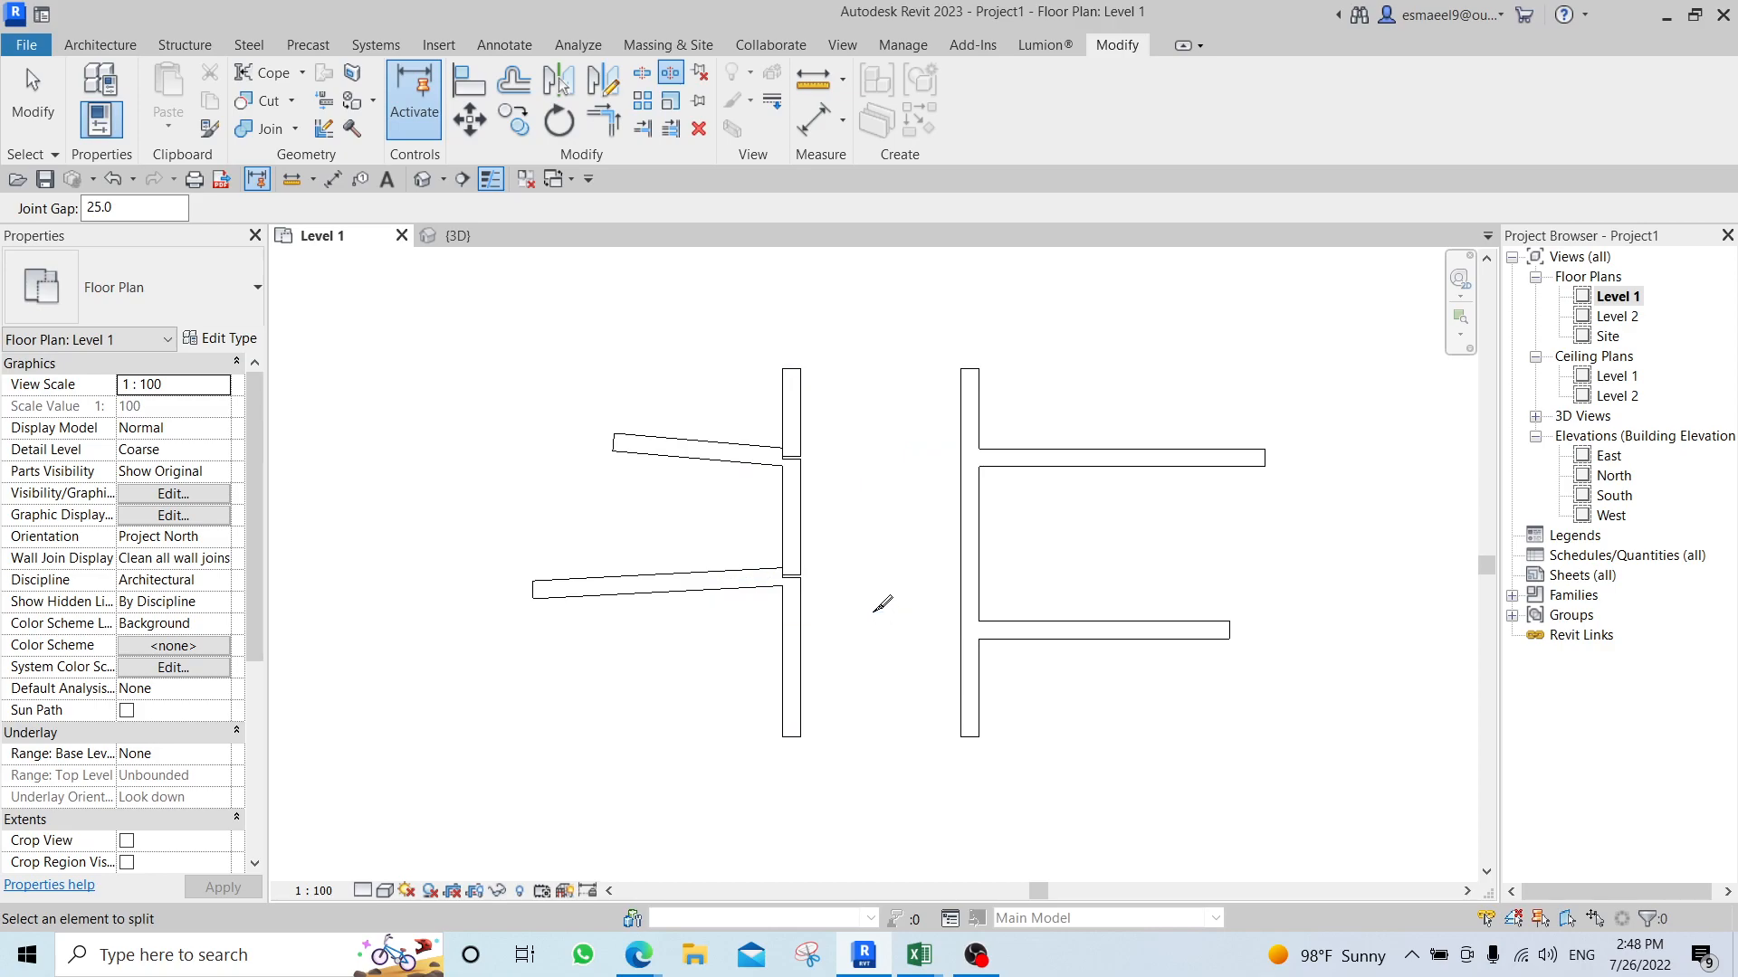
{"action": "scroll", "coordinate": [810, 466], "scroll_direction": "up", "scroll_amount": 5}
{"action": "scroll", "coordinate": [766, 452], "scroll_direction": "up", "scroll_amount": 5}
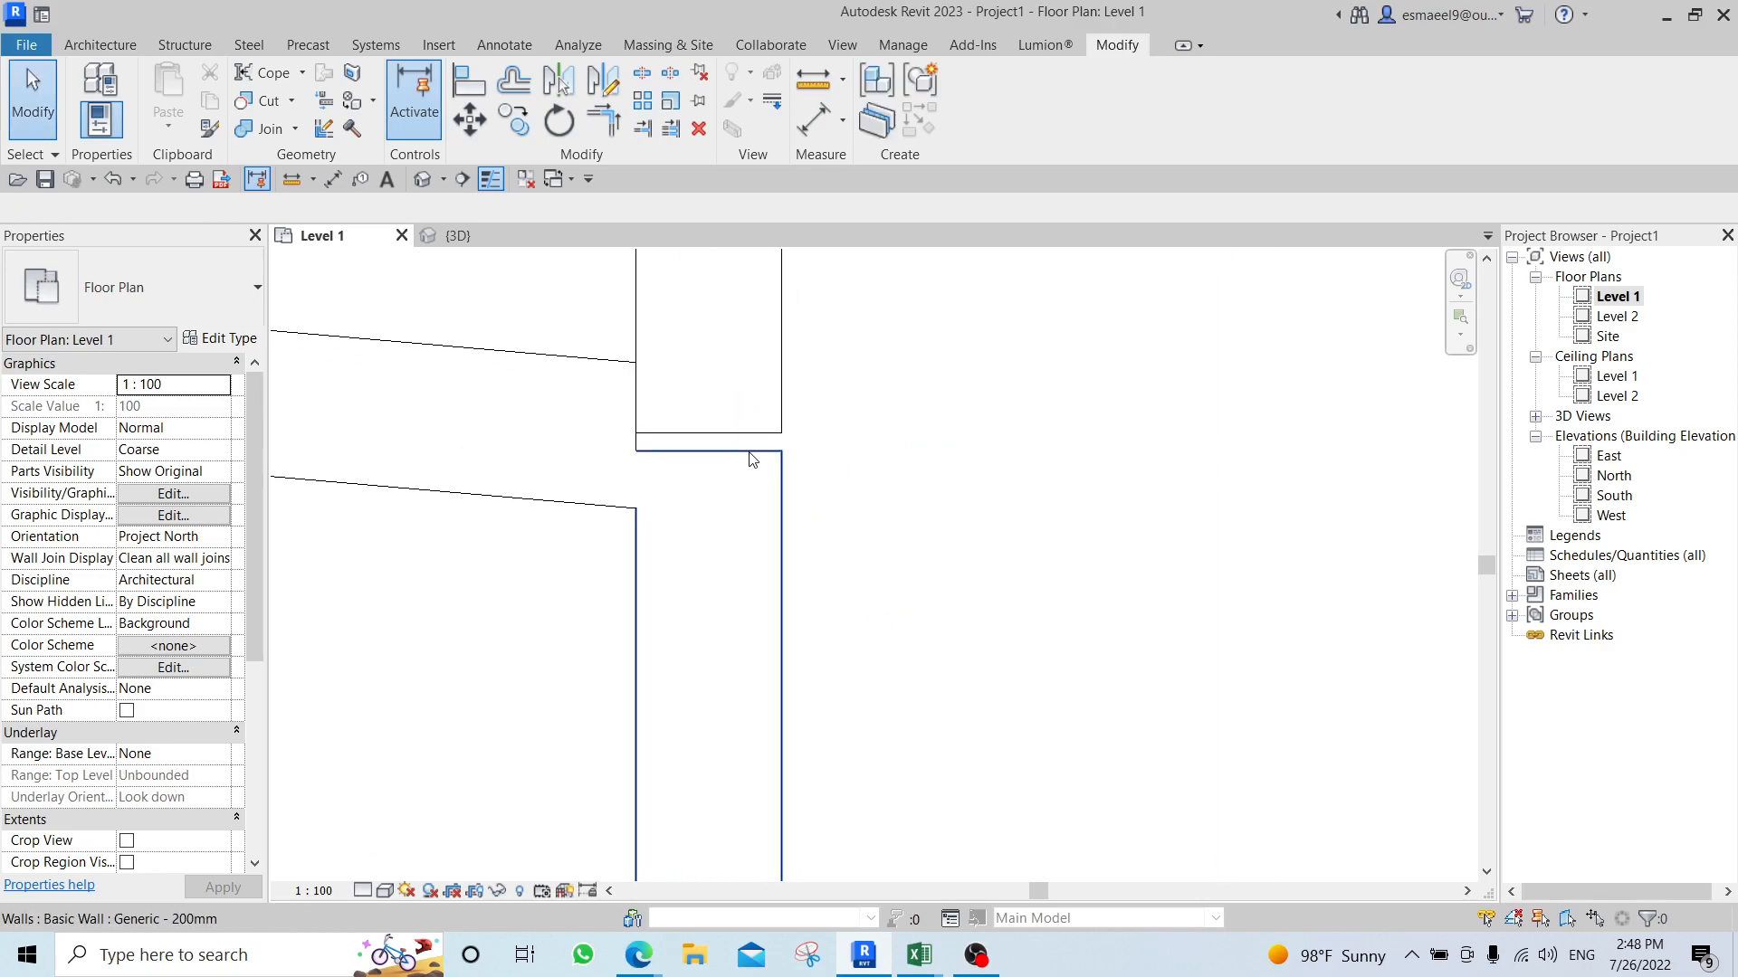
{"action": "scroll", "coordinate": [763, 450], "scroll_direction": "up", "scroll_amount": 1}
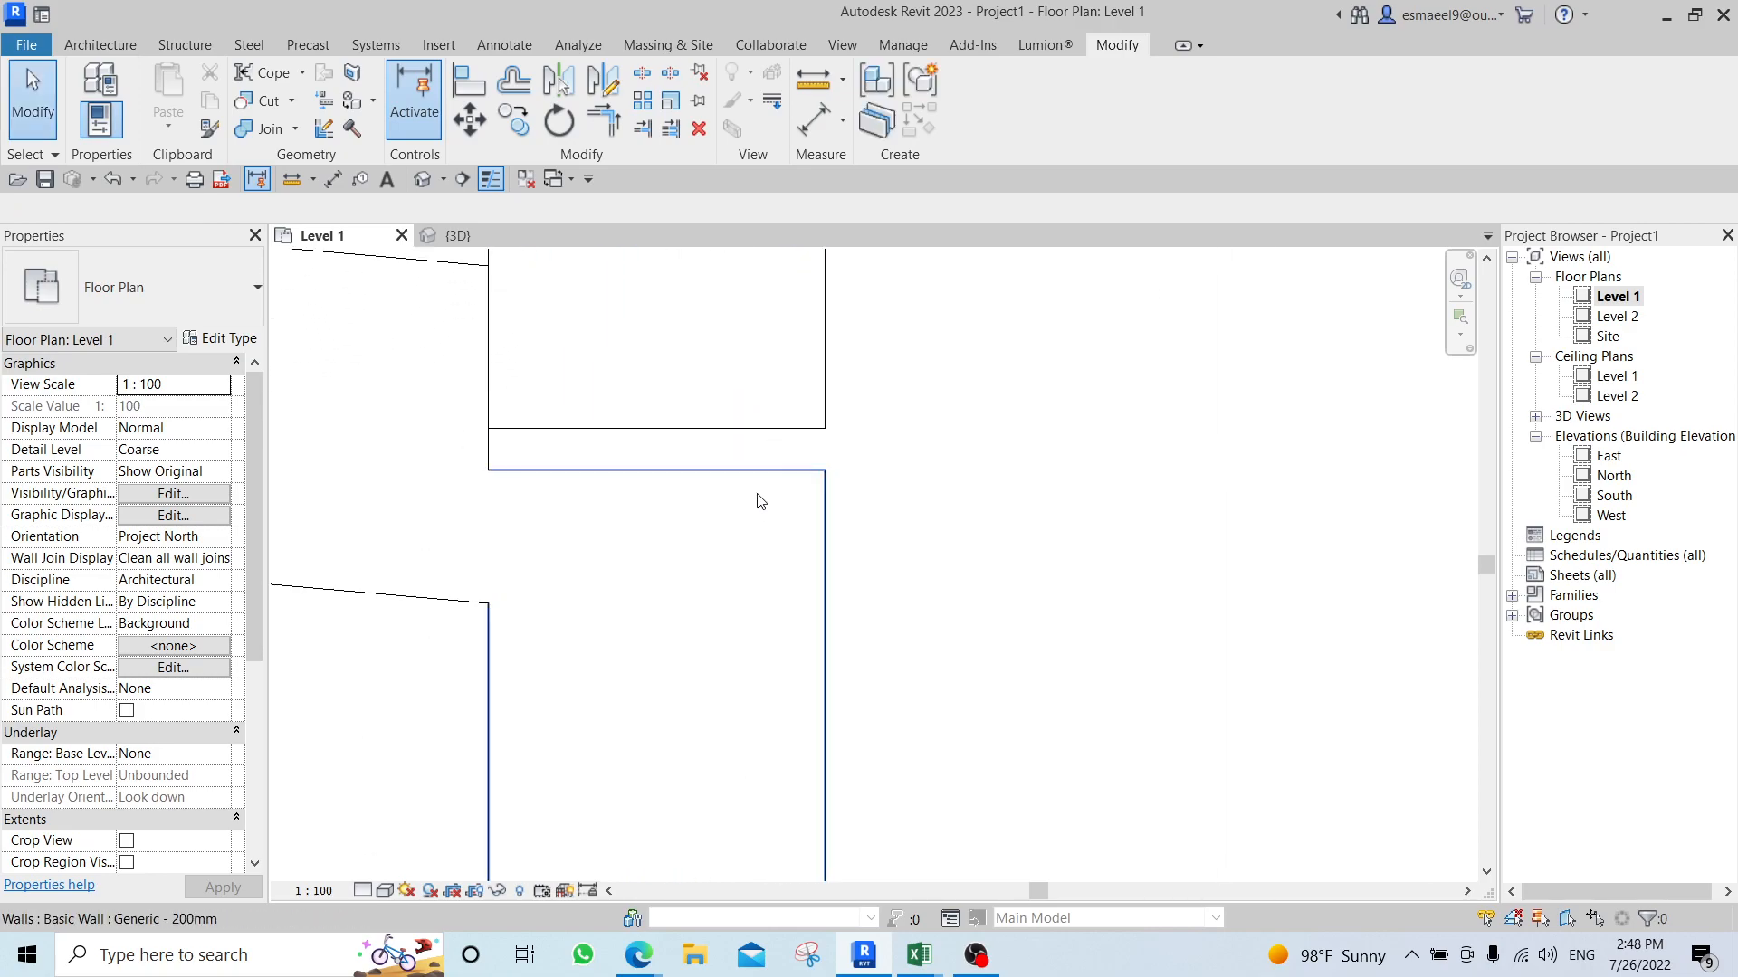
{"action": "scroll", "coordinate": [747, 447], "scroll_direction": "down", "scroll_amount": 3}
{"action": "scroll", "coordinate": [747, 453], "scroll_direction": "down", "scroll_amount": 2}
{"action": "middle_click_drag", "start_coordinate": [746, 453], "coordinate": [708, 462]}
Switch to the 3D view and delete the rightmost desk and its mirrored copy.
{"action": "key", "text": "ctrl+Tab"}
{"action": "middle_click_drag", "start_coordinate": [989, 447], "coordinate": [865, 486]}
{"action": "scroll", "coordinate": [923, 690], "scroll_direction": "up", "scroll_amount": 2}
{"action": "left_click_drag", "start_coordinate": [939, 682], "coordinate": [789, 766]}
{"action": "key", "text": "Delete"}
Delete the two remaining desks and the two freestanding walls beside them in the 3D view.
{"action": "middle_click_drag", "start_coordinate": [790, 552], "coordinate": [781, 606]}
{"action": "scroll", "coordinate": [701, 619], "scroll_direction": "down", "scroll_amount": 3}
{"action": "left_click", "coordinate": [599, 697]}
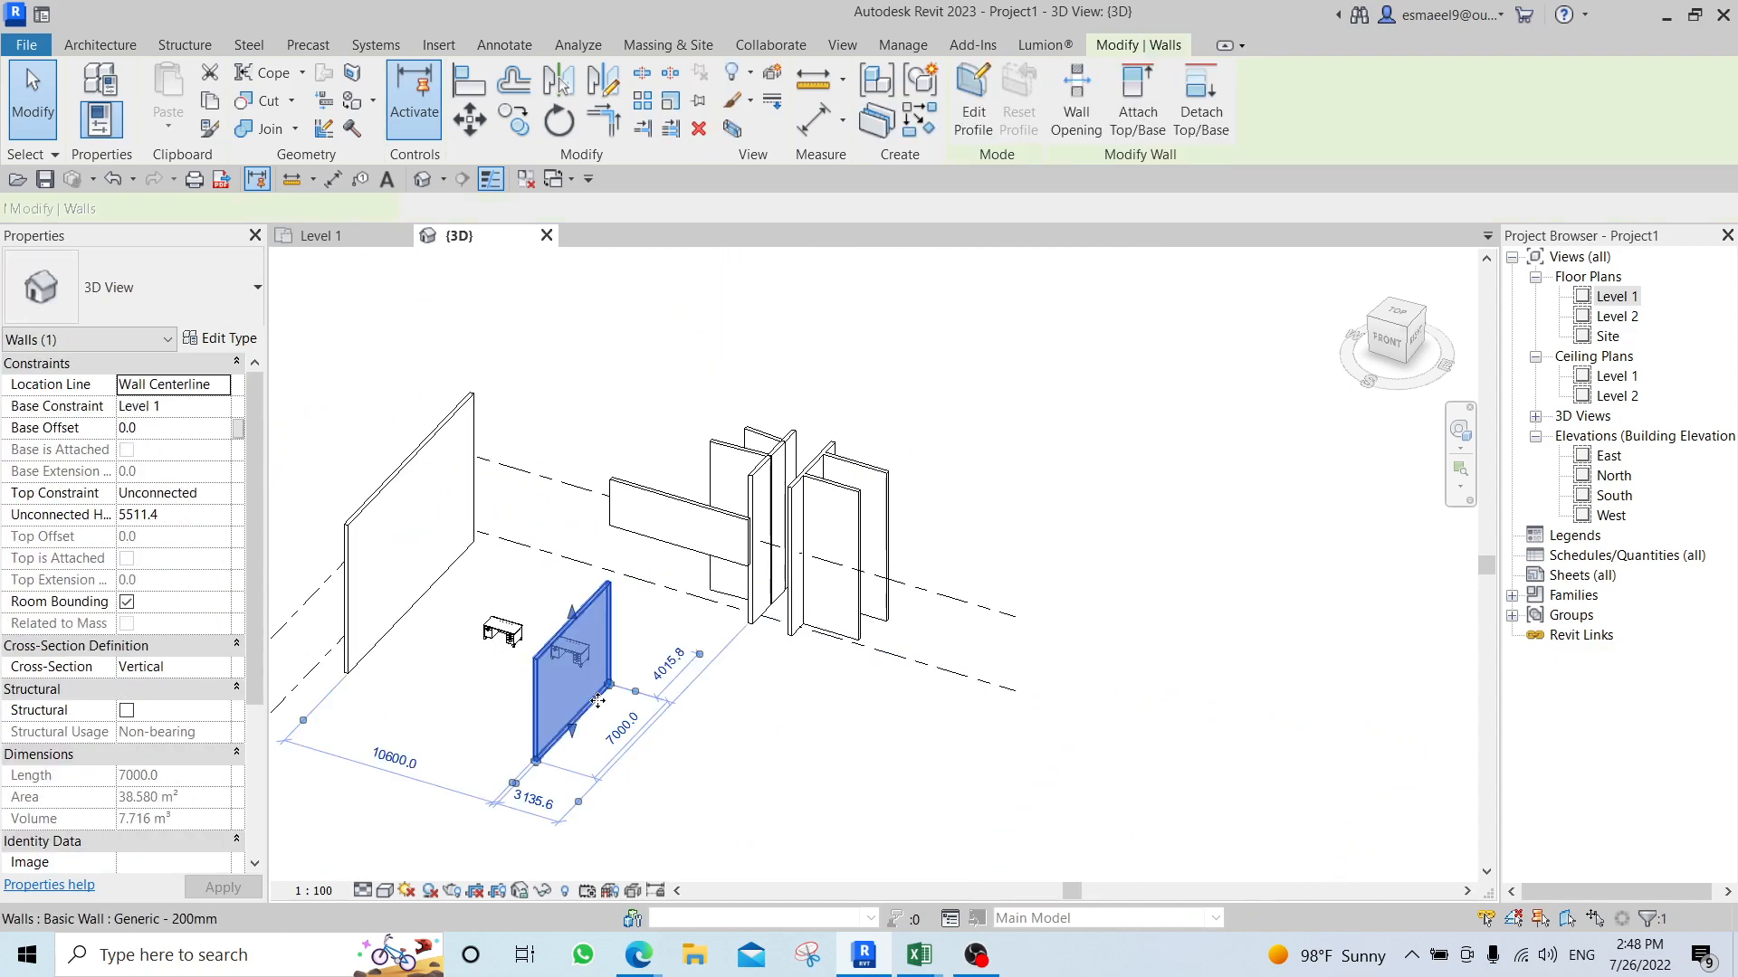
{"action": "key", "text": "Delete"}
{"action": "left_click", "coordinate": [505, 636]}
{"action": "key", "text": "Delete"}
{"action": "left_click", "coordinate": [565, 645]}
{"action": "key", "text": "Delete"}
{"action": "left_click", "coordinate": [469, 548]}
{"action": "key", "text": "Delete"}
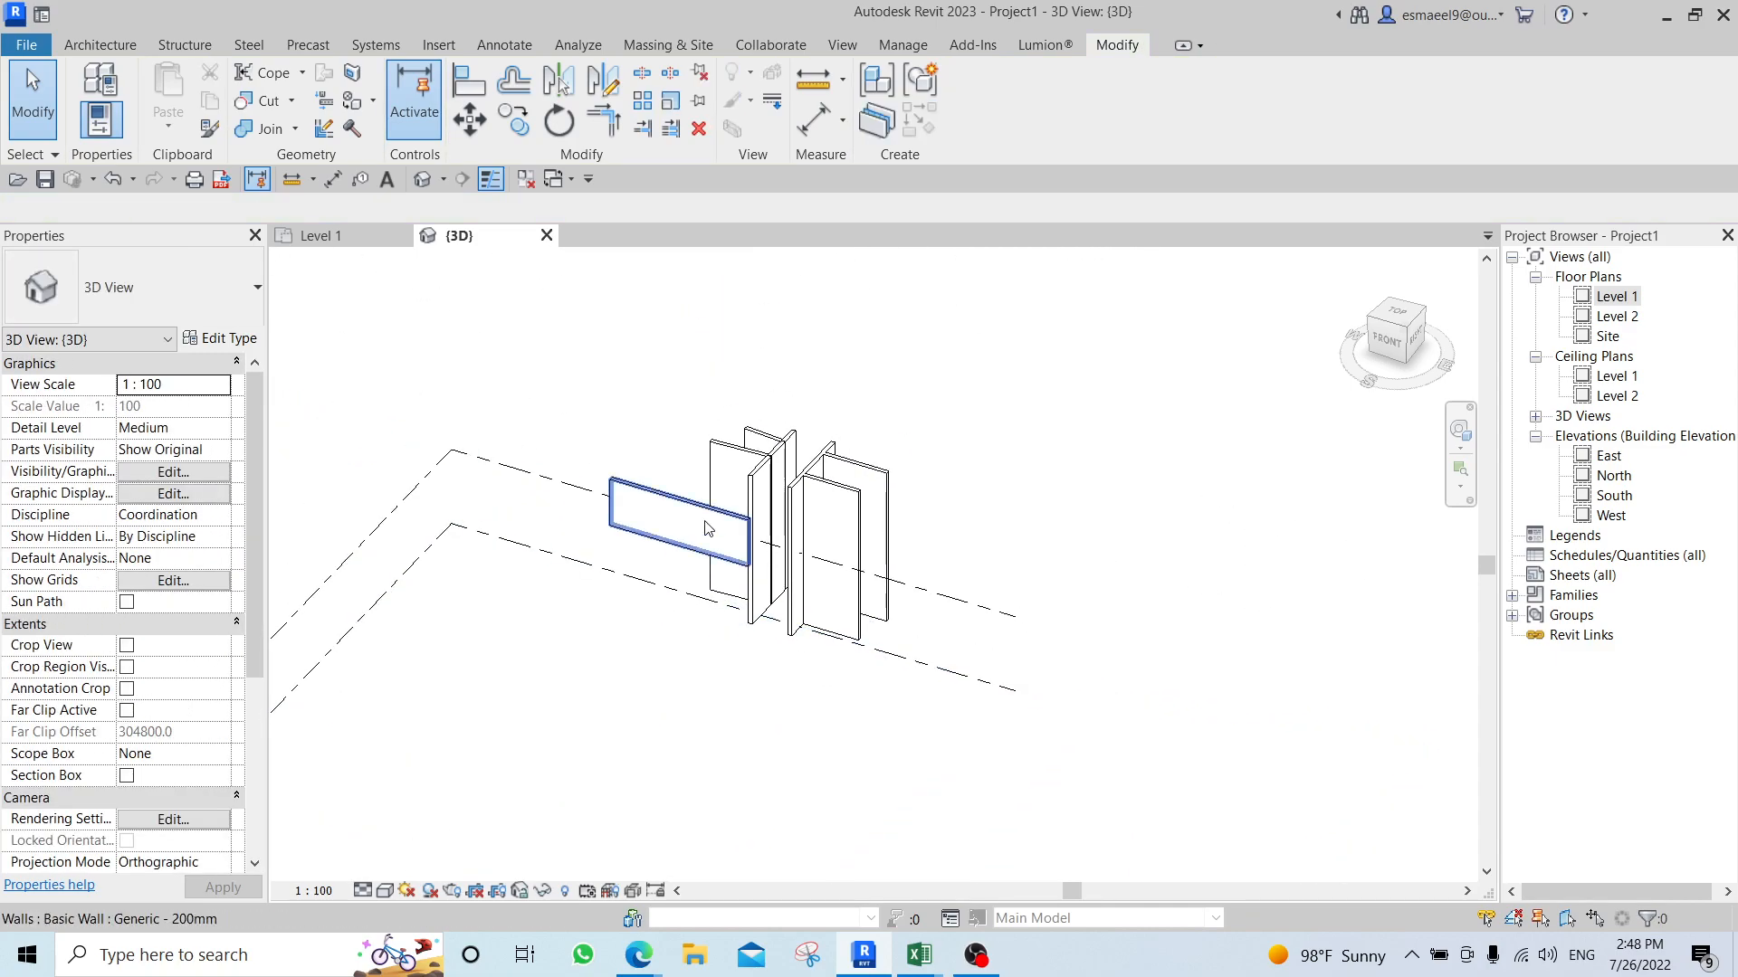
Examine the split gaps in the left wall and the wall junctions opposite it up close in 3D.
{"action": "scroll", "coordinate": [738, 477], "scroll_direction": "up", "scroll_amount": 3}
{"action": "middle_click_drag", "start_coordinate": [980, 590], "coordinate": [985, 551]}
{"action": "middle_click_drag", "start_coordinate": [569, 312], "coordinate": [585, 636]}
{"action": "scroll", "coordinate": [747, 685], "scroll_direction": "up", "scroll_amount": 3}
{"action": "scroll", "coordinate": [844, 615], "scroll_direction": "up", "scroll_amount": 2}
{"action": "middle_click_drag", "start_coordinate": [887, 623], "coordinate": [579, 465]}
{"action": "scroll", "coordinate": [534, 317], "scroll_direction": "up", "scroll_amount": 4}
{"action": "scroll", "coordinate": [566, 374], "scroll_direction": "down", "scroll_amount": 2}
{"action": "scroll", "coordinate": [634, 398], "scroll_direction": "down", "scroll_amount": 3}
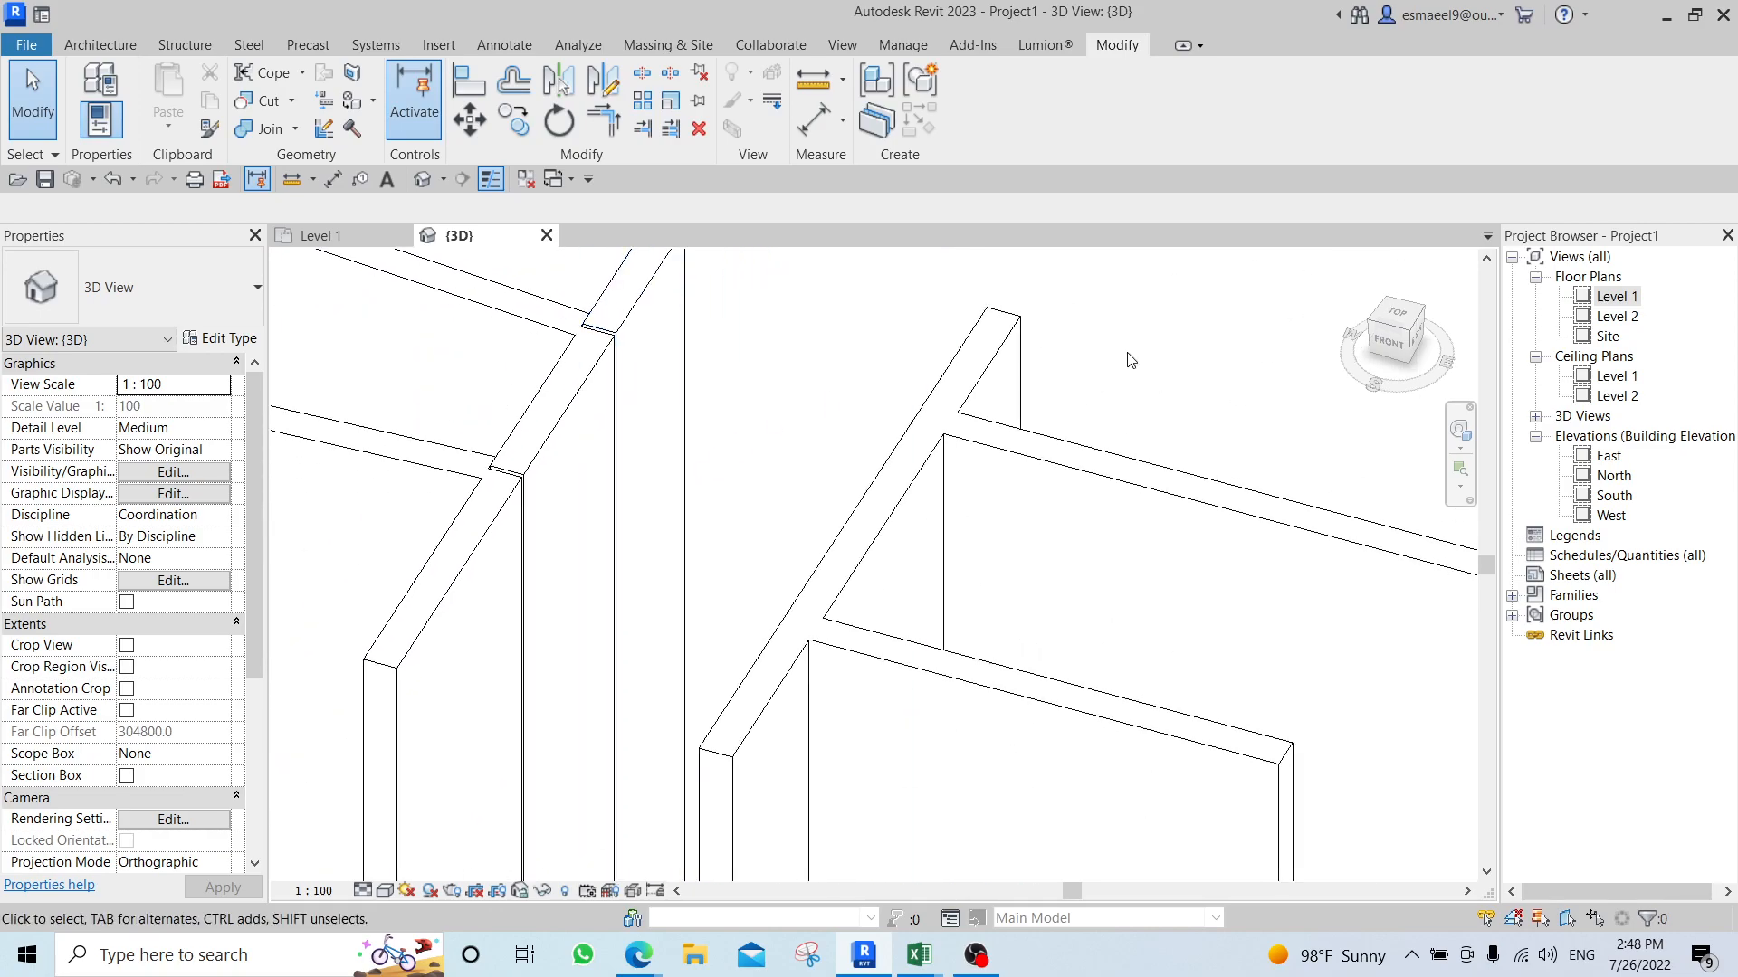
Open the Level 1 floor plan and shorten the left wall's top segment from its lower end to 640 mm.
{"action": "double_click", "coordinate": [1616, 296]}
{"action": "scroll", "coordinate": [936, 451], "scroll_direction": "down", "scroll_amount": 3}
{"action": "middle_click_drag", "start_coordinate": [936, 451], "coordinate": [966, 545]}
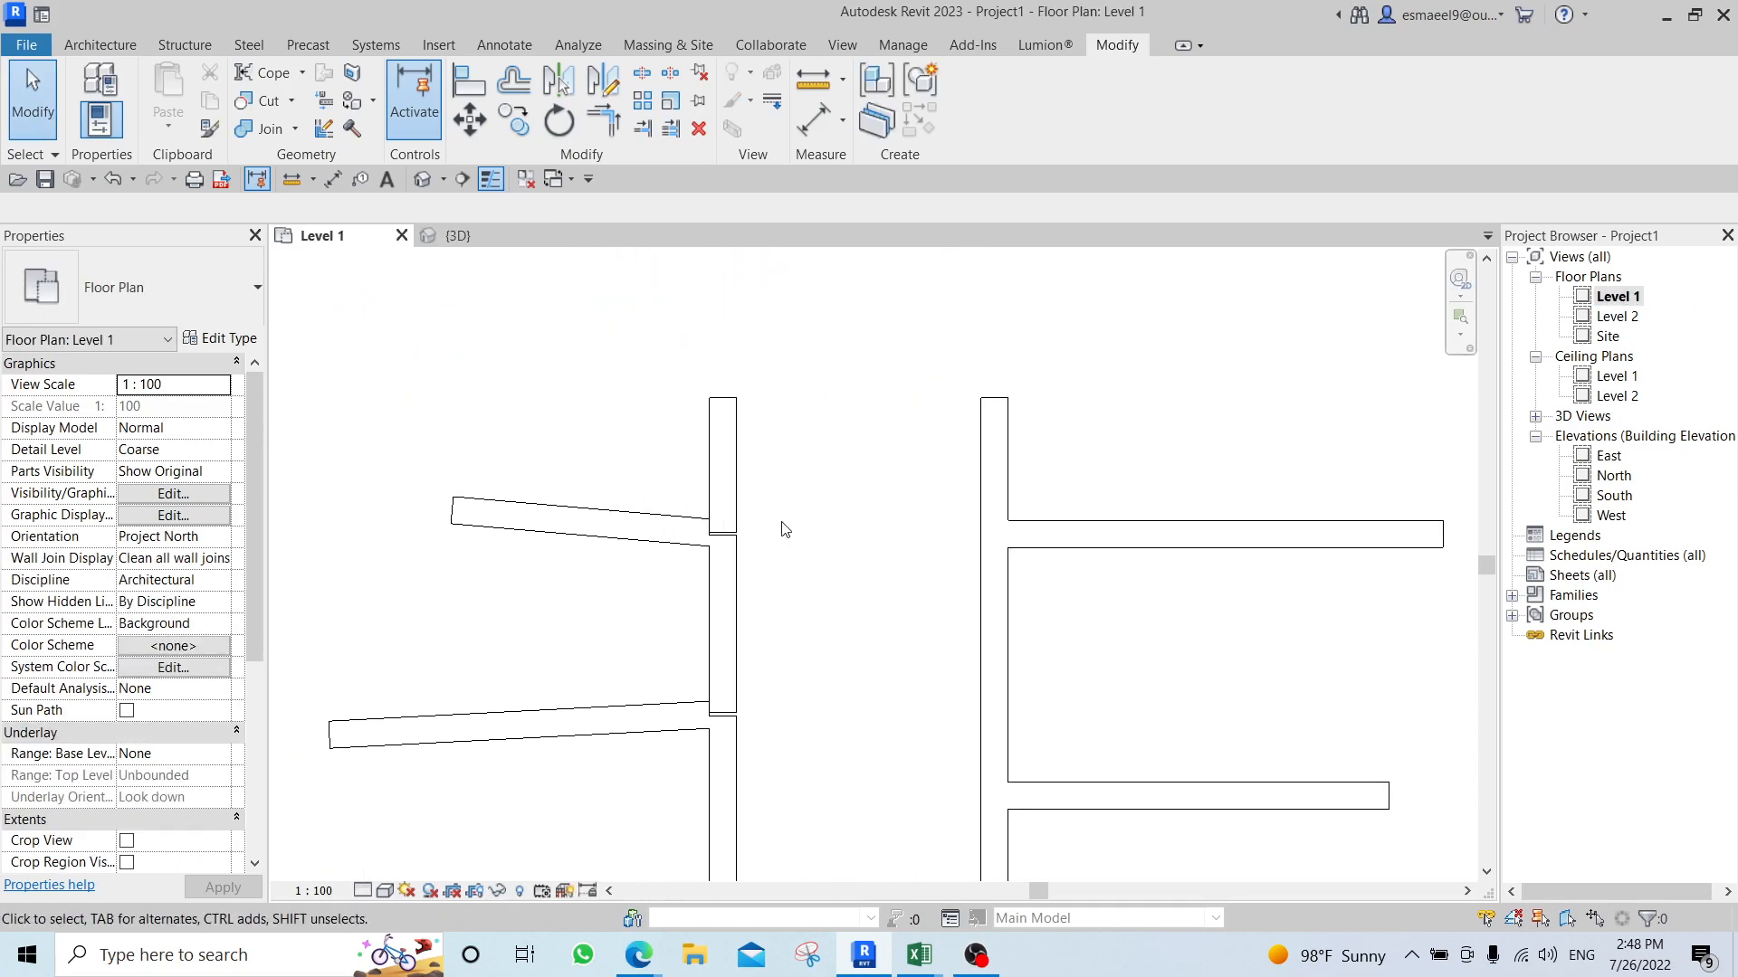
{"action": "left_click", "coordinate": [735, 515]}
{"action": "scroll", "coordinate": [720, 534], "scroll_direction": "up", "scroll_amount": 3}
{"action": "left_click_drag", "start_coordinate": [725, 540], "coordinate": [725, 448]}
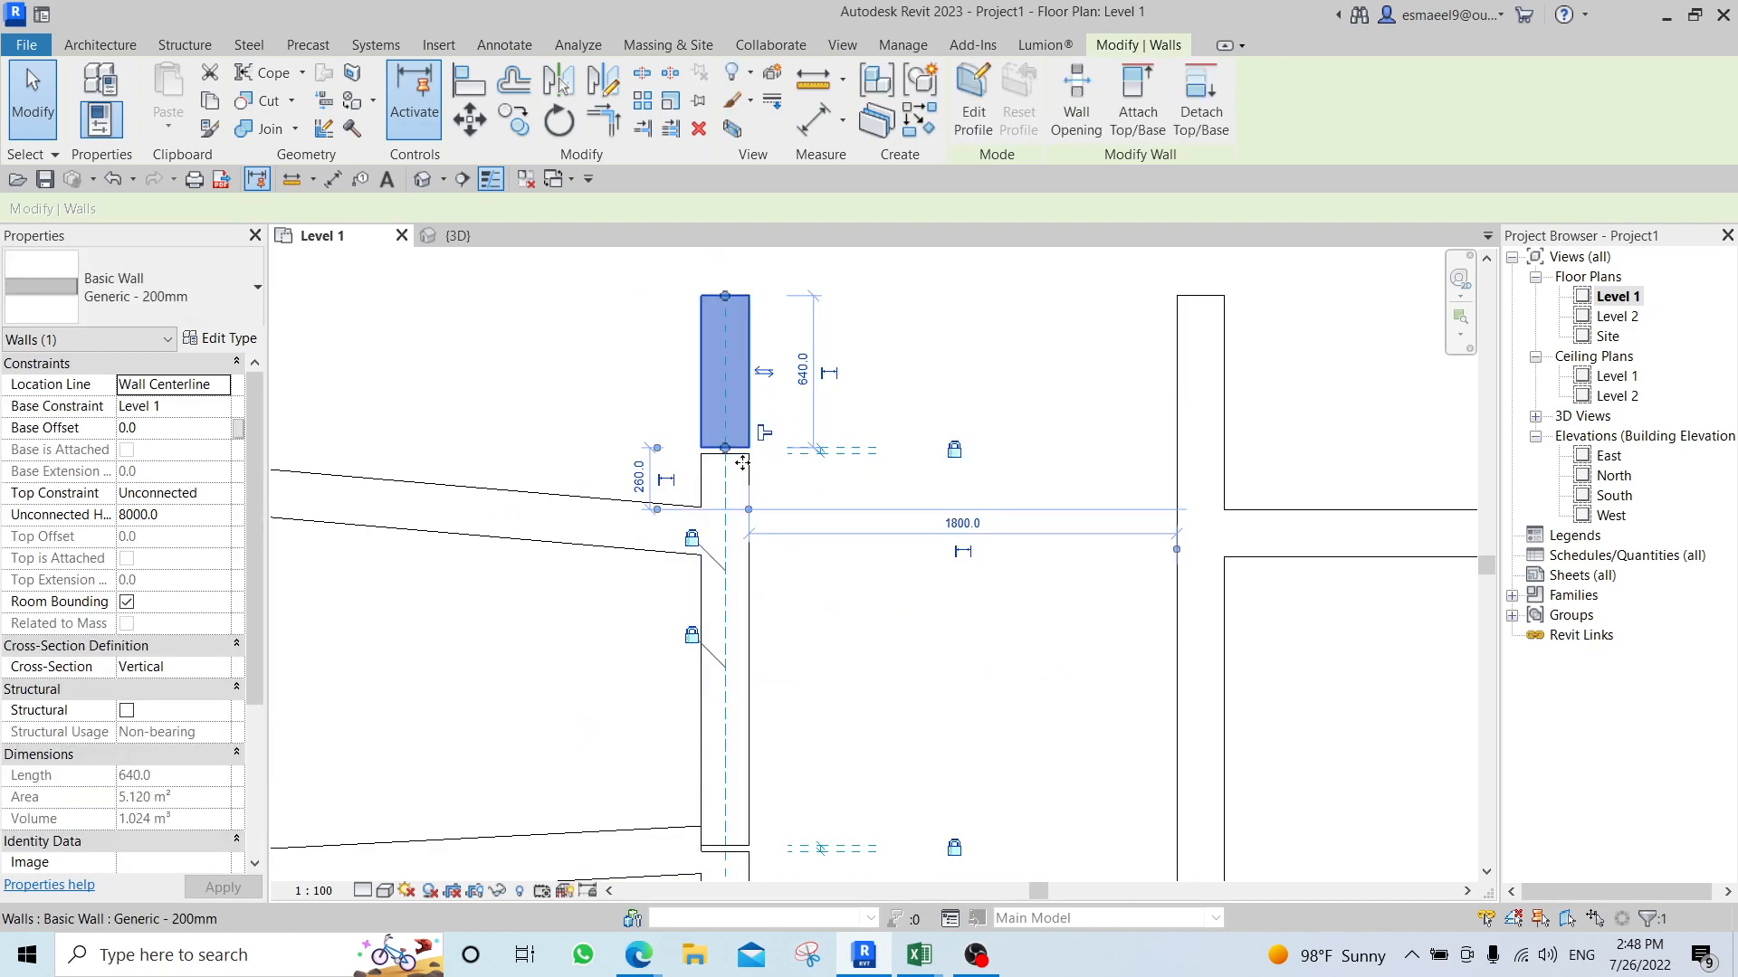
Allow joining at the lower end of the left wall's top segment and lengthen the segment downward to 720 mm.
{"action": "scroll", "coordinate": [748, 457], "scroll_direction": "up", "scroll_amount": 2}
{"action": "scroll", "coordinate": [748, 460], "scroll_direction": "up", "scroll_amount": 2}
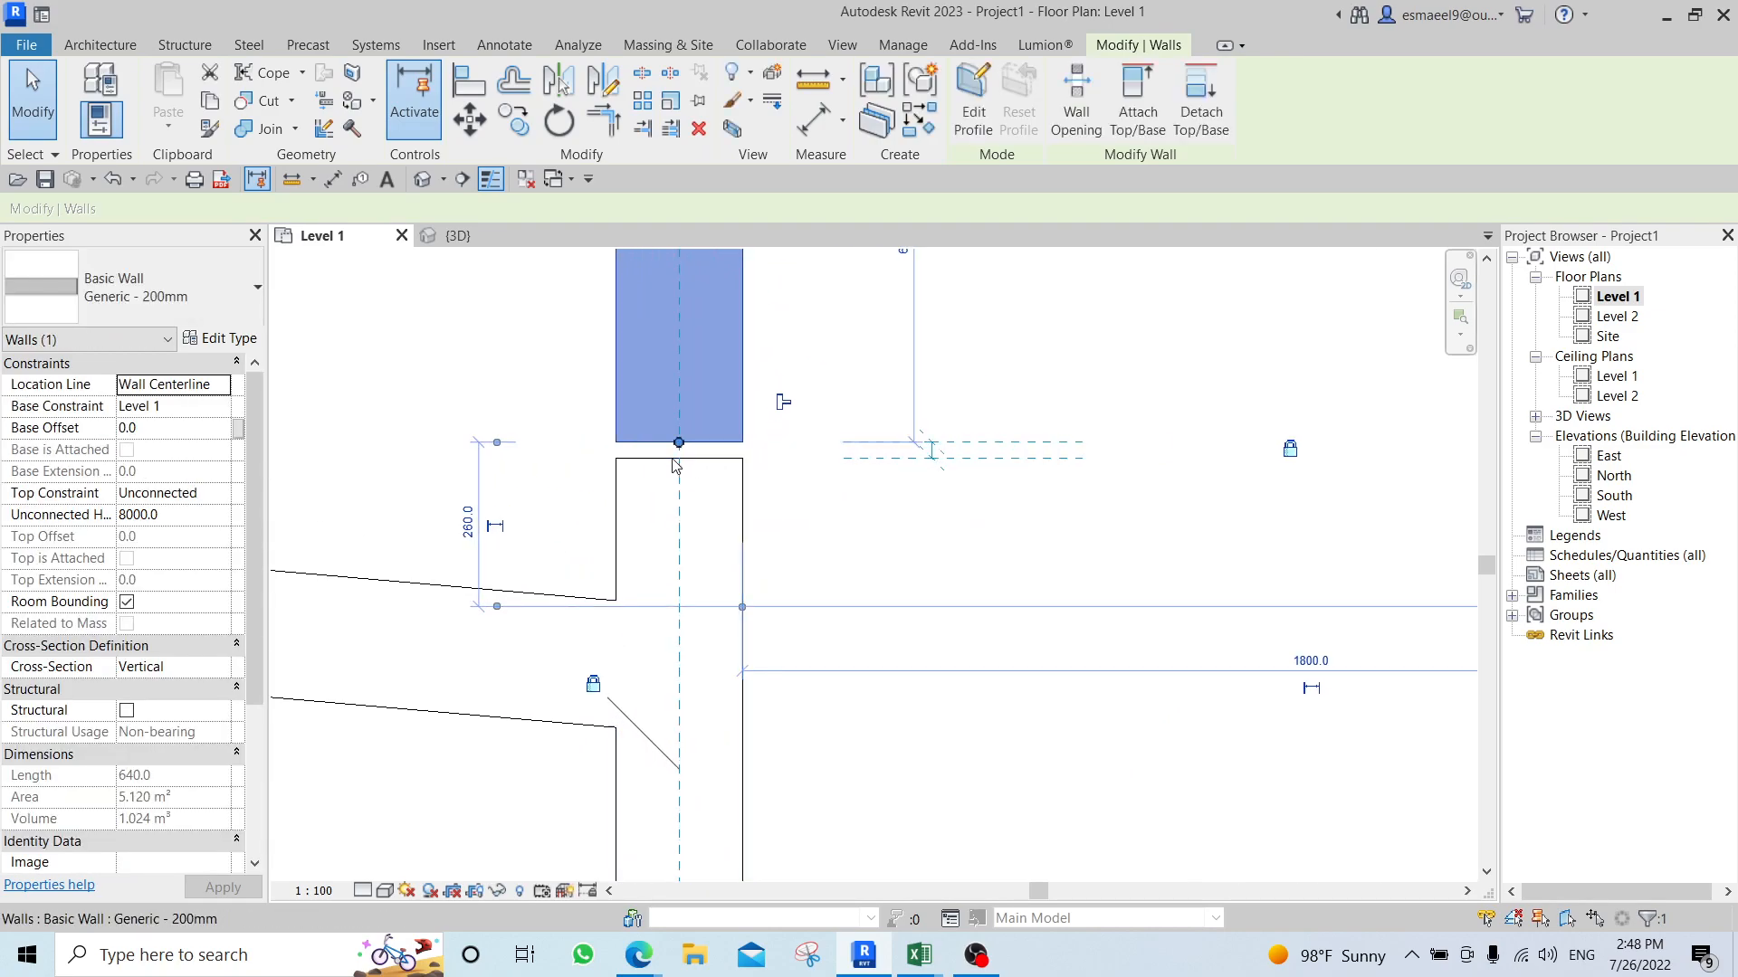
{"action": "scroll", "coordinate": [780, 411], "scroll_direction": "up", "scroll_amount": 1}
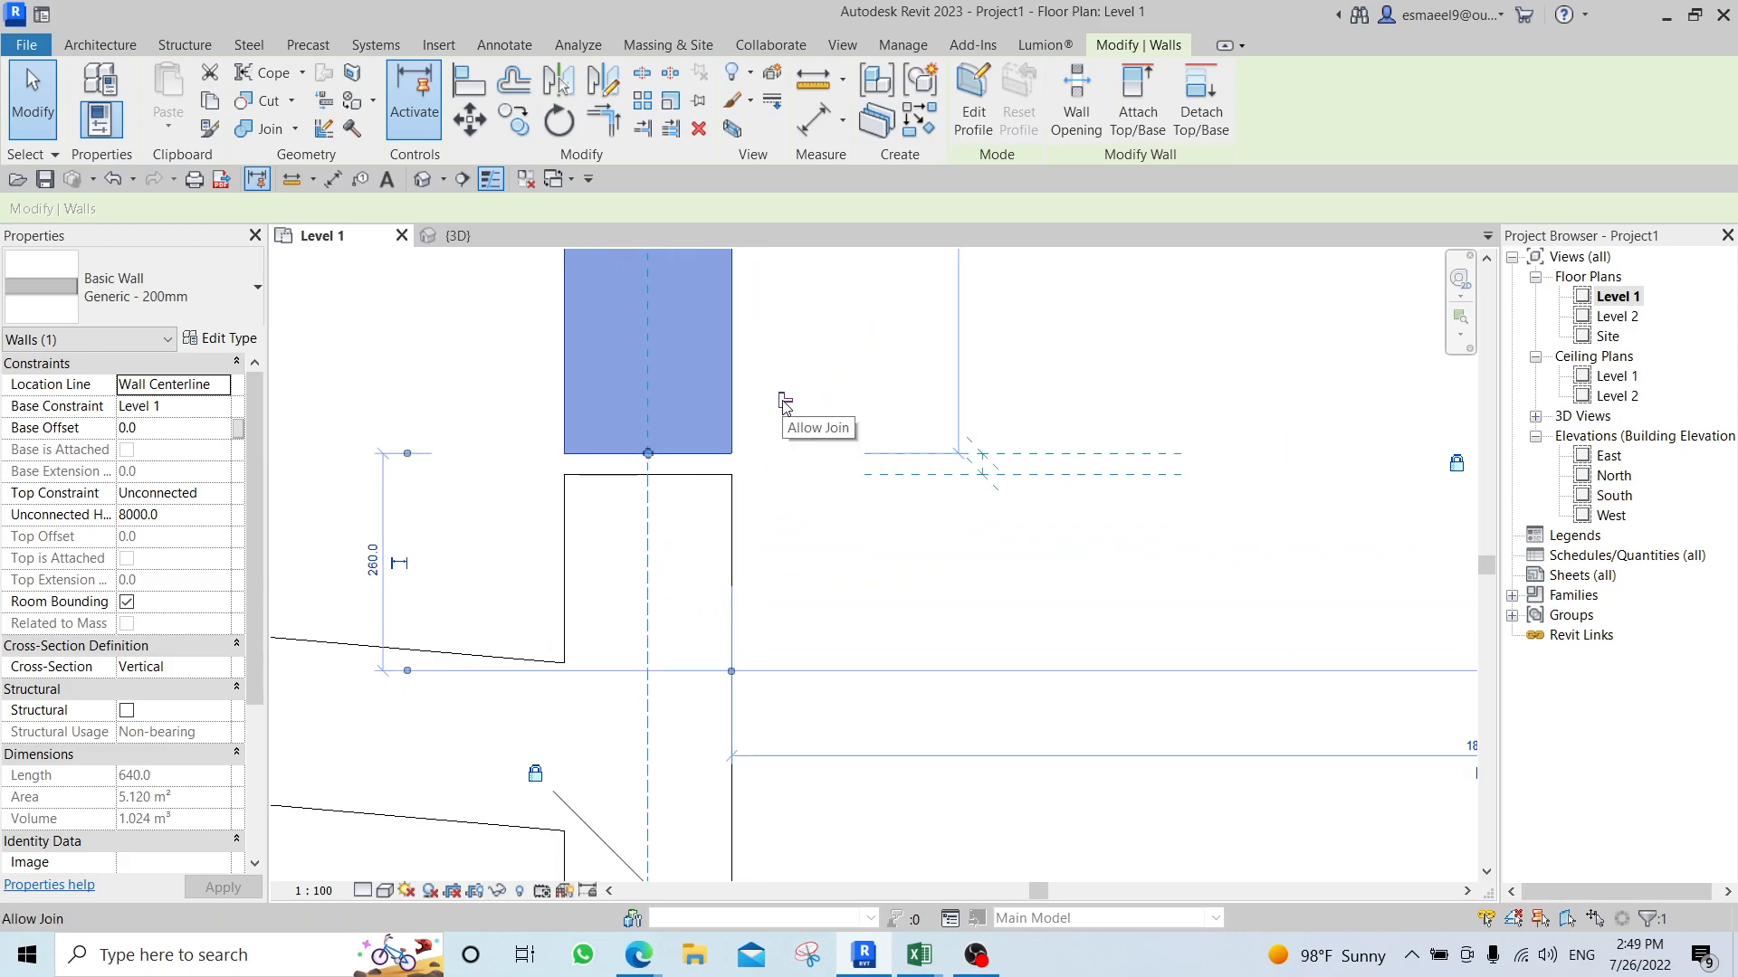
{"action": "scroll", "coordinate": [672, 461], "scroll_direction": "up", "scroll_amount": 1}
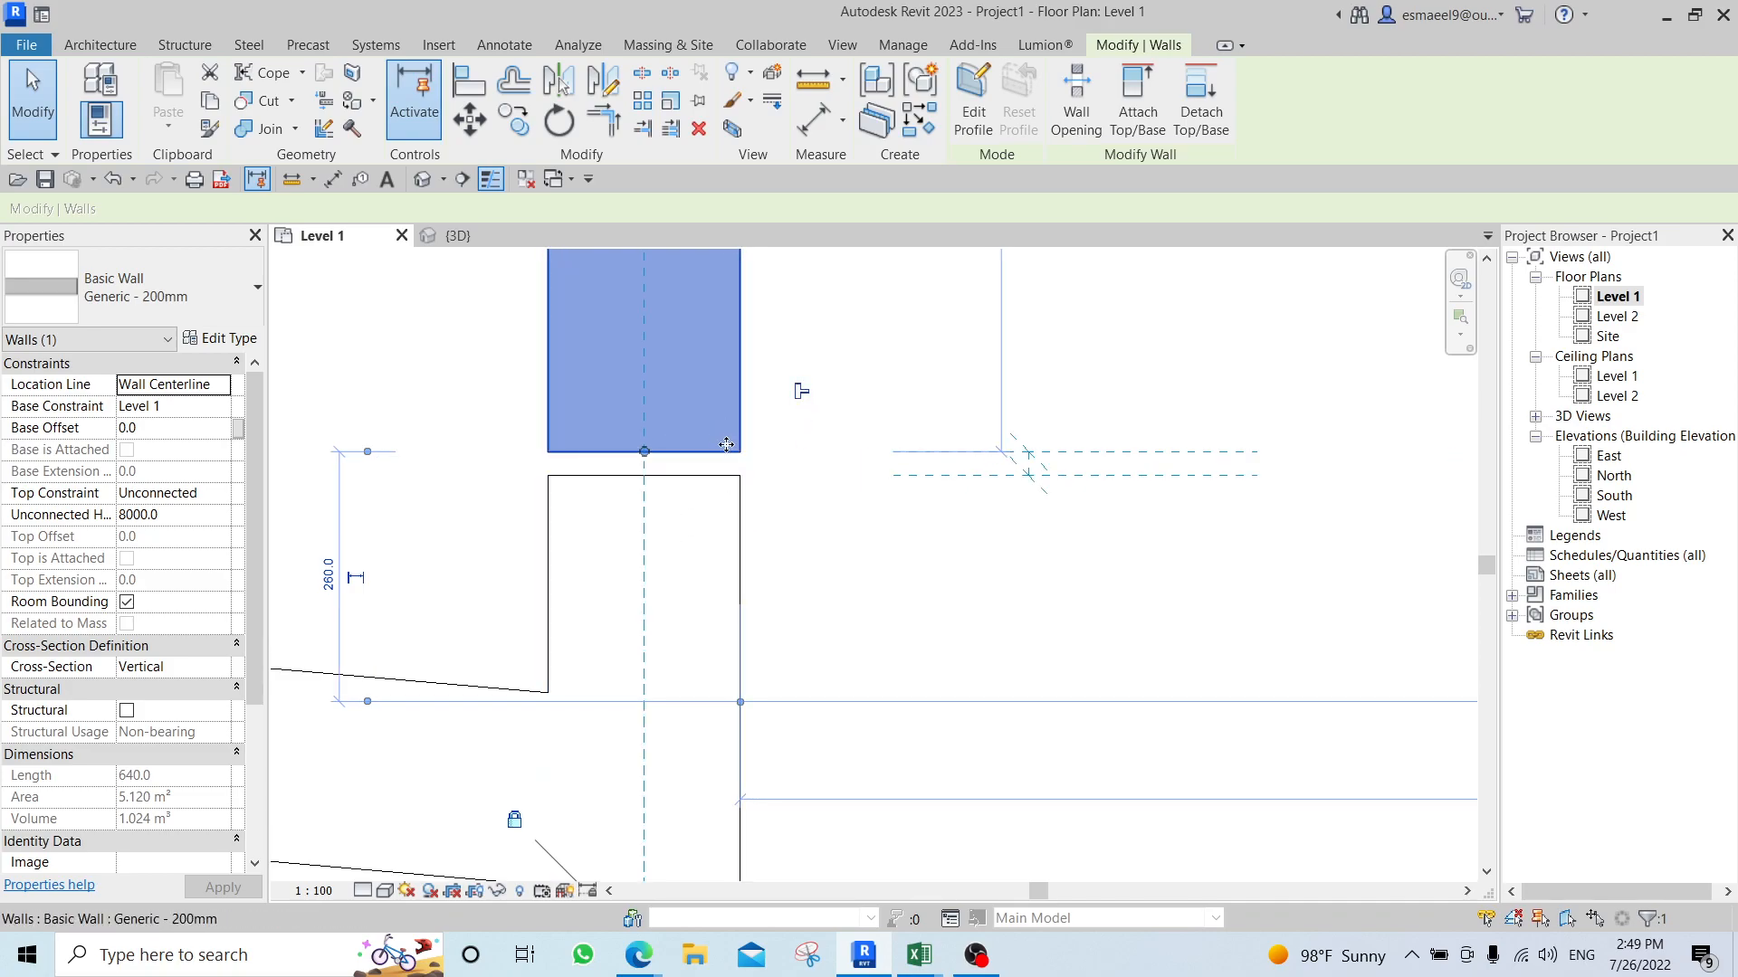
{"action": "left_click", "coordinate": [802, 392]}
{"action": "left_click_drag", "start_coordinate": [644, 451], "coordinate": [645, 527]}
{"action": "scroll", "coordinate": [731, 581], "scroll_direction": "down", "scroll_amount": 2}
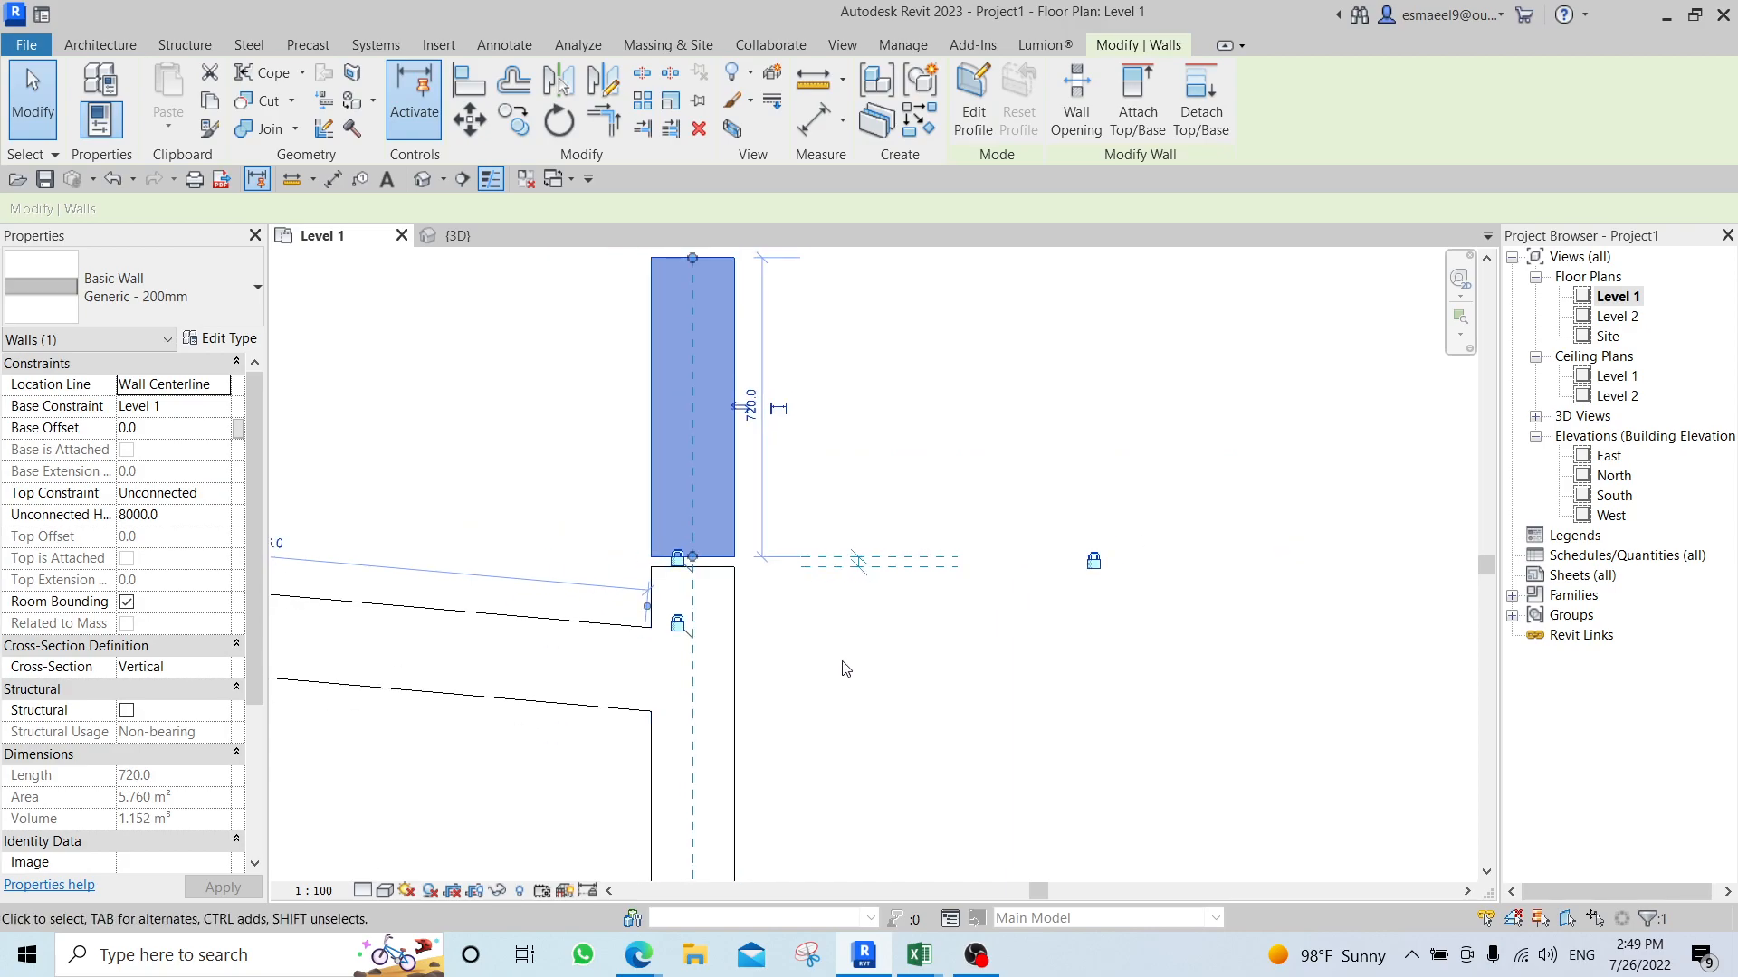
Allow joining at the upper end of the left wall's middle segment and remove the constraints holding the upper gap.
{"action": "left_click", "coordinate": [844, 662]}
{"action": "scroll", "coordinate": [797, 587], "scroll_direction": "down", "scroll_amount": 2}
{"action": "left_click", "coordinate": [751, 513]}
{"action": "left_click", "coordinate": [796, 638]}
{"action": "left_click", "coordinate": [765, 634]}
{"action": "scroll", "coordinate": [787, 606], "scroll_direction": "up", "scroll_amount": 3}
{"action": "left_click_drag", "start_coordinate": [776, 584], "coordinate": [827, 655]}
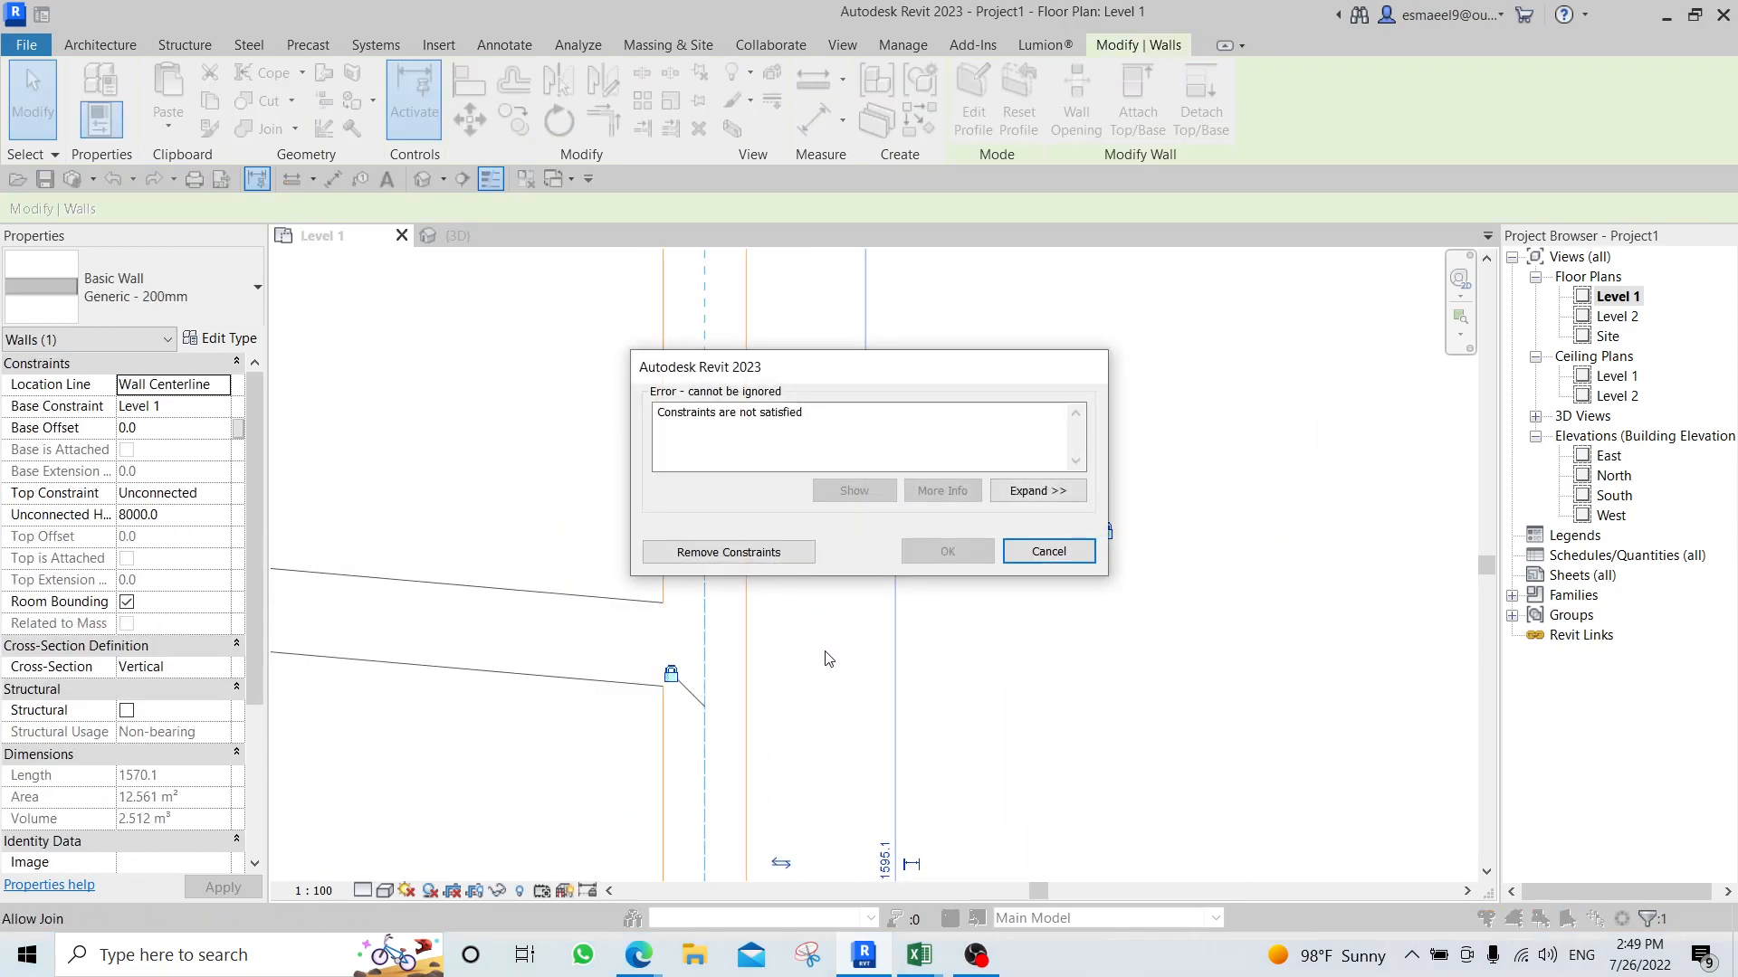
{"action": "left_click", "coordinate": [771, 553]}
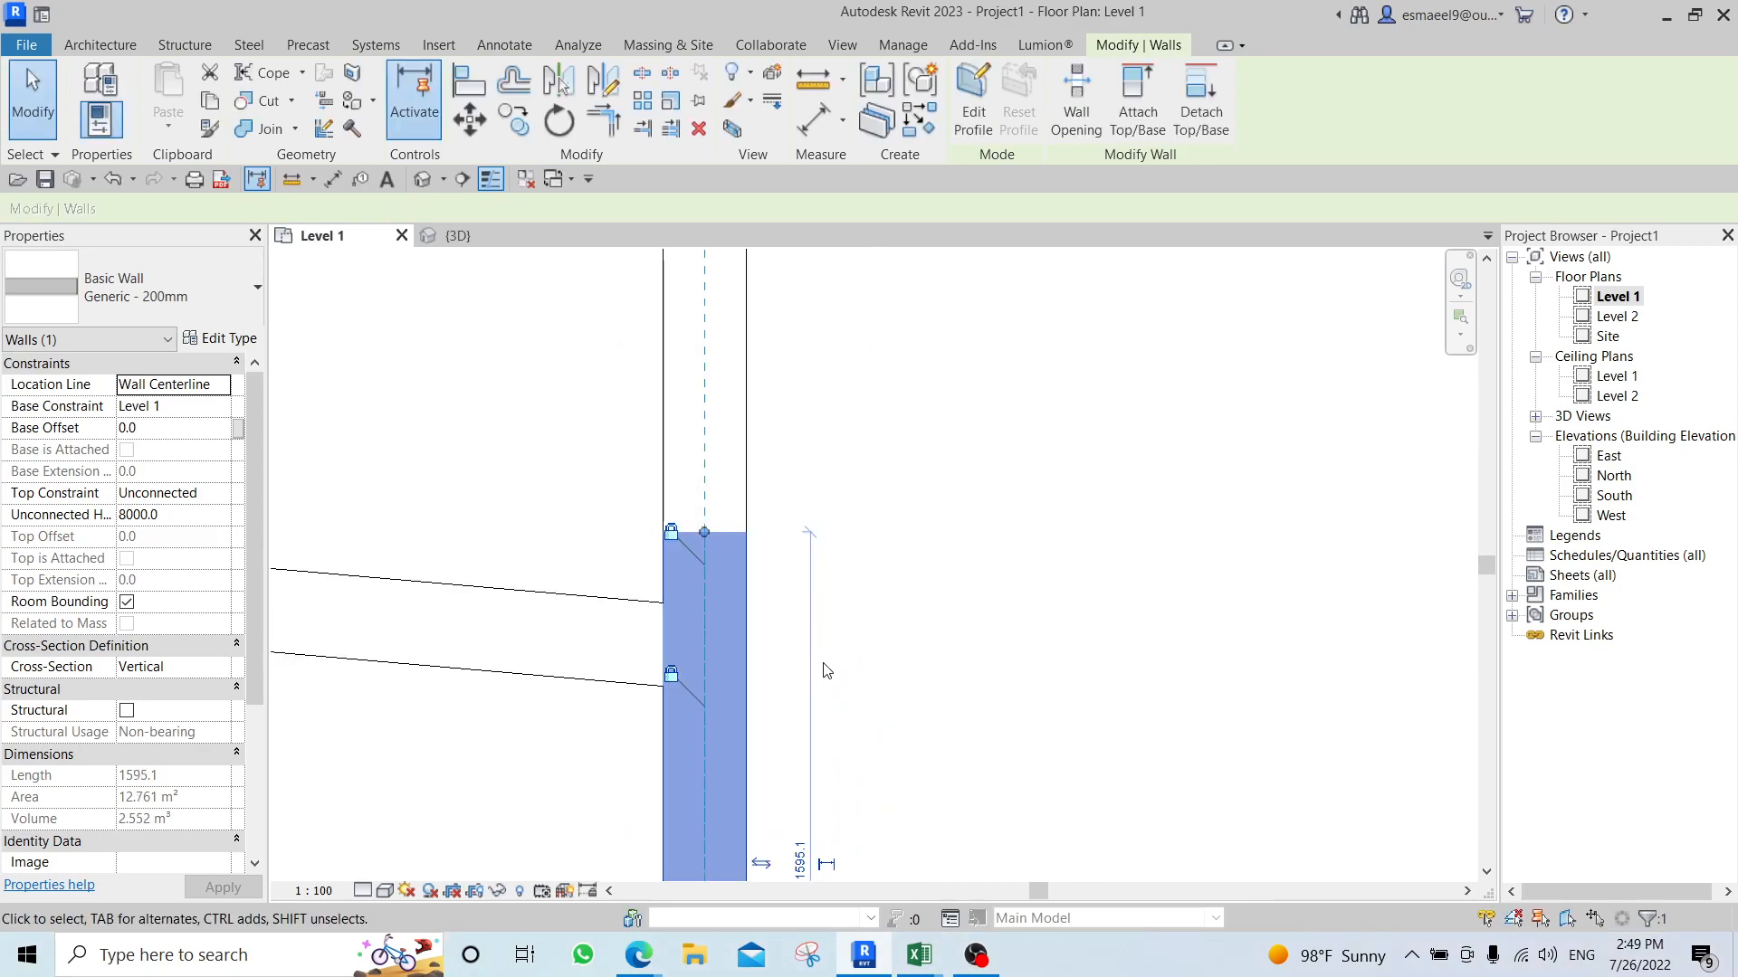
{"action": "left_click", "coordinate": [918, 615]}
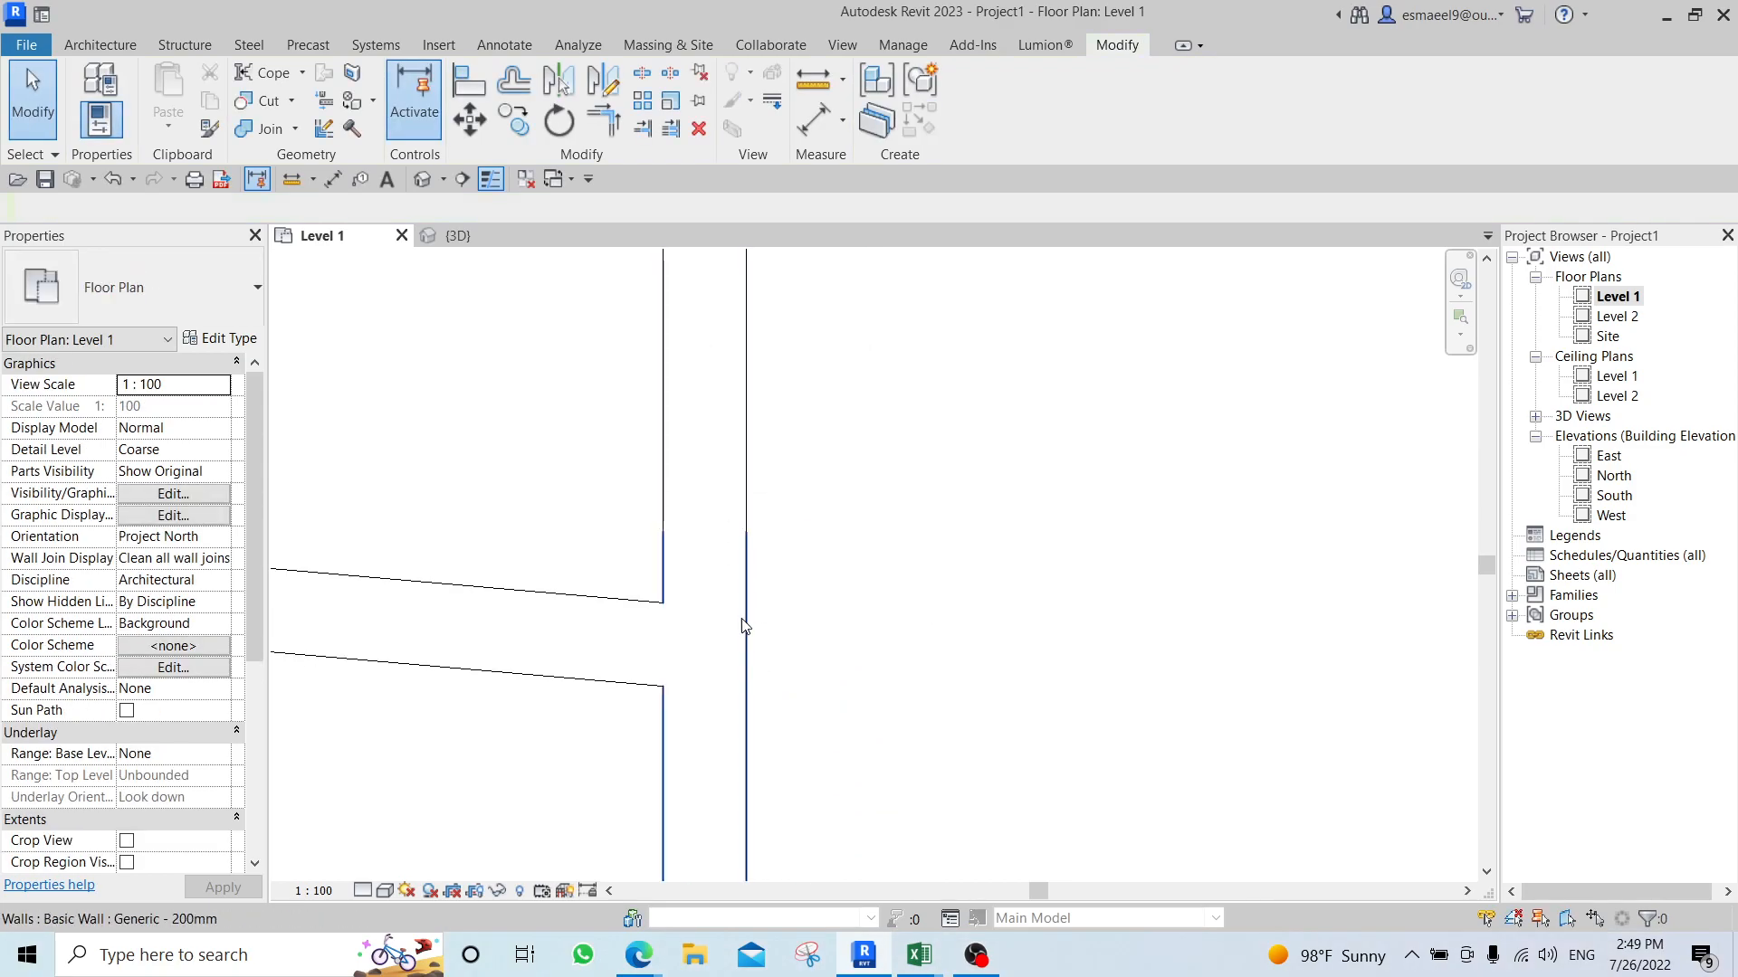
Check the individual segments of the left wall and compare them with the split upper segment of the right vertical wall.
{"action": "left_click", "coordinate": [733, 477]}
{"action": "left_click", "coordinate": [731, 598]}
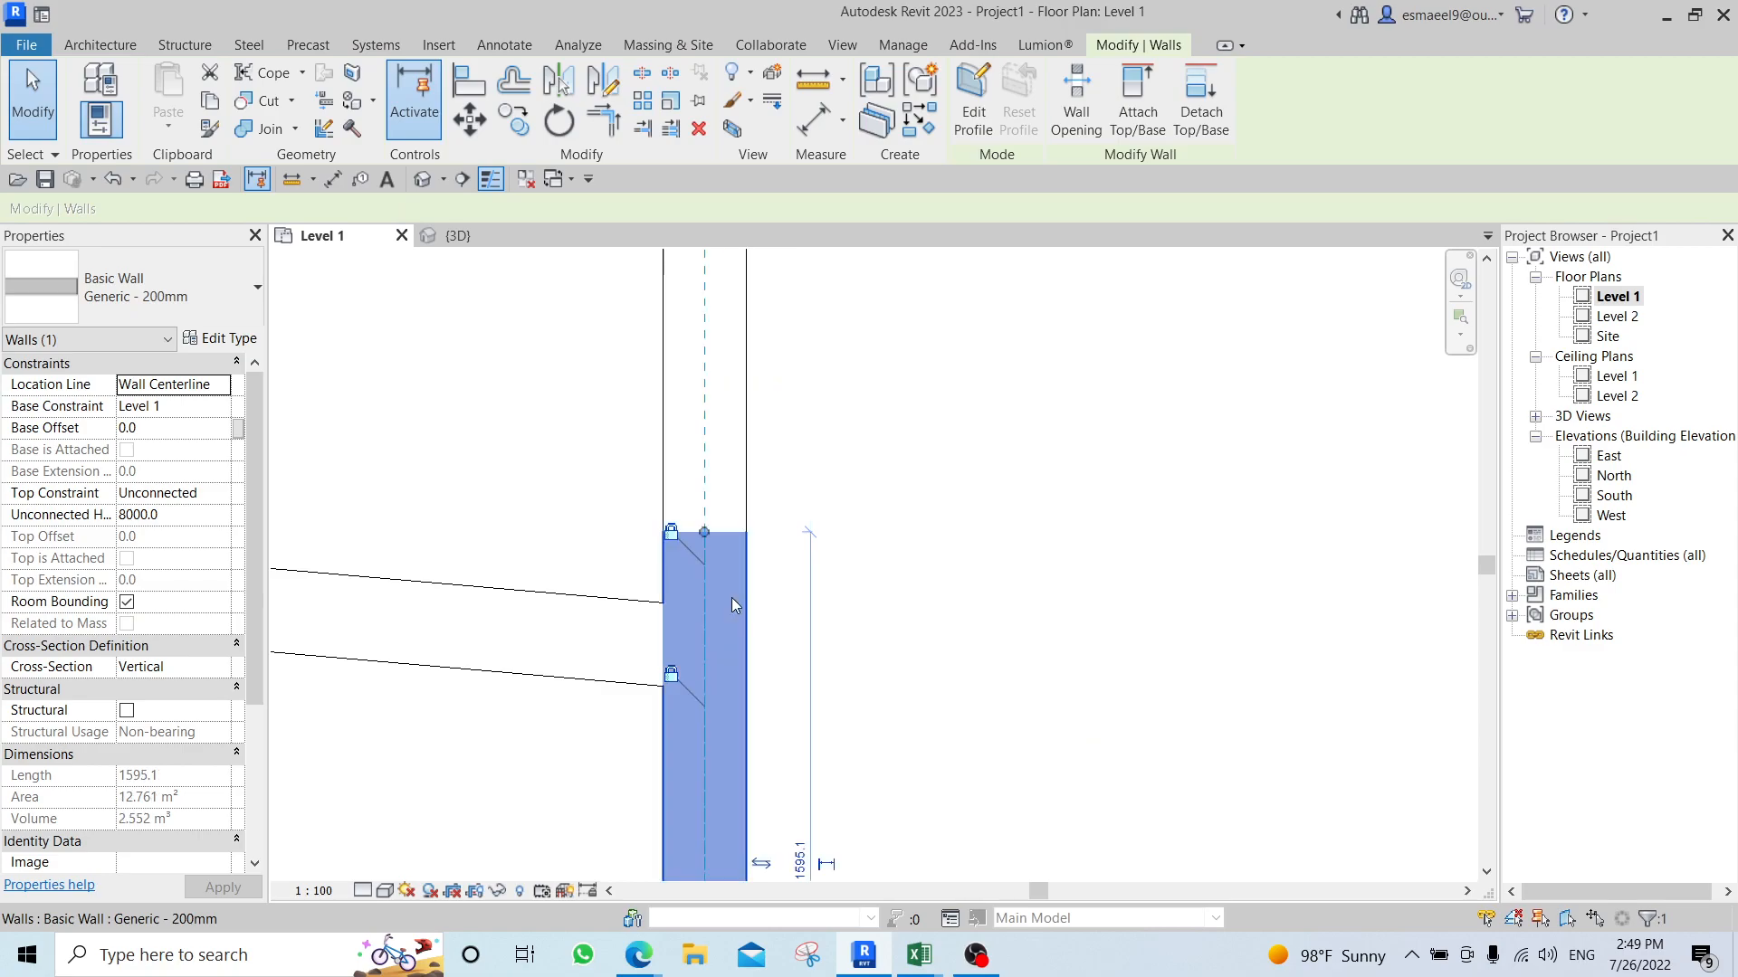
{"action": "left_click", "coordinate": [738, 420]}
{"action": "scroll", "coordinate": [757, 582], "scroll_direction": "down", "scroll_amount": 3}
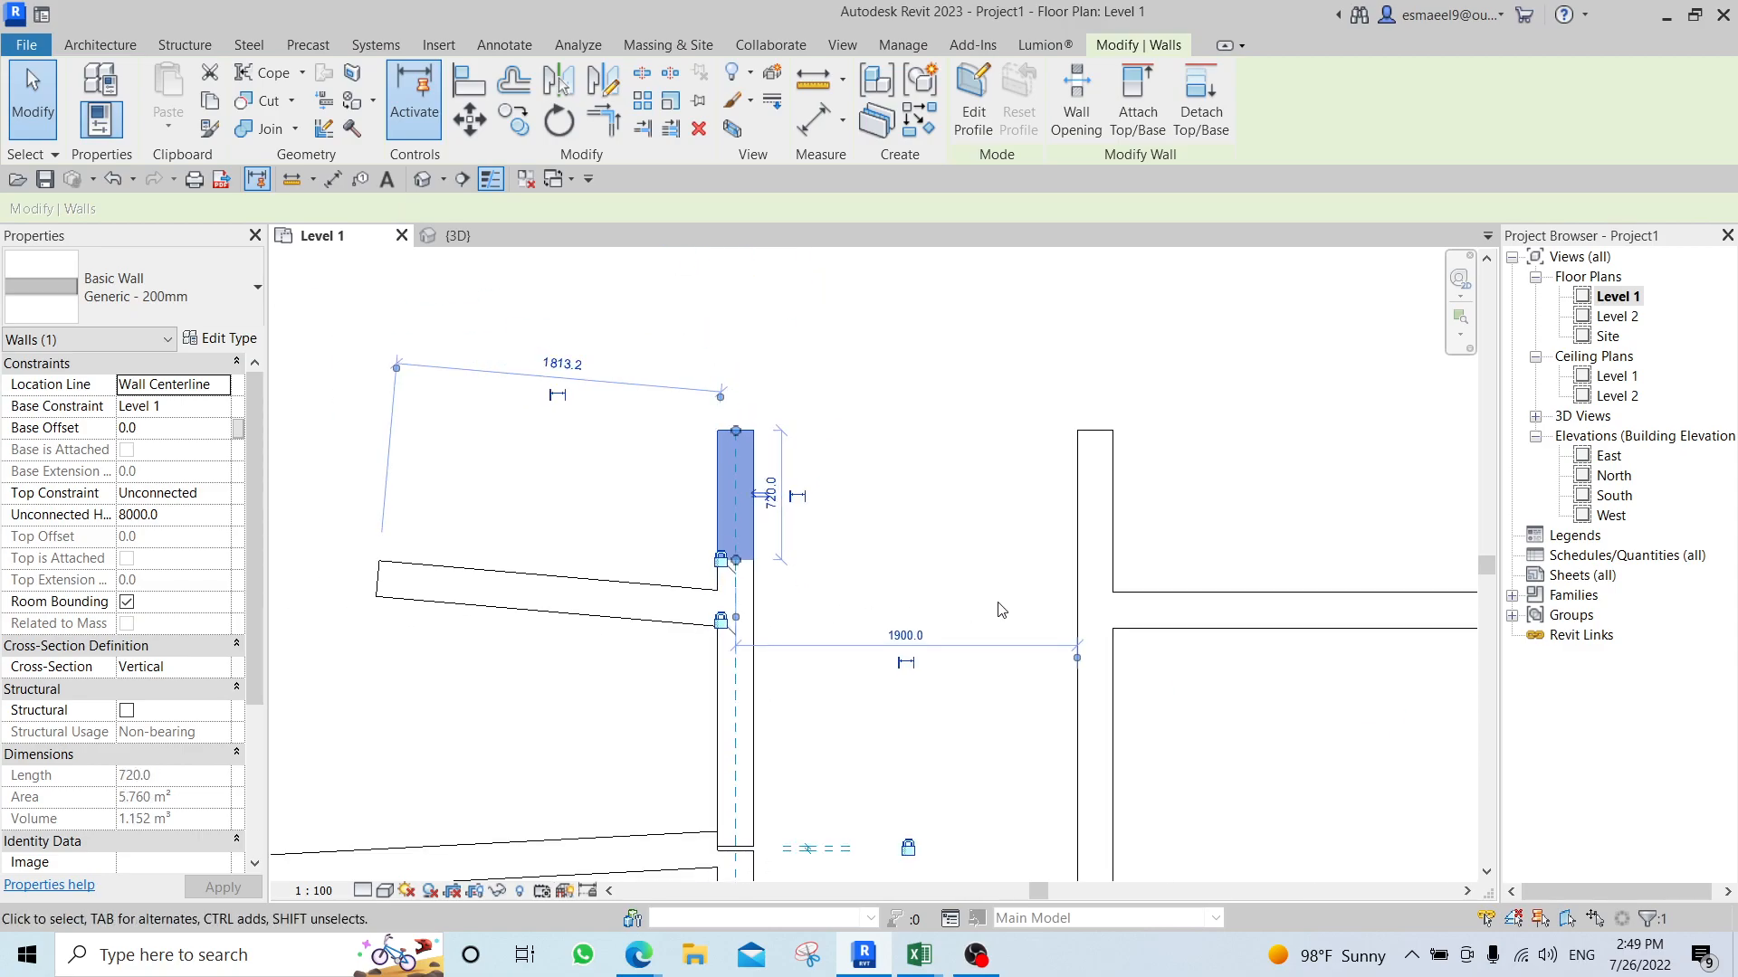
{"action": "middle_click_drag", "start_coordinate": [1007, 578], "coordinate": [612, 563]}
{"action": "left_click", "coordinate": [612, 570]}
{"action": "left_click", "coordinate": [697, 506]}
{"action": "scroll", "coordinate": [692, 557], "scroll_direction": "up", "scroll_amount": 3}
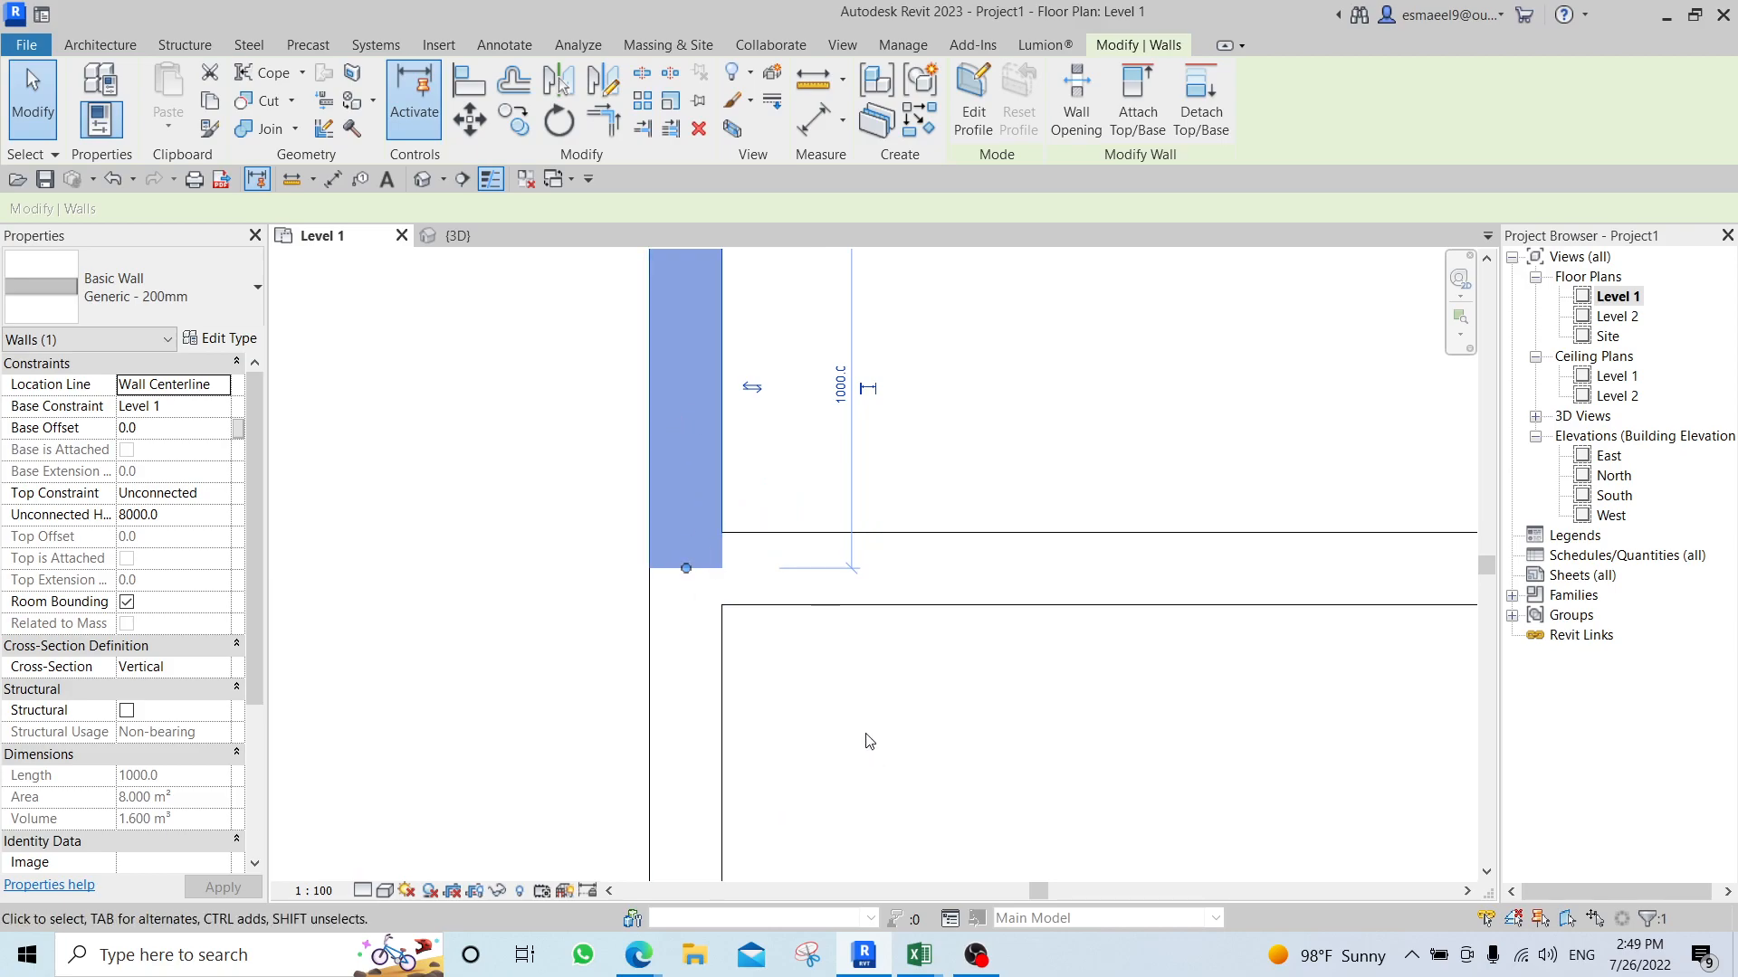
{"action": "scroll", "coordinate": [841, 693], "scroll_direction": "down", "scroll_amount": 3}
{"action": "left_click", "coordinate": [926, 517]}
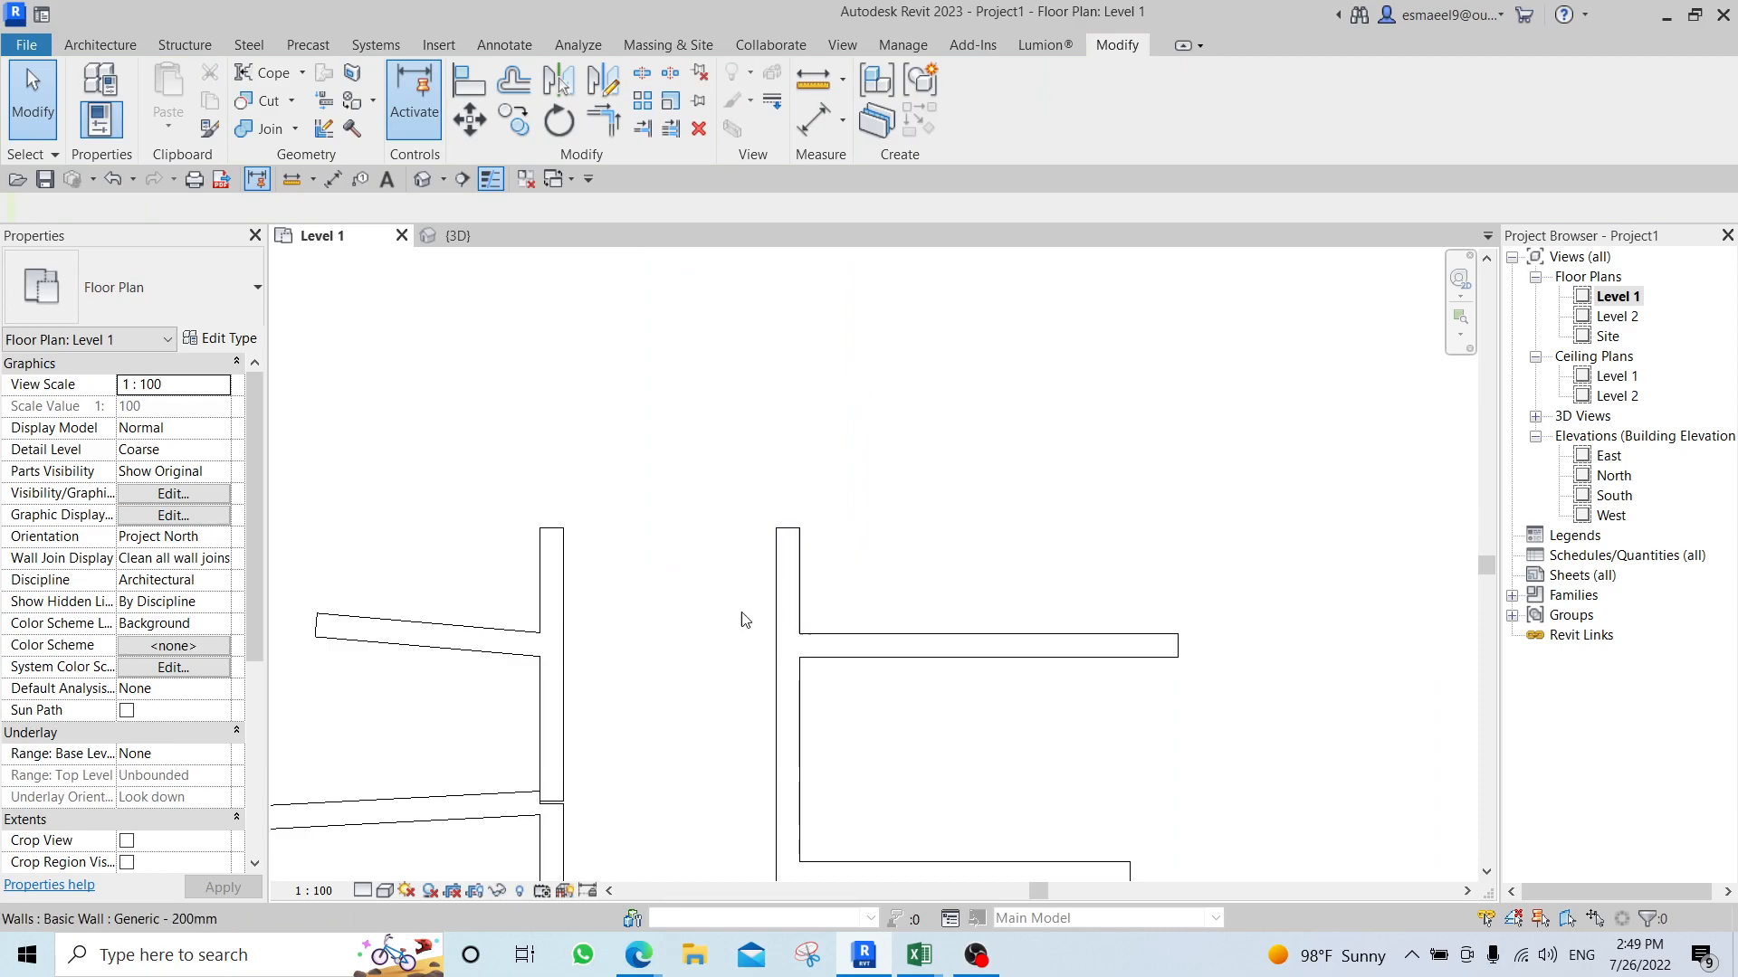
{"action": "middle_click_drag", "start_coordinate": [632, 616], "coordinate": [760, 417]}
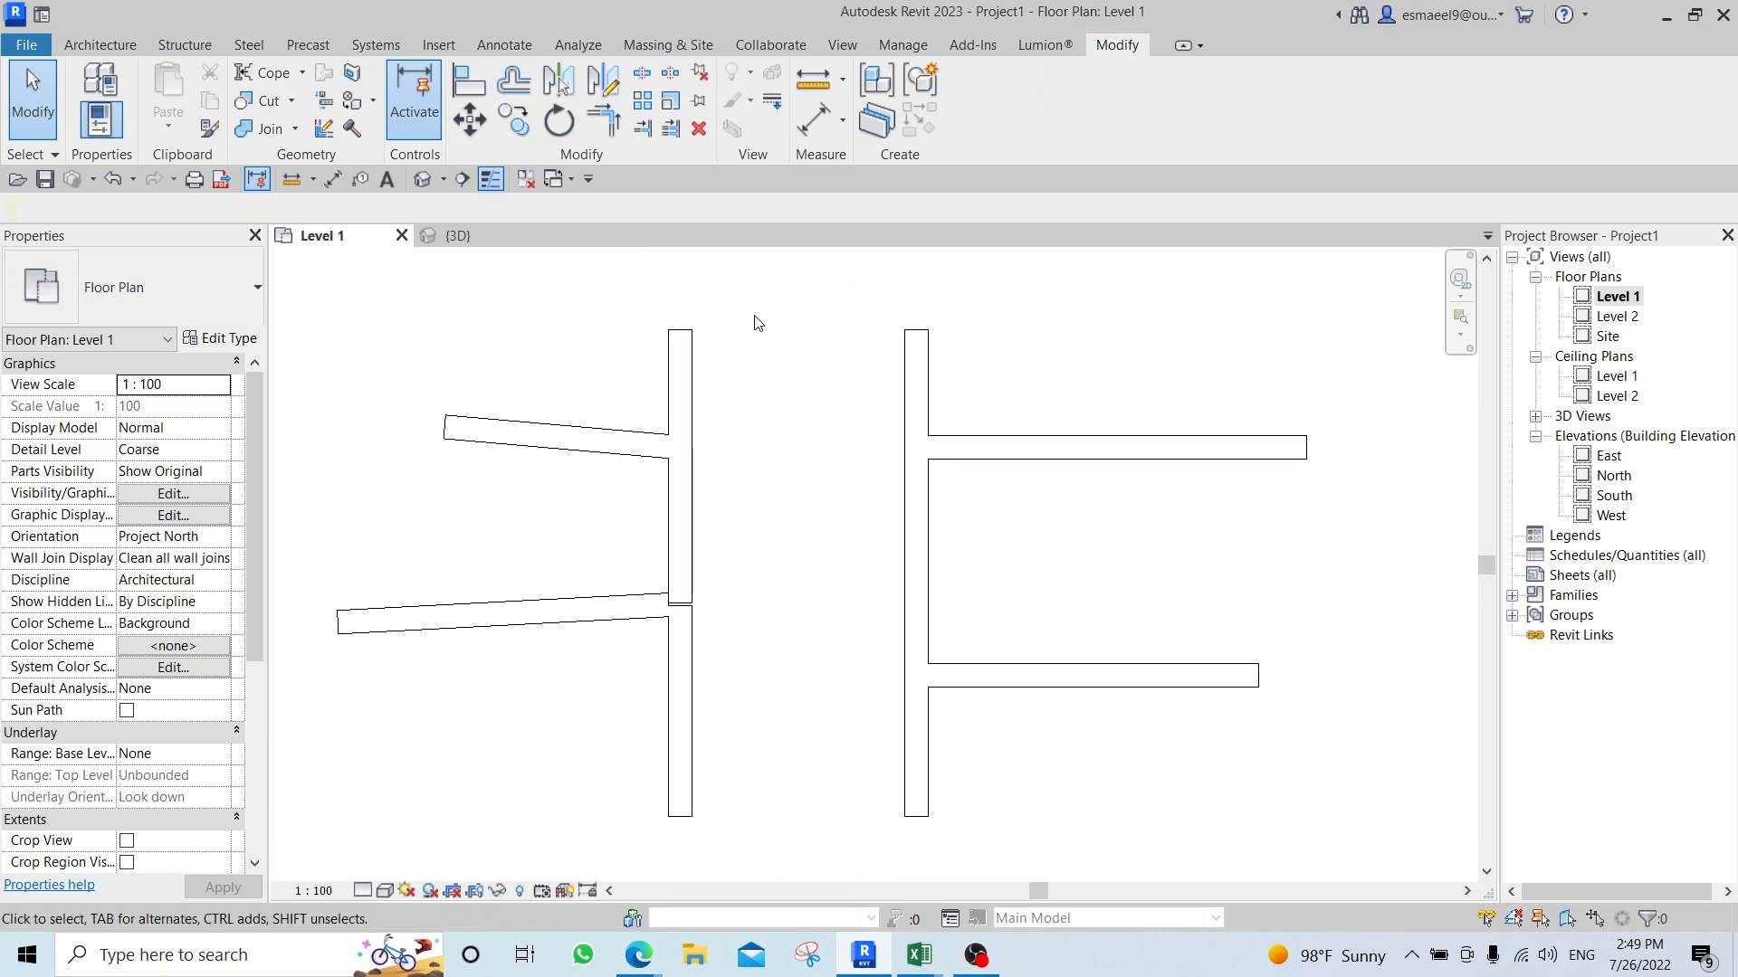
{"action": "left_click", "coordinate": [642, 72]}
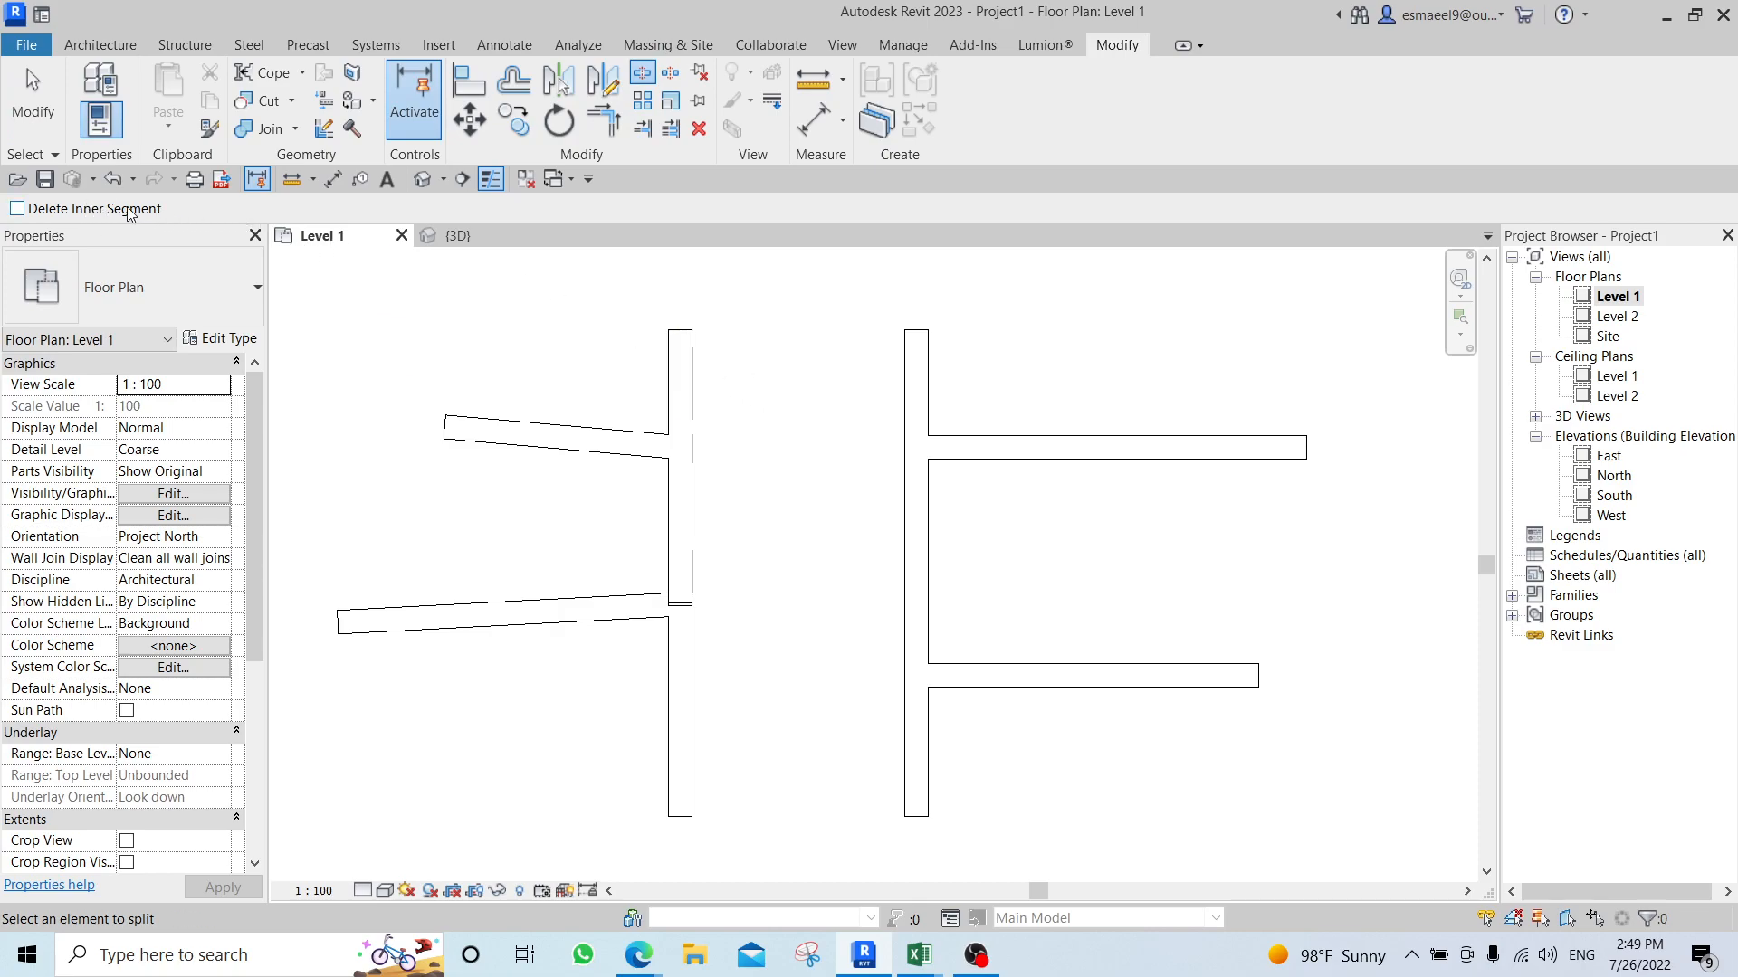
{"action": "middle_click_drag", "start_coordinate": [1005, 523], "coordinate": [679, 524]}
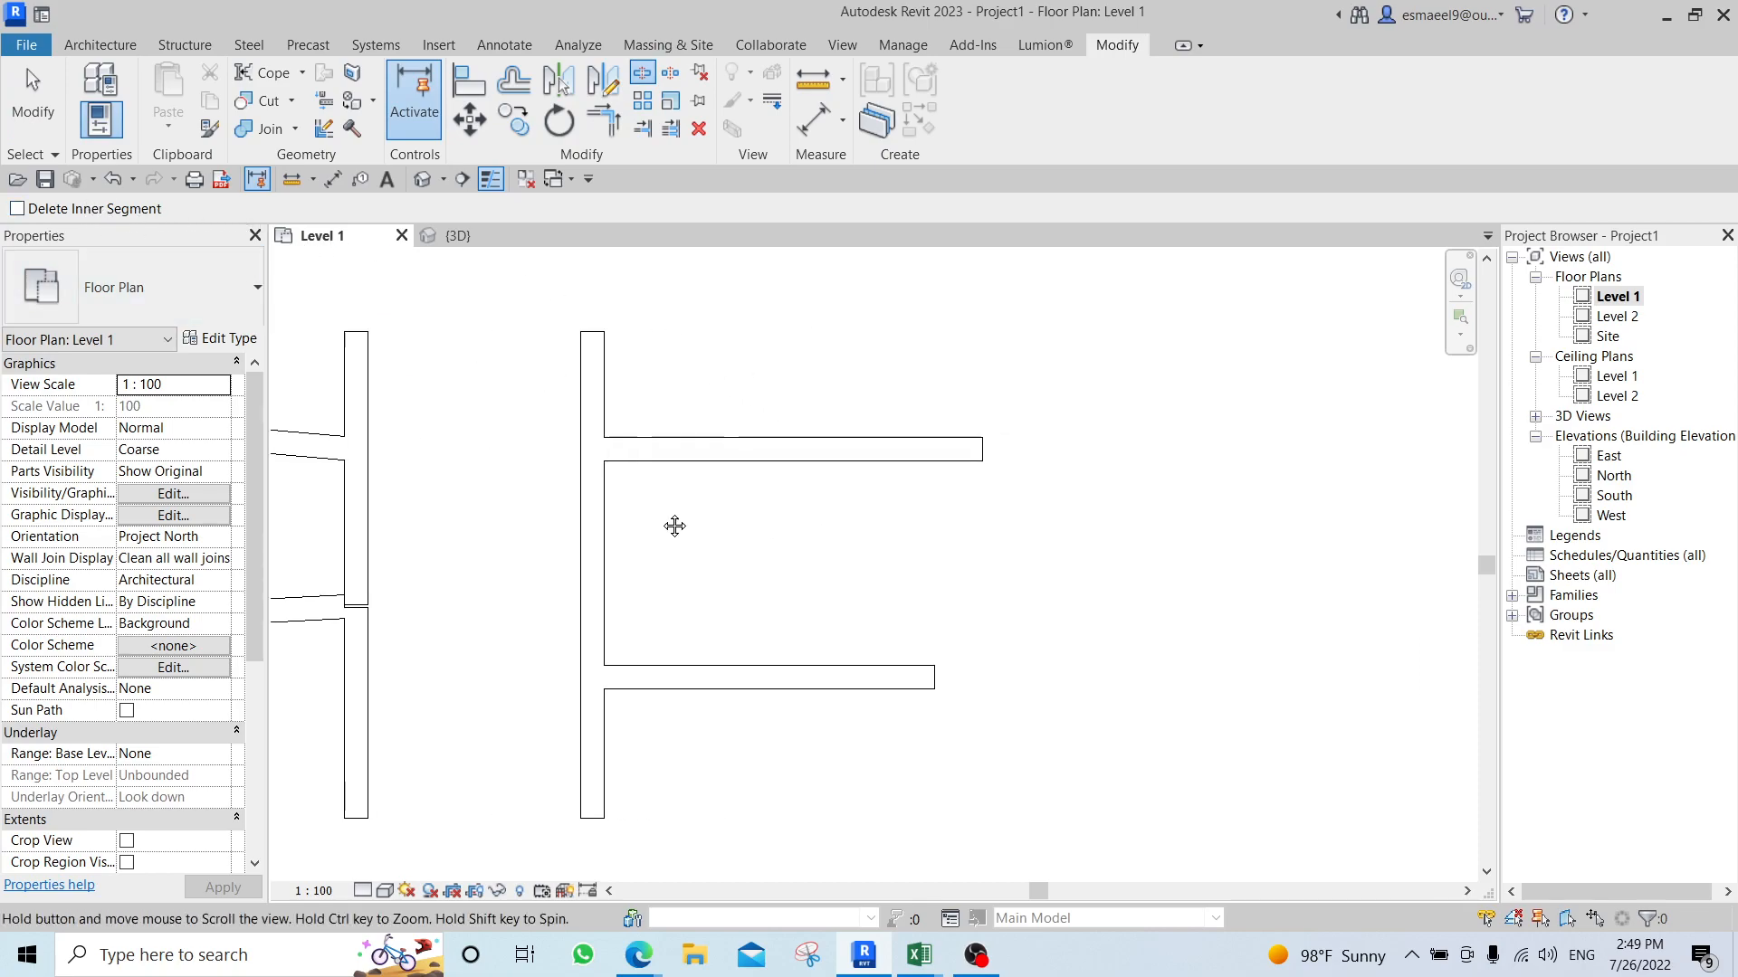
{"action": "key", "text": "Escape"}
Draw two similar walls rising about 2000 mm from the upper right horizontal wall, one vertical and one slightly slanted near its free end.
{"action": "left_click", "coordinate": [759, 453]}
{"action": "middle_click_drag", "start_coordinate": [818, 555], "coordinate": [847, 681]}
{"action": "key", "text": "c"}
{"action": "key", "text": "s"}
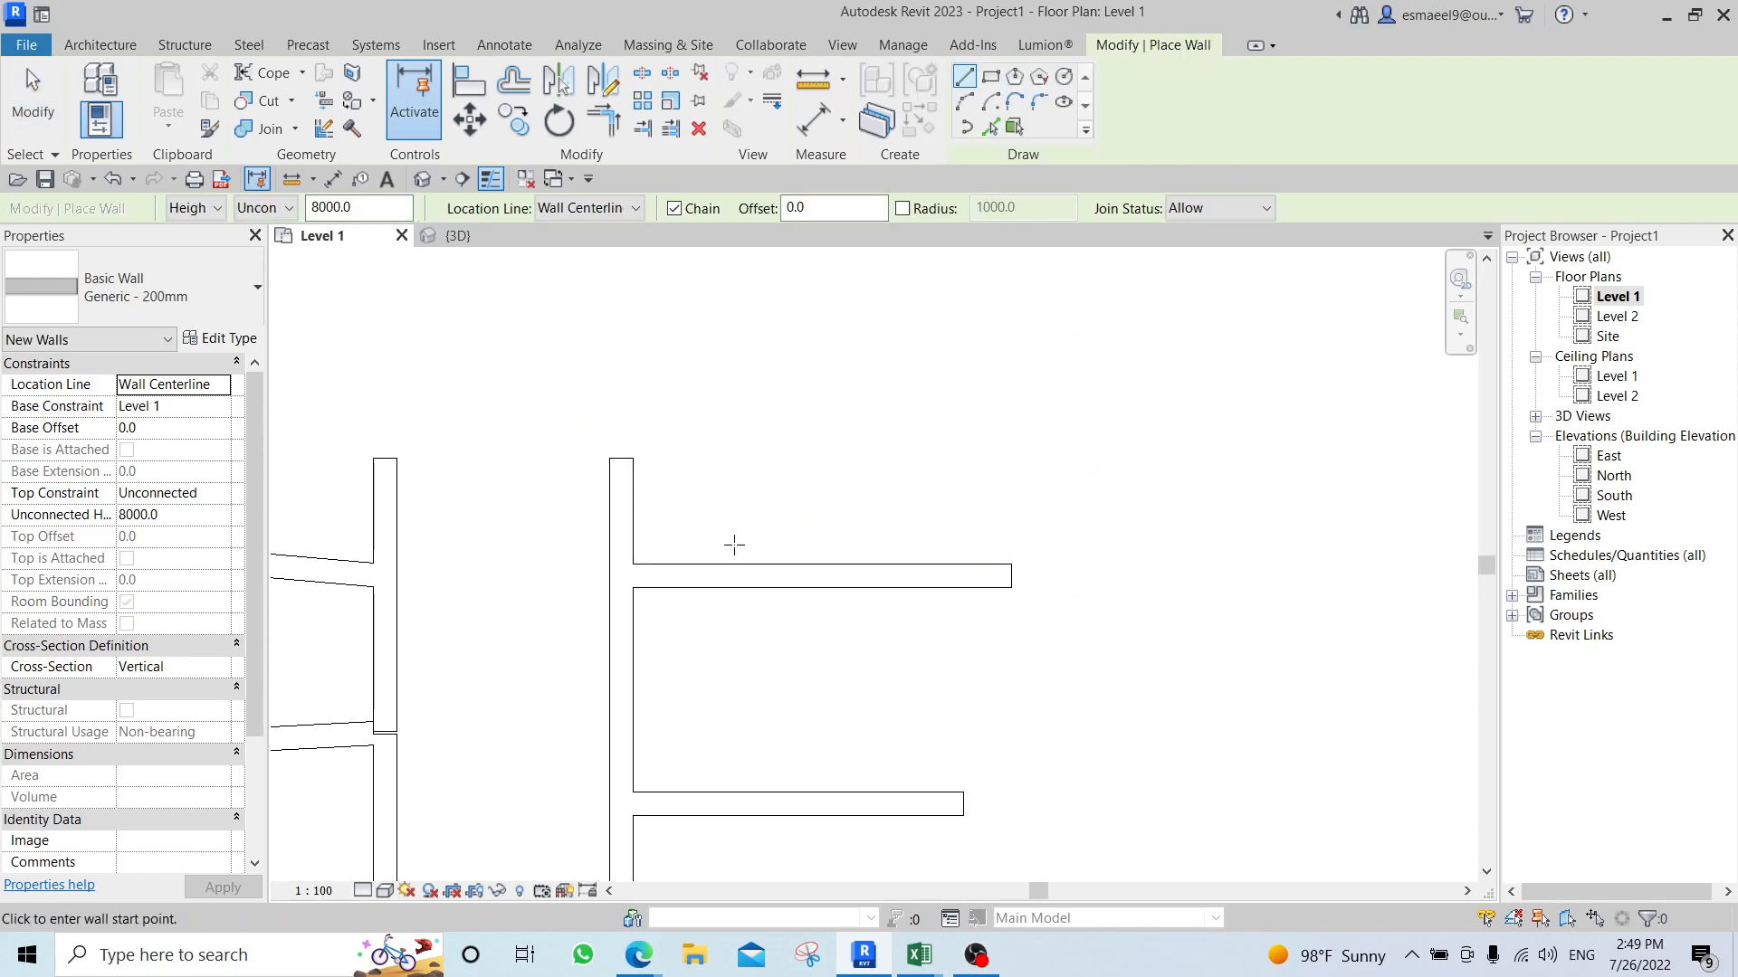
{"action": "left_click", "coordinate": [740, 576]}
{"action": "left_click", "coordinate": [739, 327]}
{"action": "key", "text": "Escape"}
{"action": "left_click", "coordinate": [939, 576]}
{"action": "left_click", "coordinate": [927, 327]}
{"action": "key", "text": "Escape"}
{"action": "key", "text": "Escape"}
Split the upper right horizontal wall at both new wall junctions with Delete Inner Segment enabled, removing the part between them.
{"action": "scroll", "coordinate": [865, 574], "scroll_direction": "up", "scroll_amount": 2}
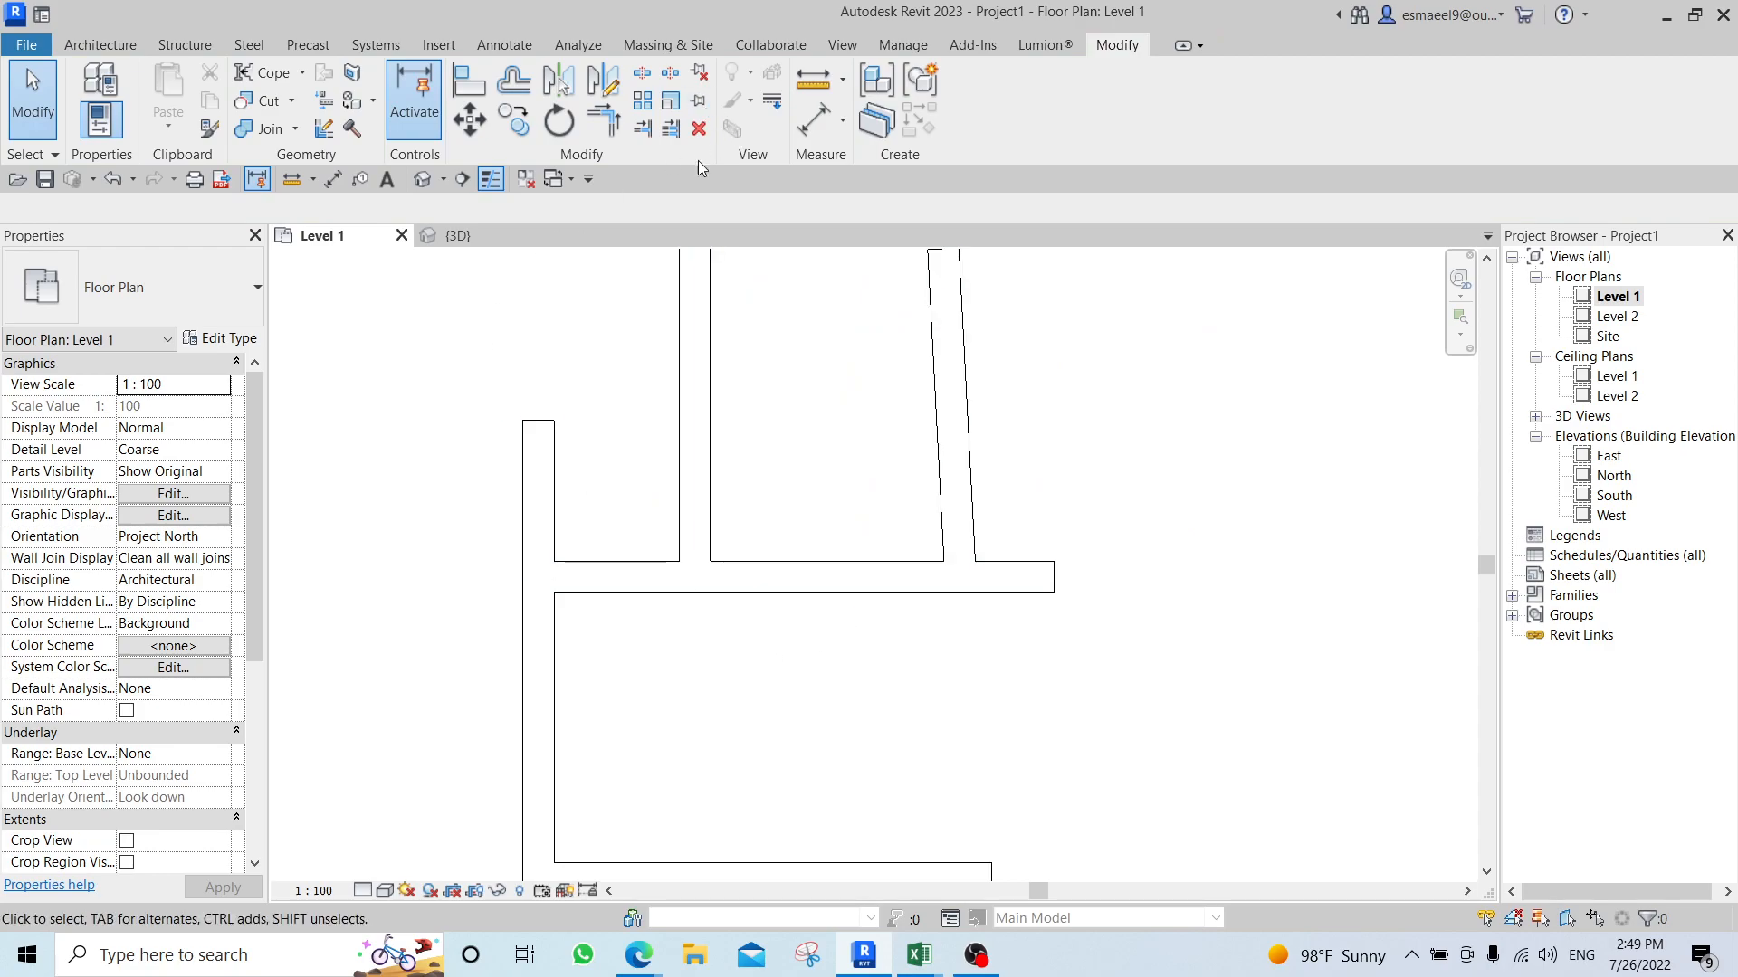
{"action": "key", "text": "s"}
{"action": "key", "text": "l"}
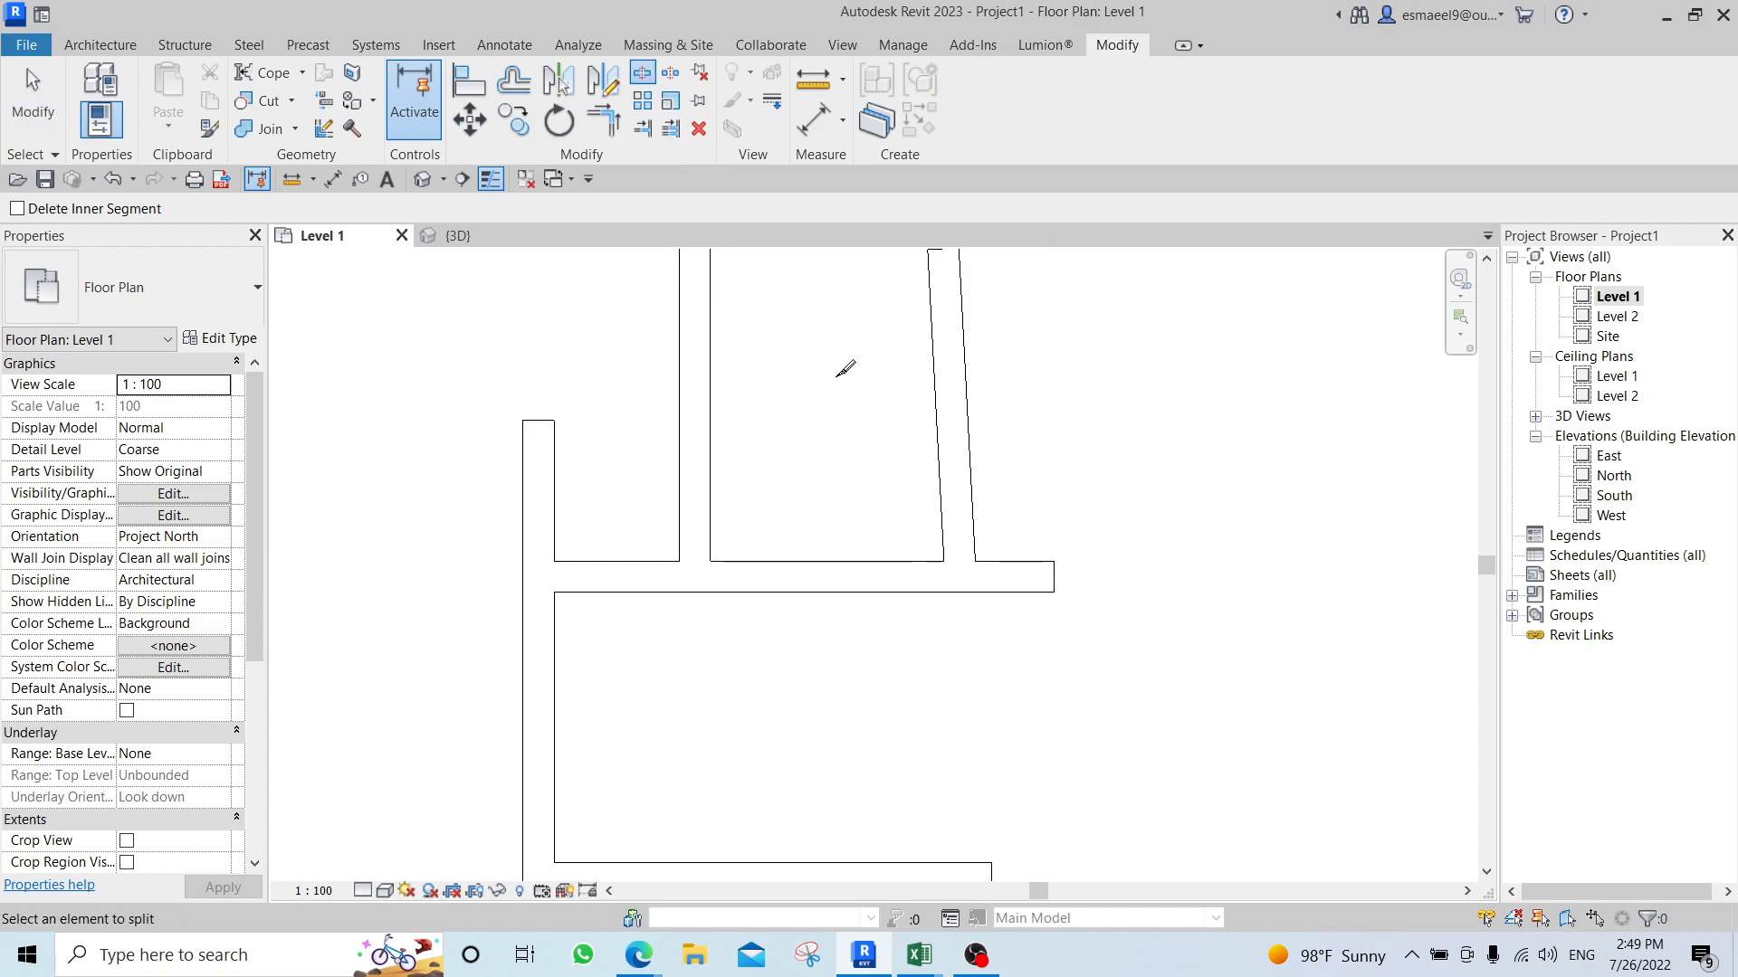
{"action": "left_click", "coordinate": [80, 214]}
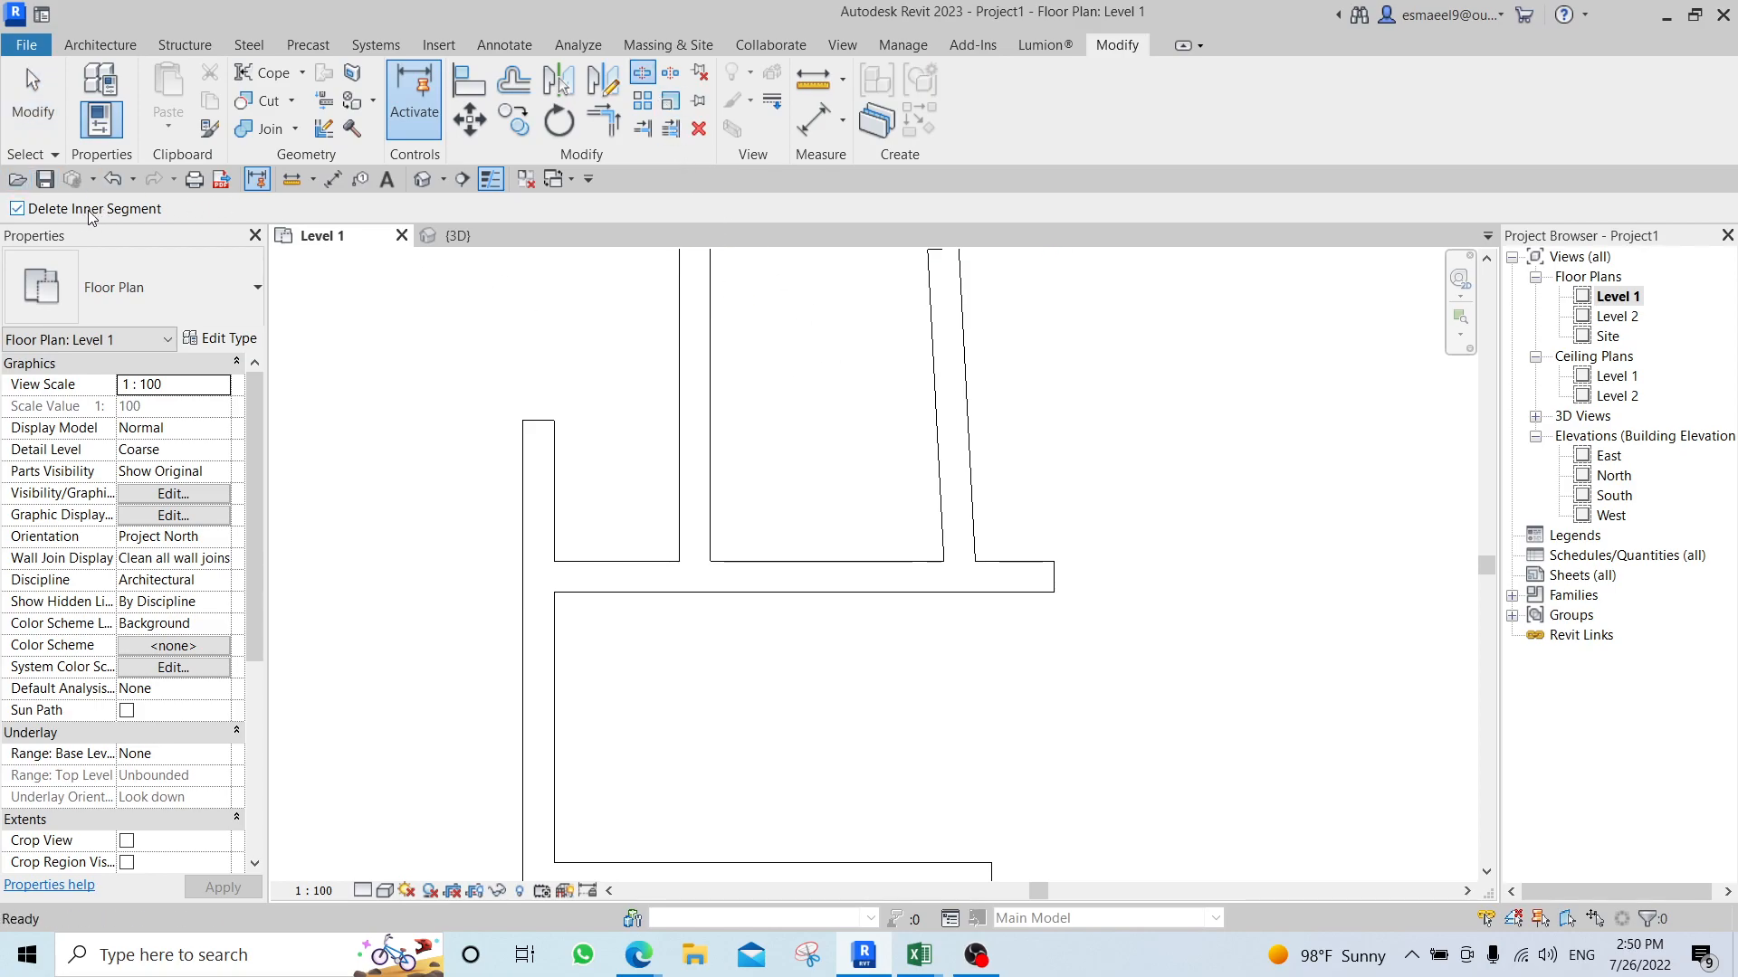
{"action": "left_click", "coordinate": [711, 573]}
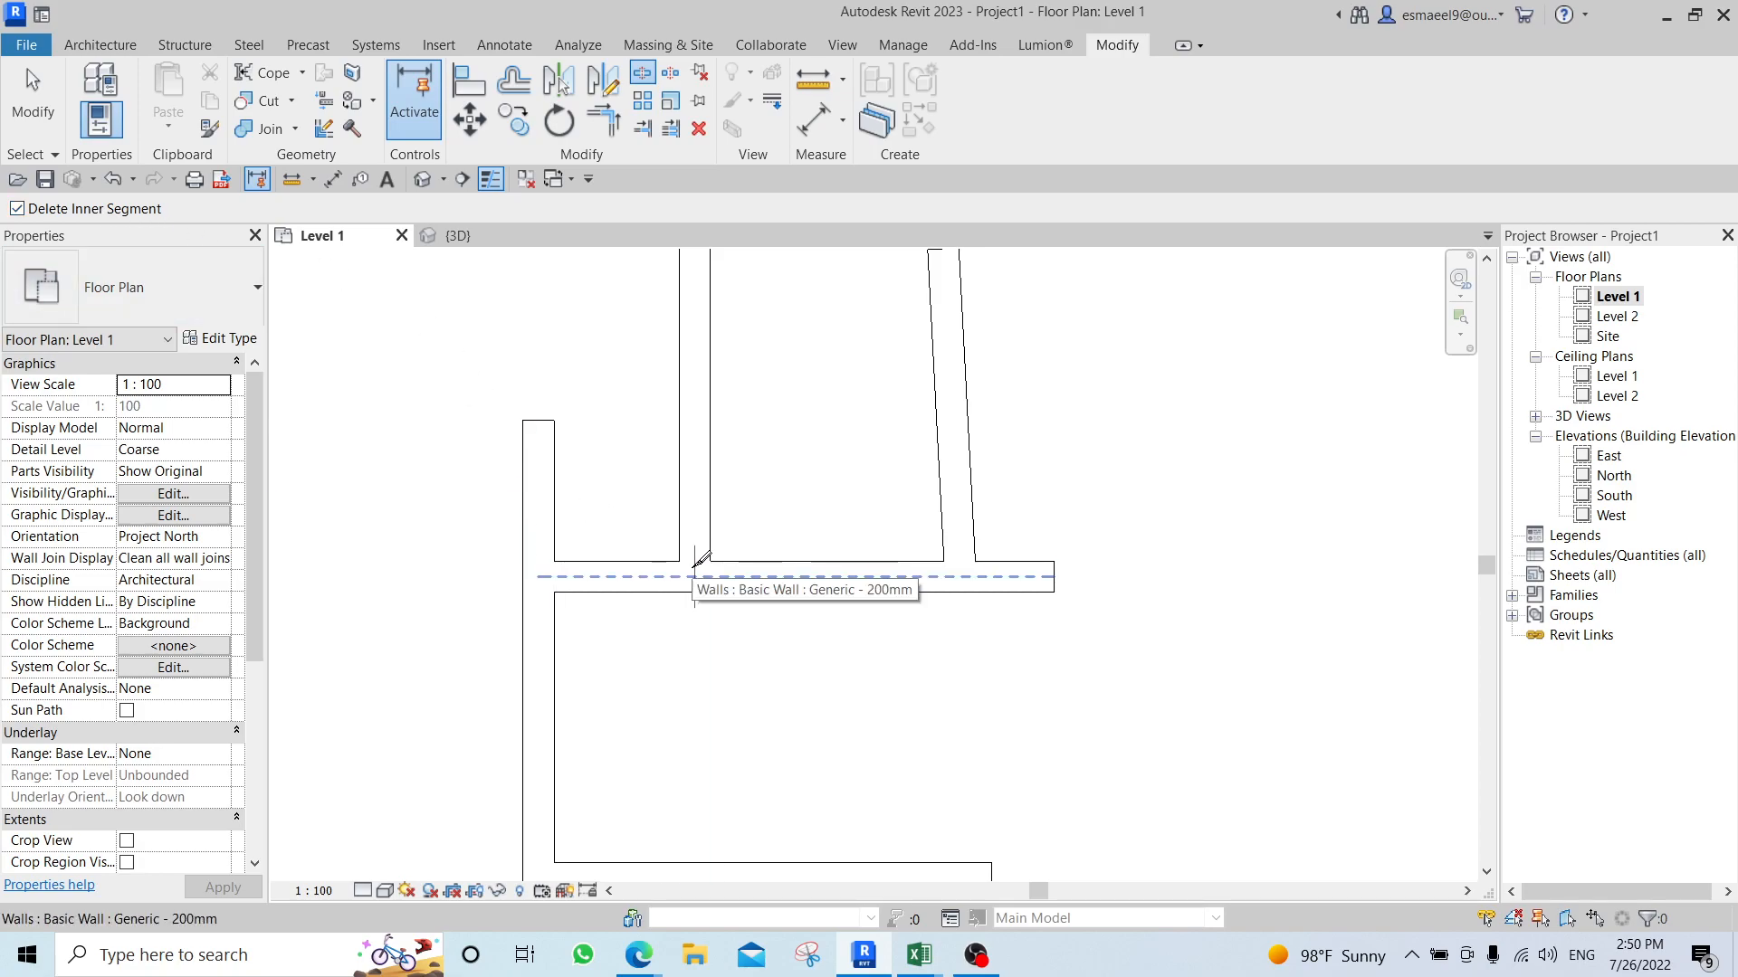
{"action": "left_click", "coordinate": [960, 576]}
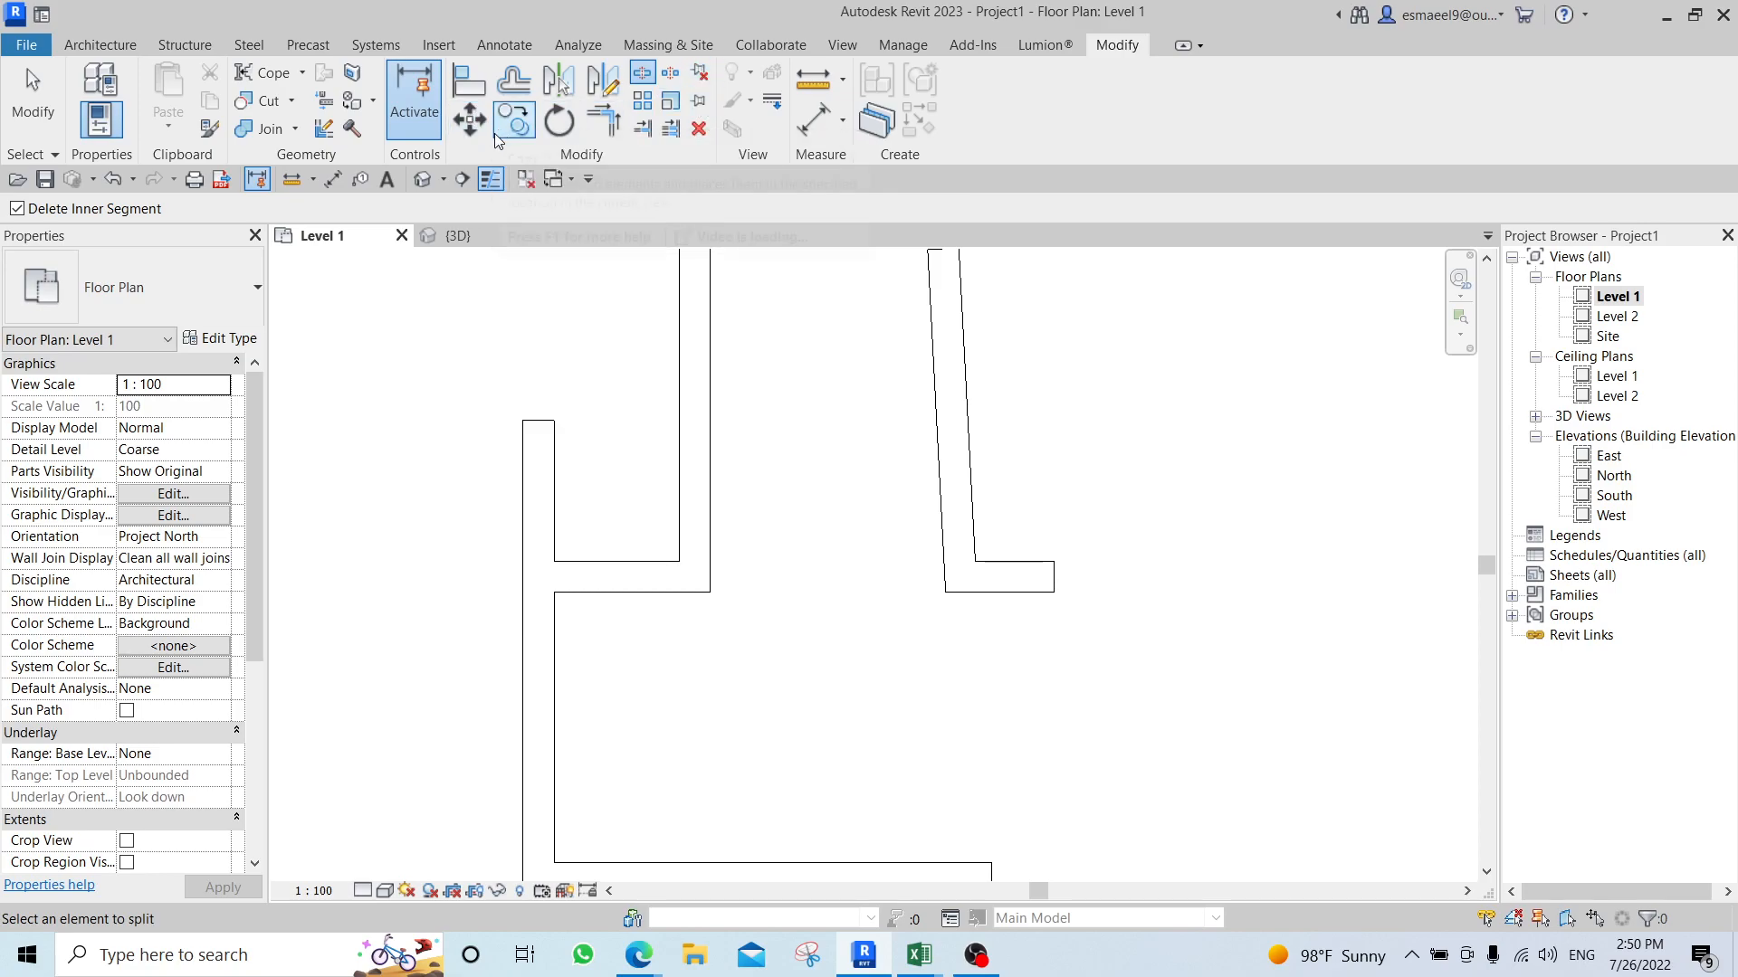
{"action": "scroll", "coordinate": [723, 332], "scroll_direction": "down", "scroll_amount": 3}
{"action": "key", "text": "Escape"}
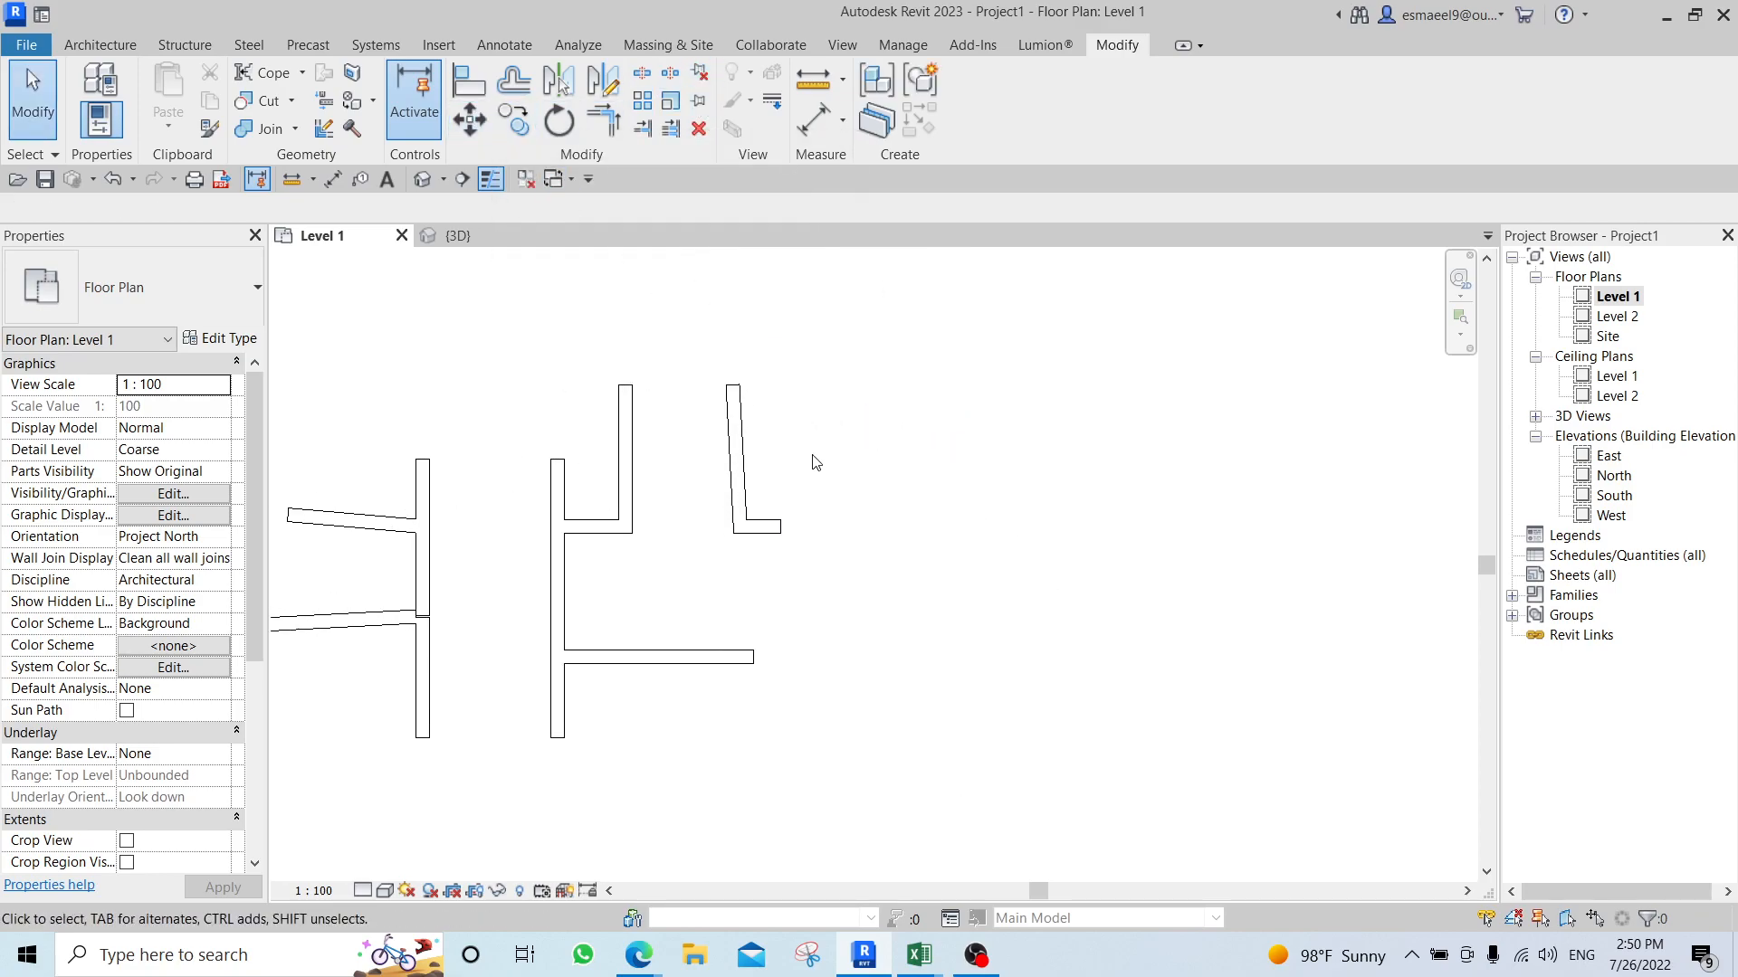
Move the slanted wall and its short horizontal stub together about 2300 mm horizontally to the right.
{"action": "left_click_drag", "start_coordinate": [827, 271], "coordinate": [720, 534]}
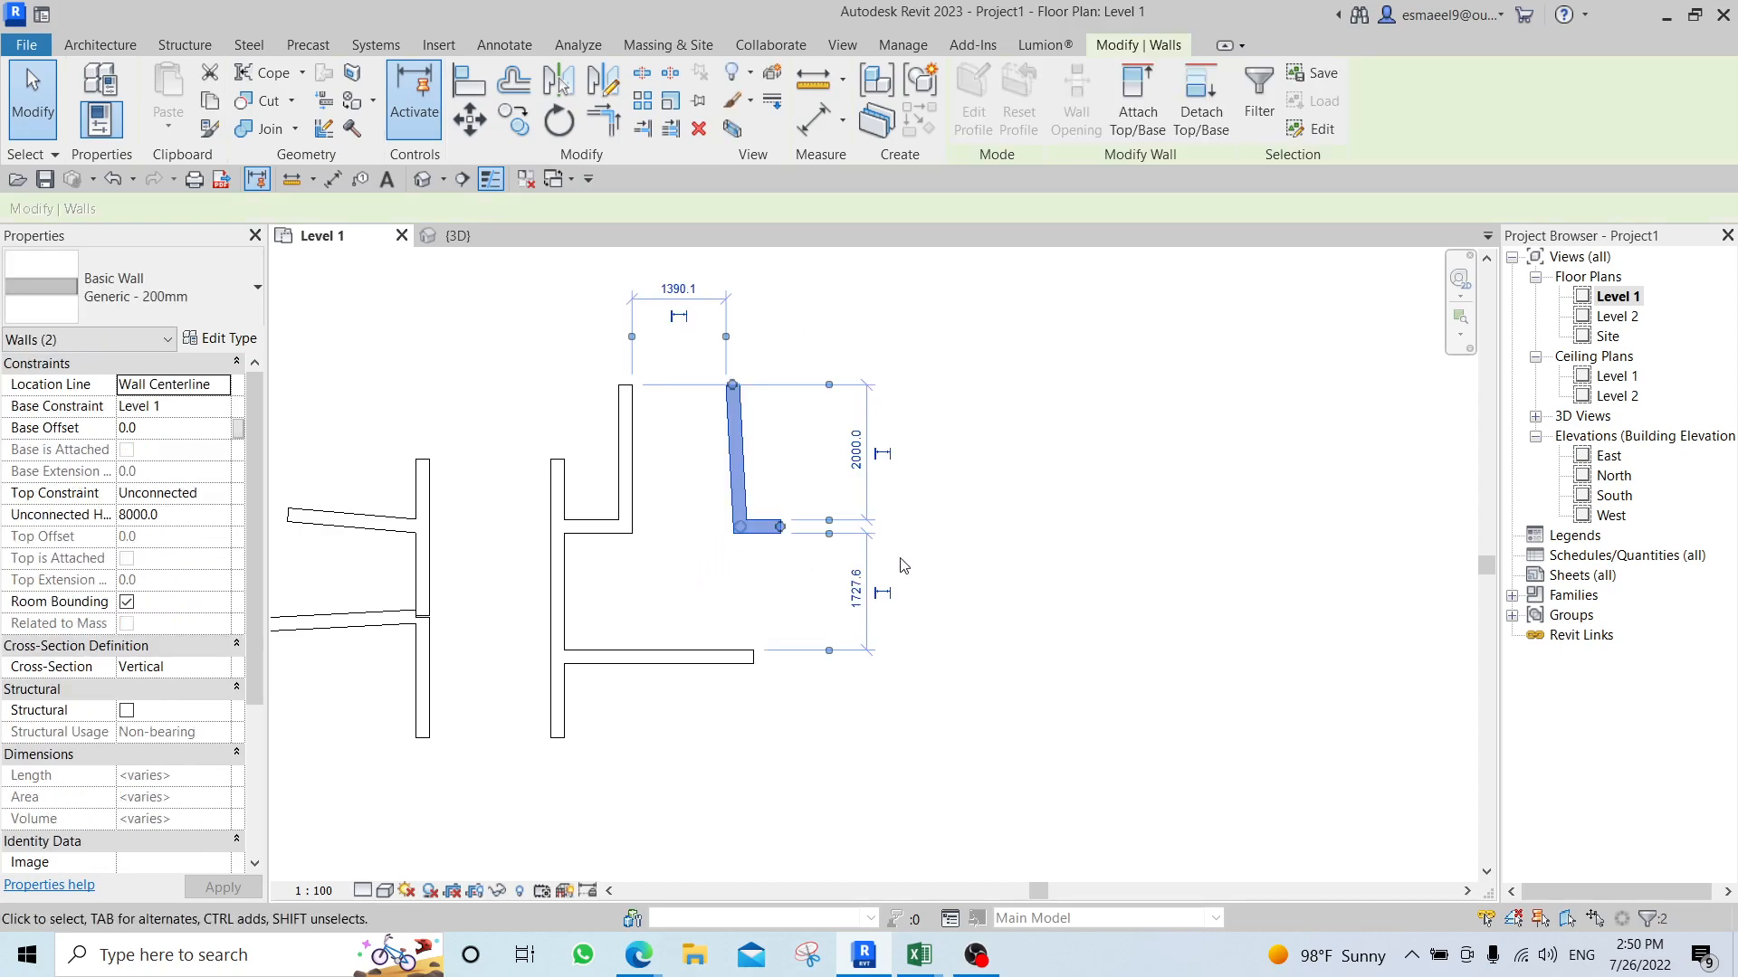
{"action": "key", "text": "m"}
{"action": "key", "text": "v"}
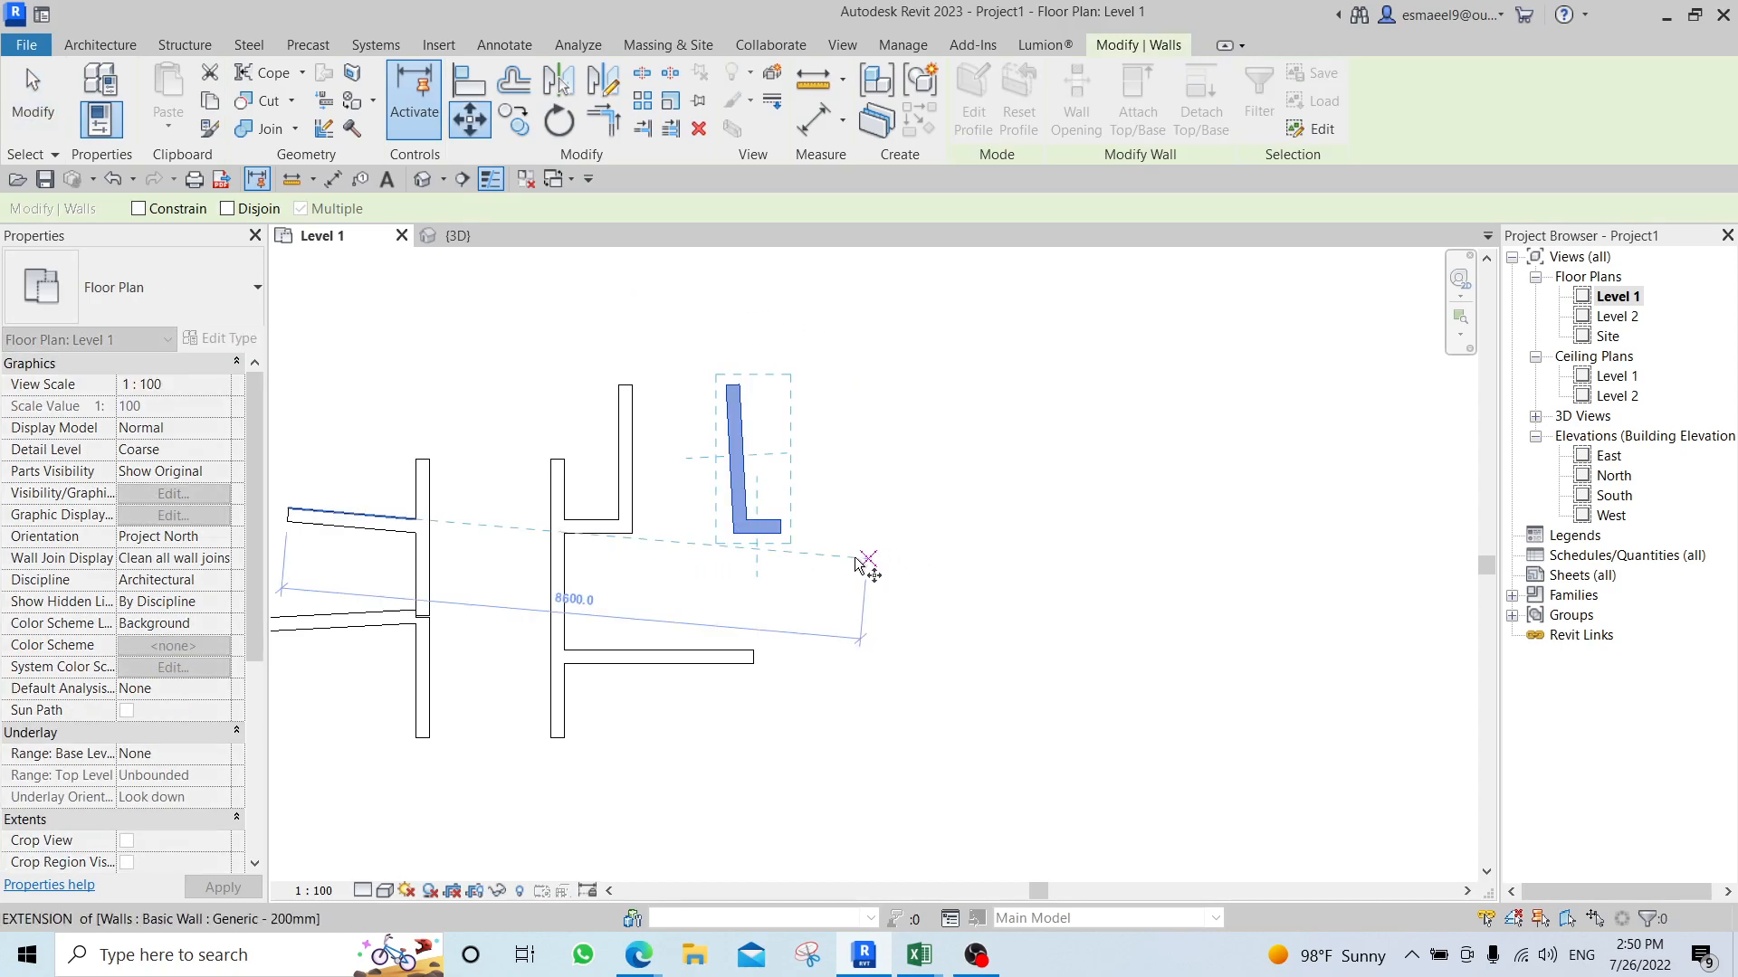
{"action": "left_click", "coordinate": [734, 562]}
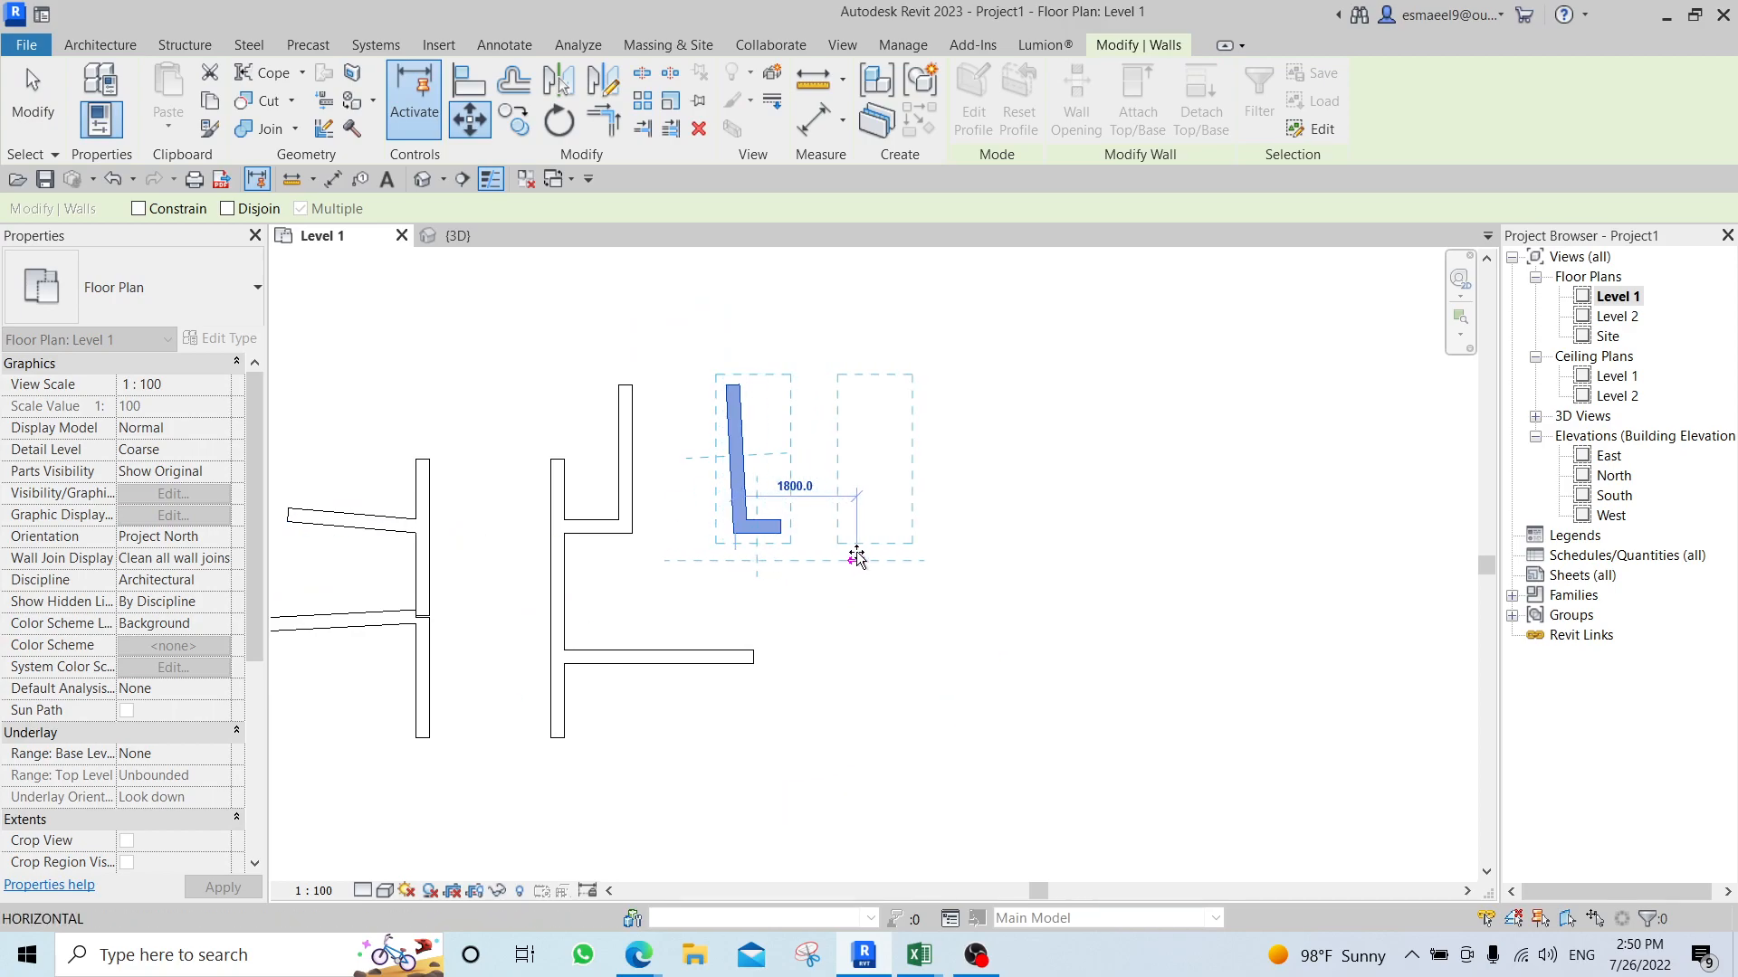
{"action": "left_click", "coordinate": [892, 563]}
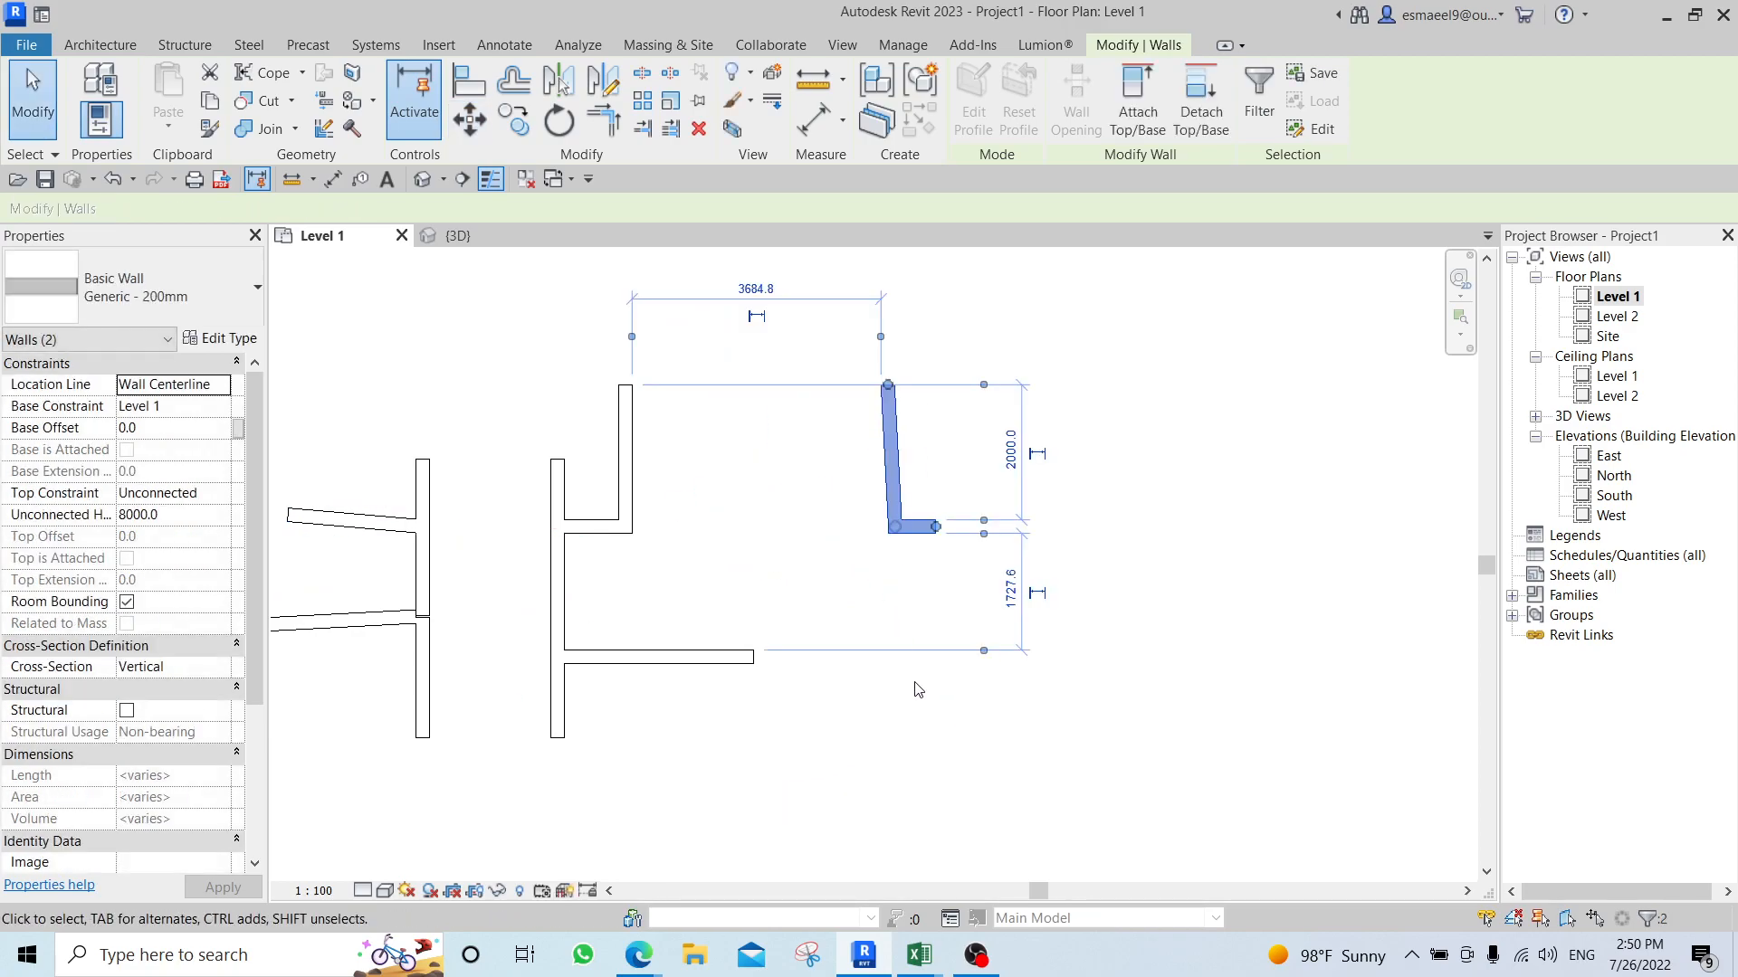
Move the slanted wall and its stub by the stub's lower-right corner onto the upper-left corner of the vertical wall's top end.
{"action": "key", "text": "m"}
{"action": "key", "text": "v"}
{"action": "scroll", "coordinate": [937, 536], "scroll_direction": "up", "scroll_amount": 3}
{"action": "left_click", "coordinate": [933, 532]}
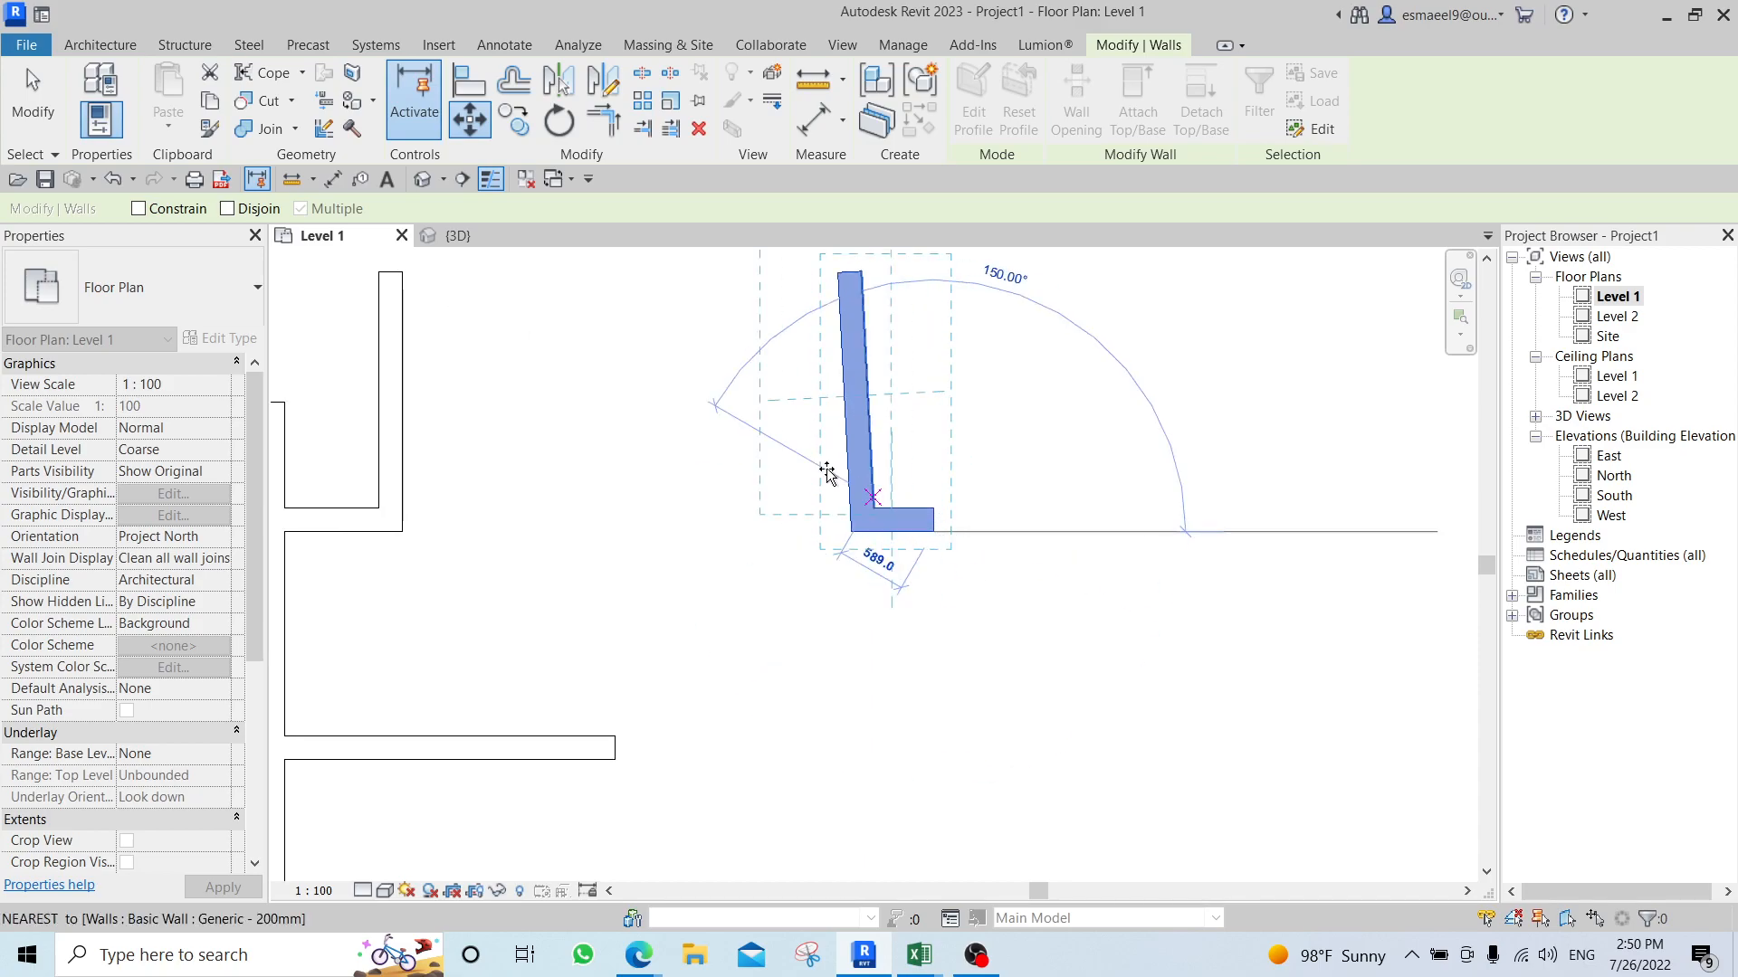
{"action": "middle_click_drag", "start_coordinate": [686, 371], "coordinate": [885, 653]}
{"action": "left_click", "coordinate": [570, 554]}
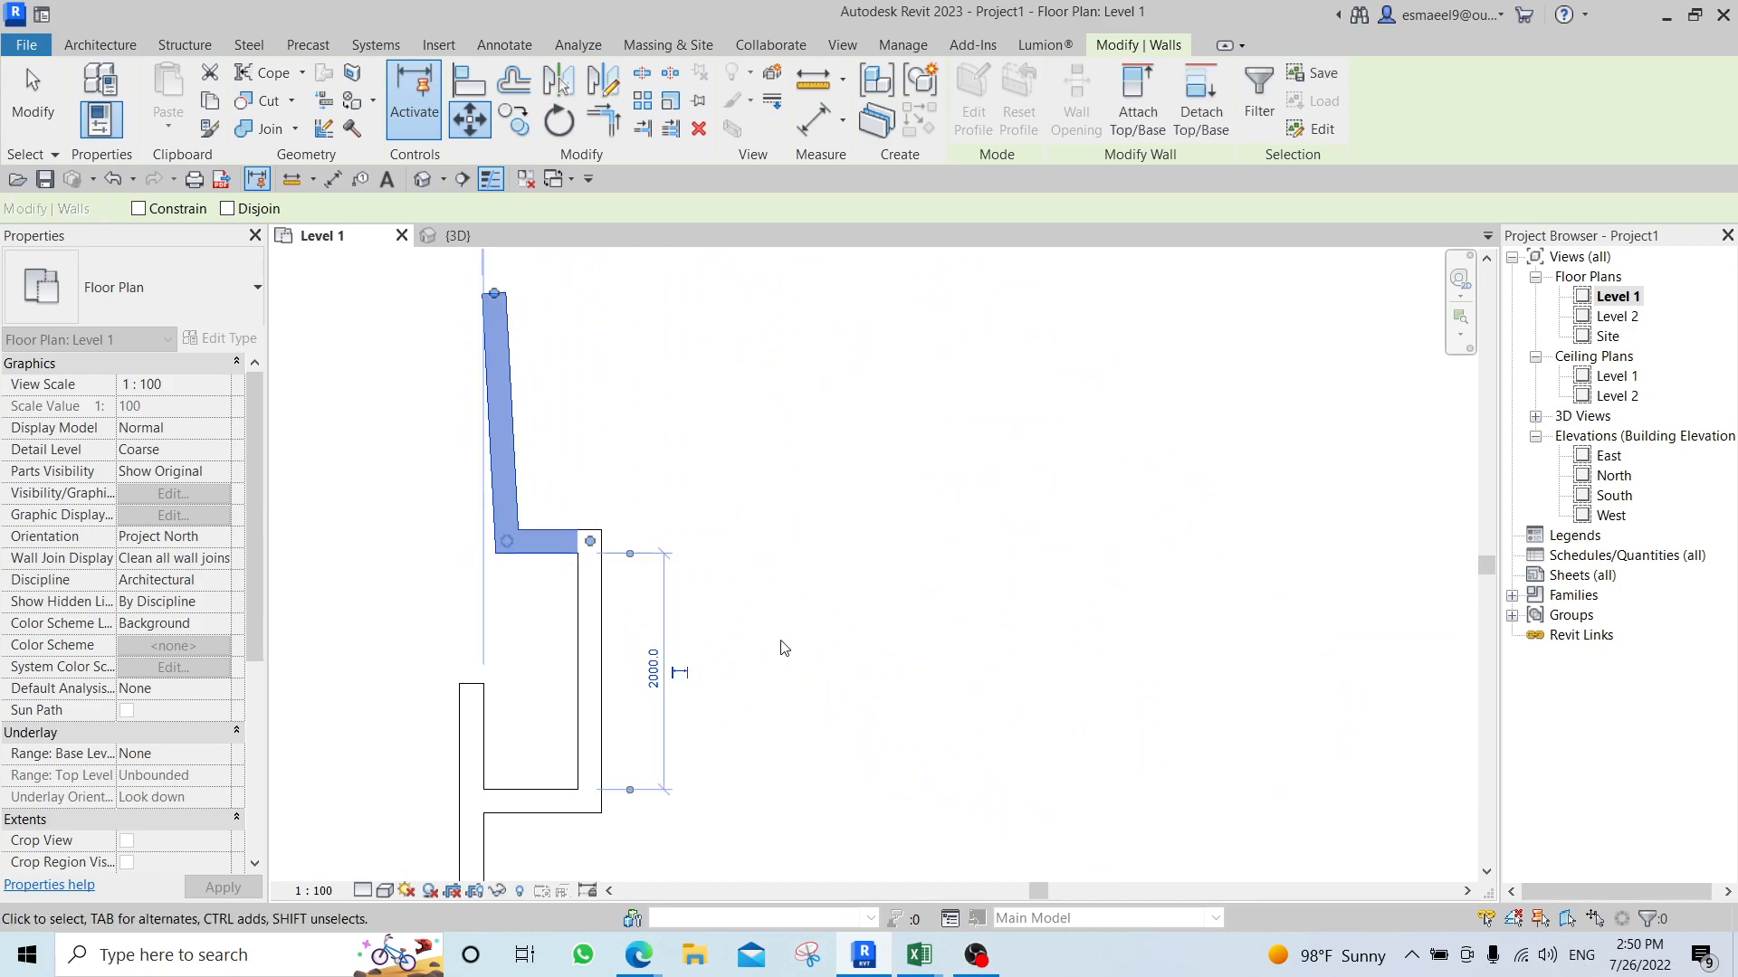
{"action": "key", "text": "Escape"}
Place two M_Desk 1525 x 762mm components, one below the walls and one to their upper right.
{"action": "middle_click_drag", "start_coordinate": [616, 601], "coordinate": [818, 484]}
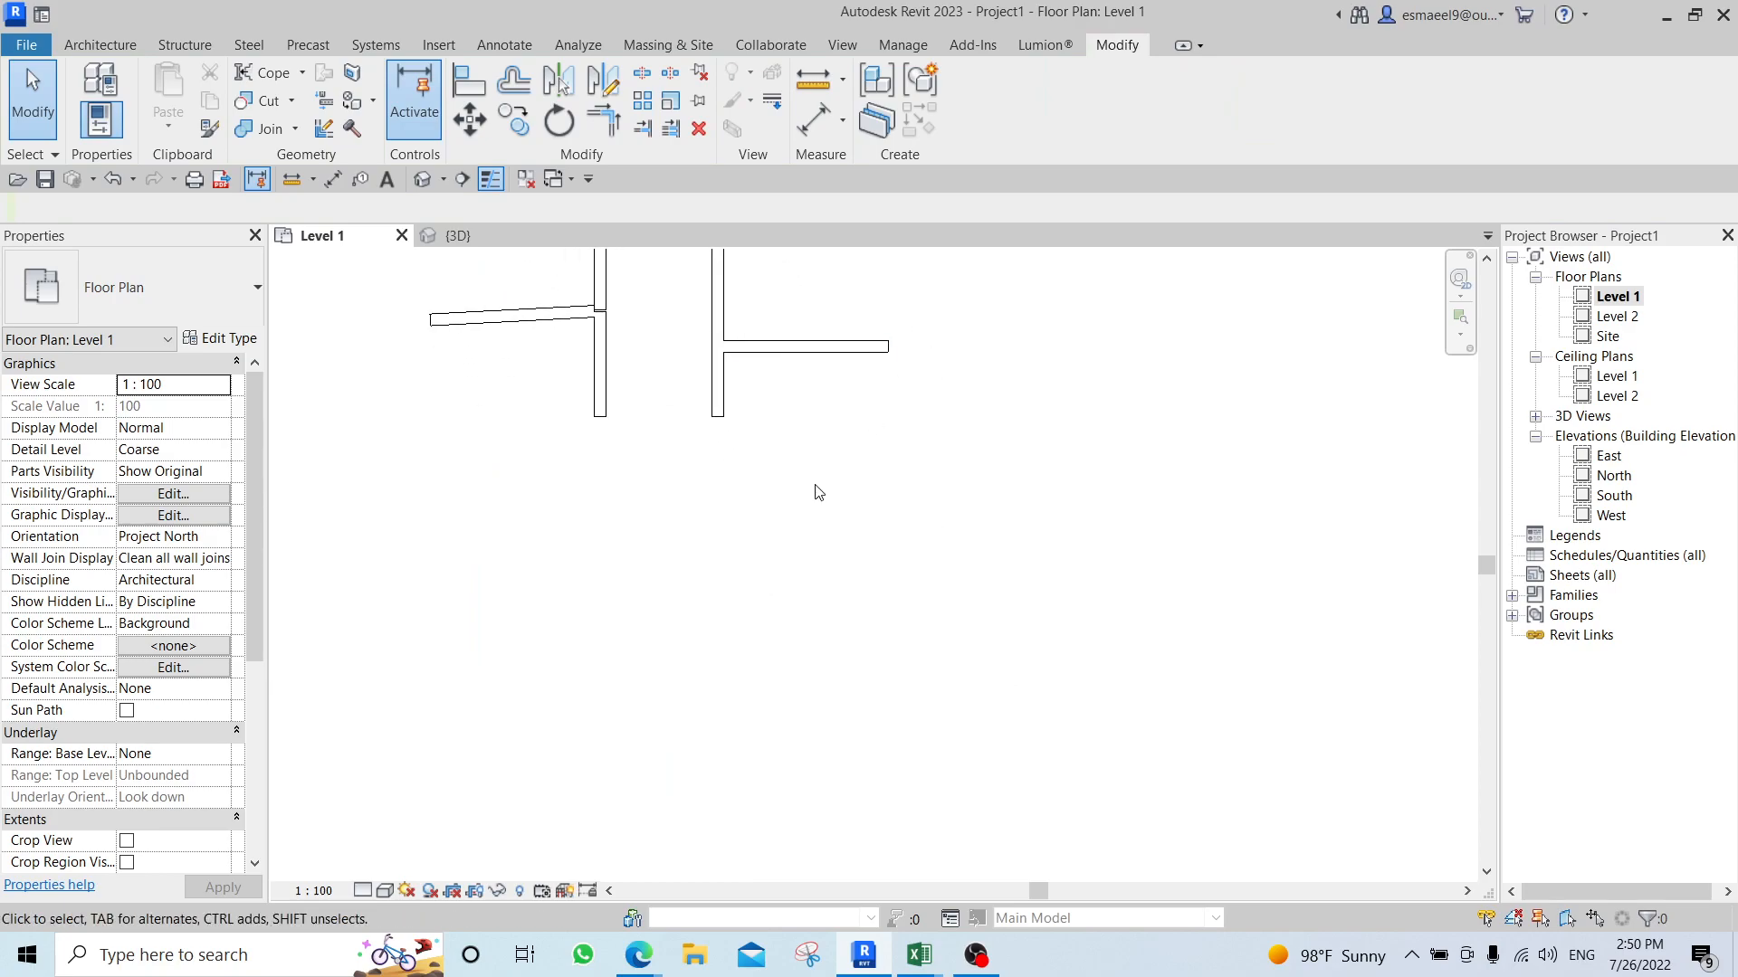
{"action": "scroll", "coordinate": [818, 484], "scroll_direction": "down", "scroll_amount": 5}
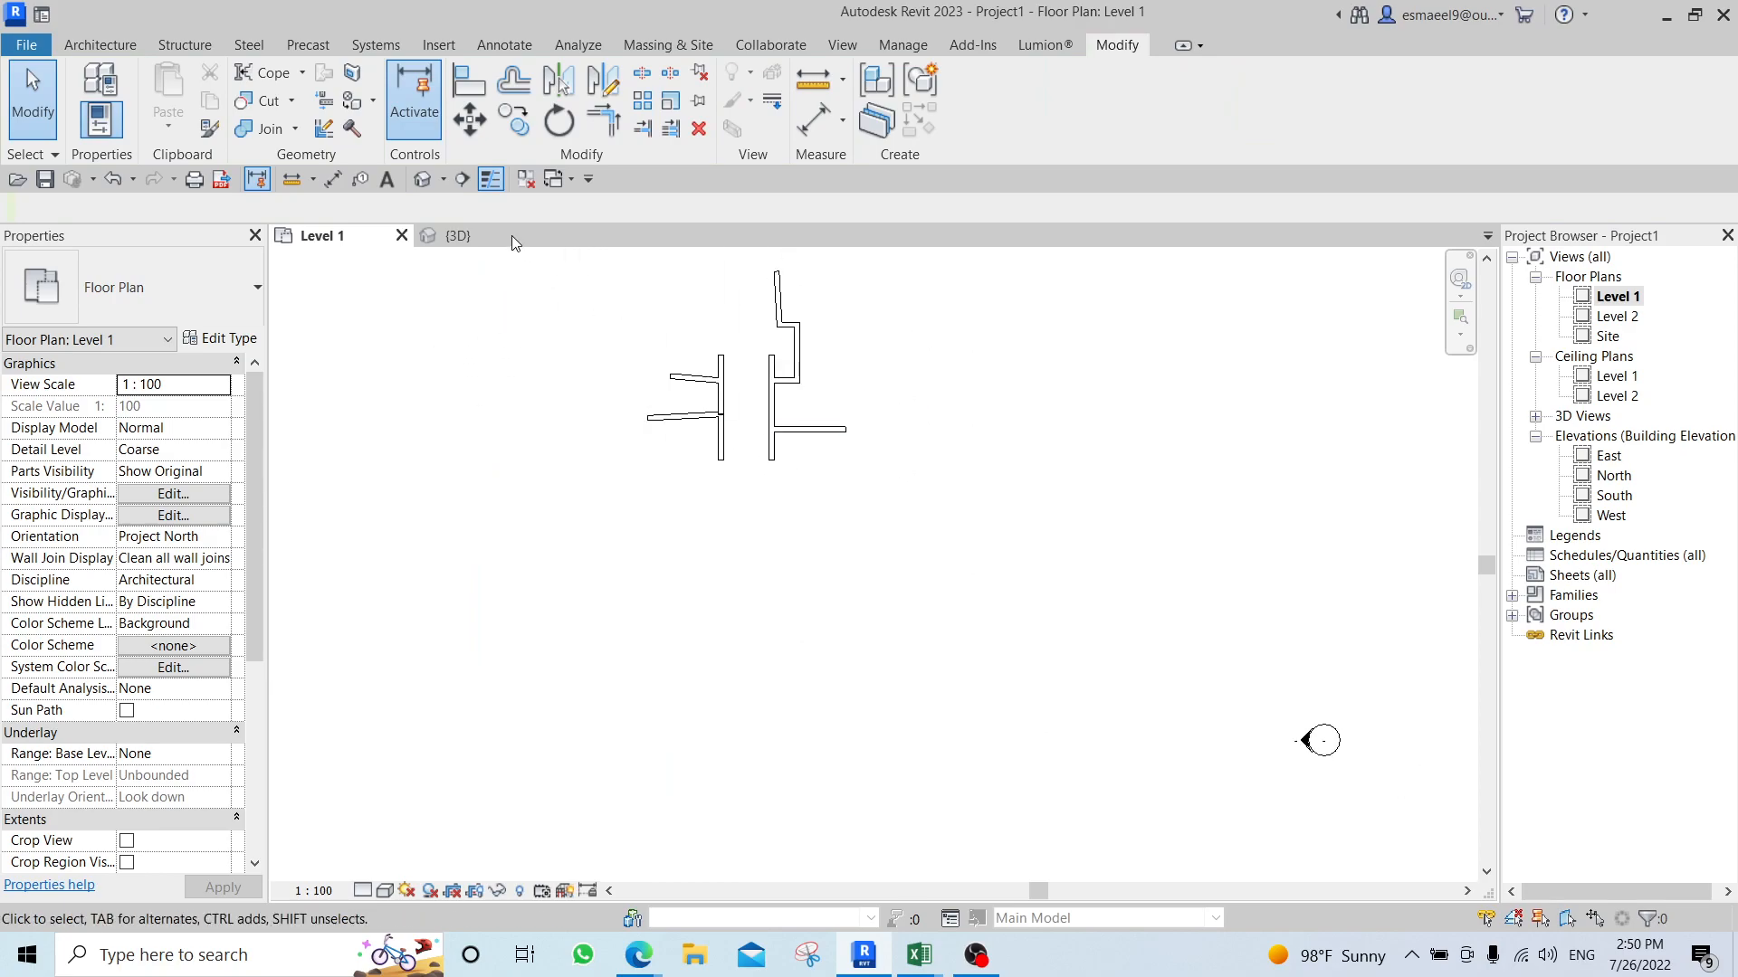
{"action": "left_click", "coordinate": [107, 45]}
{"action": "left_click", "coordinate": [260, 91]}
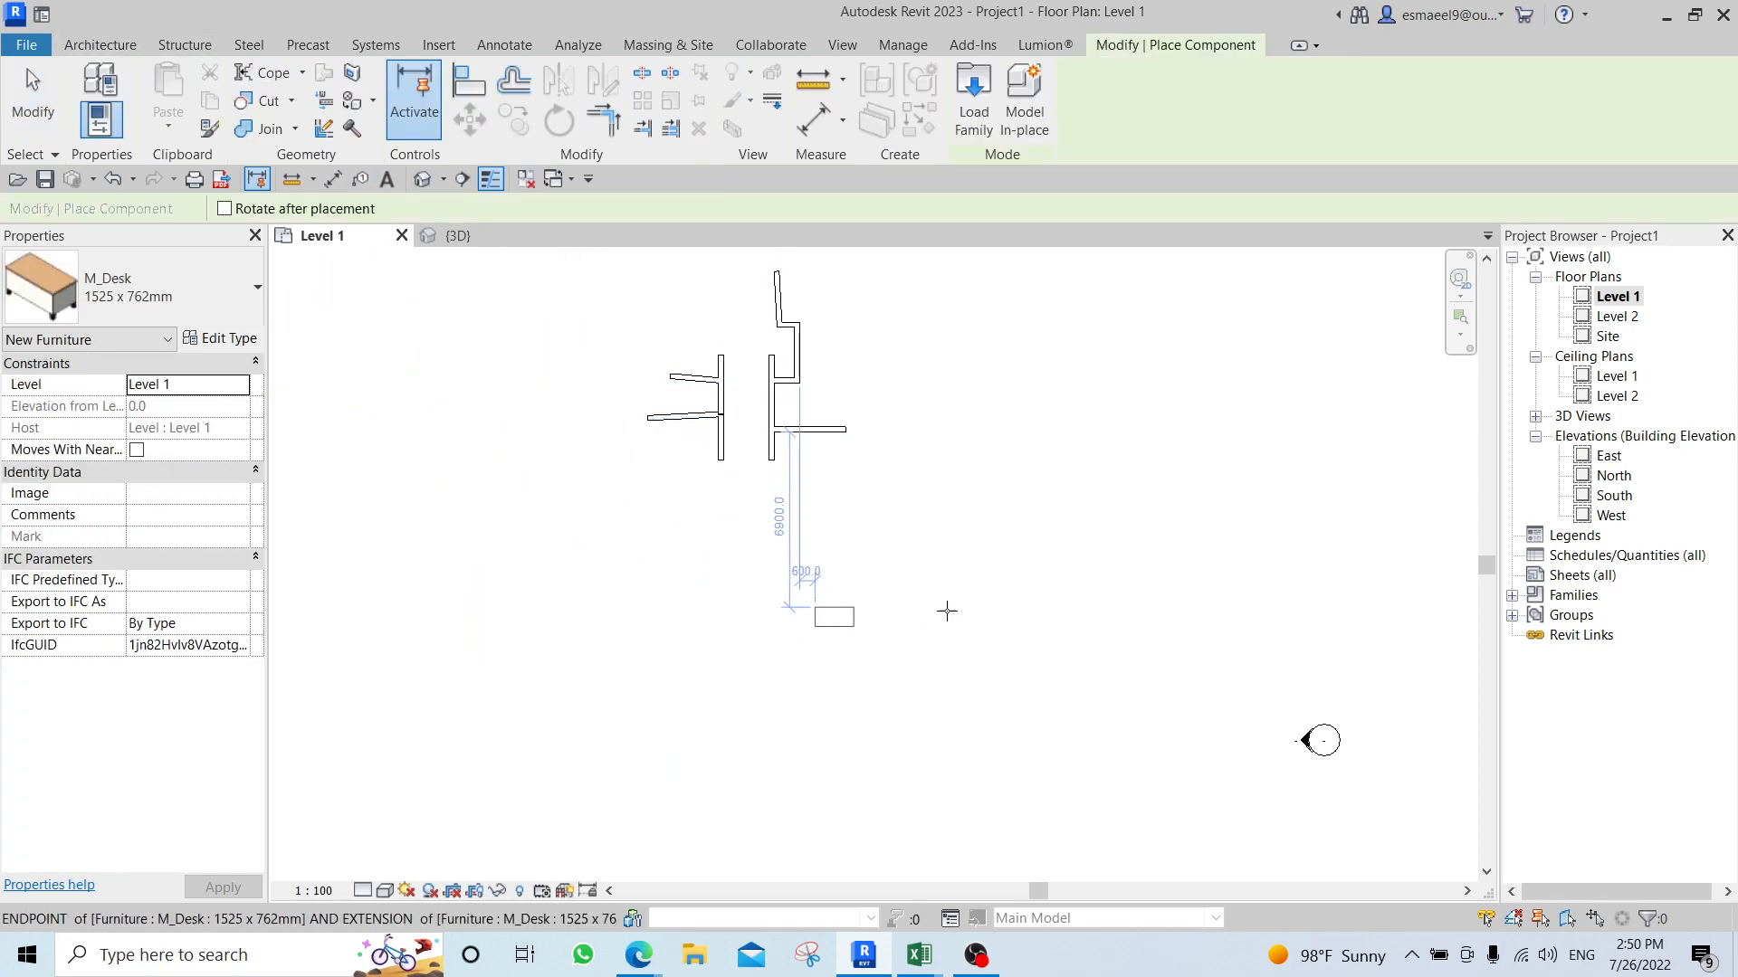
{"action": "left_click", "coordinate": [1035, 317]}
{"action": "key", "text": "Escape"}
{"action": "key", "text": "Escape"}
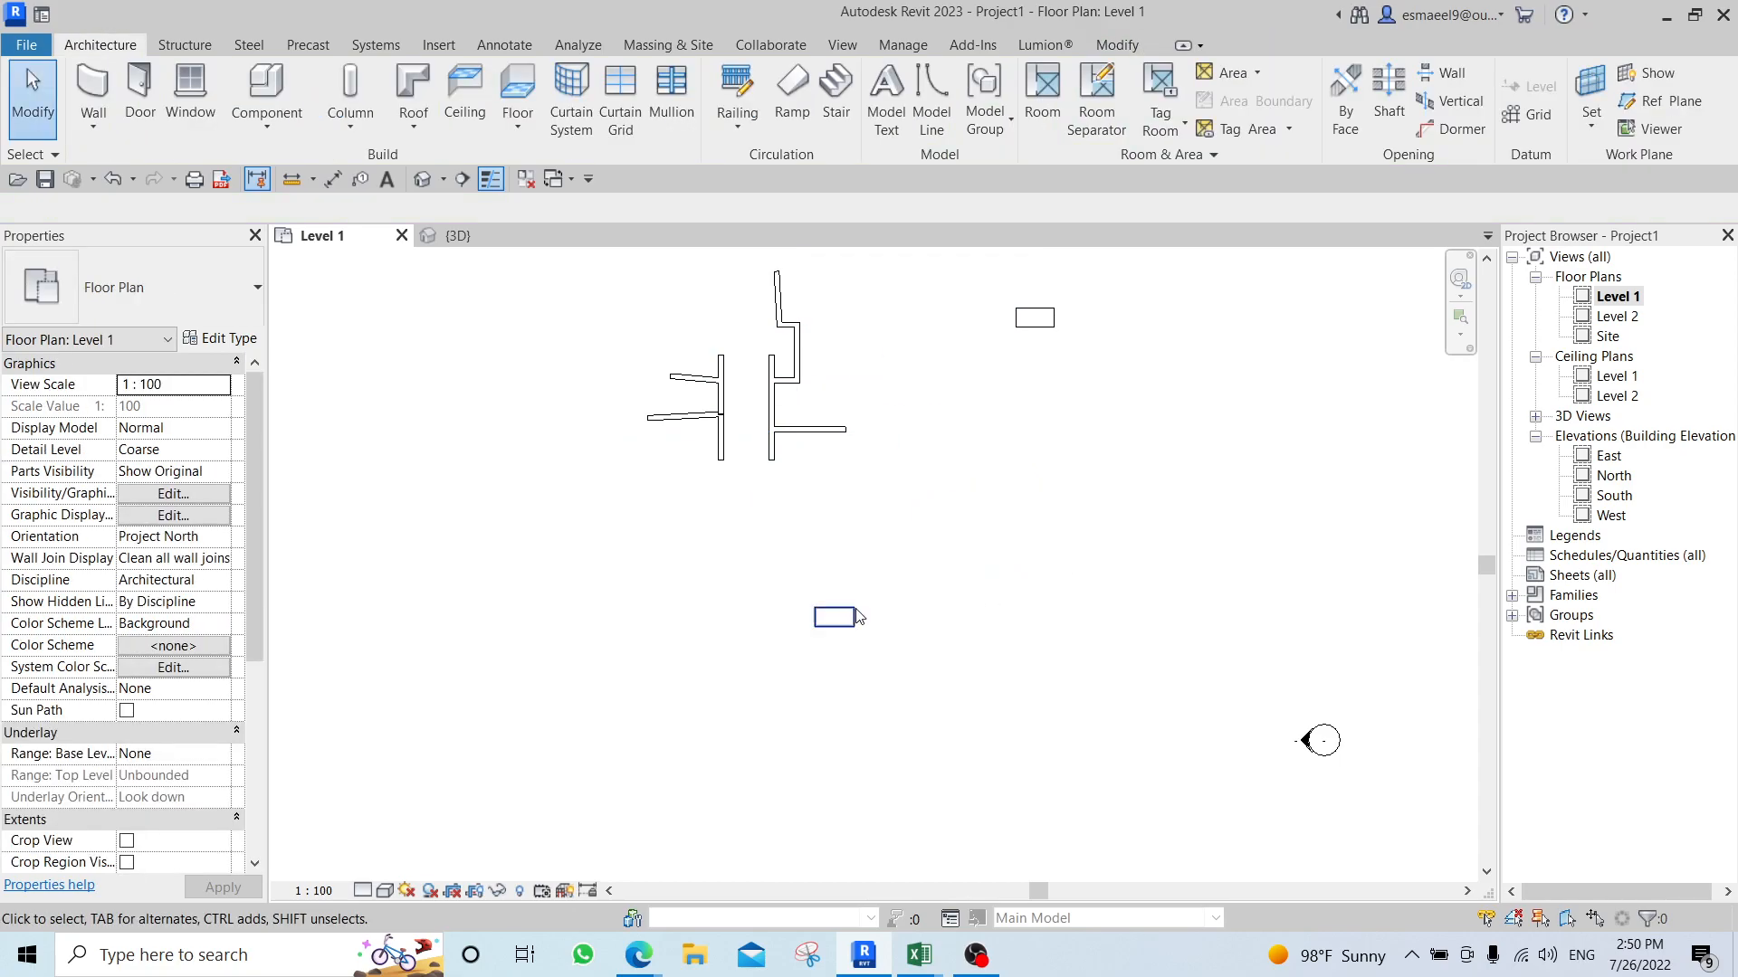
Move the desk below the walls 3000 mm horizontally to the right.
{"action": "scroll", "coordinate": [834, 619], "scroll_direction": "up", "scroll_amount": 4}
{"action": "left_click", "coordinate": [834, 619]}
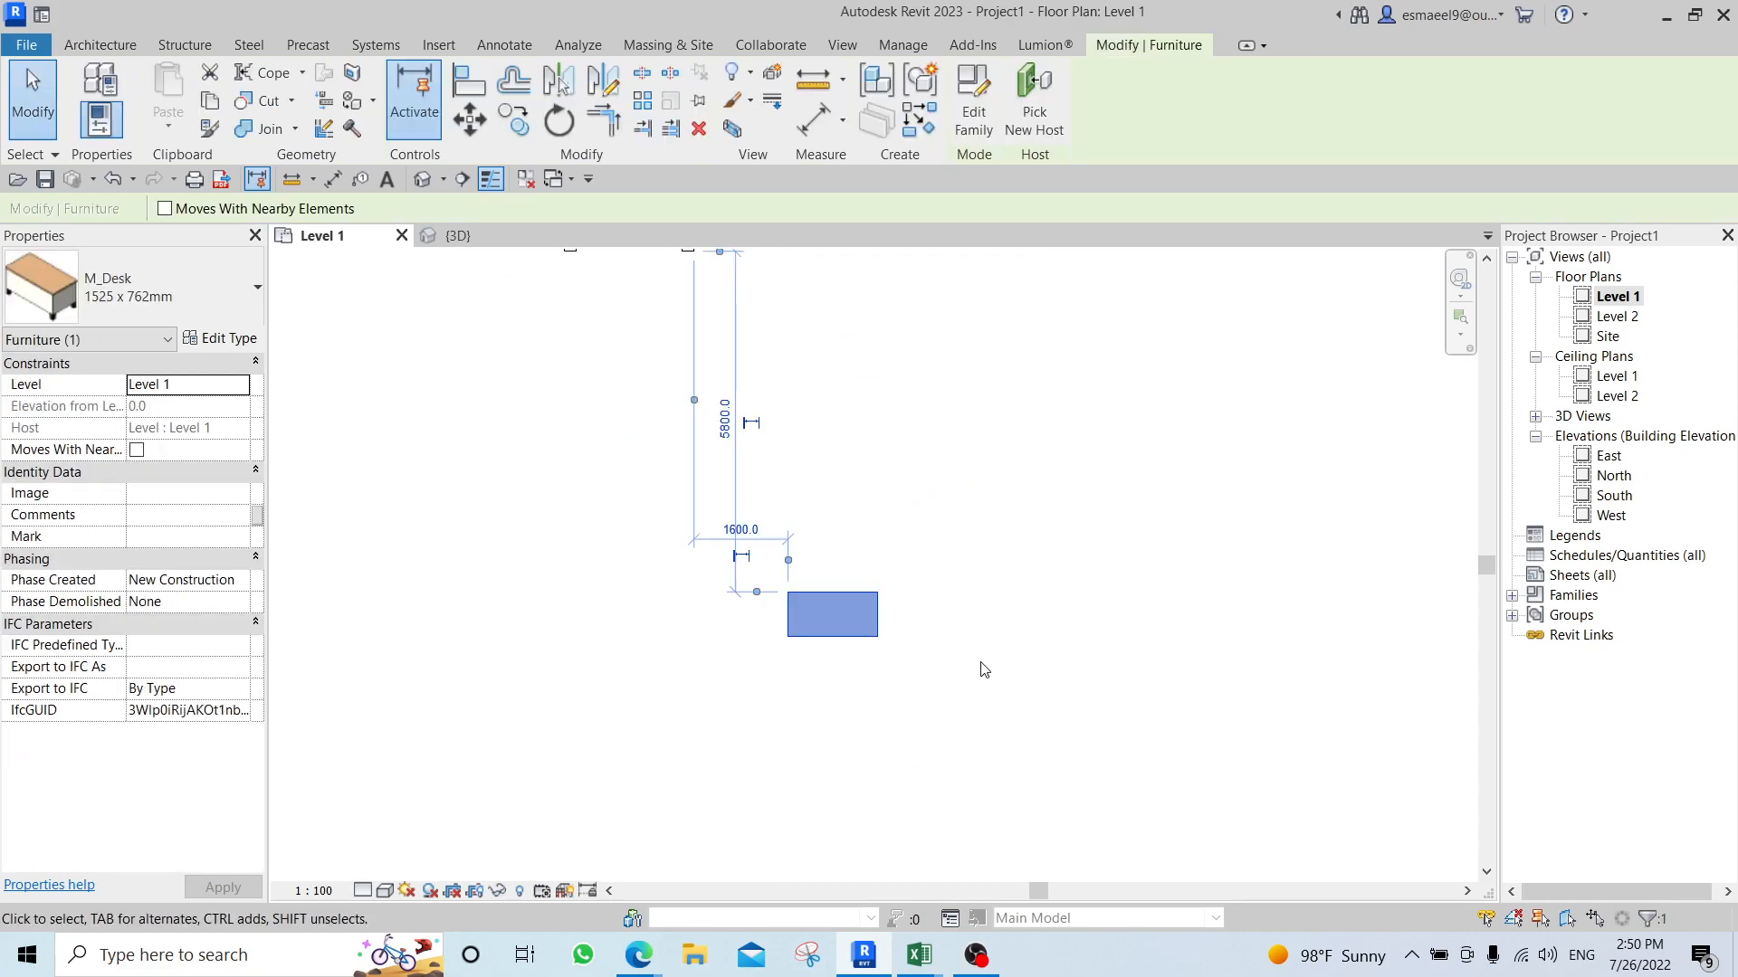
{"action": "middle_click_drag", "start_coordinate": [1024, 659], "coordinate": [805, 639]}
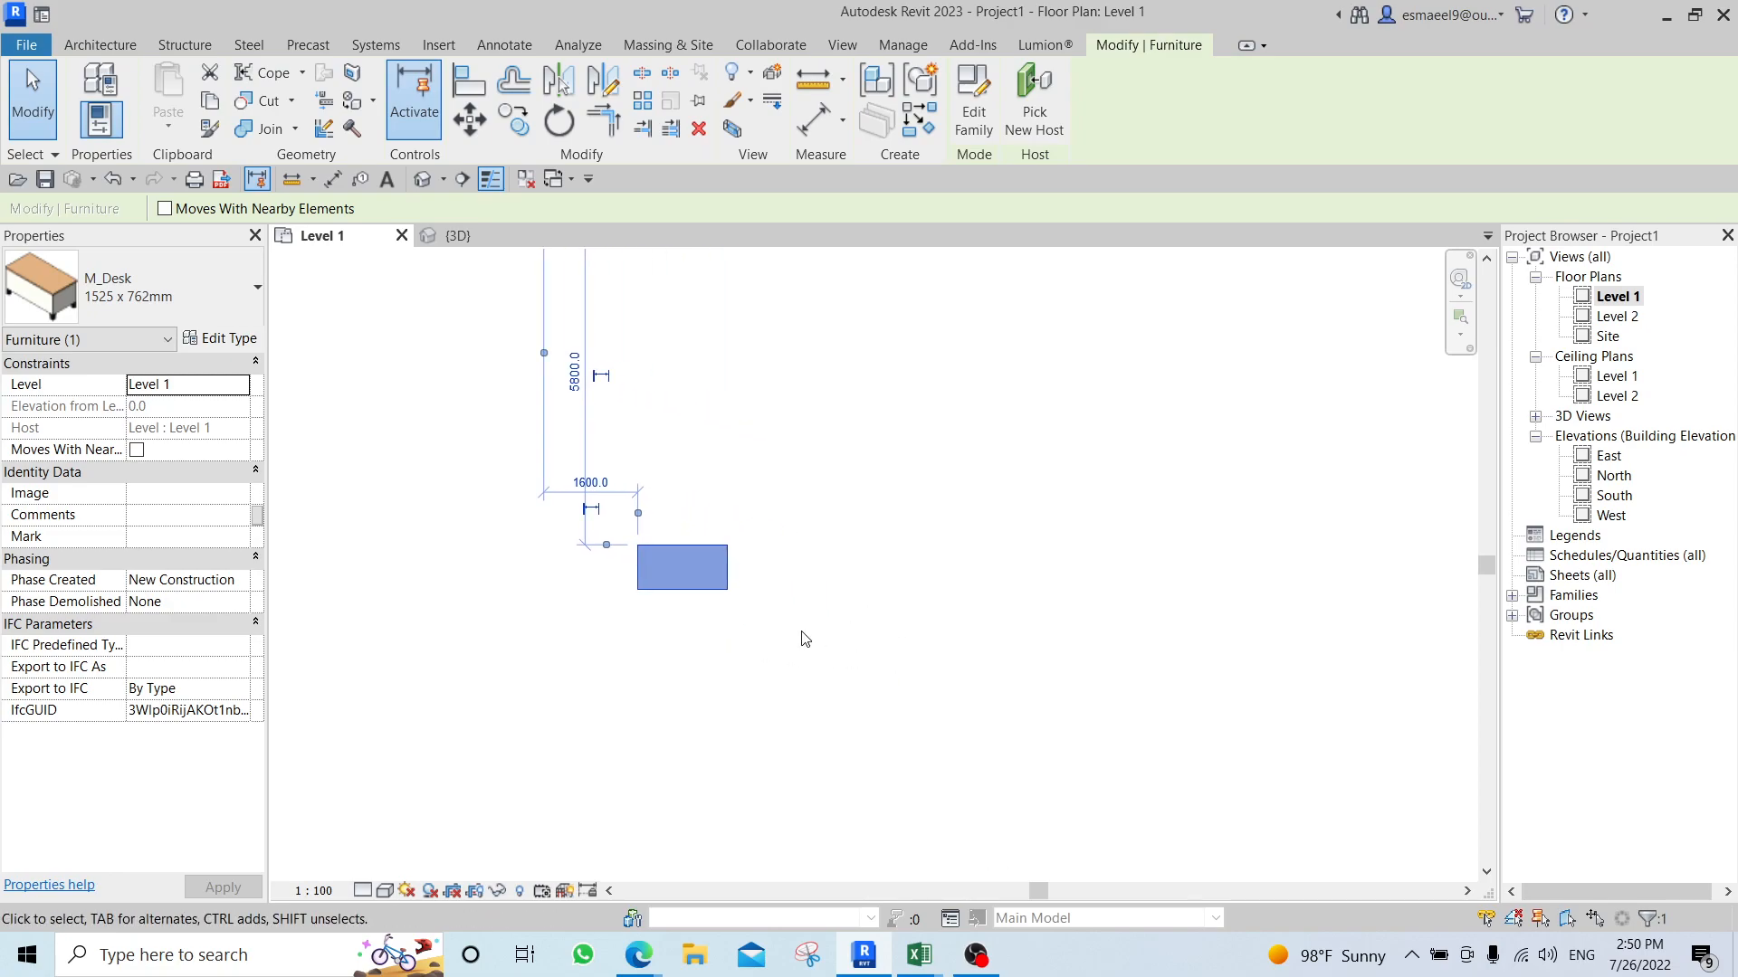
{"action": "key", "text": "m"}
{"action": "key", "text": "v"}
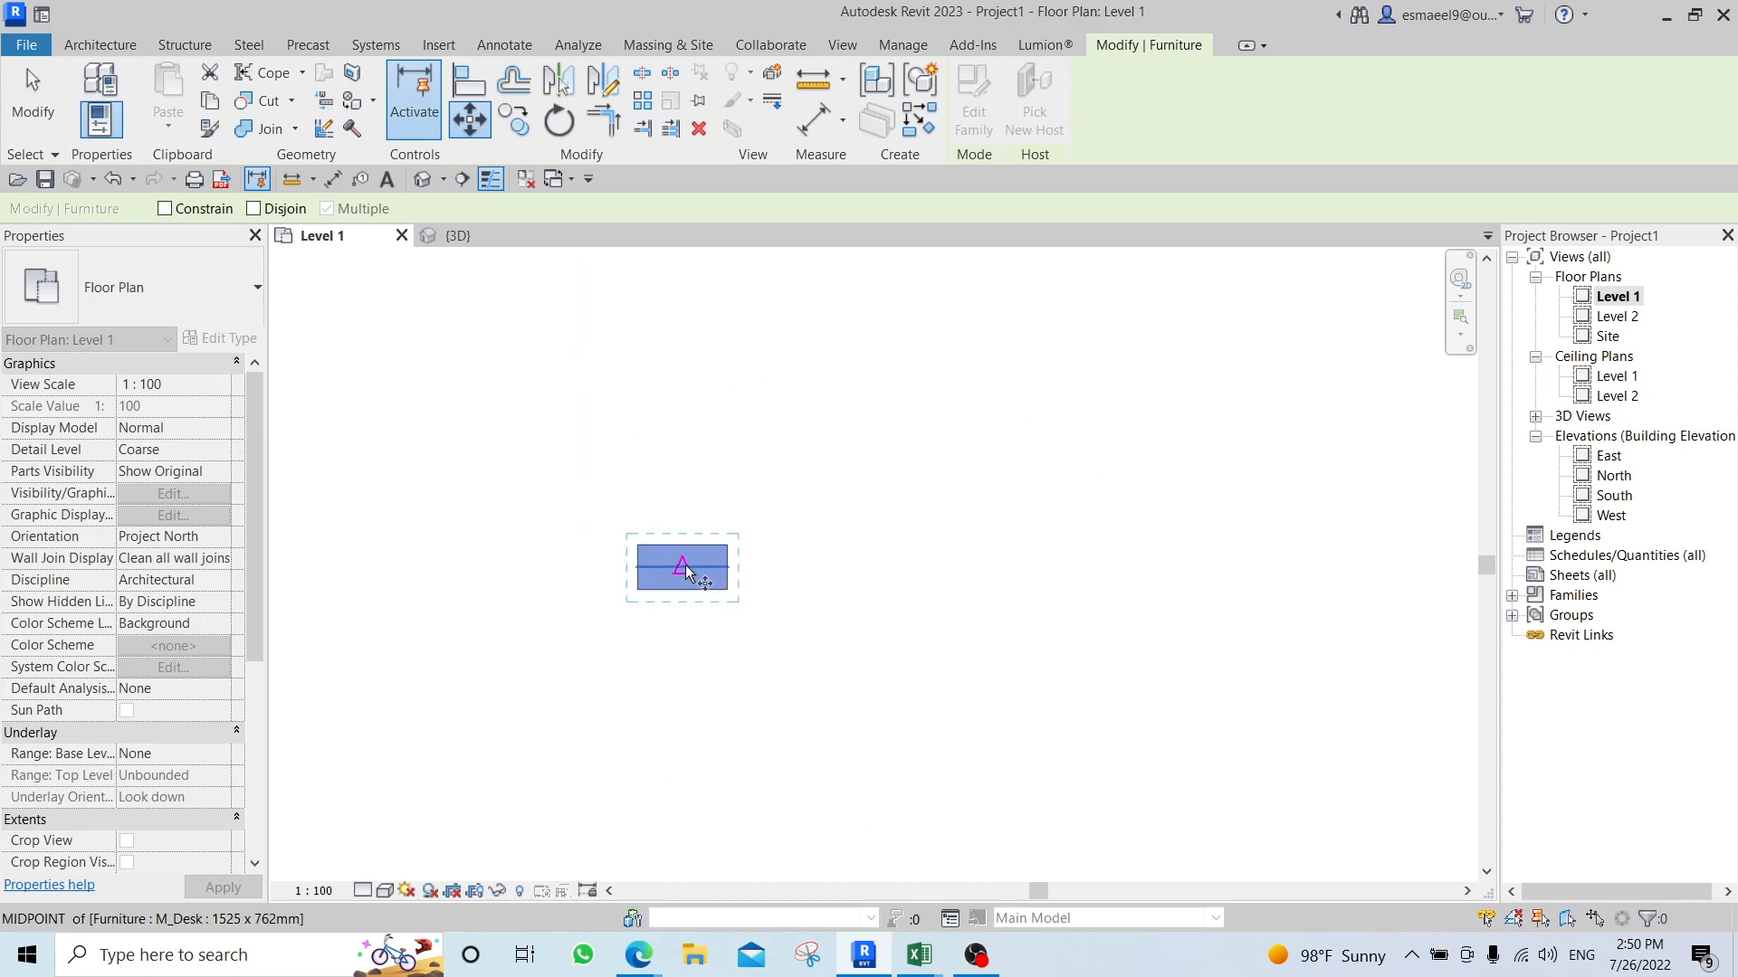
{"action": "left_click", "coordinate": [442, 296]}
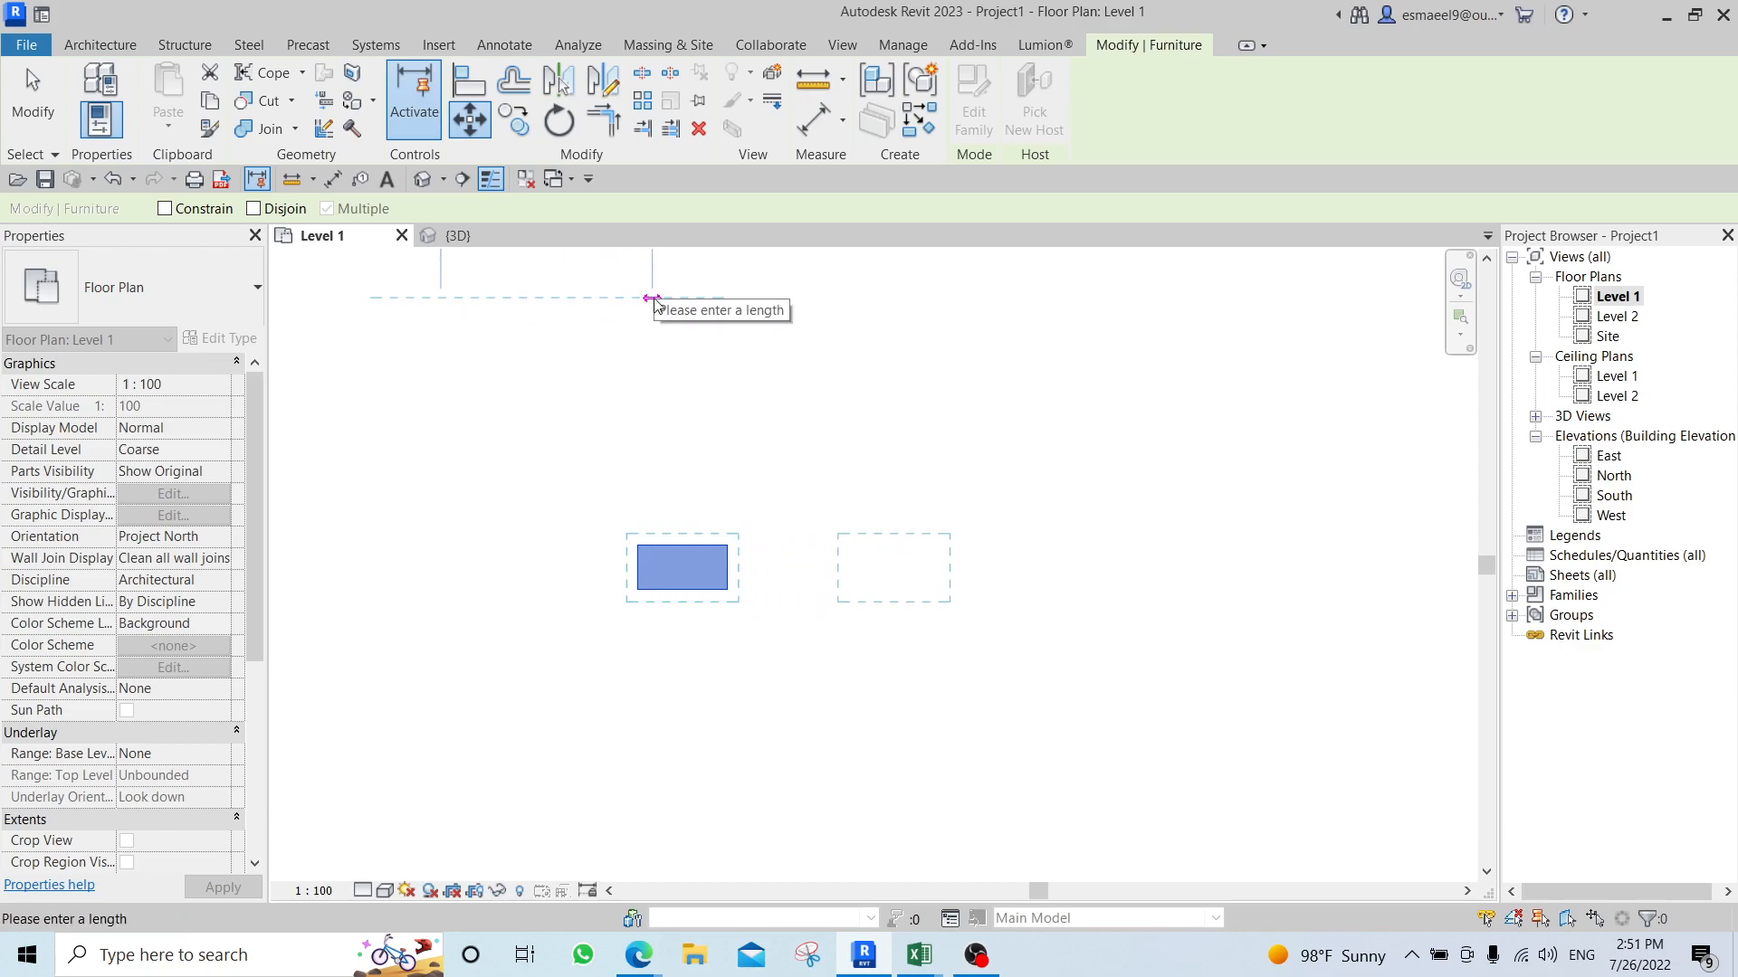
{"action": "scroll", "coordinate": [629, 297], "scroll_direction": "down", "scroll_amount": 2}
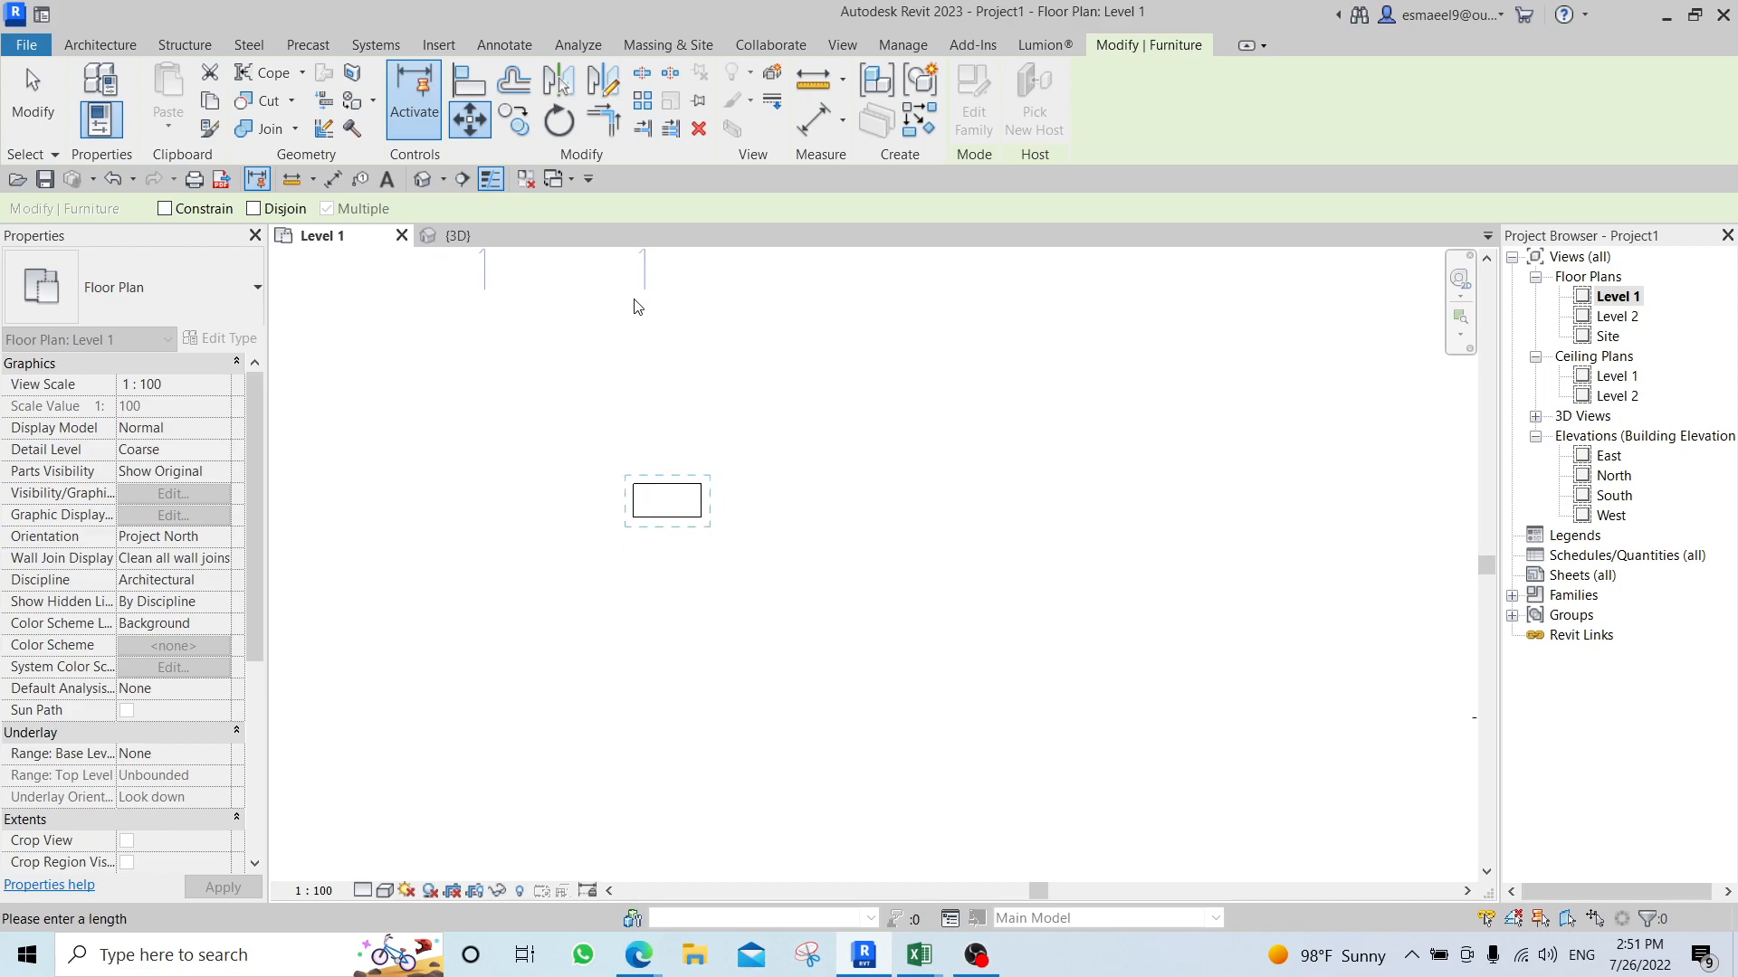
{"action": "middle_click_drag", "start_coordinate": [694, 434], "coordinate": [685, 613]}
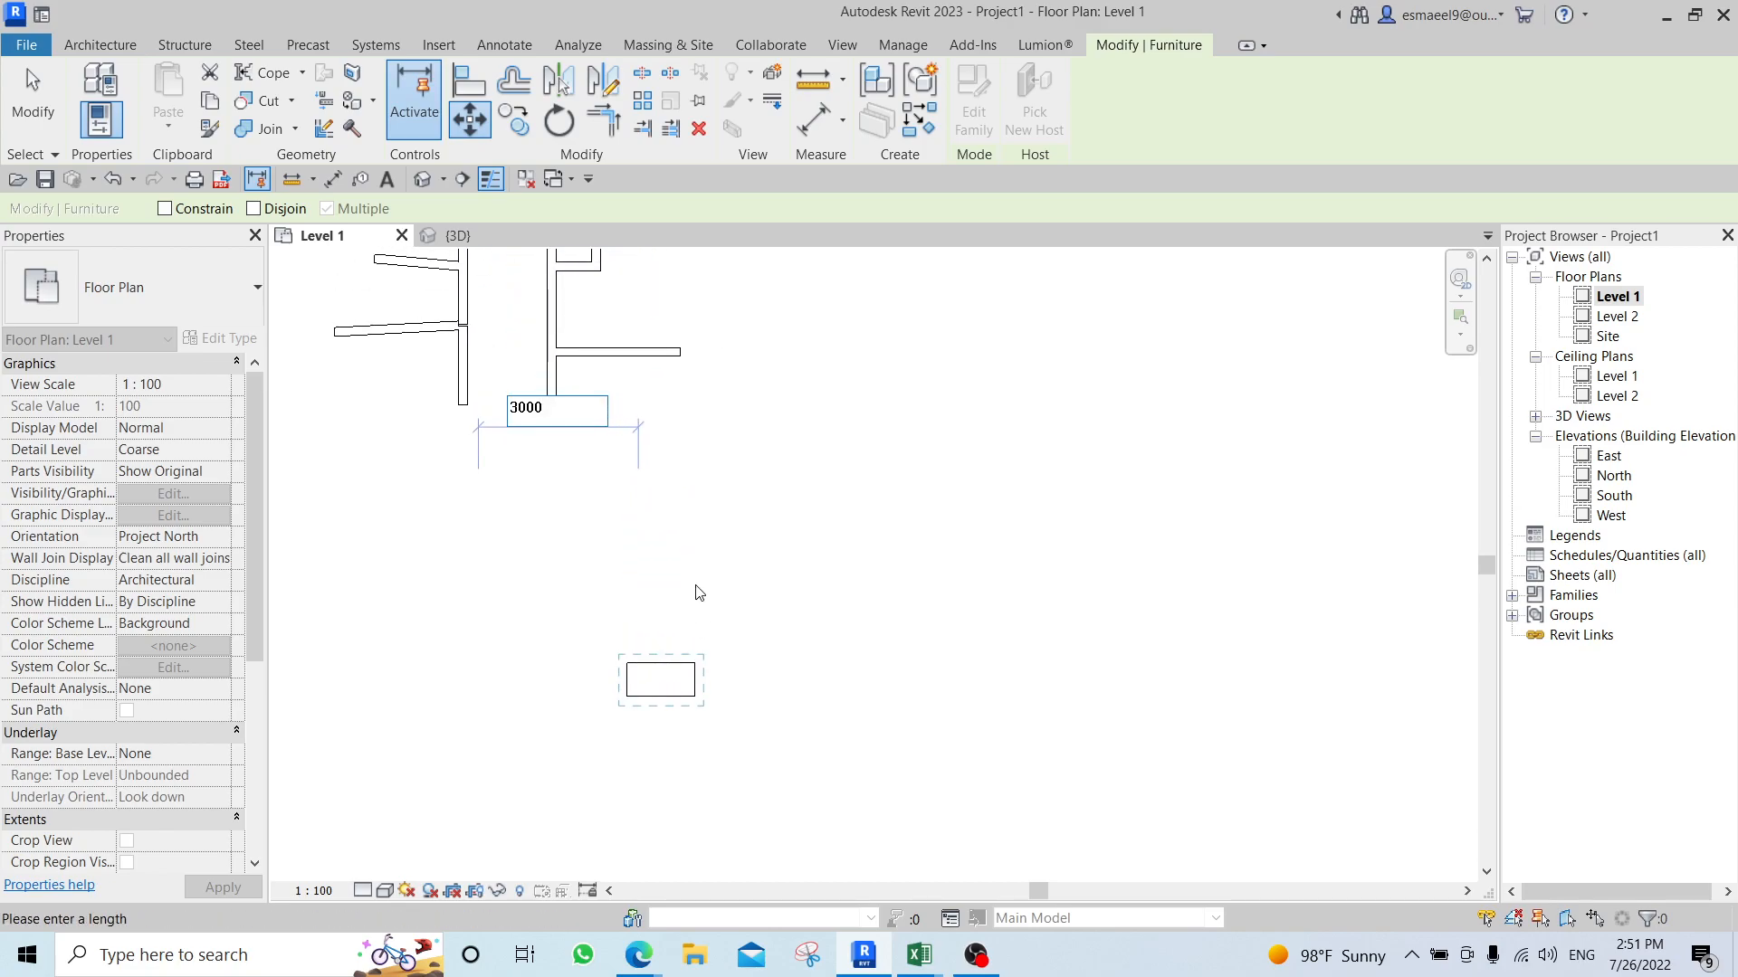
{"action": "key", "text": "Return"}
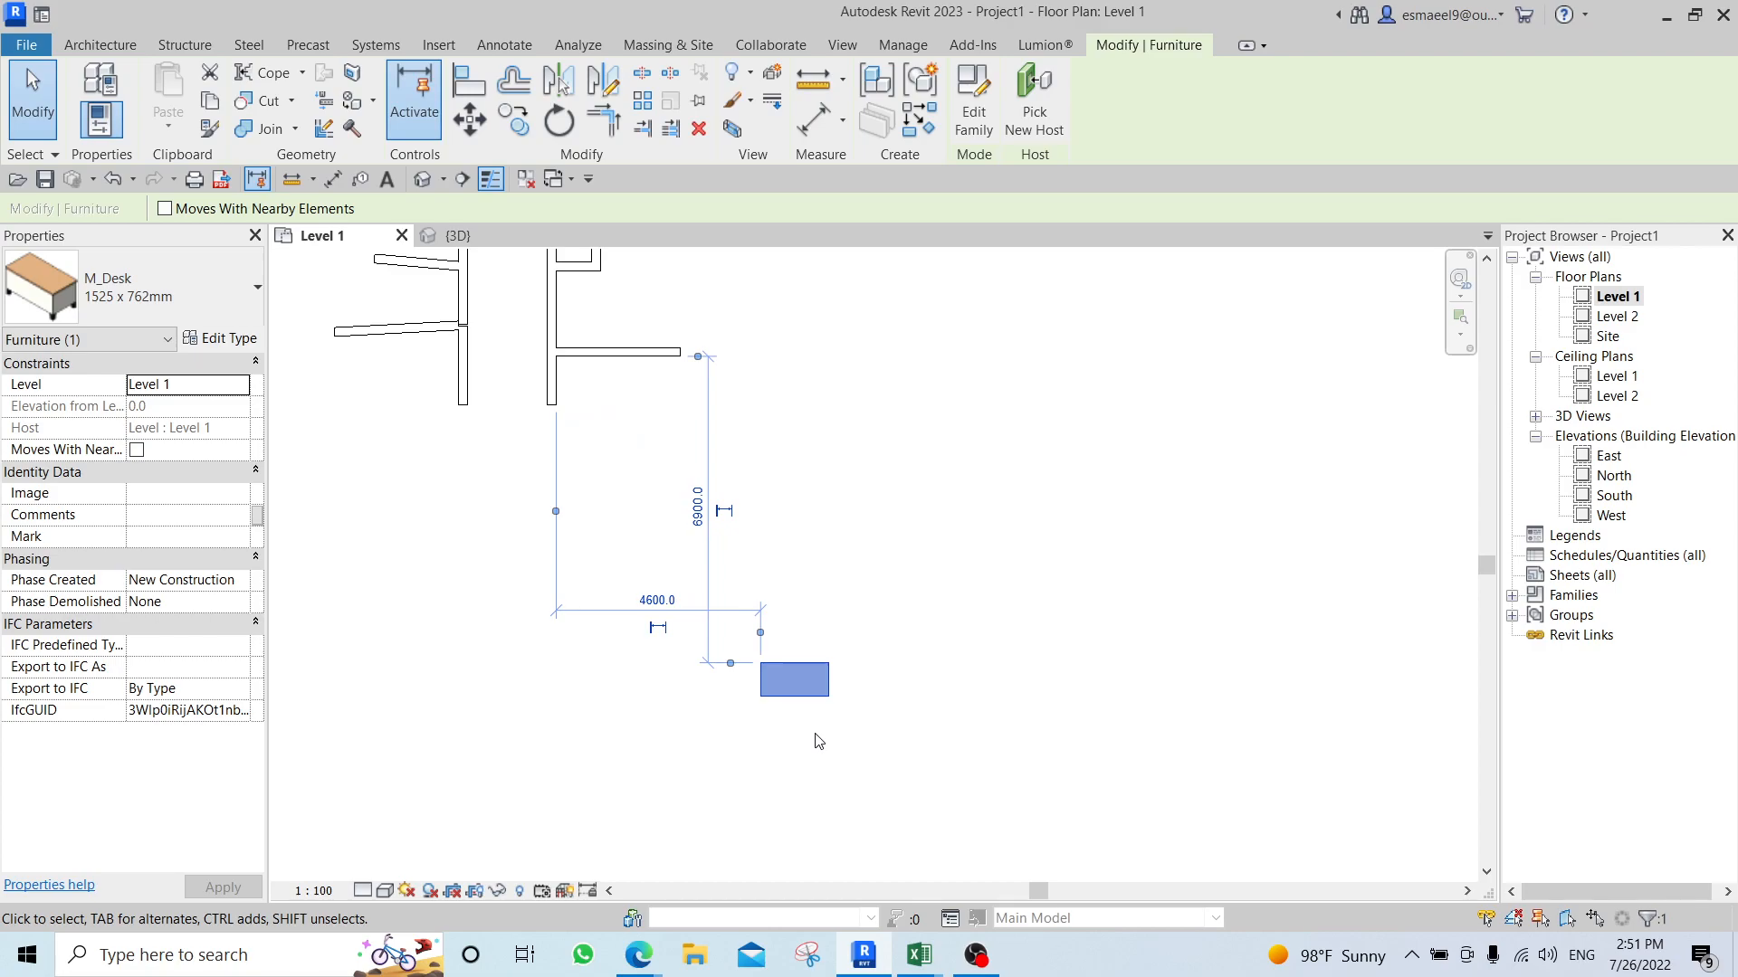
Move the same desk by its upper-left corner onto the lower-right corner of the lower right horizontal wall's free end.
{"action": "scroll", "coordinate": [819, 639], "scroll_direction": "up", "scroll_amount": 1}
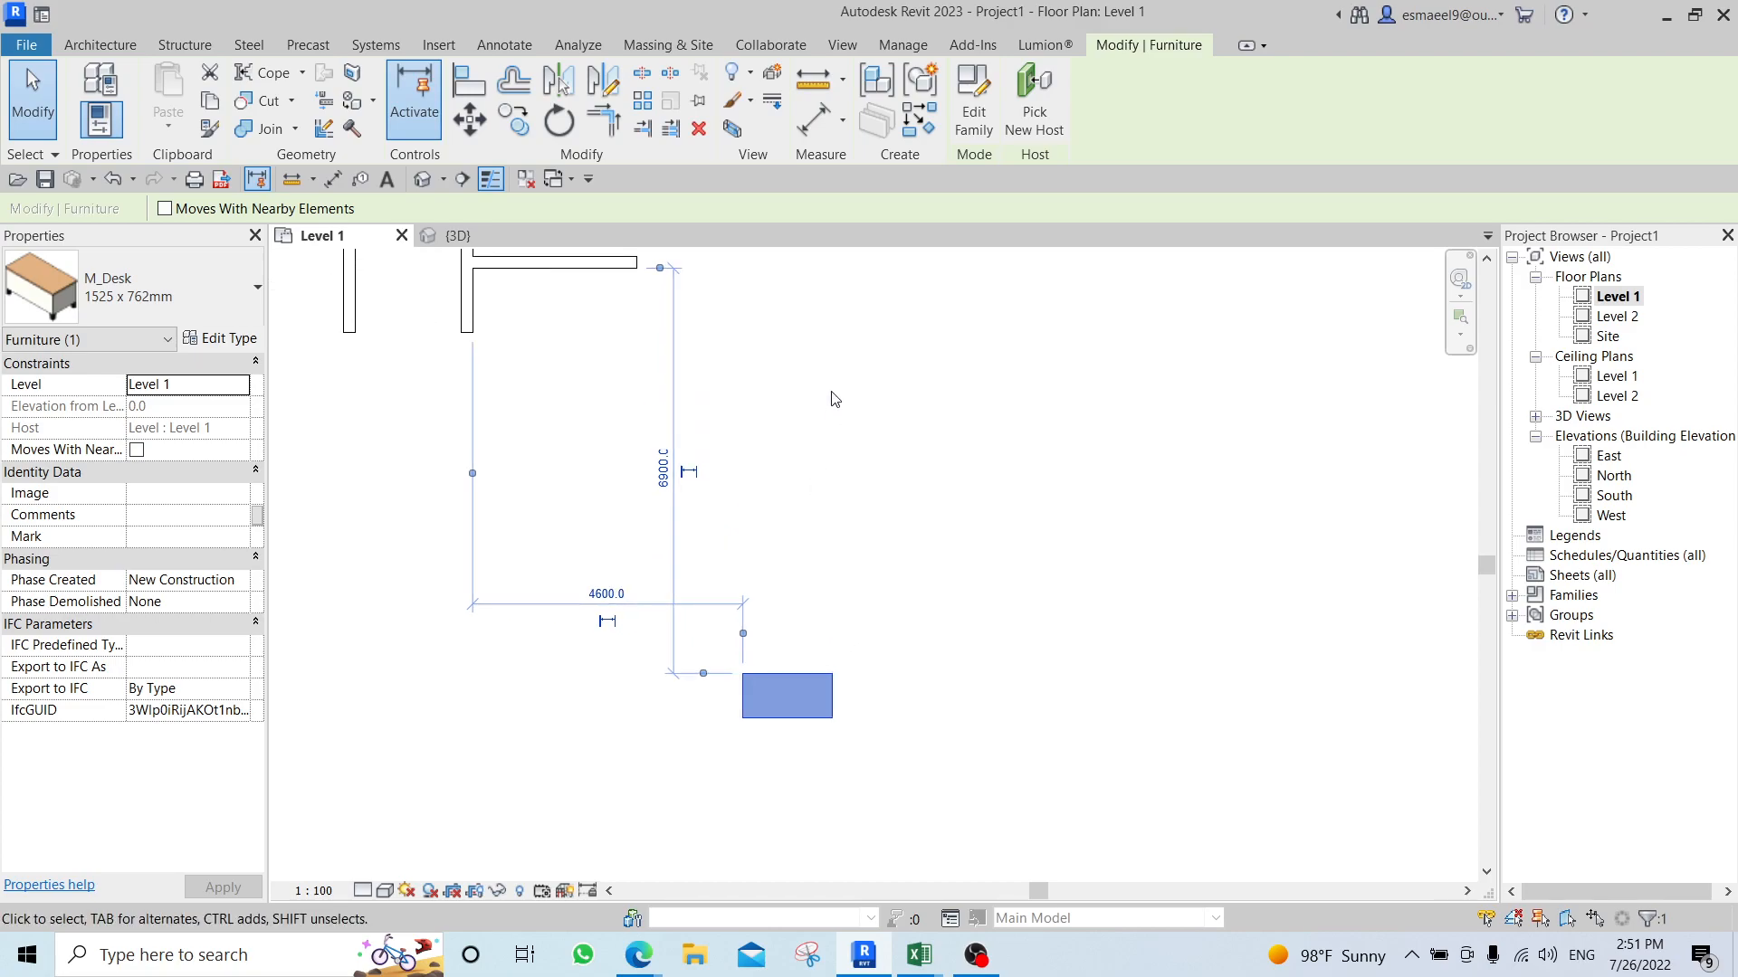
{"action": "middle_click_drag", "start_coordinate": [835, 399], "coordinate": [832, 475]}
{"action": "scroll", "coordinate": [734, 752], "scroll_direction": "up", "scroll_amount": 5}
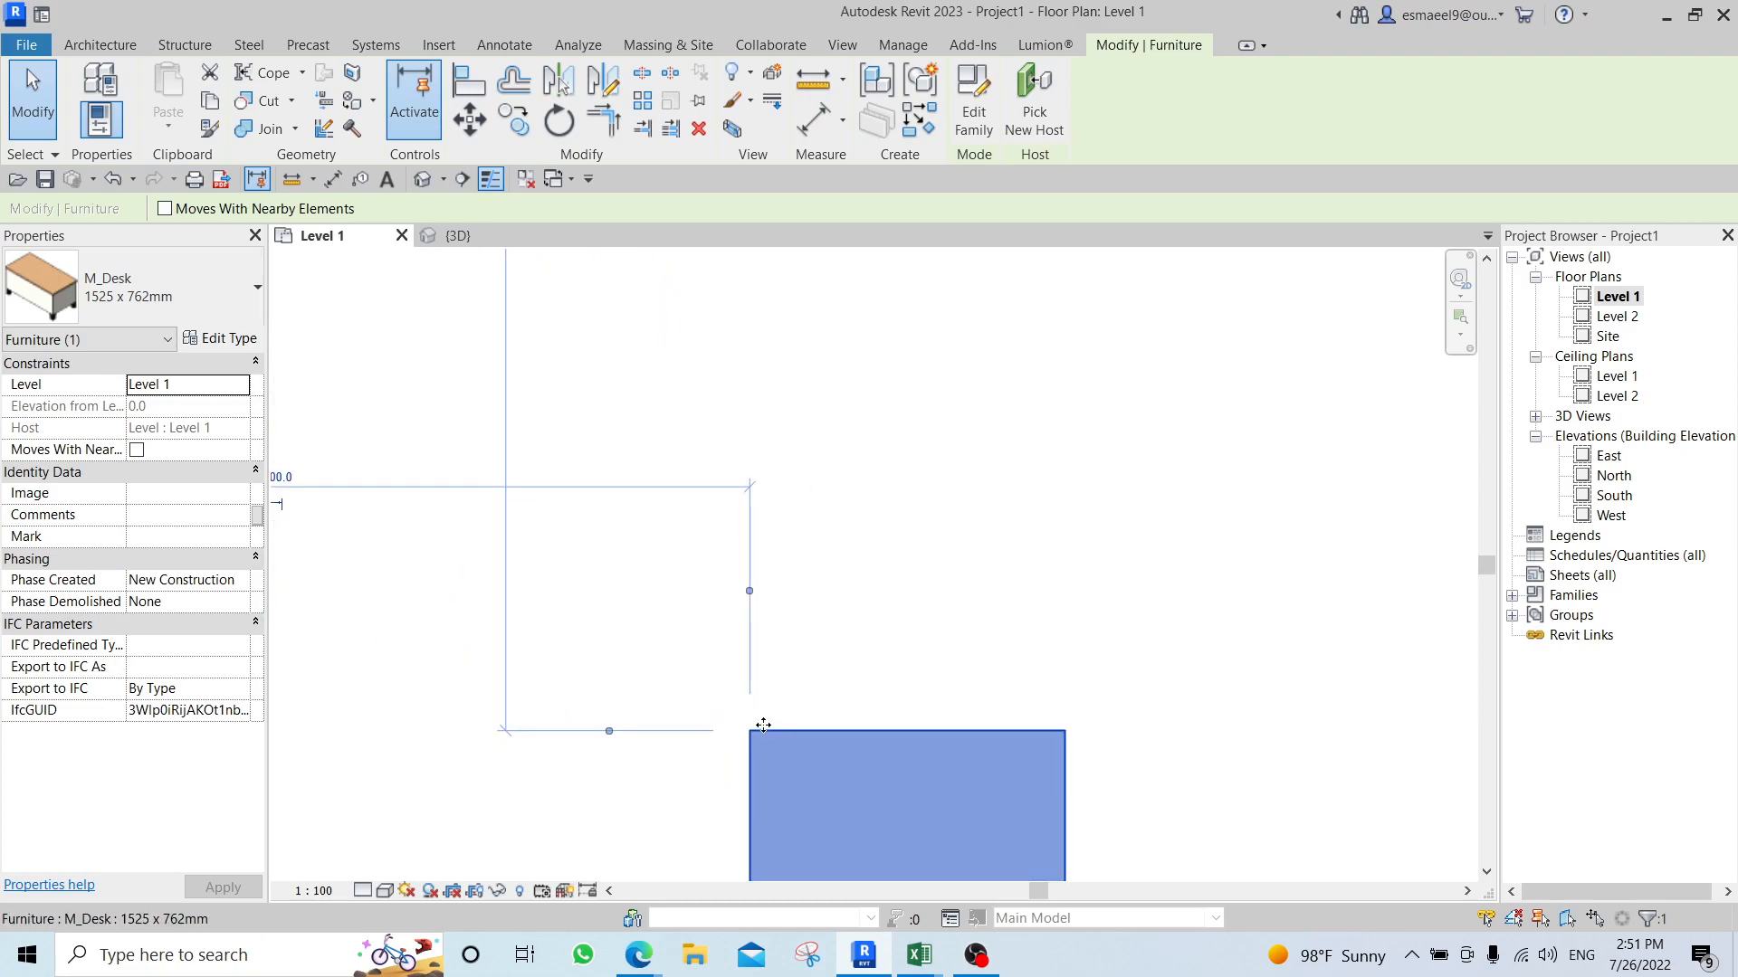
{"action": "scroll", "coordinate": [717, 679], "scroll_direction": "down", "scroll_amount": 2}
{"action": "middle_click_drag", "start_coordinate": [635, 375], "coordinate": [636, 841]}
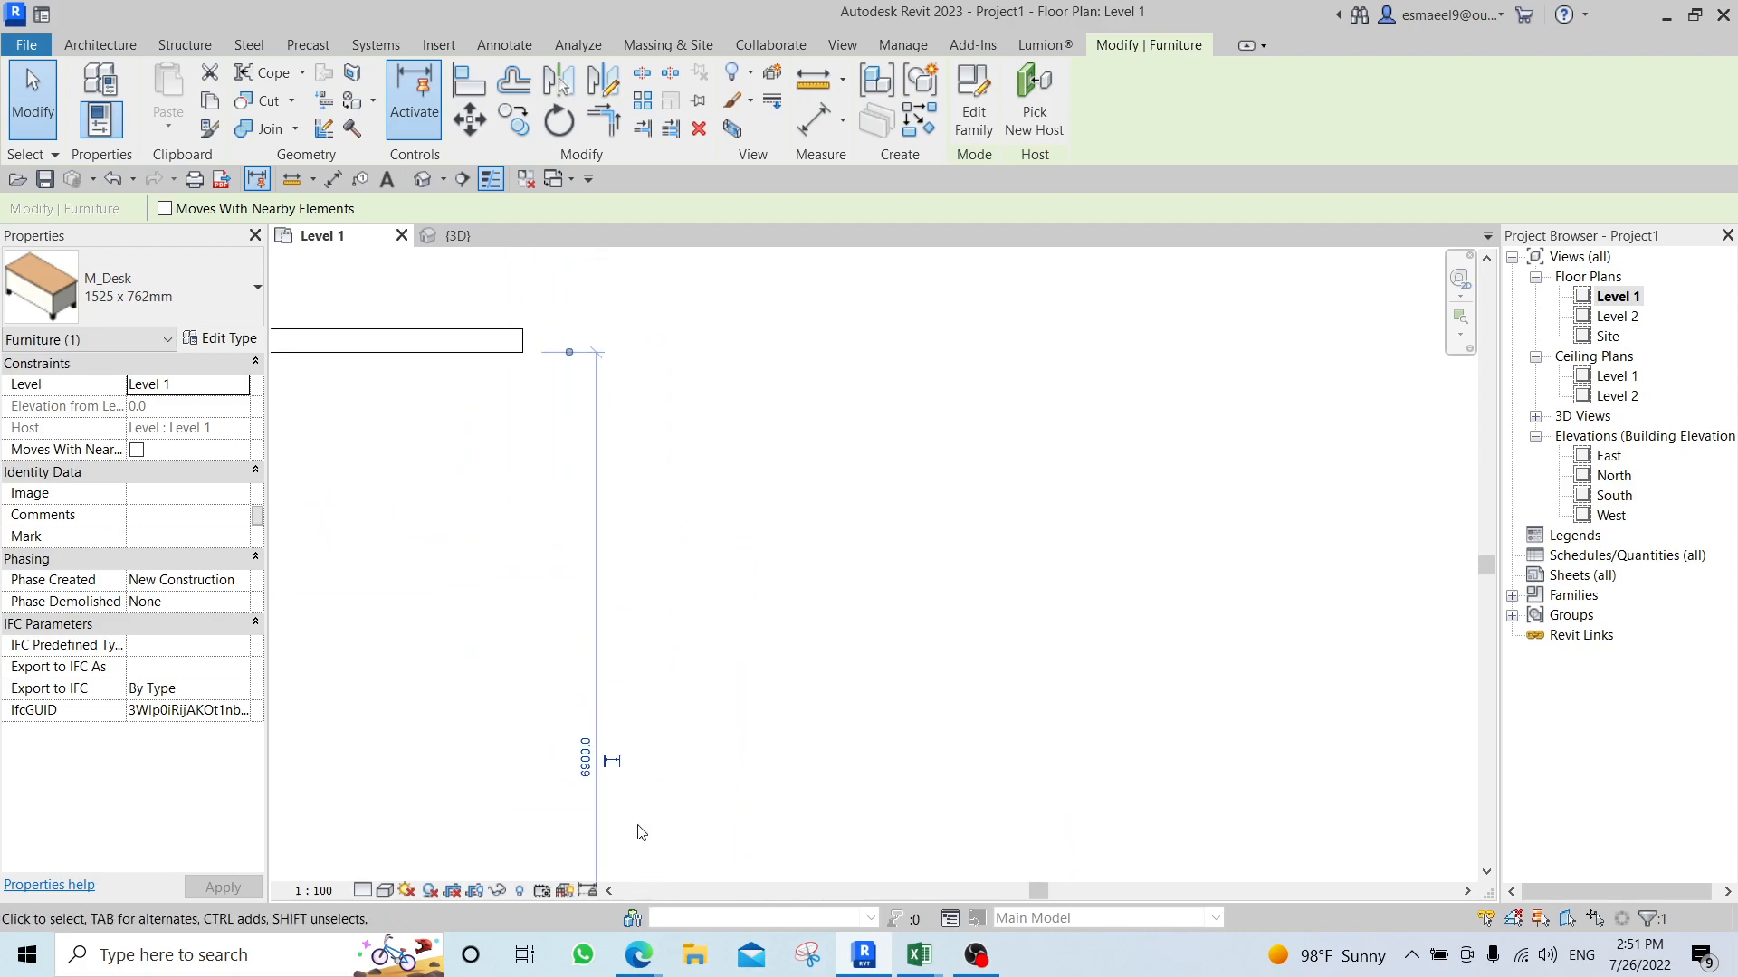
{"action": "middle_click_drag", "start_coordinate": [806, 830], "coordinate": [880, 416]}
{"action": "key", "text": "m"}
{"action": "key", "text": "v"}
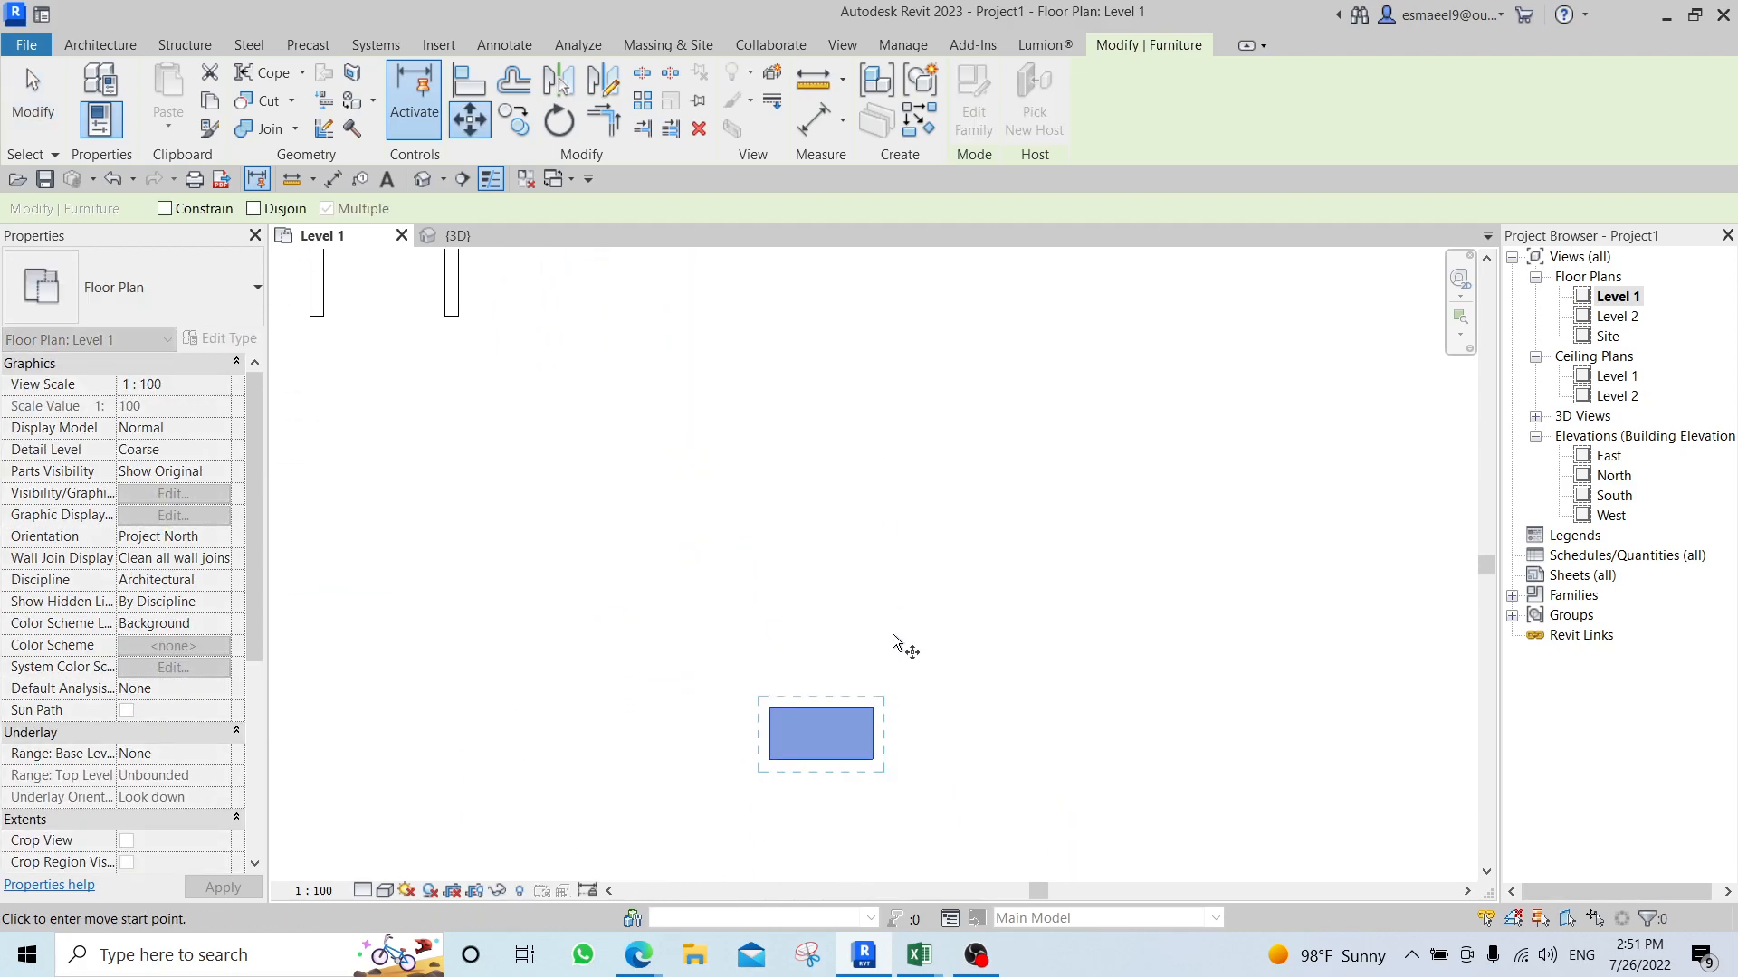
{"action": "scroll", "coordinate": [770, 715], "scroll_direction": "up", "scroll_amount": 4}
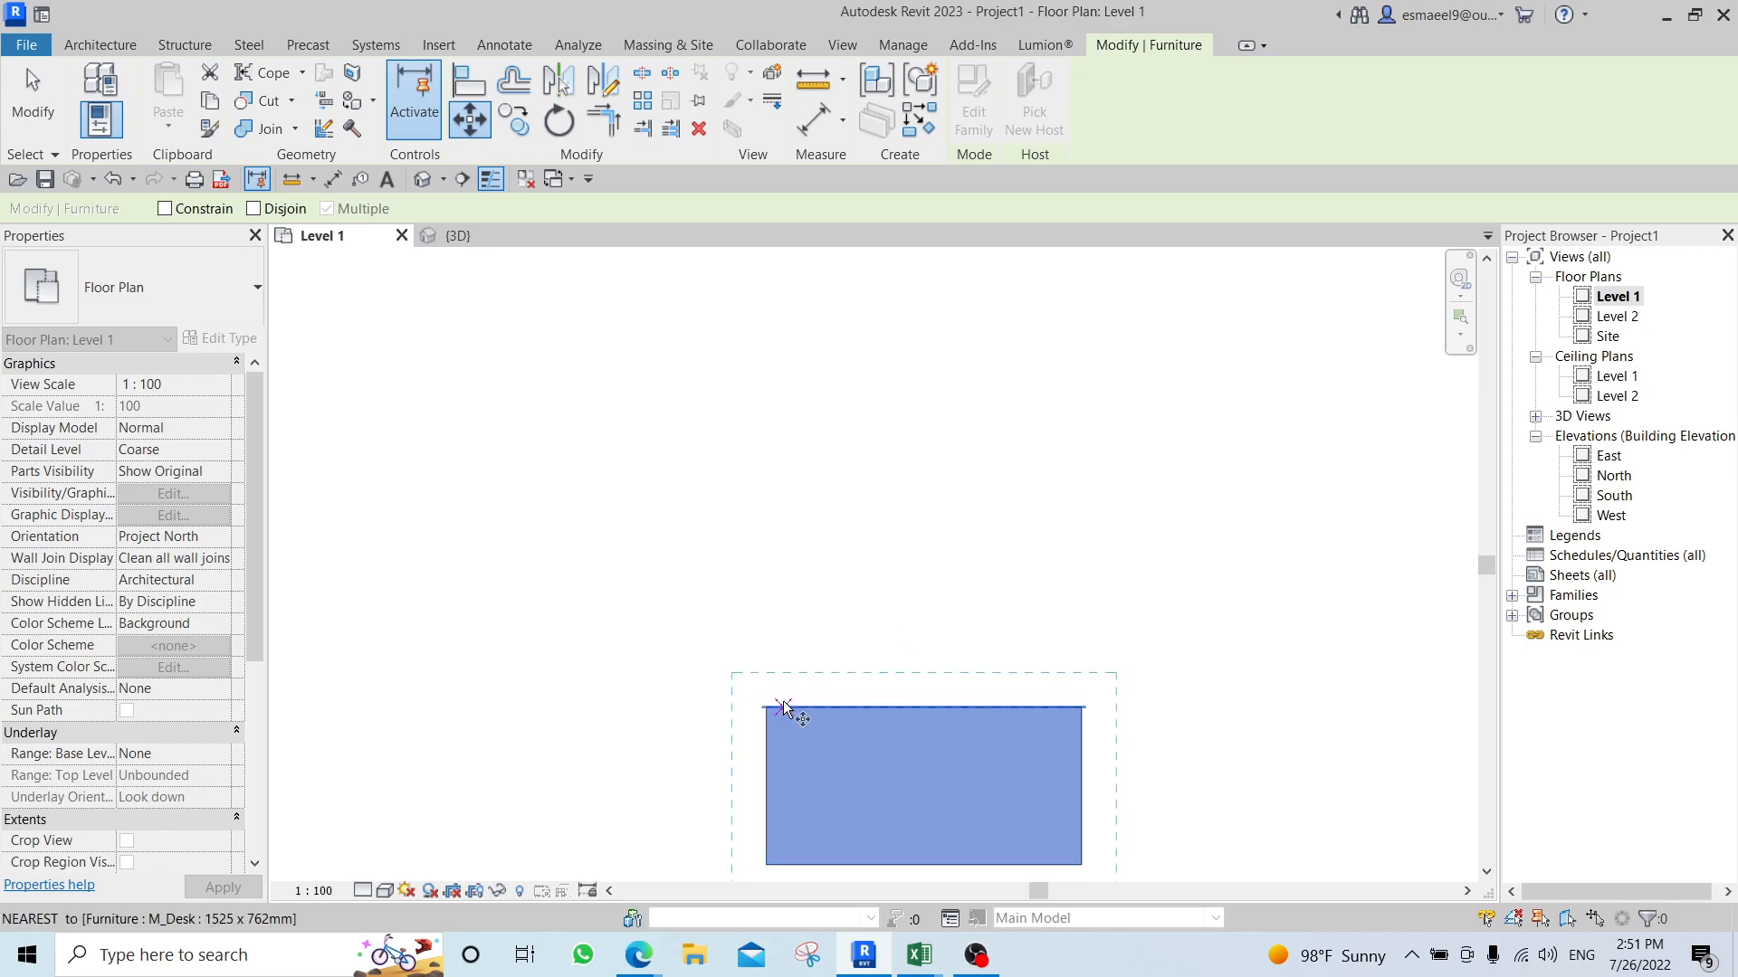
{"action": "left_click", "coordinate": [766, 705]}
{"action": "scroll", "coordinate": [796, 507], "scroll_direction": "down", "scroll_amount": 2}
{"action": "middle_click_drag", "start_coordinate": [787, 471], "coordinate": [749, 828]}
{"action": "scroll", "coordinate": [695, 436], "scroll_direction": "up", "scroll_amount": 3}
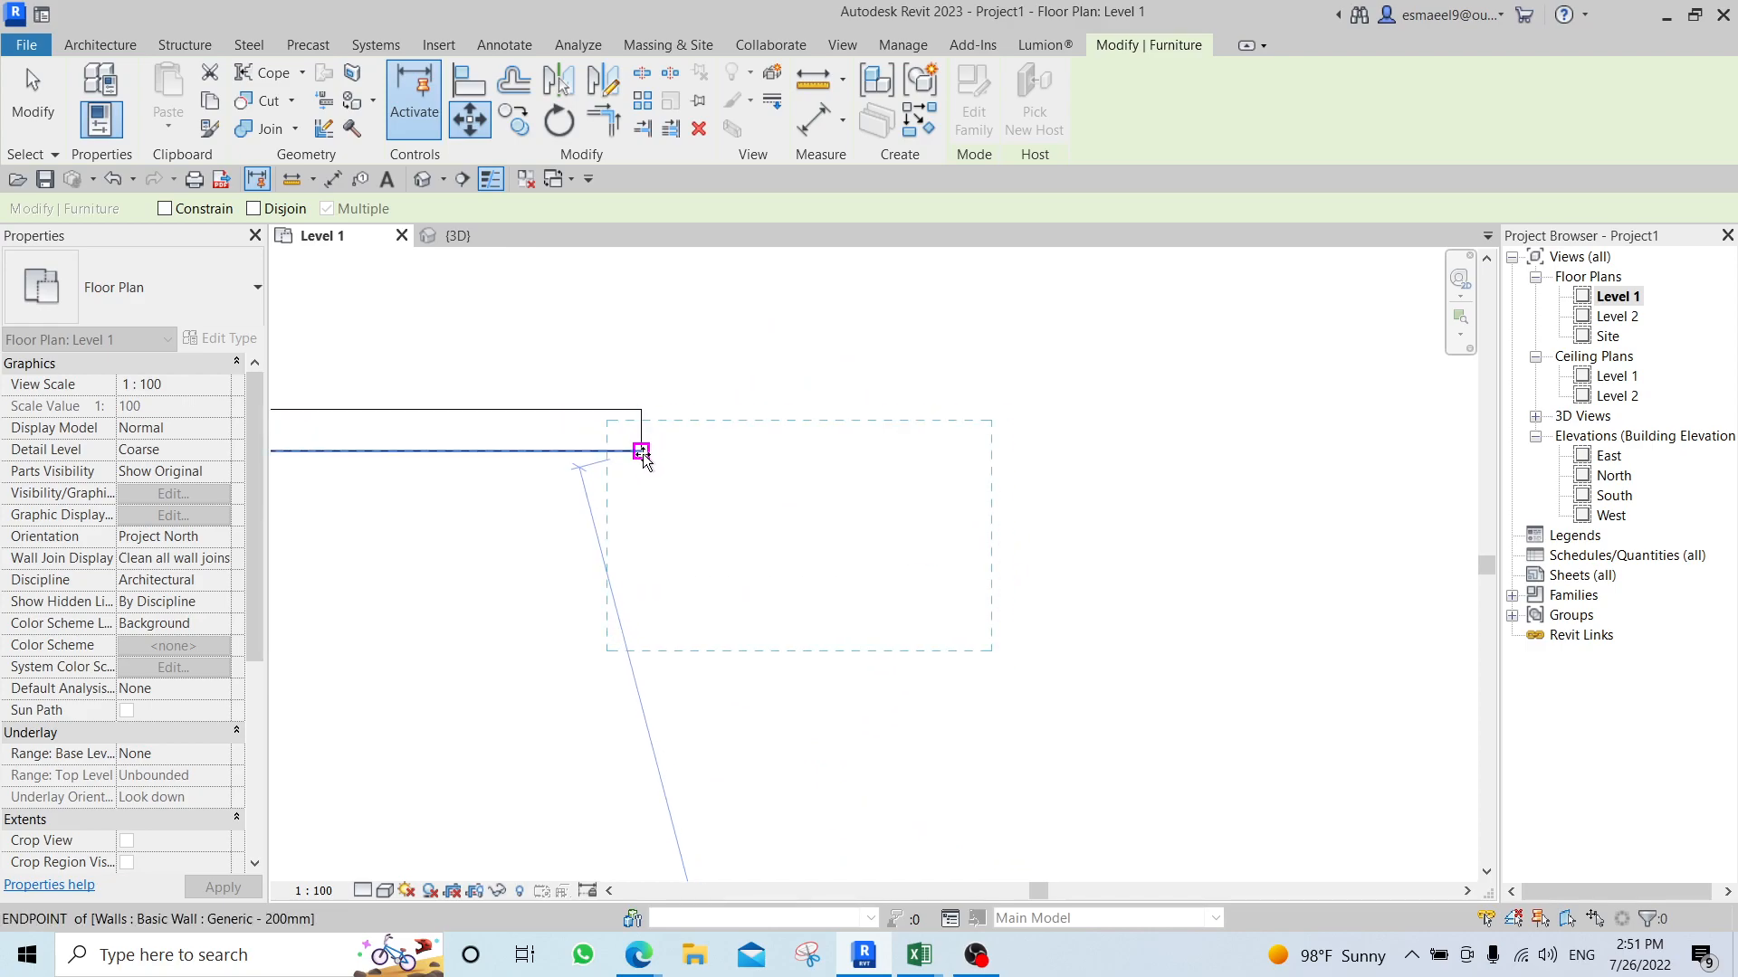
{"action": "left_click", "coordinate": [641, 452]}
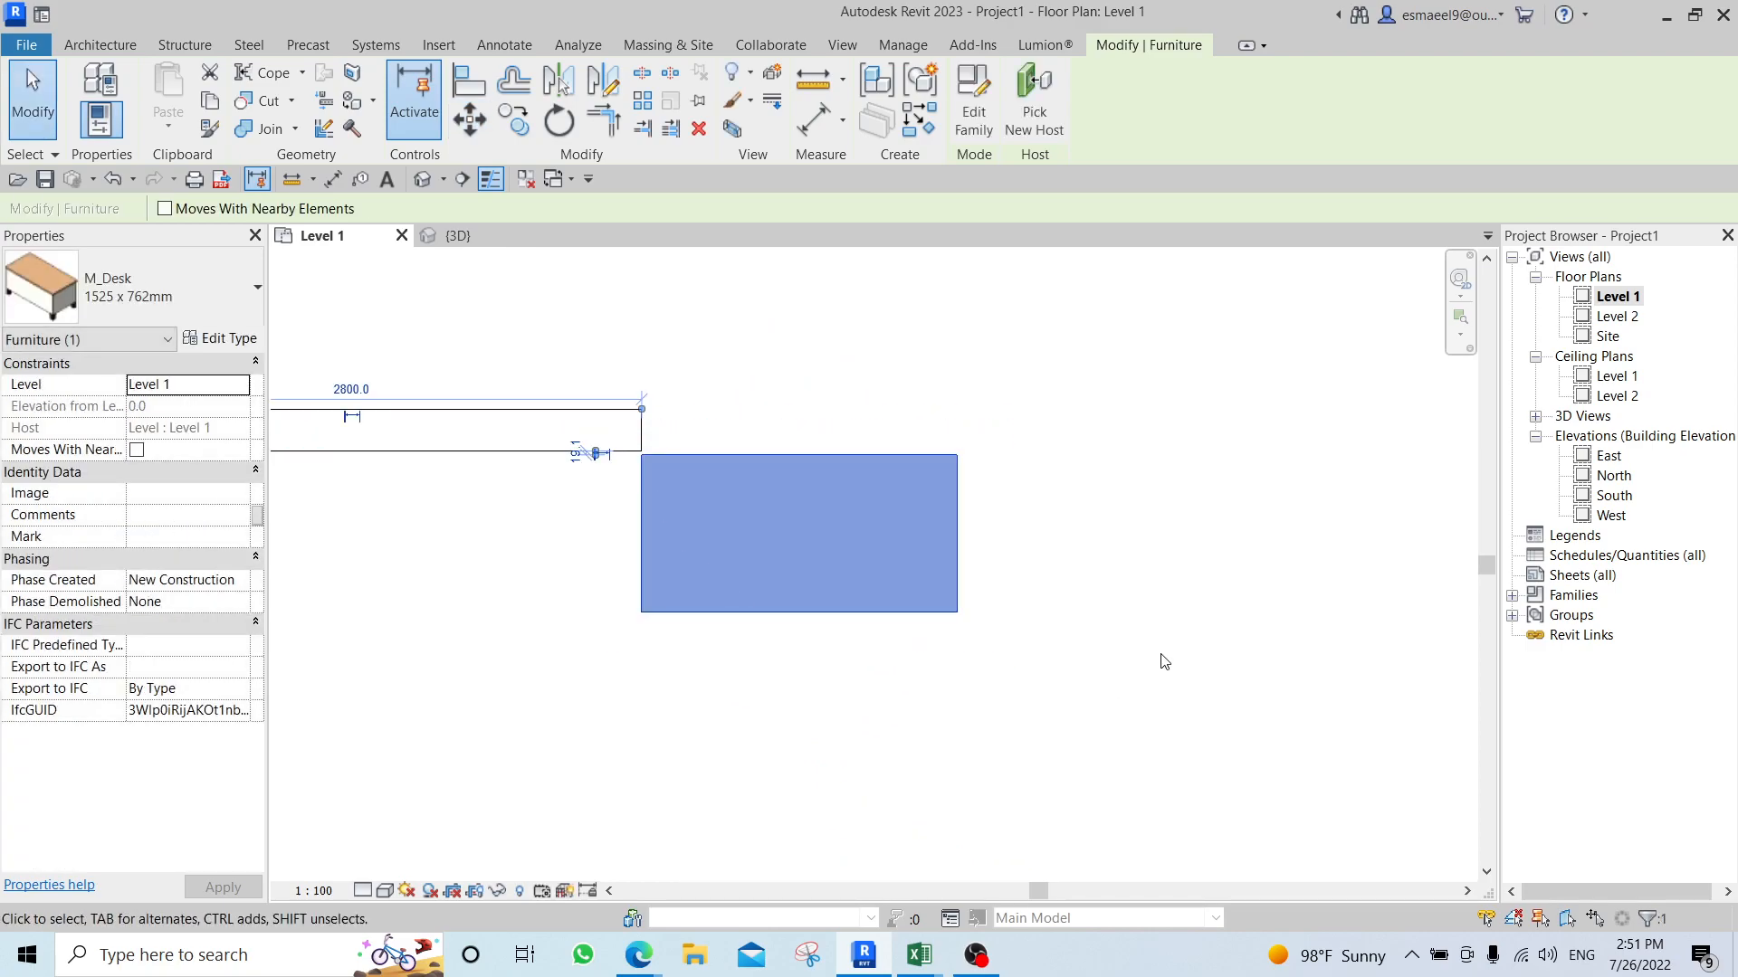
{"action": "scroll", "coordinate": [1158, 661], "scroll_direction": "down", "scroll_amount": 3}
{"action": "left_click", "coordinate": [1164, 694]}
{"action": "scroll", "coordinate": [1164, 693], "scroll_direction": "down", "scroll_amount": 2}
{"action": "middle_click_drag", "start_coordinate": [1176, 589], "coordinate": [910, 553]}
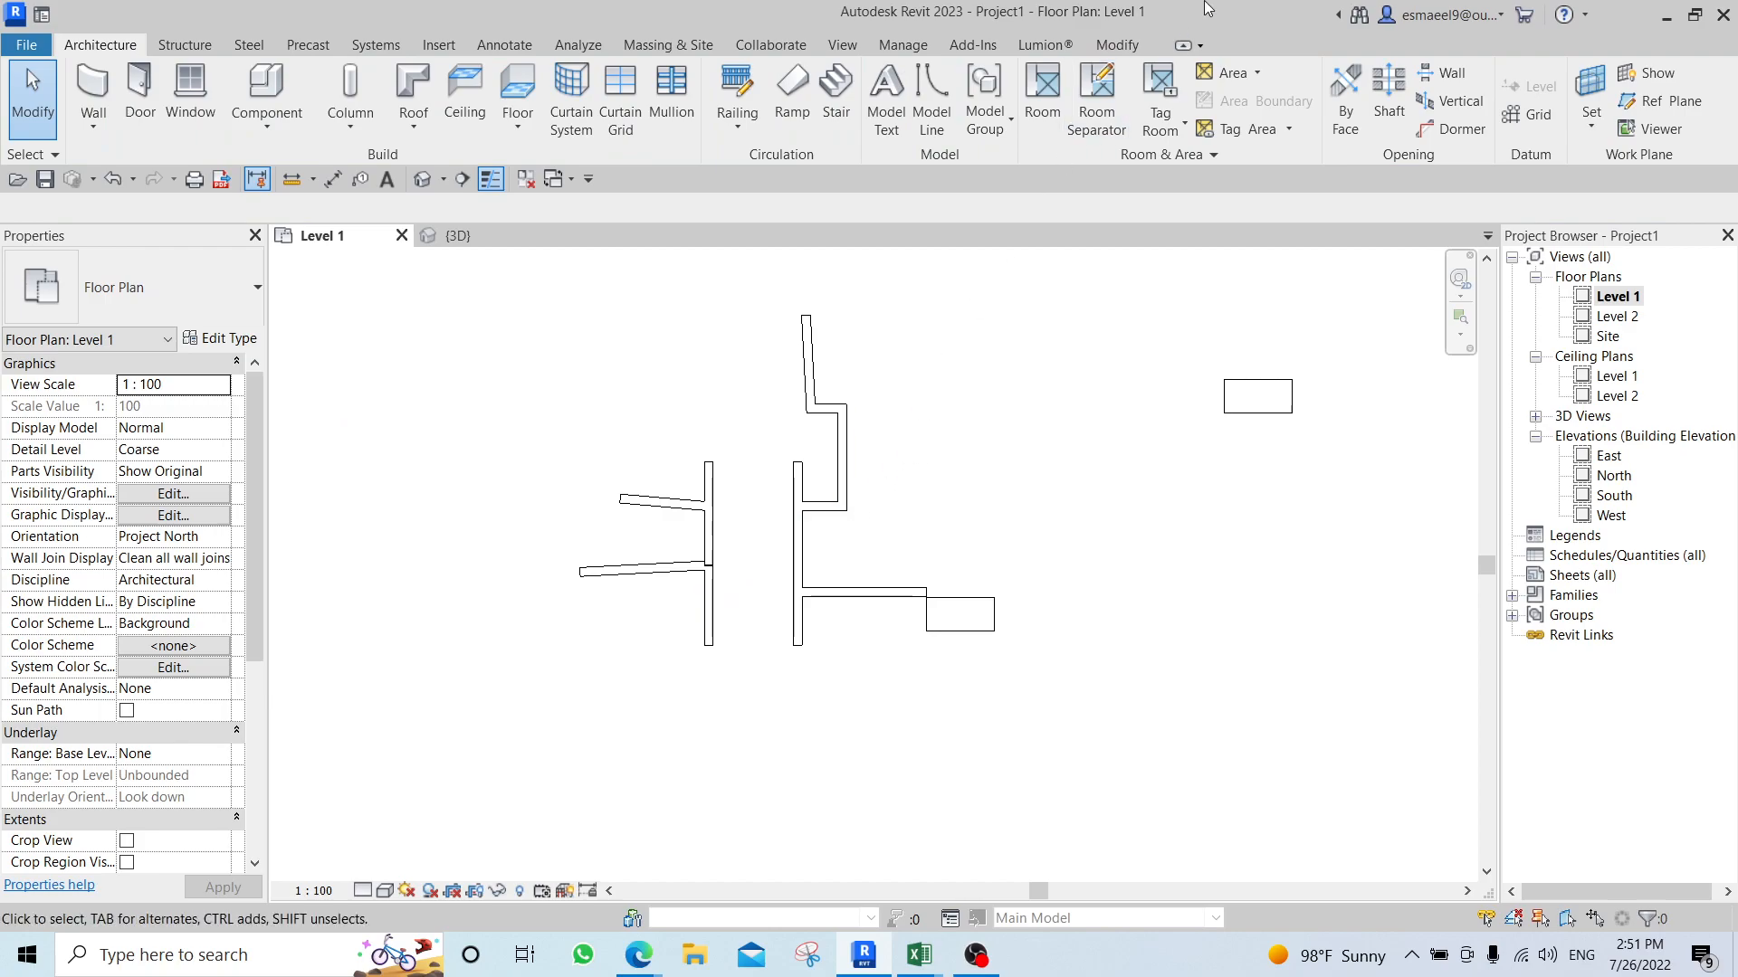
Copy the desk at the upper right of the walls about 6200 mm horizontally to the right.
{"action": "left_click", "coordinate": [1117, 44]}
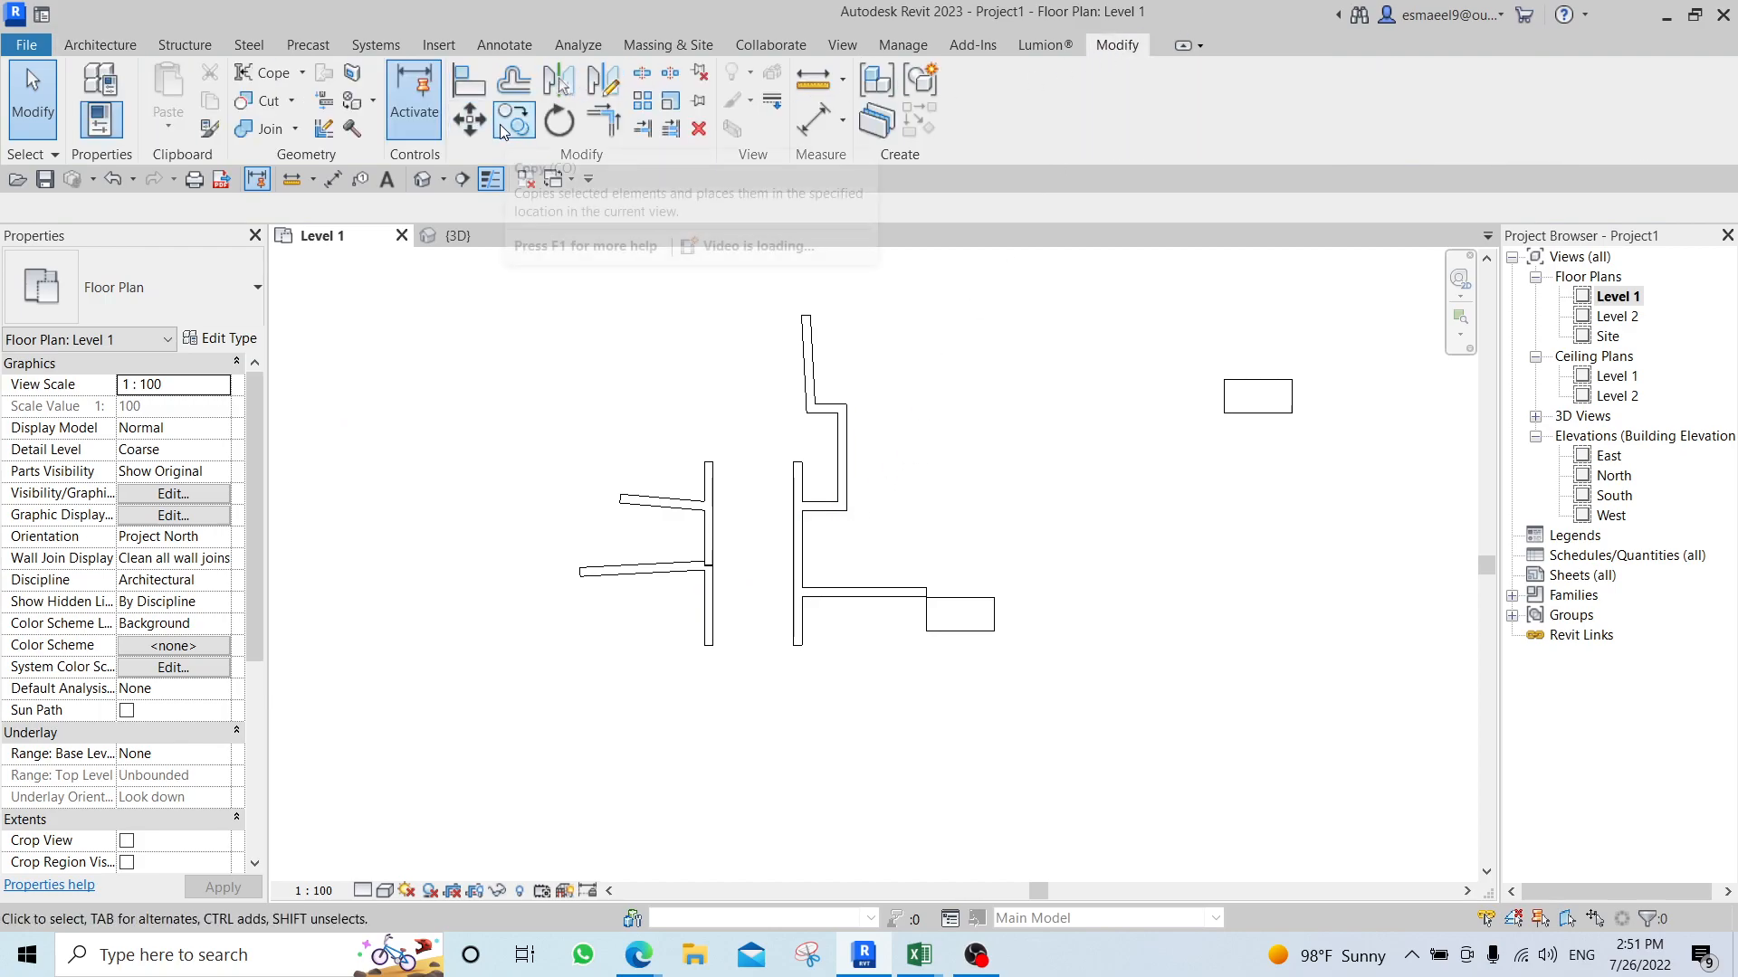
{"action": "middle_click_drag", "start_coordinate": [962, 568], "coordinate": [481, 569]}
{"action": "left_click", "coordinate": [799, 392]}
{"action": "middle_click_drag", "start_coordinate": [908, 399], "coordinate": [842, 581]}
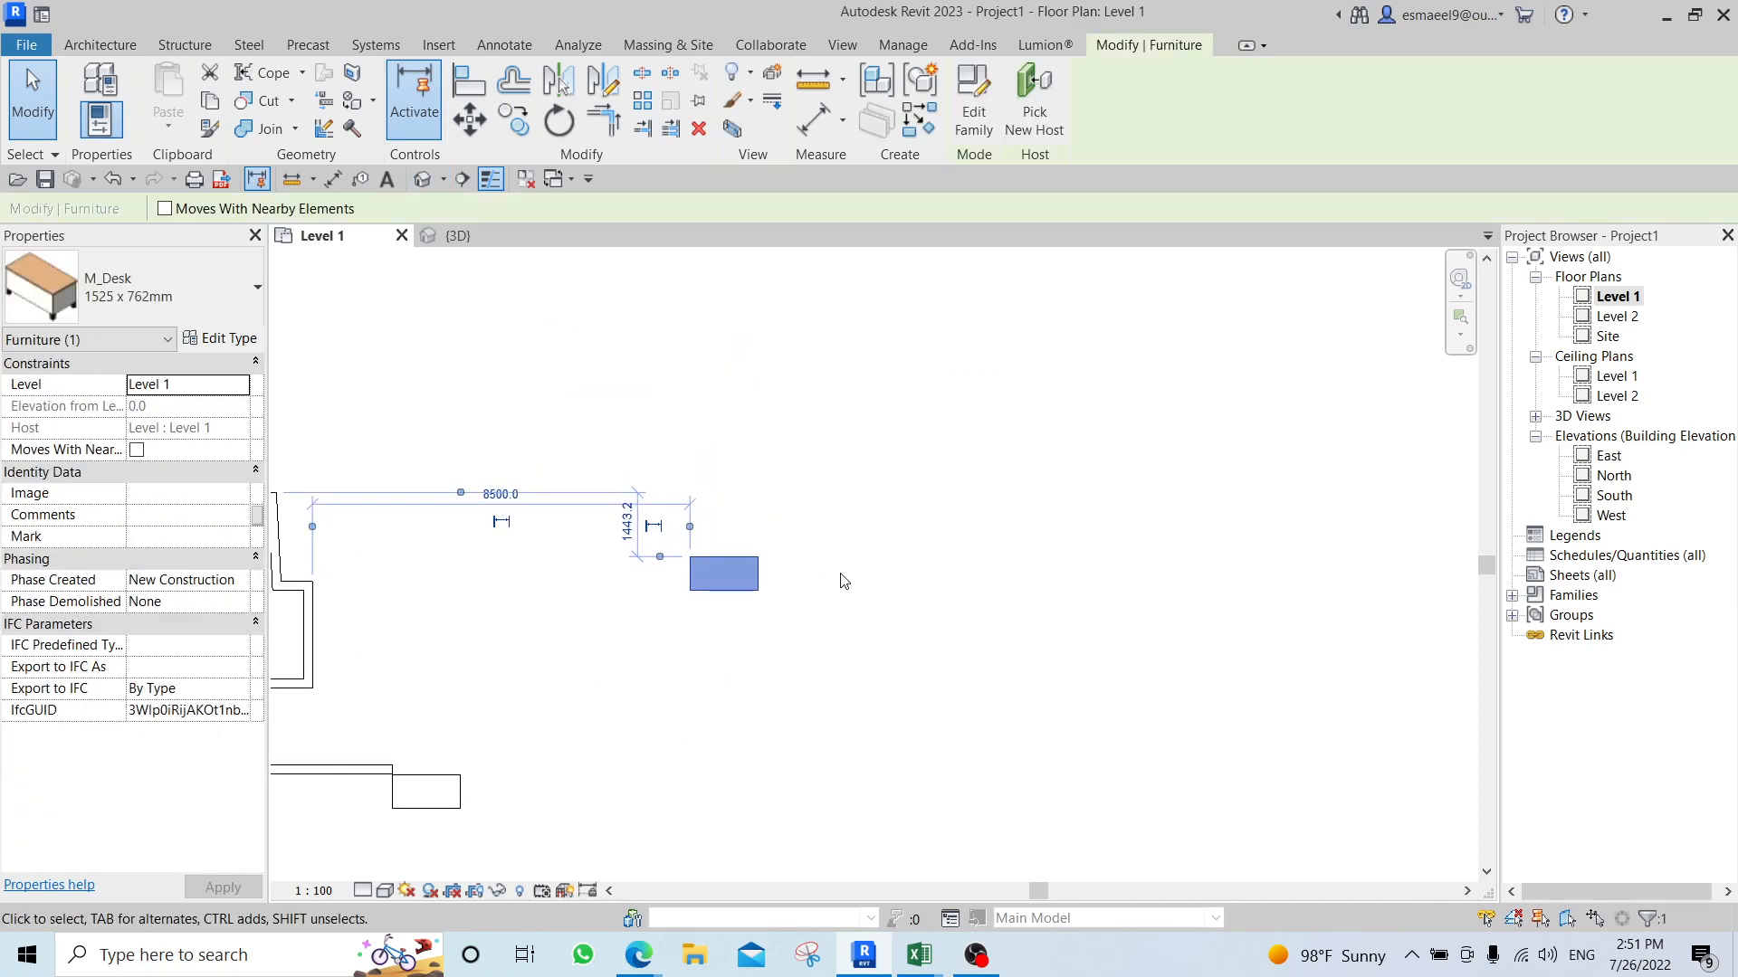
{"action": "key", "text": "c"}
{"action": "key", "text": "o"}
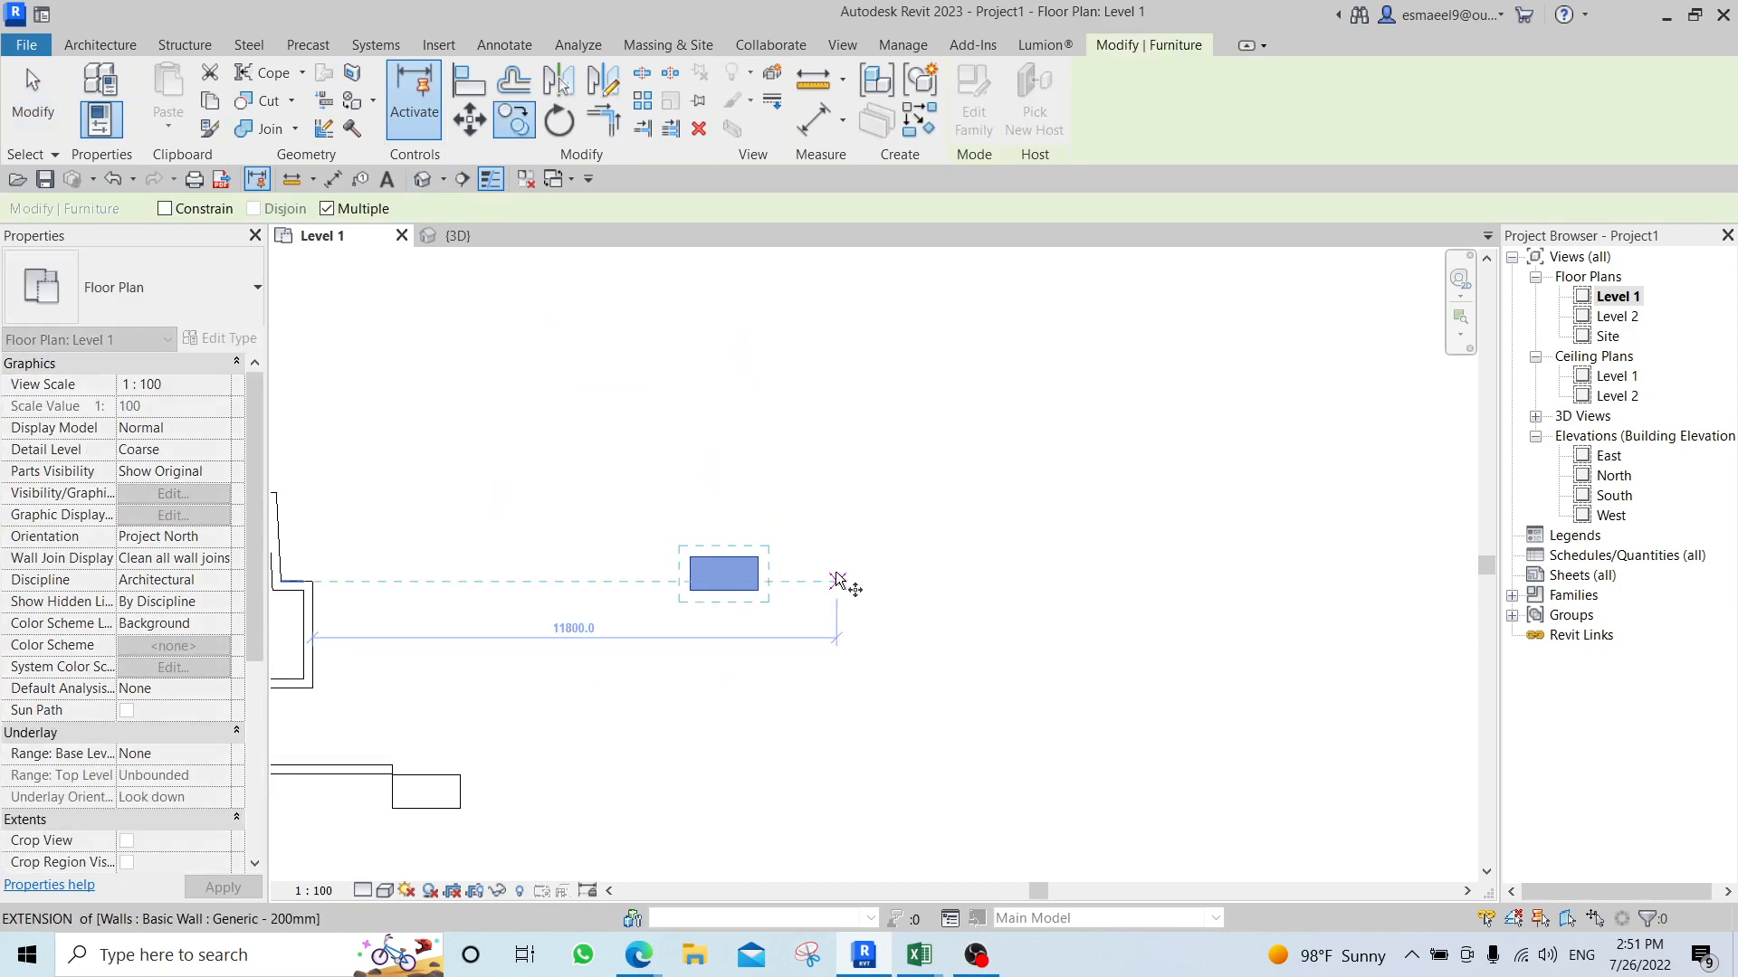
{"action": "left_click", "coordinate": [763, 556]}
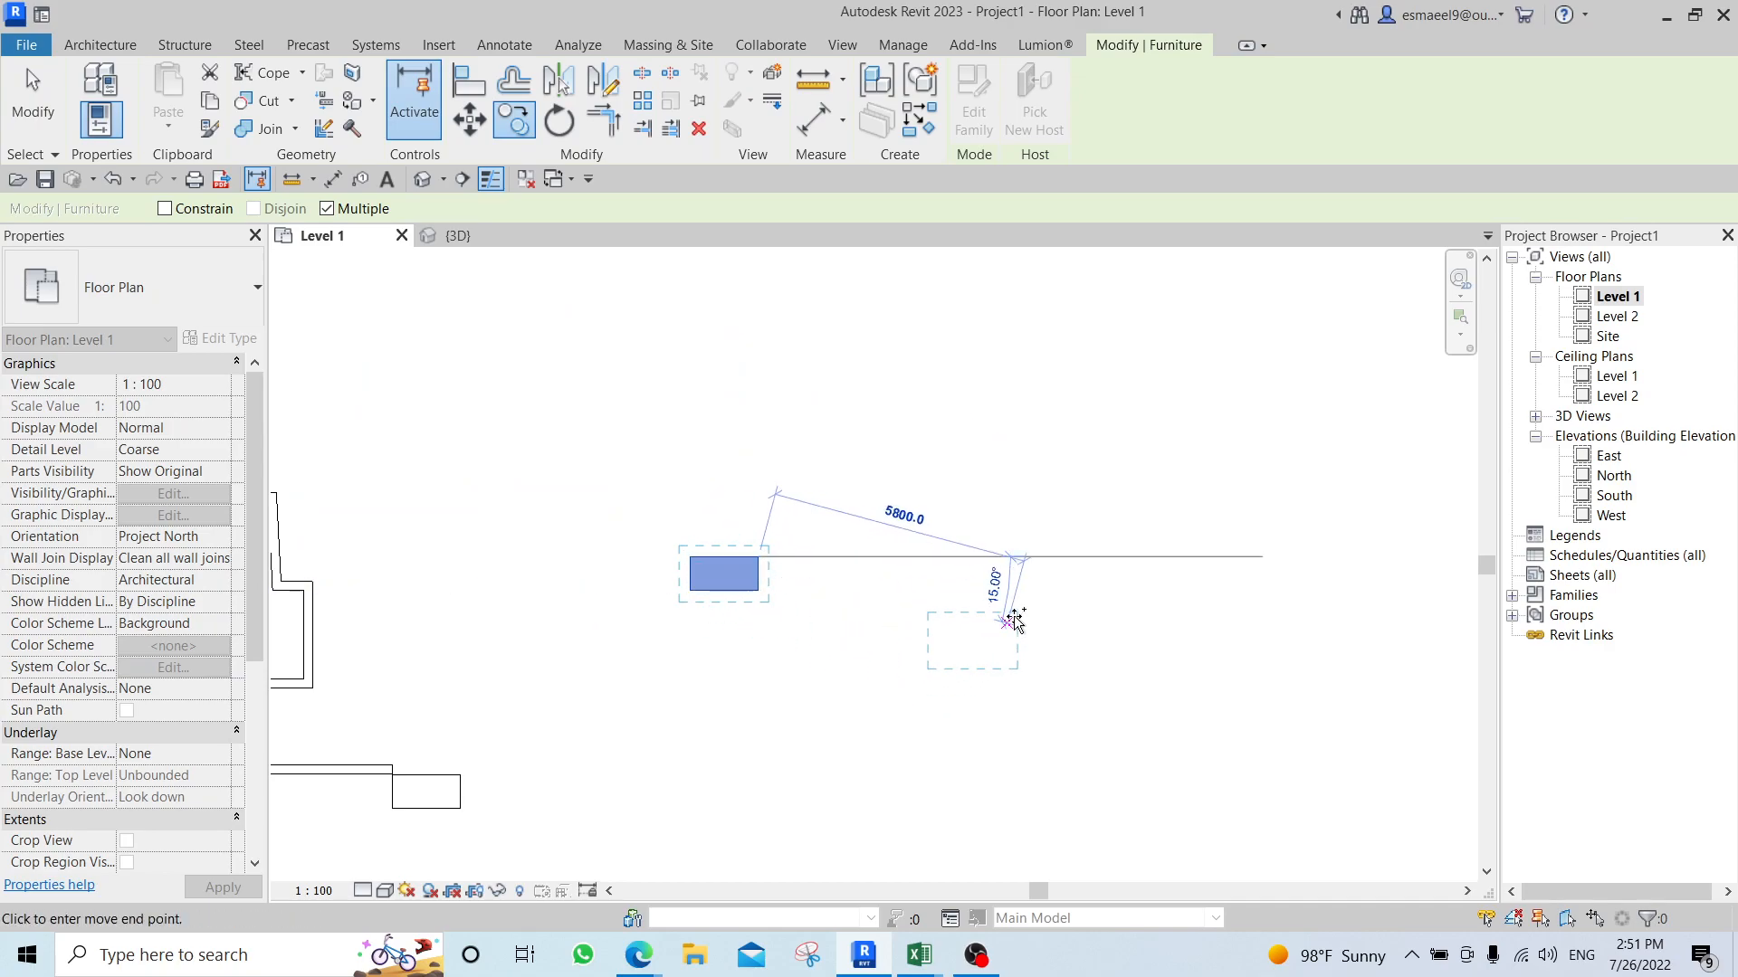
{"action": "left_click", "coordinate": [1038, 555]}
{"action": "key", "text": "Escape"}
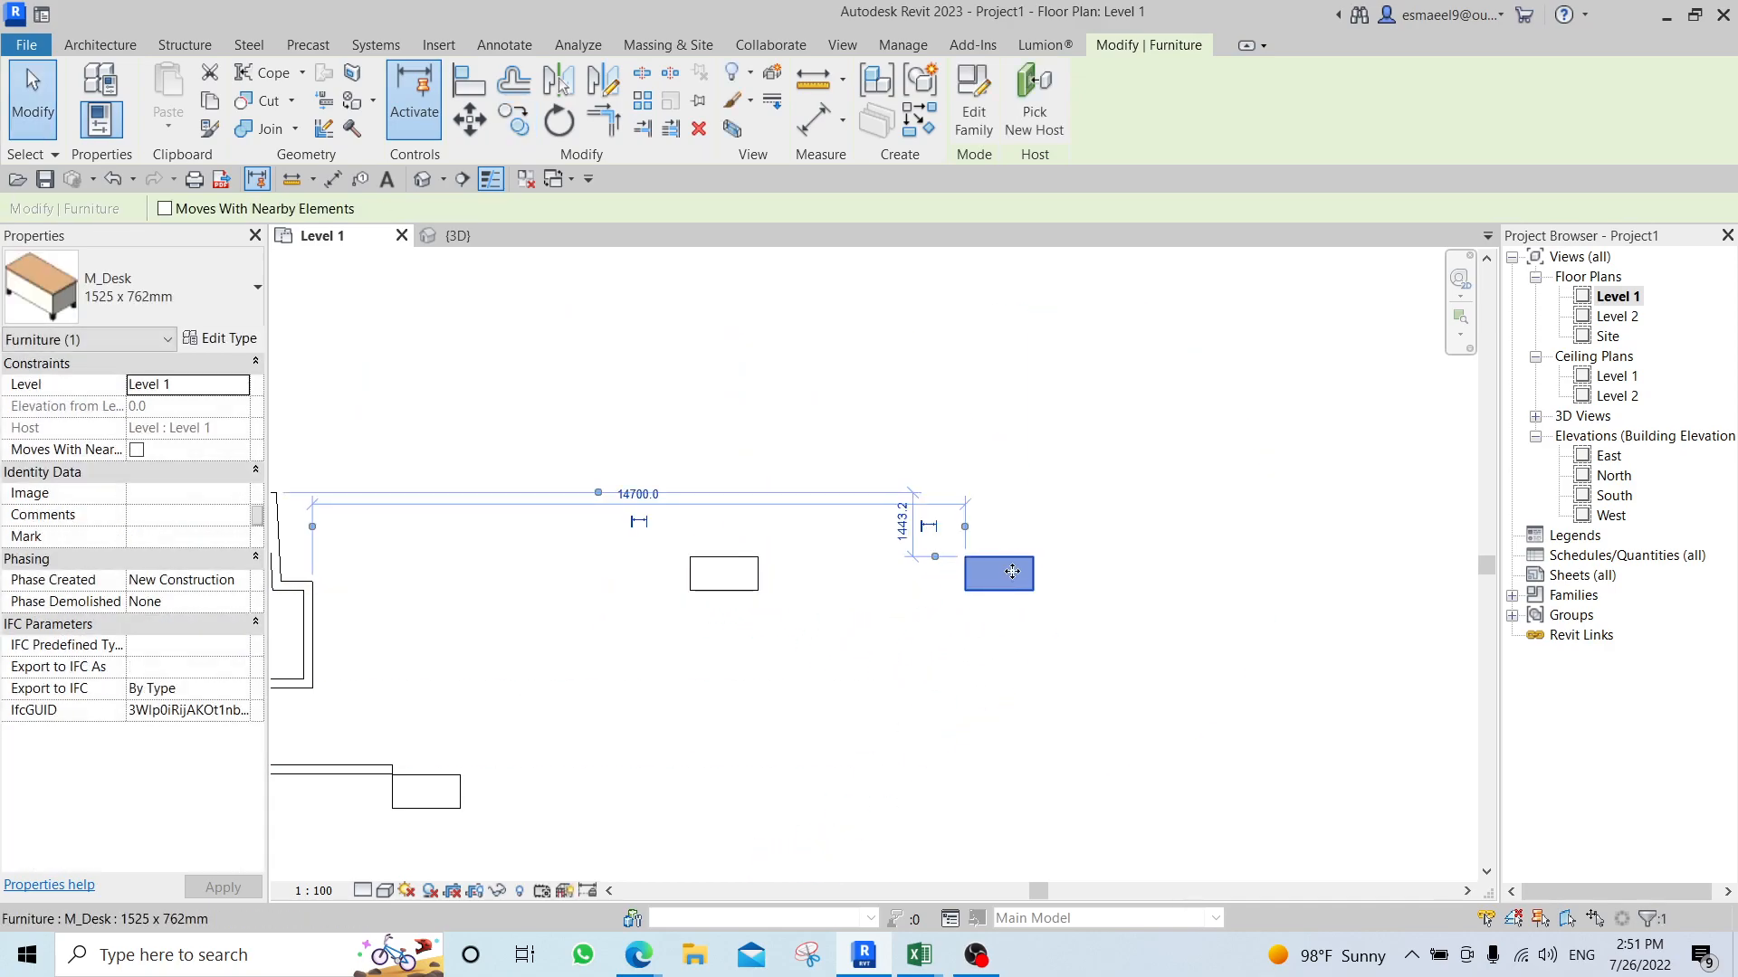
{"action": "key", "text": "c"}
{"action": "key", "text": "p"}
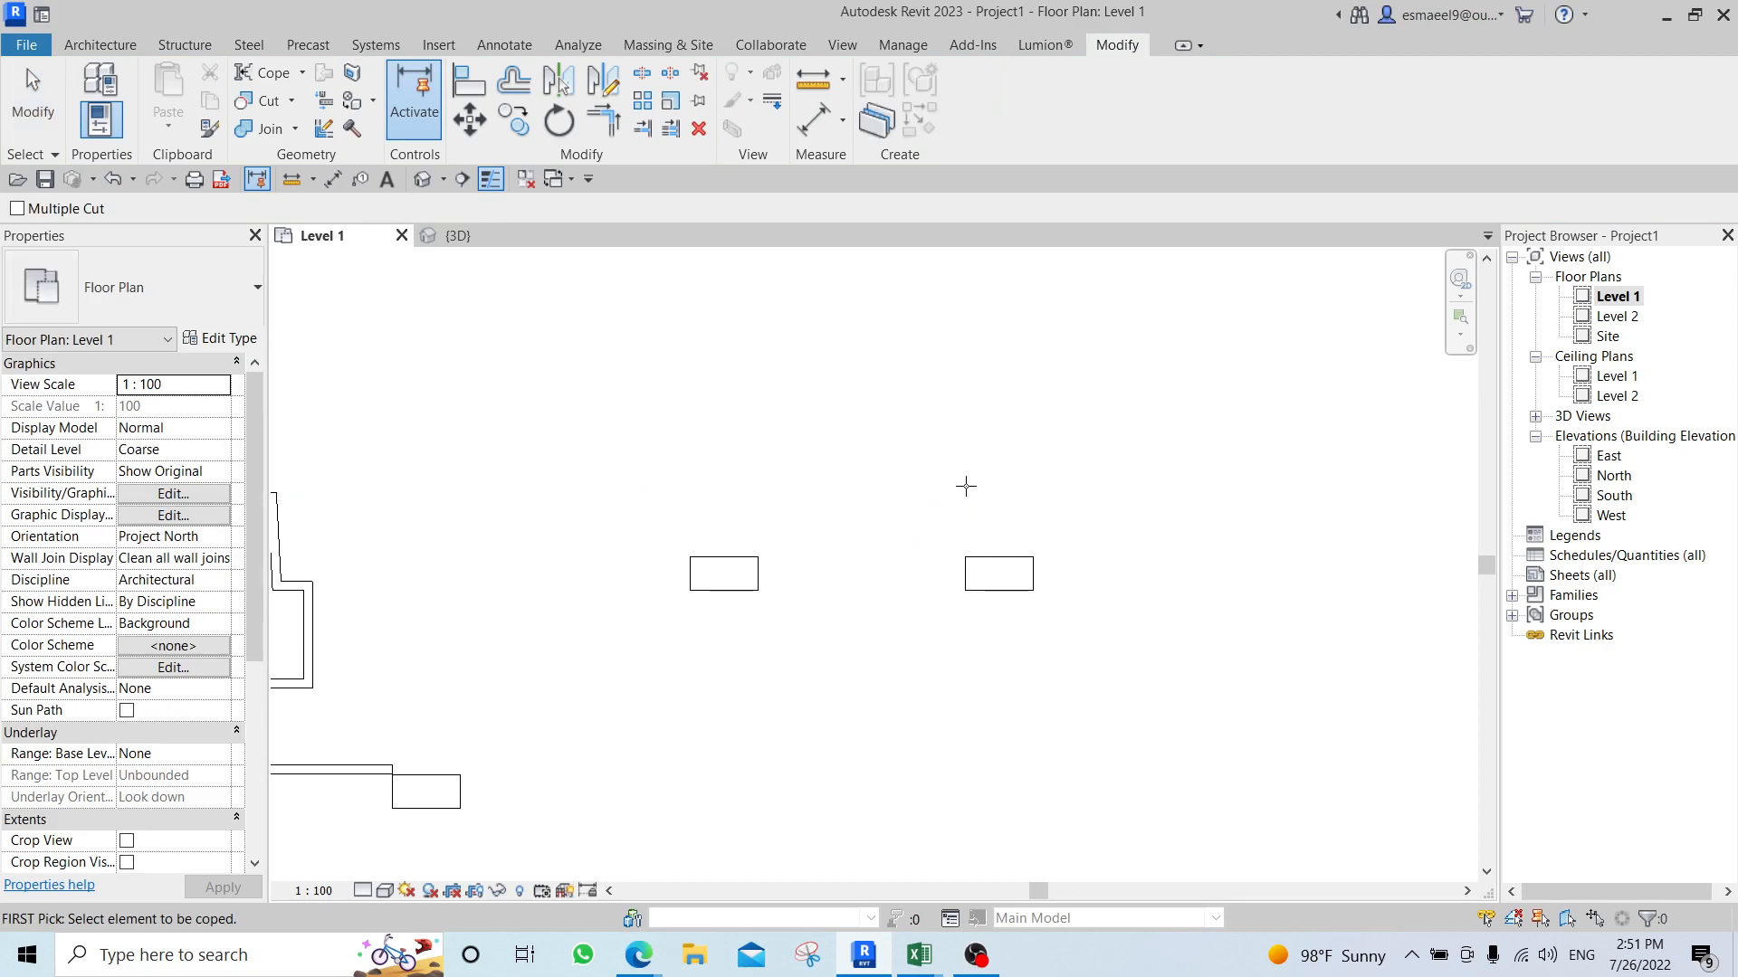
{"action": "key", "text": "Escape"}
Copy the new rightmost desk 2500 mm horizontally to the right.
{"action": "left_click", "coordinate": [1012, 575]}
{"action": "key", "text": "c"}
{"action": "key", "text": "o"}
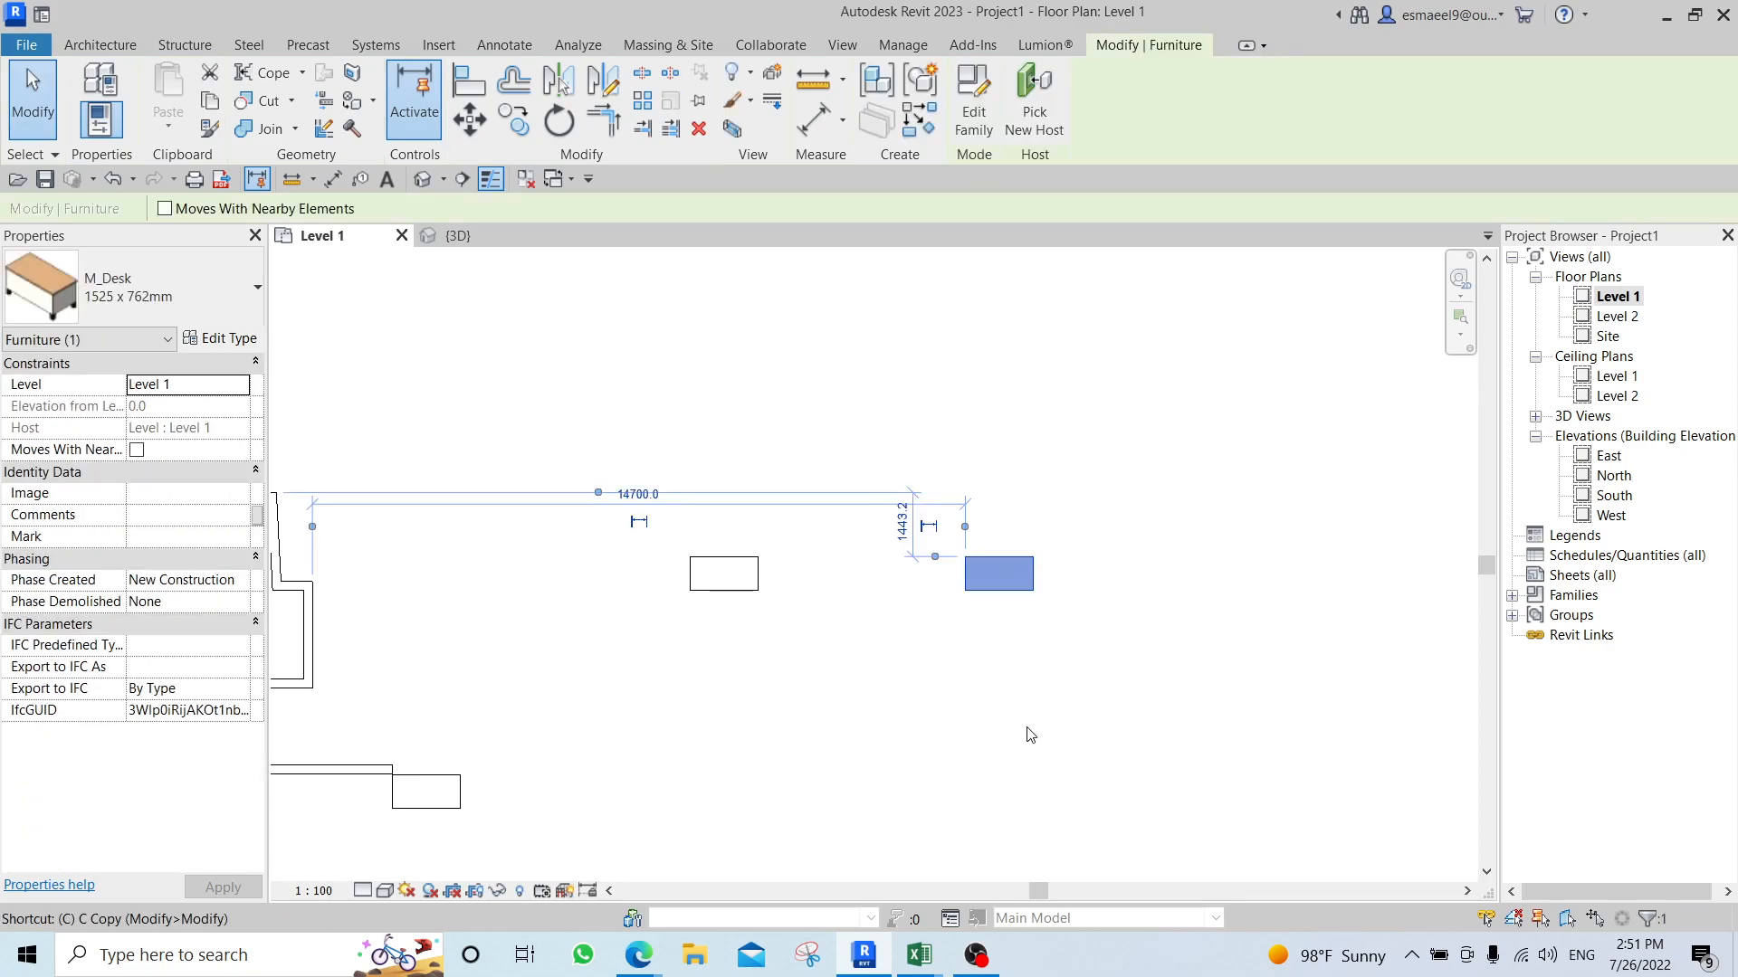
{"action": "left_click", "coordinate": [933, 705]}
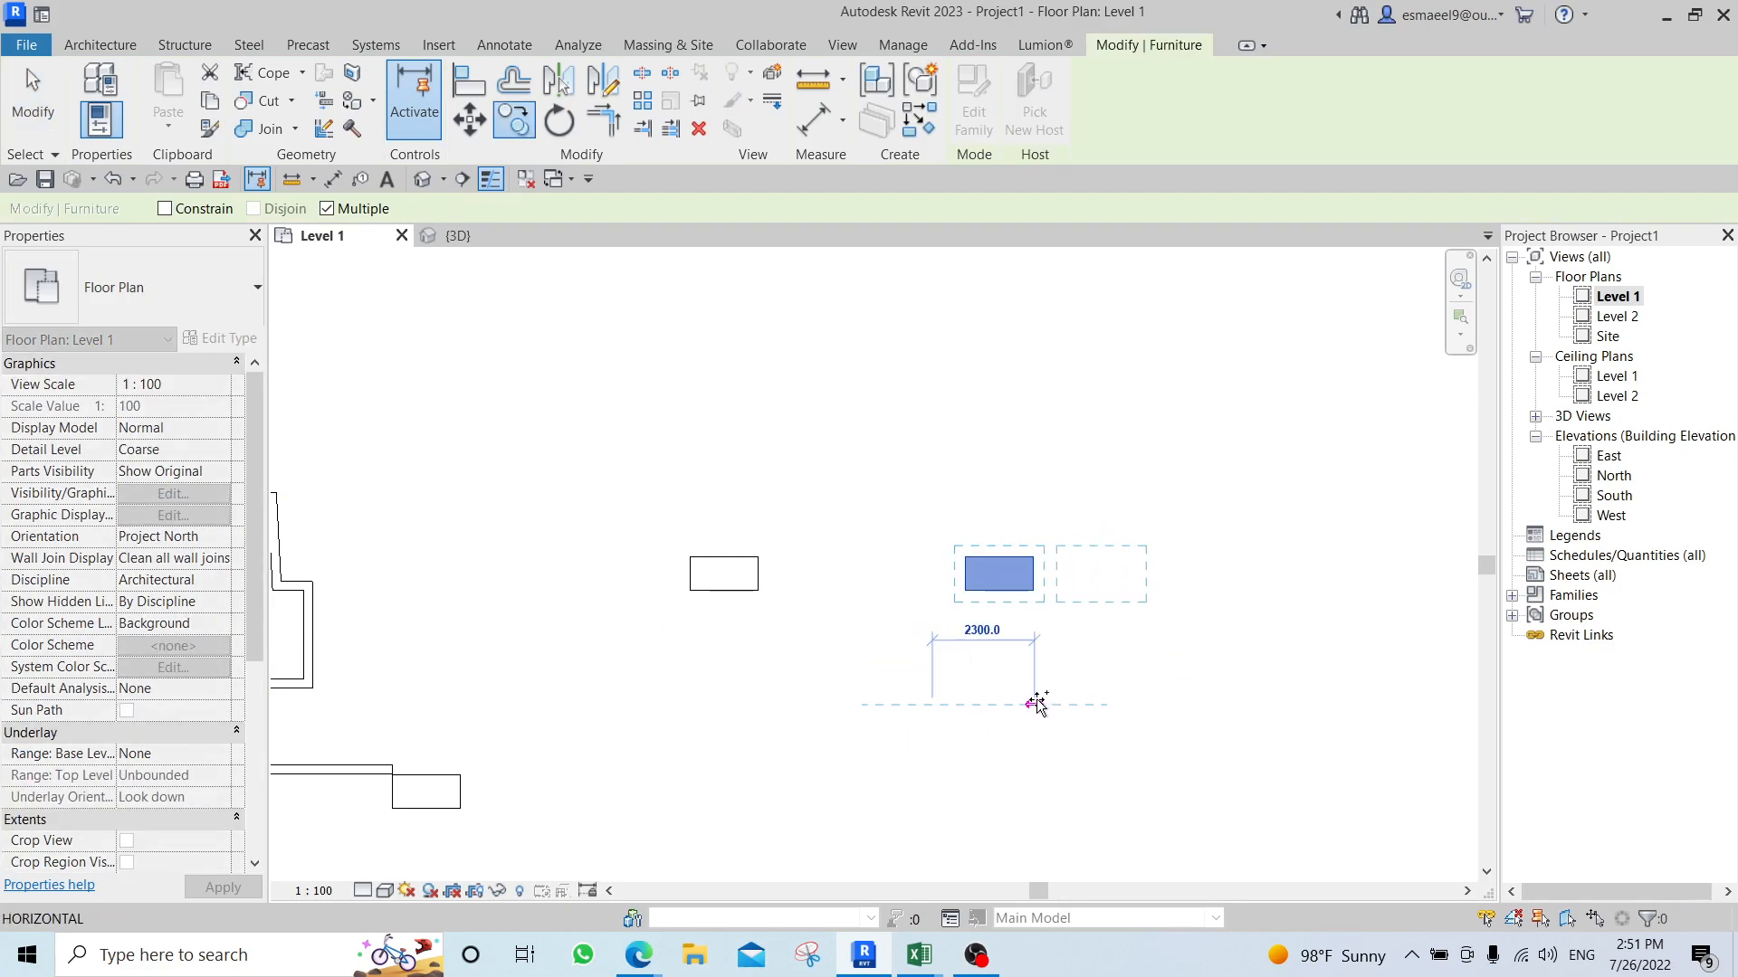
{"action": "type", "text": "25"}
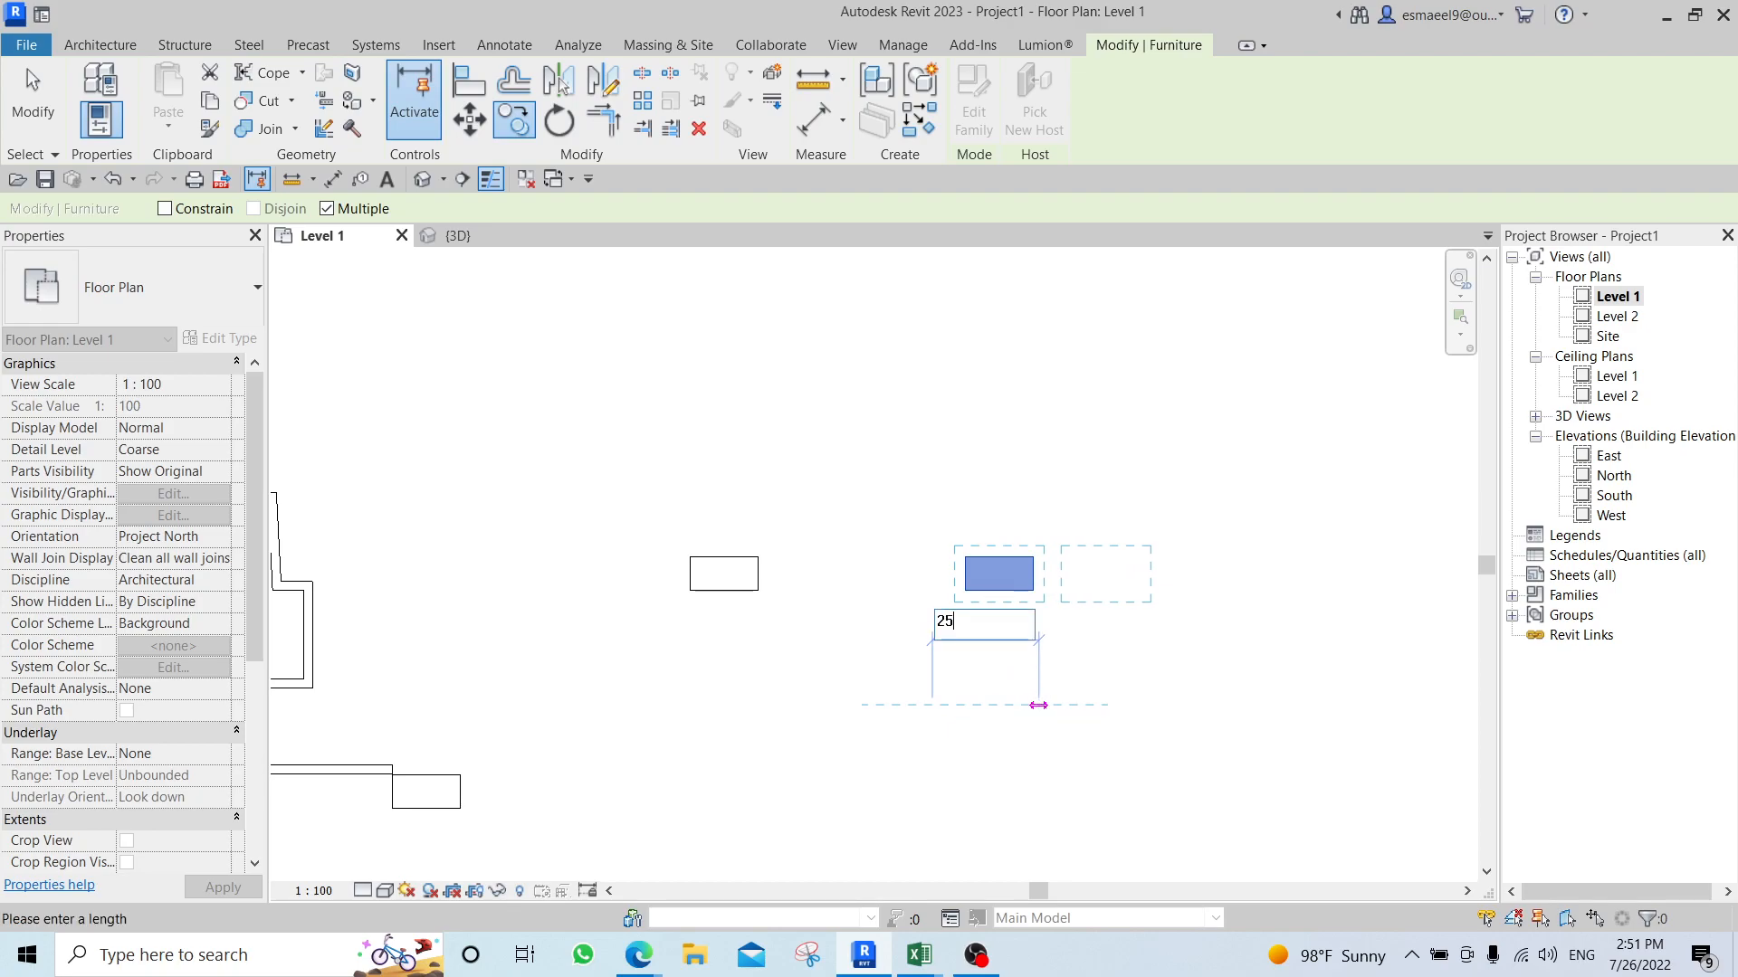
{"action": "type", "text": "00"}
{"action": "key", "text": "Return"}
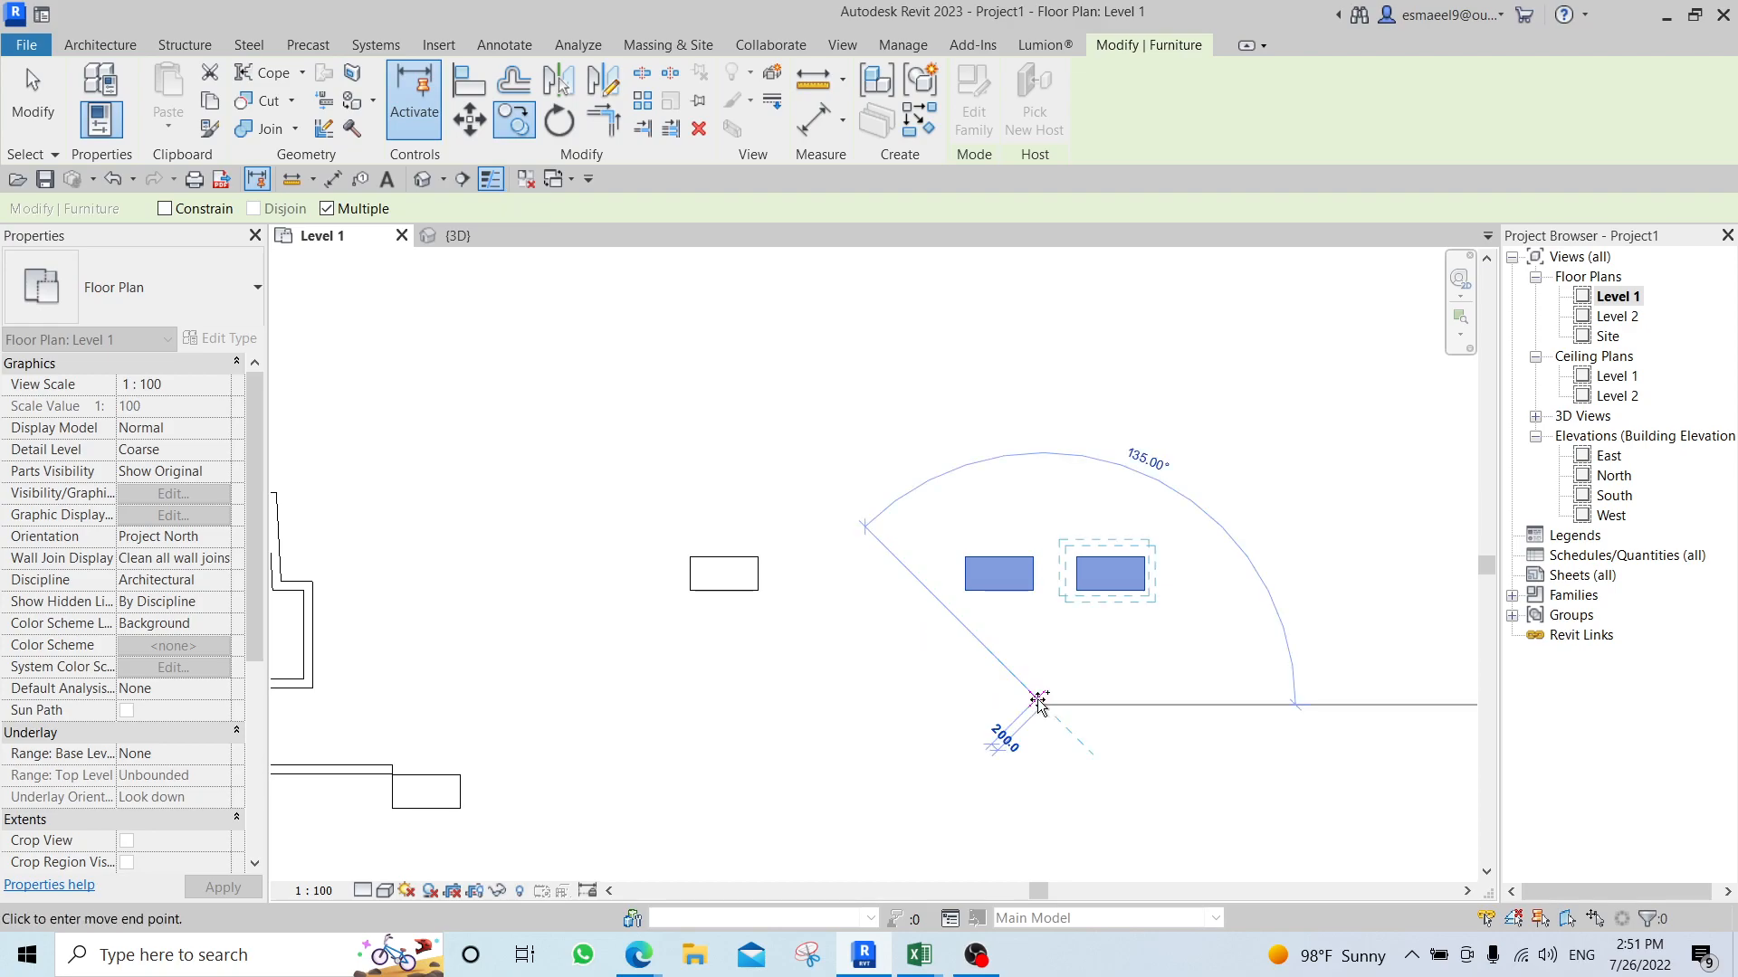
{"action": "key", "text": "Escape"}
Move the rightmost desk freehand upward, well clear of the other desks in its row.
{"action": "scroll", "coordinate": [905, 582], "scroll_direction": "down", "scroll_amount": 3}
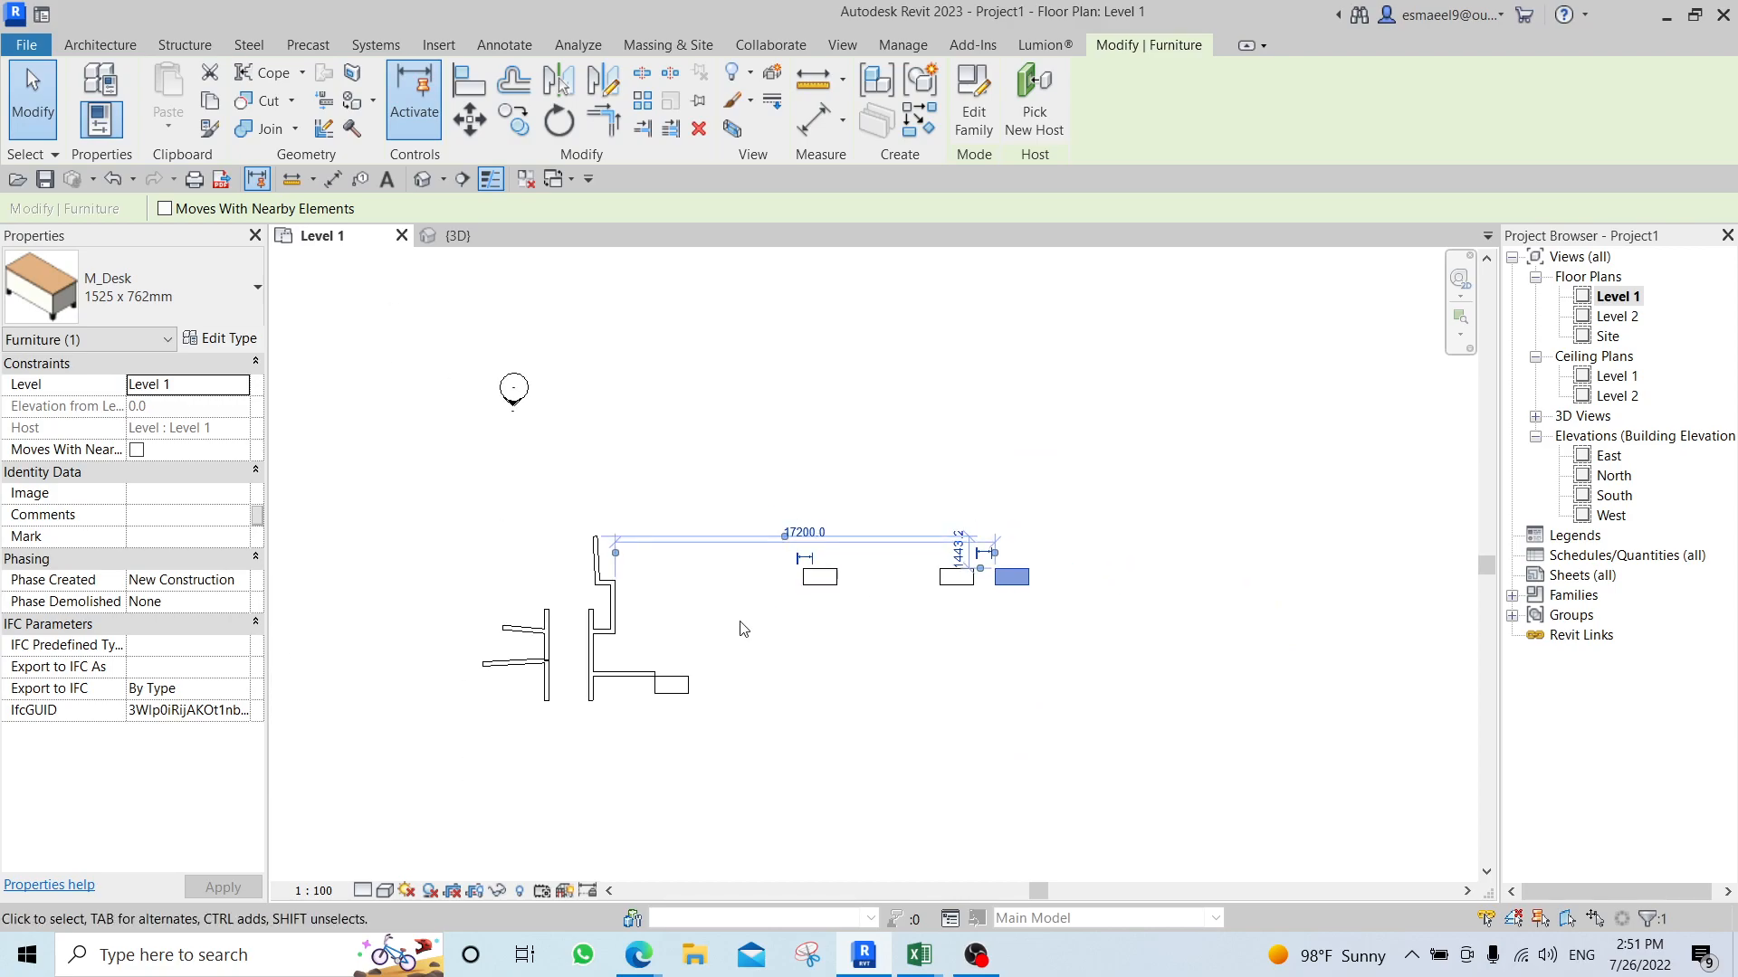
{"action": "scroll", "coordinate": [705, 602], "scroll_direction": "up", "scroll_amount": 2}
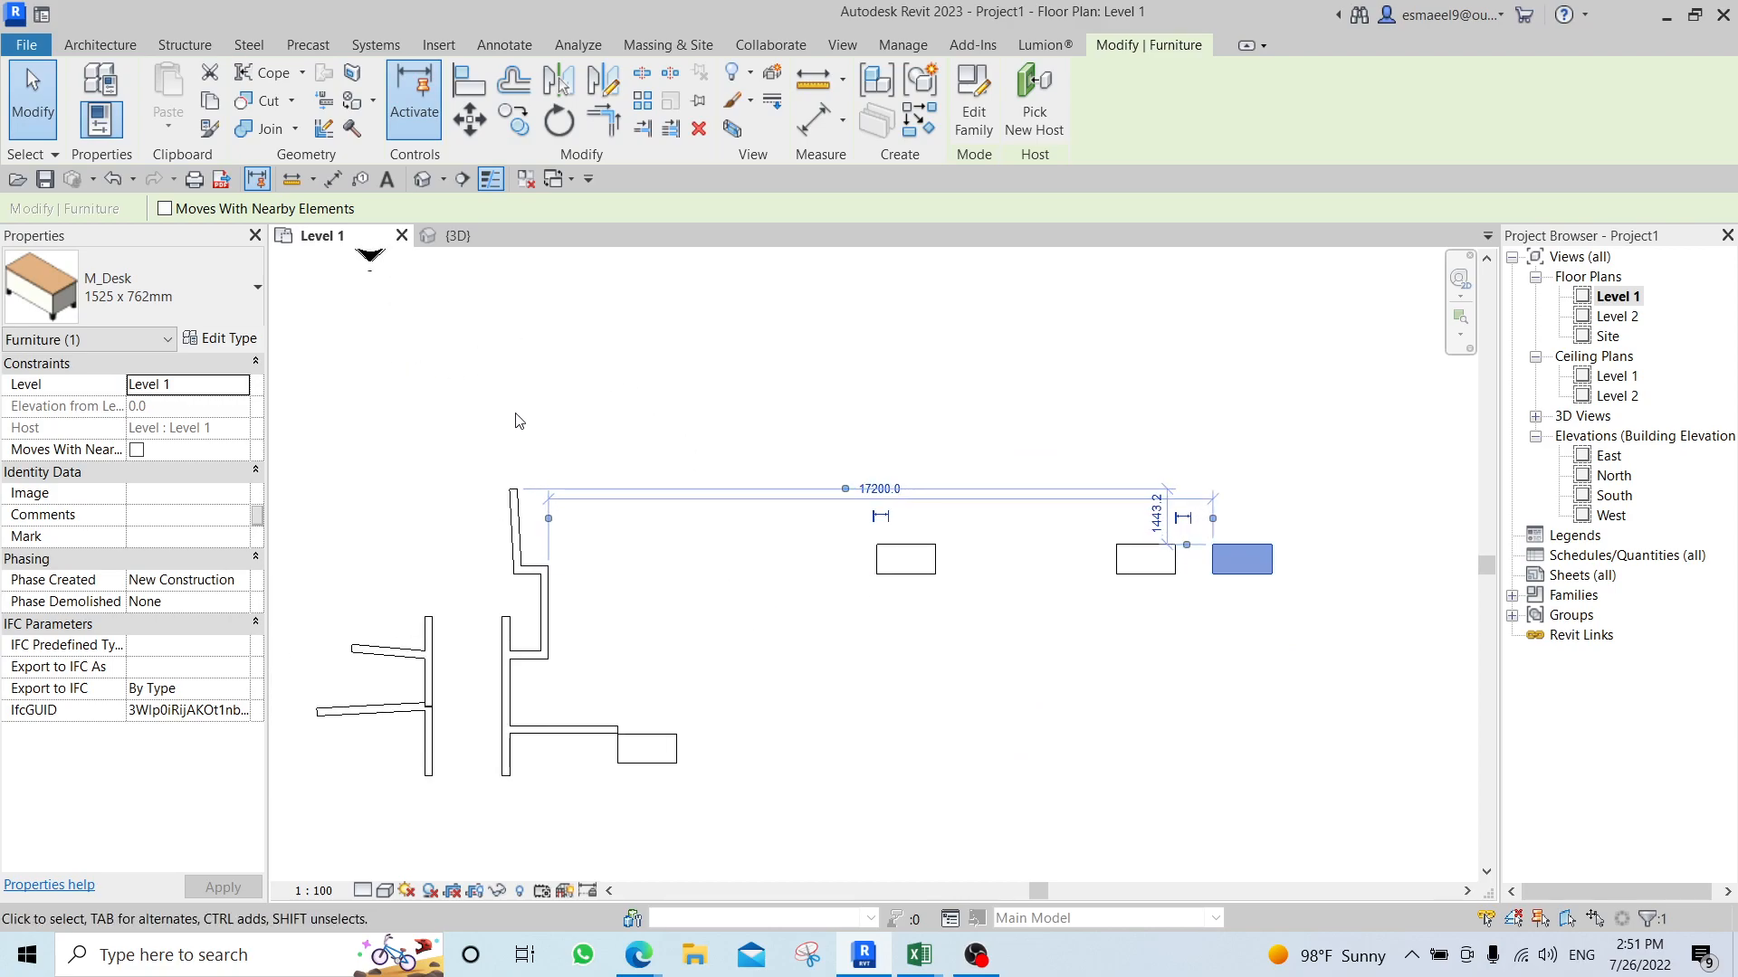
{"action": "middle_click_drag", "start_coordinate": [720, 328], "coordinate": [576, 454]}
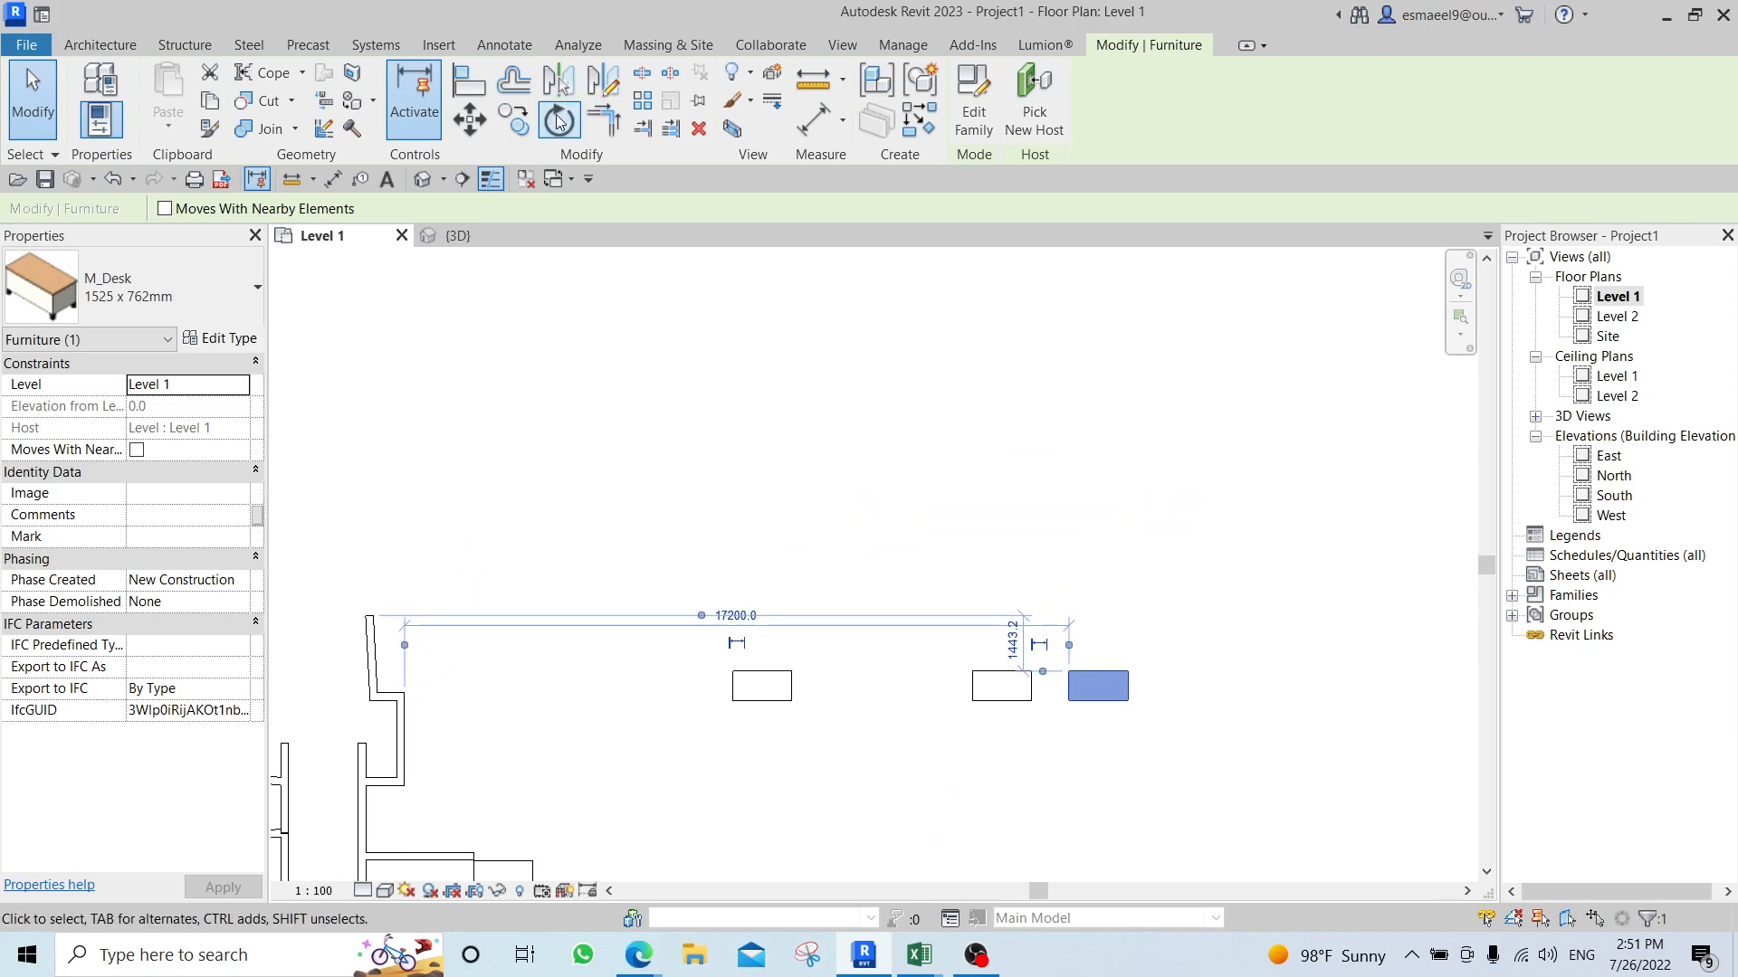
{"action": "middle_click_drag", "start_coordinate": [1229, 454], "coordinate": [832, 449]}
{"action": "left_click", "coordinate": [833, 616]}
{"action": "left_click", "coordinate": [705, 672]}
{"action": "left_click_drag", "start_coordinate": [705, 673], "coordinate": [725, 328]}
{"action": "left_click", "coordinate": [854, 409]}
{"action": "middle_click_drag", "start_coordinate": [855, 410], "coordinate": [855, 628]}
{"action": "scroll", "coordinate": [753, 579], "scroll_direction": "up", "scroll_amount": 2}
Rotate the isolated desk 45° clockwise about its centre, starting from a vertical reference ray.
{"action": "left_click", "coordinate": [739, 544]}
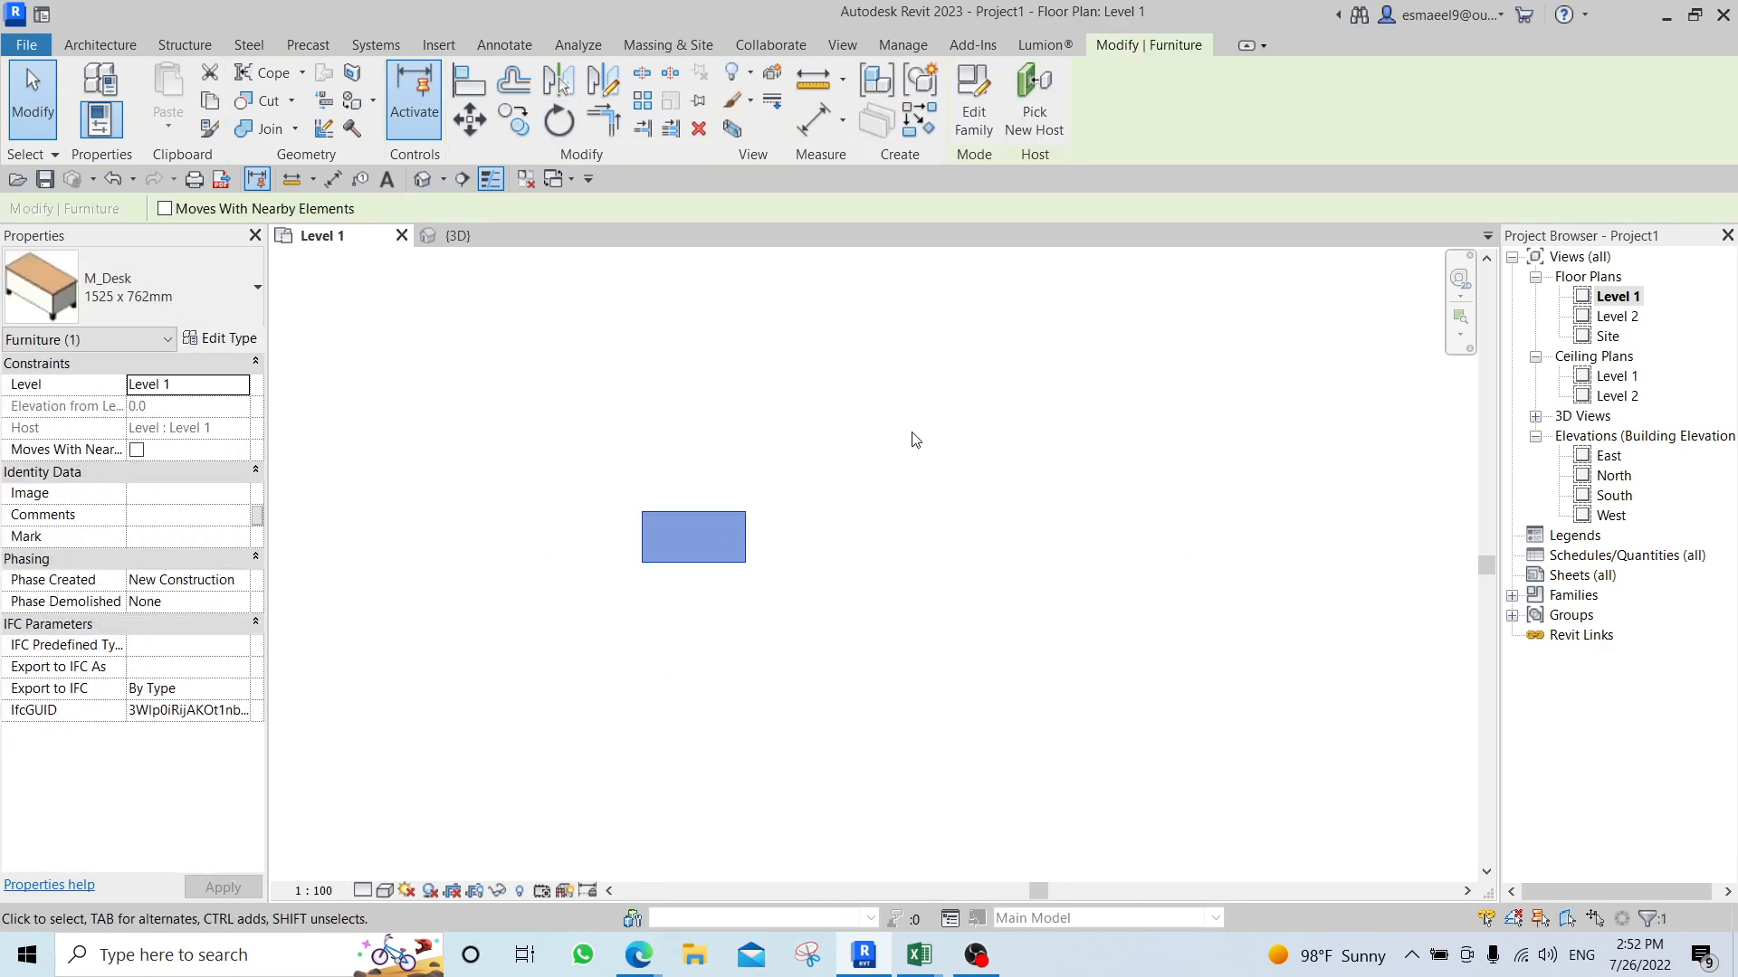
{"action": "middle_click_drag", "start_coordinate": [915, 440], "coordinate": [918, 535]}
{"action": "key", "text": "r"}
{"action": "key", "text": "o"}
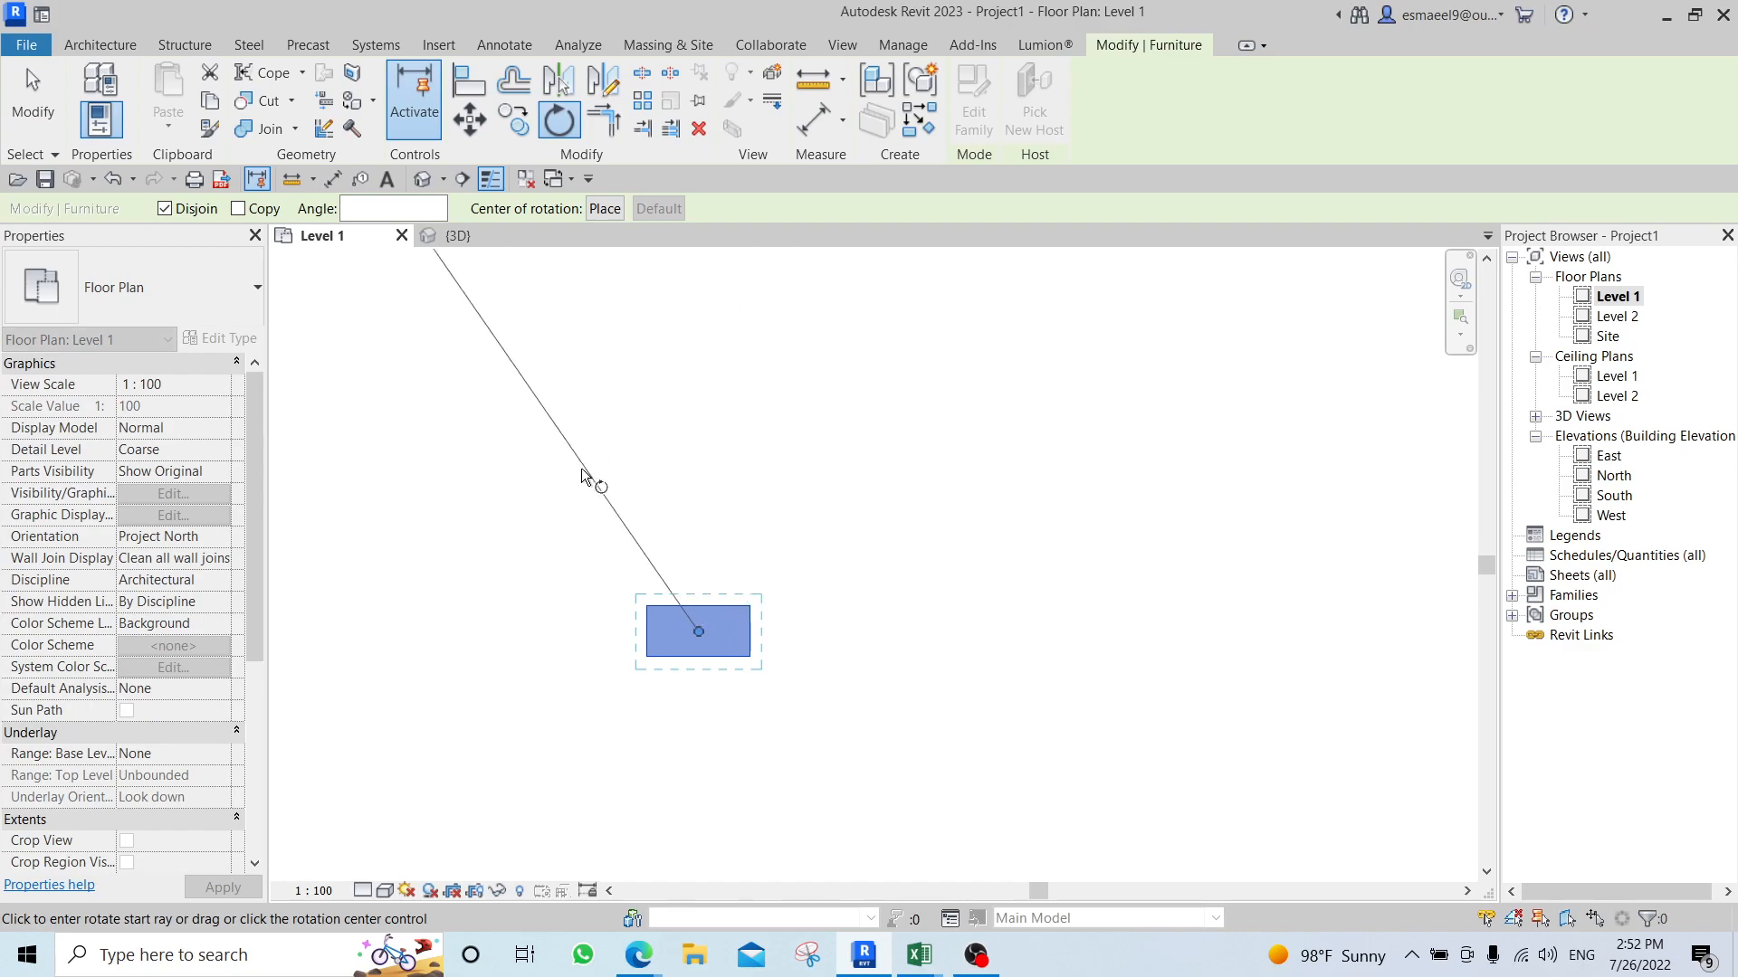
{"action": "scroll", "coordinate": [698, 638], "scroll_direction": "up", "scroll_amount": 3}
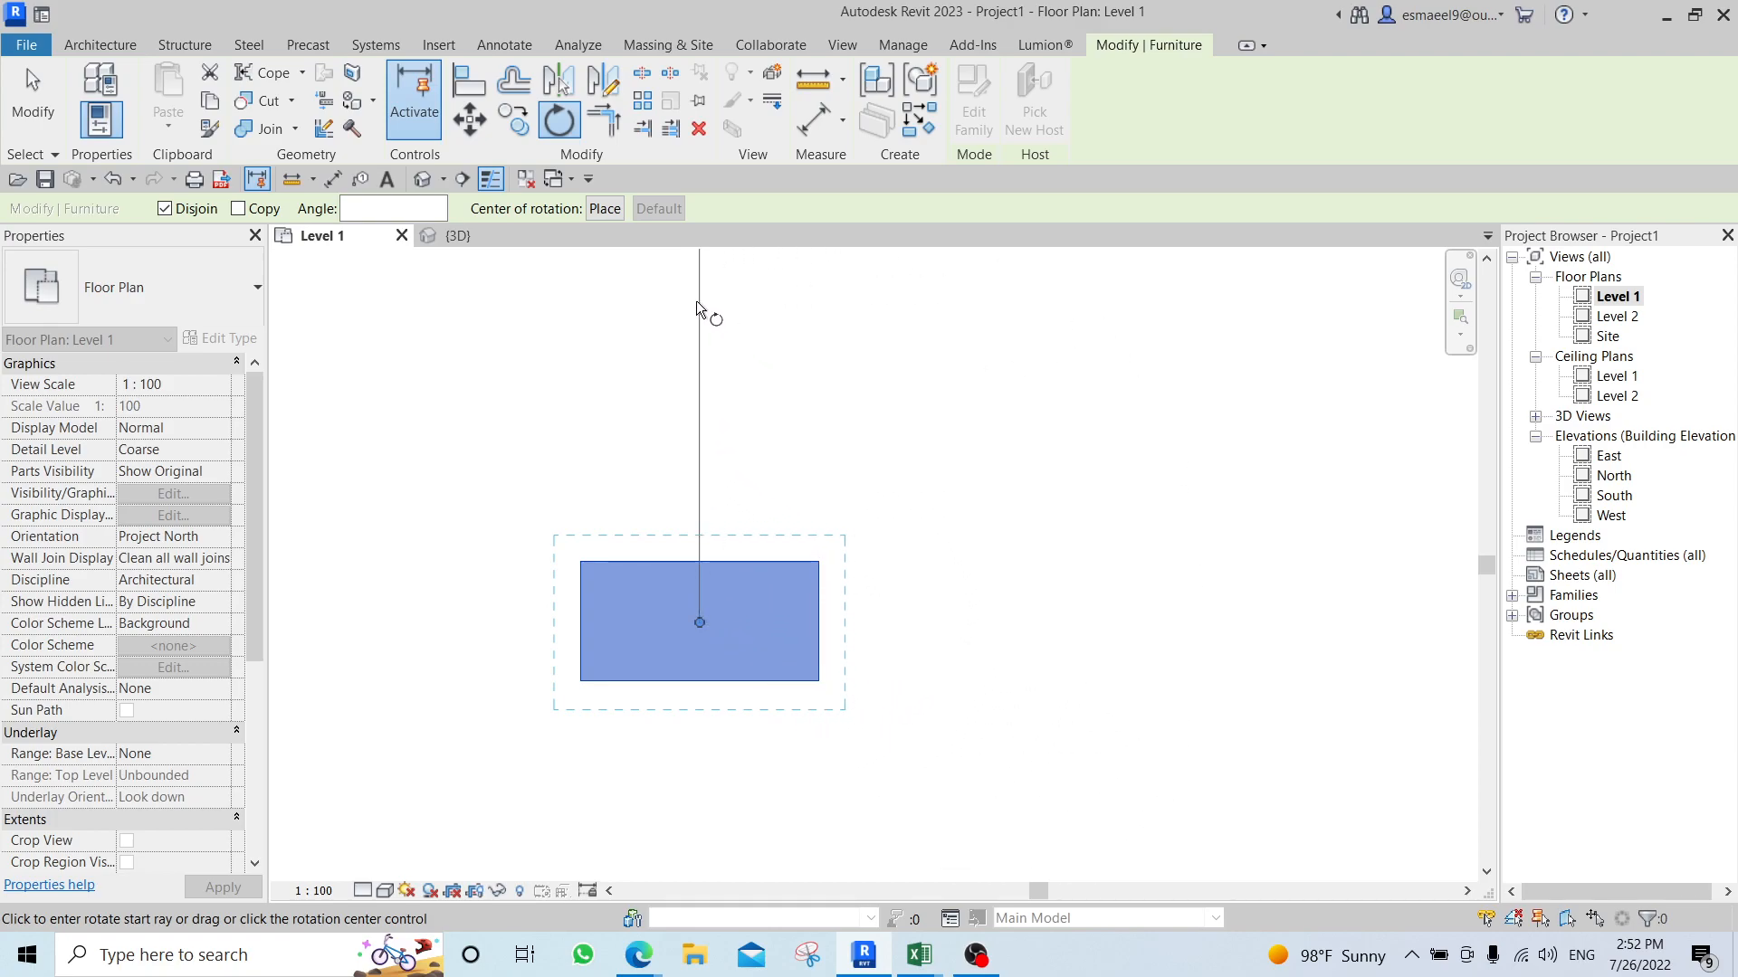
{"action": "left_click", "coordinate": [697, 305]}
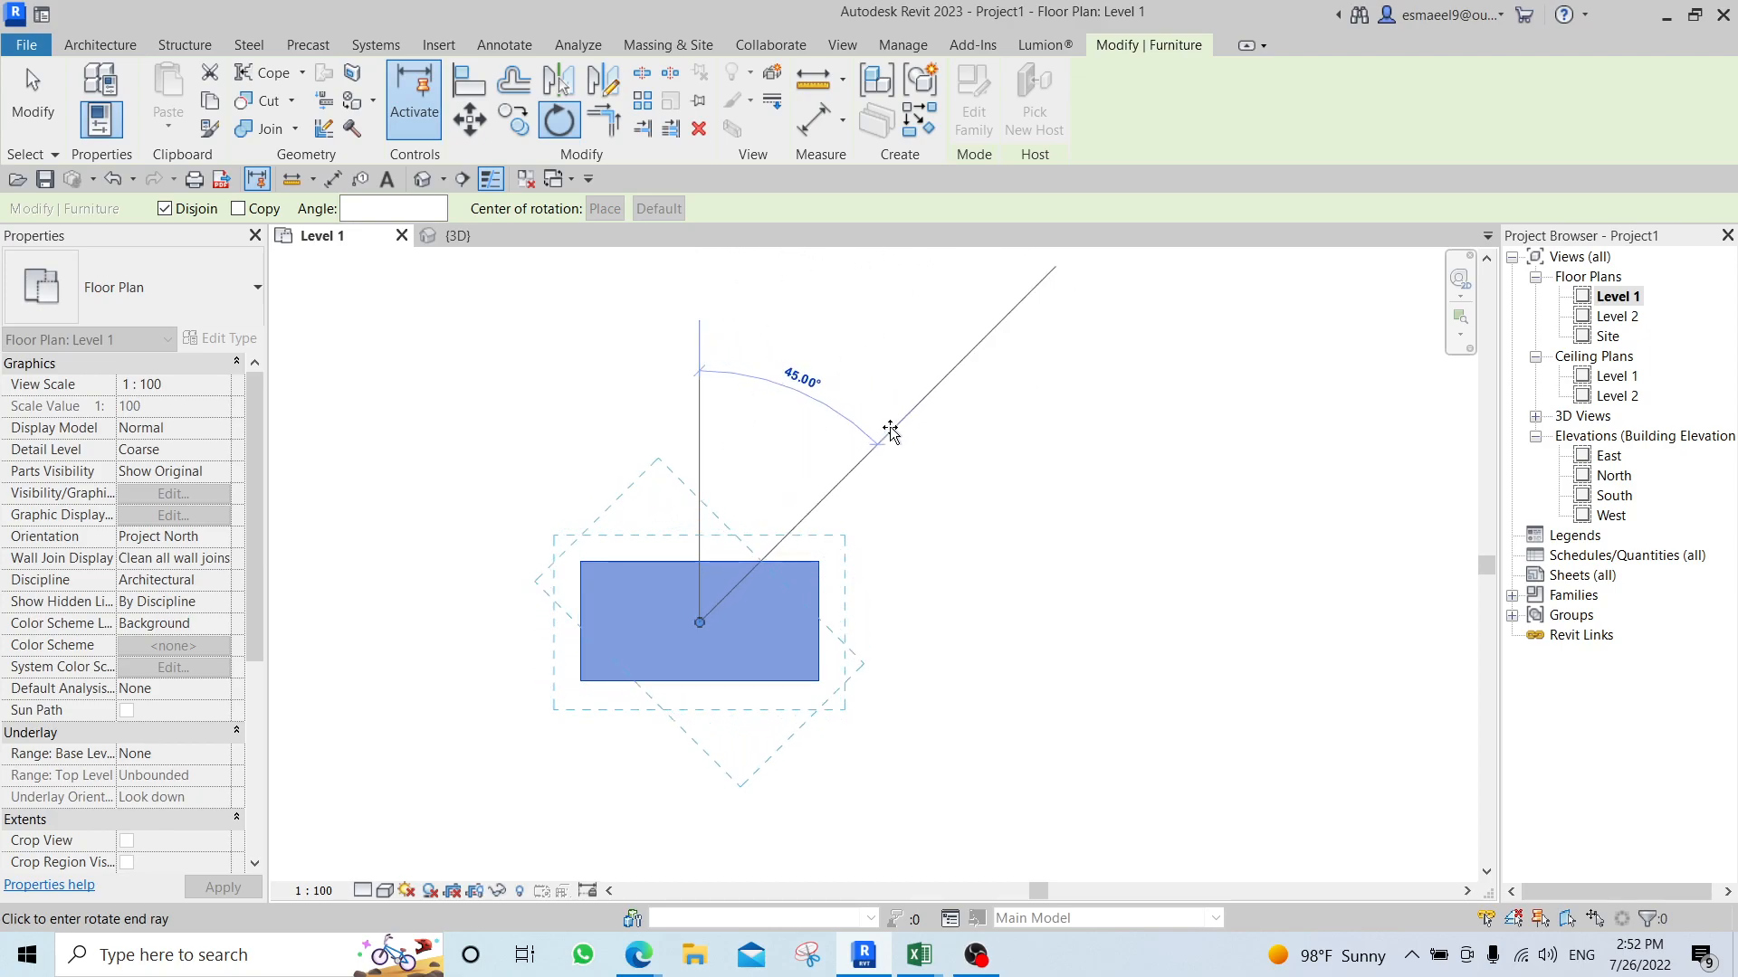
{"action": "left_click", "coordinate": [890, 432]}
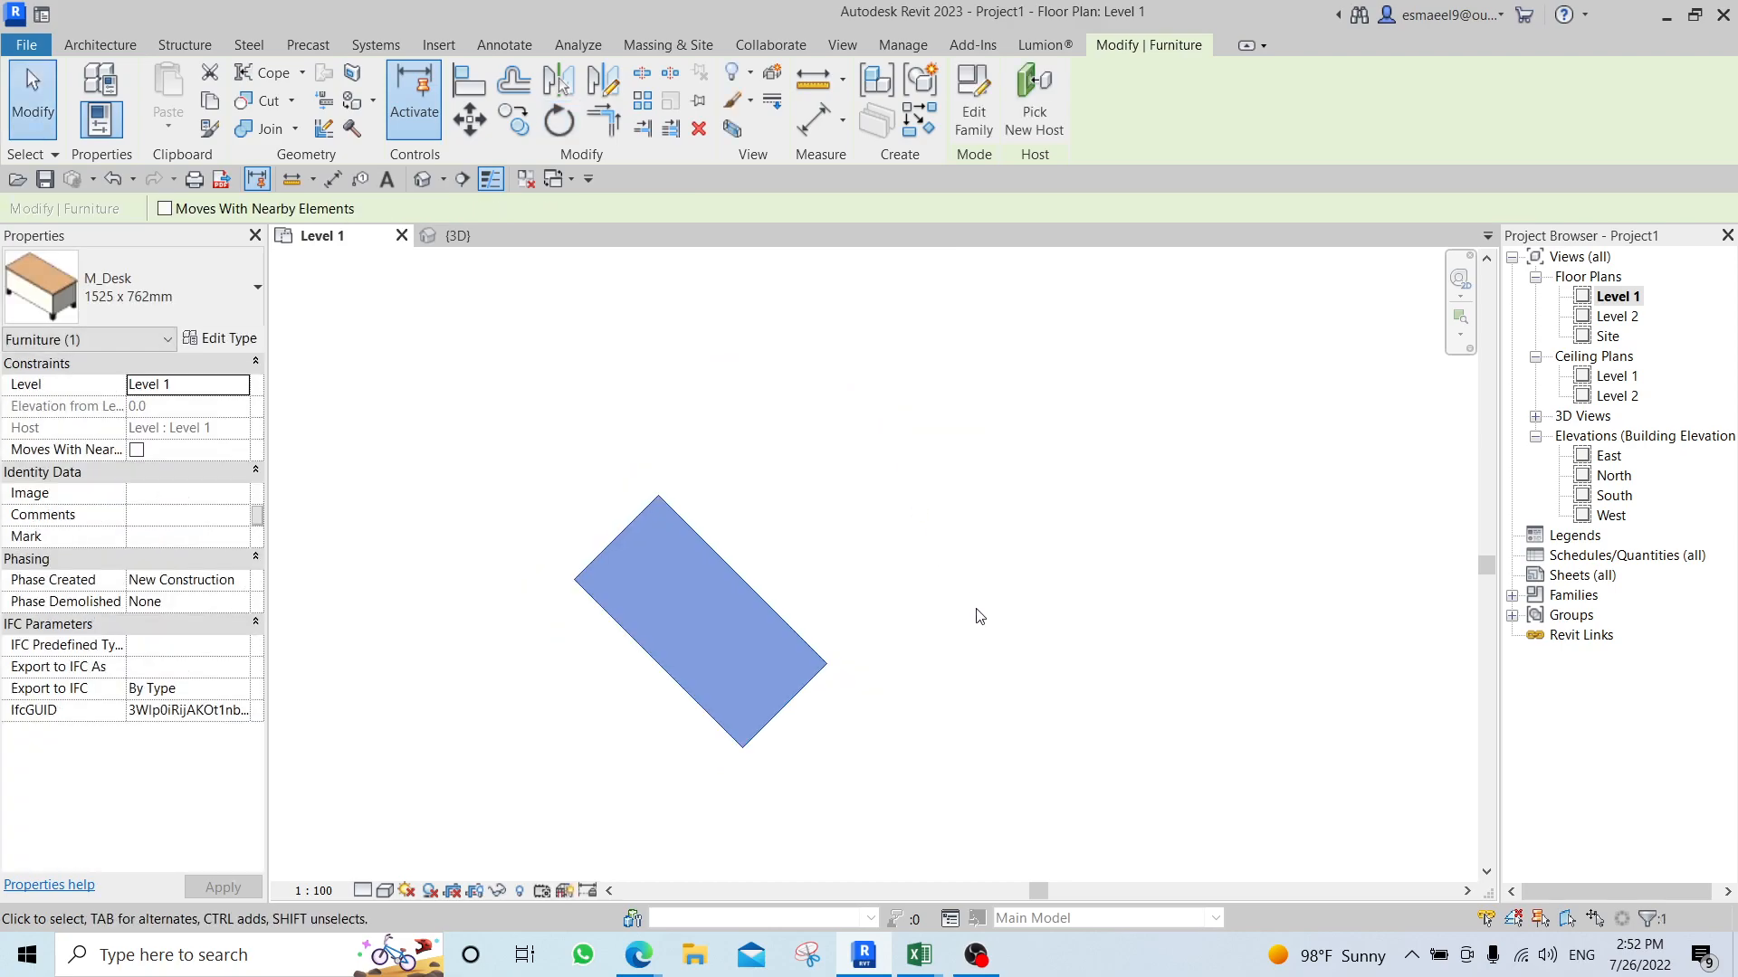
Rotate the slanted desk 45° counterclockwise about its centre, starting from a horizontal reference ray.
{"action": "key", "text": "r"}
{"action": "key", "text": "o"}
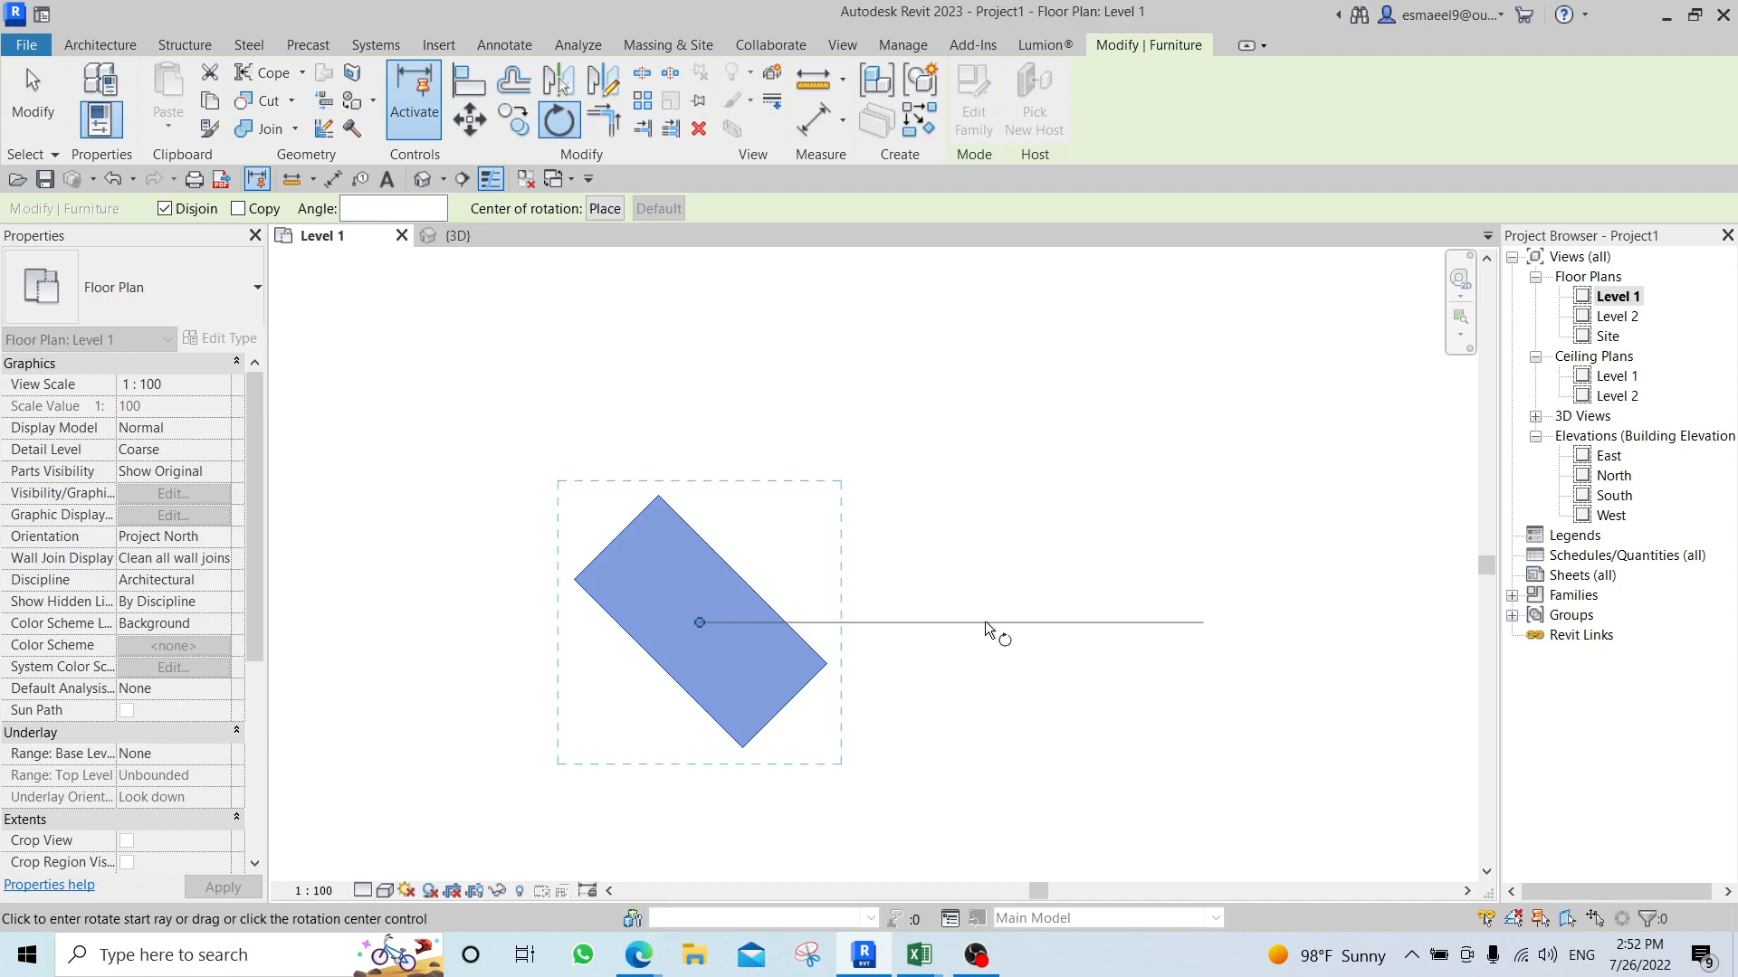
{"action": "left_click", "coordinate": [986, 622]}
{"action": "type", "text": "45"}
{"action": "key", "text": "Return"}
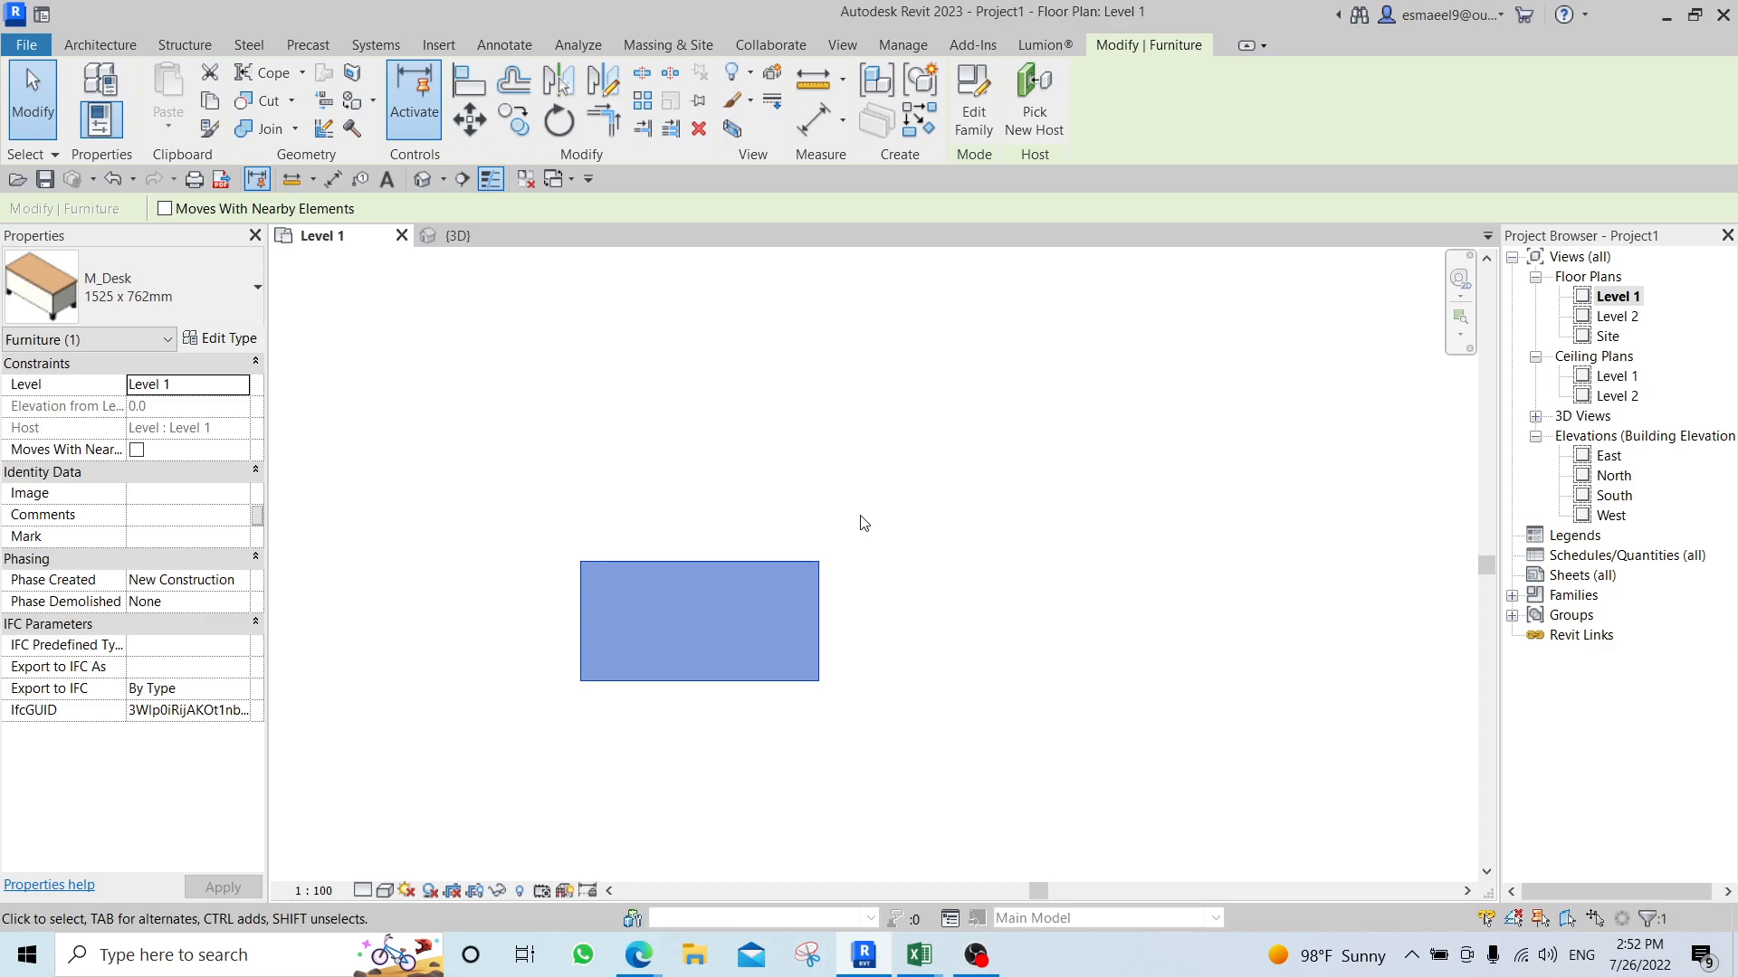
Draw a slanted wall about 2300 mm long at about 56° from the desk's upper-left corner.
{"action": "scroll", "coordinate": [856, 510], "scroll_direction": "down", "scroll_amount": 3}
{"action": "scroll", "coordinate": [895, 545], "scroll_direction": "up", "scroll_amount": 1}
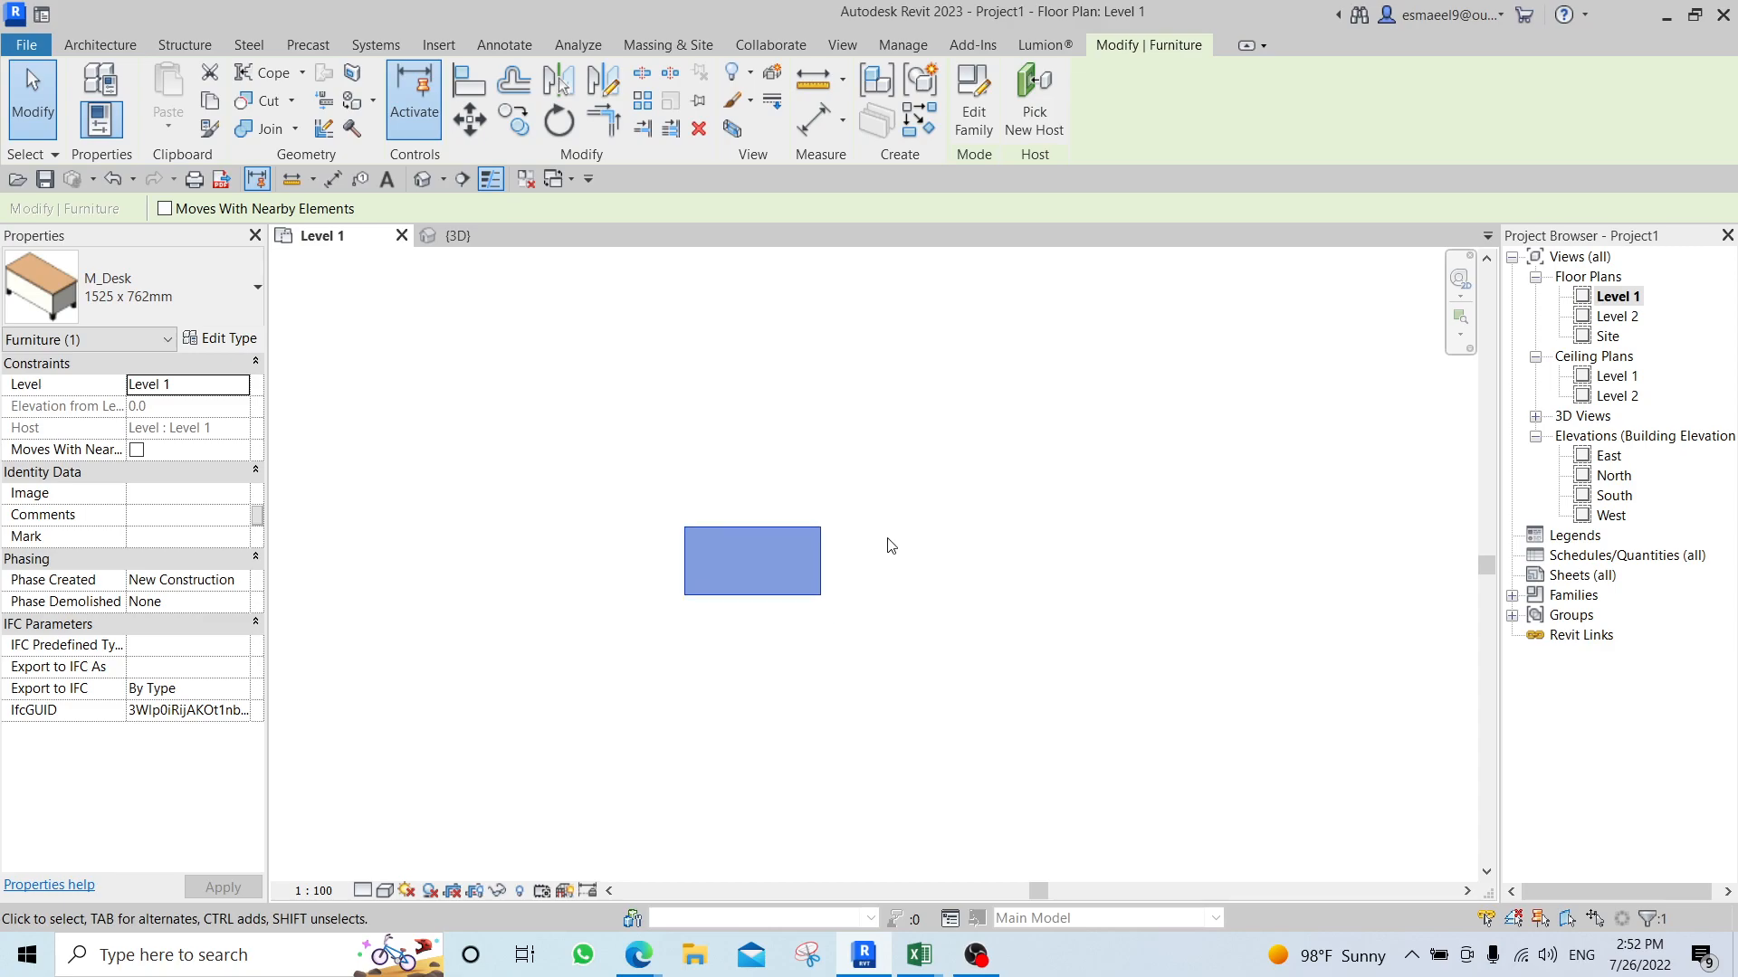
{"action": "middle_click_drag", "start_coordinate": [872, 521], "coordinate": [869, 557]}
{"action": "scroll", "coordinate": [851, 537], "scroll_direction": "up", "scroll_amount": 1}
{"action": "left_click", "coordinate": [857, 545]}
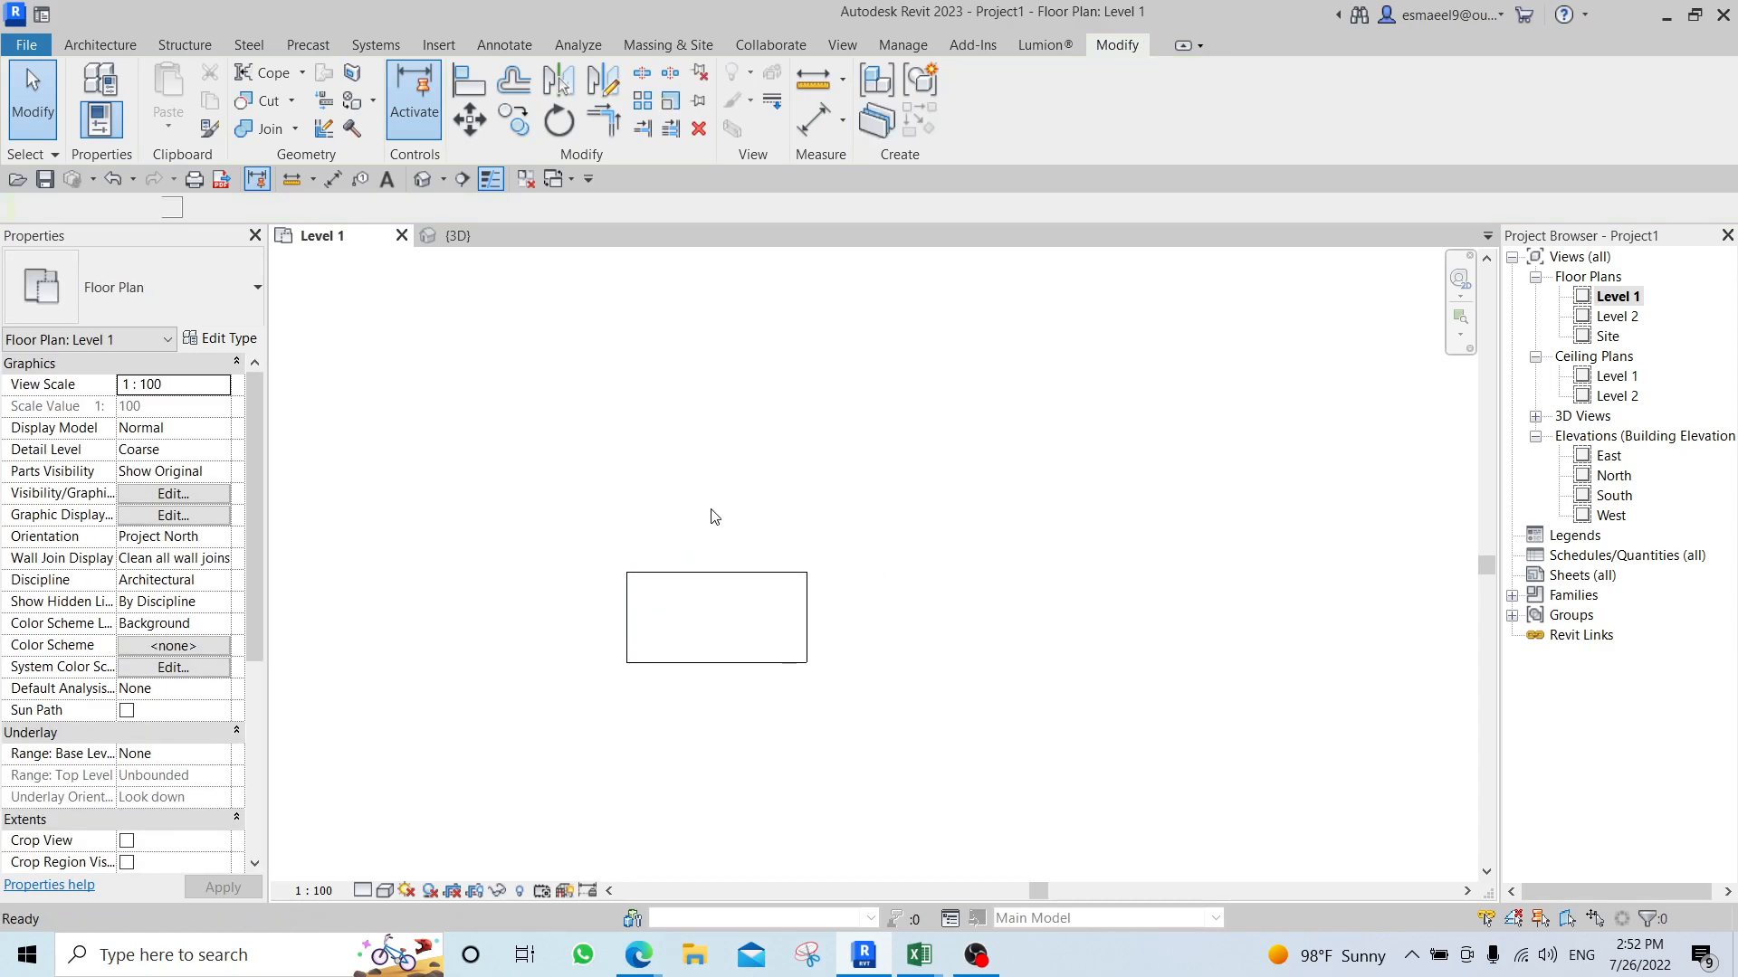
{"action": "key", "text": "w"}
{"action": "key", "text": "a"}
{"action": "left_click", "coordinate": [626, 570]}
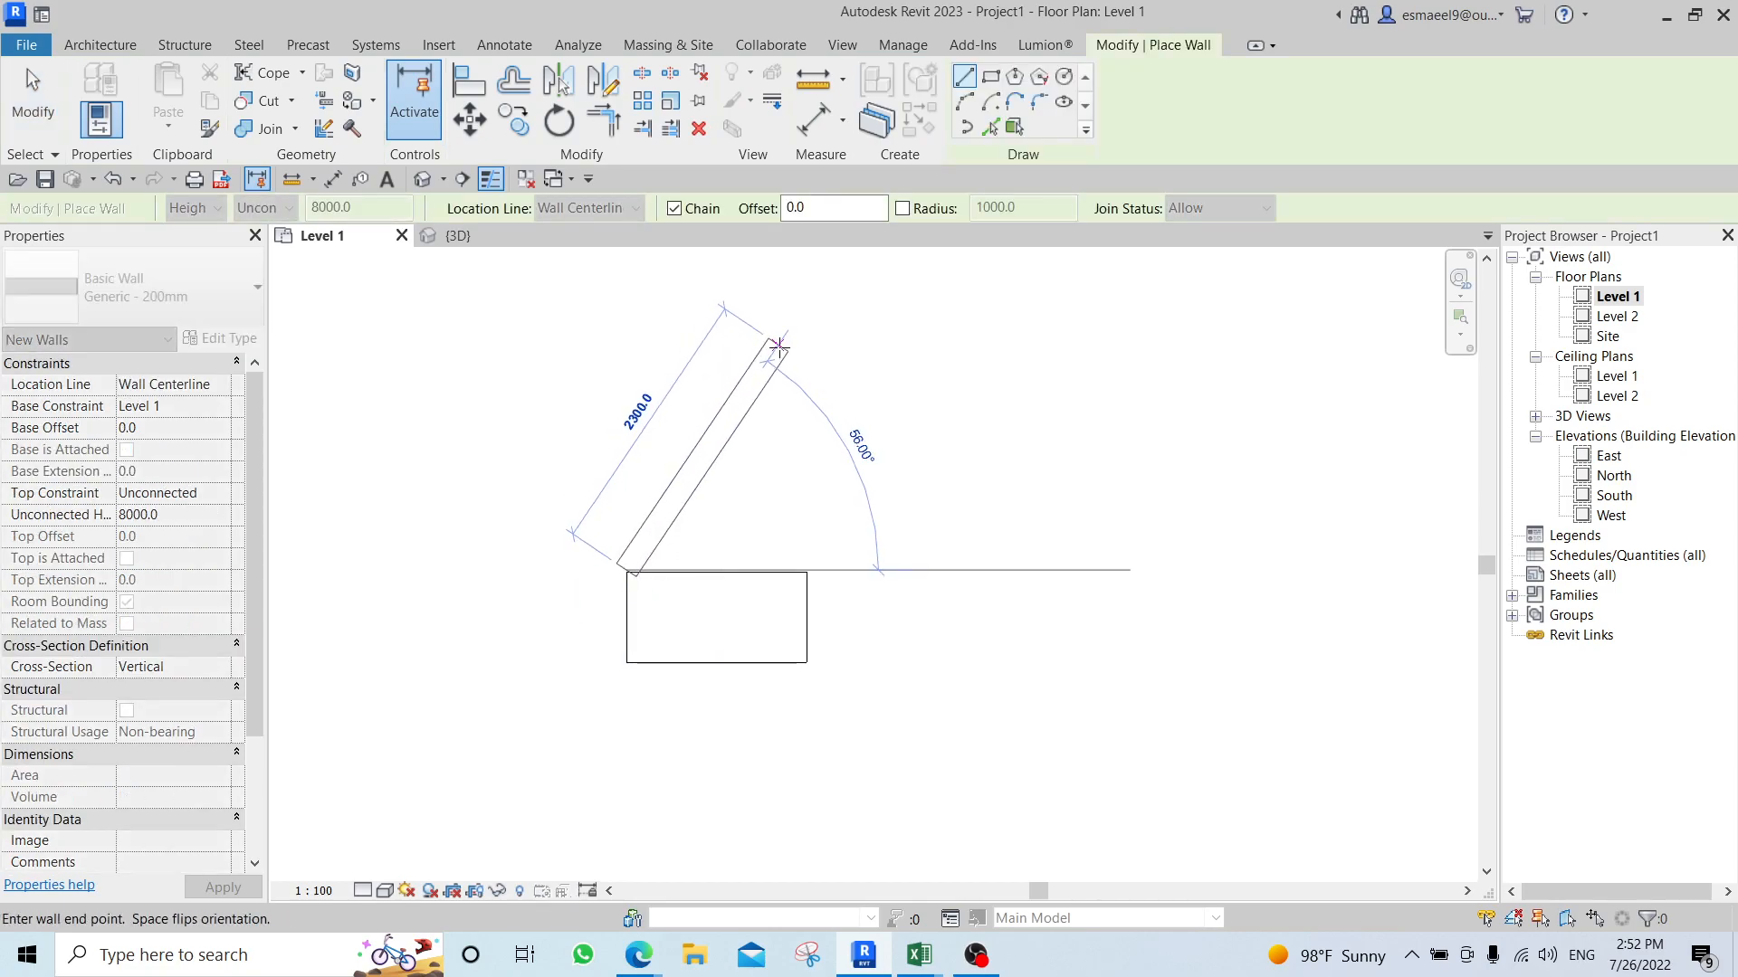
{"action": "key", "text": "Escape"}
{"action": "key", "text": "Escape"}
Move the desk freehand a short distance down and right, away from the slanted wall's lower end.
{"action": "left_click", "coordinate": [712, 607]}
{"action": "left_click_drag", "start_coordinate": [711, 608], "coordinate": [753, 637]}
{"action": "scroll", "coordinate": [691, 626], "scroll_direction": "up", "scroll_amount": 4}
{"action": "key", "text": "Escape"}
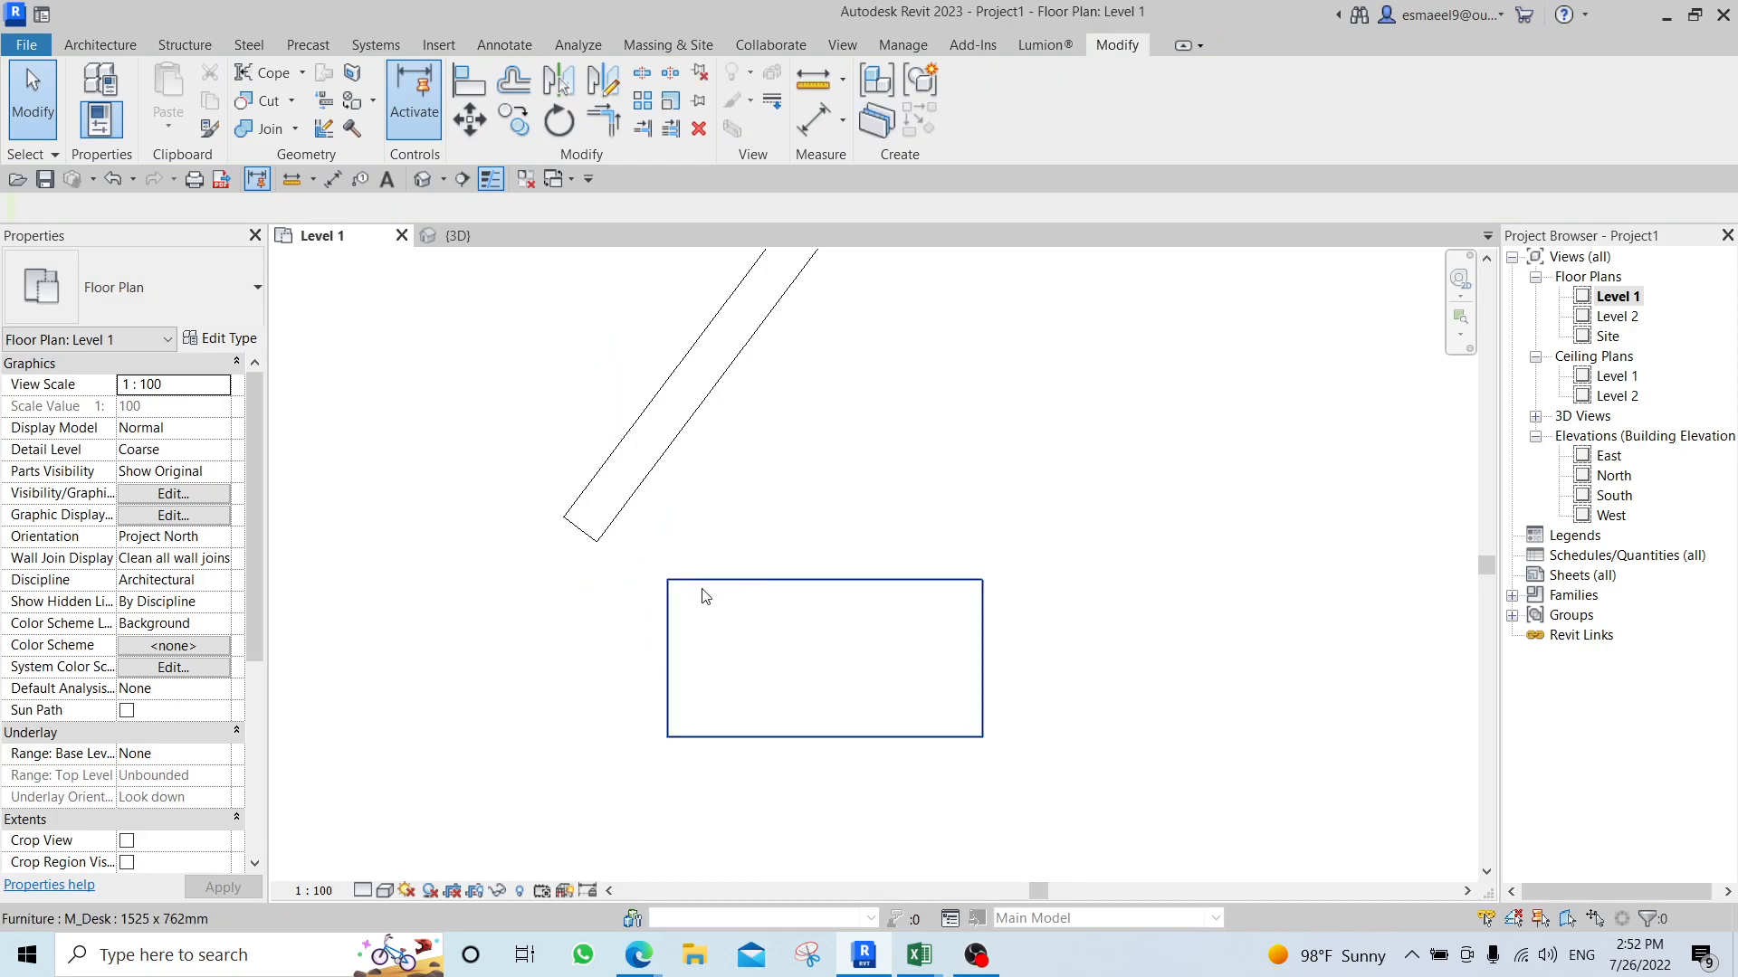
Move the desk so its upper-left corner meets the lower end corner of the slanted wall.
{"action": "left_click", "coordinate": [706, 617]}
{"action": "key", "text": "m"}
{"action": "key", "text": "v"}
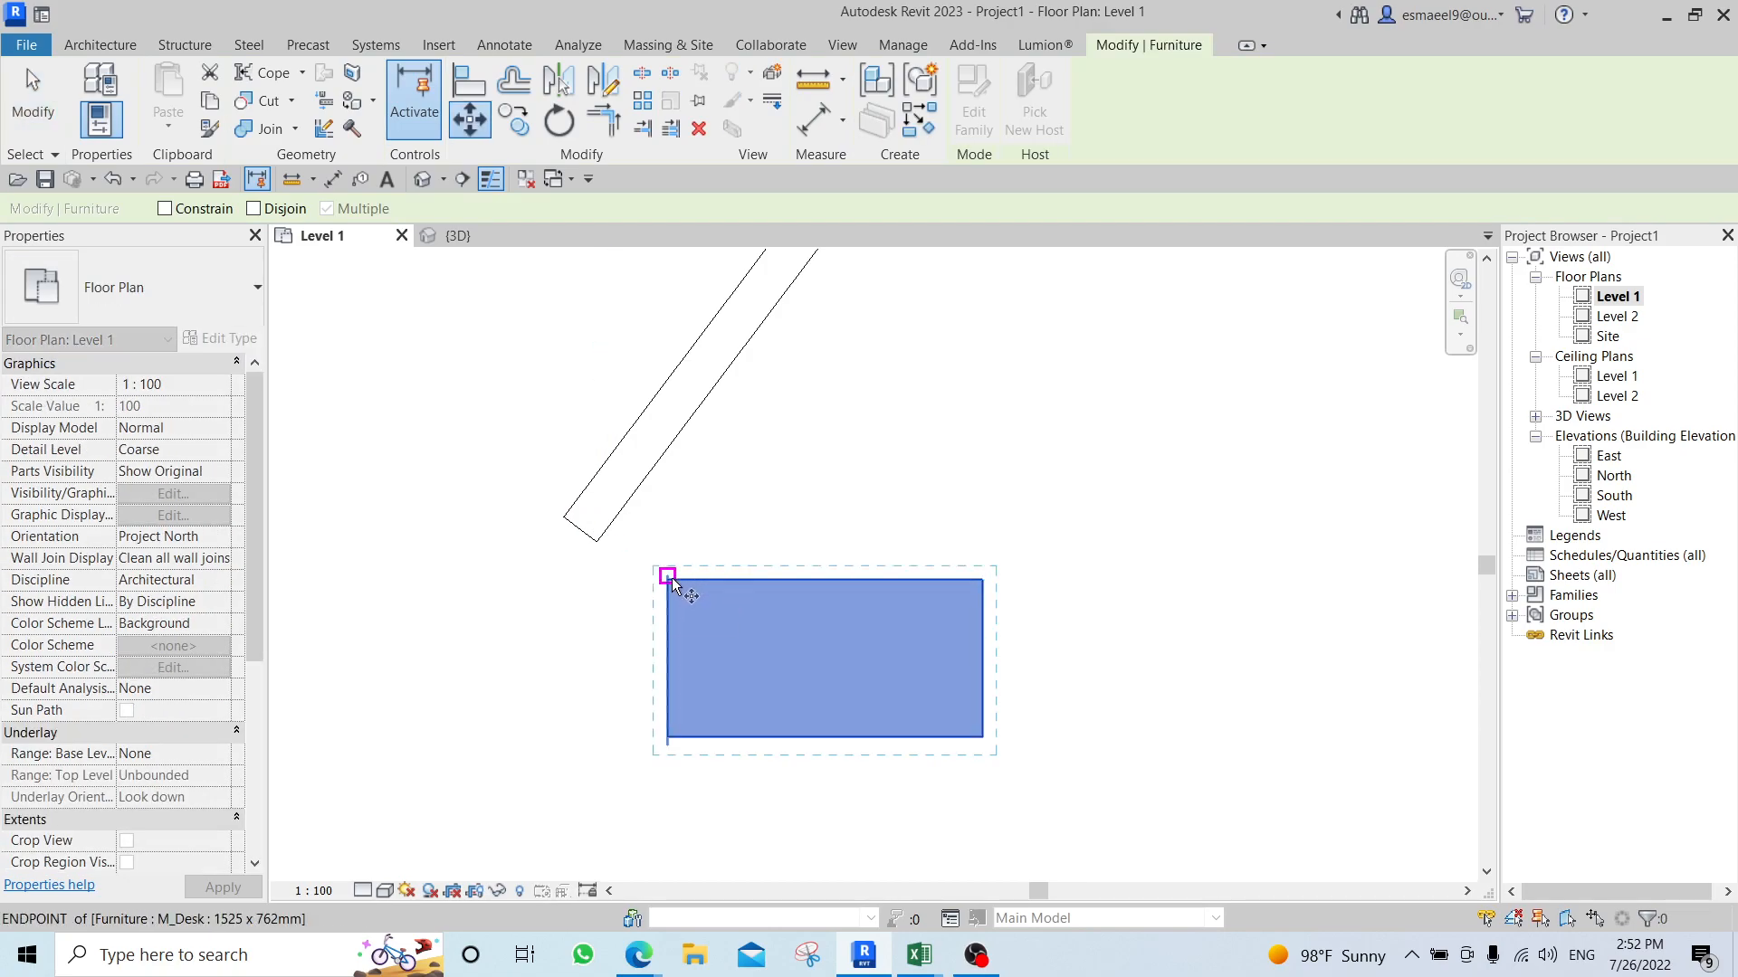
{"action": "left_click", "coordinate": [668, 577]}
{"action": "left_click", "coordinate": [595, 543]}
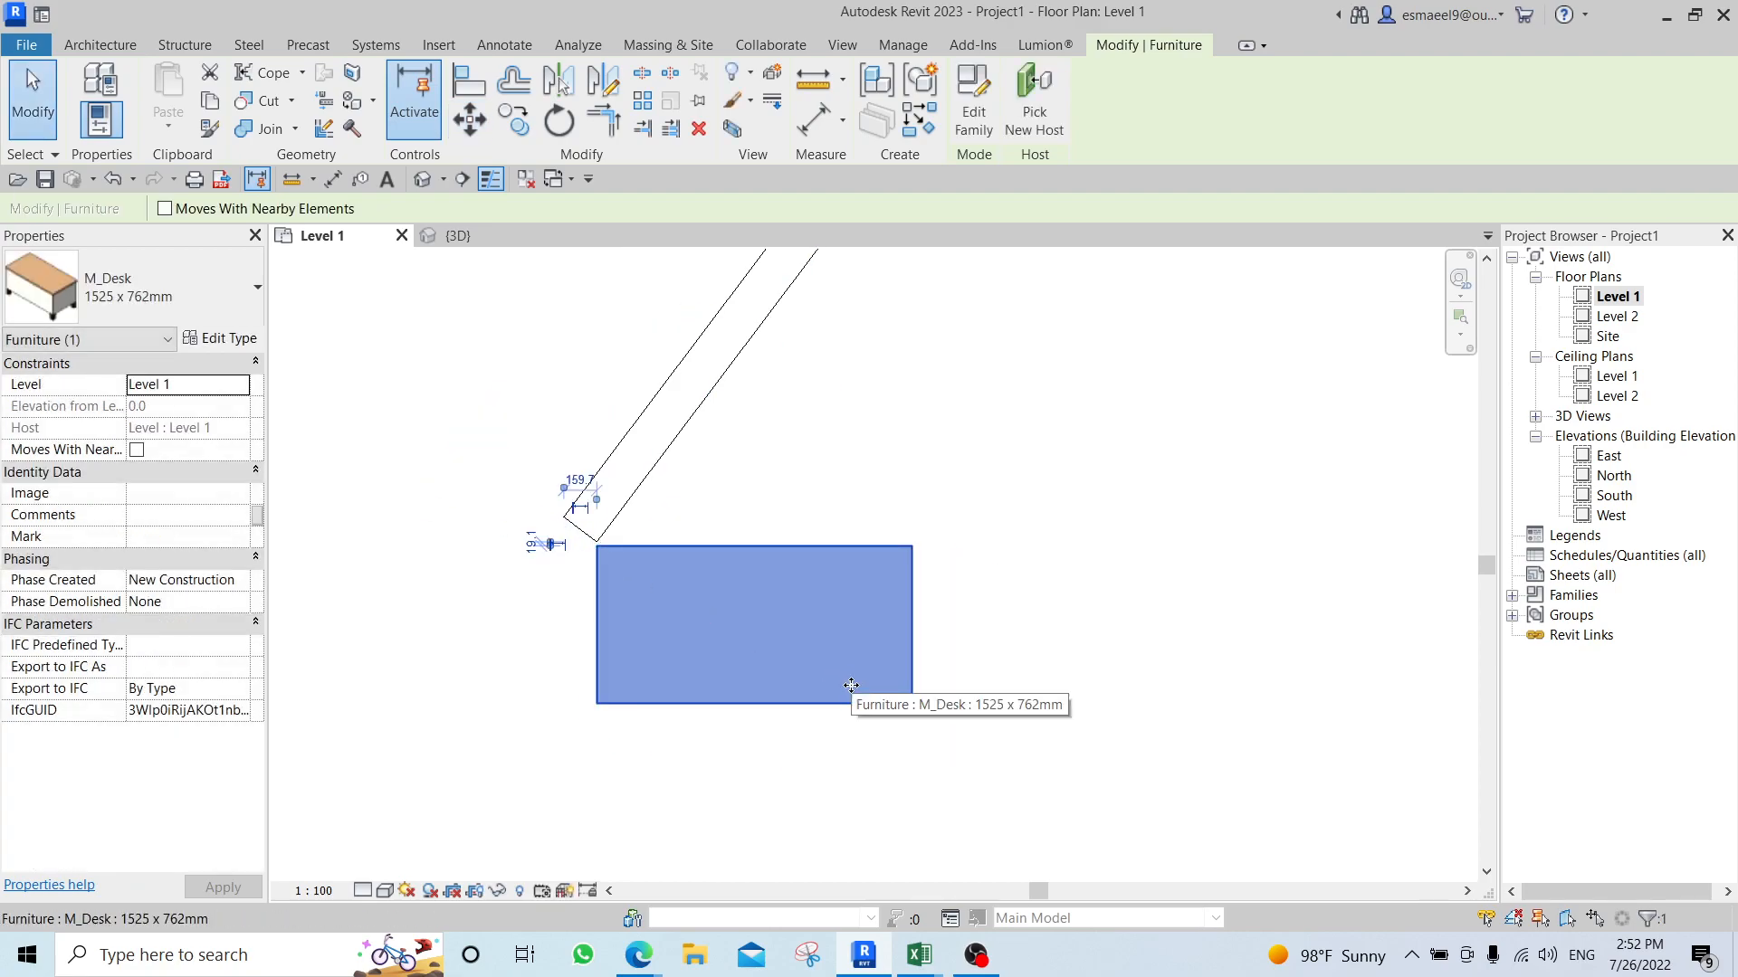
Rotate the desk about 40° counterclockwise about its centre from a horizontal reference ray, and undo the rotation.
{"action": "key", "text": "r"}
{"action": "key", "text": "o"}
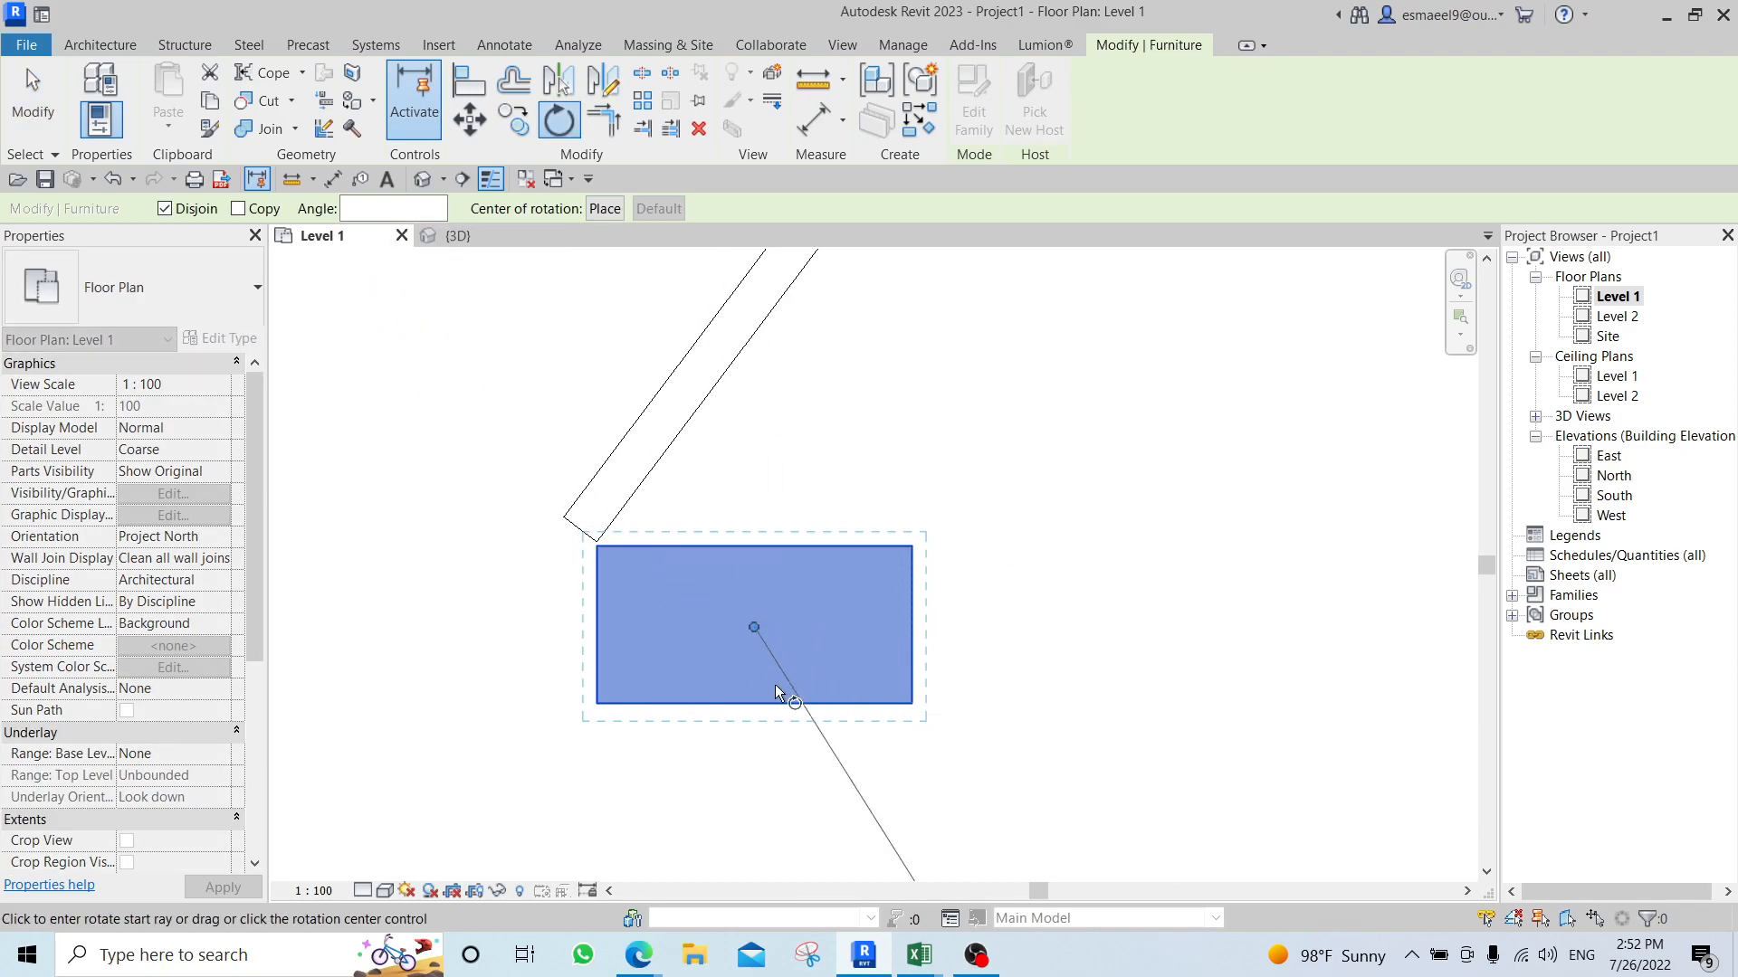
{"action": "left_click", "coordinate": [1066, 648]}
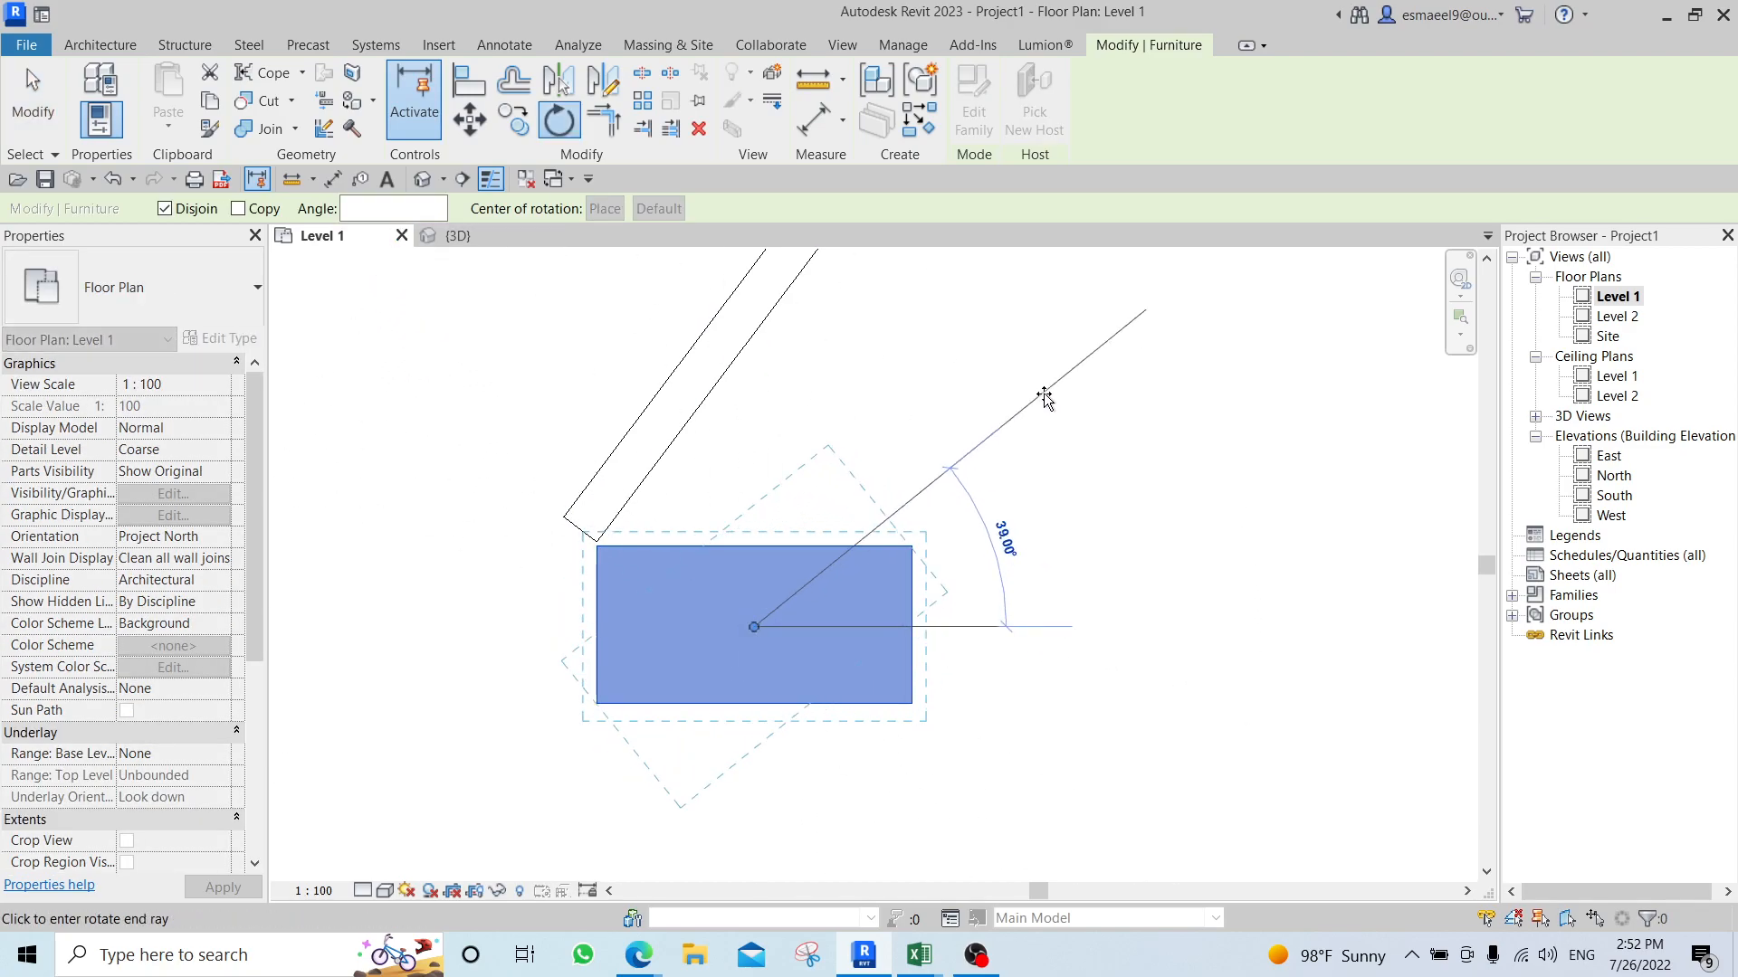
{"action": "left_click", "coordinate": [1050, 394]}
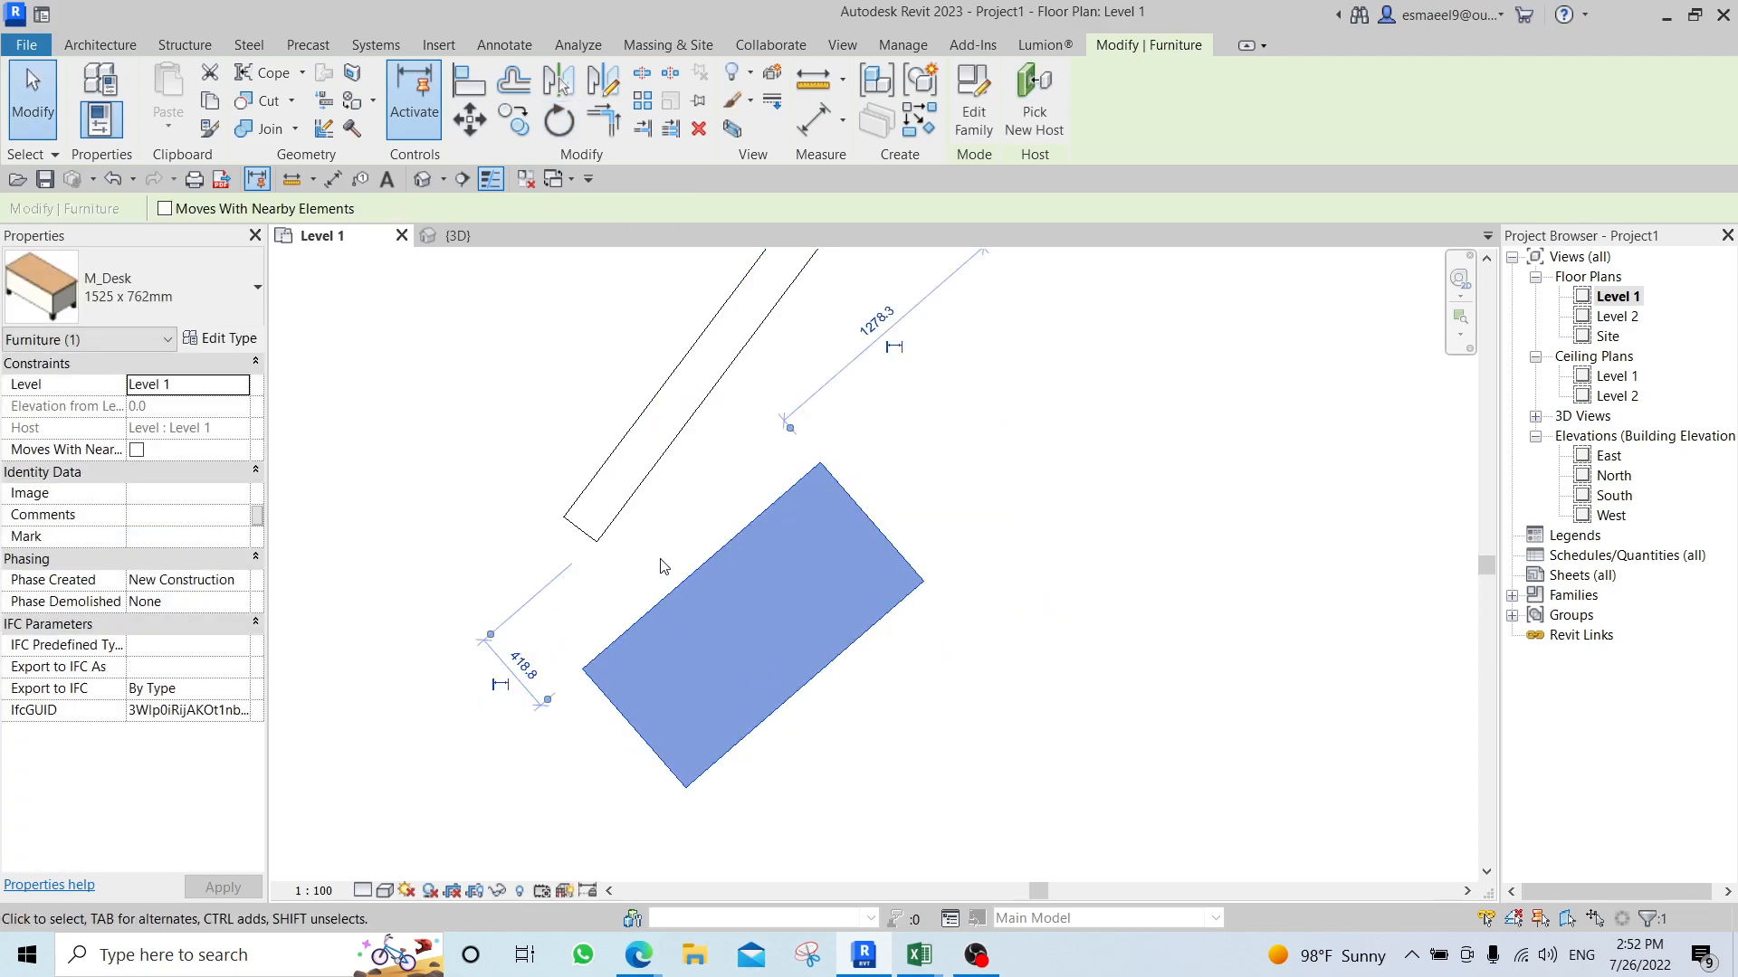
{"action": "key", "text": "ctrl+z"}
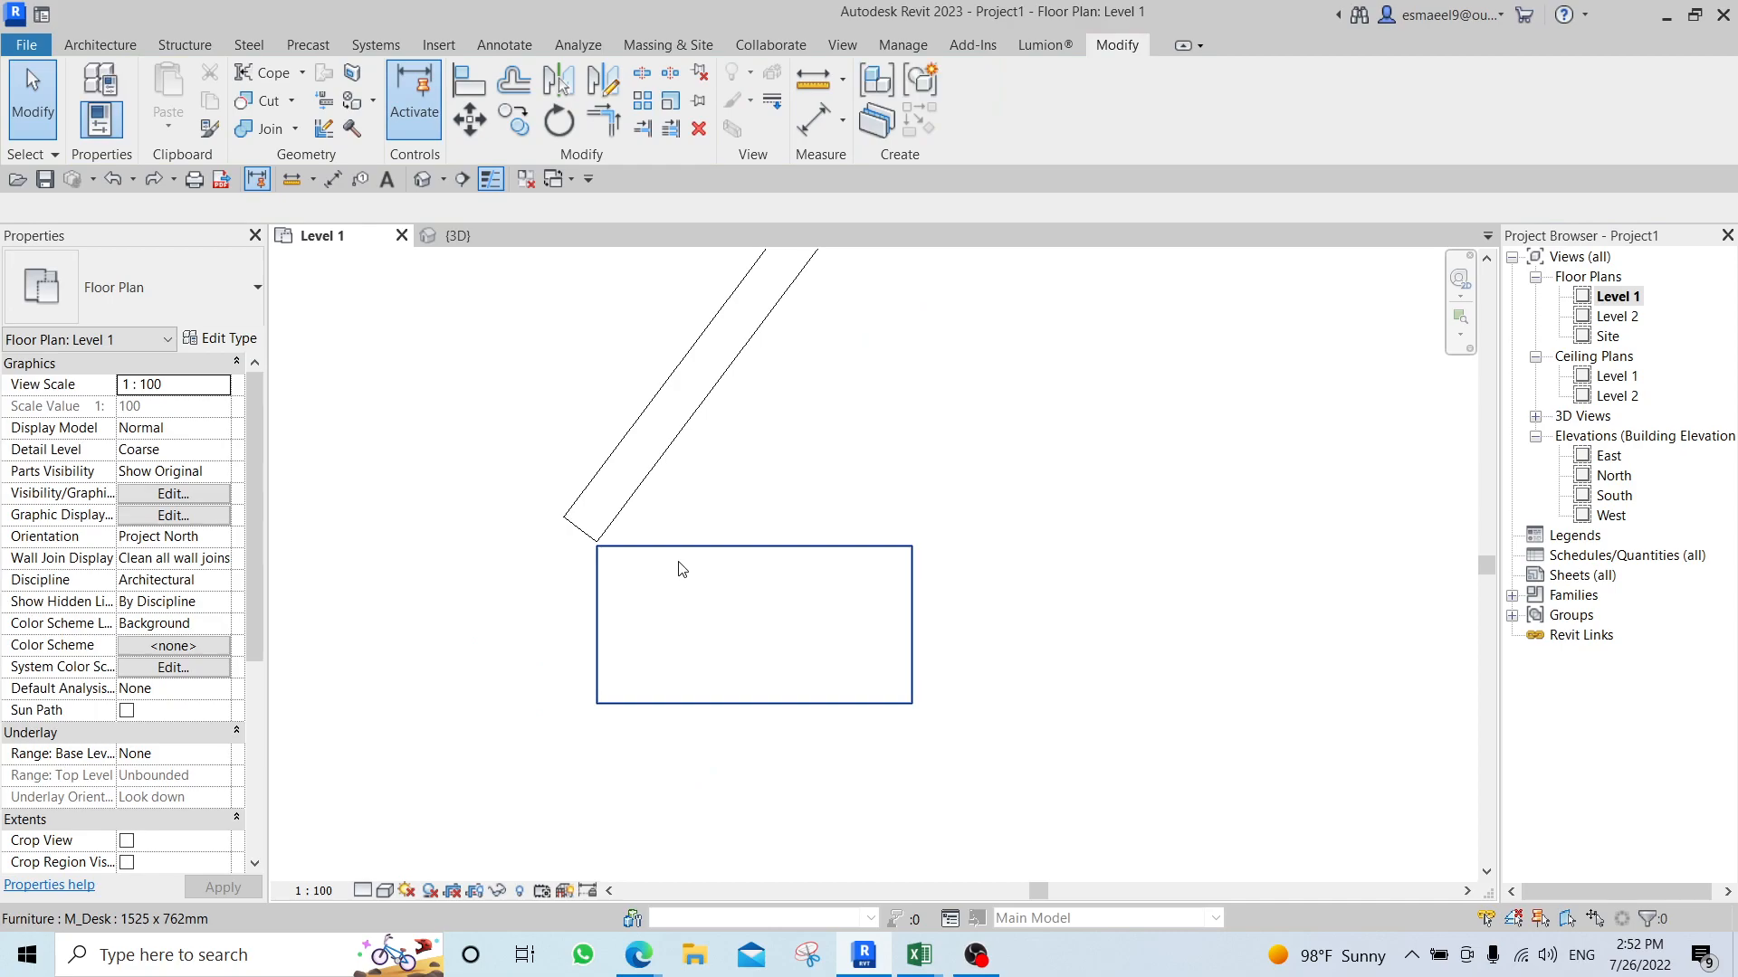
{"action": "left_click", "coordinate": [743, 601]}
{"action": "key", "text": "r"}
{"action": "key", "text": "o"}
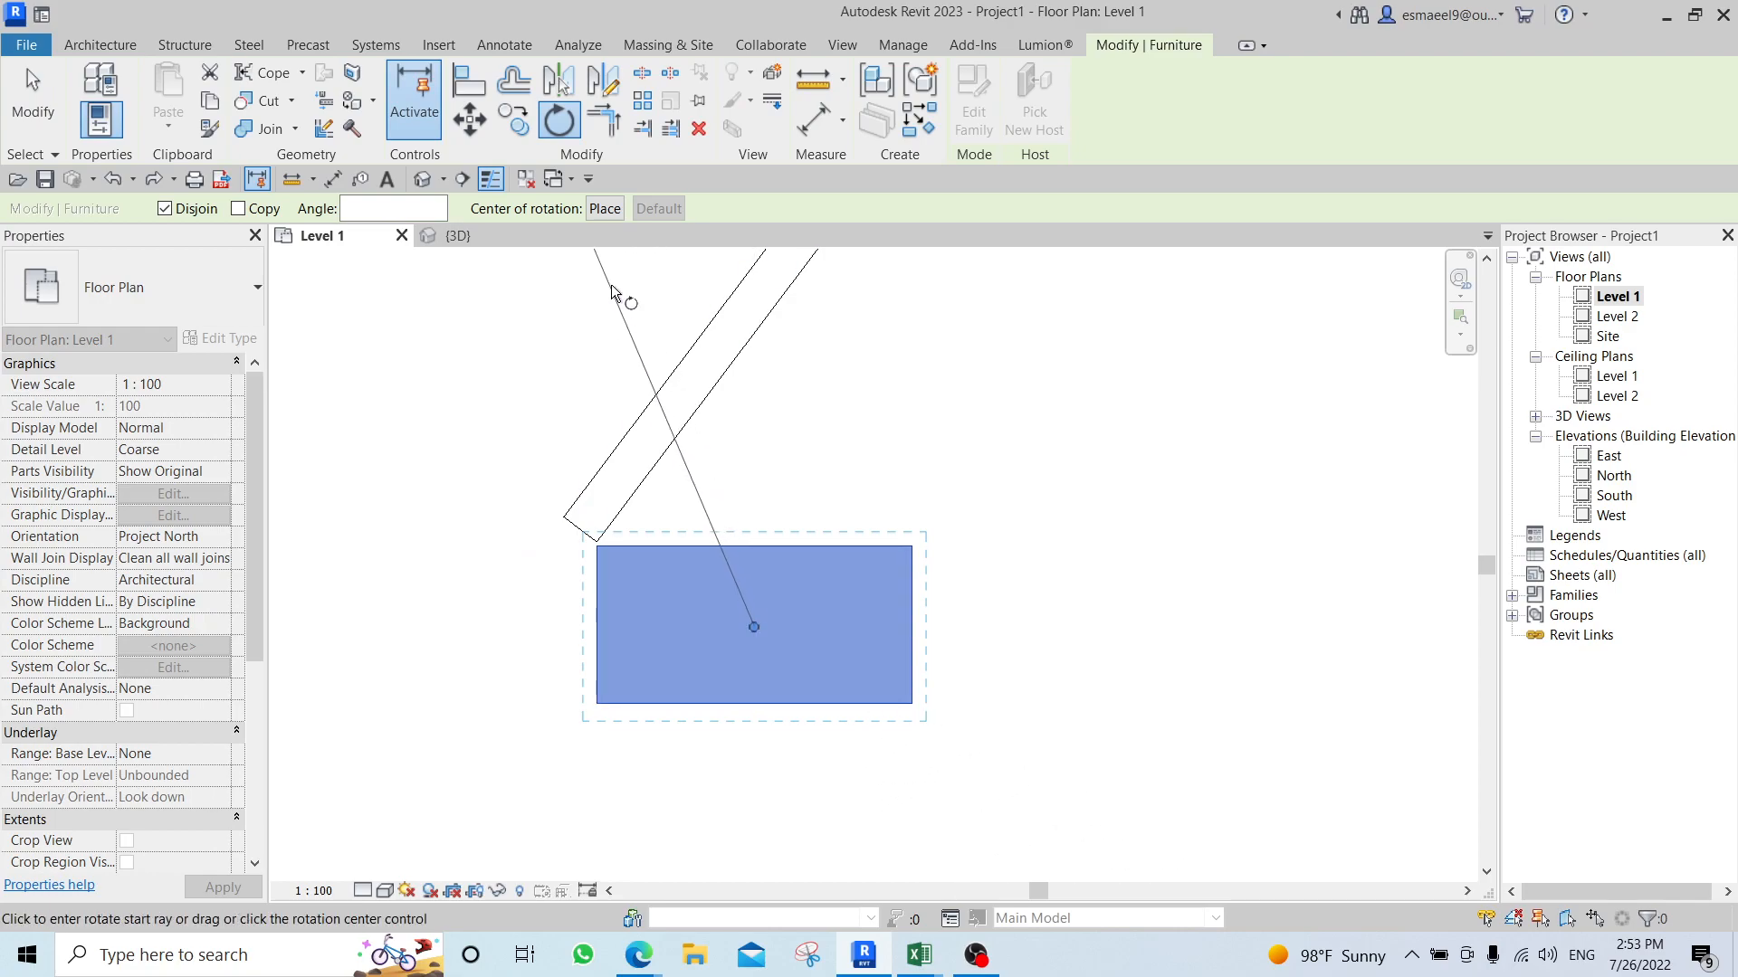
{"action": "left_click", "coordinate": [606, 209]}
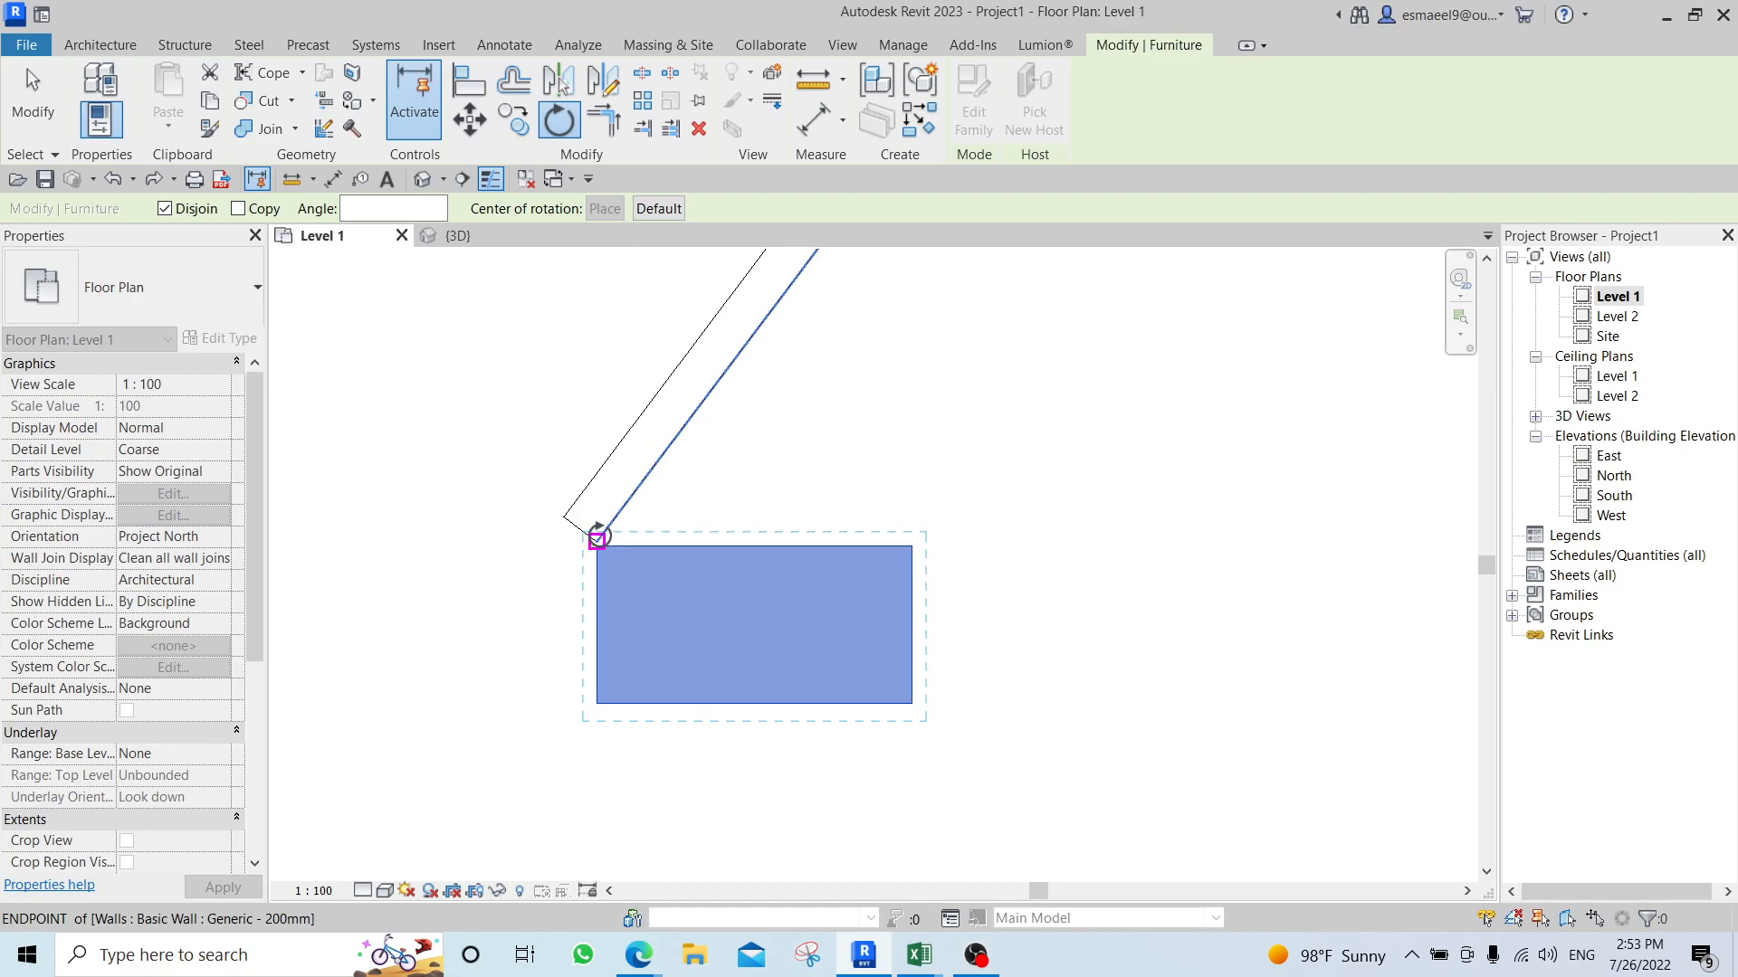
{"action": "left_click", "coordinate": [597, 540]}
{"action": "key", "text": "Escape"}
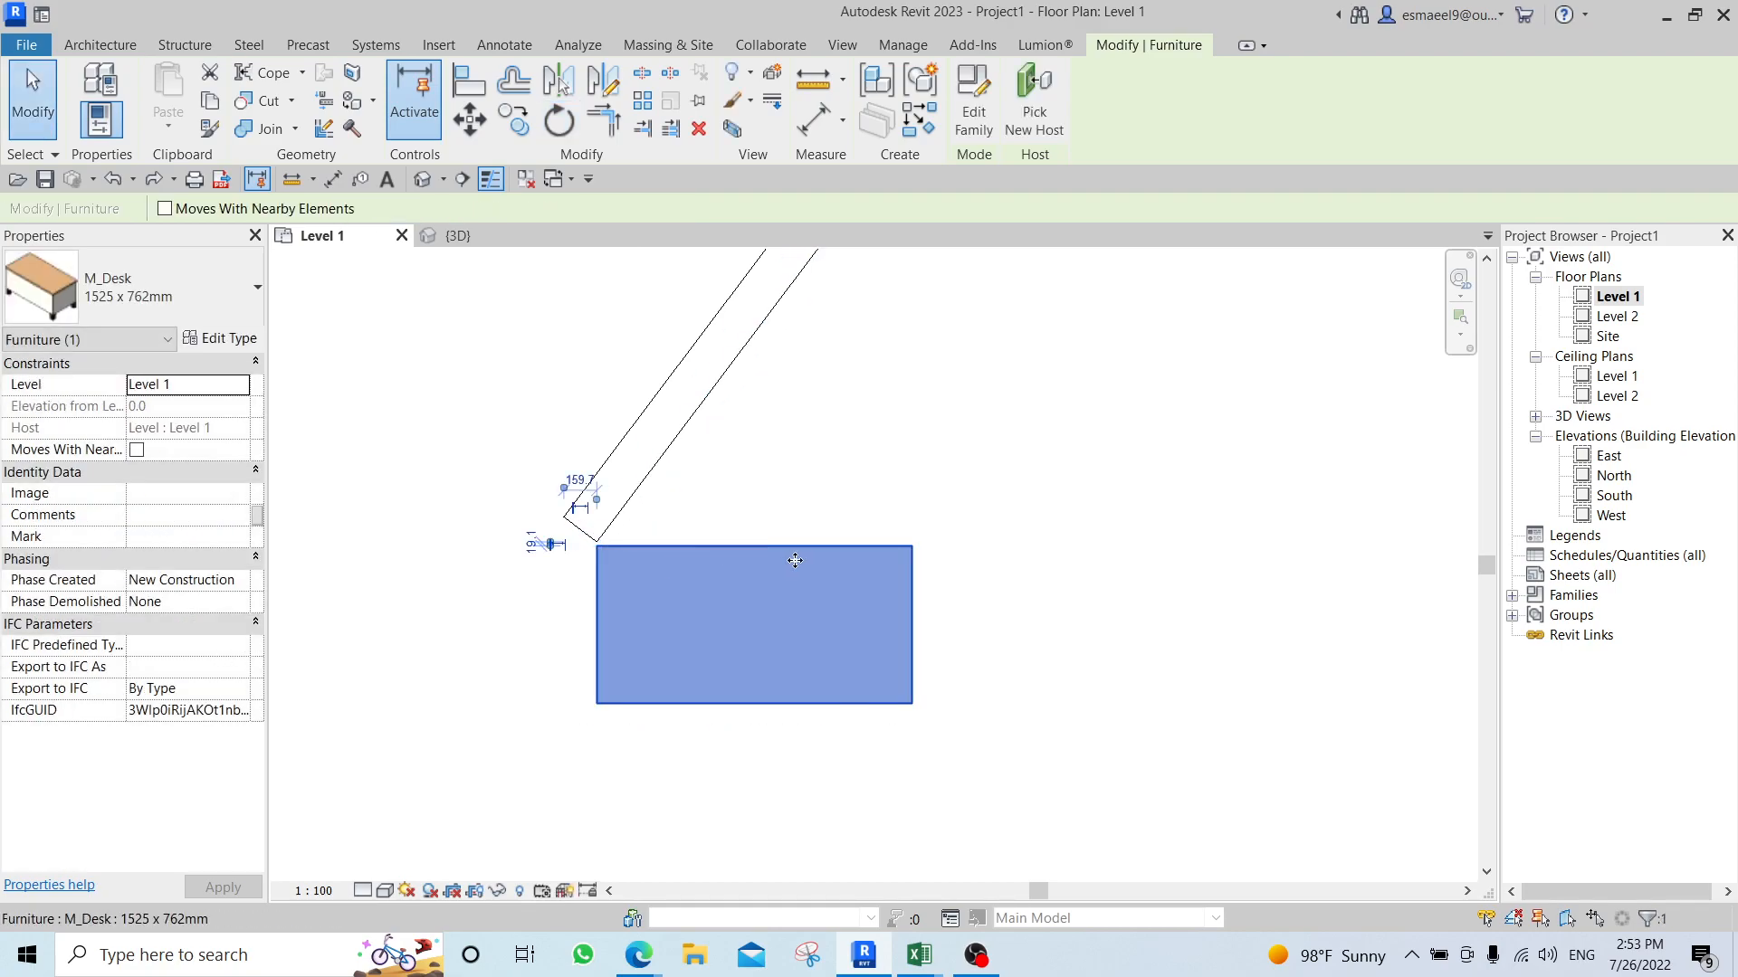
Rotate the desk about its corner at the wall's lower end until its long edge follows the slanted wall.
{"action": "key", "text": "r"}
{"action": "key", "text": "o"}
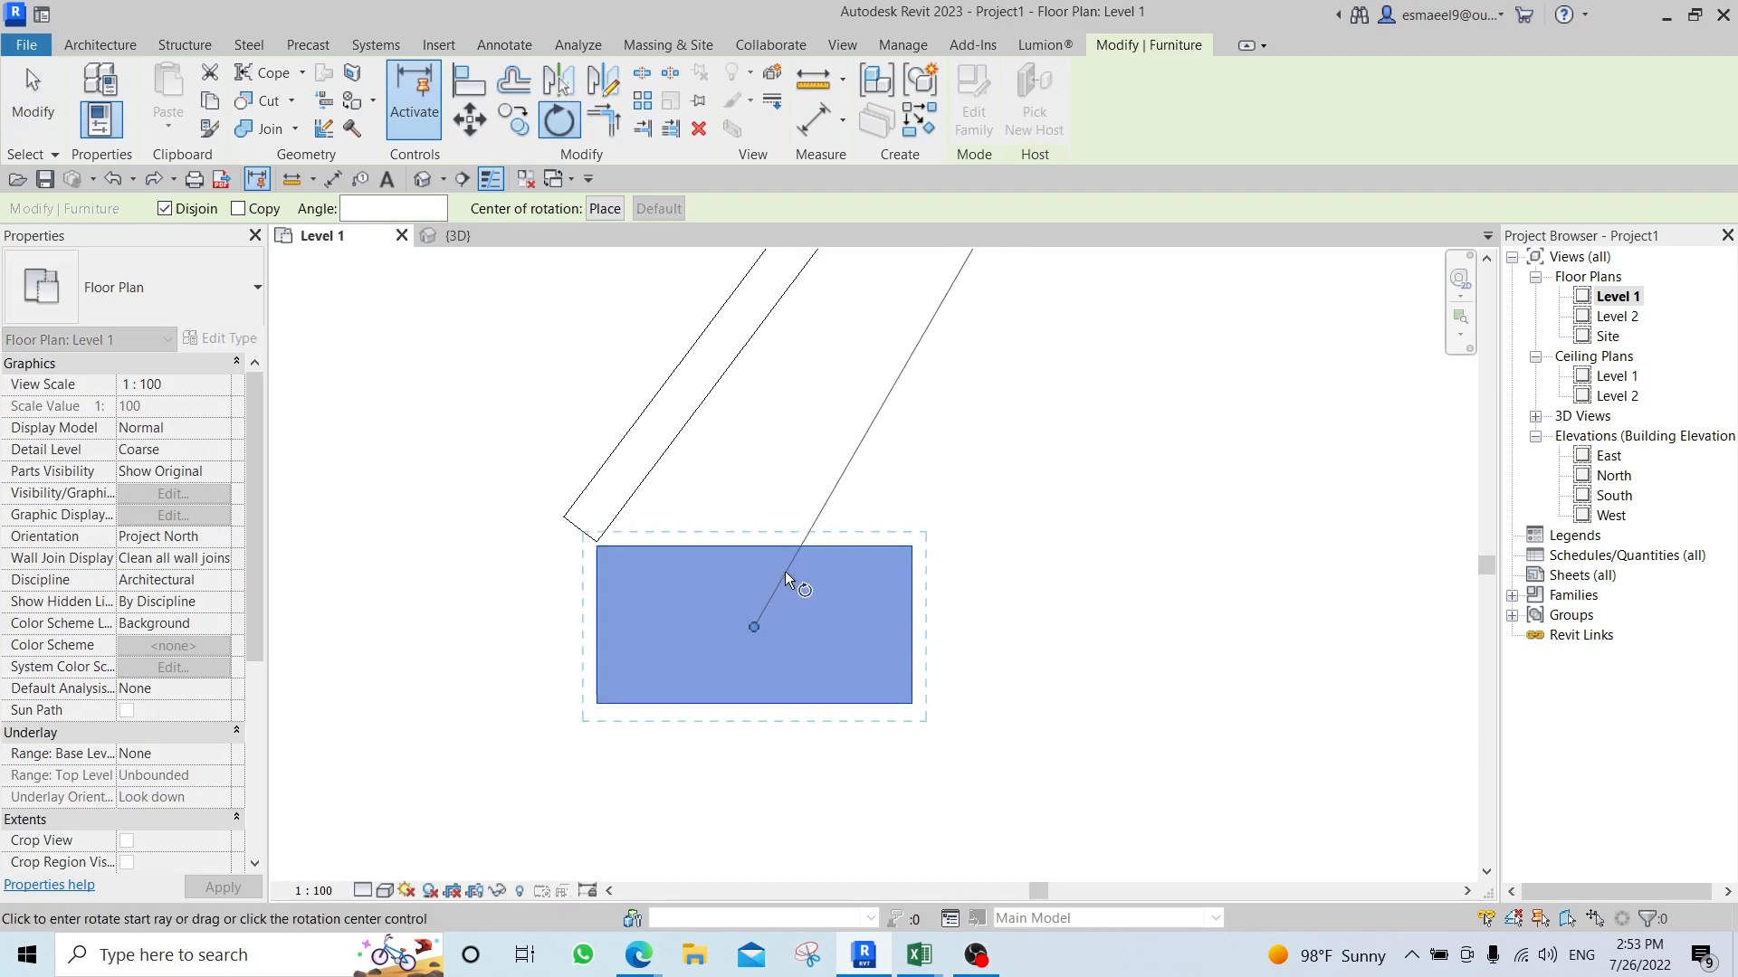
{"action": "left_click", "coordinate": [752, 627]}
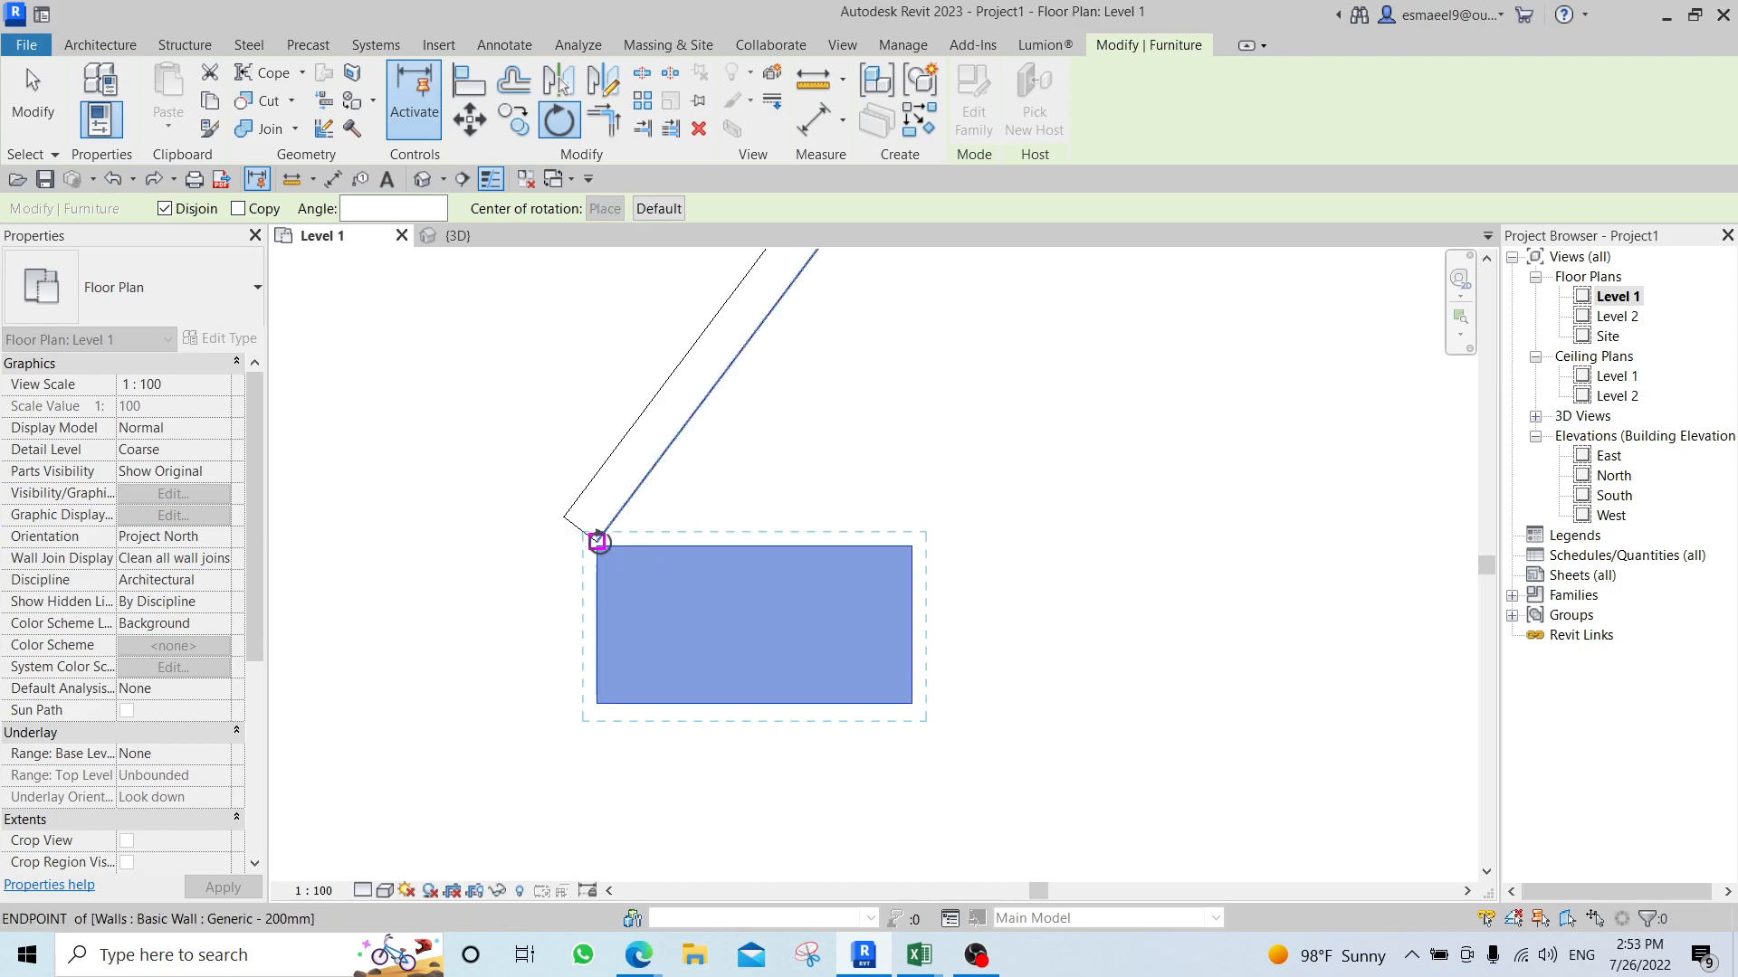
{"action": "left_click", "coordinate": [597, 542]}
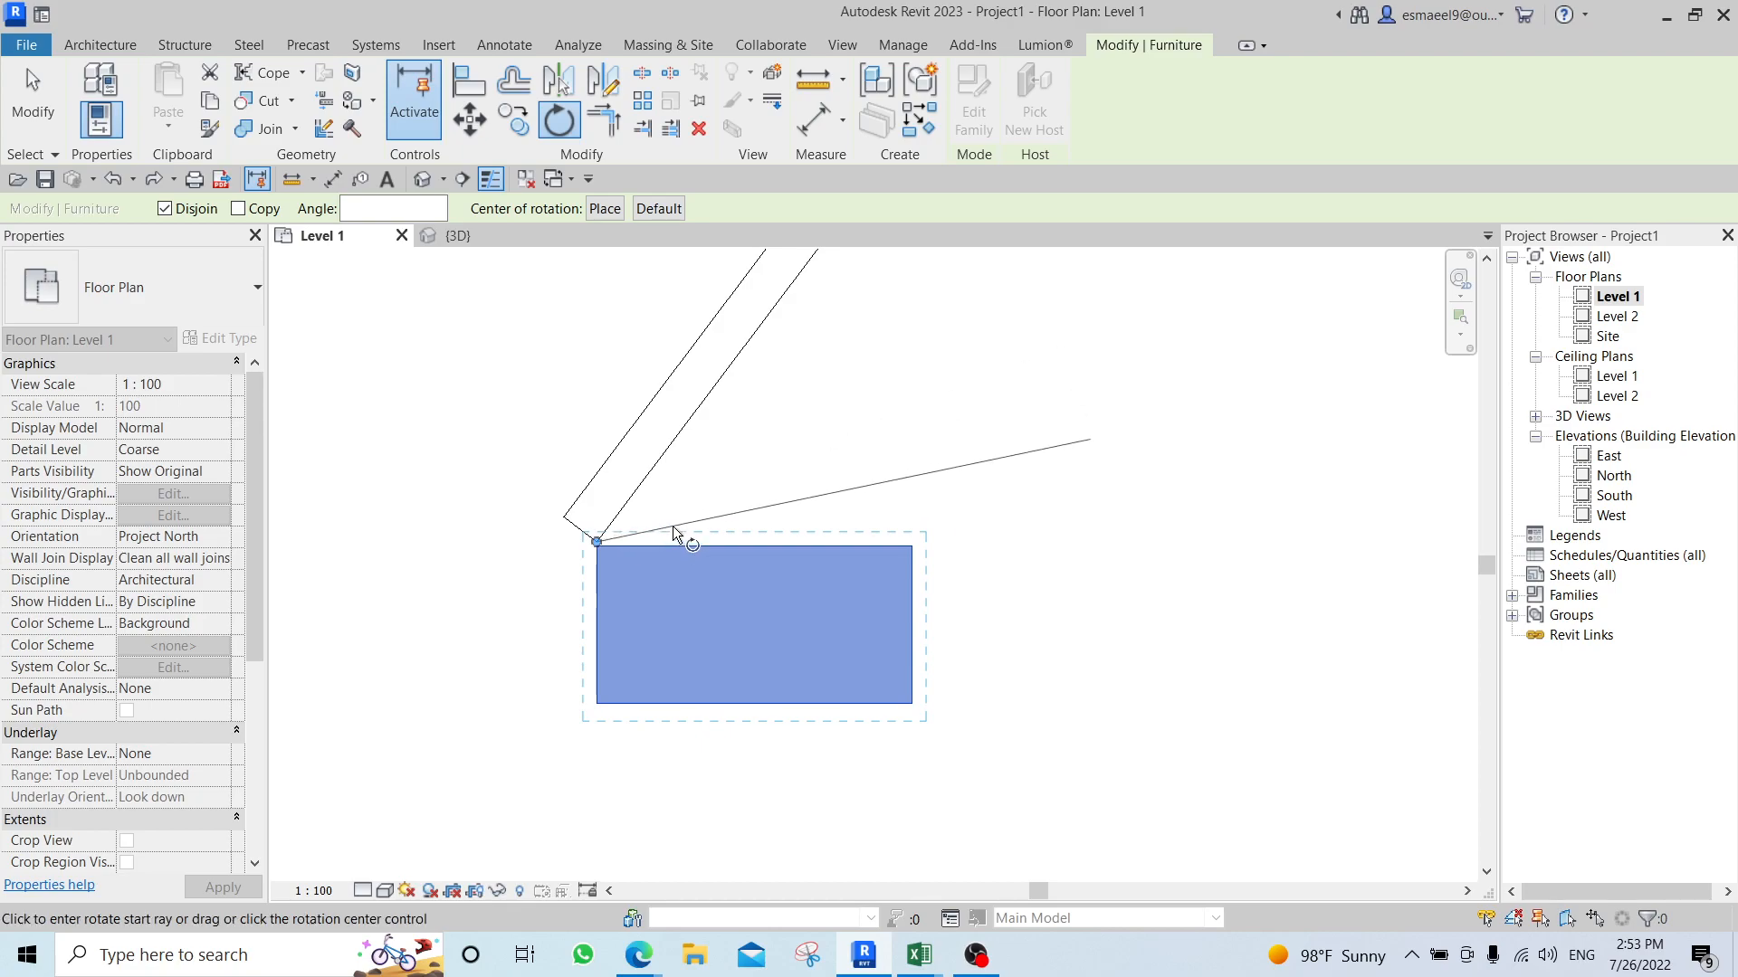
{"action": "left_click", "coordinate": [915, 547]}
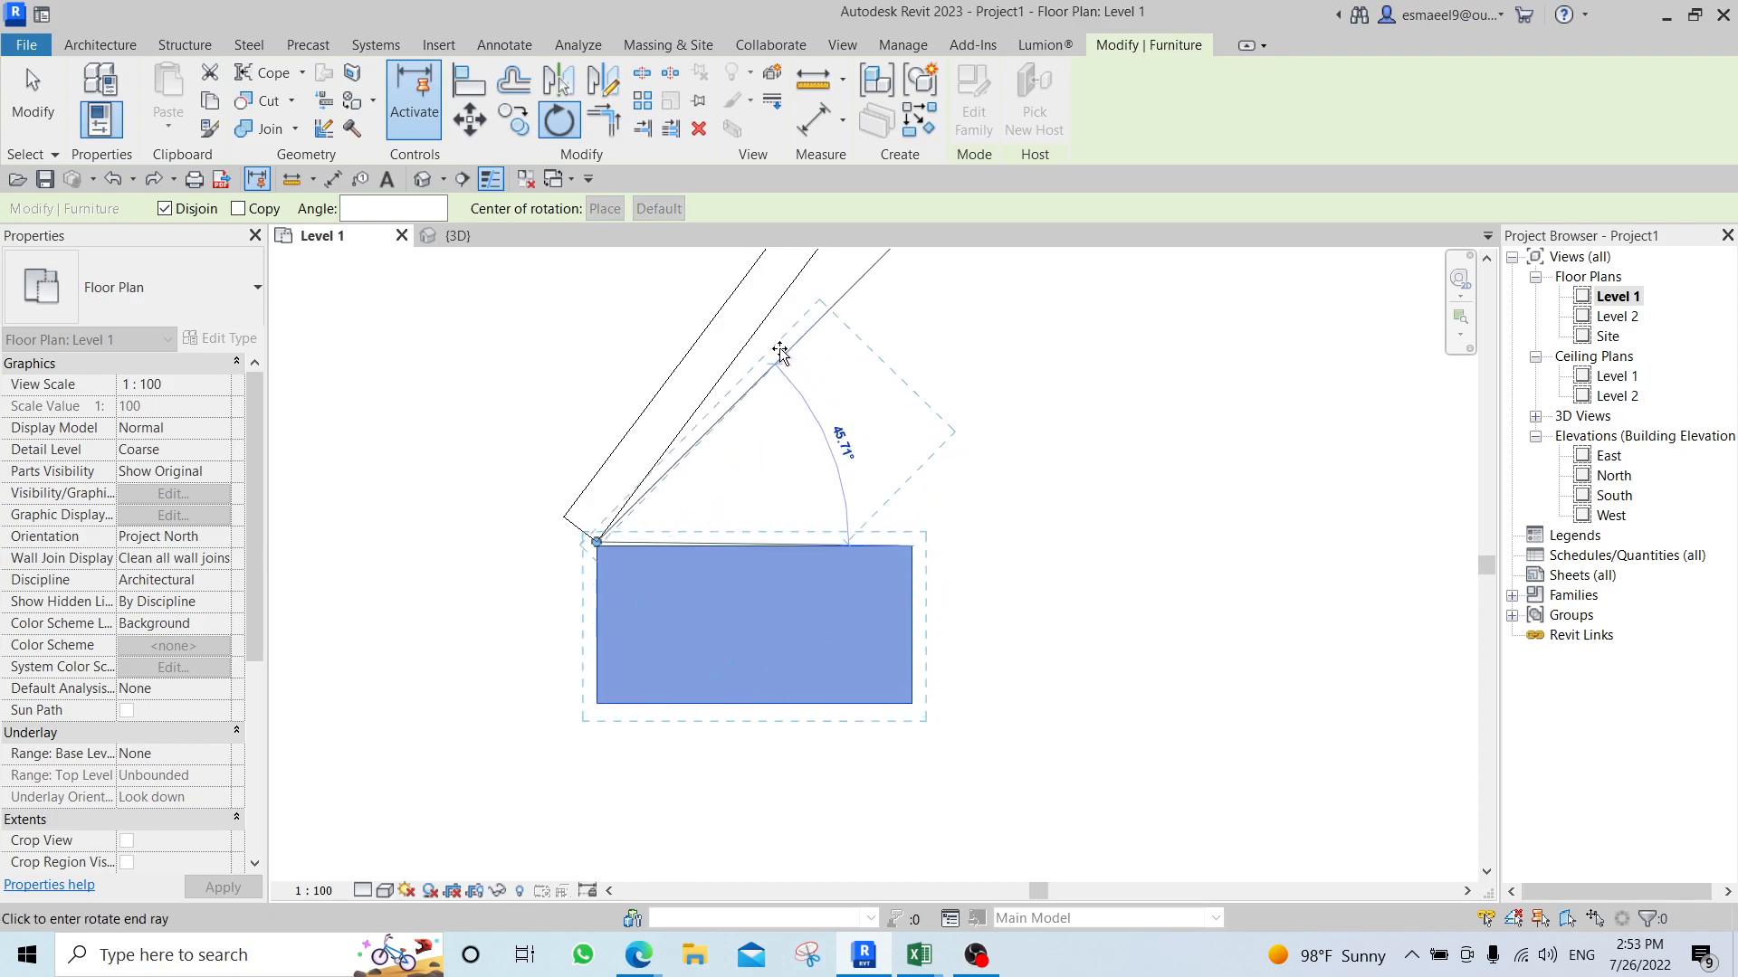
{"action": "left_click", "coordinate": [752, 329]}
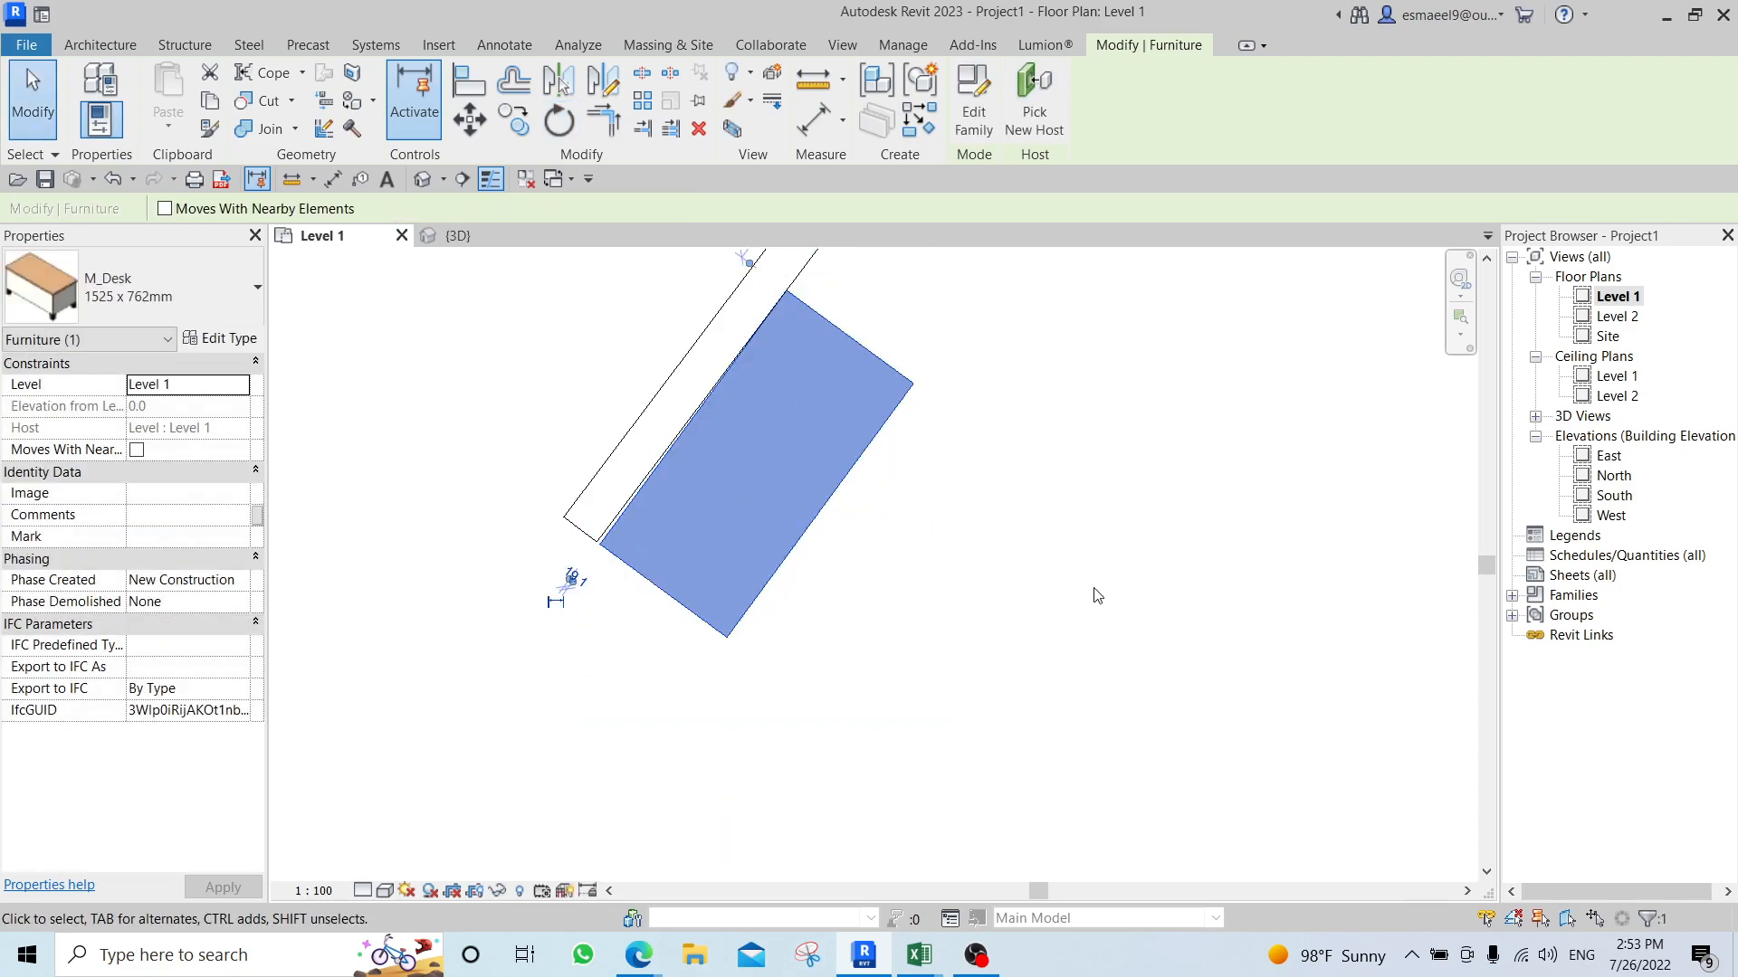
Draw a horizontal wall above the desk and a separate vertical wall to its right, with a gap at their corner.
{"action": "scroll", "coordinate": [952, 632], "scroll_direction": "down", "scroll_amount": 1}
{"action": "scroll", "coordinate": [958, 659], "scroll_direction": "down", "scroll_amount": 1}
{"action": "middle_click_drag", "start_coordinate": [1006, 596], "coordinate": [1029, 723]}
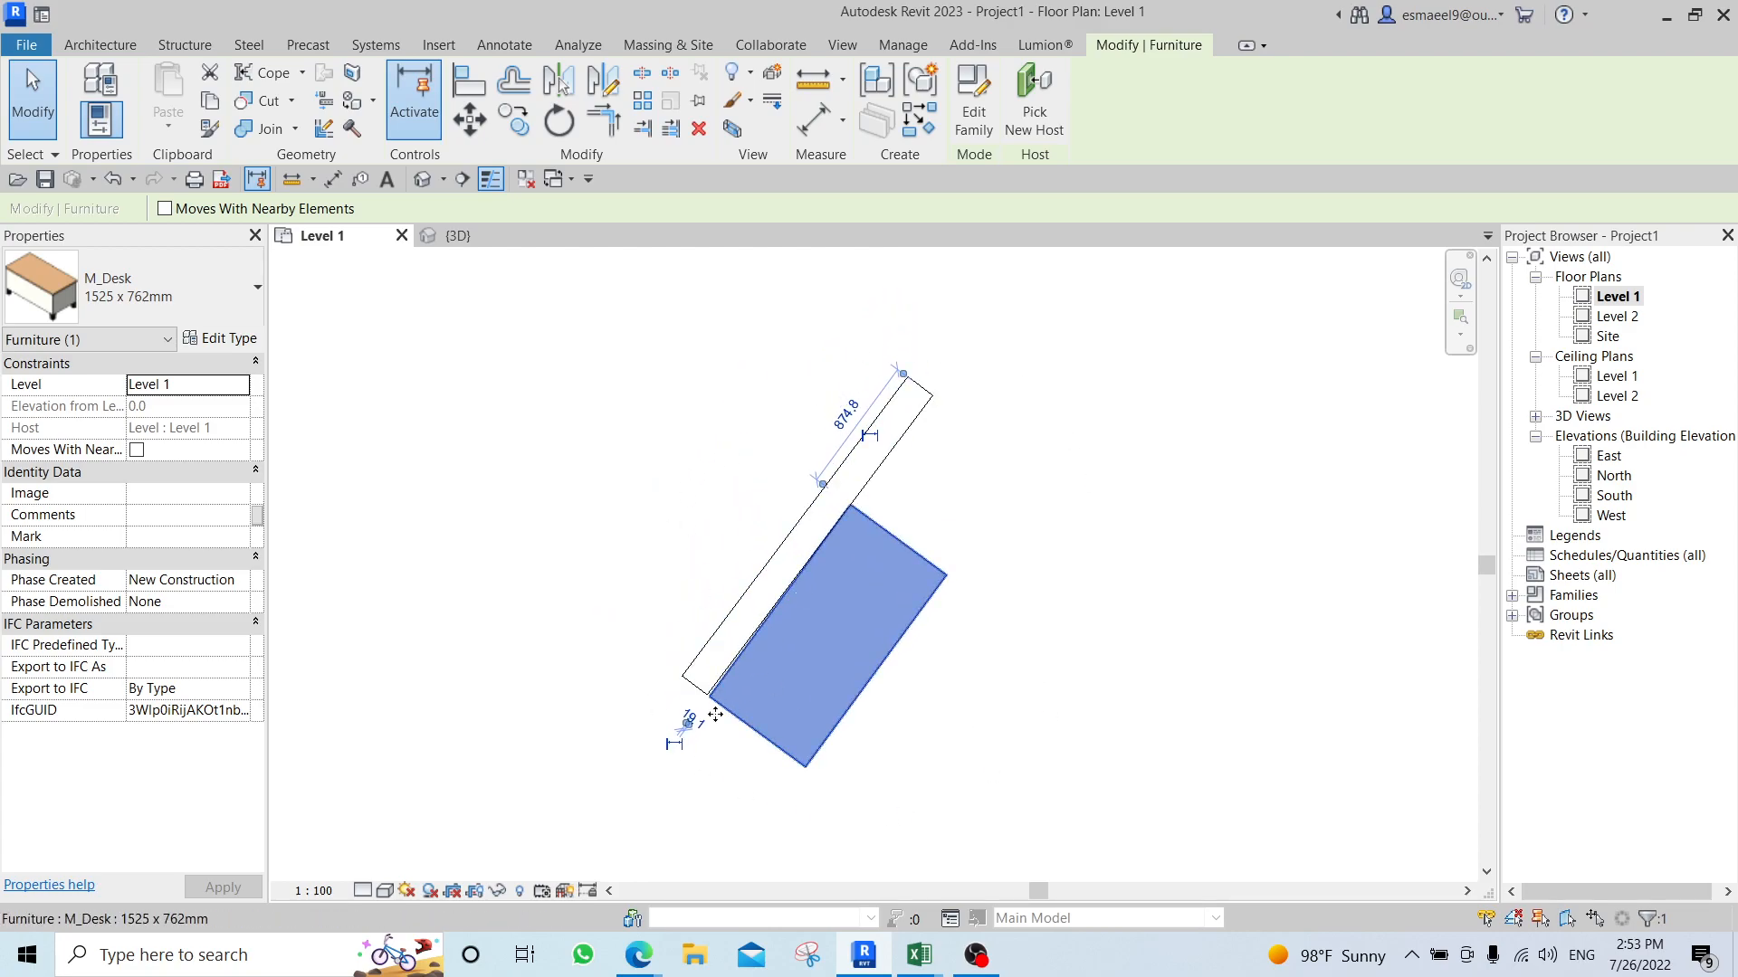
{"action": "scroll", "coordinate": [814, 661], "scroll_direction": "down", "scroll_amount": 2}
{"action": "scroll", "coordinate": [690, 677], "scroll_direction": "down", "scroll_amount": 1}
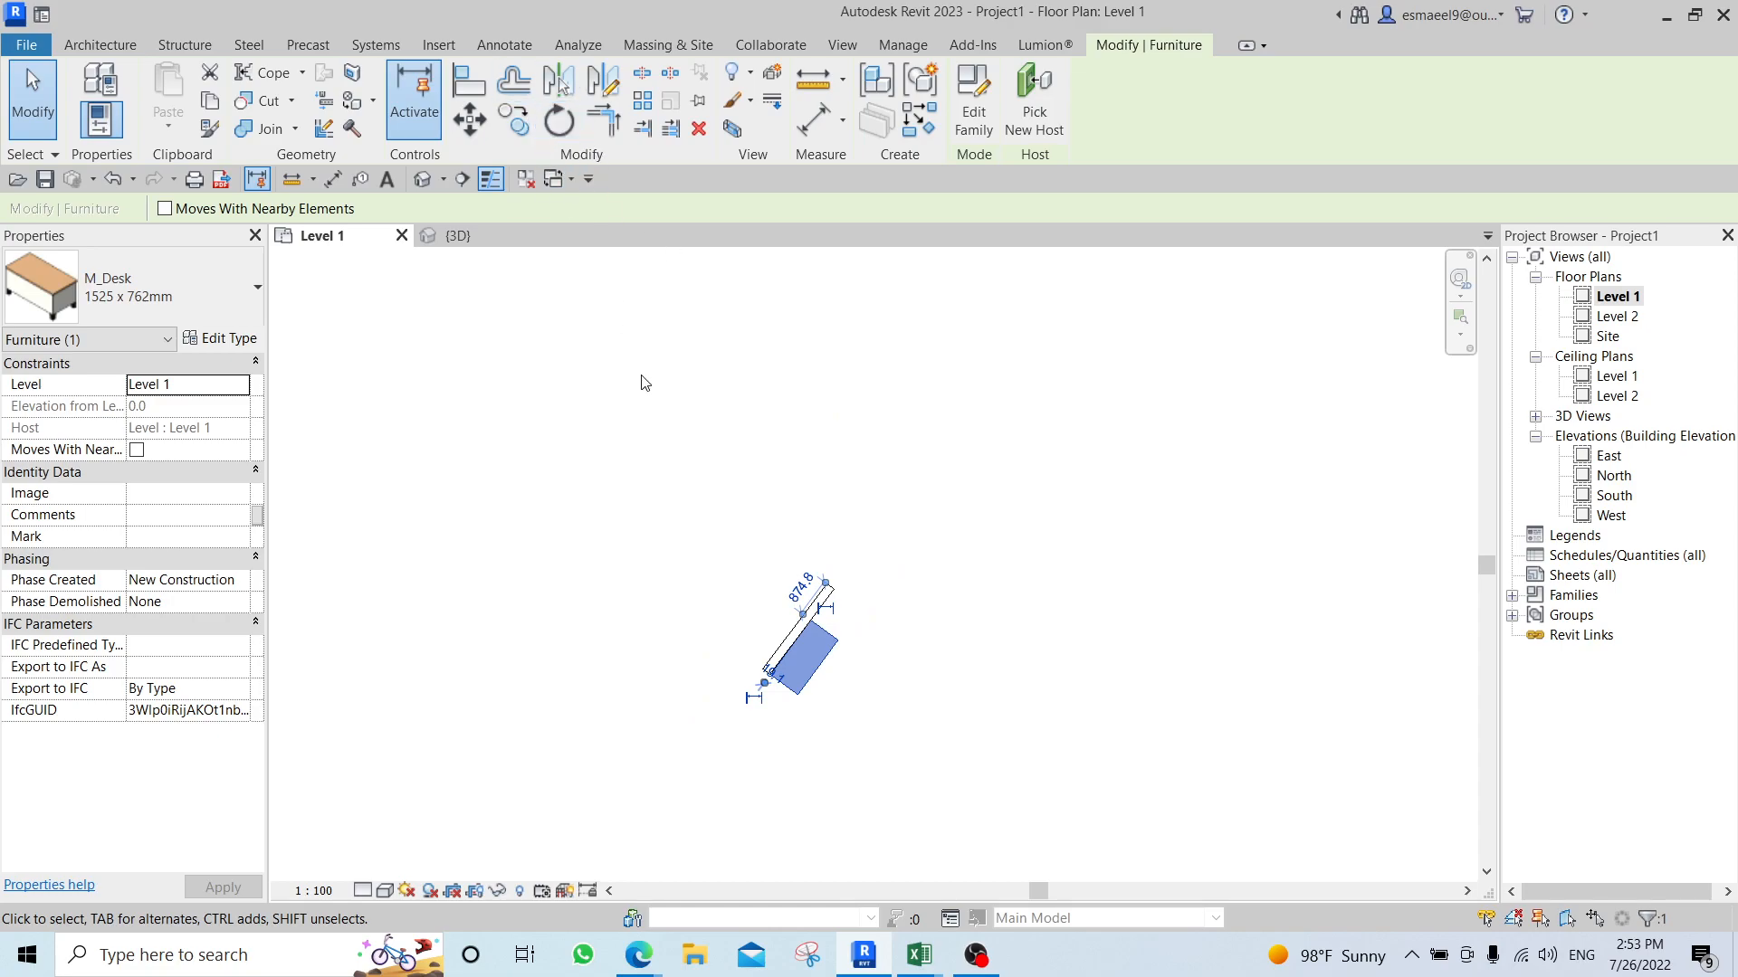
{"action": "scroll", "coordinate": [645, 380], "scroll_direction": "down", "scroll_amount": 2}
{"action": "key", "text": "Escape"}
{"action": "middle_click_drag", "start_coordinate": [621, 302], "coordinate": [777, 419]}
{"action": "key", "text": "w"}
{"action": "key", "text": "a"}
{"action": "left_click", "coordinate": [663, 418]}
{"action": "left_click", "coordinate": [1013, 419]}
{"action": "key", "text": "Escape"}
{"action": "left_click", "coordinate": [1066, 442]}
{"action": "left_click", "coordinate": [1066, 696]}
{"action": "key", "text": "Escape"}
Draw two shorter vertical walls to the left of the desk and delete the diagonal wall connecting them.
{"action": "left_click", "coordinate": [815, 509]}
{"action": "left_click", "coordinate": [816, 668]}
{"action": "left_click", "coordinate": [748, 526]}
{"action": "left_click", "coordinate": [748, 696]}
{"action": "key", "text": "Escape"}
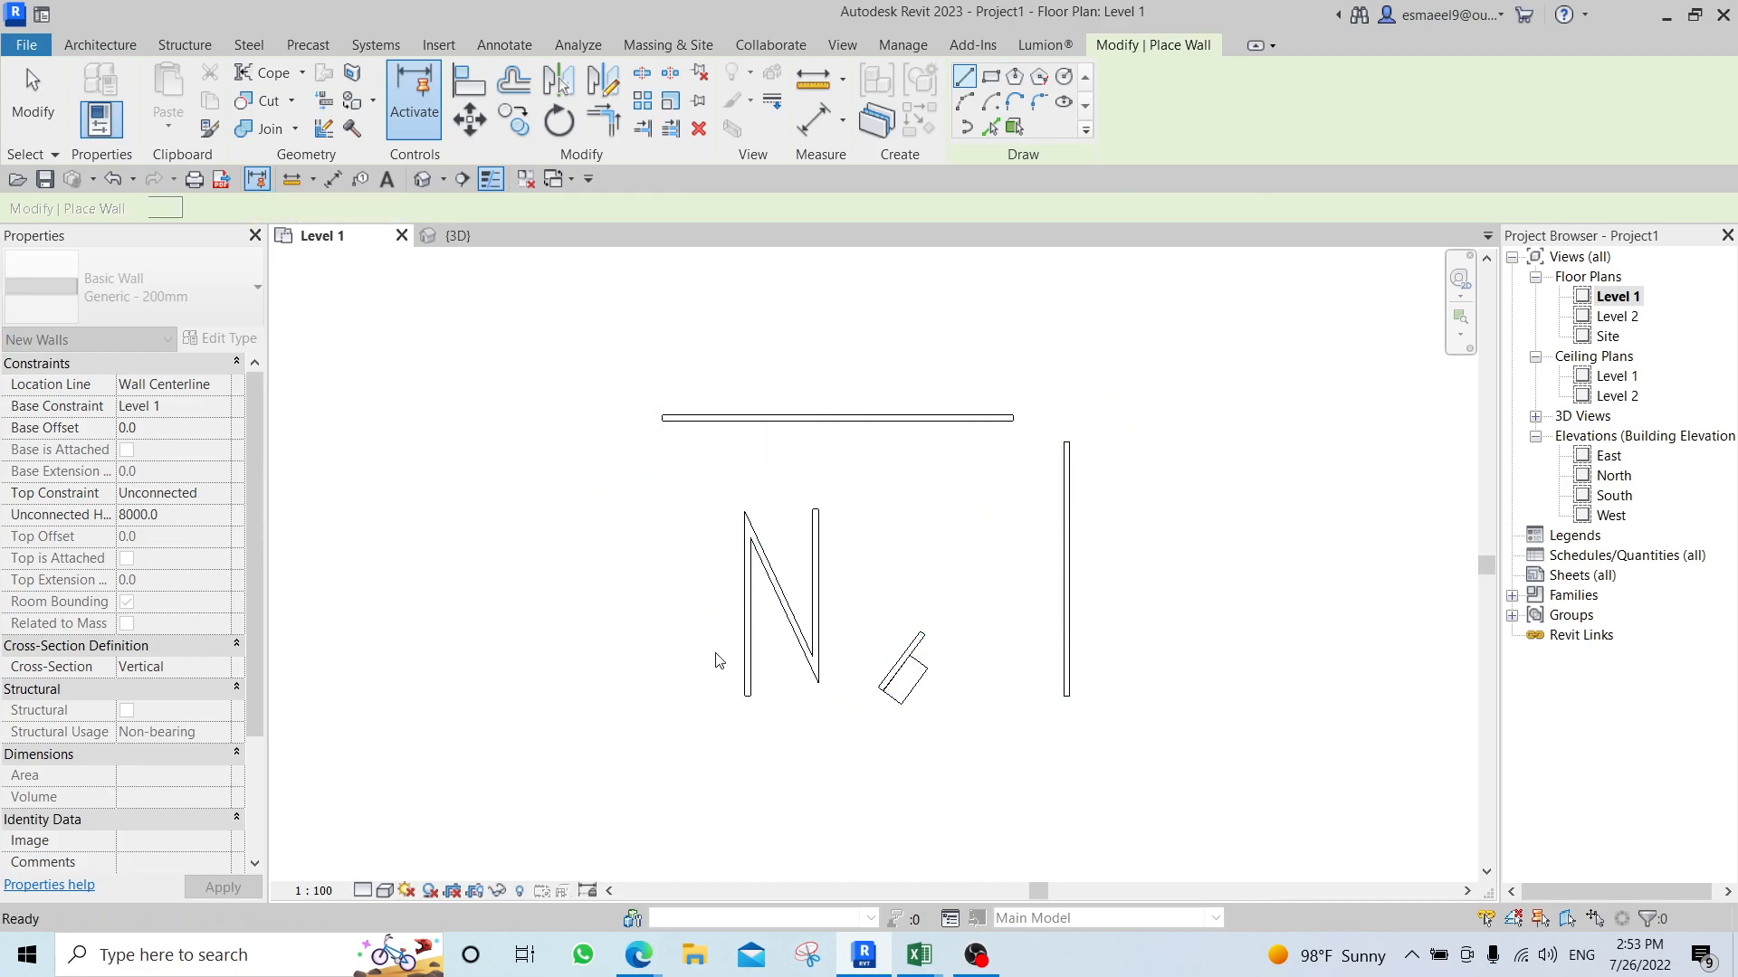
{"action": "key", "text": "Escape"}
{"action": "left_click", "coordinate": [783, 598]}
{"action": "key", "text": "Delete"}
Trim/extend the horizontal wall and the long right-hand vertical wall to meet in a corner.
{"action": "middle_click_drag", "start_coordinate": [965, 497], "coordinate": [838, 562]}
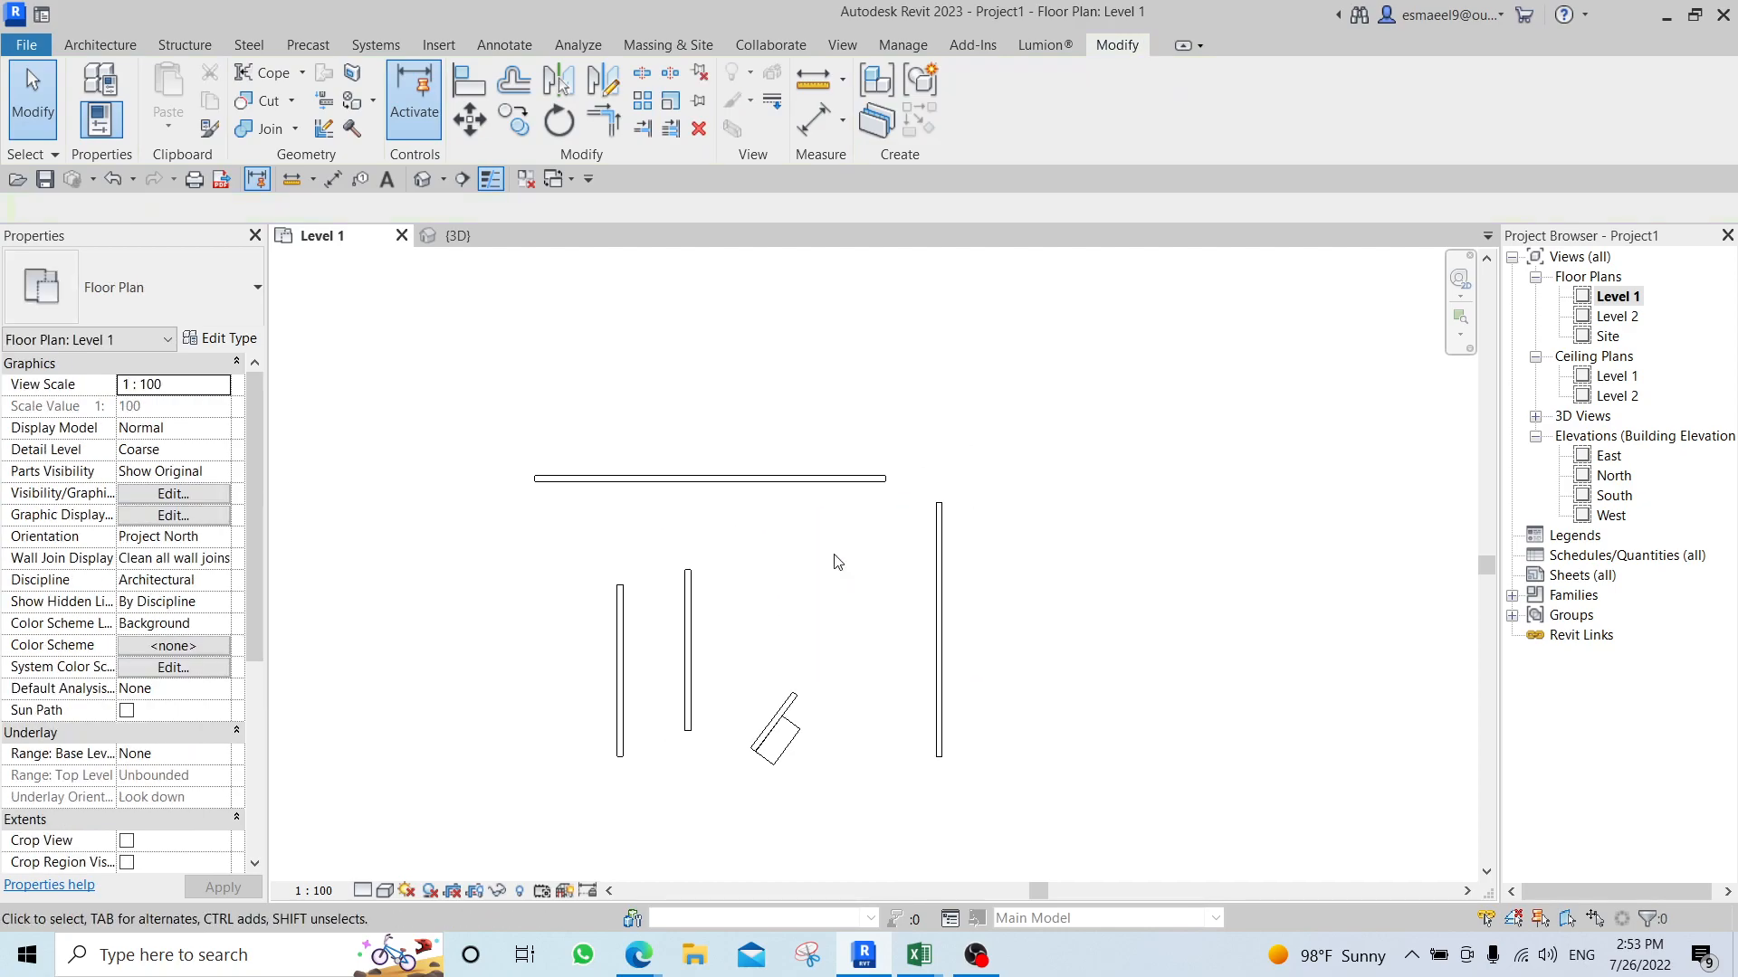
{"action": "scroll", "coordinate": [865, 540], "scroll_direction": "up", "scroll_amount": 1}
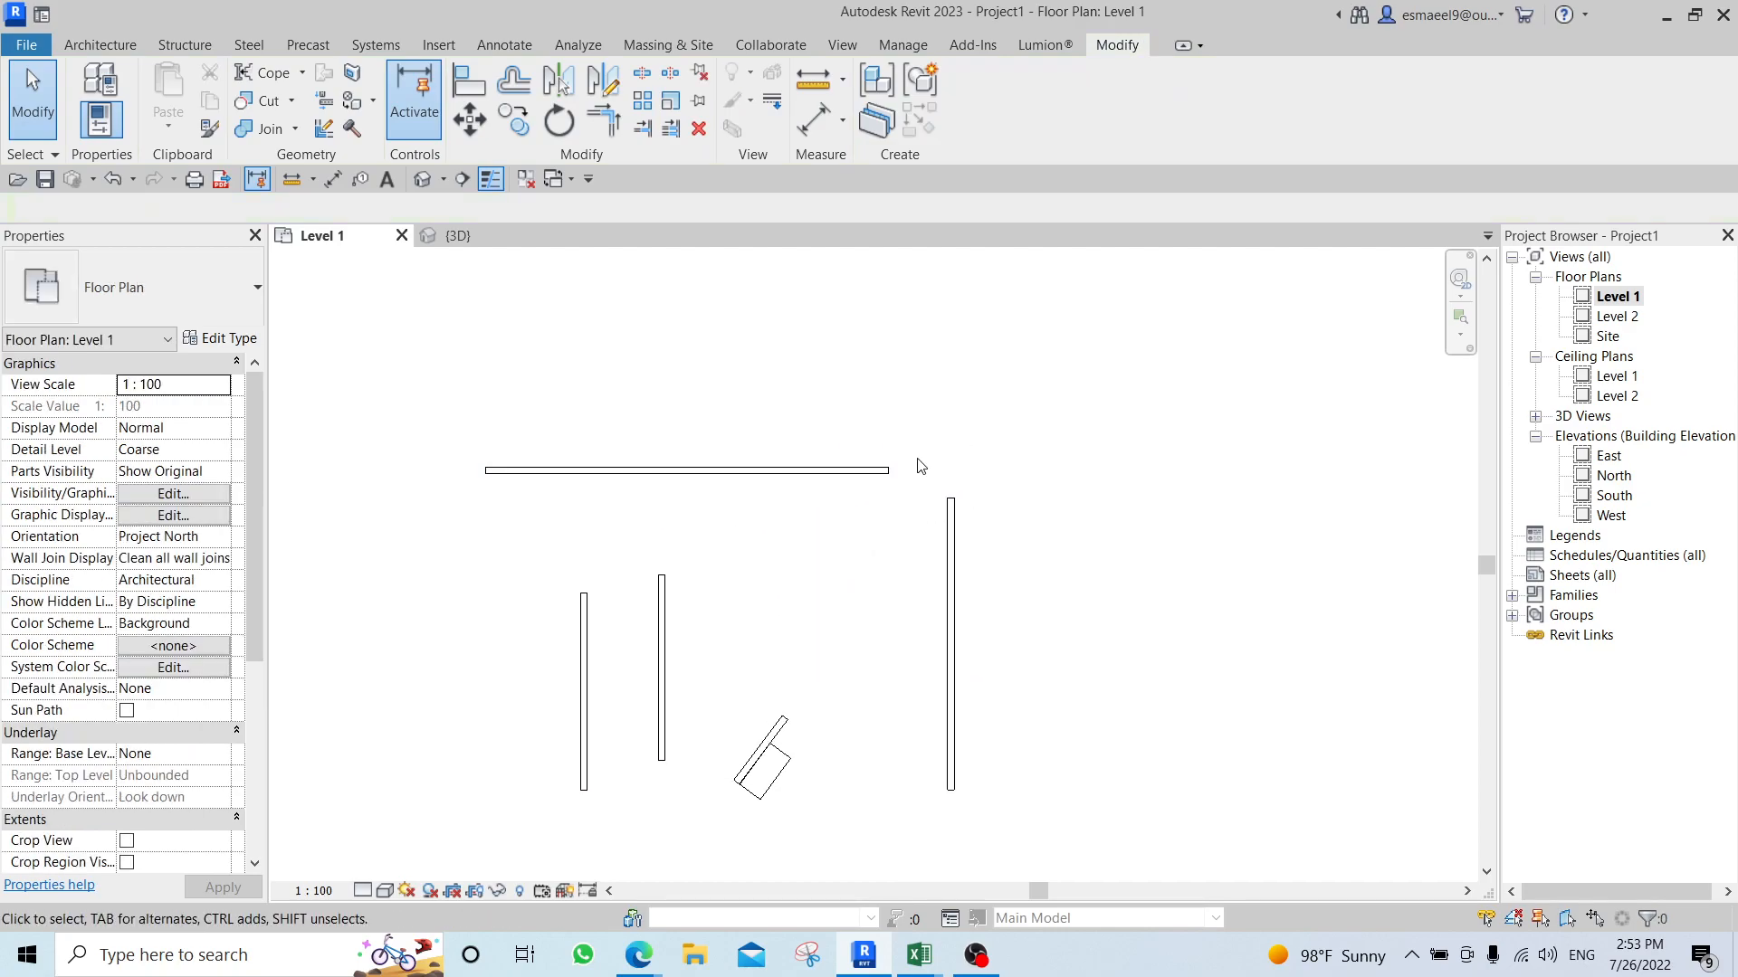
{"action": "key", "text": "t"}
{"action": "key", "text": "r"}
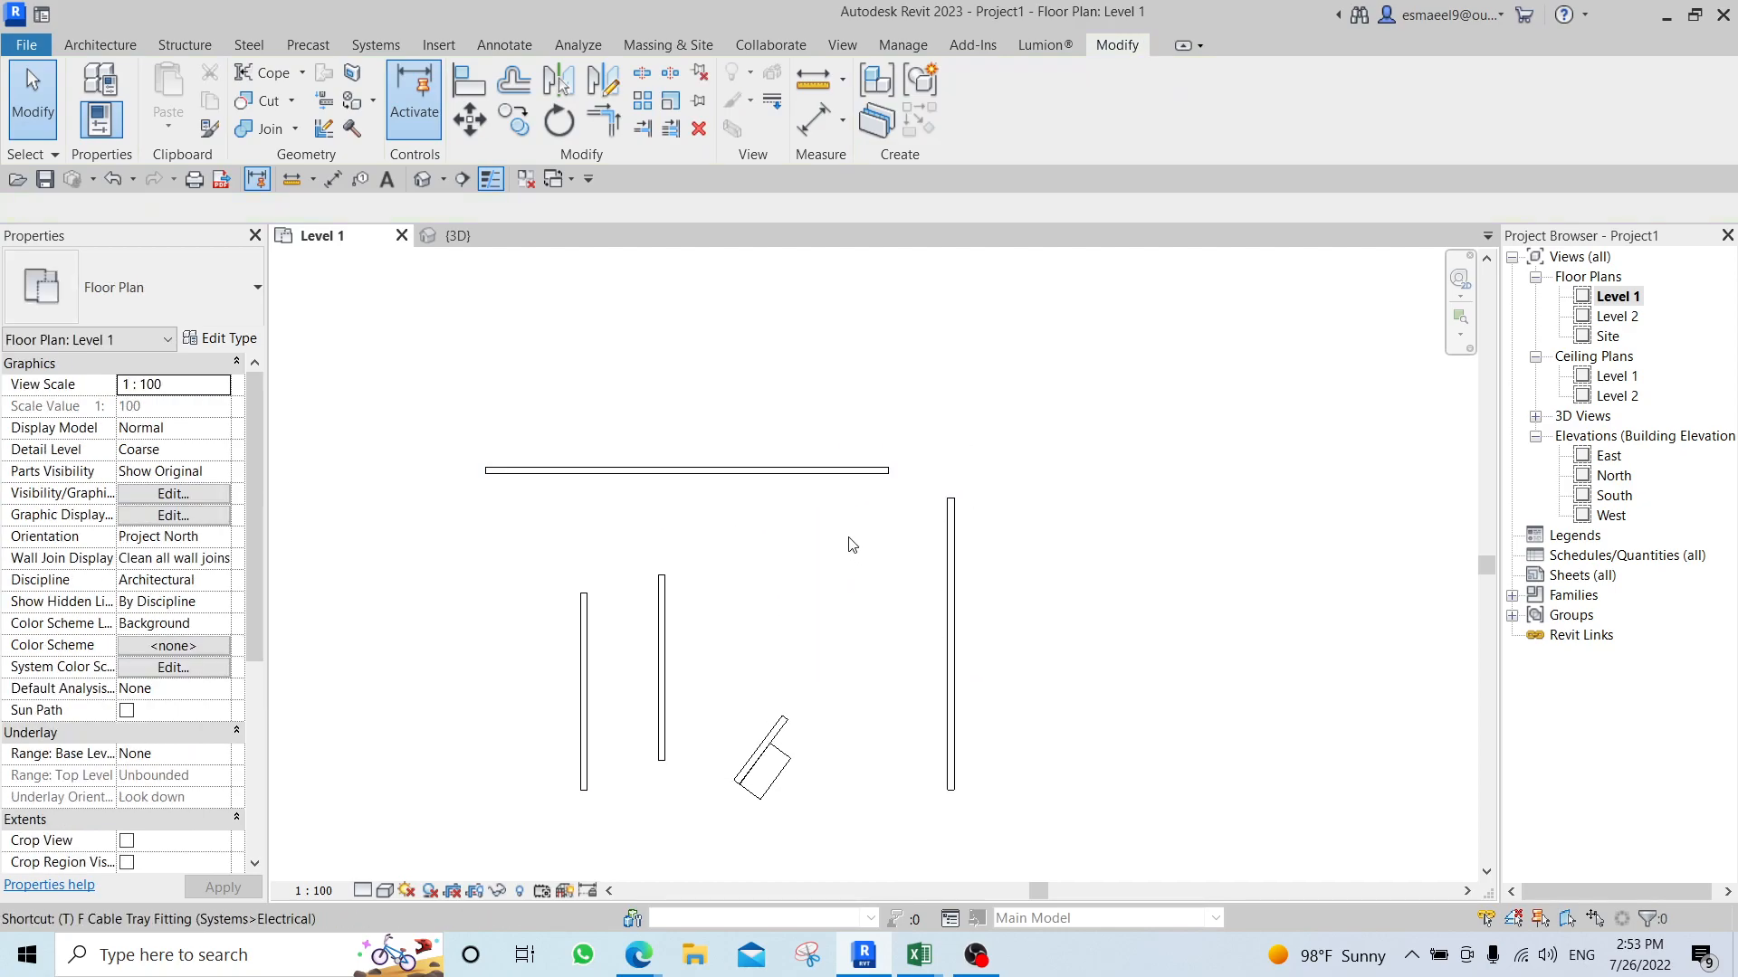
{"action": "left_click", "coordinate": [842, 470]}
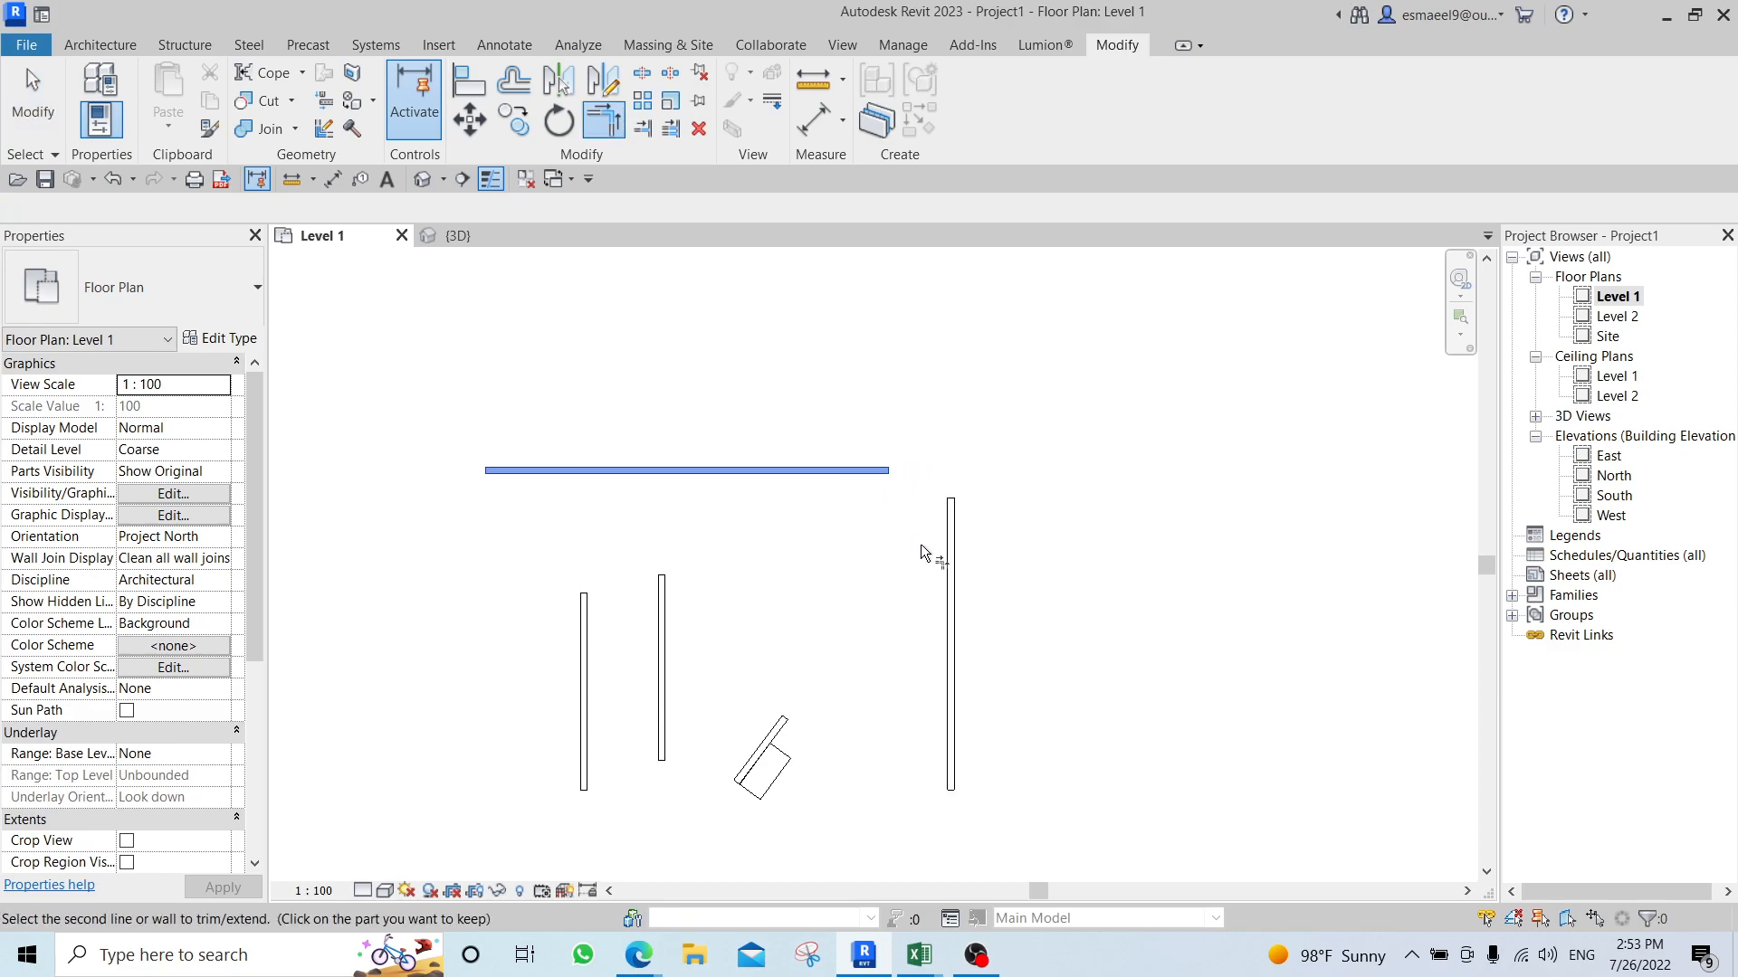
{"action": "left_click", "coordinate": [943, 556]}
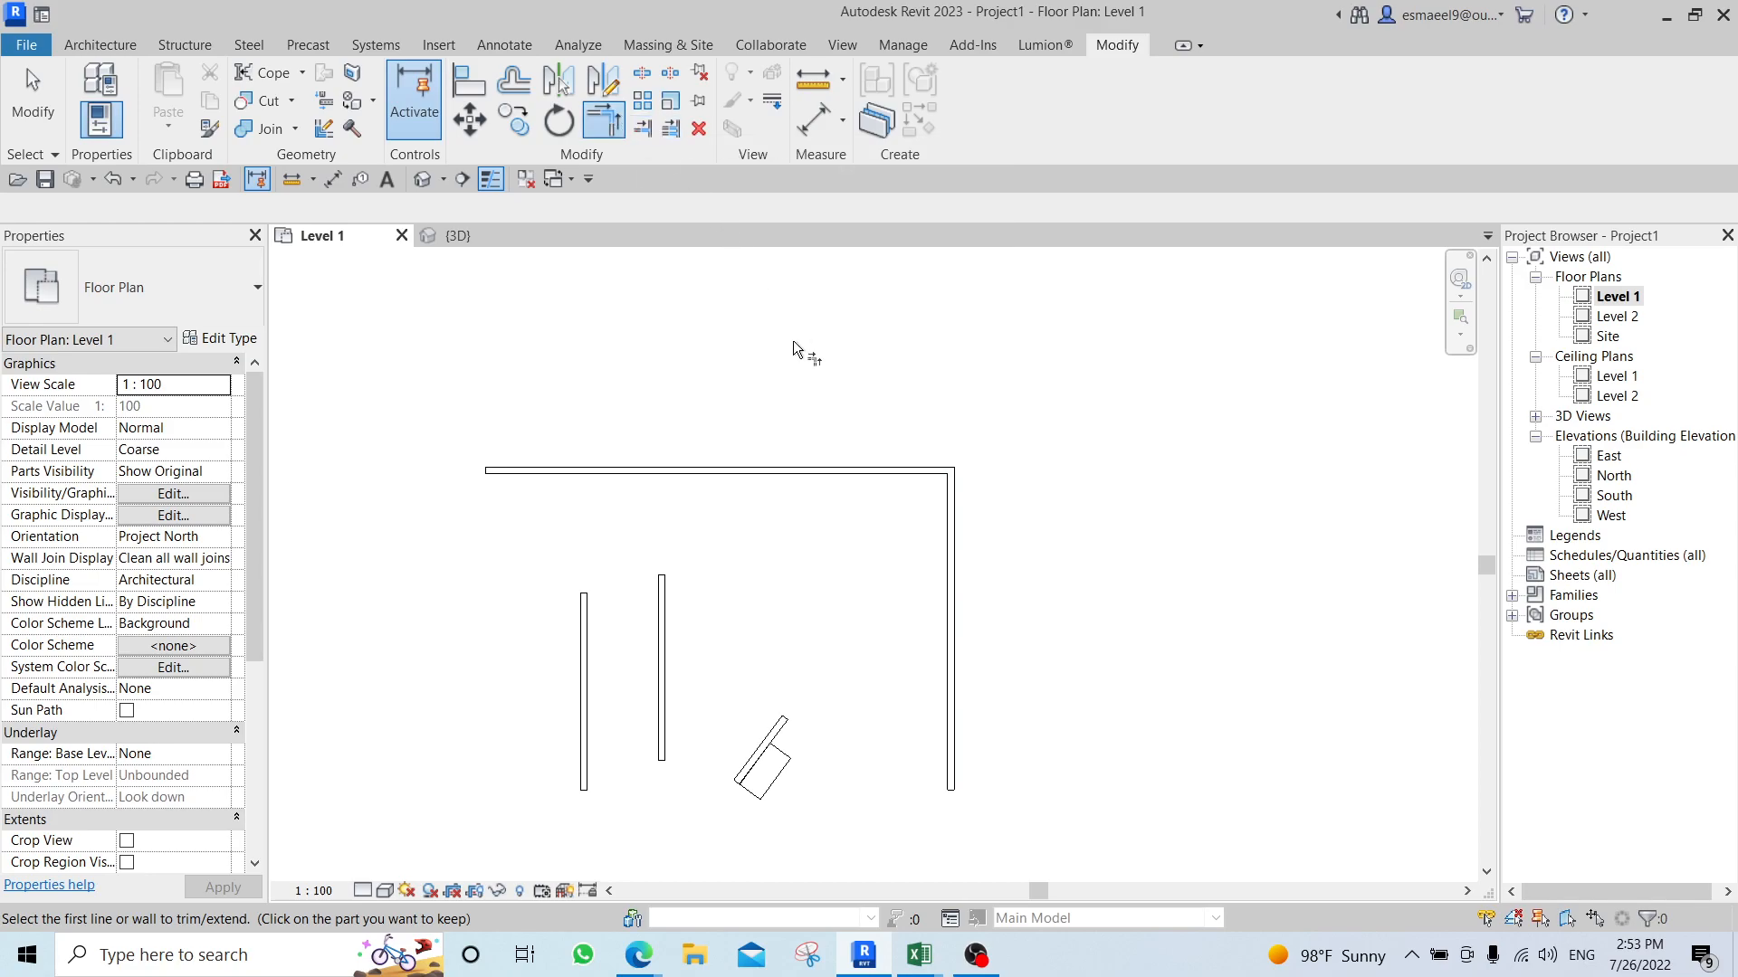
{"action": "key", "text": "Escape"}
Make two copies of the leftmost short vertical wall, spaced apart horizontally to its left.
{"action": "left_click", "coordinate": [586, 645]}
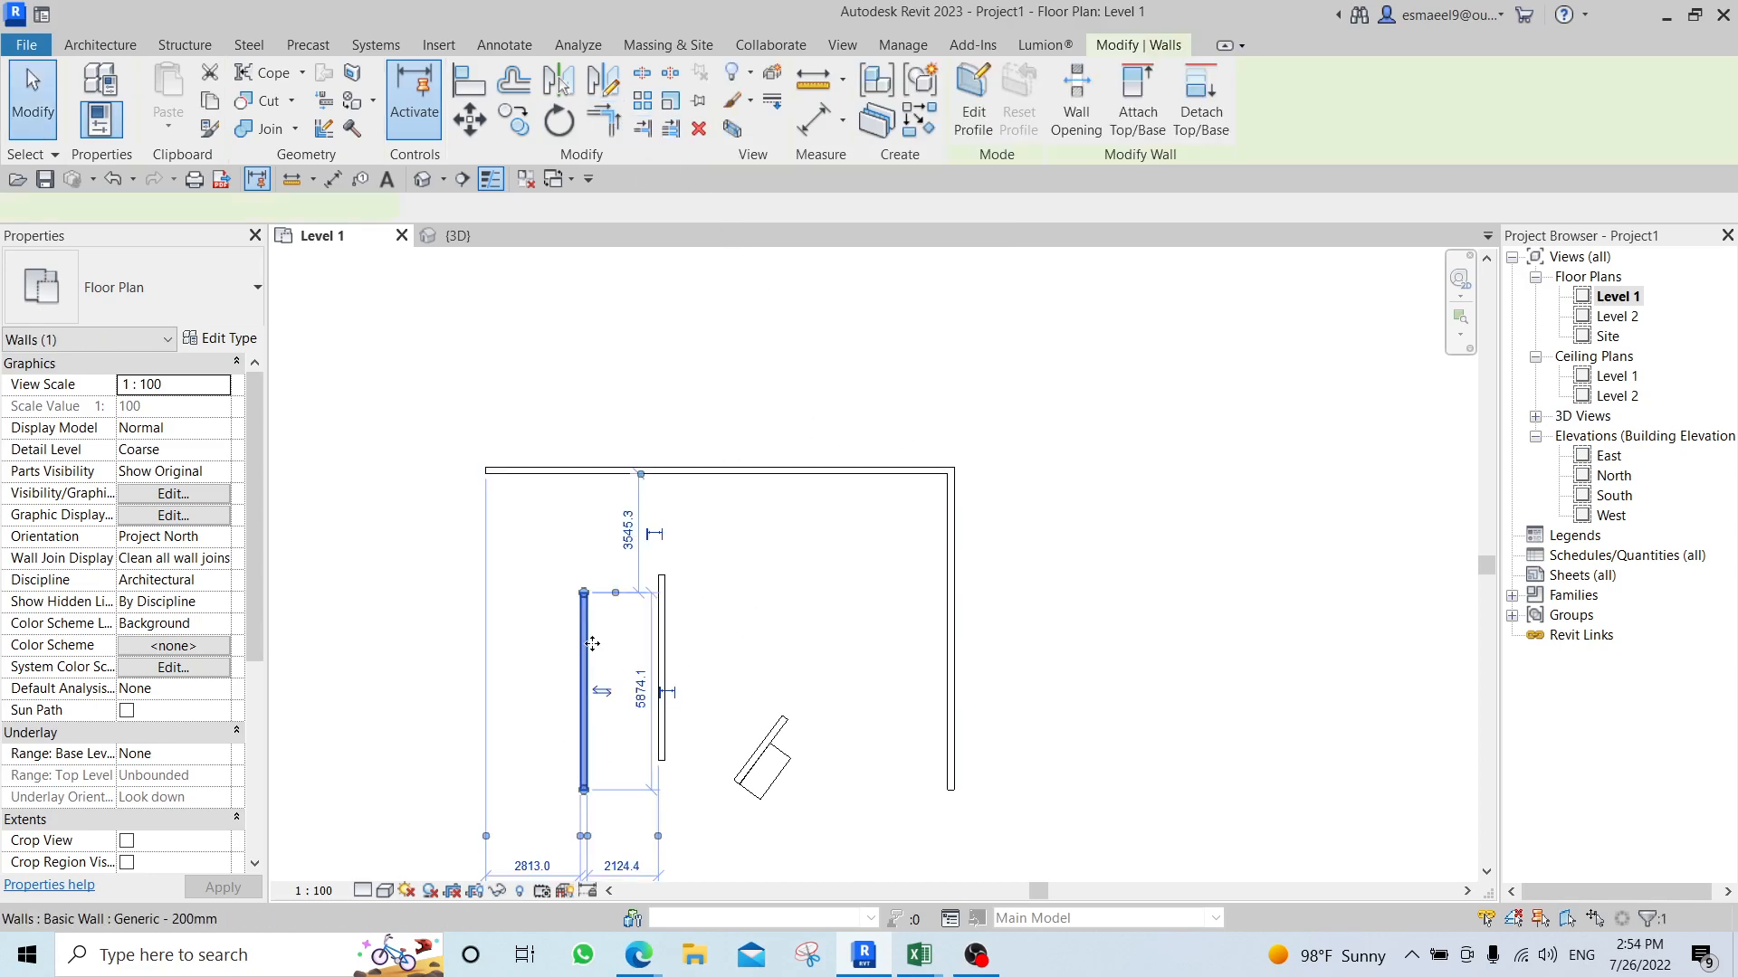
{"action": "key", "text": "c"}
{"action": "key", "text": "o"}
{"action": "left_click", "coordinate": [582, 657]}
{"action": "left_click", "coordinate": [468, 658]}
{"action": "key", "text": "Escape"}
{"action": "key", "text": "Escape"}
Stretch the left end of the horizontal wall past the leftmost copied vertical wall.
{"action": "middle_click_drag", "start_coordinate": [611, 566], "coordinate": [634, 609]}
{"action": "left_click", "coordinate": [580, 514]}
{"action": "left_click_drag", "start_coordinate": [507, 513], "coordinate": [344, 513]}
{"action": "key", "text": "Escape"}
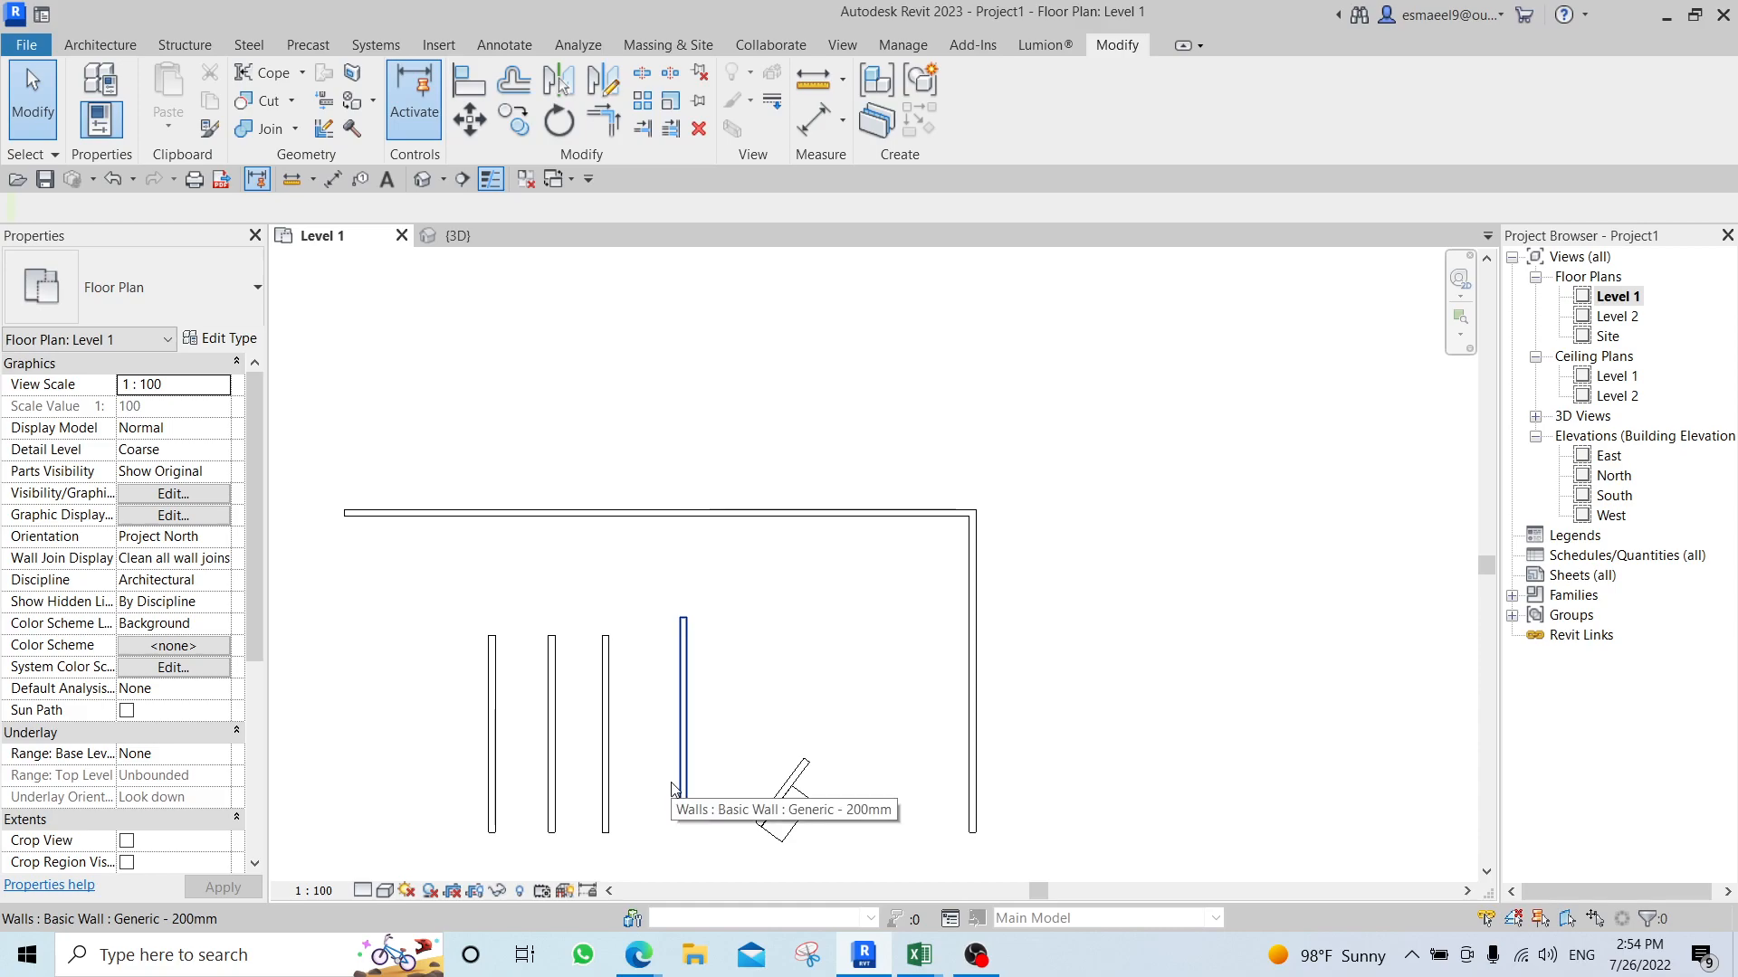
Extend the four shorter vertical walls up to the horizontal wall with Trim/Extend Multiple Elements.
{"action": "left_click", "coordinate": [671, 133]}
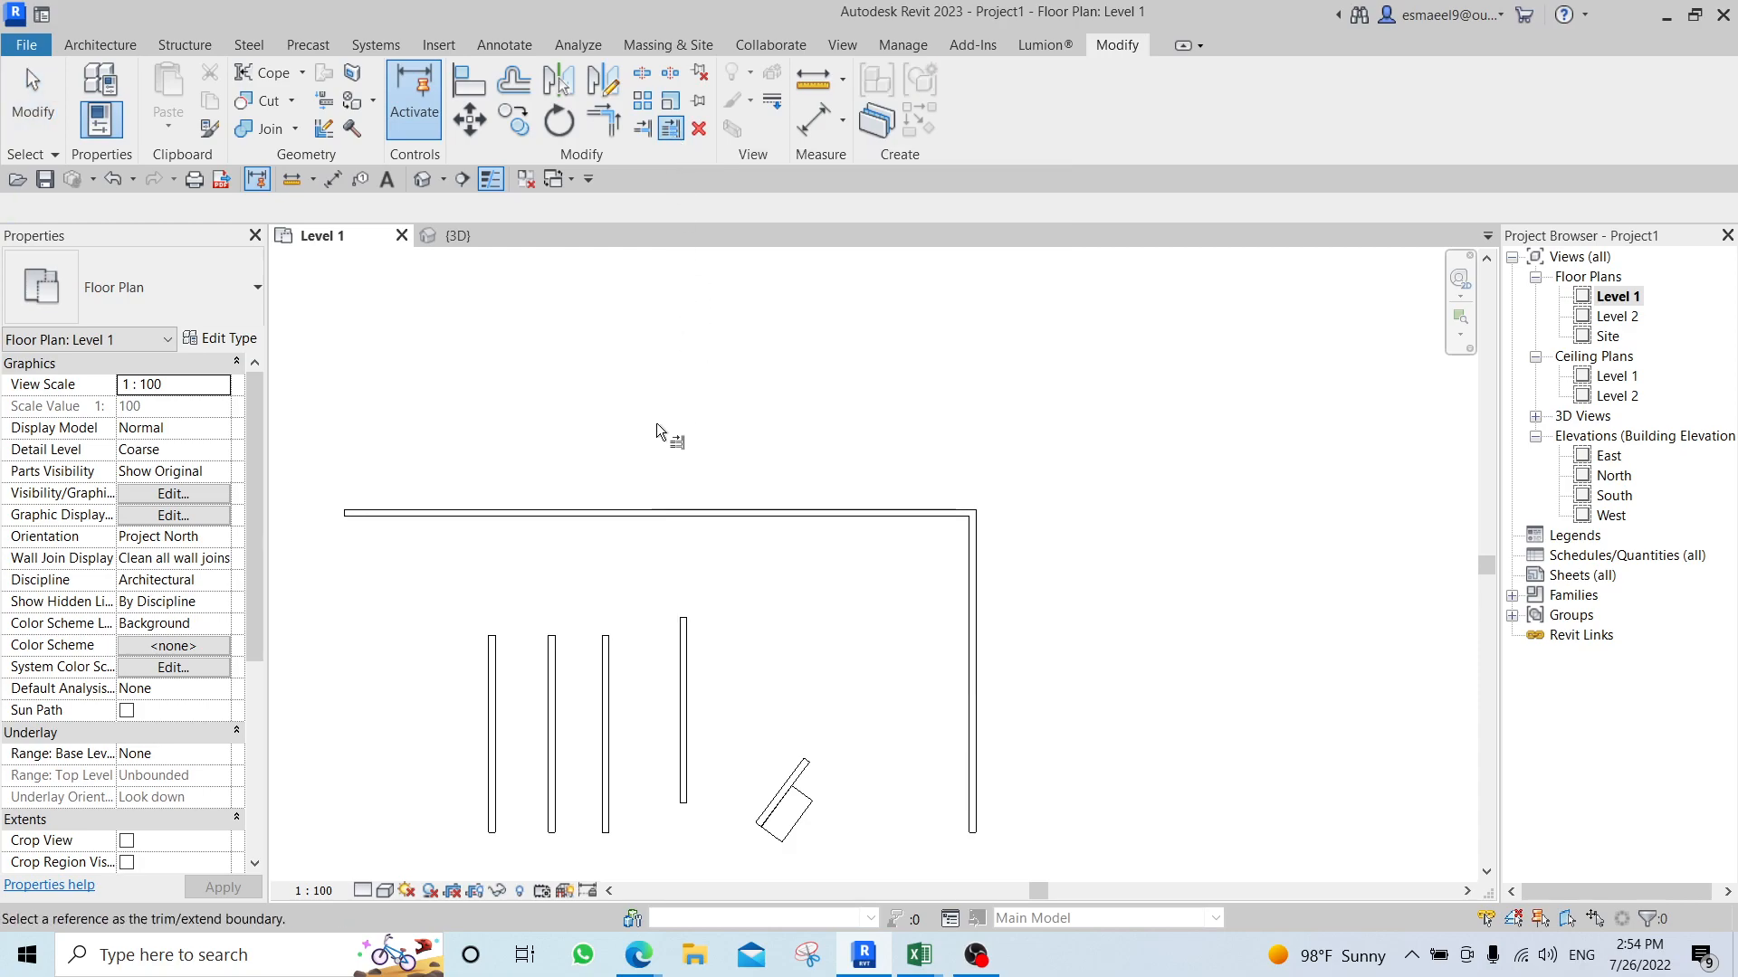
{"action": "left_click", "coordinate": [632, 510]}
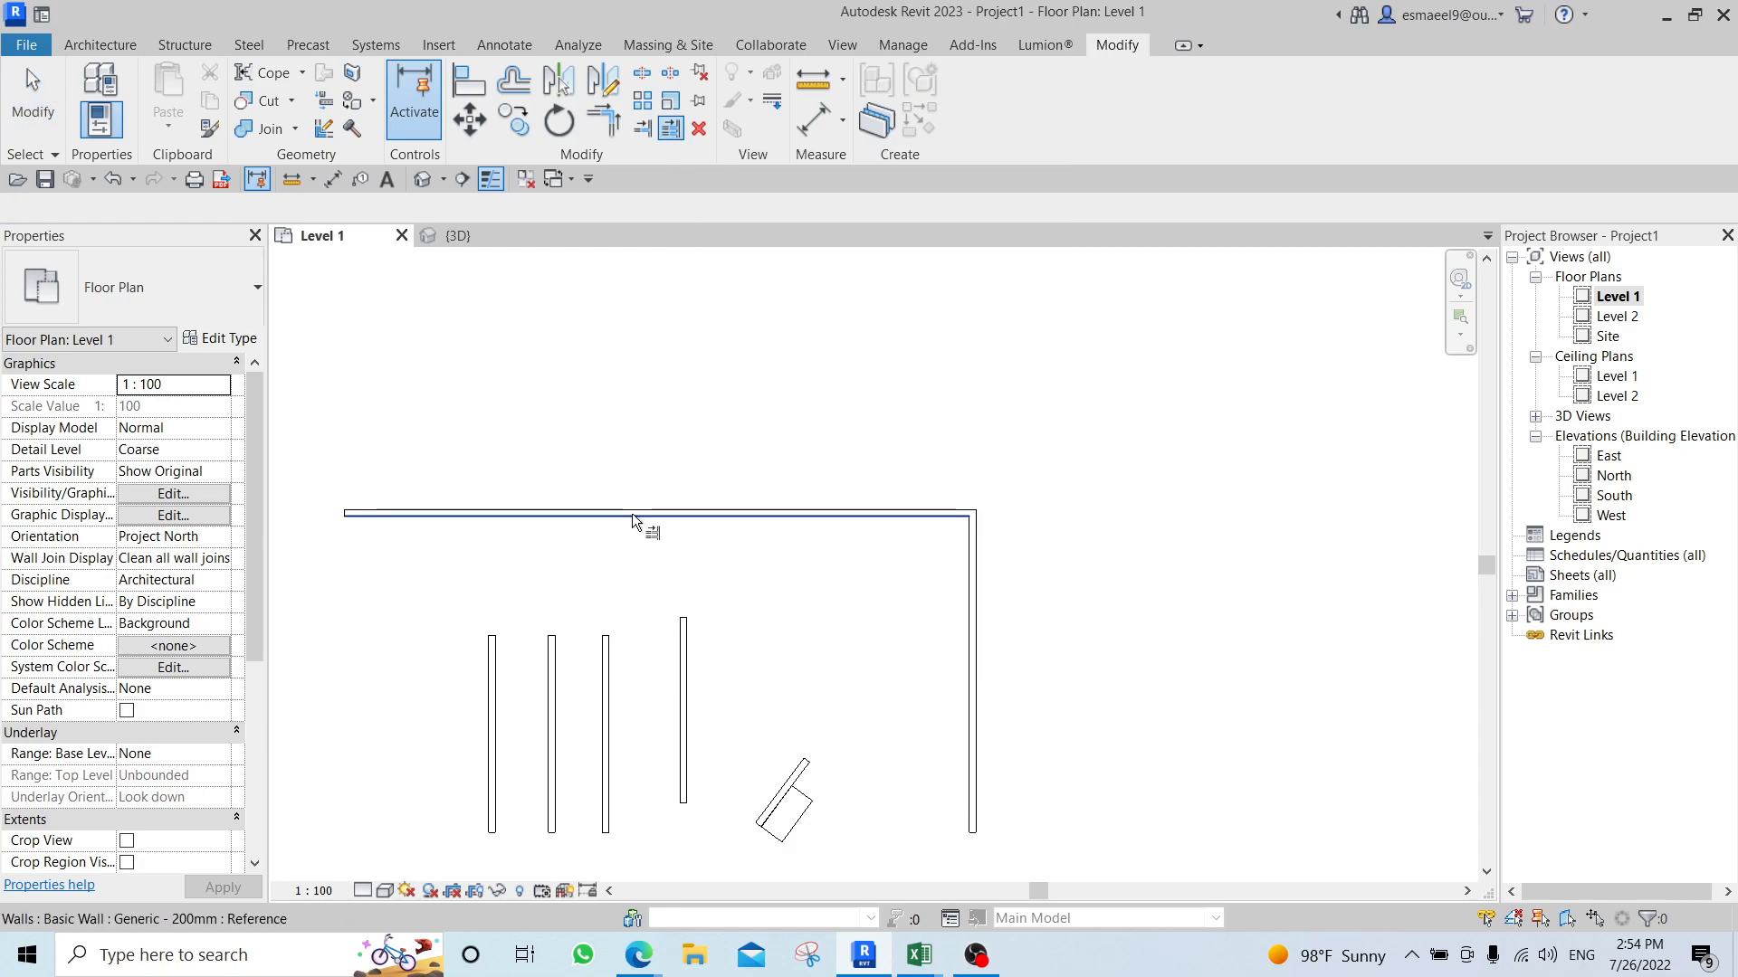
{"action": "left_click", "coordinate": [683, 615]}
{"action": "left_click", "coordinate": [605, 681]}
{"action": "left_click", "coordinate": [551, 670]}
{"action": "left_click", "coordinate": [491, 643]}
{"action": "key", "text": "Escape"}
{"action": "key", "text": "Escape"}
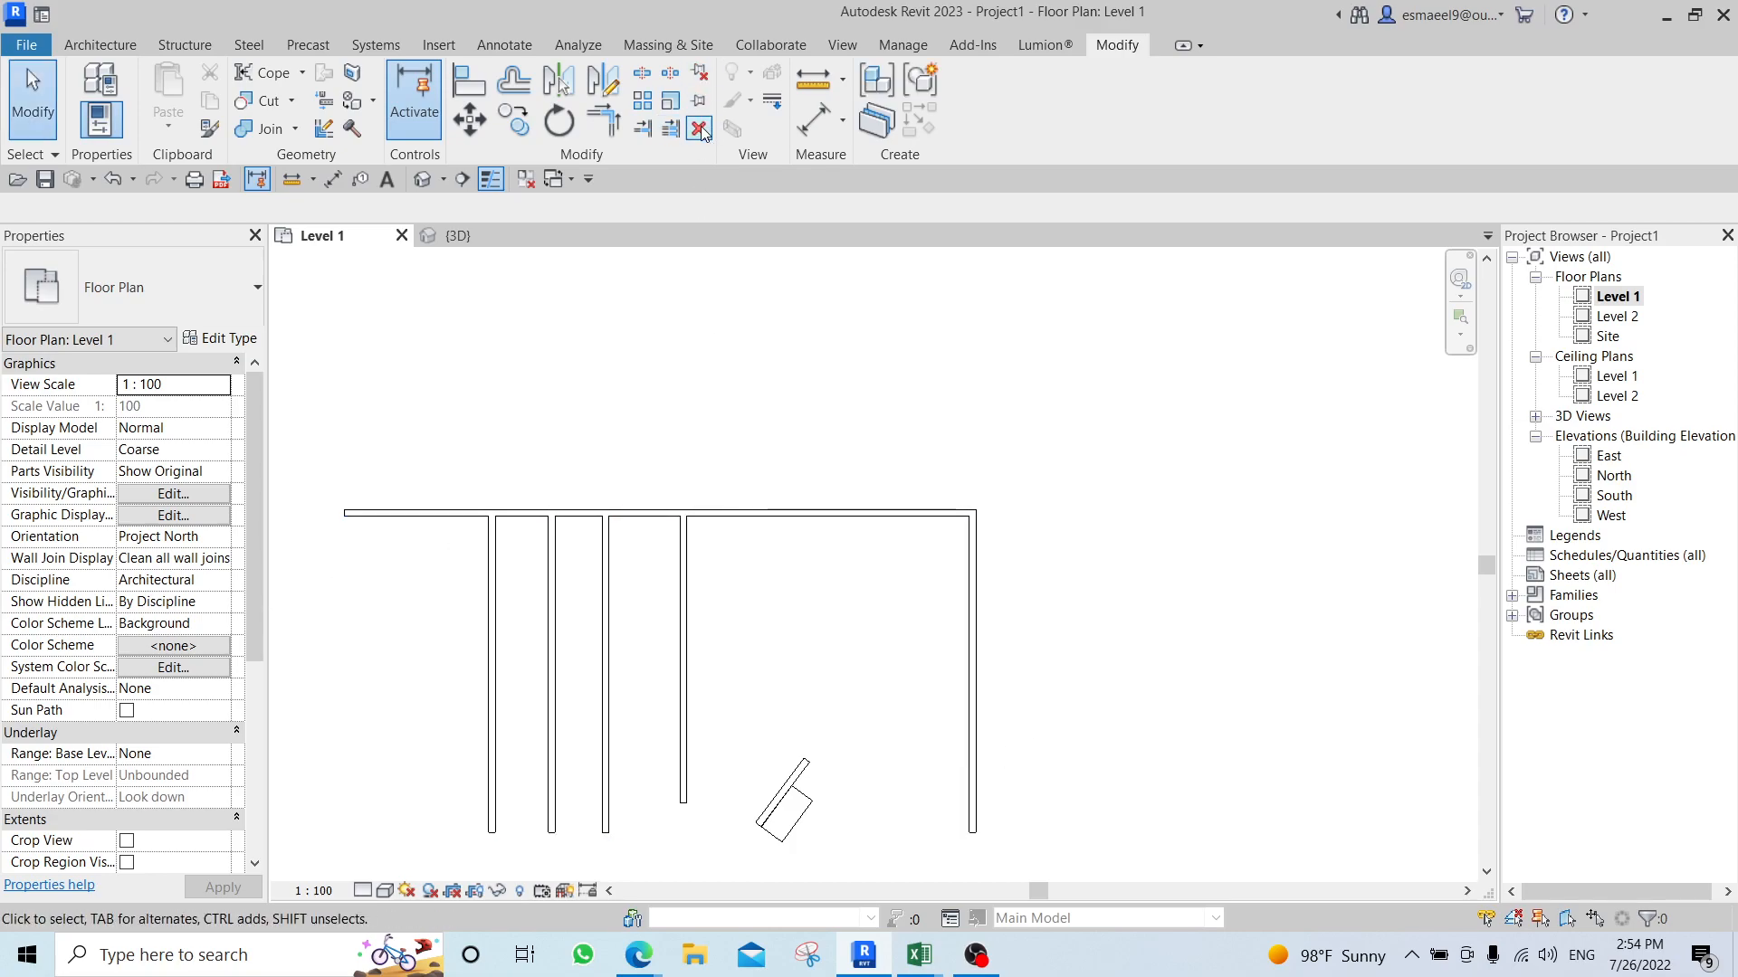
Delete the horizontal wall along the upper ends of the vertical walls.
{"action": "left_click", "coordinate": [770, 511]}
{"action": "key", "text": "Delete"}
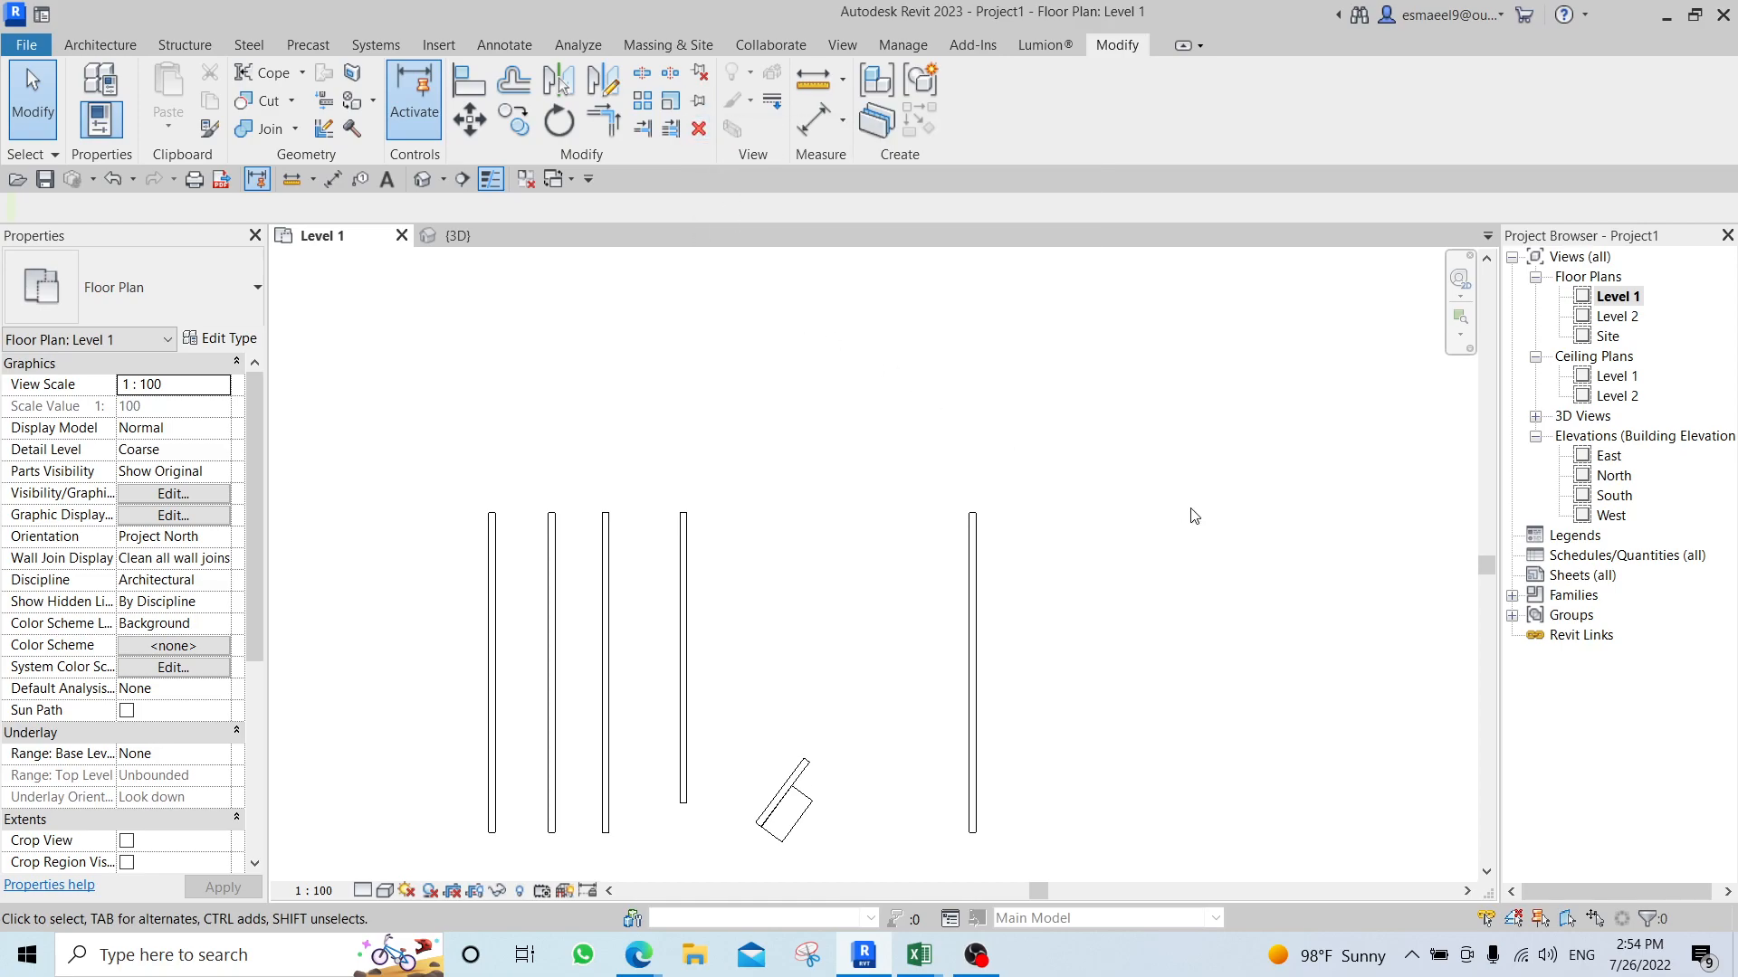
Pin the rightmost vertical wall in place.
{"action": "left_click", "coordinate": [965, 545]}
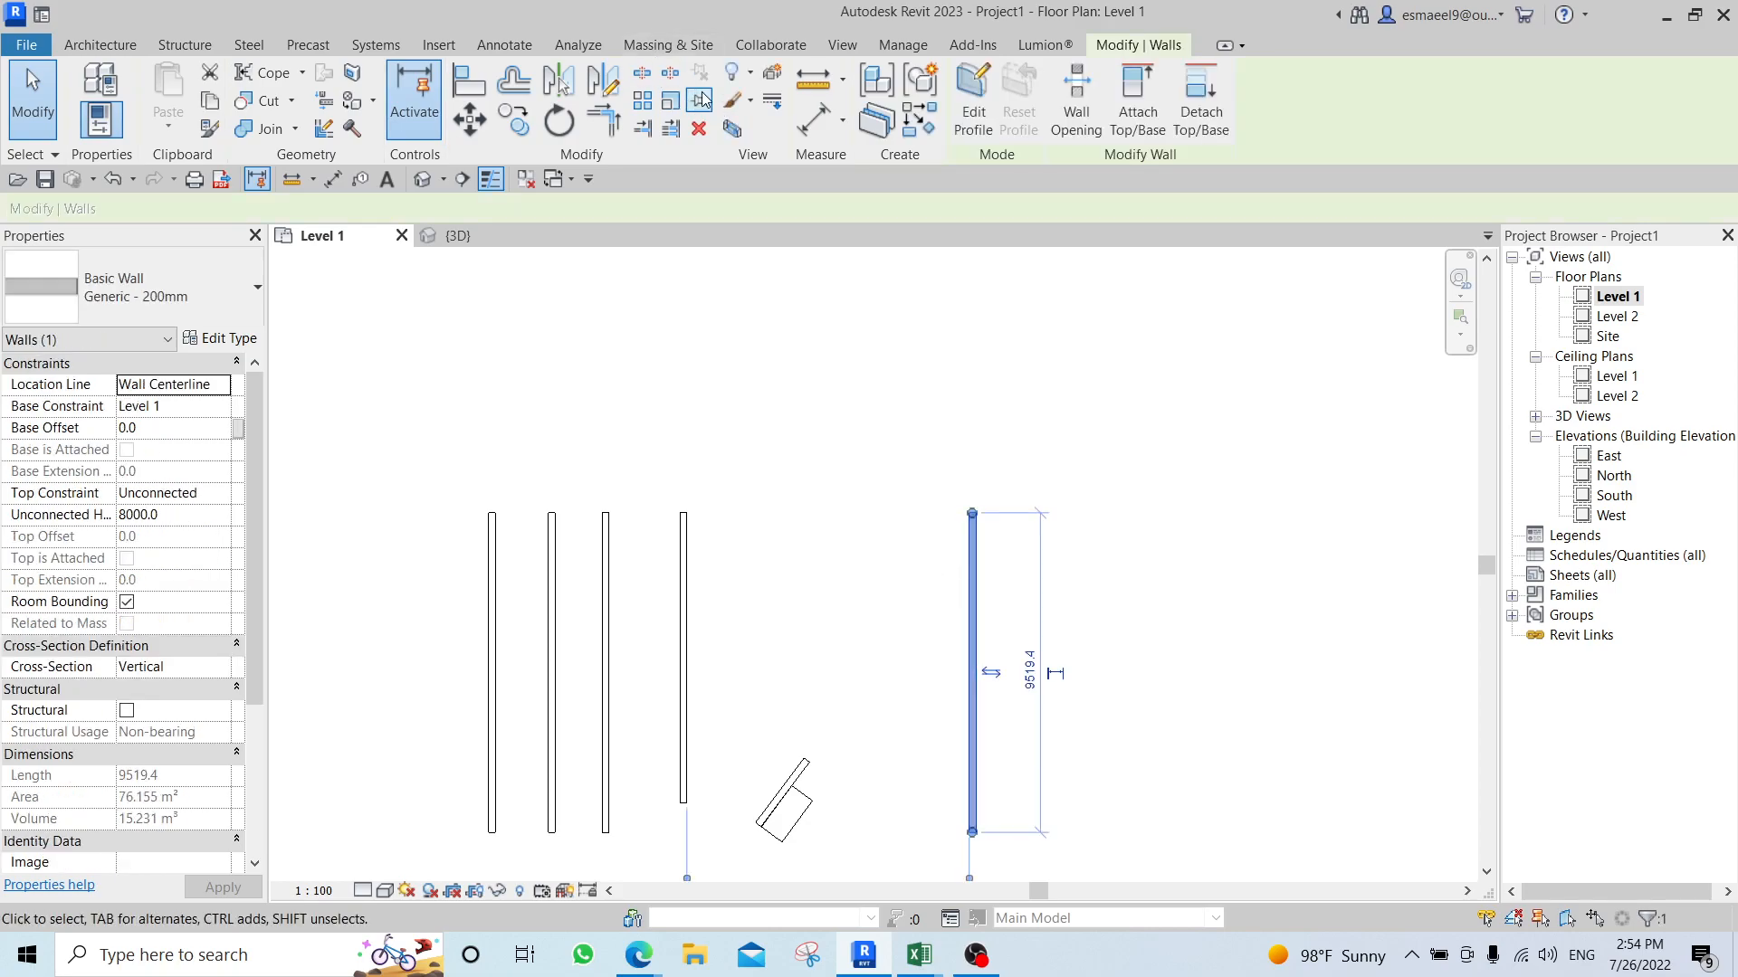
{"action": "left_click", "coordinate": [702, 98]}
{"action": "left_click", "coordinate": [784, 441]}
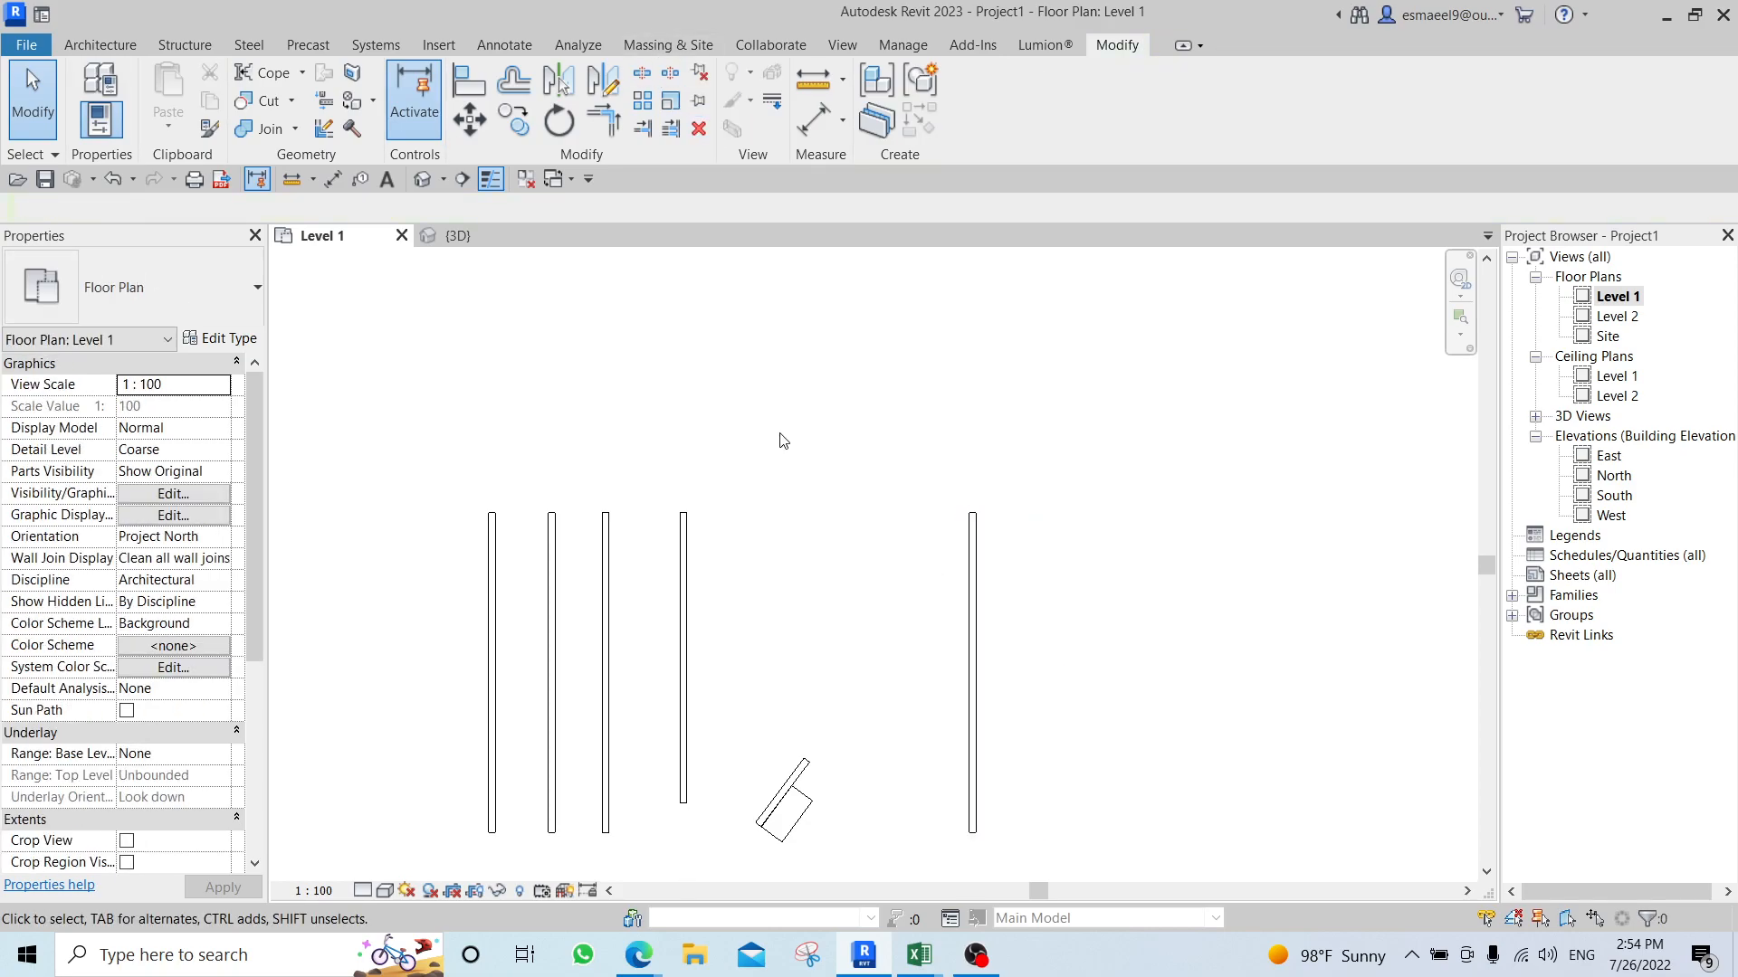
Try to move the pinned rightmost wall.
{"action": "left_click", "coordinate": [972, 562]}
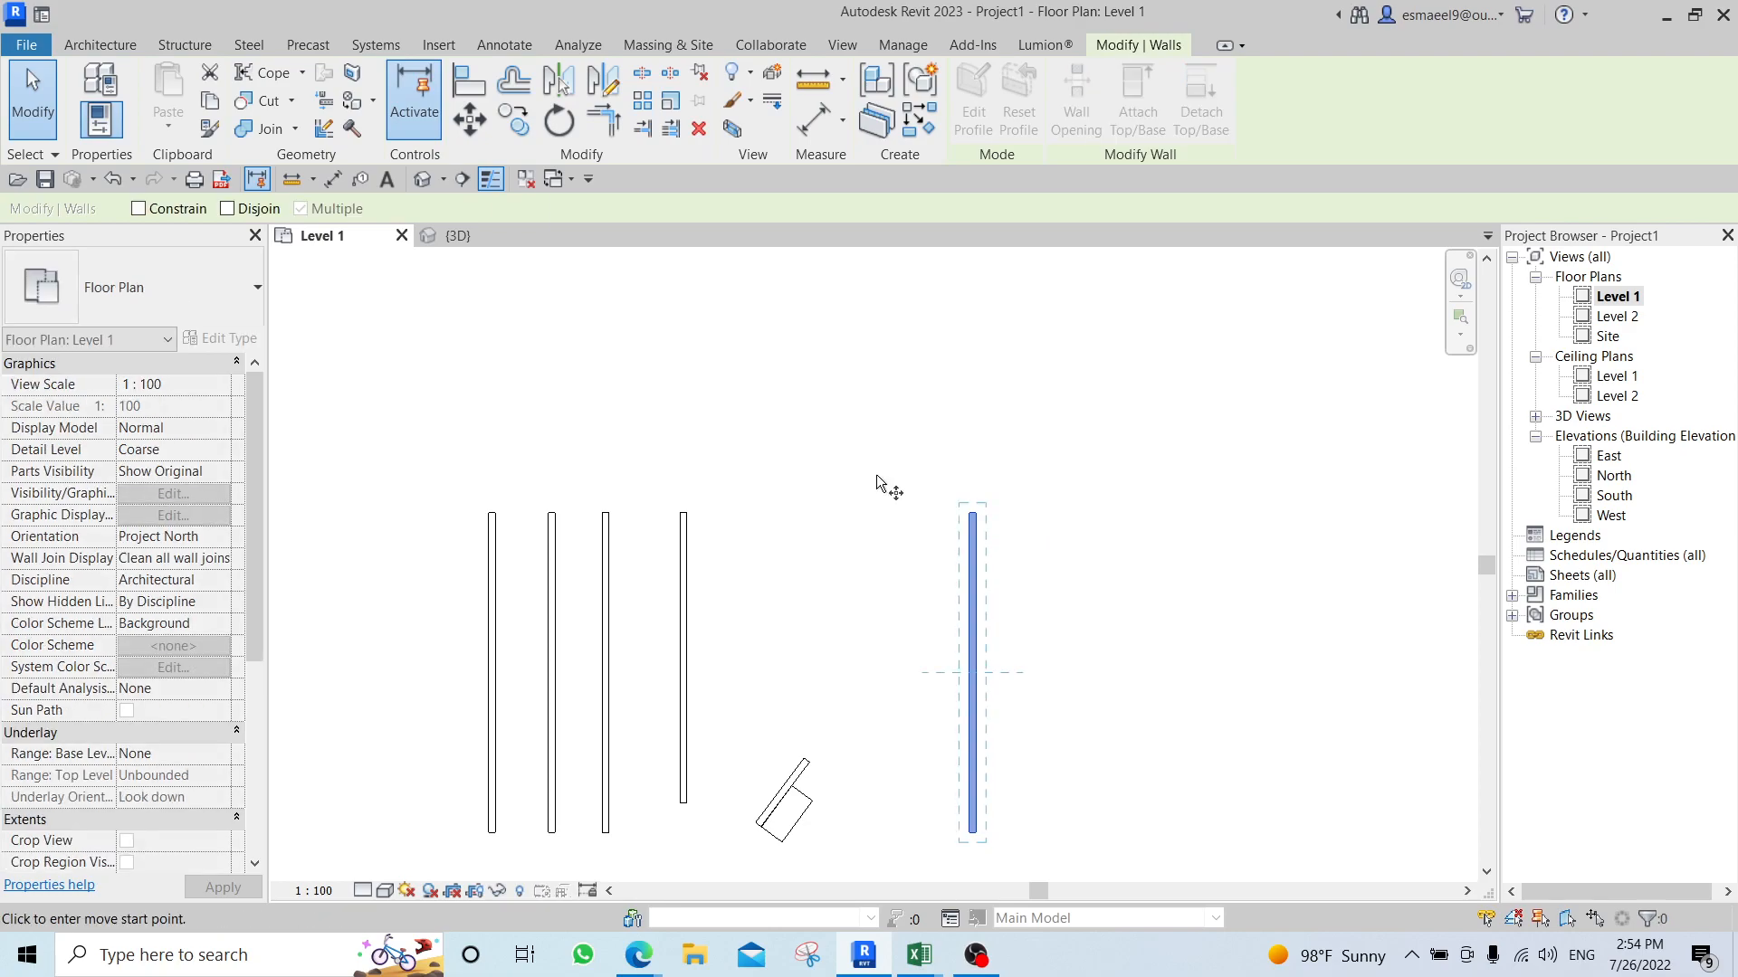
{"action": "key", "text": "Right"}
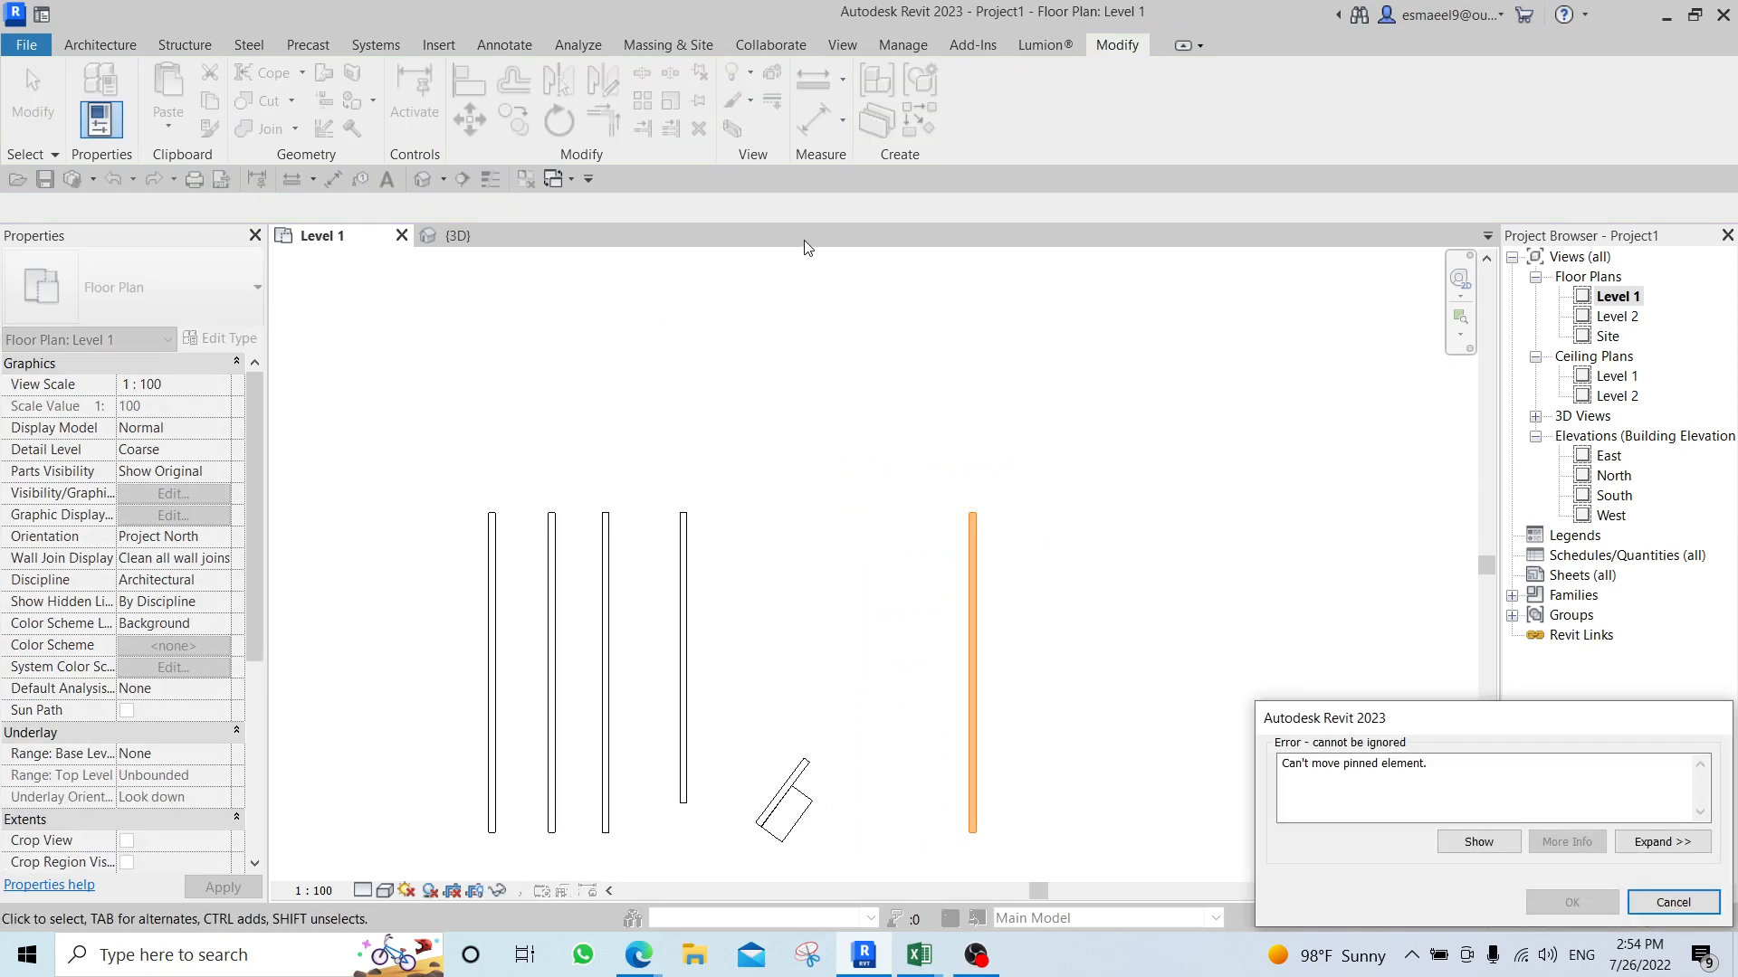
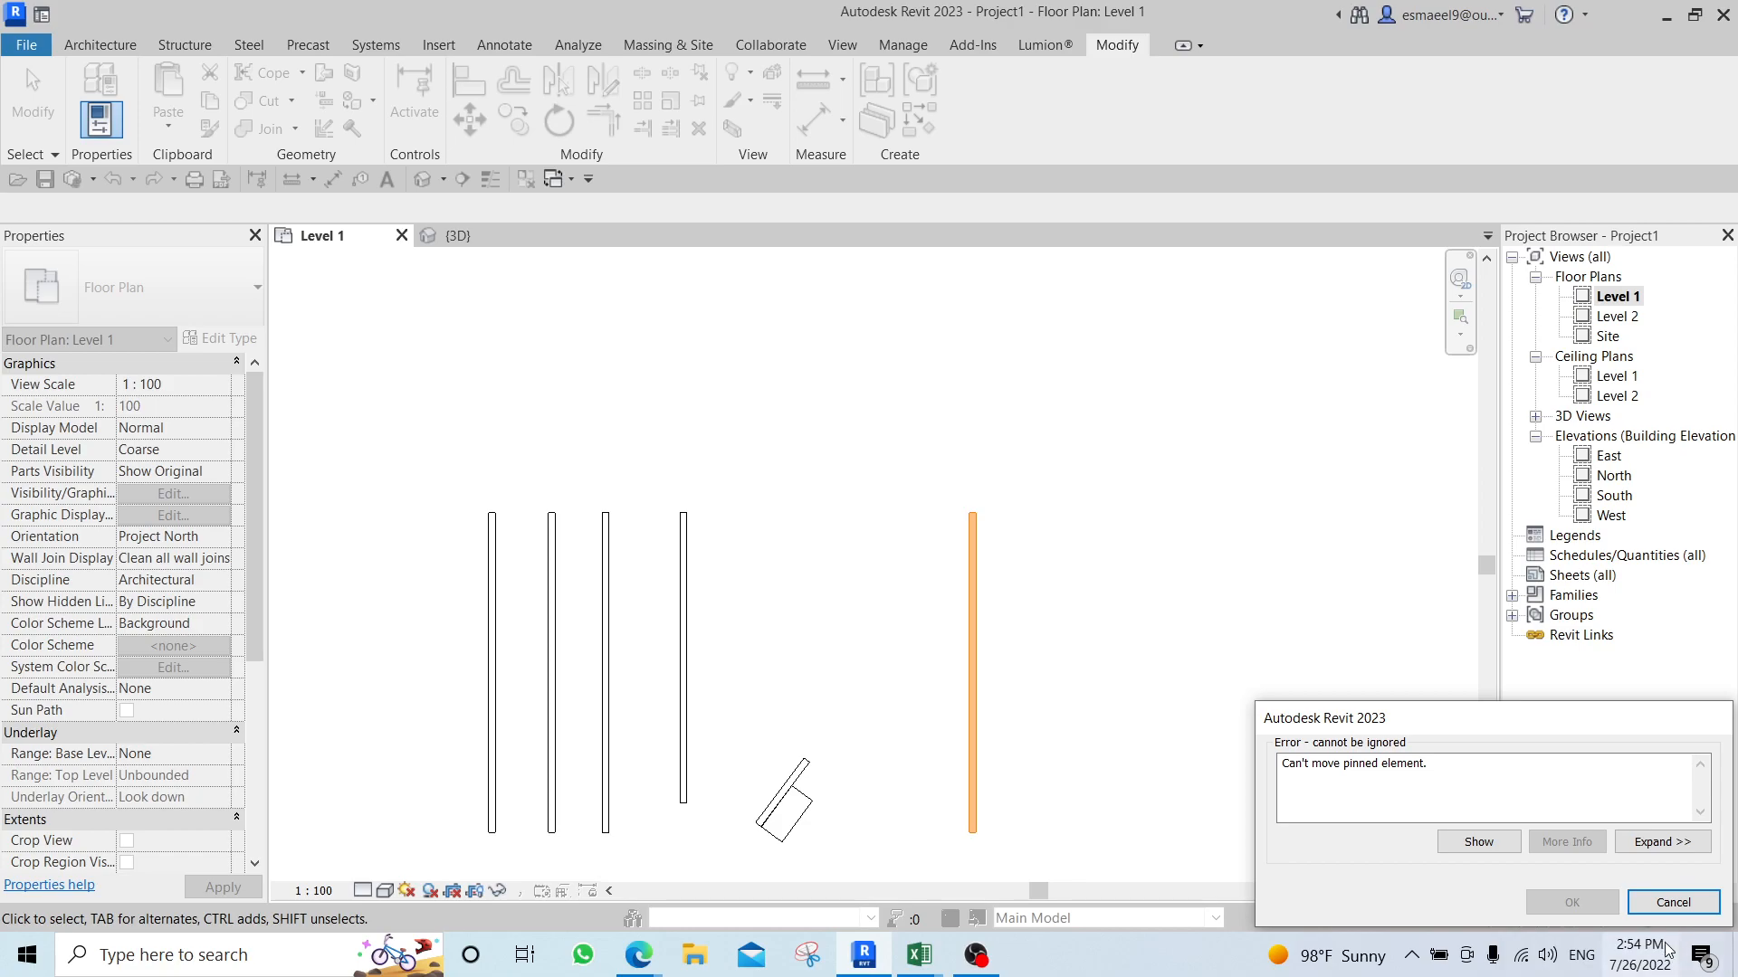
Dismiss the pinned-element error and unpin the rightmost vertical wall.
{"action": "left_click", "coordinate": [1672, 903]}
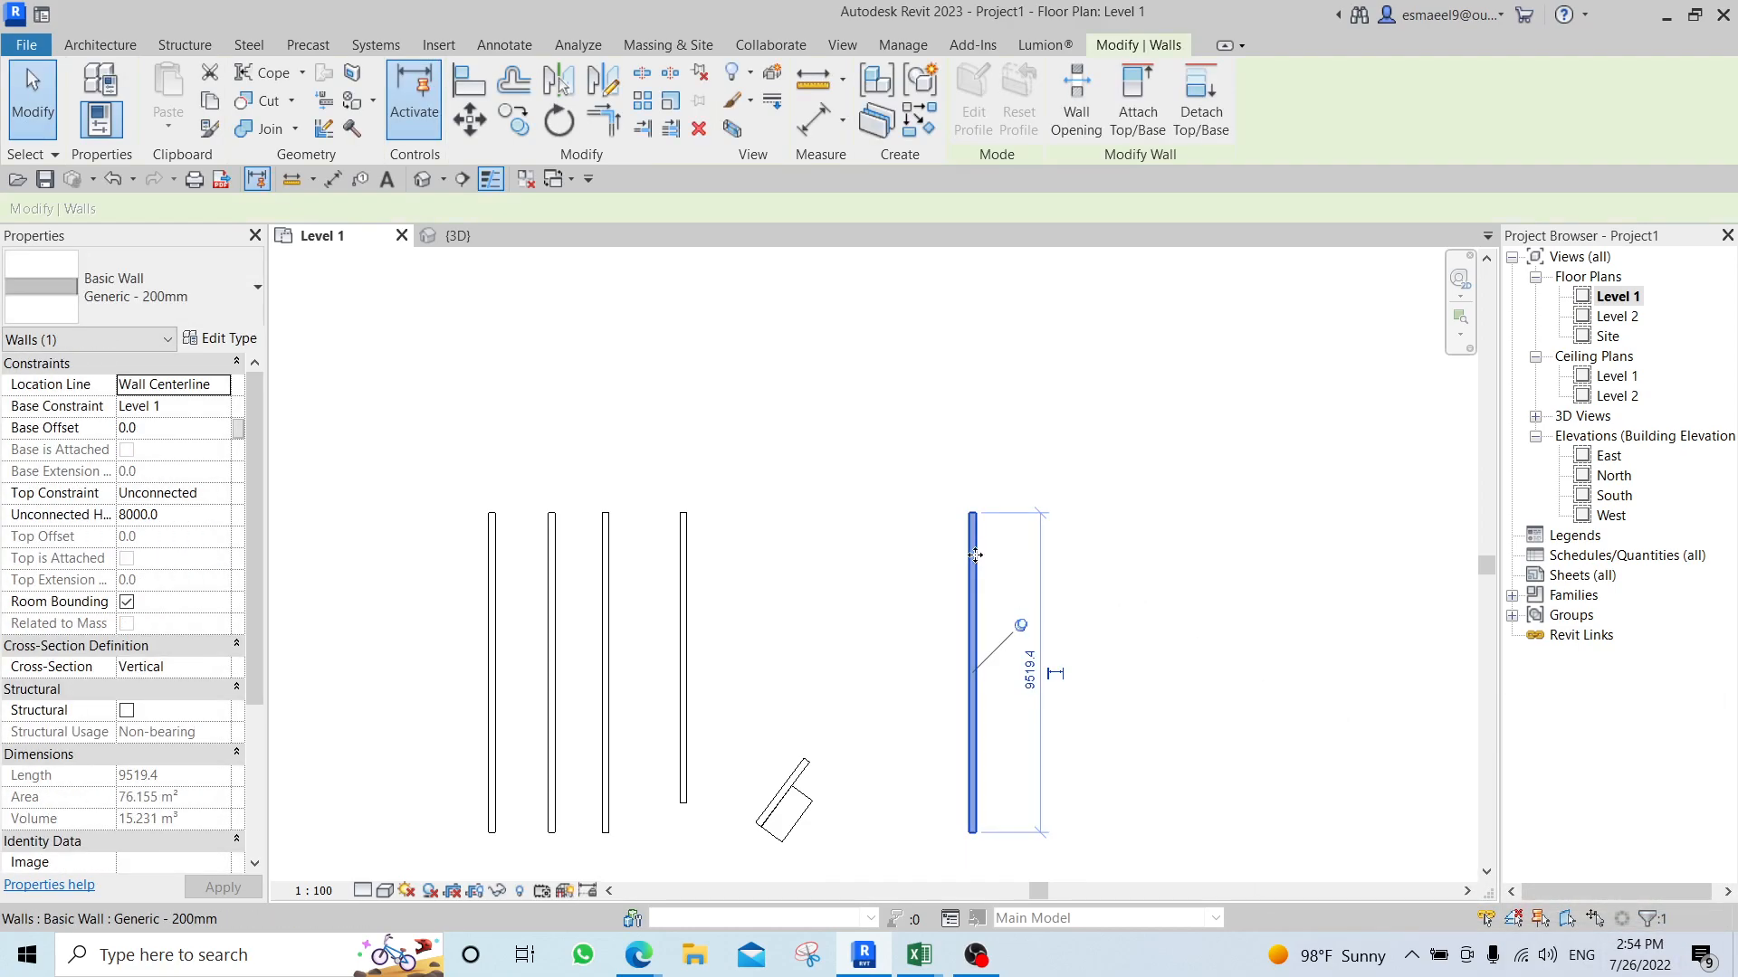
{"action": "left_click", "coordinate": [700, 78]}
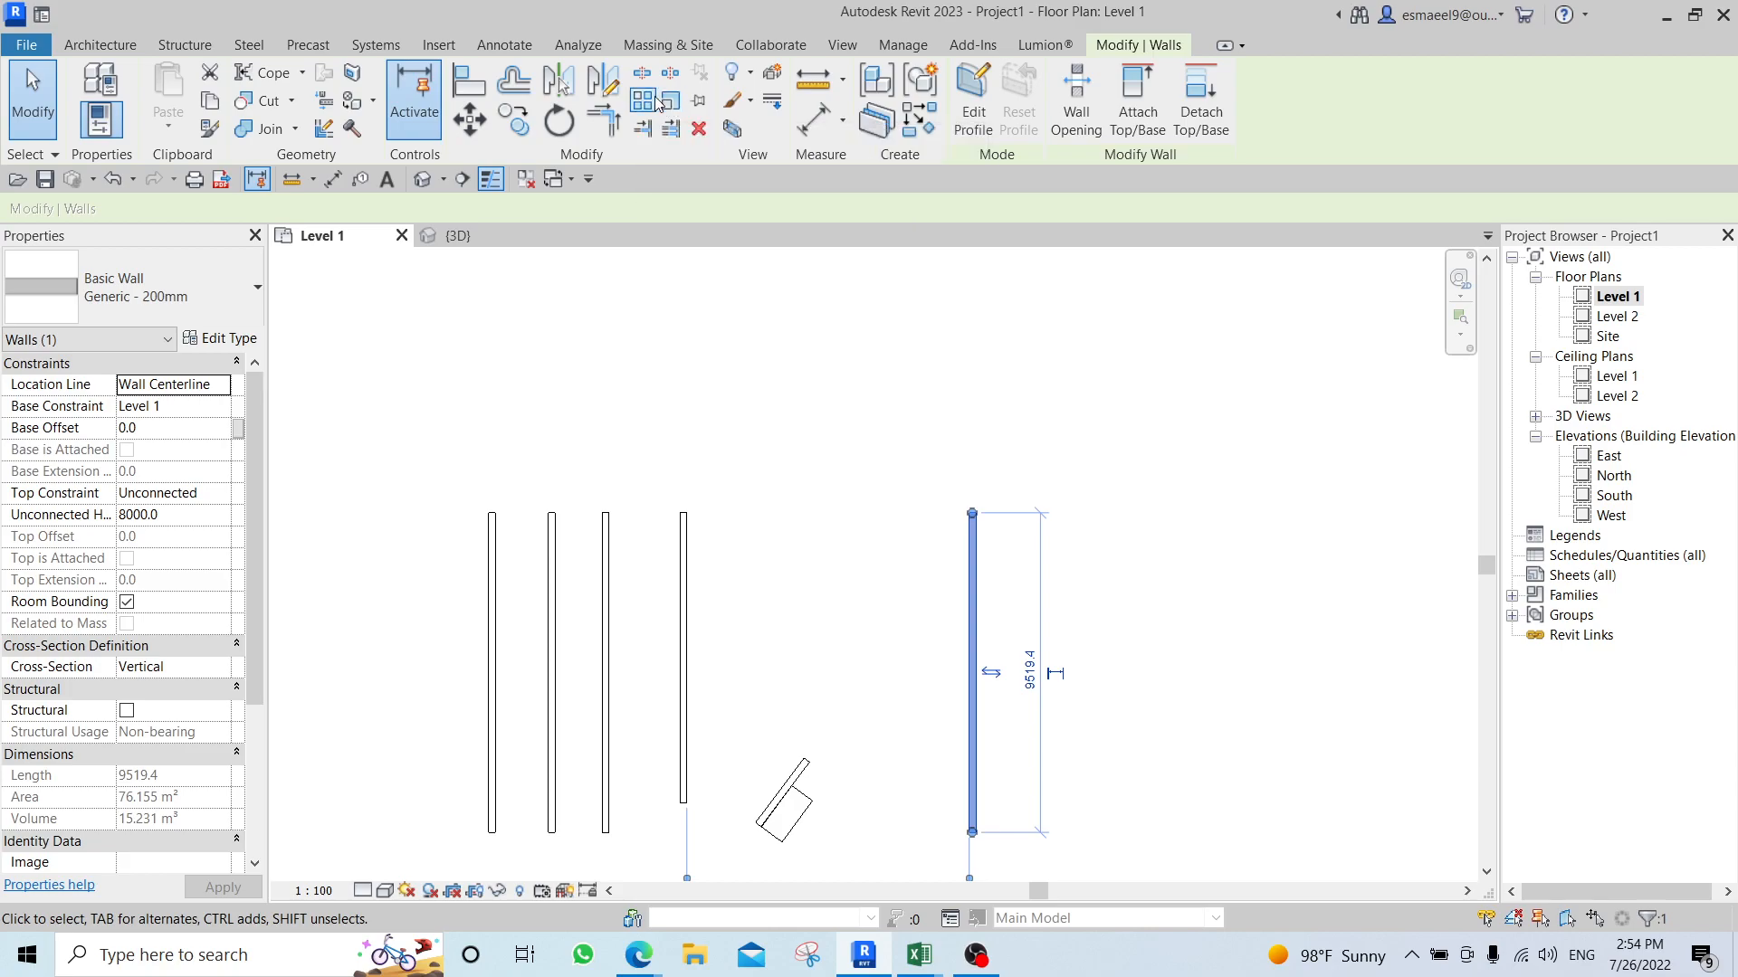
Scale the rightmost wall graphically from its lower end to a length of about 18100 mm.
{"action": "scroll", "coordinate": [788, 313], "scroll_direction": "down", "scroll_amount": 3}
{"action": "scroll", "coordinate": [872, 453], "scroll_direction": "up", "scroll_amount": 6}
{"action": "scroll", "coordinate": [872, 473], "scroll_direction": "up", "scroll_amount": 1}
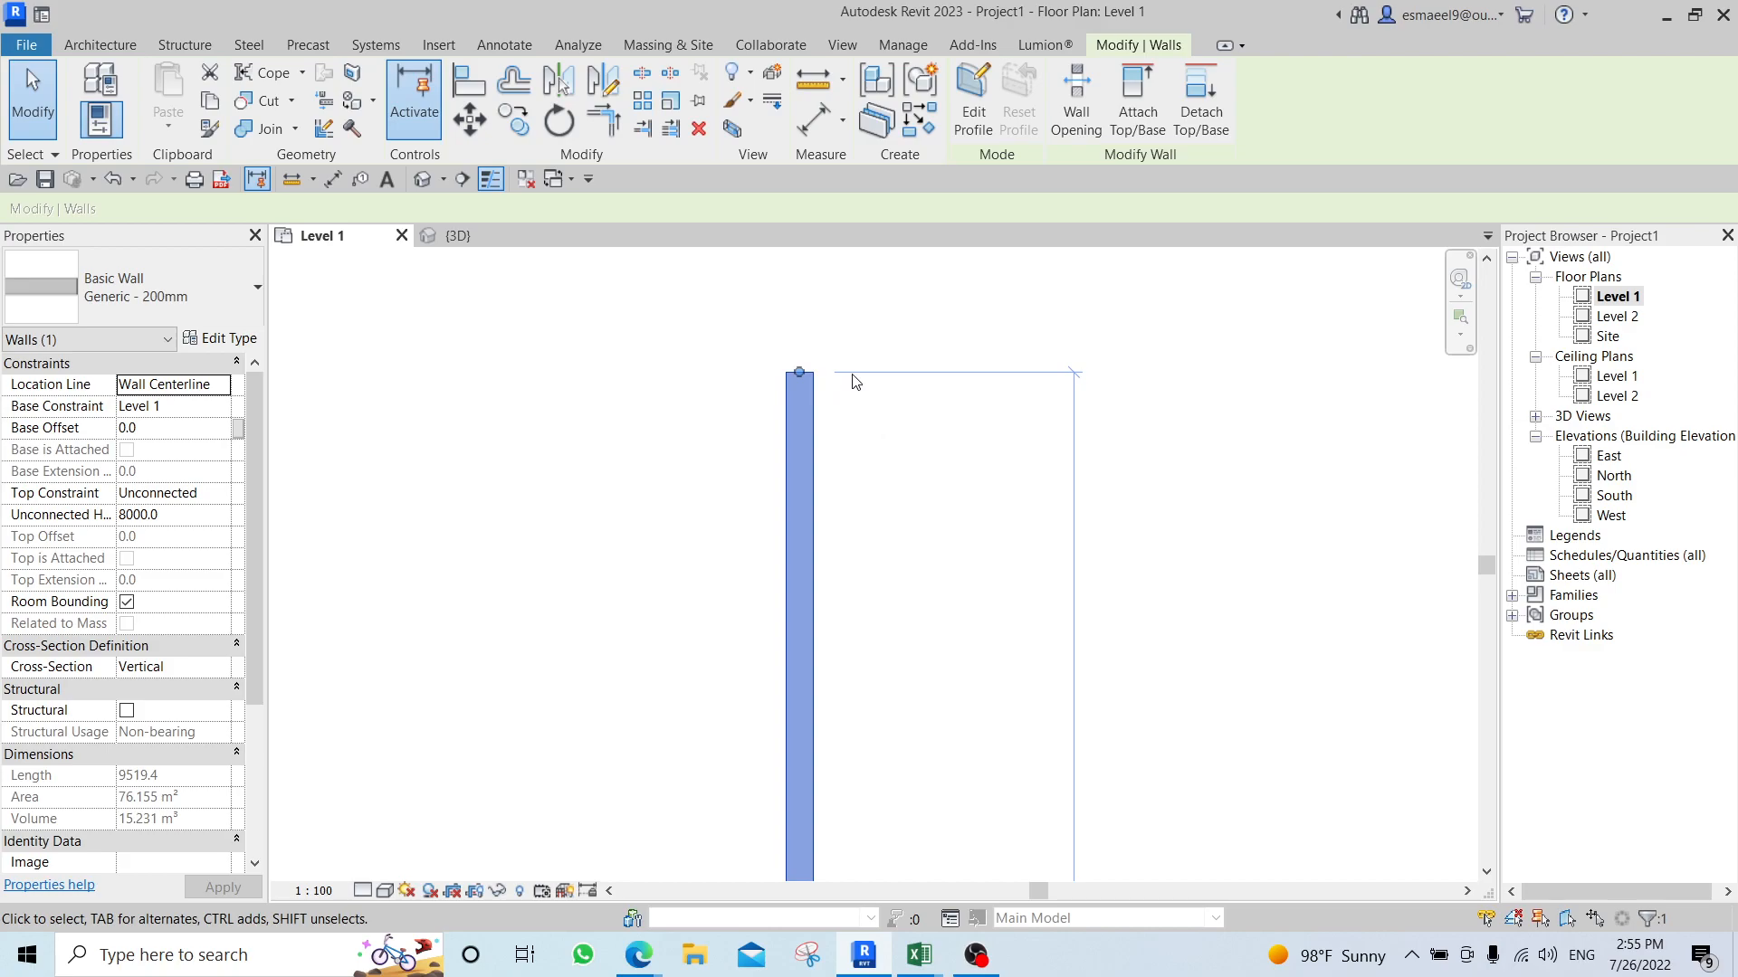
{"action": "scroll", "coordinate": [855, 381], "scroll_direction": "down", "scroll_amount": 2}
{"action": "scroll", "coordinate": [858, 632], "scroll_direction": "up", "scroll_amount": 2}
{"action": "scroll", "coordinate": [858, 632], "scroll_direction": "down", "scroll_amount": 2}
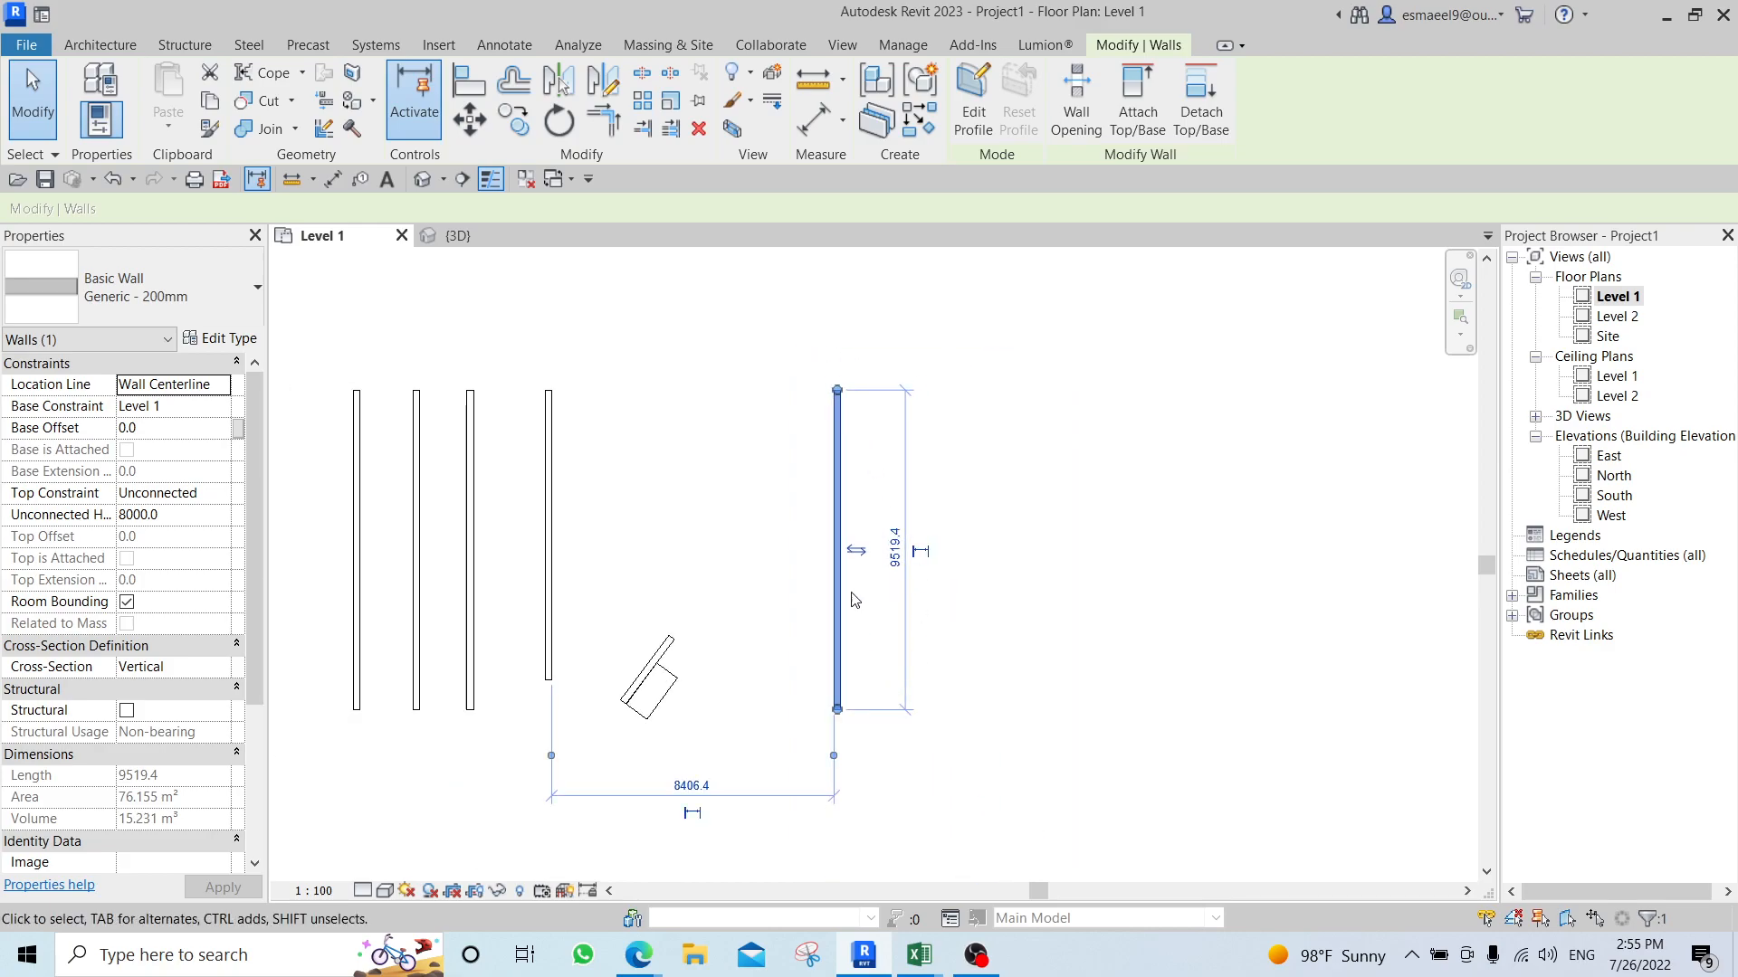
{"action": "left_click", "coordinate": [671, 99]}
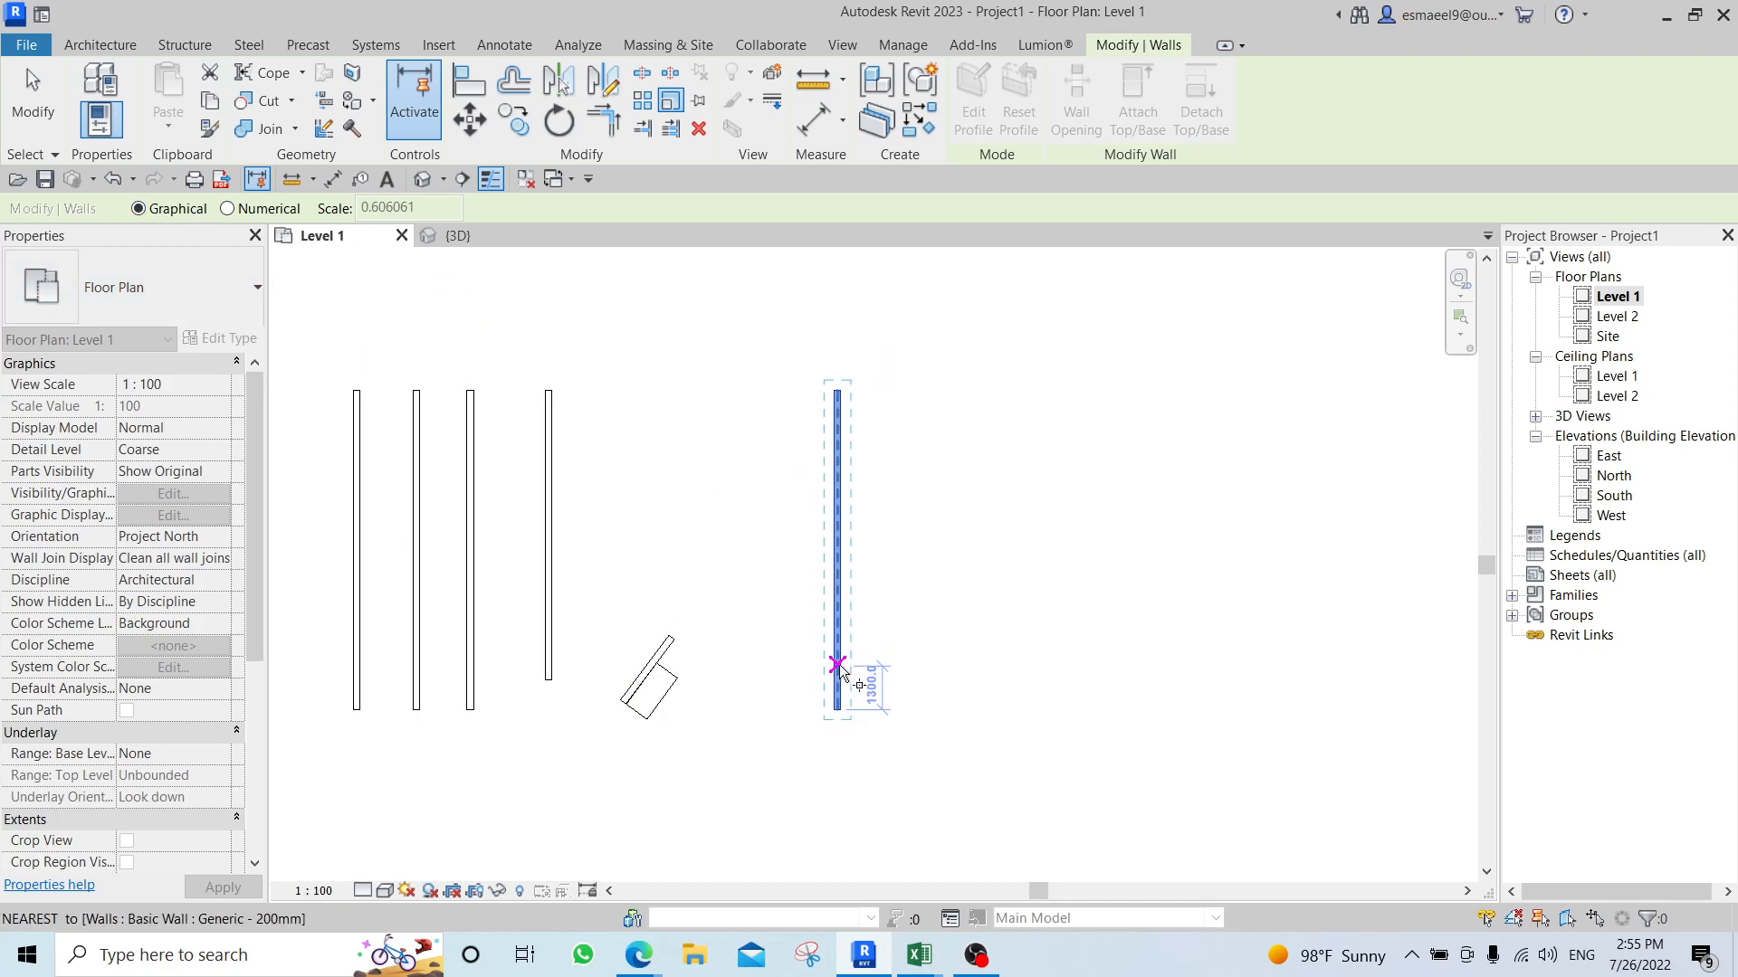
{"action": "left_click", "coordinate": [838, 711]}
{"action": "left_click", "coordinate": [837, 389]}
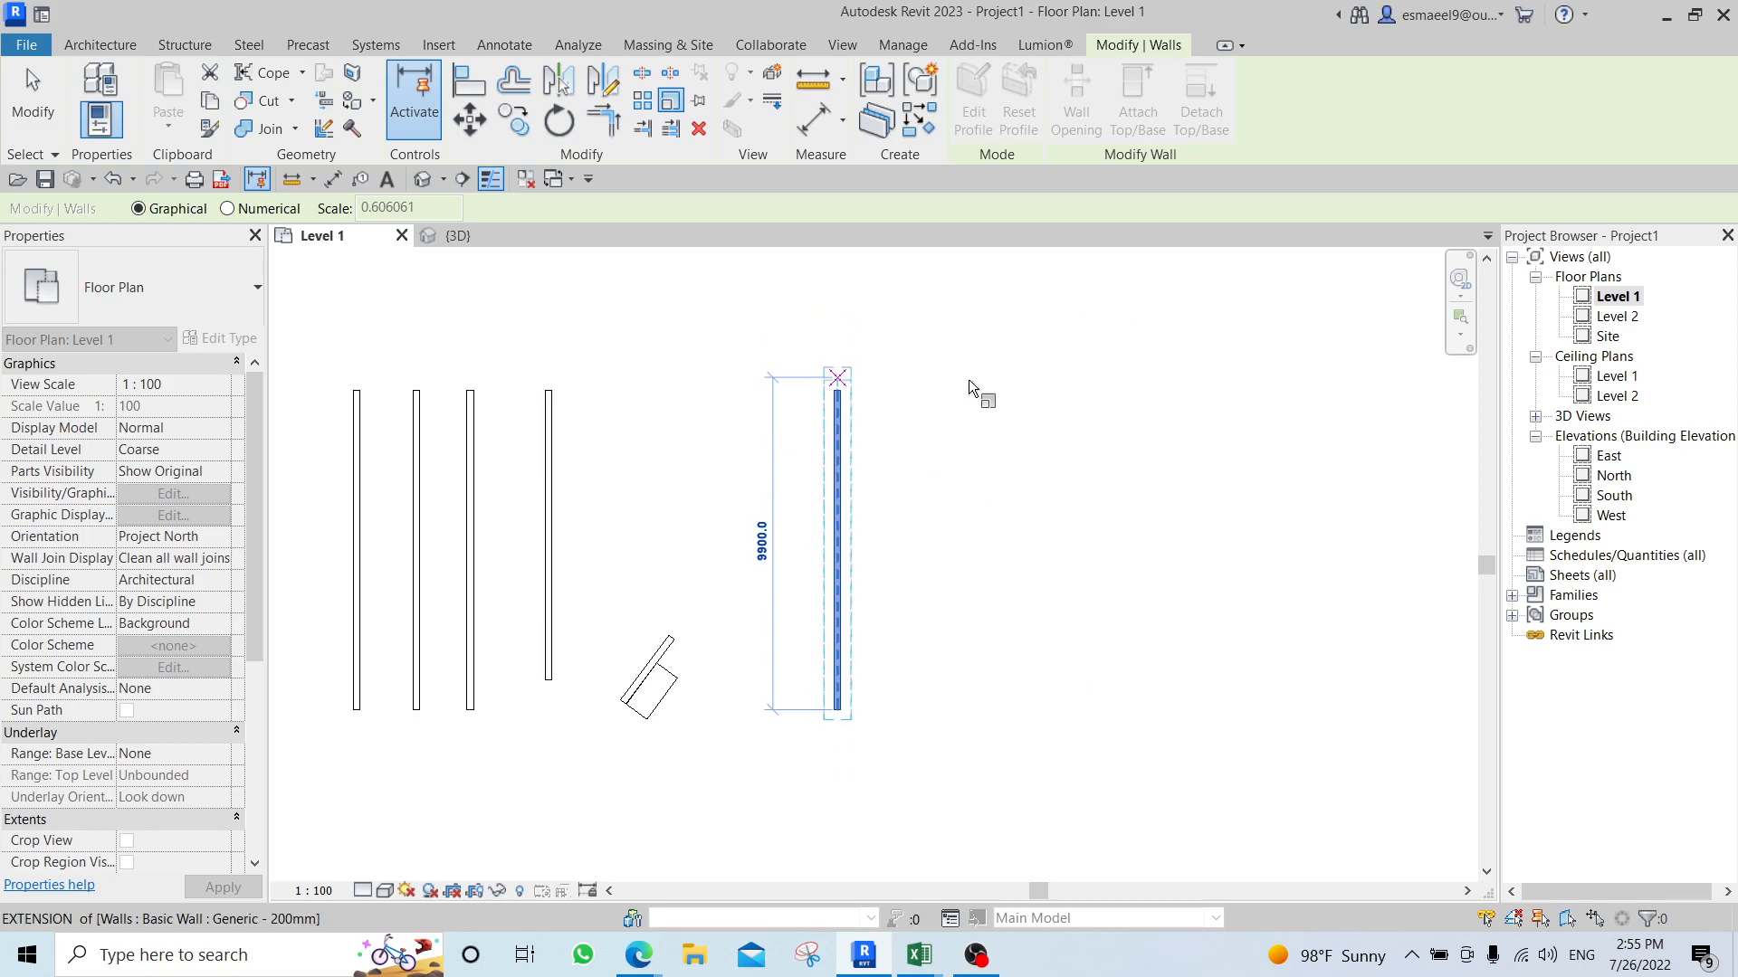
{"action": "middle_click_drag", "start_coordinate": [990, 388], "coordinate": [888, 497]}
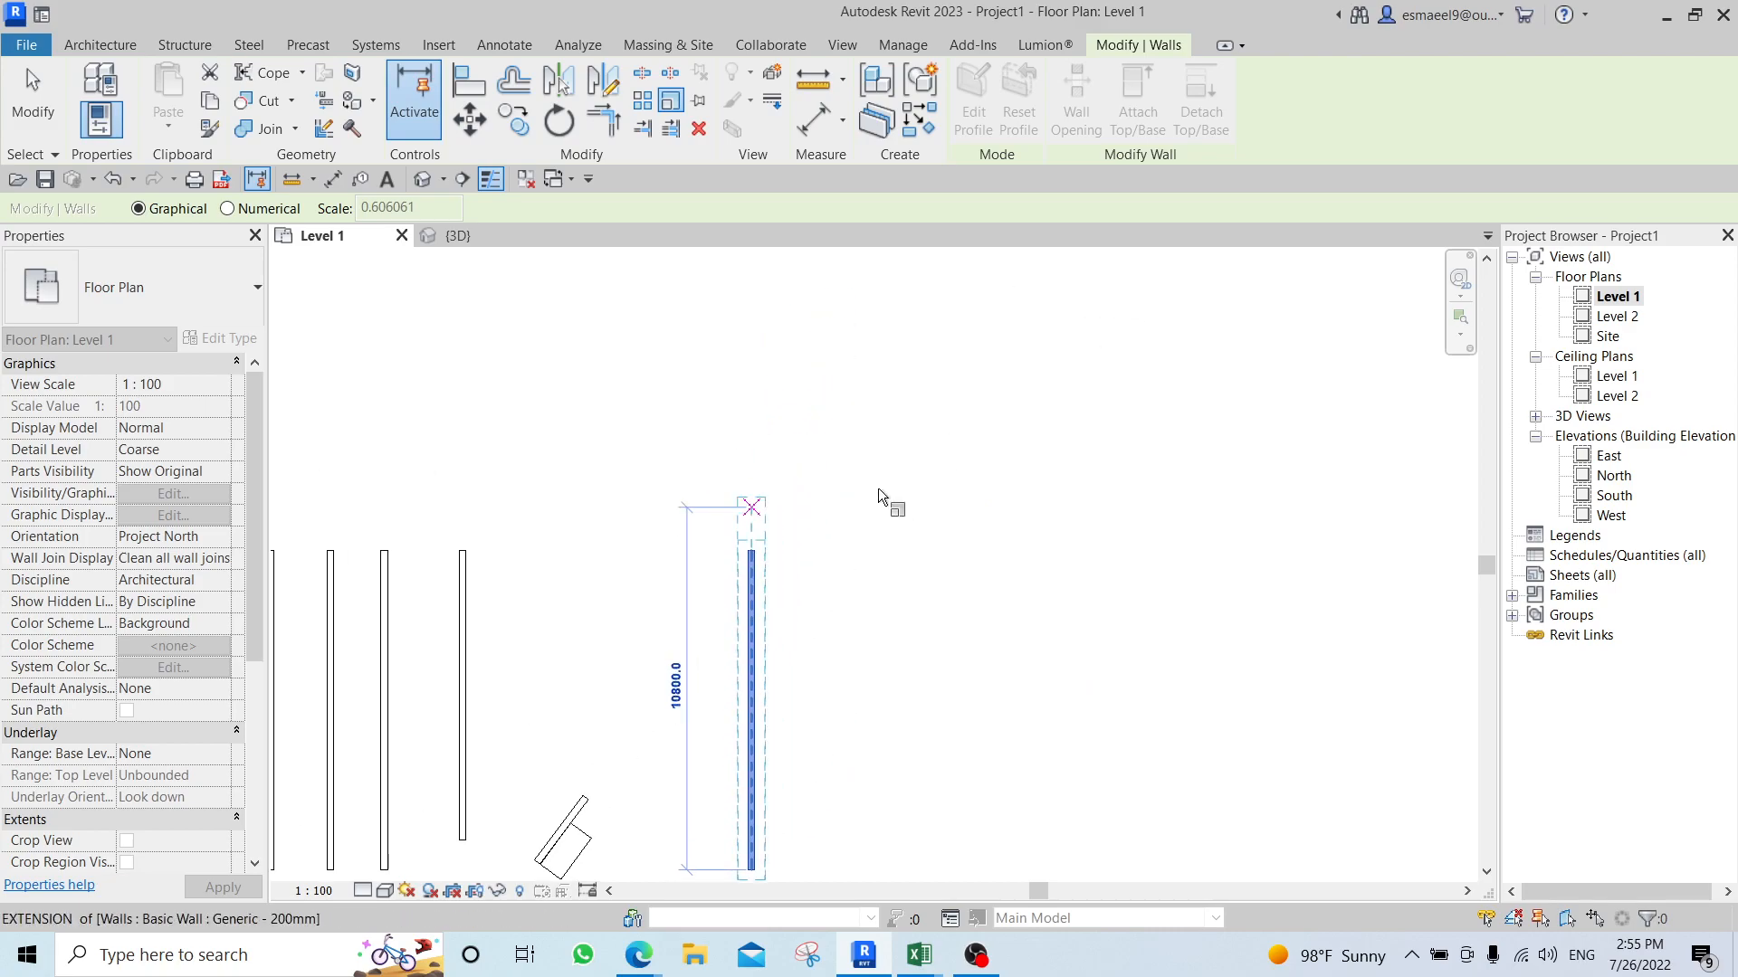
{"action": "left_click", "coordinate": [1045, 260]}
{"action": "middle_click_drag", "start_coordinate": [1086, 473], "coordinate": [1039, 460]}
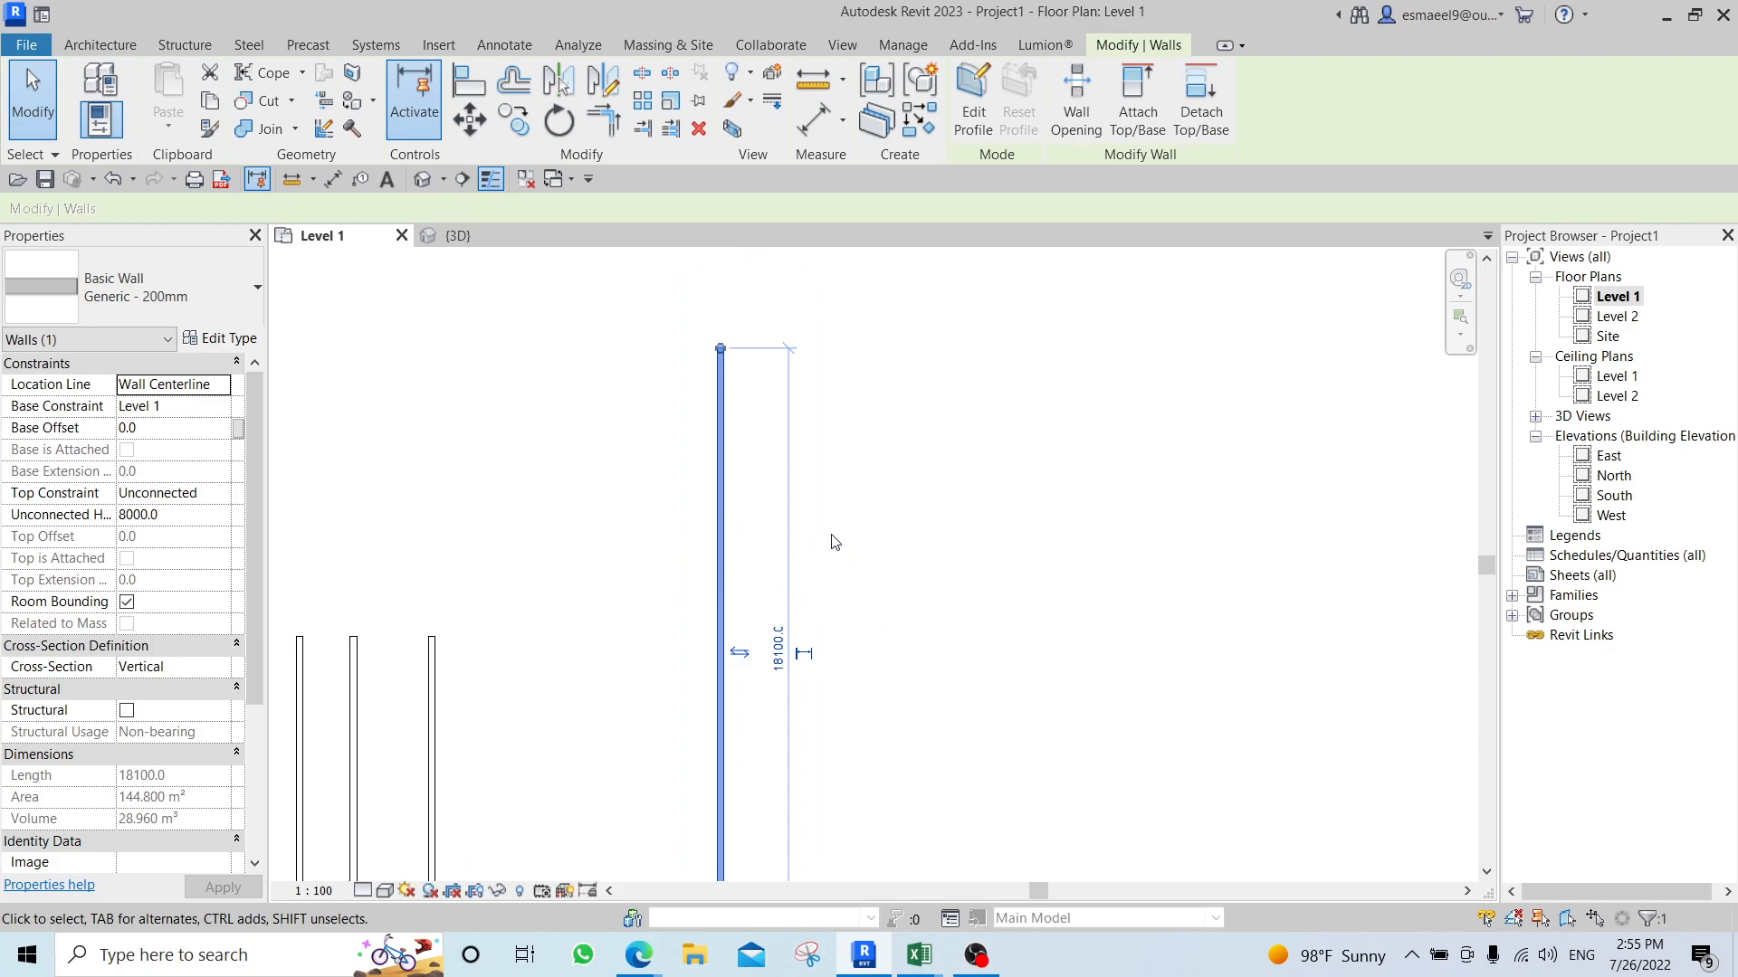
Select the angled desk between the walls and open its M_Desk family for editing.
{"action": "middle_click_drag", "start_coordinate": [580, 574], "coordinate": [759, 305]}
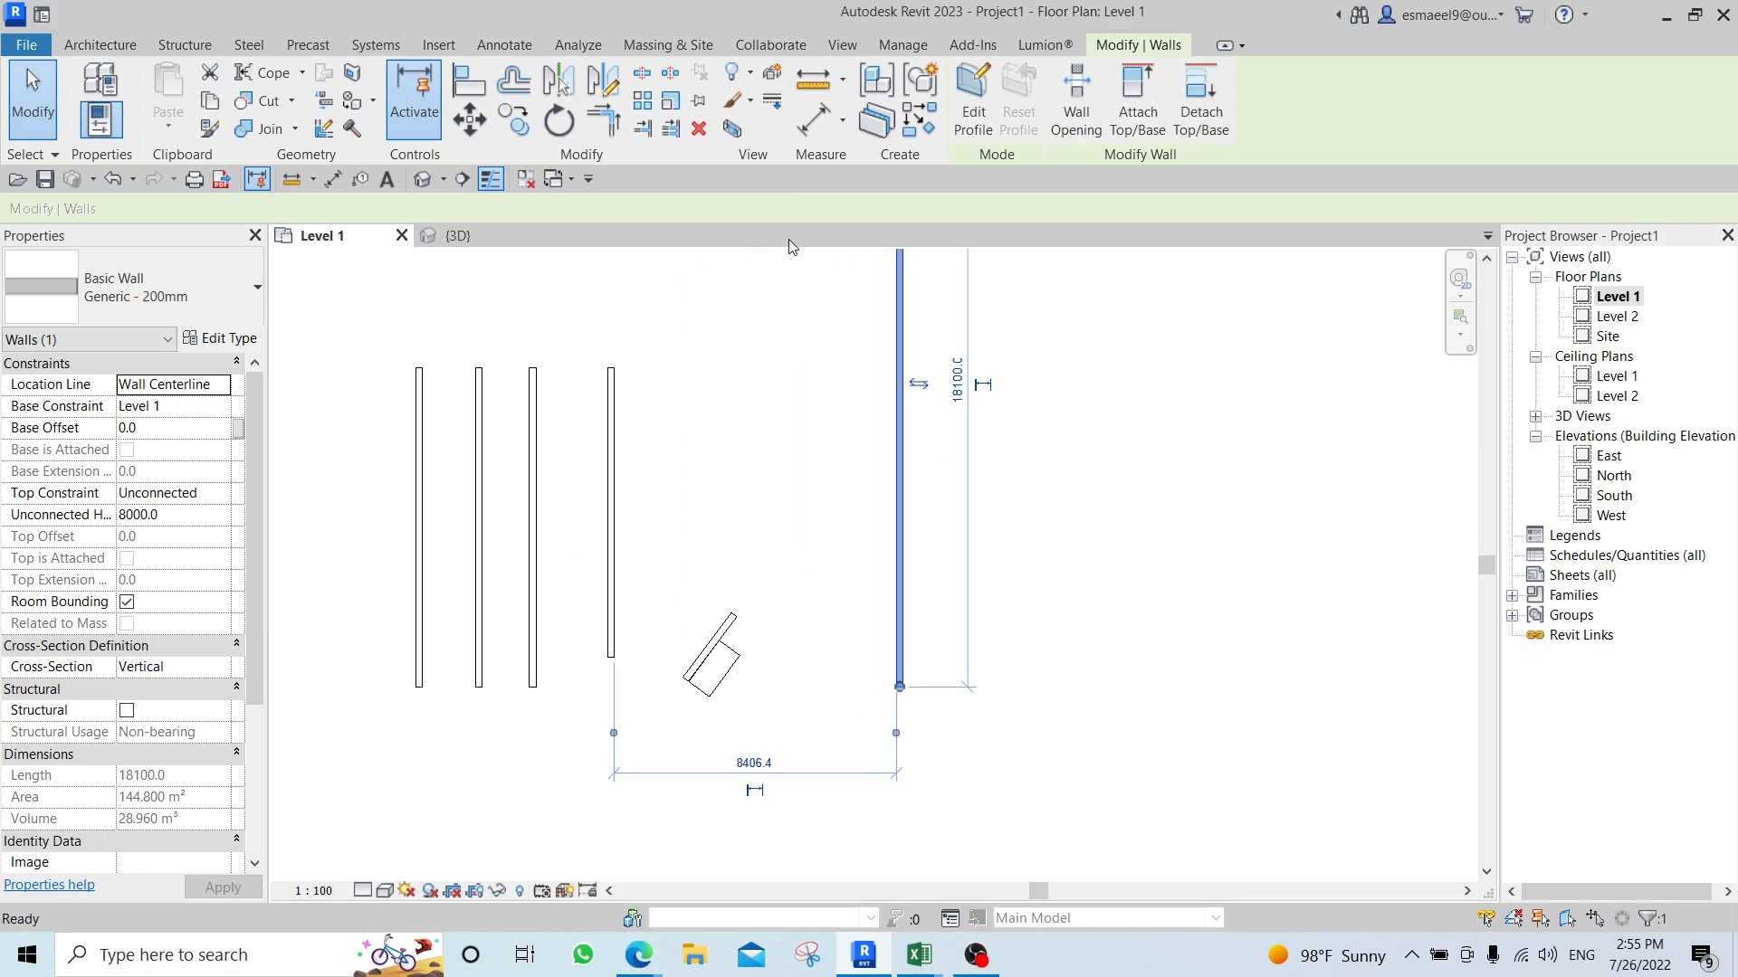
{"action": "left_click", "coordinate": [718, 665]}
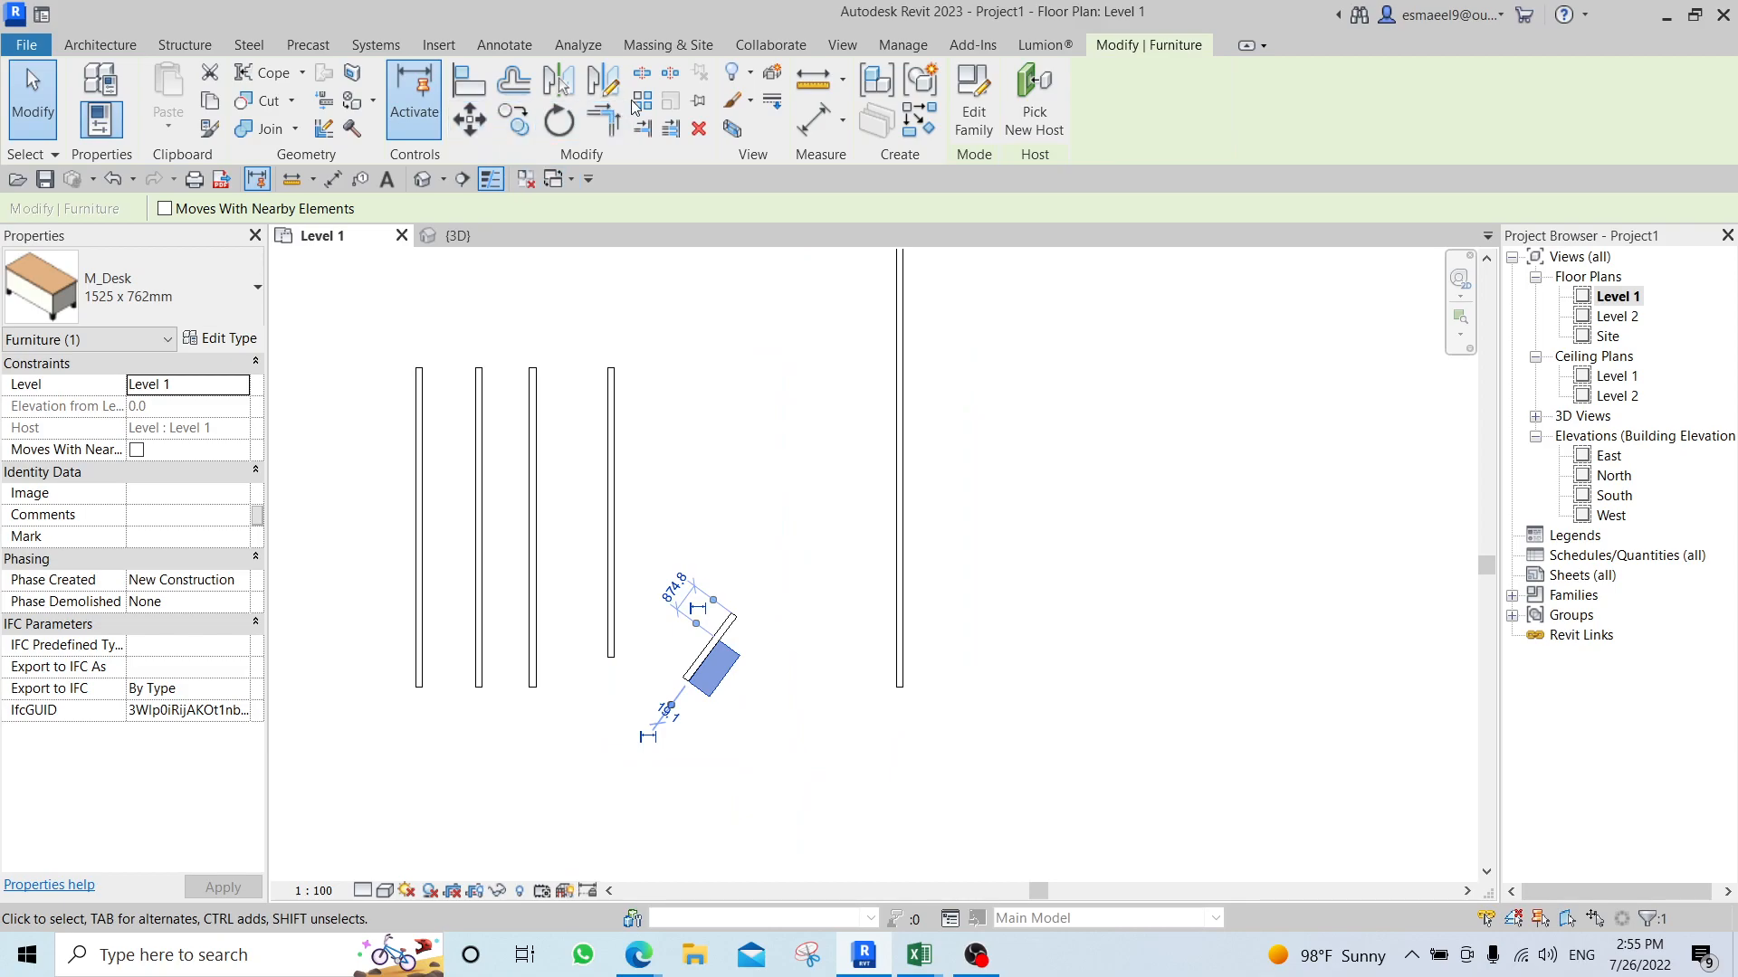
{"action": "scroll", "coordinate": [759, 560], "scroll_direction": "down", "scroll_amount": 4}
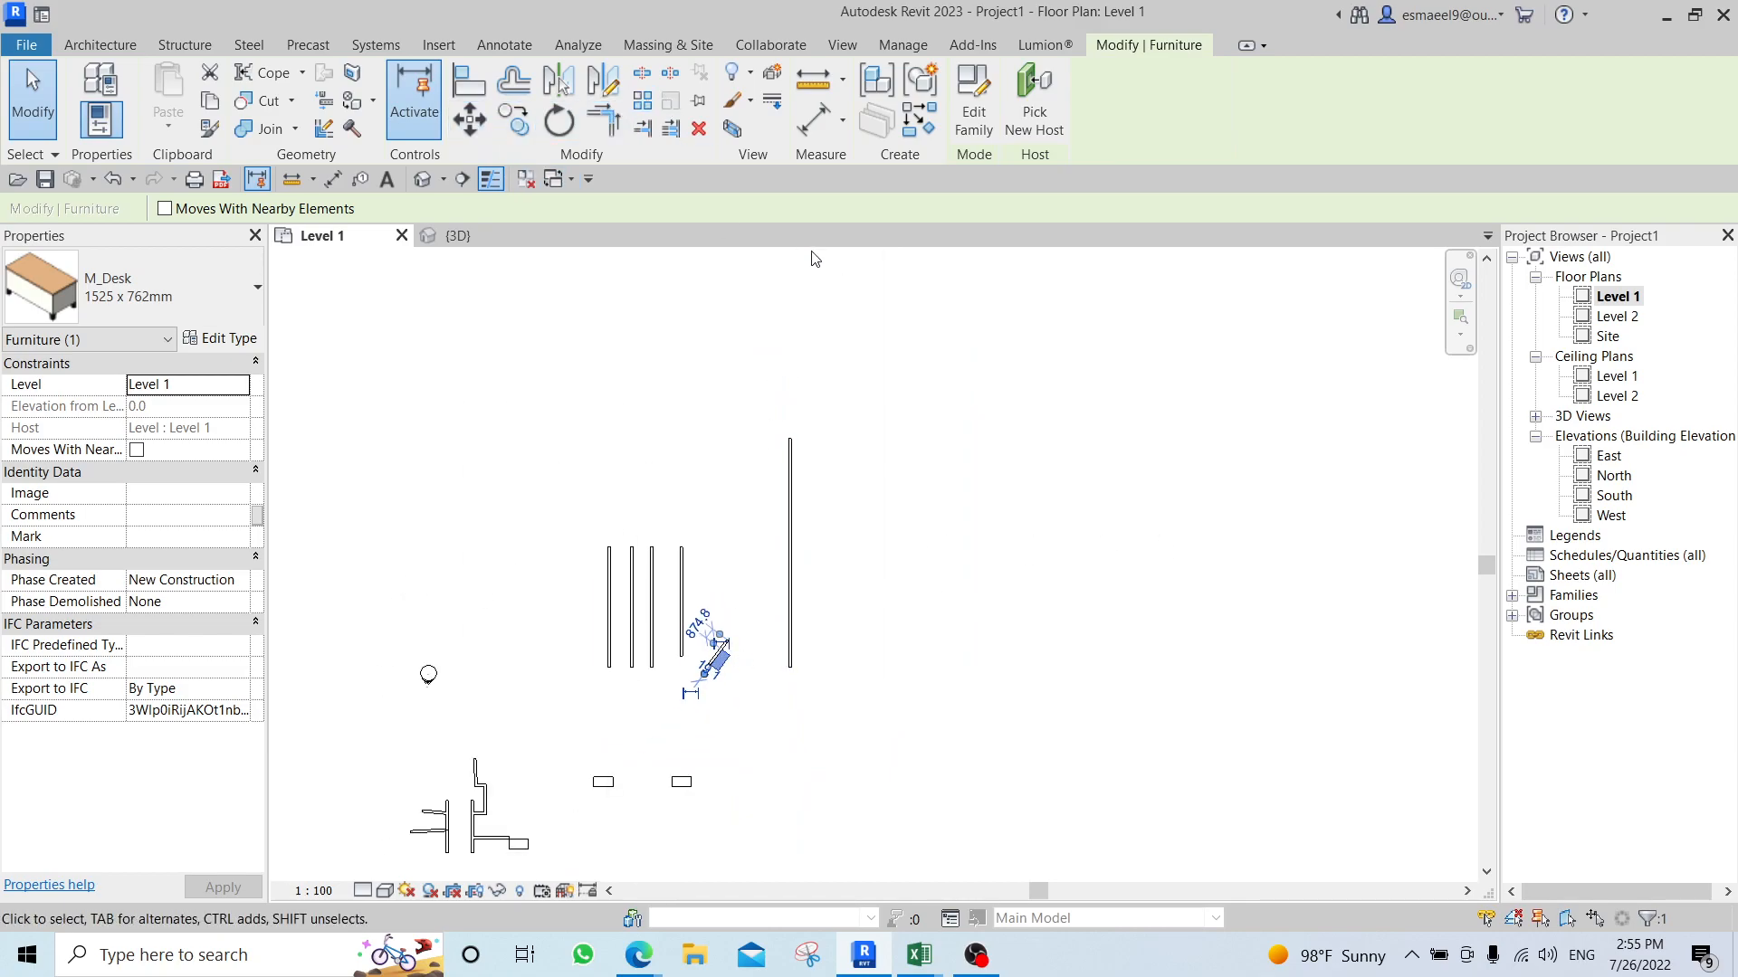
{"action": "left_click", "coordinate": [913, 621]}
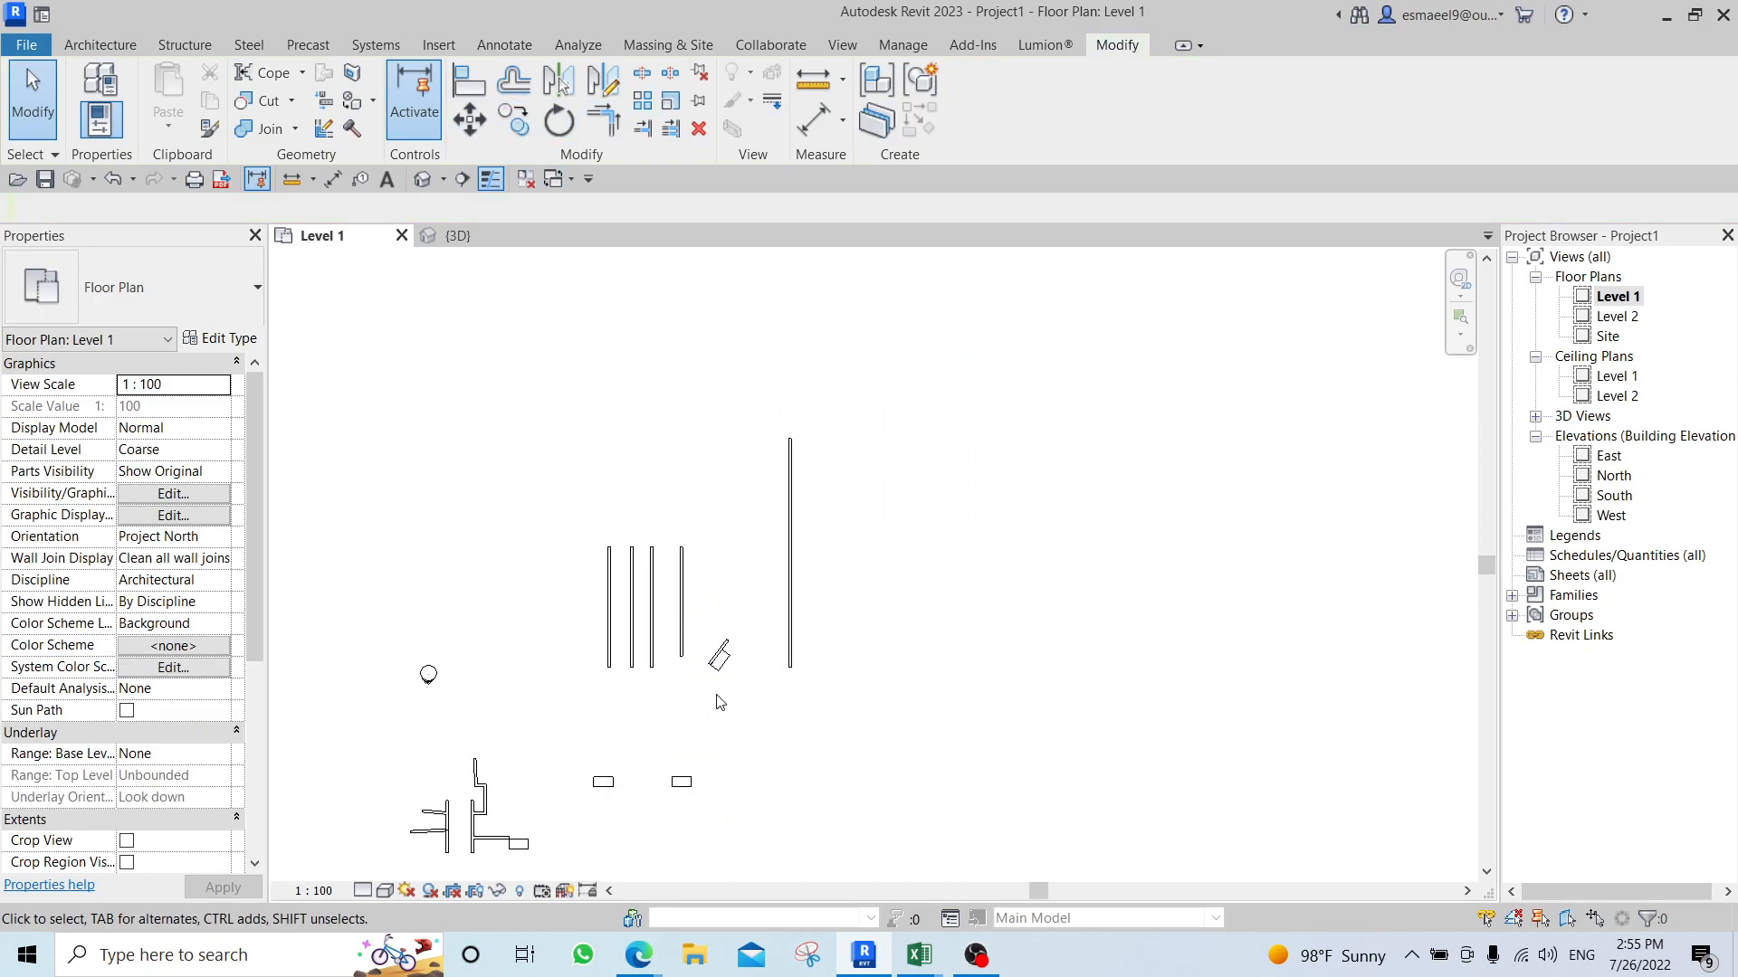
{"action": "scroll", "coordinate": [698, 688], "scroll_direction": "up", "scroll_amount": 3}
{"action": "left_click", "coordinate": [784, 608]}
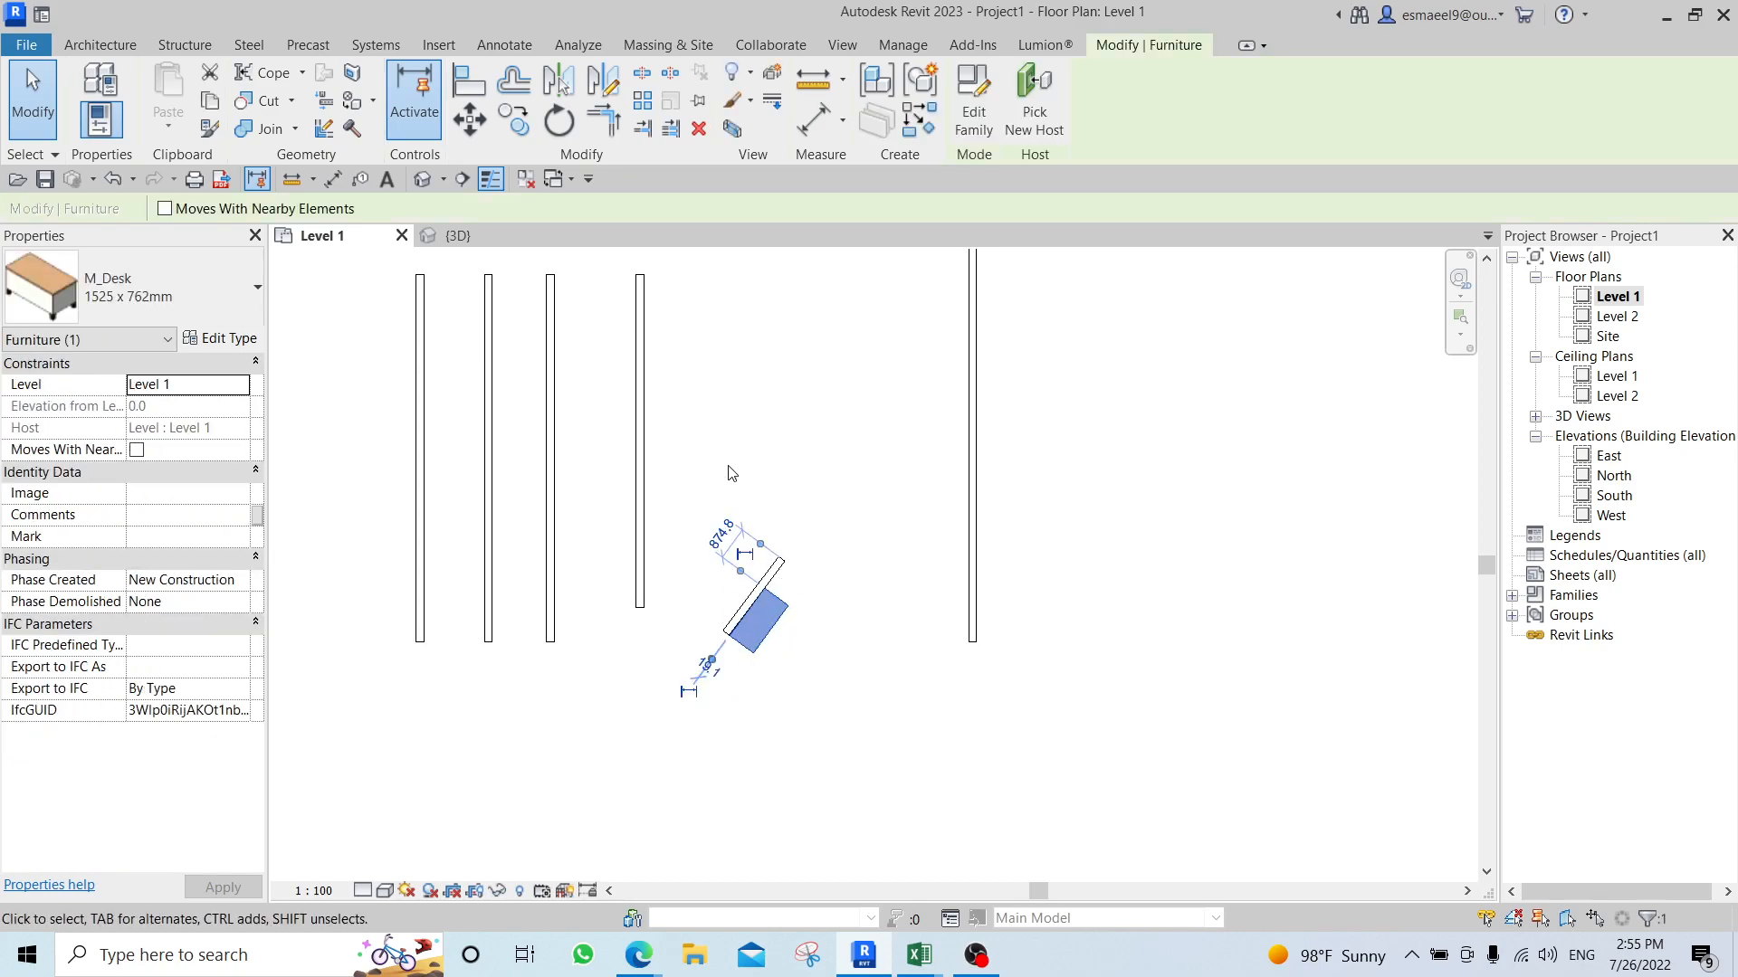
{"action": "left_click", "coordinate": [974, 104]}
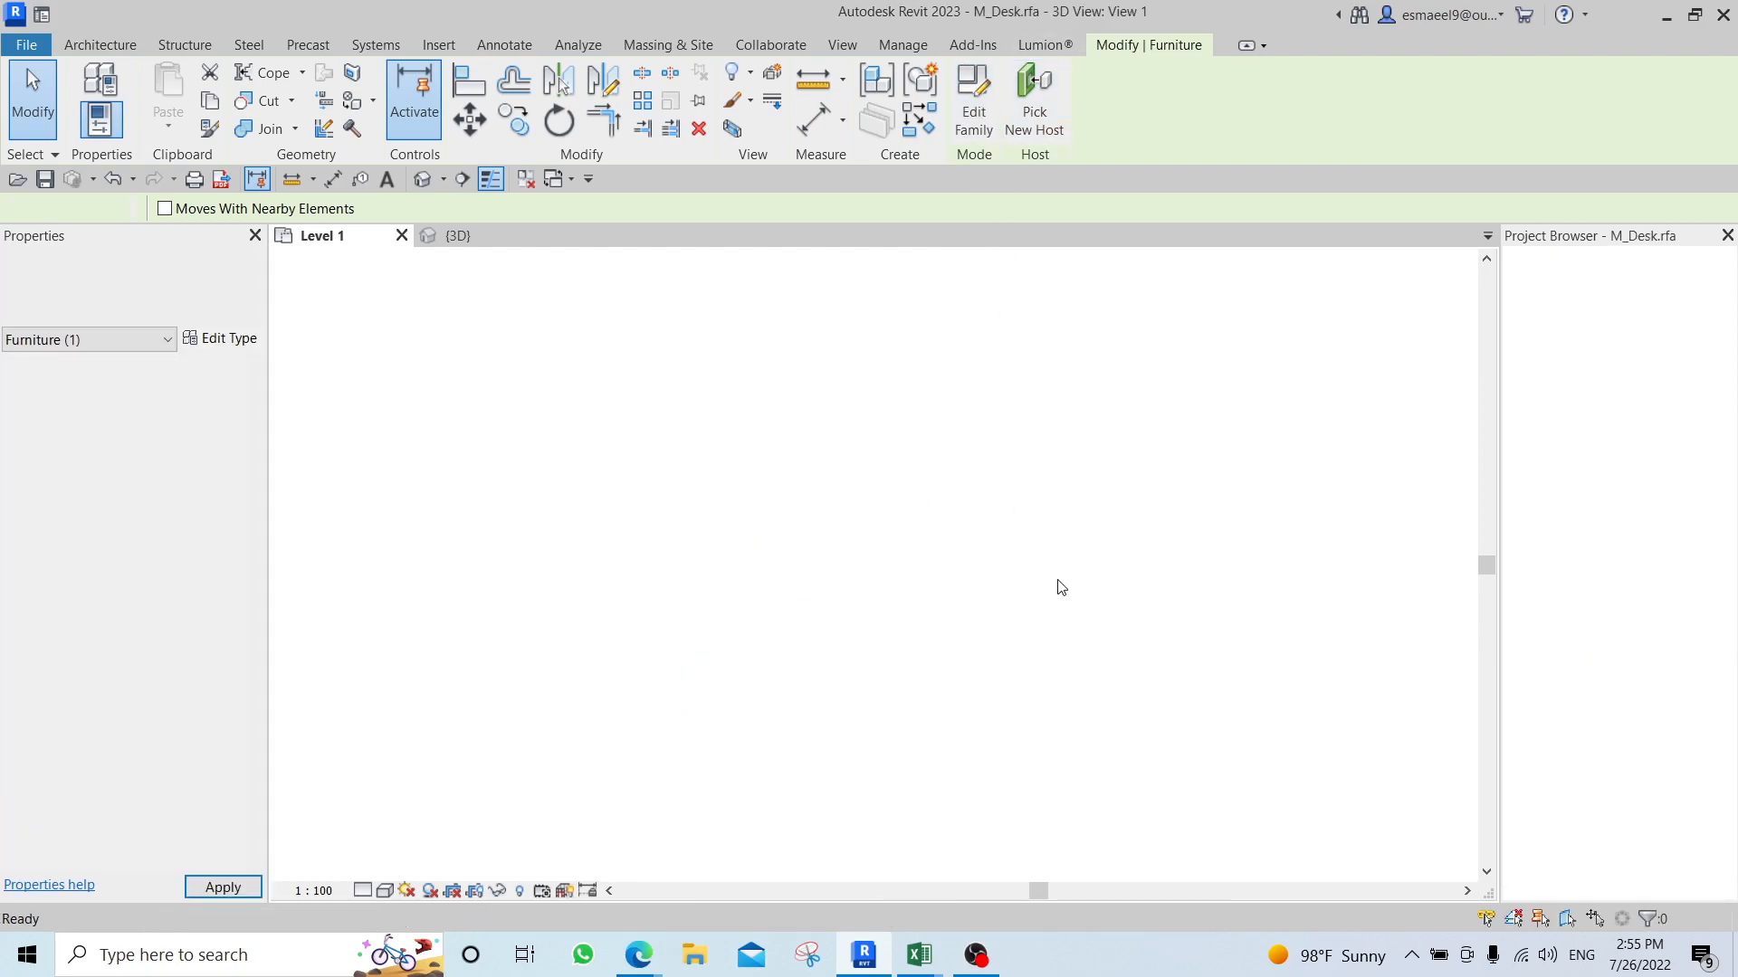
{"action": "scroll", "coordinate": [1114, 430], "scroll_direction": "up", "scroll_amount": 2}
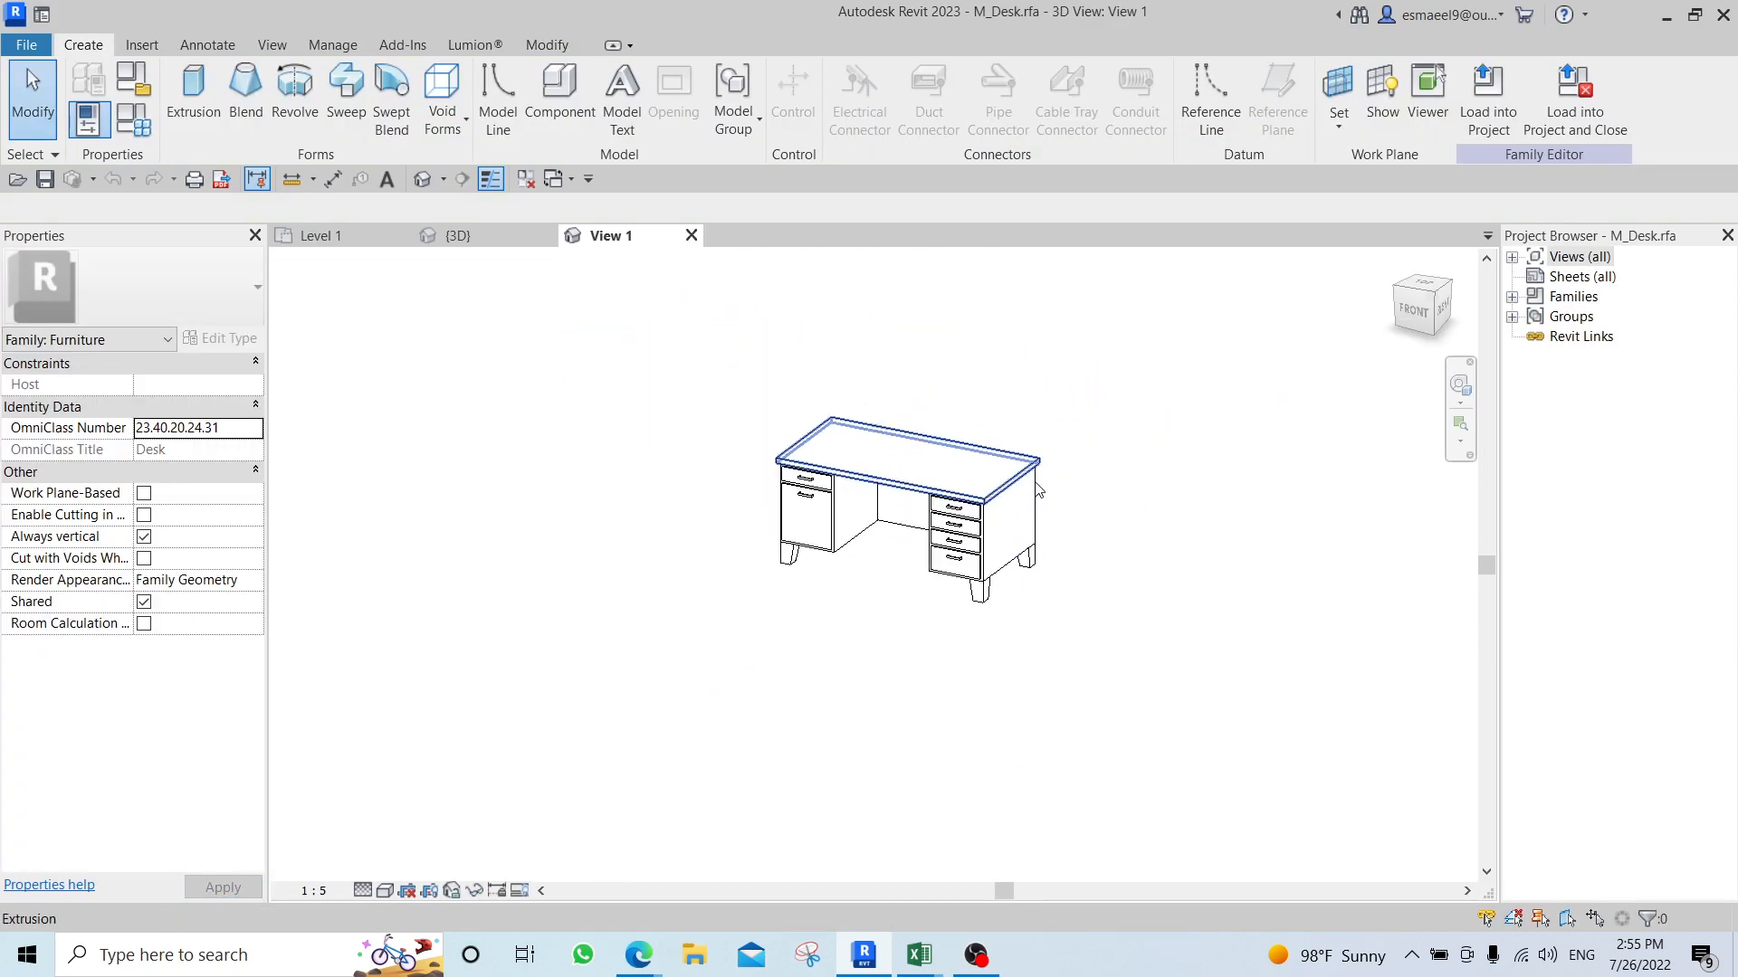
Check whether Scale is available for the desktop extrusion, and view the family's Ground floor plan.
{"action": "left_click", "coordinate": [989, 471]}
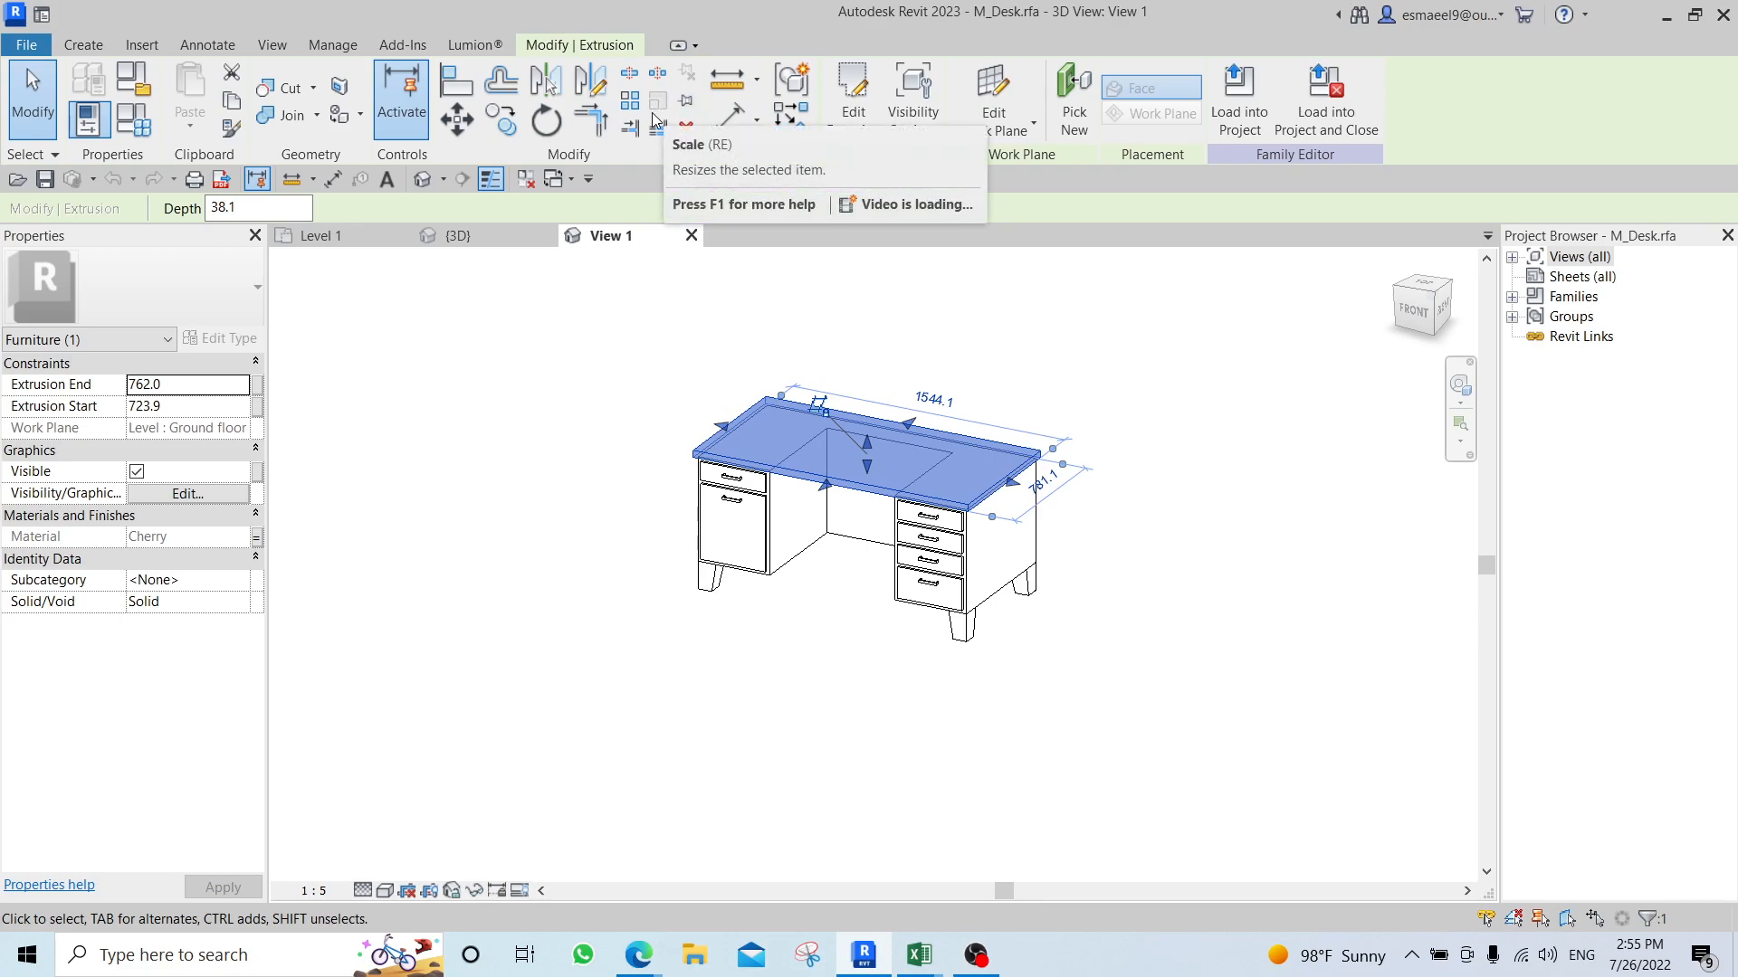
{"action": "key", "text": "Escape"}
{"action": "left_click", "coordinate": [1512, 258]}
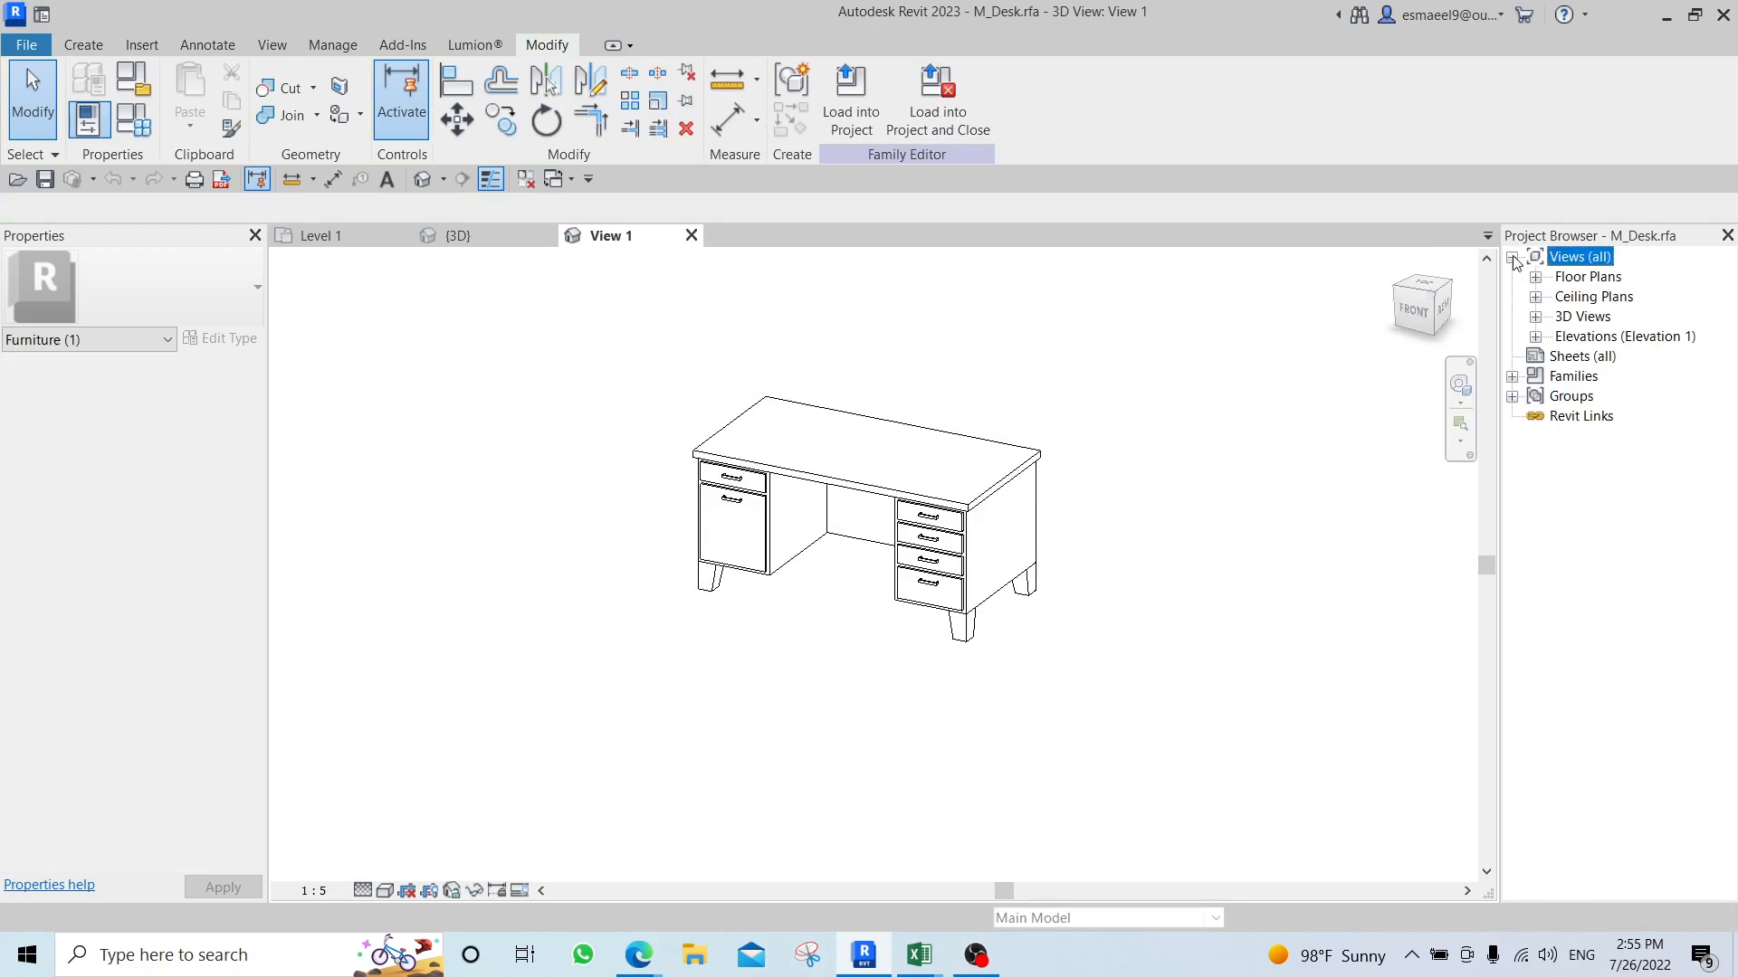
{"action": "left_click", "coordinate": [1536, 278]}
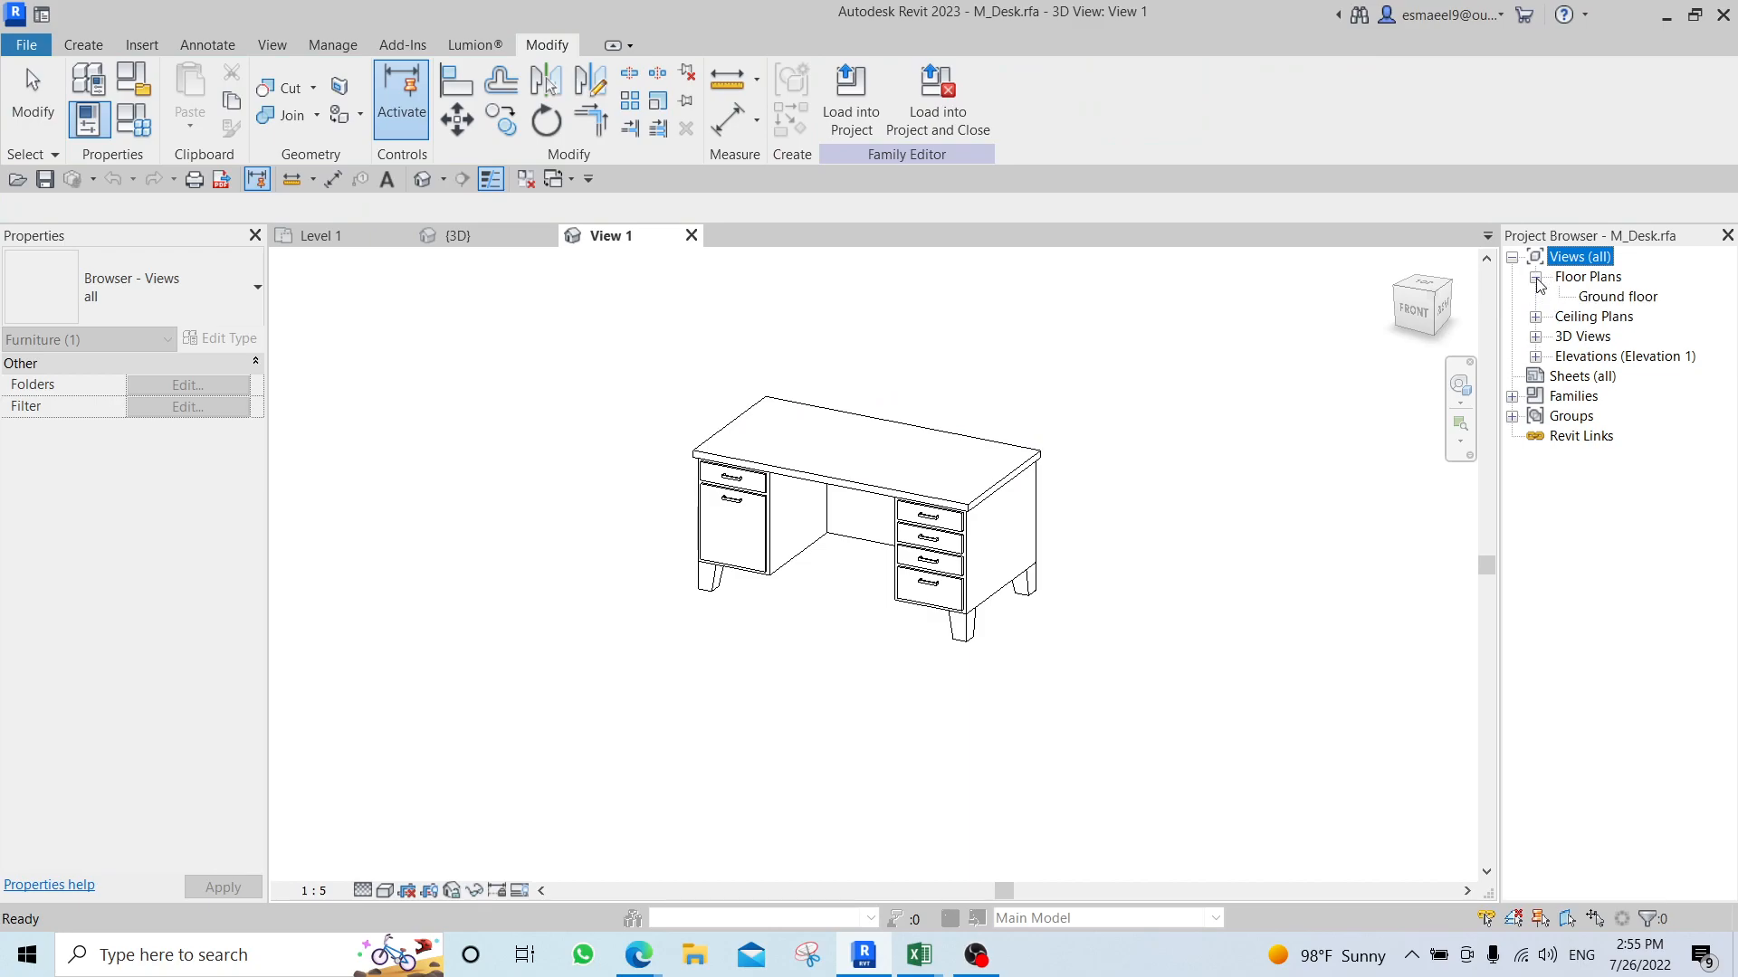
{"action": "double_click", "coordinate": [1600, 296]}
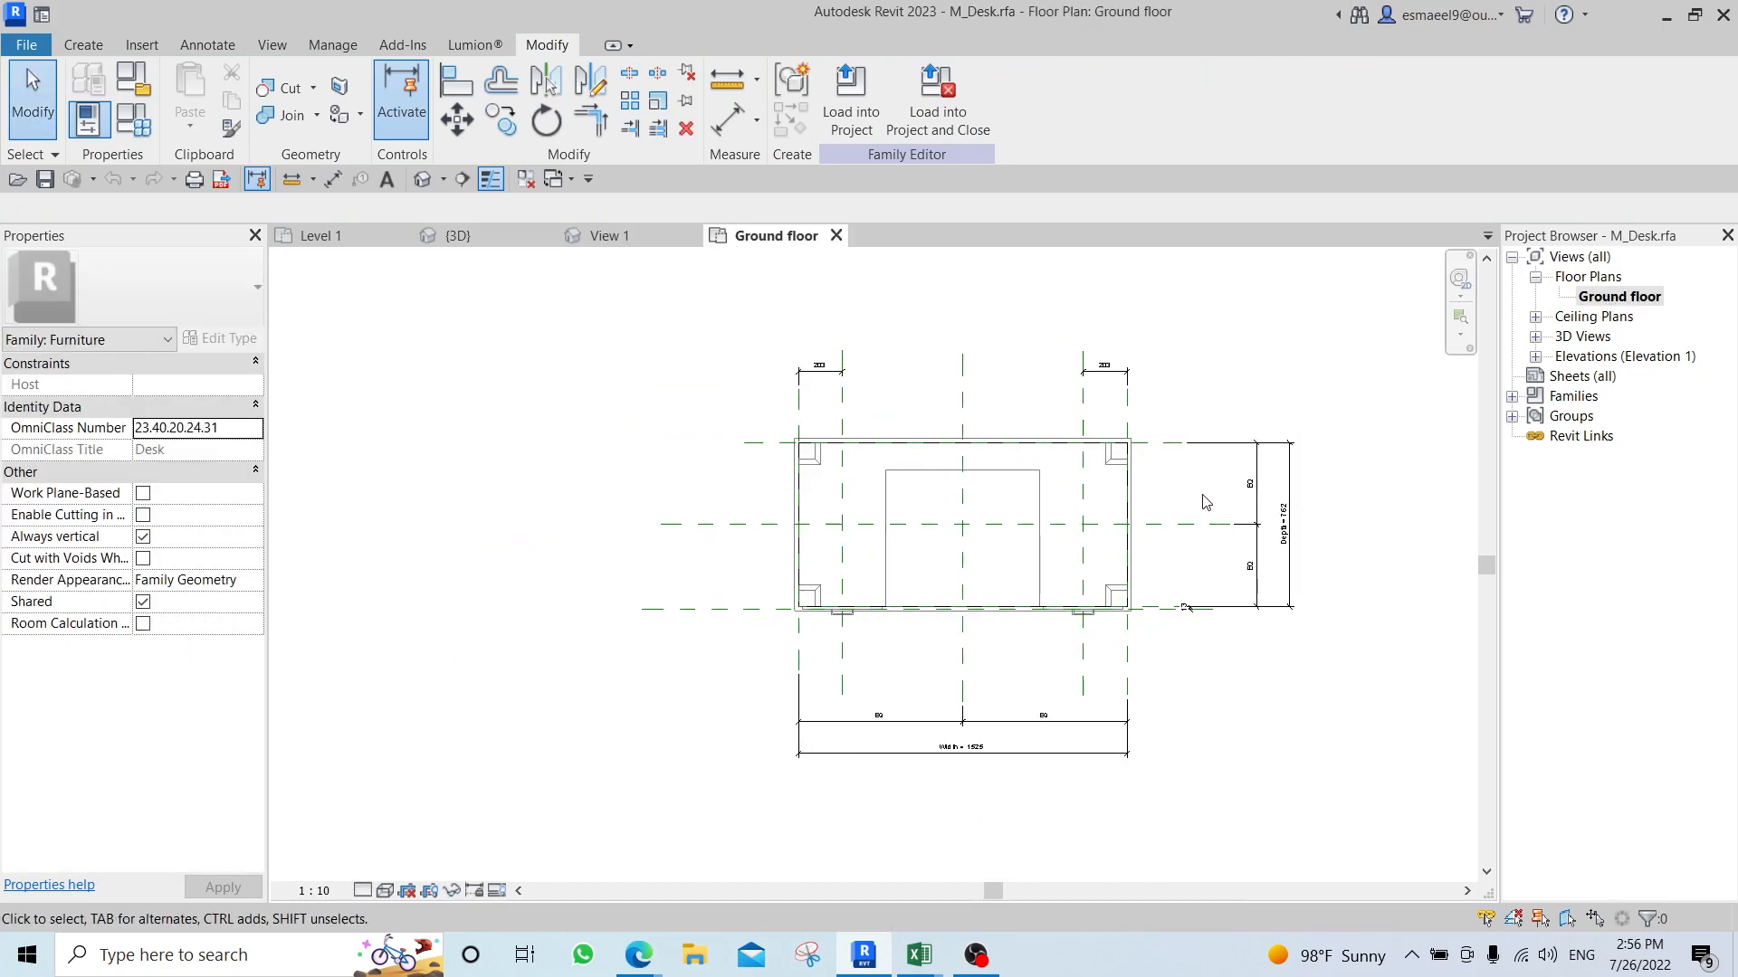
{"action": "scroll", "coordinate": [1211, 497], "scroll_direction": "up", "scroll_amount": 1}
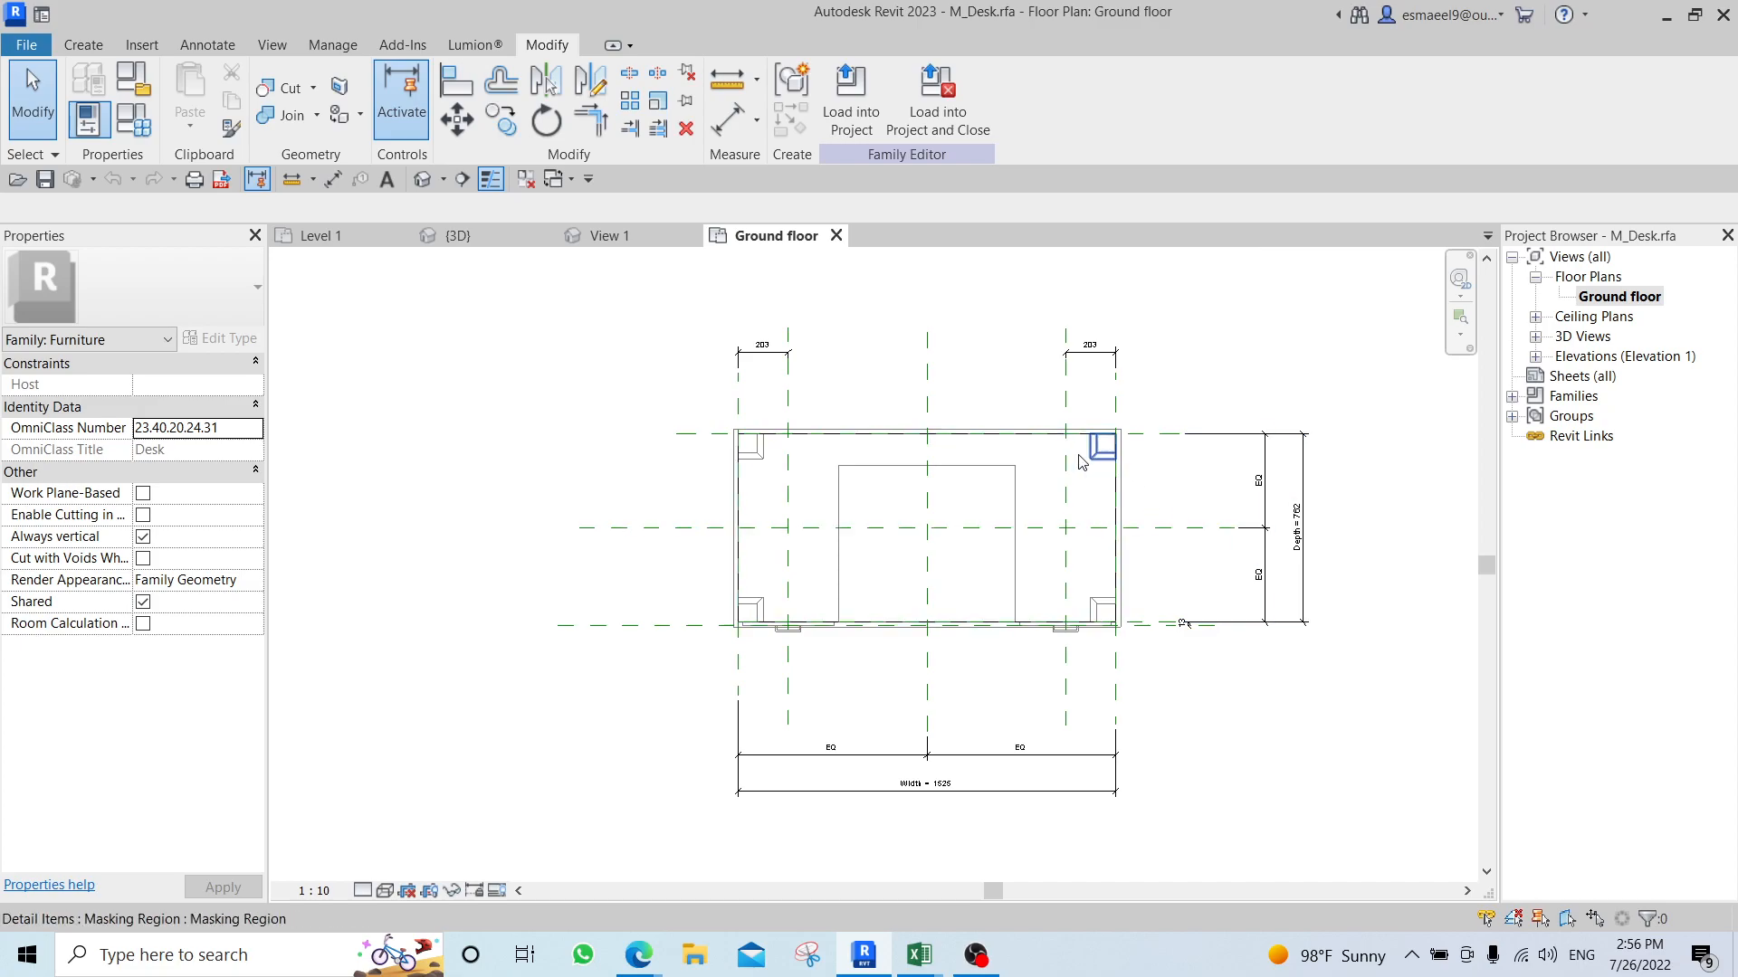
Close the M_Desk family views without saving changes.
{"action": "left_click", "coordinate": [604, 235]}
{"action": "left_click", "coordinate": [690, 235]}
{"action": "left_click", "coordinate": [690, 236]}
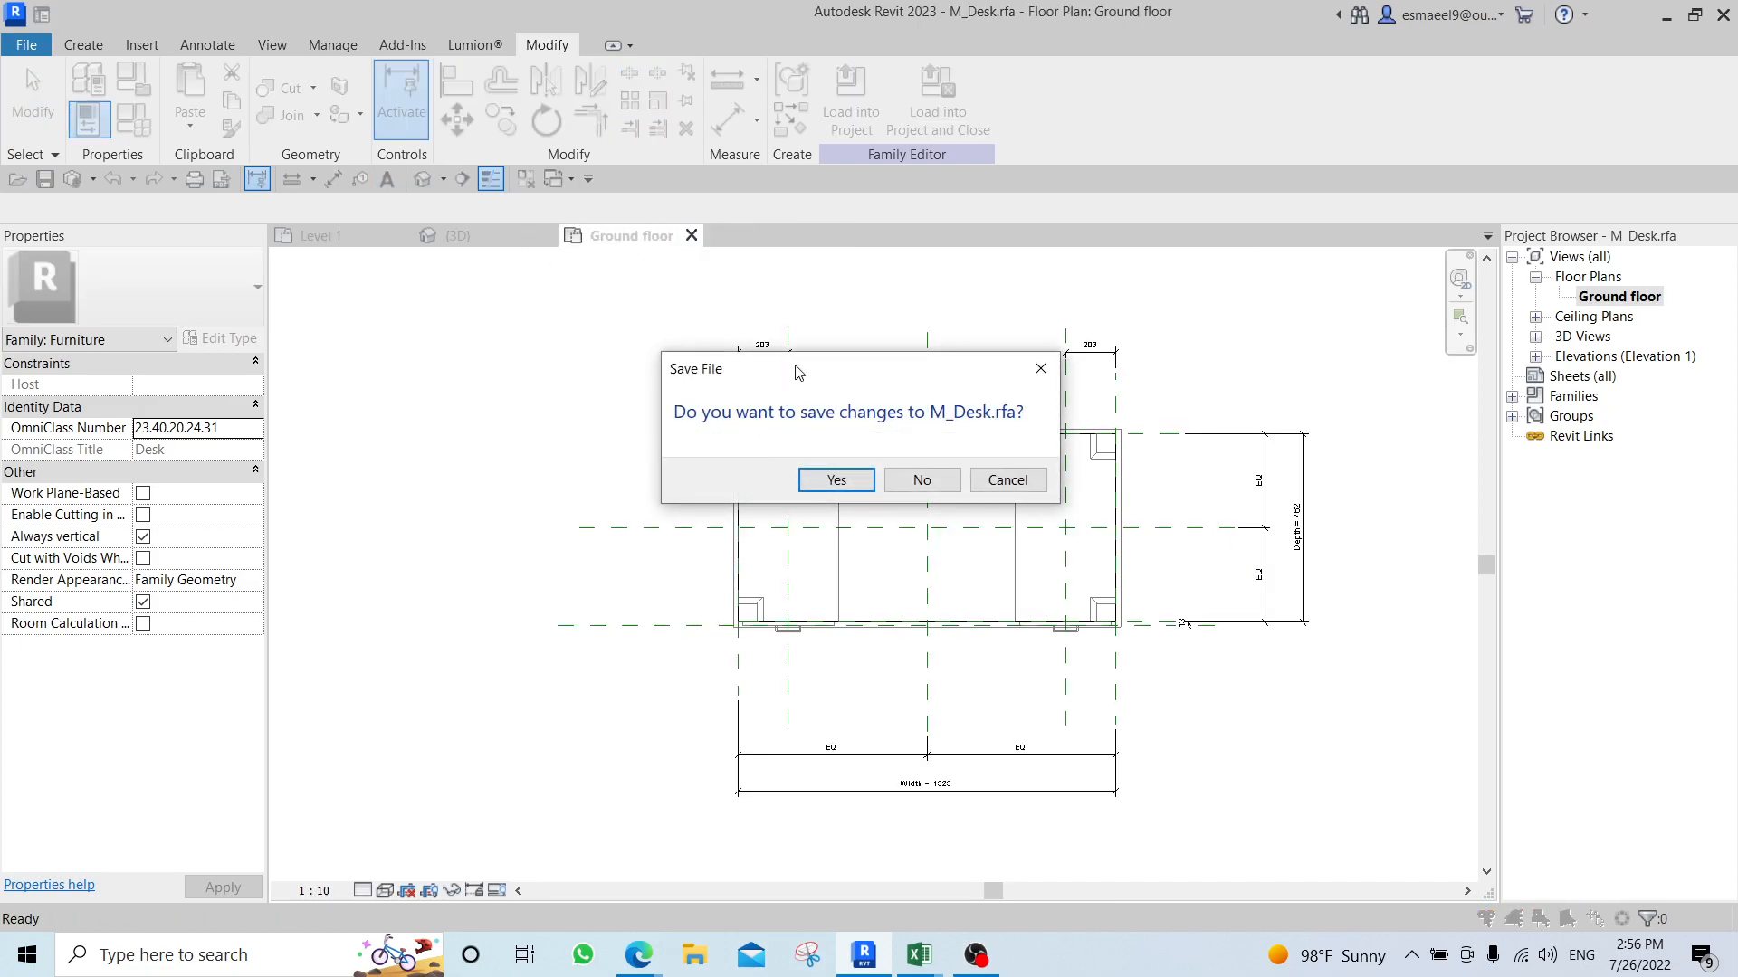
{"action": "left_click", "coordinate": [924, 480]}
{"action": "scroll", "coordinate": [869, 543], "scroll_direction": "up", "scroll_amount": 3}
{"action": "left_click", "coordinate": [647, 678]}
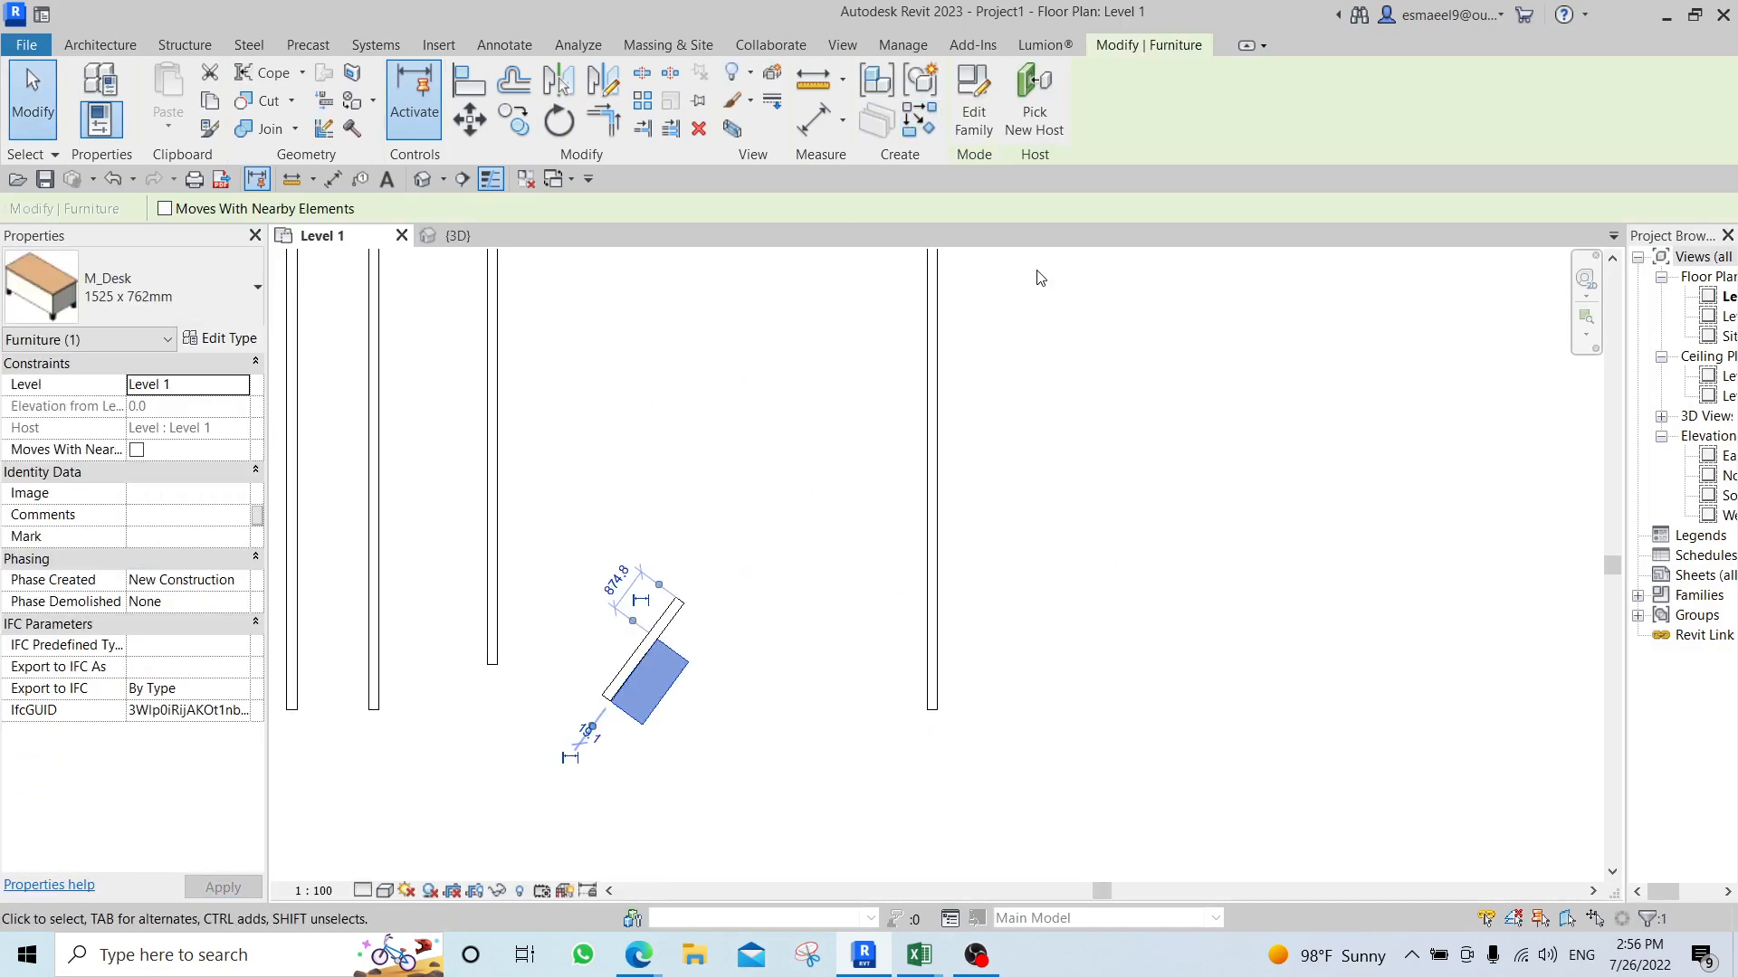
{"action": "scroll", "coordinate": [648, 407], "scroll_direction": "down", "scroll_amount": 5}
{"action": "left_click", "coordinate": [805, 440]}
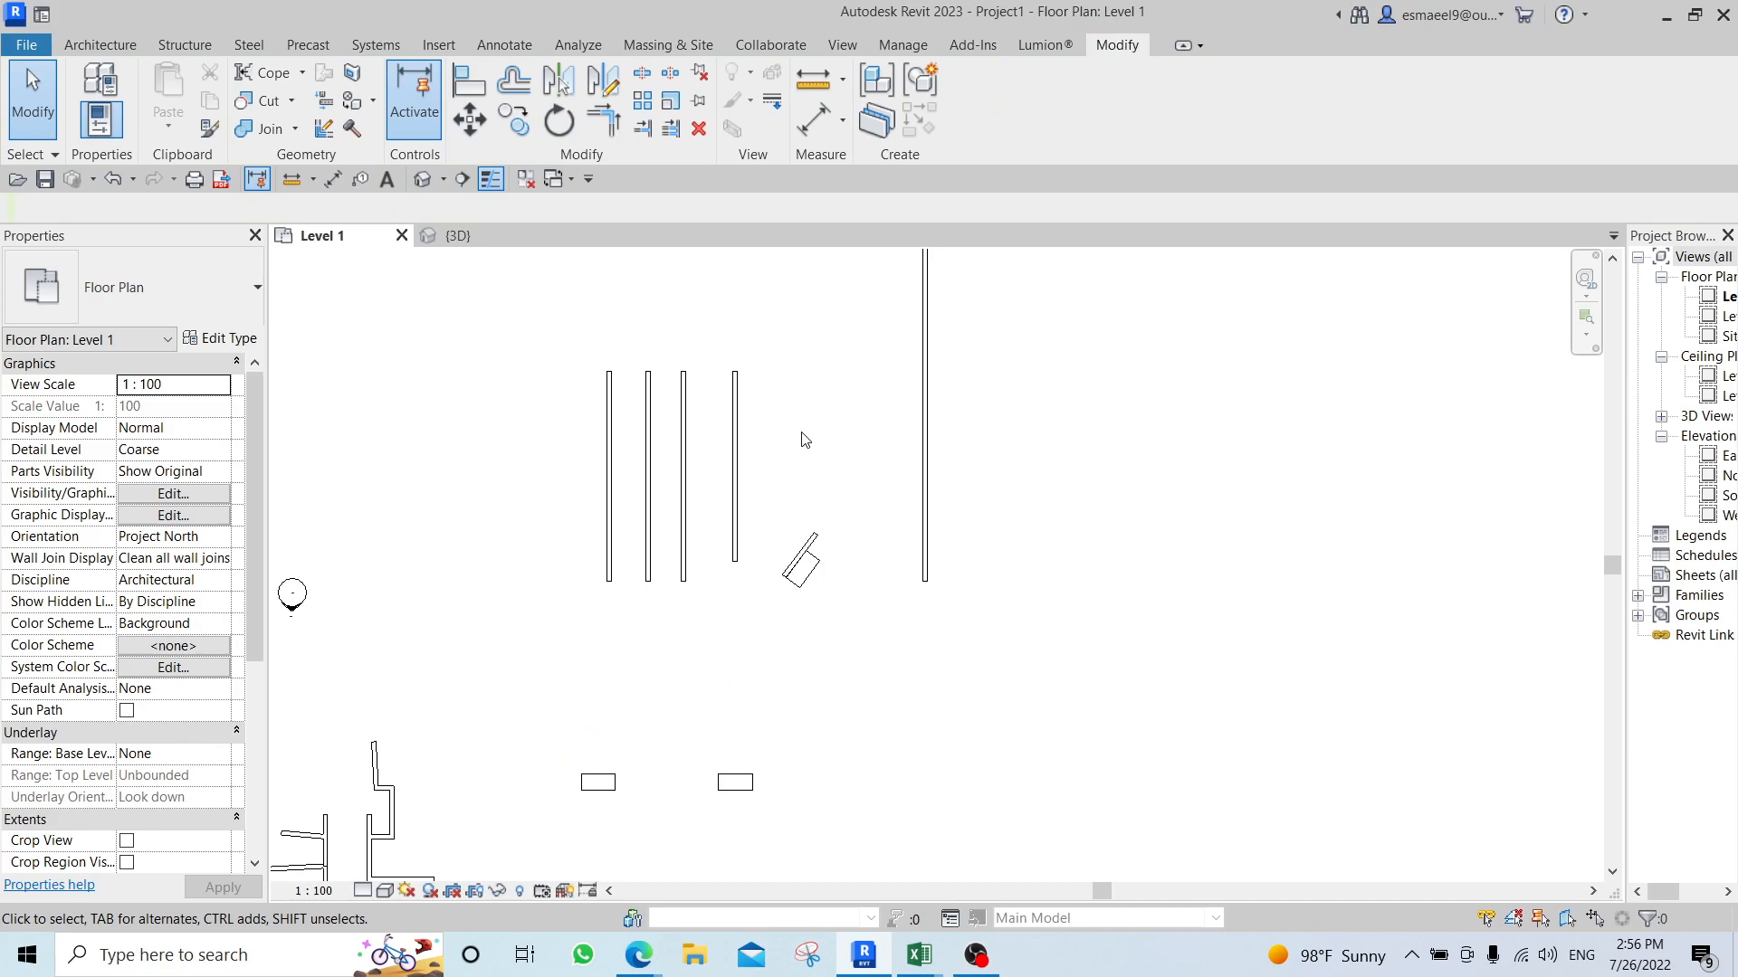
{"action": "left_click", "coordinate": [670, 104]}
{"action": "middle_click_drag", "start_coordinate": [491, 448], "coordinate": [710, 482]}
{"action": "scroll", "coordinate": [688, 340], "scroll_direction": "down", "scroll_amount": 4}
{"action": "key", "text": "Escape"}
{"action": "scroll", "coordinate": [709, 480], "scroll_direction": "up", "scroll_amount": 3}
{"action": "middle_click_drag", "start_coordinate": [778, 302], "coordinate": [738, 360]}
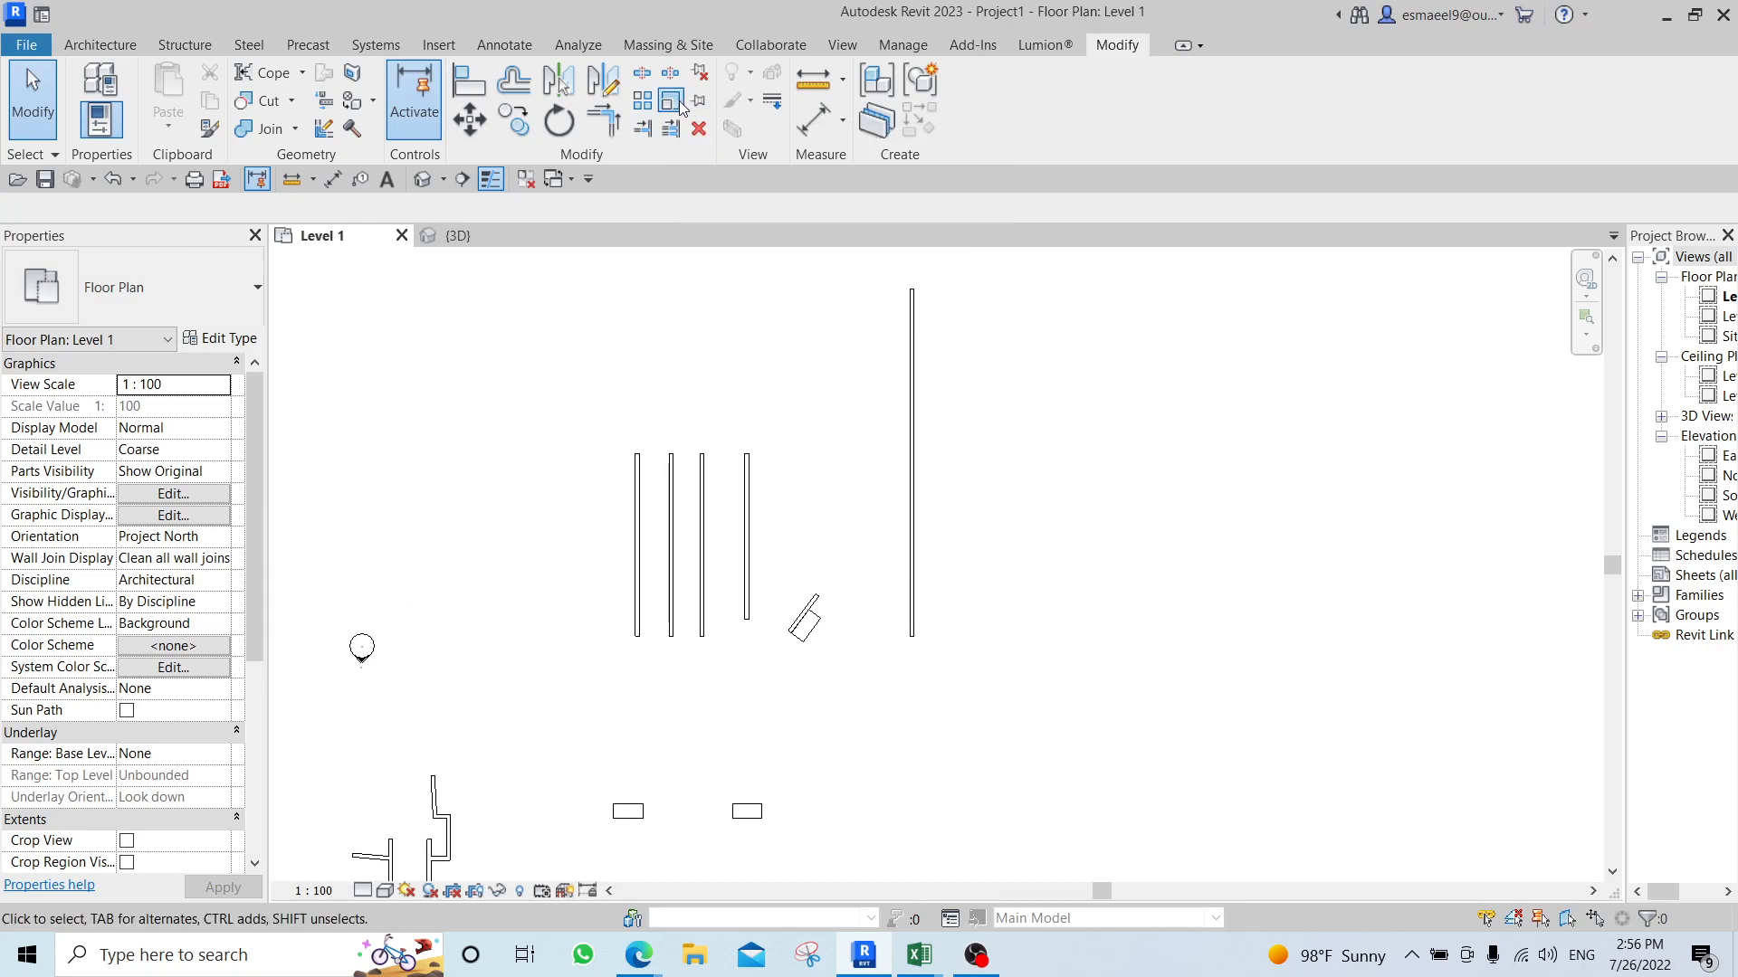
{"action": "left_click", "coordinate": [681, 100]}
{"action": "key", "text": "Escape"}
{"action": "key", "text": "Escape"}
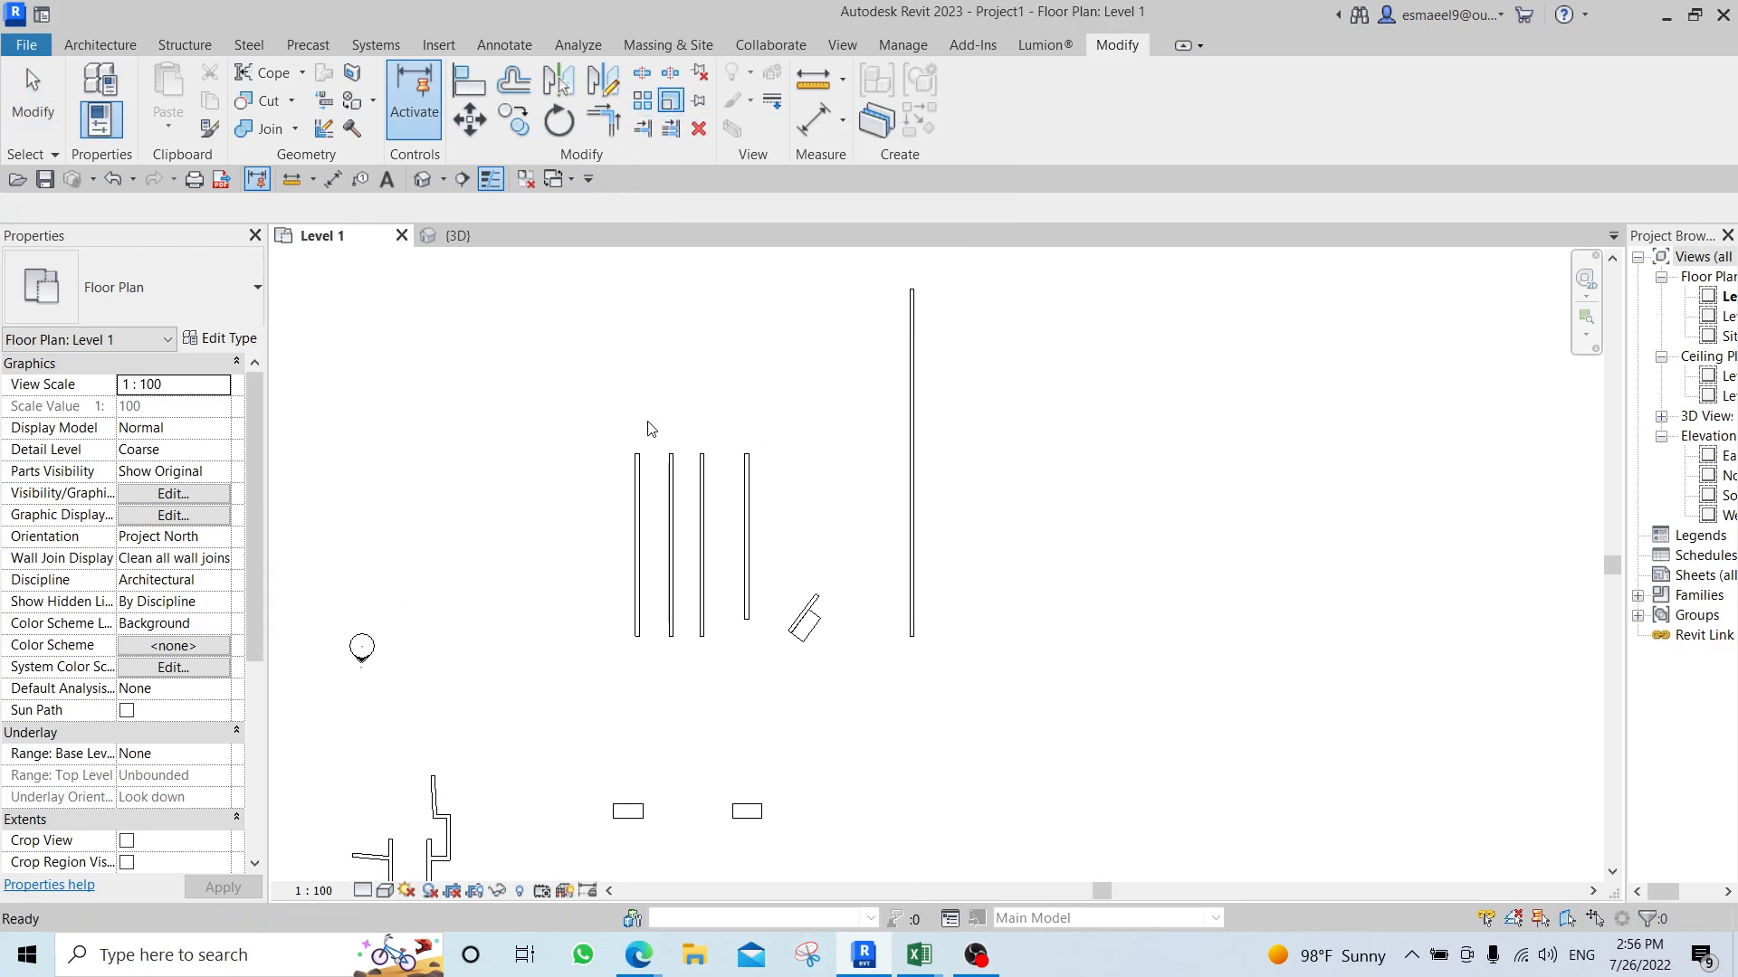
{"action": "scroll", "coordinate": [667, 434], "scroll_direction": "down", "scroll_amount": 2}
{"action": "scroll", "coordinate": [731, 460], "scroll_direction": "up", "scroll_amount": 2}
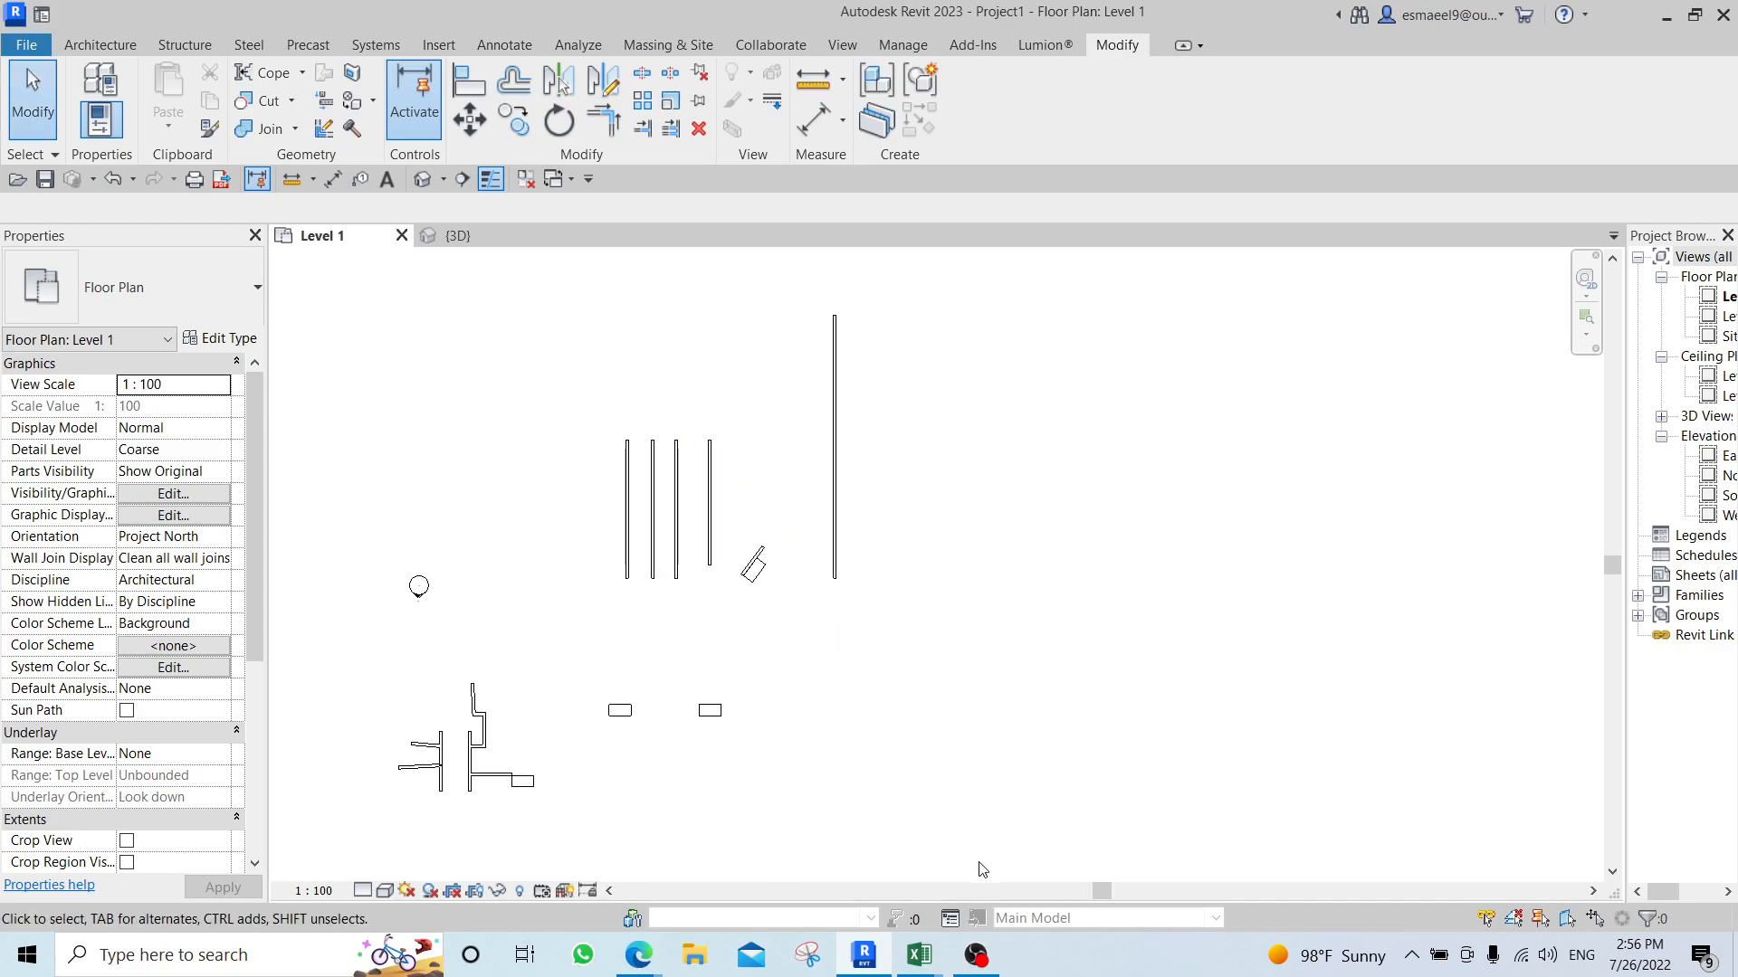
Switch to File Explorer and open the folder named 2 inside Portfolio.
{"action": "left_click", "coordinate": [876, 959]}
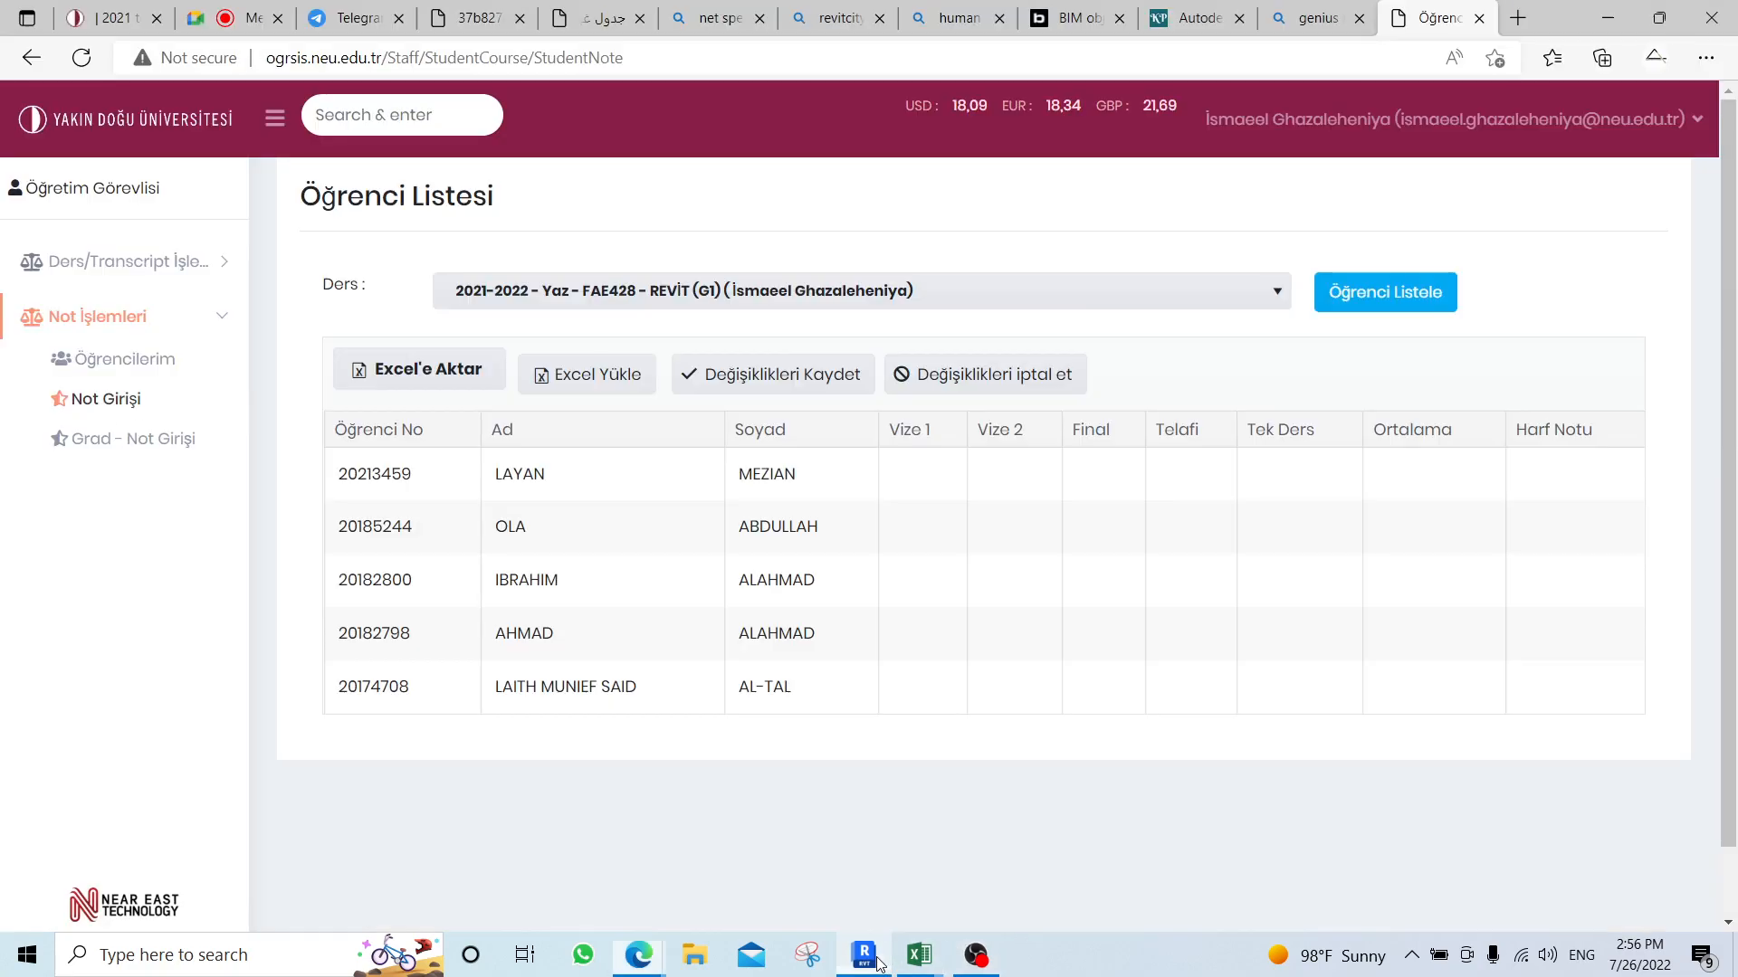
{"action": "left_click", "coordinate": [694, 954]}
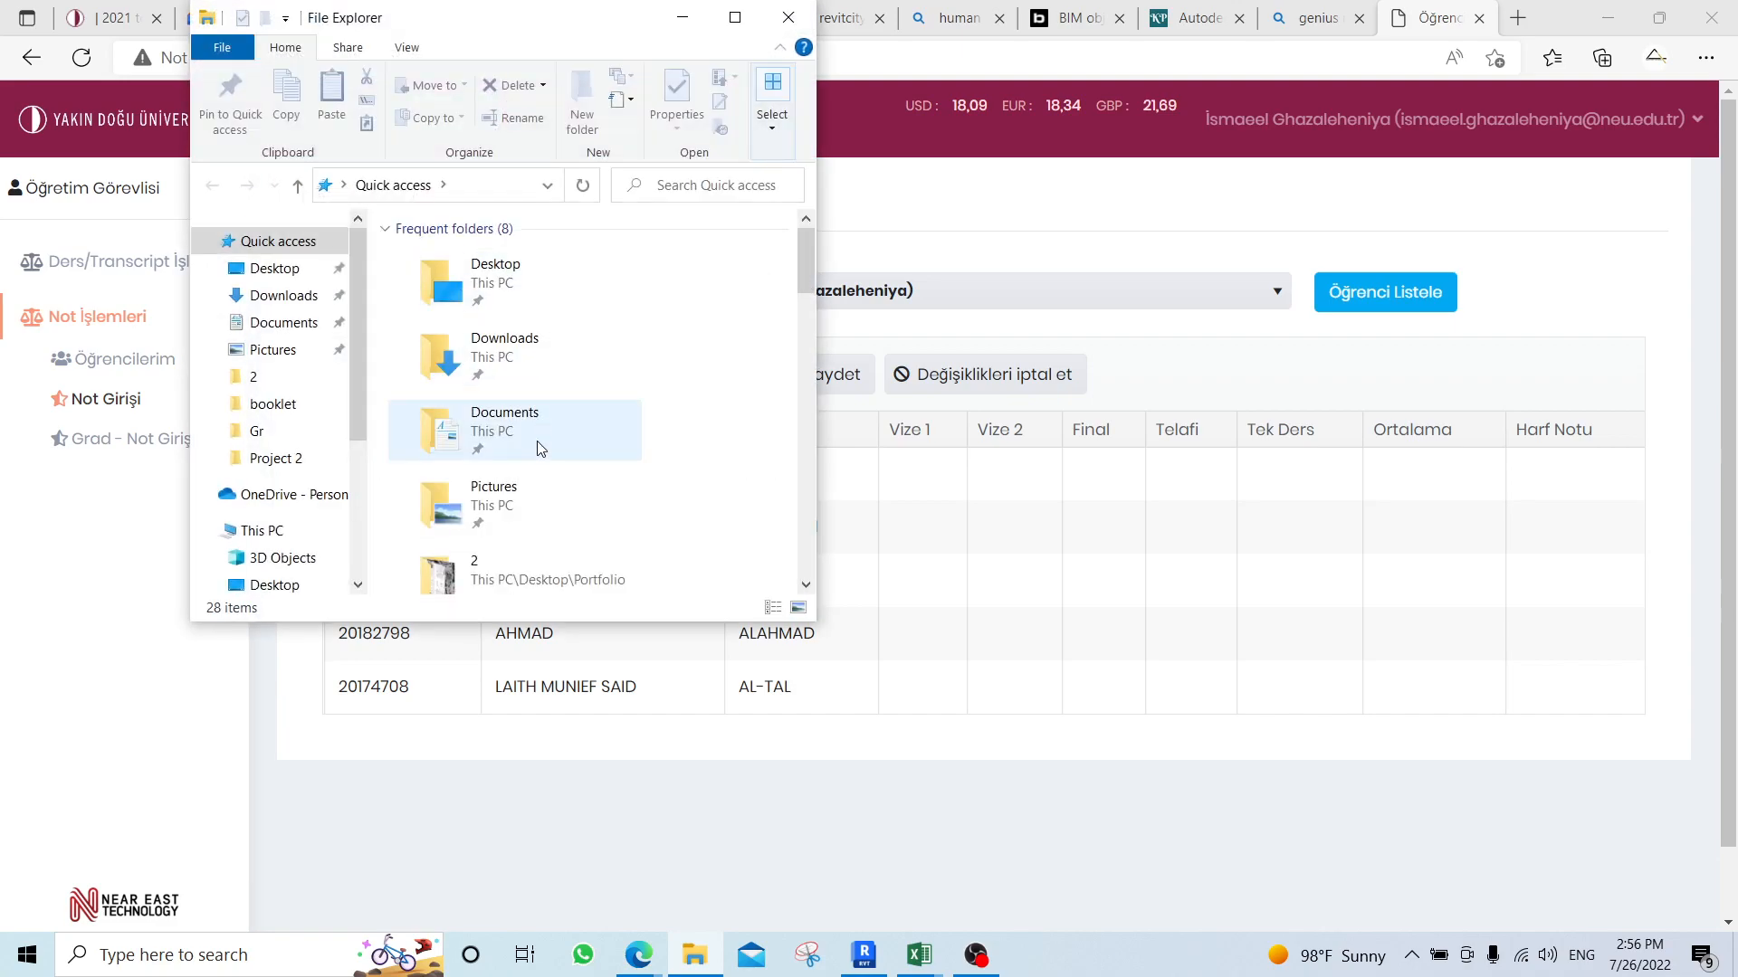
{"action": "double_click", "coordinate": [608, 566]}
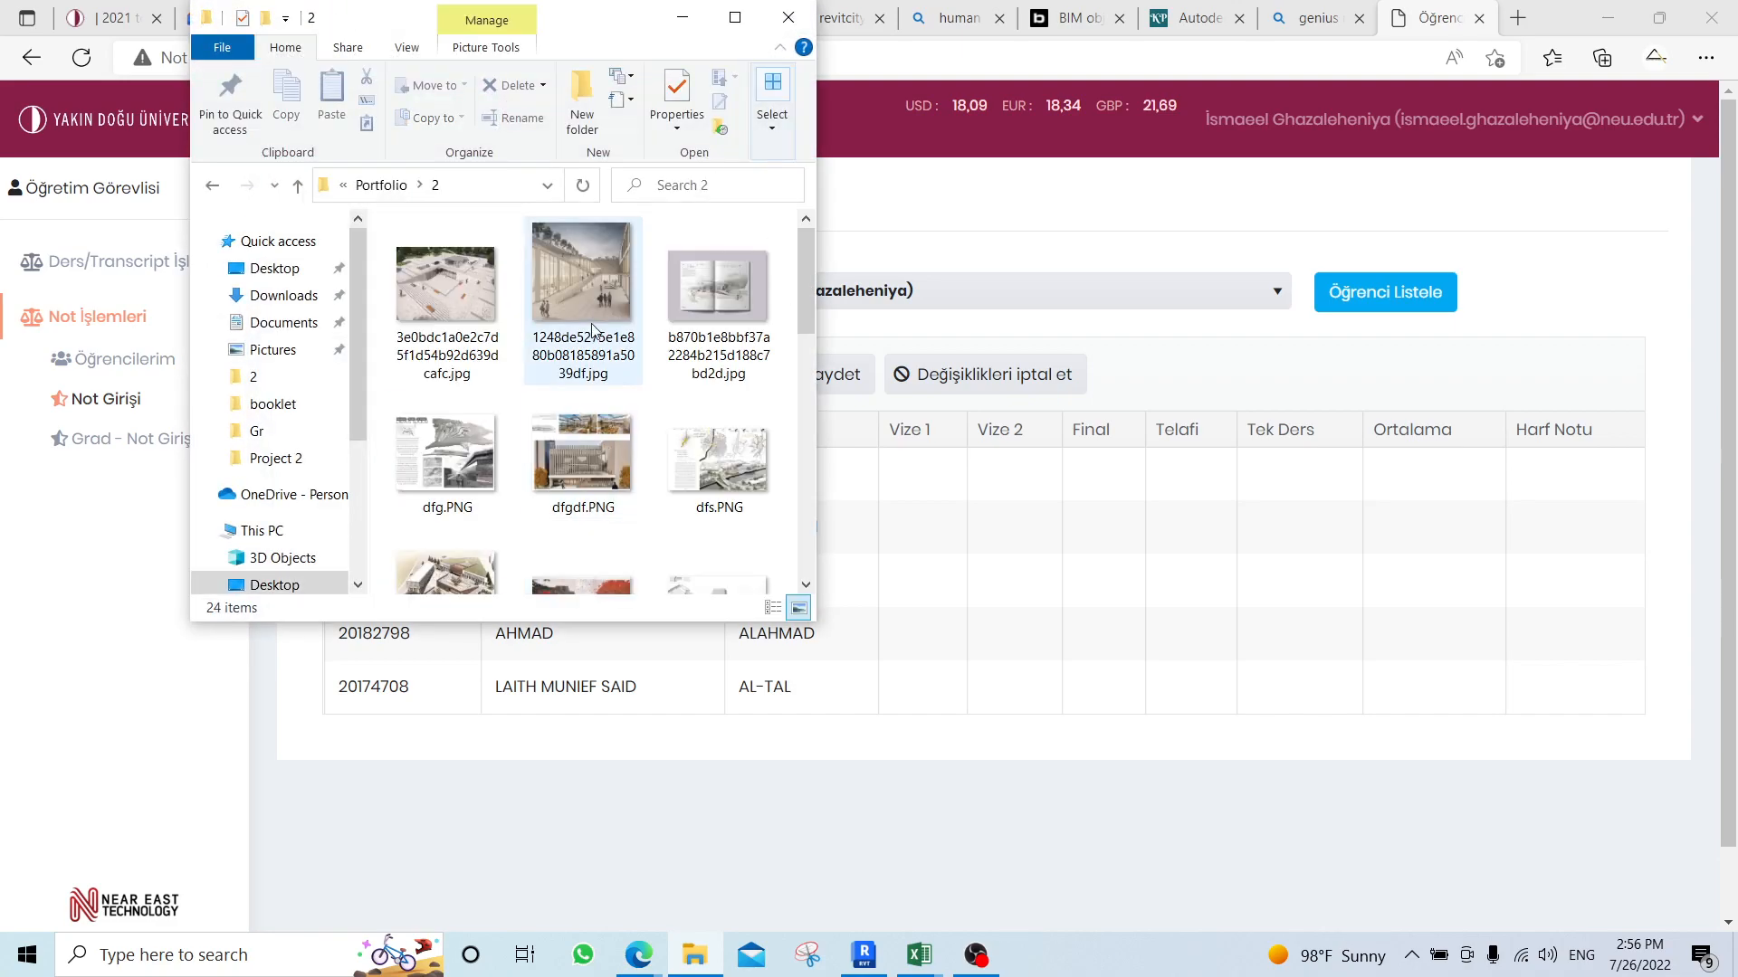
Insert the image dfgdf.PNG into the Level 1 plan, to the right of the tallest wall, and select it.
{"action": "left_click_drag", "start_coordinate": [622, 469], "coordinate": [1030, 539]}
{"action": "left_click", "coordinate": [1159, 534]}
{"action": "middle_click_drag", "start_coordinate": [1254, 567], "coordinate": [1063, 602]}
{"action": "scroll", "coordinate": [1063, 602], "scroll_direction": "down", "scroll_amount": 2}
{"action": "left_click", "coordinate": [1200, 479]}
{"action": "left_click", "coordinate": [1121, 517]}
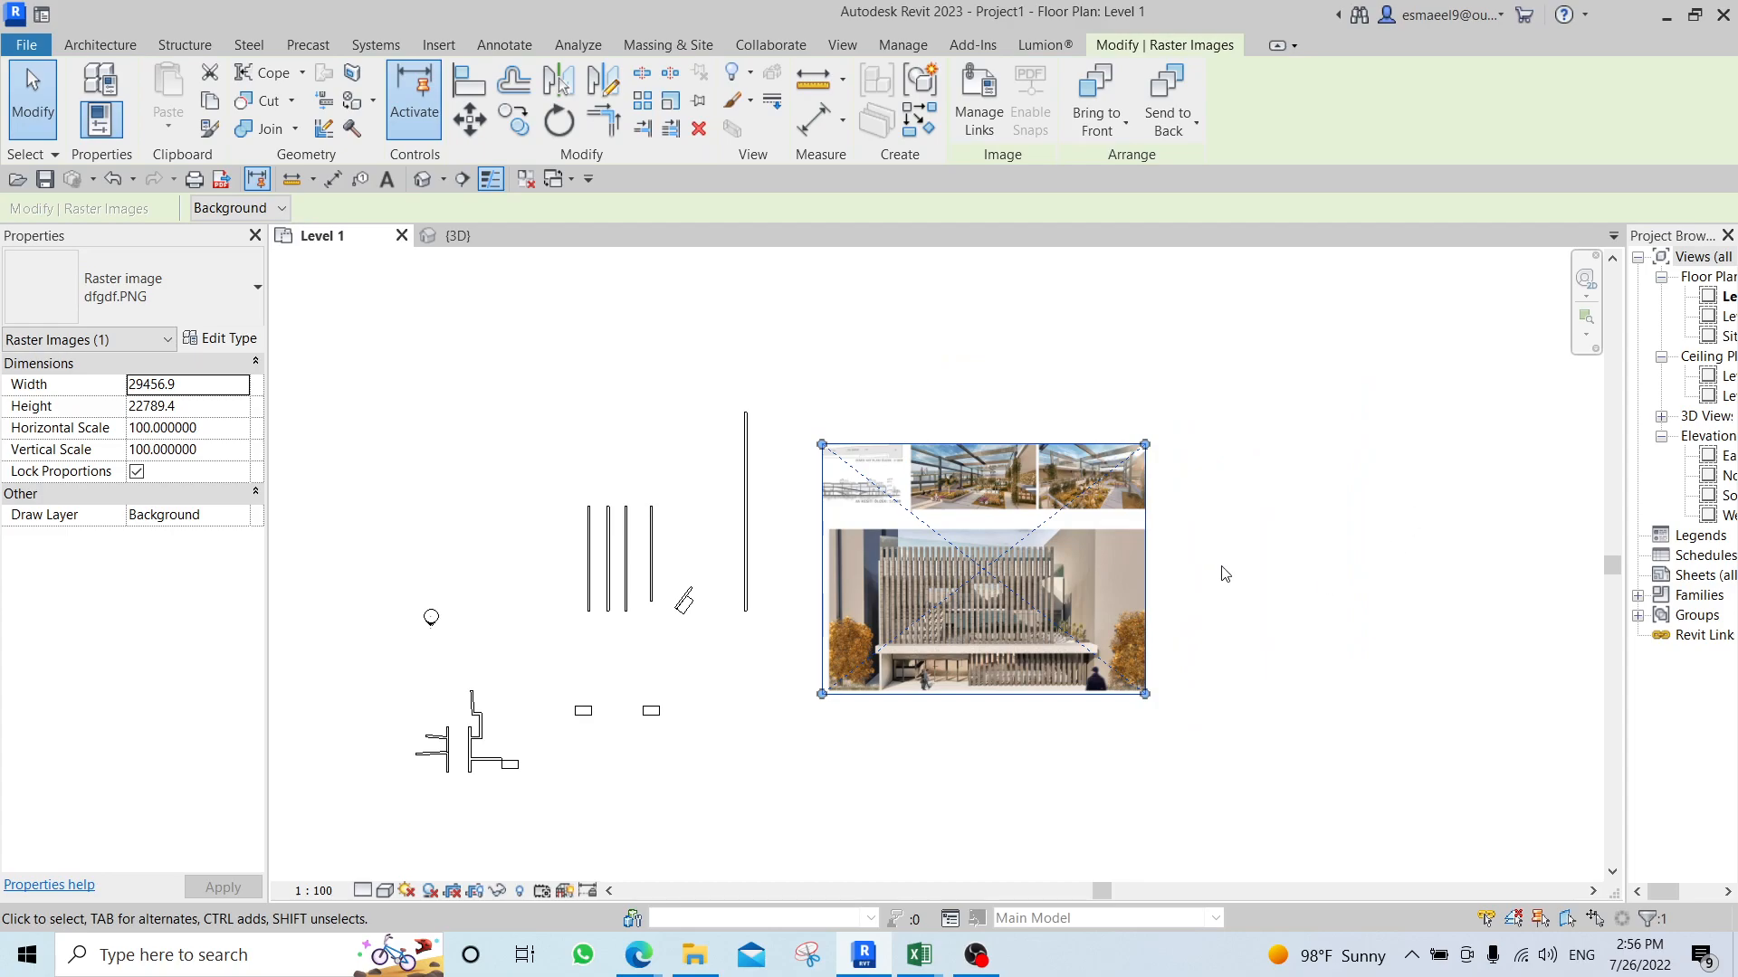
Scale the dfgdf.PNG image down proportionally to a width of about 11470 mm.
{"action": "key", "text": "r"}
{"action": "key", "text": "e"}
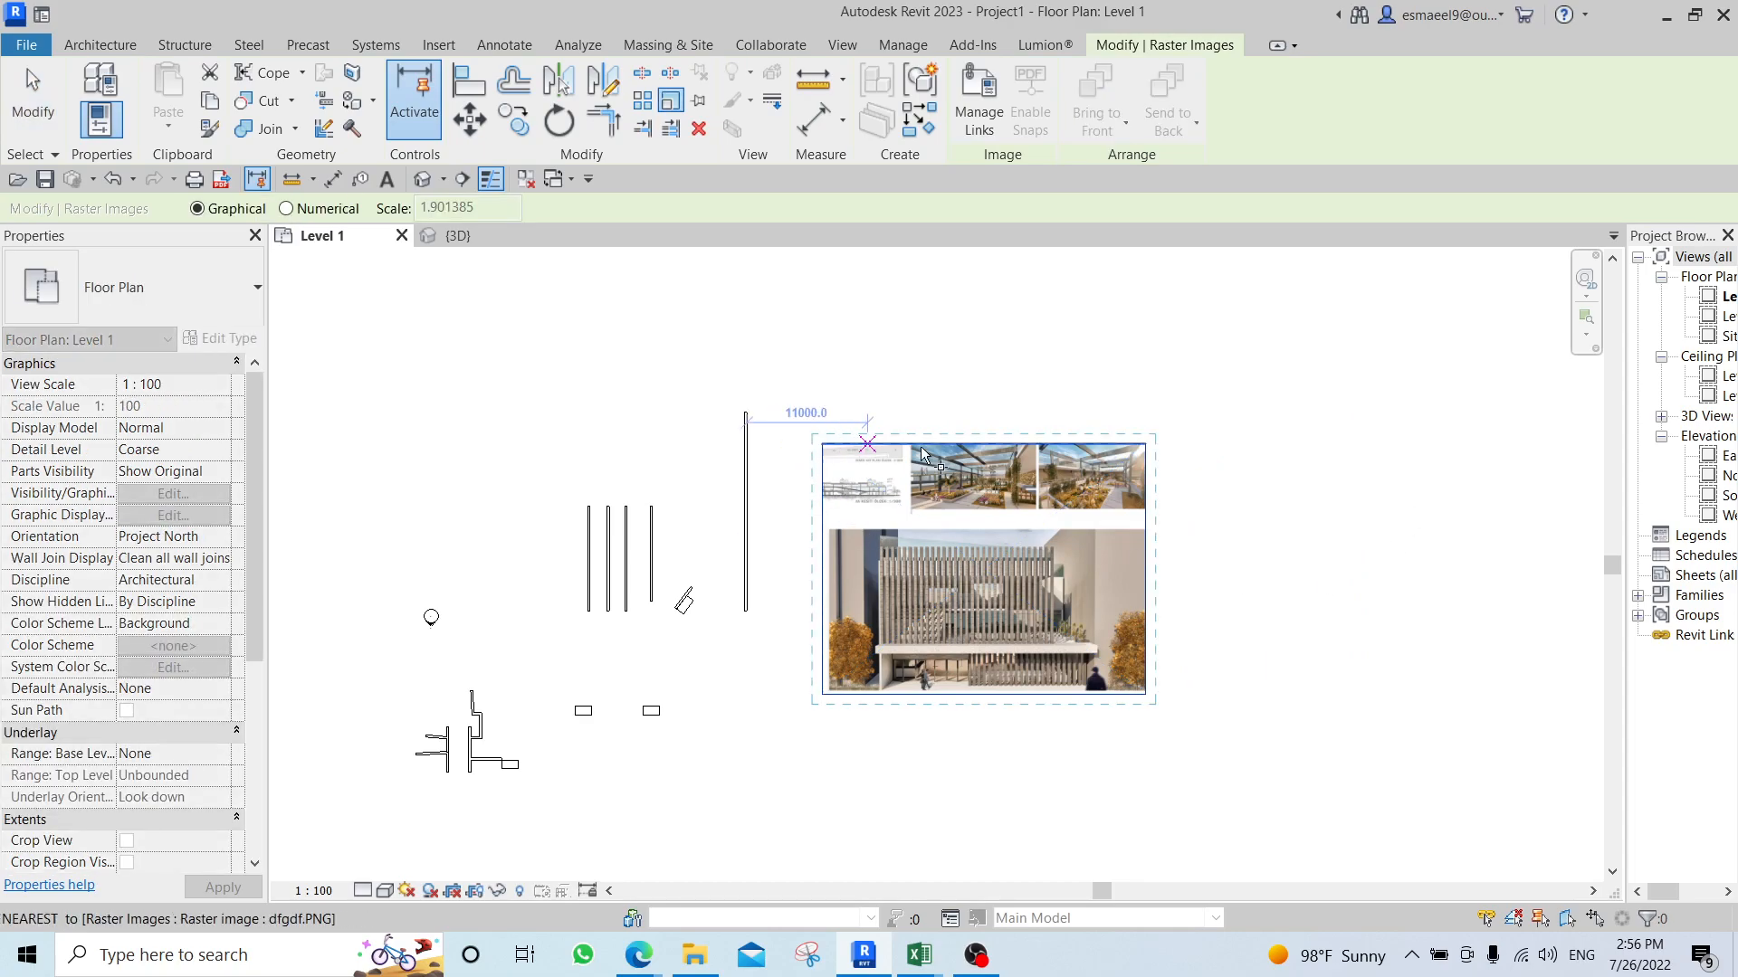
{"action": "key", "text": "Escape"}
{"action": "left_click", "coordinate": [941, 587]}
{"action": "left_click_drag", "start_coordinate": [941, 586], "coordinate": [942, 588]}
{"action": "scroll", "coordinate": [1032, 613], "scroll_direction": "up", "scroll_amount": 4}
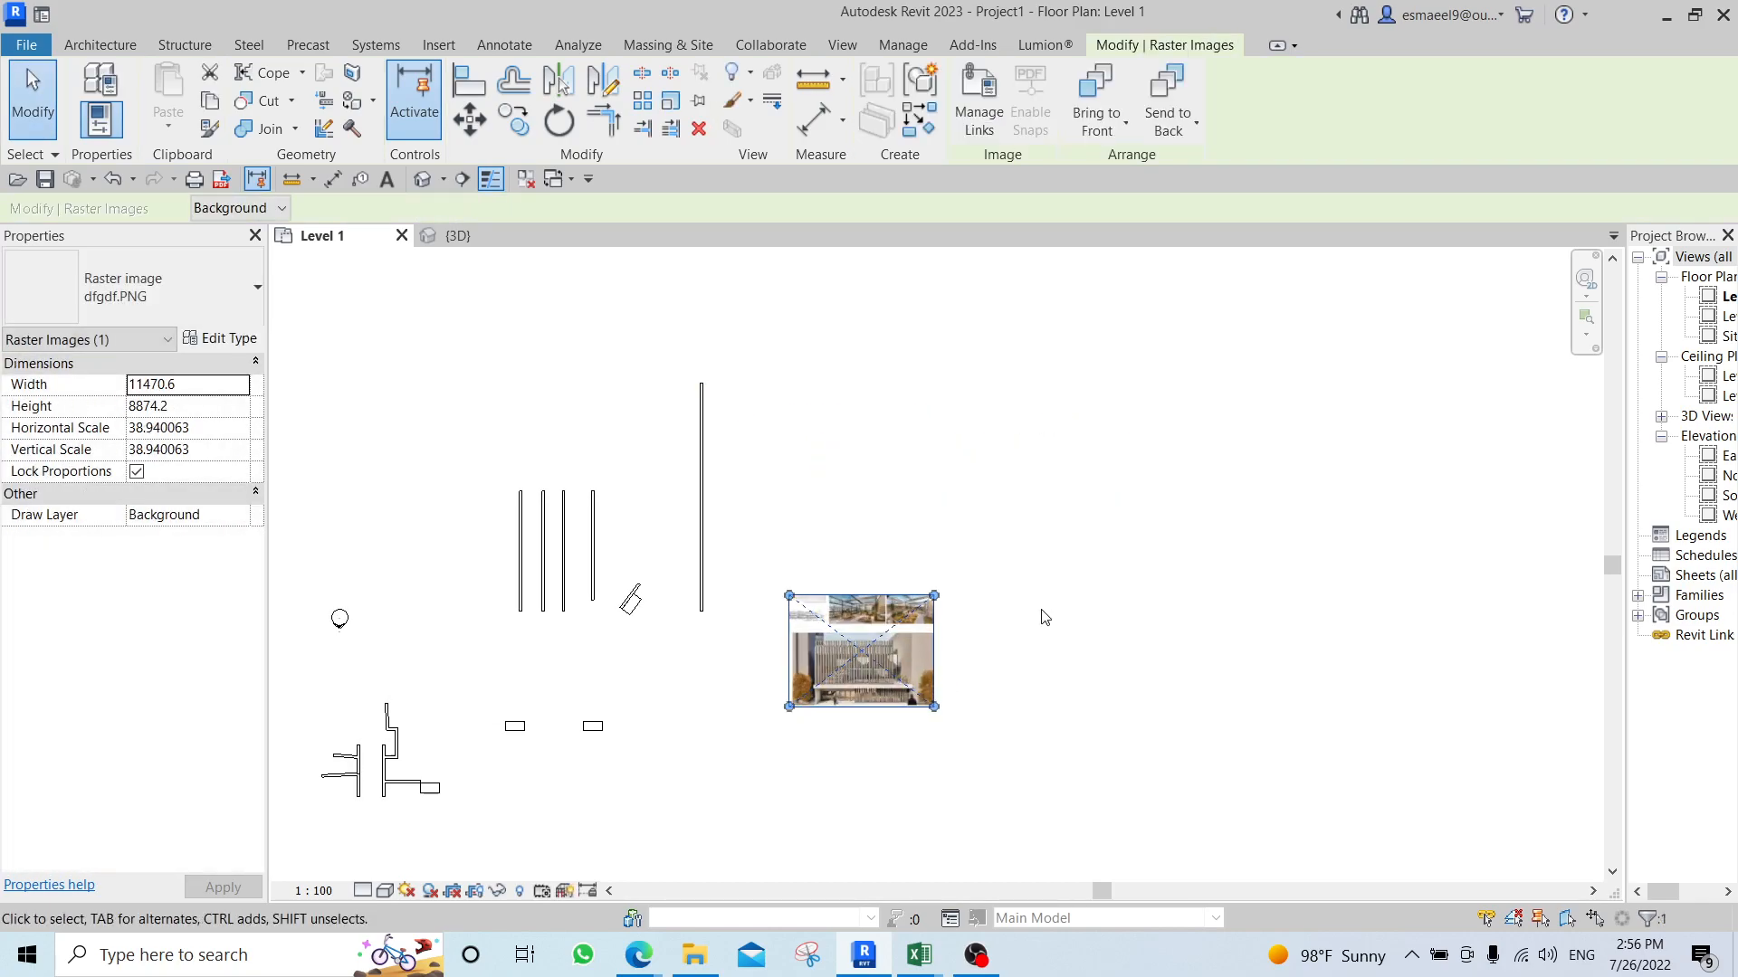
{"action": "left_click", "coordinate": [953, 633]}
Draw a line about 11470 mm long along the upper edge of the image, from corner to corner.
{"action": "key", "text": "d"}
{"action": "key", "text": "l"}
{"action": "left_click", "coordinate": [670, 587]}
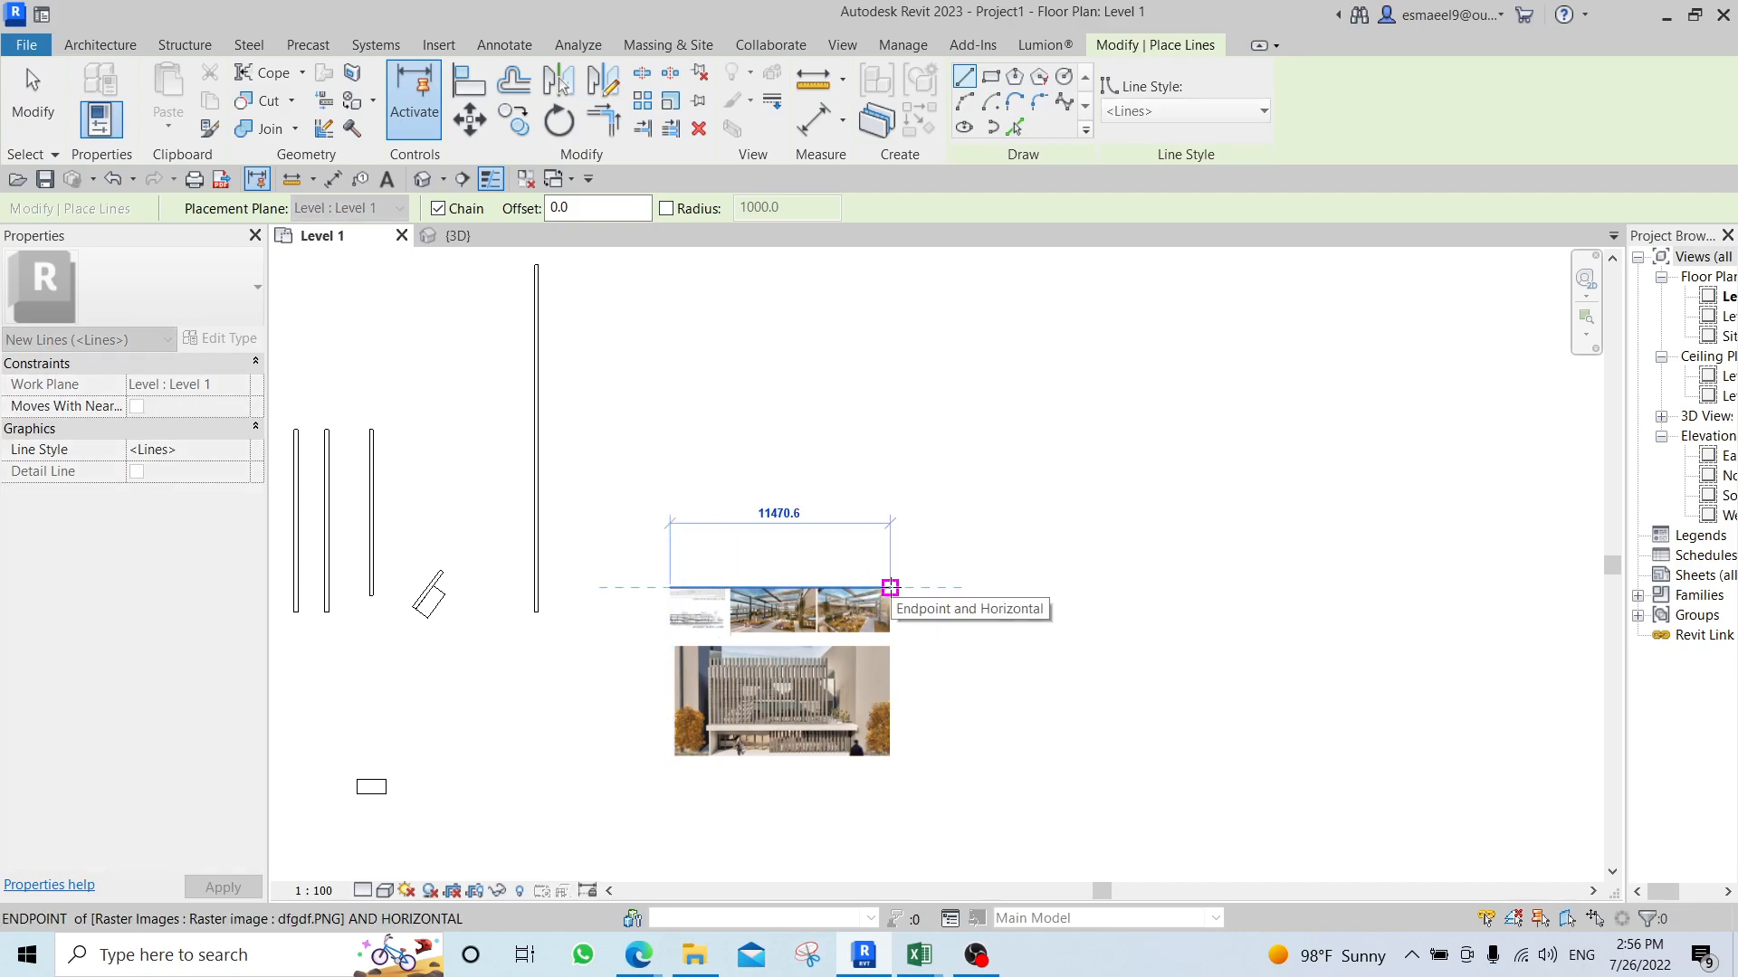
{"action": "left_click", "coordinate": [889, 587]}
{"action": "key", "text": "Escape"}
{"action": "key", "text": "Escape"}
Set the project's length units to centimetres.
{"action": "key", "text": "u"}
{"action": "key", "text": "n"}
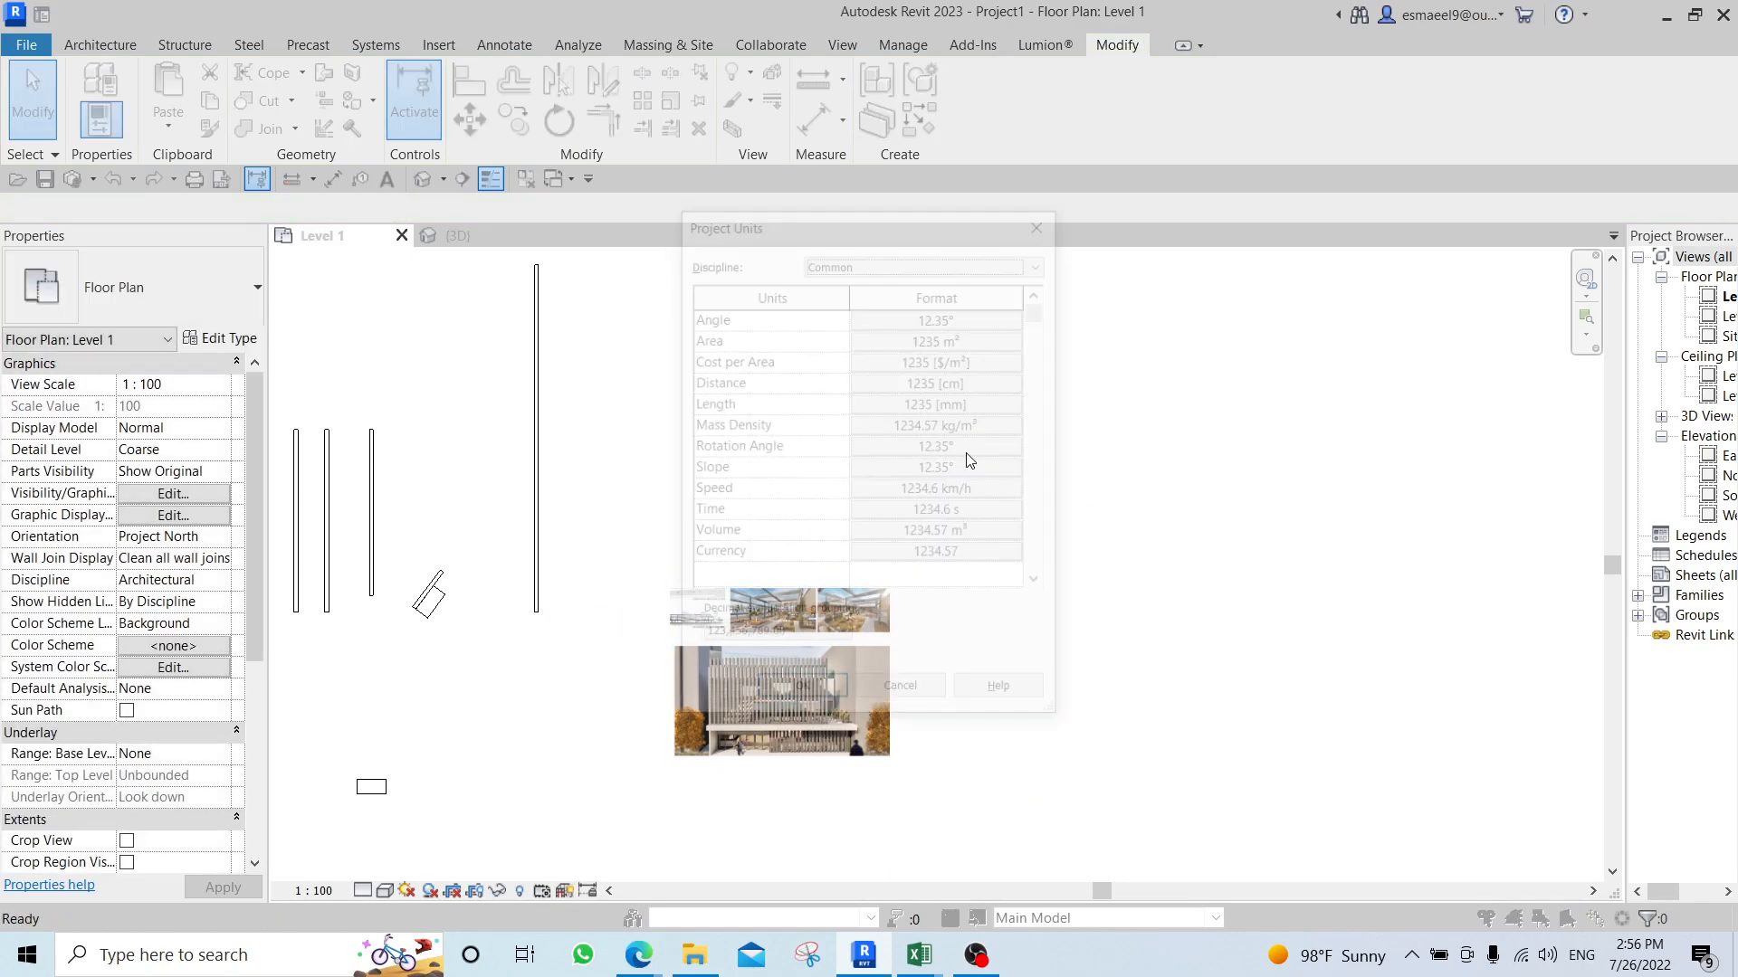
{"action": "left_click", "coordinate": [856, 406]}
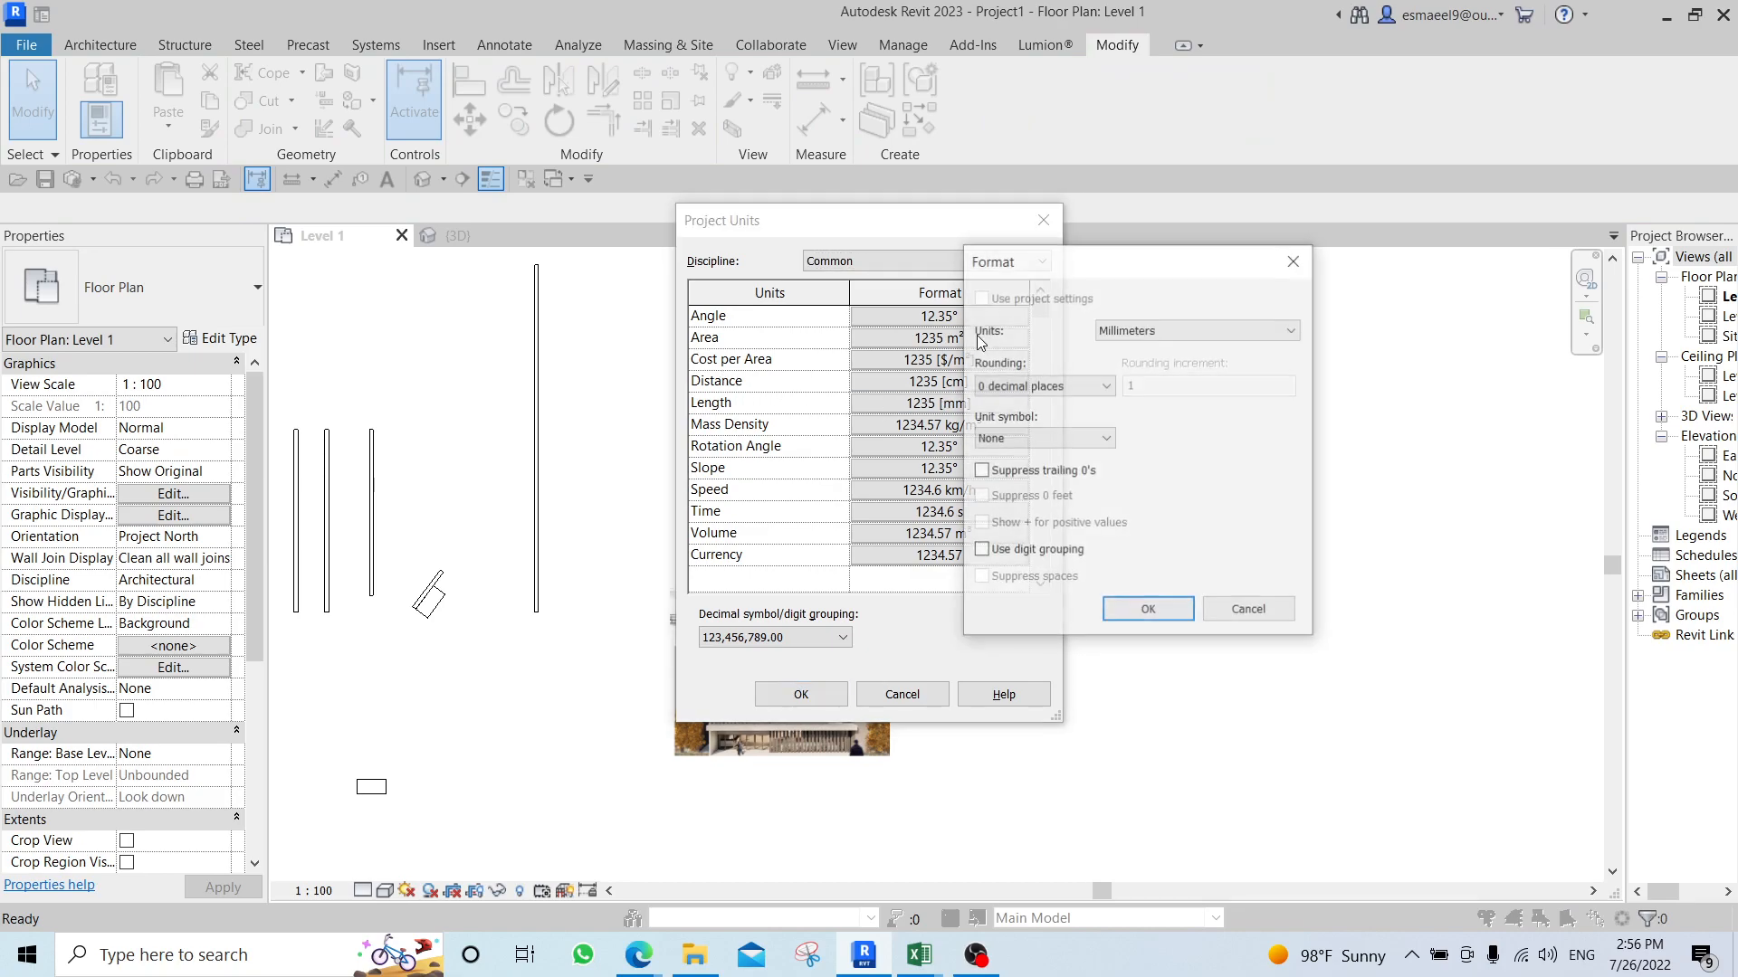
{"action": "left_click", "coordinate": [1145, 329]}
{"action": "left_click", "coordinate": [1129, 350]}
{"action": "left_click", "coordinate": [1147, 610]}
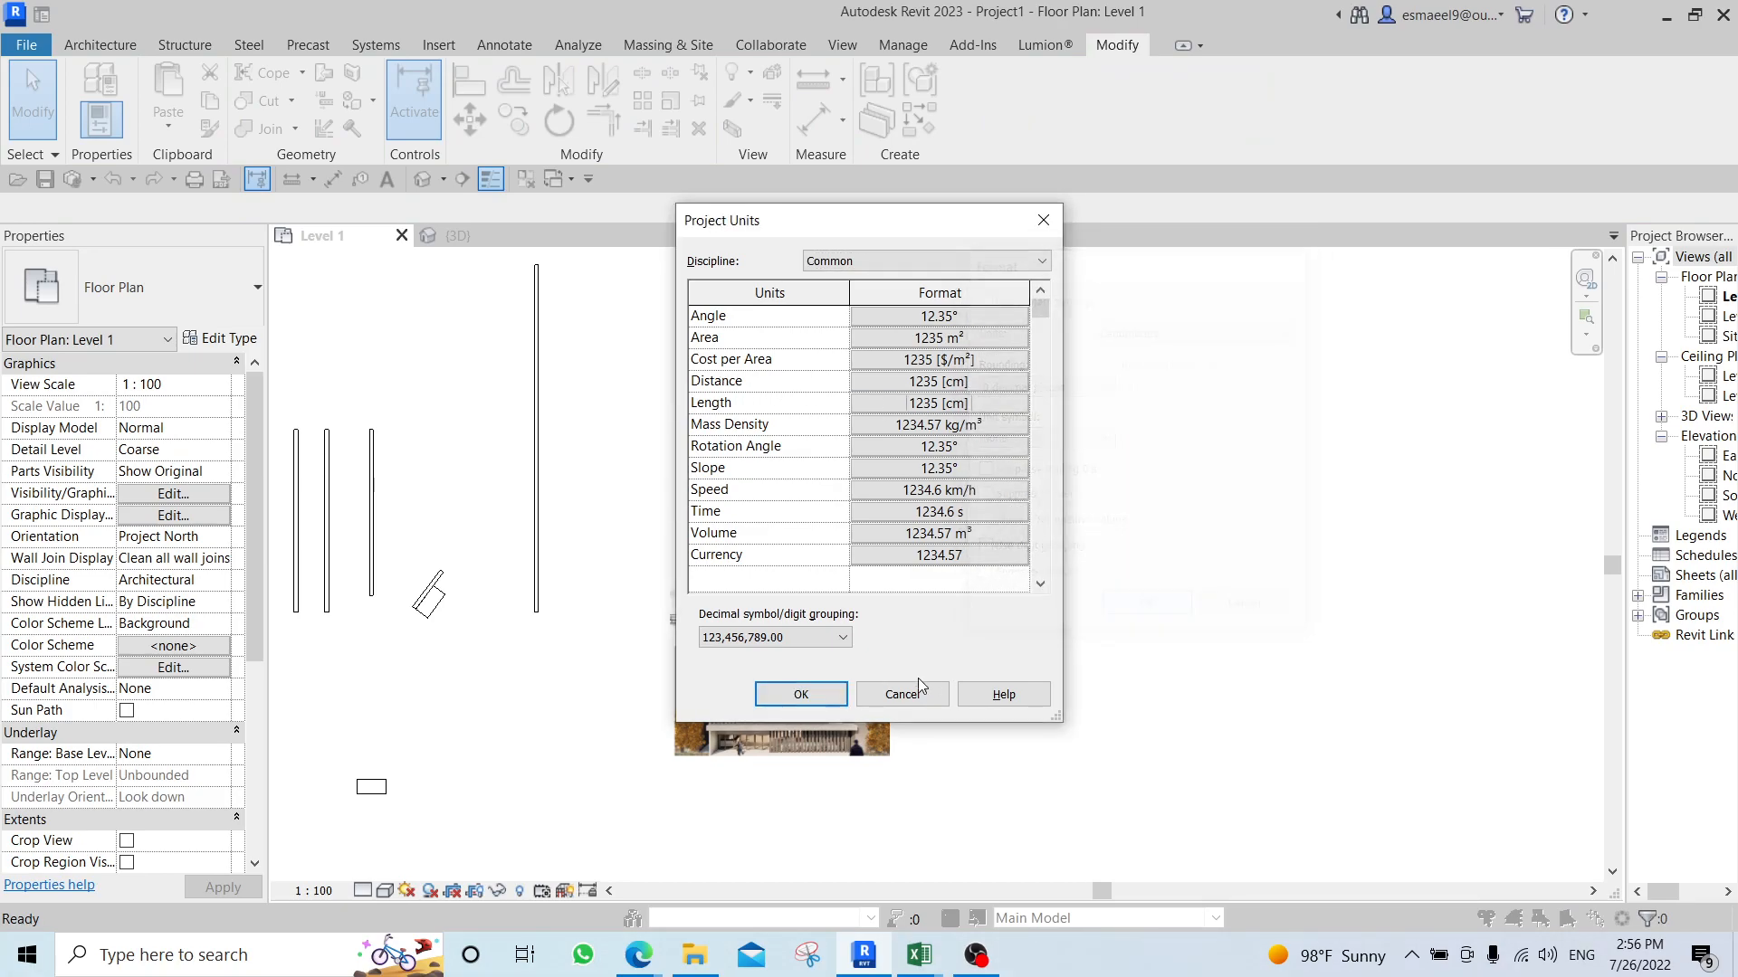
{"action": "left_click", "coordinate": [801, 694]}
{"action": "left_click", "coordinate": [825, 596]}
{"action": "key", "text": "Escape"}
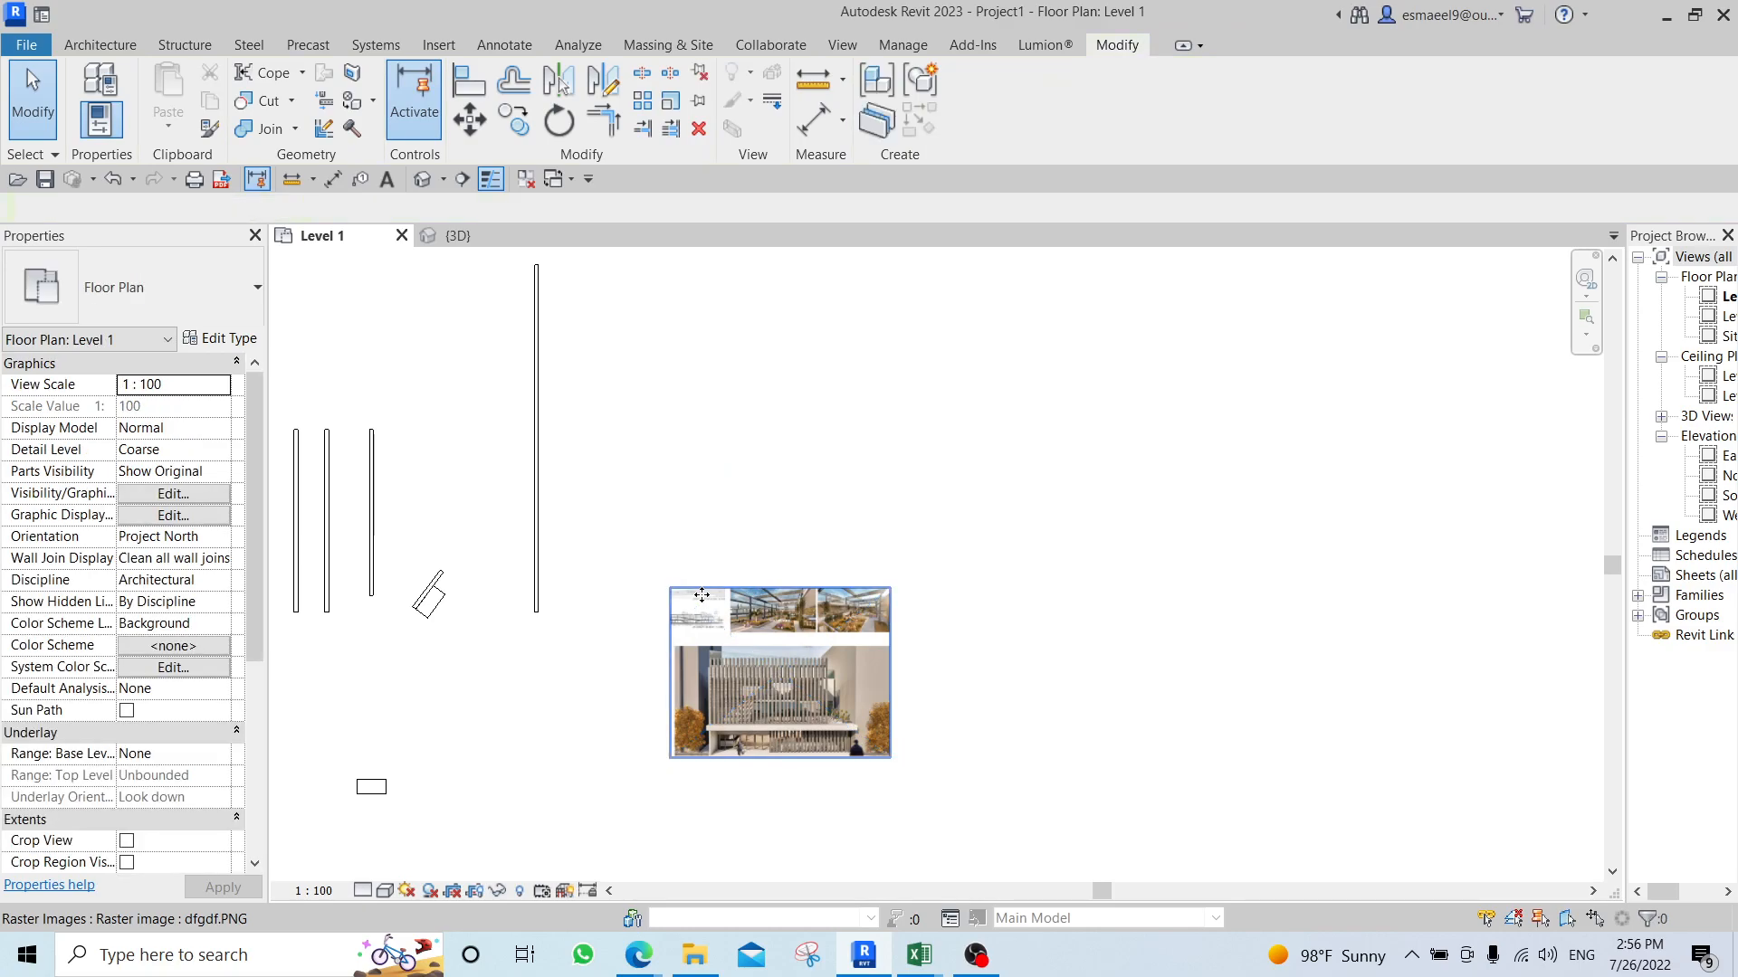
Measure the dfgdf.PNG image's upper edge with a temporary line from corner to corner, without keeping the line.
{"action": "key", "text": "l"}
{"action": "key", "text": "i"}
{"action": "left_click", "coordinate": [670, 590]}
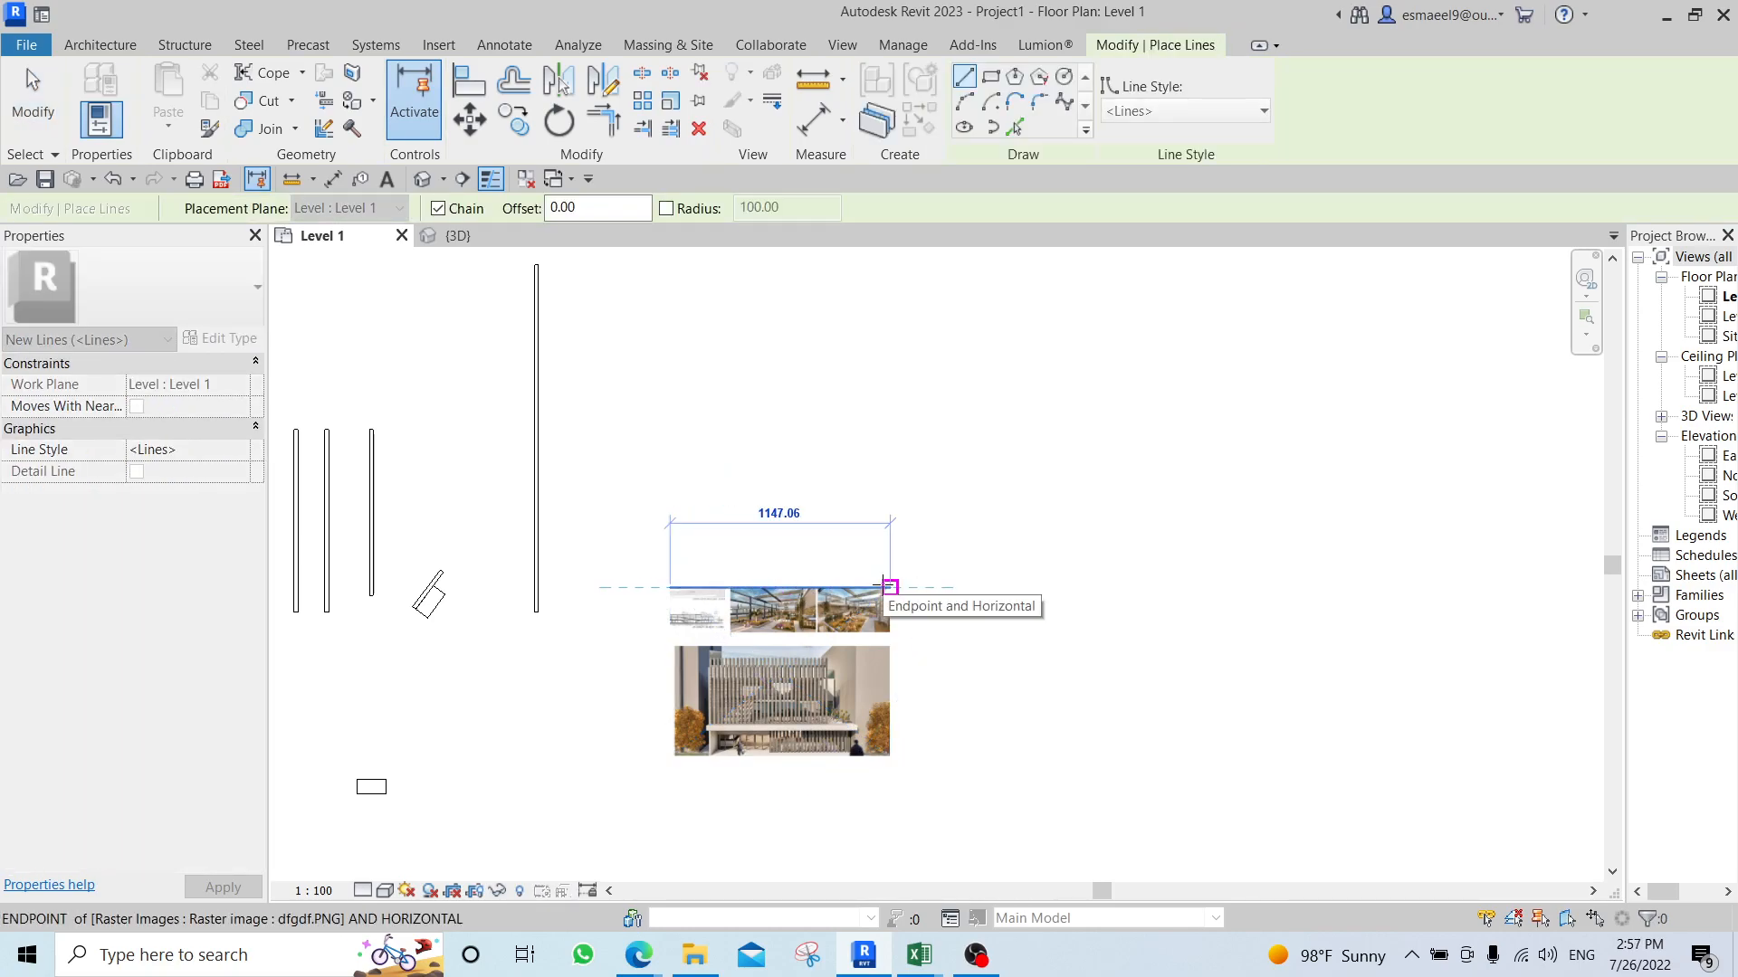
{"action": "key", "text": "Escape"}
{"action": "key", "text": "Escape"}
Scale the dfgdf.PNG image graphically to a width of 200 cm along its upper edge, and undo the scaling.
{"action": "scroll", "coordinate": [889, 590], "scroll_direction": "down", "scroll_amount": 1}
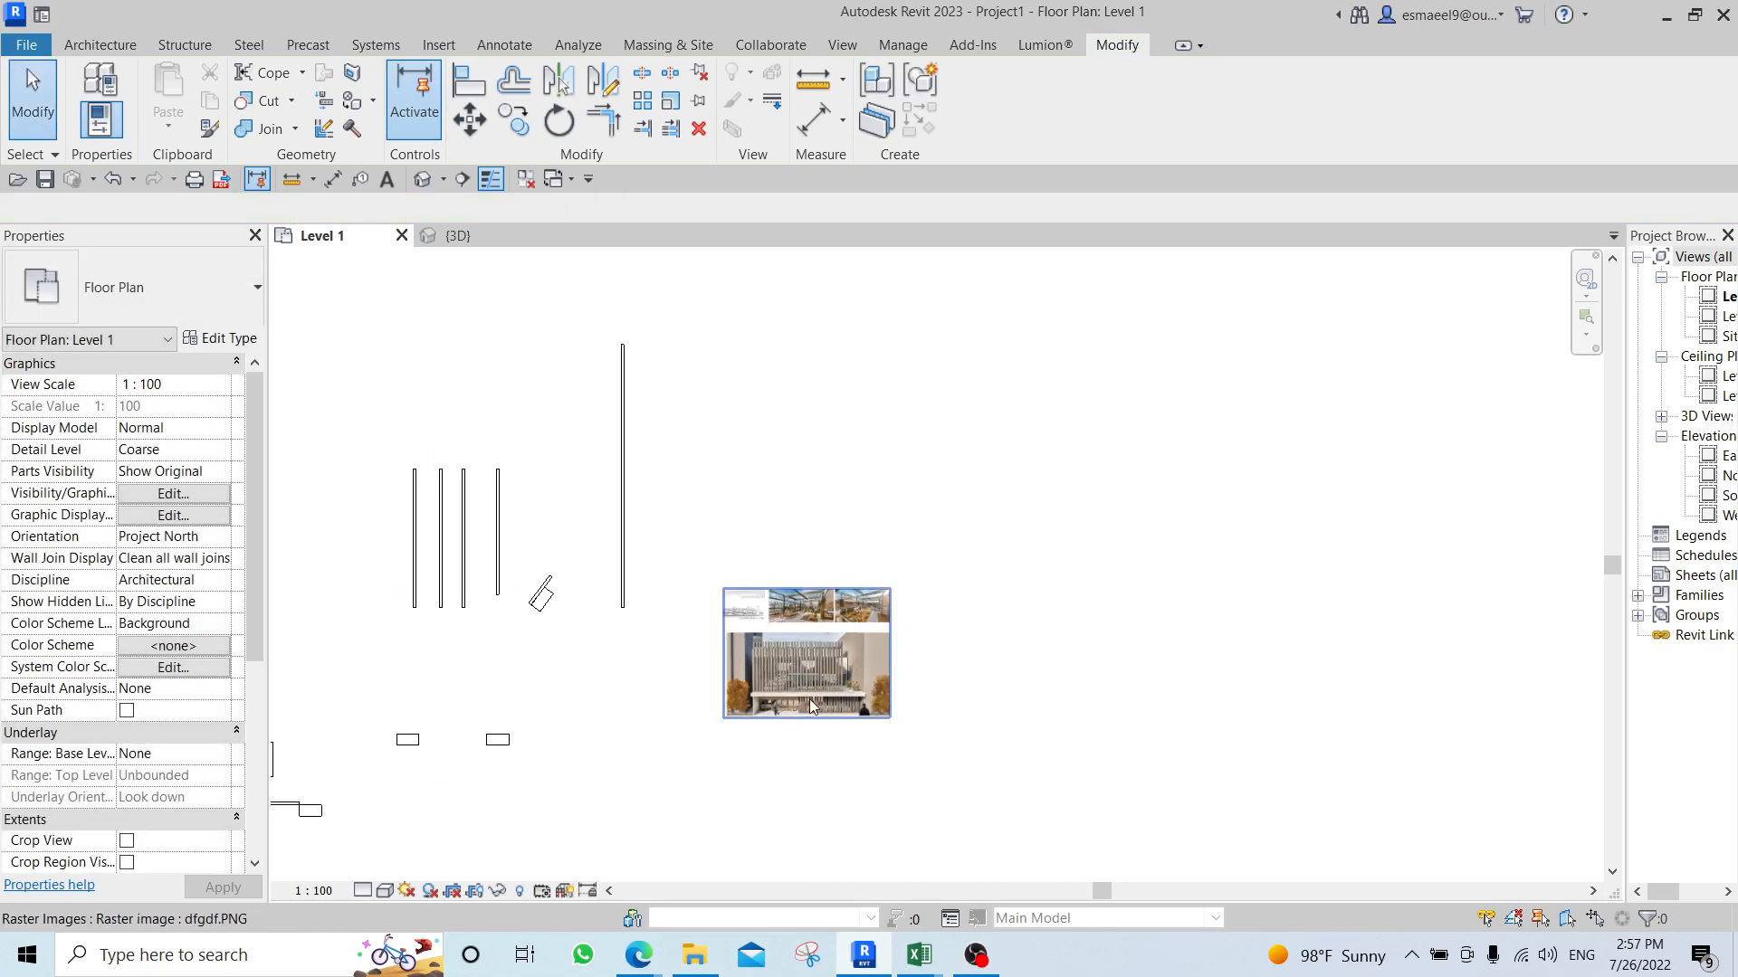
{"action": "left_click", "coordinate": [873, 665]}
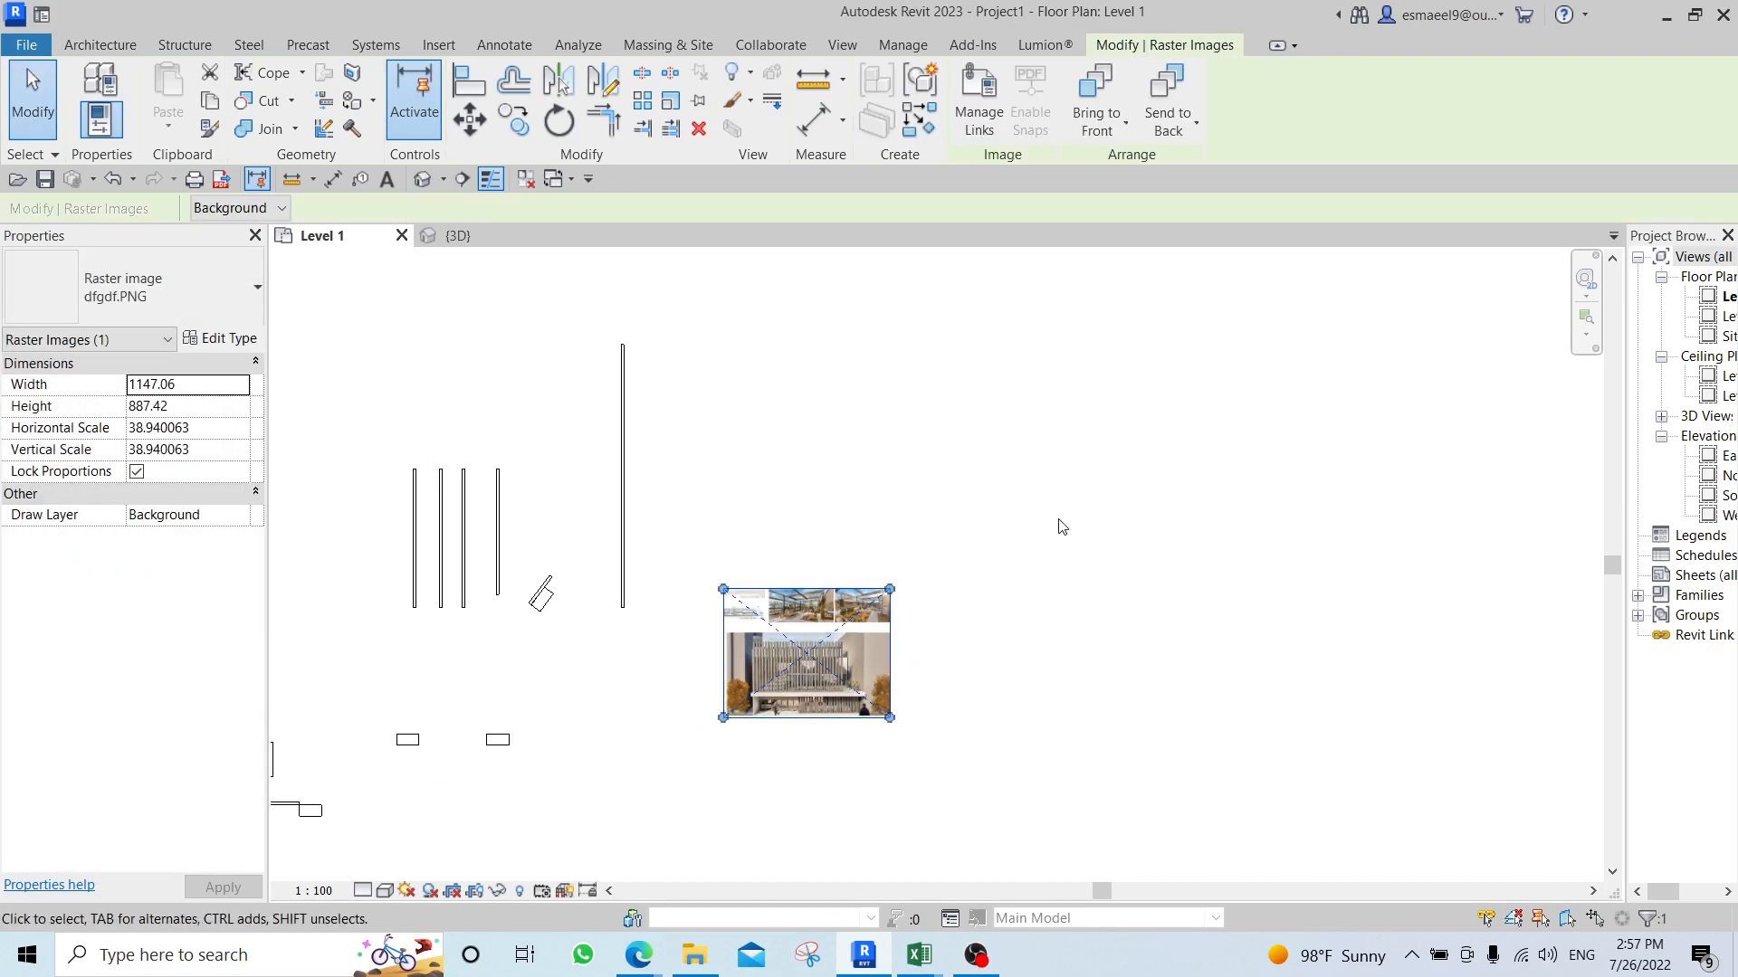
{"action": "key", "text": "r"}
{"action": "key", "text": "e"}
{"action": "left_click", "coordinate": [724, 590]}
{"action": "left_click", "coordinate": [890, 590]}
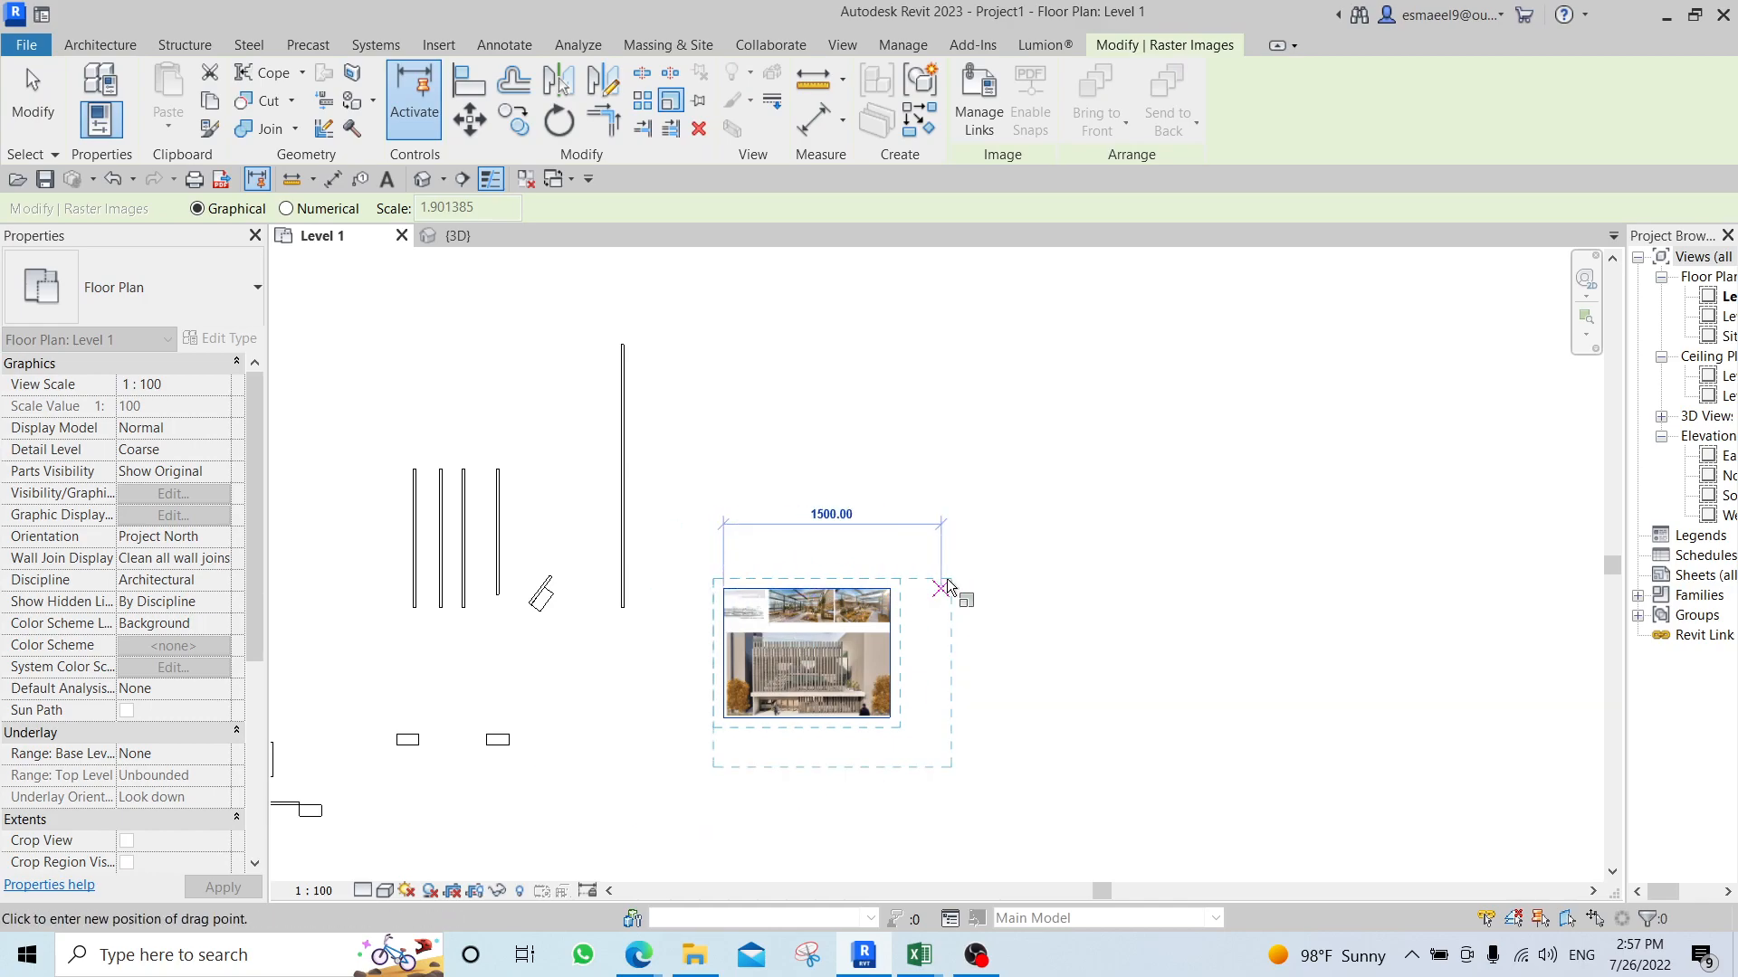
{"action": "type", "text": "200"}
{"action": "key", "text": "Return"}
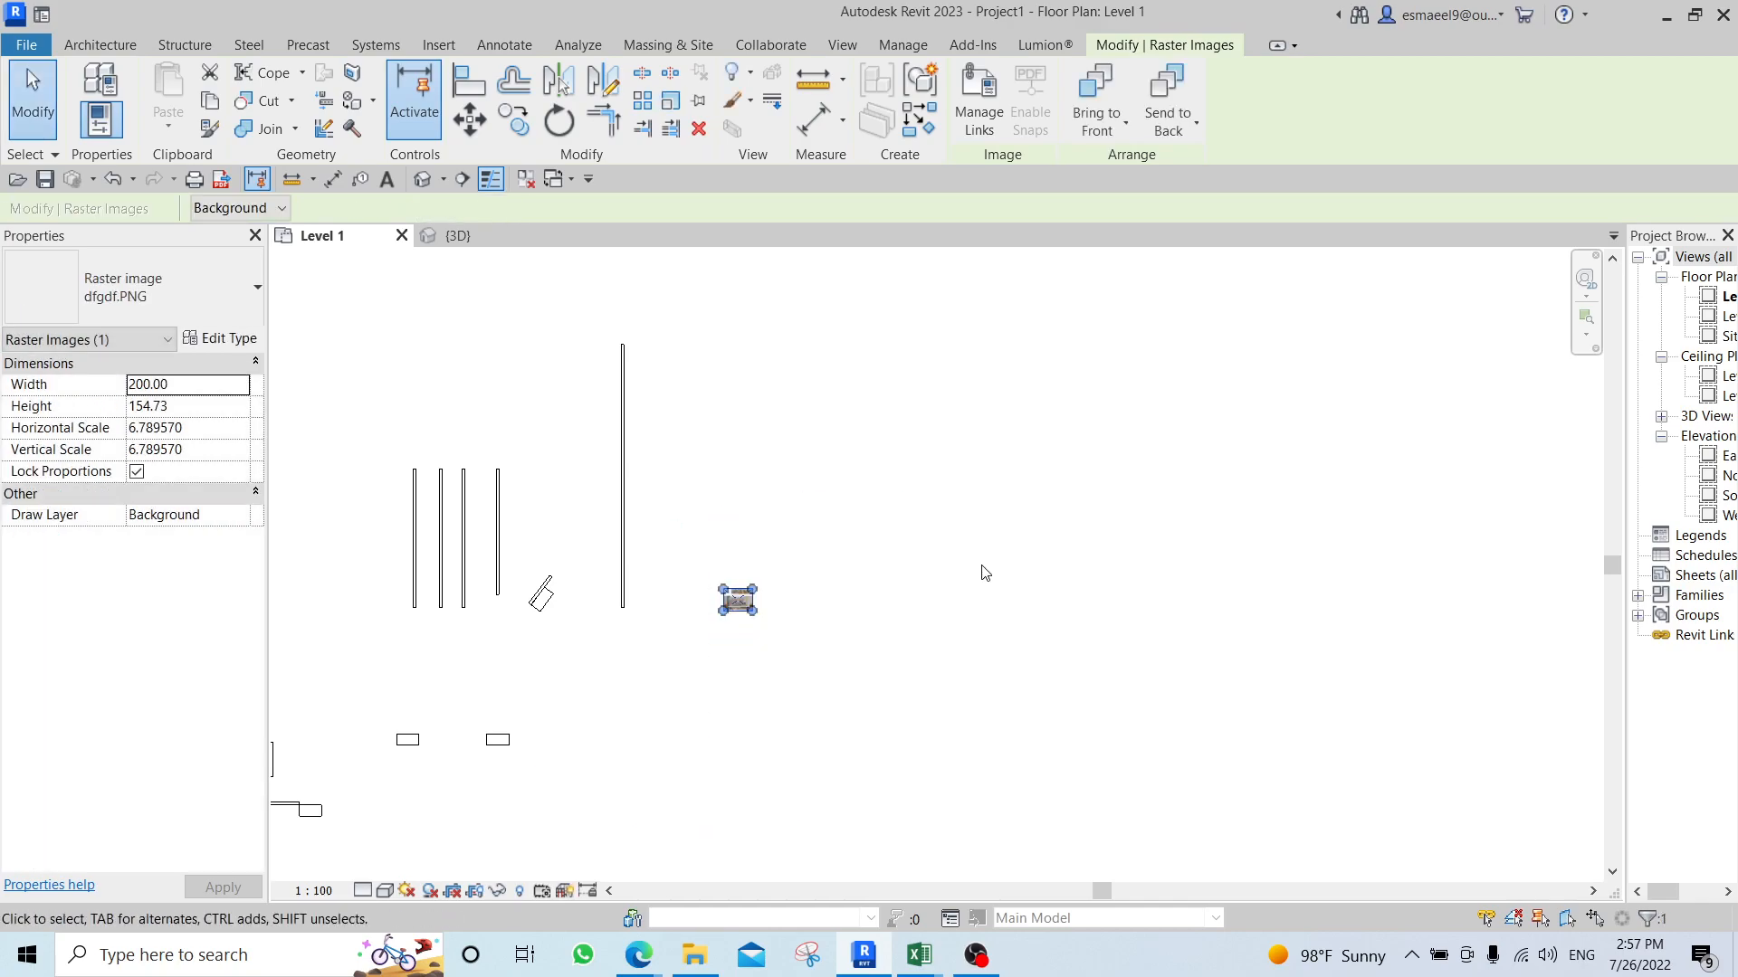
{"action": "key", "text": "ctrl+z"}
Scale the dfgdf.PNG image graphically to a width of 2000 cm, using its two upper corners as reference, and deselect it.
{"action": "left_click", "coordinate": [800, 617]}
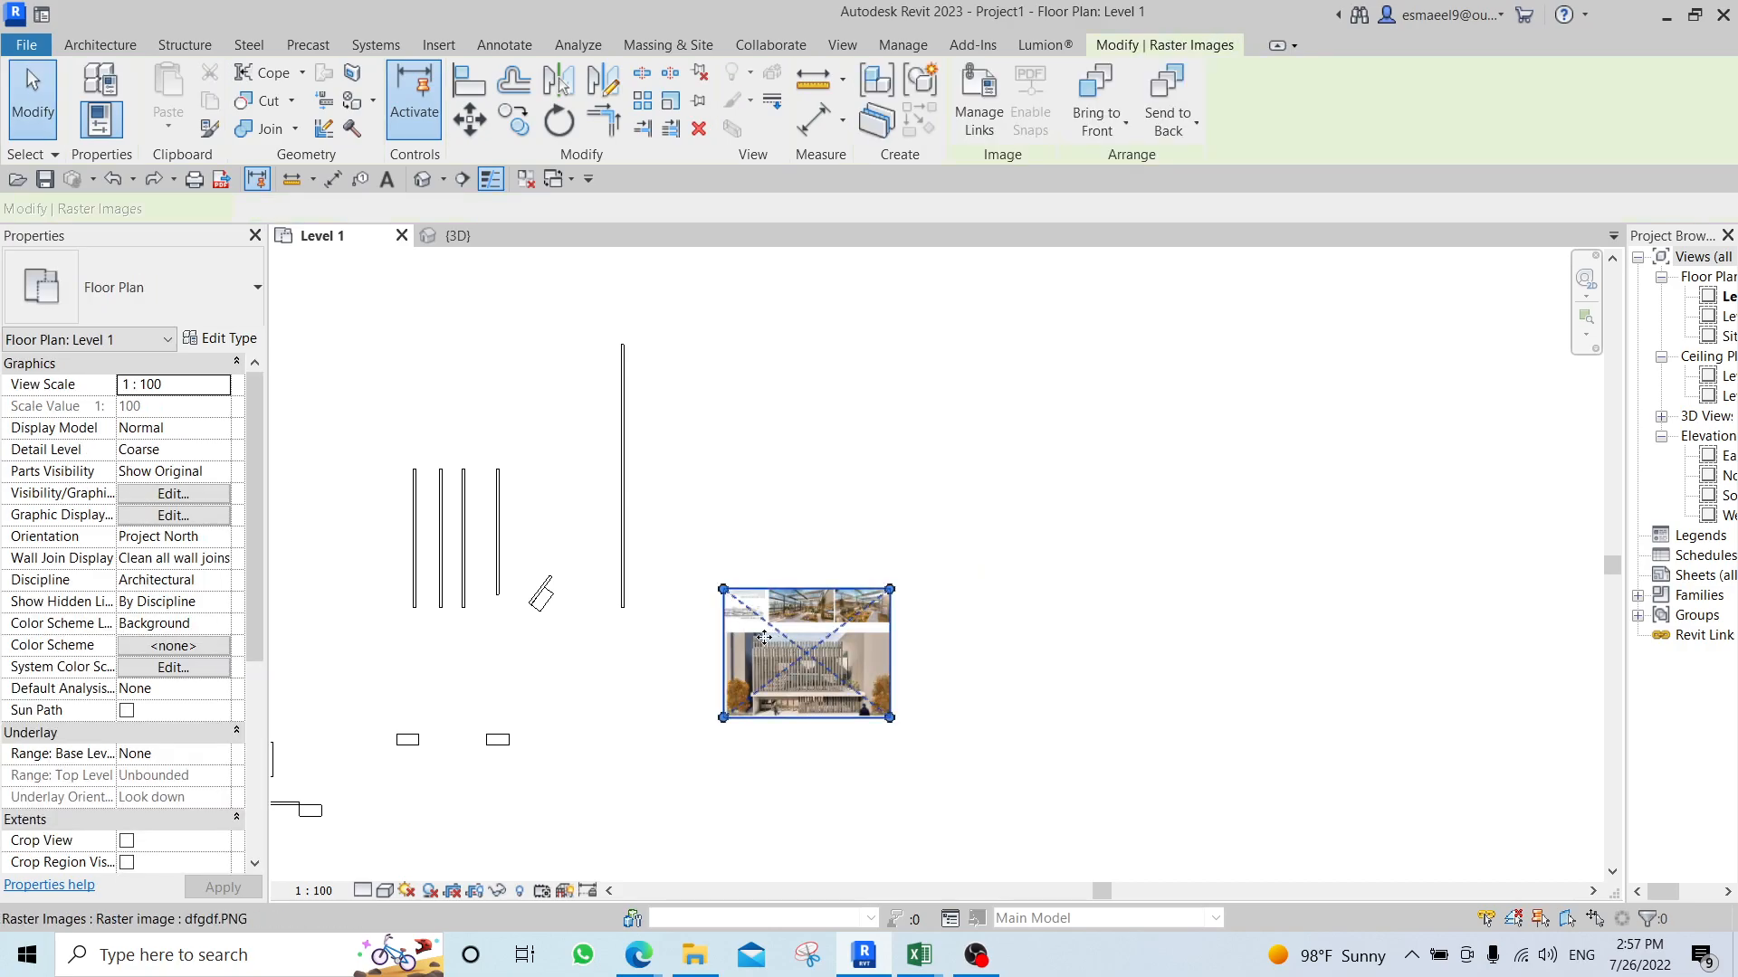
{"action": "key", "text": "r"}
{"action": "key", "text": "e"}
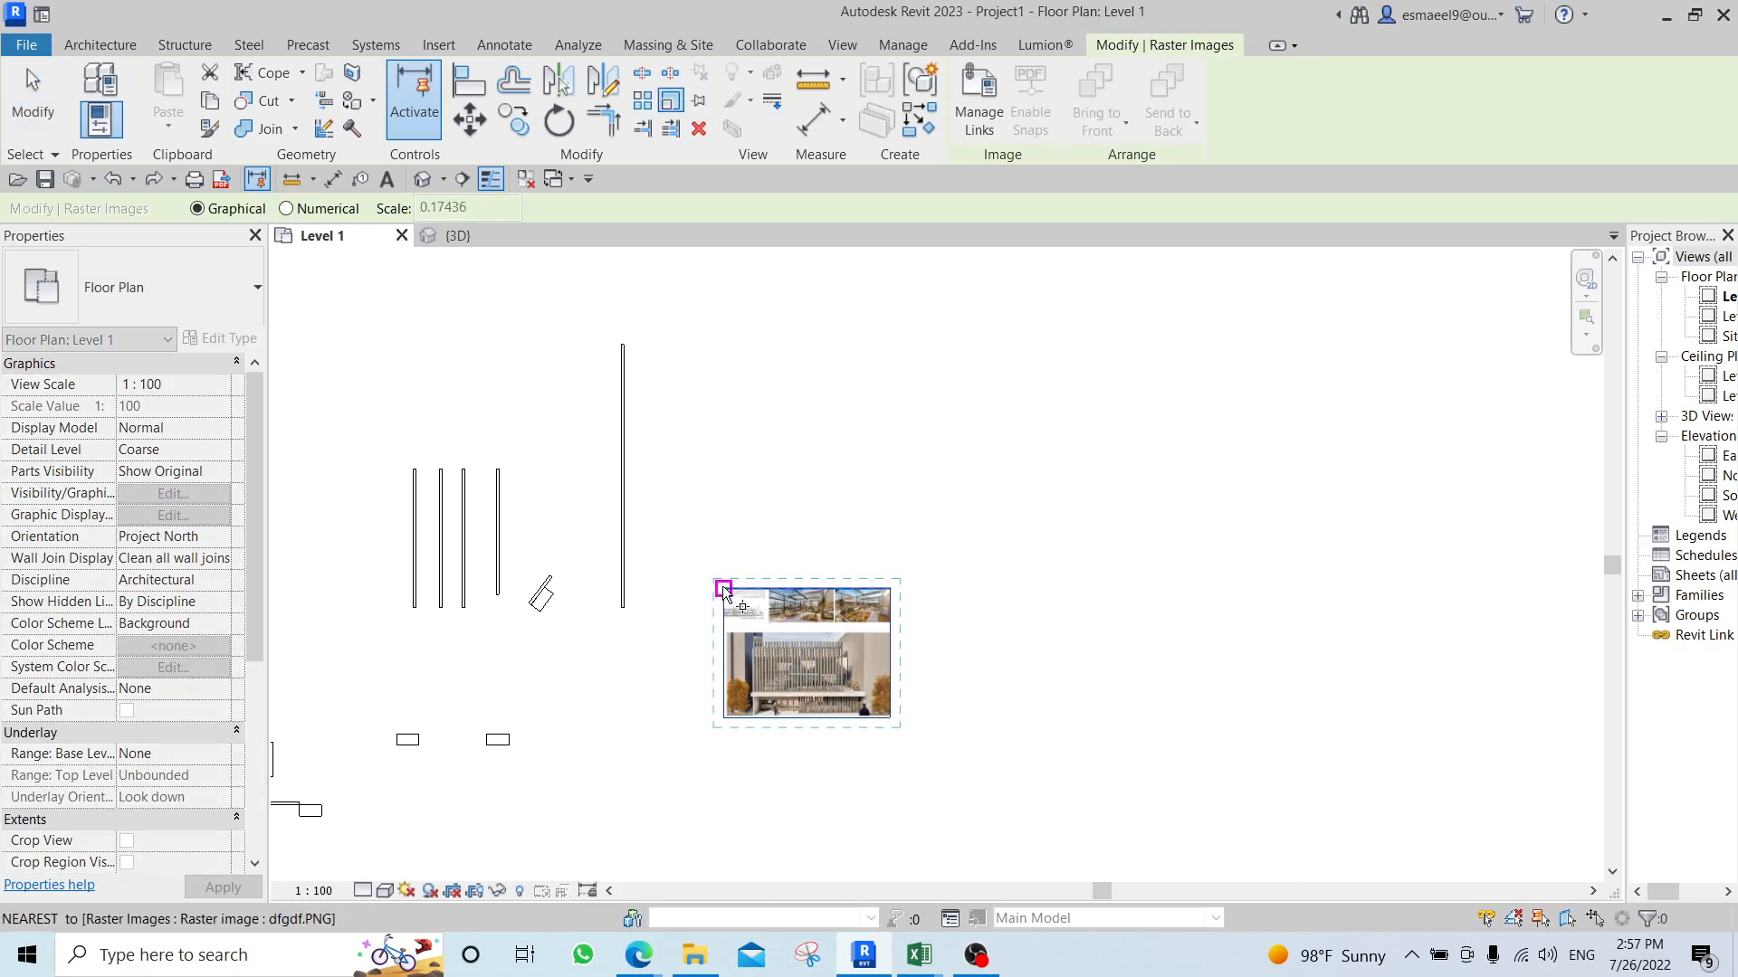
{"action": "left_click", "coordinate": [723, 589]}
{"action": "left_click", "coordinate": [889, 589]}
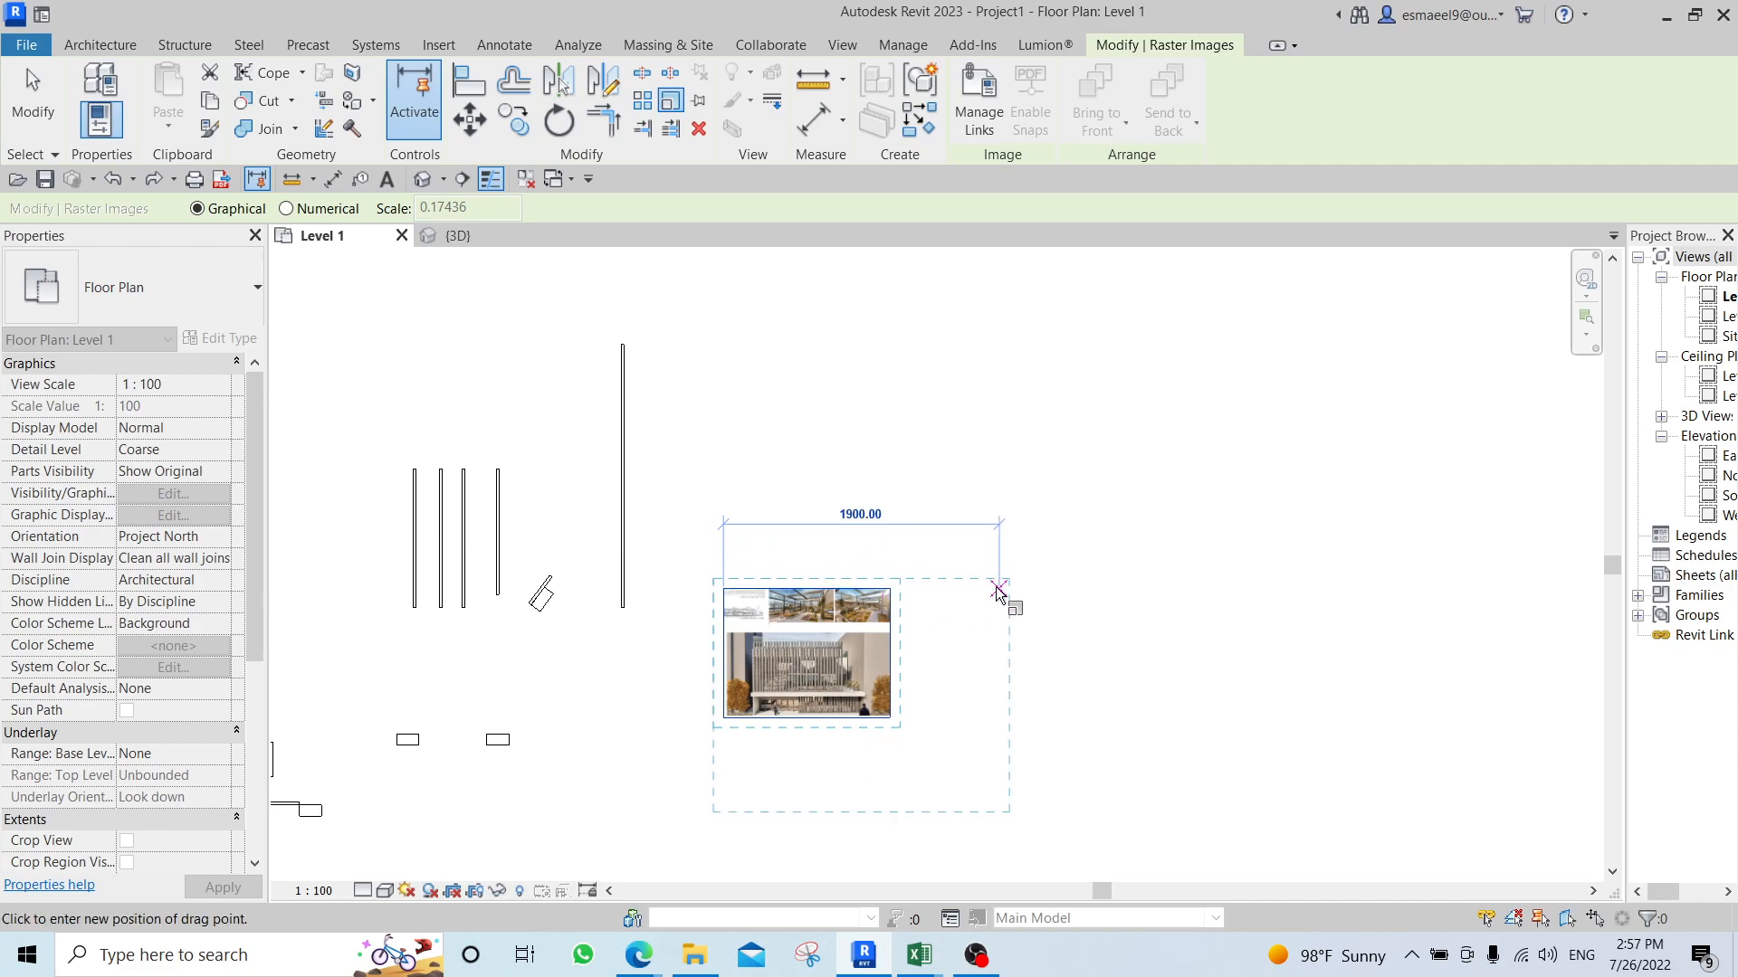
{"action": "type", "text": "20"}
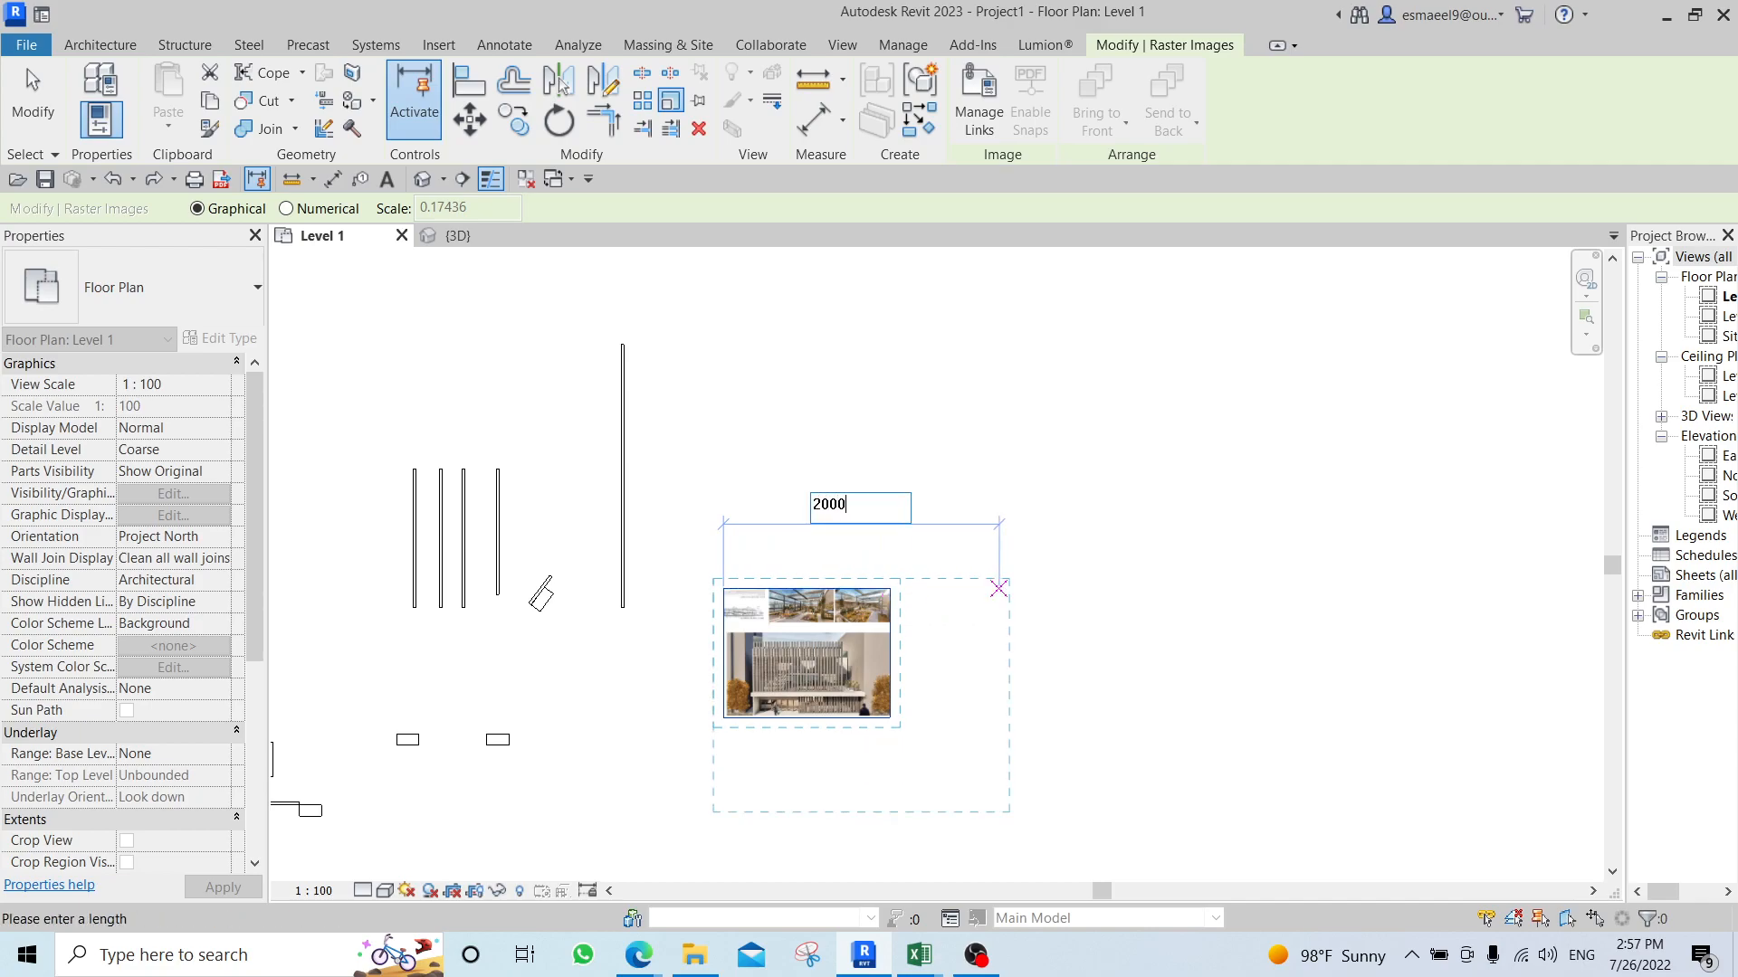
{"action": "type", "text": "00"}
{"action": "key", "text": "Return"}
{"action": "scroll", "coordinate": [1225, 559], "scroll_direction": "up", "scroll_amount": 2}
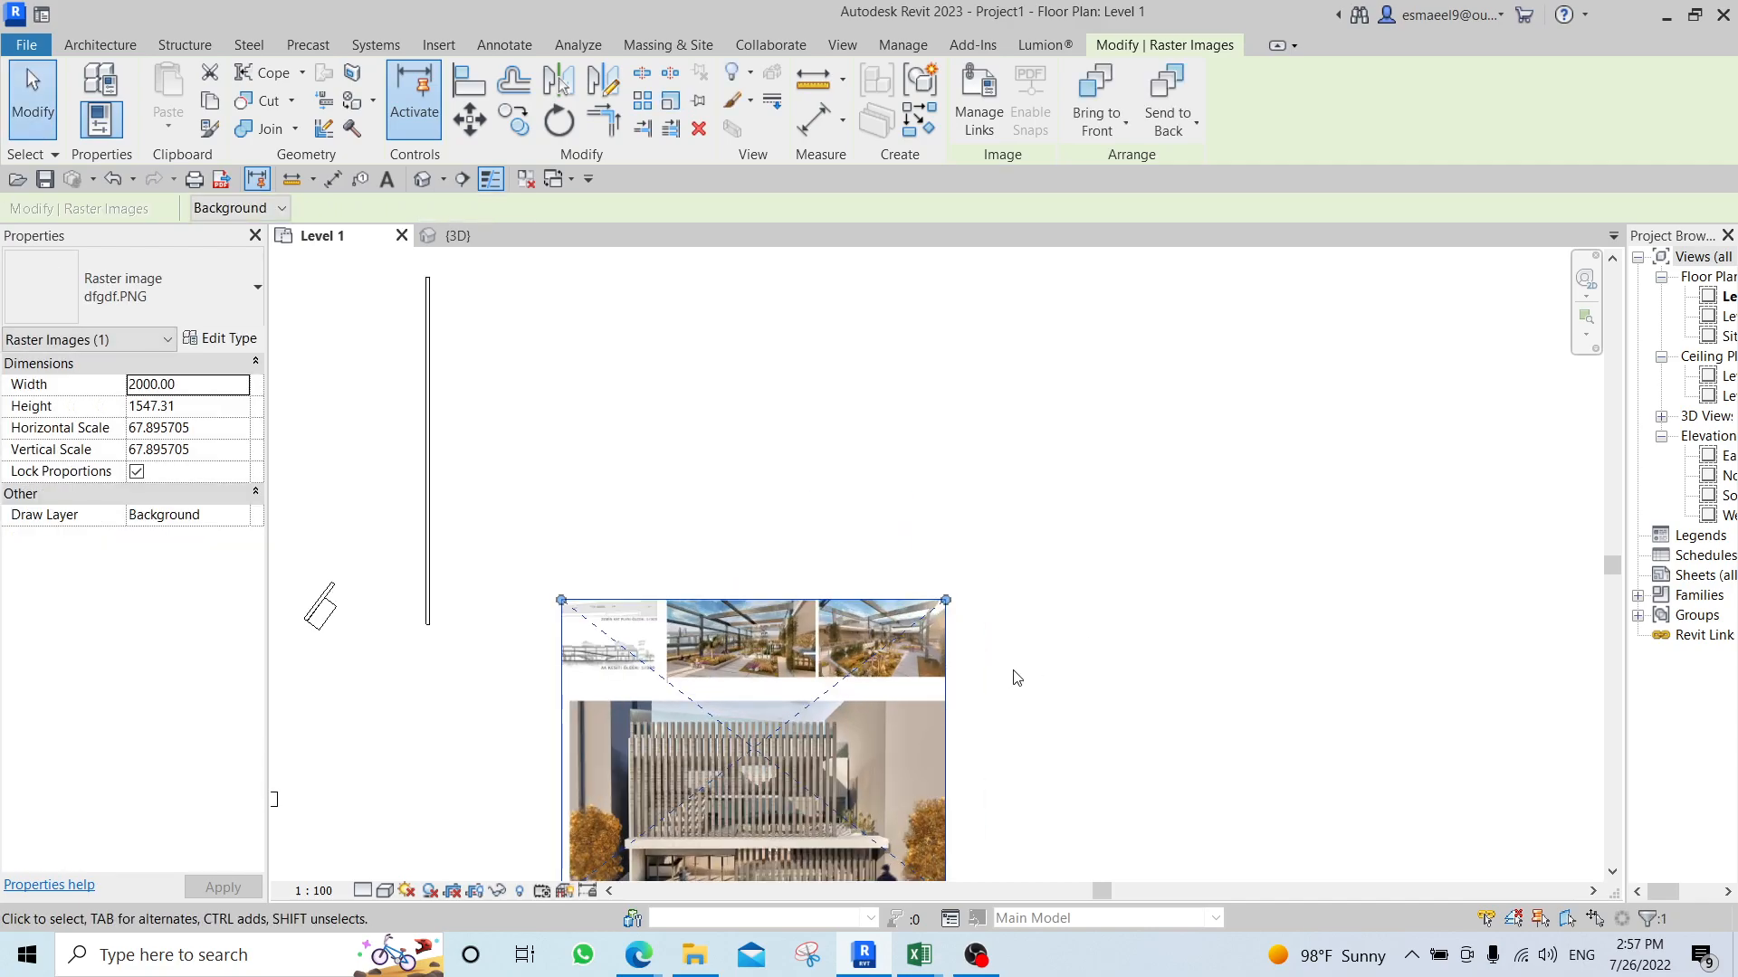
{"action": "left_click", "coordinate": [1038, 720]}
{"action": "middle_click_drag", "start_coordinate": [1038, 719], "coordinate": [1078, 601]}
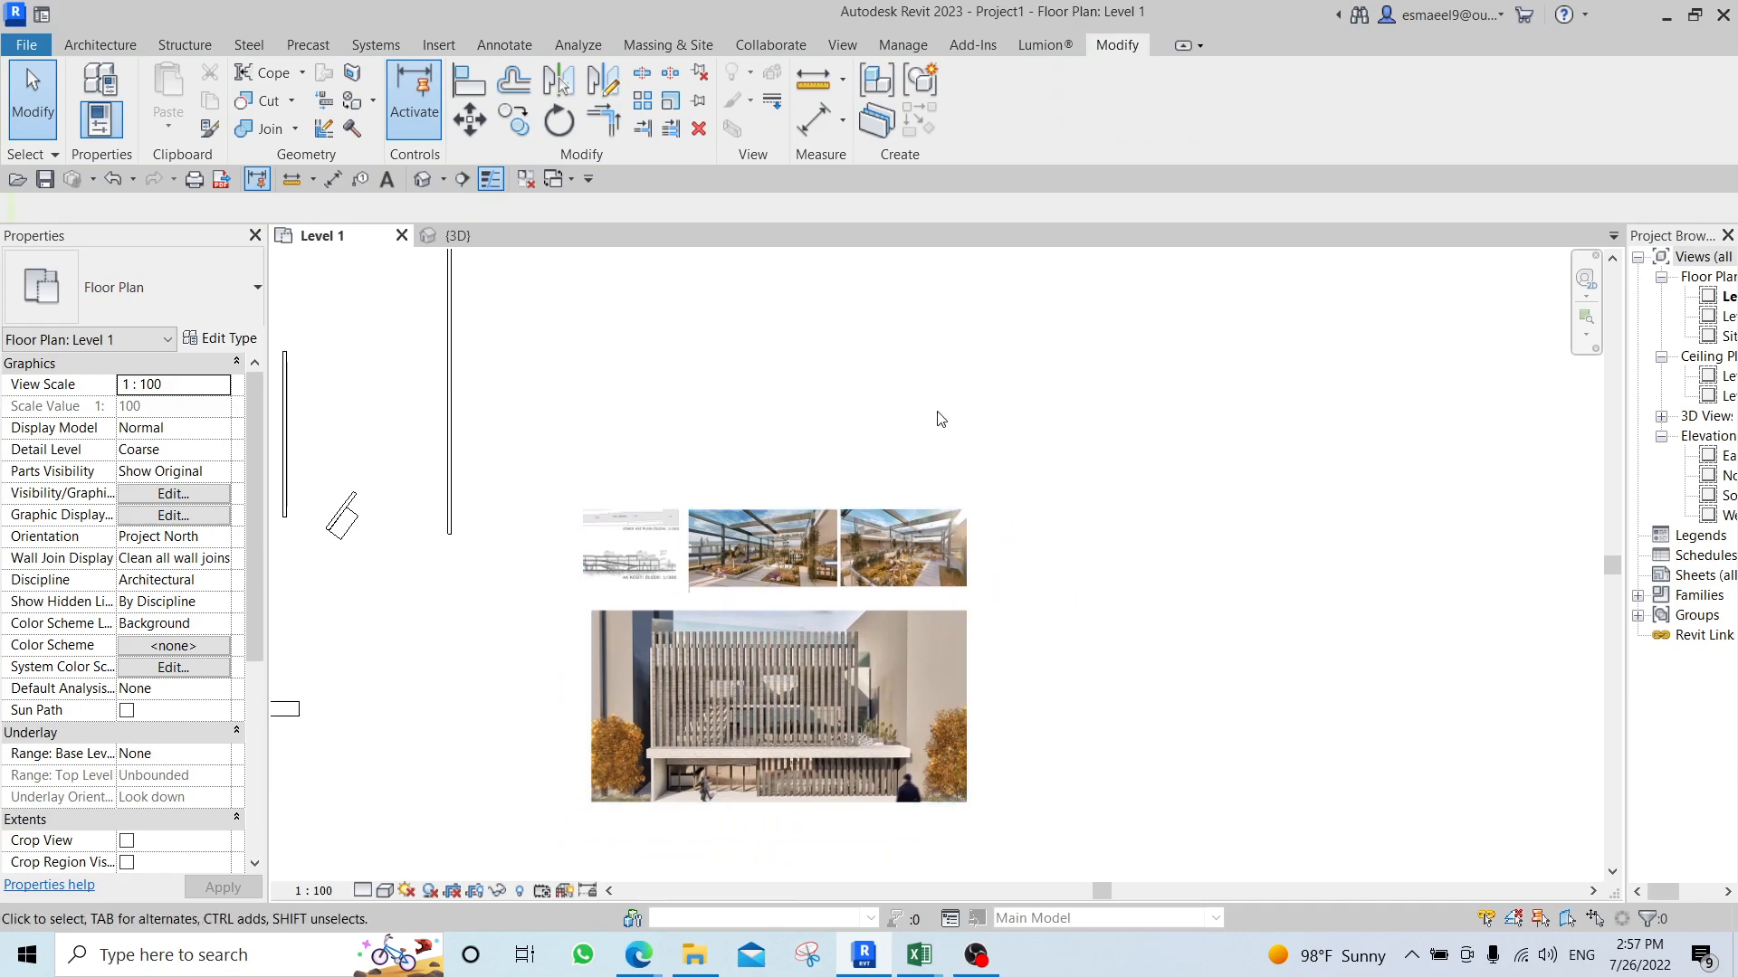
Scale the tallest wall up graphically to a length of about 4860 cm, using freely picked points beside it.
{"action": "scroll", "coordinate": [959, 764], "scroll_direction": "down", "scroll_amount": 2}
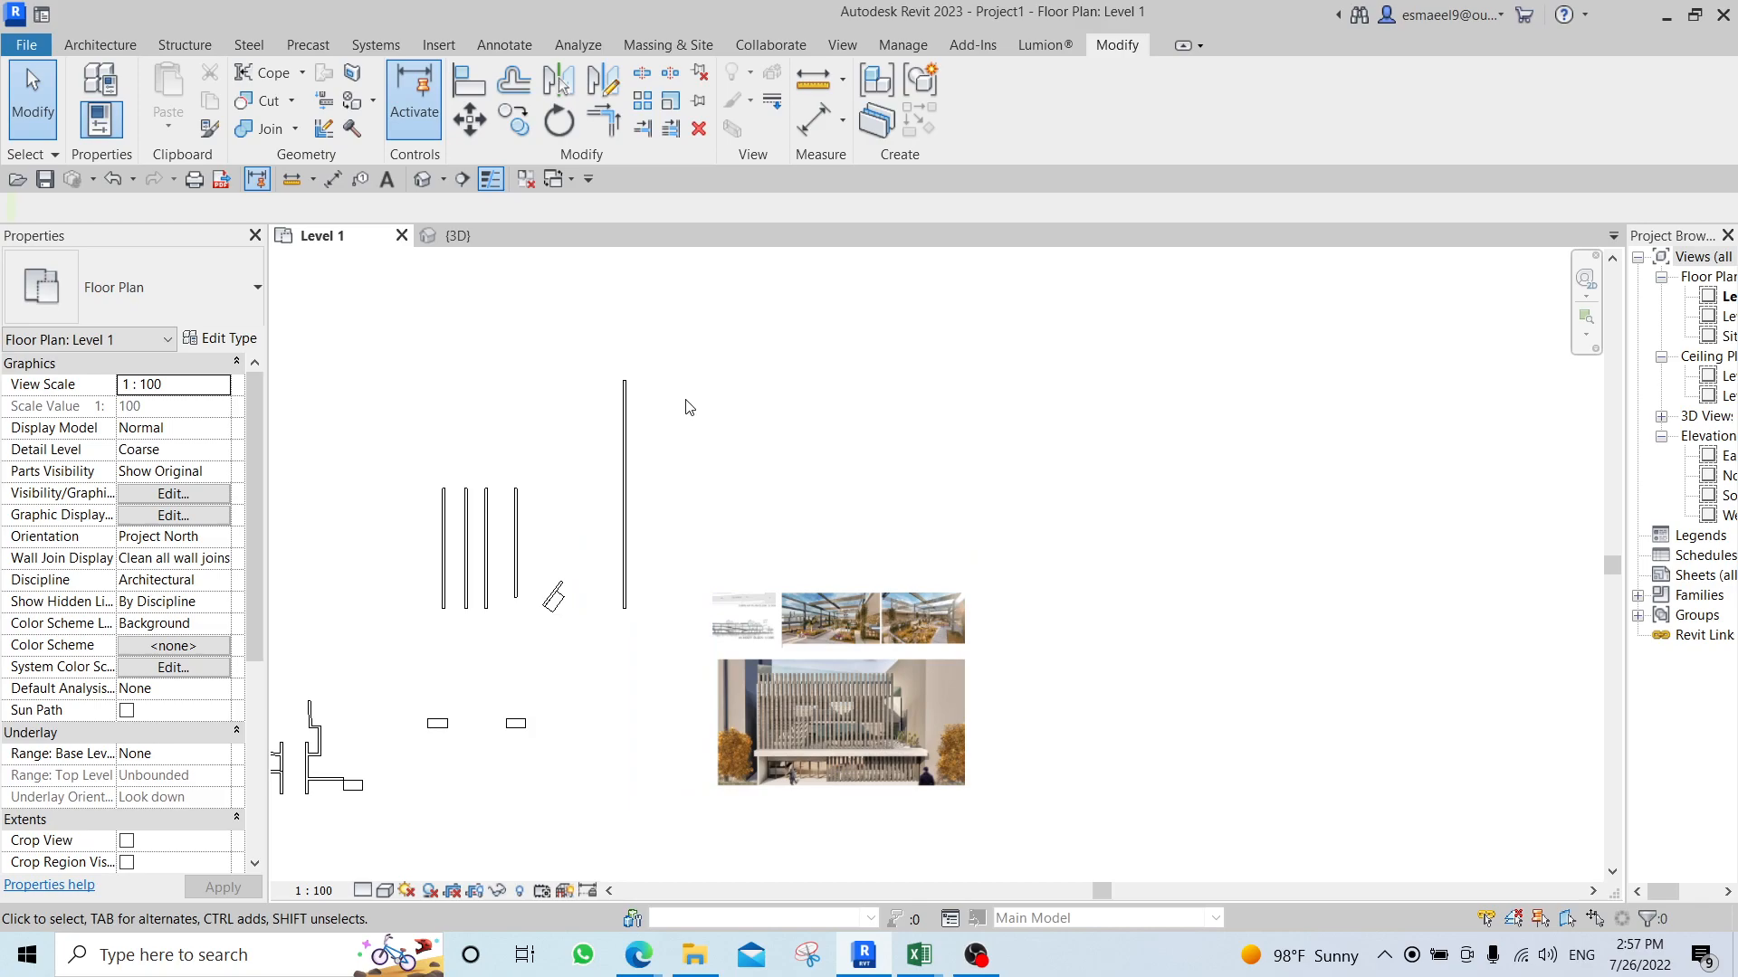
{"action": "scroll", "coordinate": [687, 407], "scroll_direction": "up", "scroll_amount": 3}
{"action": "left_click", "coordinate": [646, 489]}
{"action": "key", "text": "r"}
{"action": "key", "text": "e"}
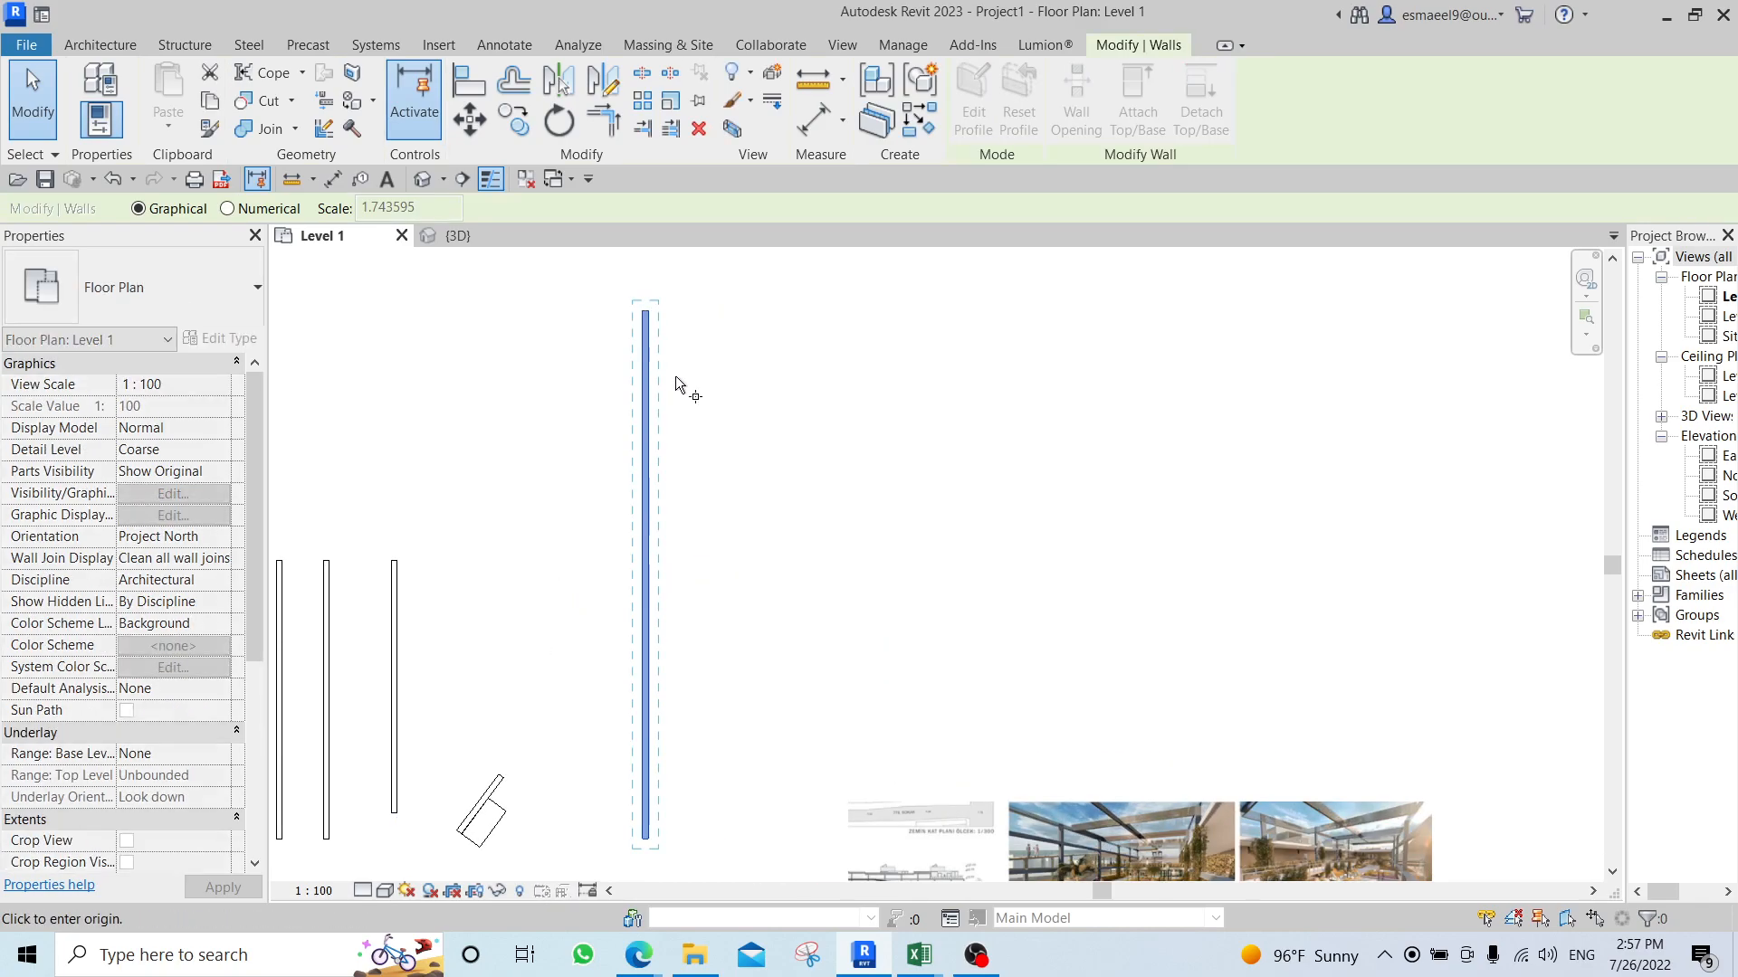
{"action": "scroll", "coordinate": [798, 518], "scroll_direction": "down", "scroll_amount": 1}
{"action": "left_click", "coordinate": [751, 727]}
{"action": "left_click", "coordinate": [752, 593]}
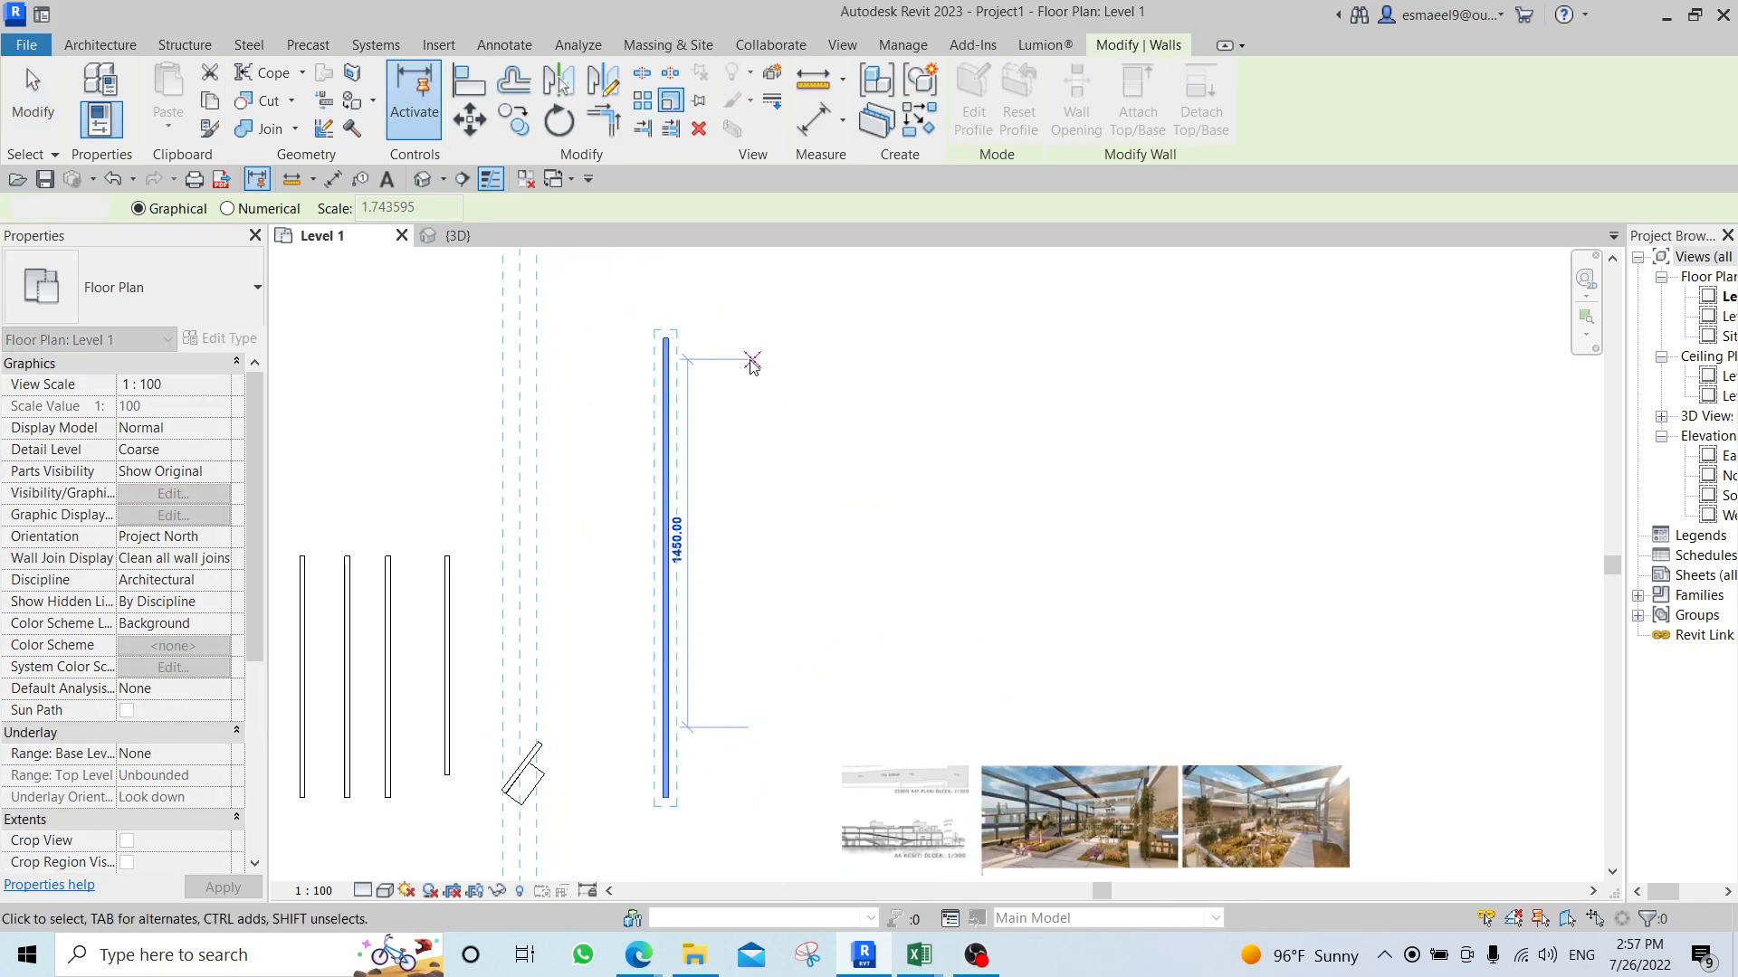
{"action": "left_click", "coordinate": [752, 362]}
{"action": "scroll", "coordinate": [823, 512], "scroll_direction": "down", "scroll_amount": 2}
{"action": "scroll", "coordinate": [791, 519], "scroll_direction": "down", "scroll_amount": 2}
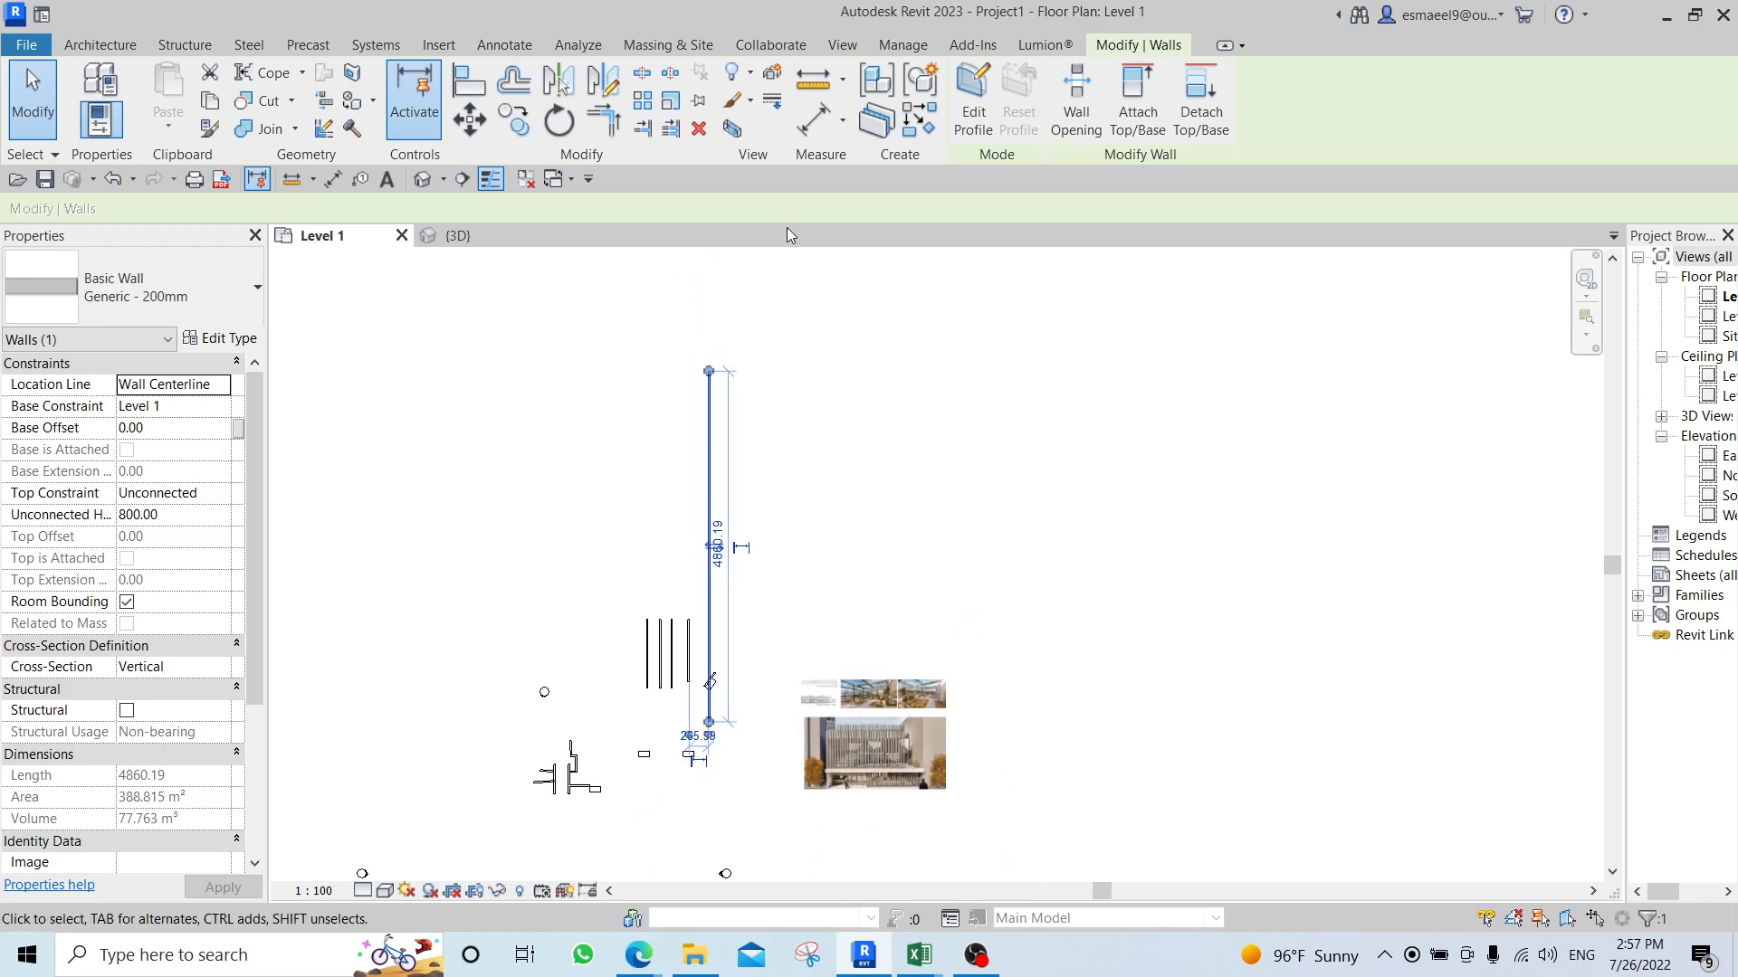
Examine the layer thickness in the structure of the scaled wall's type, Generic - 200mm, without changing anything.
{"action": "scroll", "coordinate": [749, 527], "scroll_direction": "up", "scroll_amount": 2}
{"action": "left_click_drag", "start_coordinate": [842, 378], "coordinate": [541, 519]}
{"action": "scroll", "coordinate": [712, 476], "scroll_direction": "up", "scroll_amount": 2}
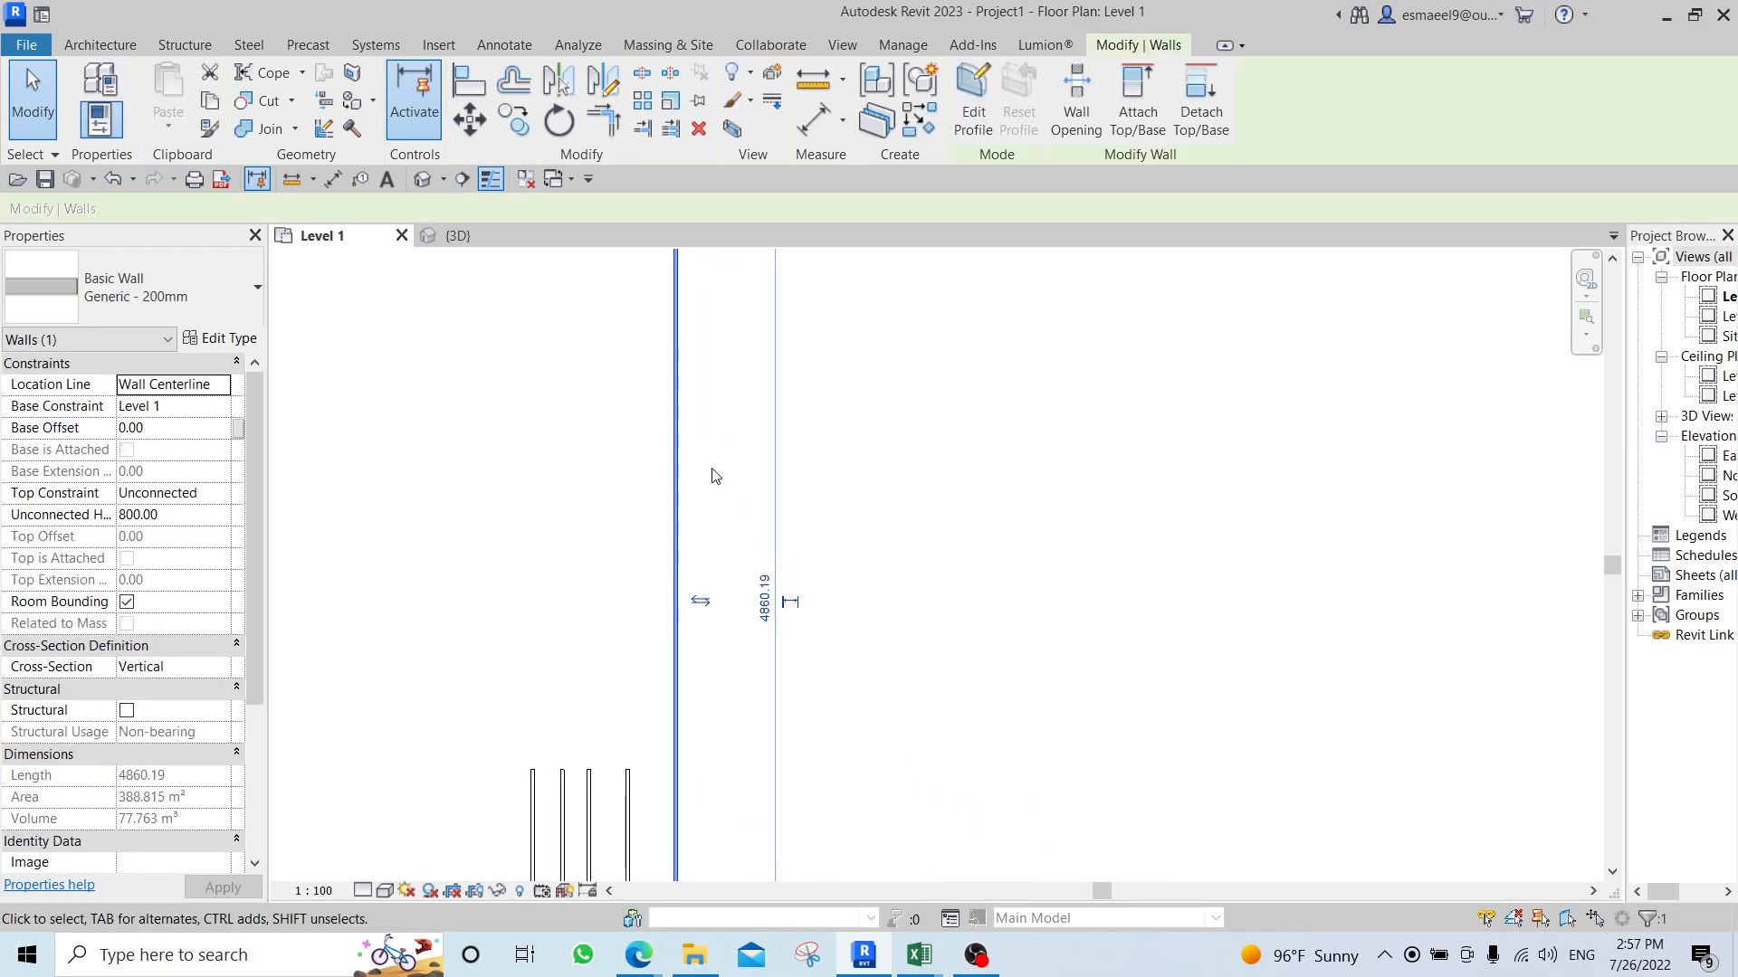
{"action": "scroll", "coordinate": [688, 525], "scroll_direction": "up", "scroll_amount": 3}
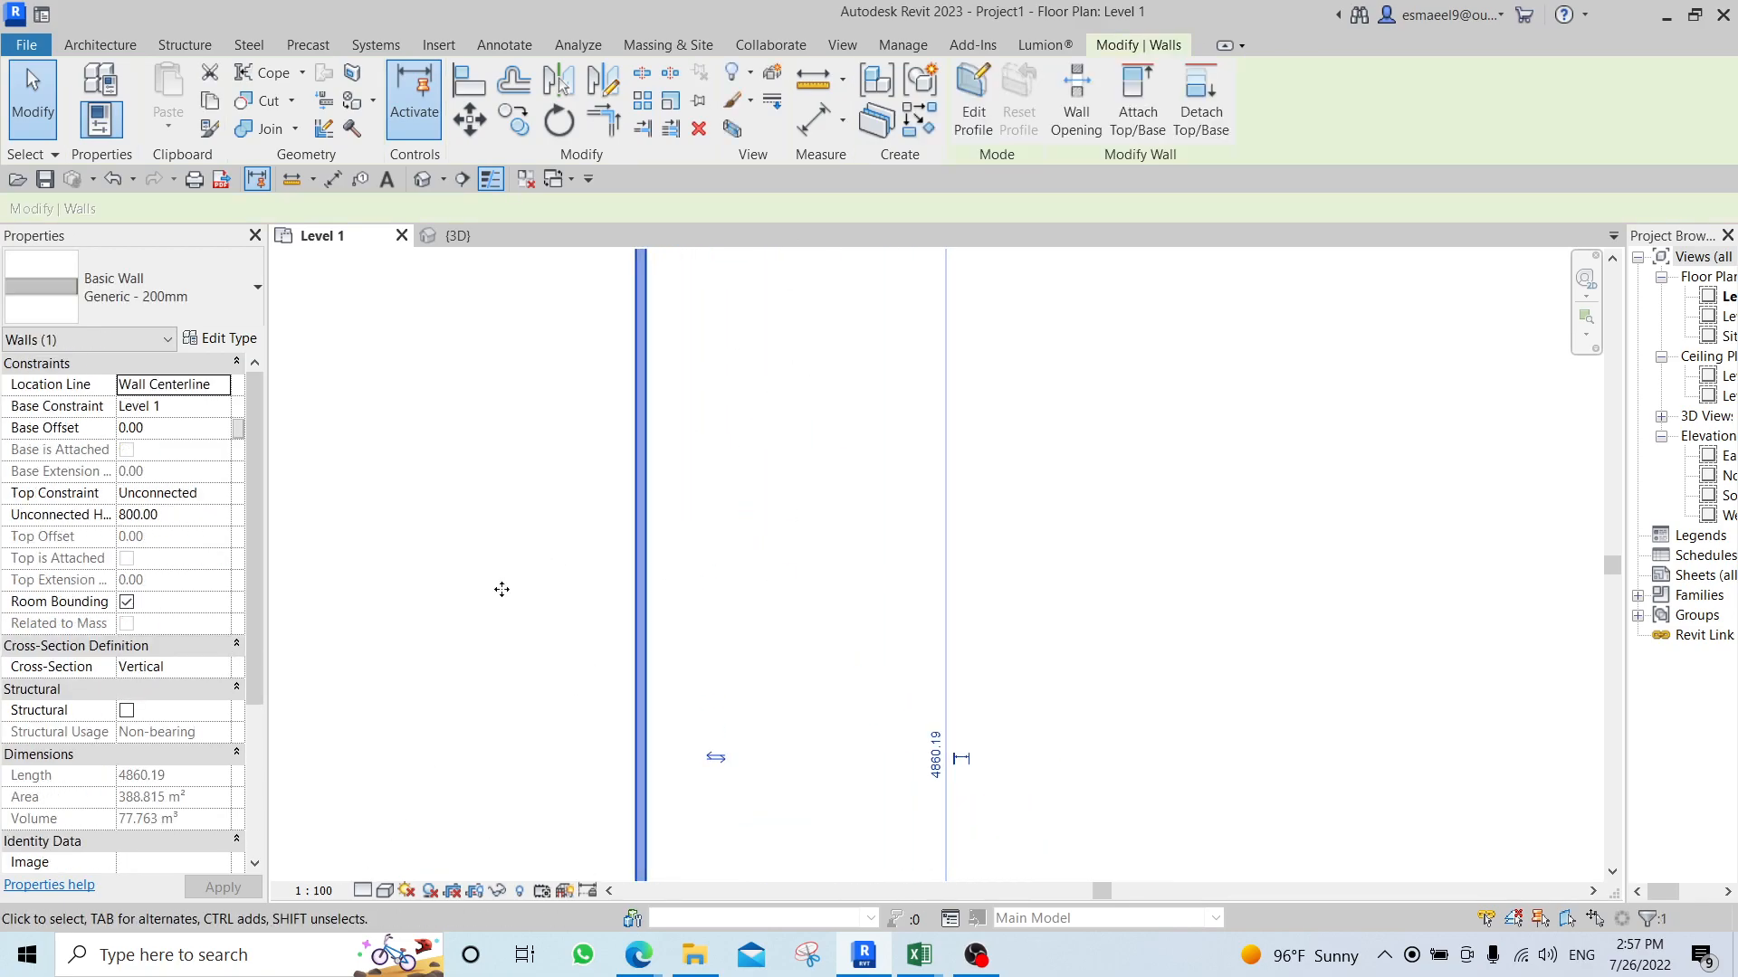
{"action": "left_click", "coordinate": [221, 338]}
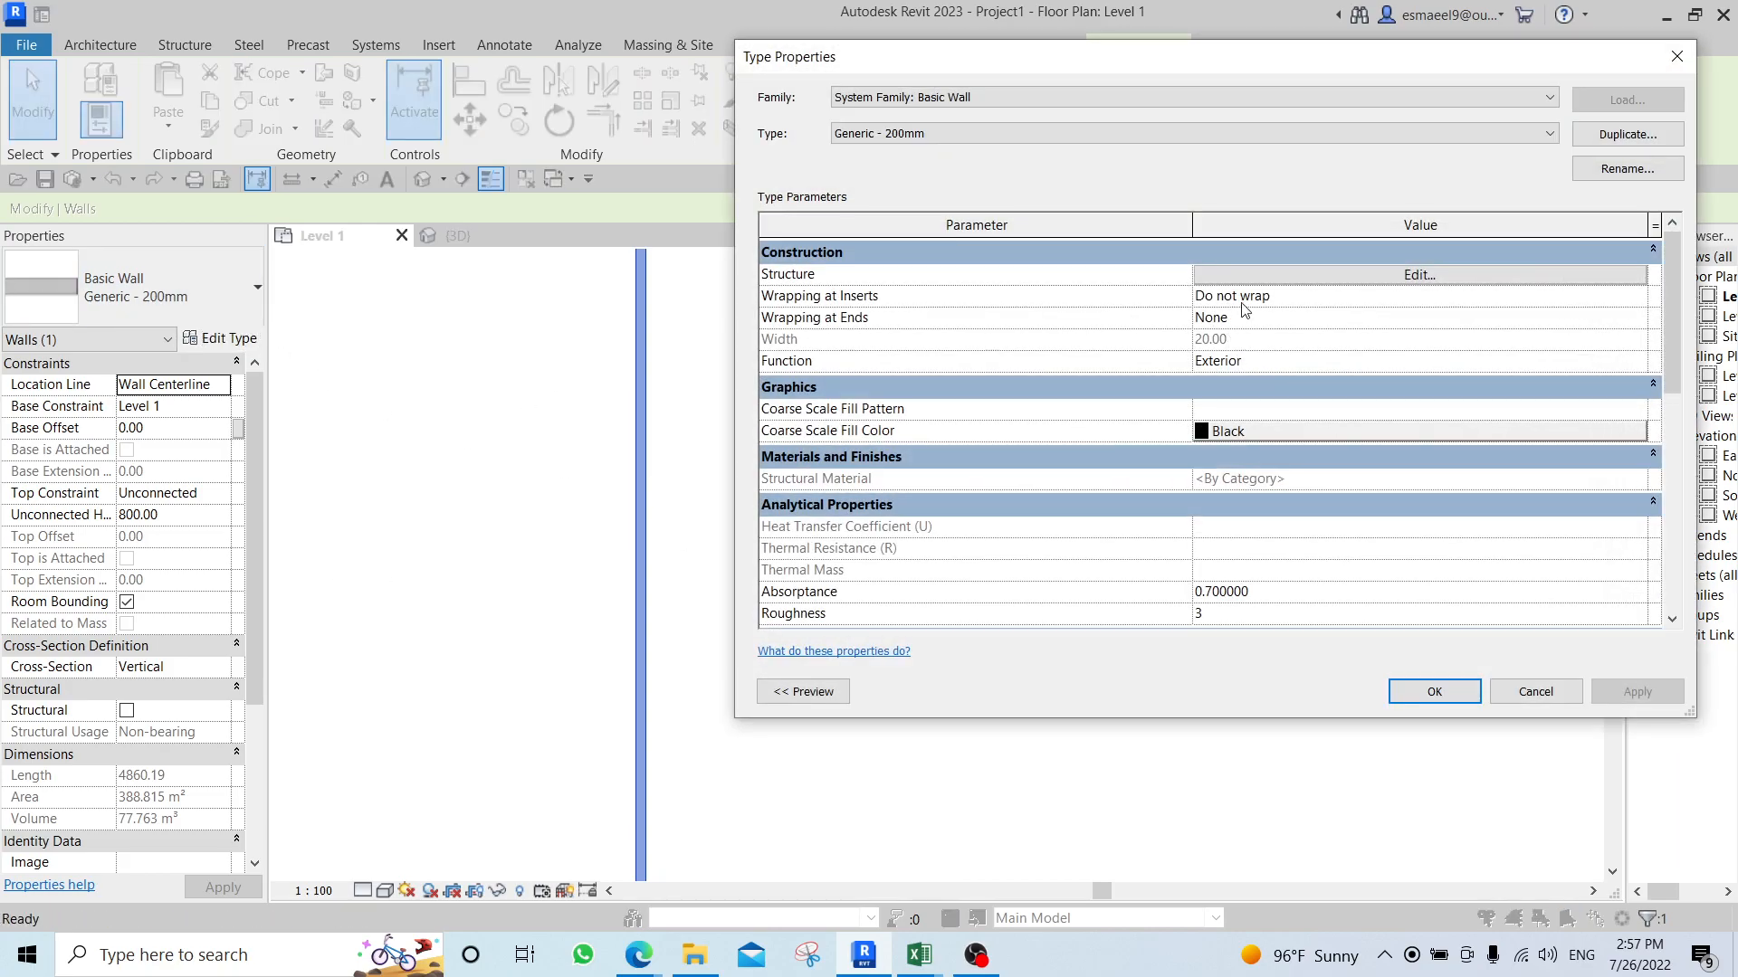
{"action": "left_click", "coordinate": [1269, 275]}
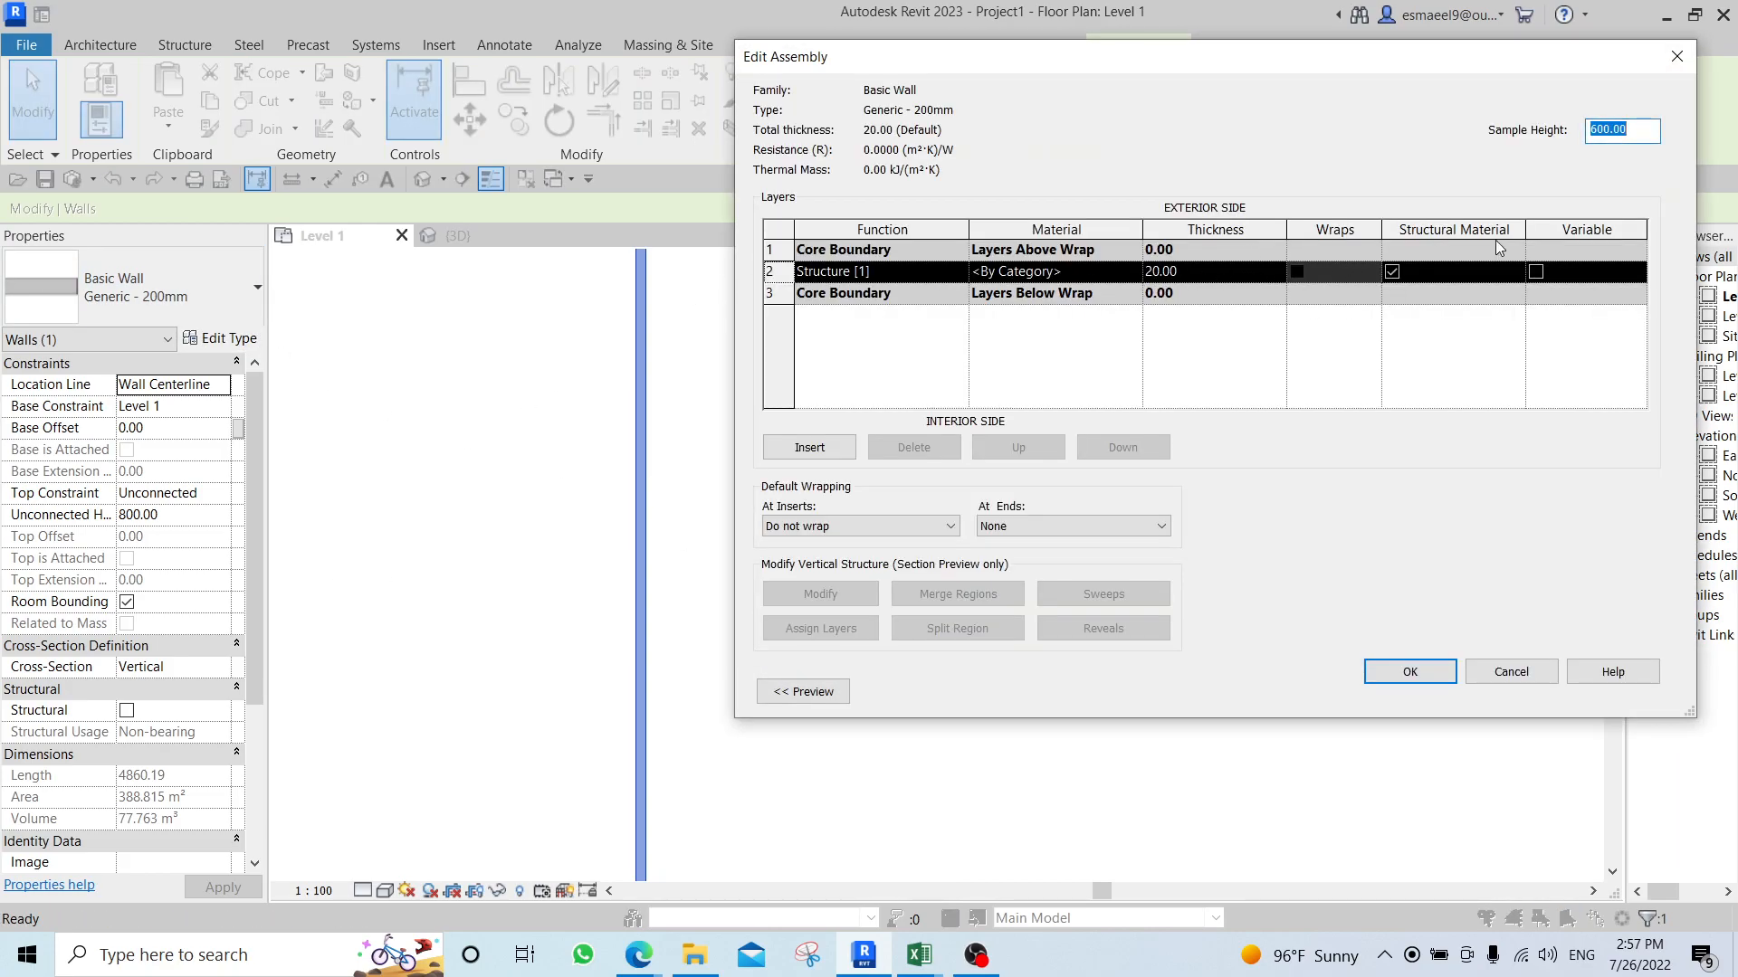
{"action": "left_click", "coordinate": [1513, 677]}
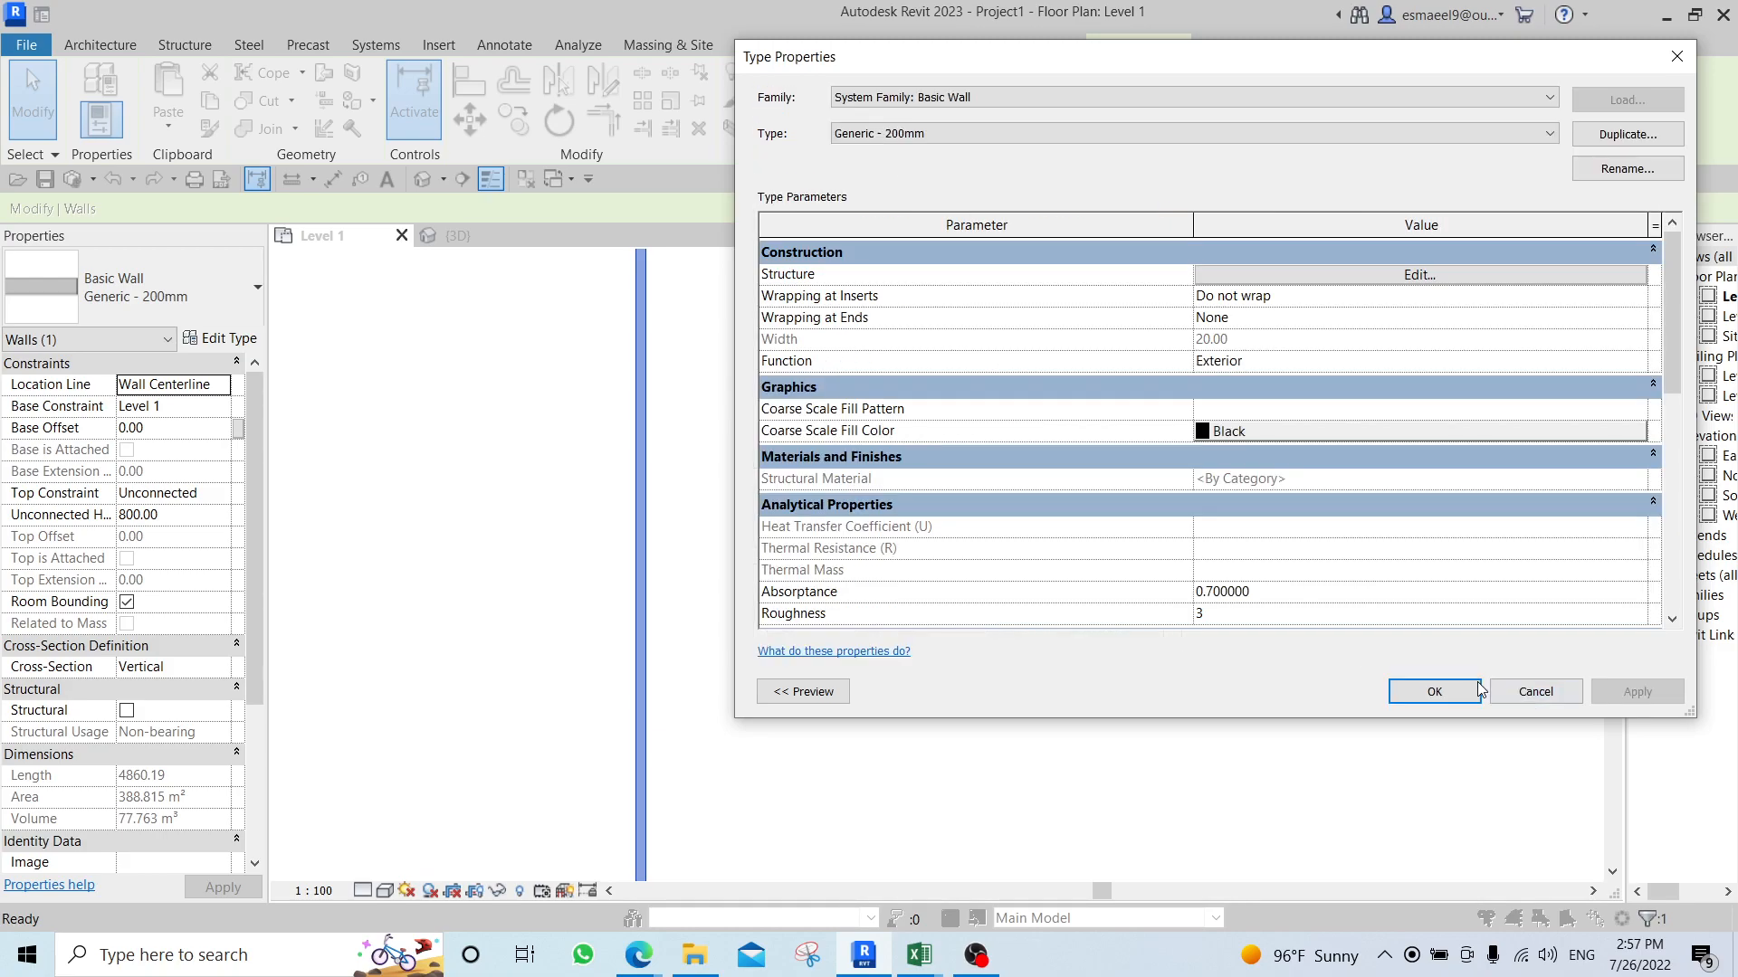
{"action": "left_click", "coordinate": [1536, 692]}
Delete the parallel vertical walls together with the rotated desk and wall, and delete the inserted image.
{"action": "scroll", "coordinate": [910, 438], "scroll_direction": "down", "scroll_amount": 2}
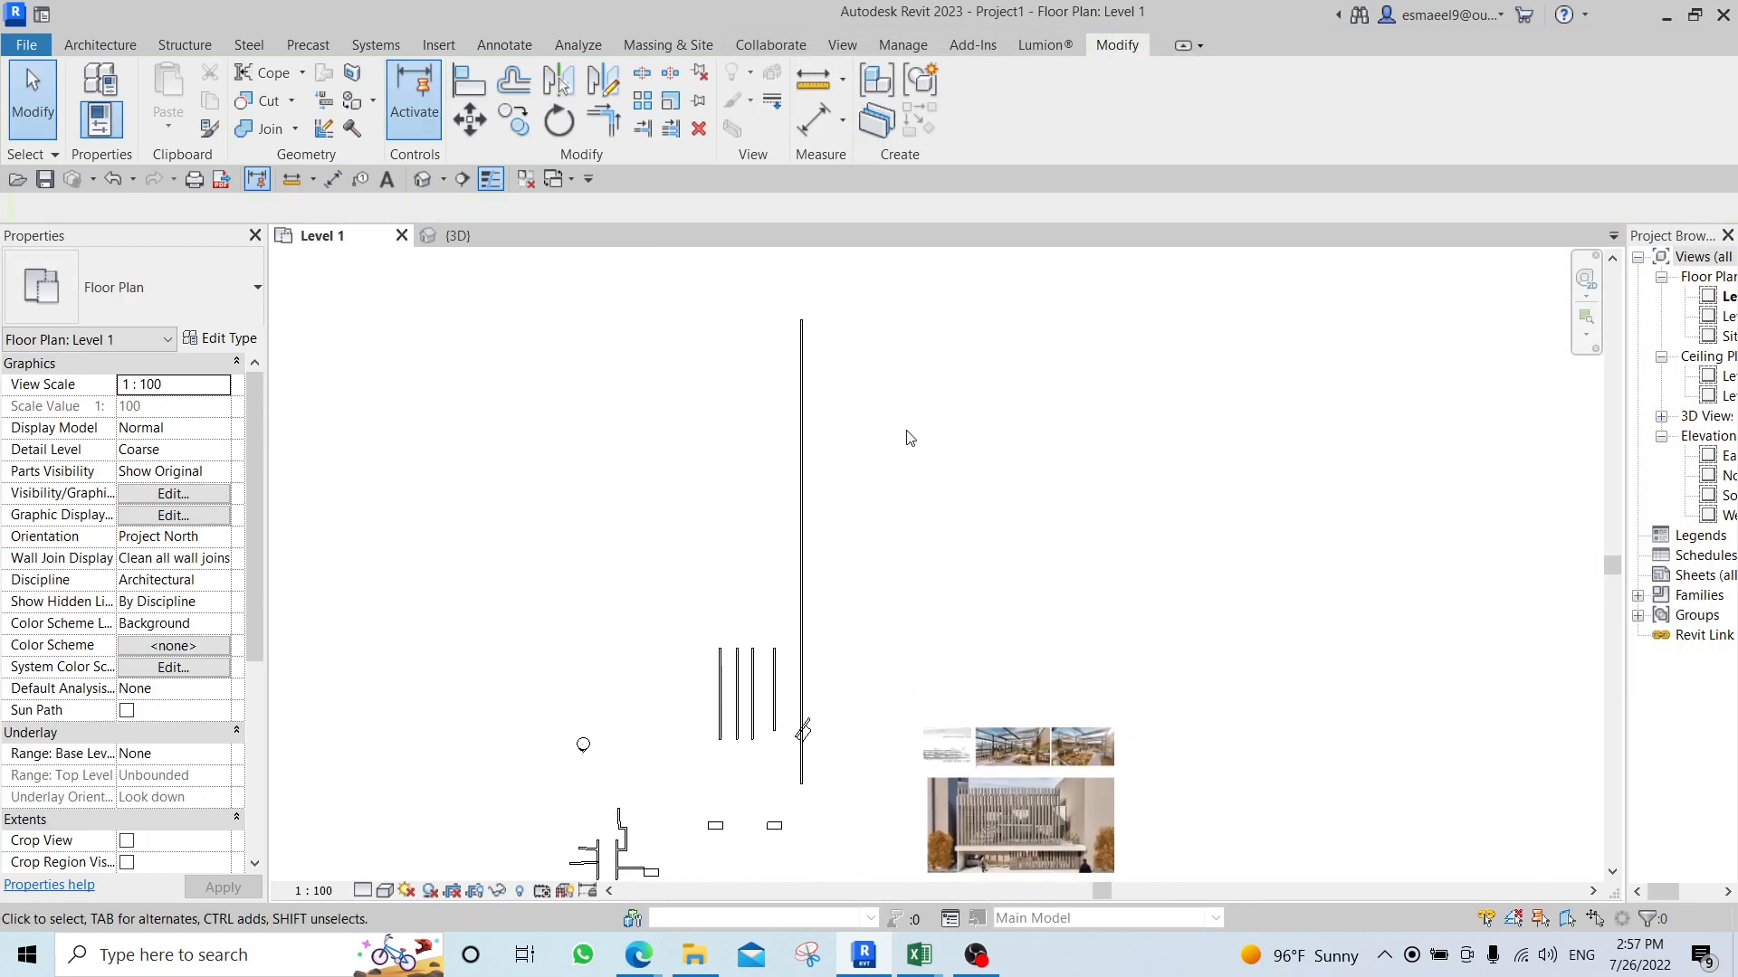
{"action": "scroll", "coordinate": [894, 739], "scroll_direction": "up", "scroll_amount": 2}
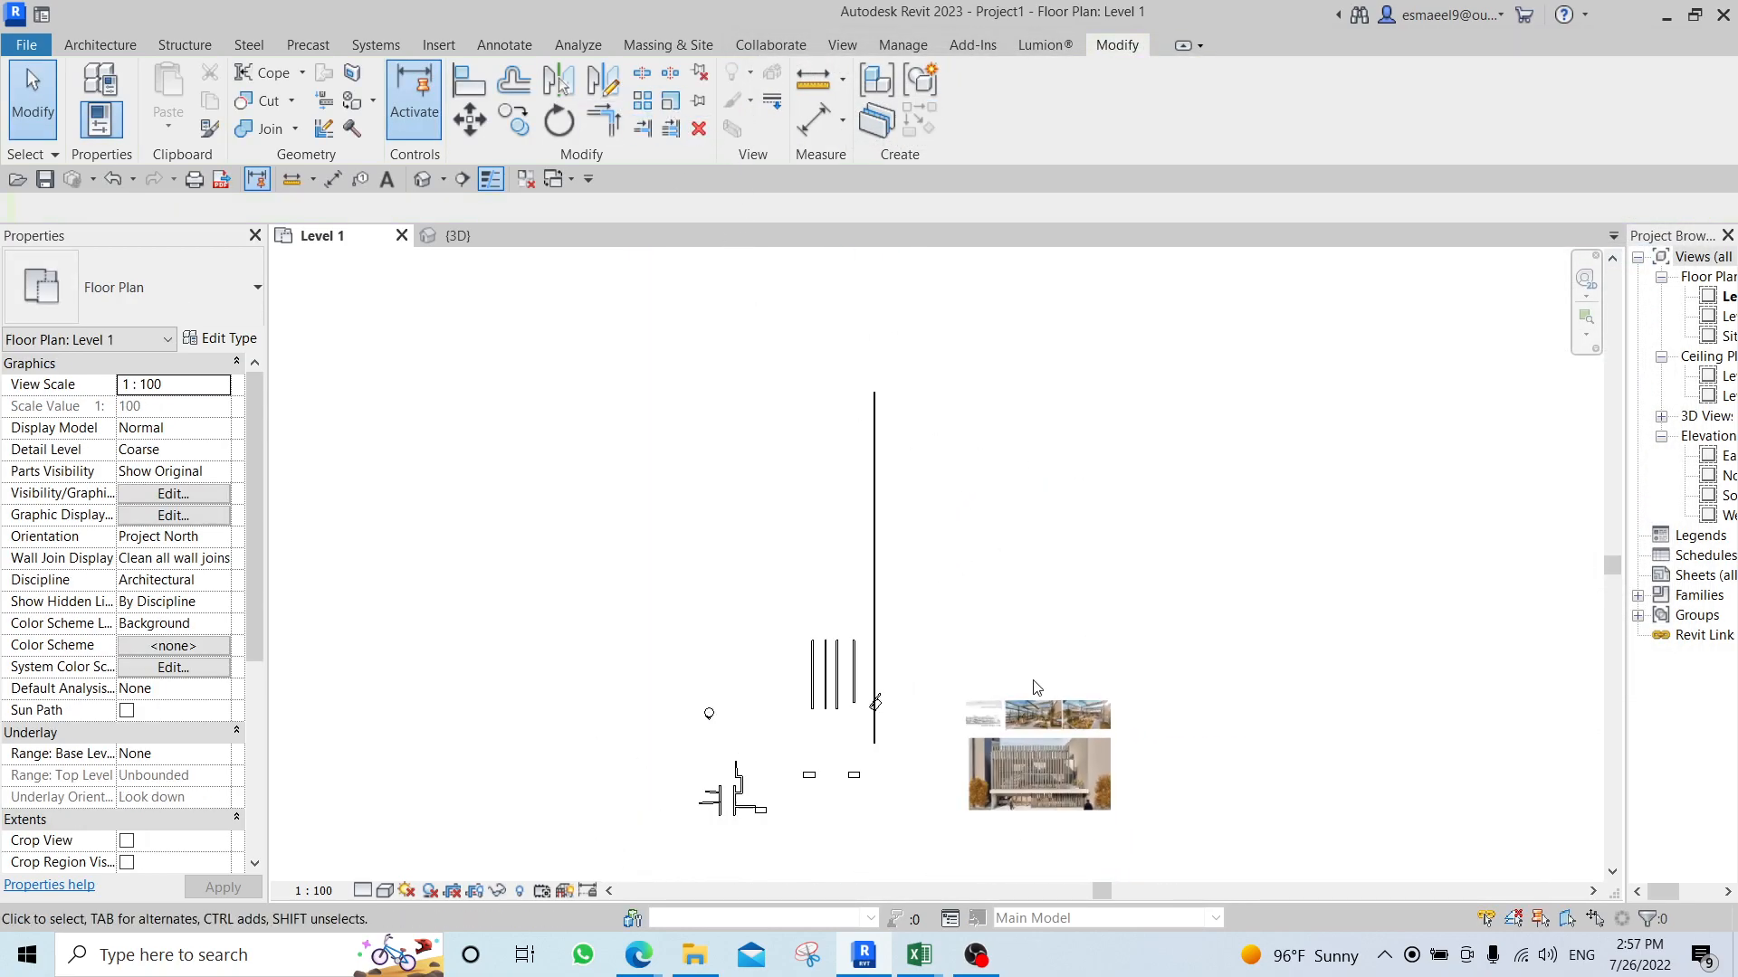
{"action": "middle_click_drag", "start_coordinate": [894, 740], "coordinate": [868, 543]}
{"action": "scroll", "coordinate": [864, 522], "scroll_direction": "up", "scroll_amount": 2}
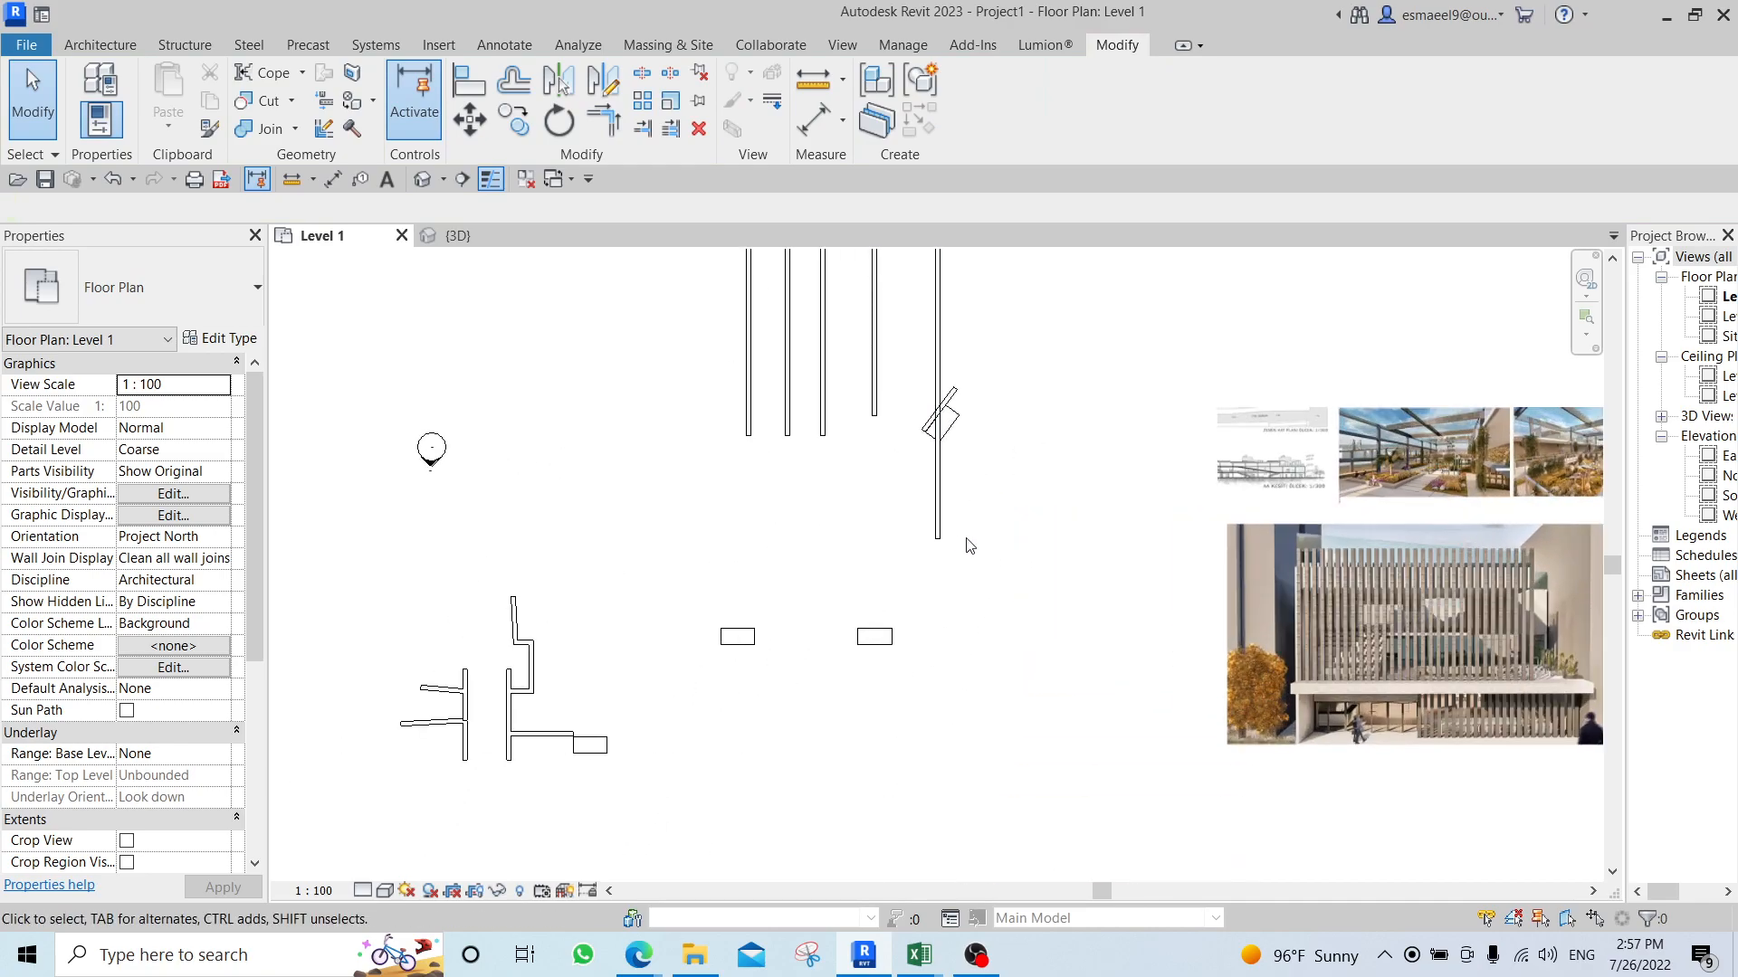
{"action": "scroll", "coordinate": [904, 610], "scroll_direction": "up", "scroll_amount": 2}
{"action": "scroll", "coordinate": [814, 670], "scroll_direction": "down", "scroll_amount": 2}
{"action": "left_click_drag", "start_coordinate": [1012, 288], "coordinate": [497, 502]}
{"action": "key", "text": "Delete"}
{"action": "left_click", "coordinate": [1340, 464]}
{"action": "key", "text": "Delete"}
Delete the cluster of joined walls and its desk, and the right one of the two separate desks.
{"action": "left_click_drag", "start_coordinate": [563, 579], "coordinate": [352, 786]}
{"action": "key", "text": "Delete"}
{"action": "left_click_drag", "start_coordinate": [923, 593], "coordinate": [710, 702]}
{"action": "key", "text": "Delete"}
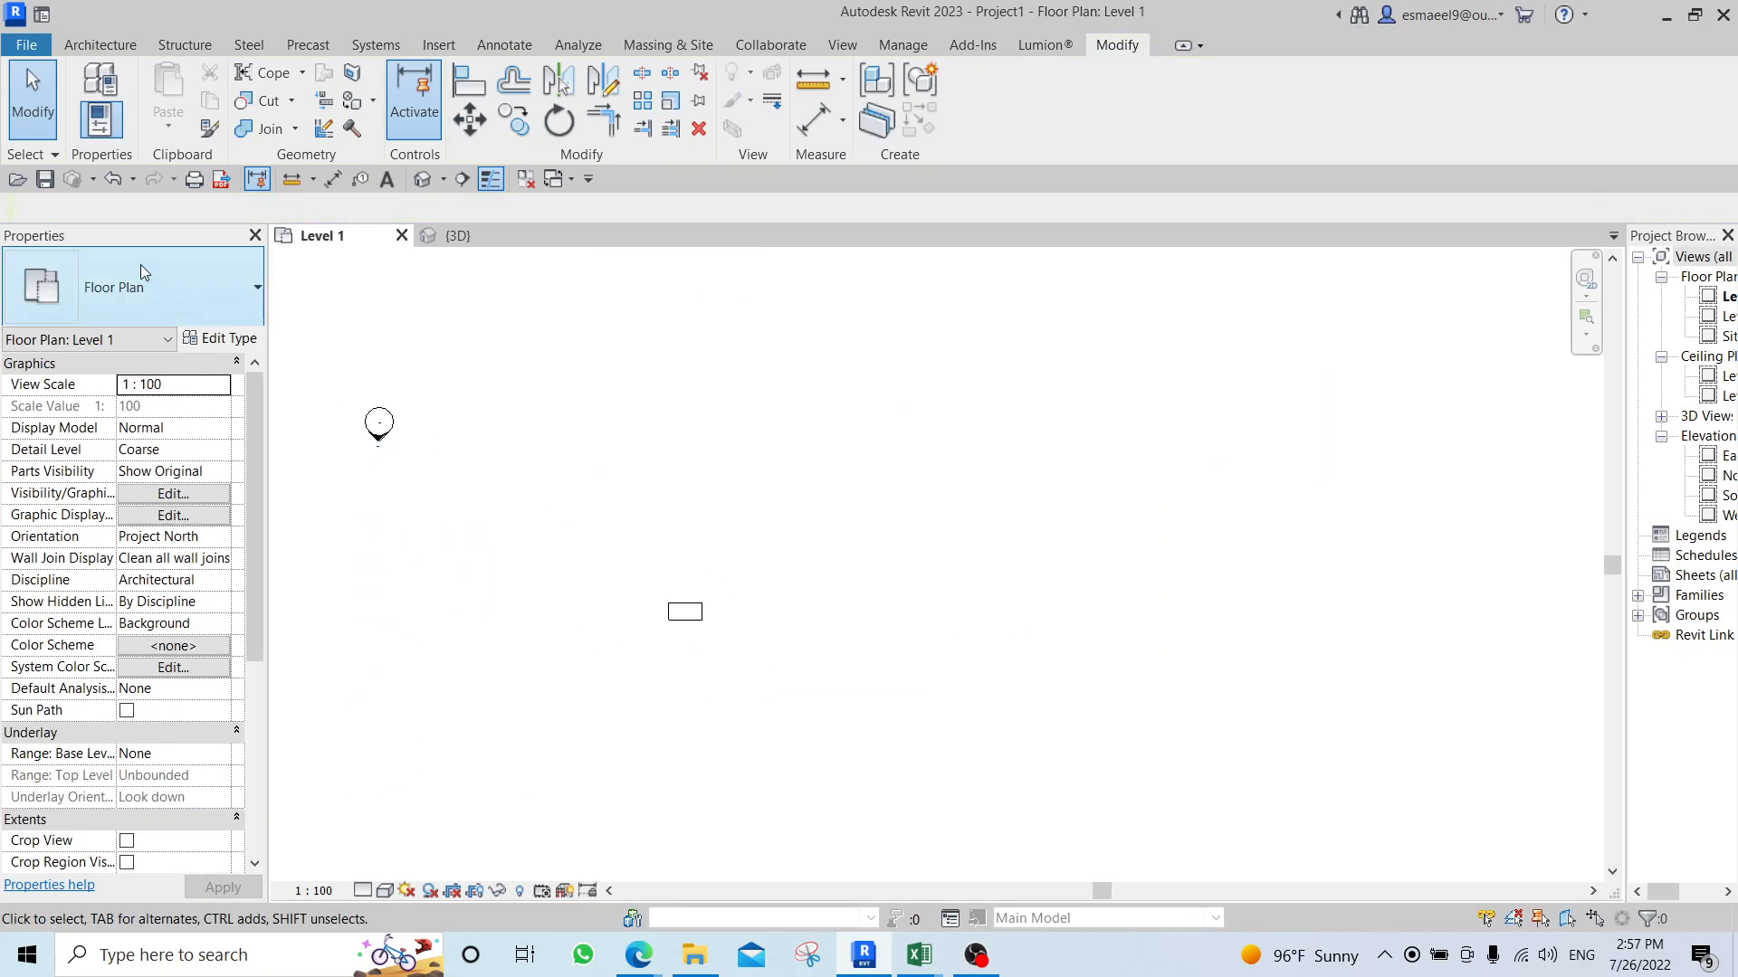
Place one M_RPC Tree - Deciduous component of type Blue Berry Elder - 4.5 Meters below the remaining desk.
{"action": "left_click", "coordinate": [100, 45]}
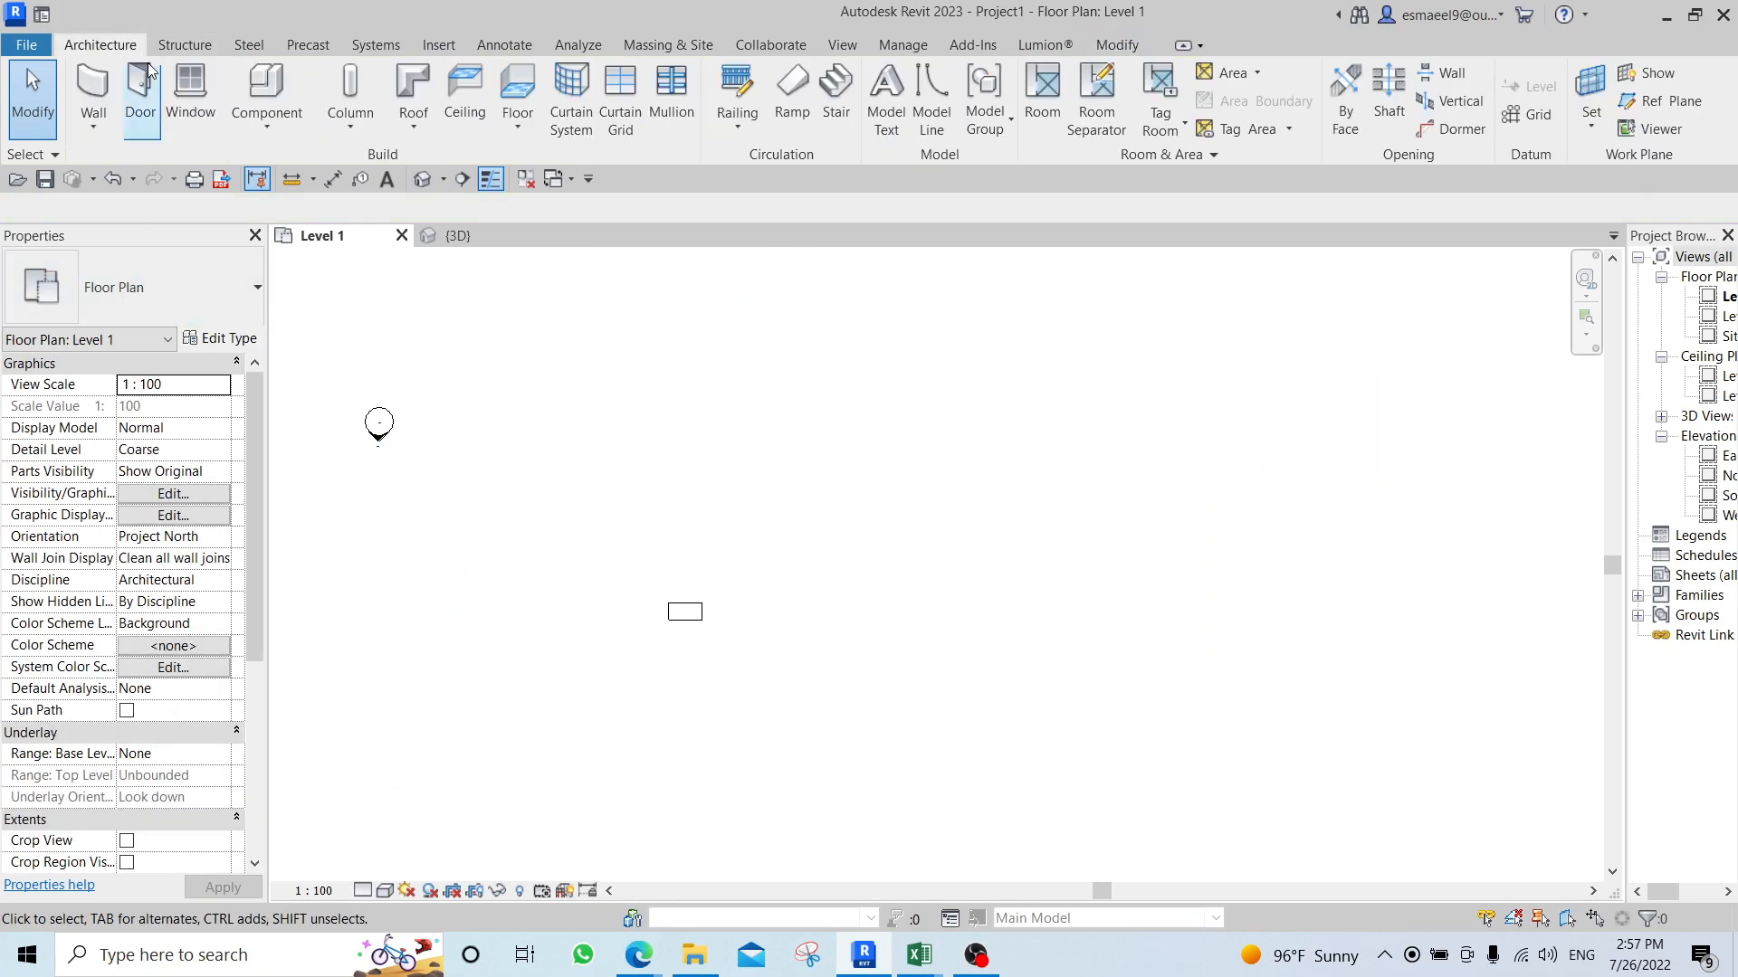
{"action": "left_click", "coordinate": [286, 73]}
{"action": "left_click", "coordinate": [193, 286]}
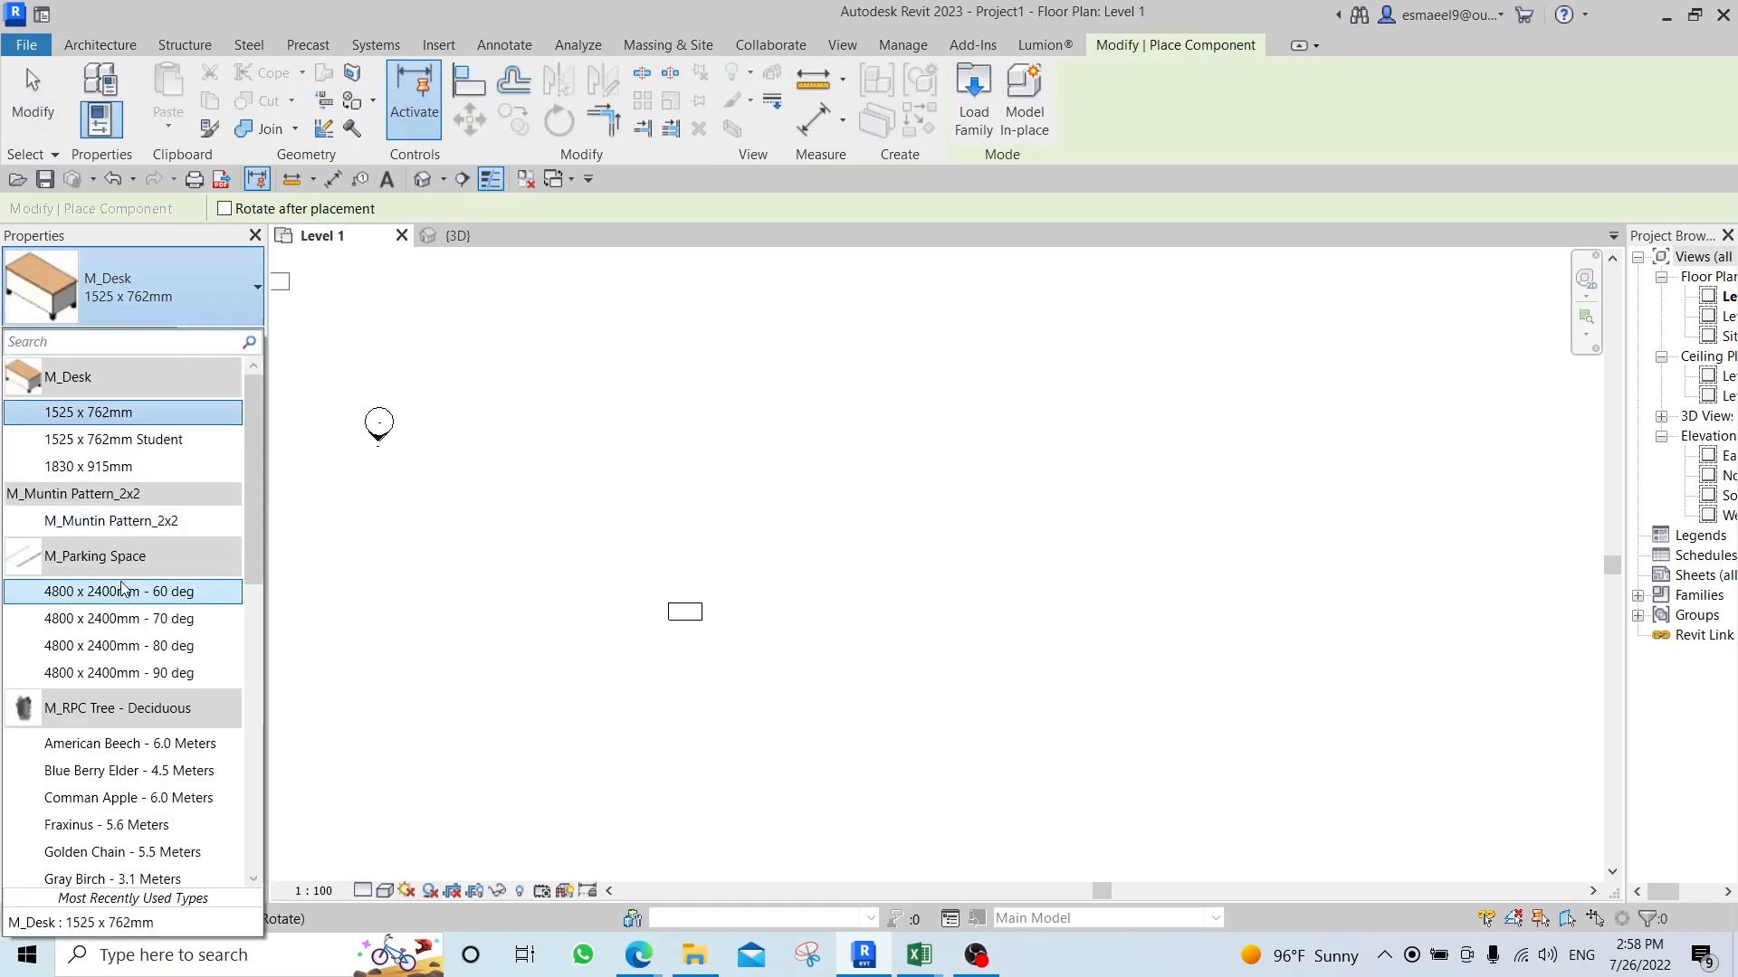
{"action": "scroll", "coordinate": [122, 586], "scroll_direction": "down", "scroll_amount": 8}
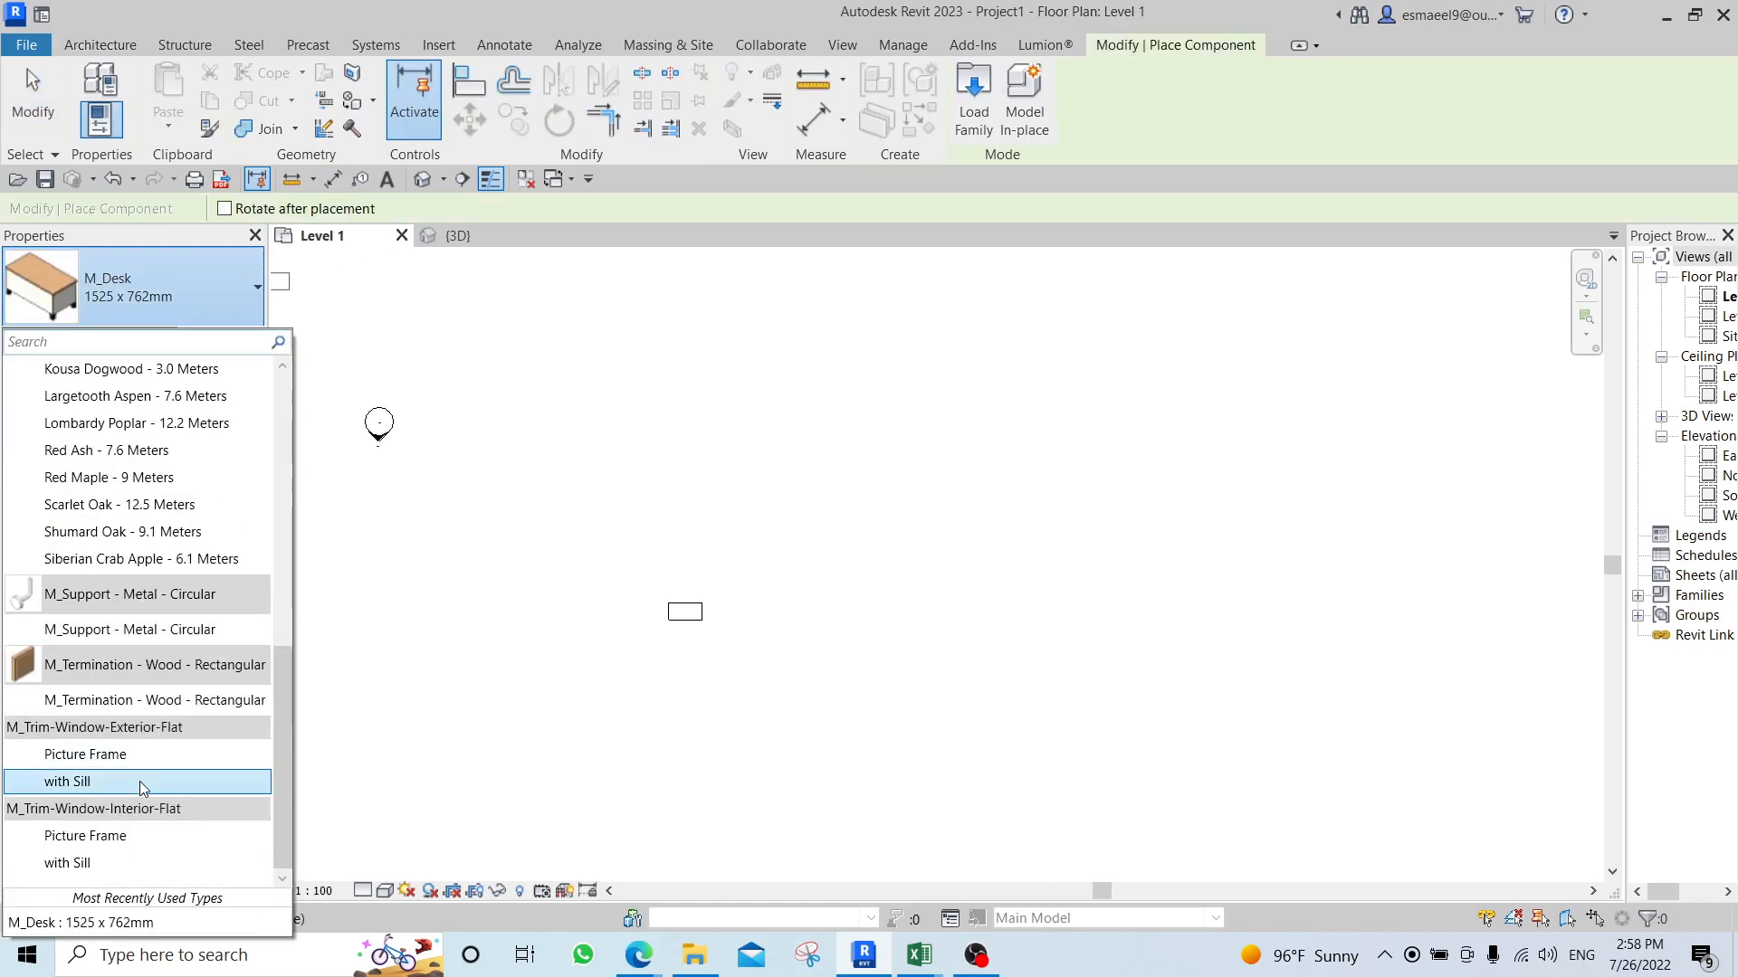
{"action": "scroll", "coordinate": [140, 783], "scroll_direction": "up", "scroll_amount": 5}
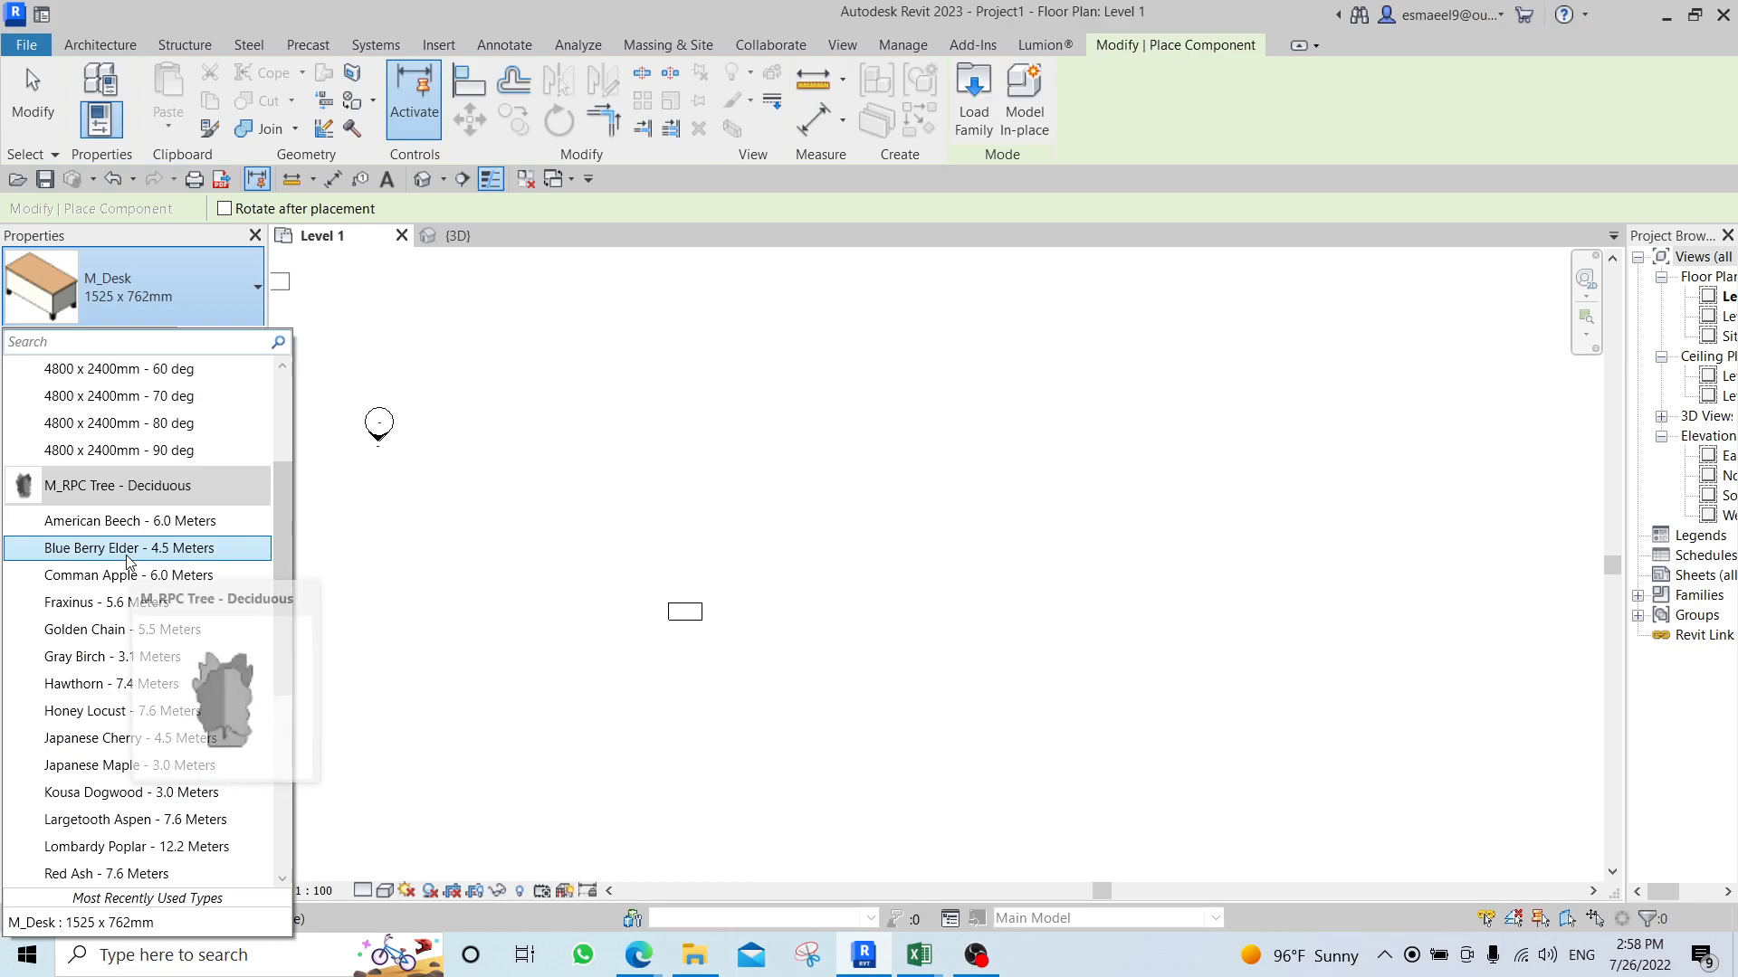
{"action": "left_click", "coordinate": [129, 548]}
{"action": "scroll", "coordinate": [670, 670], "scroll_direction": "up", "scroll_amount": 3}
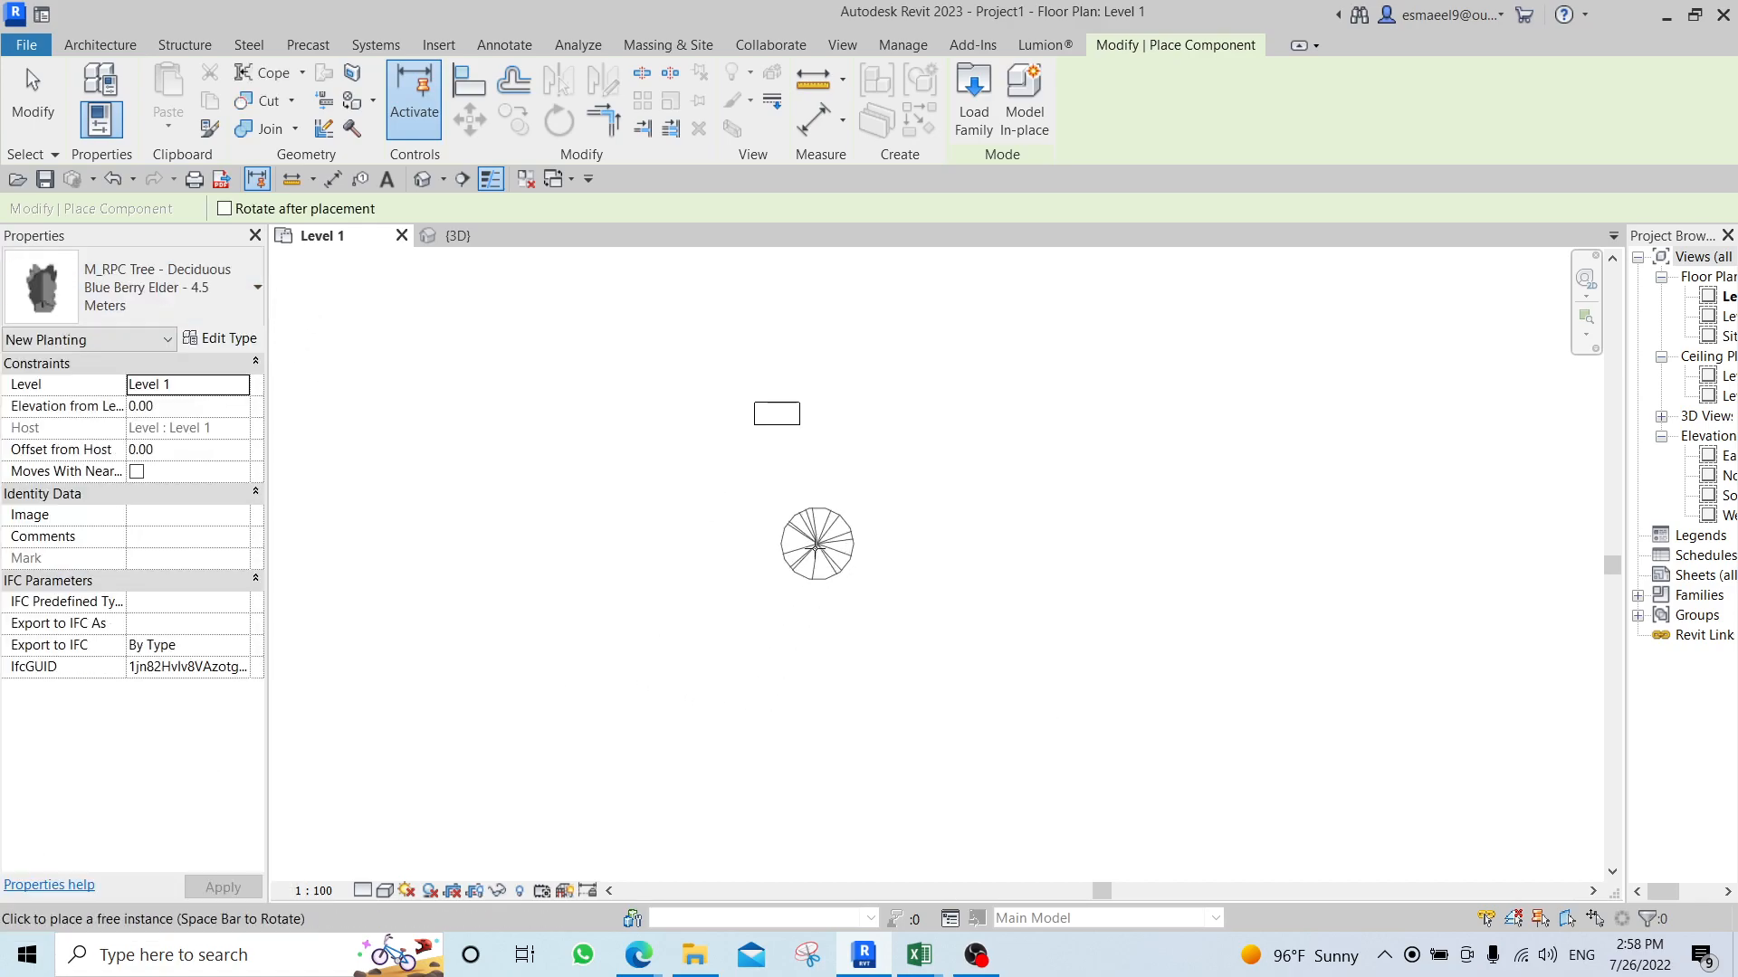
{"action": "left_click", "coordinate": [780, 640]}
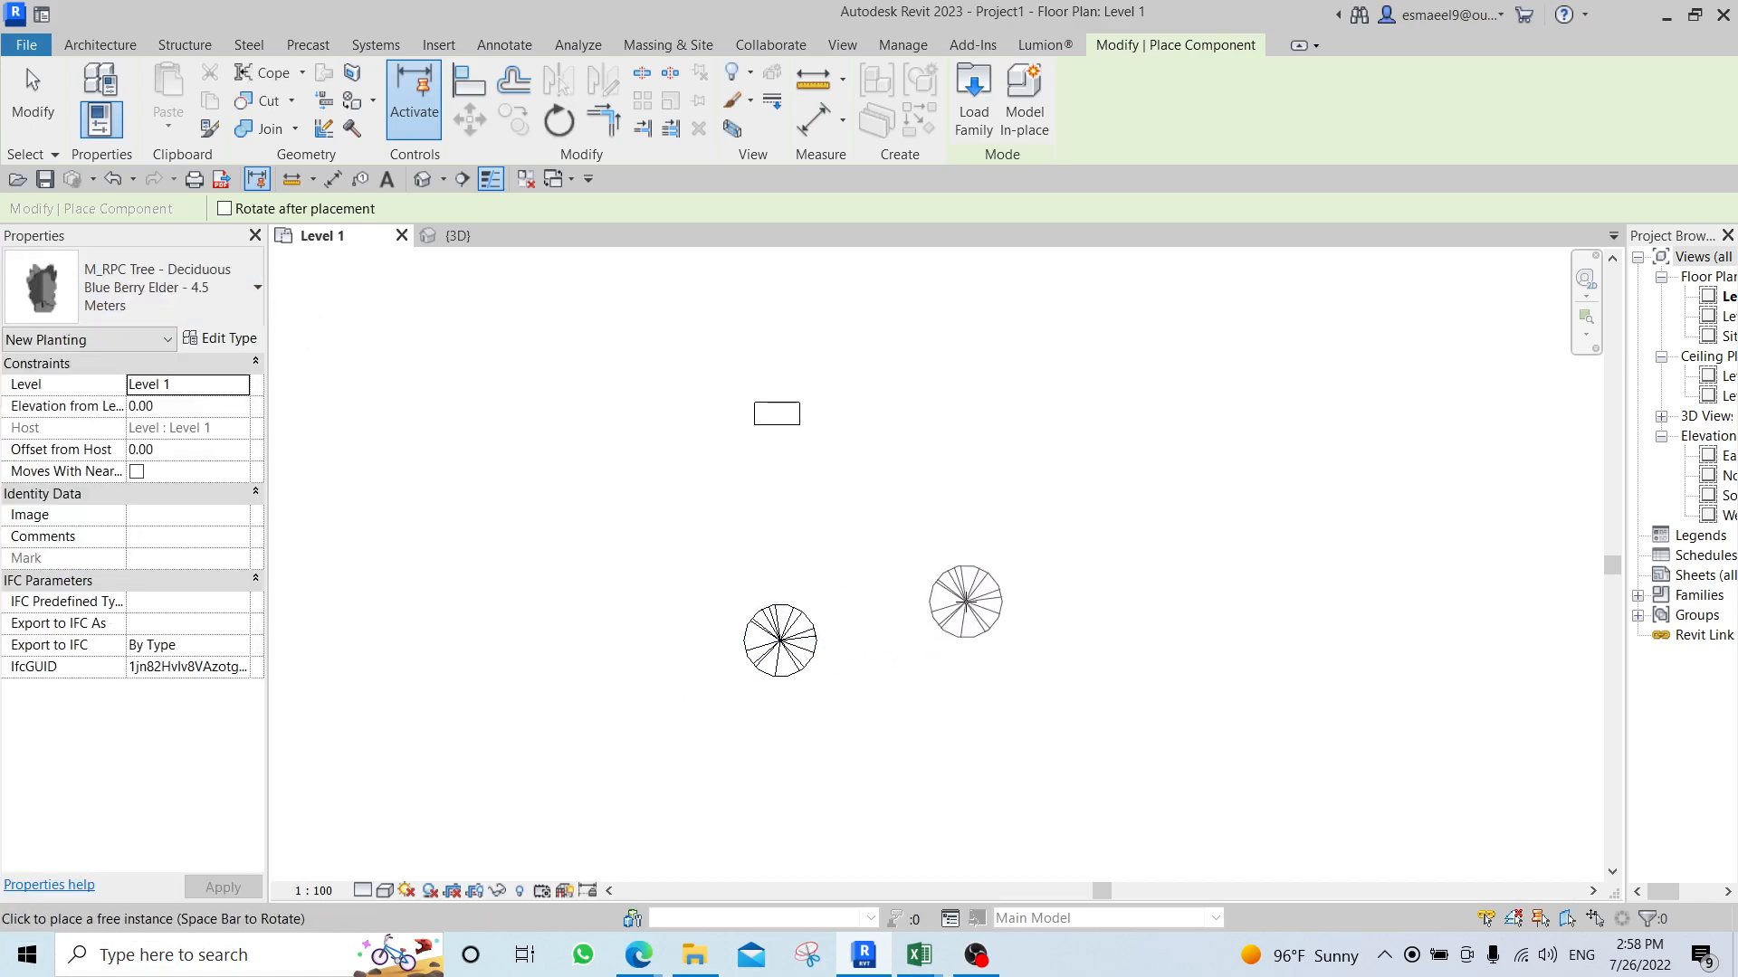
{"action": "key", "text": "Escape"}
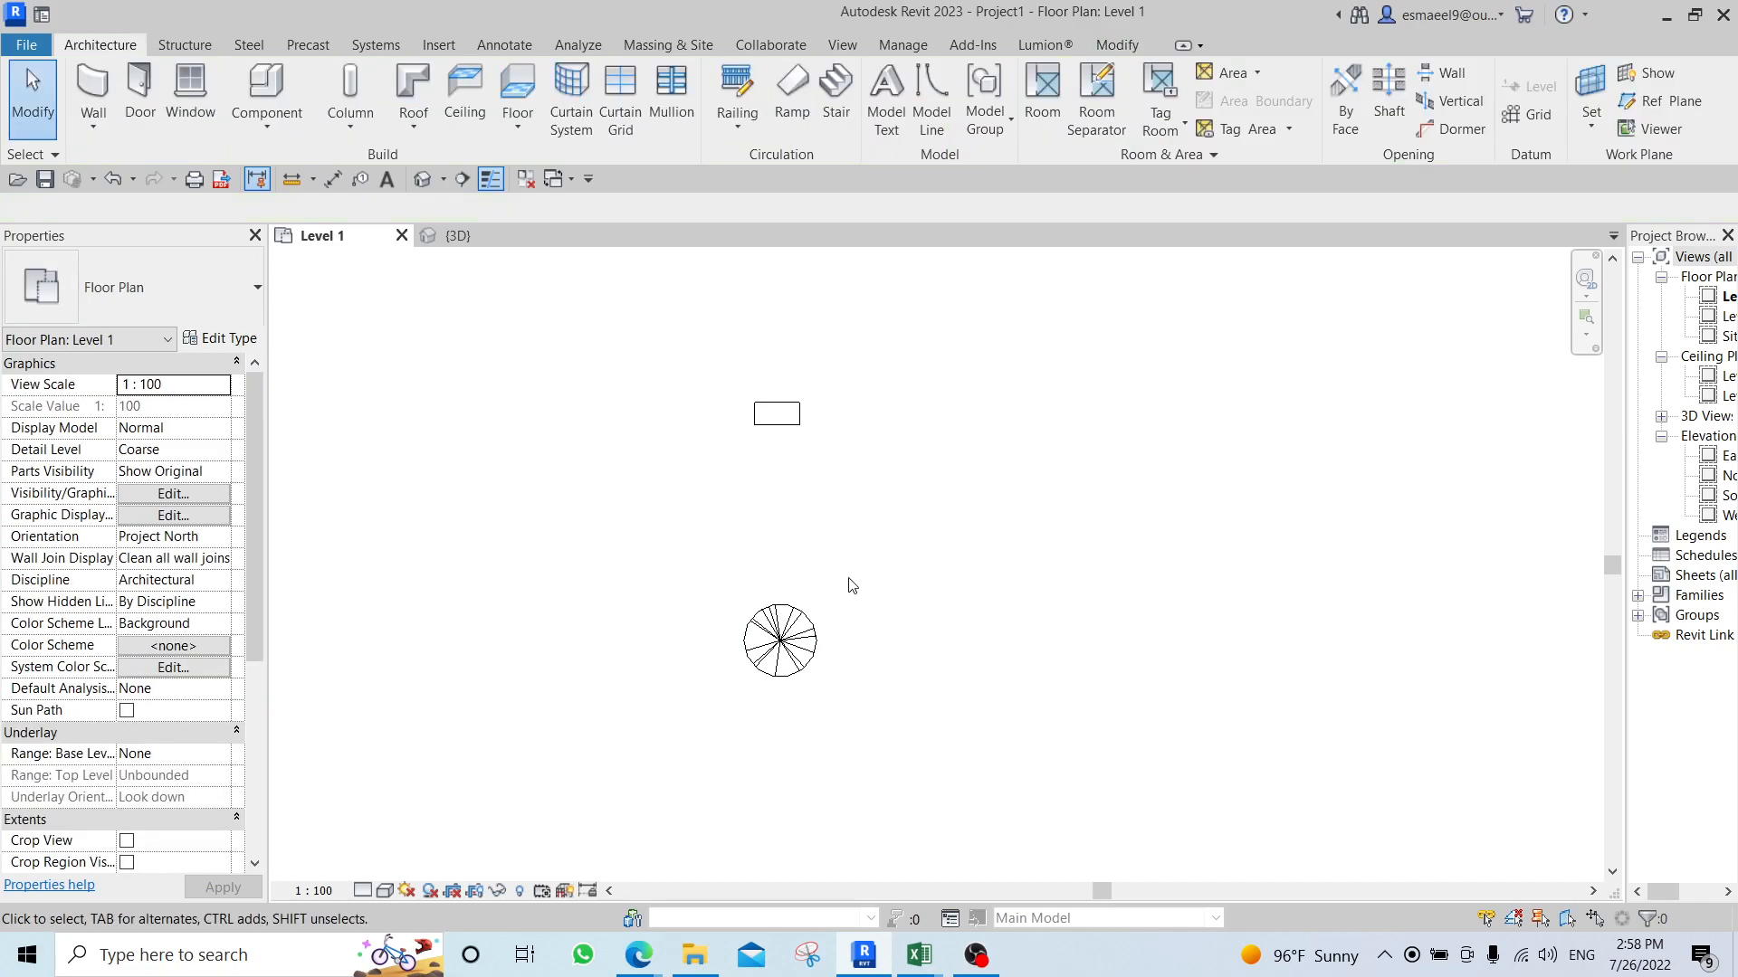
Array the tree linearly as five grouped members to the right, spacing the second member at 700, and undo the array.
{"action": "scroll", "coordinate": [840, 581], "scroll_direction": "down", "scroll_amount": 2}
{"action": "middle_click_drag", "start_coordinate": [826, 601], "coordinate": [844, 738]}
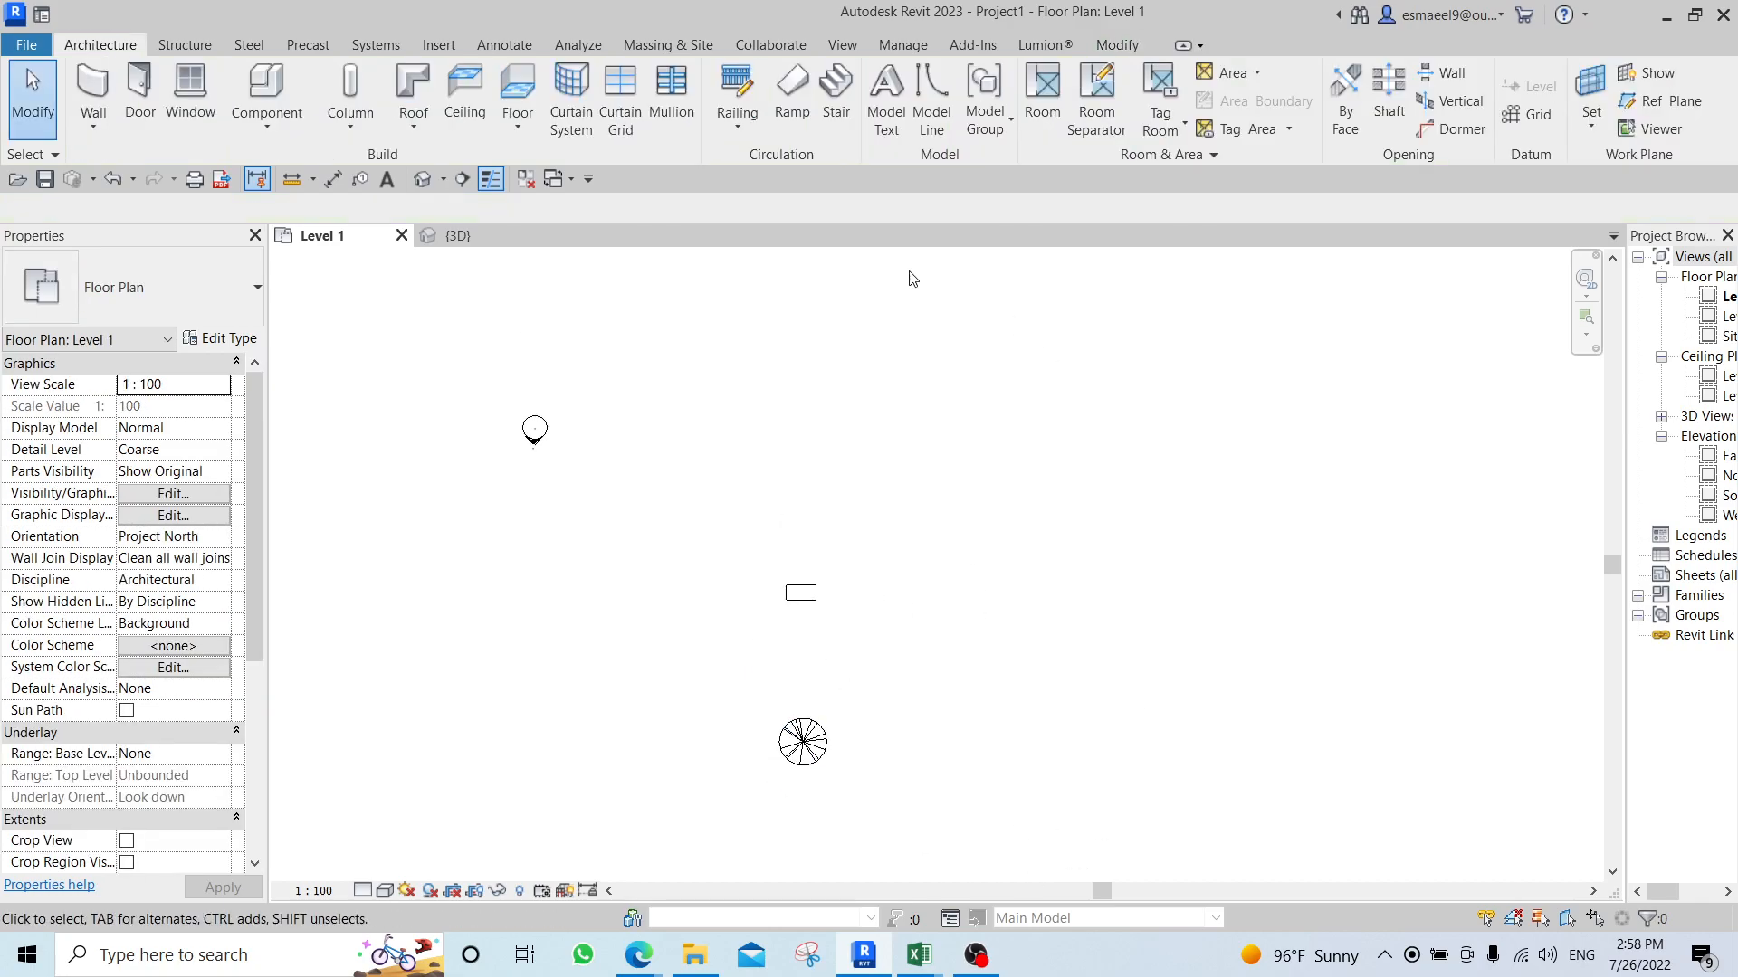
{"action": "scroll", "coordinate": [806, 613], "scroll_direction": "up", "scroll_amount": 2}
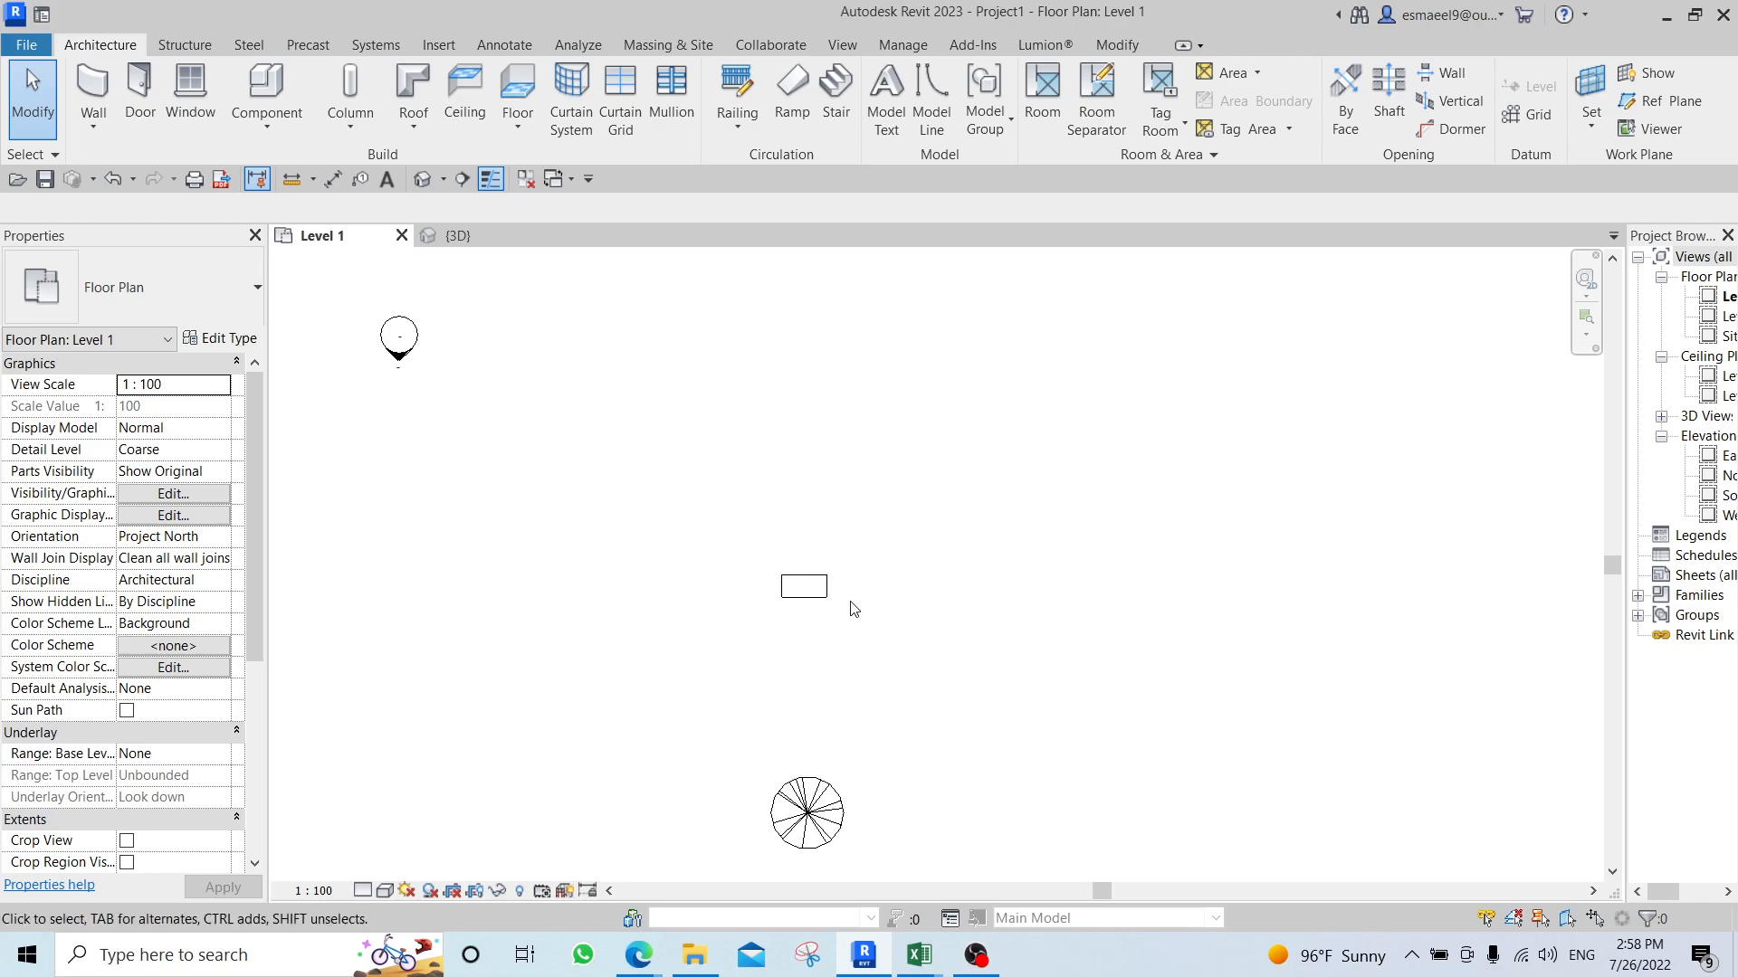
{"action": "scroll", "coordinate": [872, 594], "scroll_direction": "down", "scroll_amount": 1}
{"action": "left_click", "coordinate": [843, 768]}
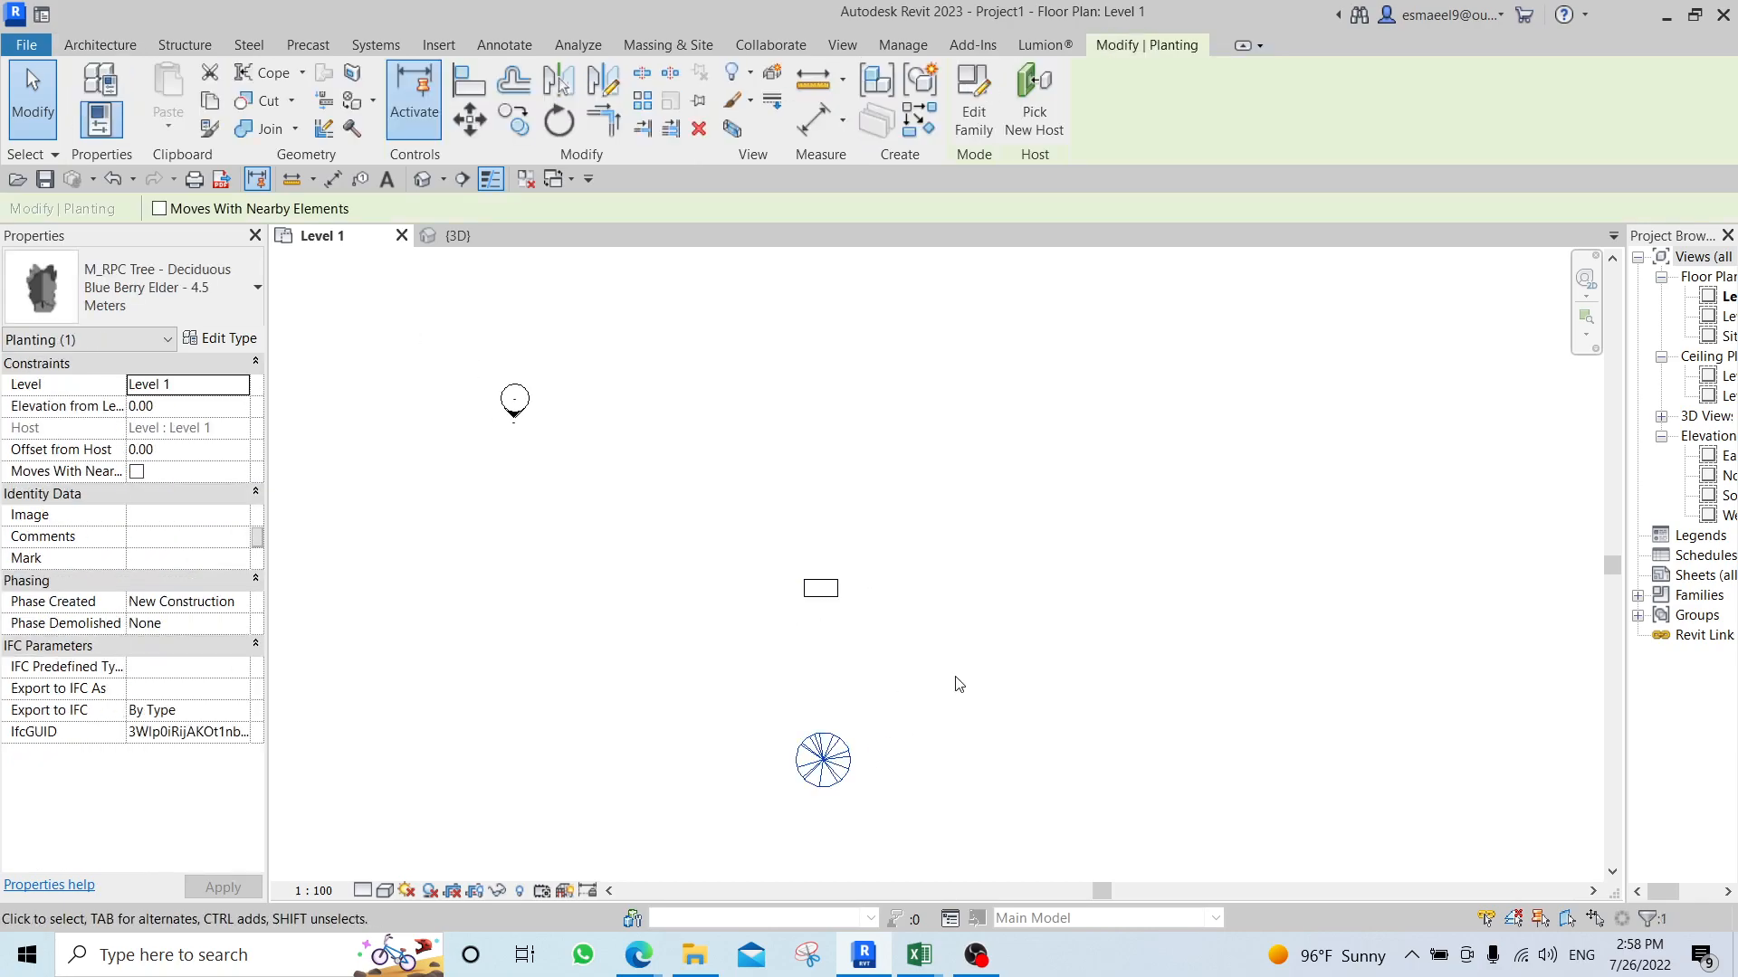
{"action": "key", "text": "a"}
{"action": "key", "text": "r"}
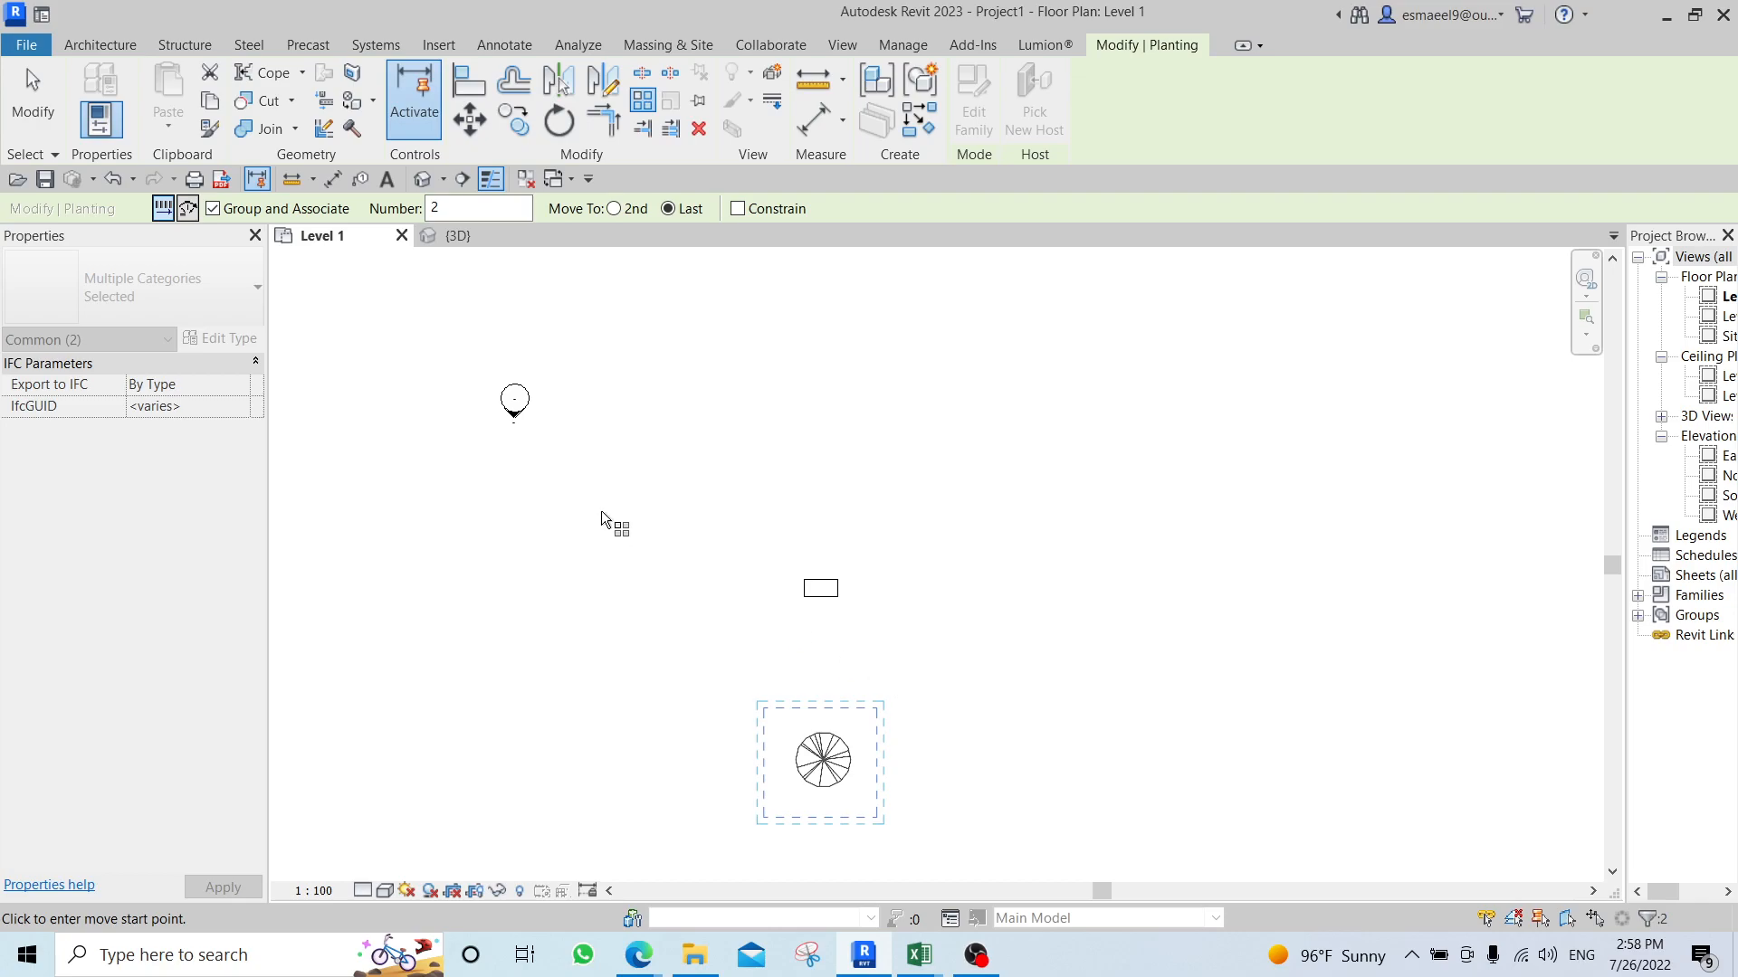
{"action": "left_click", "coordinate": [278, 210]}
{"action": "left_click", "coordinate": [289, 211]}
{"action": "left_click_drag", "start_coordinate": [471, 209], "coordinate": [391, 214]}
{"action": "middle_click_drag", "start_coordinate": [725, 392], "coordinate": [612, 276]}
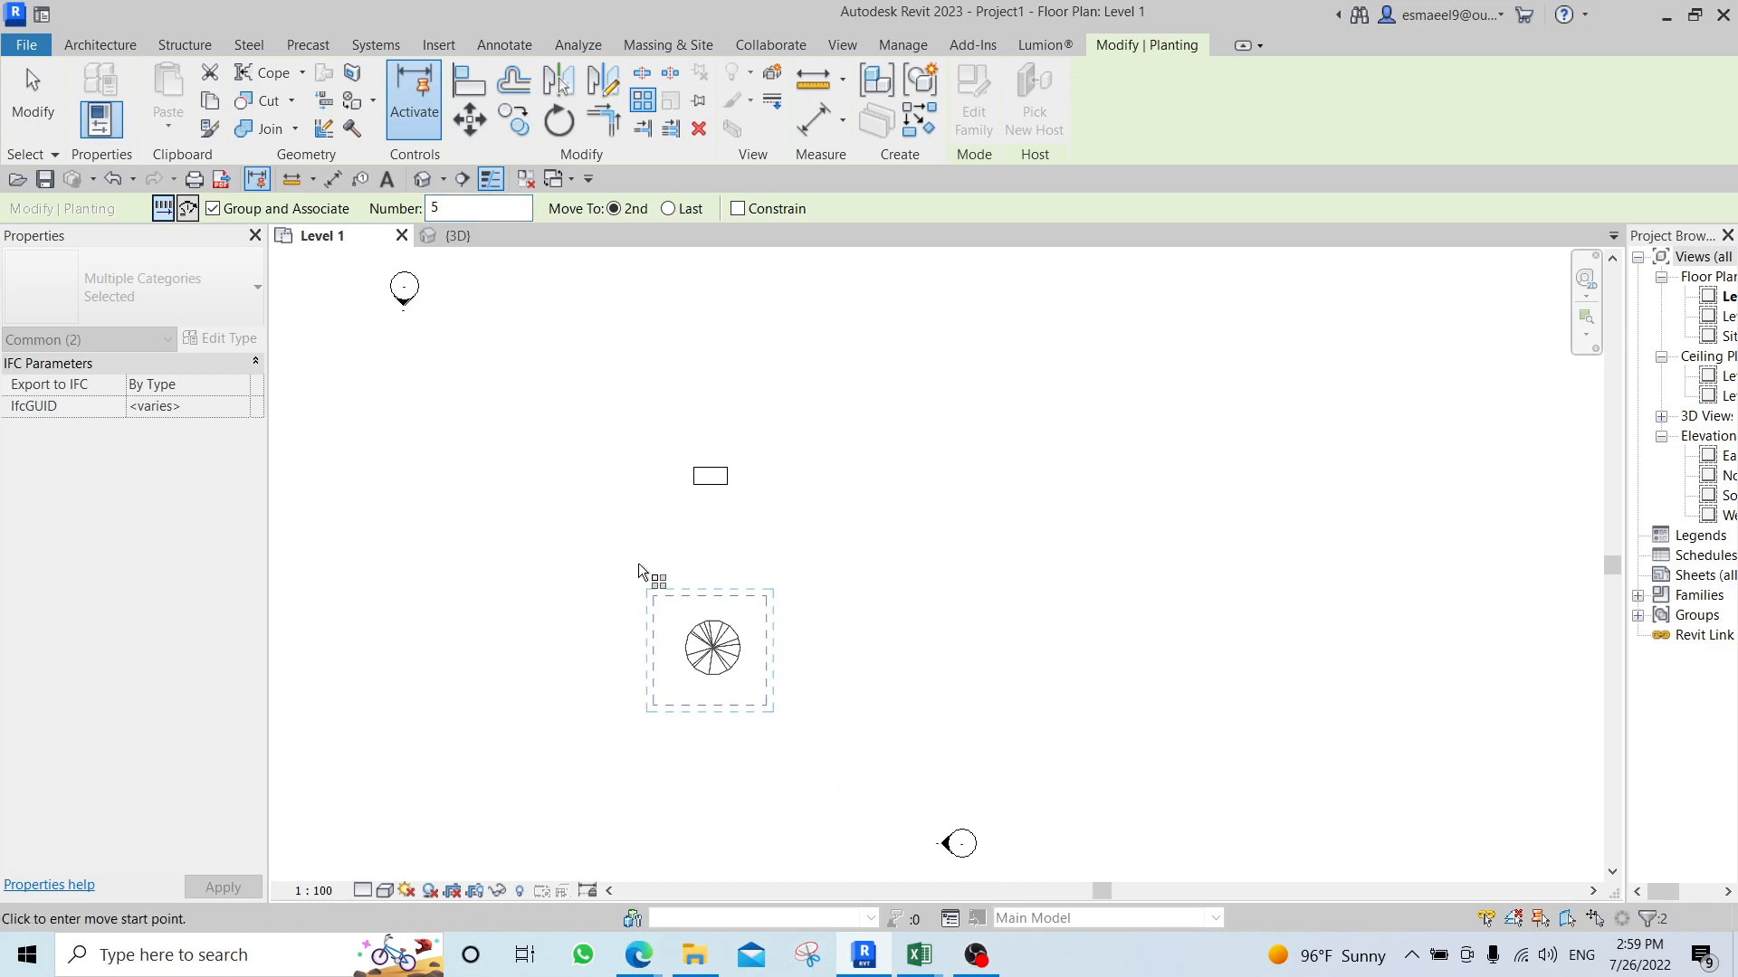
{"action": "left_click", "coordinate": [688, 647]}
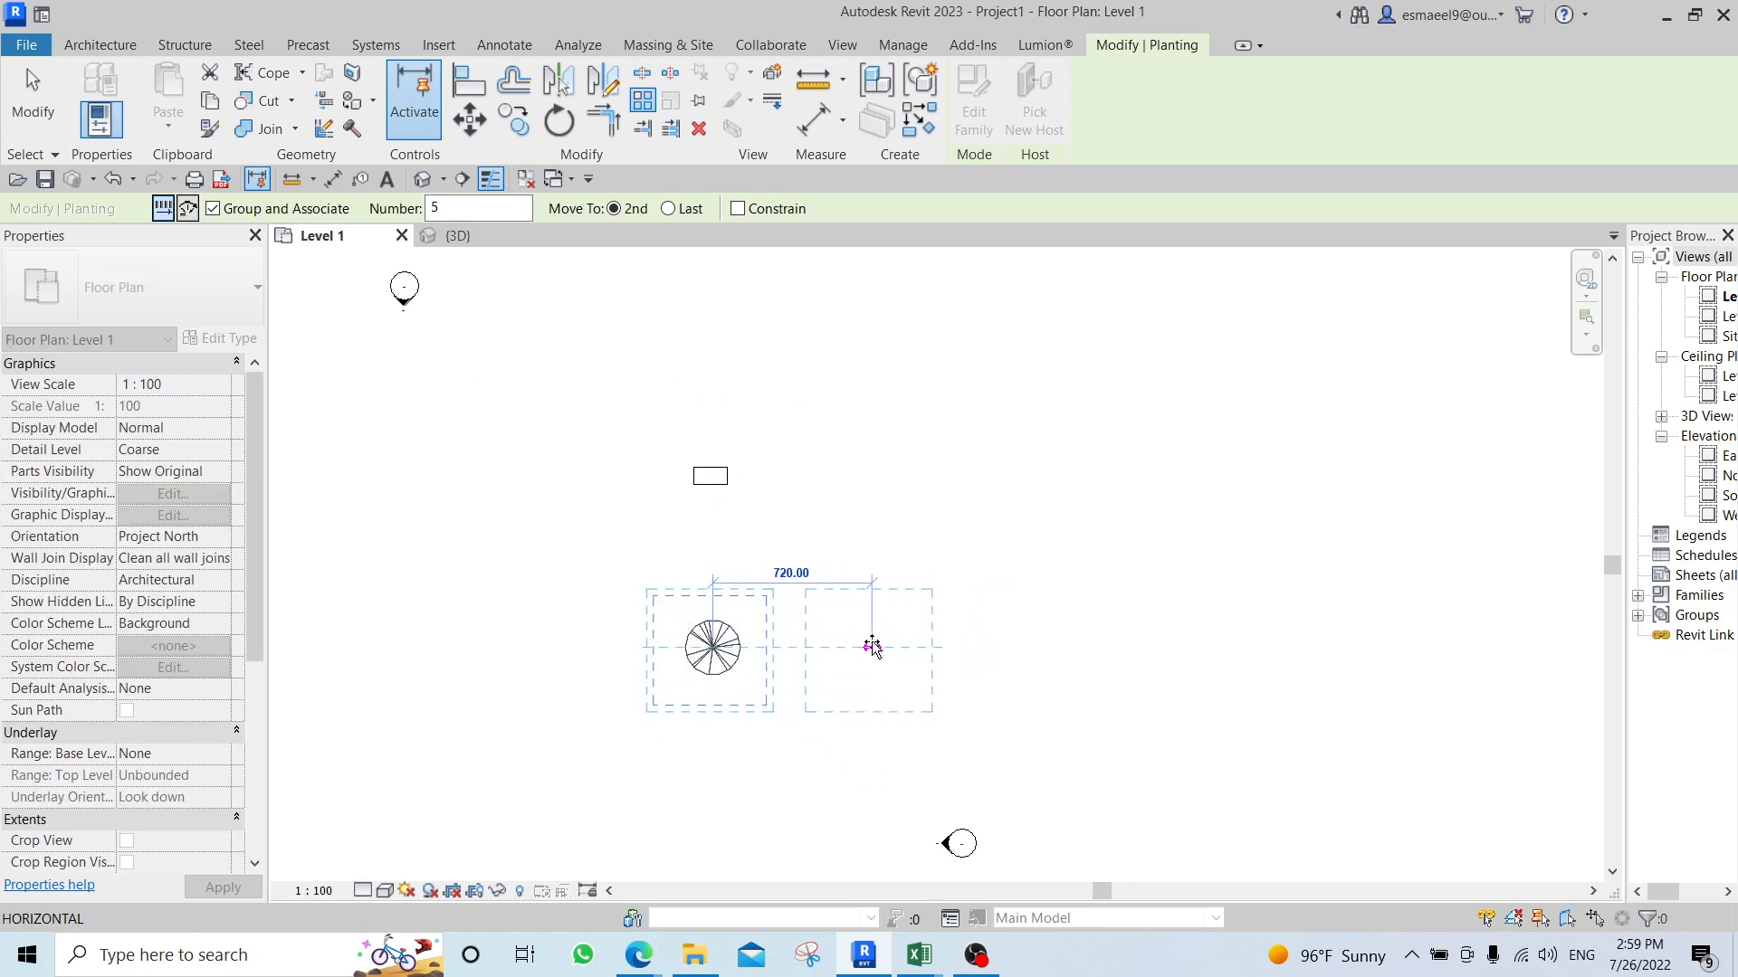
{"action": "type", "text": "700"}
{"action": "key", "text": "Return"}
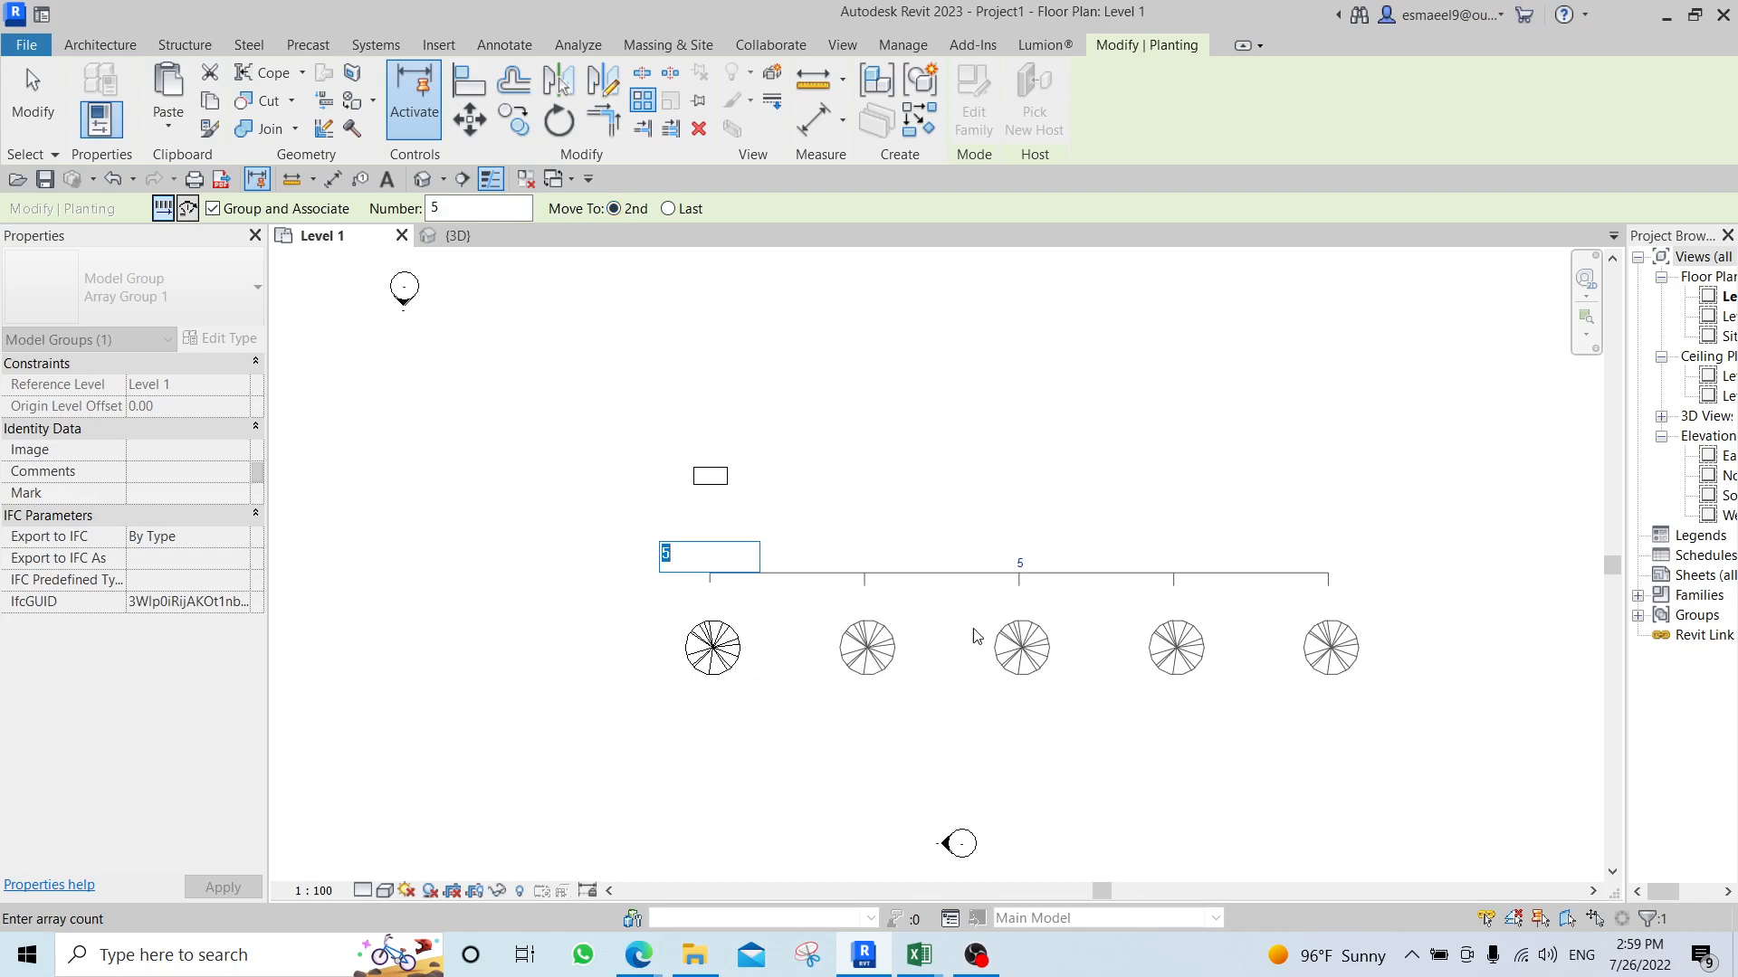
{"action": "key", "text": "Return"}
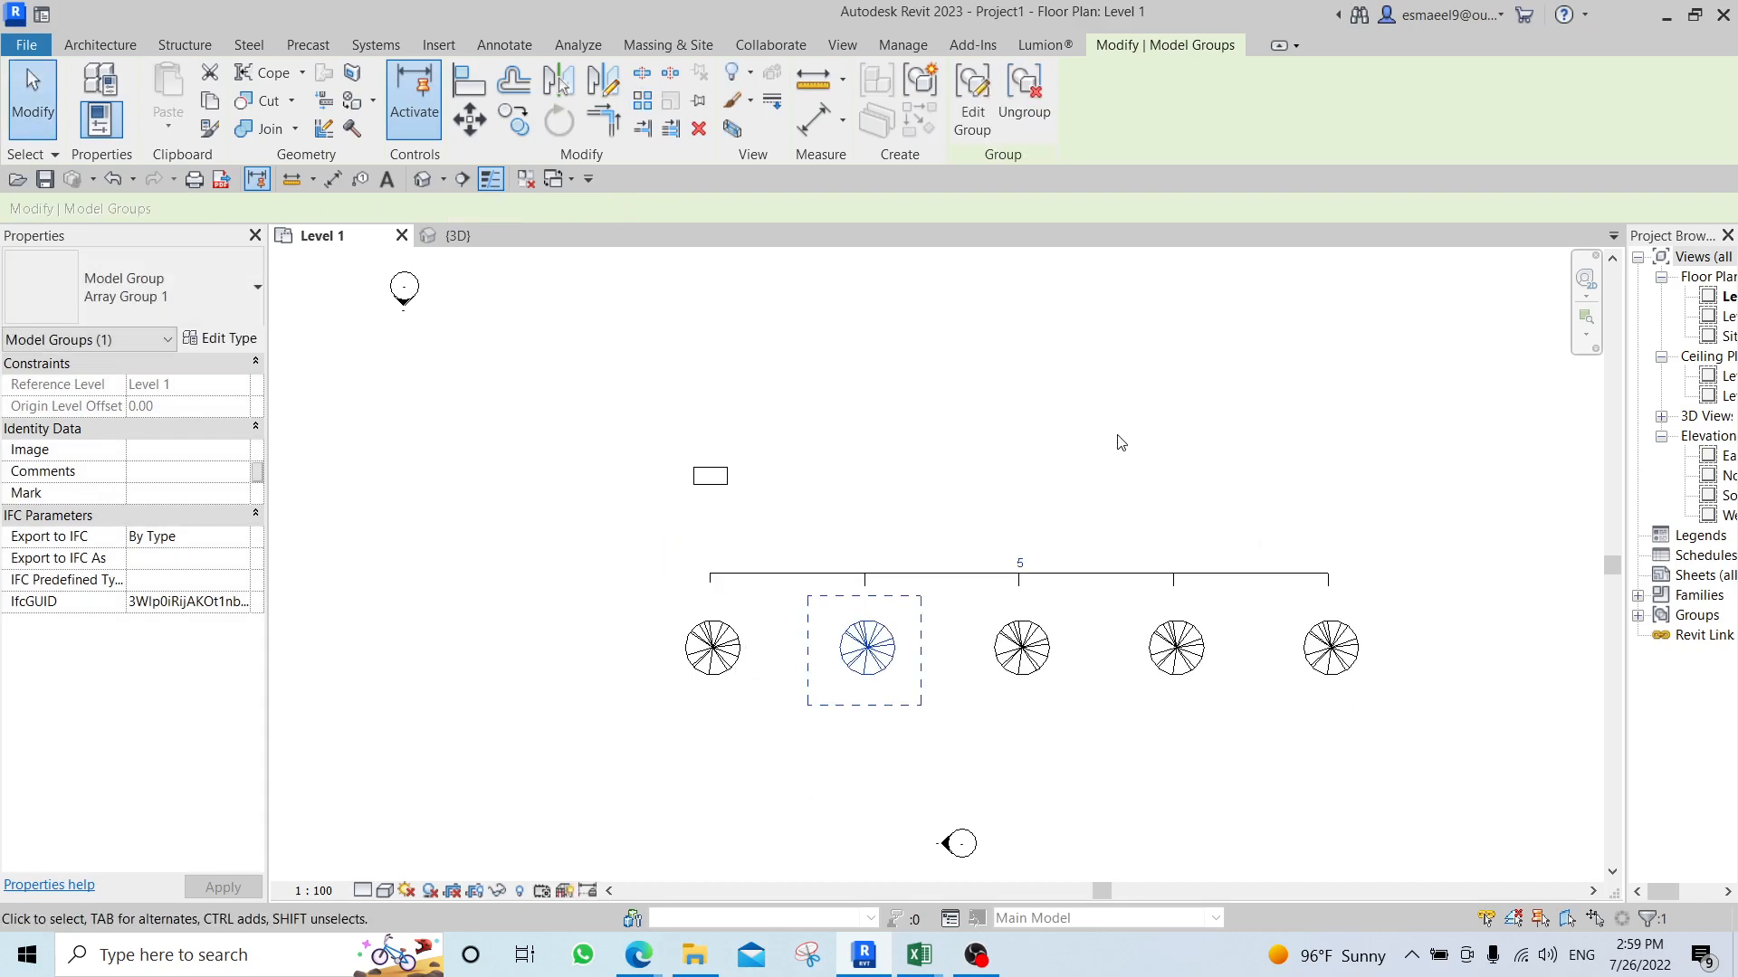
{"action": "key", "text": "ctrl+z"}
Array the tree linearly as five grouped members with the last one 700 to the right, and undo the array.
{"action": "middle_click_drag", "start_coordinate": [972, 790], "coordinate": [884, 568]}
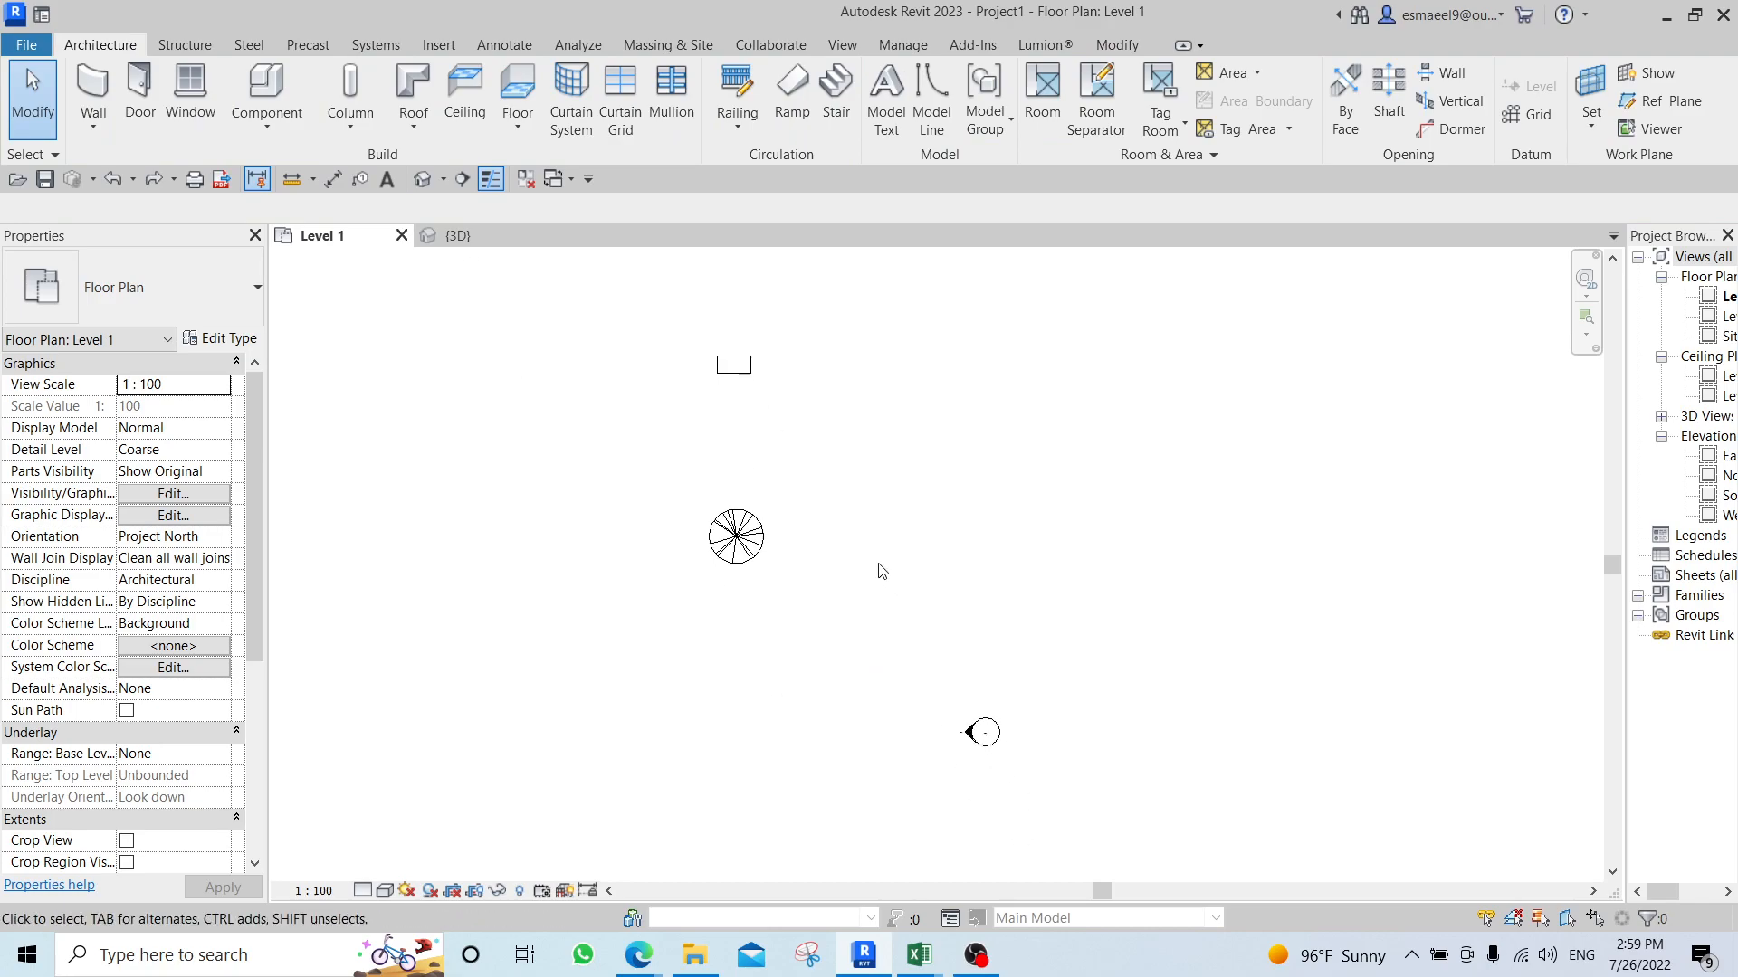
{"action": "left_click", "coordinate": [751, 534]}
{"action": "key", "text": "a"}
{"action": "key", "text": "r"}
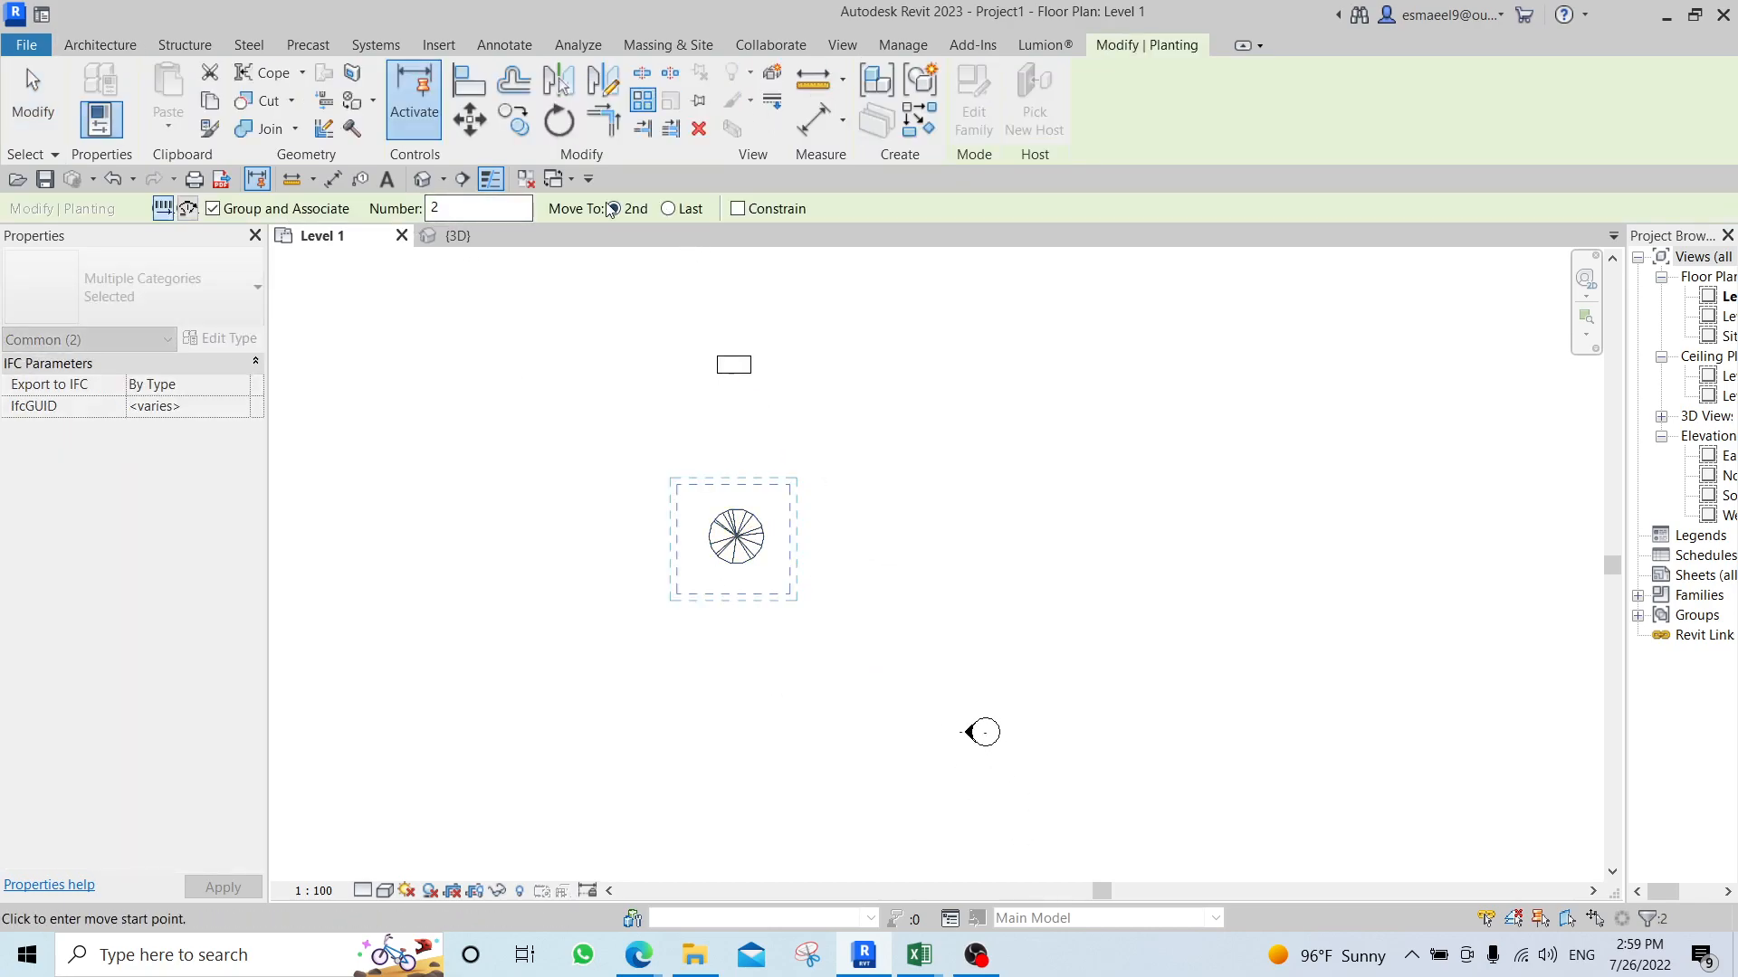
{"action": "left_click", "coordinate": [682, 208]}
{"action": "double_click", "coordinate": [451, 210]}
{"action": "type", "text": "5"}
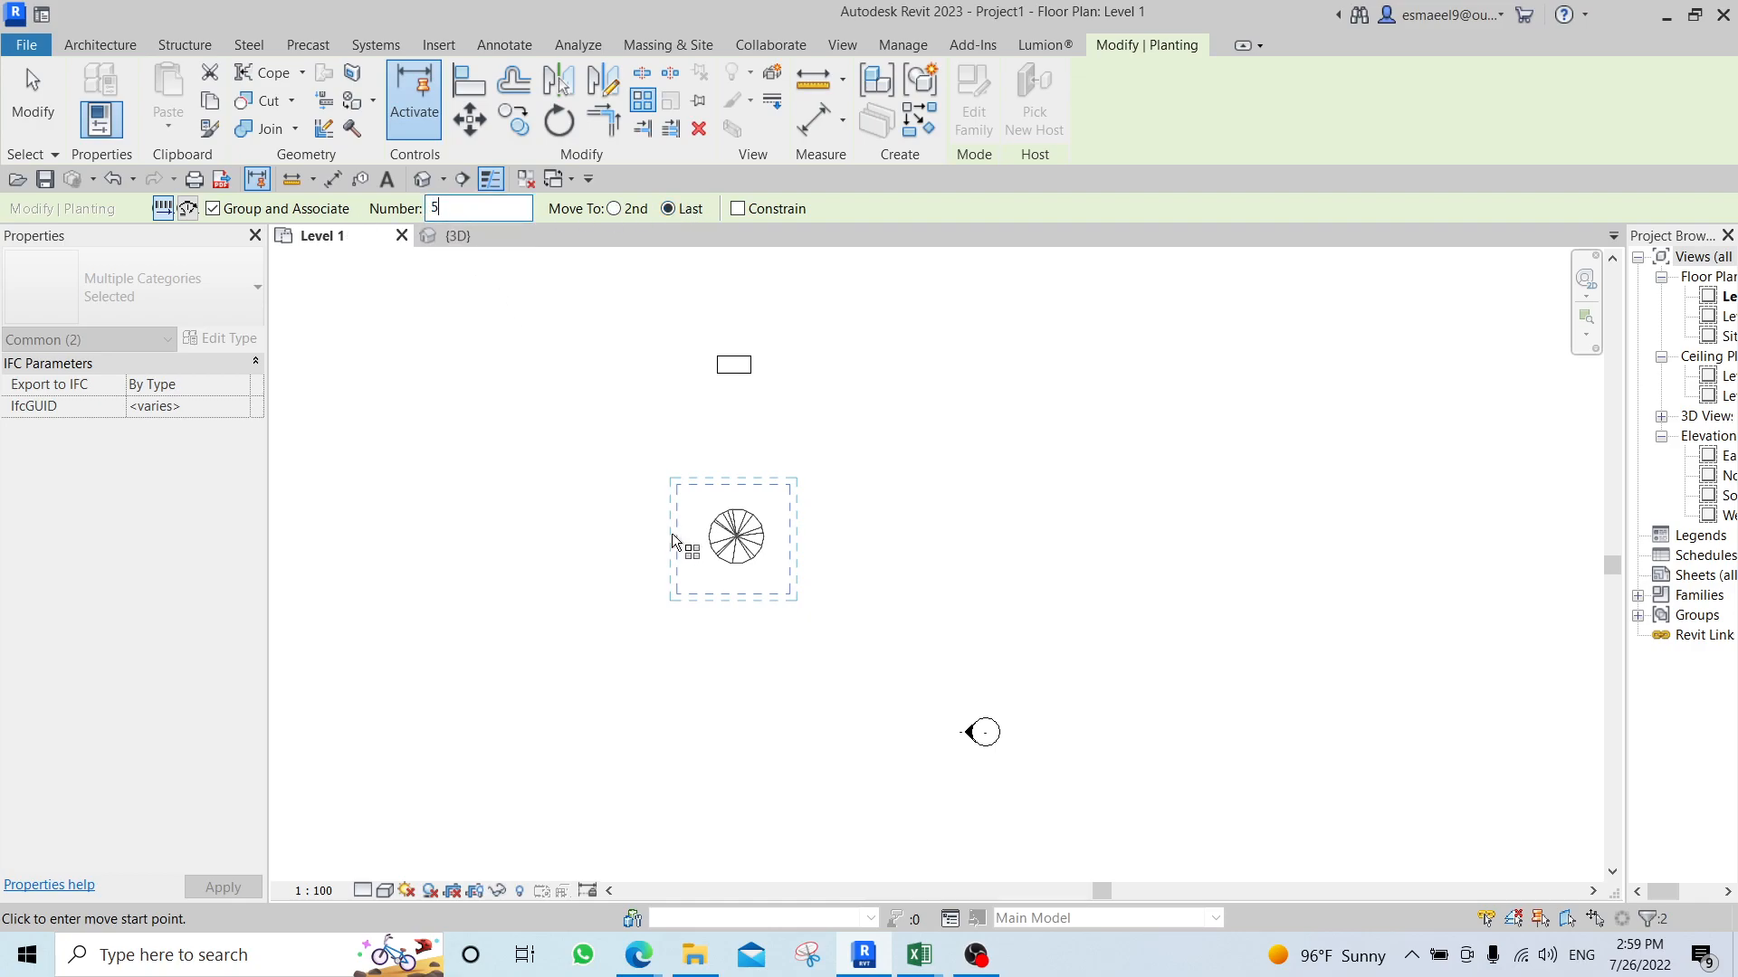
{"action": "left_click", "coordinate": [737, 537]}
{"action": "type", "text": "700"}
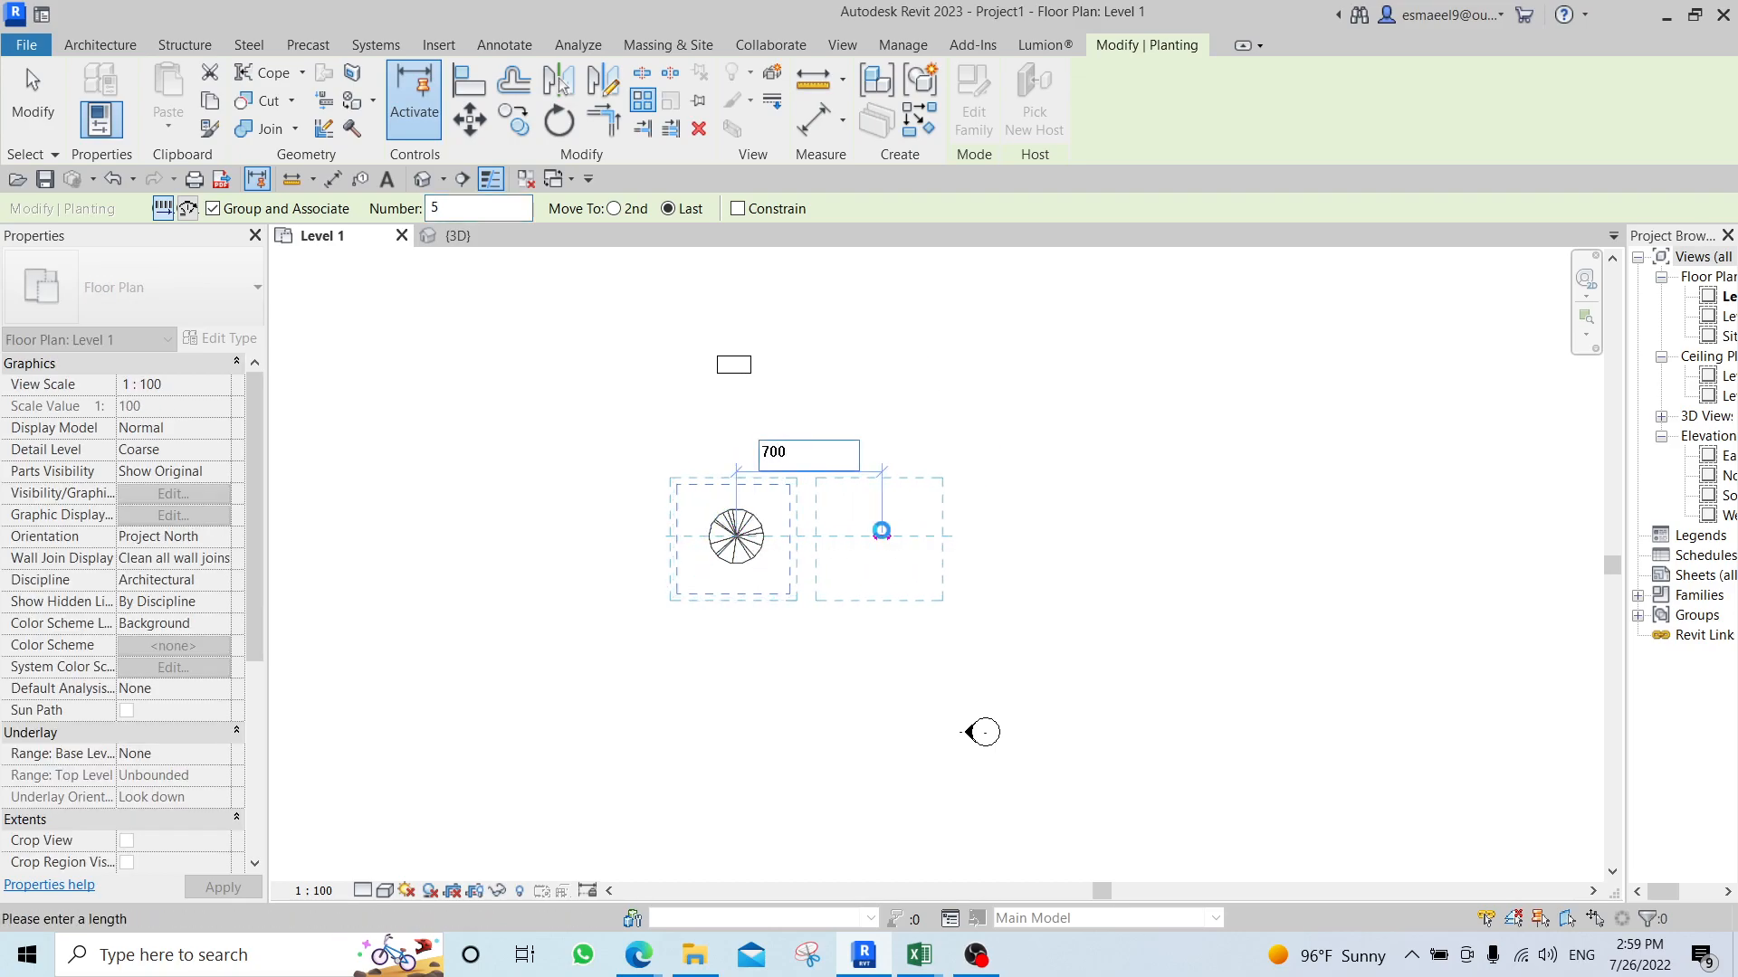
{"action": "key", "text": "Return"}
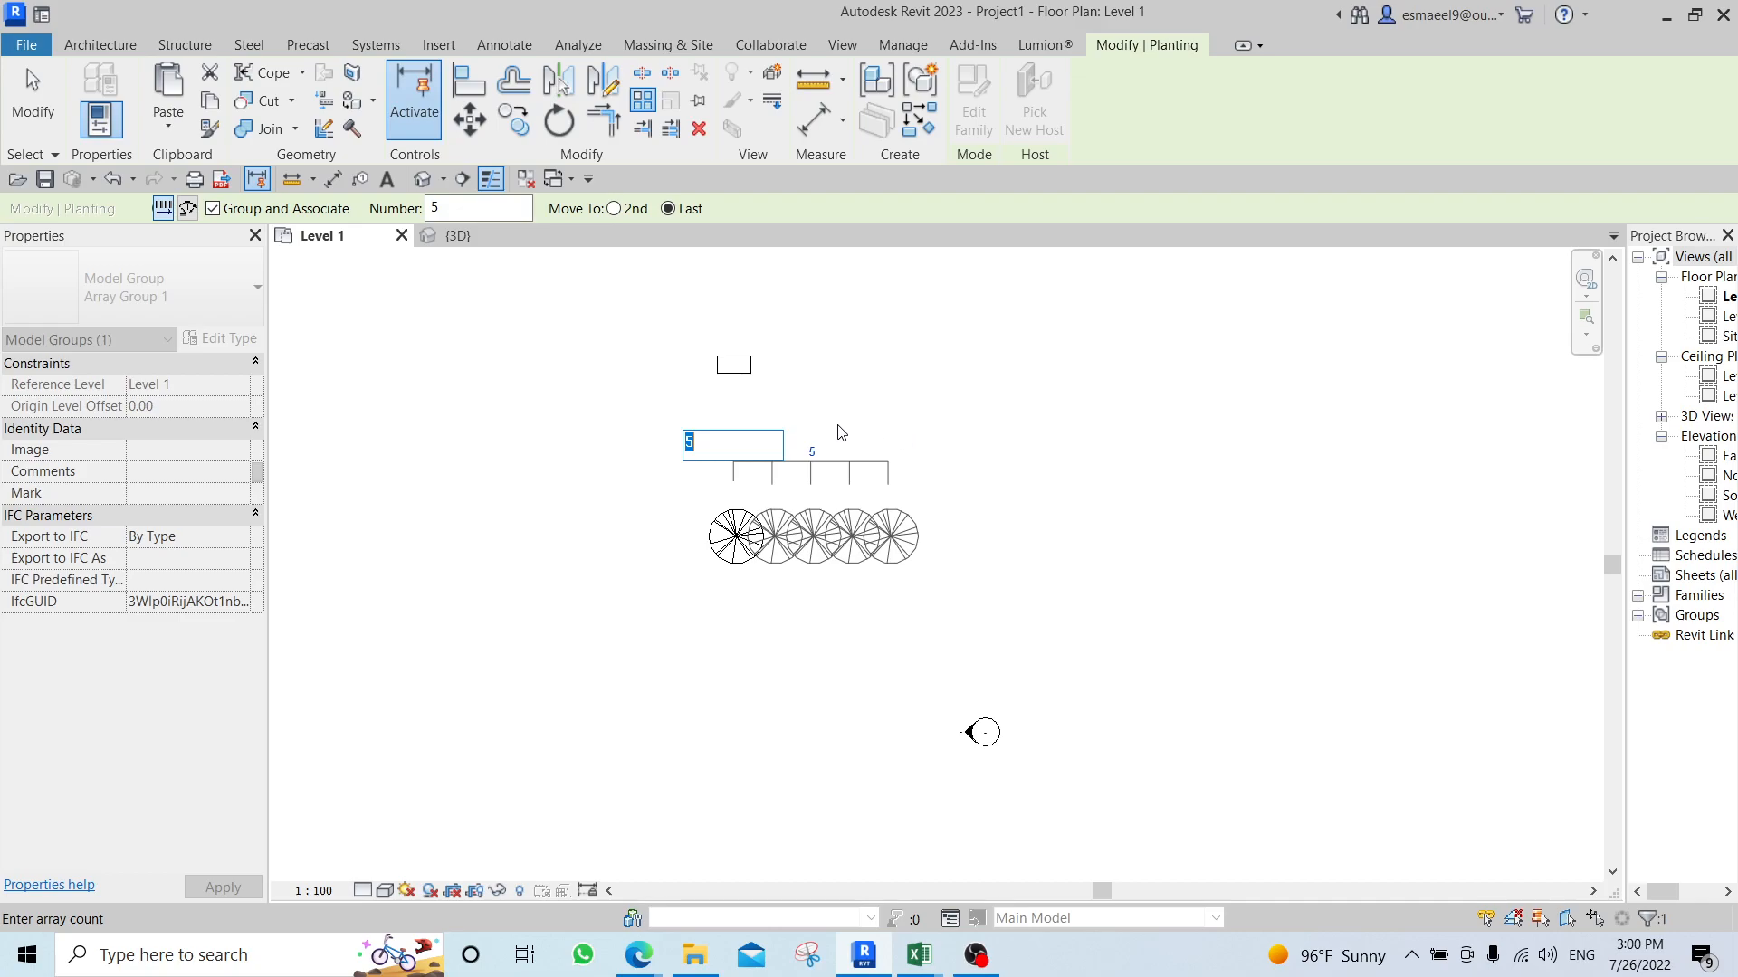
{"action": "middle_click_drag", "start_coordinate": [900, 344], "coordinate": [820, 398]}
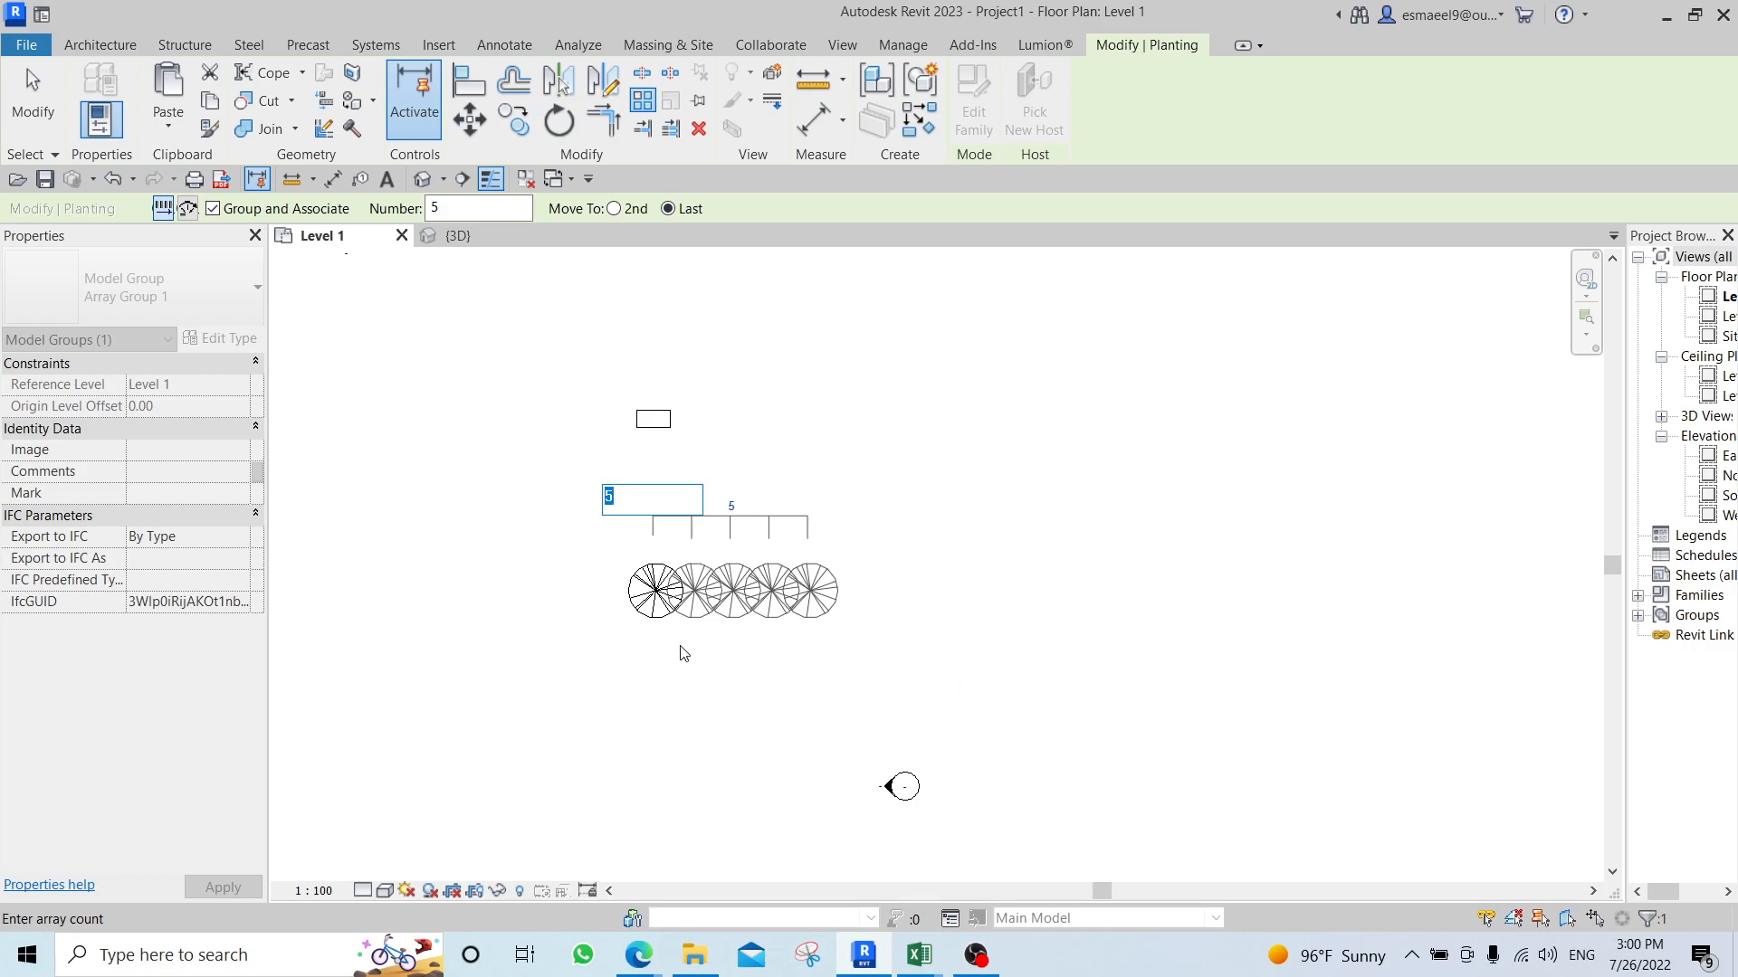
{"action": "left_click", "coordinate": [702, 636]}
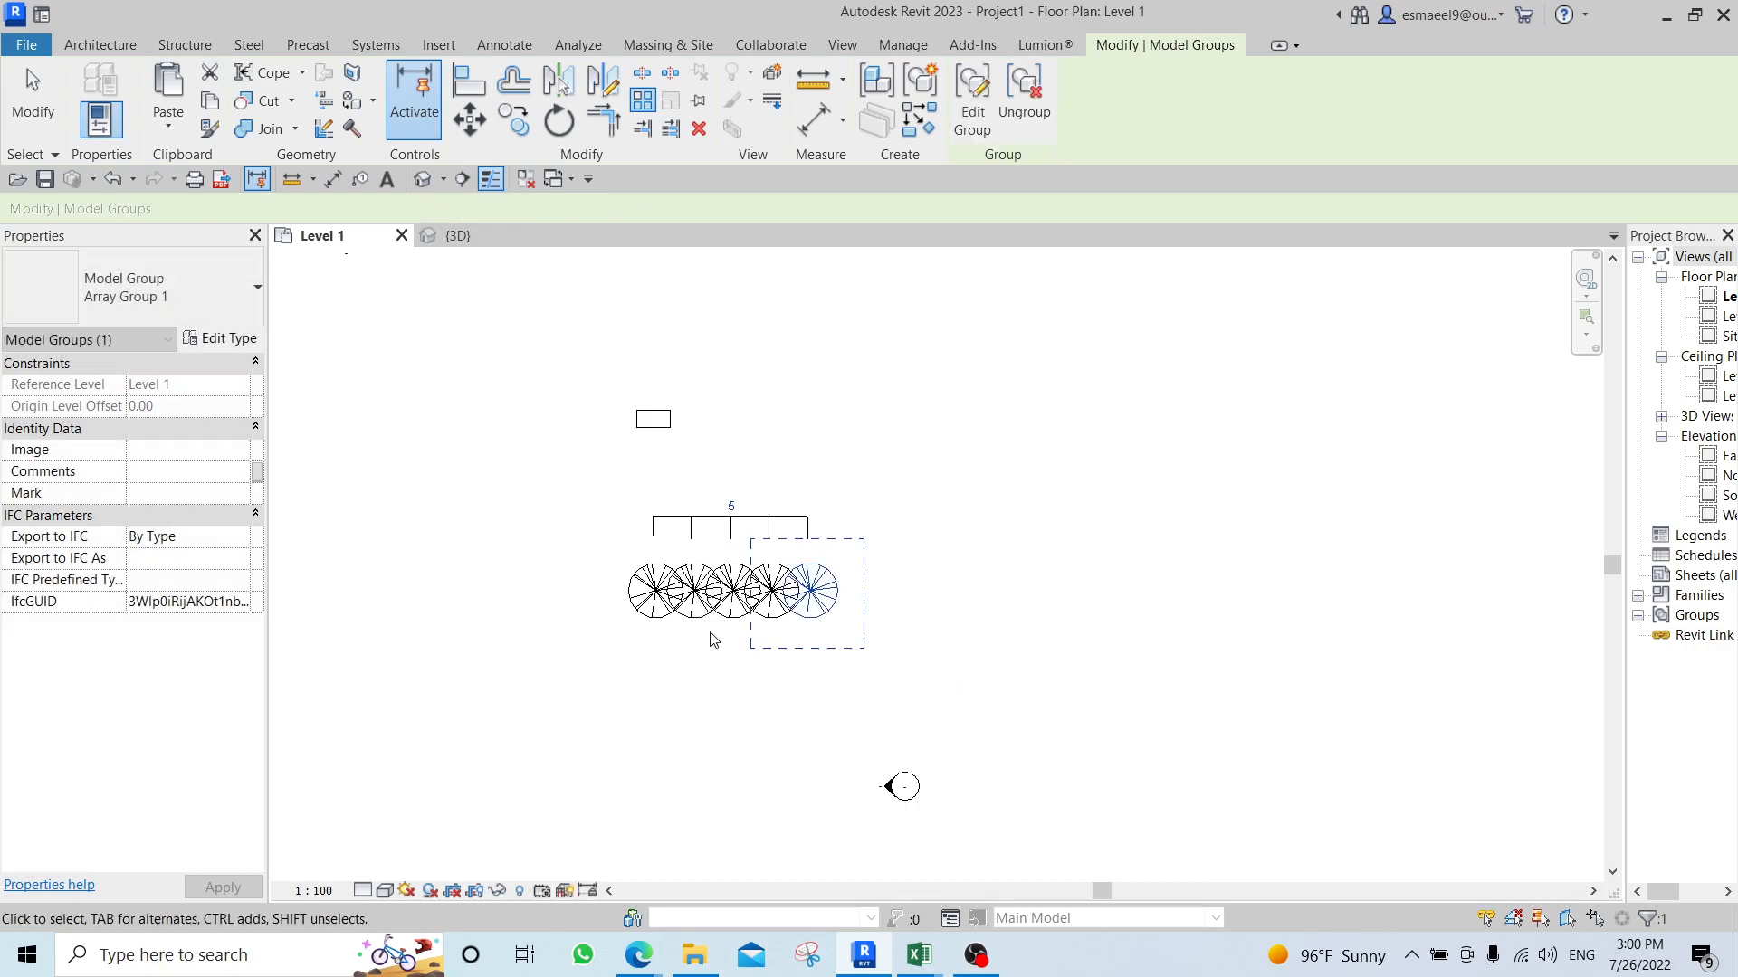
{"action": "left_click", "coordinate": [867, 604]}
{"action": "key", "text": "ctrl+z"}
Set up a radial array of the tree with Move To 2nd and the centre of rotation at the desk's centre.
{"action": "middle_click_drag", "start_coordinate": [795, 552], "coordinate": [748, 706]}
{"action": "left_click", "coordinate": [704, 694]}
{"action": "key", "text": "a"}
{"action": "key", "text": "r"}
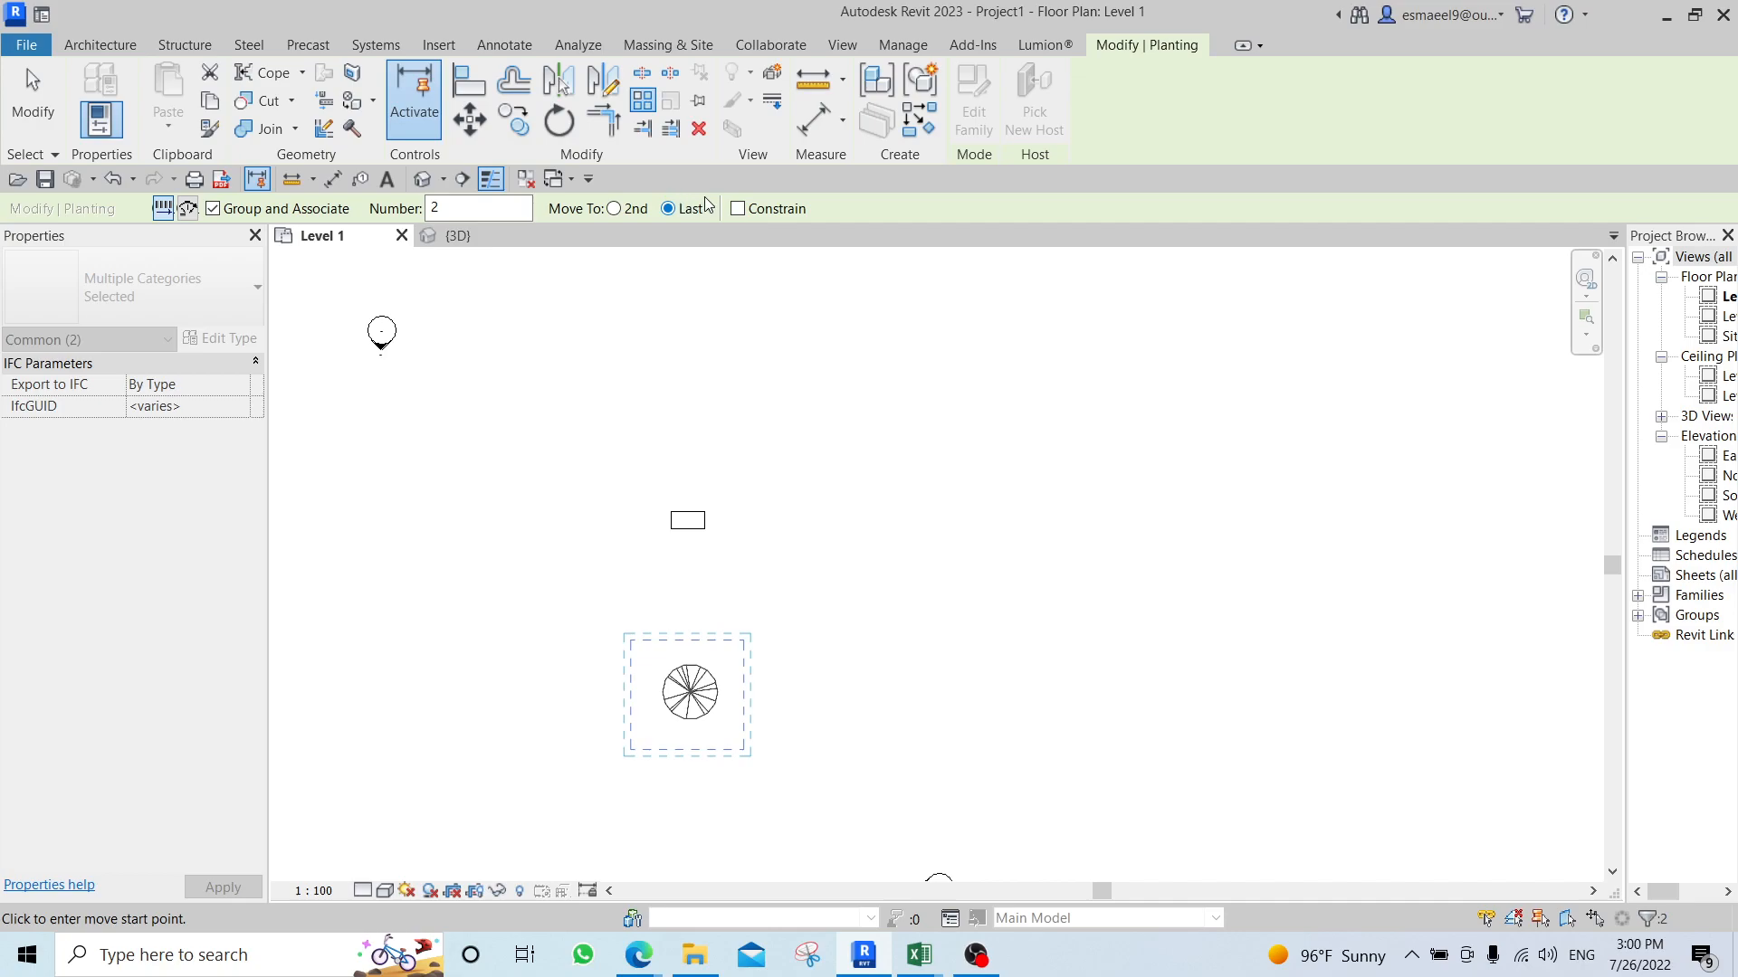
{"action": "left_click", "coordinate": [636, 209]}
{"action": "left_click", "coordinate": [188, 209]}
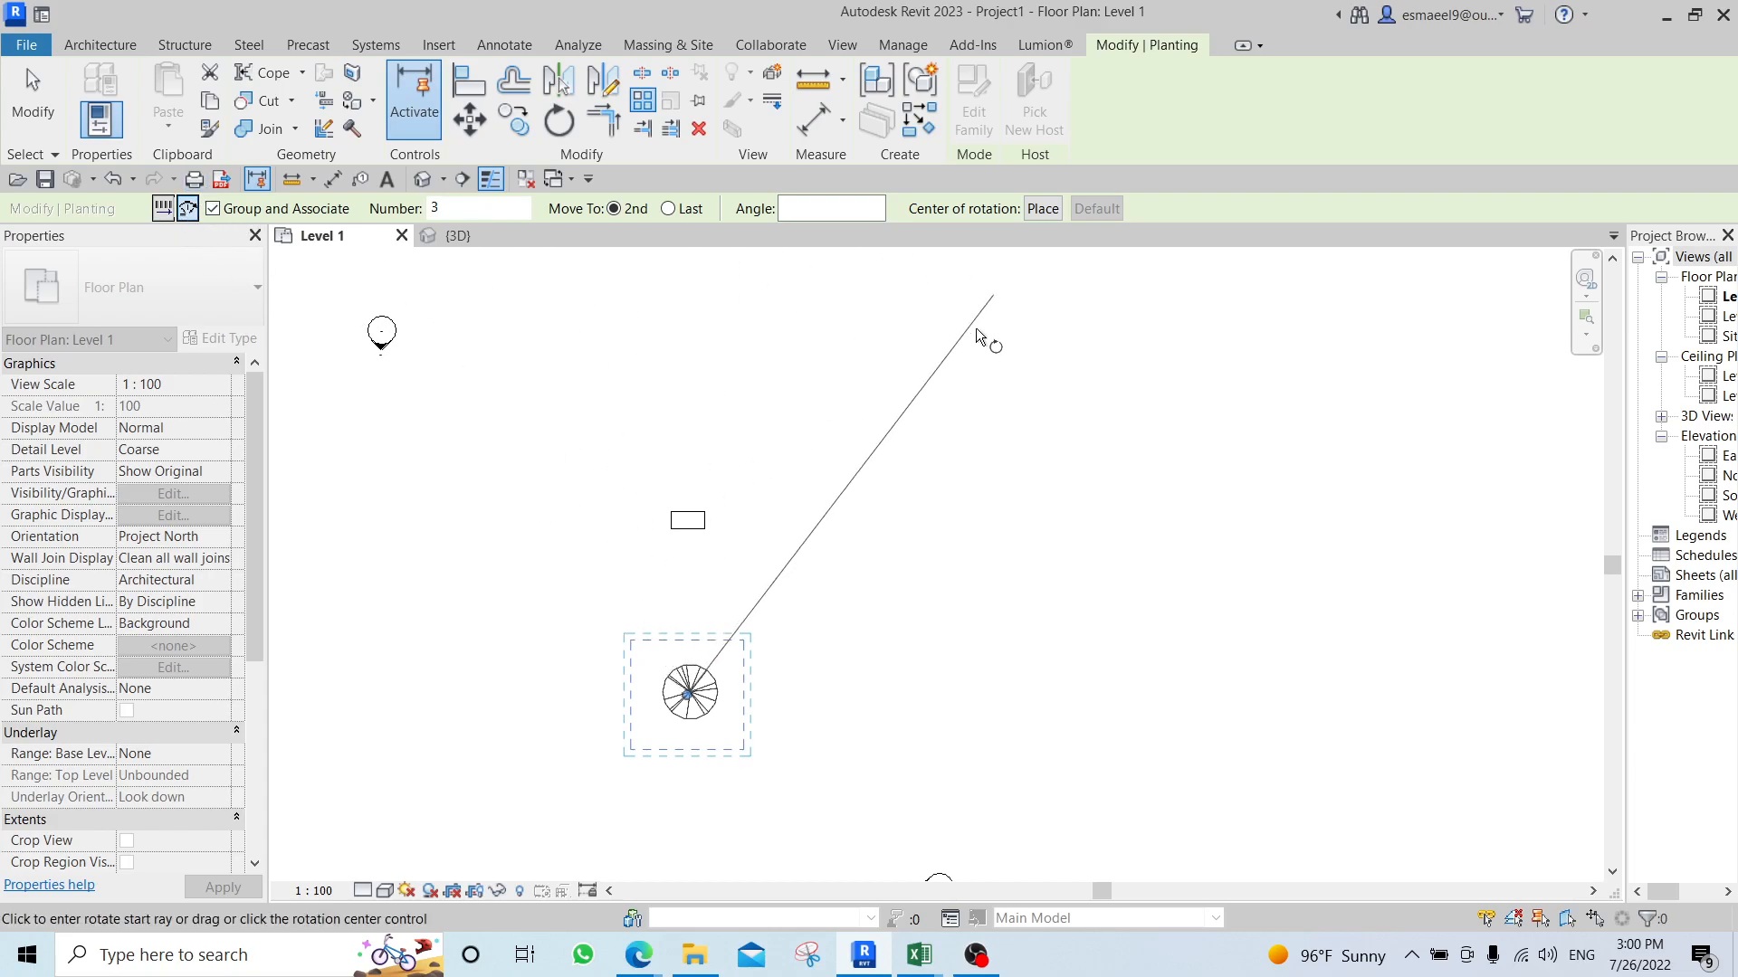
{"action": "left_click", "coordinate": [1042, 208]}
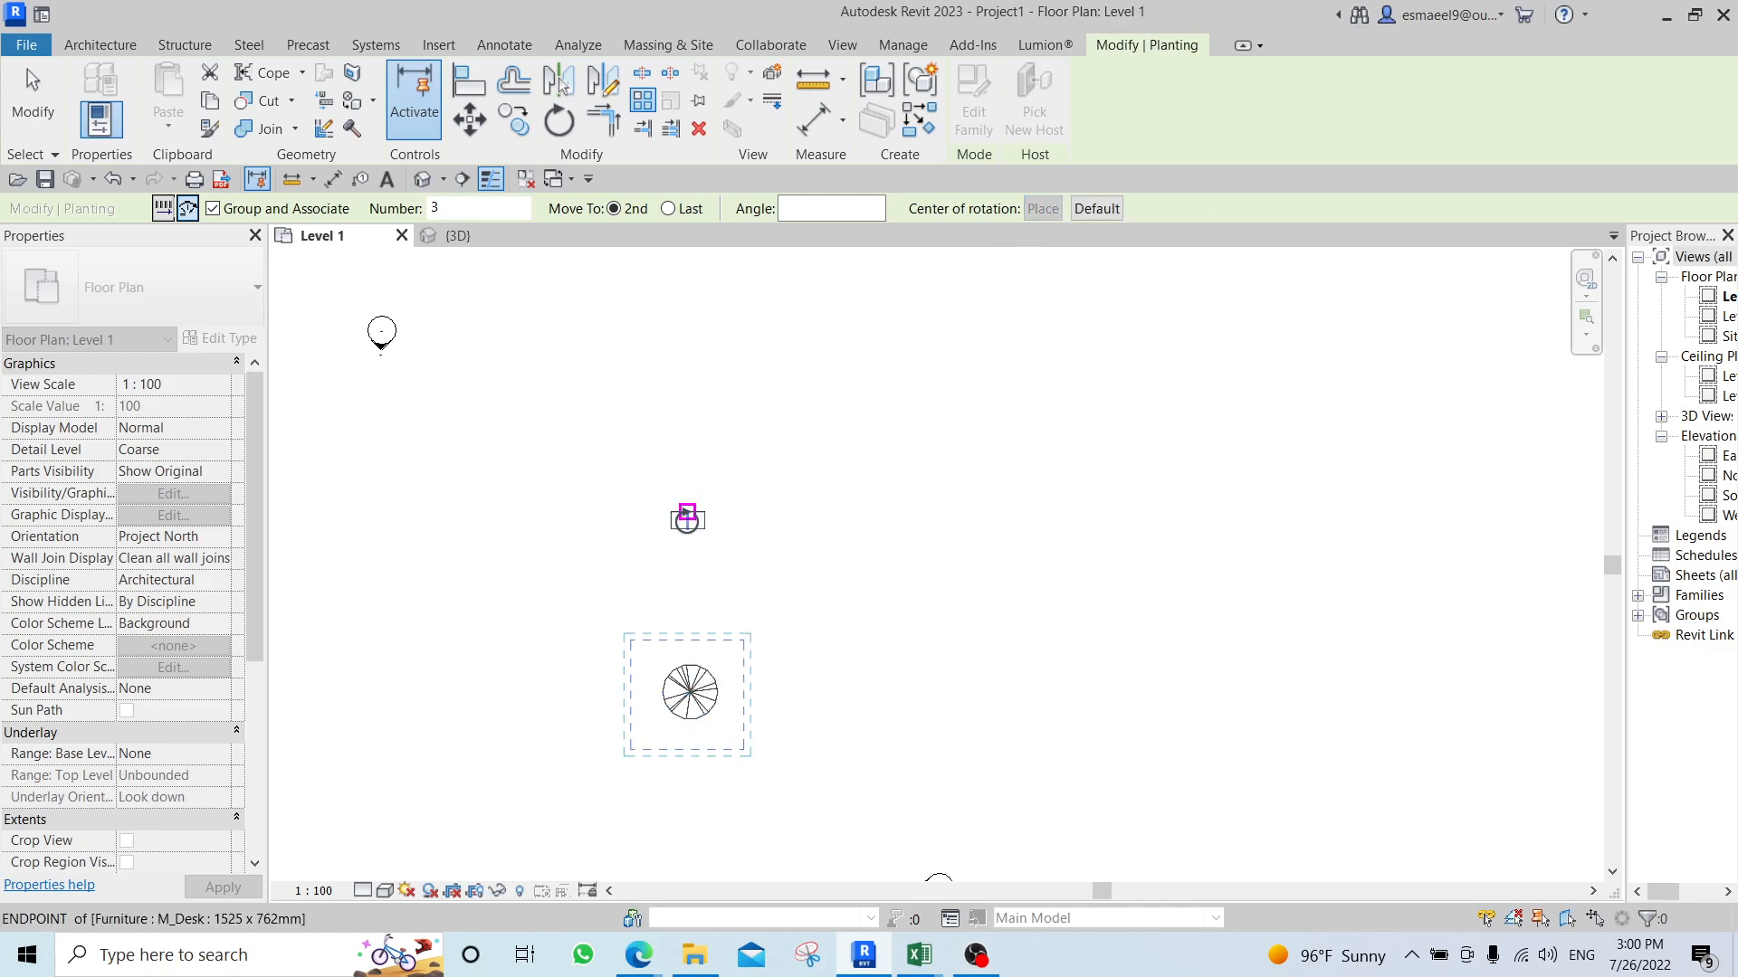
{"action": "scroll", "coordinate": [679, 513], "scroll_direction": "up", "scroll_amount": 5}
{"action": "left_click", "coordinate": [679, 514]}
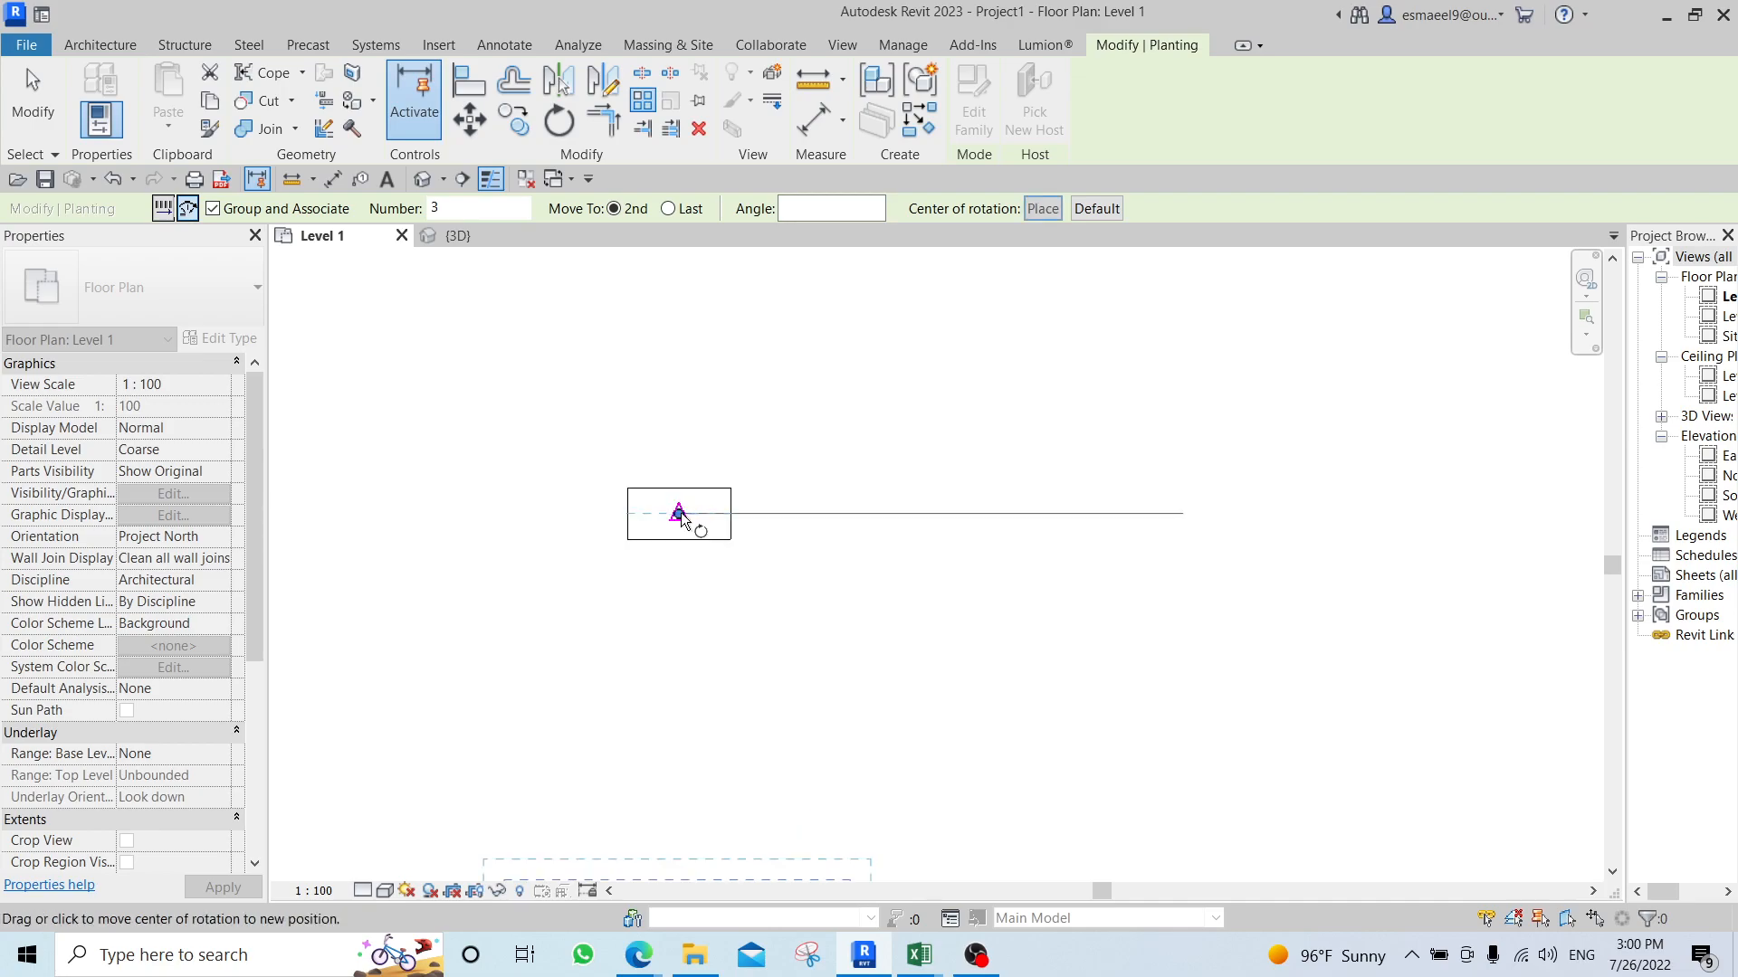
{"action": "scroll", "coordinate": [745, 664], "scroll_direction": "down", "scroll_amount": 3}
{"action": "middle_click_drag", "start_coordinate": [706, 771], "coordinate": [687, 678]}
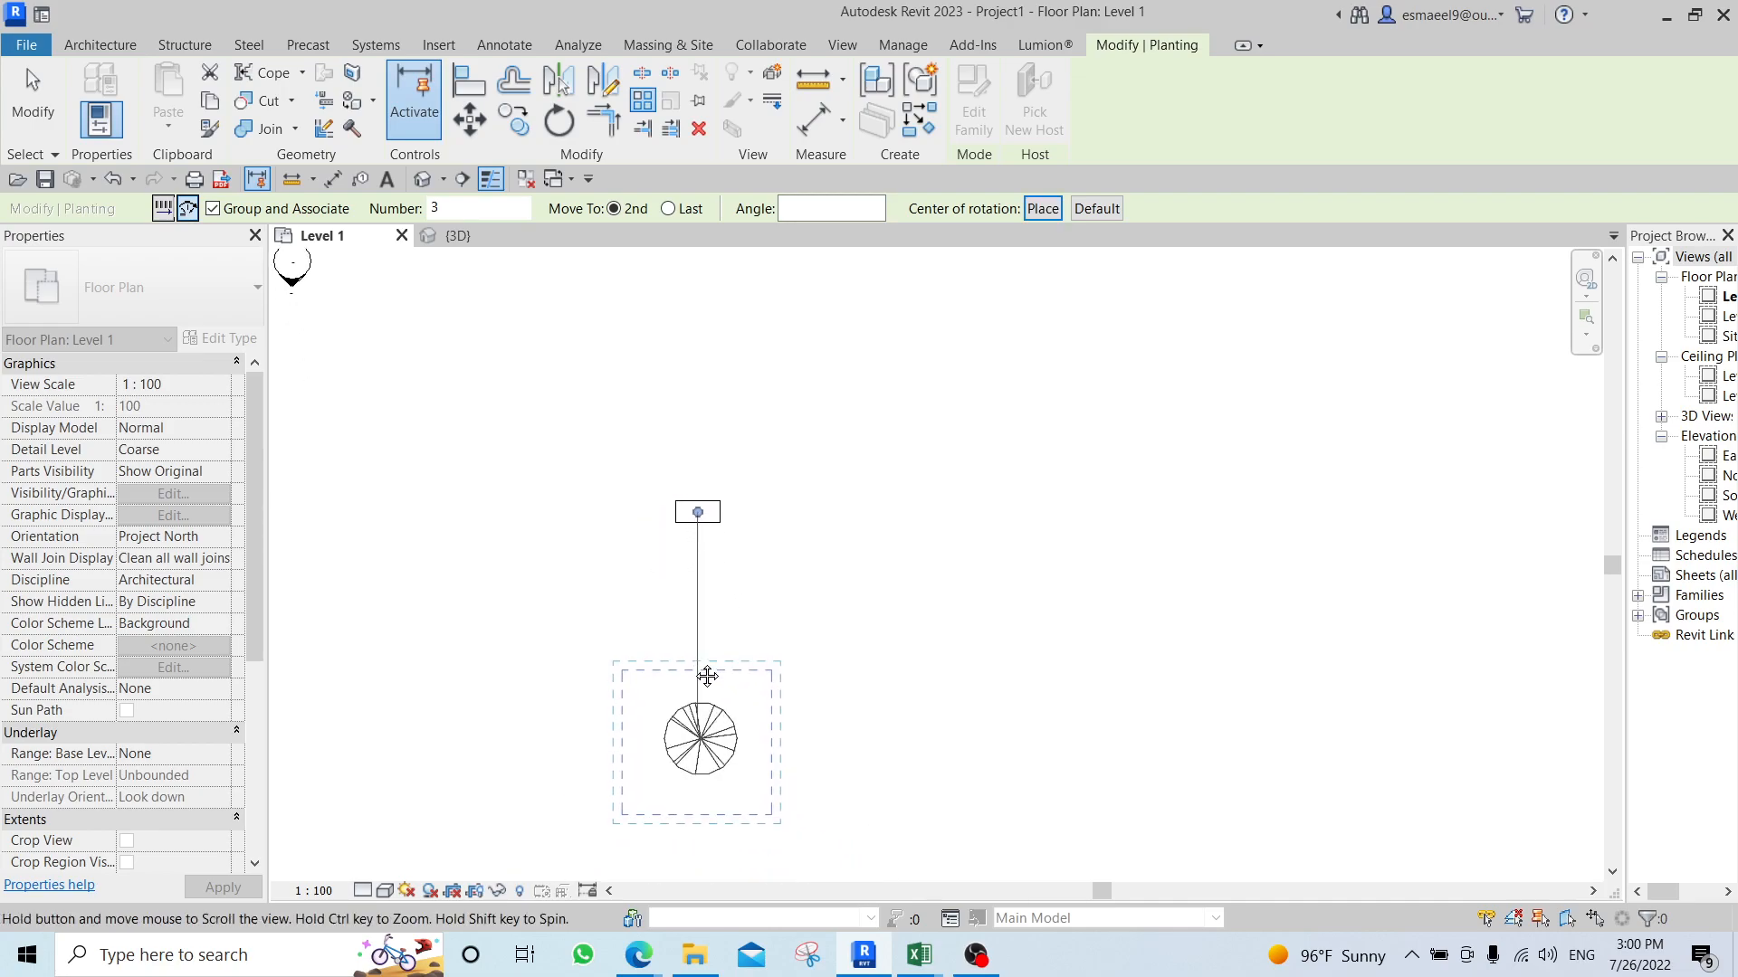
{"action": "middle_click_drag", "start_coordinate": [698, 796], "coordinate": [668, 719]}
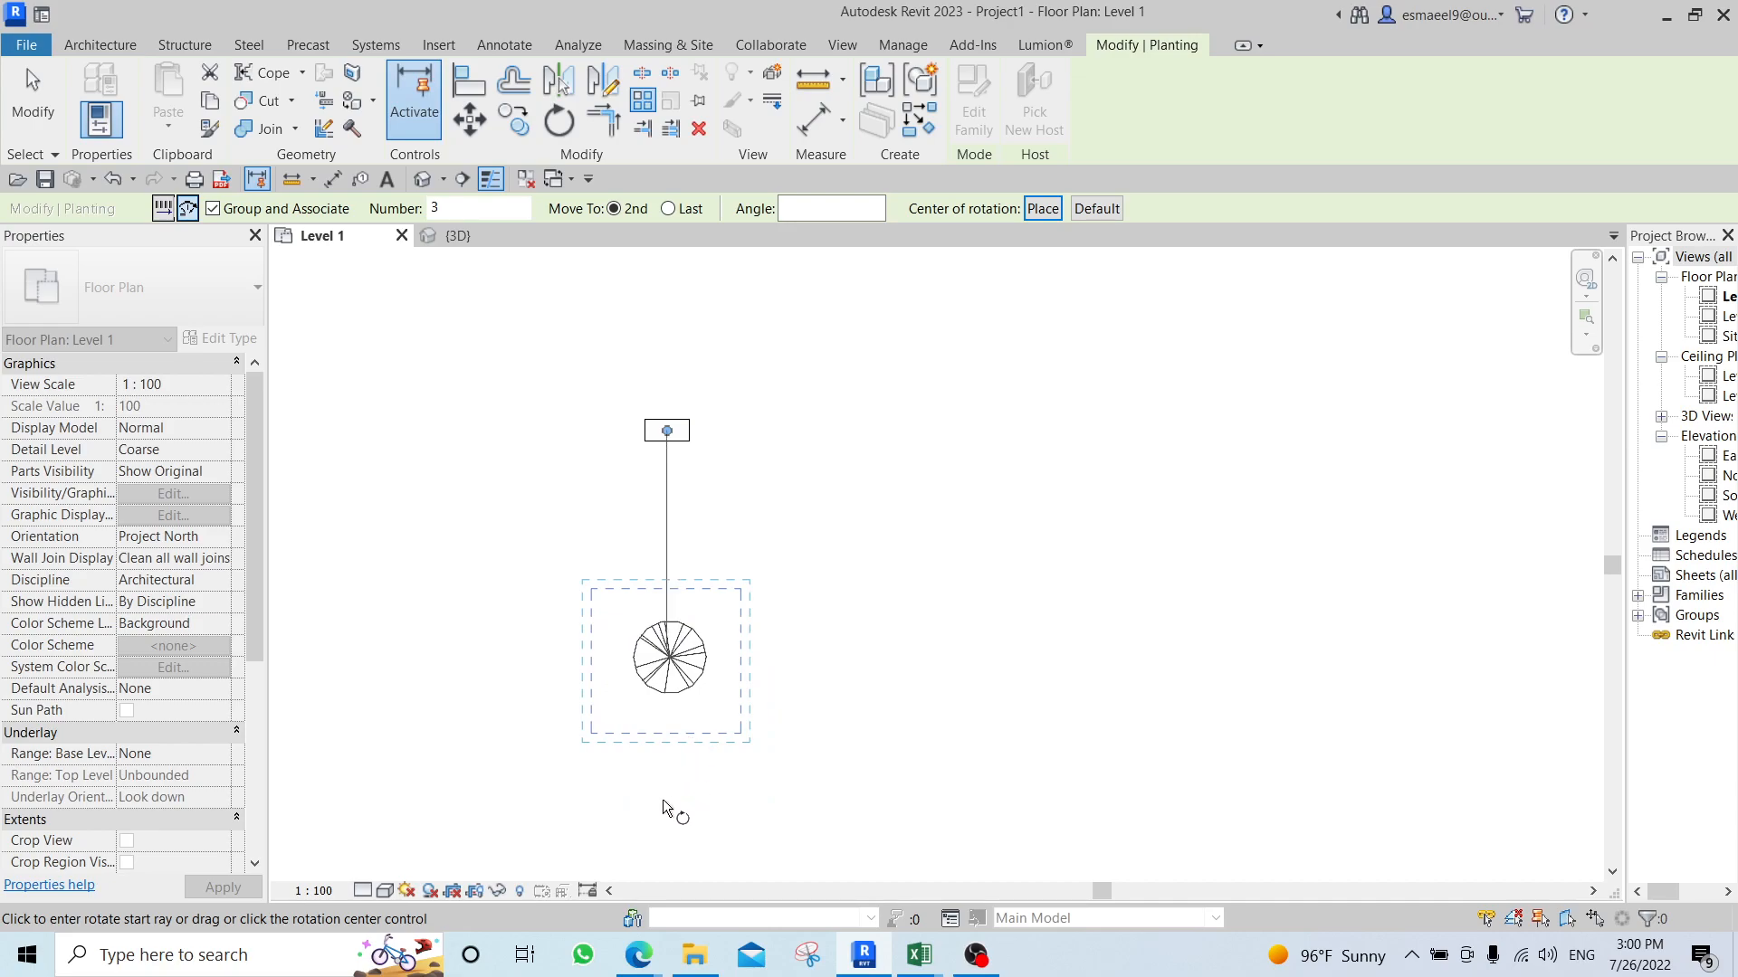
Try a radial array of five trees, sweeping the second member 180° around the desk from below to above.
{"action": "left_click_drag", "start_coordinate": [498, 208], "coordinate": [398, 211]}
{"action": "scroll", "coordinate": [677, 708], "scroll_direction": "down", "scroll_amount": 2}
{"action": "middle_click_drag", "start_coordinate": [680, 776], "coordinate": [657, 656]}
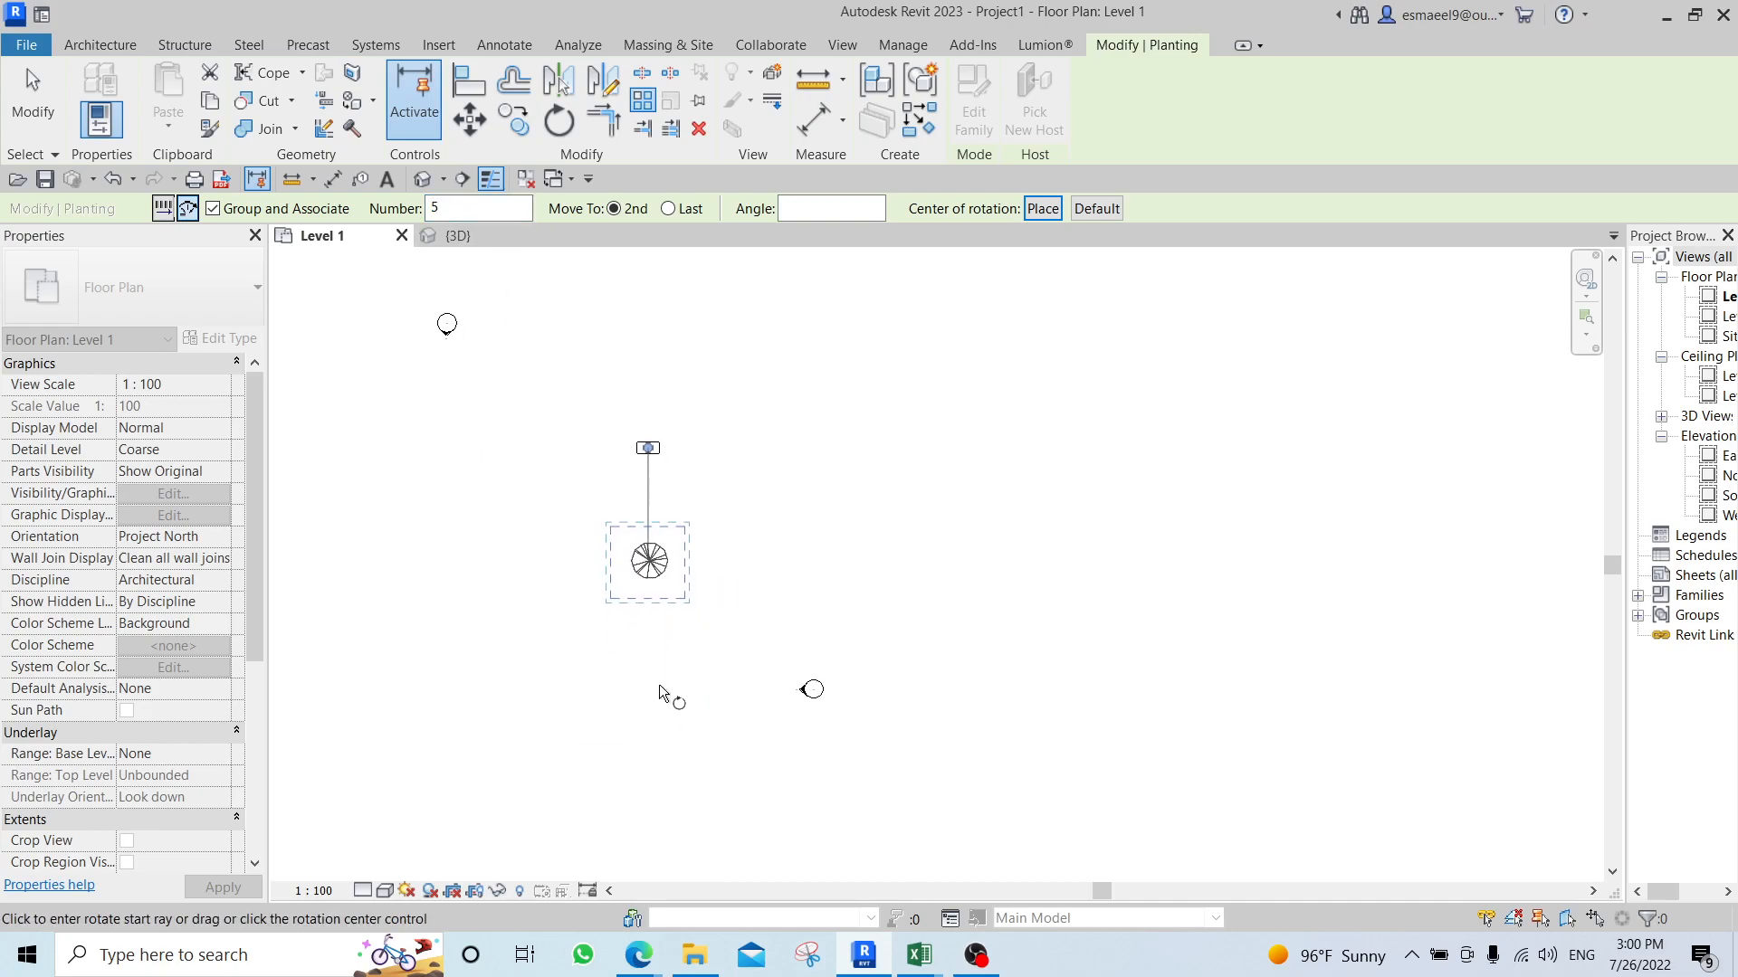
{"action": "left_click", "coordinate": [655, 693]}
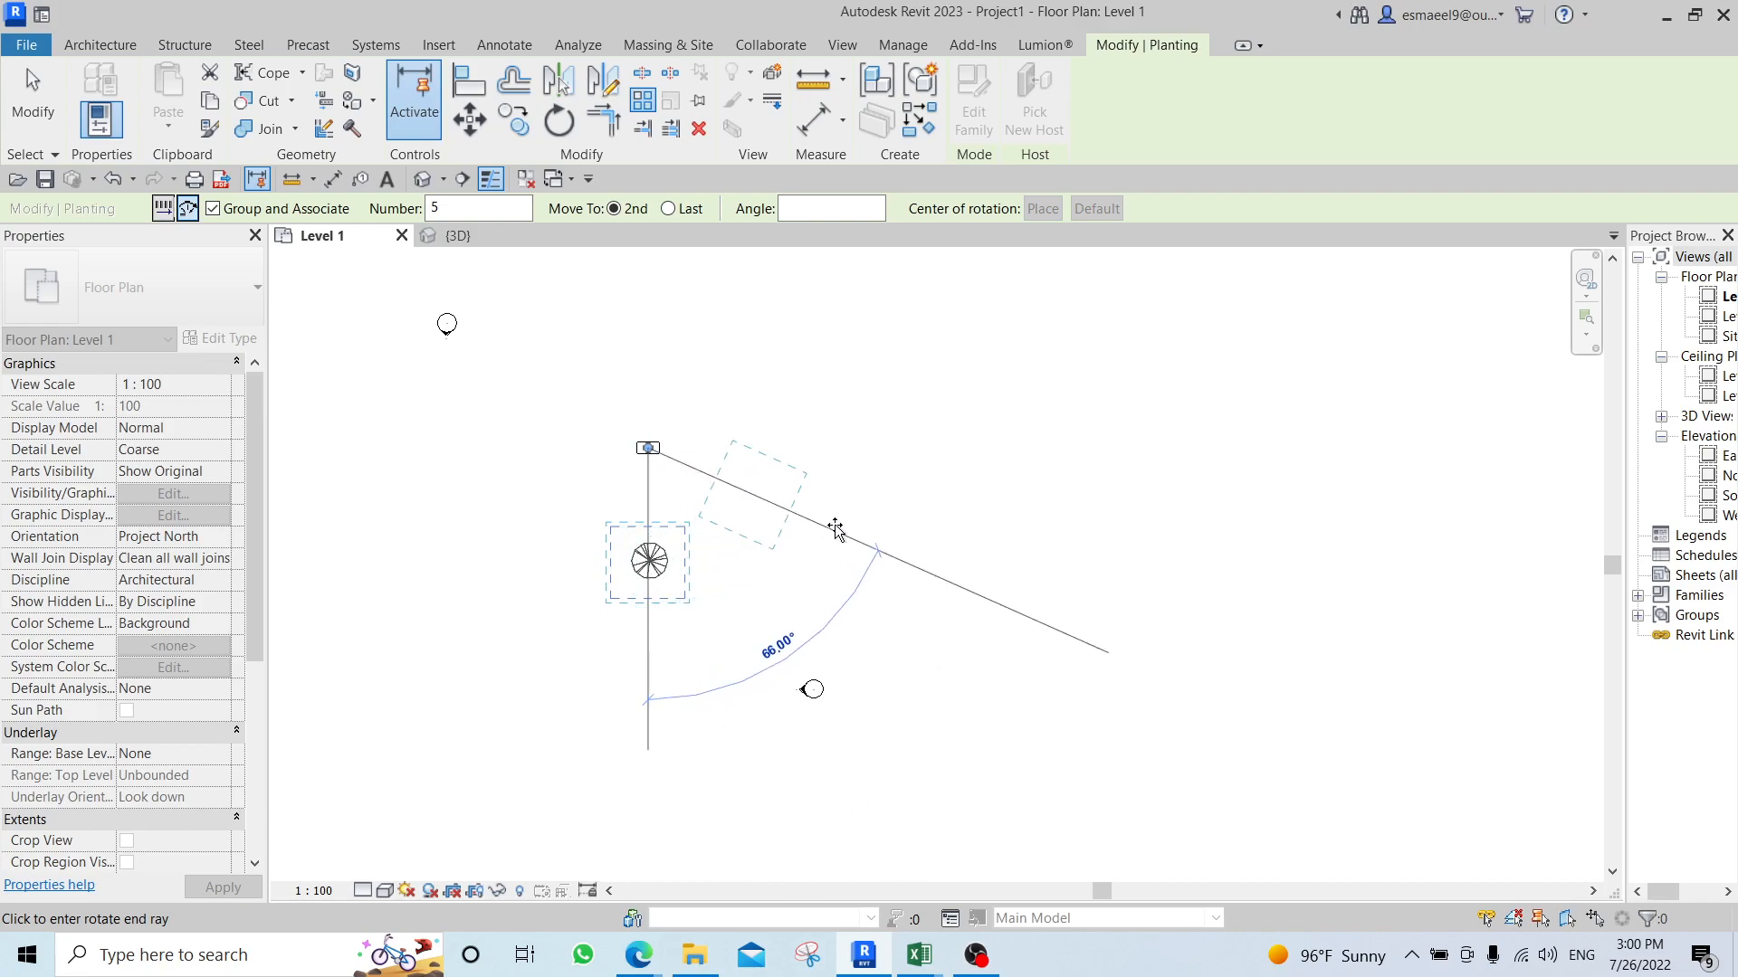
{"action": "middle_click_drag", "start_coordinate": [818, 359], "coordinate": [813, 544]}
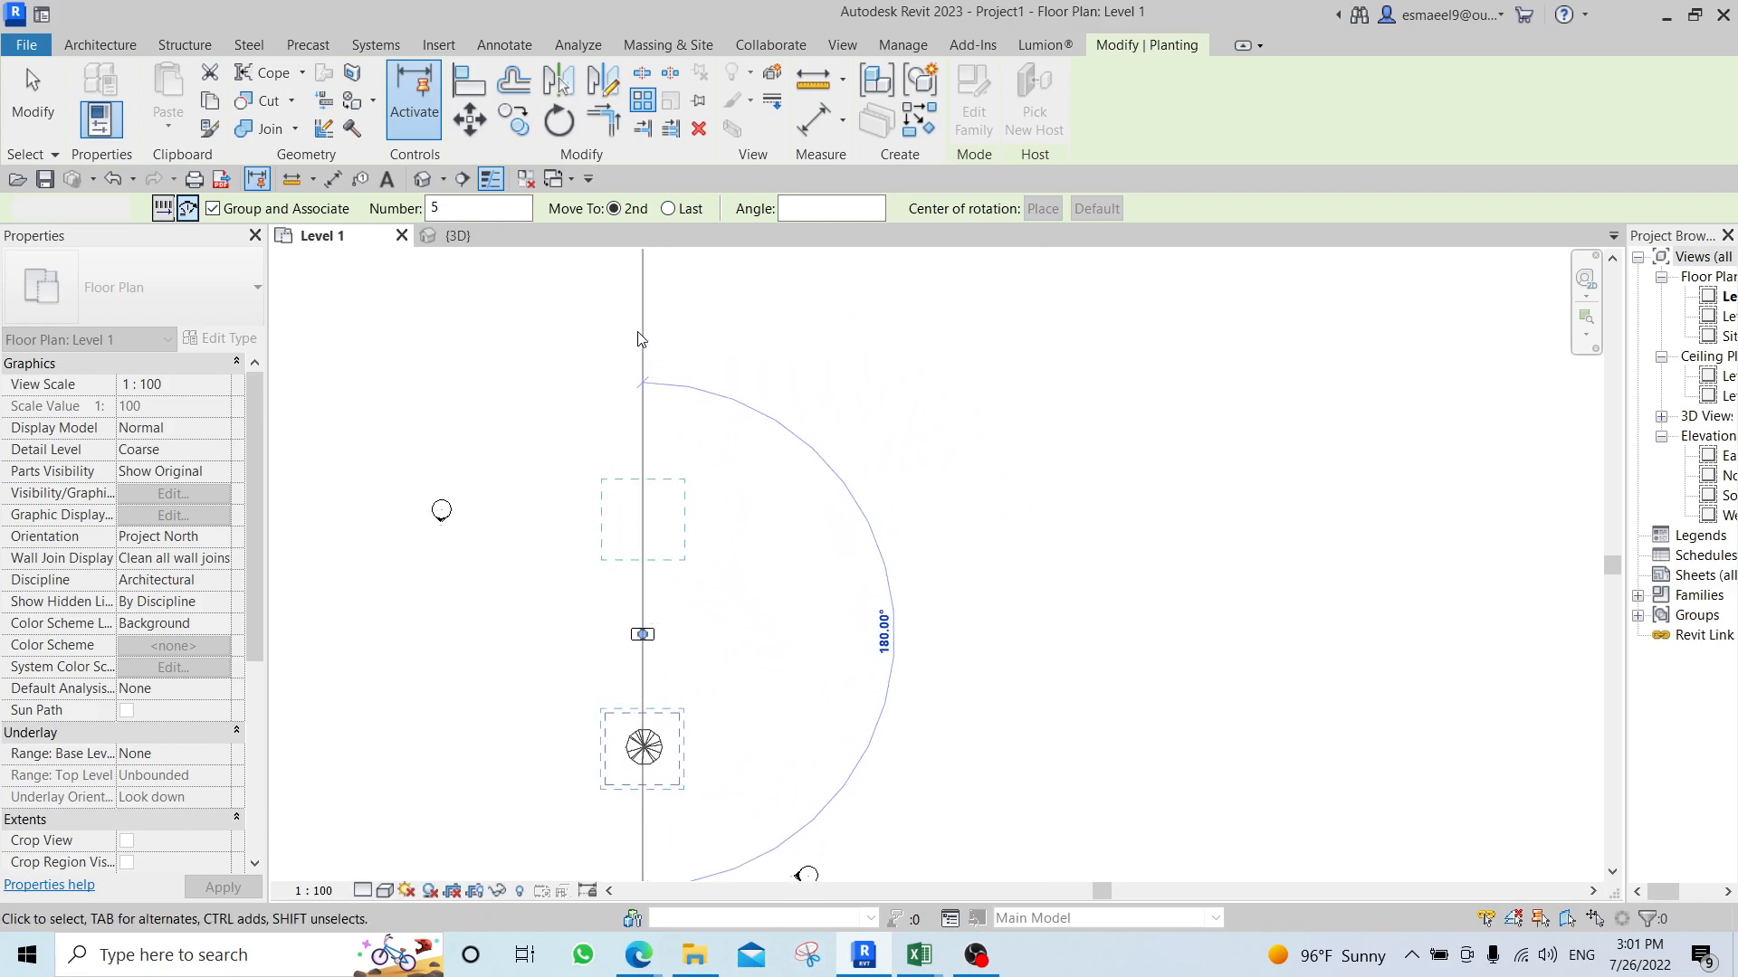
{"action": "key", "text": "Escape"}
{"action": "key", "text": "Escape"}
Restart the radial array on the tree and place its centre of rotation at the desk's centre.
{"action": "scroll", "coordinate": [894, 579], "scroll_direction": "down", "scroll_amount": 3}
{"action": "middle_click_drag", "start_coordinate": [871, 589], "coordinate": [722, 699]}
{"action": "scroll", "coordinate": [744, 647], "scroll_direction": "down", "scroll_amount": 1}
{"action": "scroll", "coordinate": [744, 646], "scroll_direction": "down", "scroll_amount": 2}
{"action": "scroll", "coordinate": [741, 647], "scroll_direction": "up", "scroll_amount": 1}
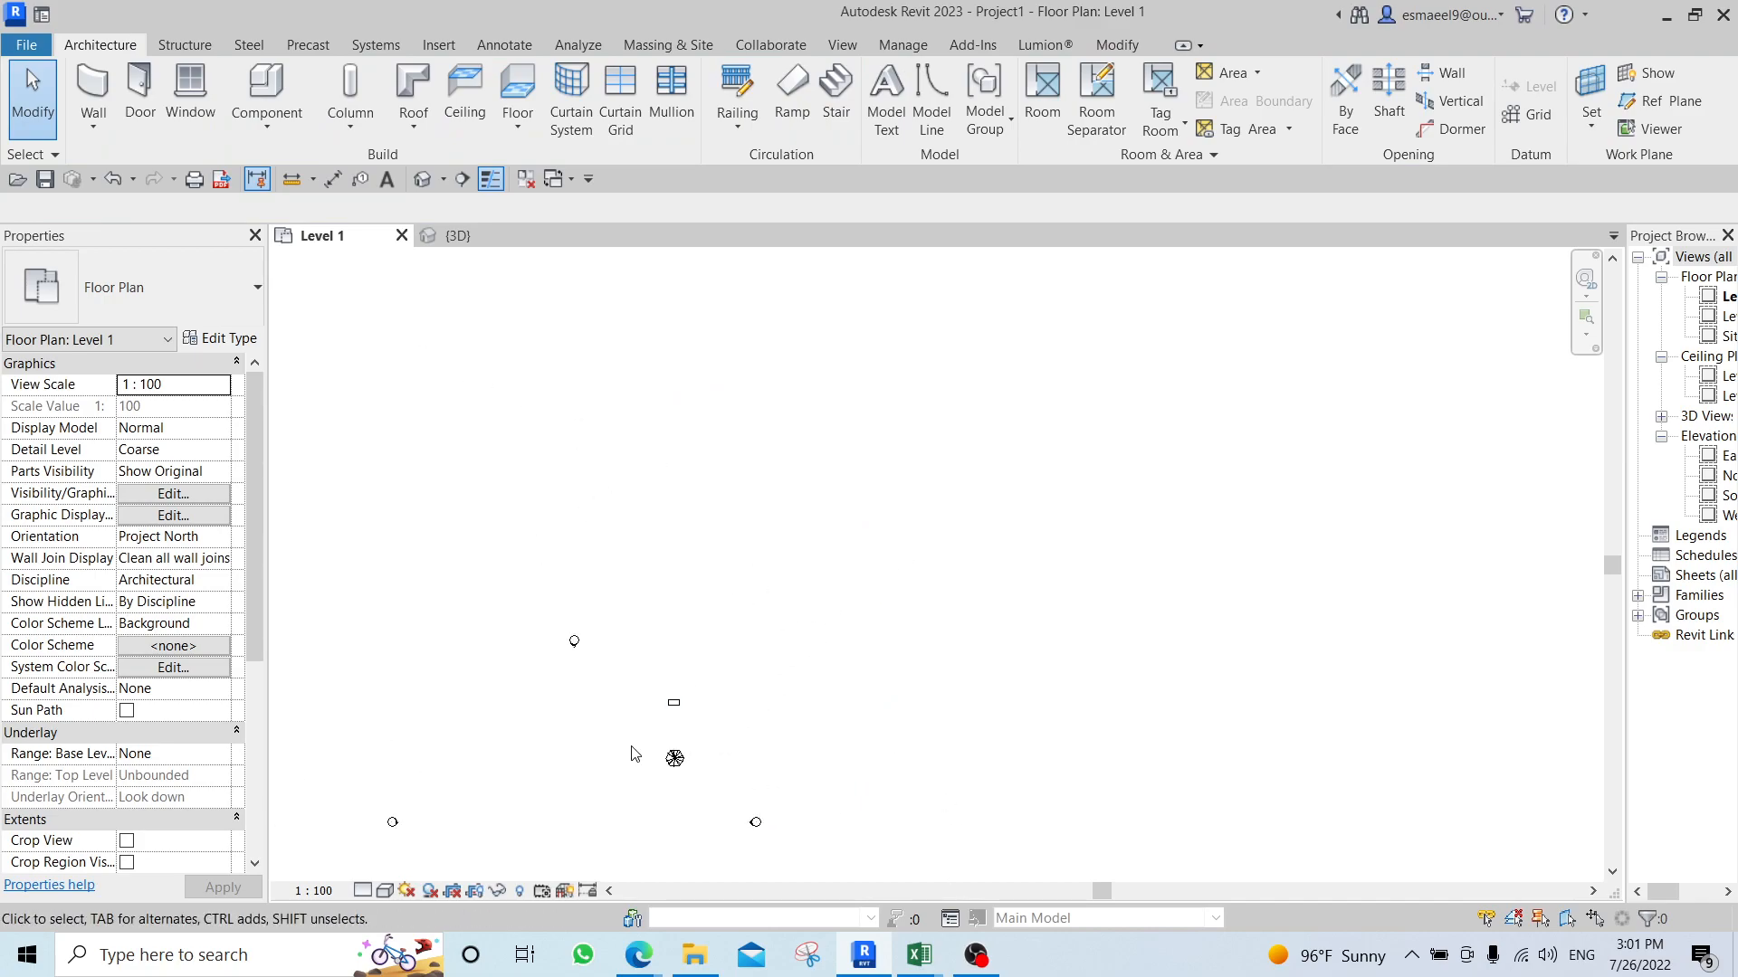
{"action": "left_click", "coordinate": [674, 759]}
{"action": "scroll", "coordinate": [724, 726], "scroll_direction": "up", "scroll_amount": 2}
{"action": "key", "text": "a"}
{"action": "key", "text": "r"}
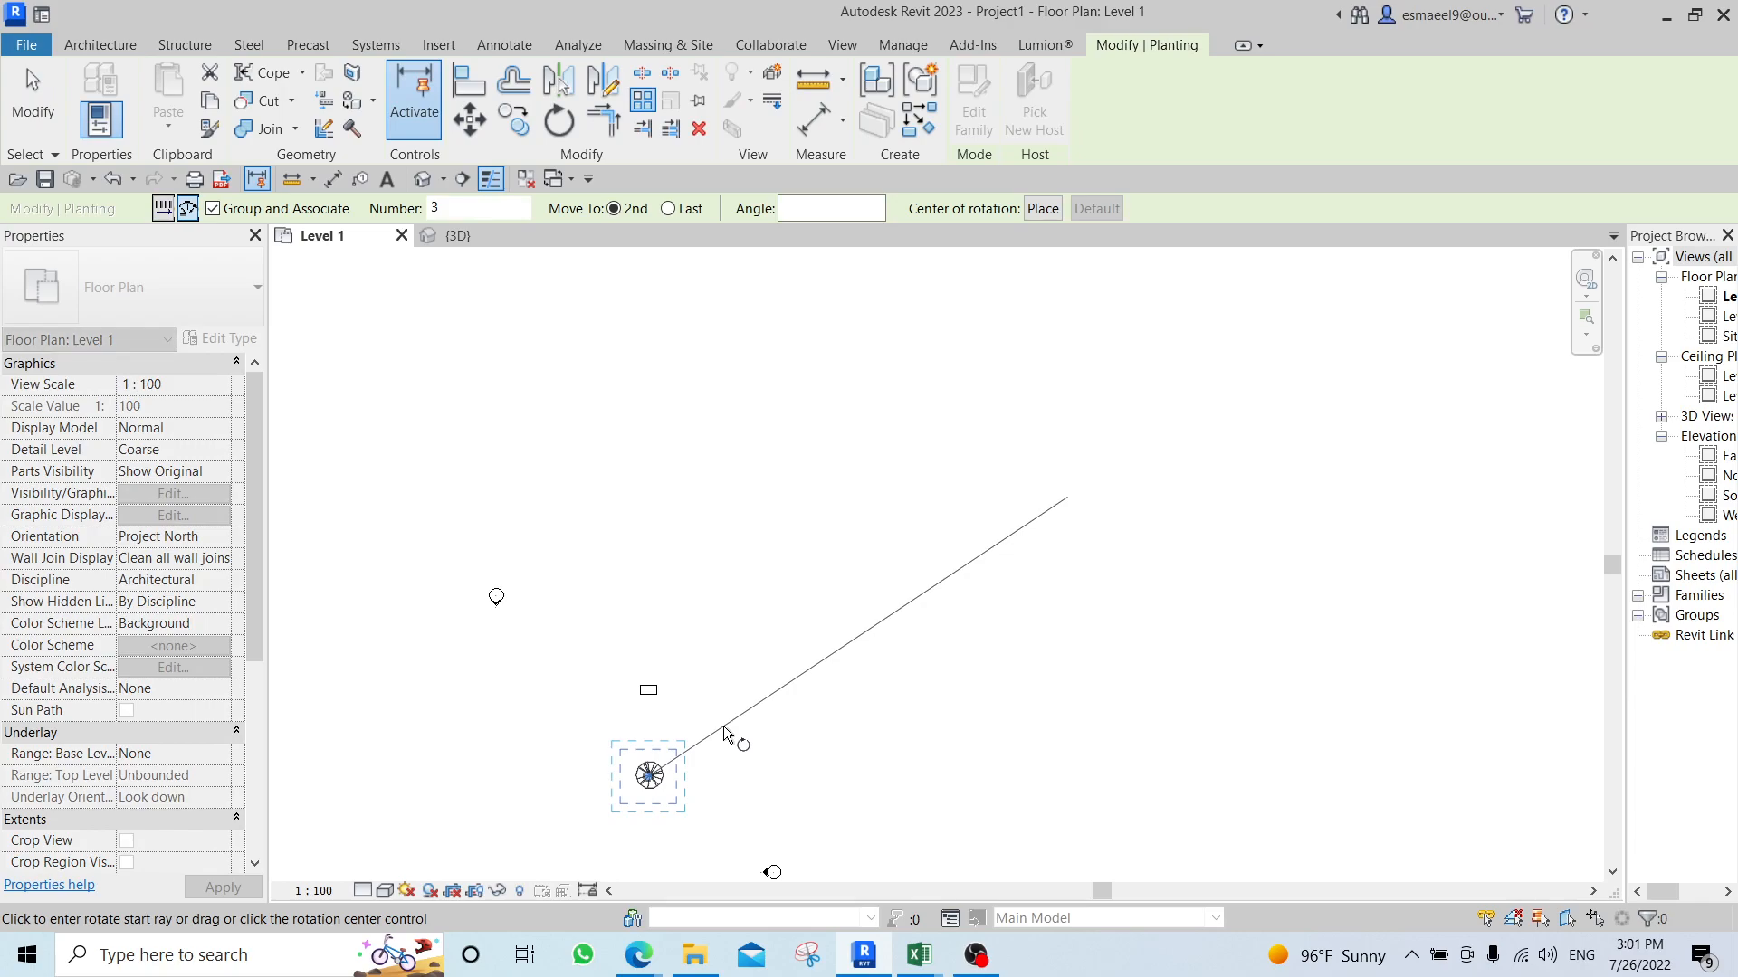
{"action": "left_click_drag", "start_coordinate": [473, 208], "coordinate": [428, 209]}
{"action": "type", "text": "5"}
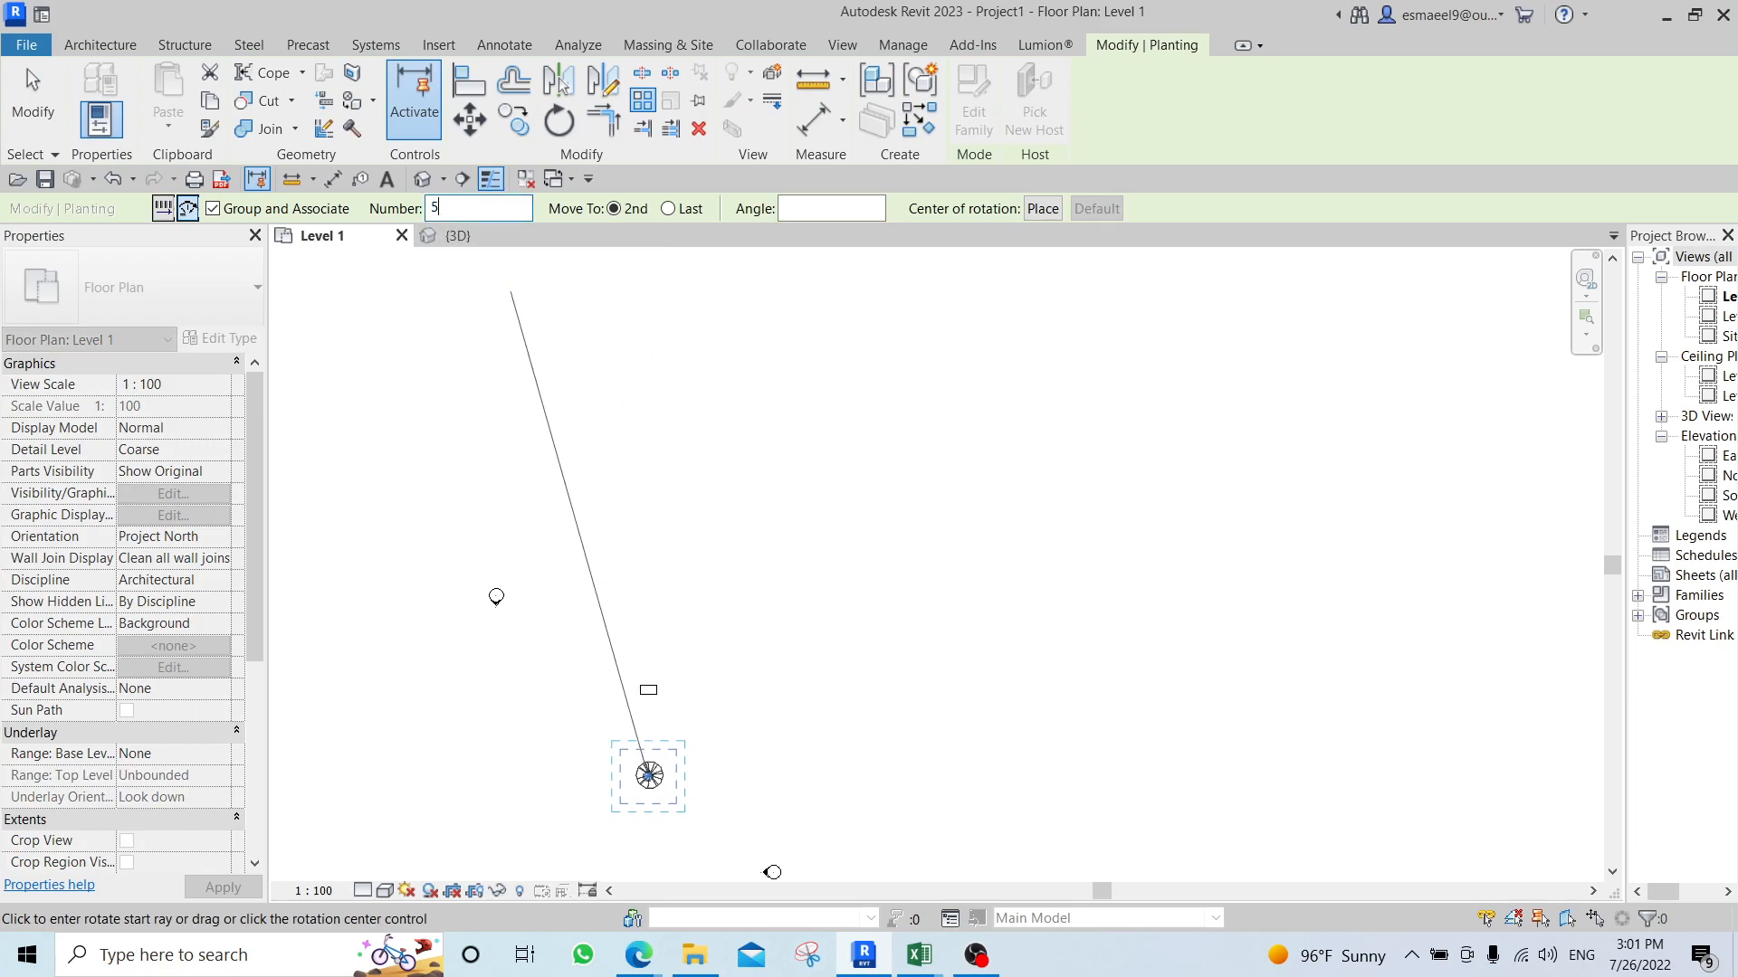
{"action": "key", "text": "Escape"}
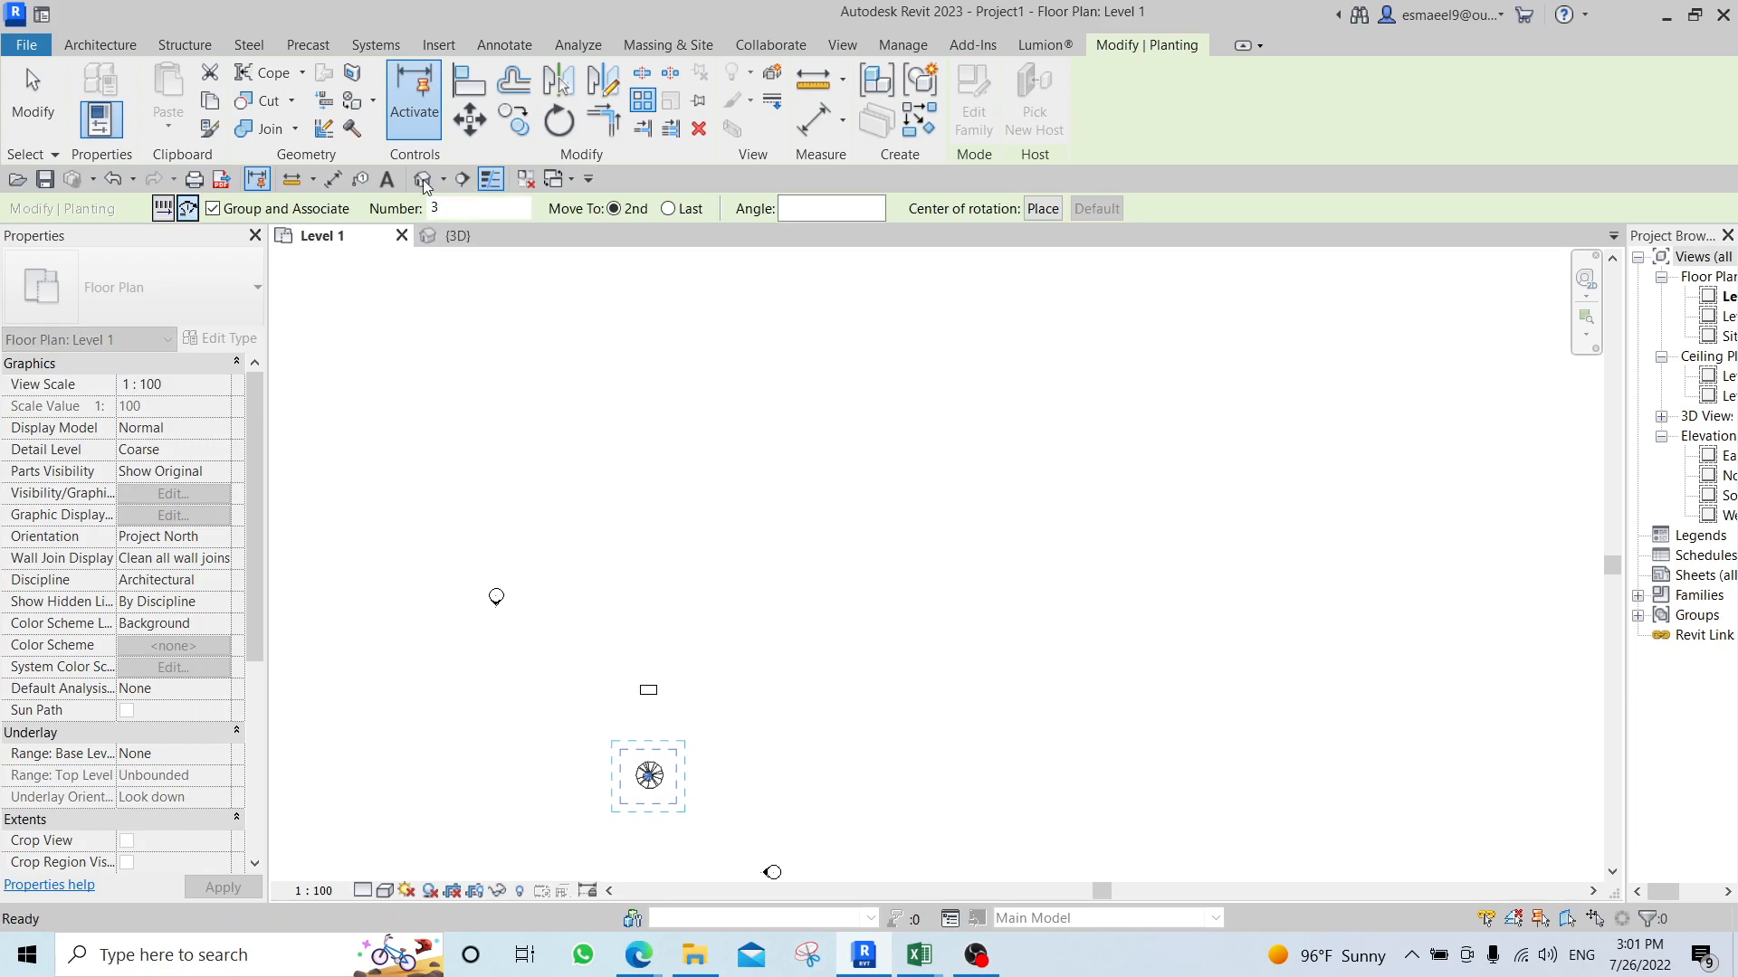
{"action": "left_click", "coordinate": [1043, 209]}
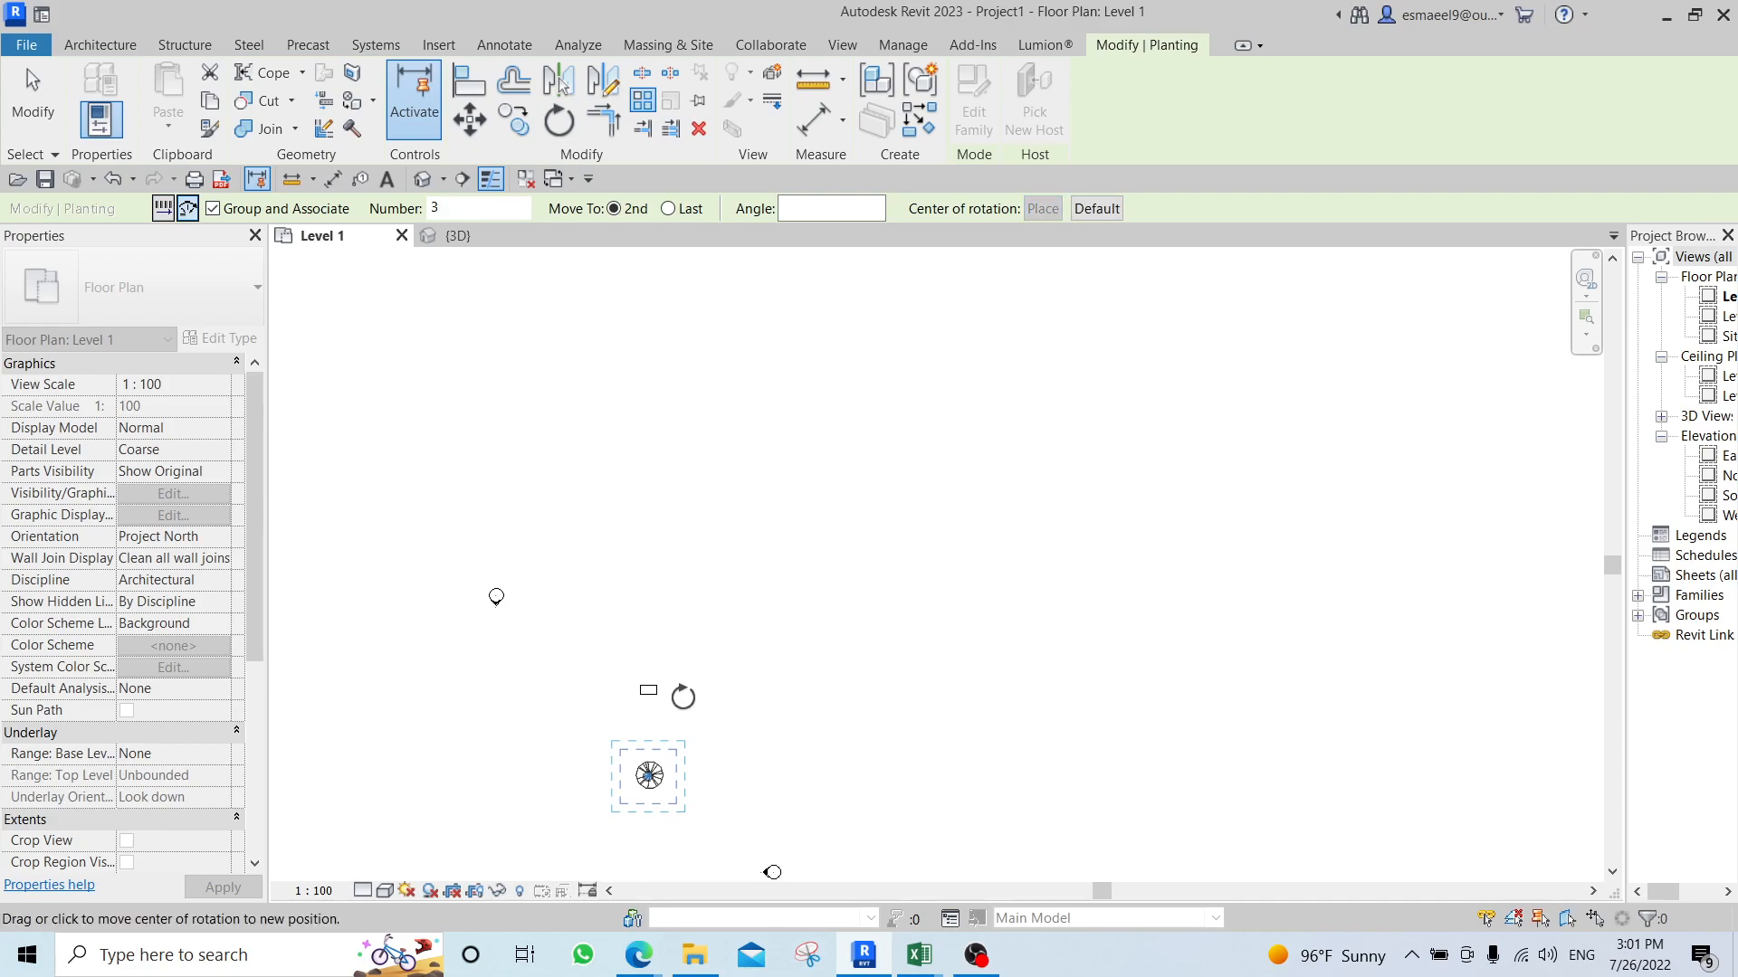
{"action": "scroll", "coordinate": [648, 691], "scroll_direction": "up", "scroll_amount": 4}
{"action": "left_click", "coordinate": [650, 691]}
{"action": "scroll", "coordinate": [753, 605], "scroll_direction": "down", "scroll_amount": 4}
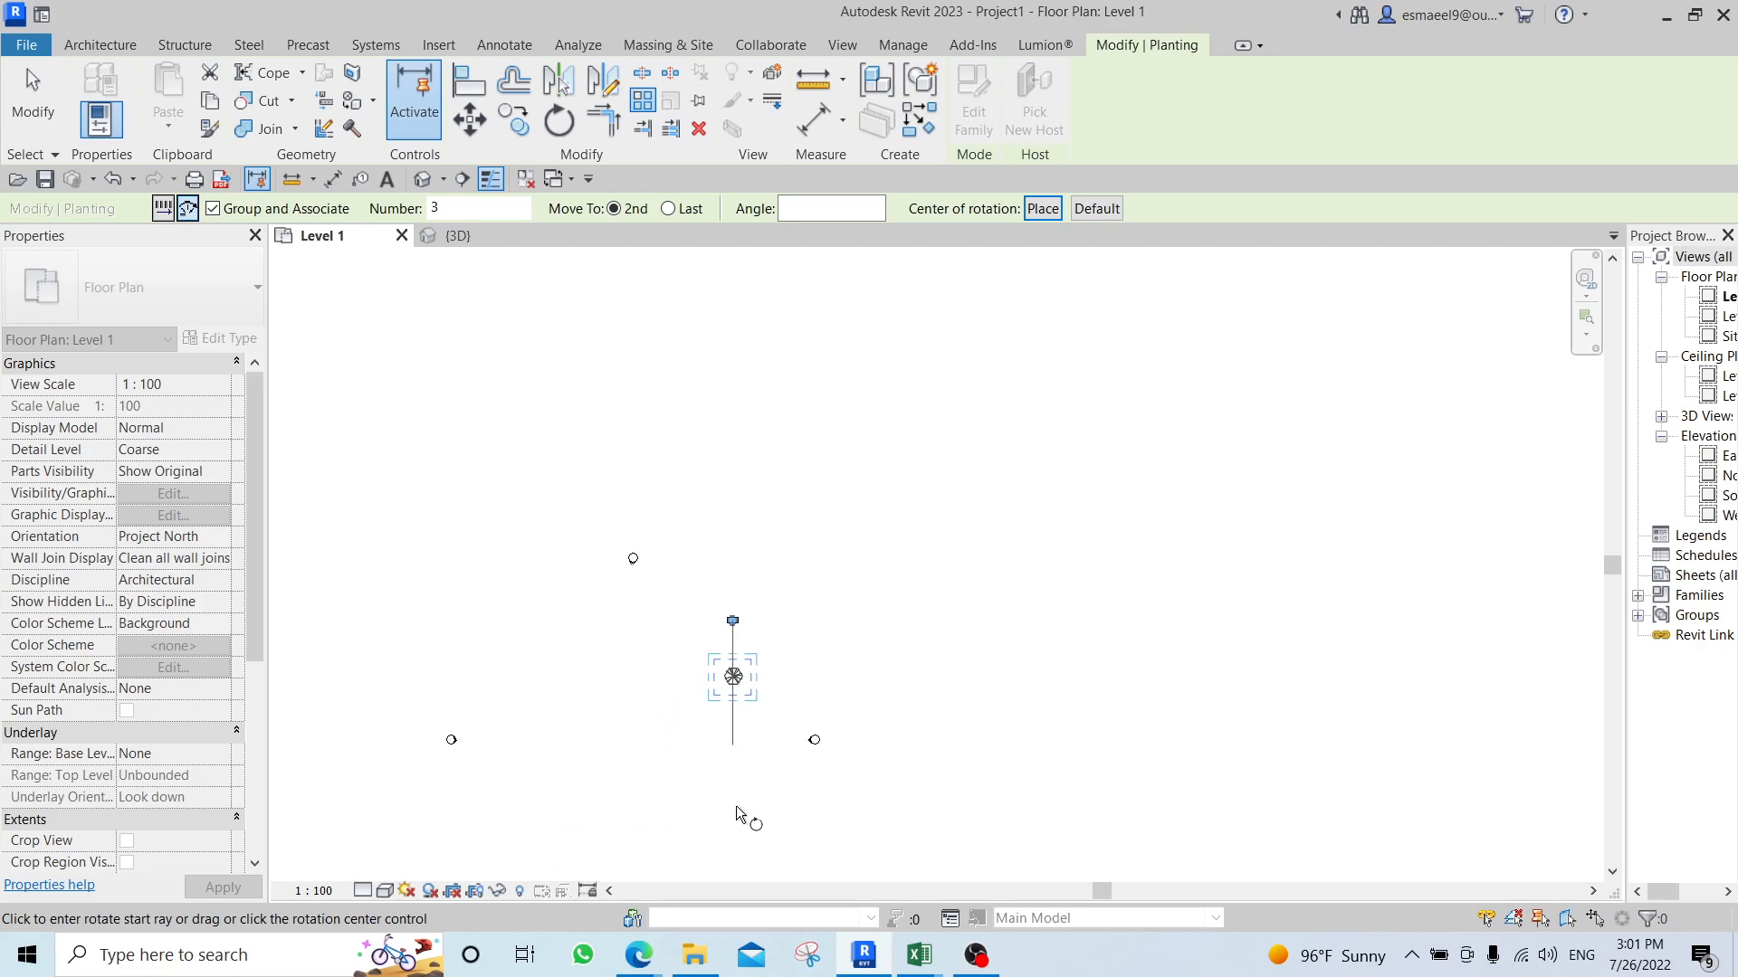
Array five trees with Move To Last along a half circle on the desk's left side, from below it to above it.
{"action": "left_click", "coordinate": [669, 209]}
{"action": "double_click", "coordinate": [436, 208]}
{"action": "type", "text": "5"}
{"action": "left_click", "coordinate": [736, 785]}
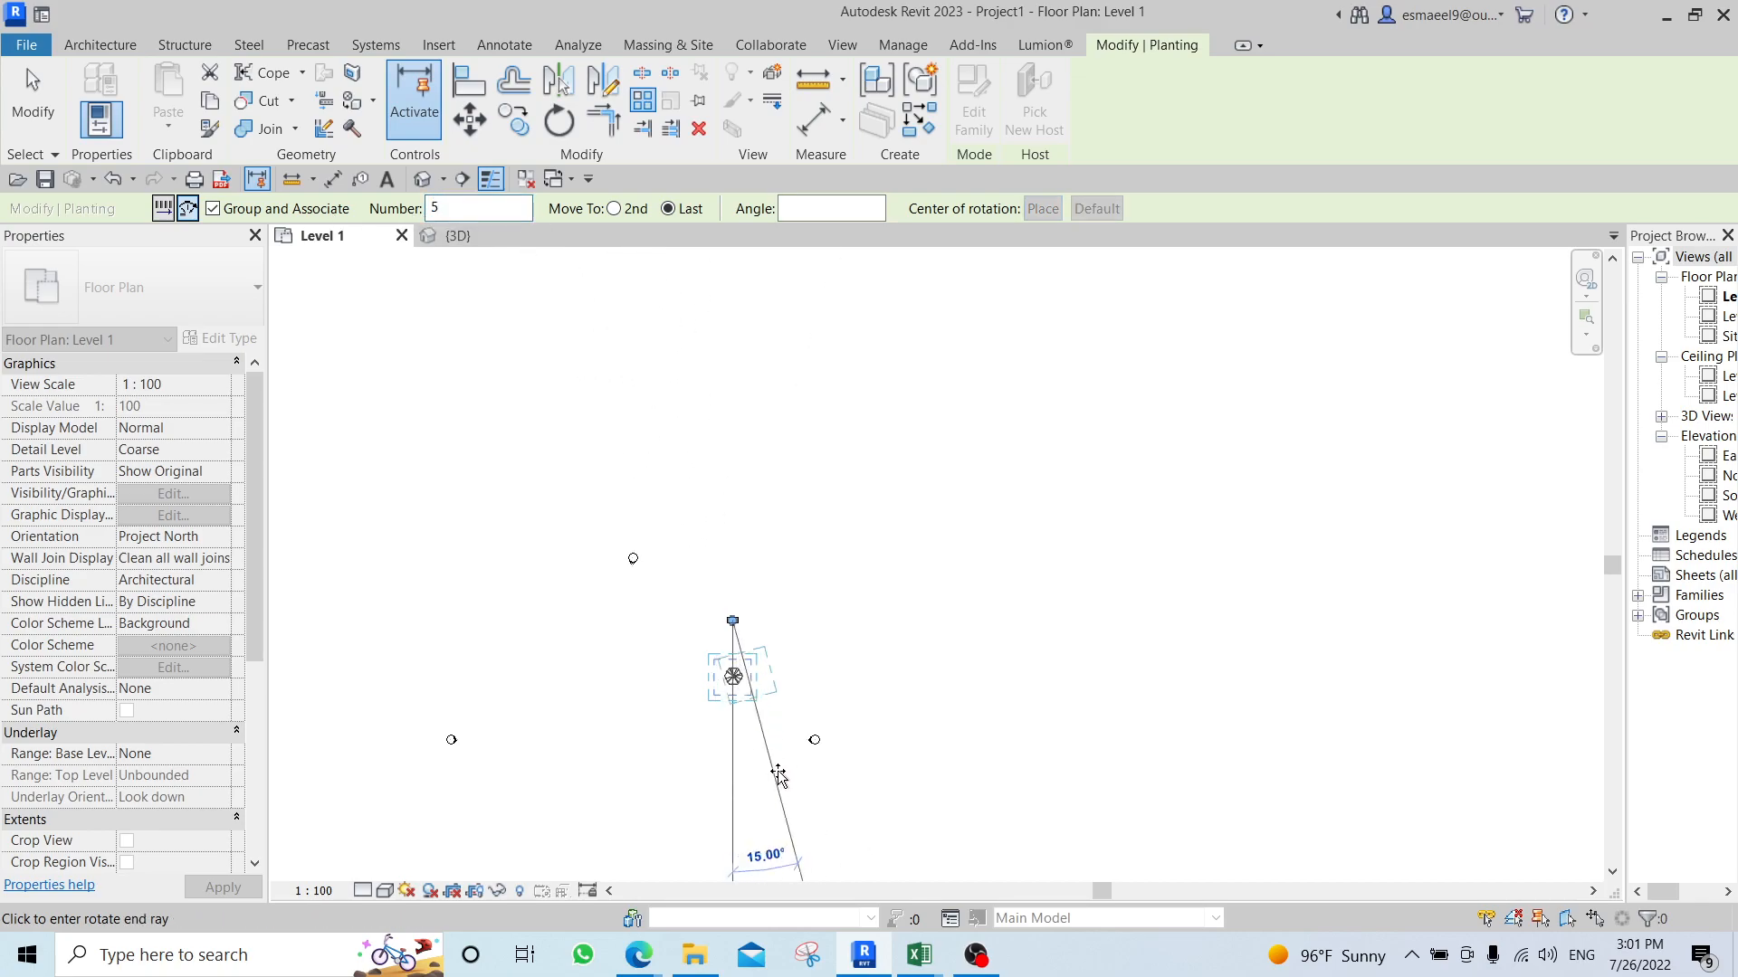
{"action": "left_click", "coordinate": [745, 364]}
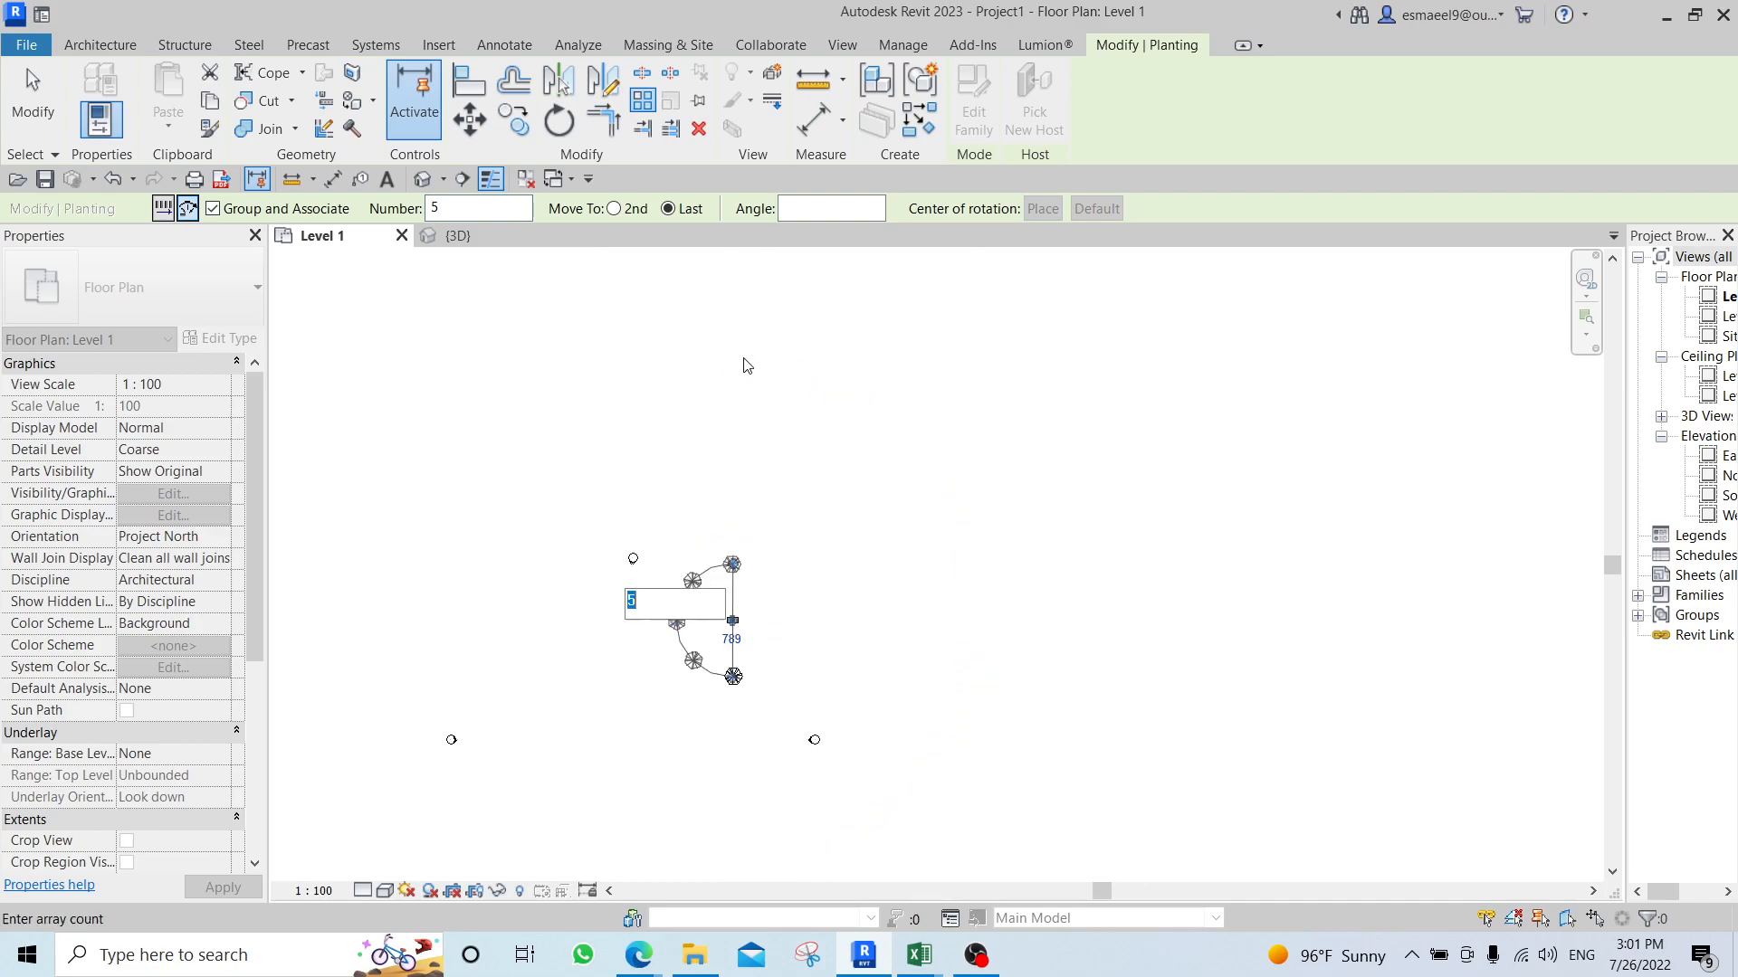
{"action": "scroll", "coordinate": [715, 649], "scroll_direction": "up", "scroll_amount": 5}
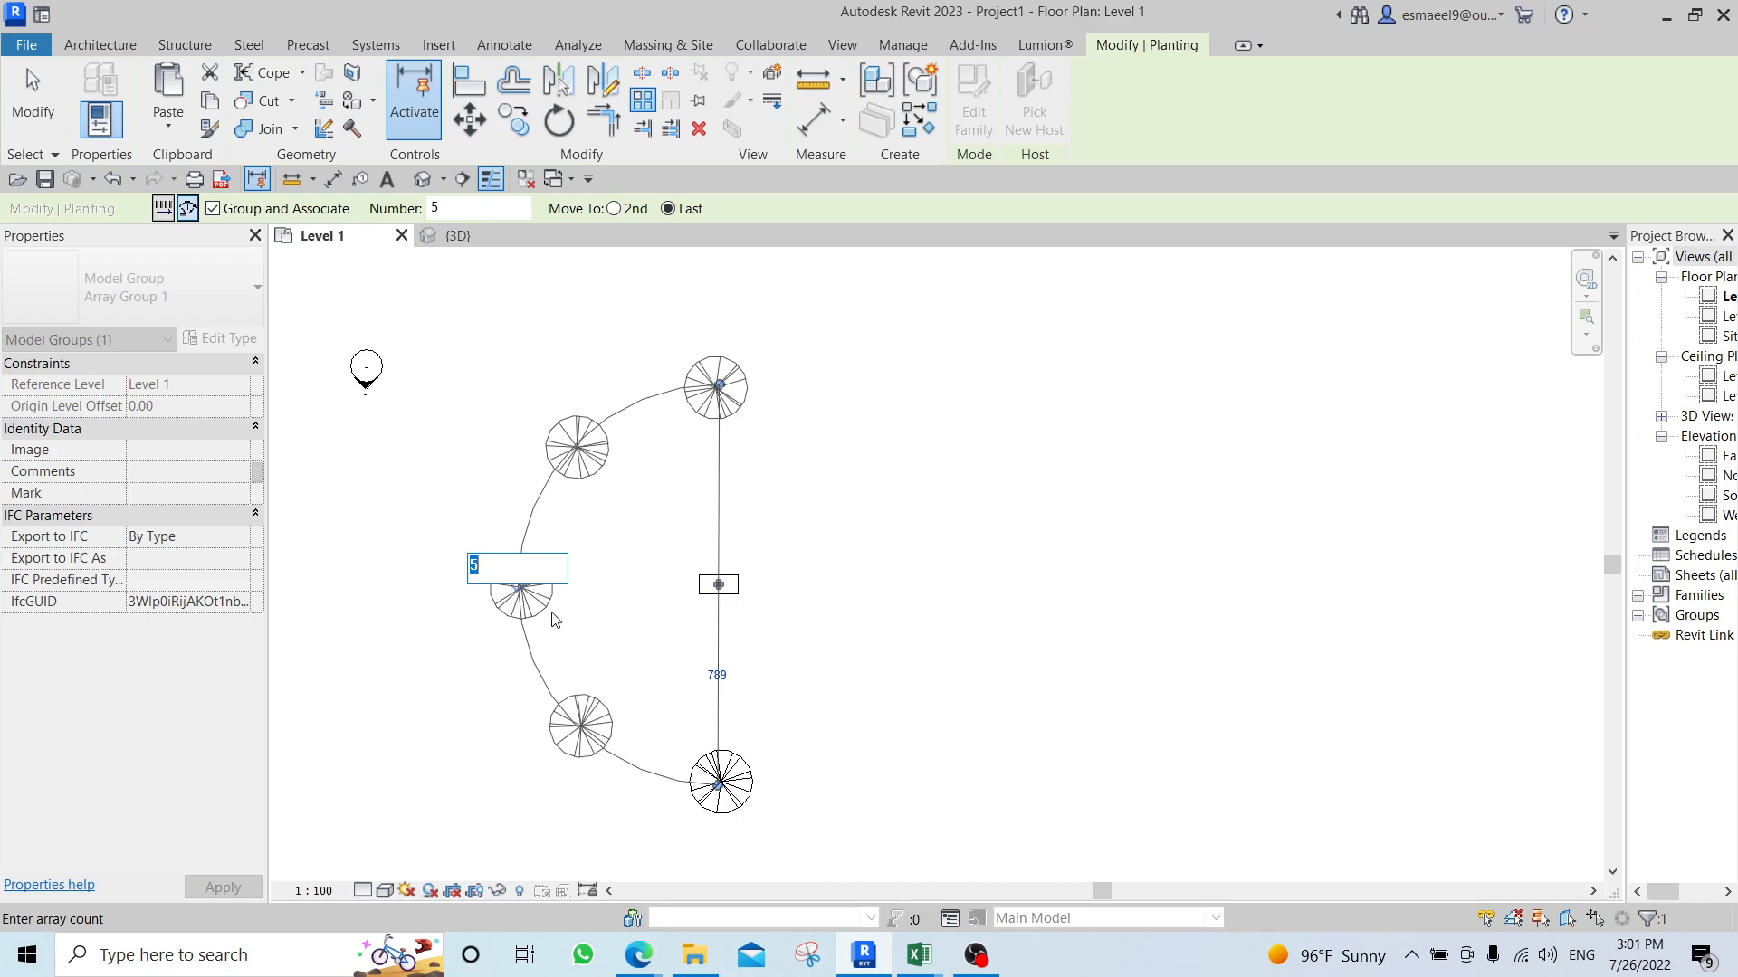
{"action": "key", "text": "Return"}
{"action": "key", "text": "Escape"}
{"action": "scroll", "coordinate": [887, 552], "scroll_direction": "down", "scroll_amount": 2}
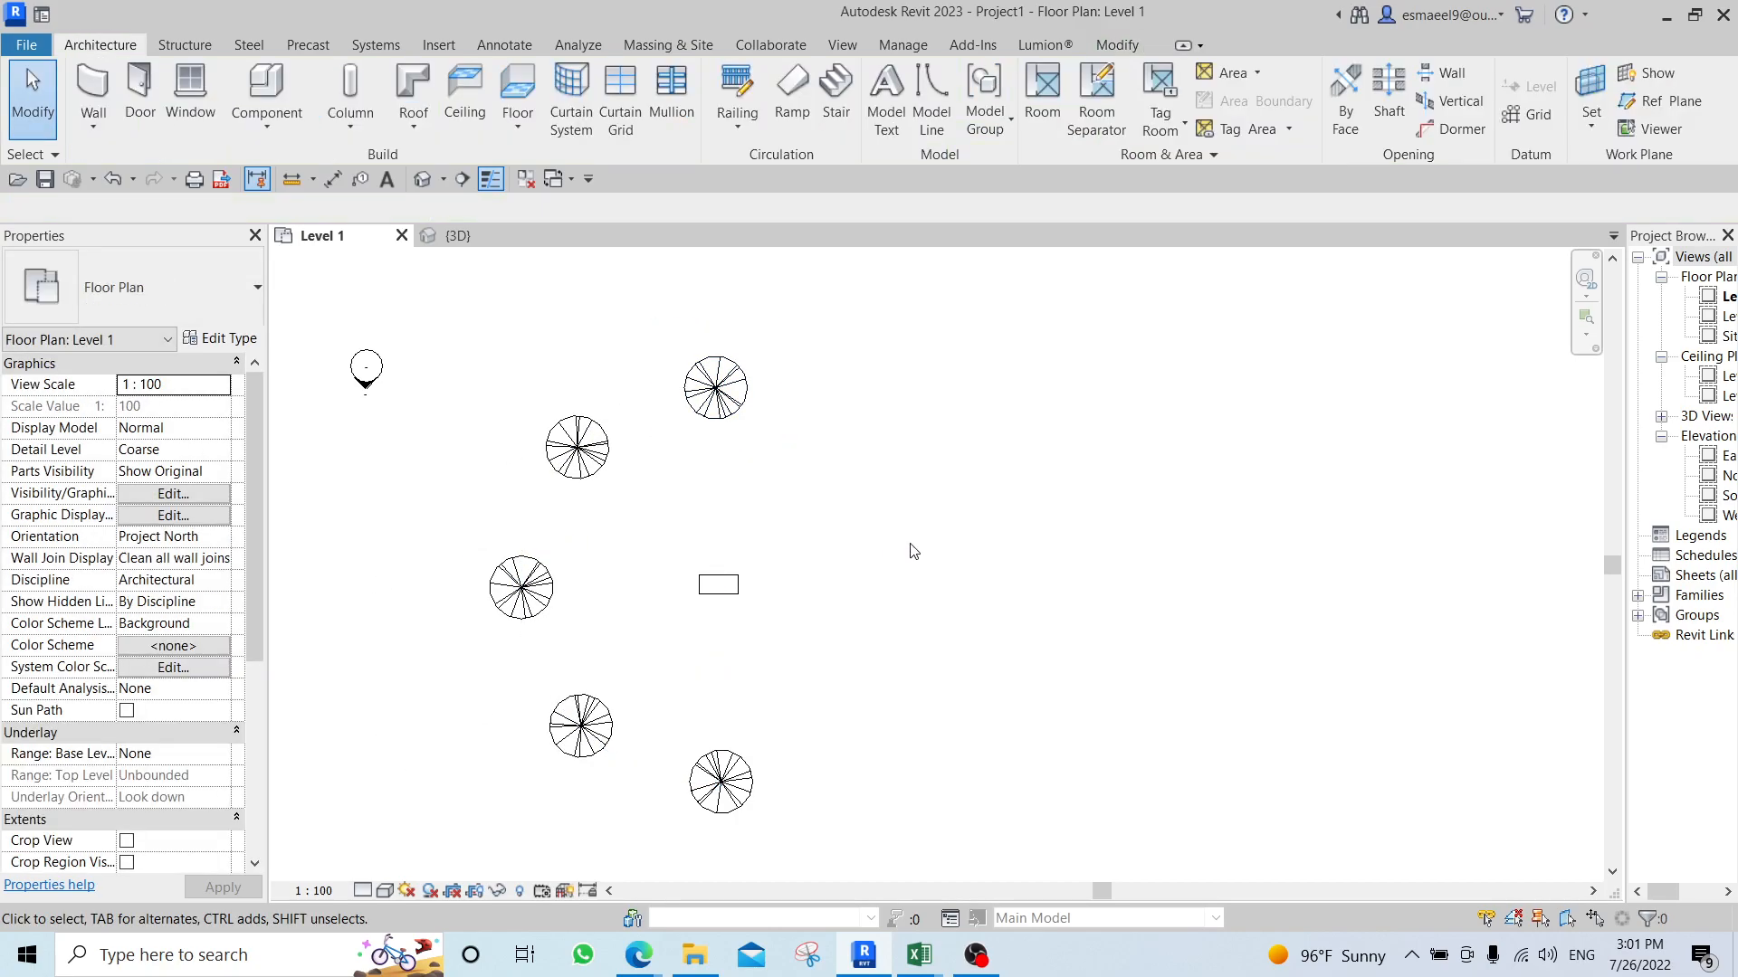
Set the radial array's count to 10 trees along the half circle around the desk.
{"action": "left_click", "coordinate": [728, 507]}
{"action": "scroll", "coordinate": [730, 509], "scroll_direction": "up", "scroll_amount": 3}
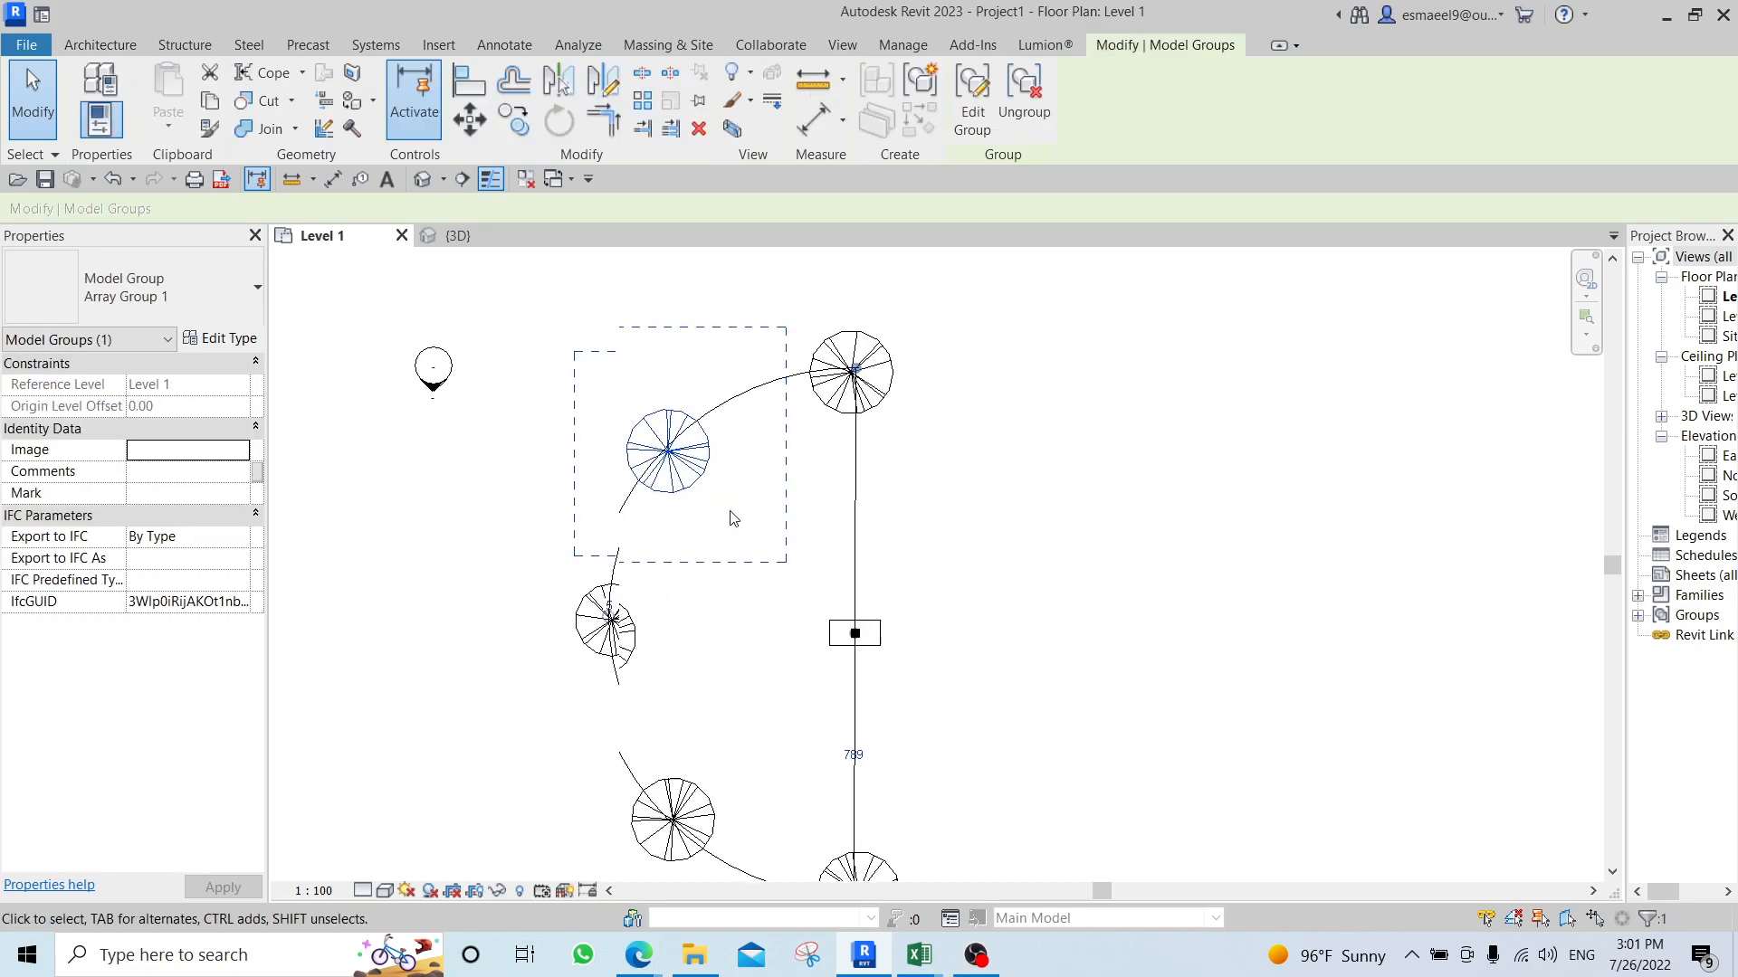
{"action": "scroll", "coordinate": [593, 625], "scroll_direction": "up", "scroll_amount": 5}
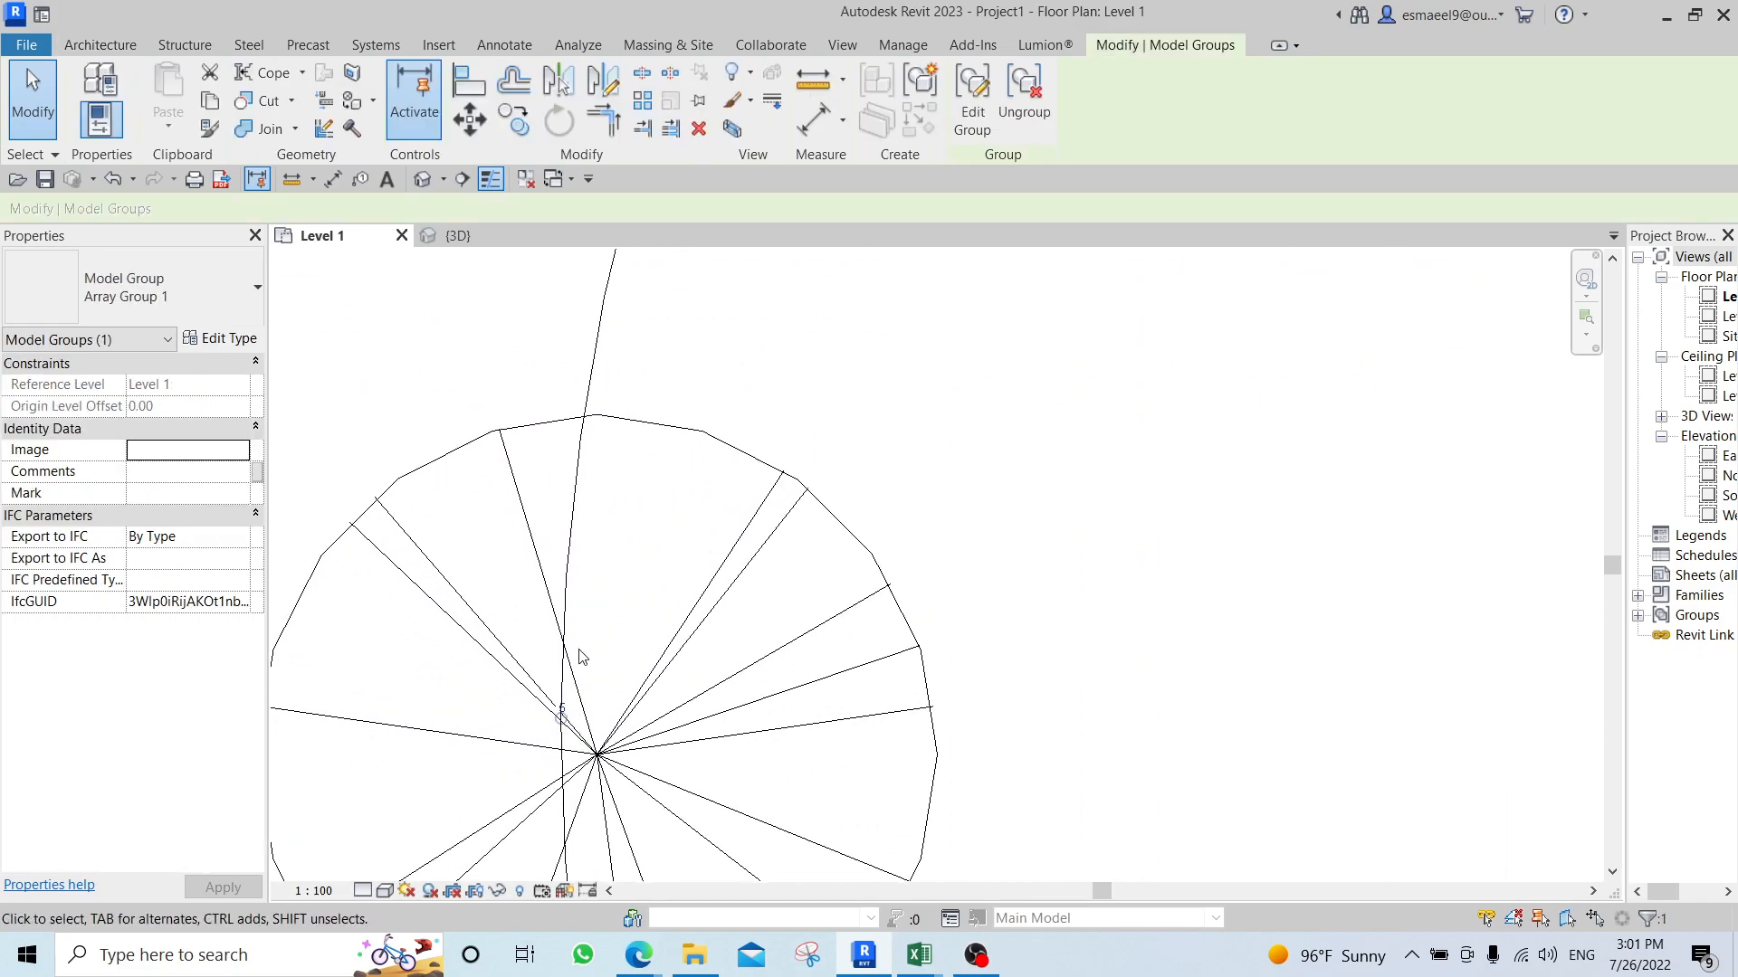
{"action": "left_click", "coordinate": [561, 715]}
{"action": "scroll", "coordinate": [692, 556], "scroll_direction": "down", "scroll_amount": 5}
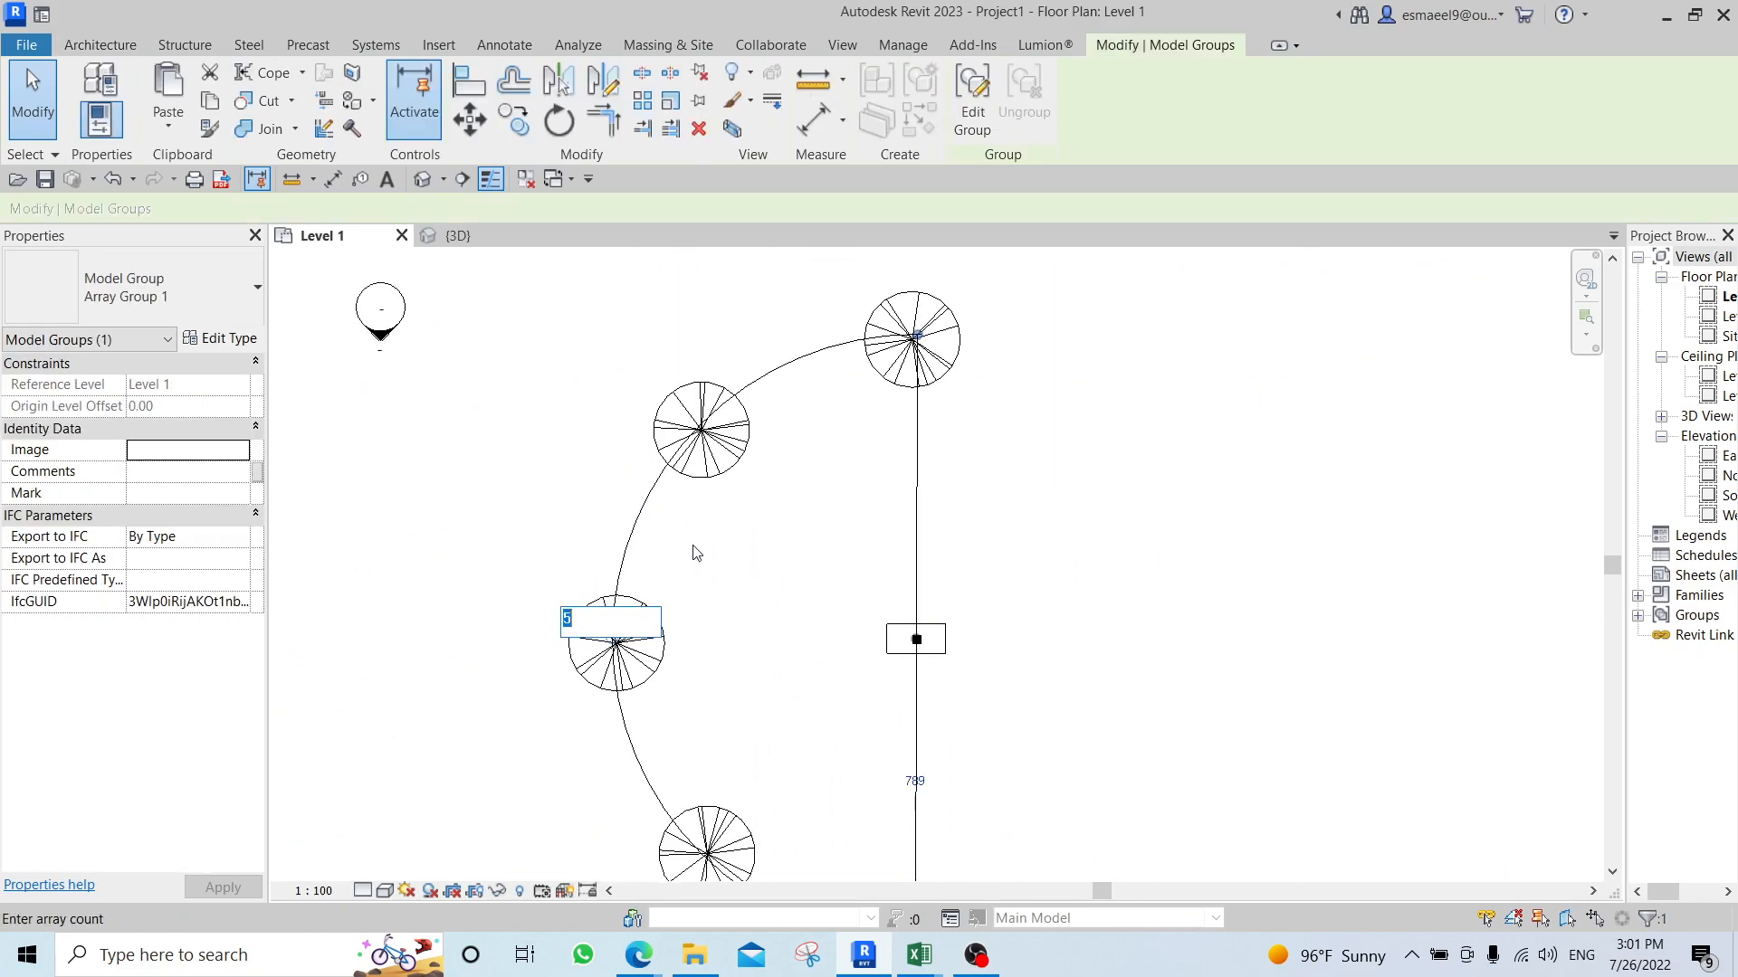
{"action": "type", "text": "10"}
{"action": "key", "text": "Return"}
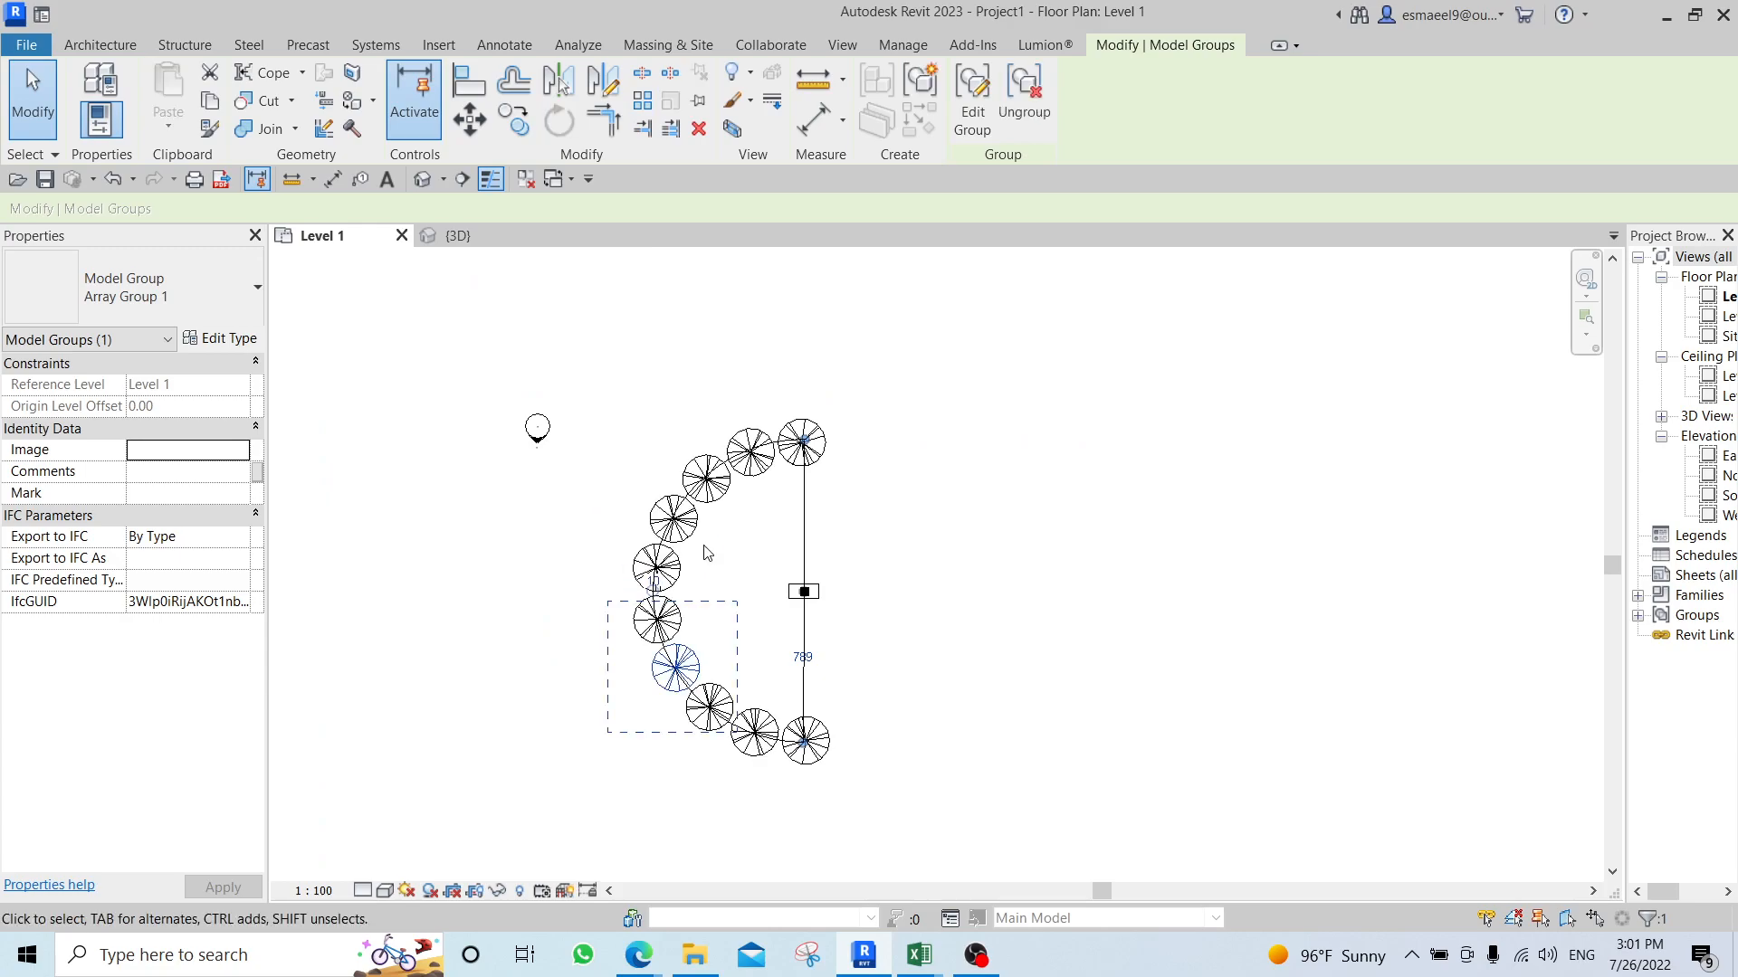
{"action": "left_click", "coordinate": [715, 551]}
{"action": "scroll", "coordinate": [908, 505], "scroll_direction": "down", "scroll_amount": 3}
{"action": "scroll", "coordinate": [923, 514], "scroll_direction": "up", "scroll_amount": 1}
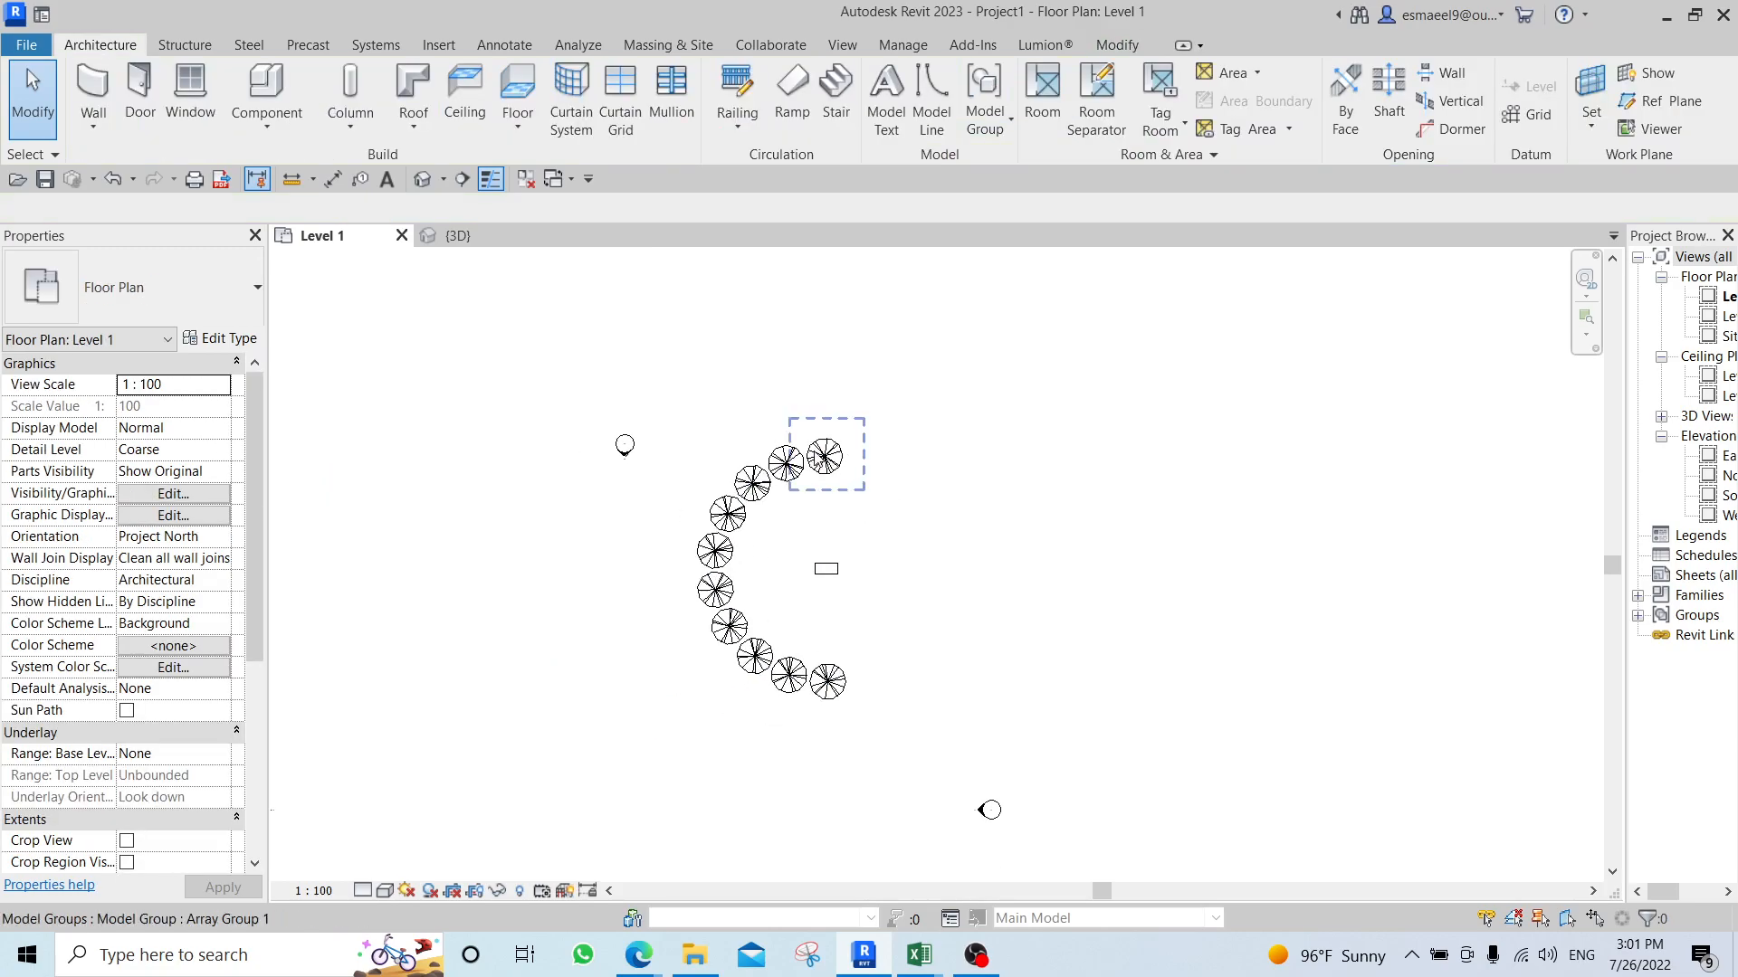
{"action": "left_click", "coordinate": [815, 458]}
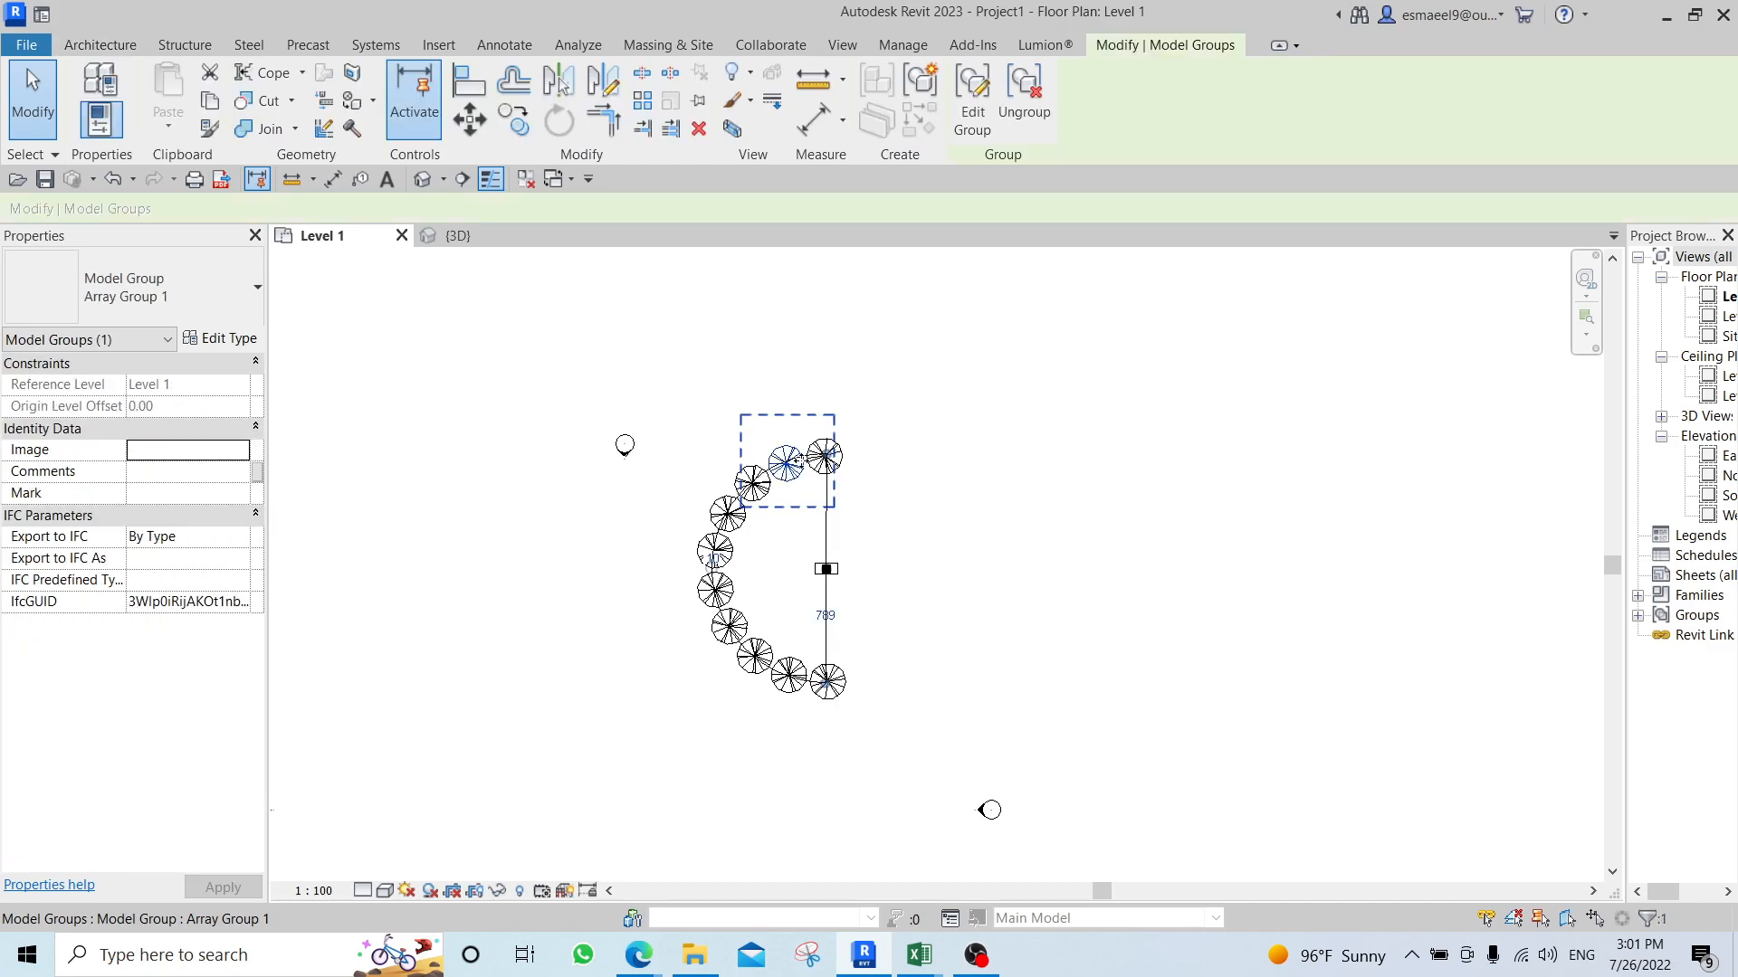
{"action": "scroll", "coordinate": [877, 492], "scroll_direction": "down", "scroll_amount": 2}
{"action": "left_click", "coordinate": [760, 443]}
{"action": "scroll", "coordinate": [760, 443], "scroll_direction": "up", "scroll_amount": 2}
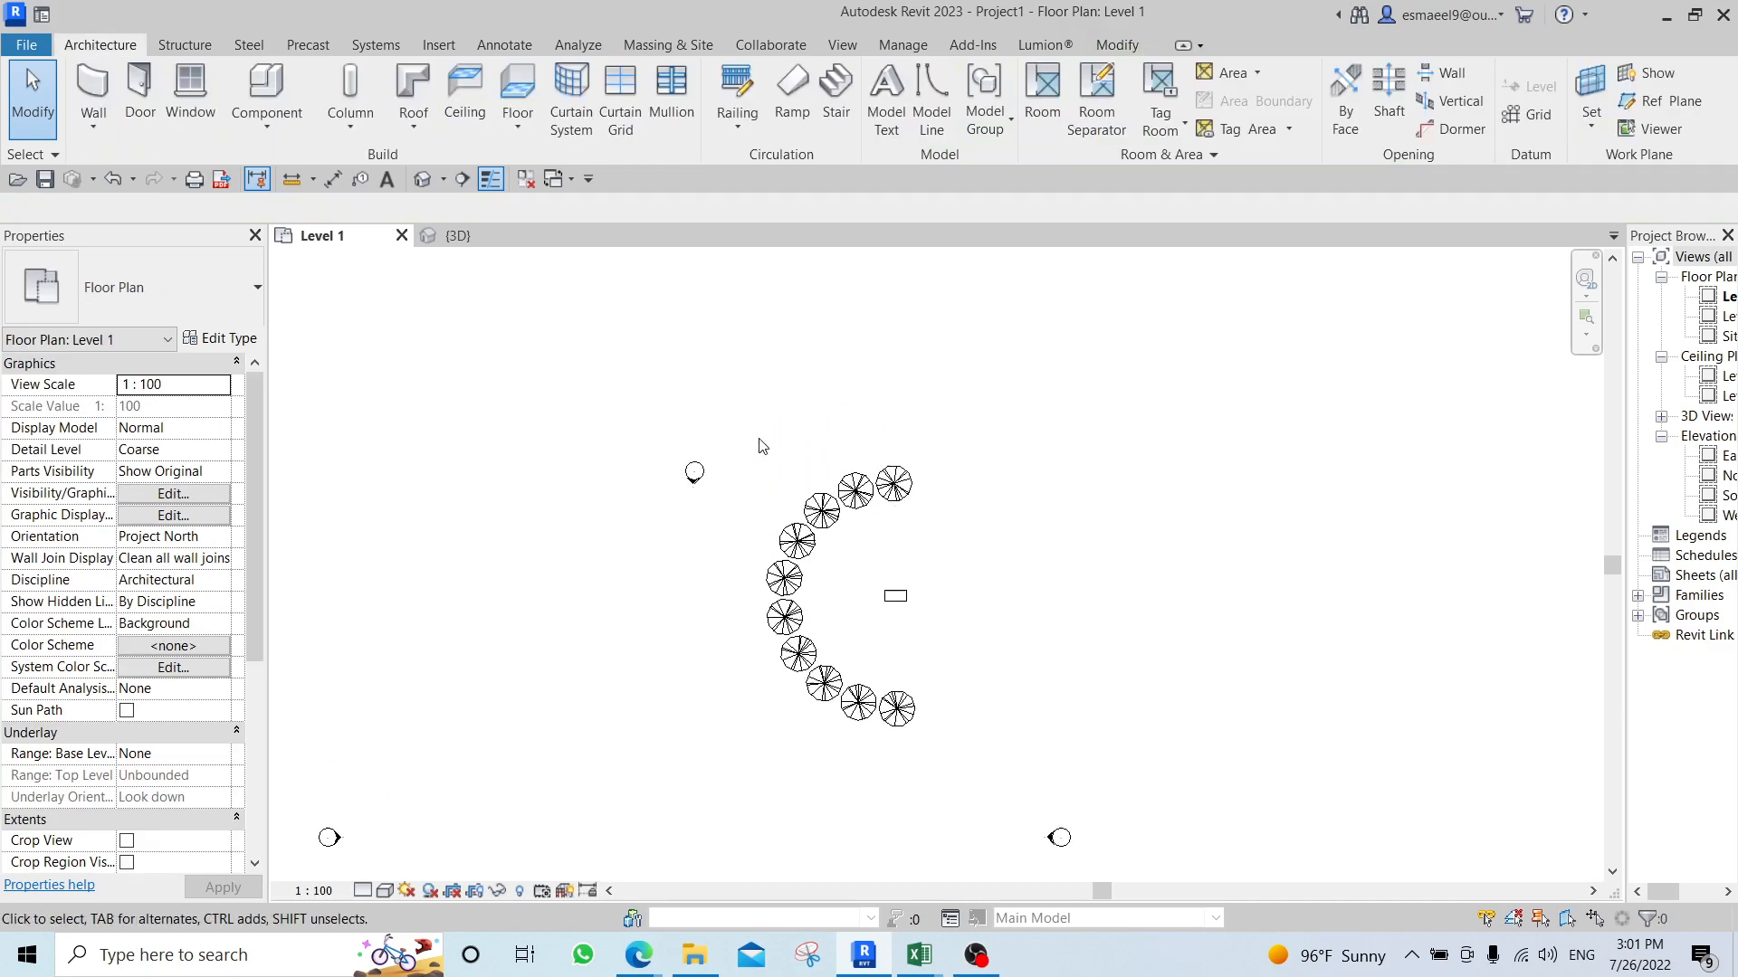
{"action": "left_click_drag", "start_coordinate": [728, 380], "coordinate": [968, 760]}
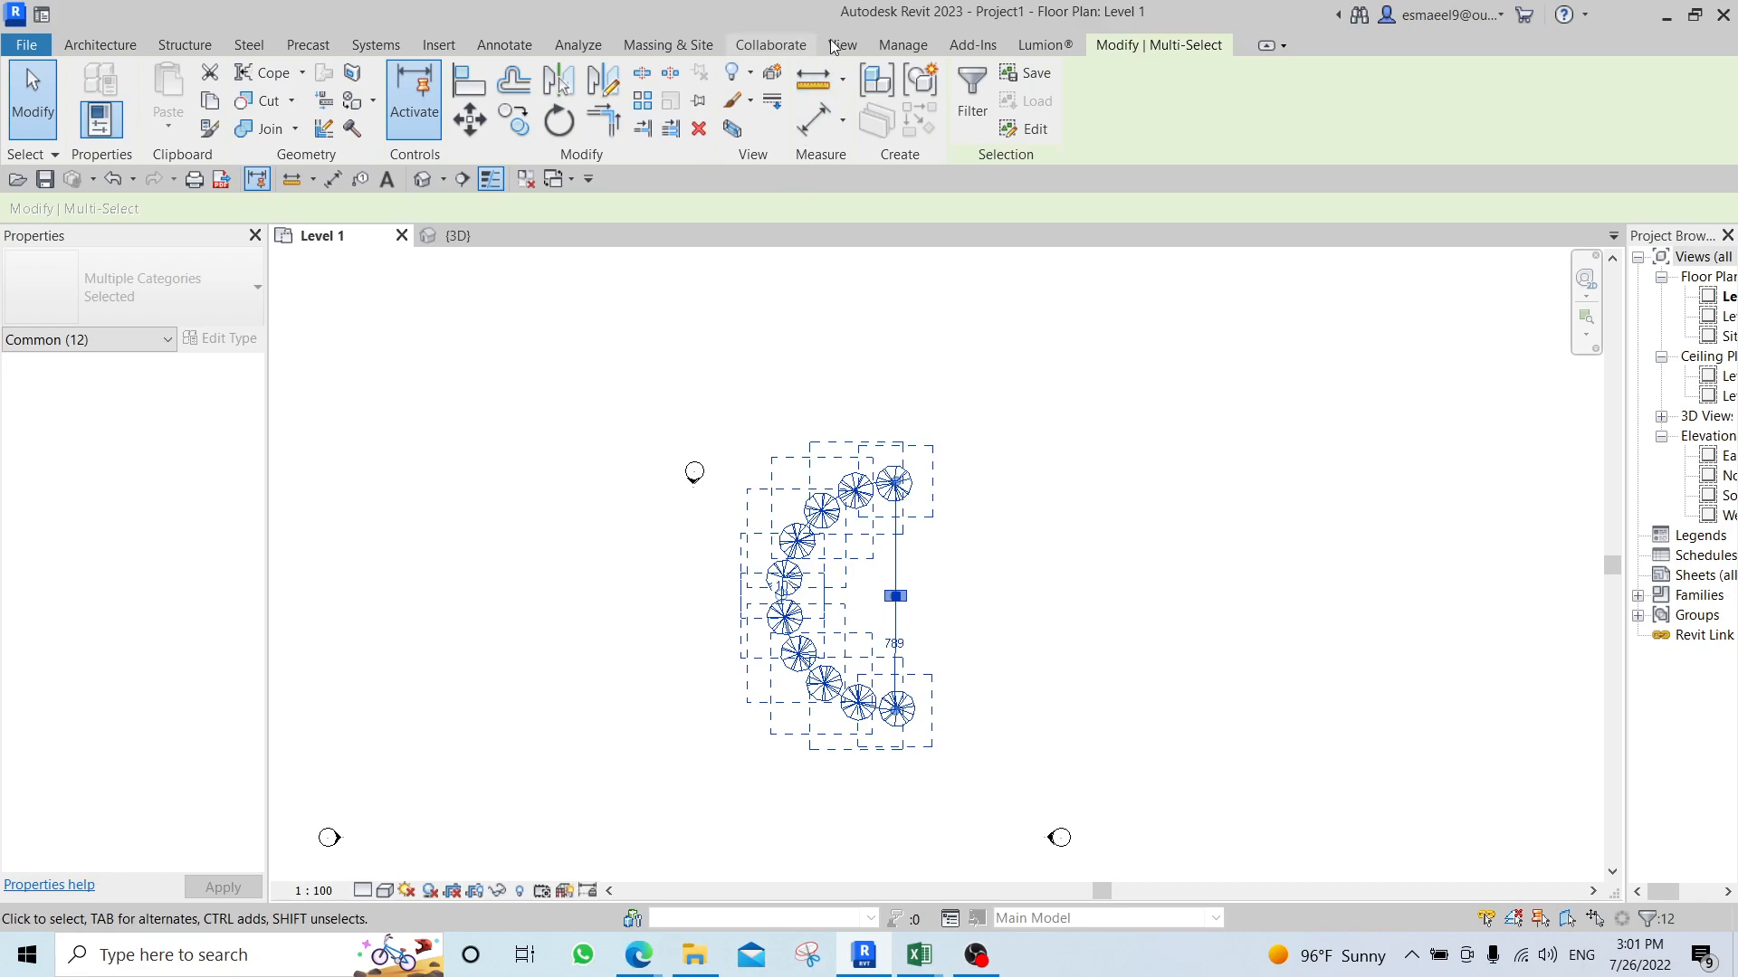
{"action": "left_click", "coordinate": [959, 659]}
Select the half circle of trees with the desk and filter the selection to Model Groups only.
{"action": "left_click_drag", "start_coordinate": [734, 369], "coordinate": [981, 795]}
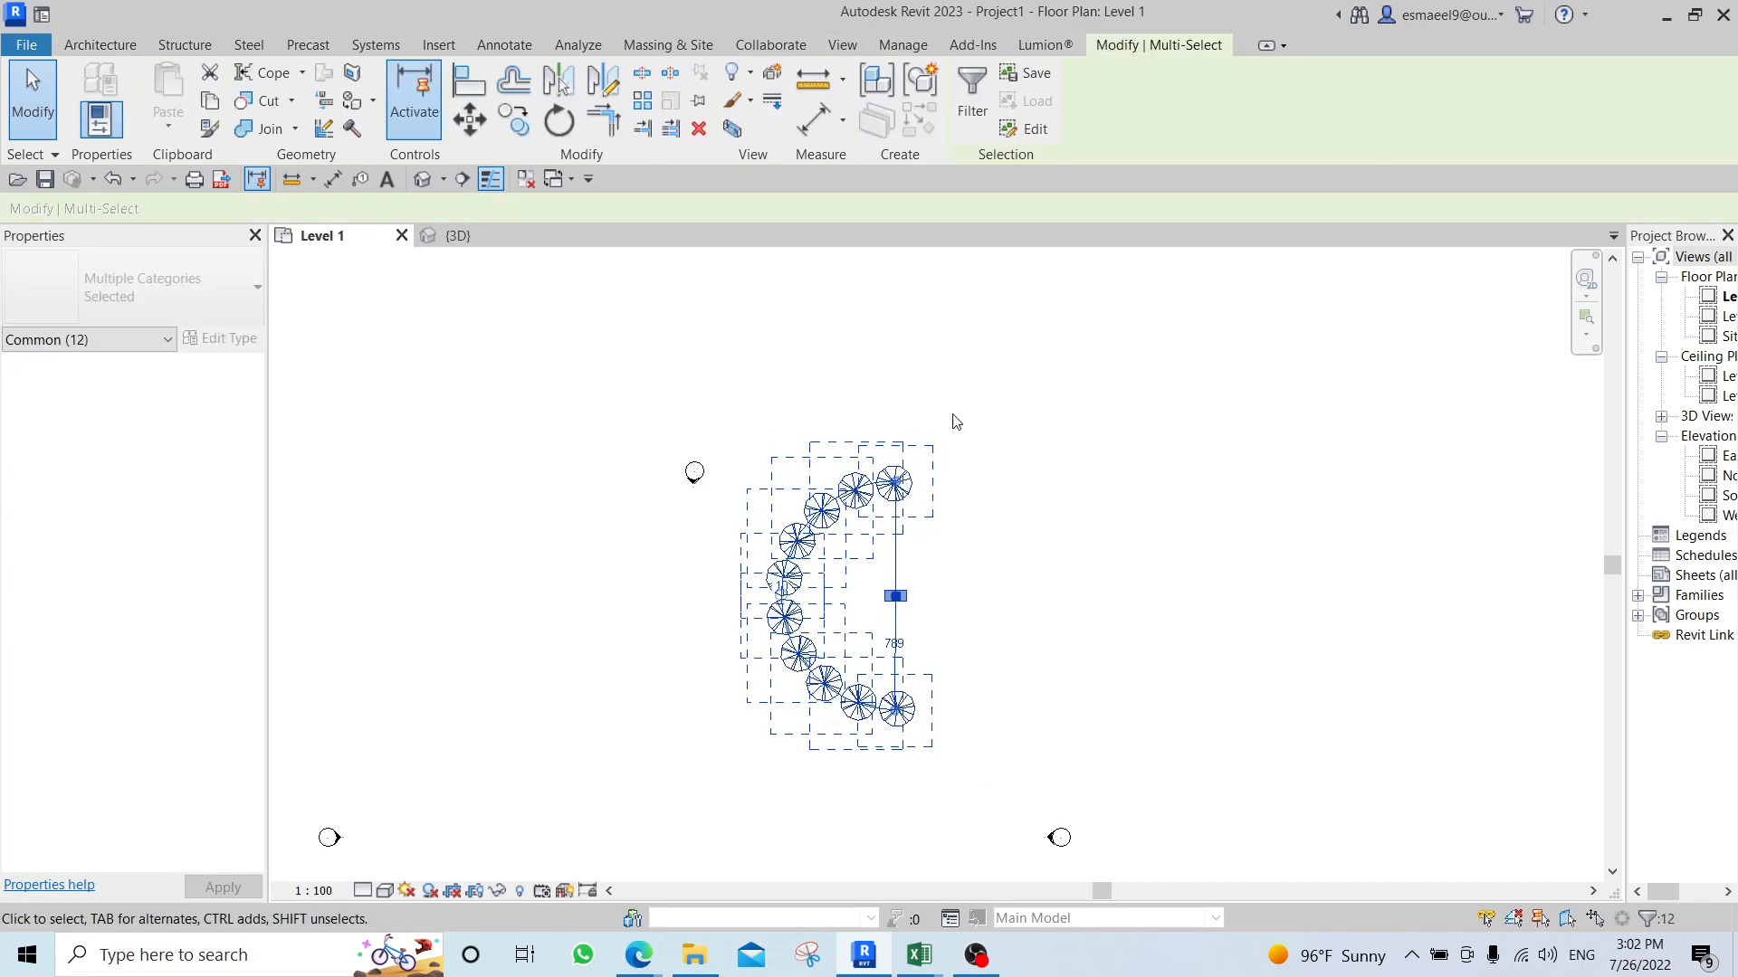
{"action": "left_click", "coordinate": [972, 98]}
{"action": "left_click", "coordinate": [1214, 384]}
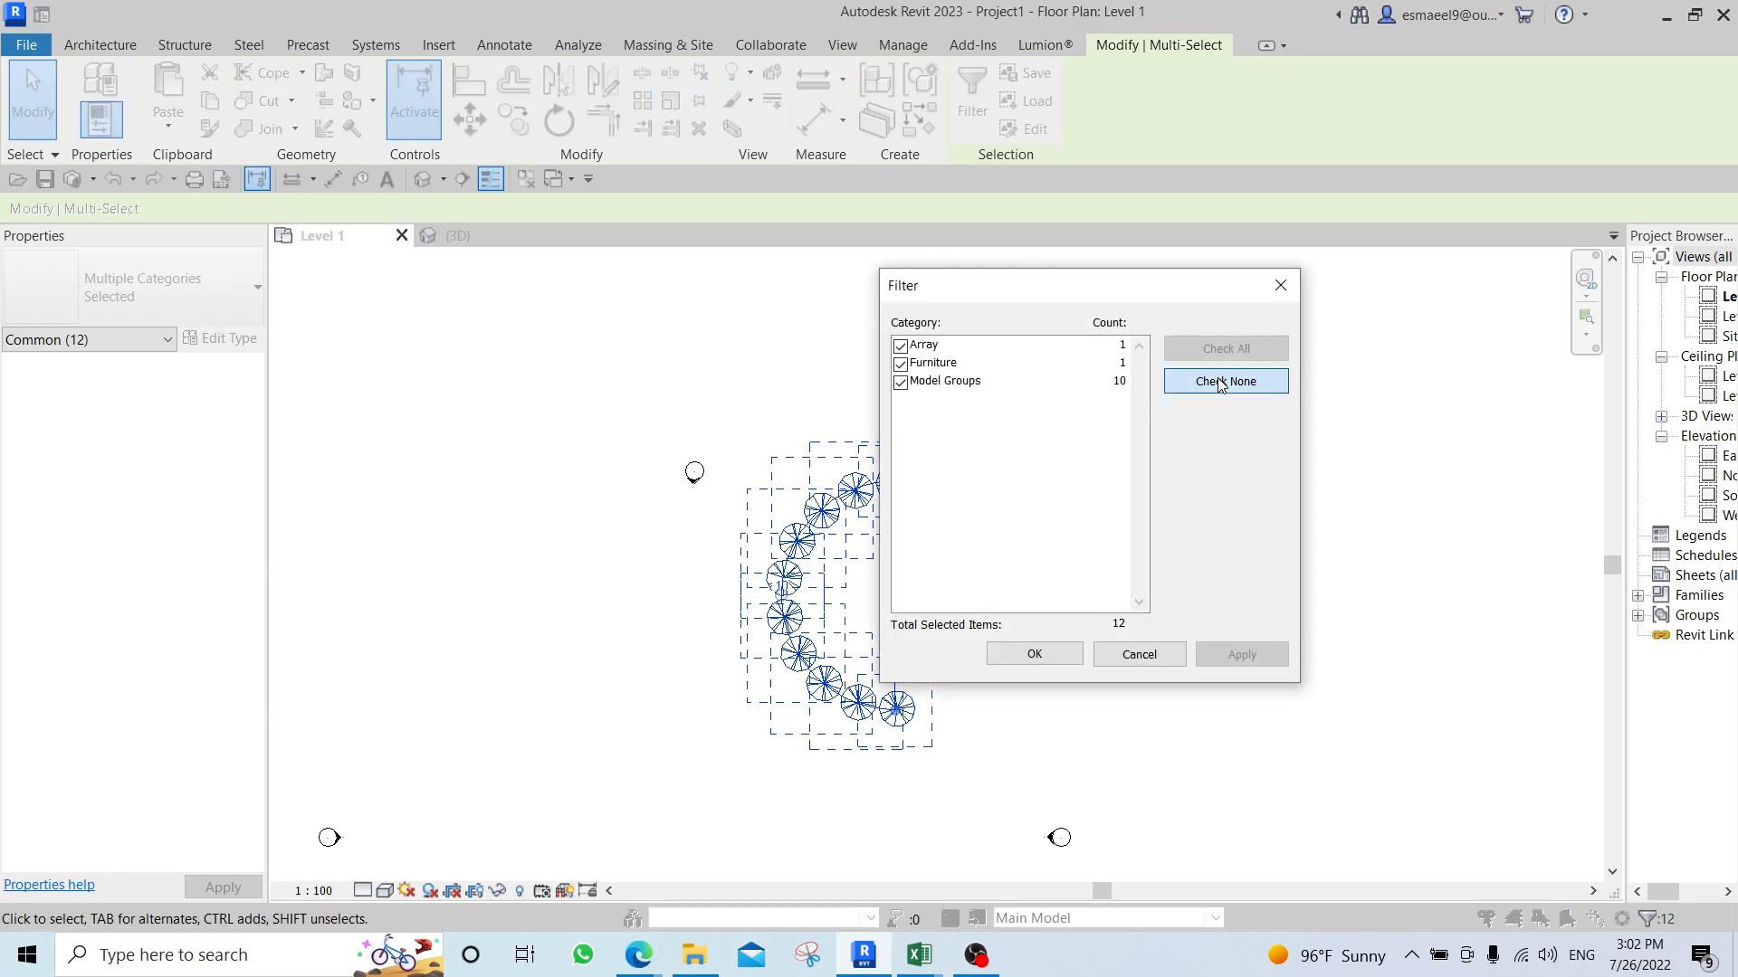
{"action": "left_click", "coordinate": [899, 383]}
{"action": "left_click", "coordinate": [1254, 658]}
{"action": "left_click", "coordinate": [1007, 656]}
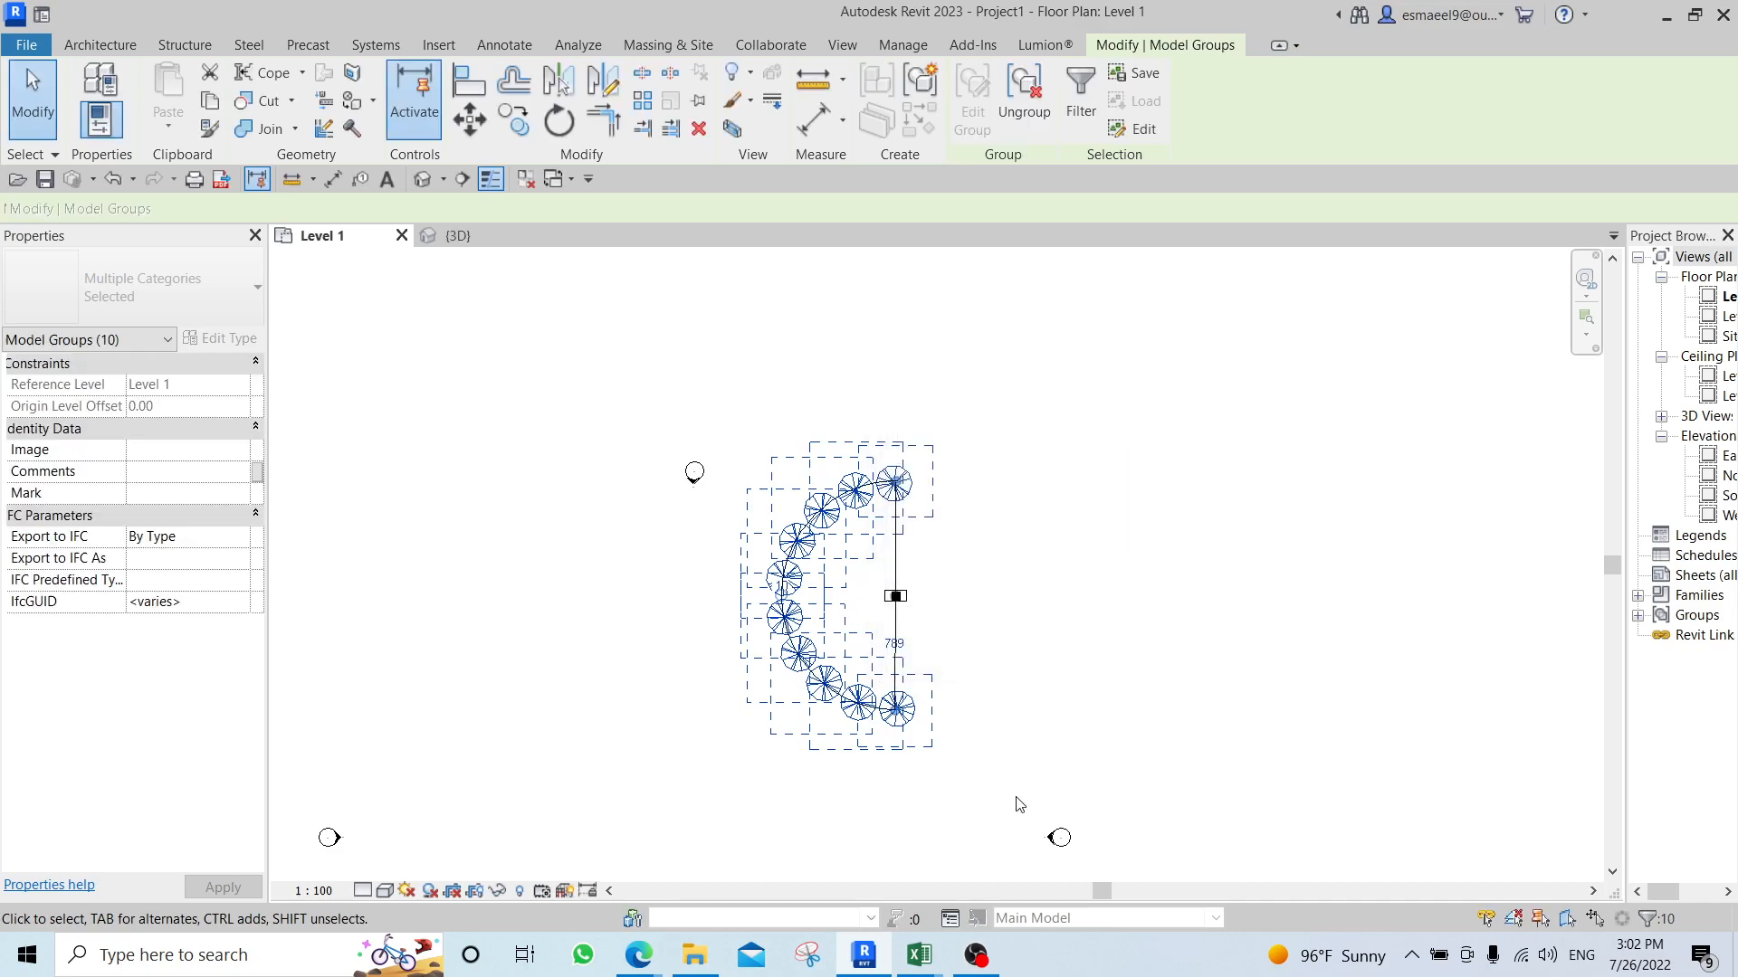
Mirror a copy of the selected tree groups about the desk's left/right centre line to complete the circle.
{"action": "scroll", "coordinate": [892, 480], "scroll_direction": "up", "scroll_amount": 3}
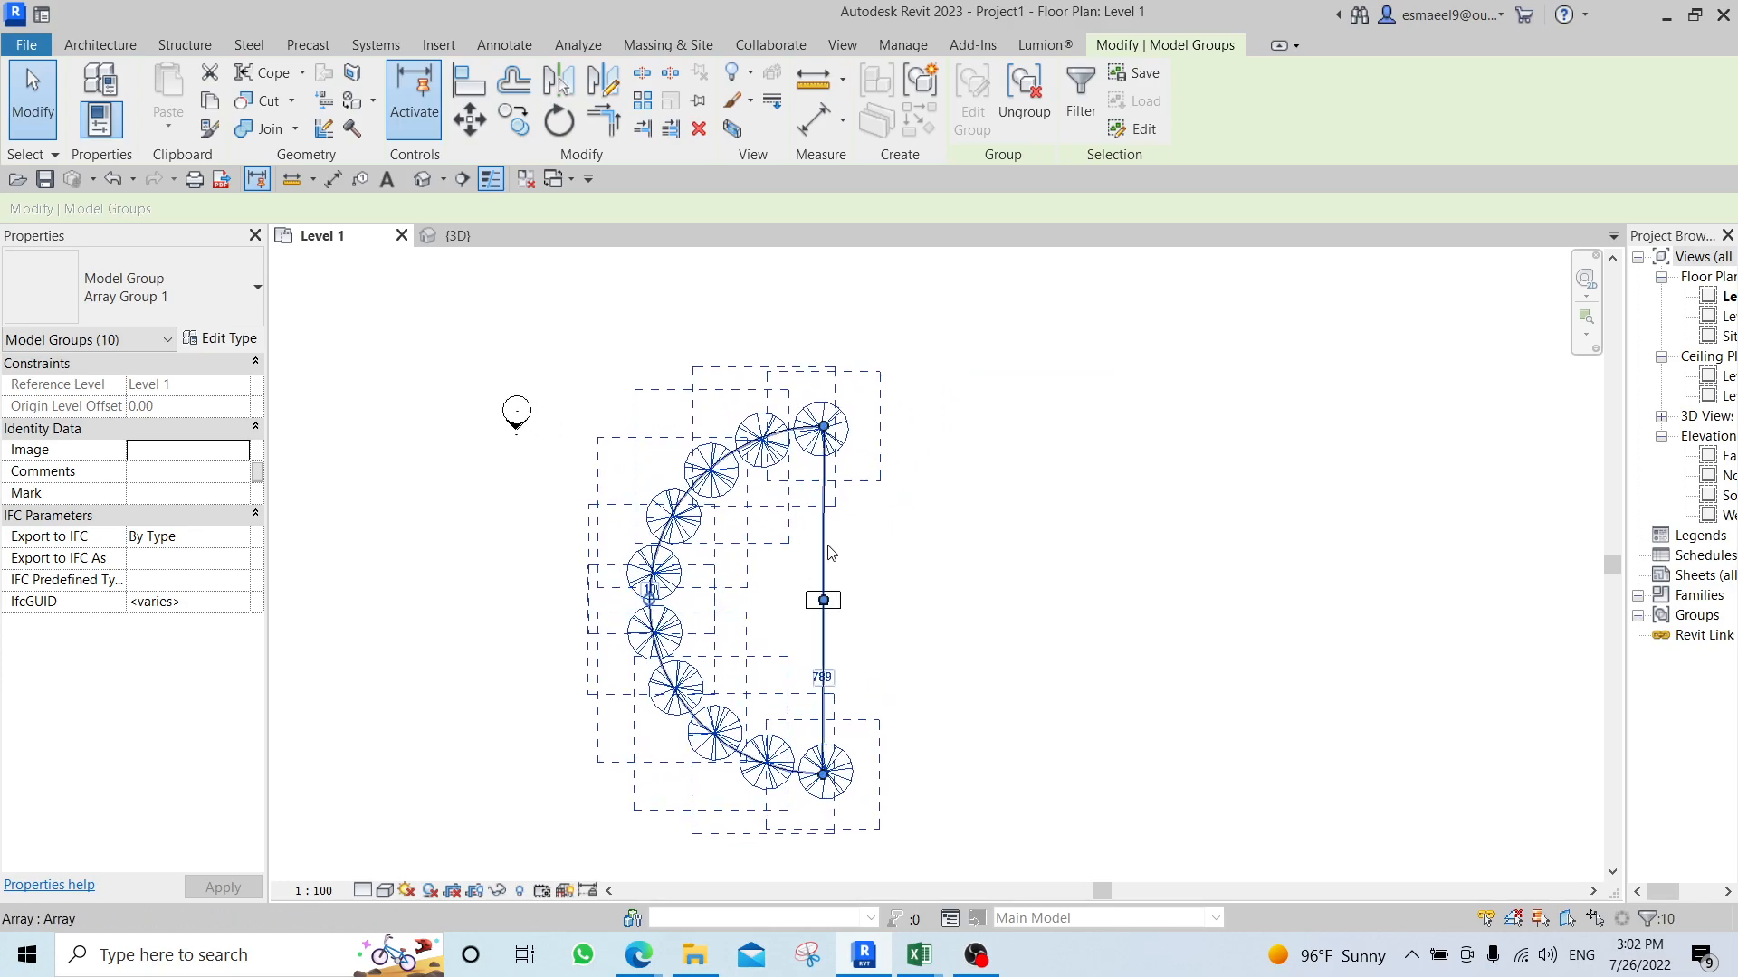
{"action": "scroll", "coordinate": [849, 576], "scroll_direction": "up", "scroll_amount": 4}
{"action": "key", "text": "m"}
{"action": "key", "text": "m"}
{"action": "scroll", "coordinate": [800, 616], "scroll_direction": "up", "scroll_amount": 5}
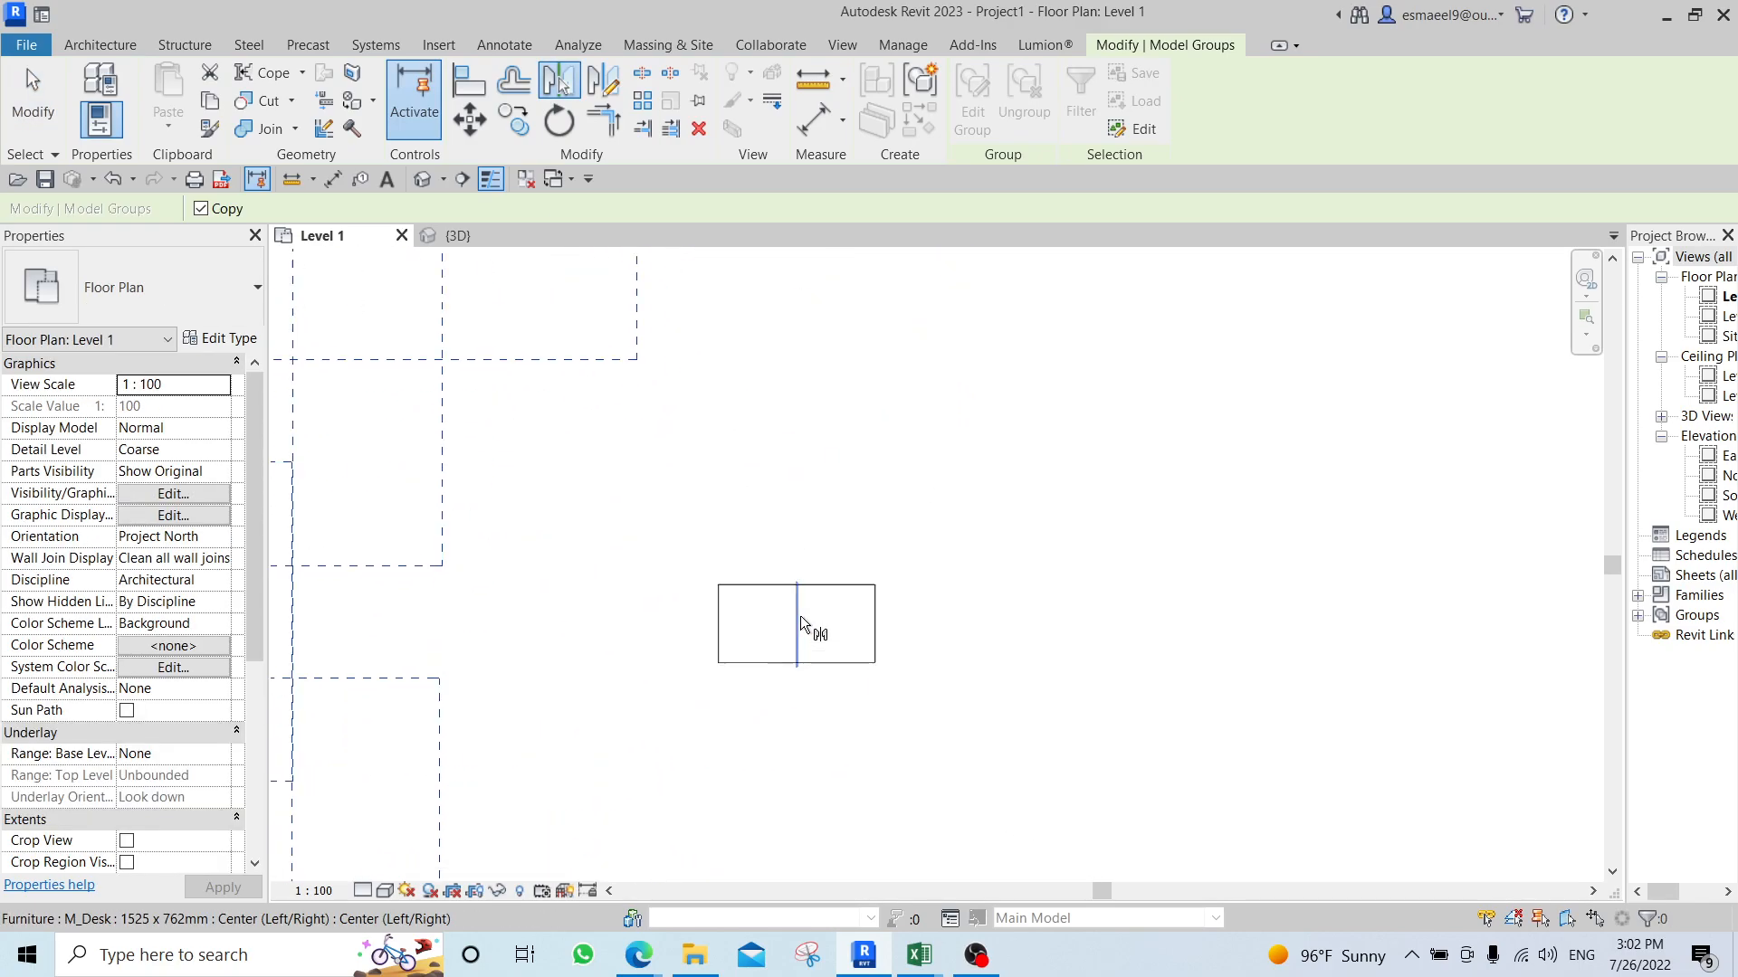
{"action": "left_click", "coordinate": [799, 608]}
{"action": "scroll", "coordinate": [877, 520], "scroll_direction": "down", "scroll_amount": 10}
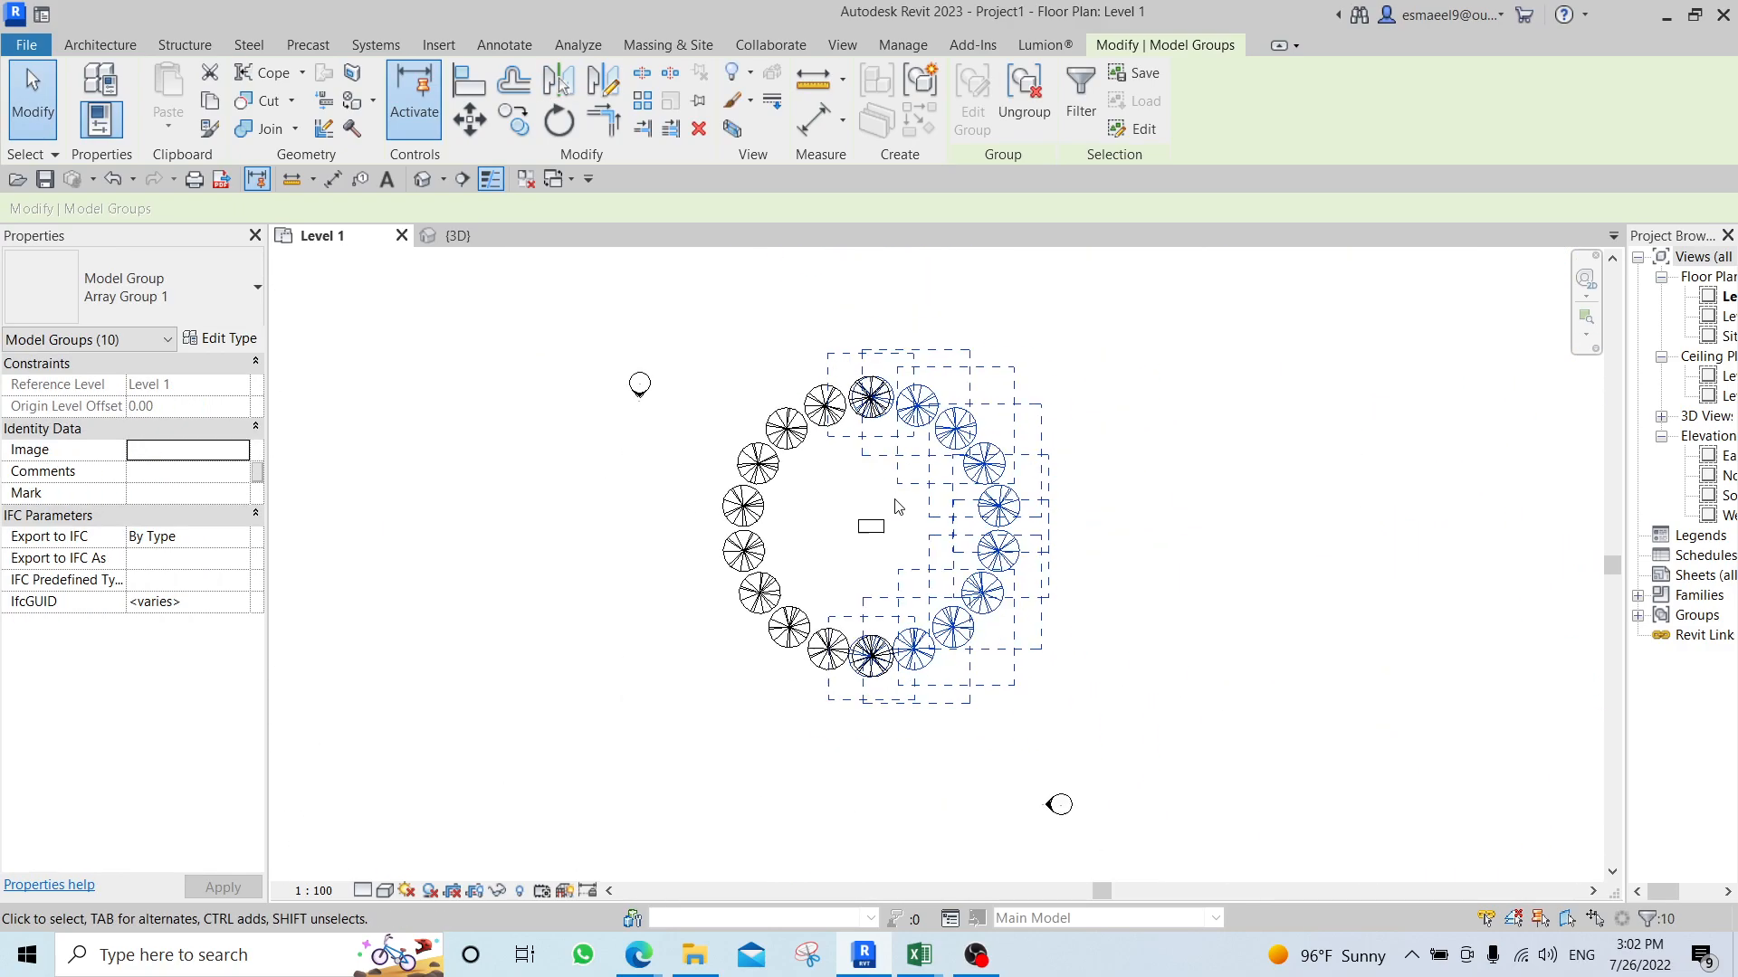
{"action": "key", "text": "Escape"}
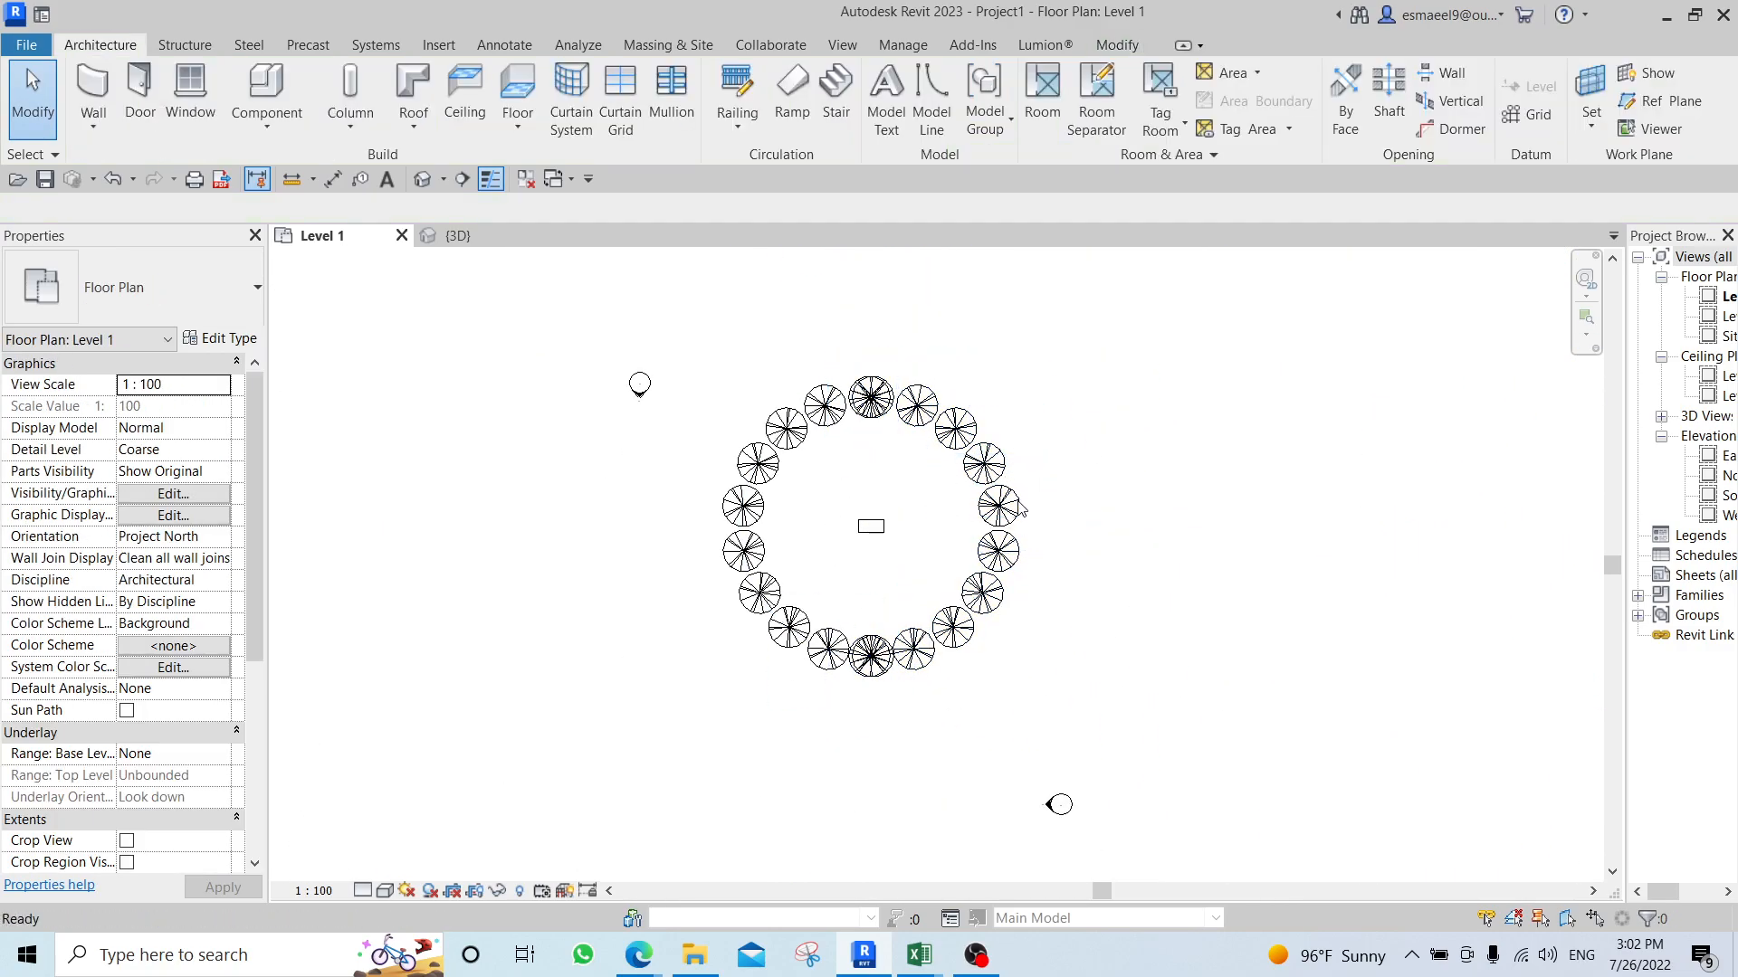
Switch to the 3D view, set its visual style to Shaded, and orbit around the ring of trees.
{"action": "key", "text": "ctrl+Tab"}
{"action": "scroll", "coordinate": [1199, 570], "scroll_direction": "down", "scroll_amount": 8}
{"action": "middle_click_drag", "start_coordinate": [1373, 568], "coordinate": [1078, 561]}
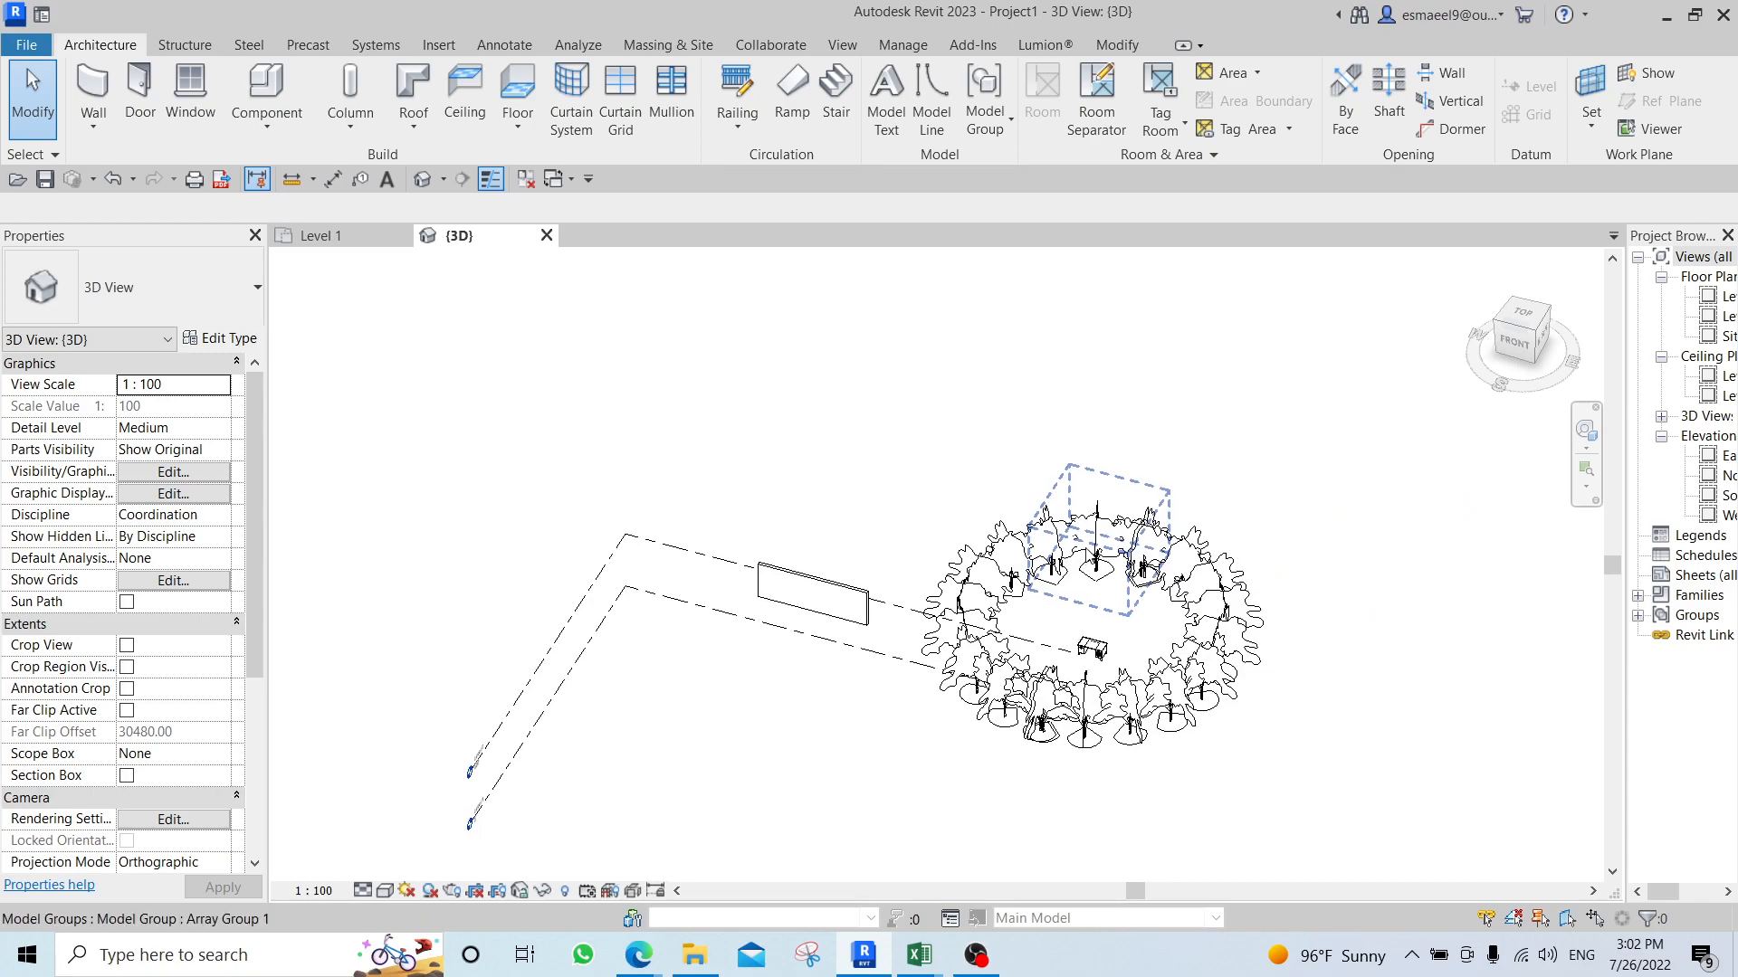
{"action": "key", "text": "s"}
{"action": "key", "text": "d"}
{"action": "mouse_move", "coordinate": [1244, 532]}
{"action": "middle_mouse_down", "text": "shift"}
{"action": "mouse_move", "coordinate": [1154, 524]}
{"action": "mouse_move", "coordinate": [1125, 493]}
{"action": "middle_mouse_up", "text": "shift"}
{"action": "scroll", "coordinate": [1050, 705], "scroll_direction": "up", "scroll_amount": 2}
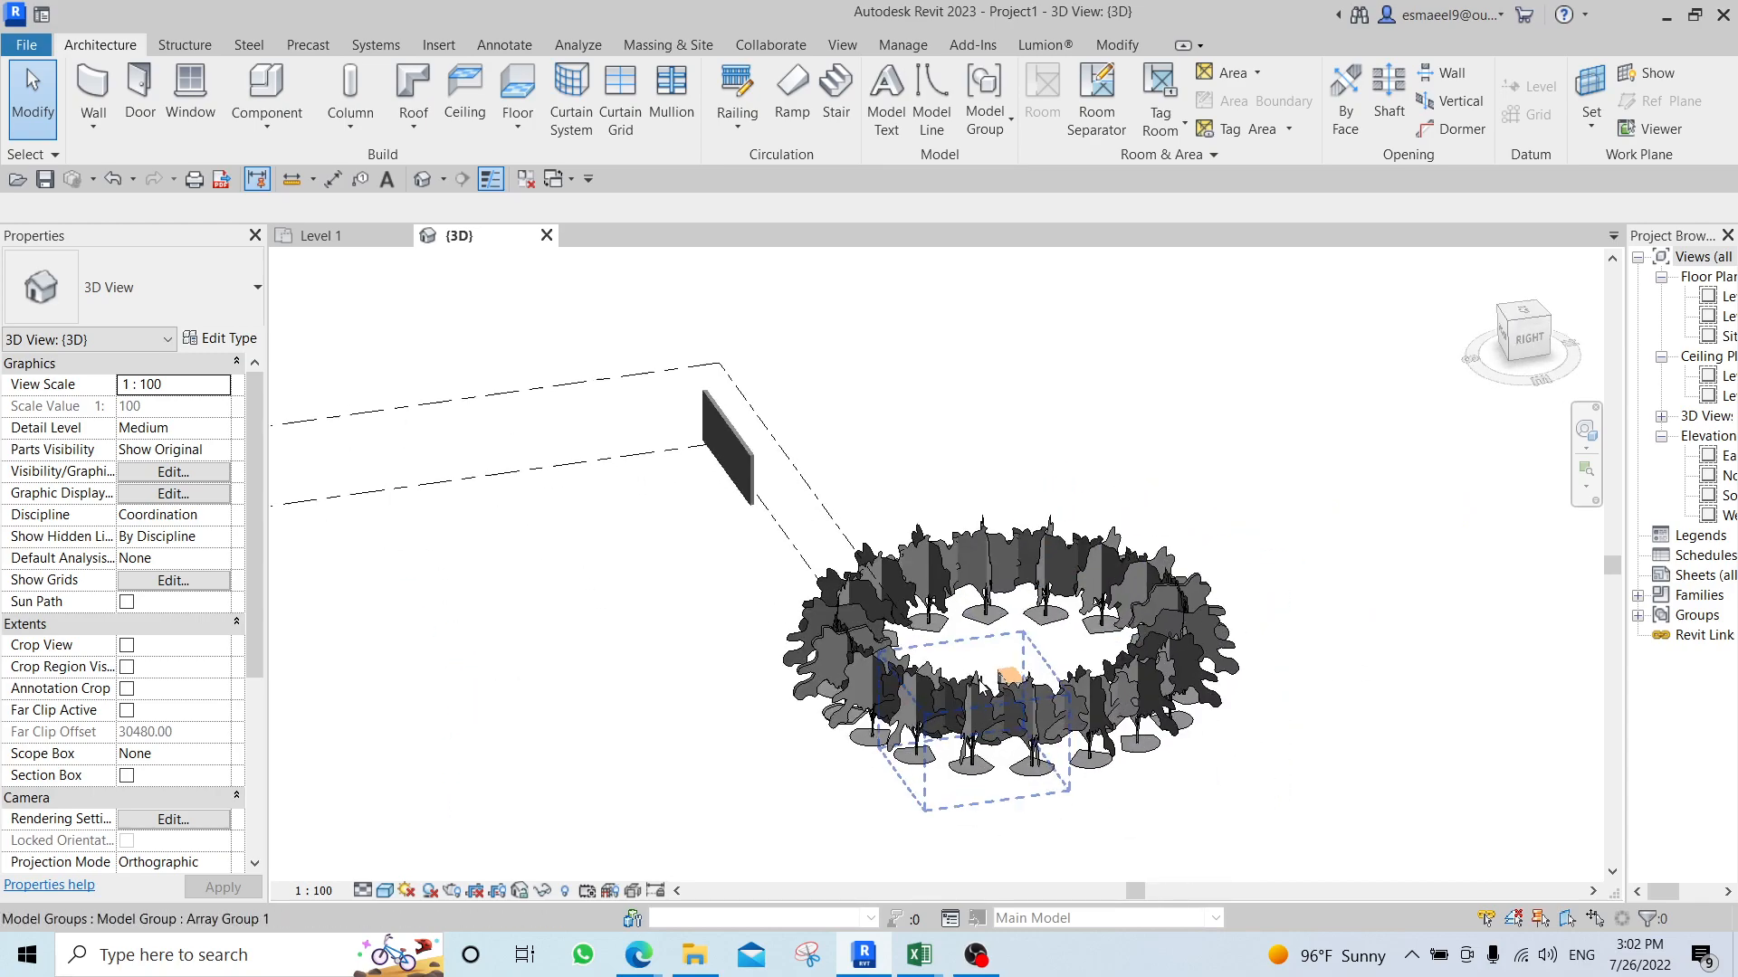
{"action": "middle_click_drag", "start_coordinate": [1031, 665], "coordinate": [1058, 535]}
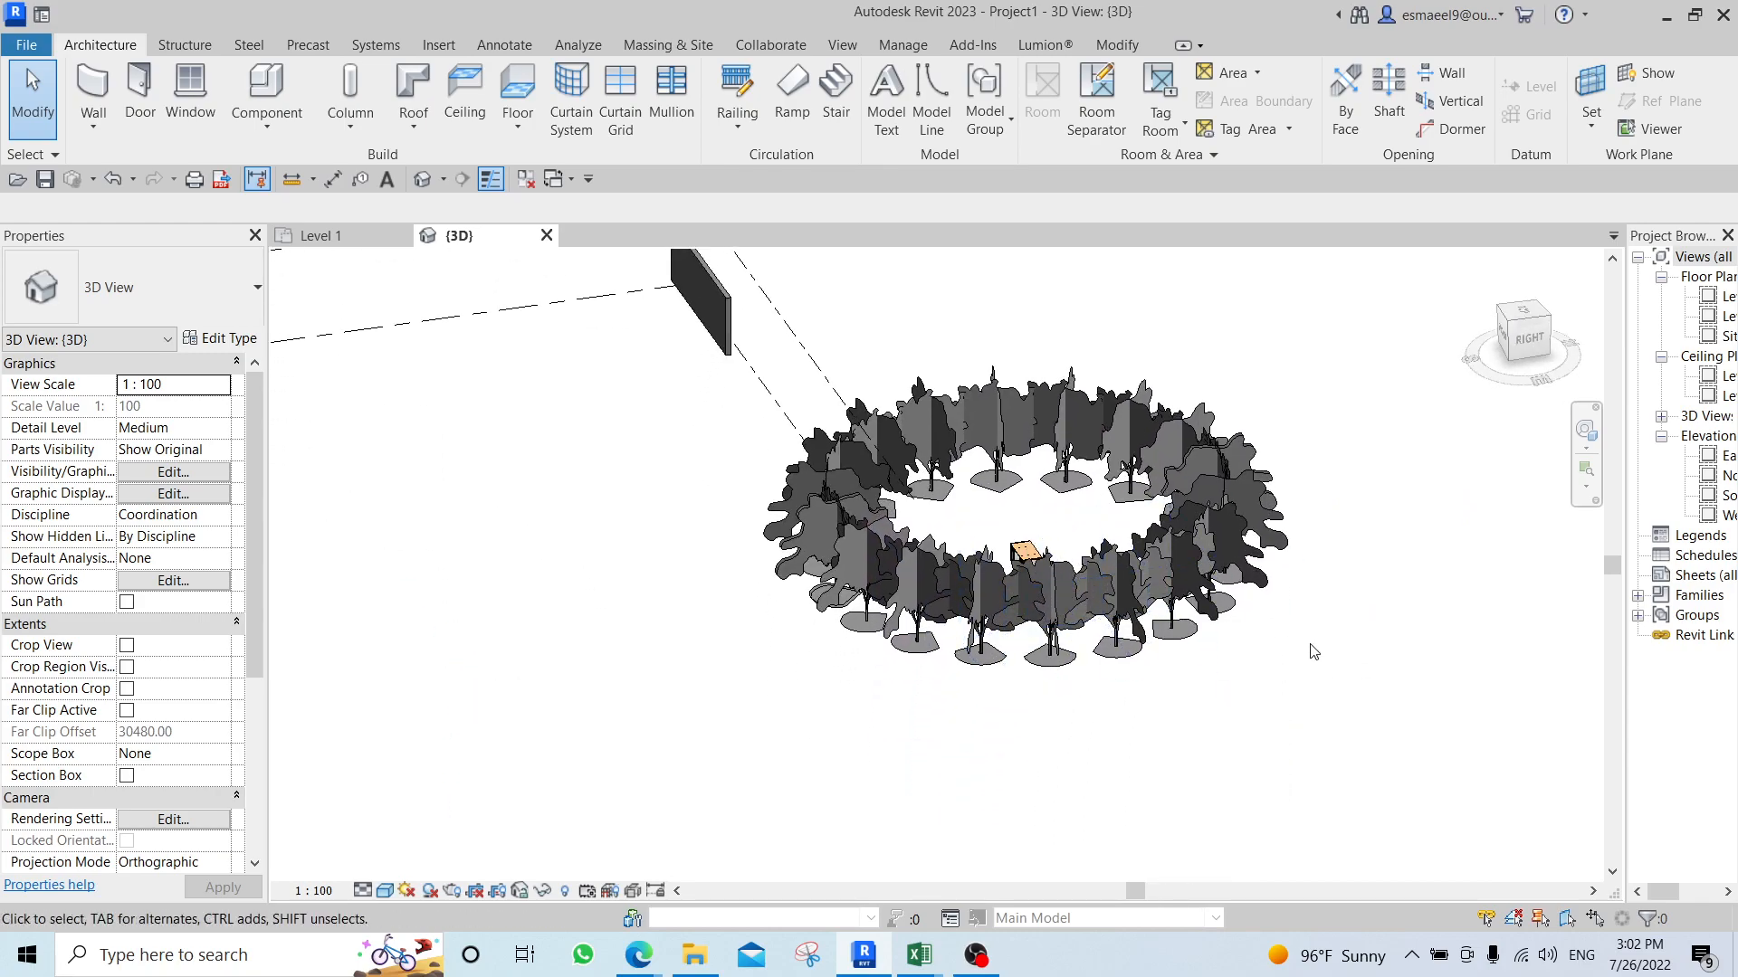
Close the practice project's Level 1 and 3D views and open the recent model rac_basic_sample_project.
{"action": "left_click", "coordinate": [1115, 44]}
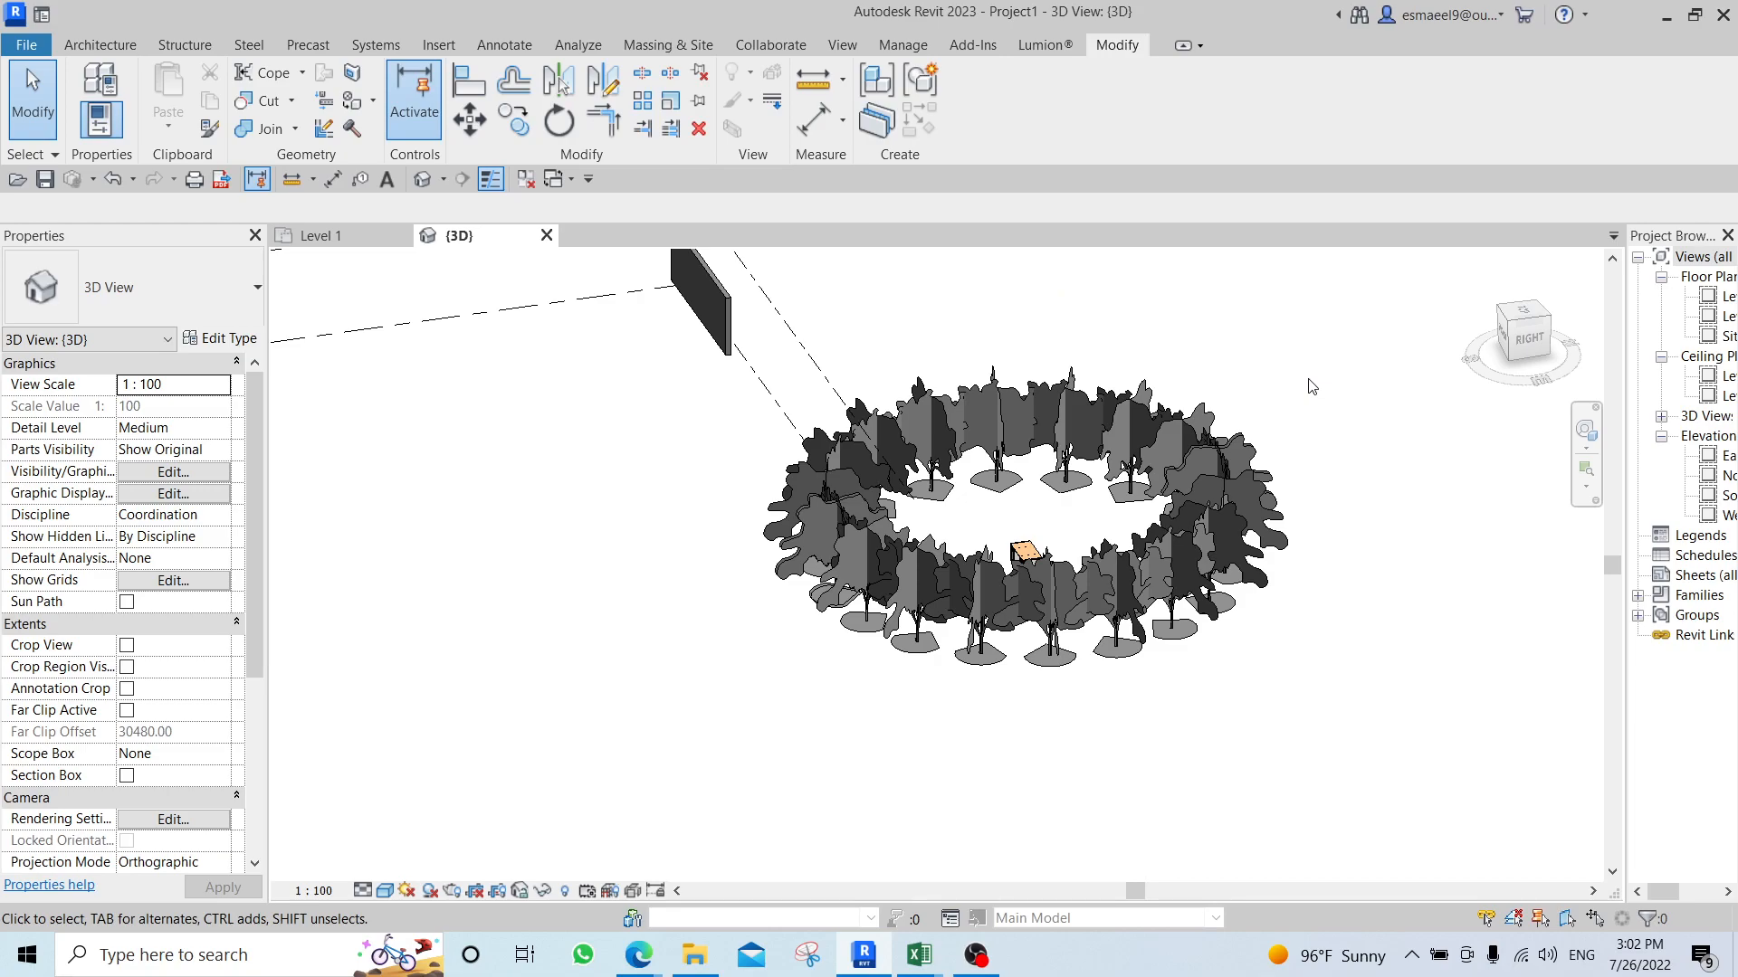
{"action": "left_click", "coordinate": [355, 239]}
{"action": "left_click", "coordinate": [402, 235]}
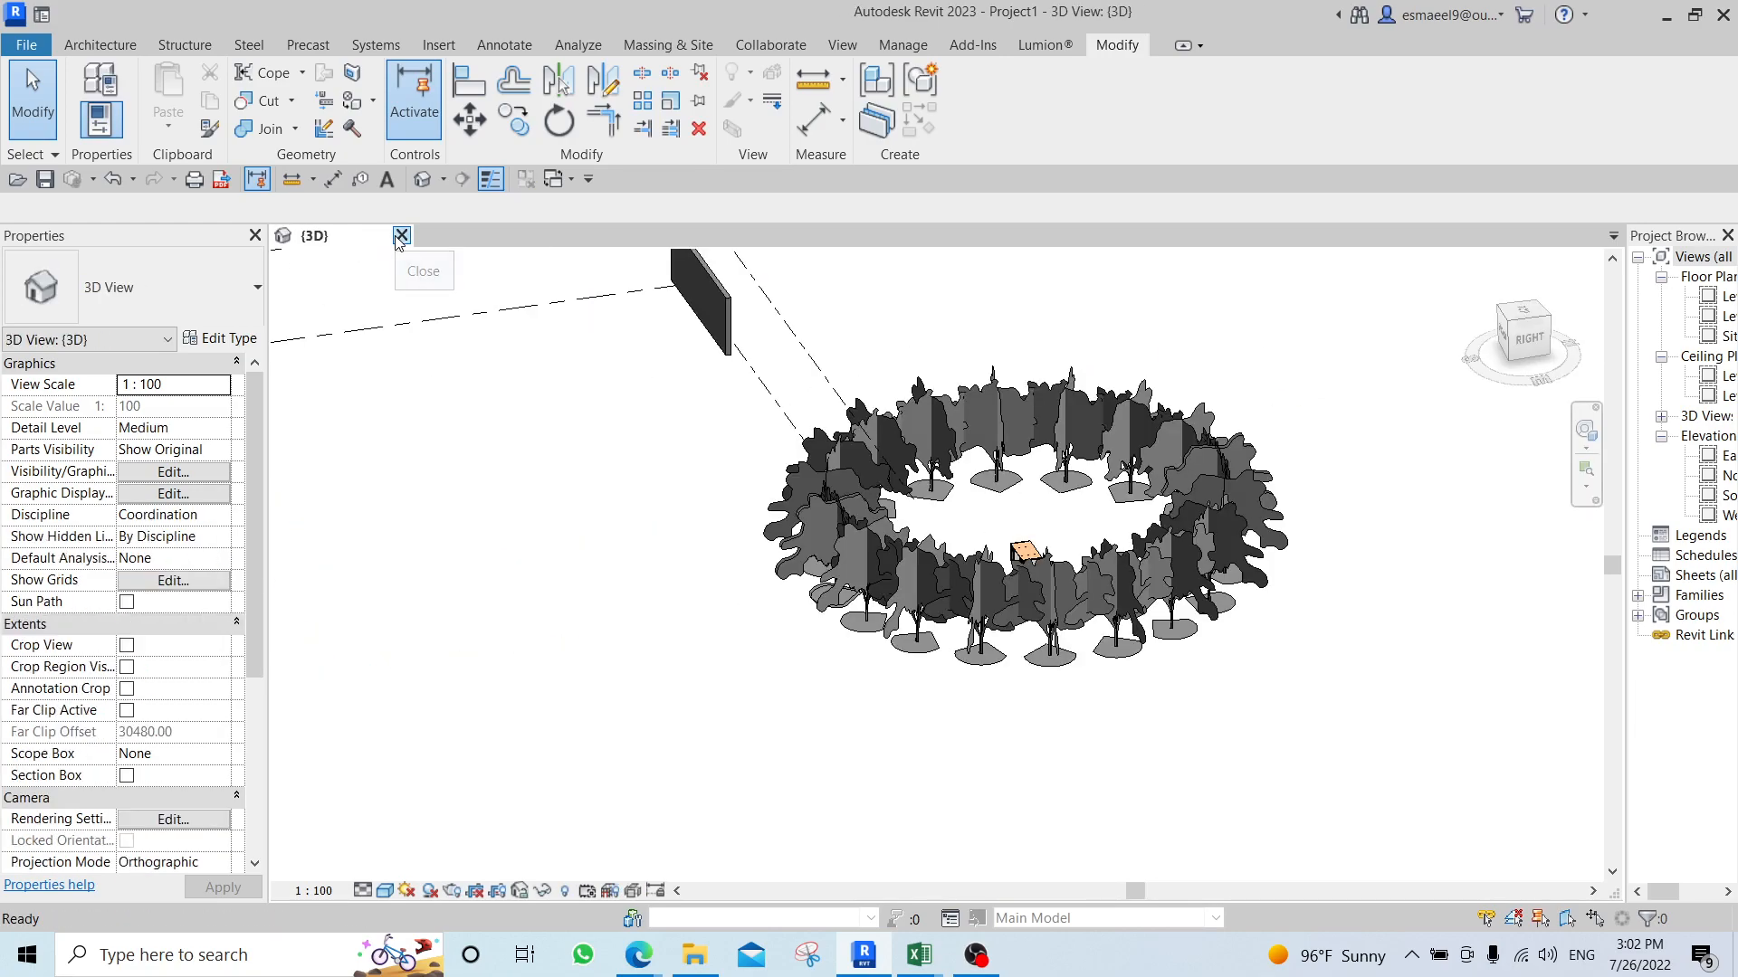
{"action": "left_click", "coordinate": [400, 236]}
{"action": "left_click", "coordinate": [935, 479]}
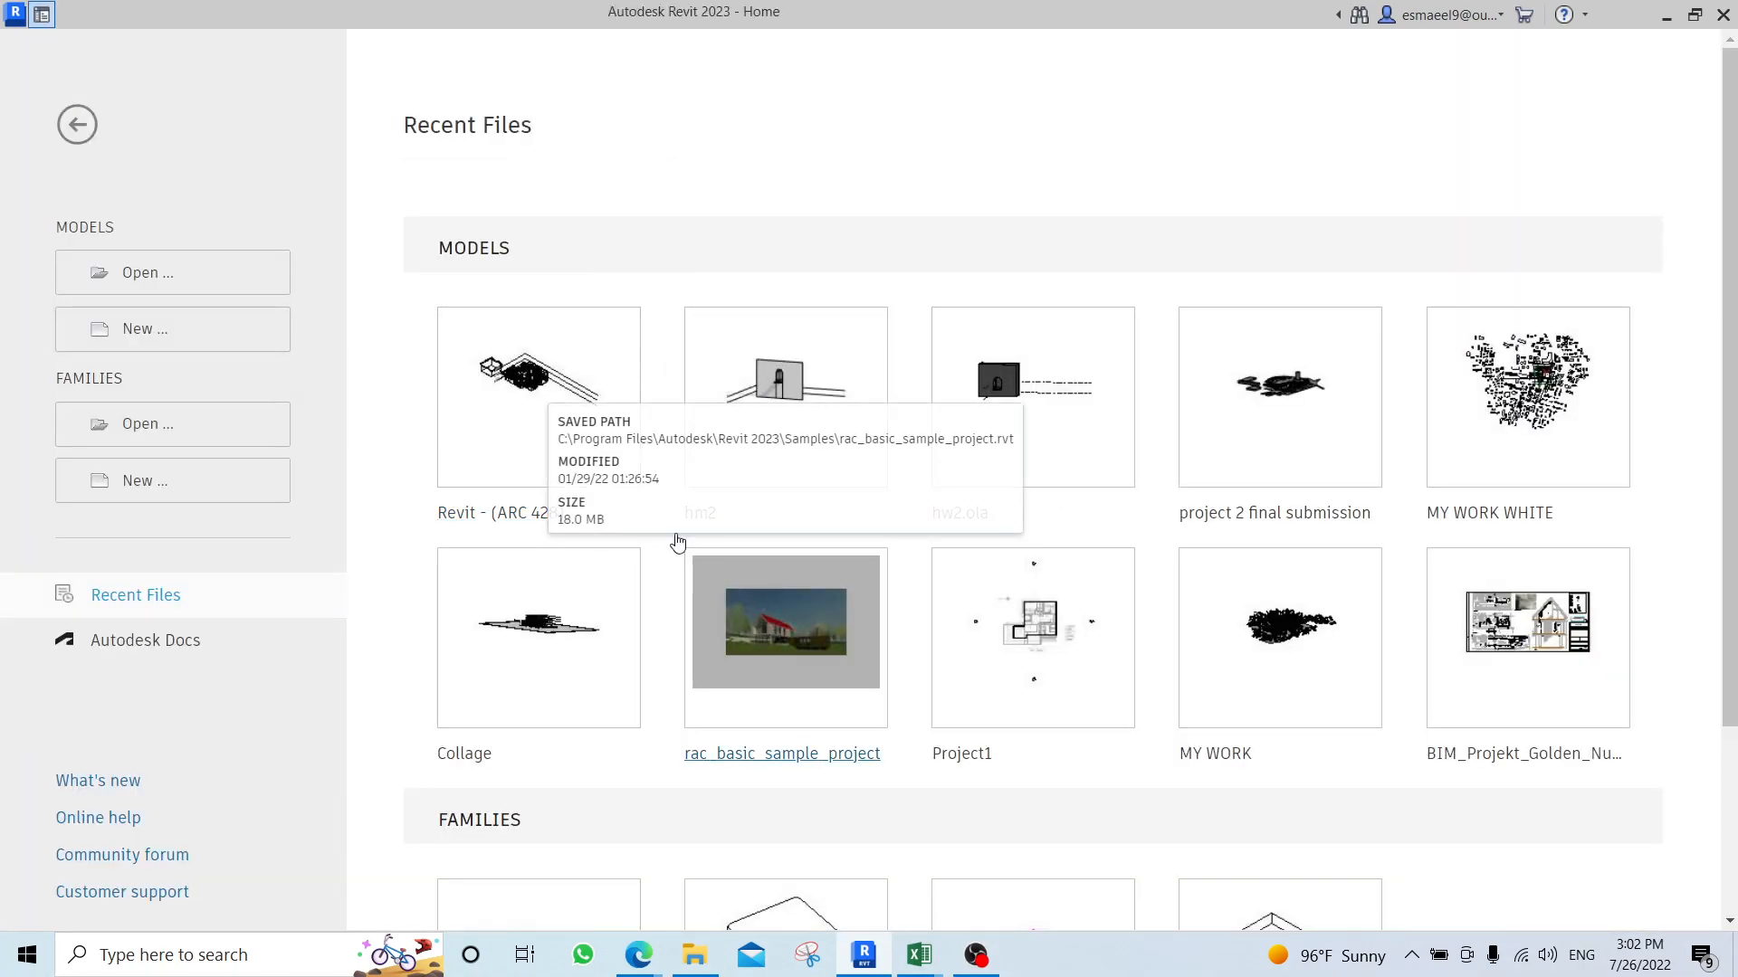
{"action": "left_click", "coordinate": [775, 612]}
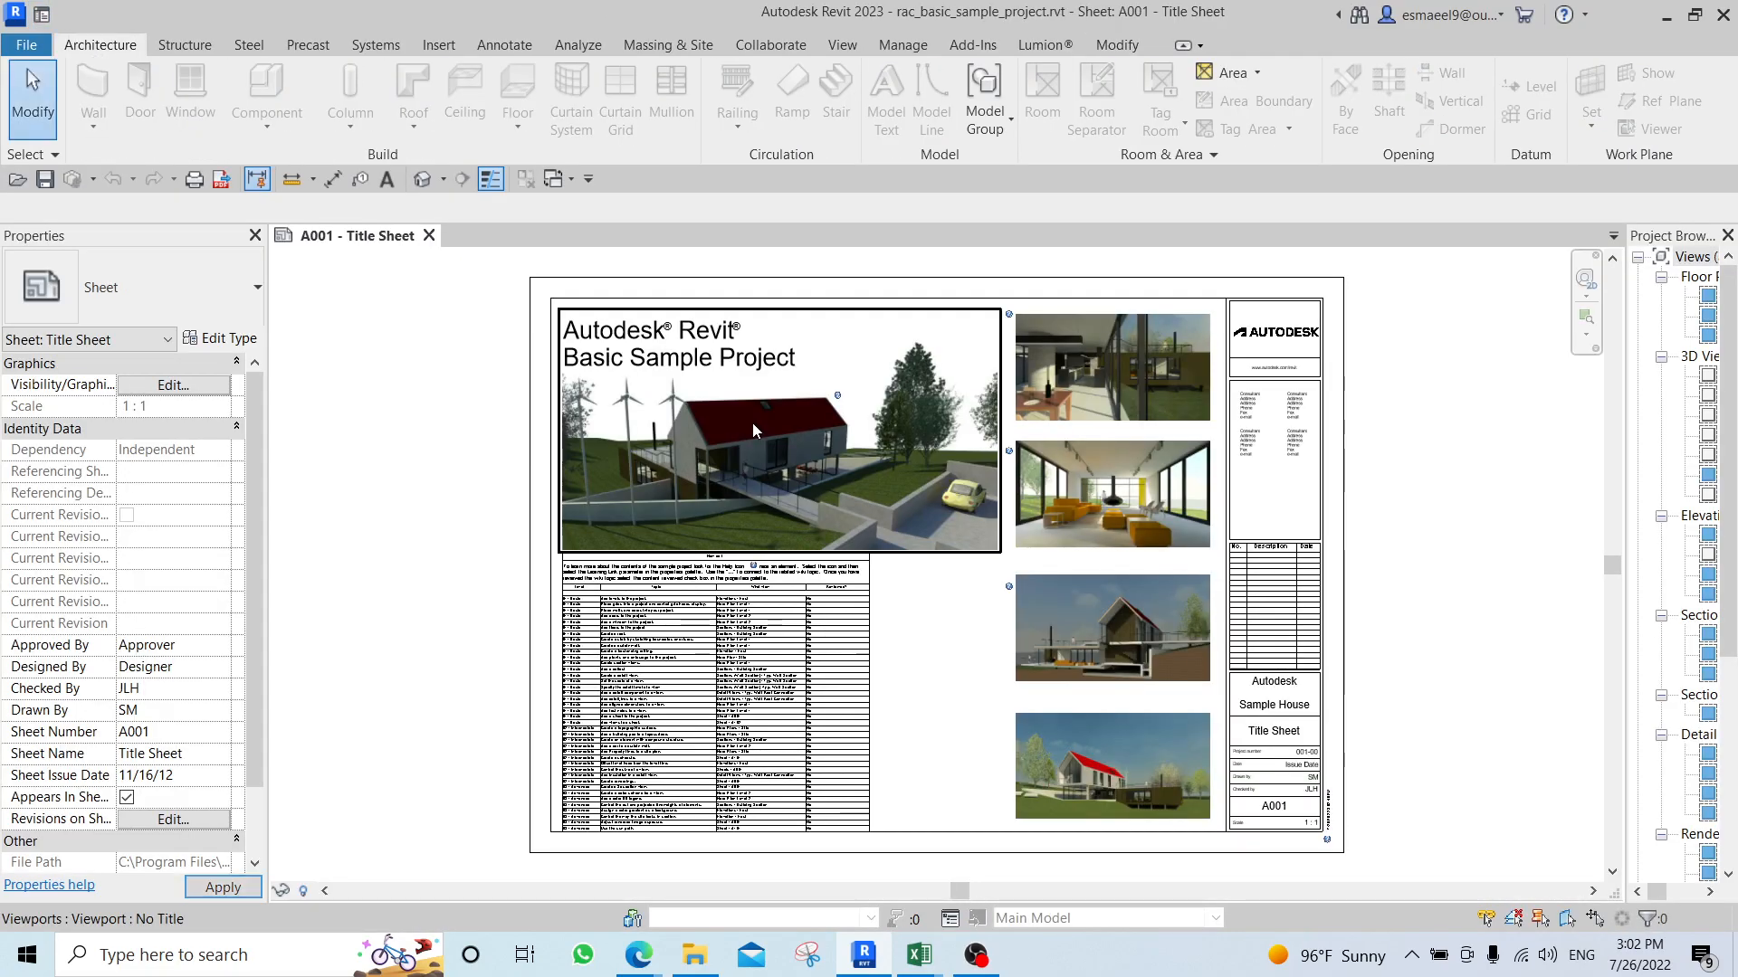
Re-dock the Project Browser so its names are readable and open the Level 1 floor plan.
{"action": "left_click", "coordinate": [1713, 302]}
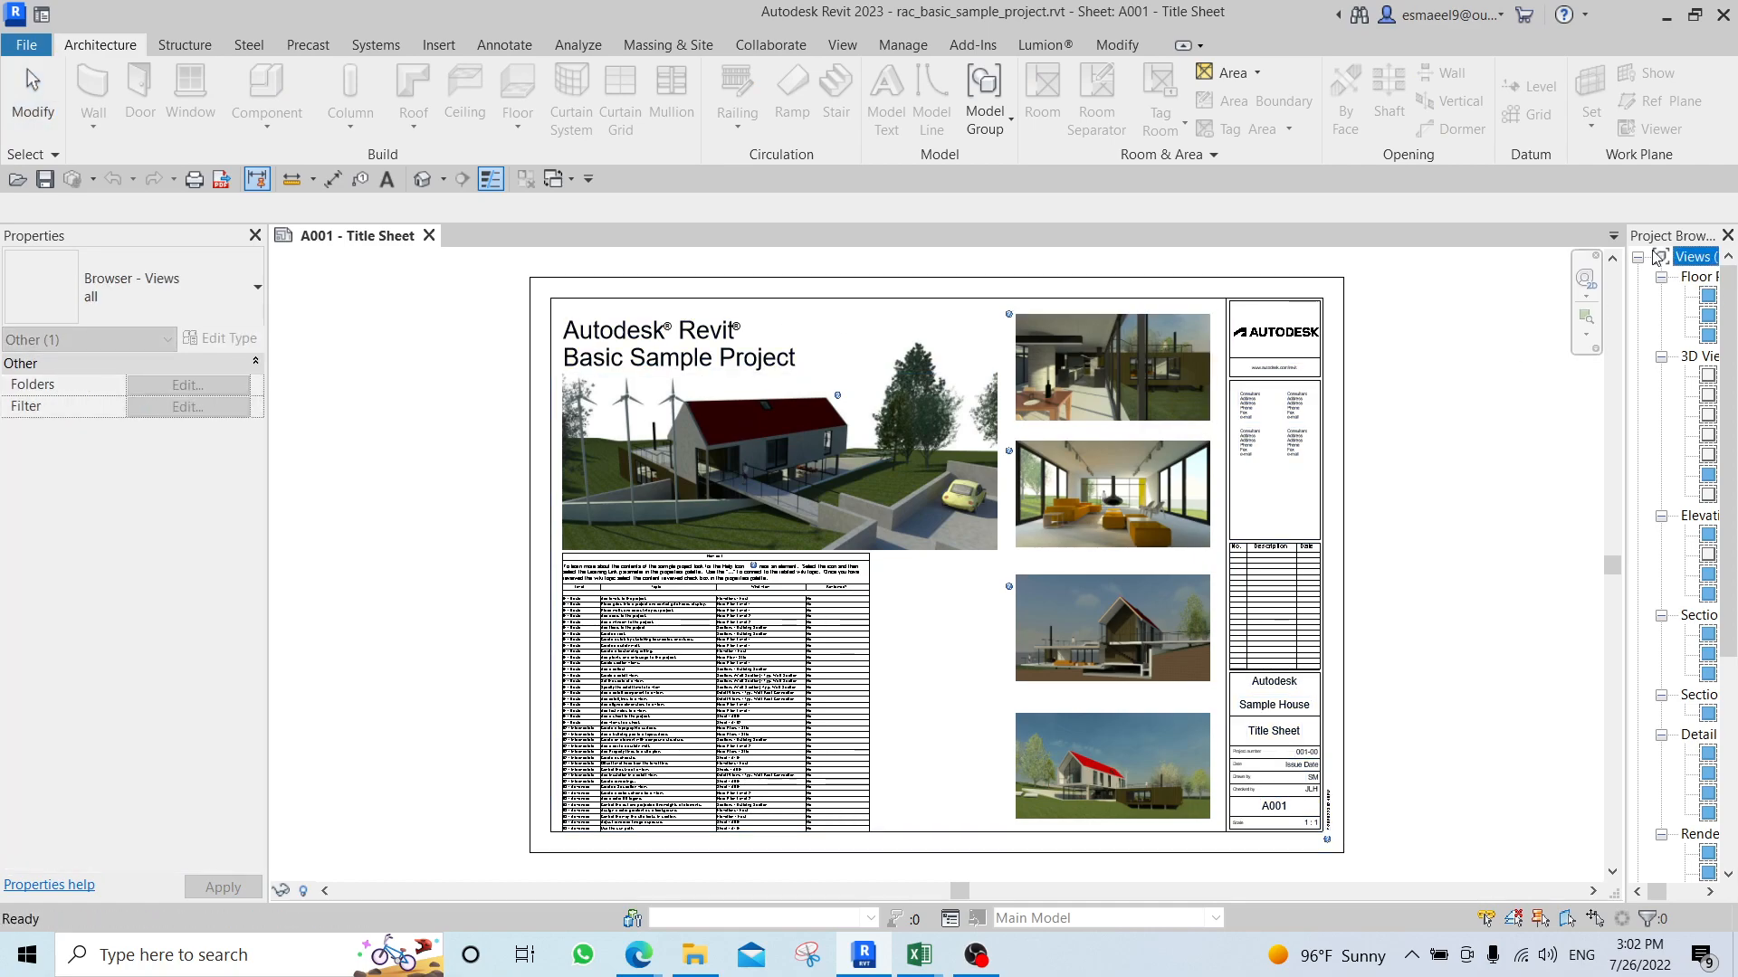
{"action": "left_click_drag", "start_coordinate": [1670, 237], "coordinate": [1708, 269]}
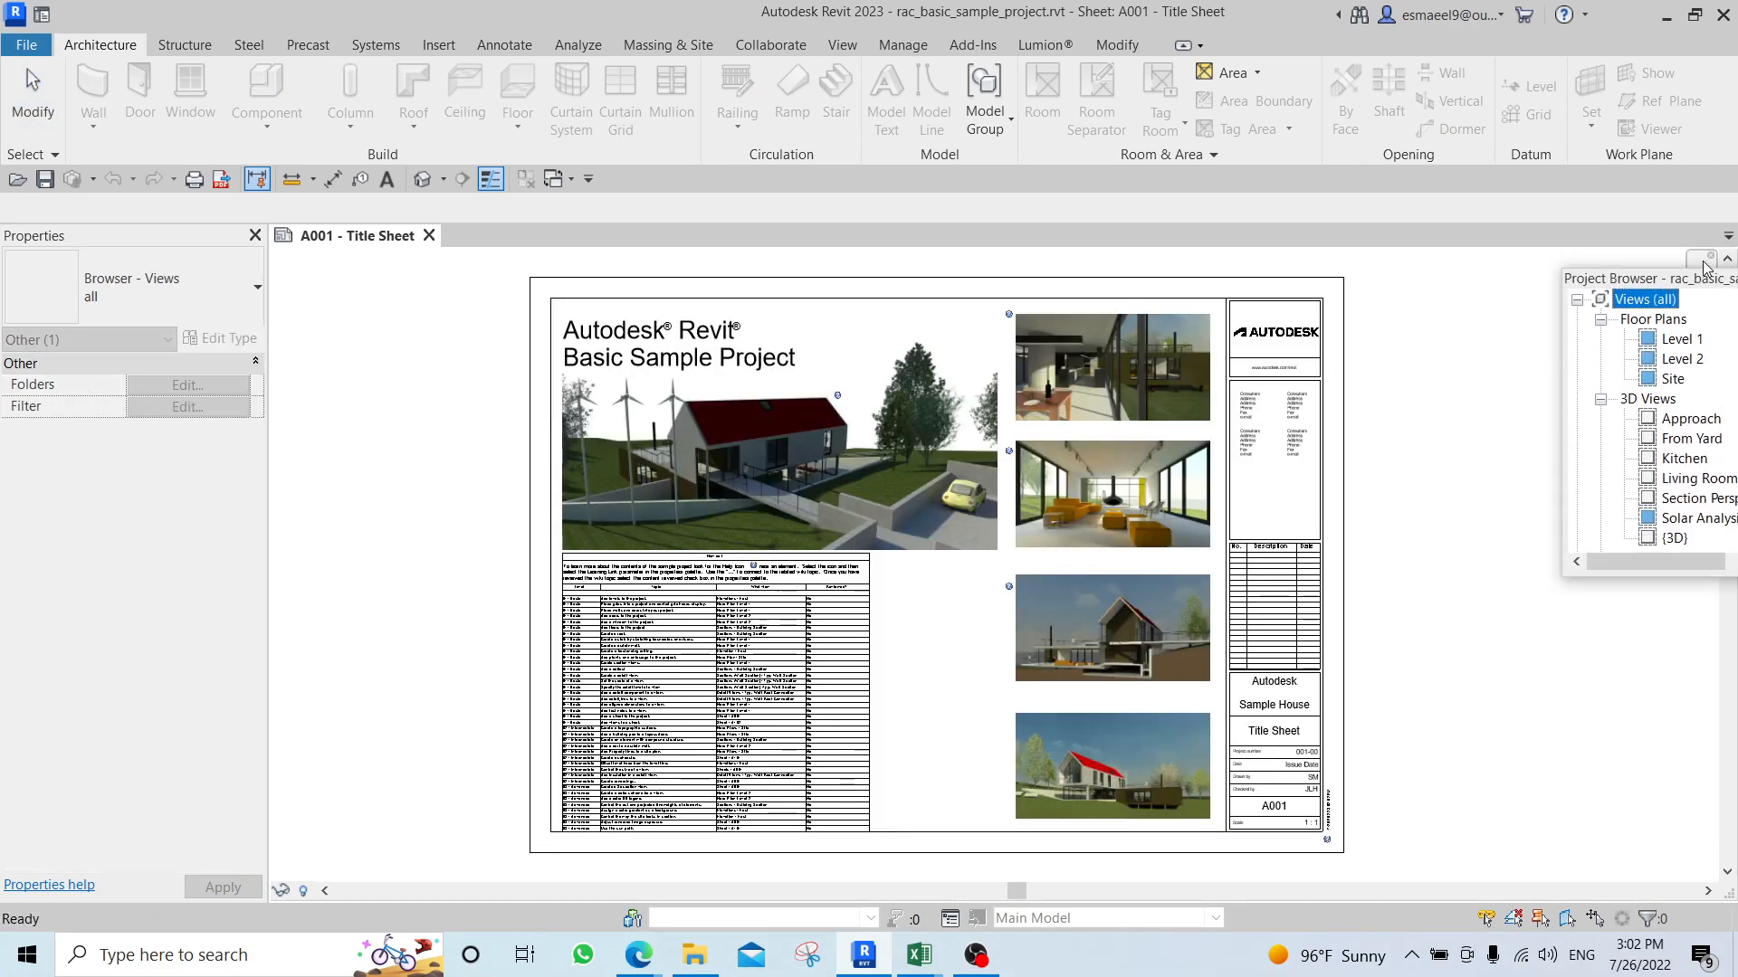
{"action": "double_click", "coordinate": [1659, 280]}
{"action": "double_click", "coordinate": [1618, 296]}
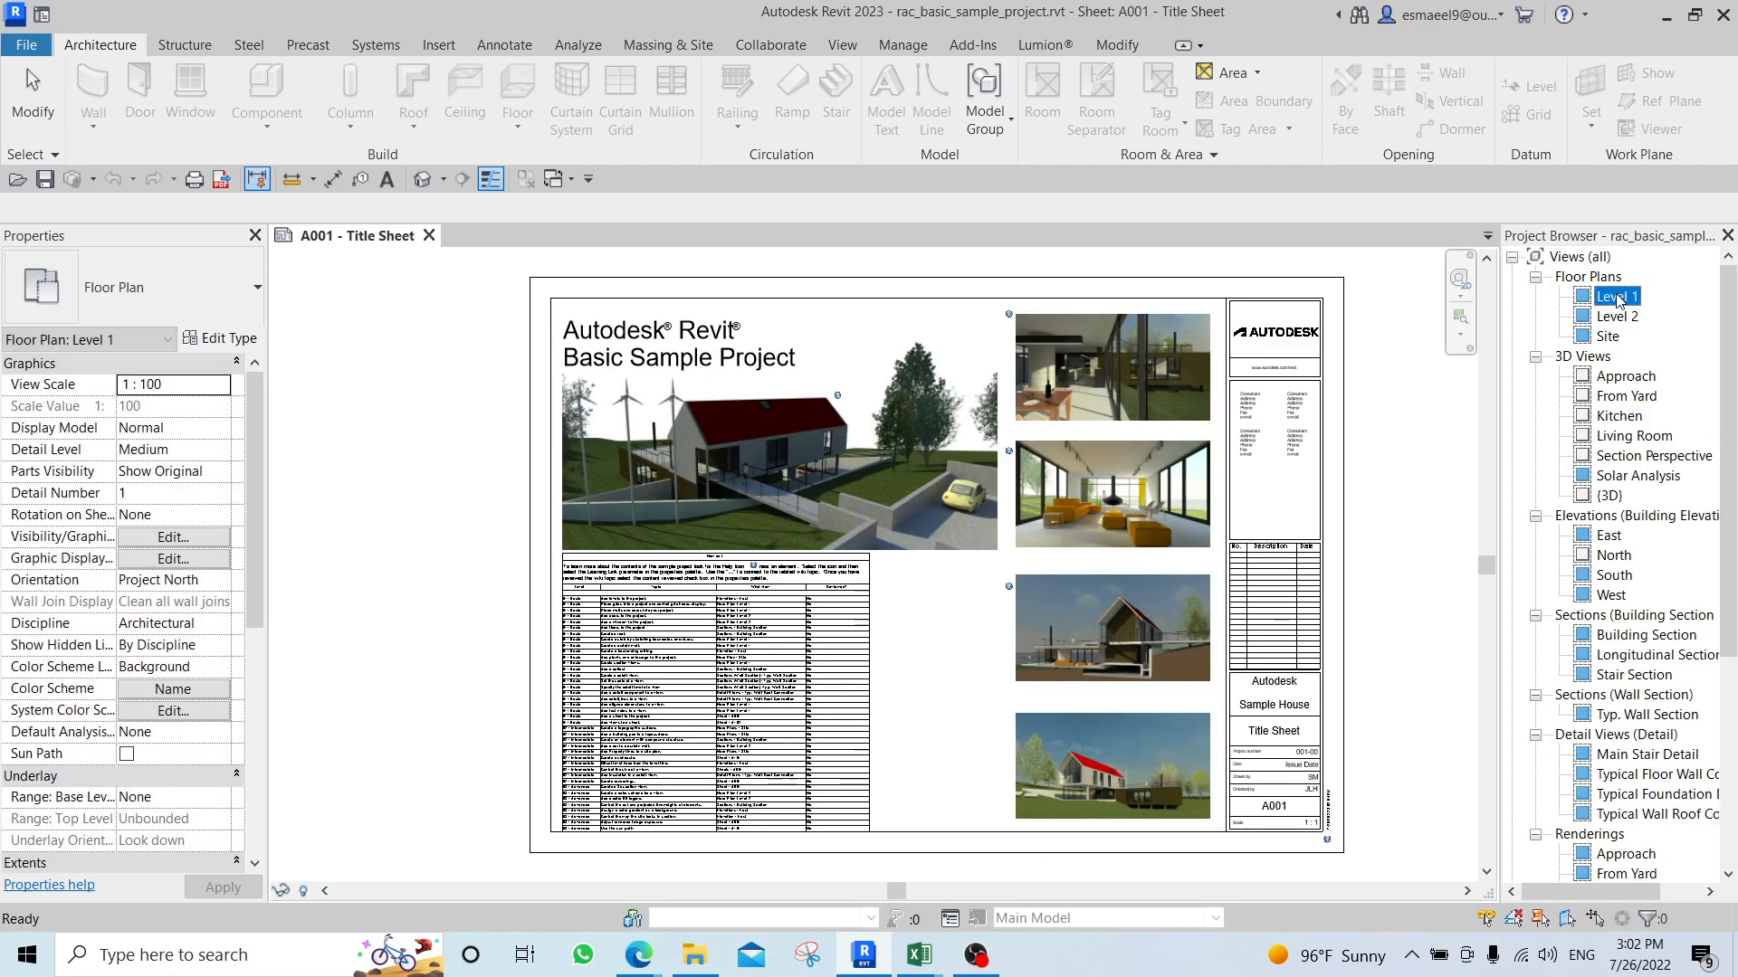
{"action": "mouse_move", "coordinate": [1201, 502]}
{"action": "middle_mouse_down"}
{"action": "mouse_move", "coordinate": [940, 429]}
{"action": "mouse_move", "coordinate": [794, 413]}
{"action": "middle_mouse_up"}
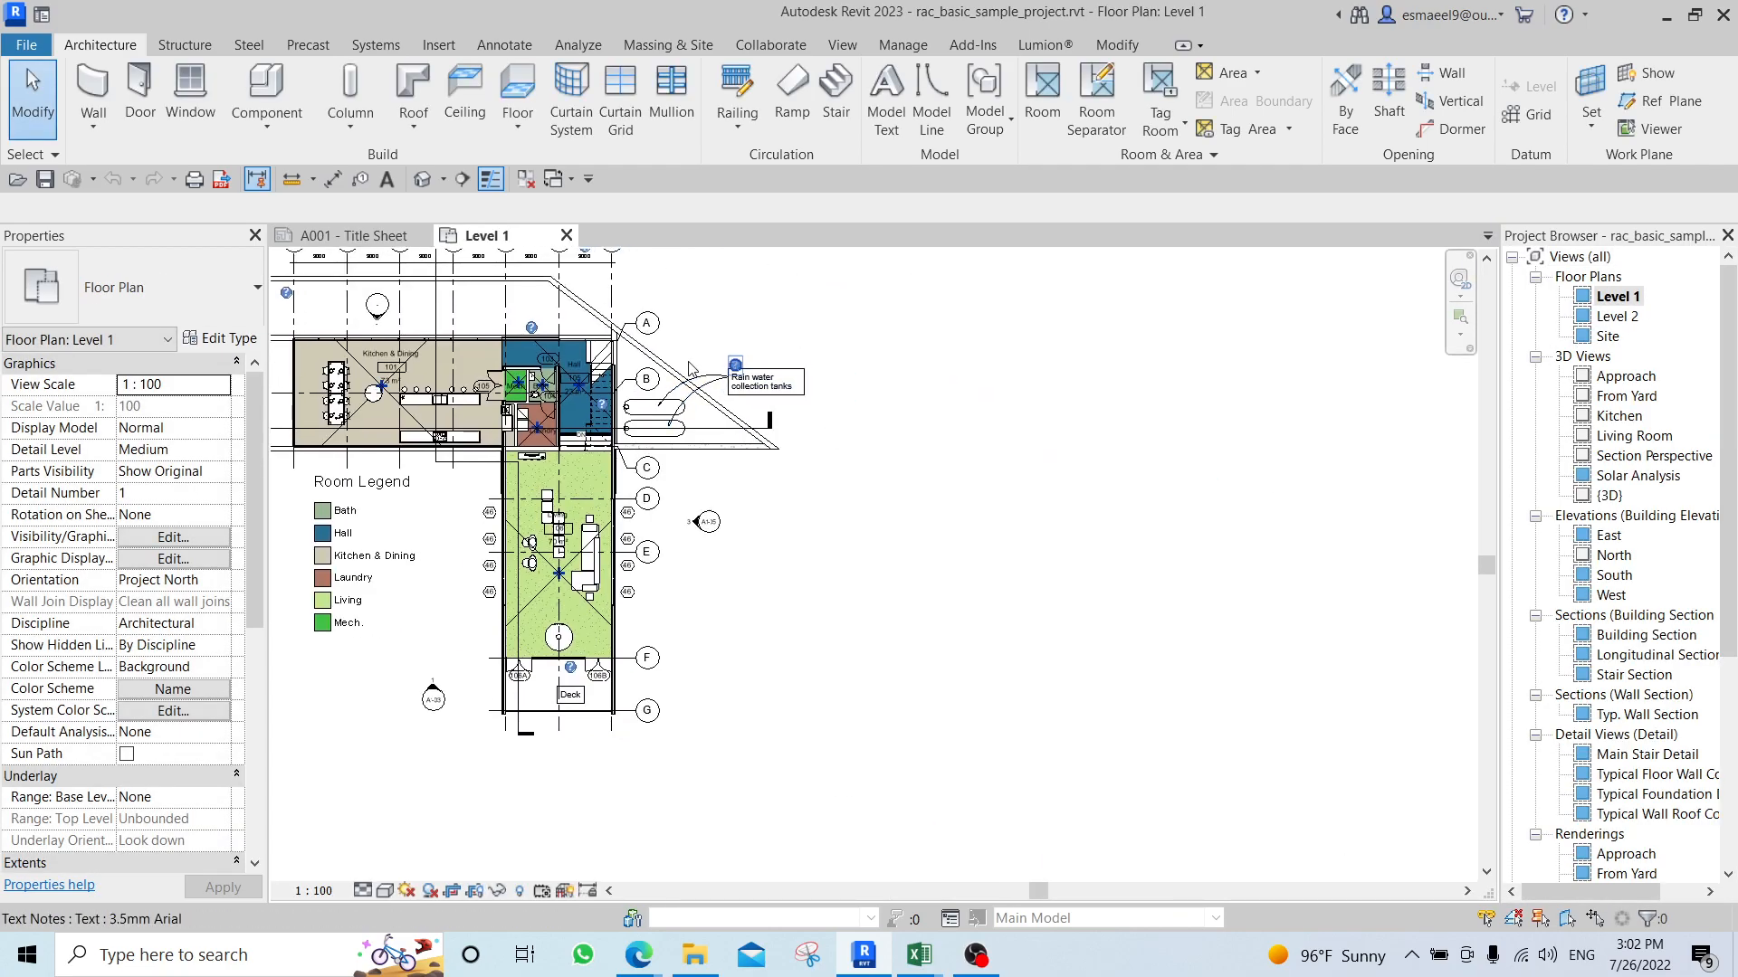
{"action": "left_click", "coordinate": [376, 242]}
{"action": "left_click", "coordinate": [463, 238]}
Draw a small model-line rectangle over the Room Legend, beside the living room.
{"action": "scroll", "coordinate": [1077, 491], "scroll_direction": "up", "scroll_amount": 2}
{"action": "middle_click_drag", "start_coordinate": [1077, 490], "coordinate": [947, 508]}
{"action": "scroll", "coordinate": [640, 500], "scroll_direction": "down", "scroll_amount": 3}
{"action": "middle_click_drag", "start_coordinate": [592, 496], "coordinate": [919, 571]}
{"action": "scroll", "coordinate": [944, 595], "scroll_direction": "up", "scroll_amount": 4}
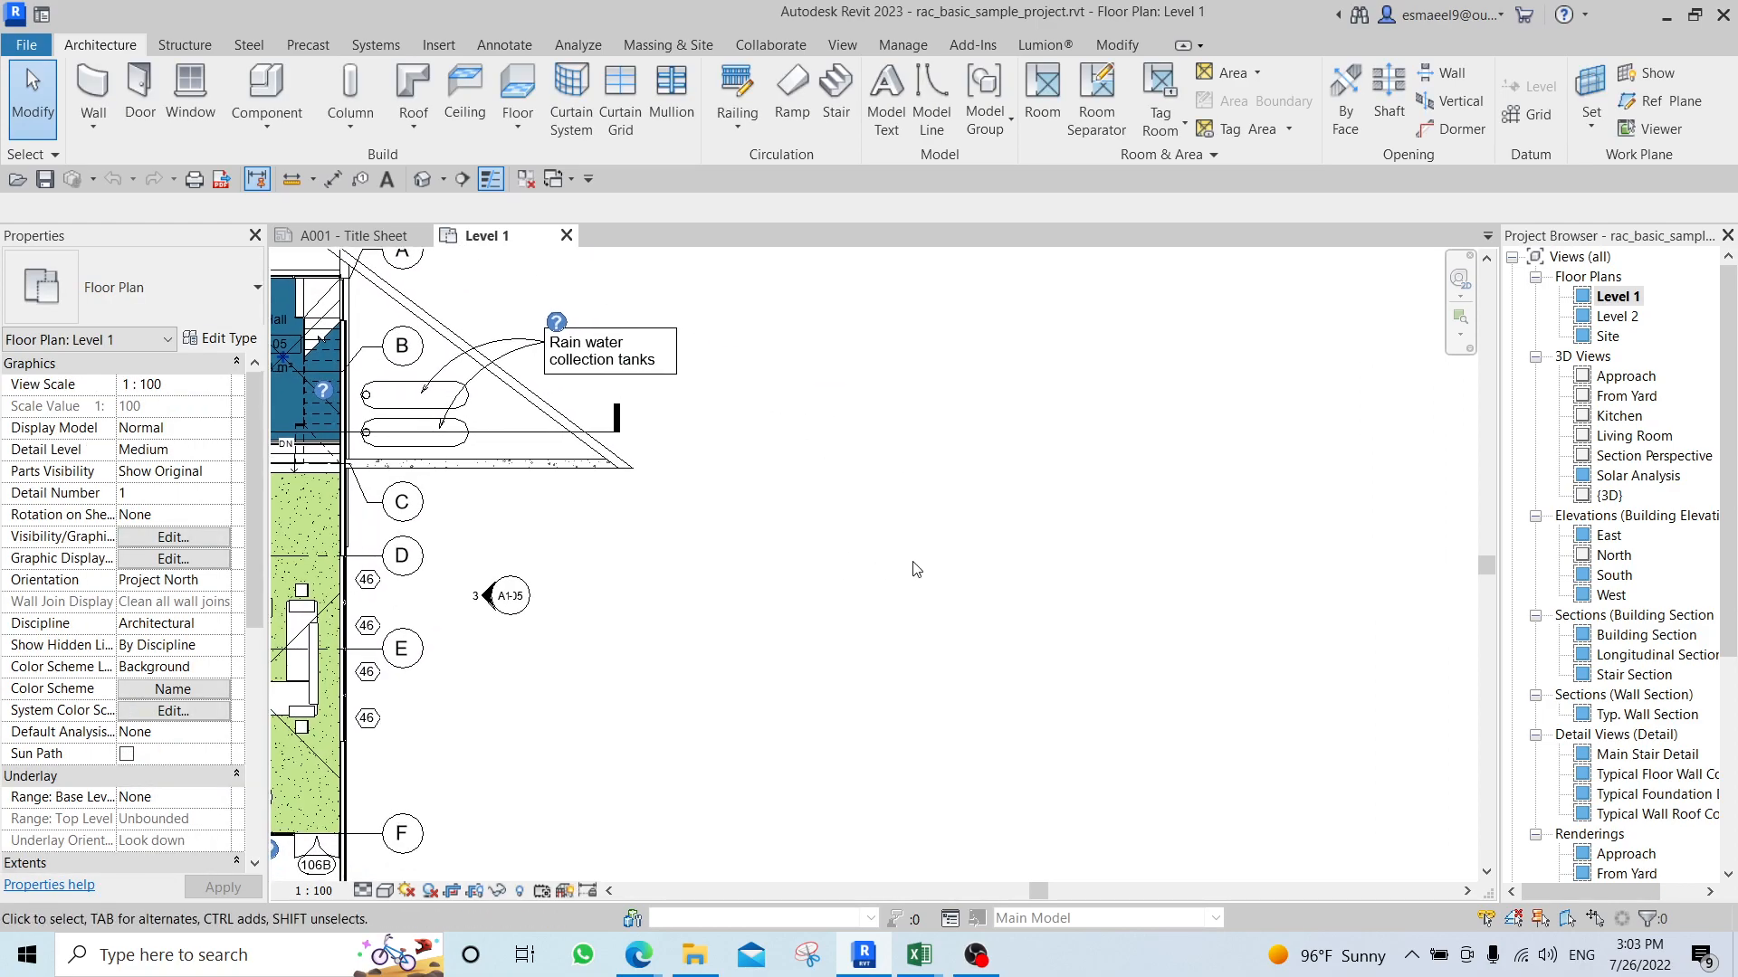
{"action": "key", "text": "l"}
{"action": "key", "text": "i"}
{"action": "scroll", "coordinate": [960, 591], "scroll_direction": "up", "scroll_amount": 2}
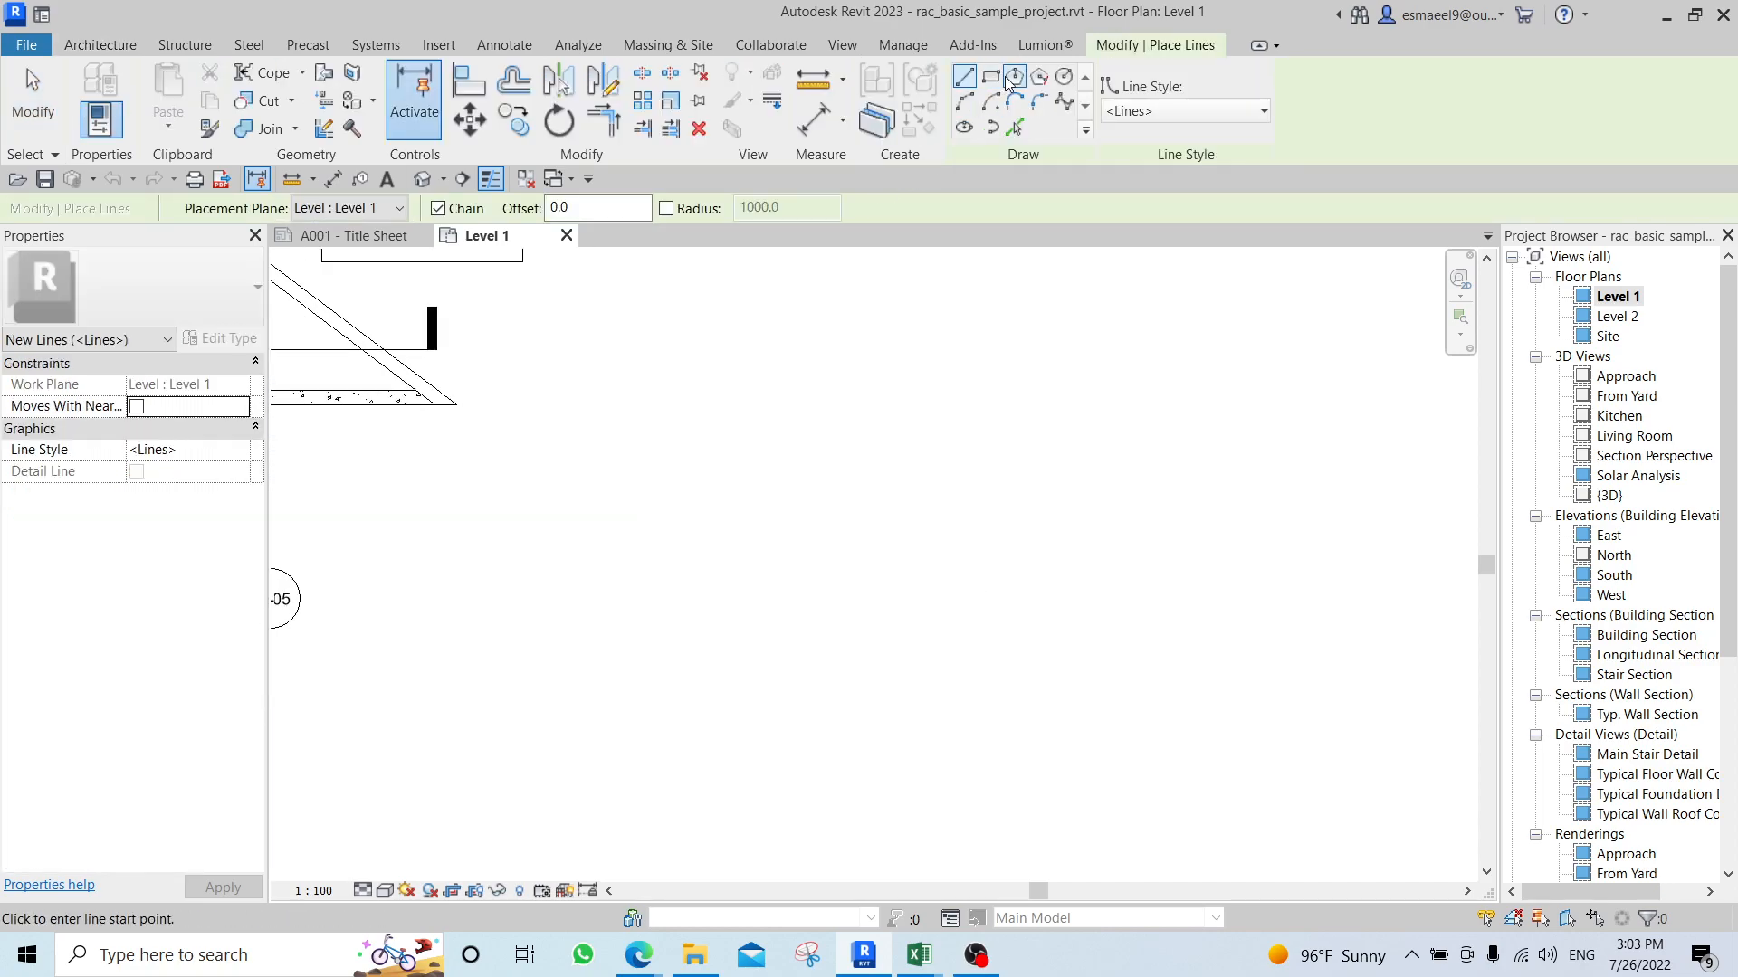
{"action": "left_click", "coordinate": [987, 84]}
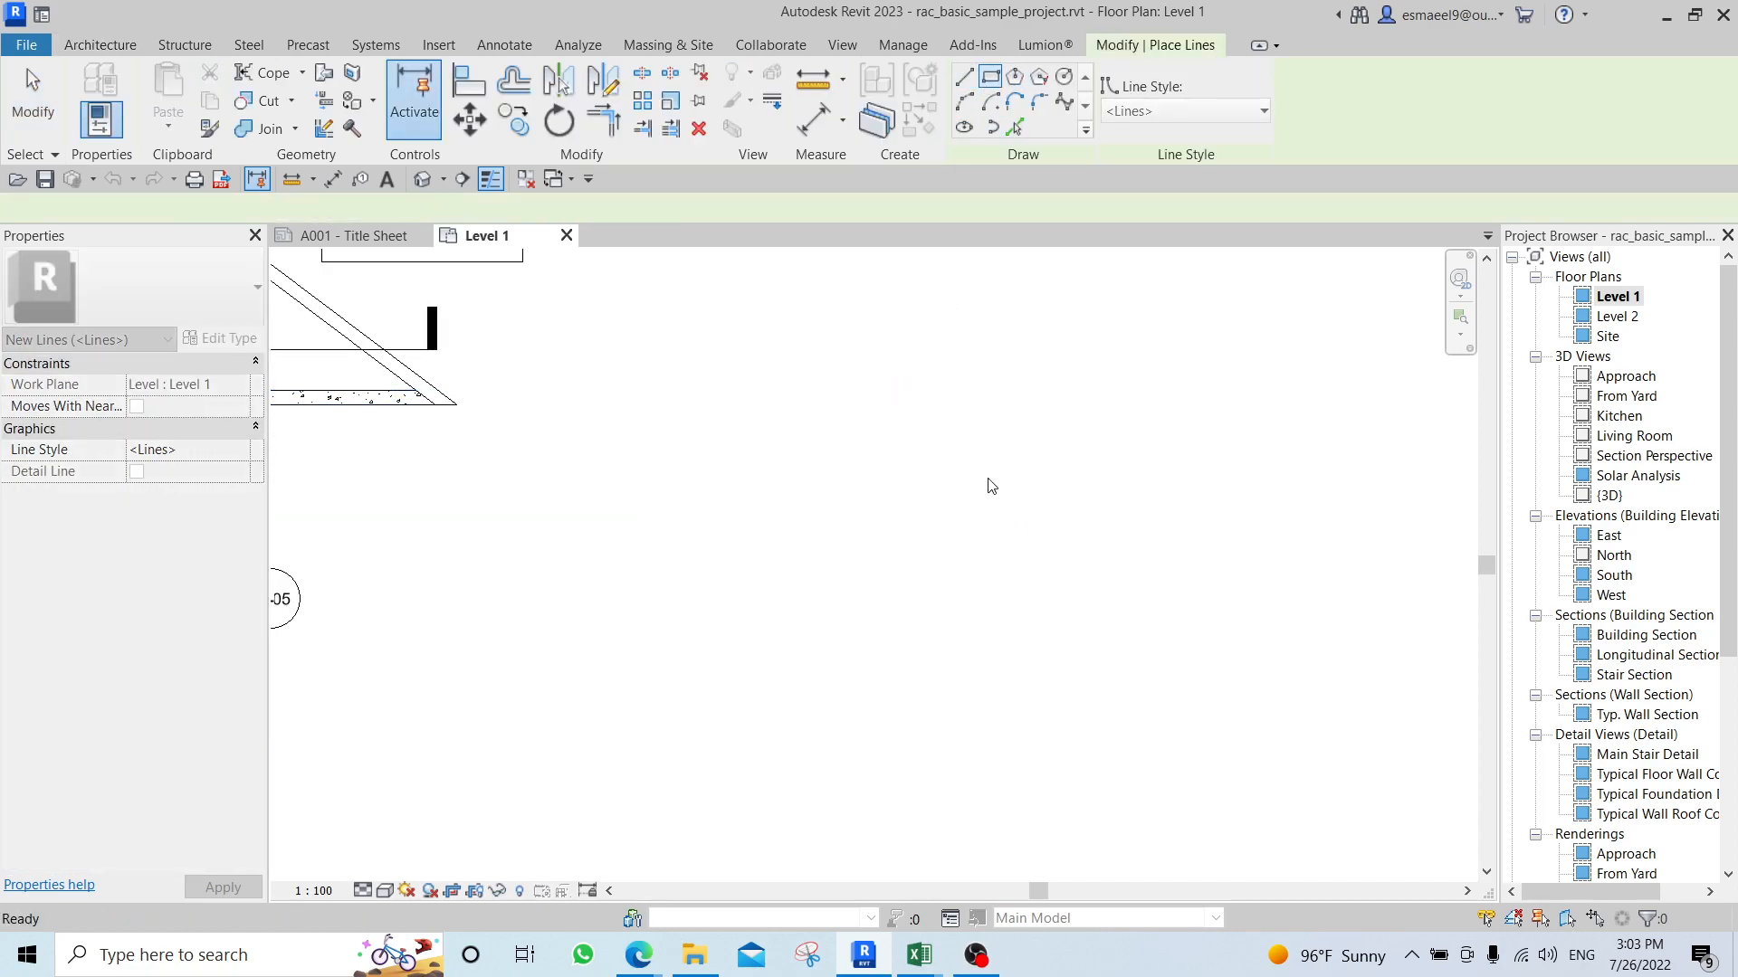
{"action": "scroll", "coordinate": [627, 532], "scroll_direction": "down", "scroll_amount": 3}
{"action": "scroll", "coordinate": [627, 532], "scroll_direction": "up", "scroll_amount": 4}
{"action": "left_click", "coordinate": [688, 592]}
{"action": "left_click", "coordinate": [724, 621]}
{"action": "key", "text": "Escape"}
{"action": "key", "text": "Escape"}
Delete the Room Legend surrounding the small rectangle.
{"action": "scroll", "coordinate": [651, 523], "scroll_direction": "up", "scroll_amount": 2}
{"action": "left_click", "coordinate": [561, 482]}
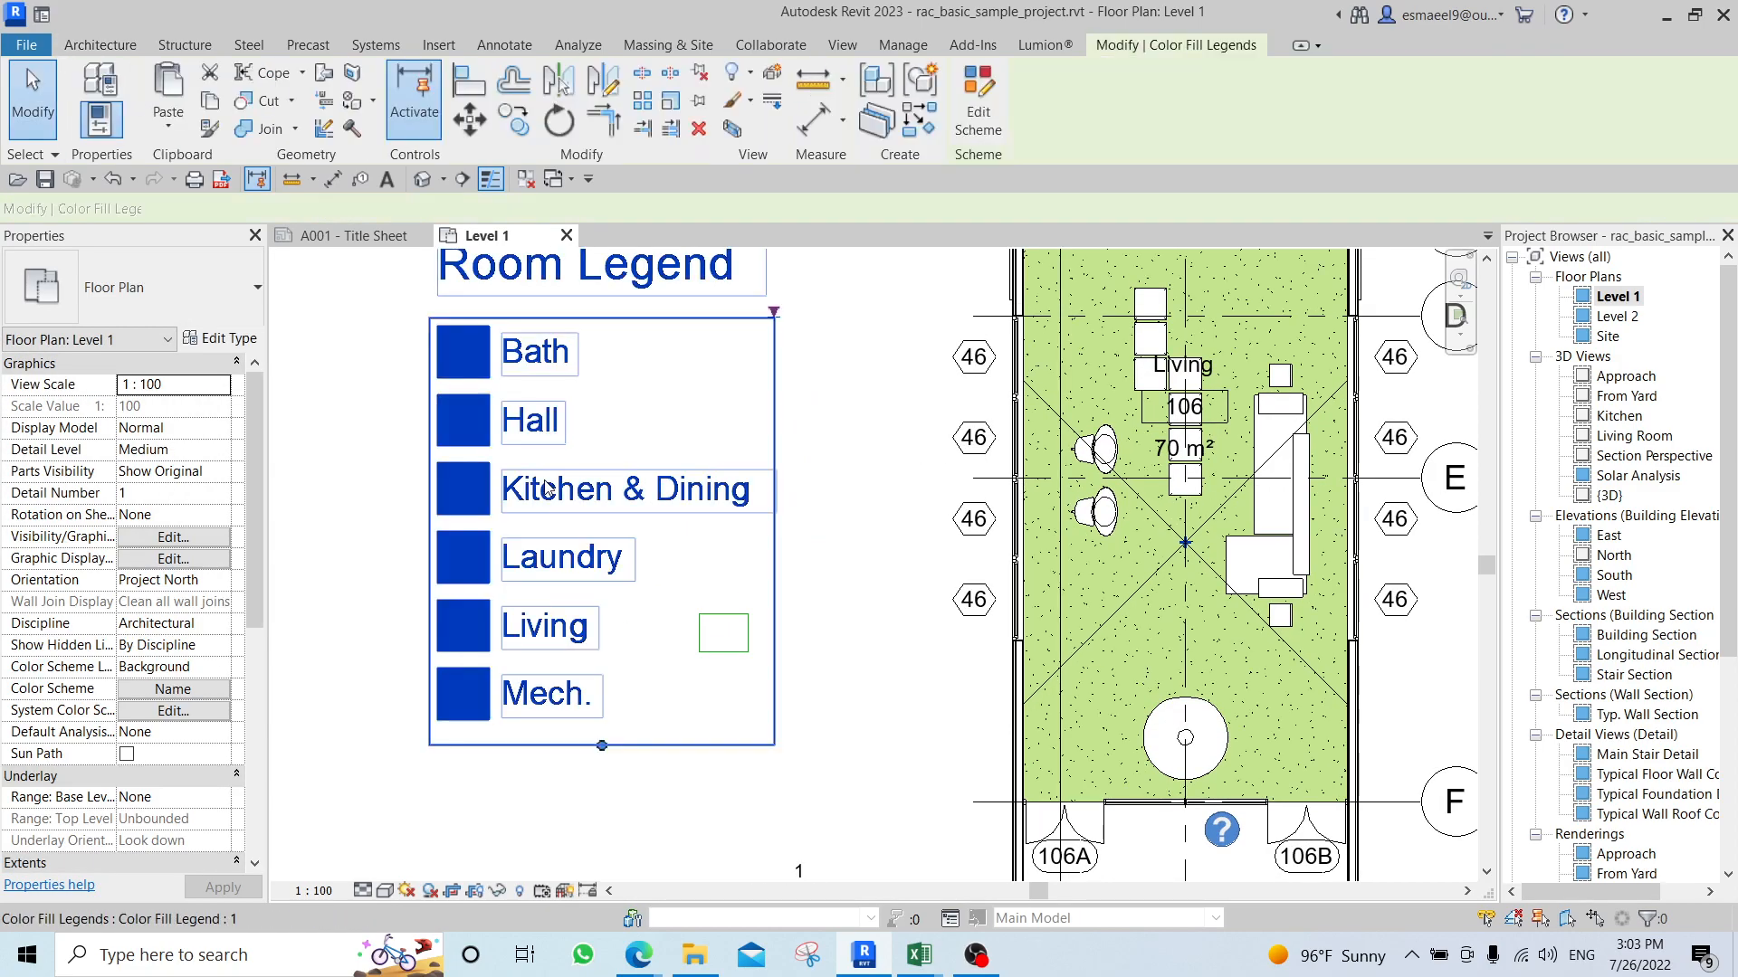
{"action": "key", "text": "Delete"}
{"action": "scroll", "coordinate": [760, 637], "scroll_direction": "up", "scroll_amount": 2}
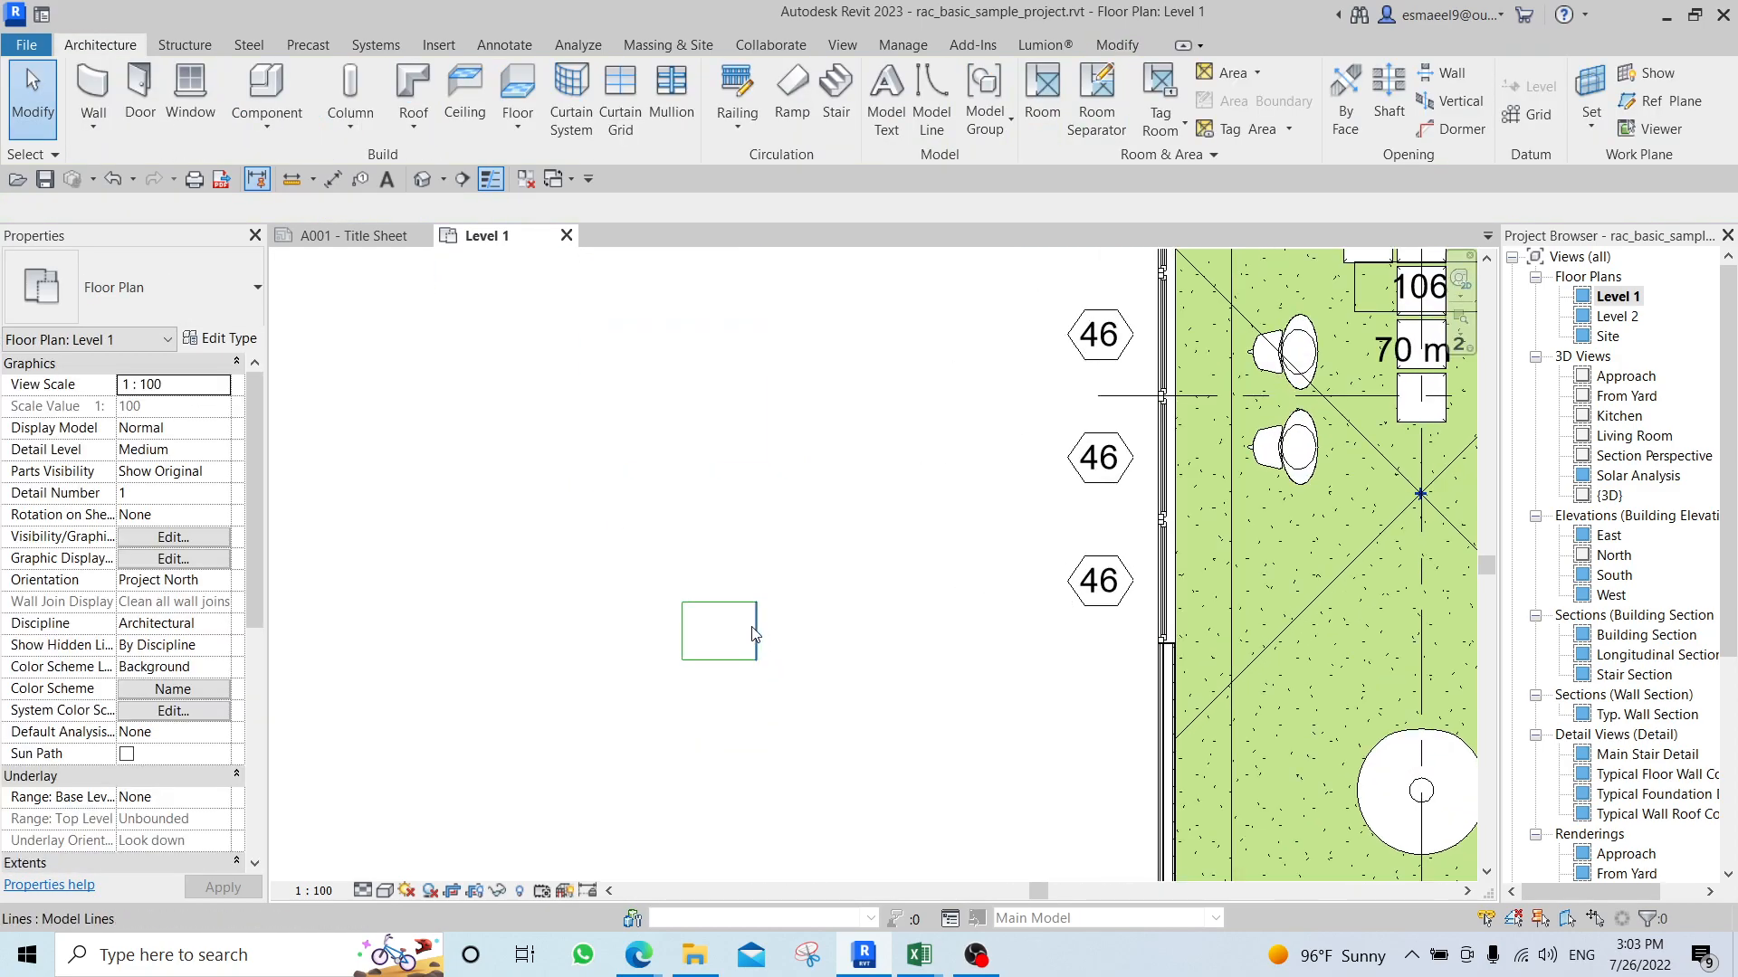
Draw a horizontal model line across the middle of the rectangle, joining the midpoints of its sides.
{"action": "scroll", "coordinate": [765, 645], "scroll_direction": "up", "scroll_amount": 1}
{"action": "left_click", "coordinate": [761, 637]}
{"action": "left_click", "coordinate": [660, 631]}
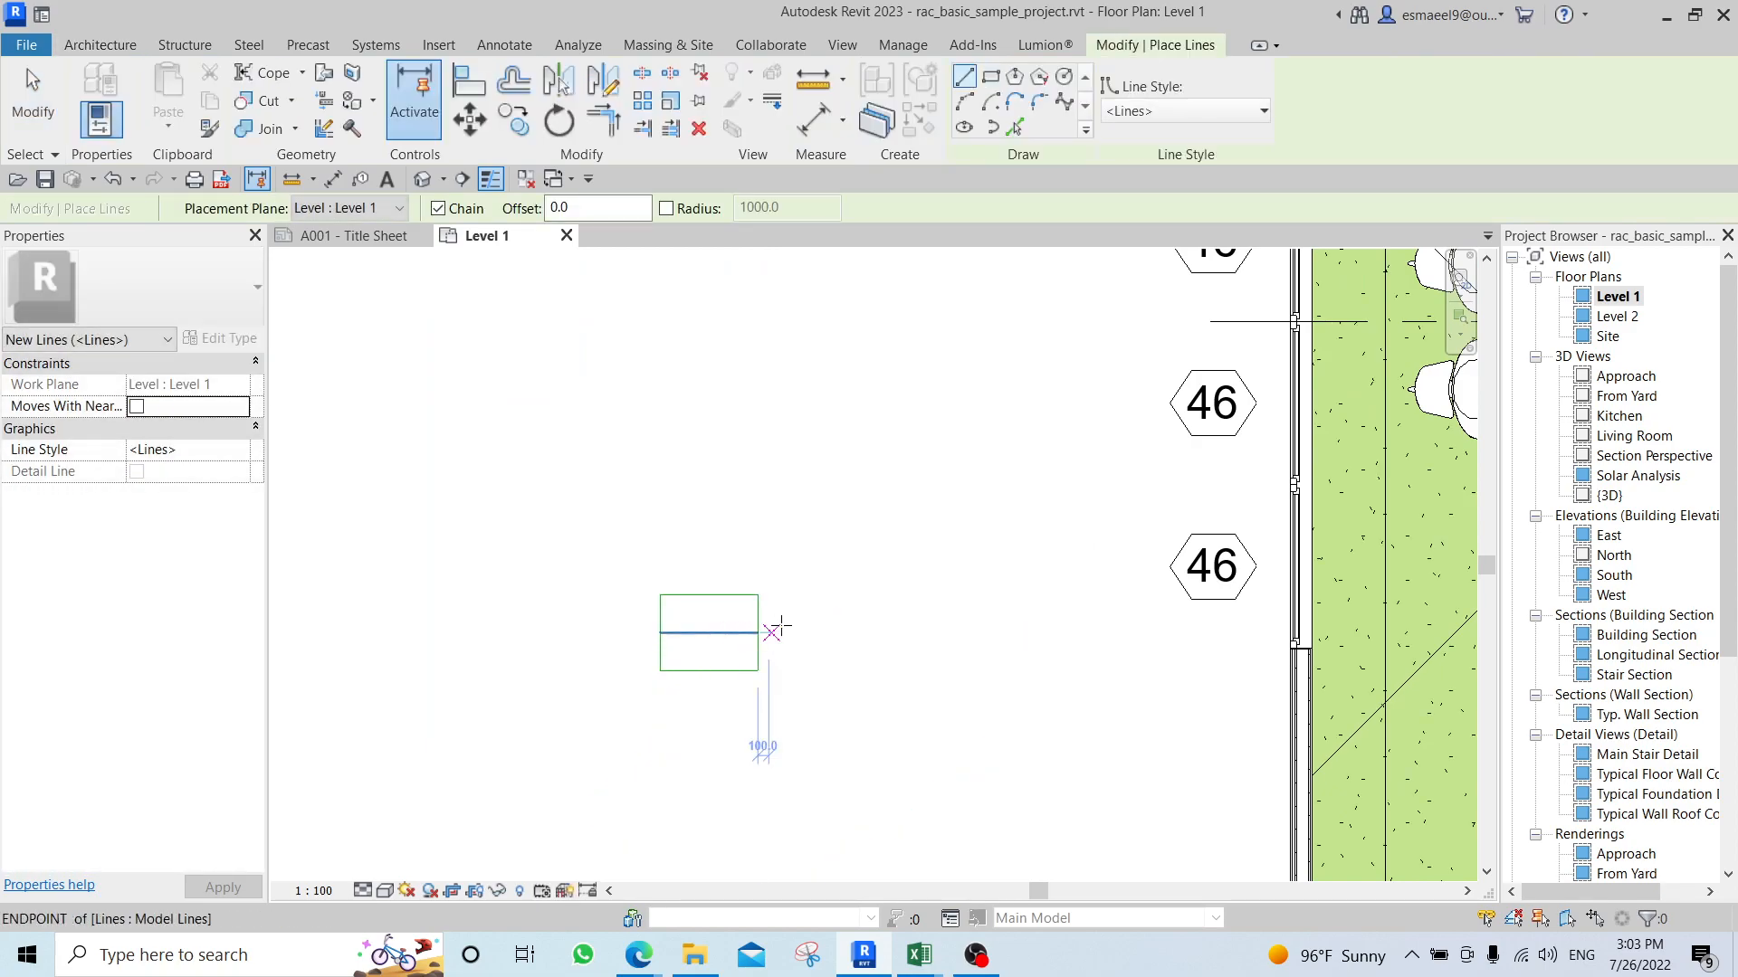
{"action": "middle_click_drag", "start_coordinate": [796, 625], "coordinate": [693, 598]}
{"action": "scroll", "coordinate": [689, 602], "scroll_direction": "up", "scroll_amount": 1}
{"action": "key", "text": "Escape"}
{"action": "key", "text": "Escape"}
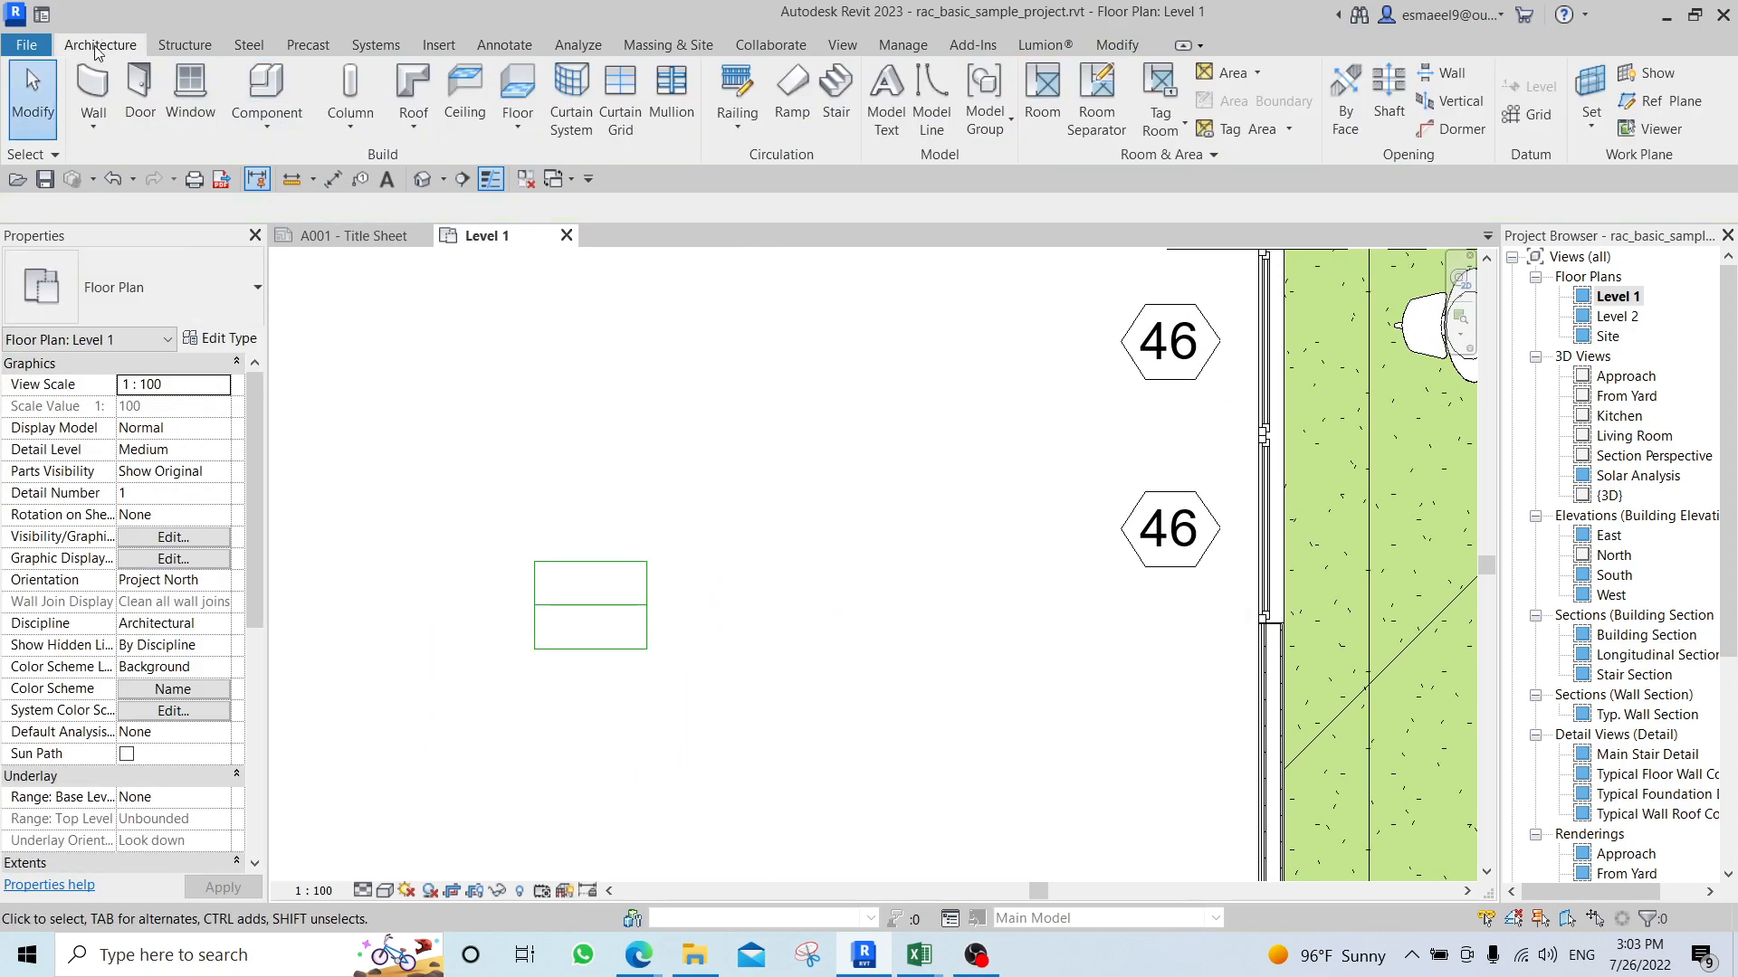
Place one Side Table 2 (2) component below the small model-line rectangle.
{"action": "left_click", "coordinate": [298, 84]}
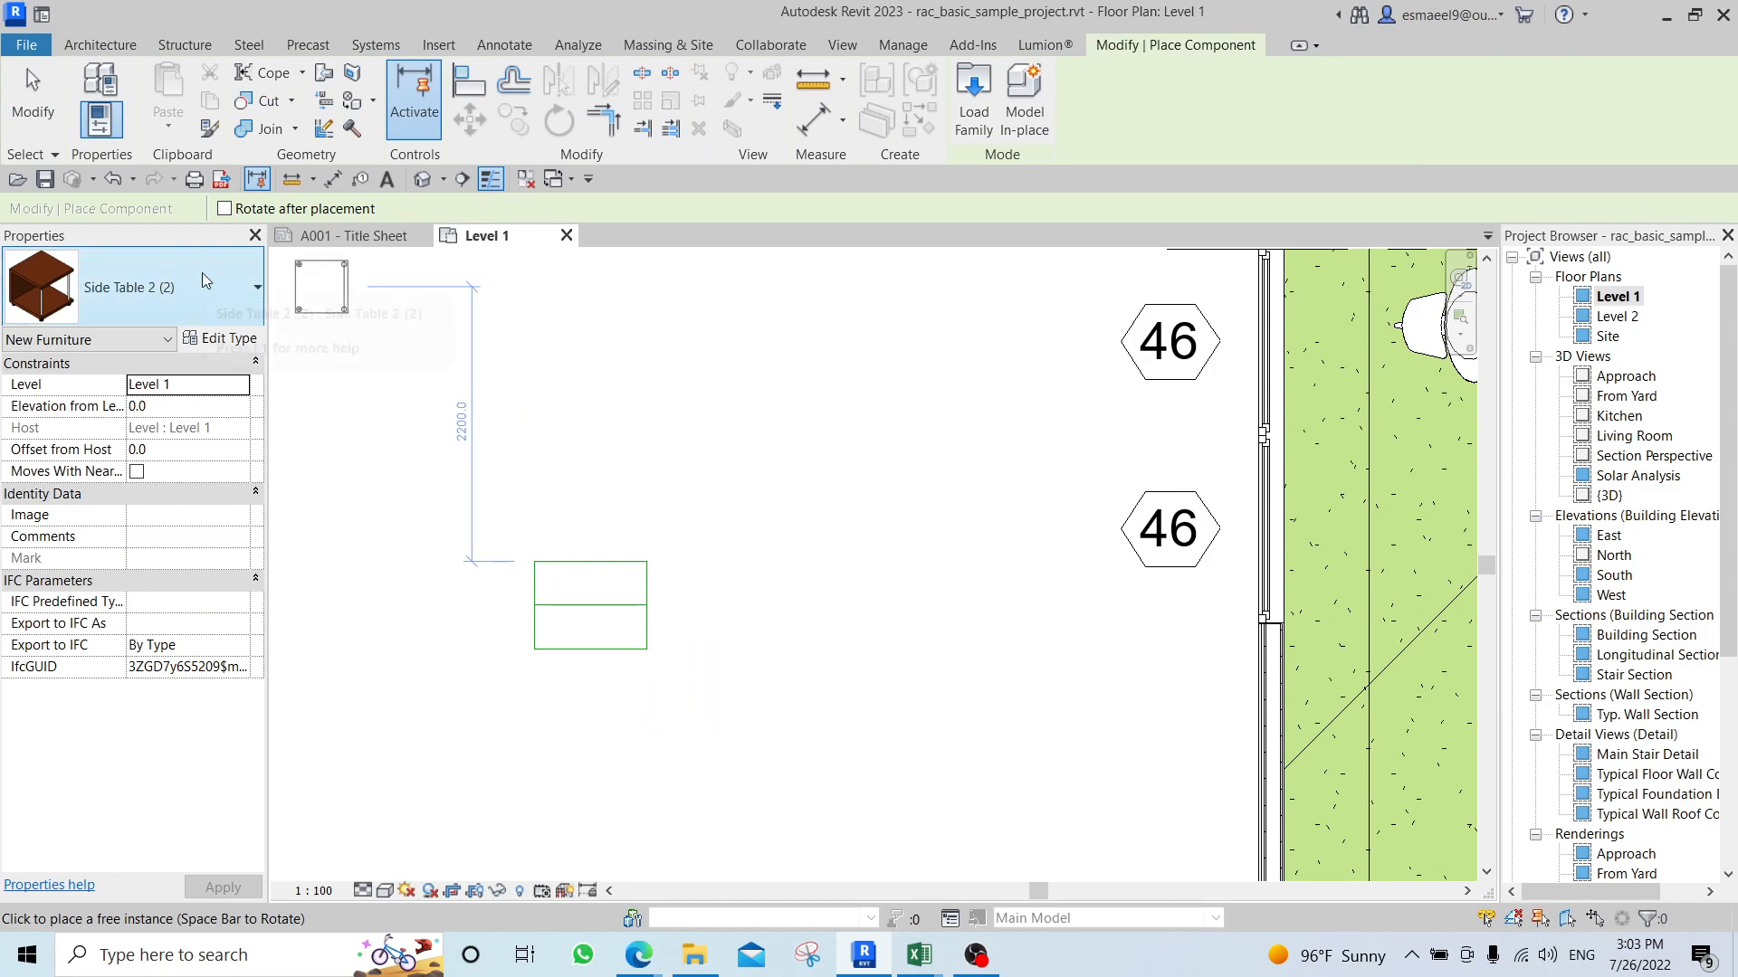
{"action": "left_click", "coordinate": [156, 275]}
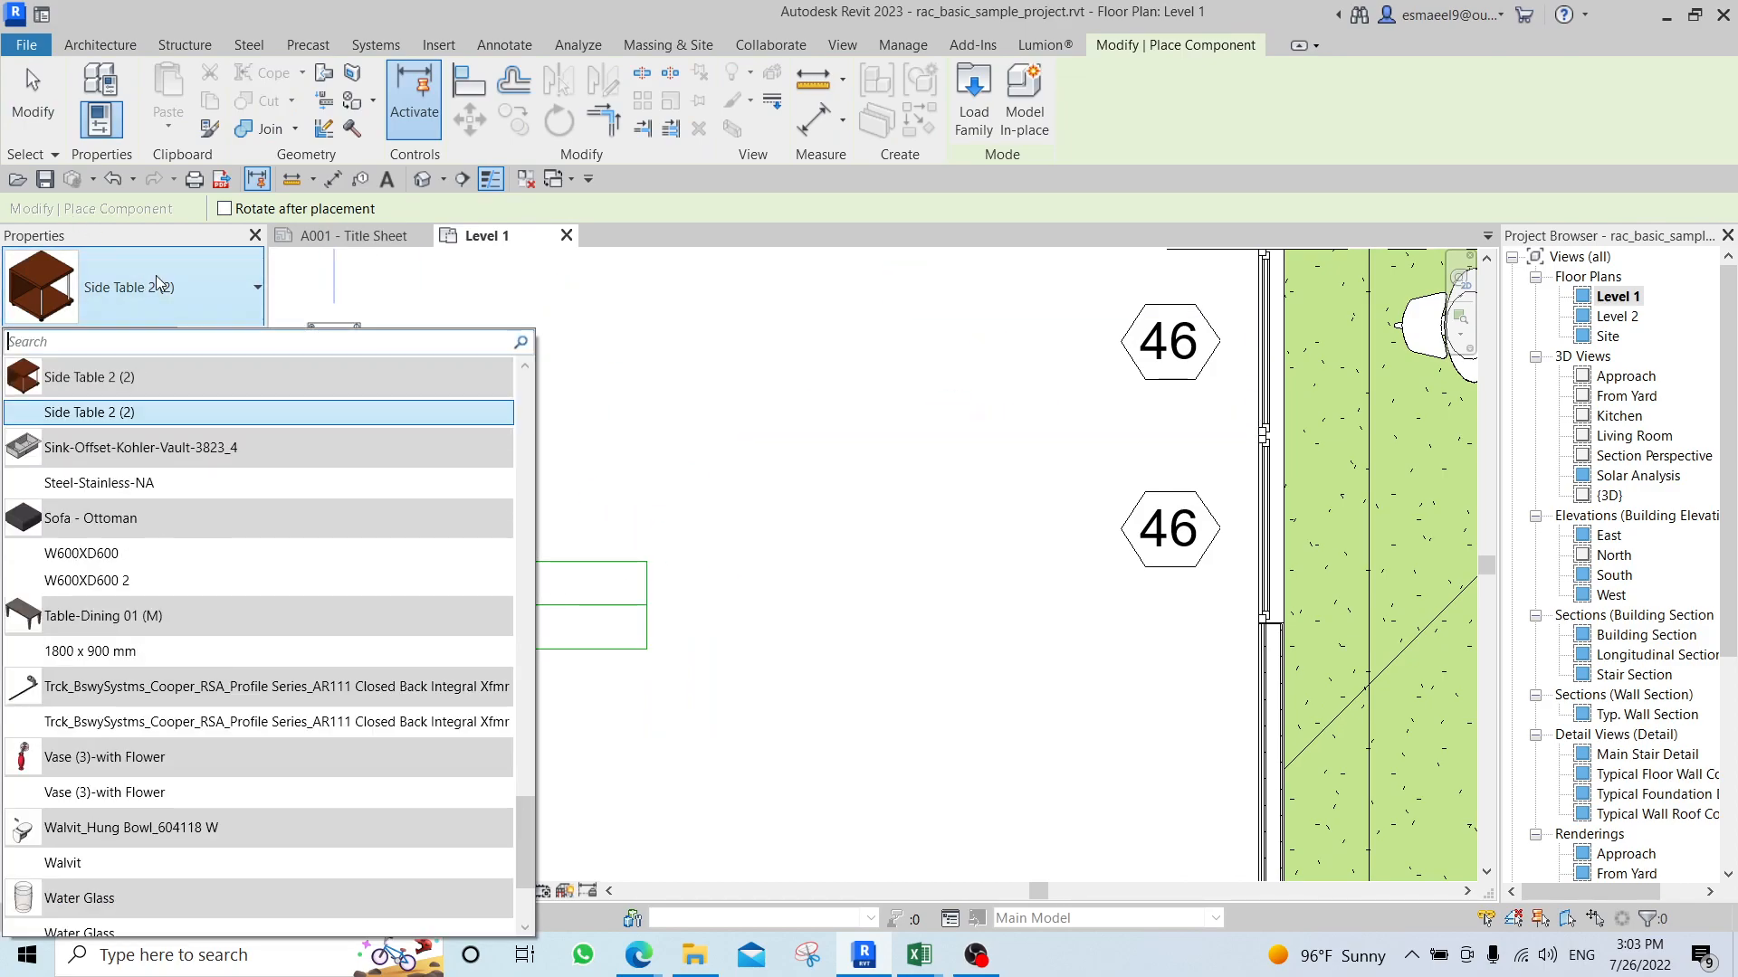
{"action": "left_click", "coordinate": [732, 629]}
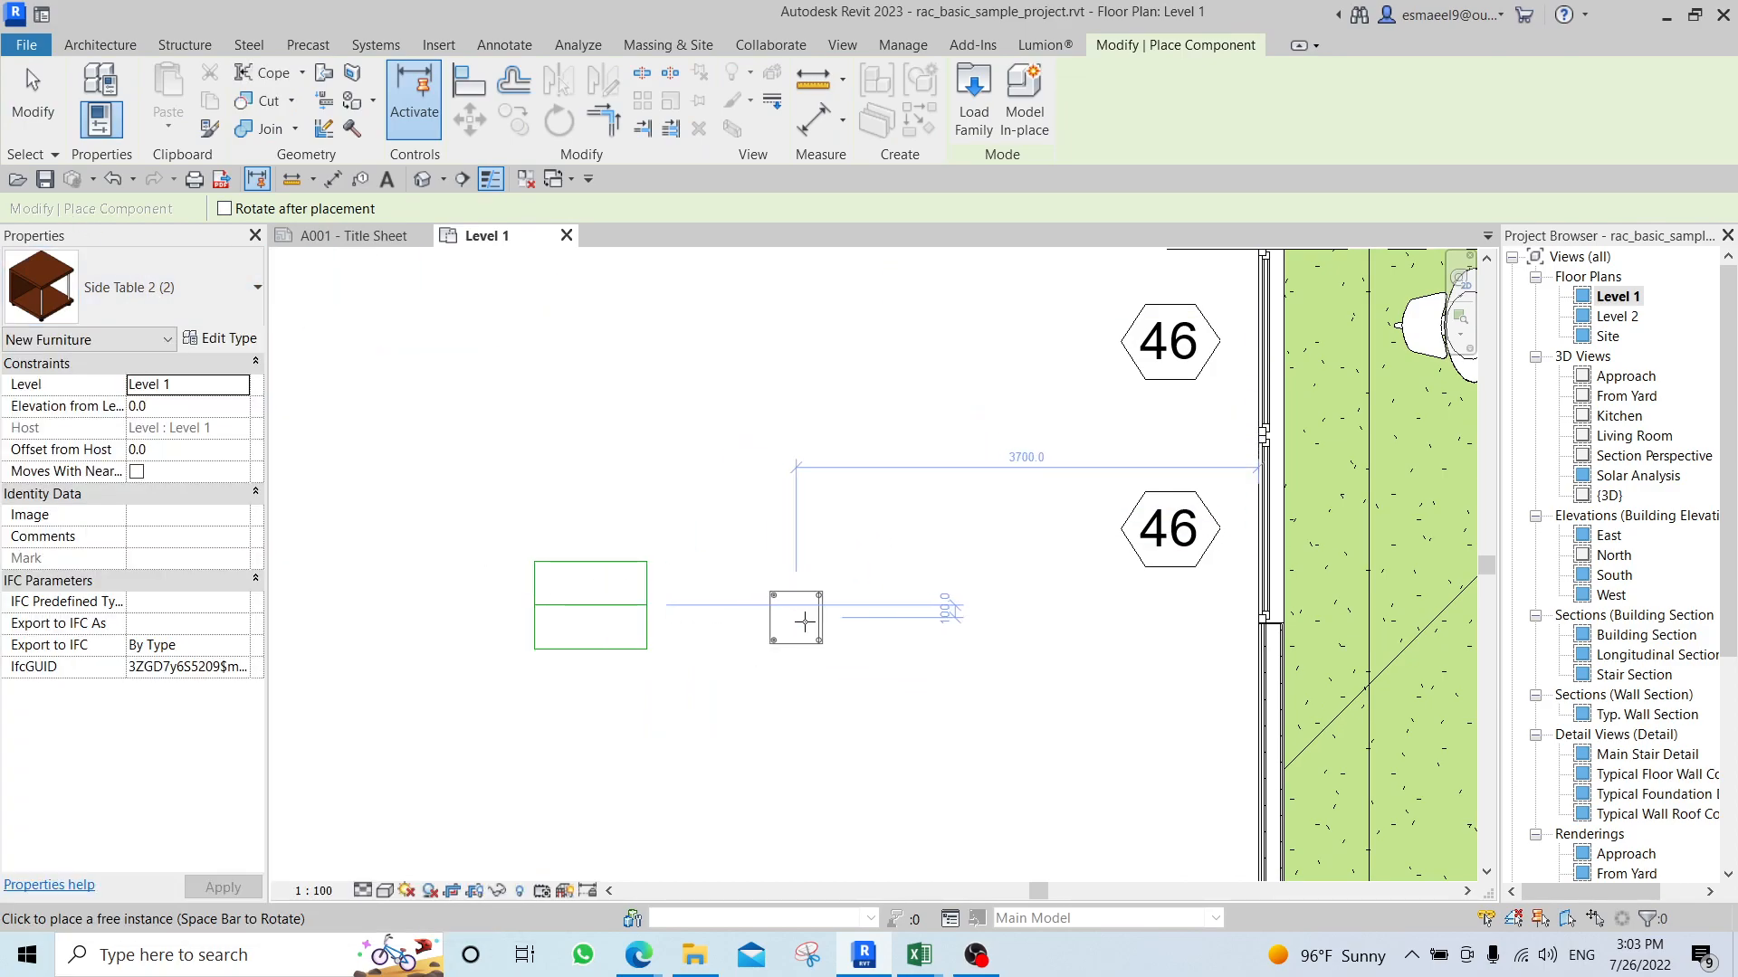
{"action": "middle_click_drag", "start_coordinate": [775, 647], "coordinate": [861, 509]}
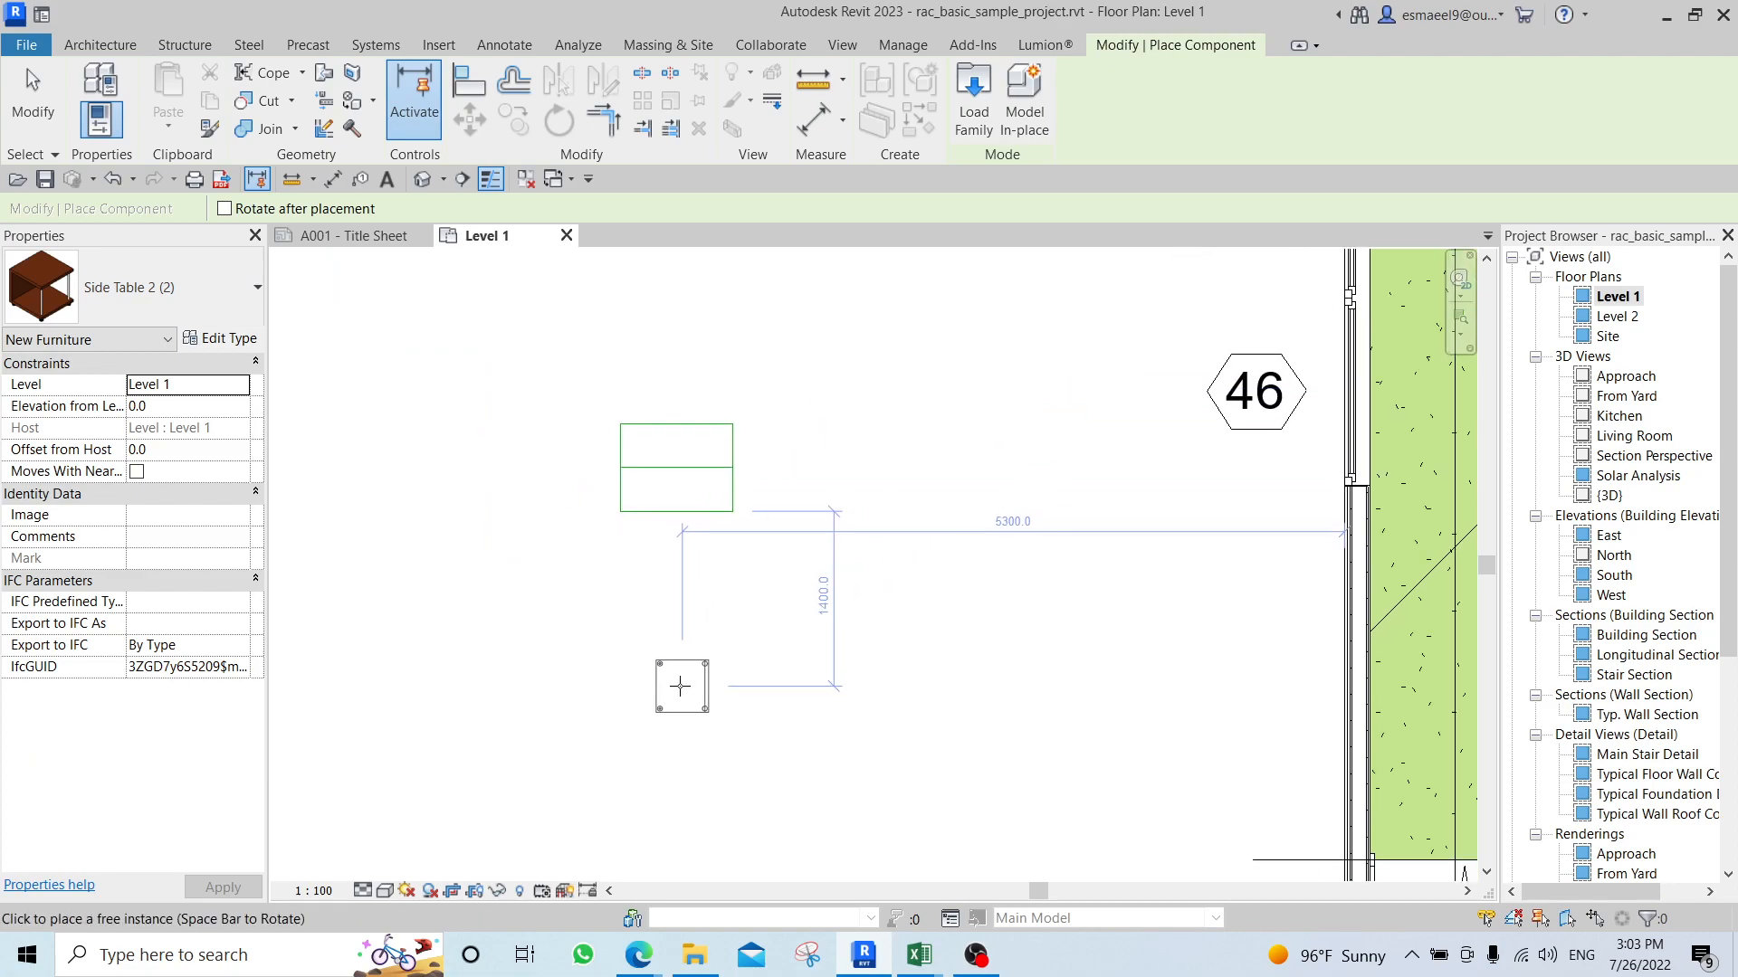
{"action": "key", "text": "Escape"}
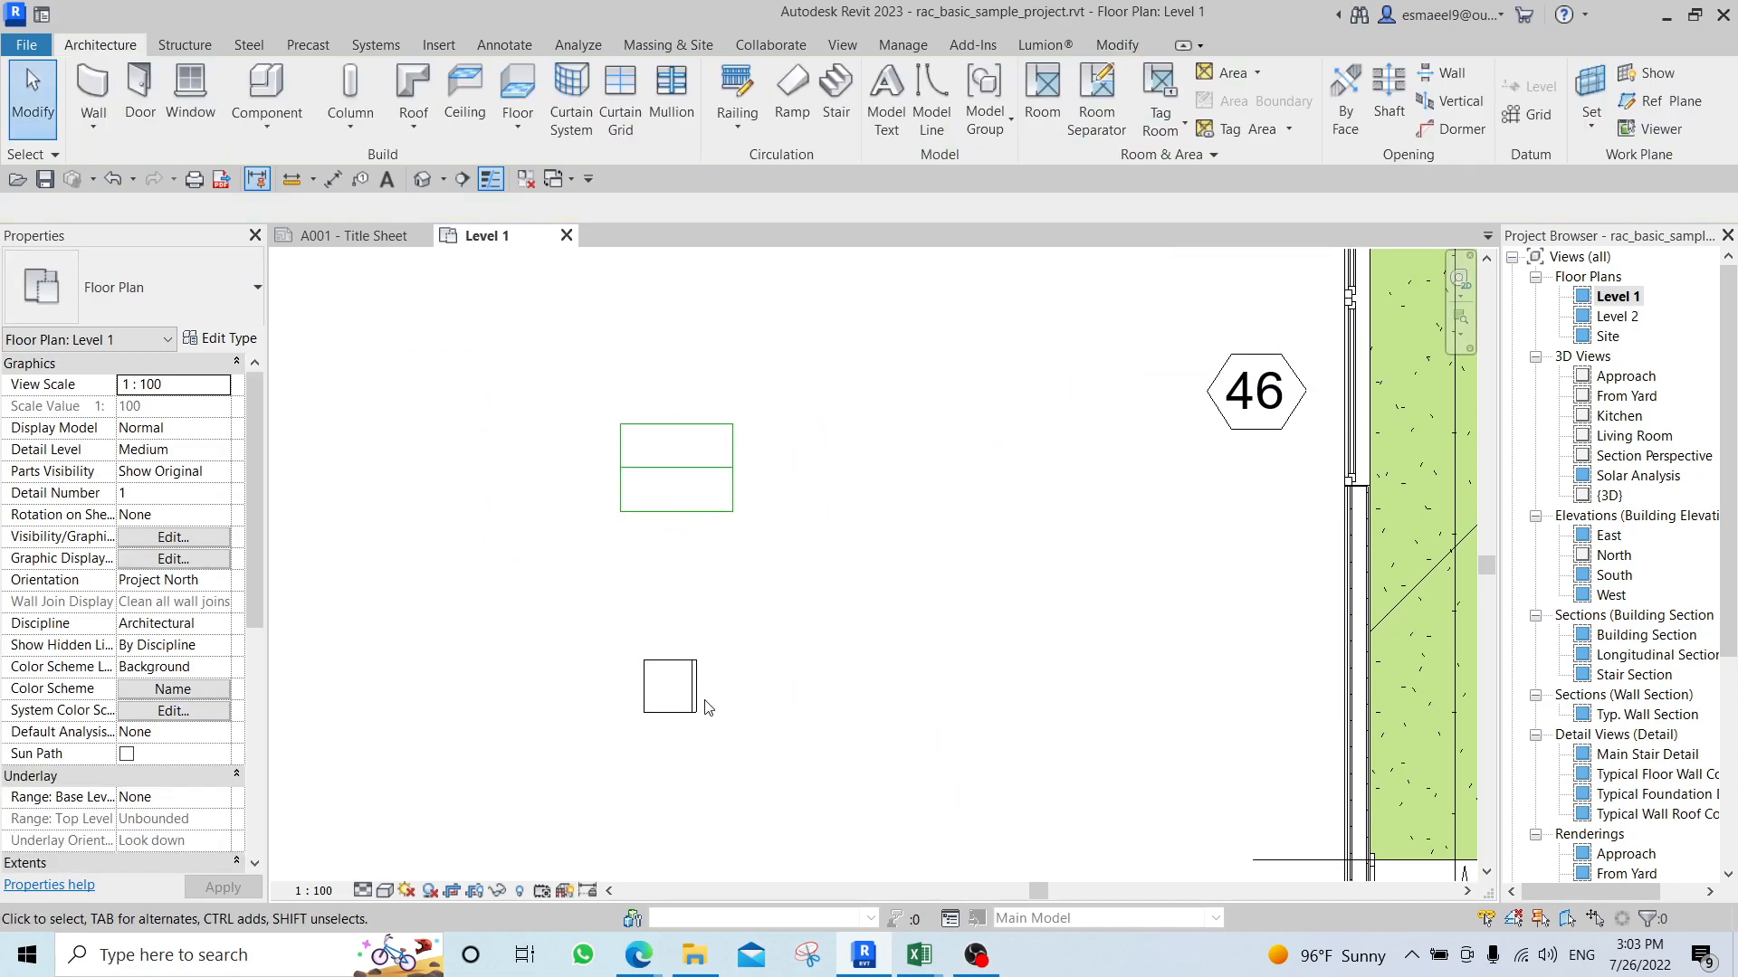
Create a radial array of 5 side tables through 180° to the last one, centred on the midpoint of the rectangle's middle line.
{"action": "left_click", "coordinate": [669, 686]}
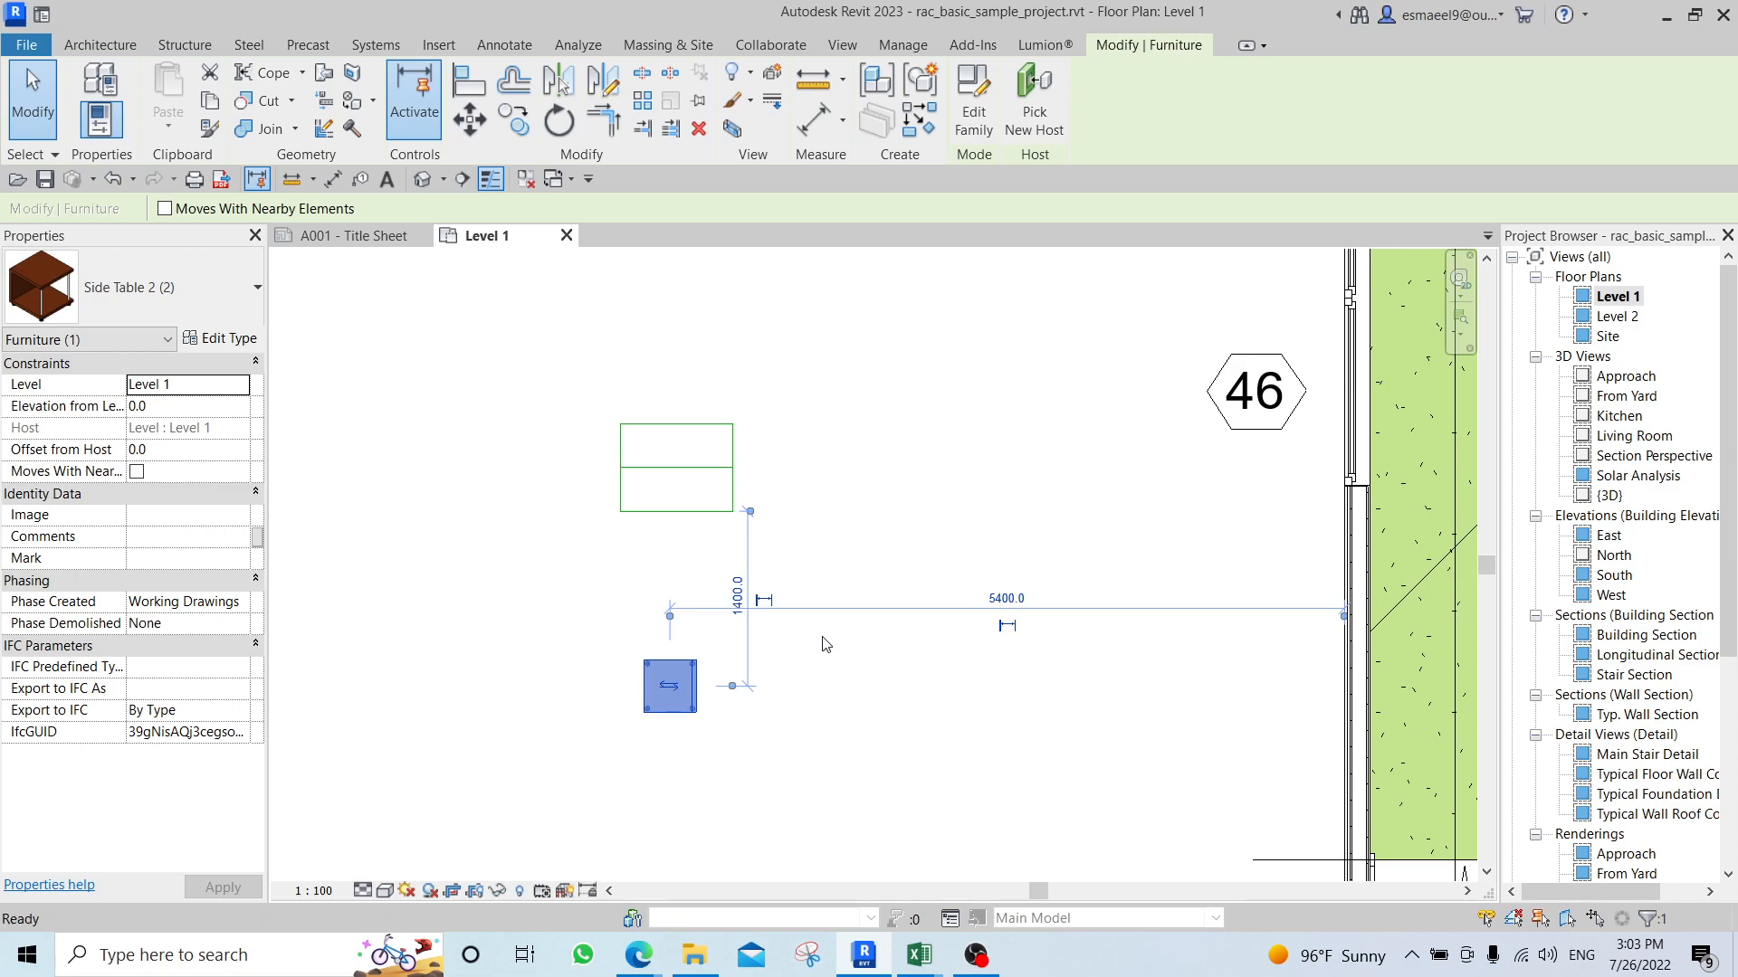
{"action": "key", "text": "a"}
{"action": "key", "text": "r"}
{"action": "key", "text": "t"}
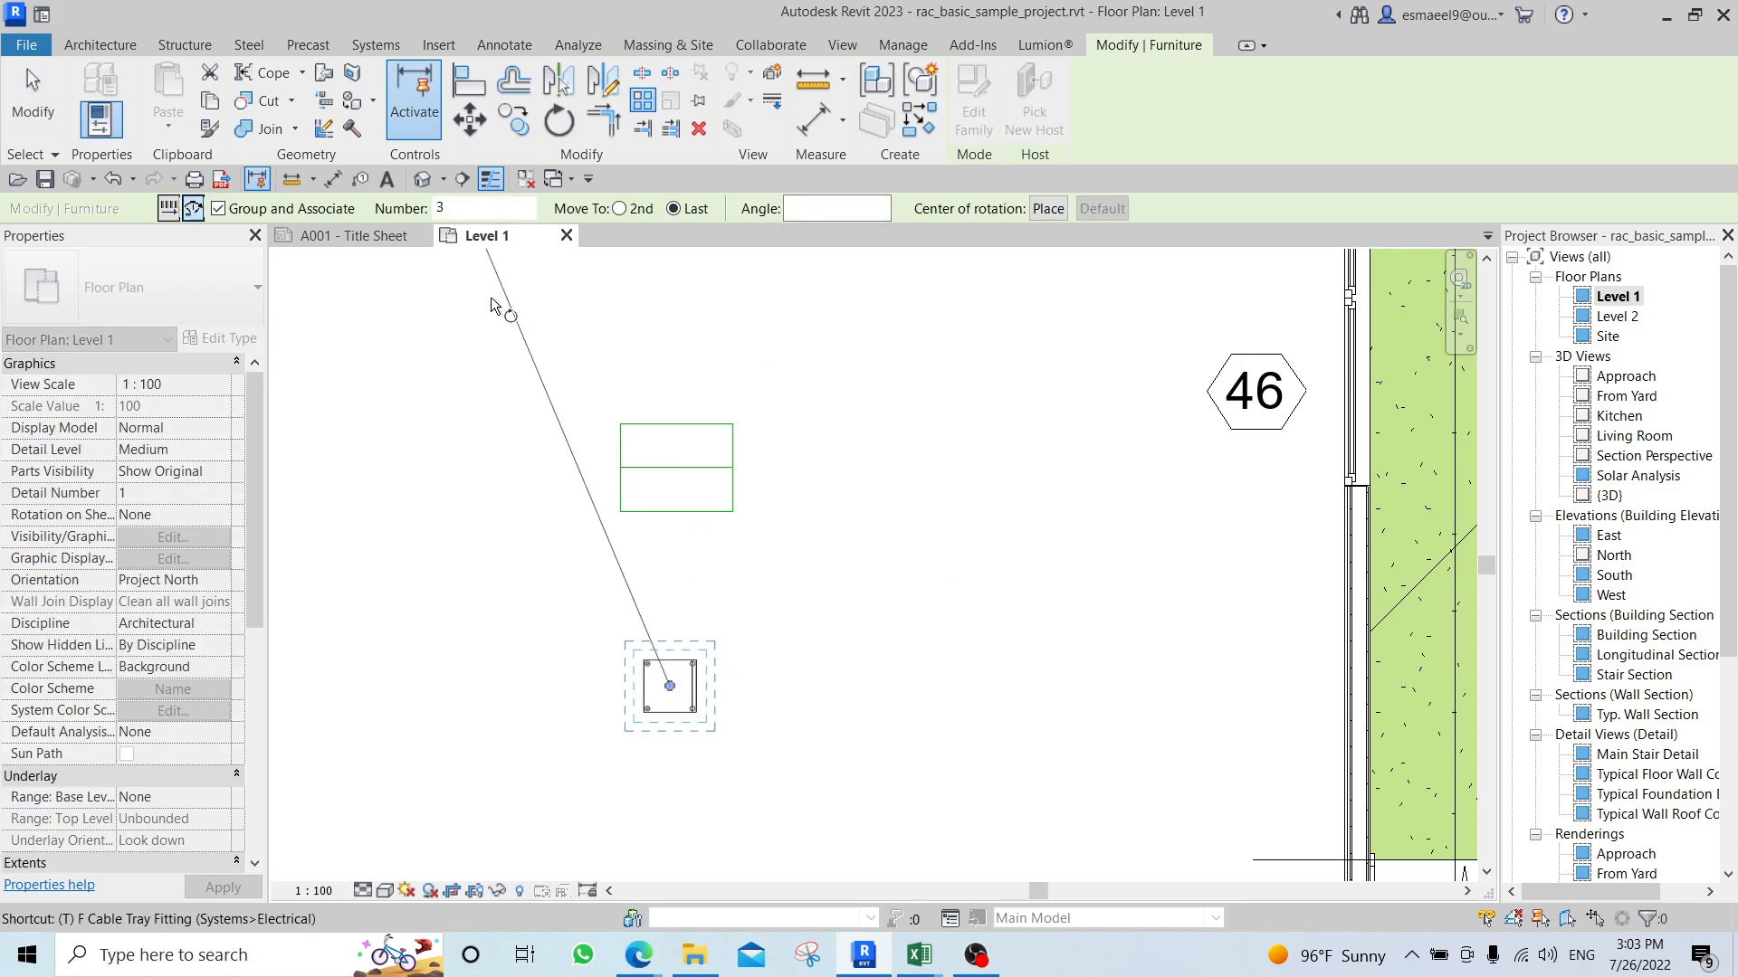
{"action": "type", "text": "5"}
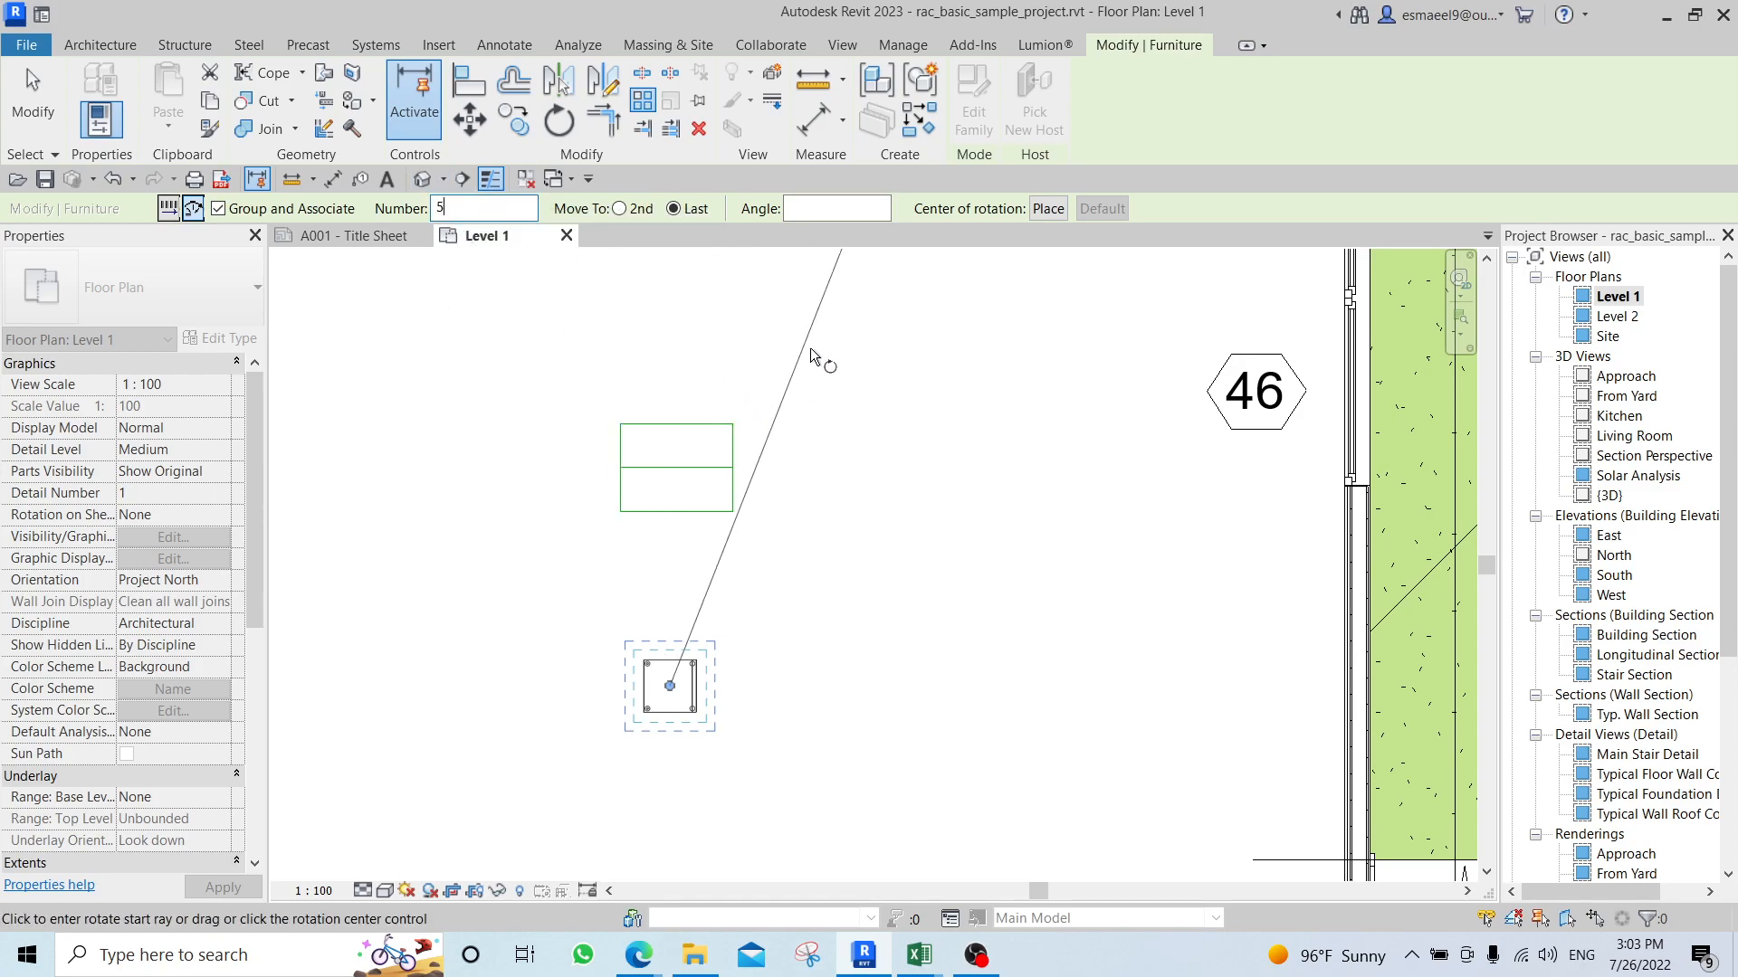
{"action": "left_click", "coordinate": [693, 668]}
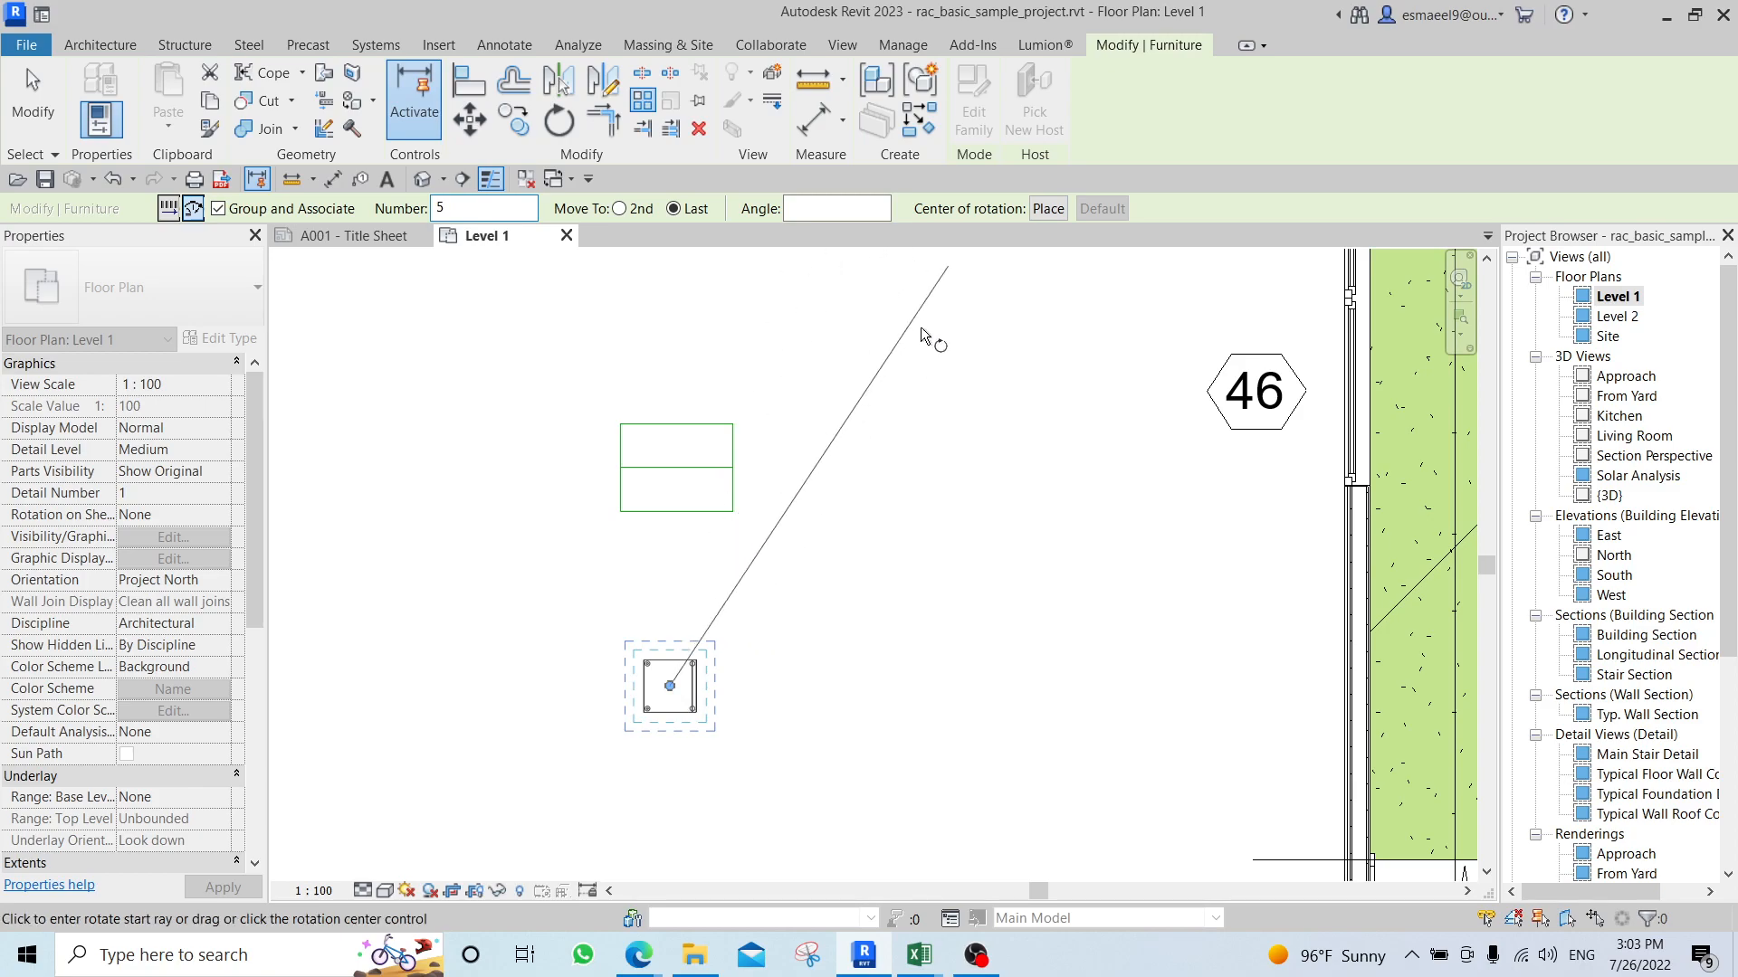
{"action": "left_click", "coordinate": [676, 468]}
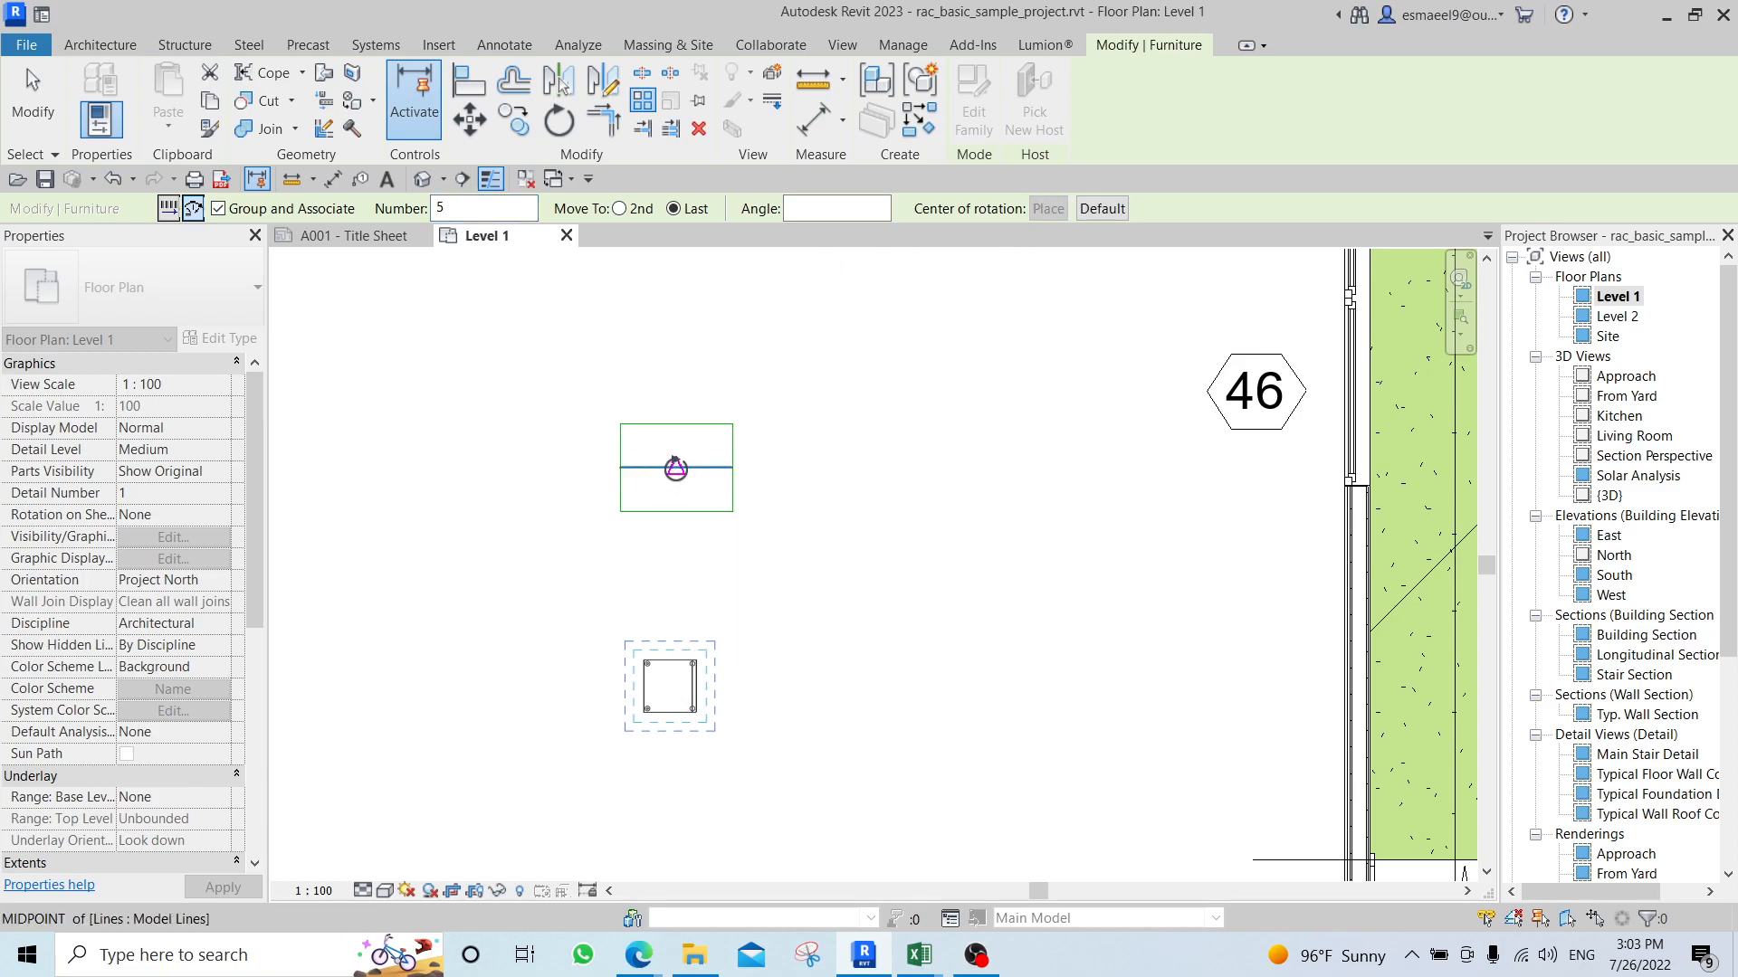
{"action": "left_click", "coordinate": [676, 468]}
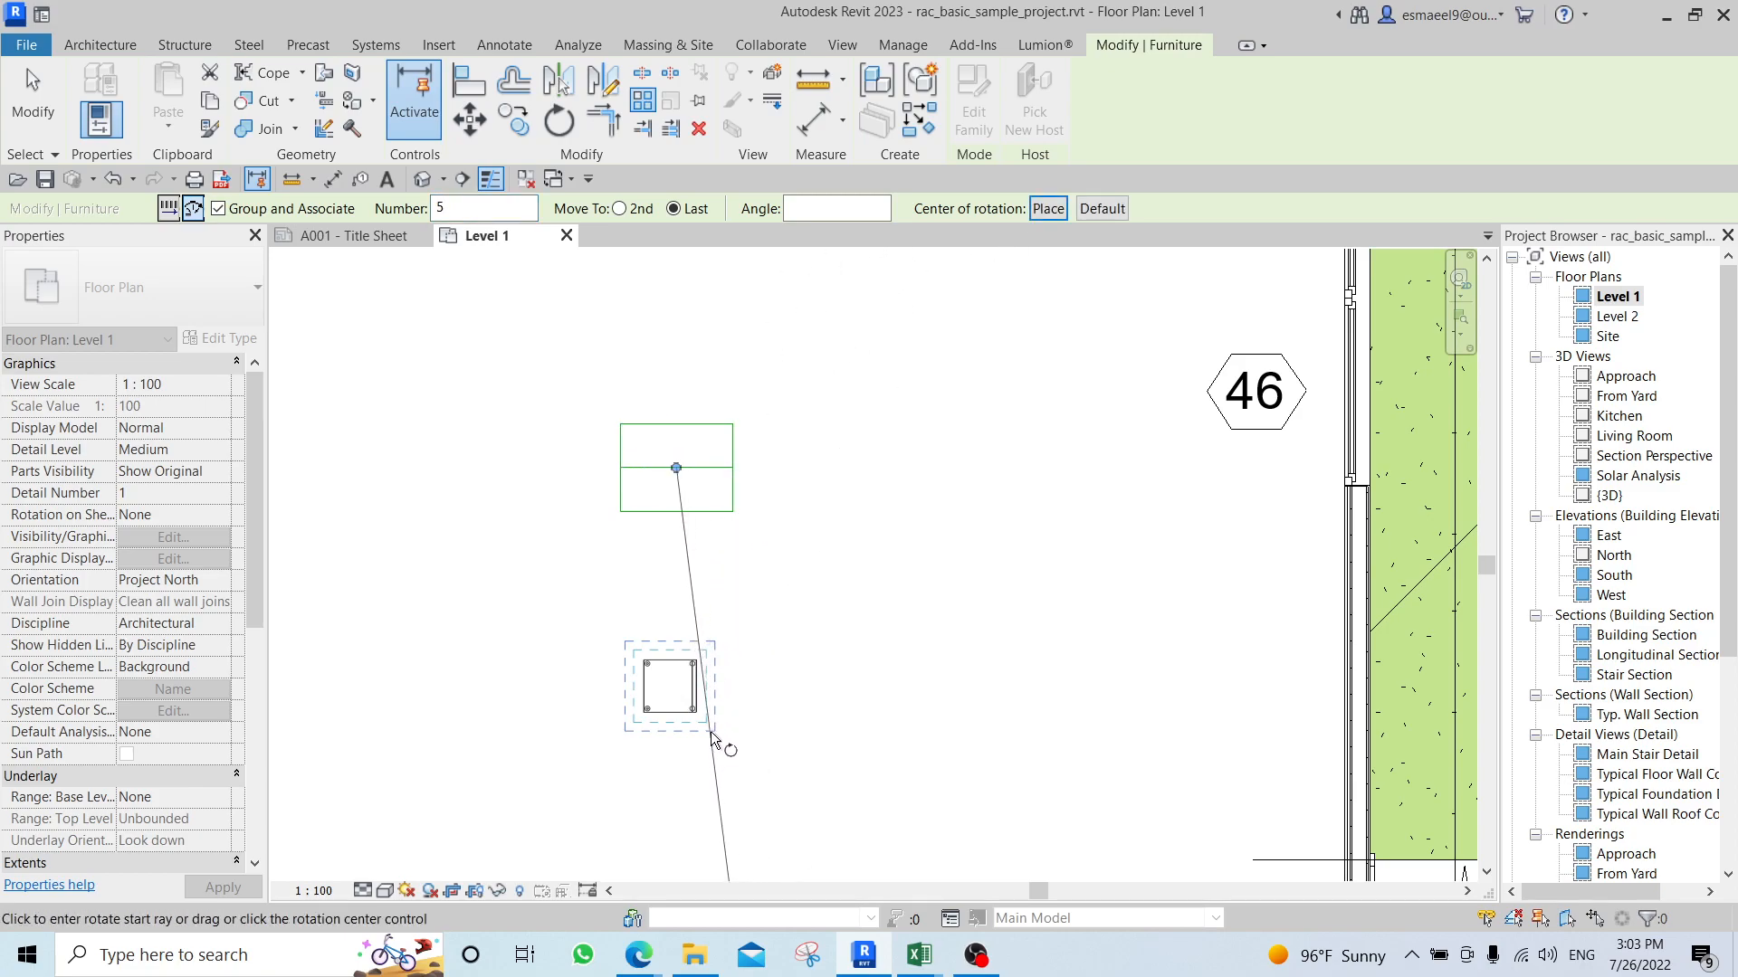
{"action": "scroll", "coordinate": [791, 329], "scroll_direction": "down", "scroll_amount": 1}
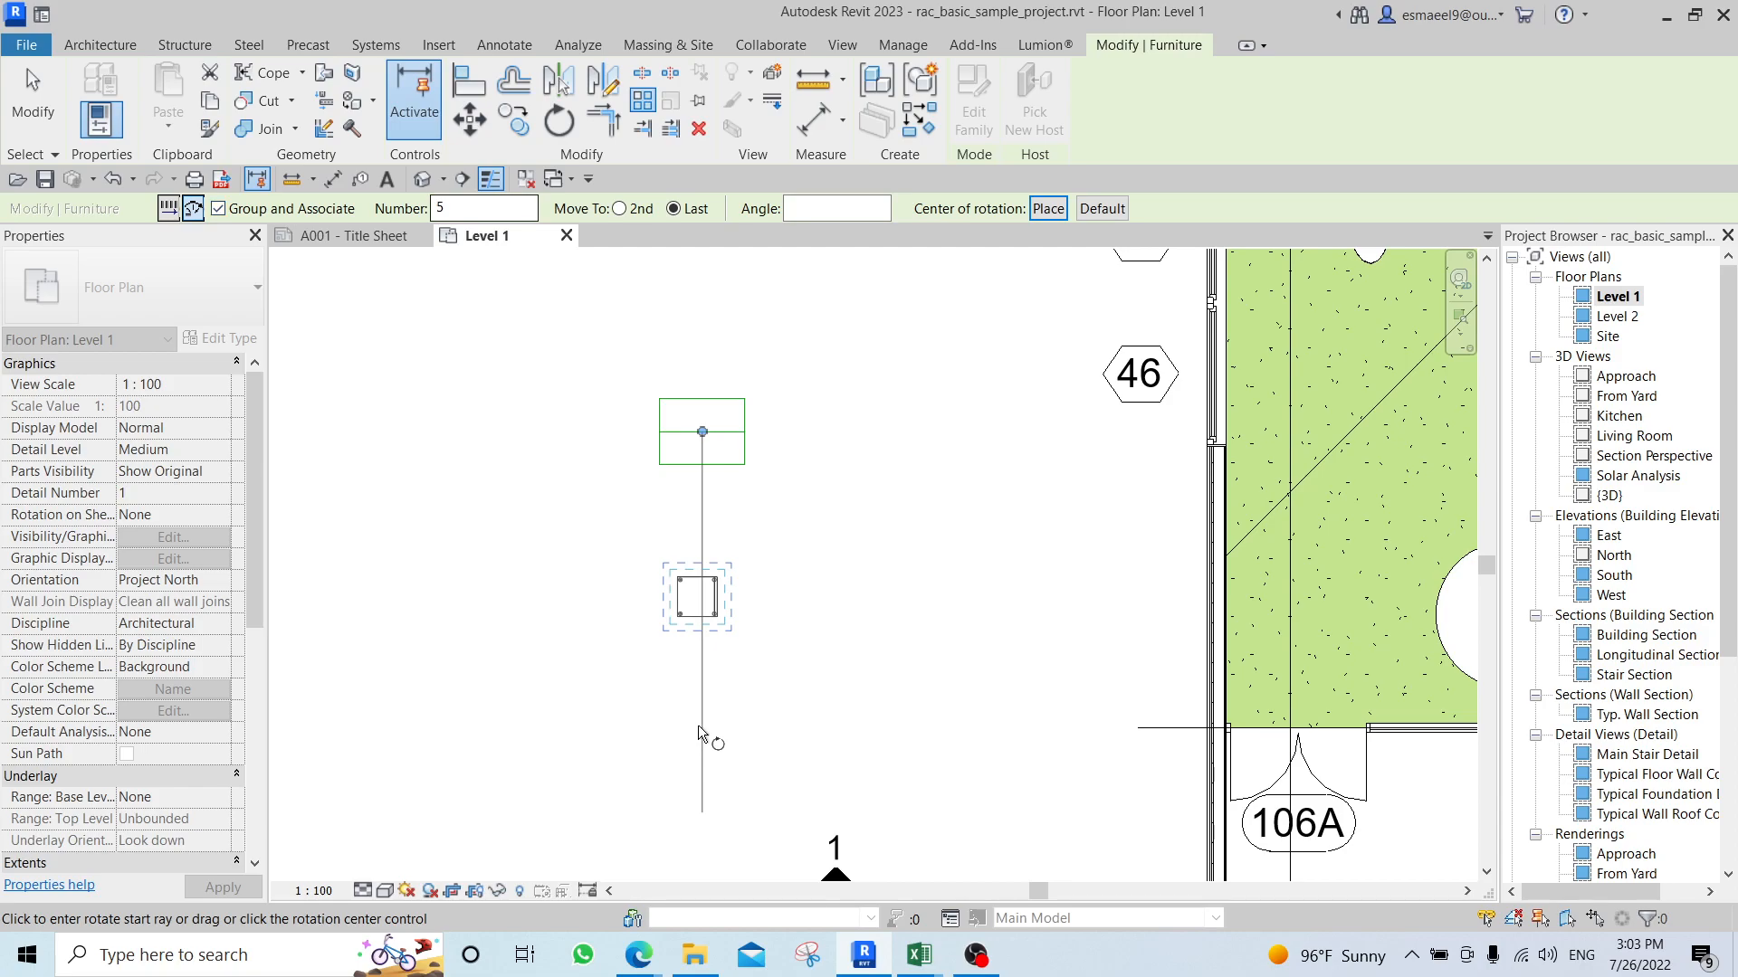
{"action": "left_click", "coordinate": [700, 730]}
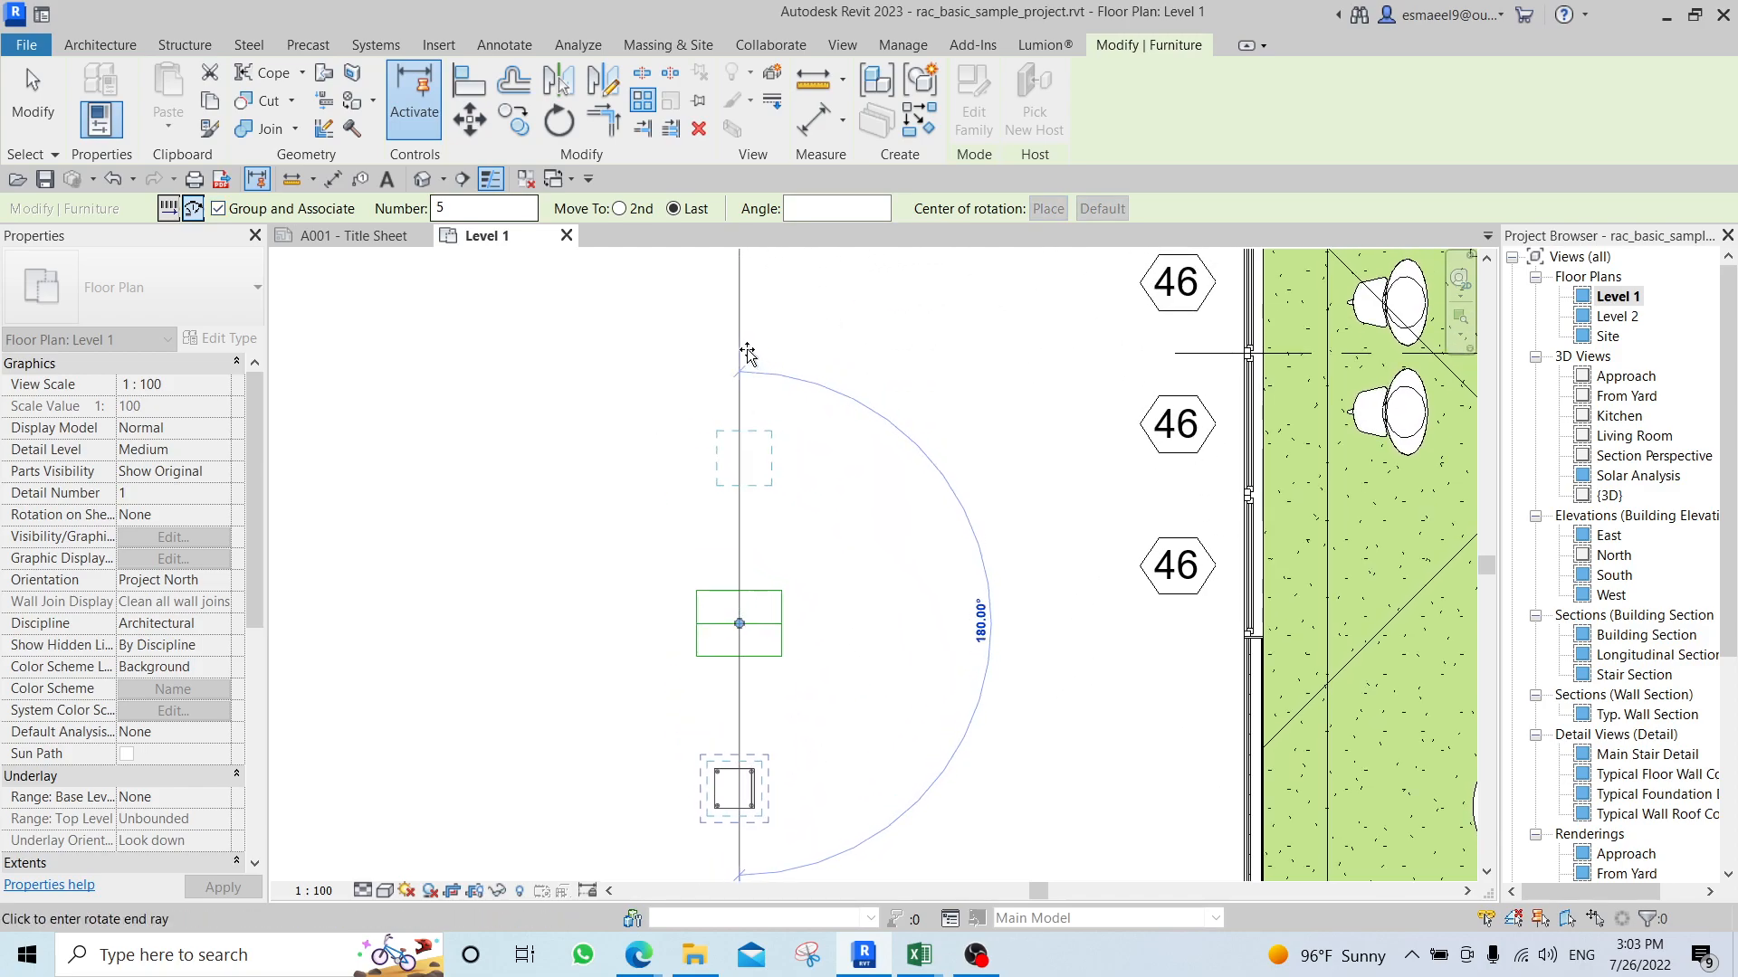
{"action": "left_click", "coordinate": [742, 346]}
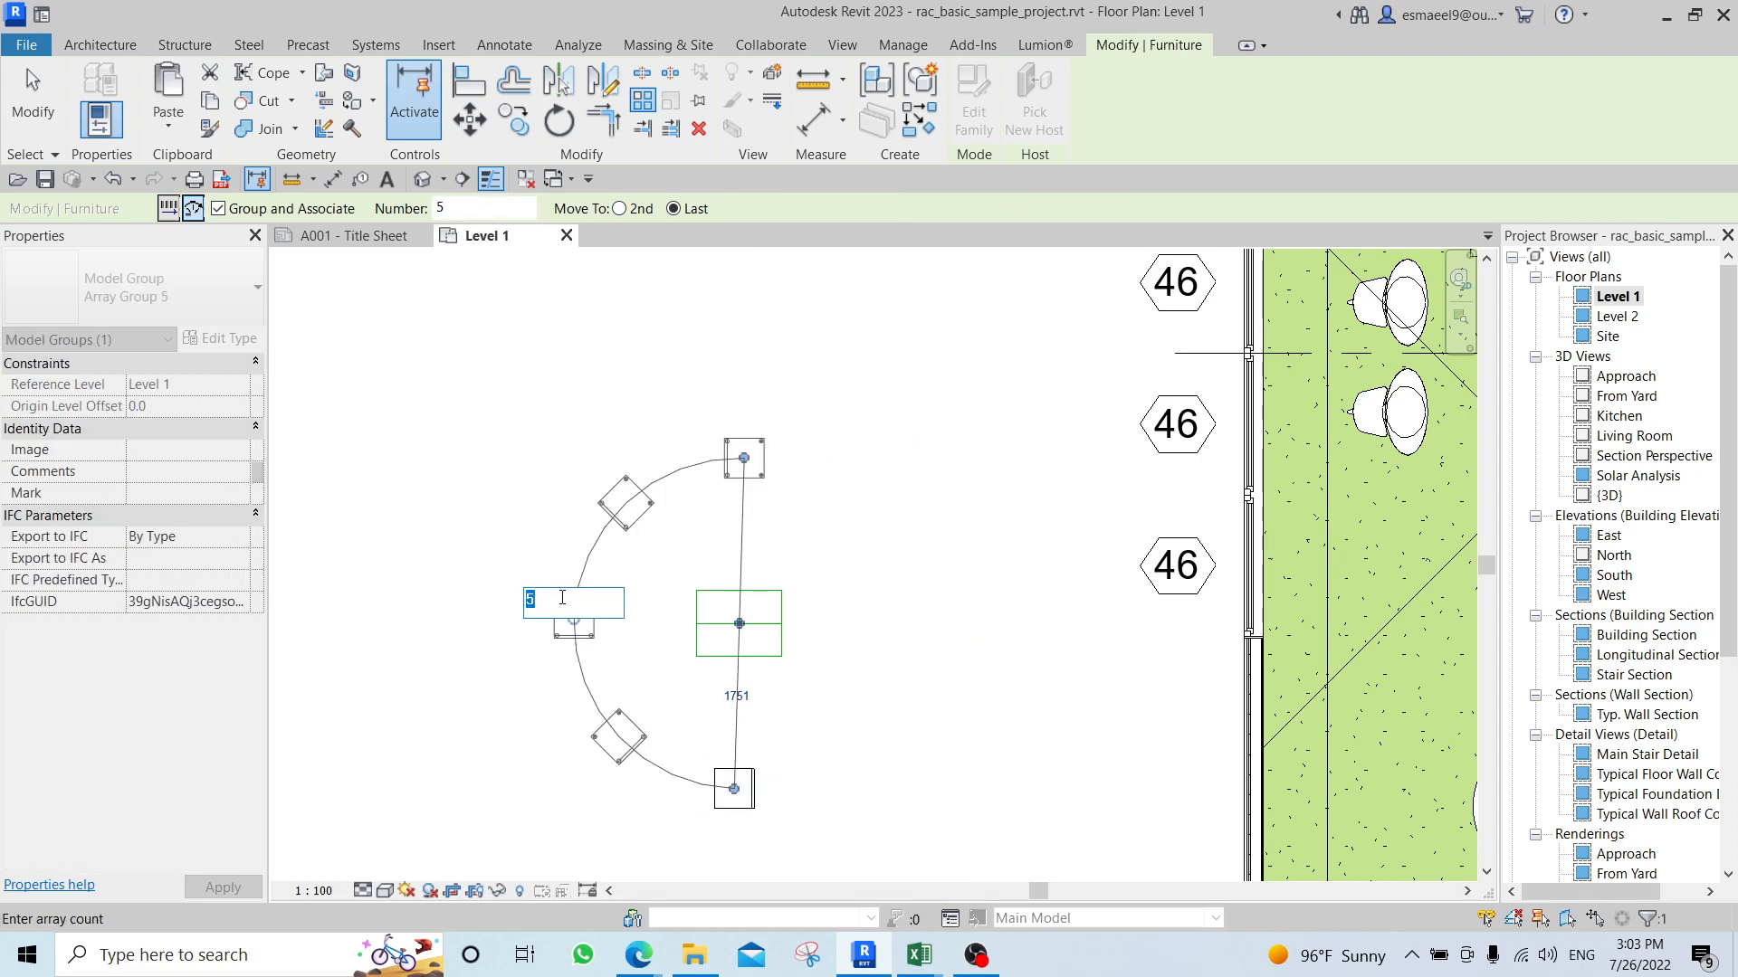
Set the radial array's item count to 10.
{"action": "type", "text": "10"}
{"action": "key", "text": "Return"}
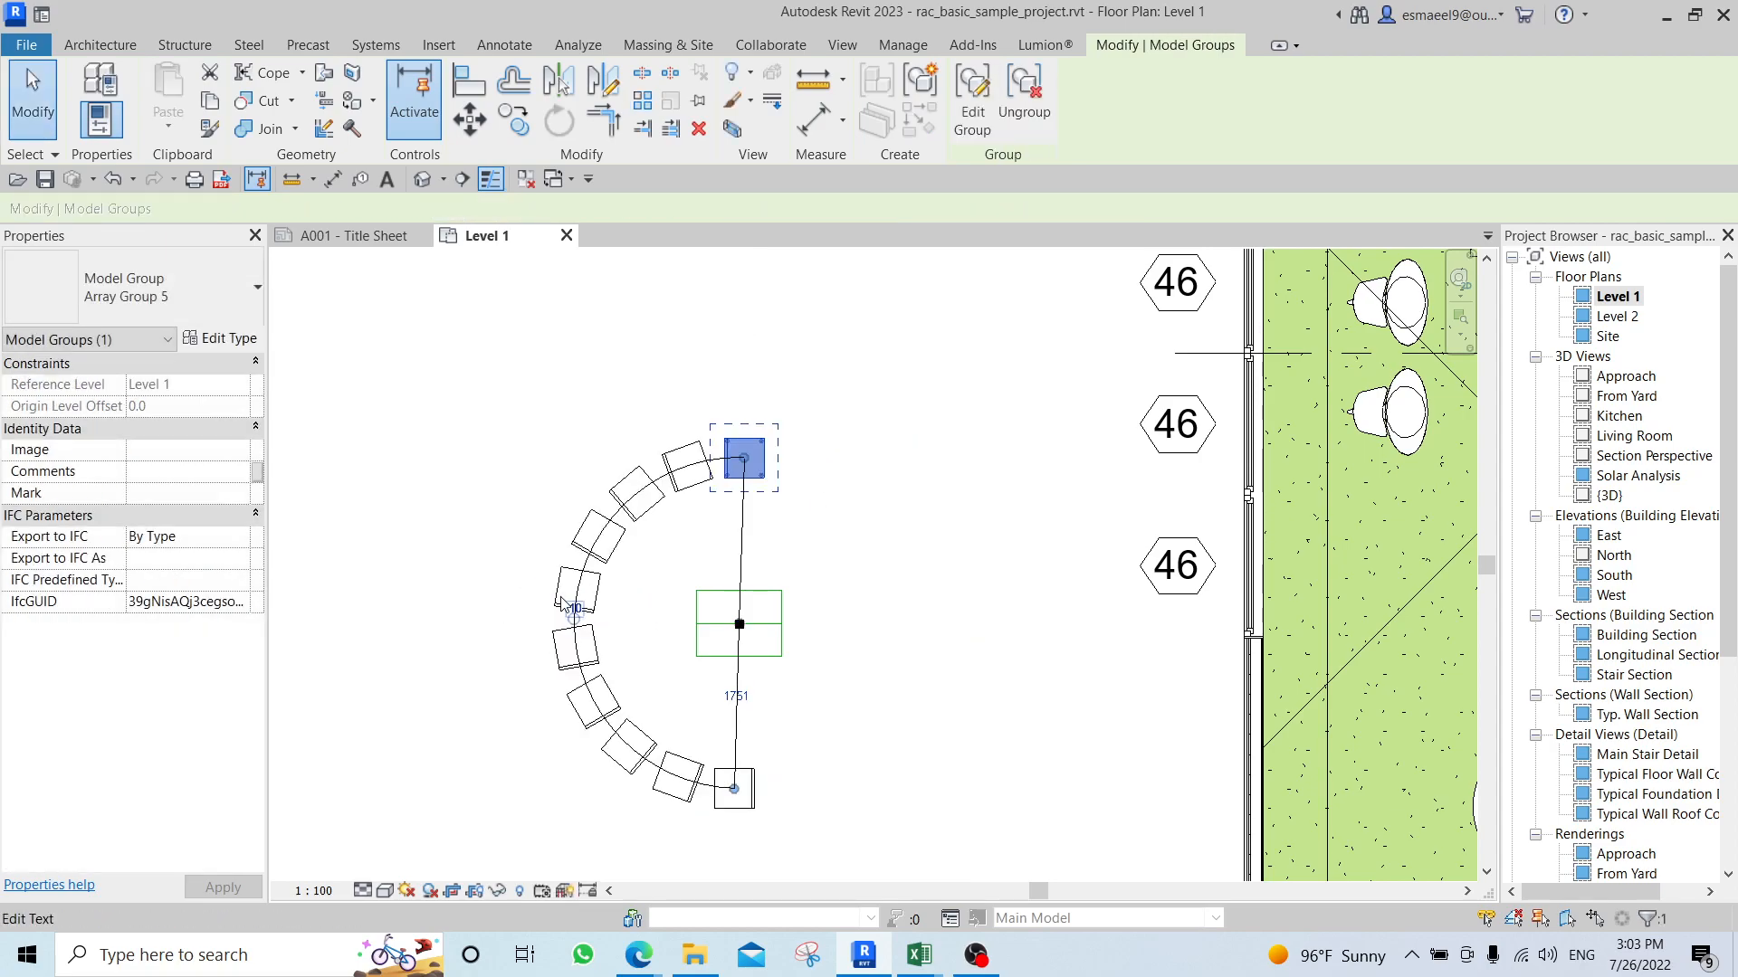
{"action": "left_click", "coordinate": [893, 530]}
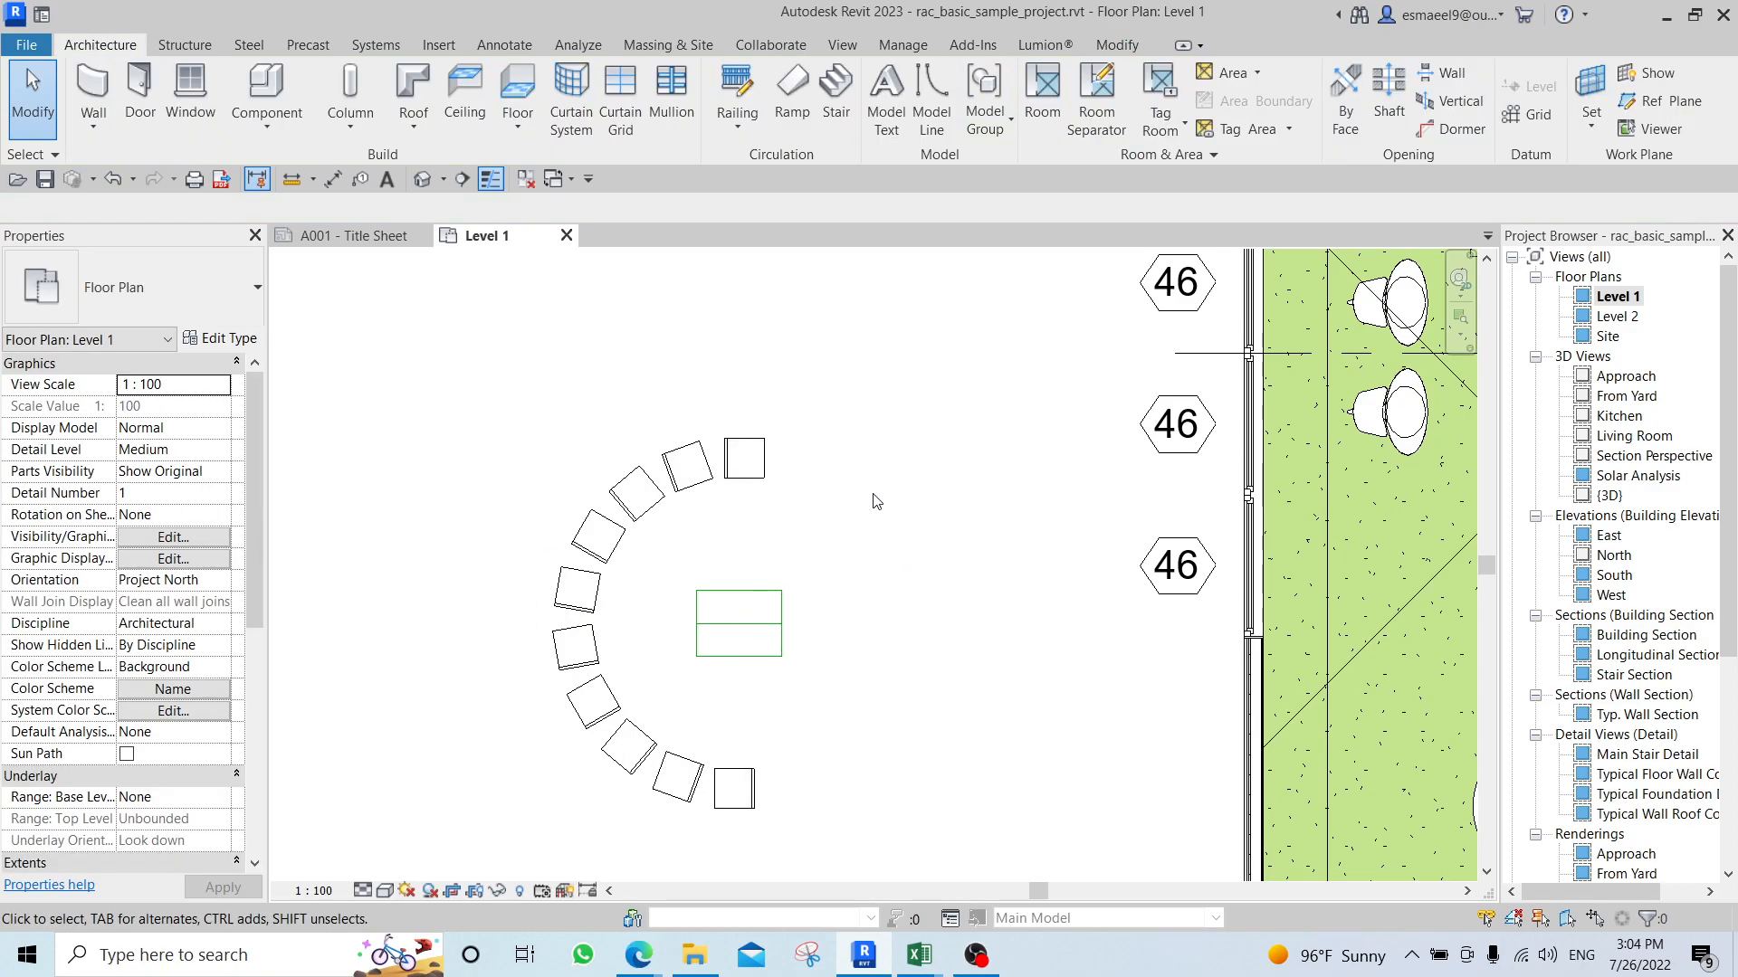
{"action": "scroll", "coordinate": [872, 507], "scroll_direction": "down", "scroll_amount": 3}
{"action": "left_click_drag", "start_coordinate": [572, 377], "coordinate": [872, 782]}
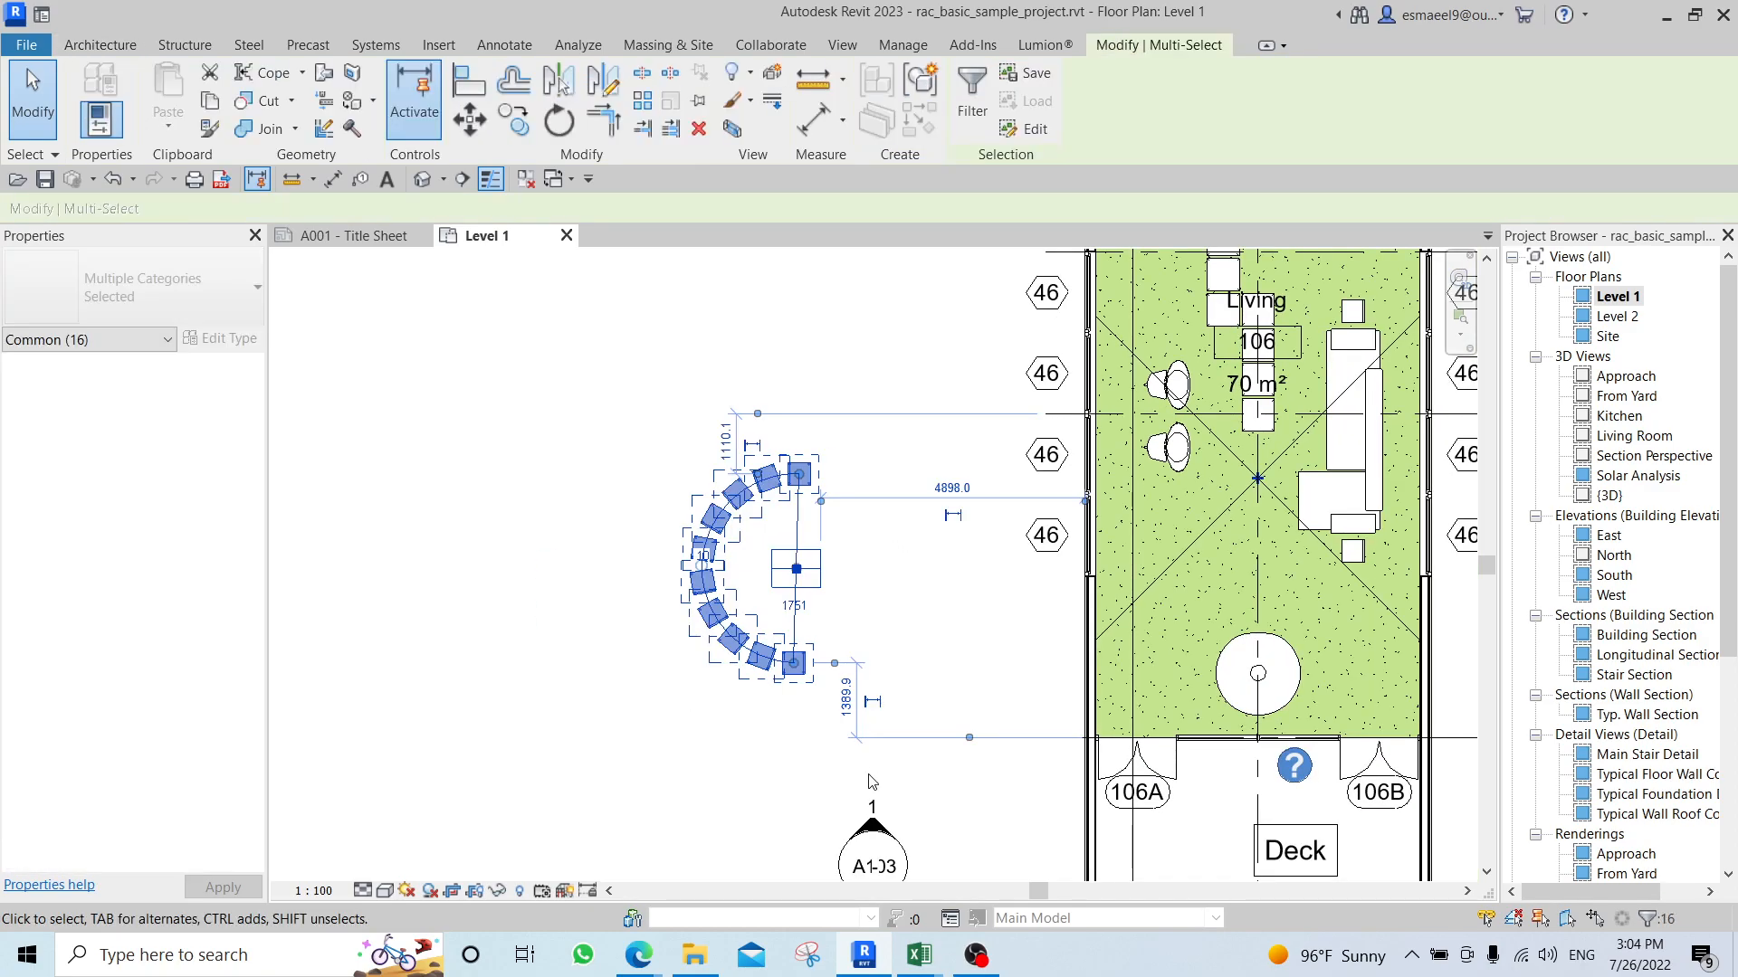
{"action": "left_click", "coordinate": [972, 97]}
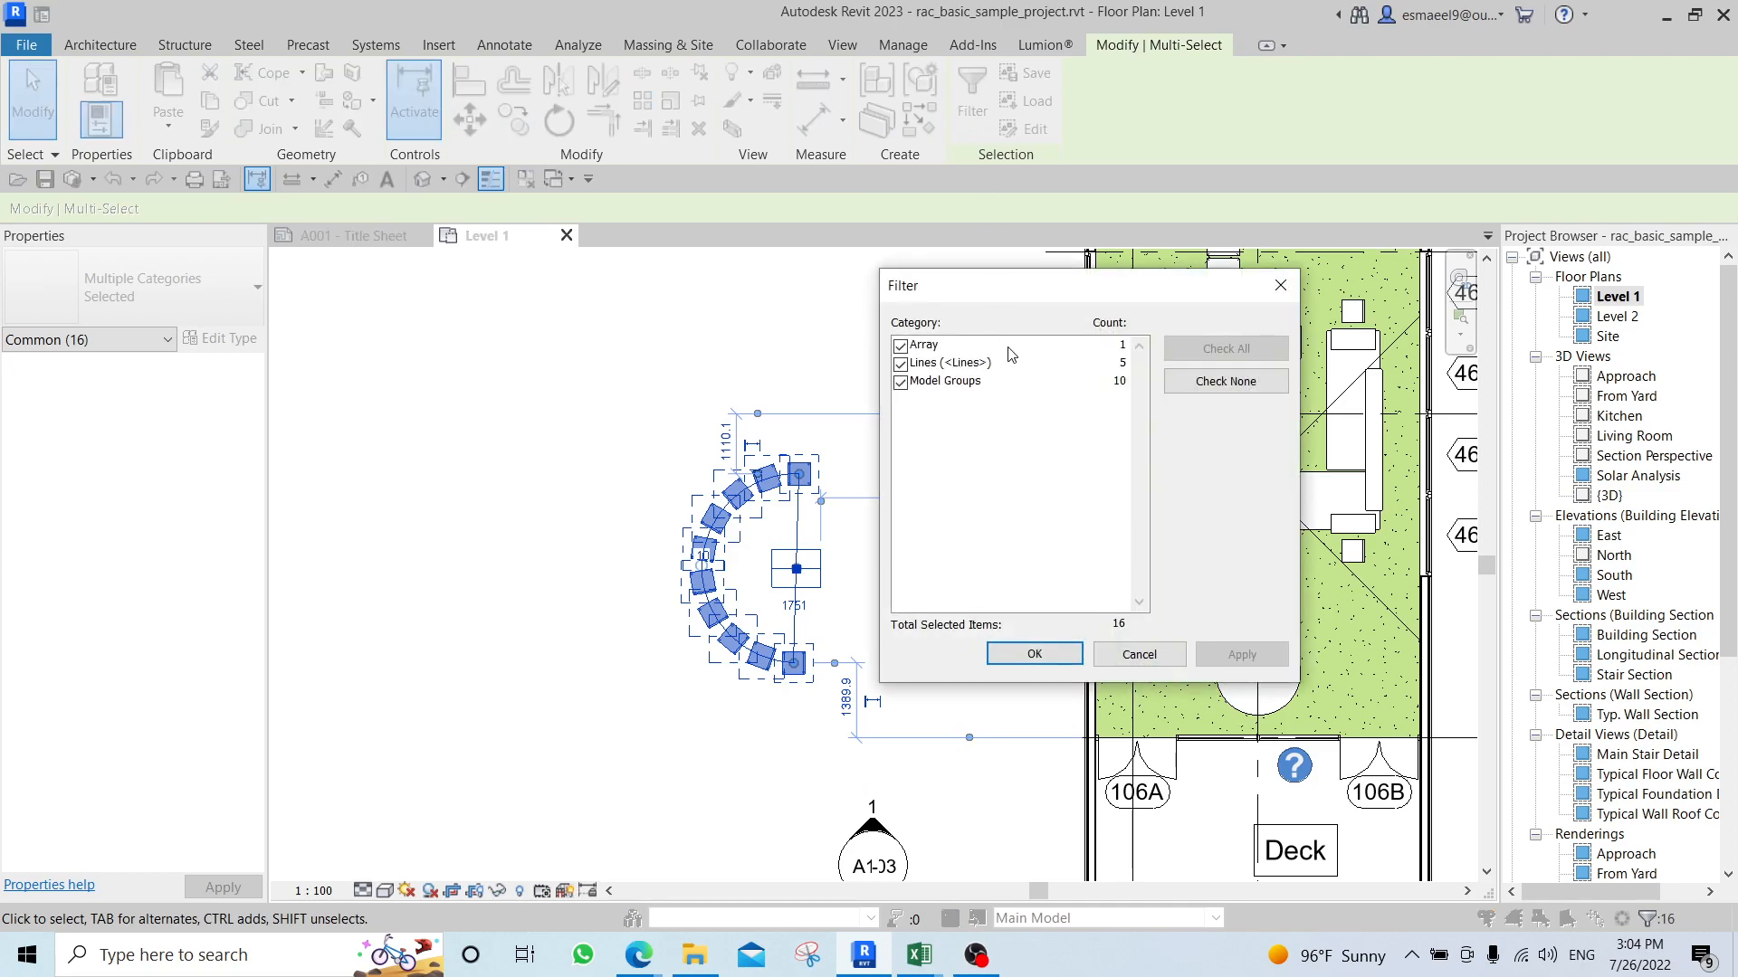
{"action": "left_click", "coordinate": [1239, 377]}
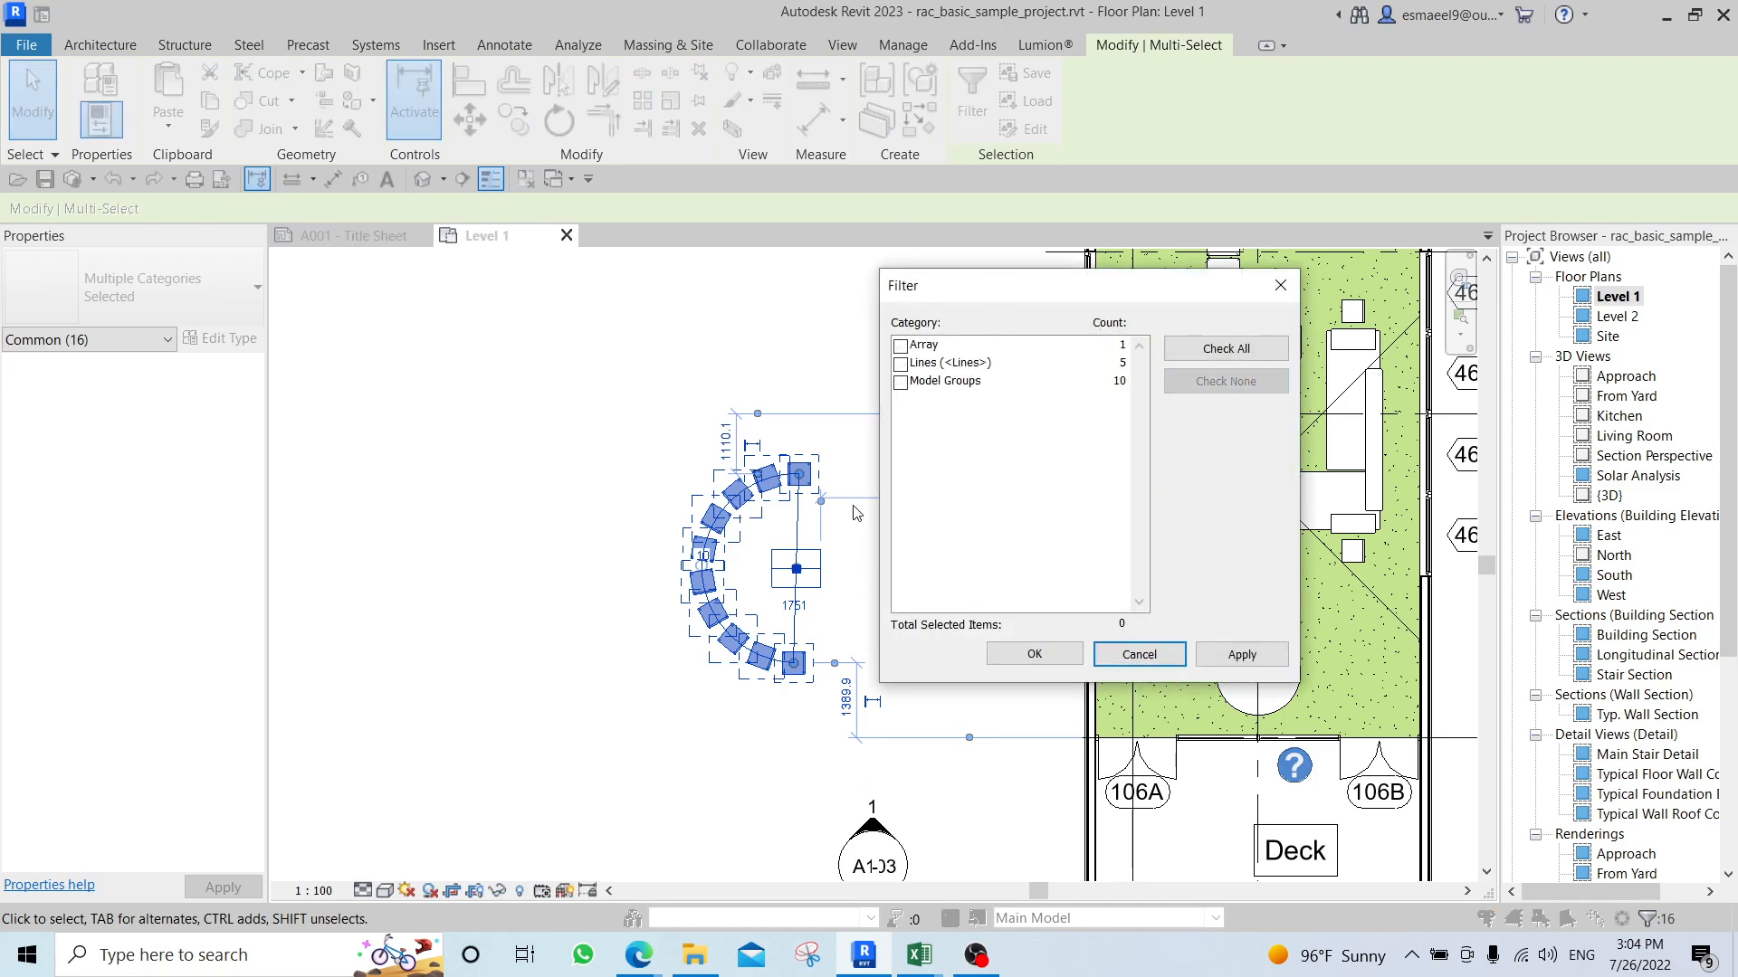
{"action": "left_click", "coordinate": [905, 386]}
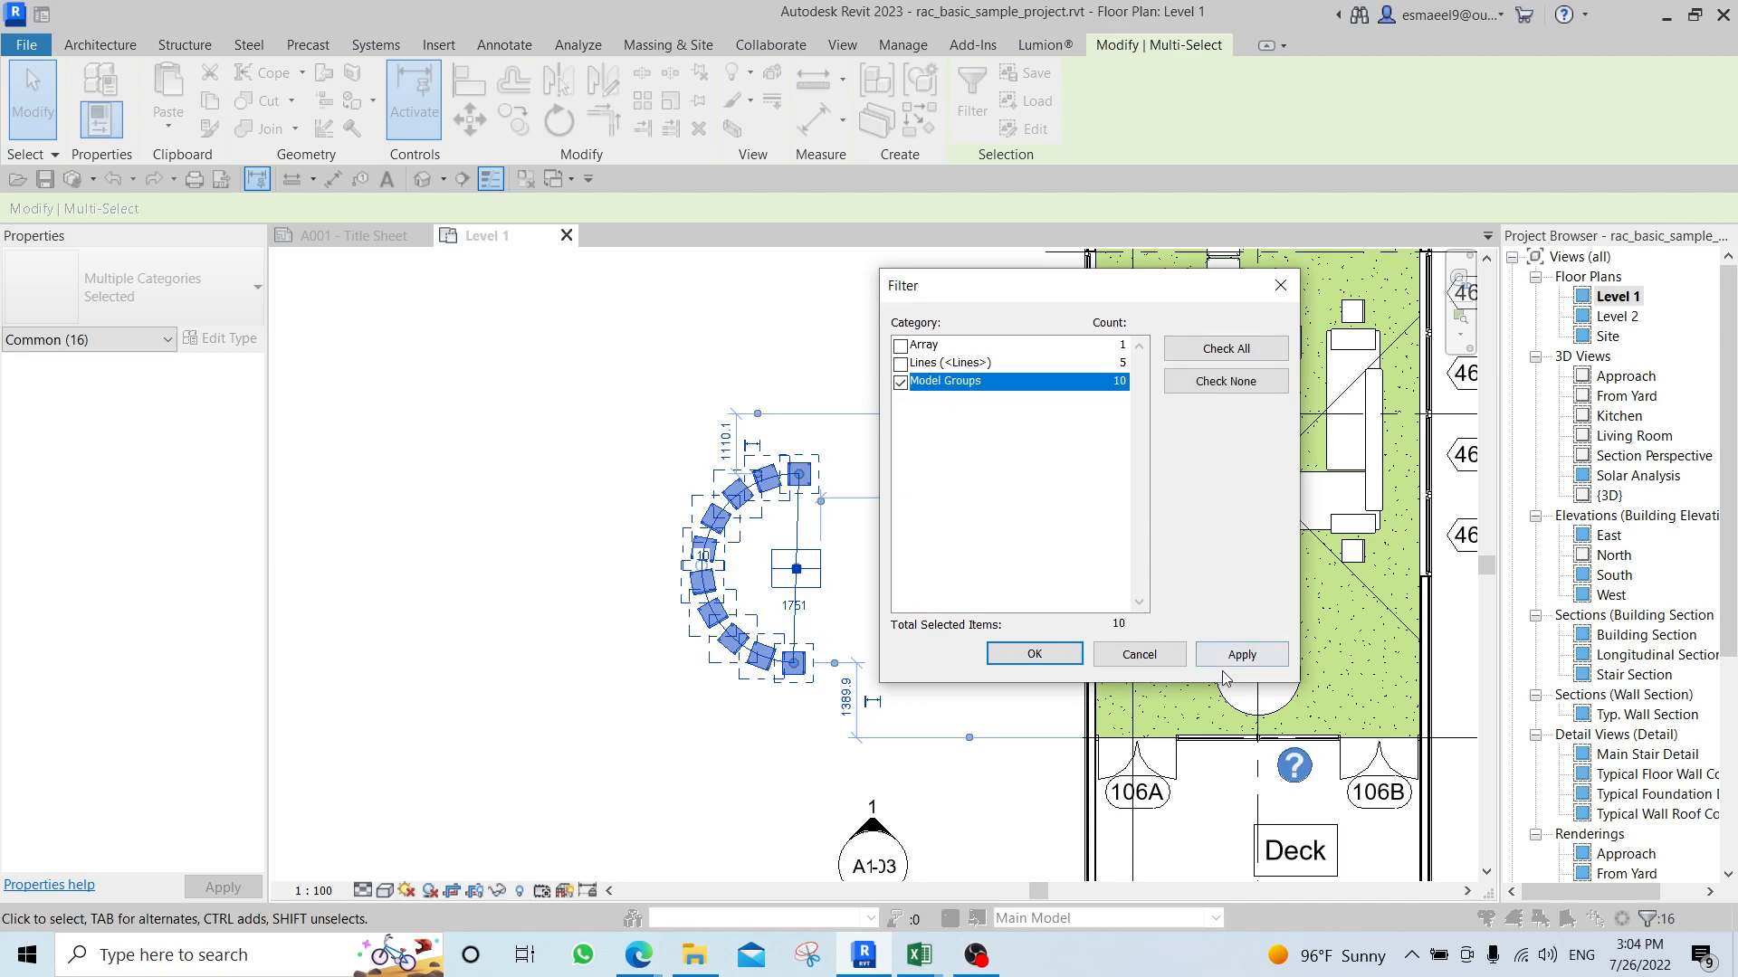
{"action": "left_click", "coordinate": [1033, 654]}
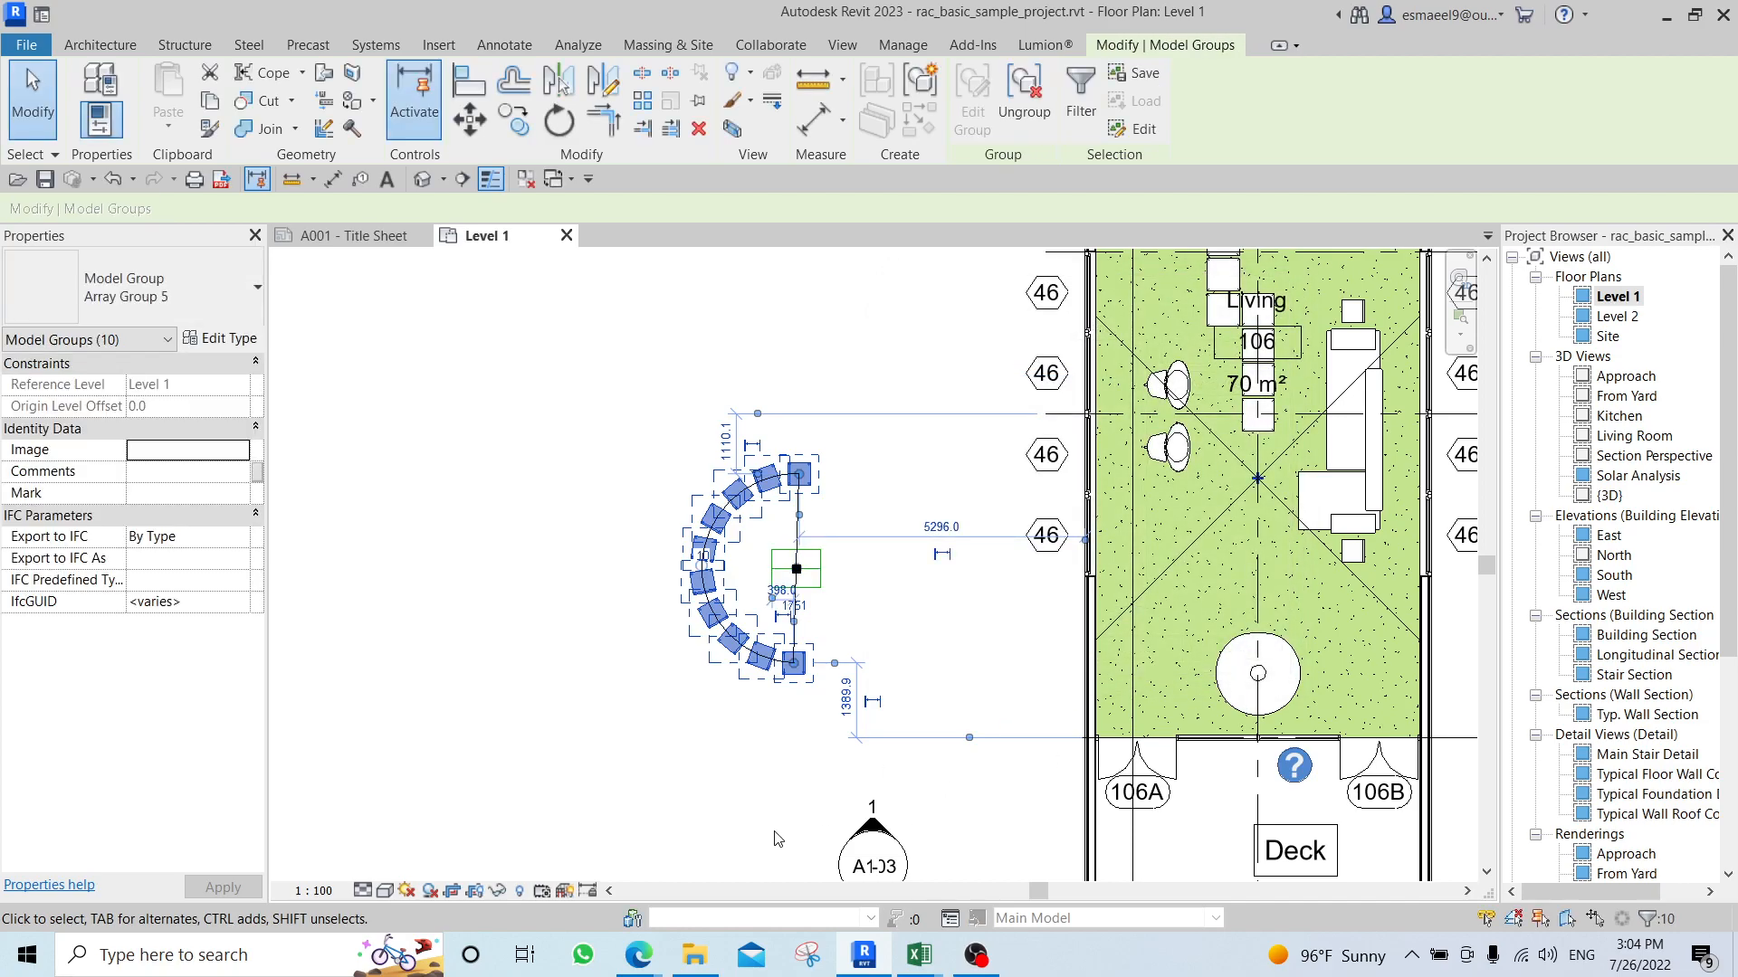
{"action": "scroll", "coordinate": [874, 525], "scroll_direction": "up", "scroll_amount": 3}
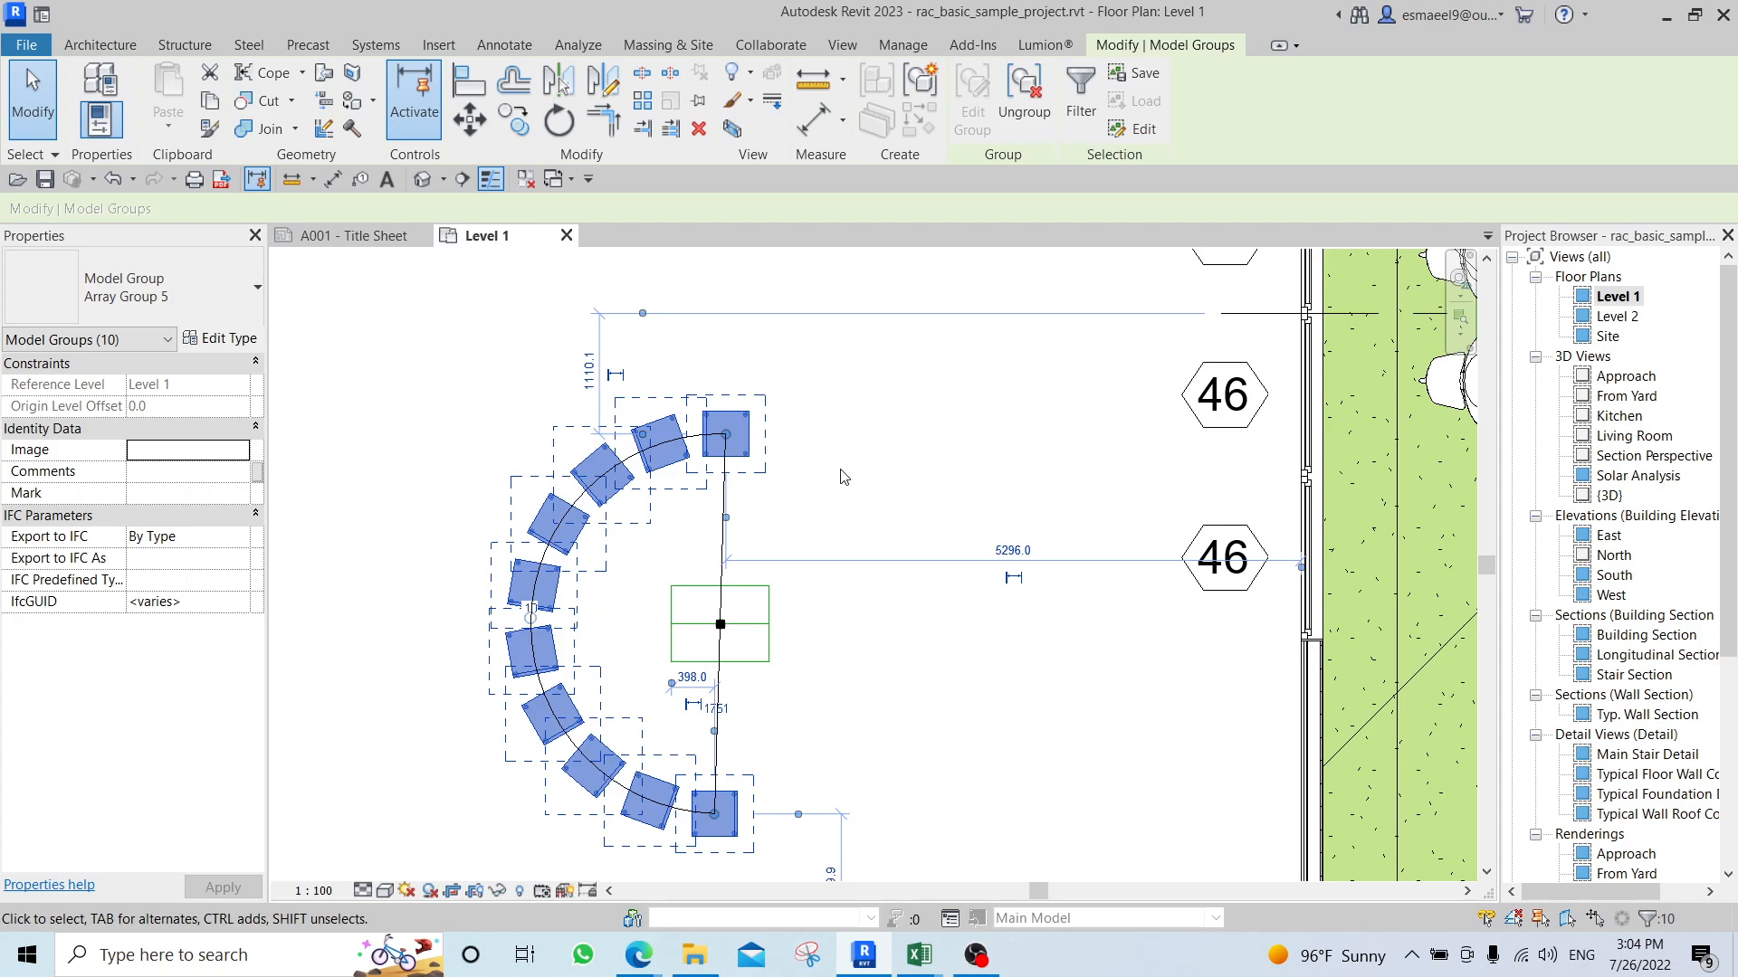
{"action": "scroll", "coordinate": [748, 602], "scroll_direction": "up", "scroll_amount": 3}
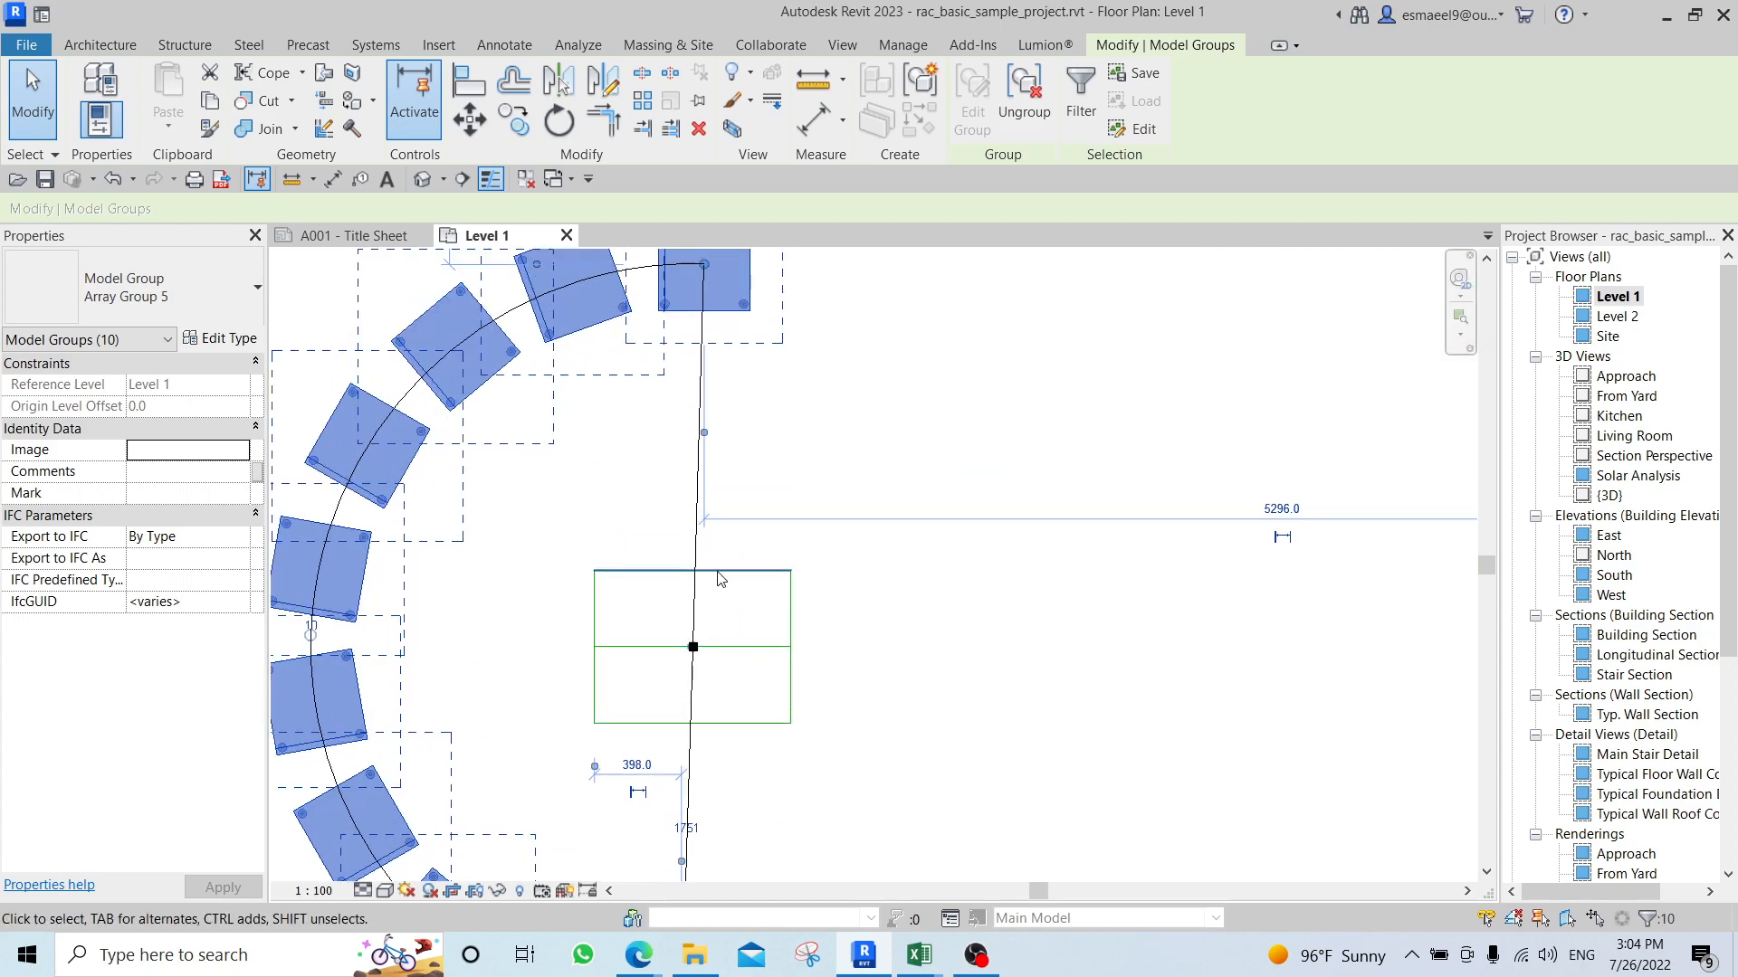
{"action": "key", "text": "d"}
{"action": "key", "text": "m"}
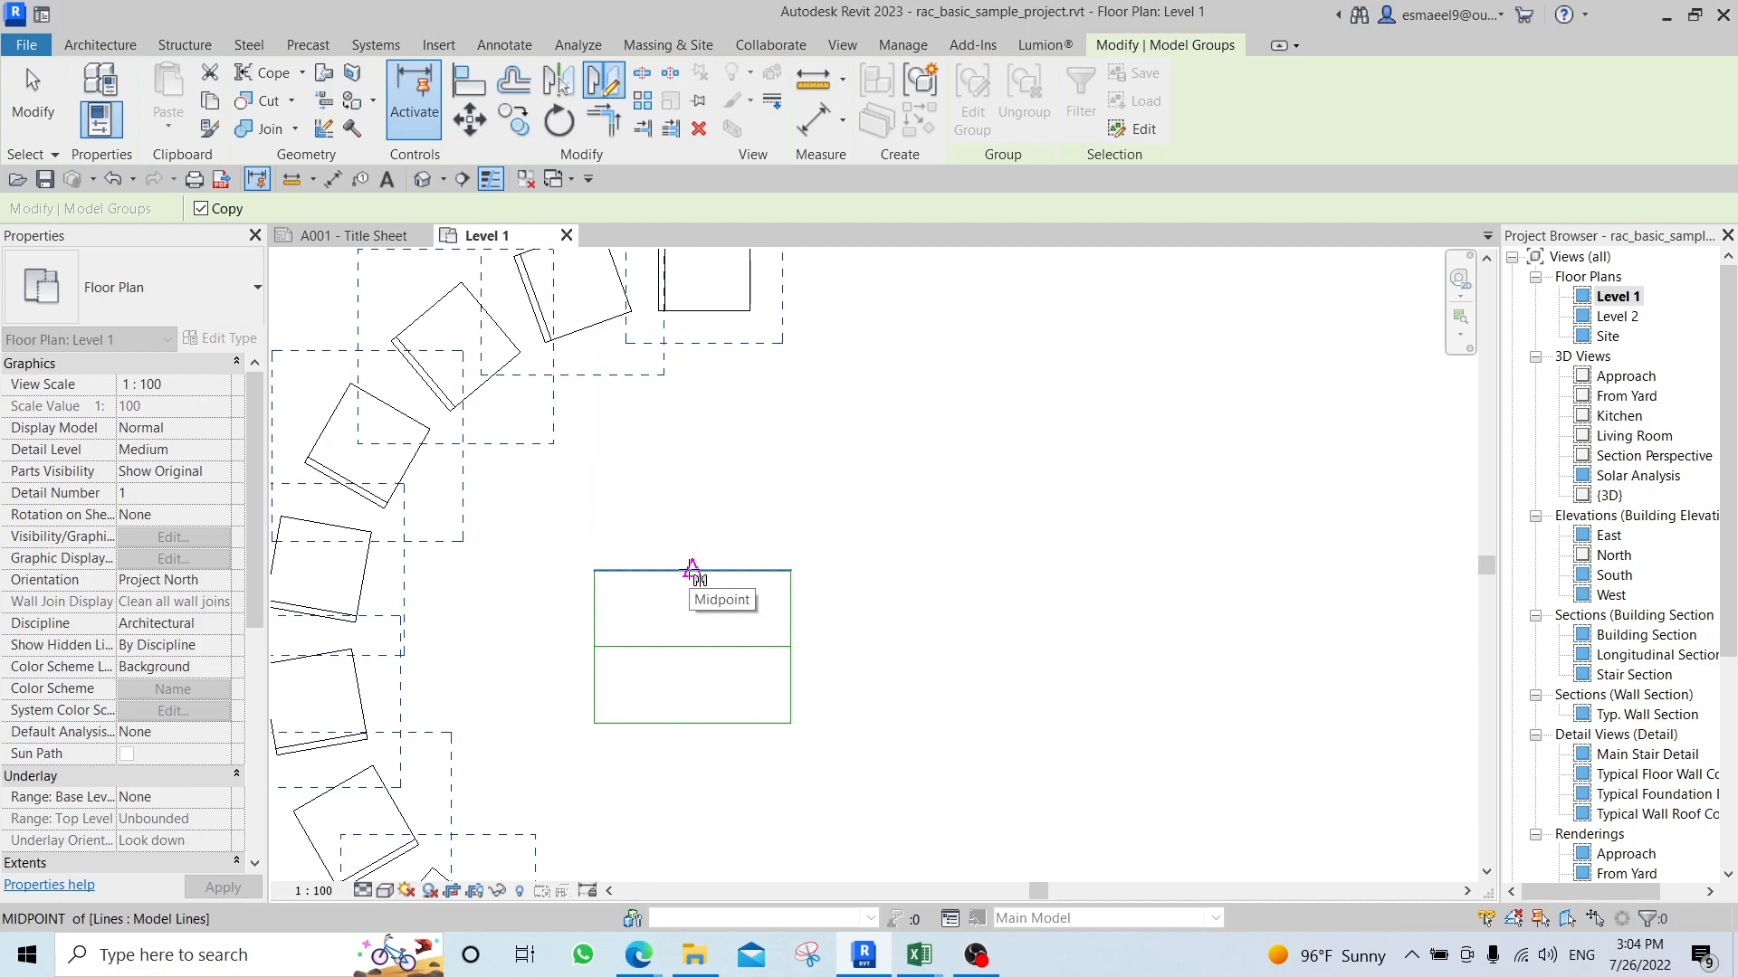
{"action": "key", "text": "Escape"}
{"action": "key", "text": "Escape"}
Mirror a copy of the ten side-table model groups, leaving out the array, about a drawn vertical axis through the rectangle's centre.
{"action": "scroll", "coordinate": [733, 579], "scroll_direction": "down", "scroll_amount": 5}
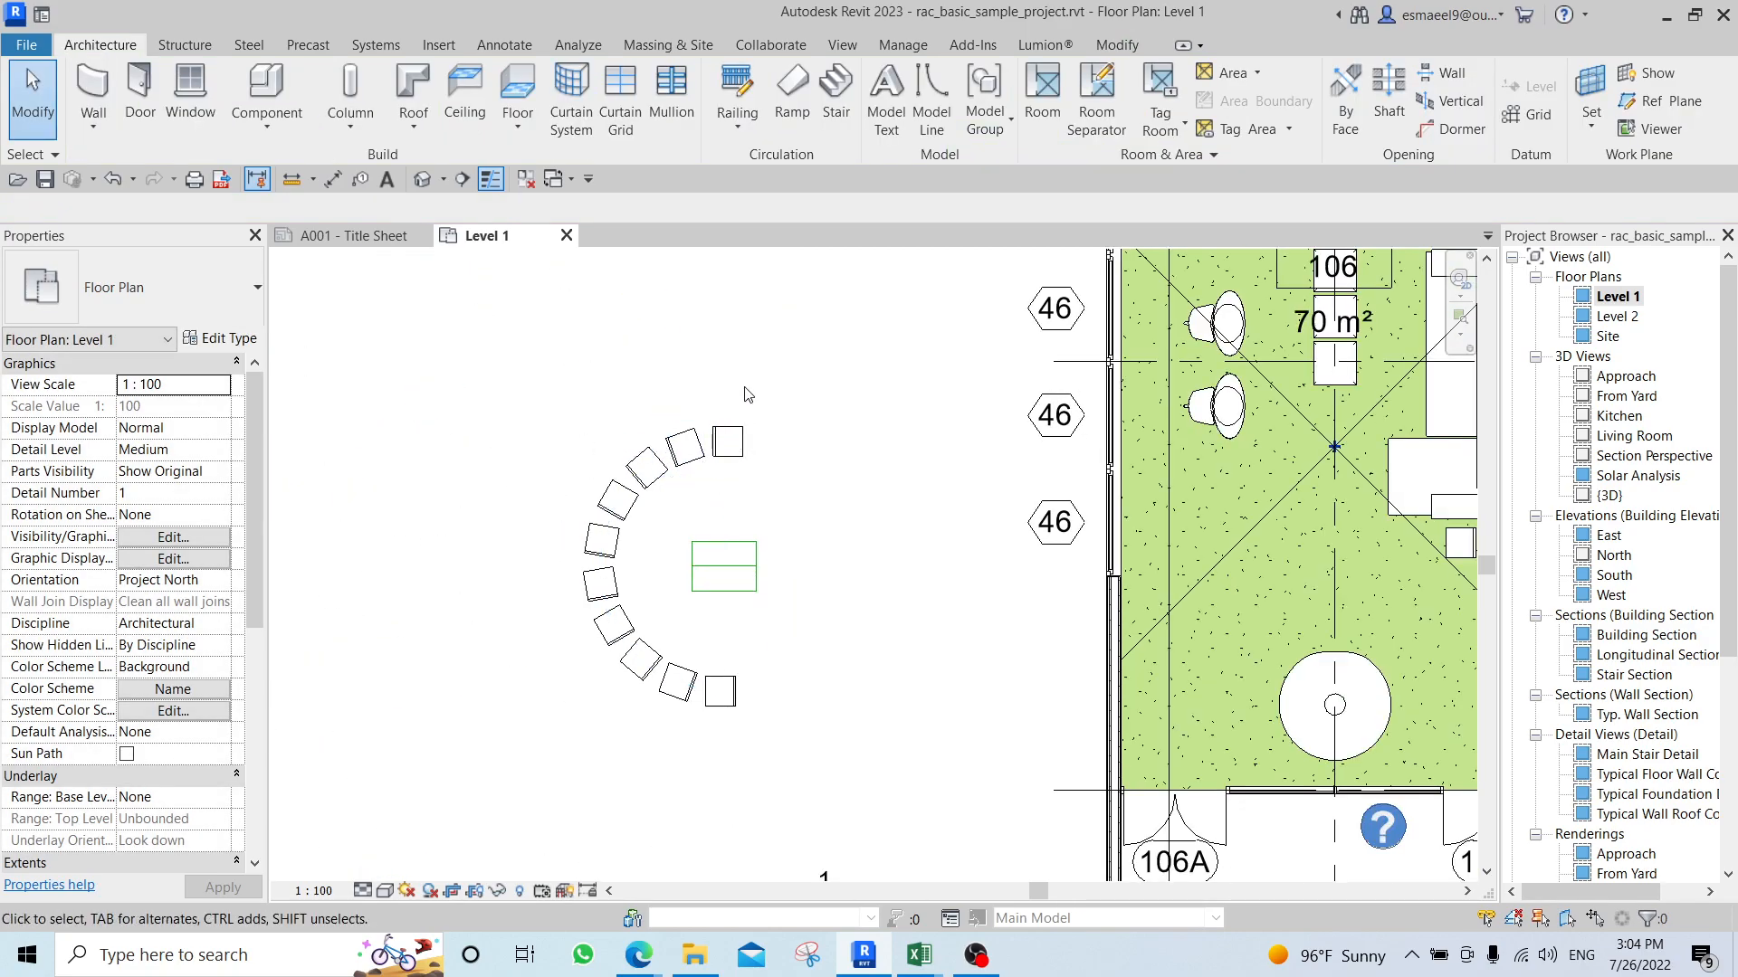
{"action": "left_click_drag", "start_coordinate": [780, 342], "coordinate": [659, 674]}
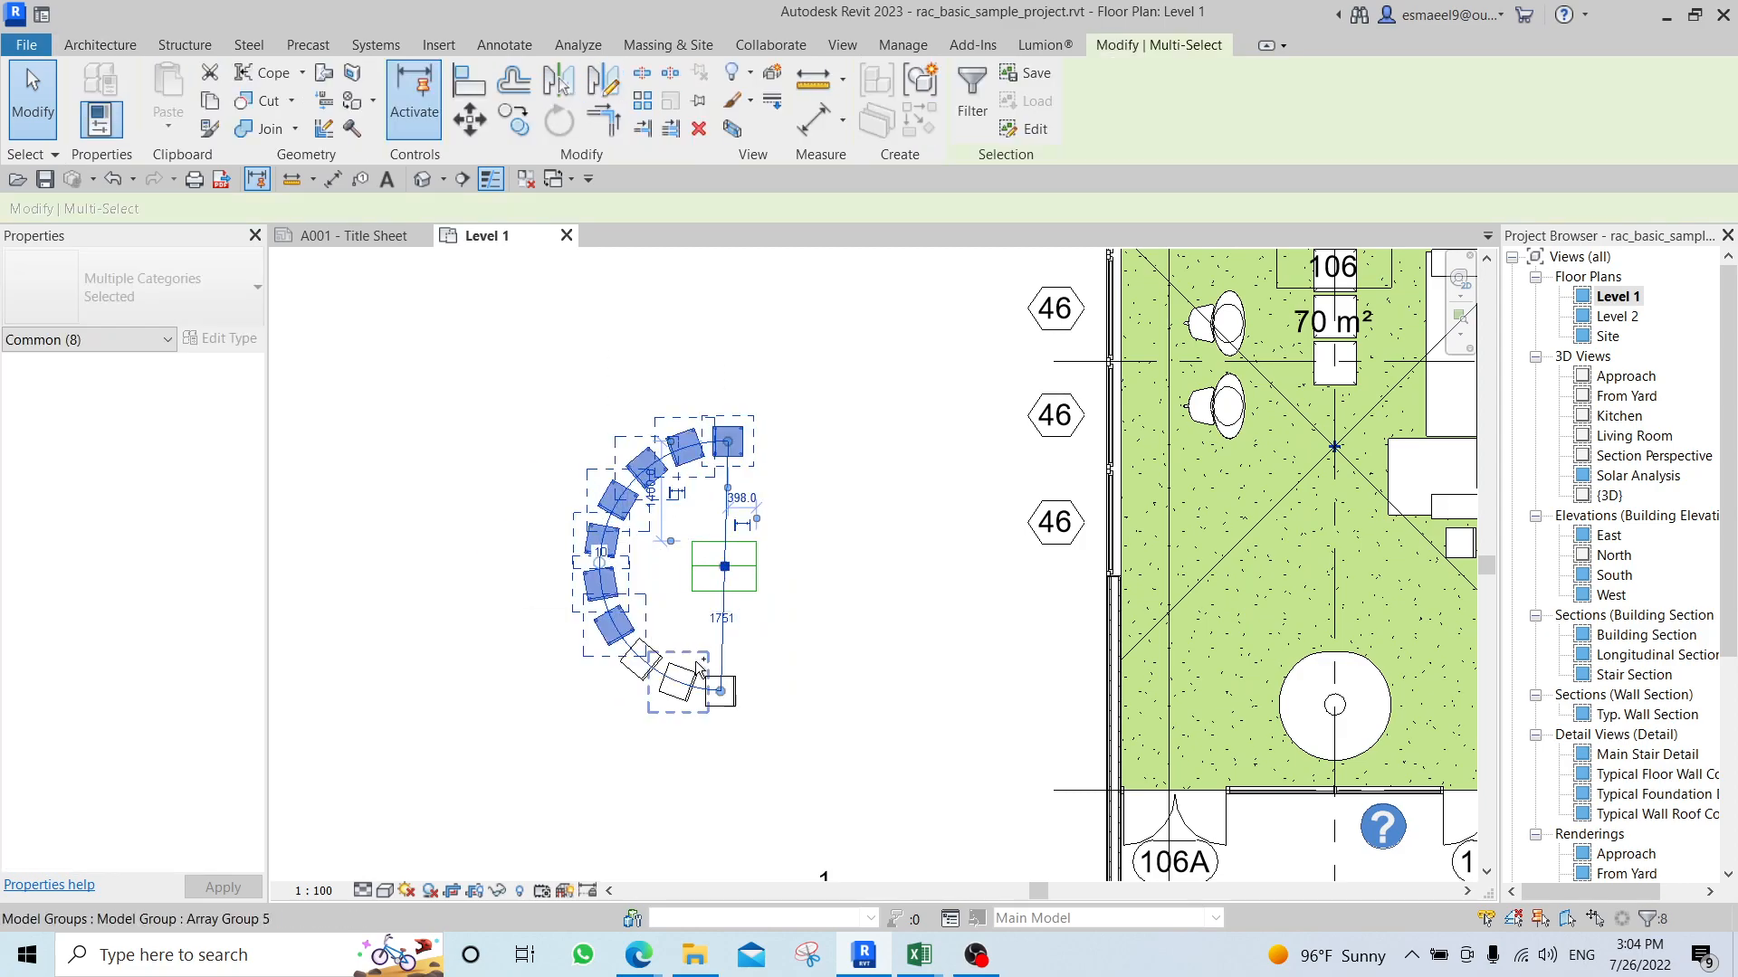
{"action": "left_click", "coordinate": [683, 677], "text": "ctrl"}
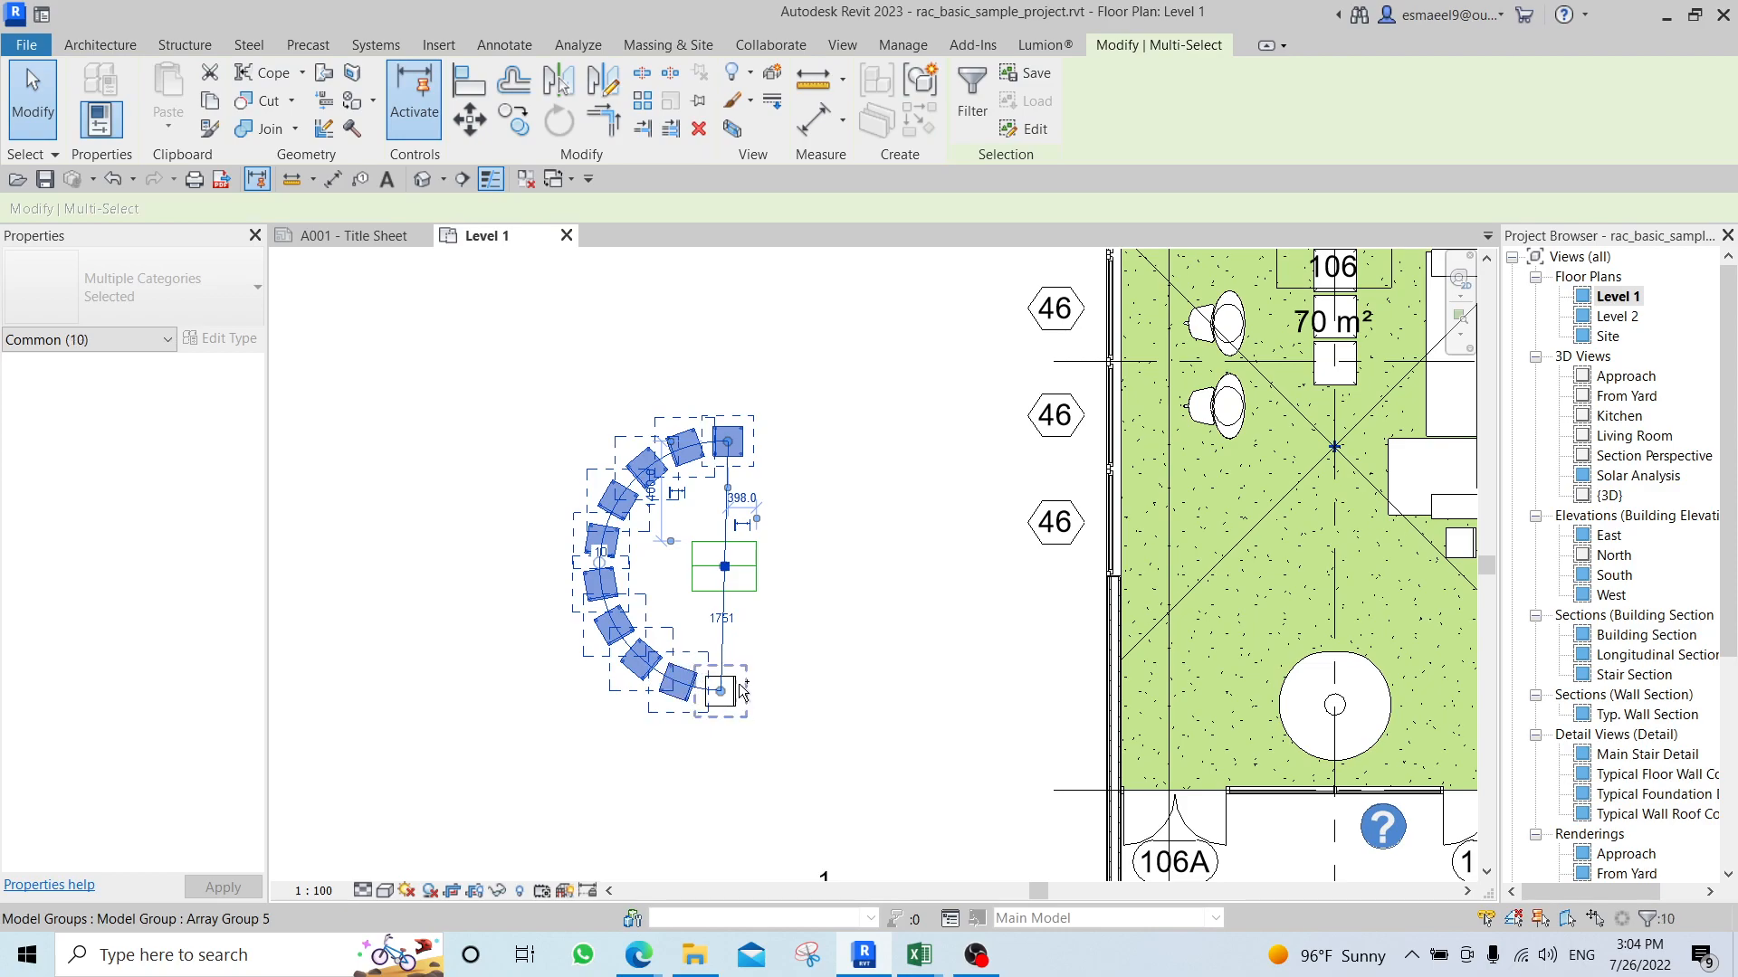
{"action": "left_click", "coordinate": [737, 685], "text": "ctrl"}
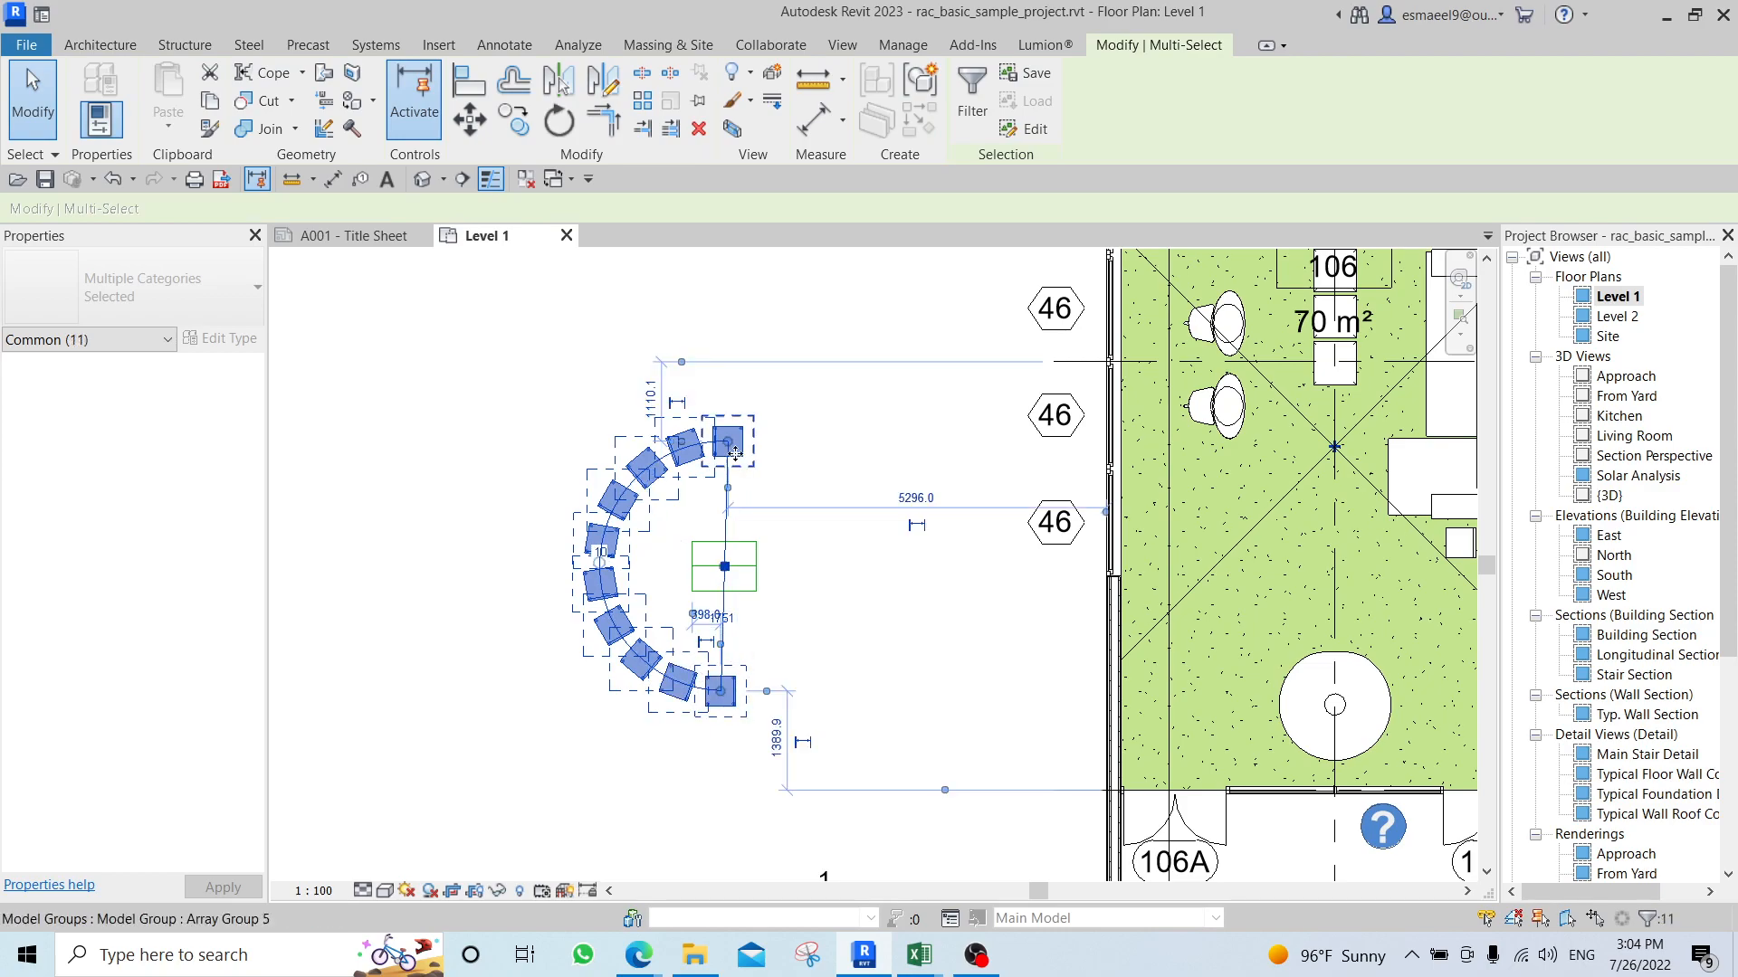
{"action": "left_click", "coordinate": [972, 98]}
{"action": "left_click", "coordinate": [902, 347]}
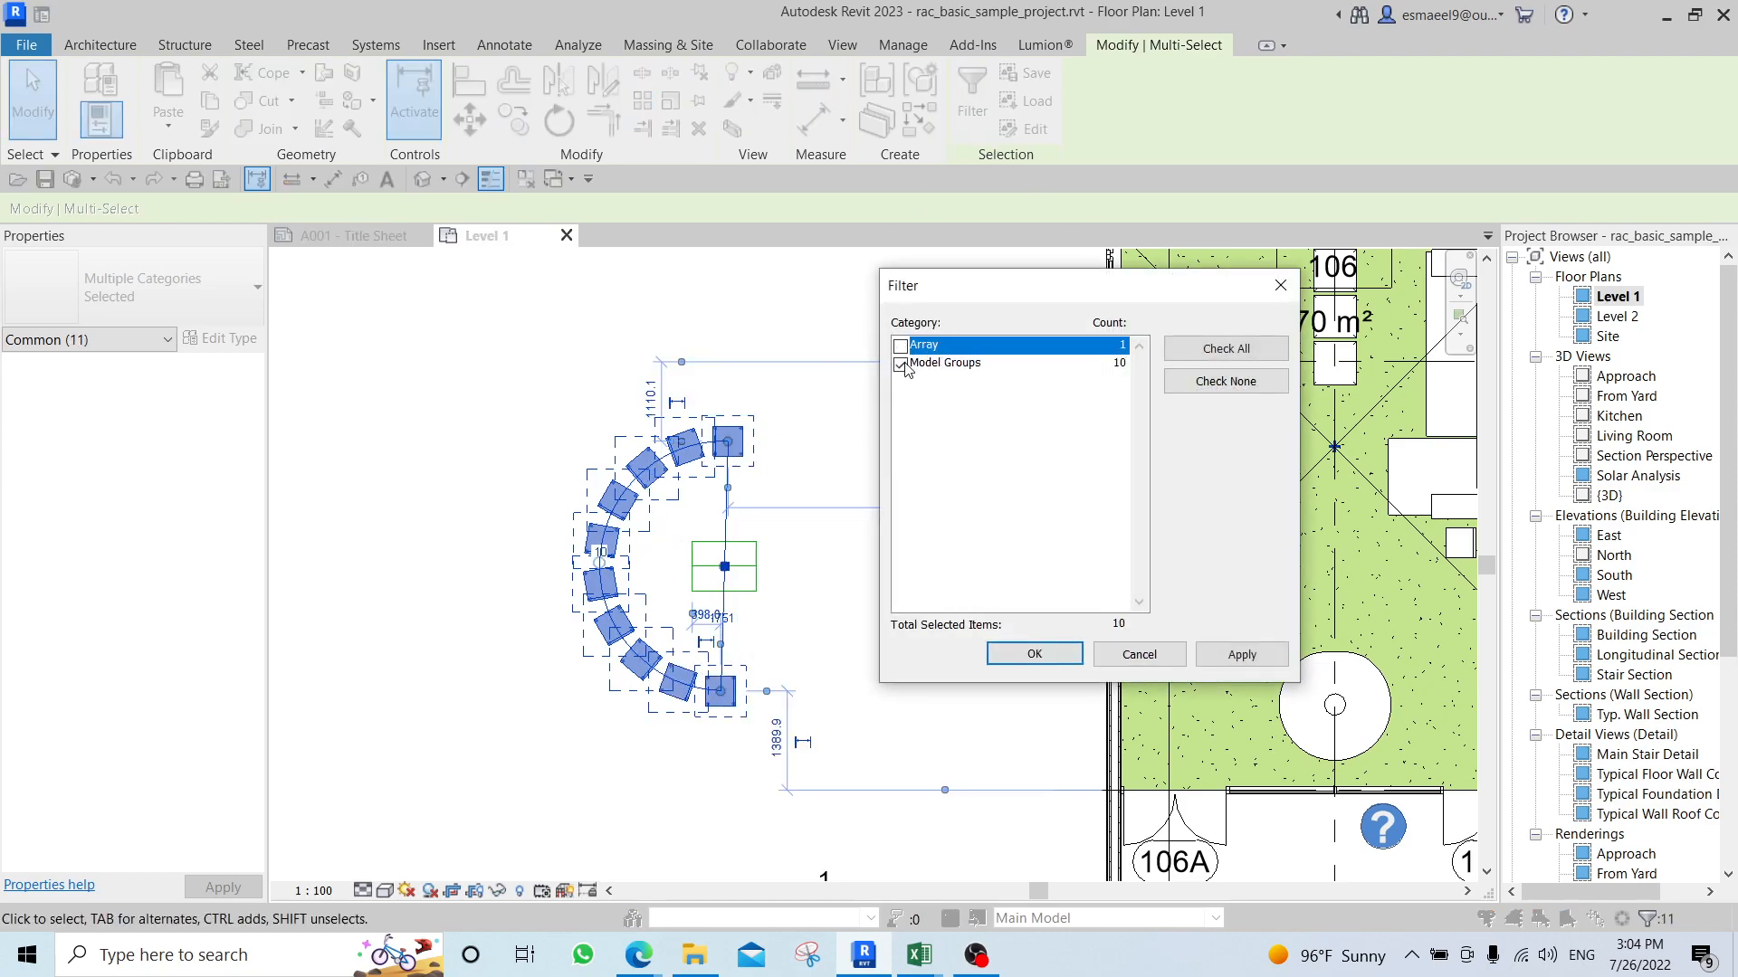
{"action": "left_click", "coordinate": [1034, 654]}
{"action": "scroll", "coordinate": [793, 519], "scroll_direction": "up", "scroll_amount": 1}
{"action": "key", "text": "d"}
{"action": "key", "text": "m"}
{"action": "left_click", "coordinate": [703, 550]}
{"action": "left_click", "coordinate": [703, 658]}
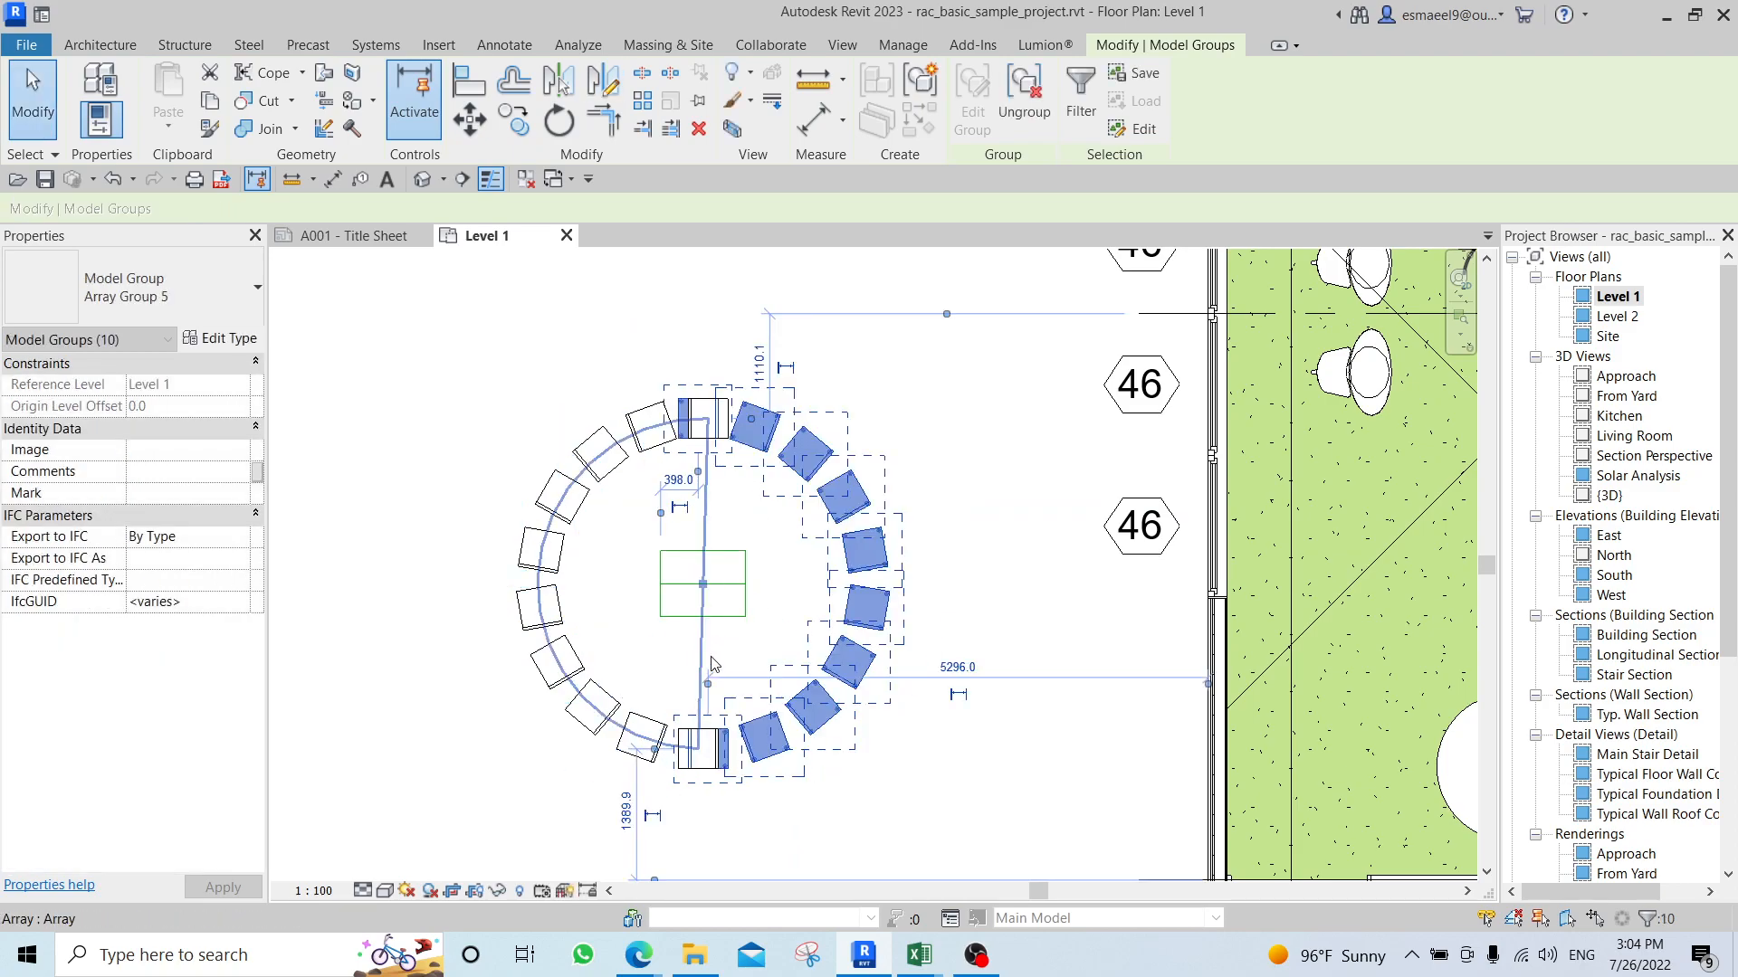
{"action": "key", "text": "Escape"}
Open the {3D} view and examine the ring of side tables around the rectangle up close.
{"action": "key", "text": "3"}
{"action": "key", "text": "d"}
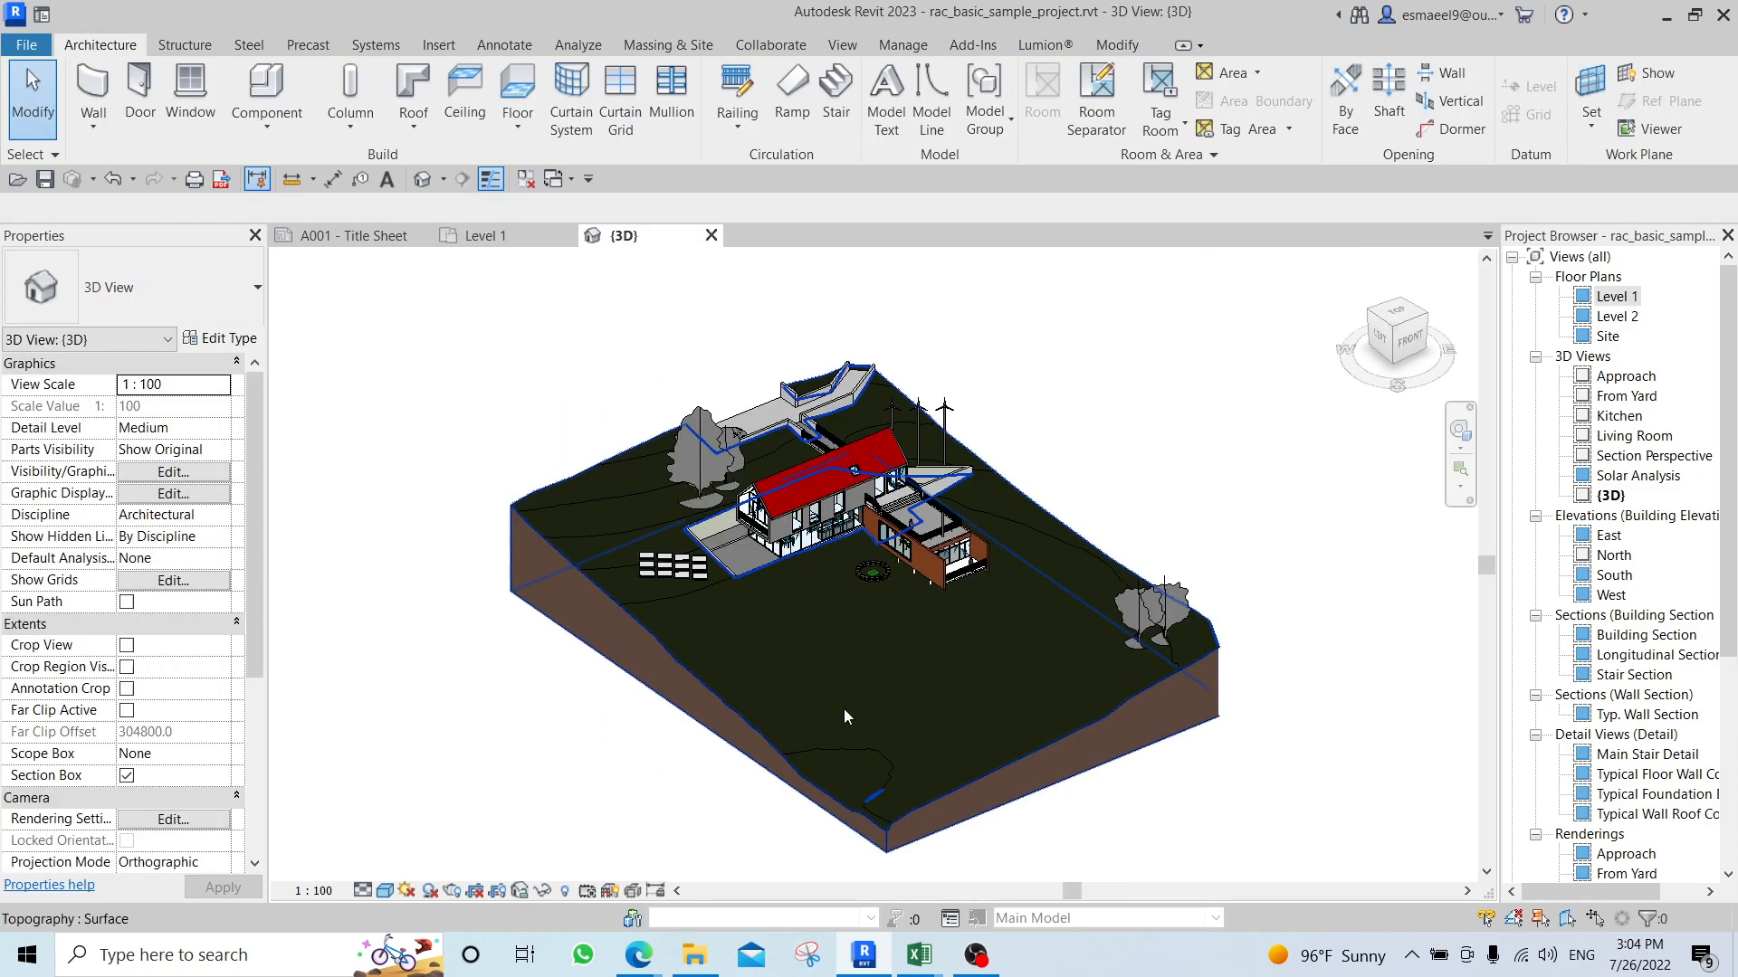
{"action": "scroll", "coordinate": [882, 614], "scroll_direction": "up", "scroll_amount": 4}
{"action": "scroll", "coordinate": [882, 613], "scroll_direction": "up", "scroll_amount": 5}
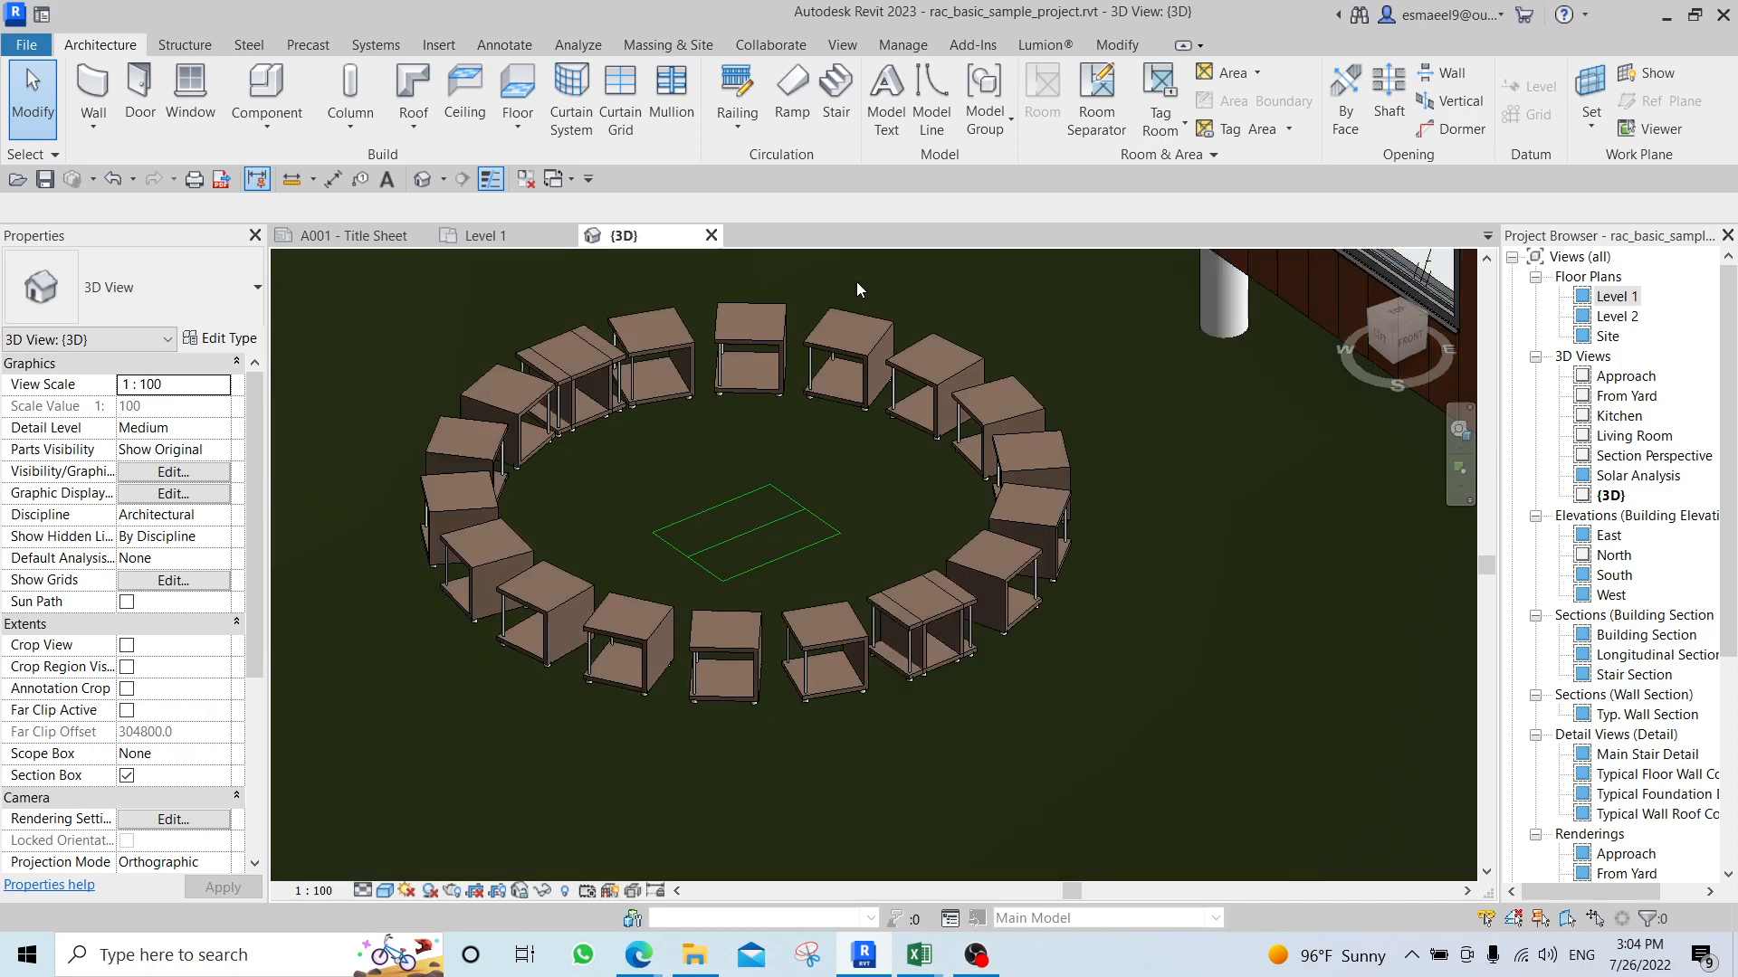
Return to the Level 1 floor plan and delete the ring of side tables together with the rectangle lines inside it.
{"action": "double_click", "coordinate": [1617, 297]}
{"action": "scroll", "coordinate": [814, 588], "scroll_direction": "down", "scroll_amount": 3}
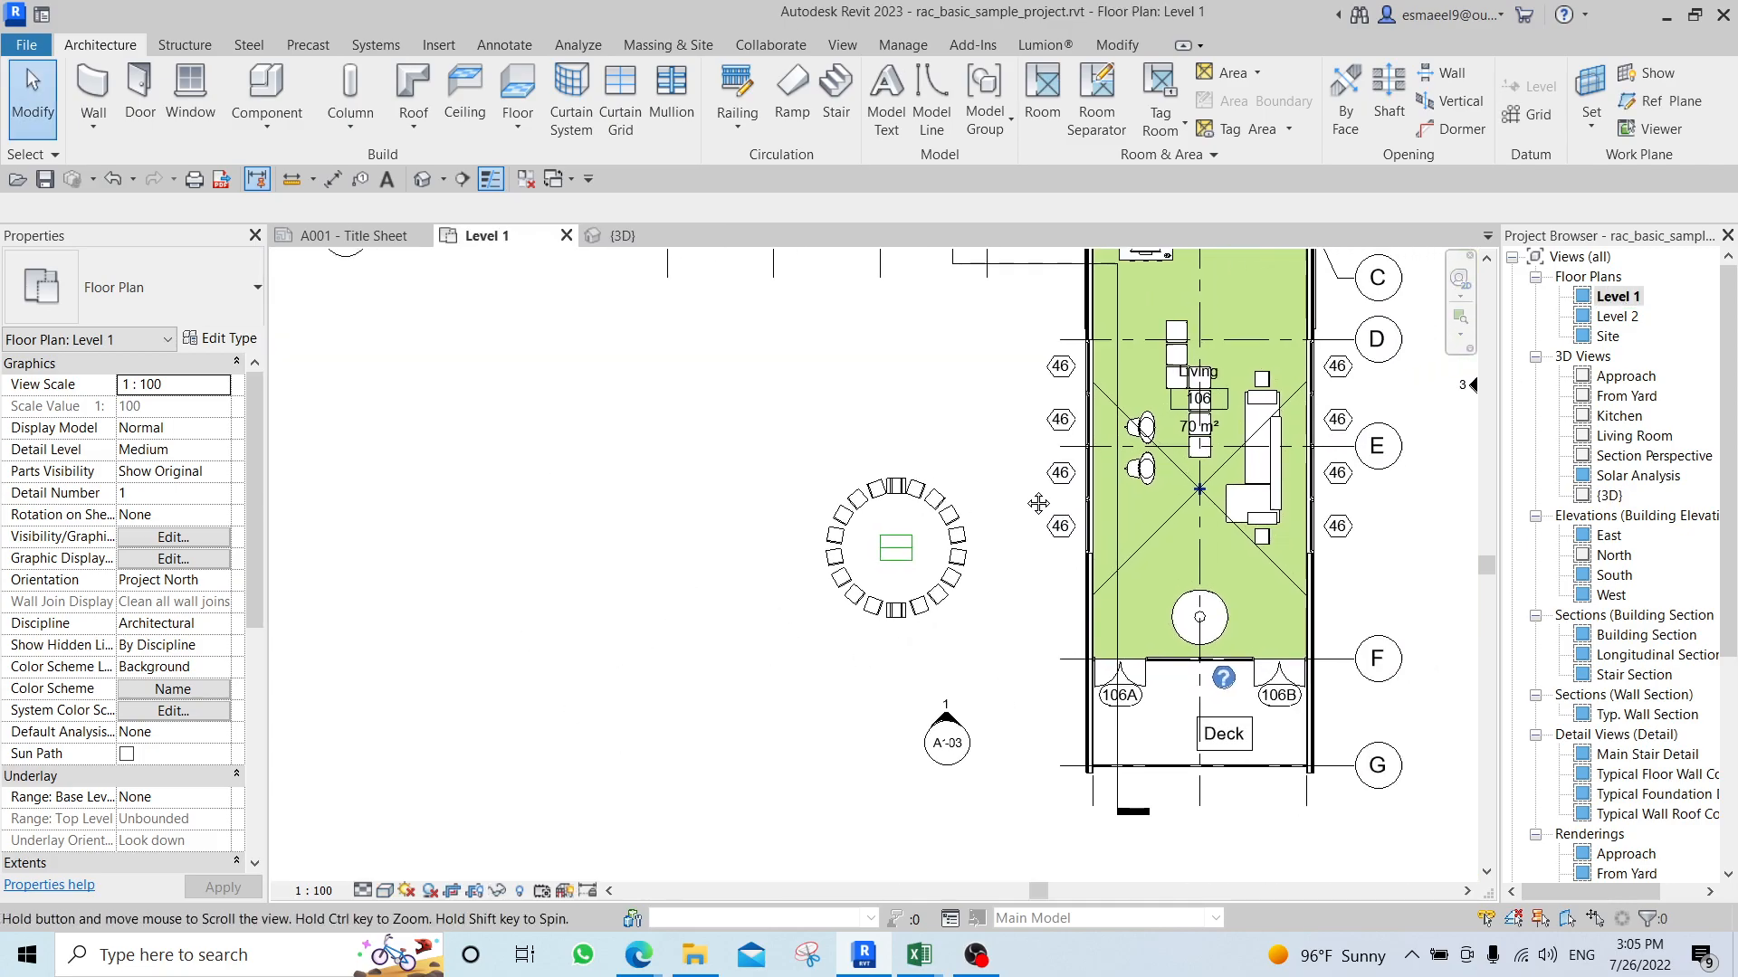
{"action": "left_click", "coordinate": [812, 638]}
{"action": "key", "text": "Delete"}
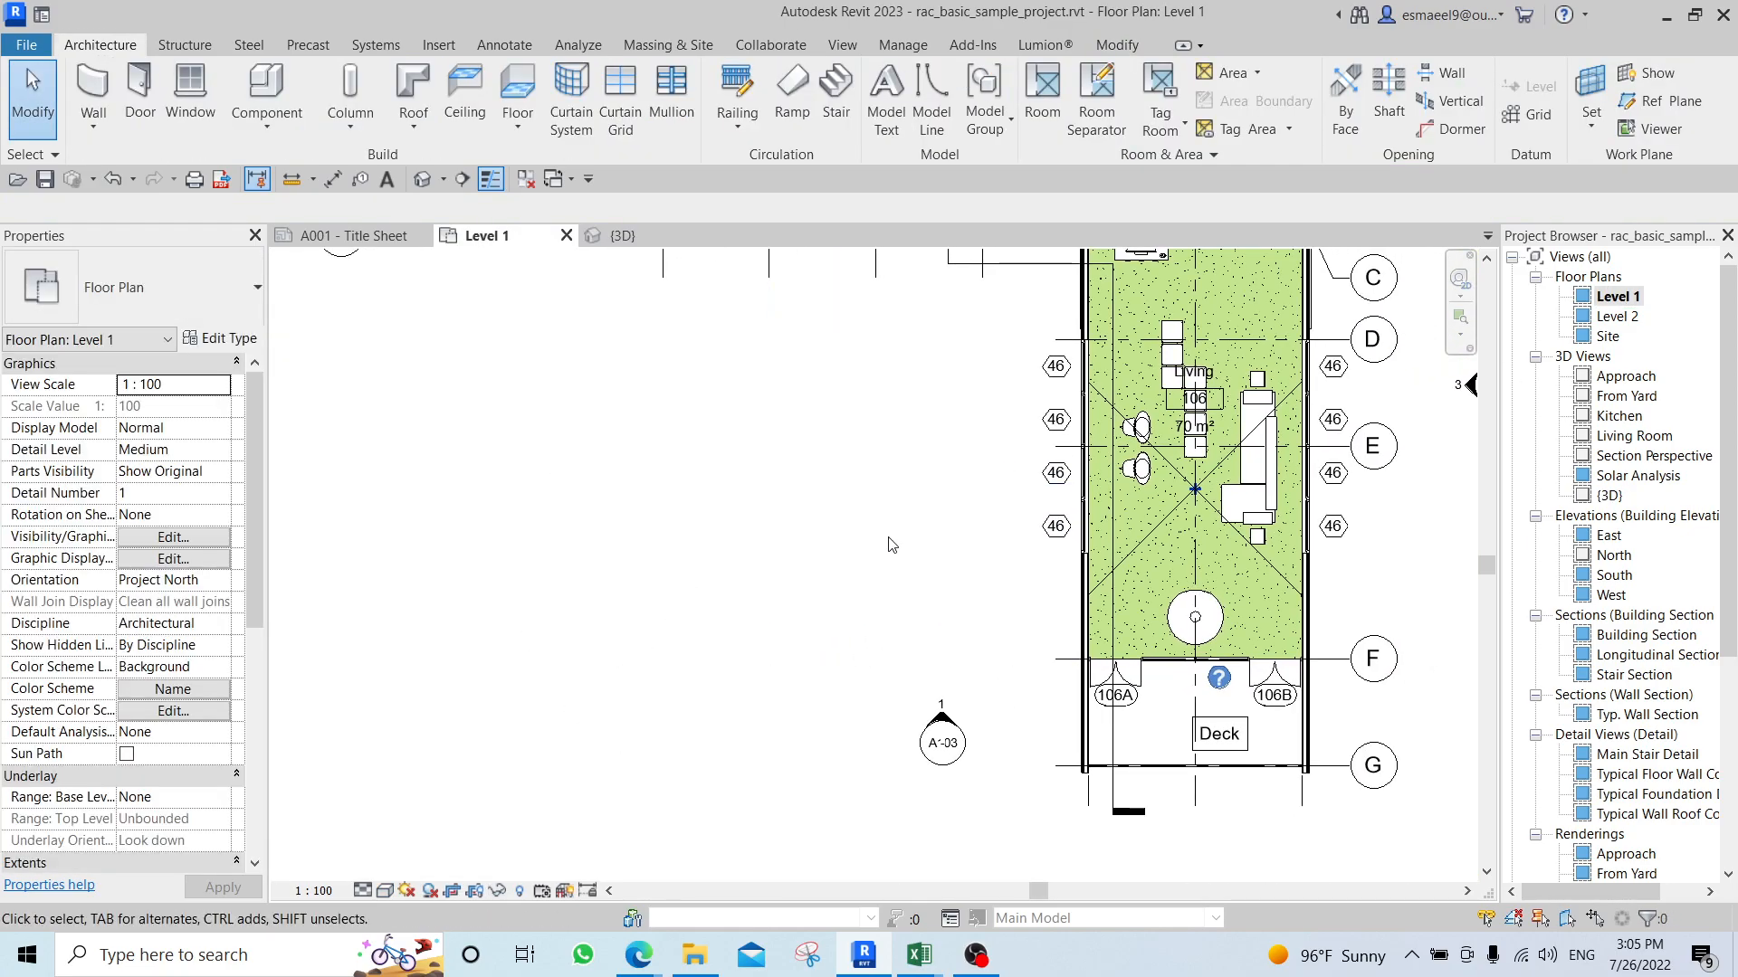
{"action": "scroll", "coordinate": [869, 523], "scroll_direction": "down", "scroll_amount": 3}
{"action": "scroll", "coordinate": [776, 473], "scroll_direction": "up", "scroll_amount": 6}
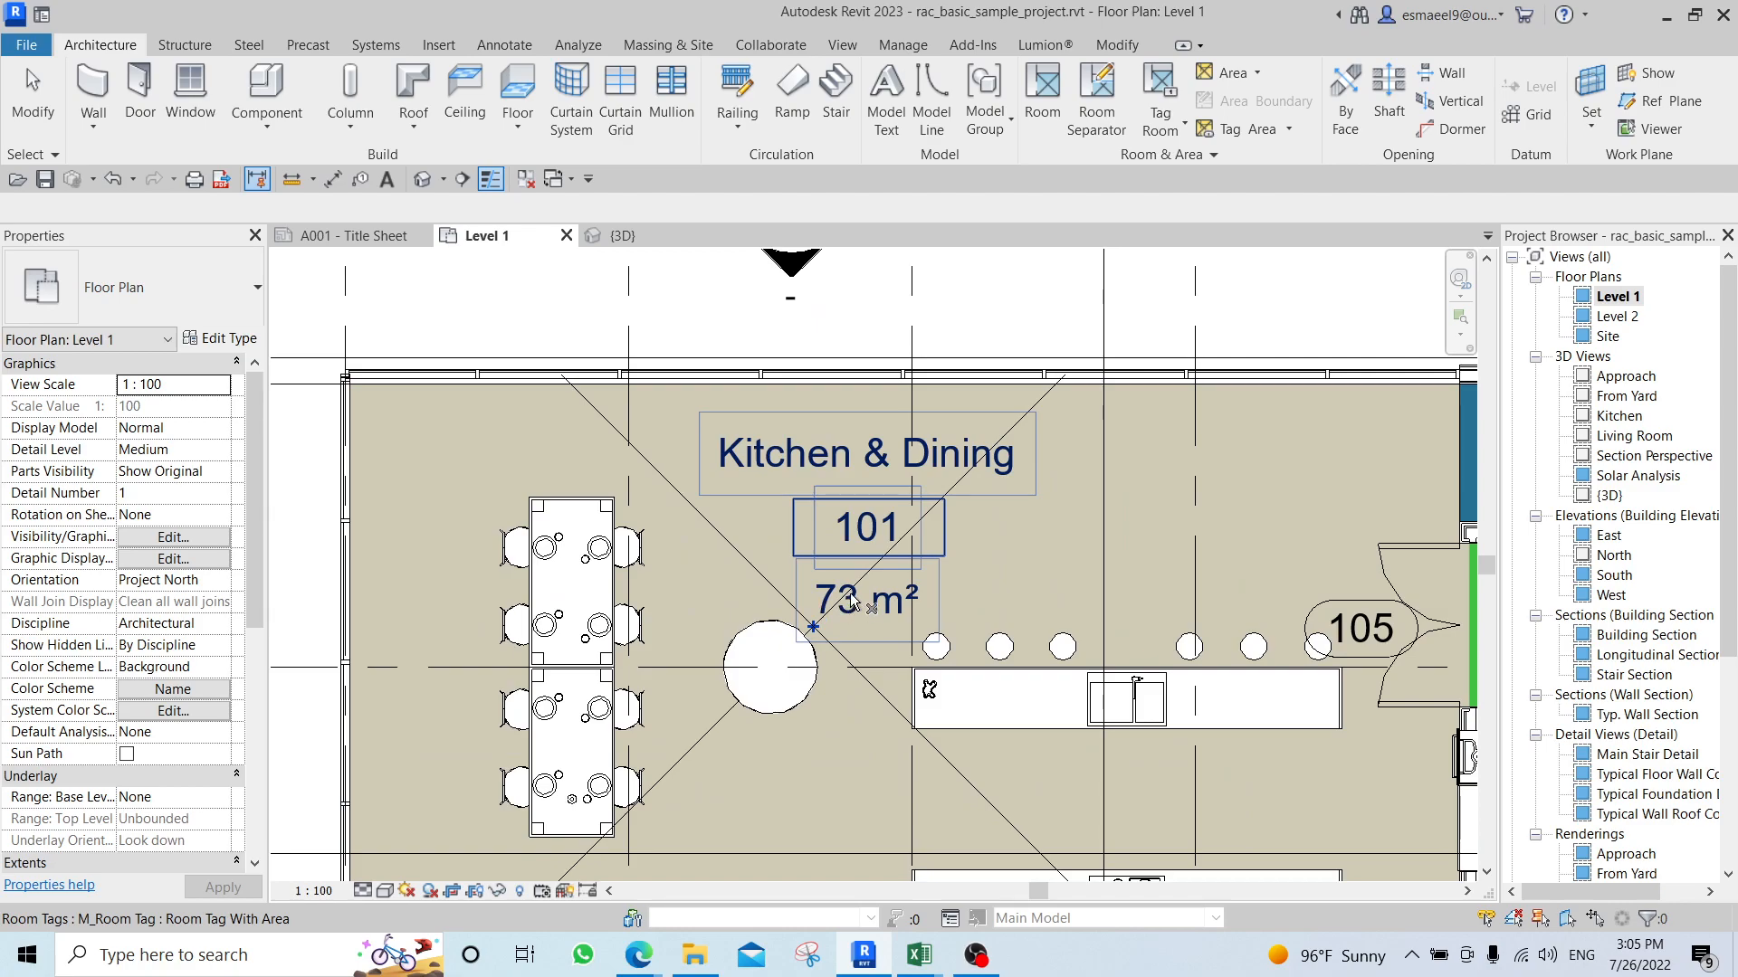
{"action": "scroll", "coordinate": [776, 473], "scroll_direction": "down", "scroll_amount": 2}
{"action": "scroll", "coordinate": [580, 498], "scroll_direction": "up", "scroll_amount": 2}
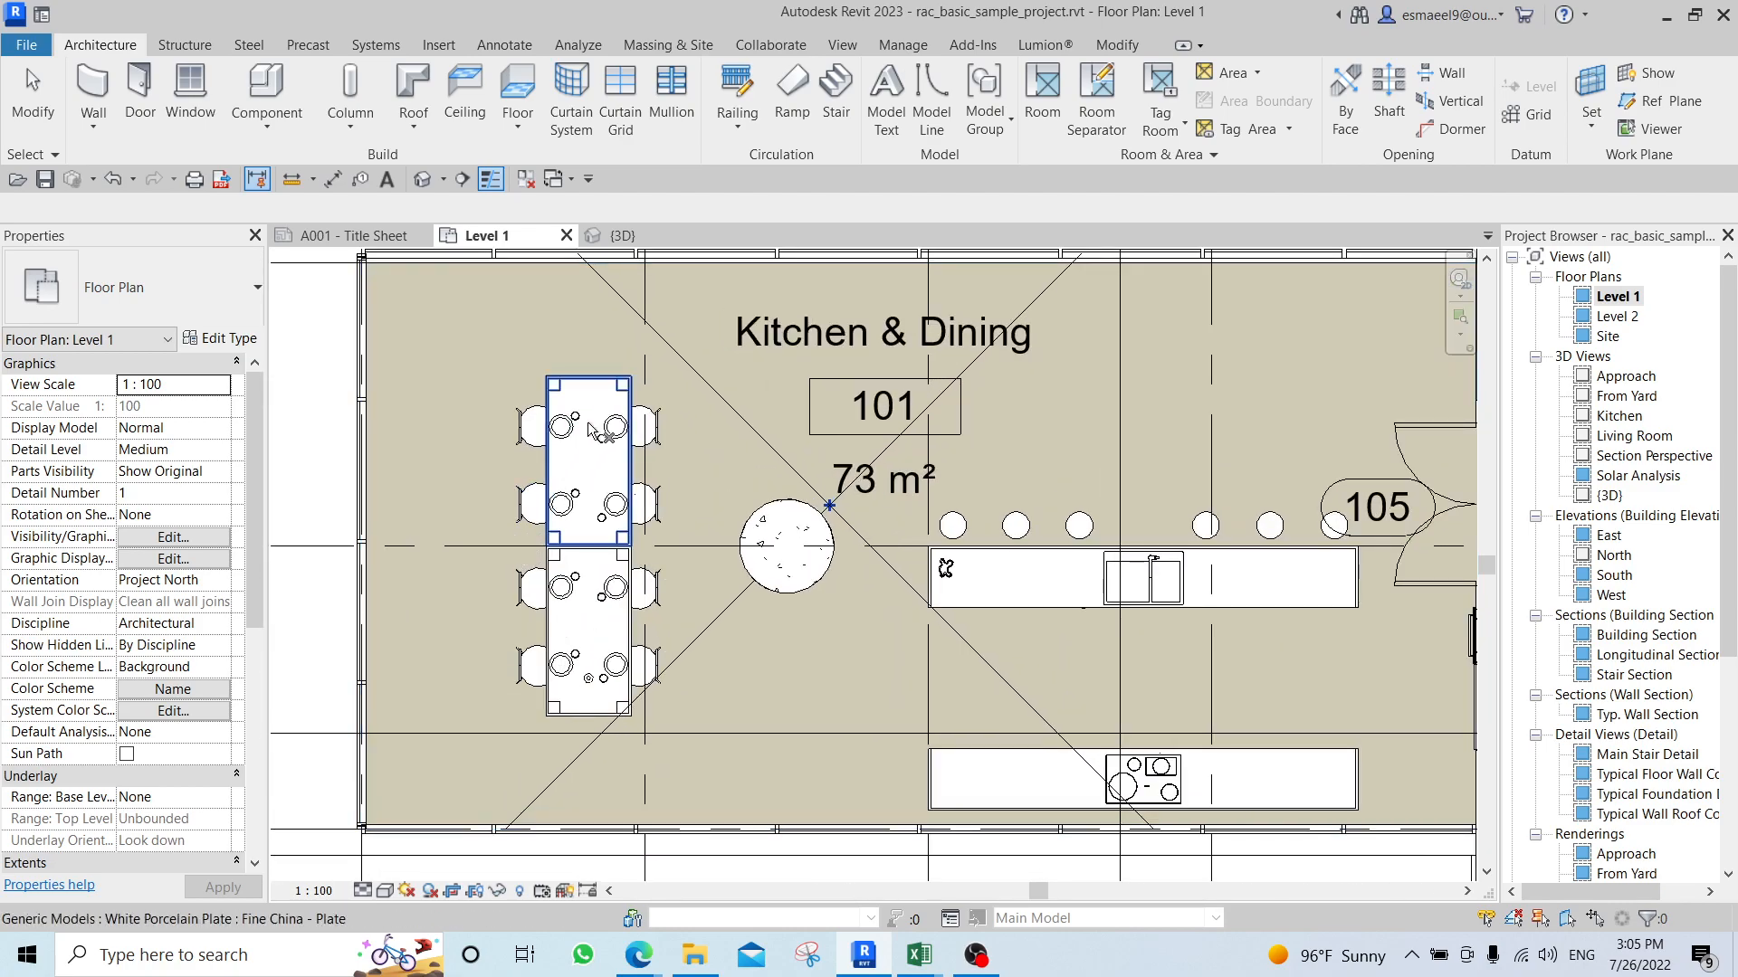
{"action": "scroll", "coordinate": [480, 465], "scroll_direction": "down", "scroll_amount": 3}
{"action": "scroll", "coordinate": [1089, 589], "scroll_direction": "up", "scroll_amount": 2}
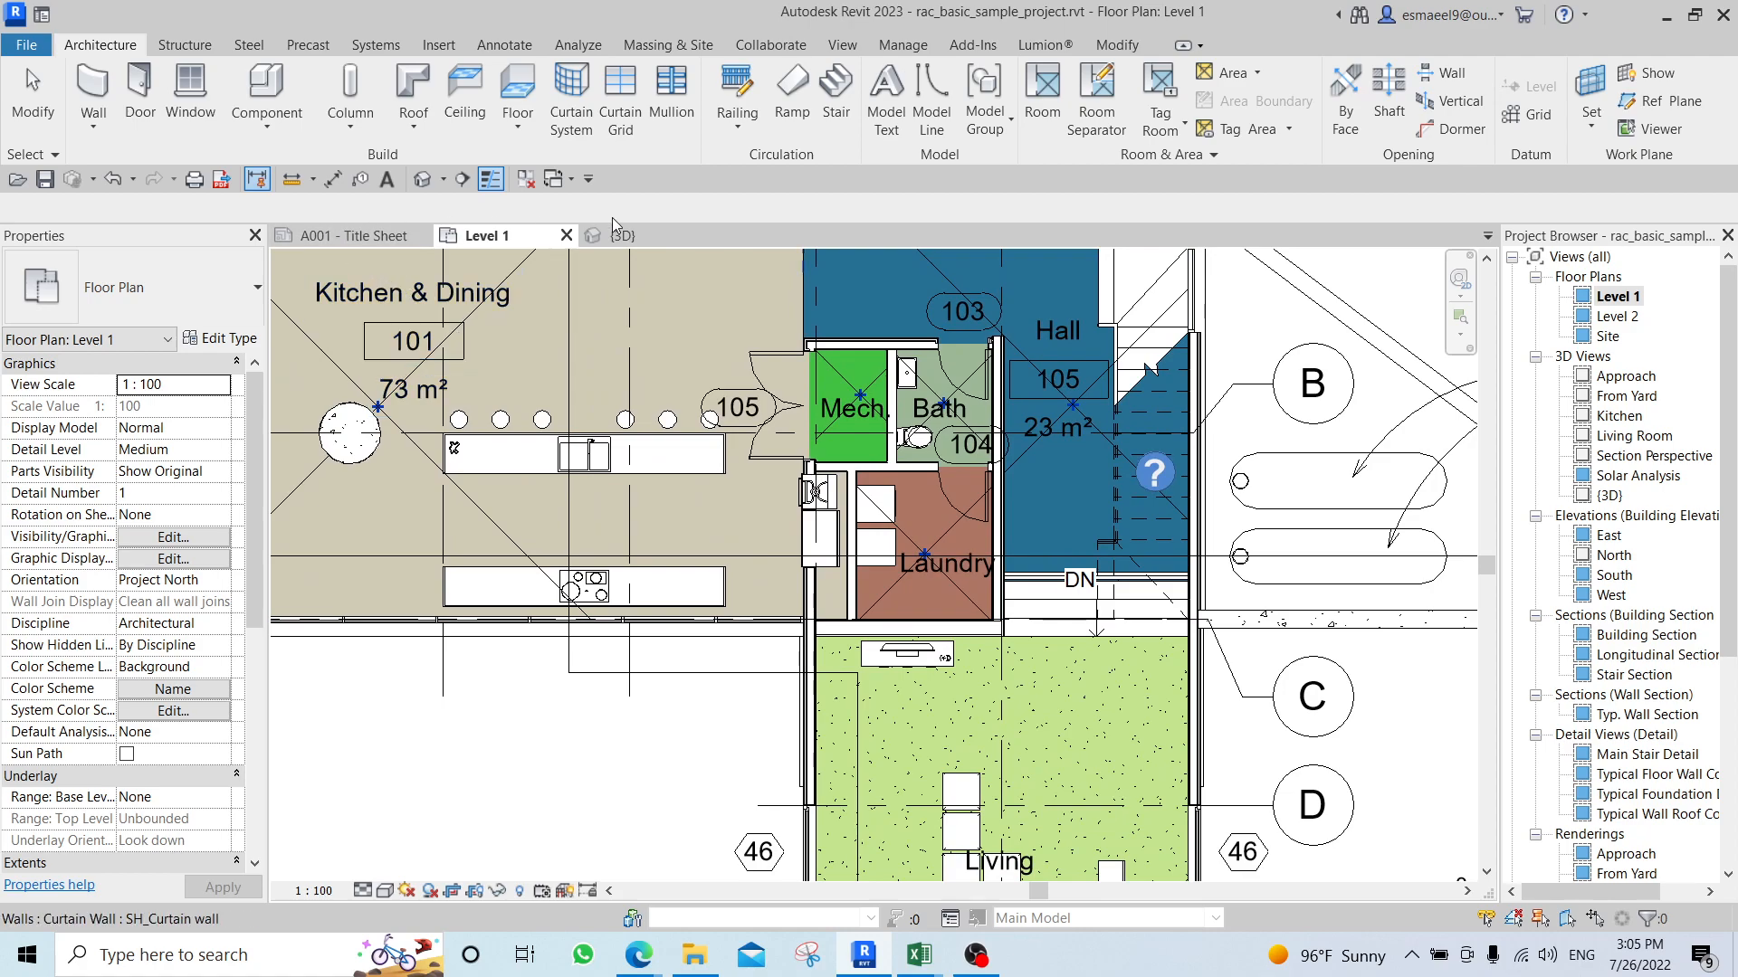
Open the Level 2 floor plan and place an aligned dimension across the full width of the stair above the Observation Deck.
{"action": "double_click", "coordinate": [1617, 316]}
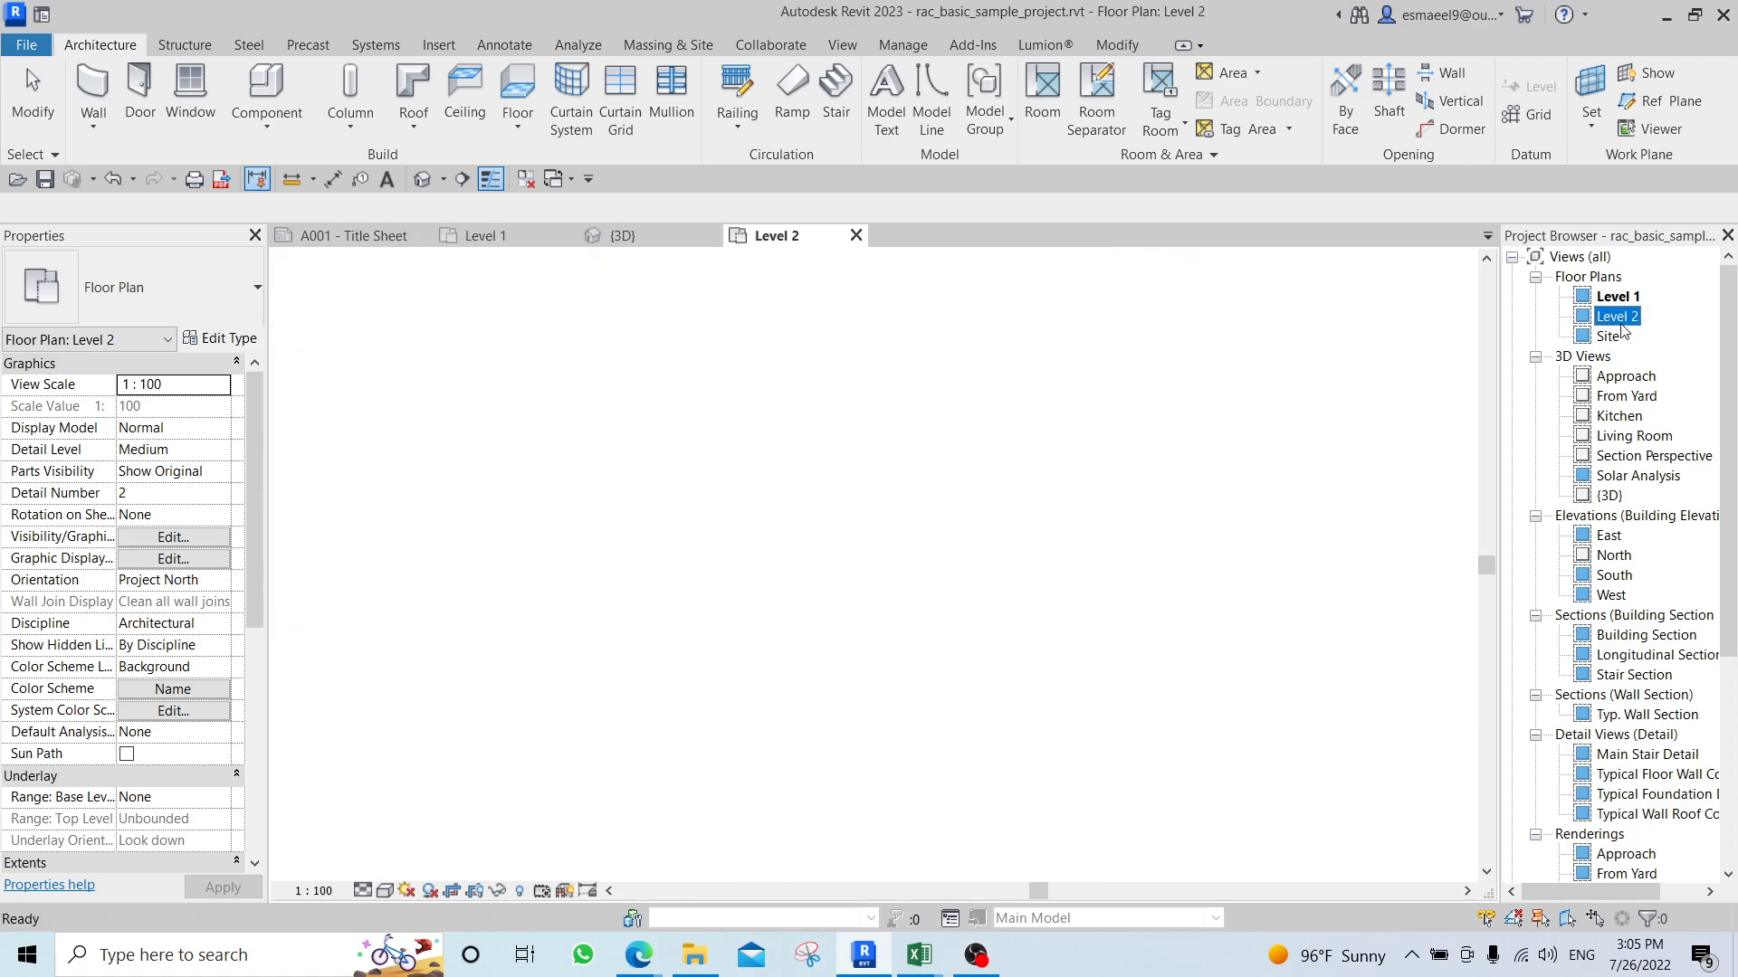
{"action": "scroll", "coordinate": [802, 438], "scroll_direction": "down", "scroll_amount": 2}
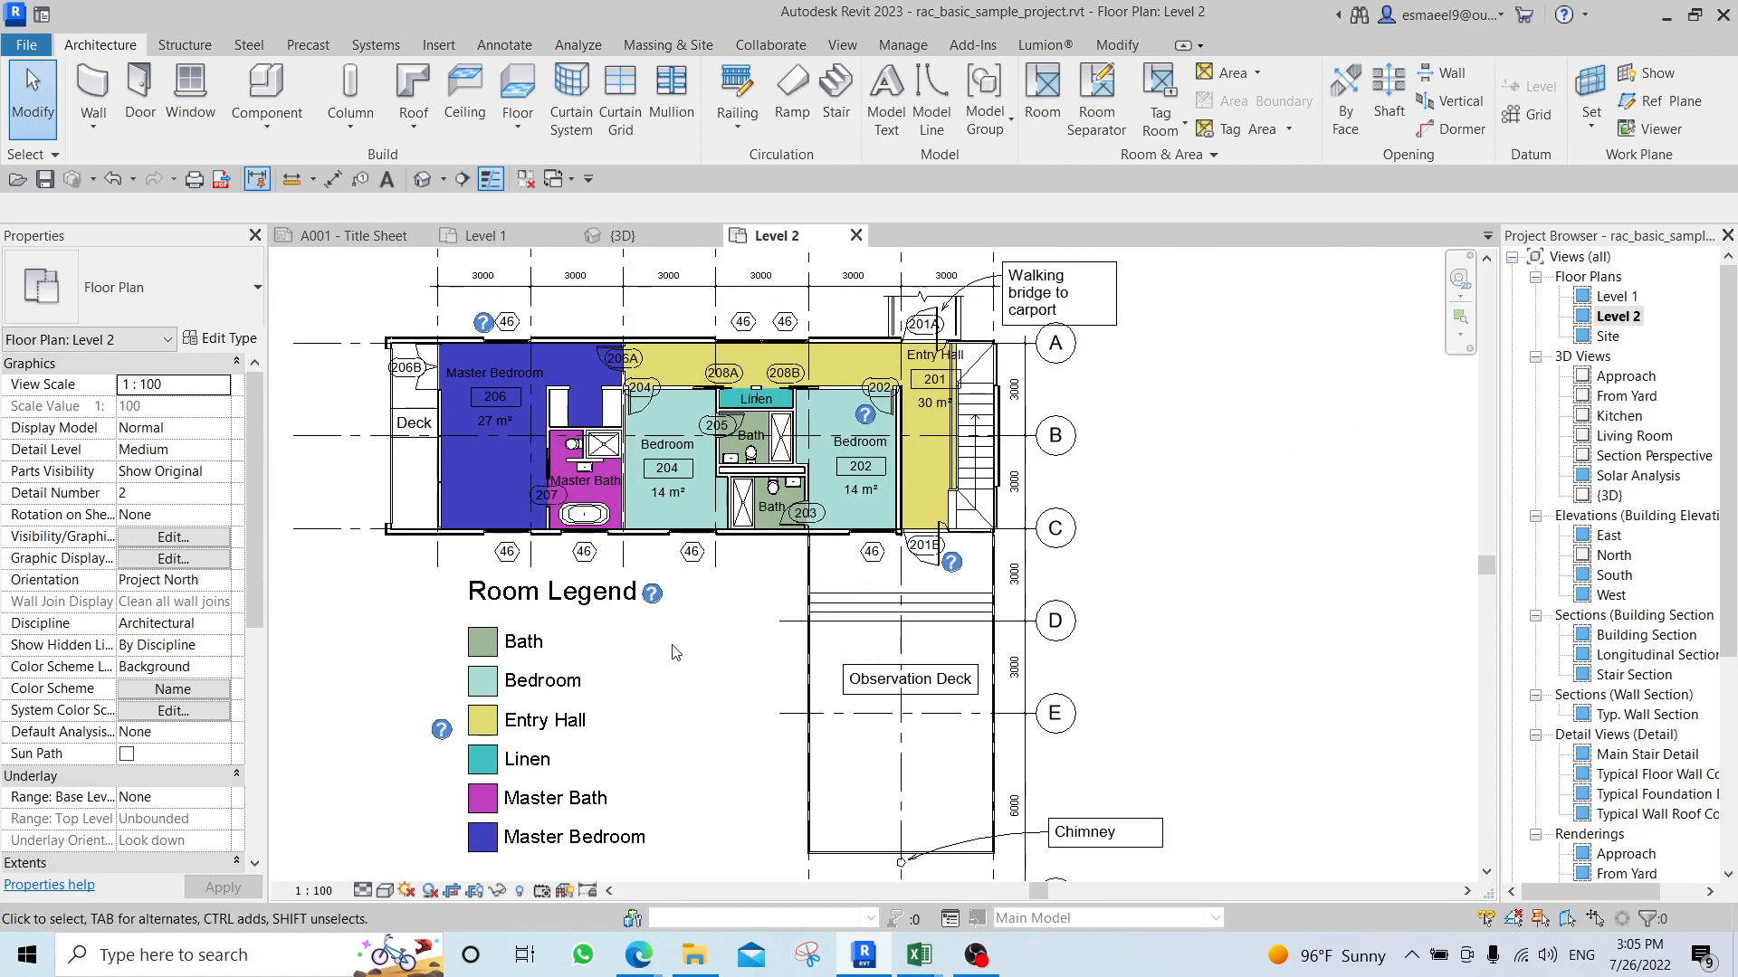
{"action": "scroll", "coordinate": [885, 641], "scroll_direction": "up", "scroll_amount": 2}
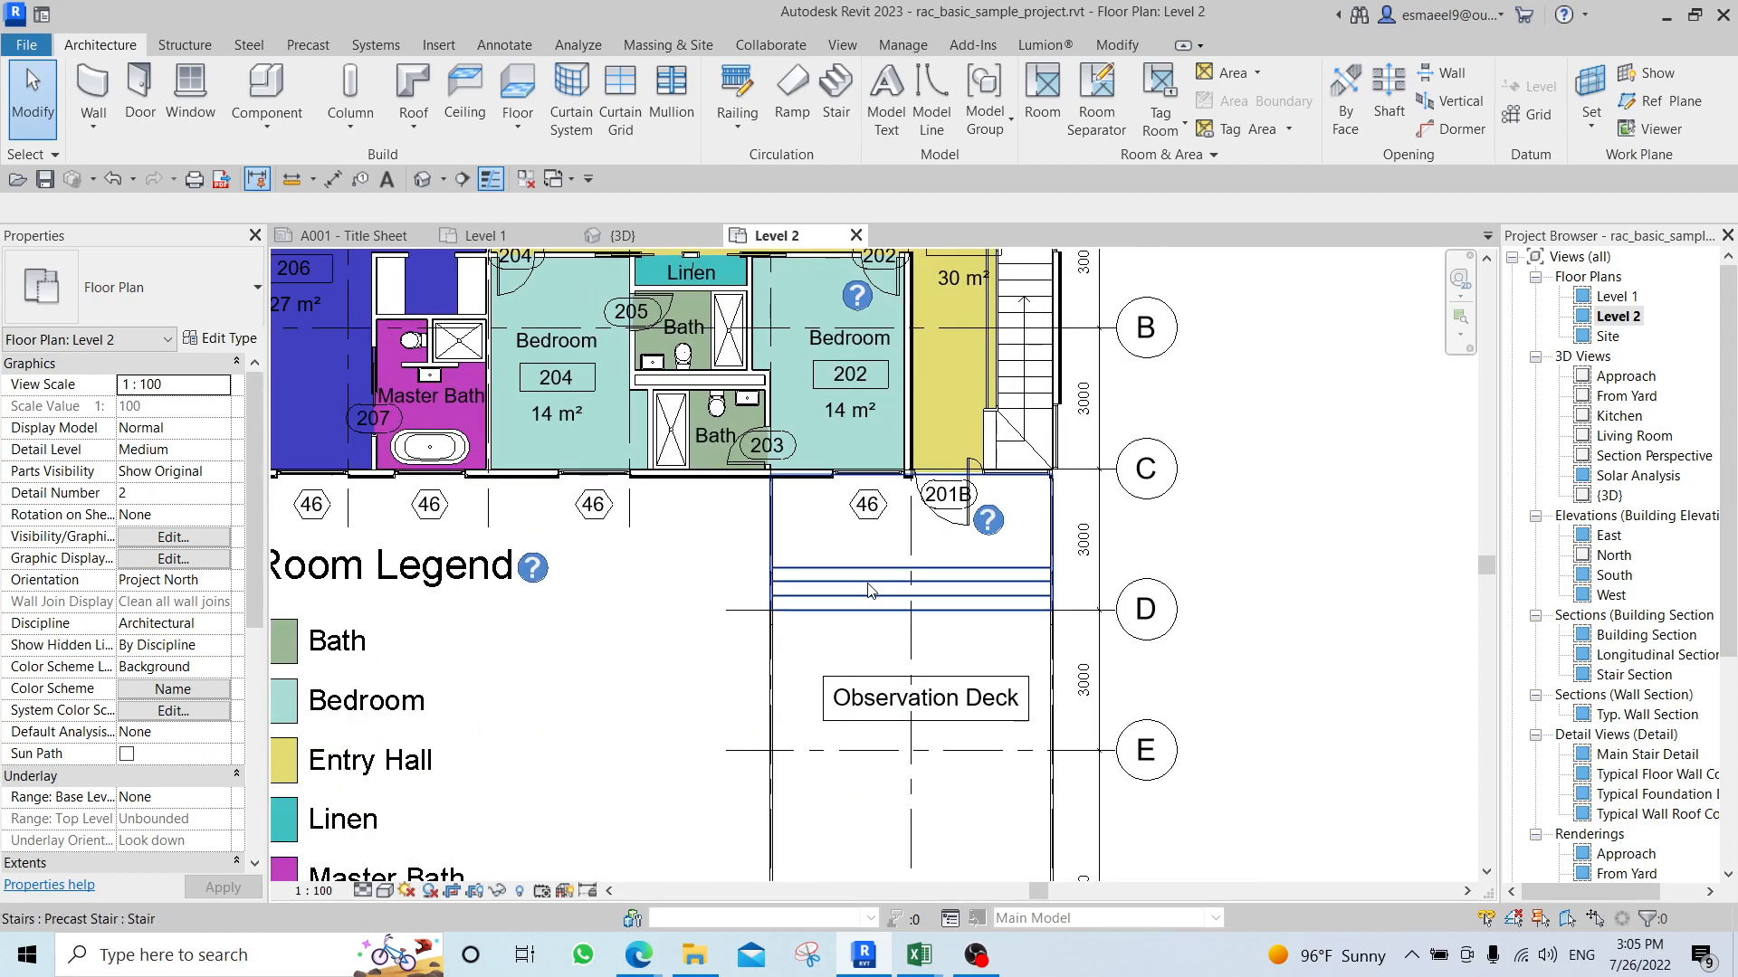
{"action": "key", "text": "d"}
{"action": "key", "text": "i"}
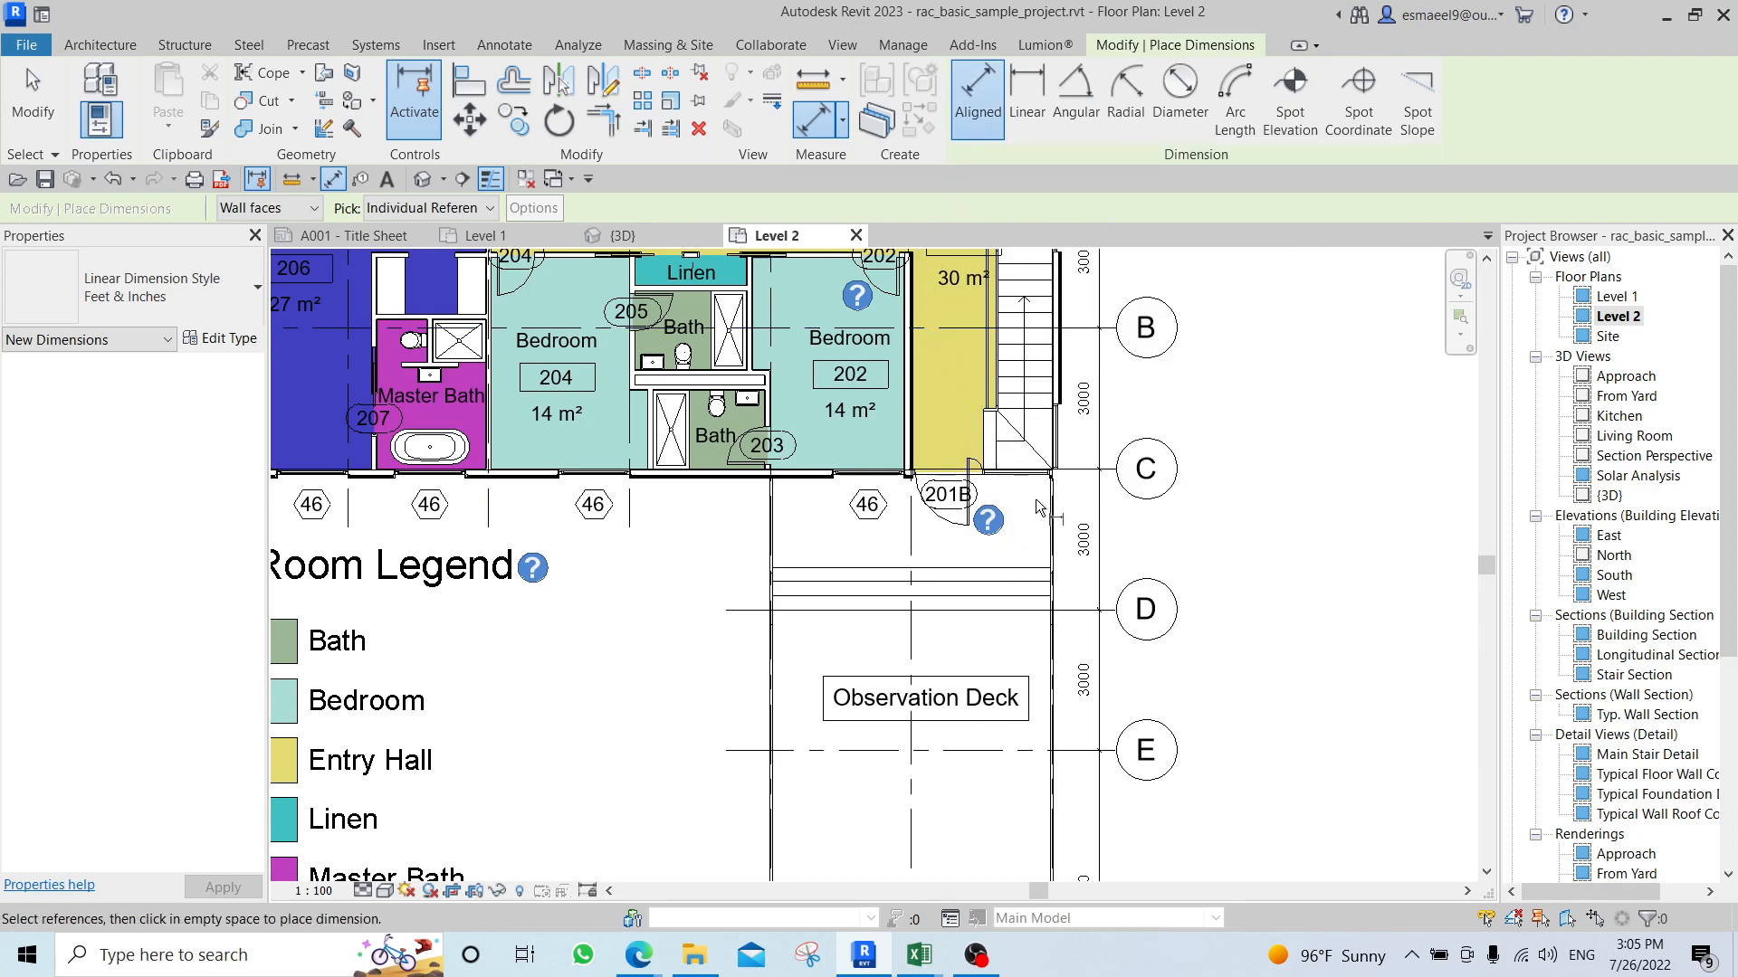
{"action": "scroll", "coordinate": [988, 562], "scroll_direction": "up", "scroll_amount": 5}
{"action": "middle_click_drag", "start_coordinate": [855, 521], "coordinate": [760, 536]}
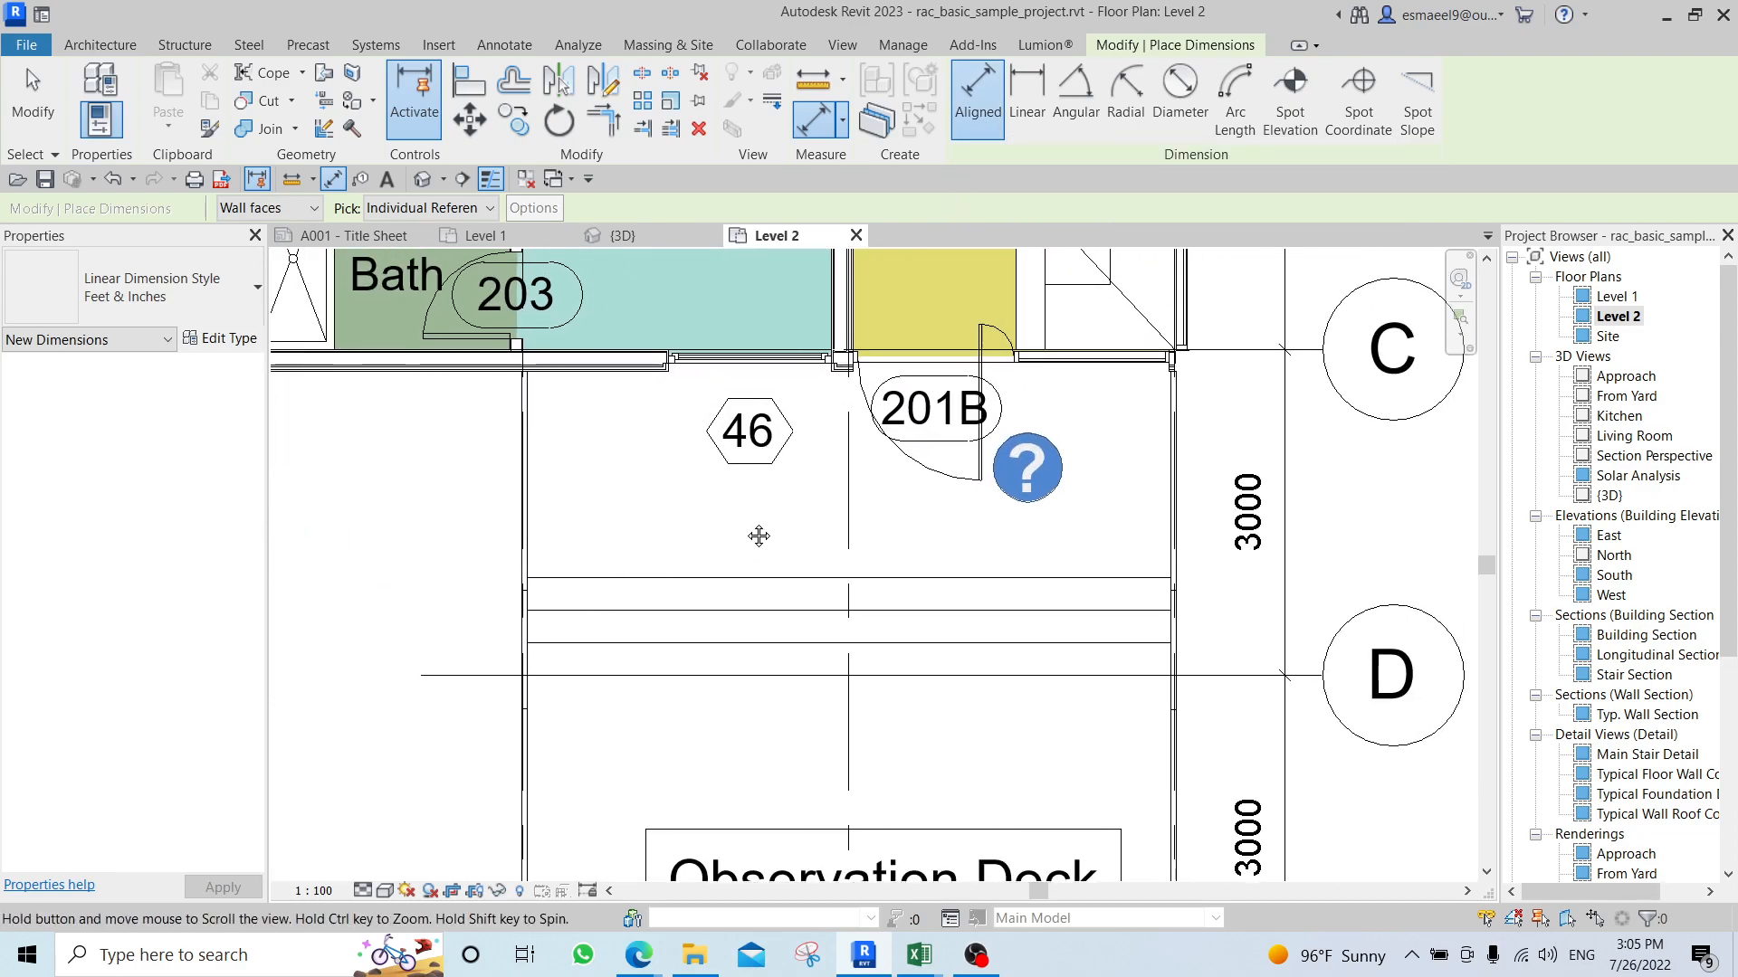
{"action": "scroll", "coordinate": [995, 515], "scroll_direction": "up", "scroll_amount": 1}
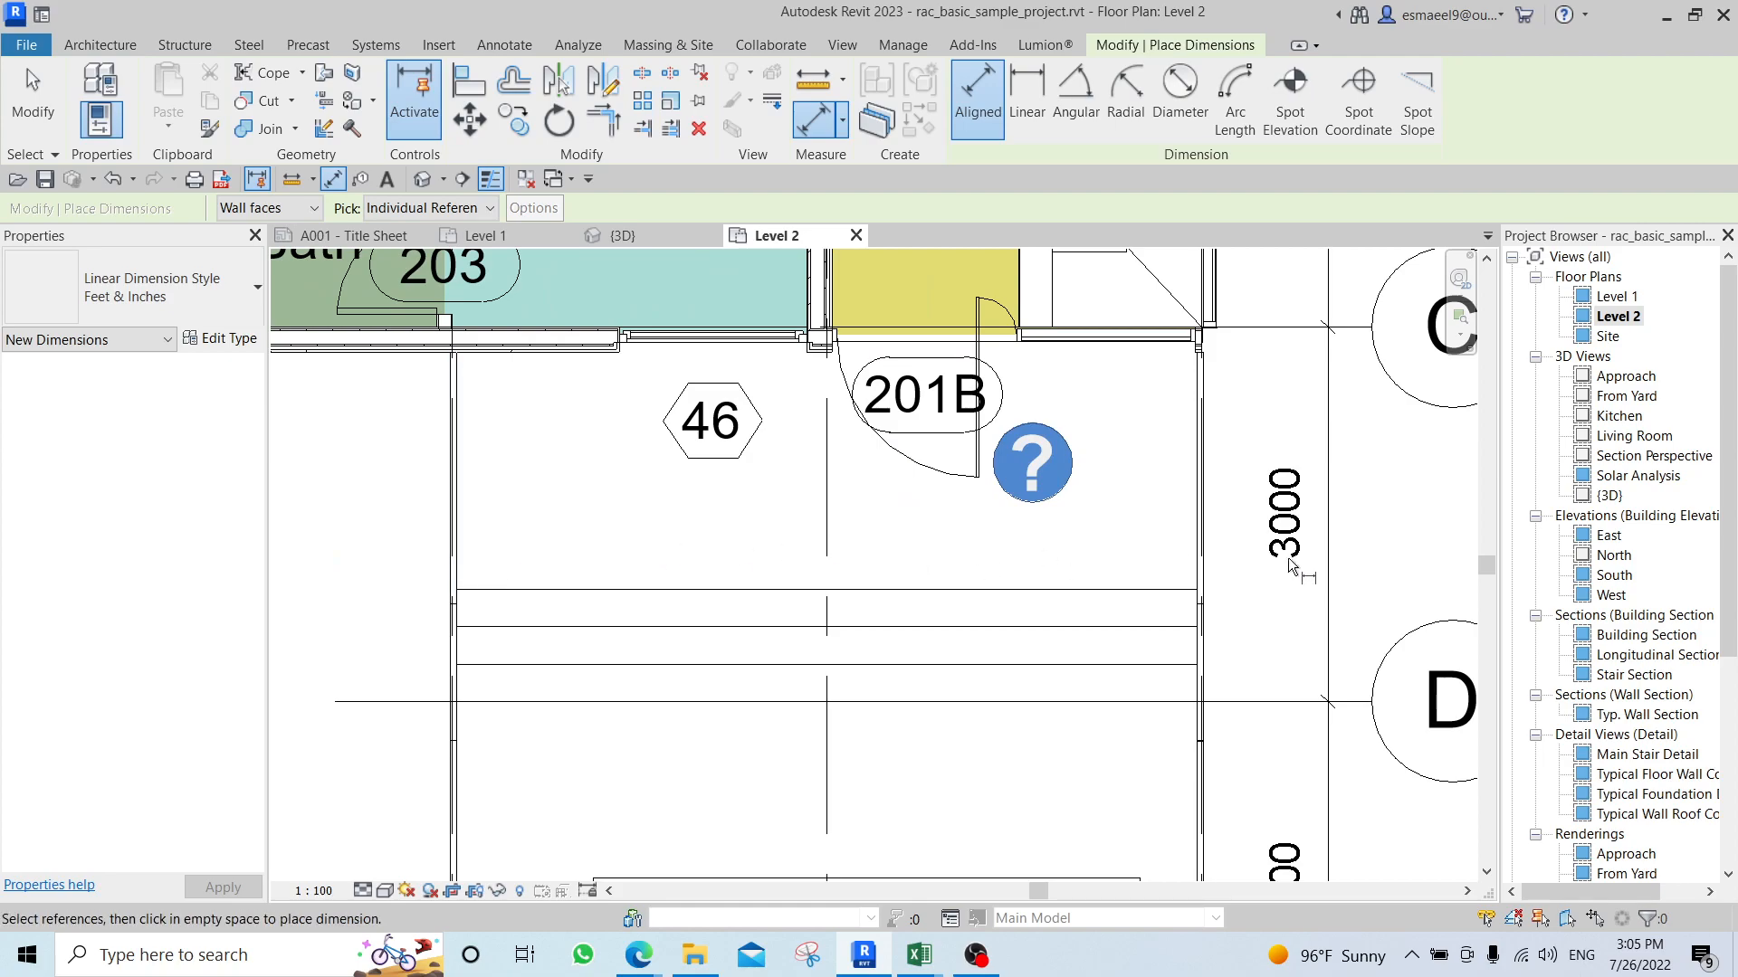
{"action": "left_click", "coordinate": [463, 547]}
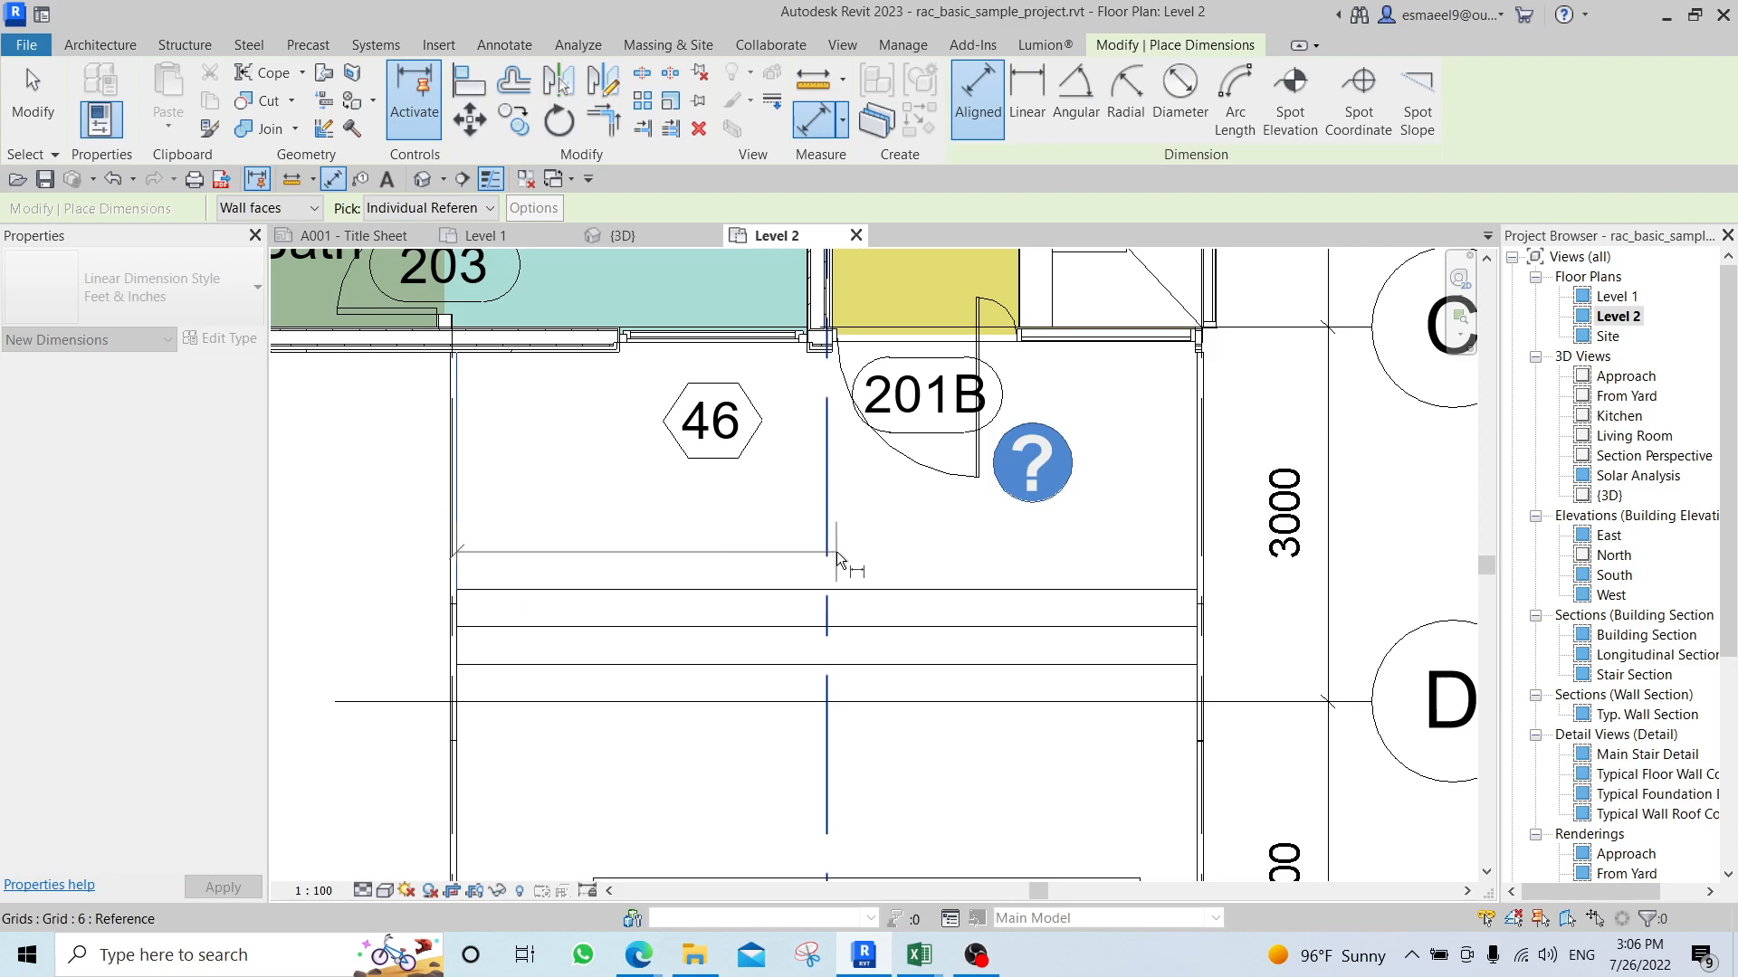
{"action": "left_click", "coordinate": [1187, 535]}
{"action": "left_click", "coordinate": [923, 556]}
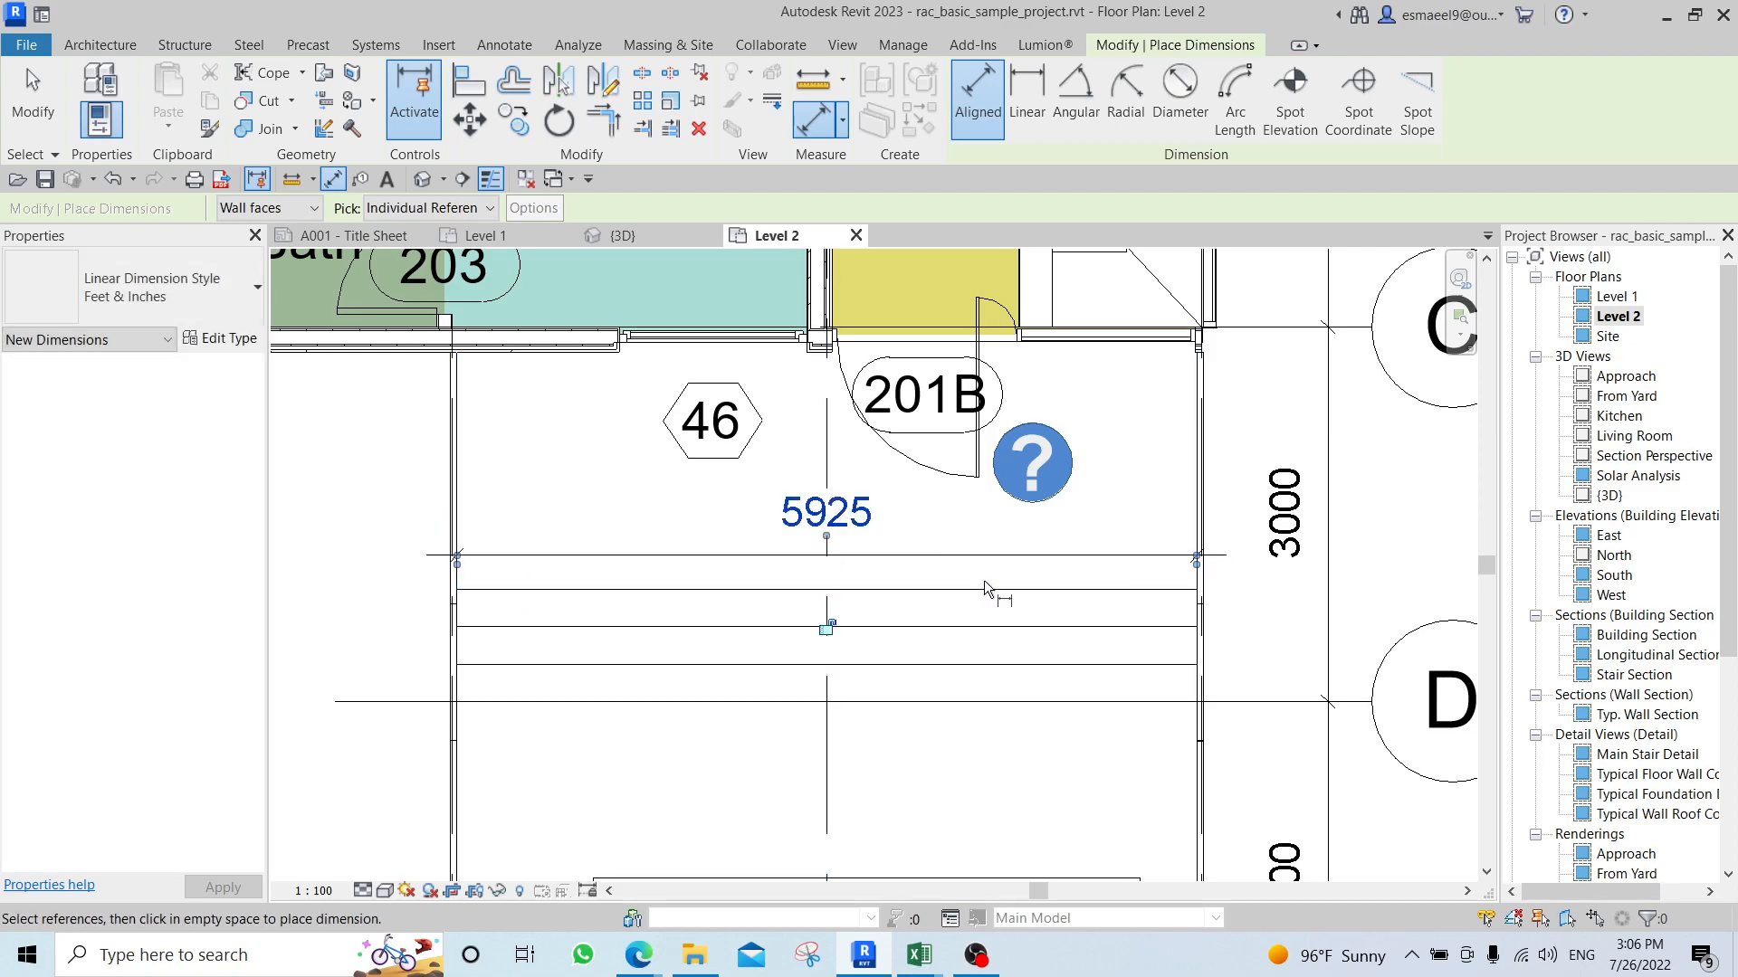
Open the North building elevation at the upper corner of the metal panel roof near grid 1.
{"action": "scroll", "coordinate": [959, 543], "scroll_direction": "up", "scroll_amount": 1}
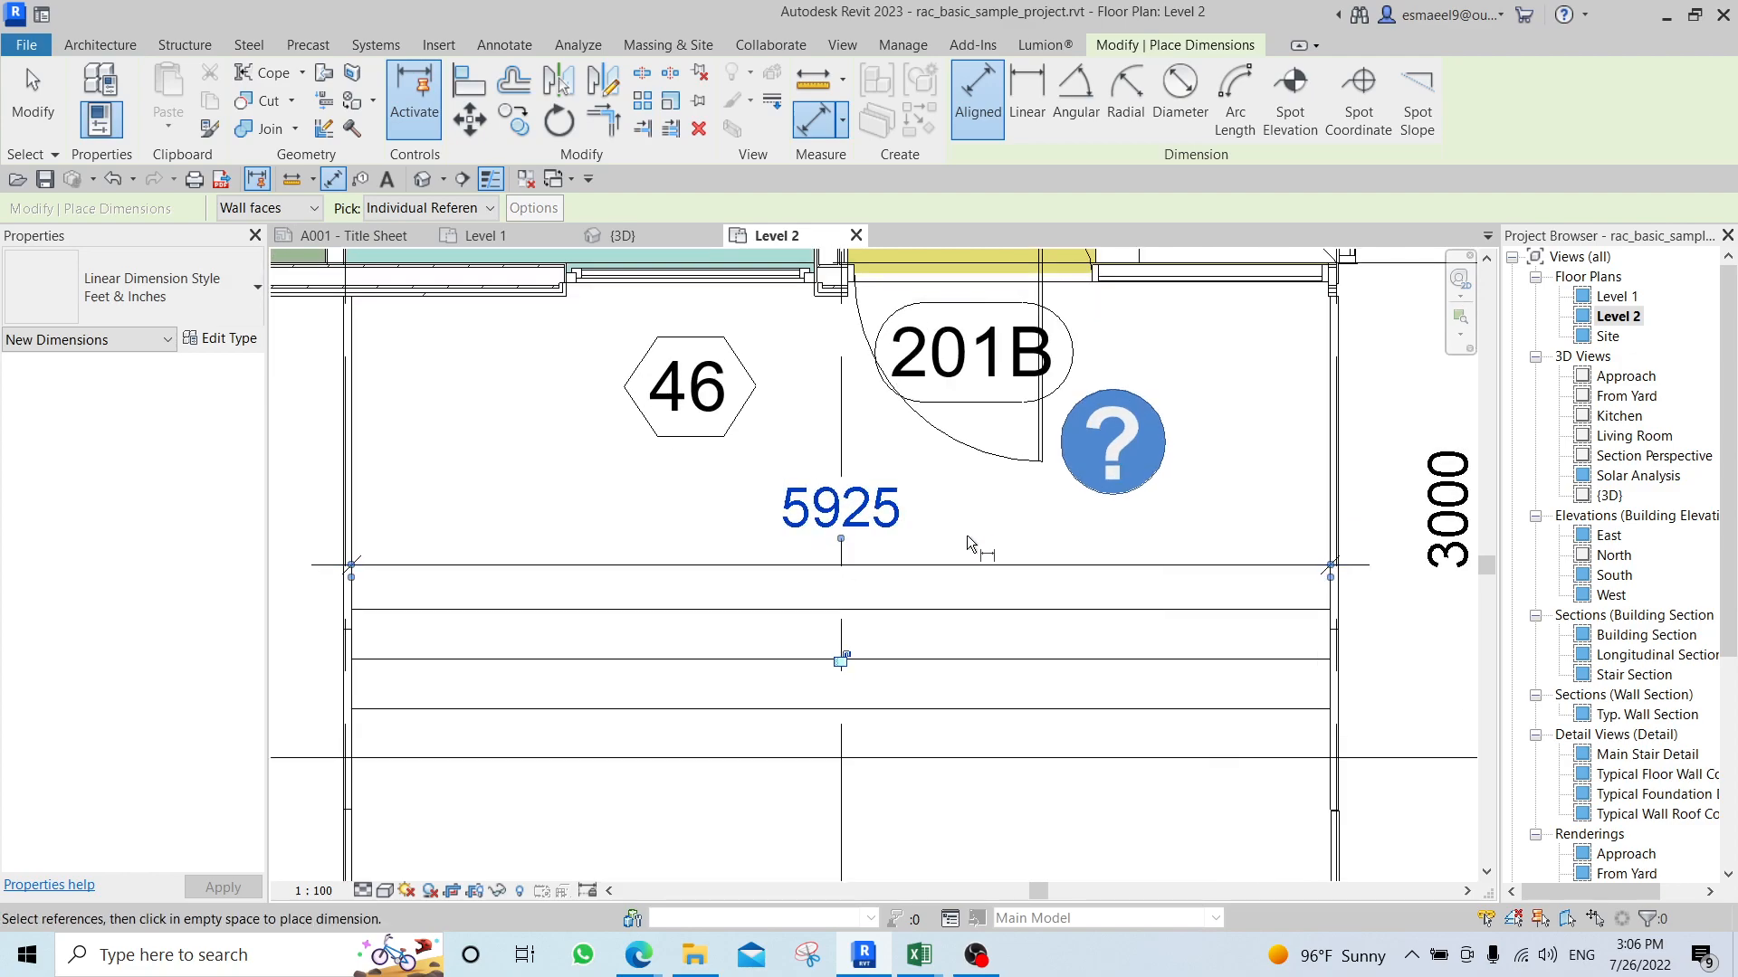
{"action": "scroll", "coordinate": [966, 543], "scroll_direction": "down", "scroll_amount": 3}
{"action": "middle_click_drag", "start_coordinate": [783, 458], "coordinate": [795, 511]}
{"action": "middle_click_drag", "start_coordinate": [569, 489], "coordinate": [680, 650]}
{"action": "scroll", "coordinate": [574, 490], "scroll_direction": "down", "scroll_amount": 4}
{"action": "middle_click_drag", "start_coordinate": [575, 489], "coordinate": [700, 679]}
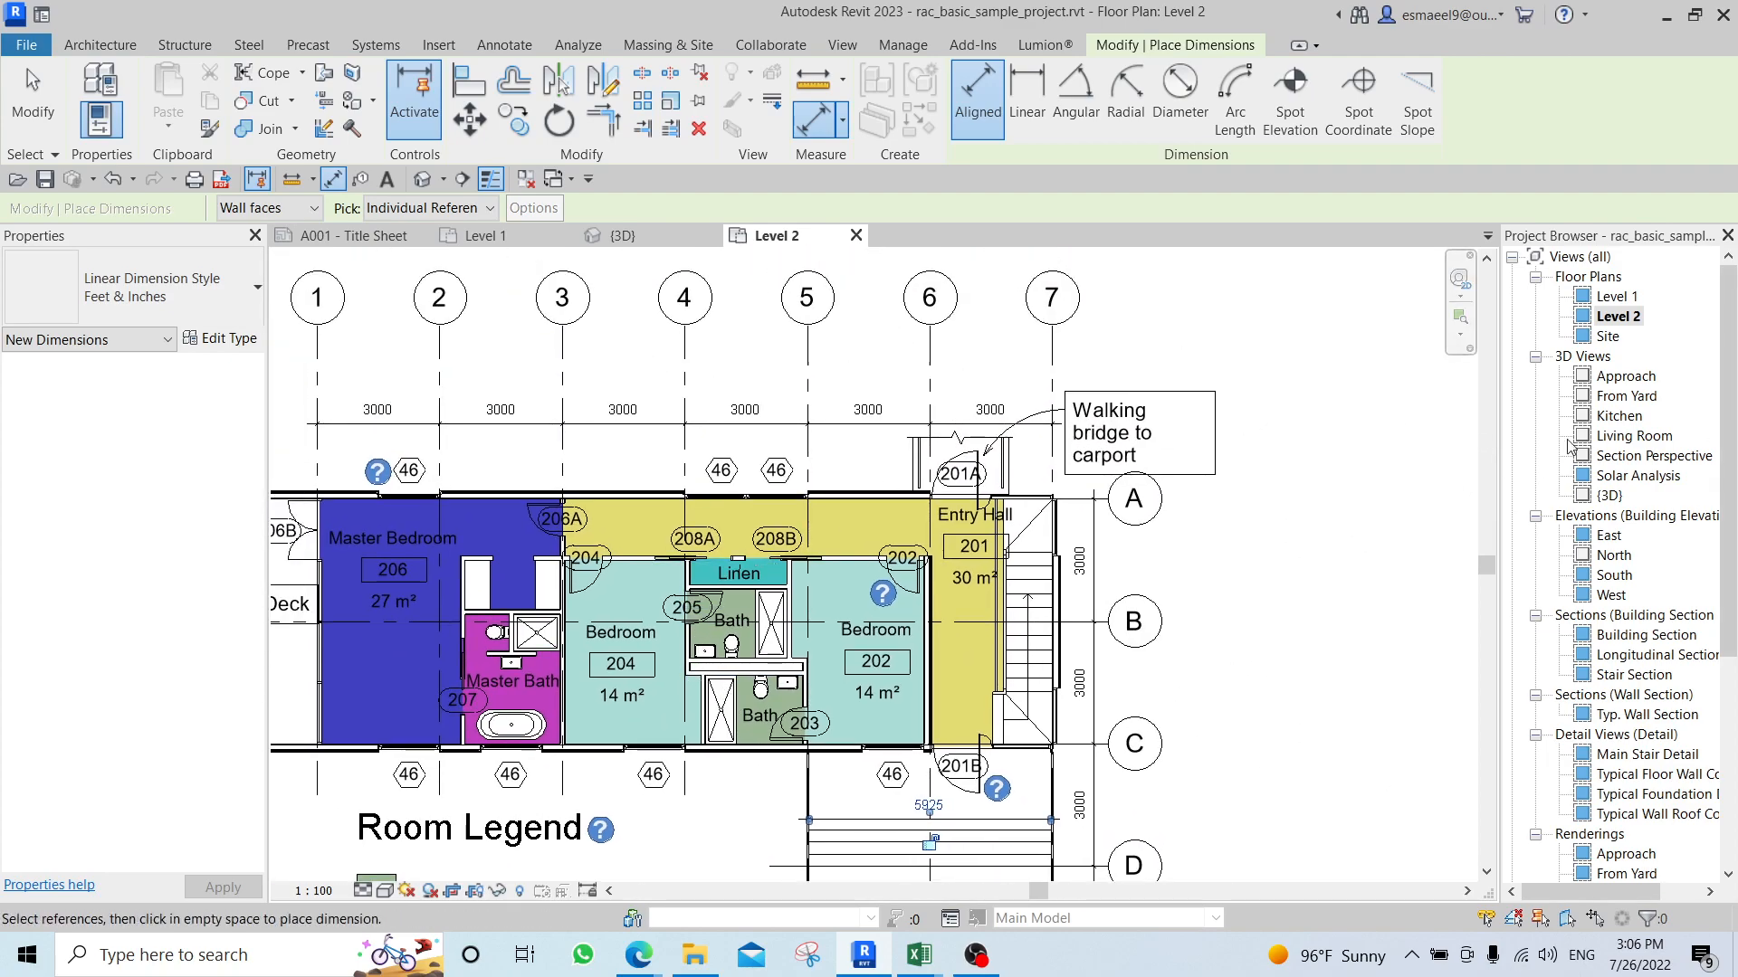
{"action": "double_click", "coordinate": [1609, 559]}
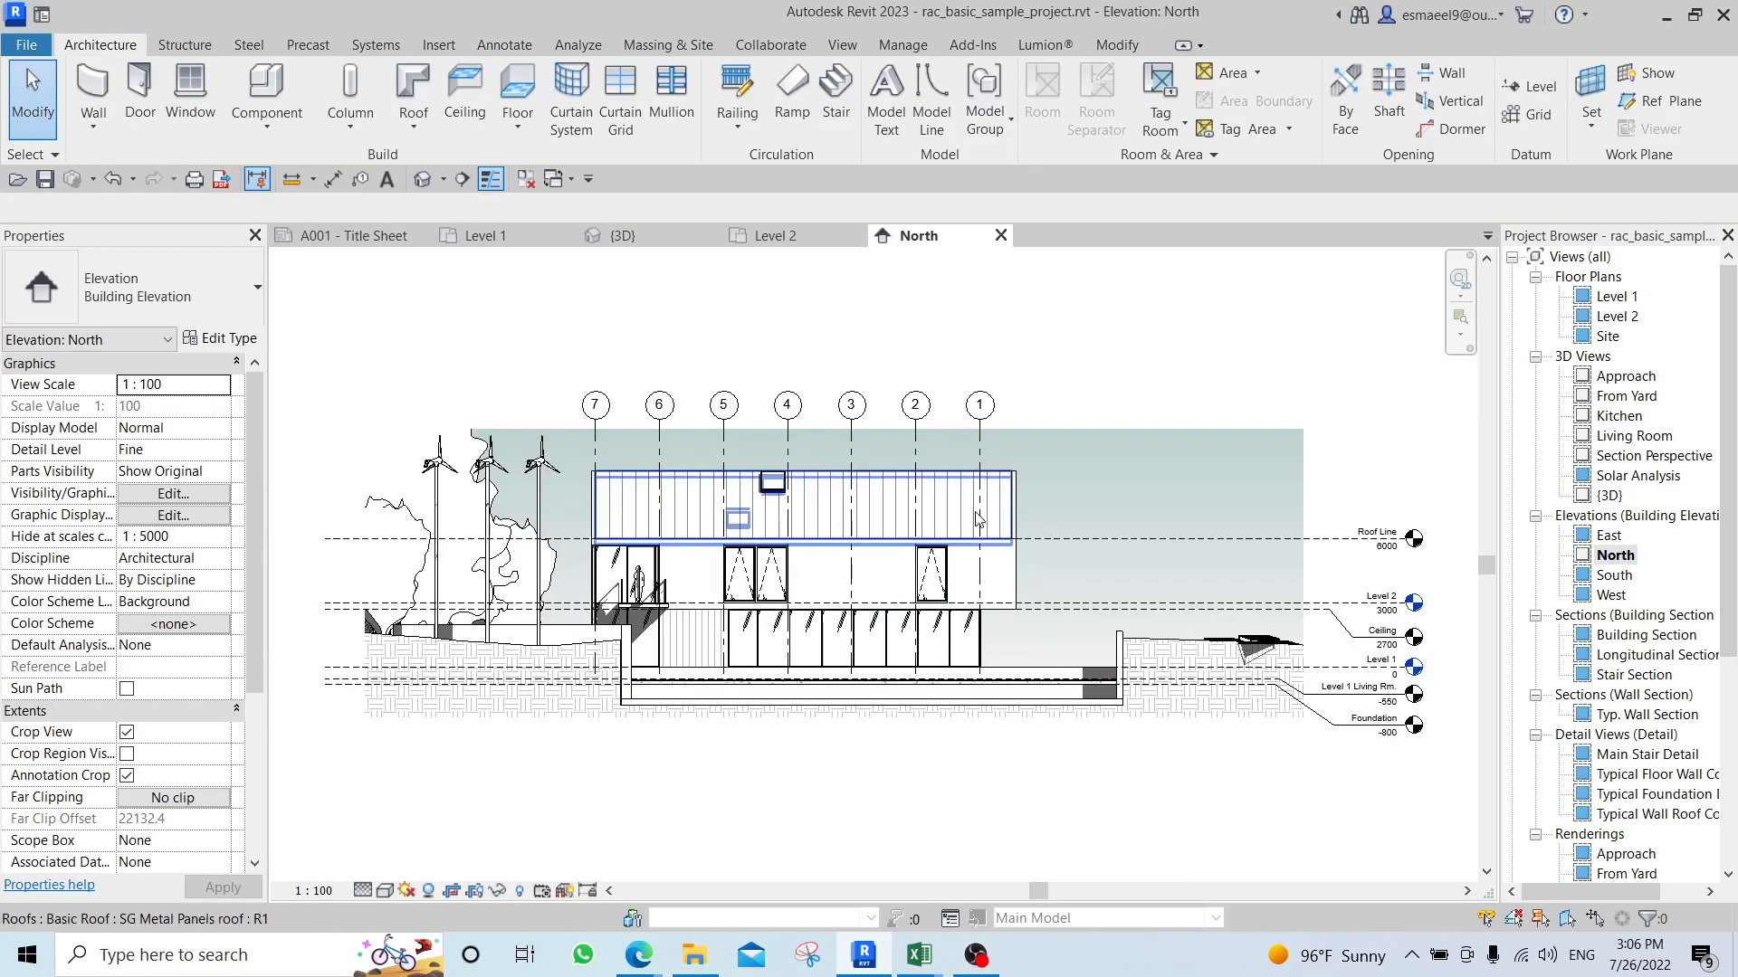
{"action": "scroll", "coordinate": [1094, 501], "scroll_direction": "up", "scroll_amount": 3}
{"action": "scroll", "coordinate": [1001, 422], "scroll_direction": "up", "scroll_amount": 2}
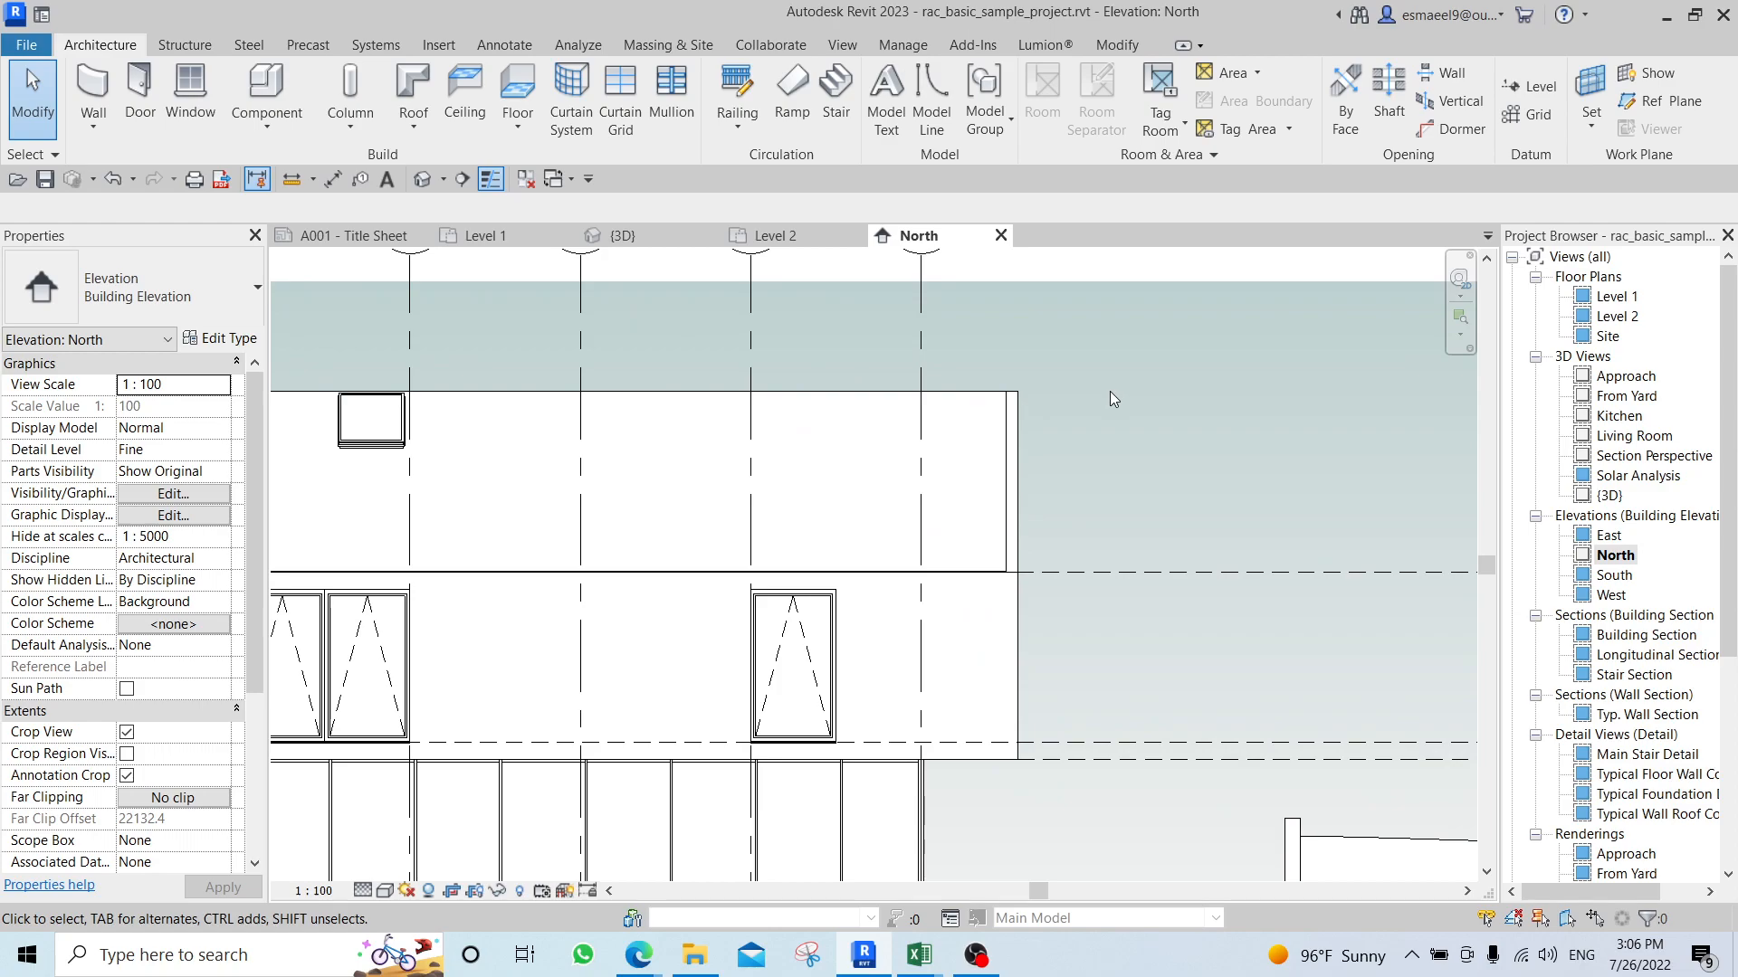
Place a vertical aligned dimension from the roof's top edge to the upper-storey wall's bottom edge, just outside the building end.
{"action": "key", "text": "d"}
{"action": "key", "text": "i"}
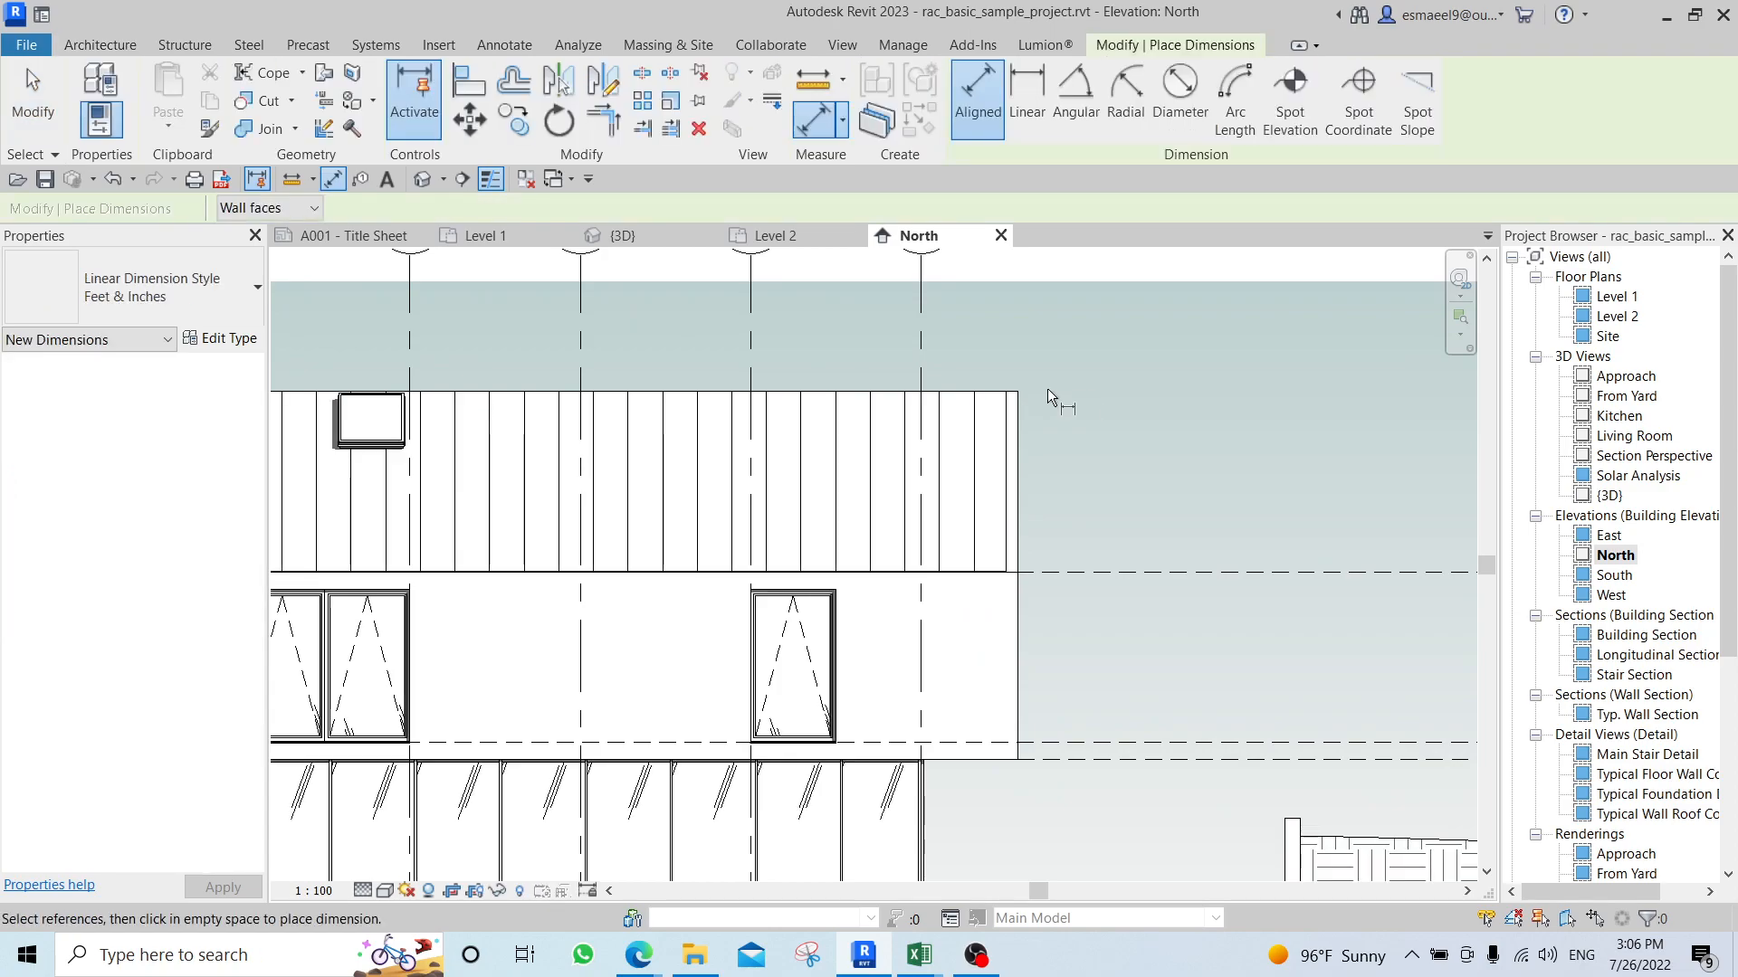
{"action": "left_click", "coordinate": [989, 390]}
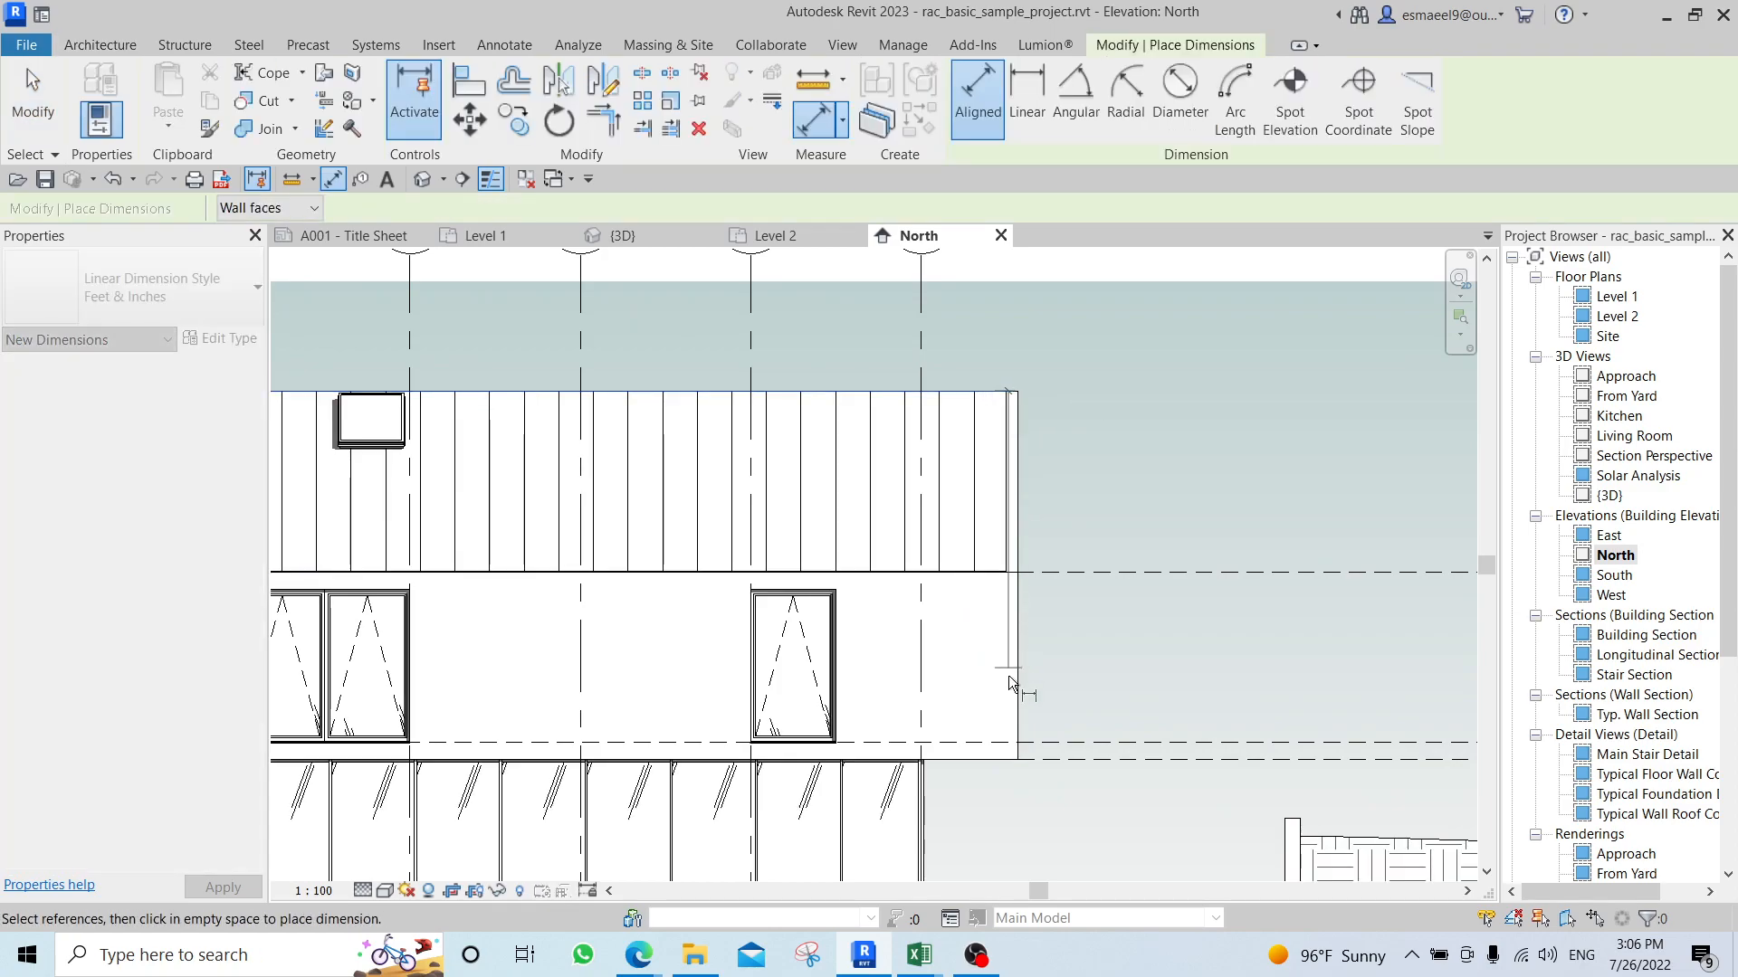
{"action": "left_click", "coordinate": [972, 757]}
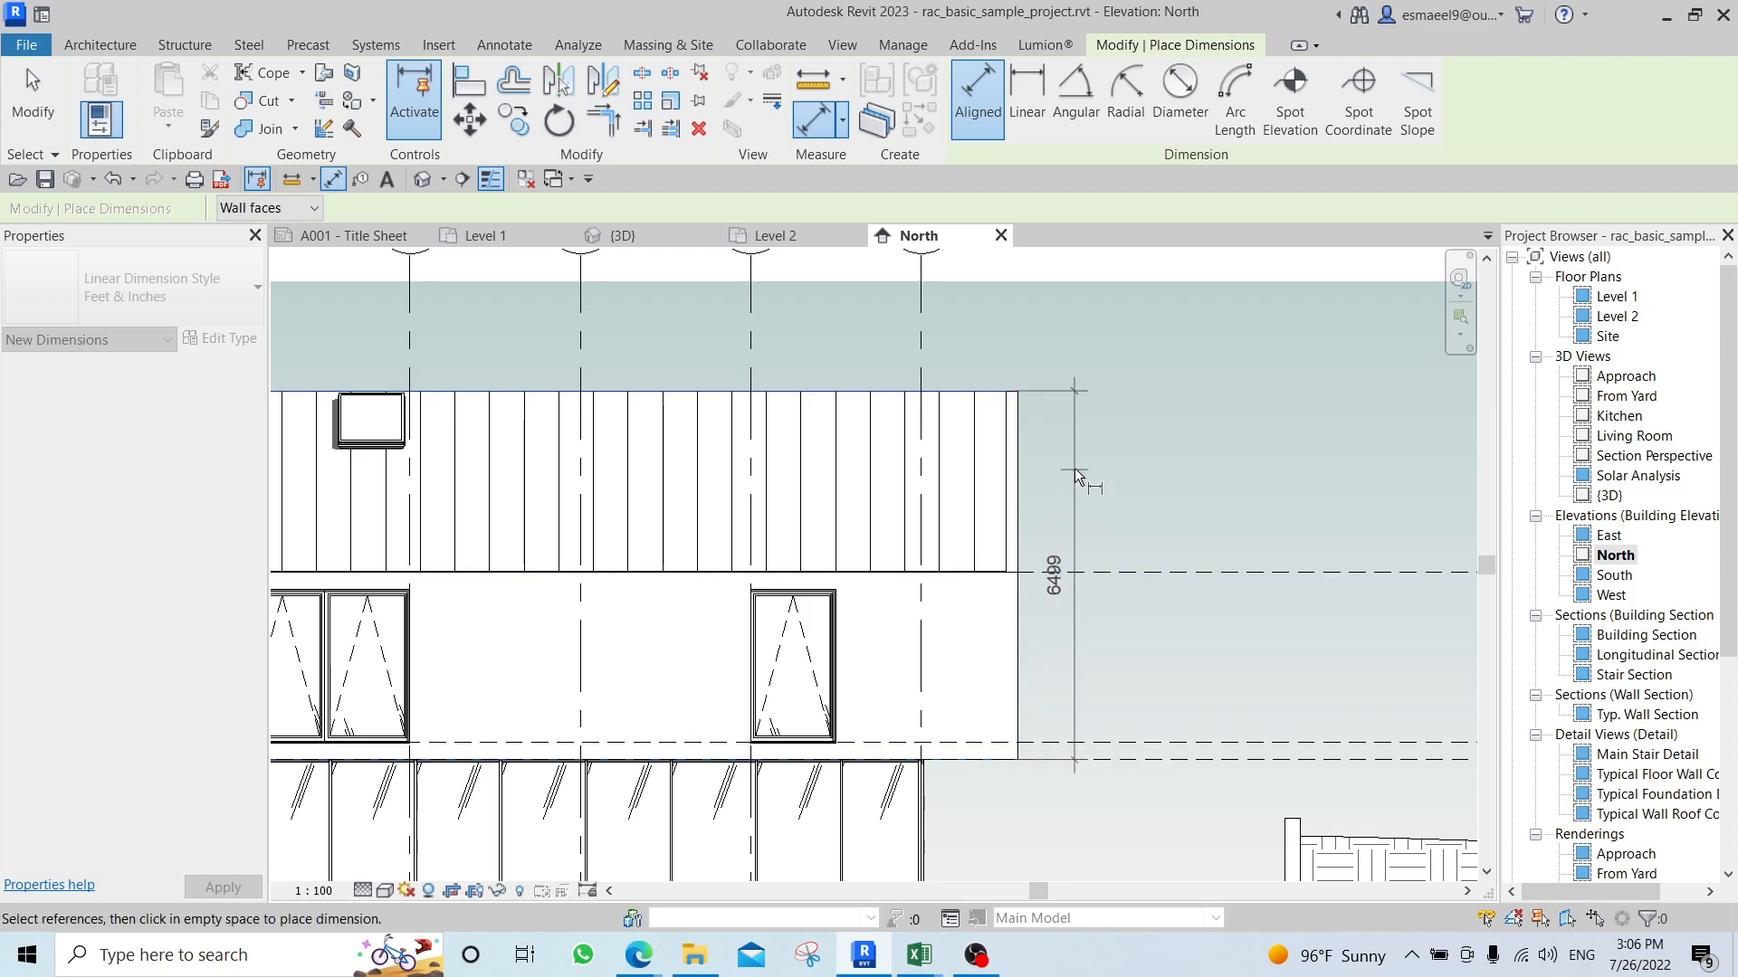
{"action": "left_click", "coordinate": [1076, 471]}
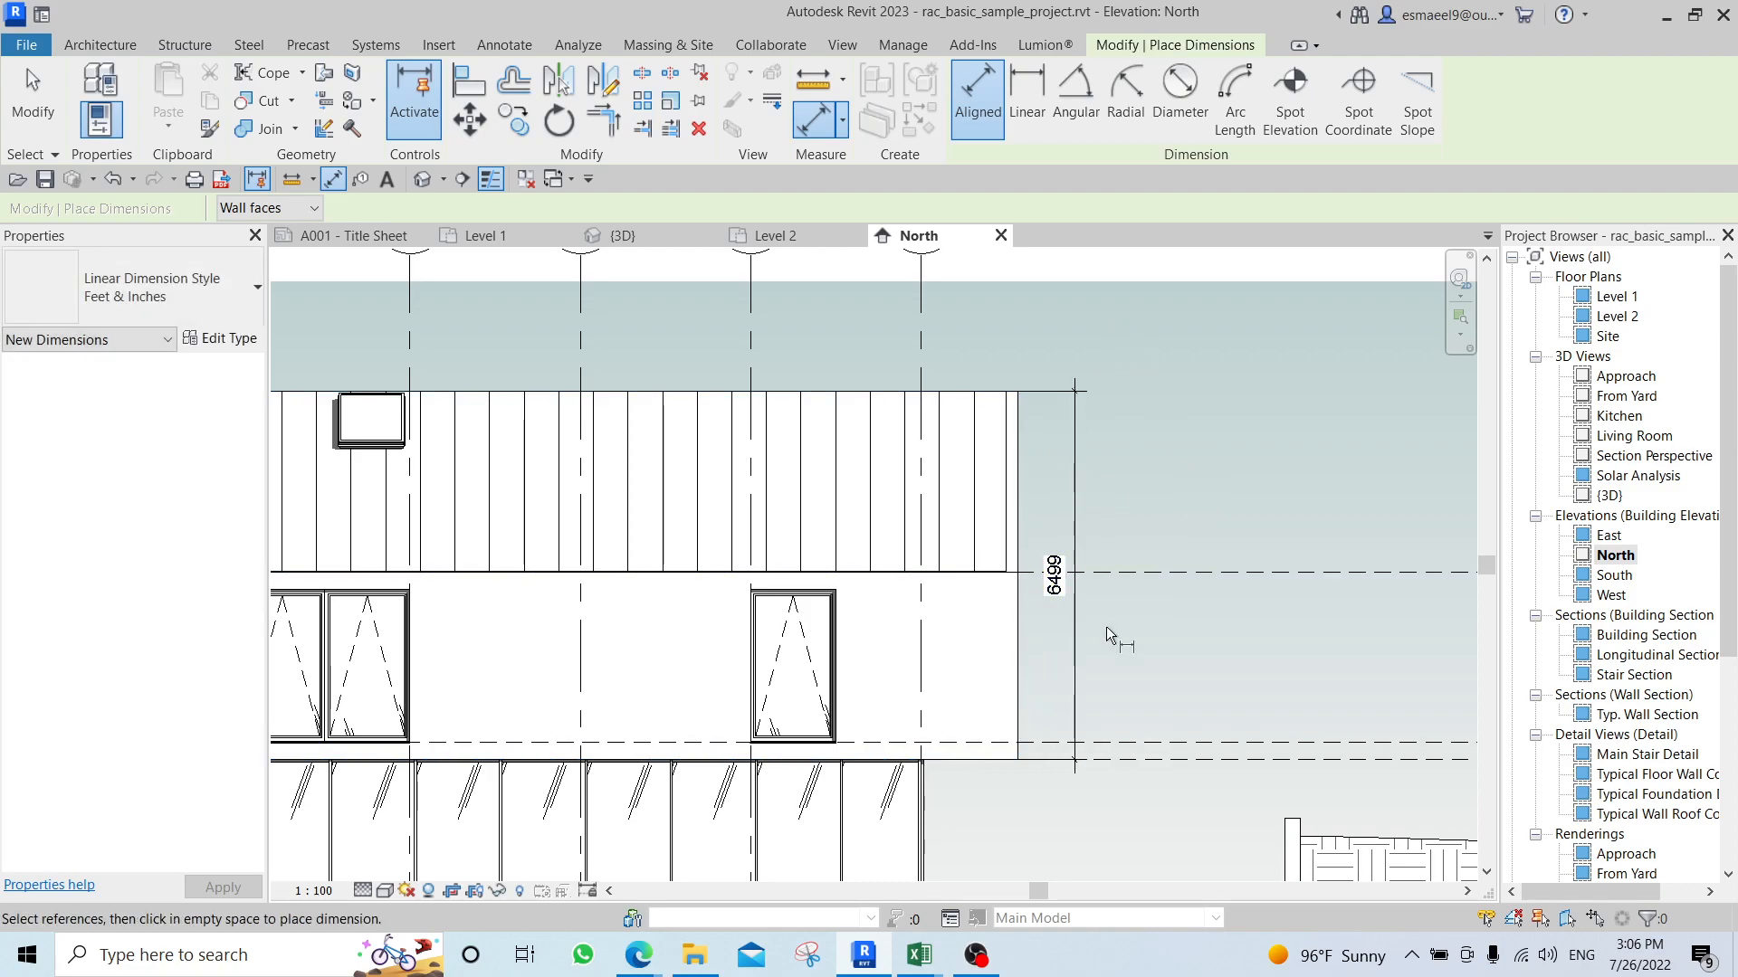
Turn off Cast Shadows in the North elevation's graphic display options.
{"action": "scroll", "coordinate": [1106, 627], "scroll_direction": "down", "scroll_amount": 4}
{"action": "scroll", "coordinate": [1011, 661], "scroll_direction": "up", "scroll_amount": 5}
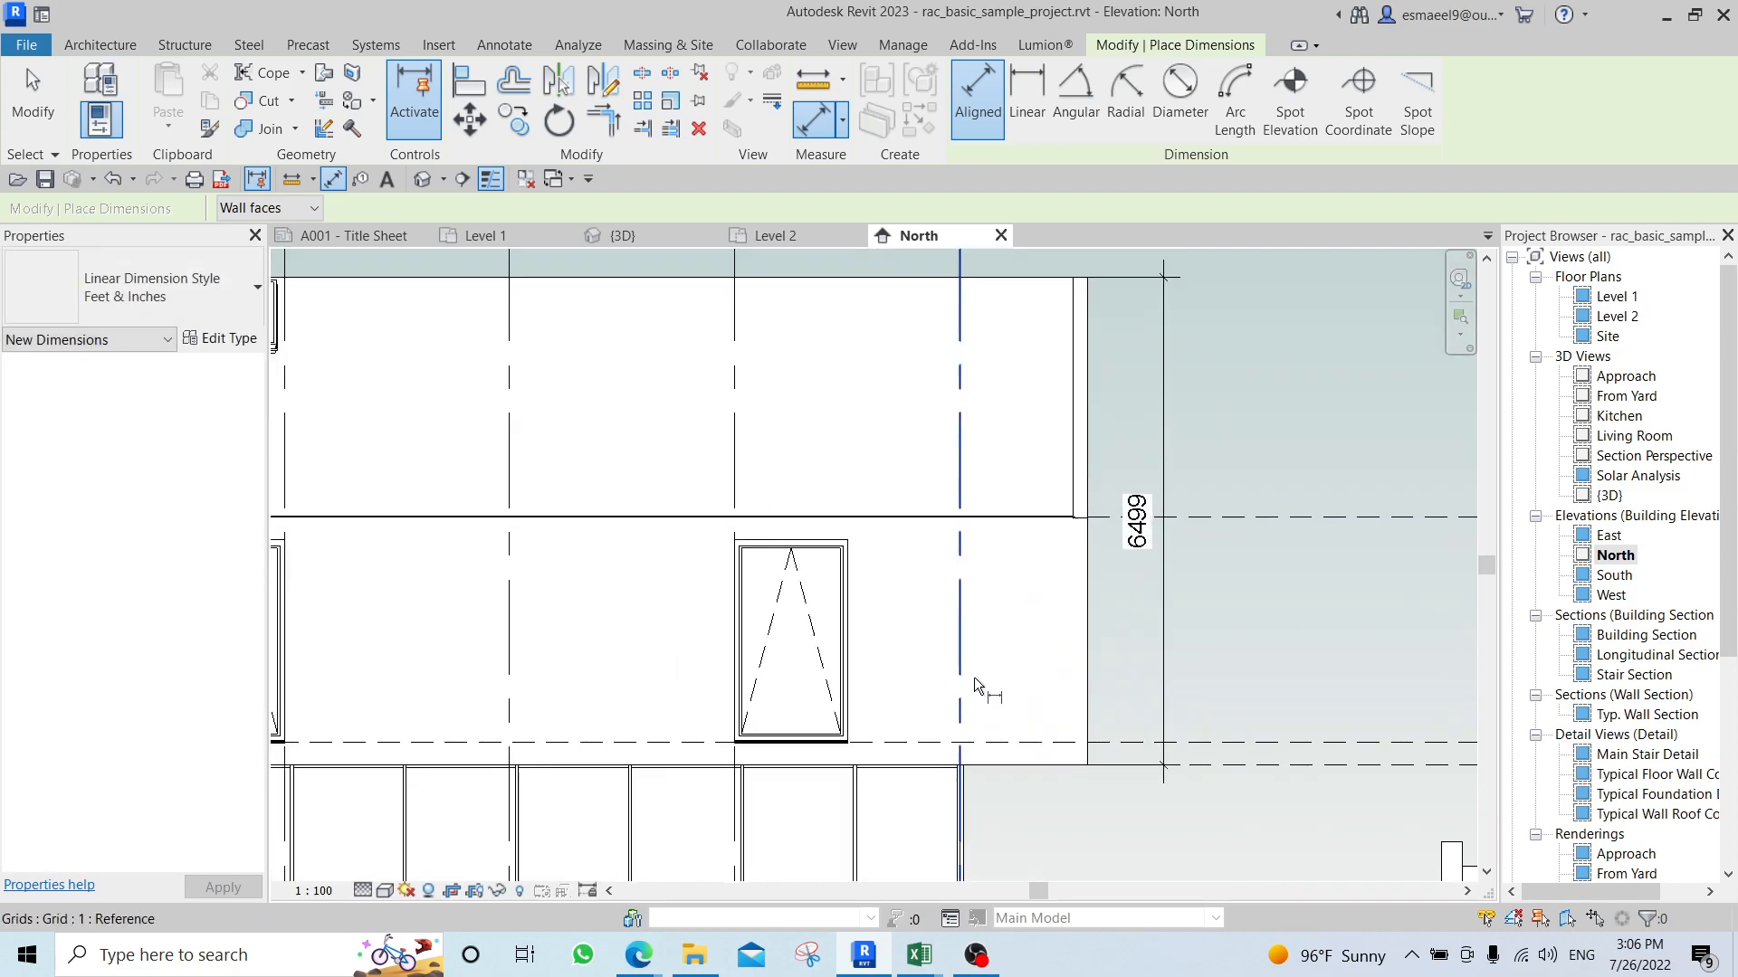
{"action": "middle_click_drag", "start_coordinate": [770, 623], "coordinate": [1065, 489]}
{"action": "scroll", "coordinate": [857, 483], "scroll_direction": "down", "scroll_amount": 3}
{"action": "middle_click_drag", "start_coordinate": [800, 496], "coordinate": [1340, 514]}
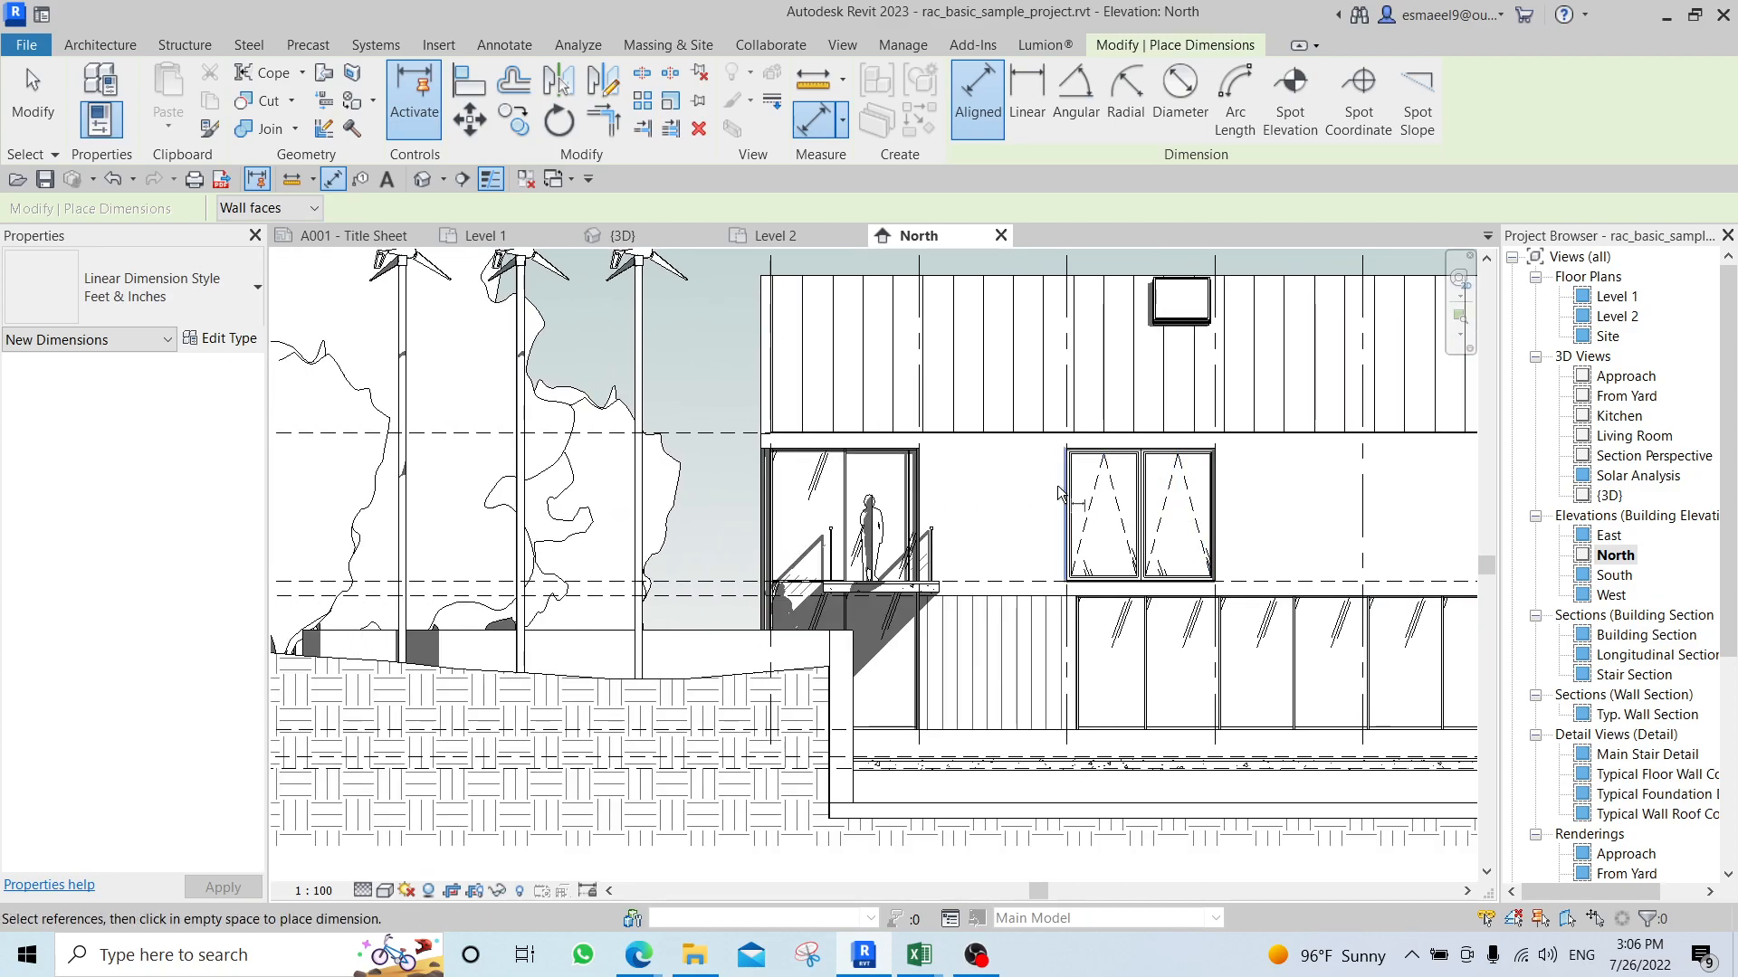
{"action": "scroll", "coordinate": [1237, 501], "scroll_direction": "up", "scroll_amount": 2}
{"action": "middle_click_drag", "start_coordinate": [1243, 486], "coordinate": [1055, 475]}
{"action": "scroll", "coordinate": [1126, 447], "scroll_direction": "up", "scroll_amount": 2}
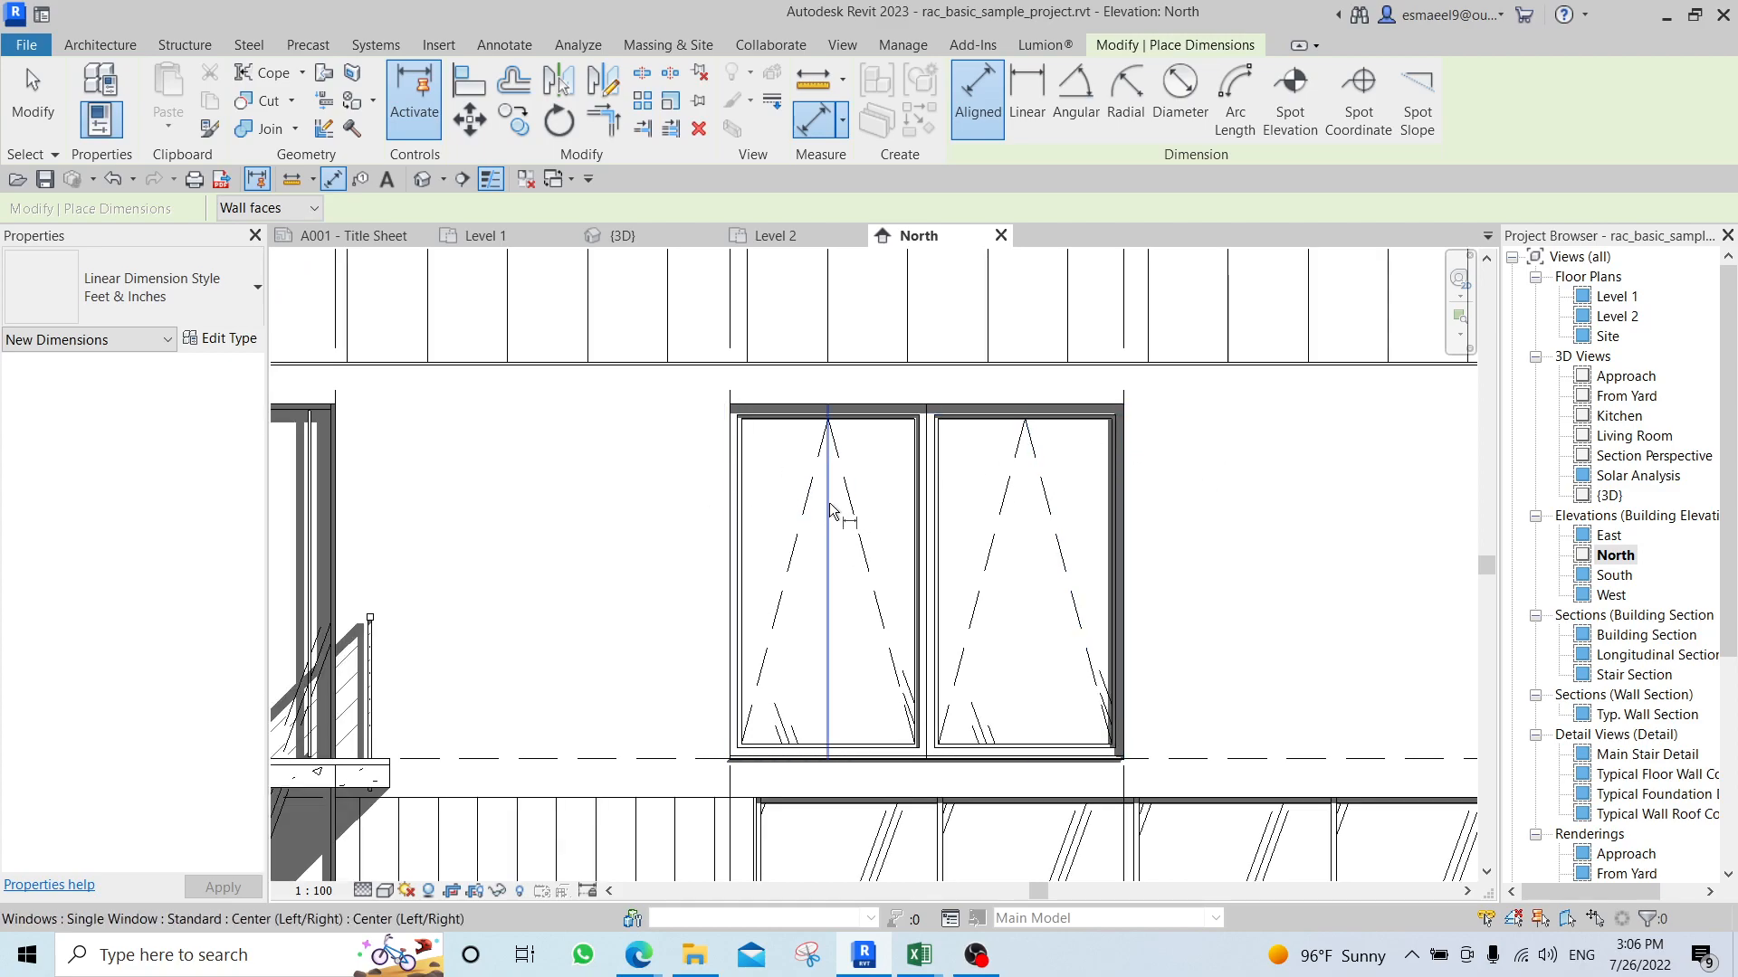
{"action": "key", "text": "g"}
{"action": "key", "text": "d"}
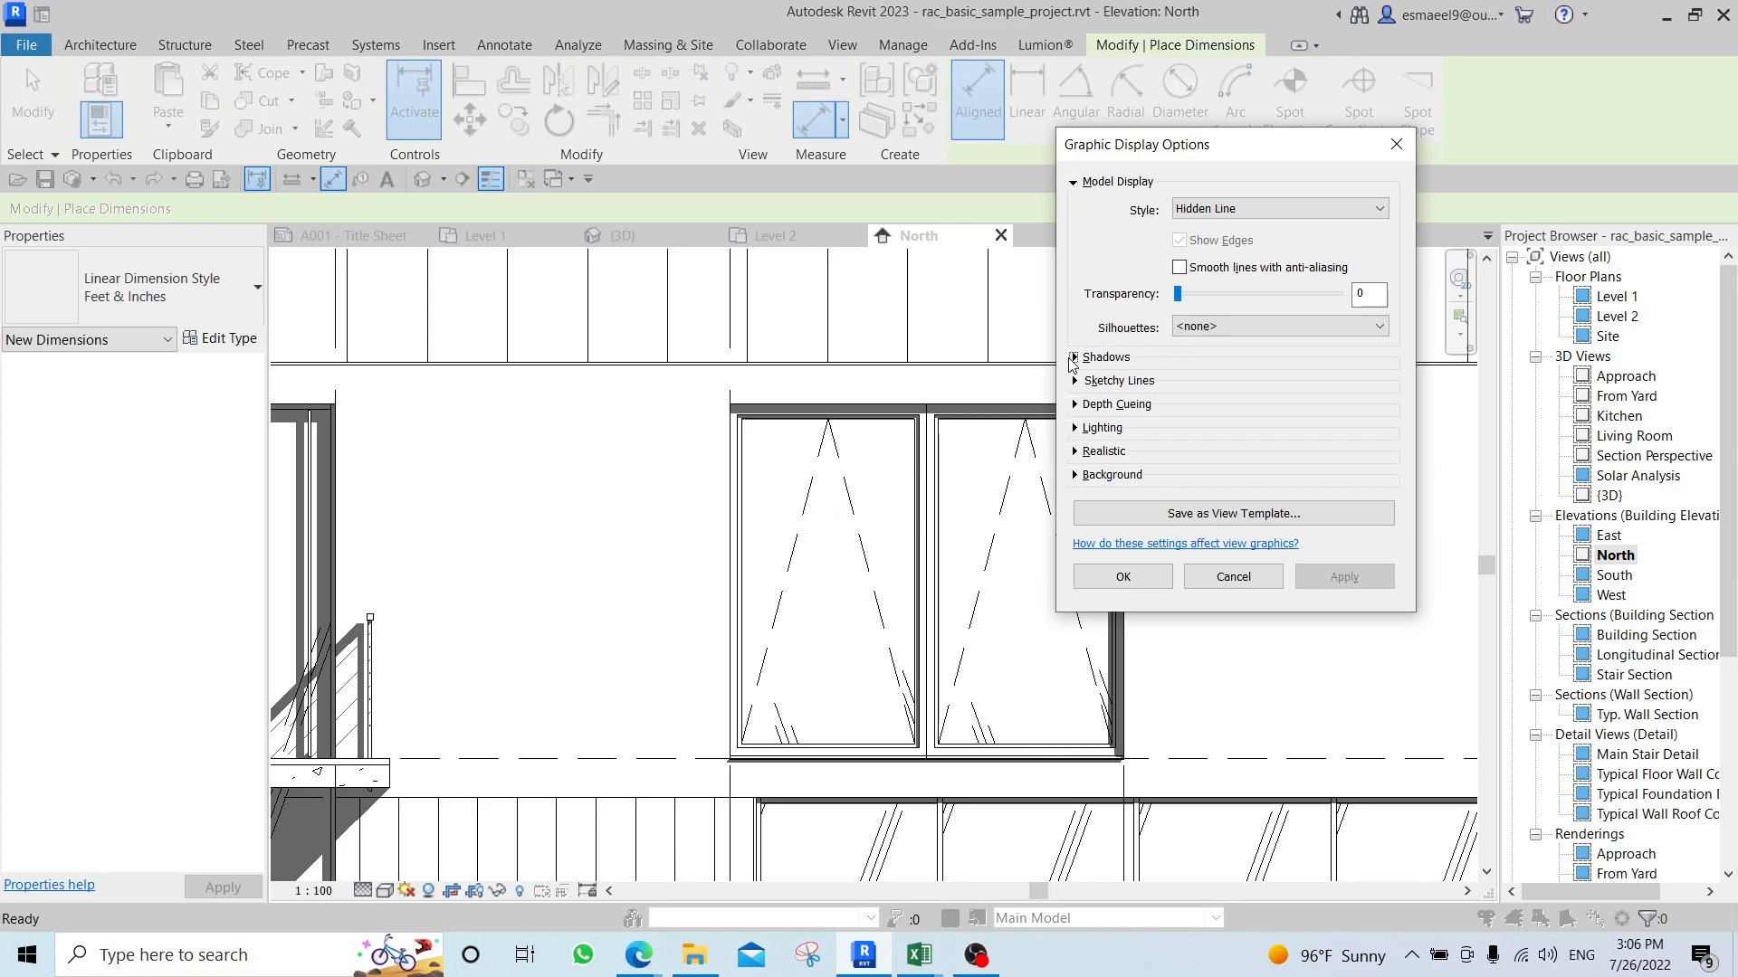
{"action": "left_click", "coordinate": [1073, 358]}
{"action": "left_click", "coordinate": [1355, 621]}
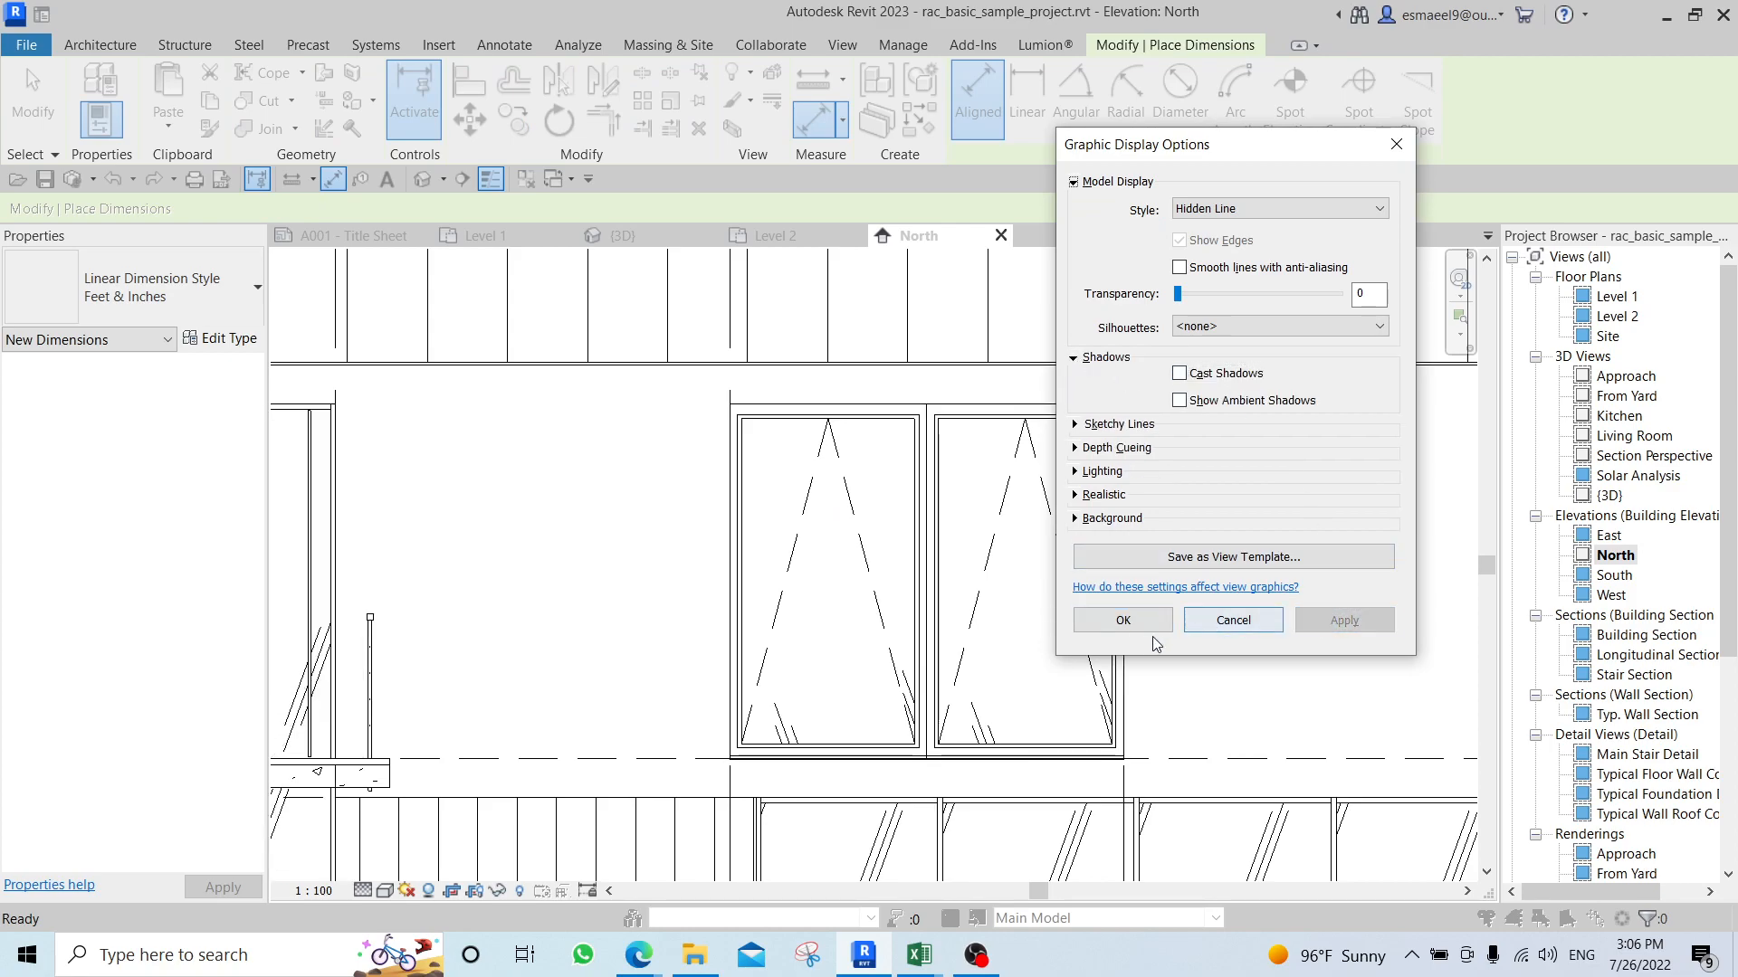
{"action": "left_click", "coordinate": [1113, 621]}
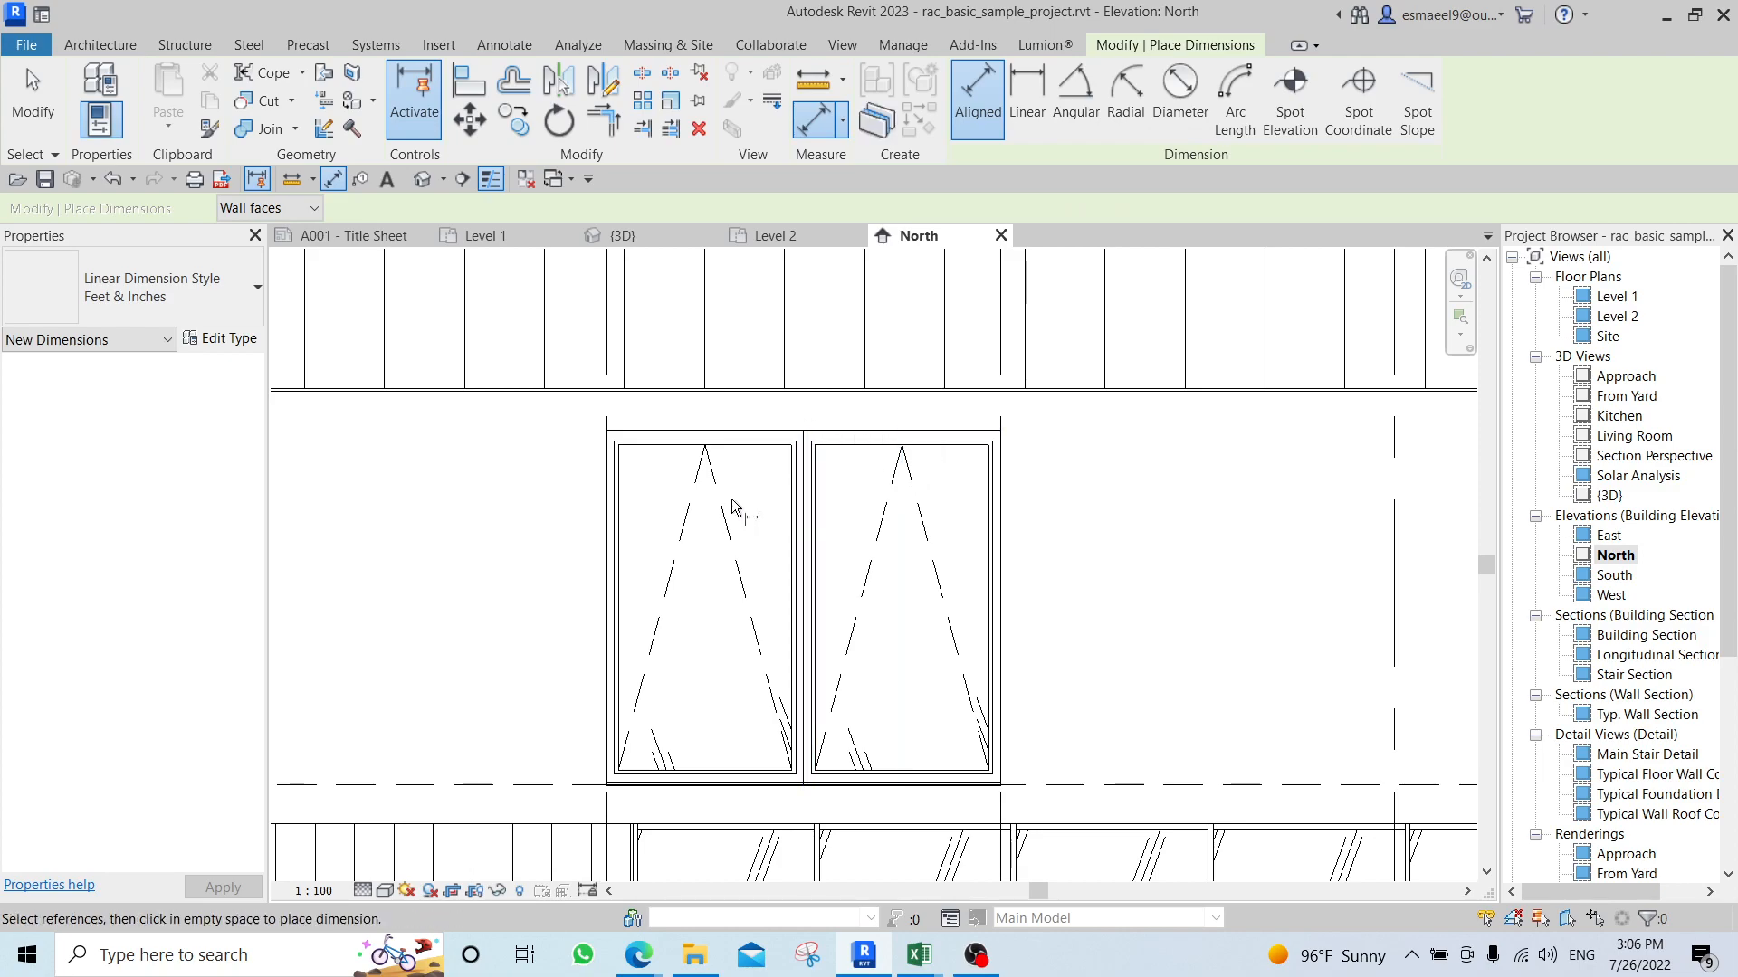
Place an aligned dimension across the overall width of the paired windows near grids 4 and 5.
{"action": "scroll", "coordinate": [706, 494], "scroll_direction": "up", "scroll_amount": 1}
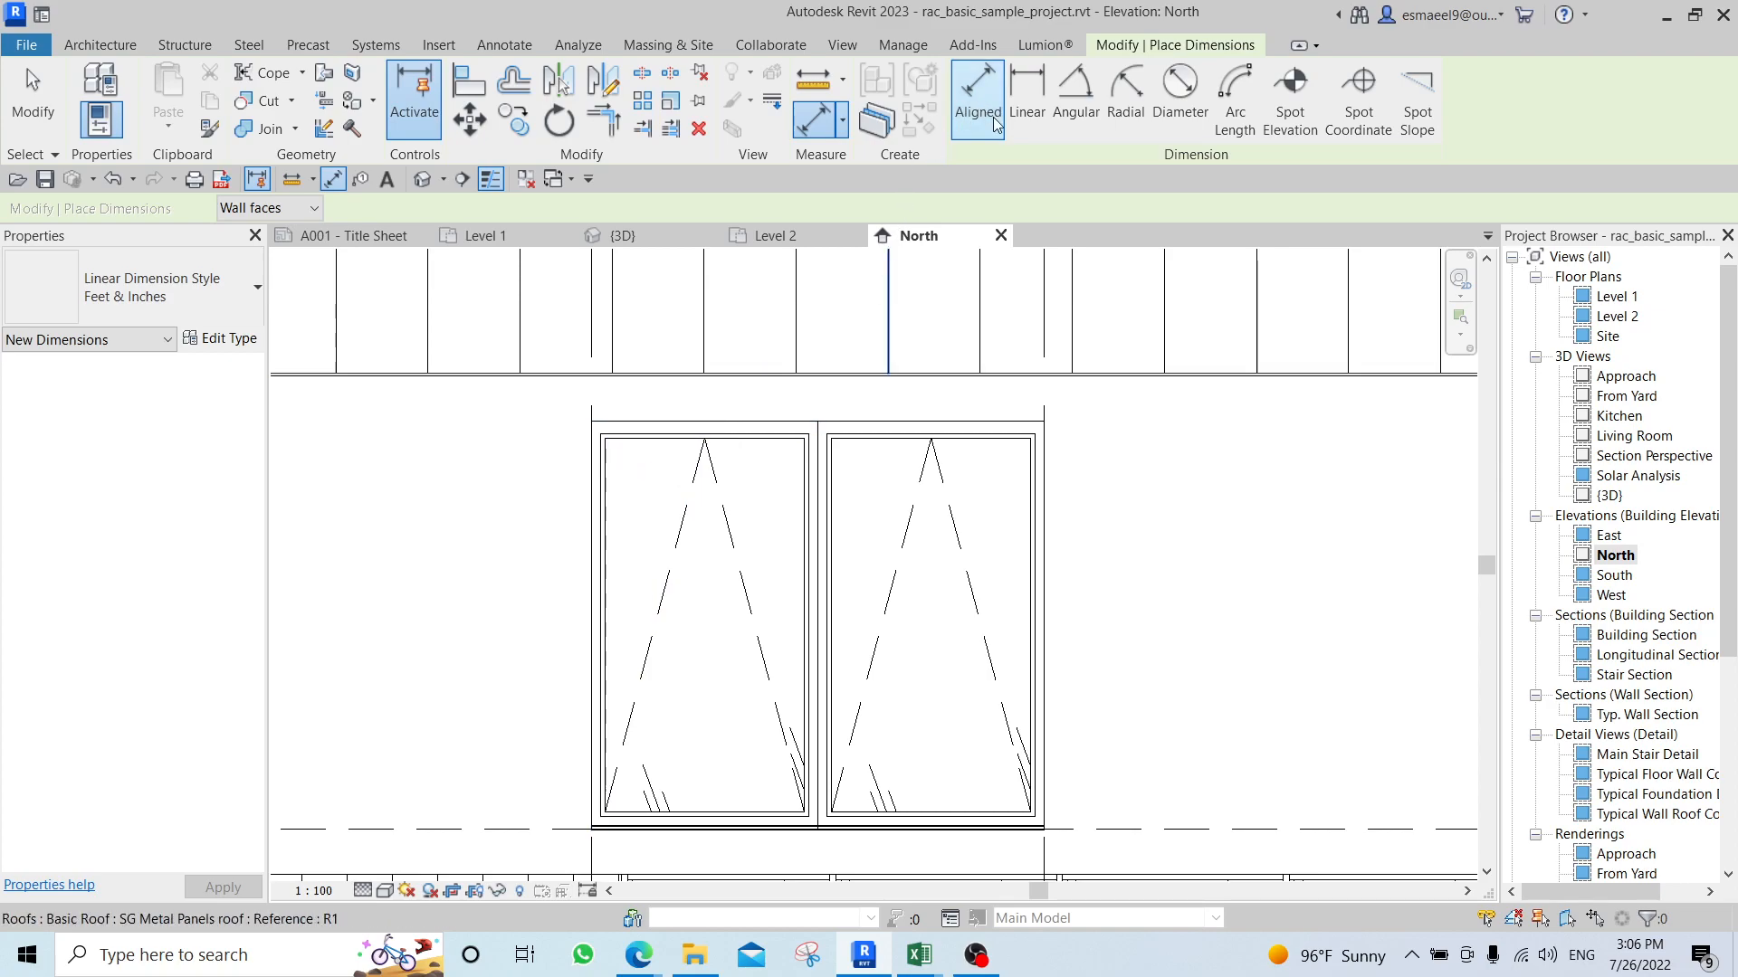
{"action": "left_click", "coordinate": [594, 498]}
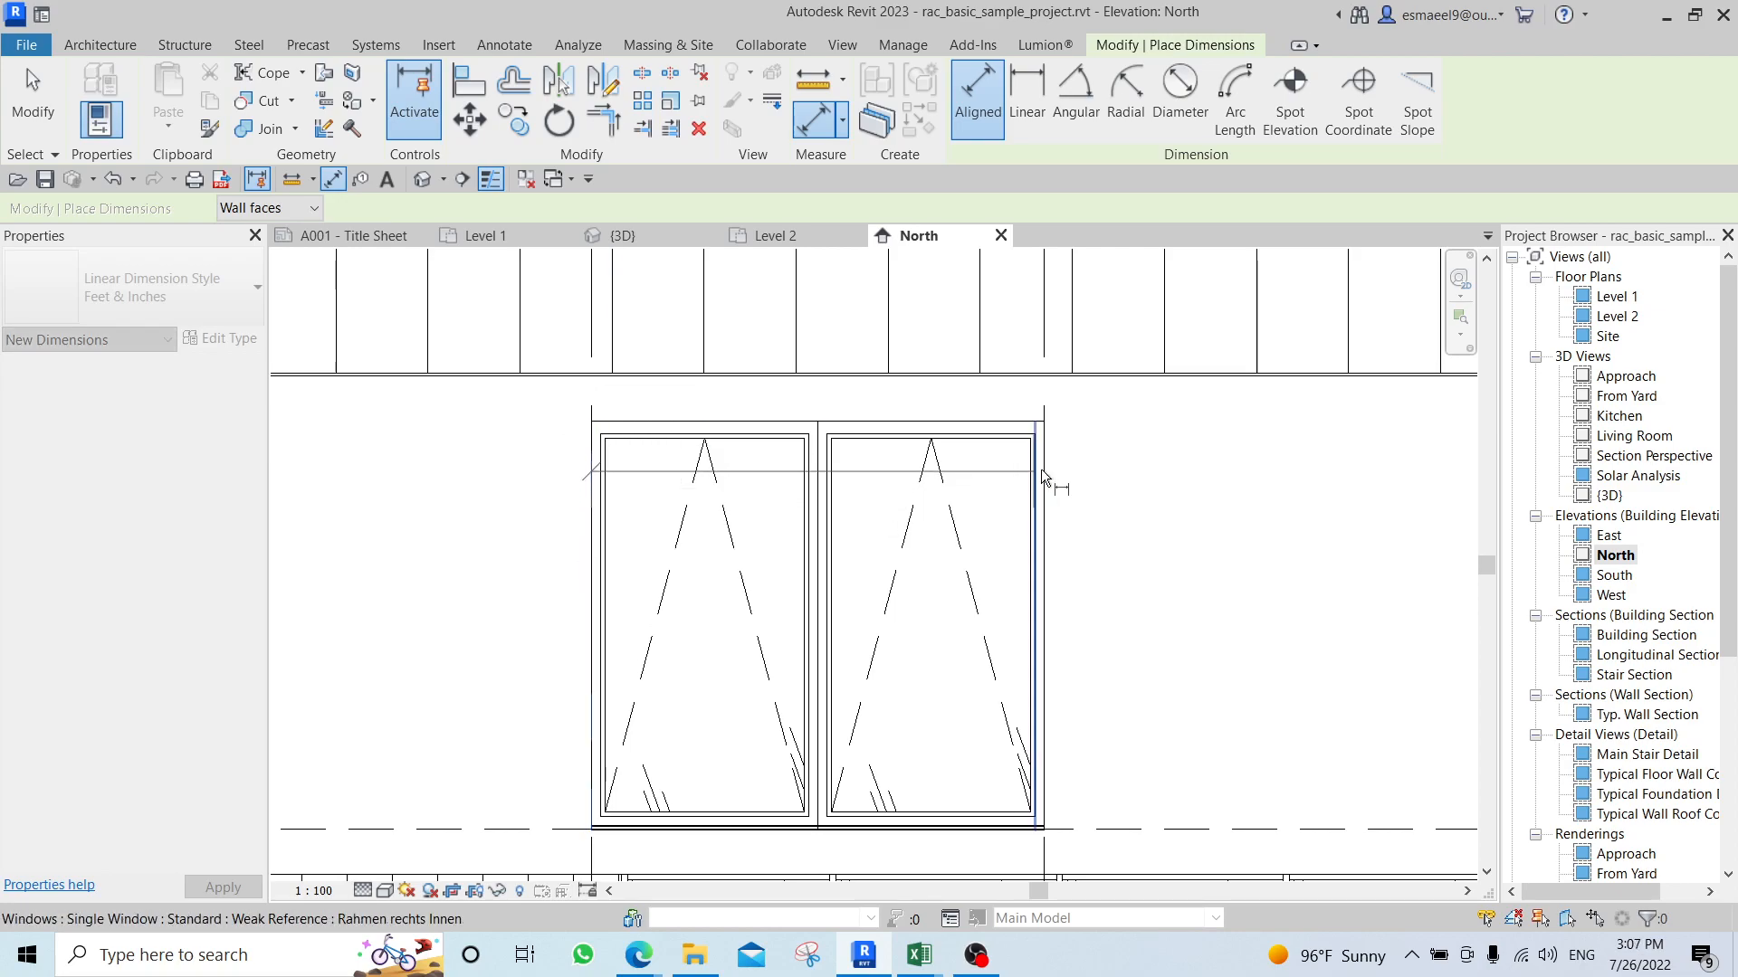
{"action": "left_click", "coordinate": [1045, 492]}
{"action": "left_click", "coordinate": [1204, 595]}
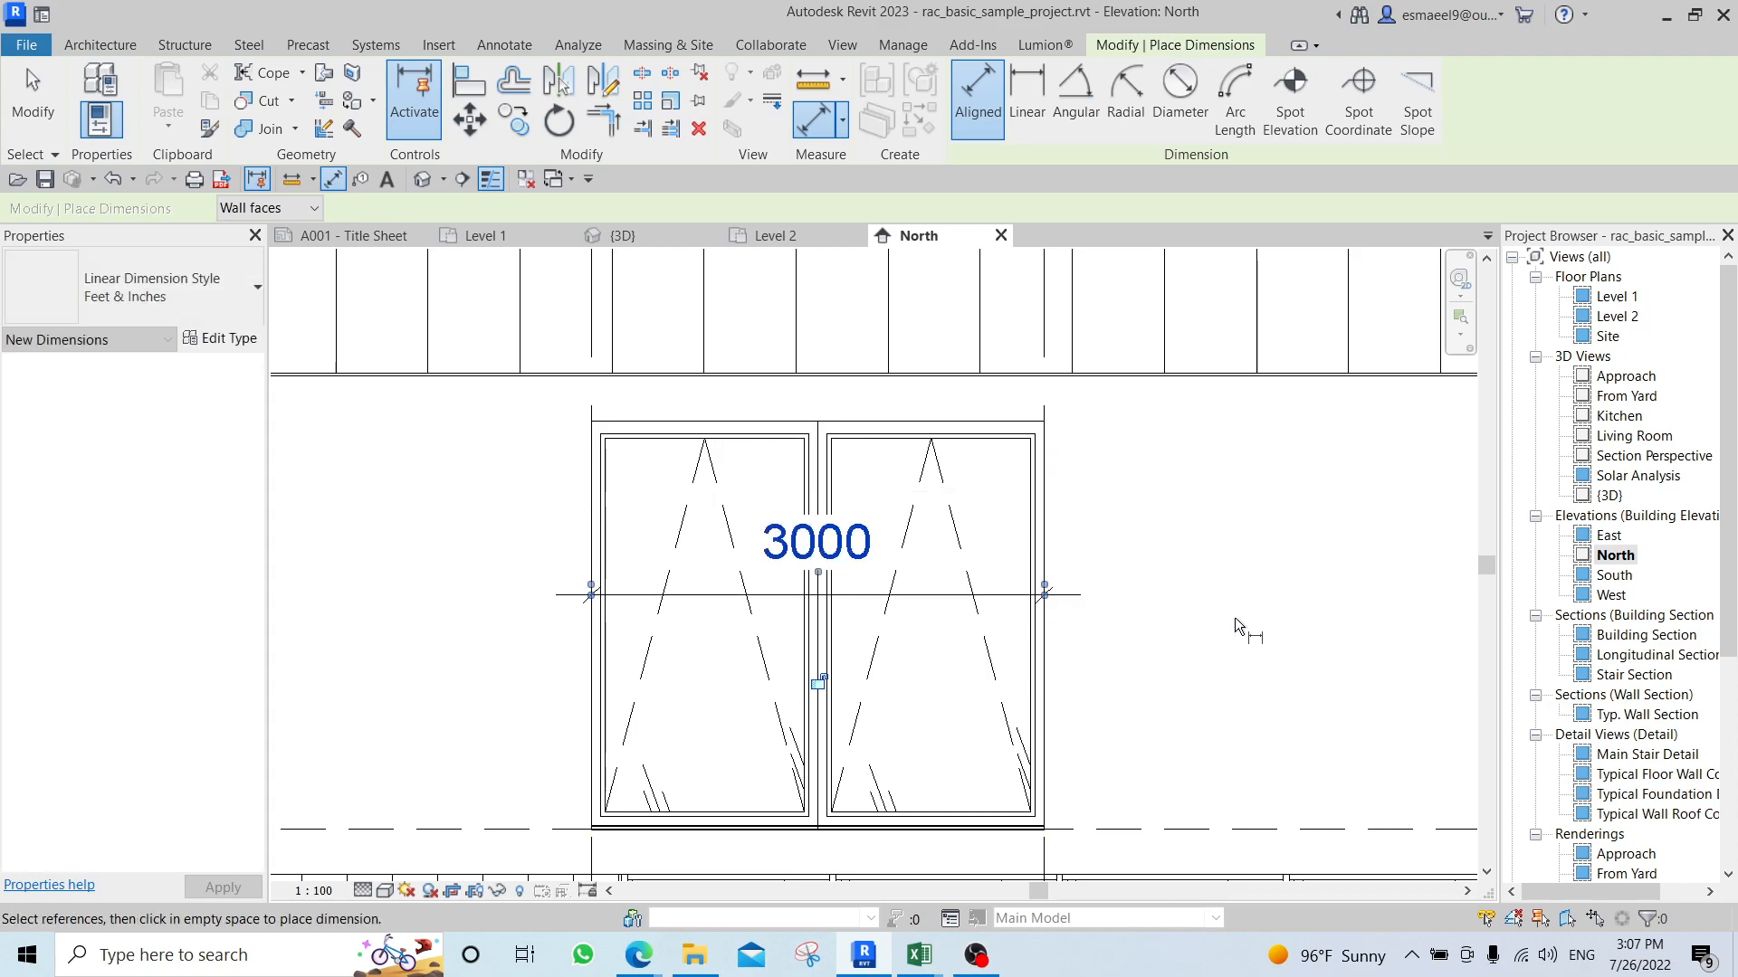
Place a vertical aligned dimension from the head to the sill of the paired windows and end the dimension command.
{"action": "middle_click_drag", "start_coordinate": [1214, 685], "coordinate": [1216, 614]}
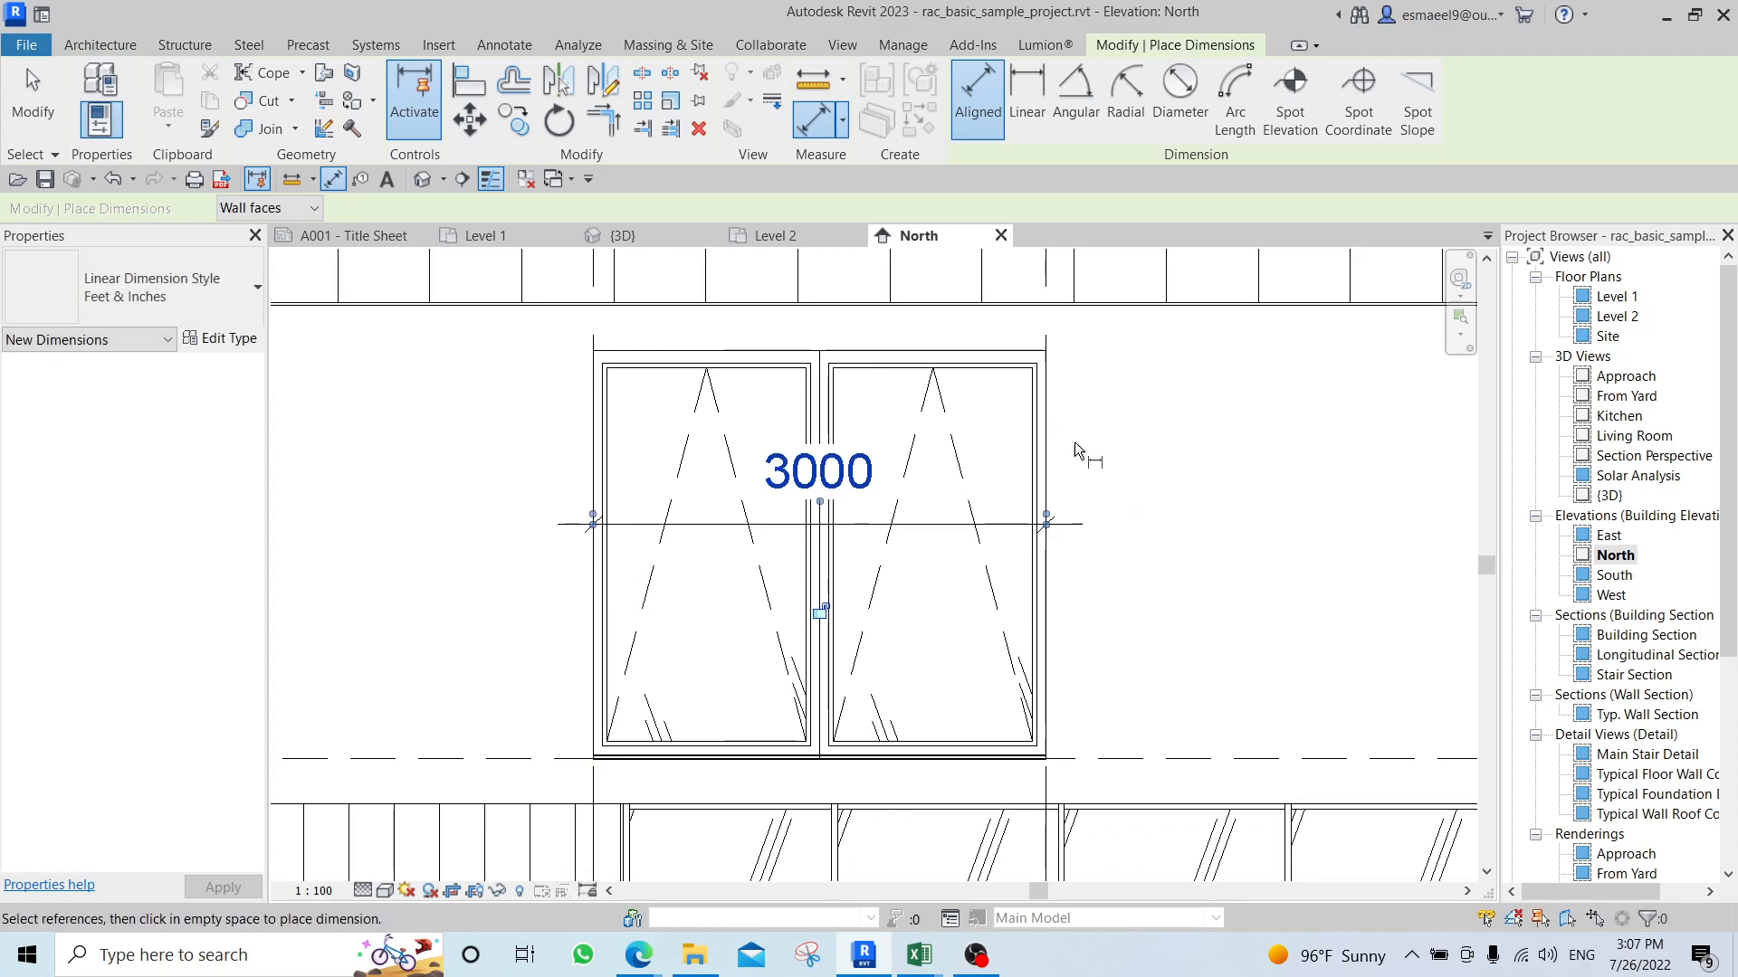
{"action": "left_click", "coordinate": [1012, 359]}
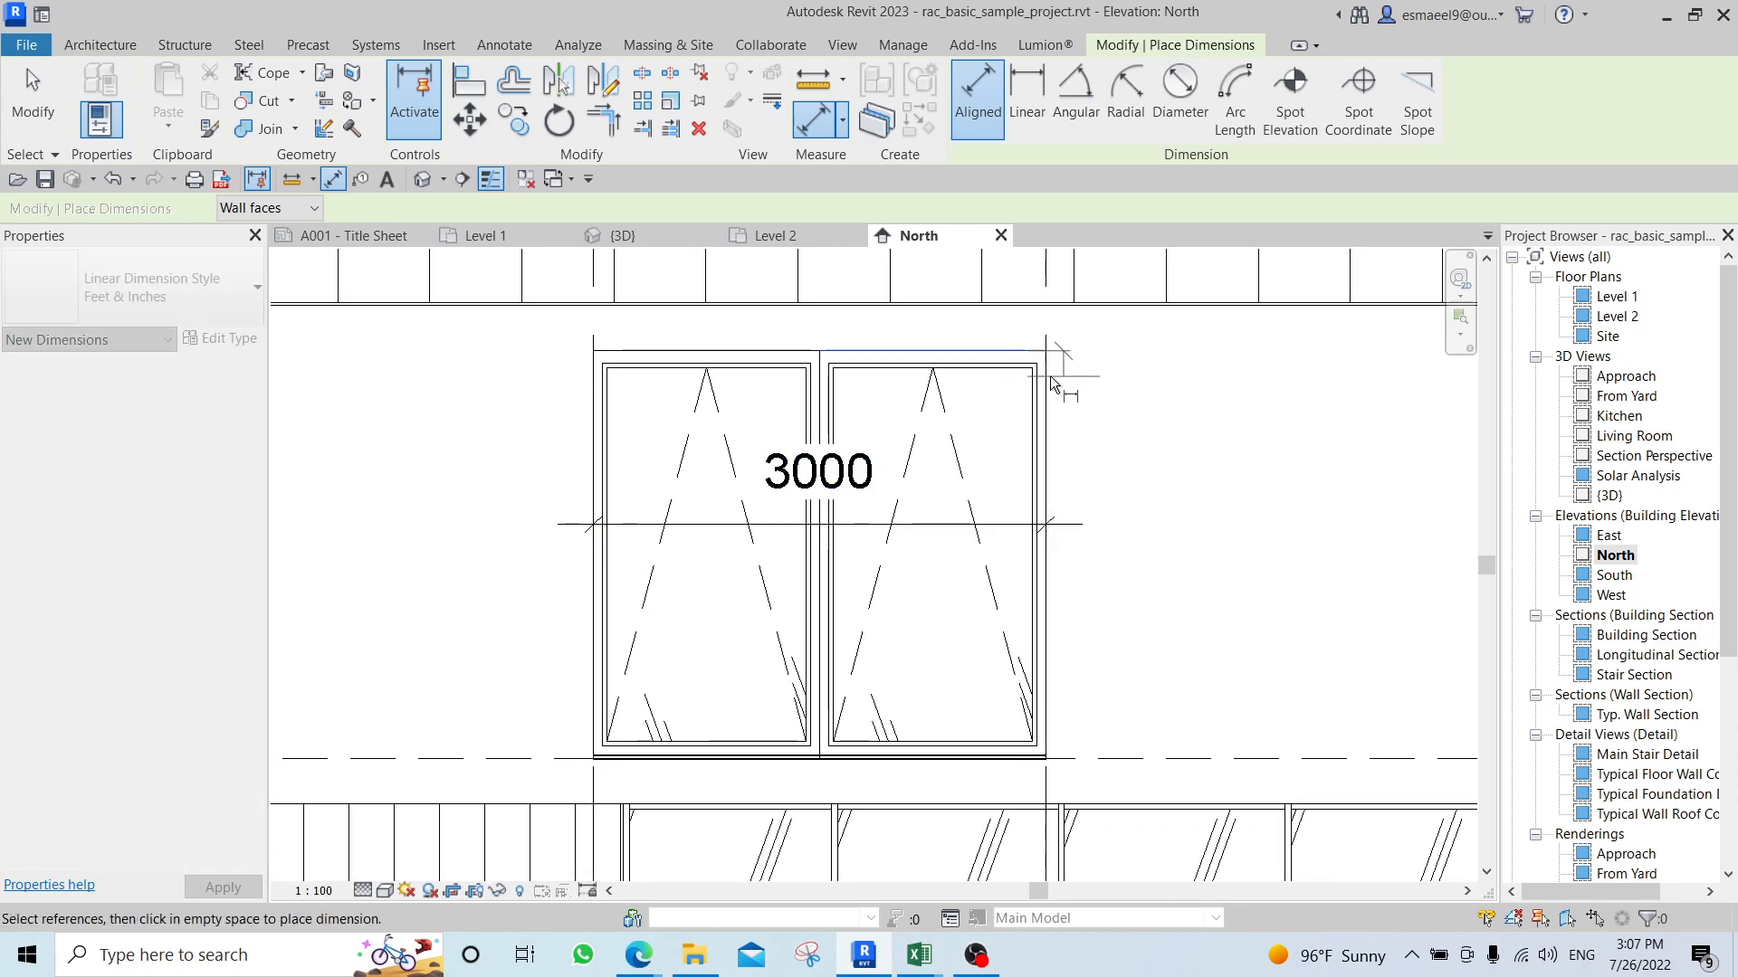
{"action": "left_click", "coordinate": [964, 763]}
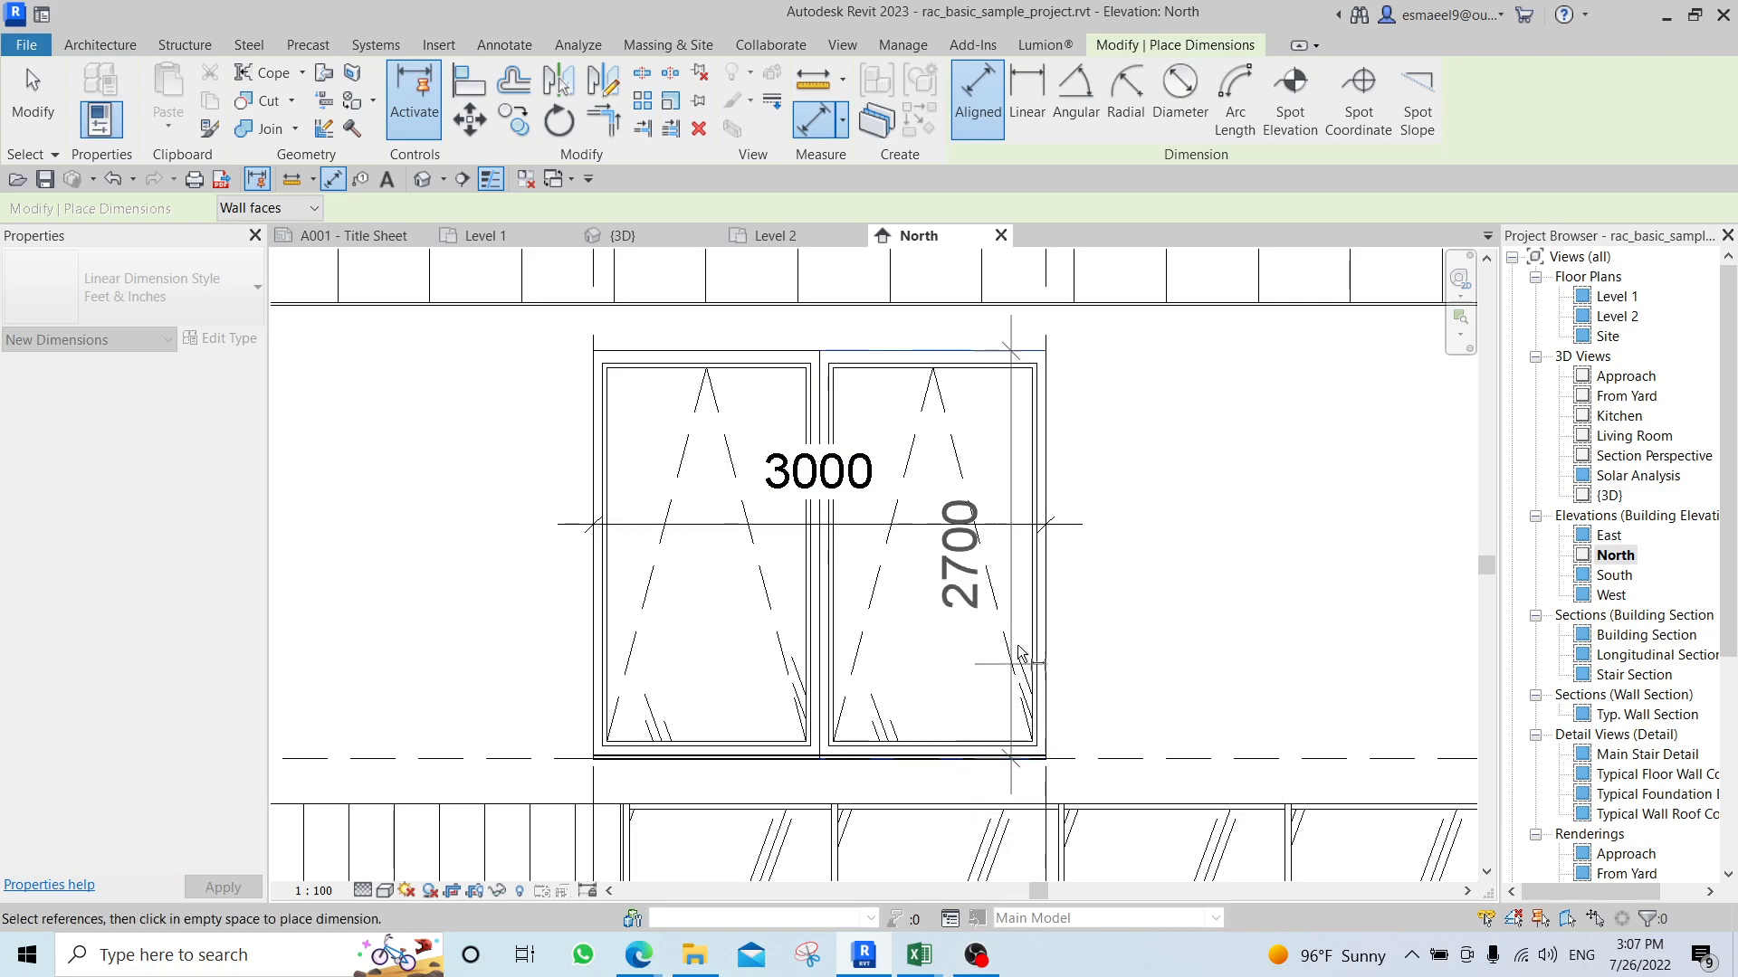
{"action": "left_click", "coordinate": [998, 467]}
{"action": "key", "text": "Escape"}
{"action": "key", "text": "Escape"}
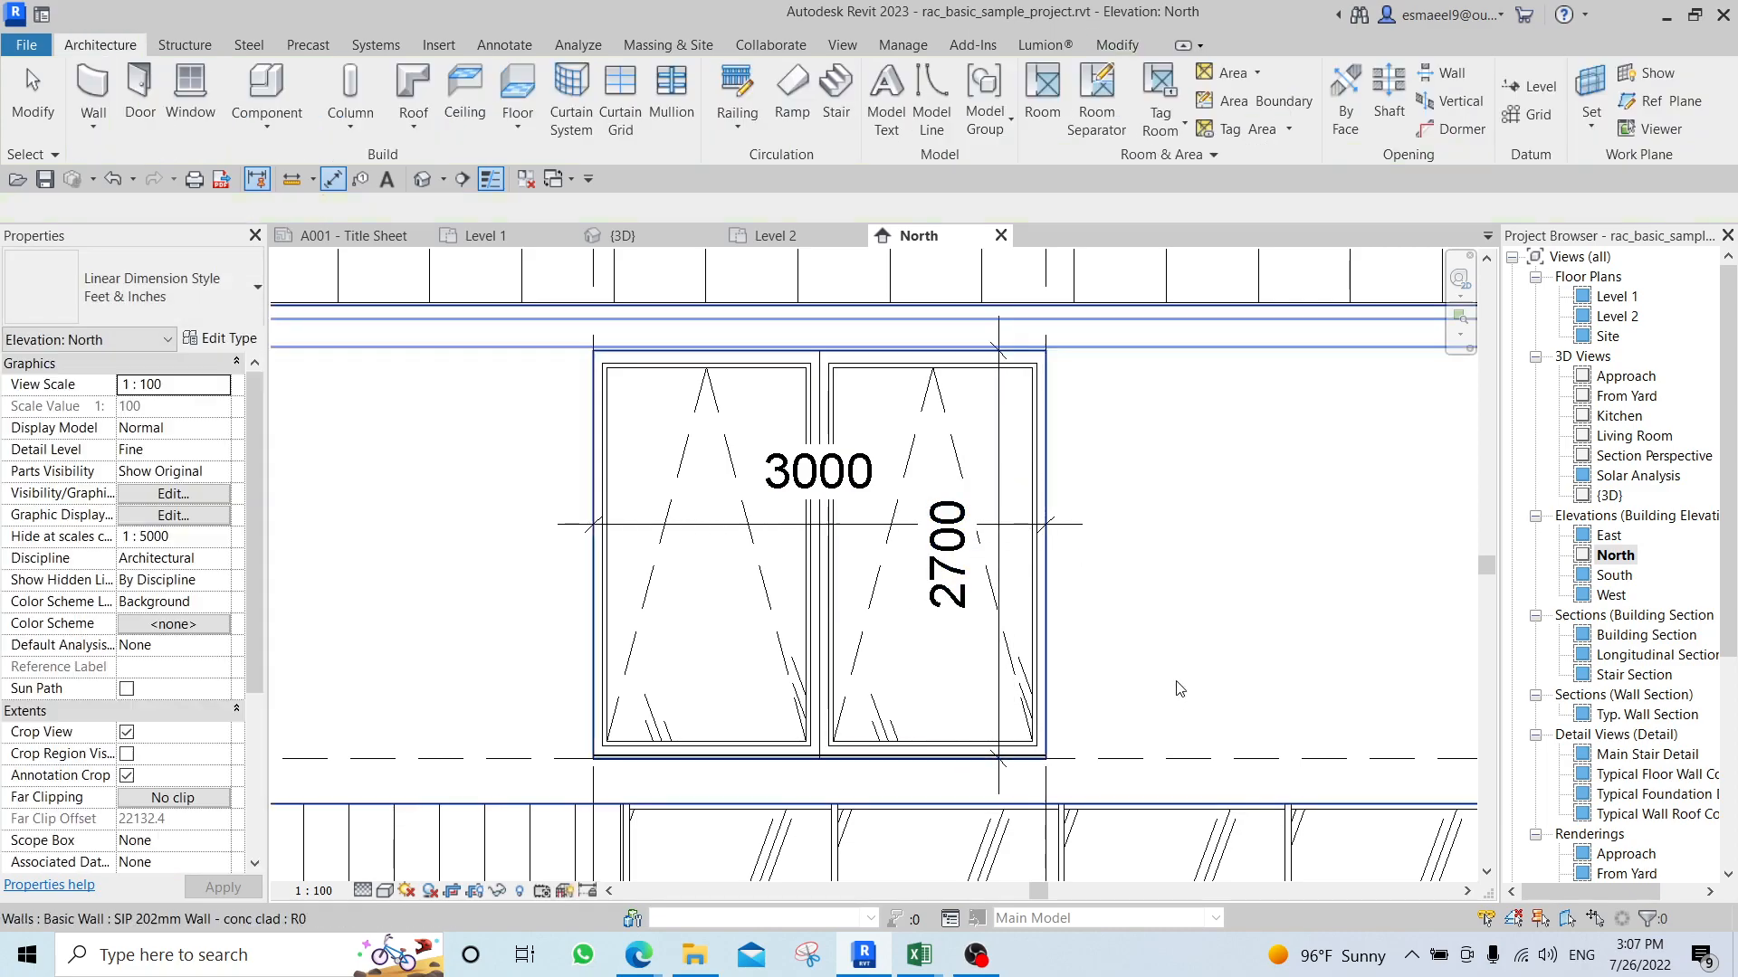
Place an angular dimension between the head and the outer side edge of the paired windows at grid 5.
{"action": "scroll", "coordinate": [629, 362], "scroll_direction": "up", "scroll_amount": 1}
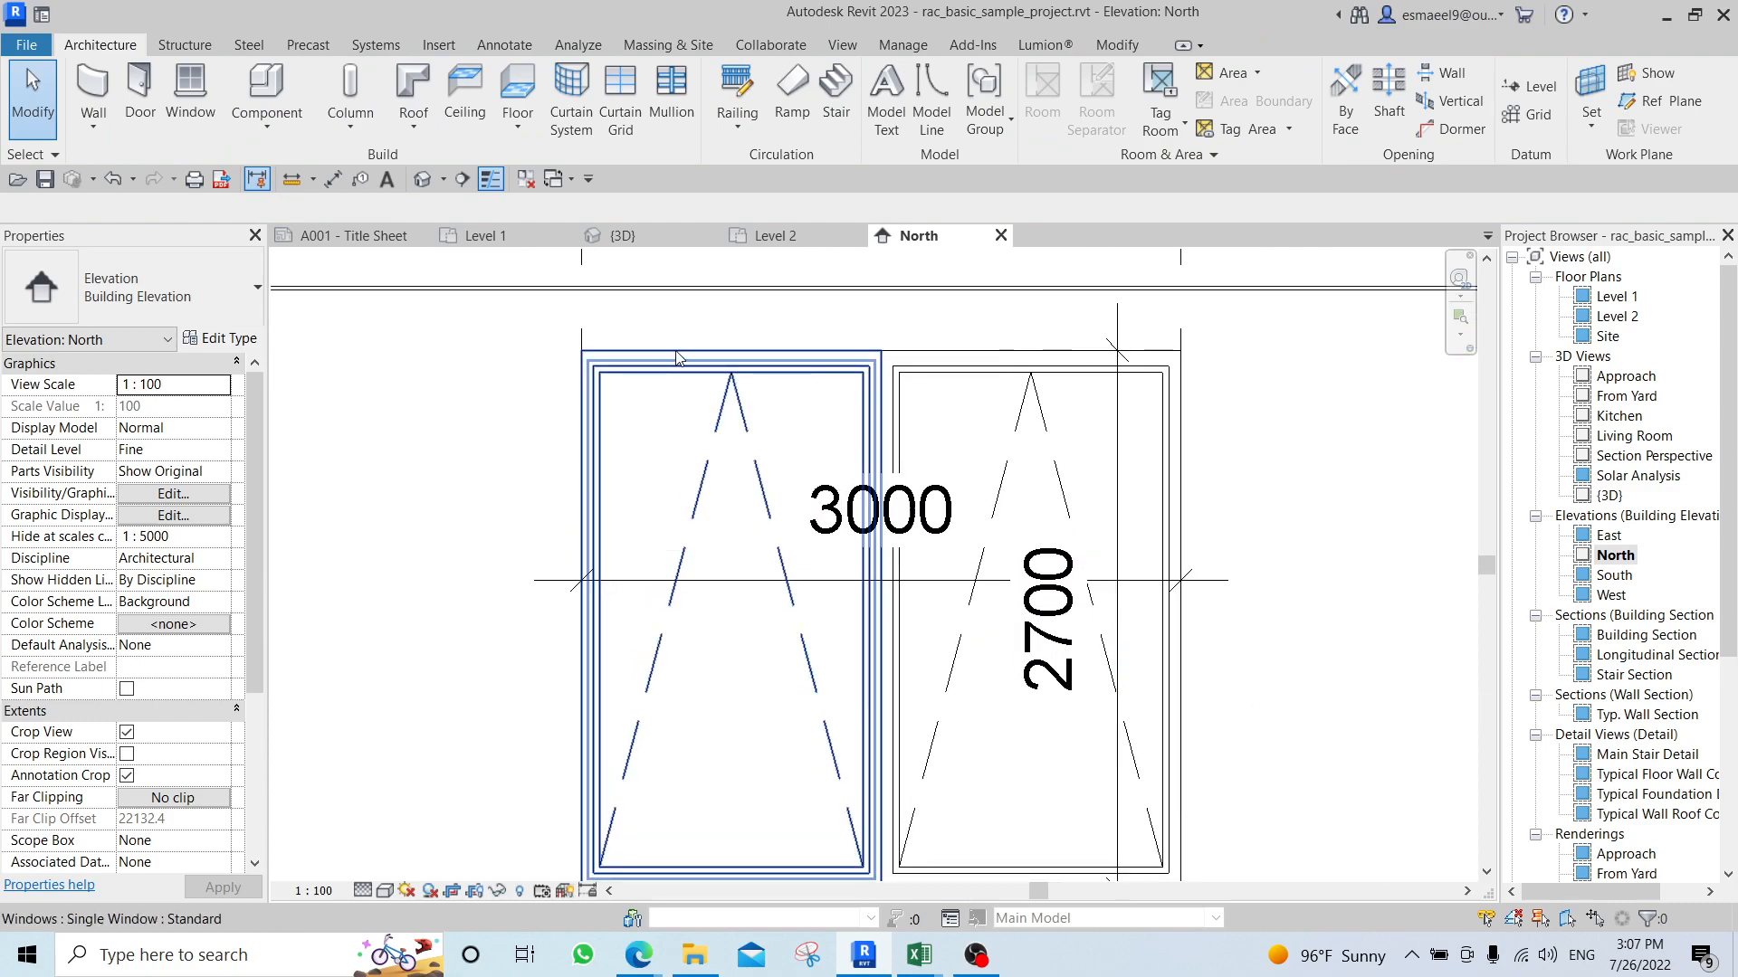
{"action": "key", "text": "i"}
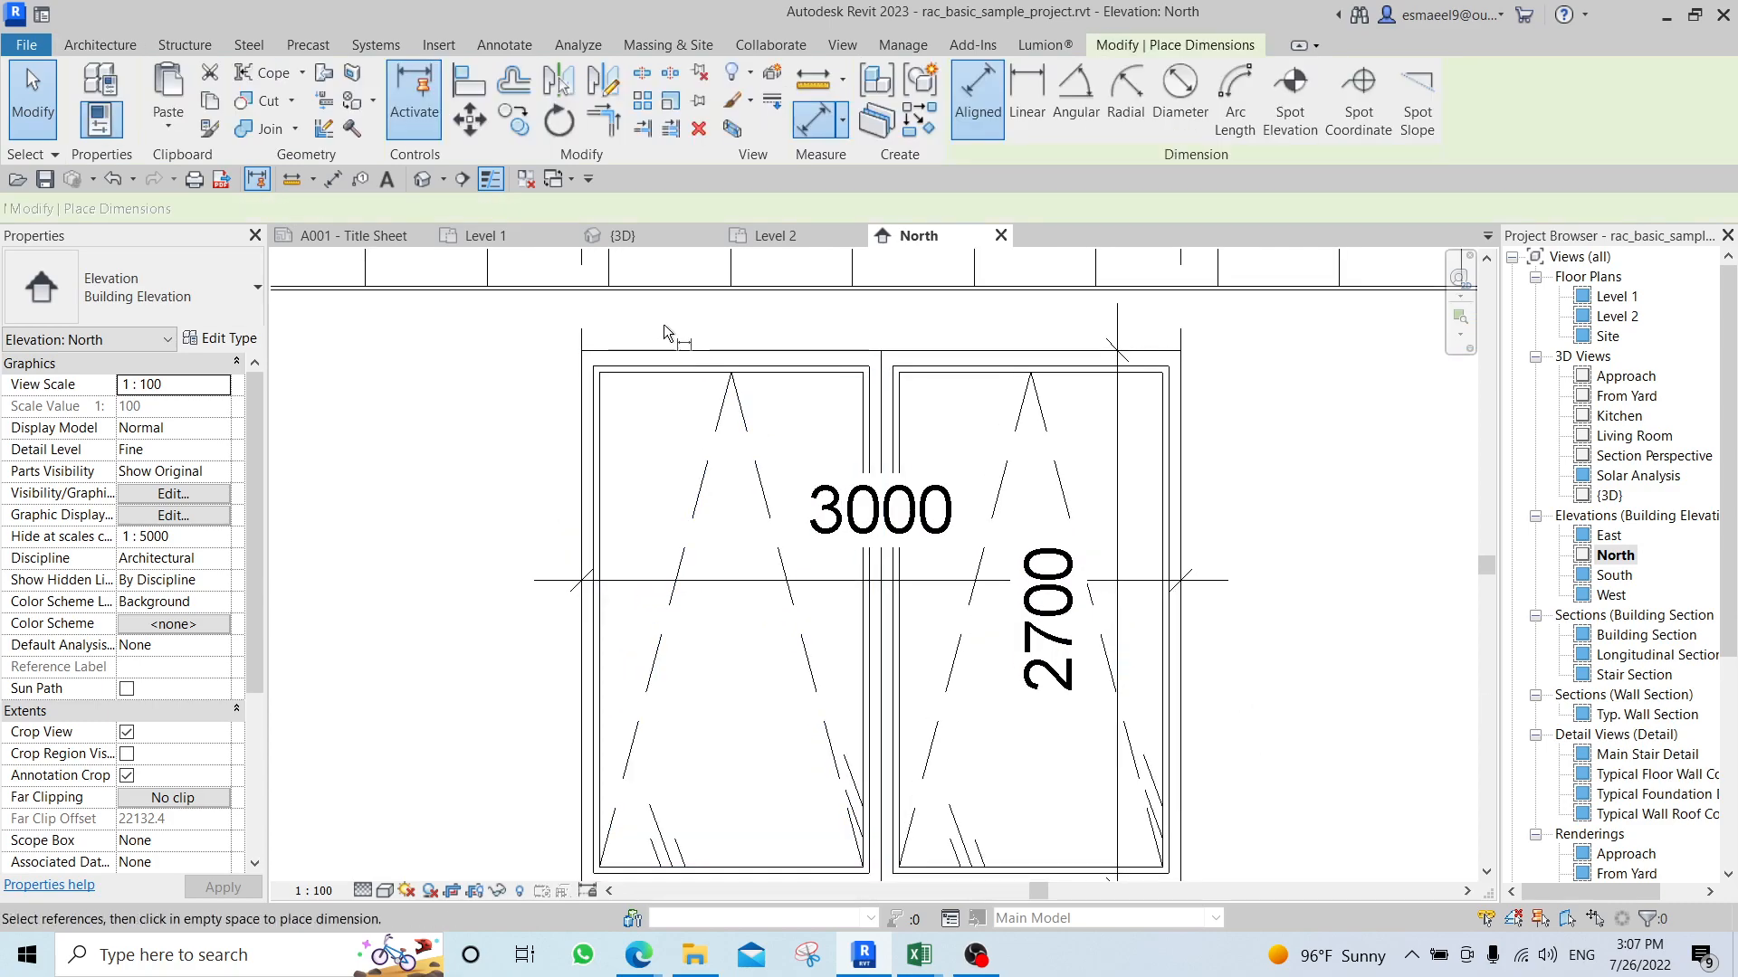
{"action": "left_click", "coordinate": [1068, 95]}
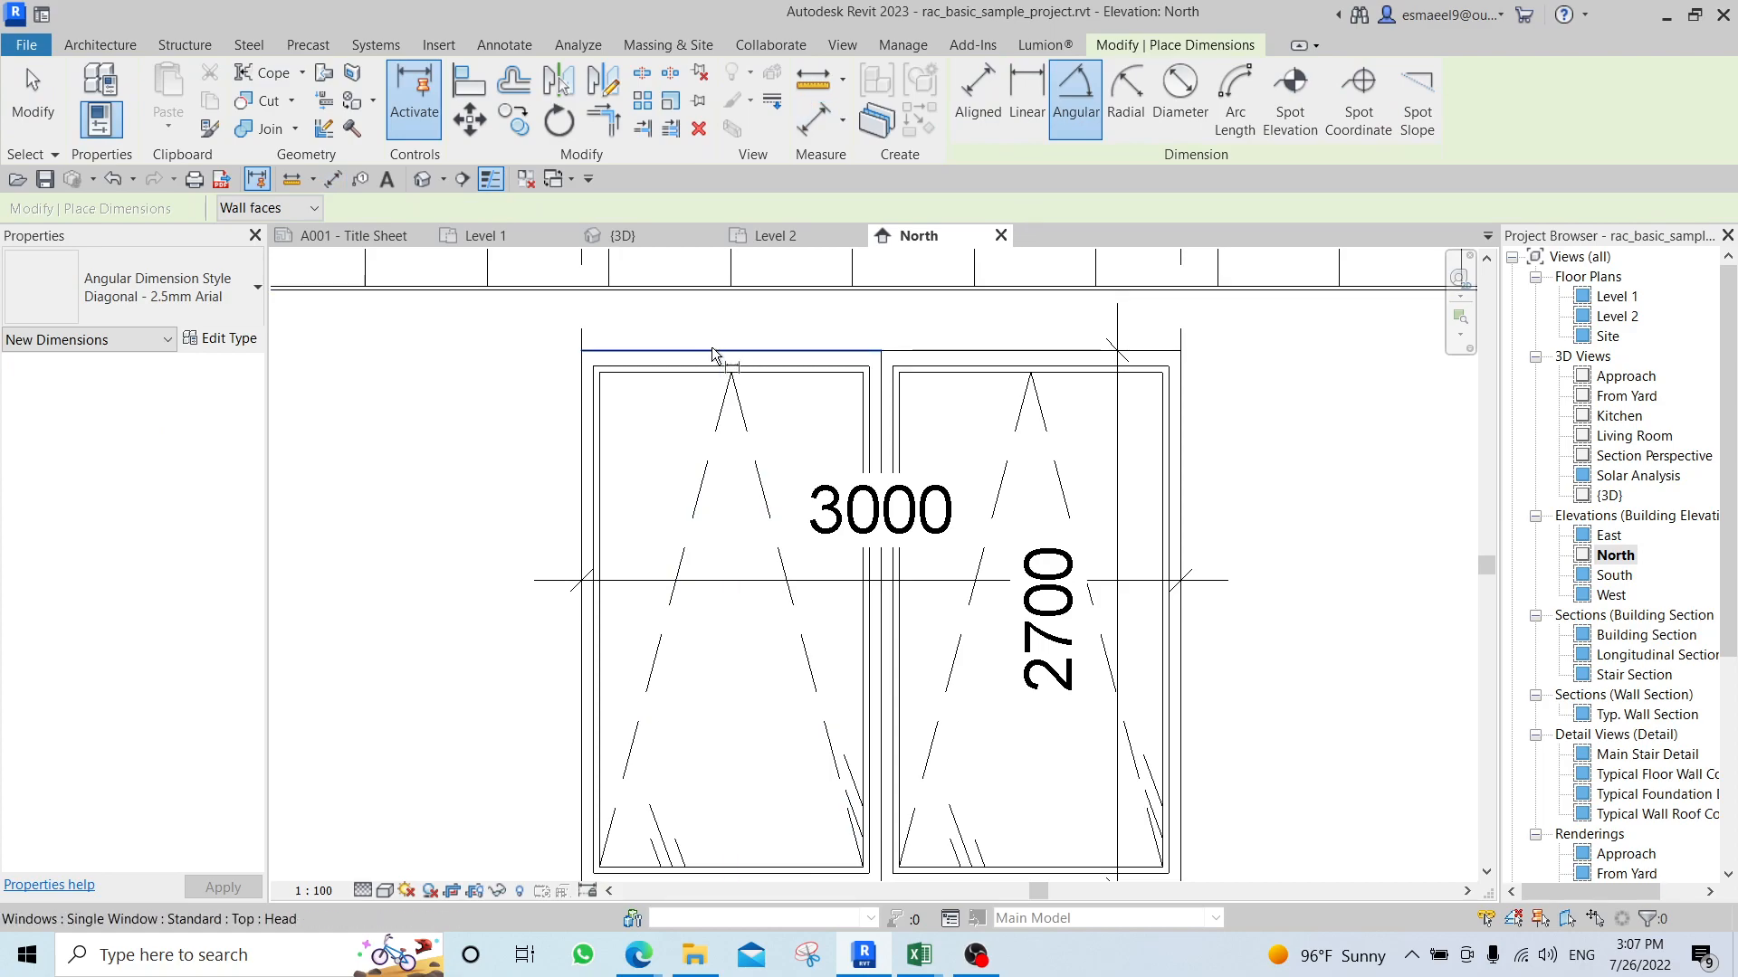
{"action": "left_click", "coordinate": [688, 353]}
{"action": "left_click", "coordinate": [578, 438]}
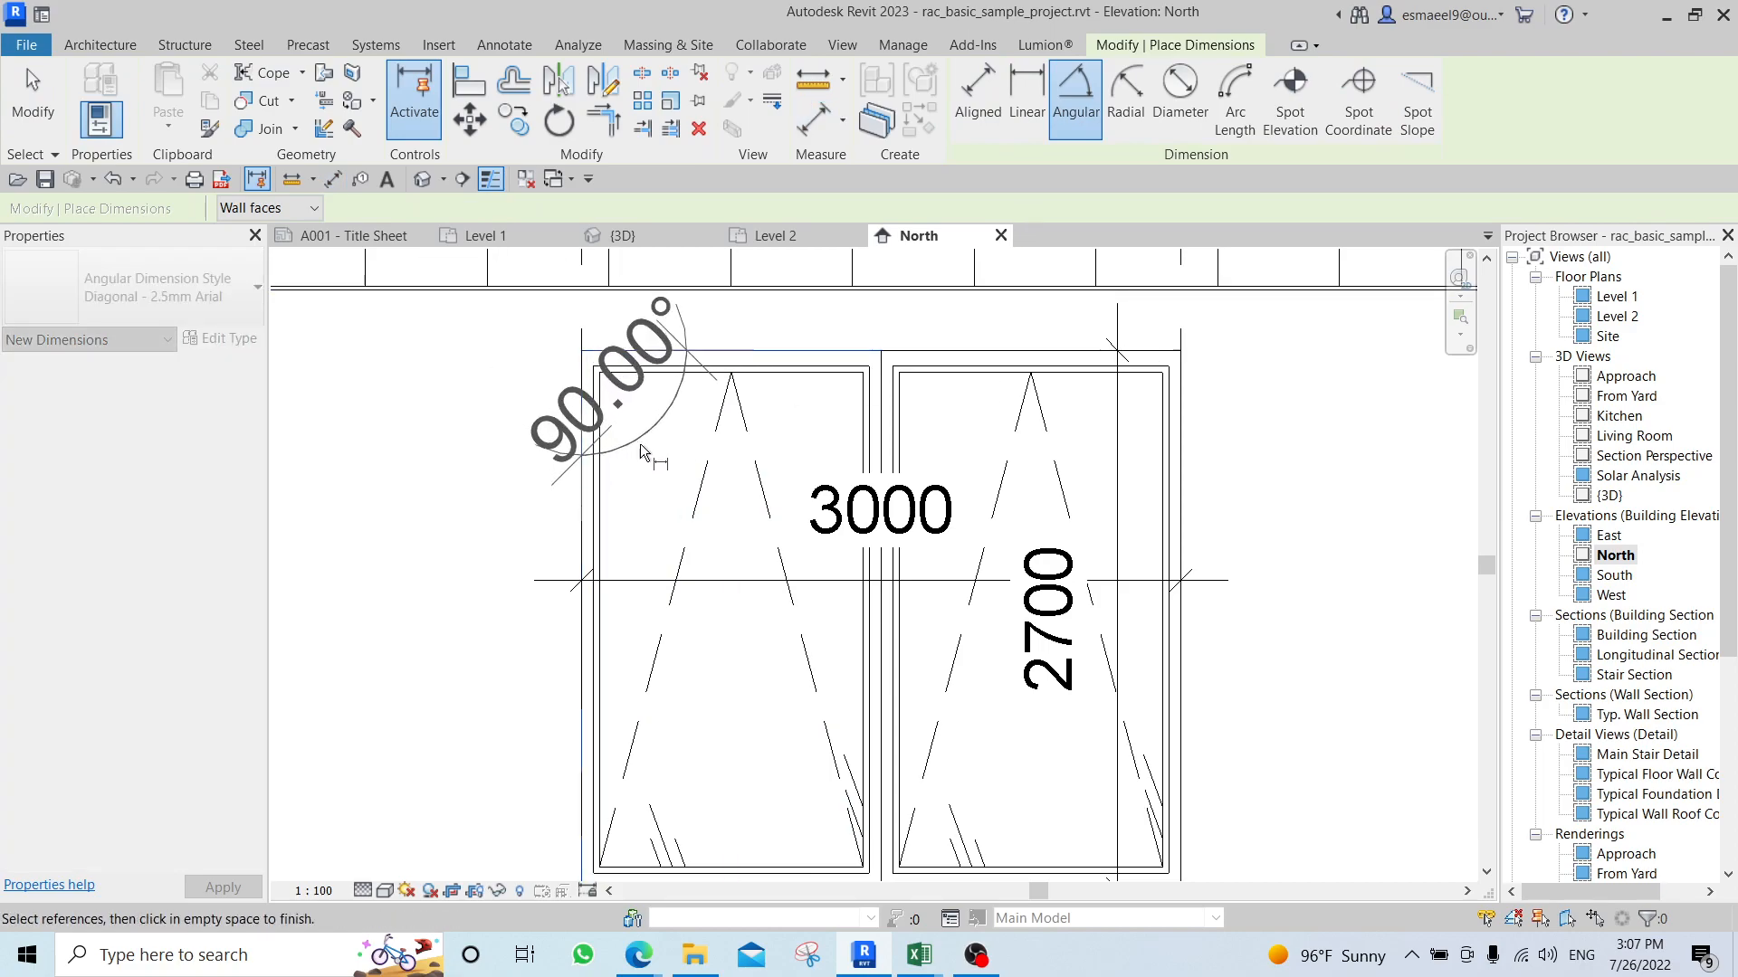
{"action": "left_click", "coordinate": [671, 475]}
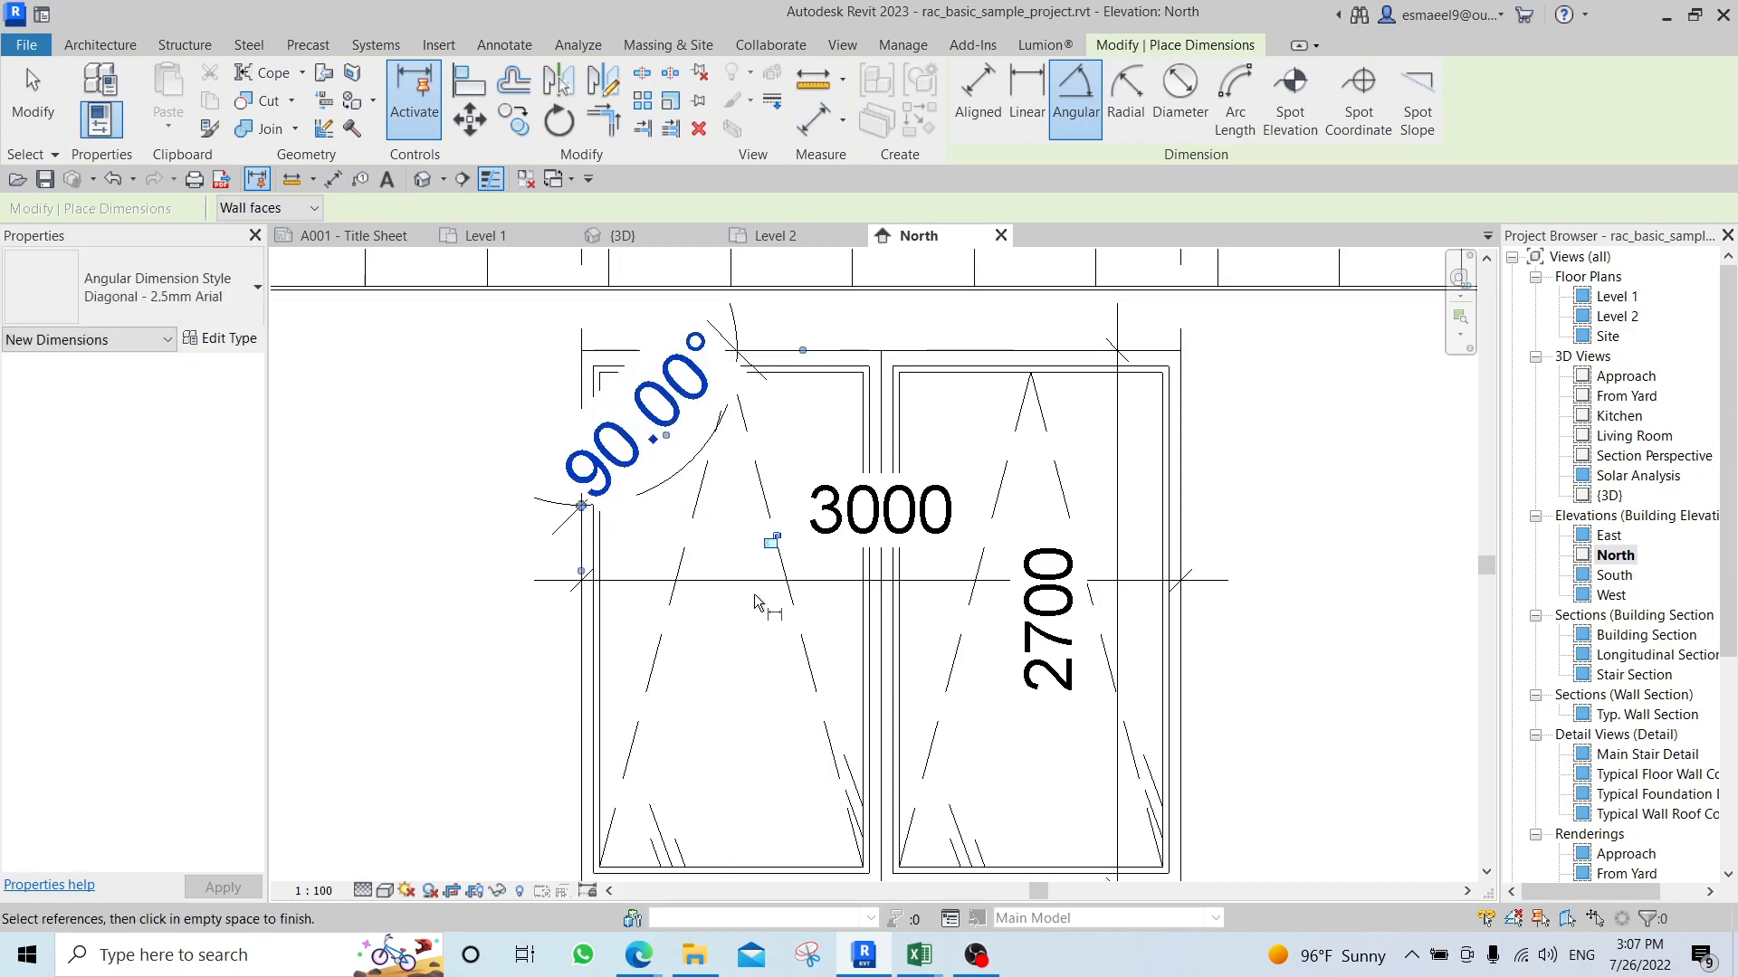
{"action": "scroll", "coordinate": [758, 603], "scroll_direction": "down", "scroll_amount": 5}
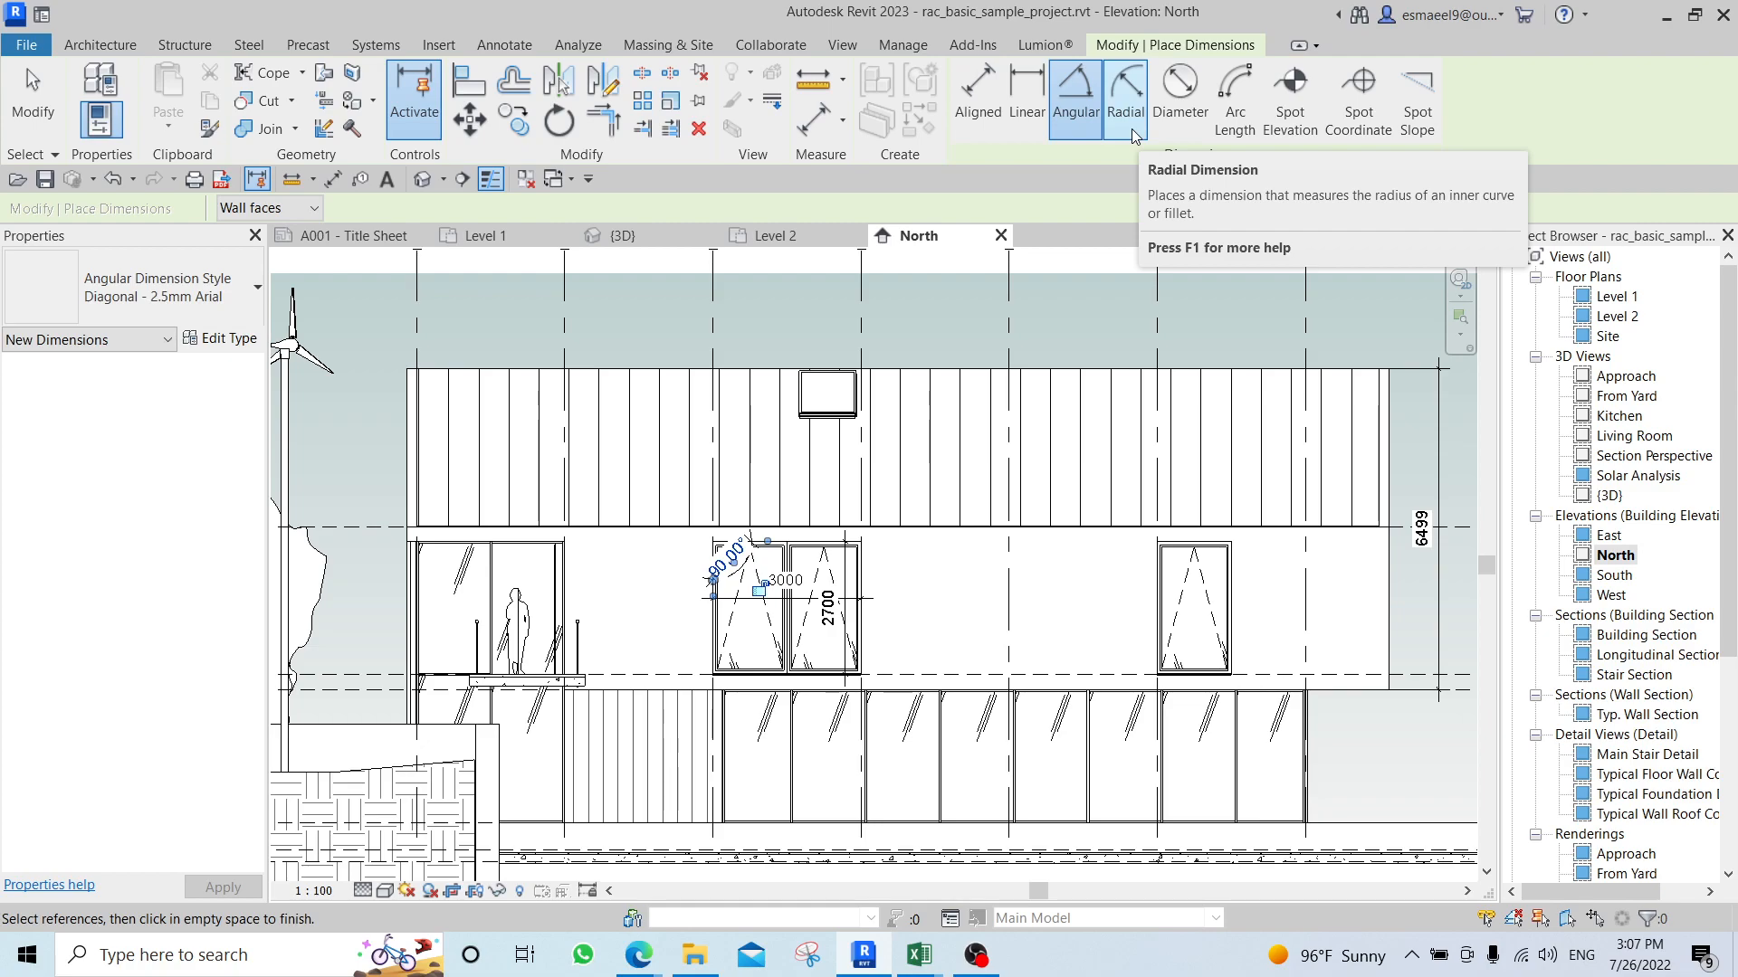
{"action": "middle_click_drag", "start_coordinate": [1203, 268], "coordinate": [1074, 382]}
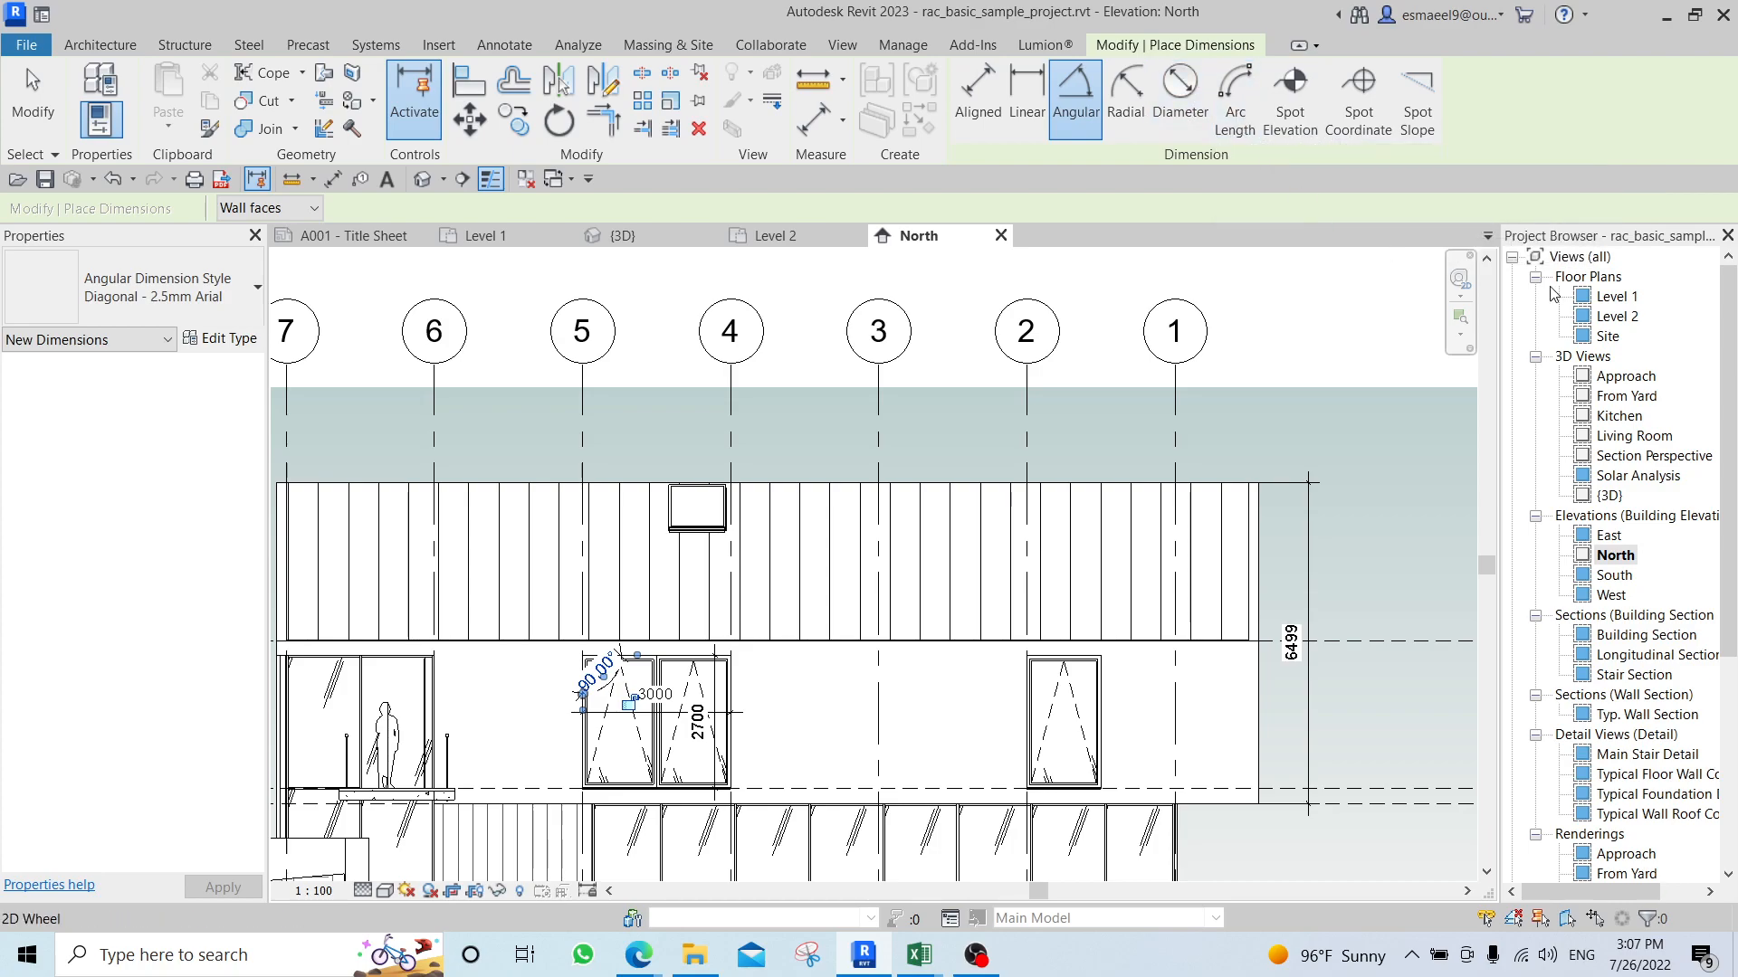
In the Level 1 floor plan, draw an Interior - Partition arc wall with an outer radius of about 900 mm outside the kitchen.
{"action": "double_click", "coordinate": [1614, 300]}
{"action": "scroll", "coordinate": [775, 683], "scroll_direction": "down", "scroll_amount": 3}
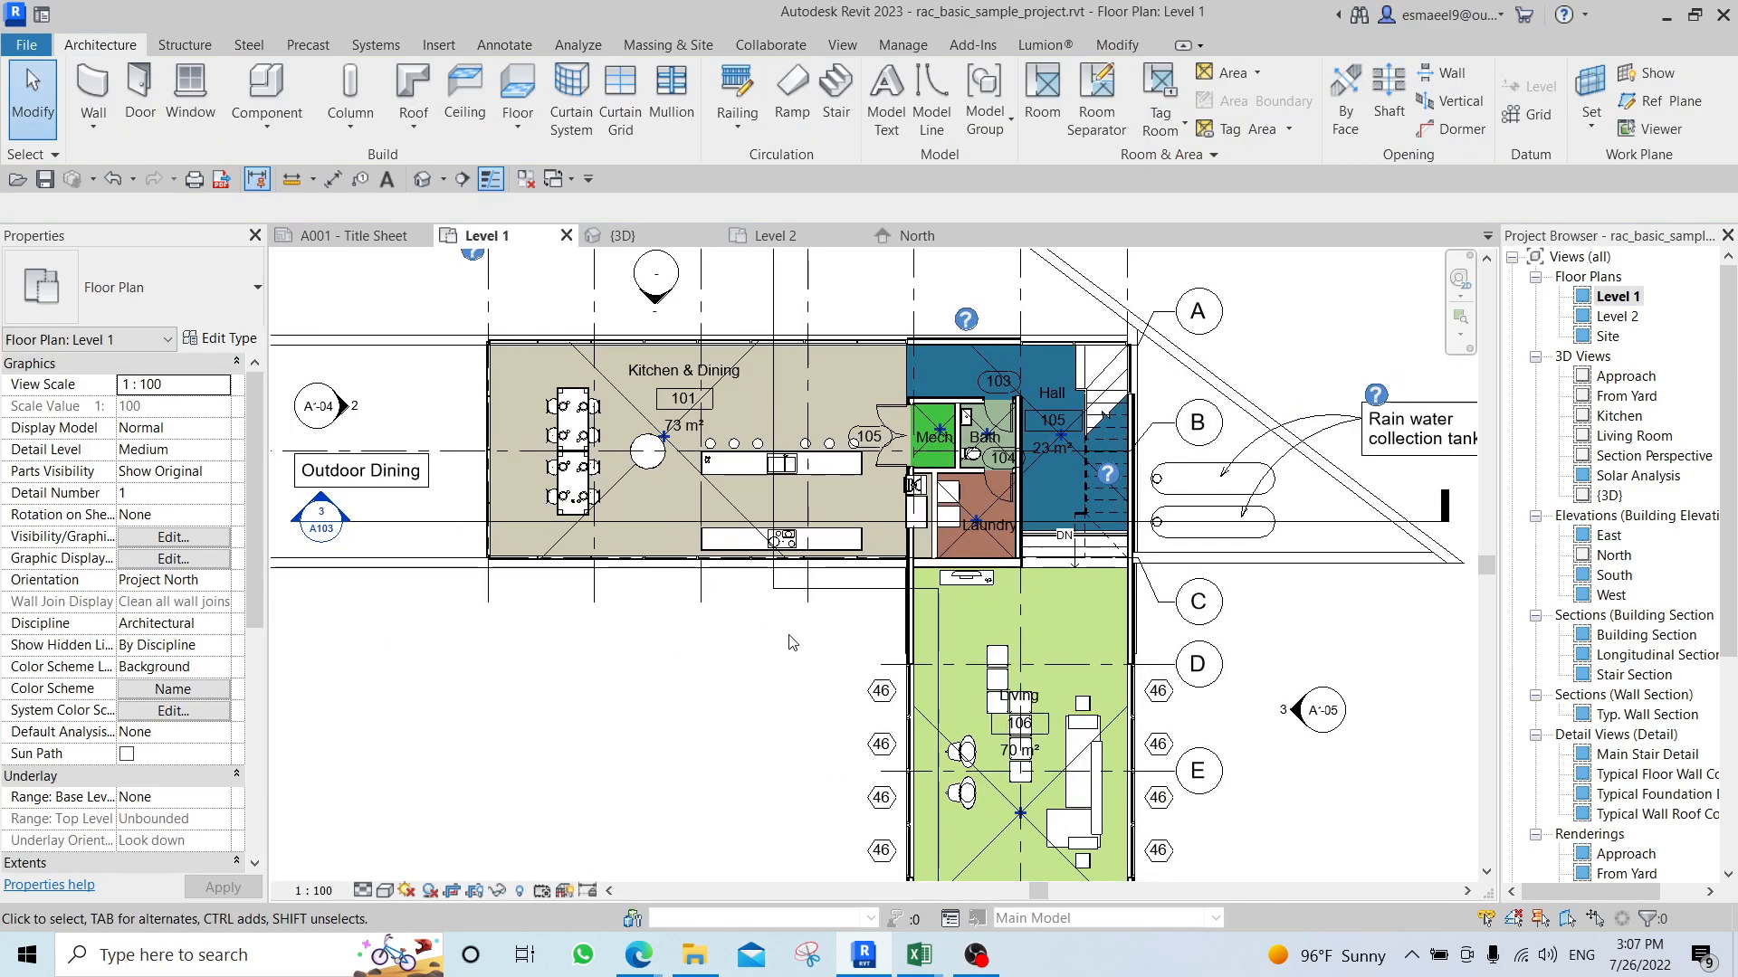
{"action": "scroll", "coordinate": [775, 683], "scroll_direction": "up", "scroll_amount": 4}
{"action": "key", "text": "w"}
{"action": "key", "text": "a"}
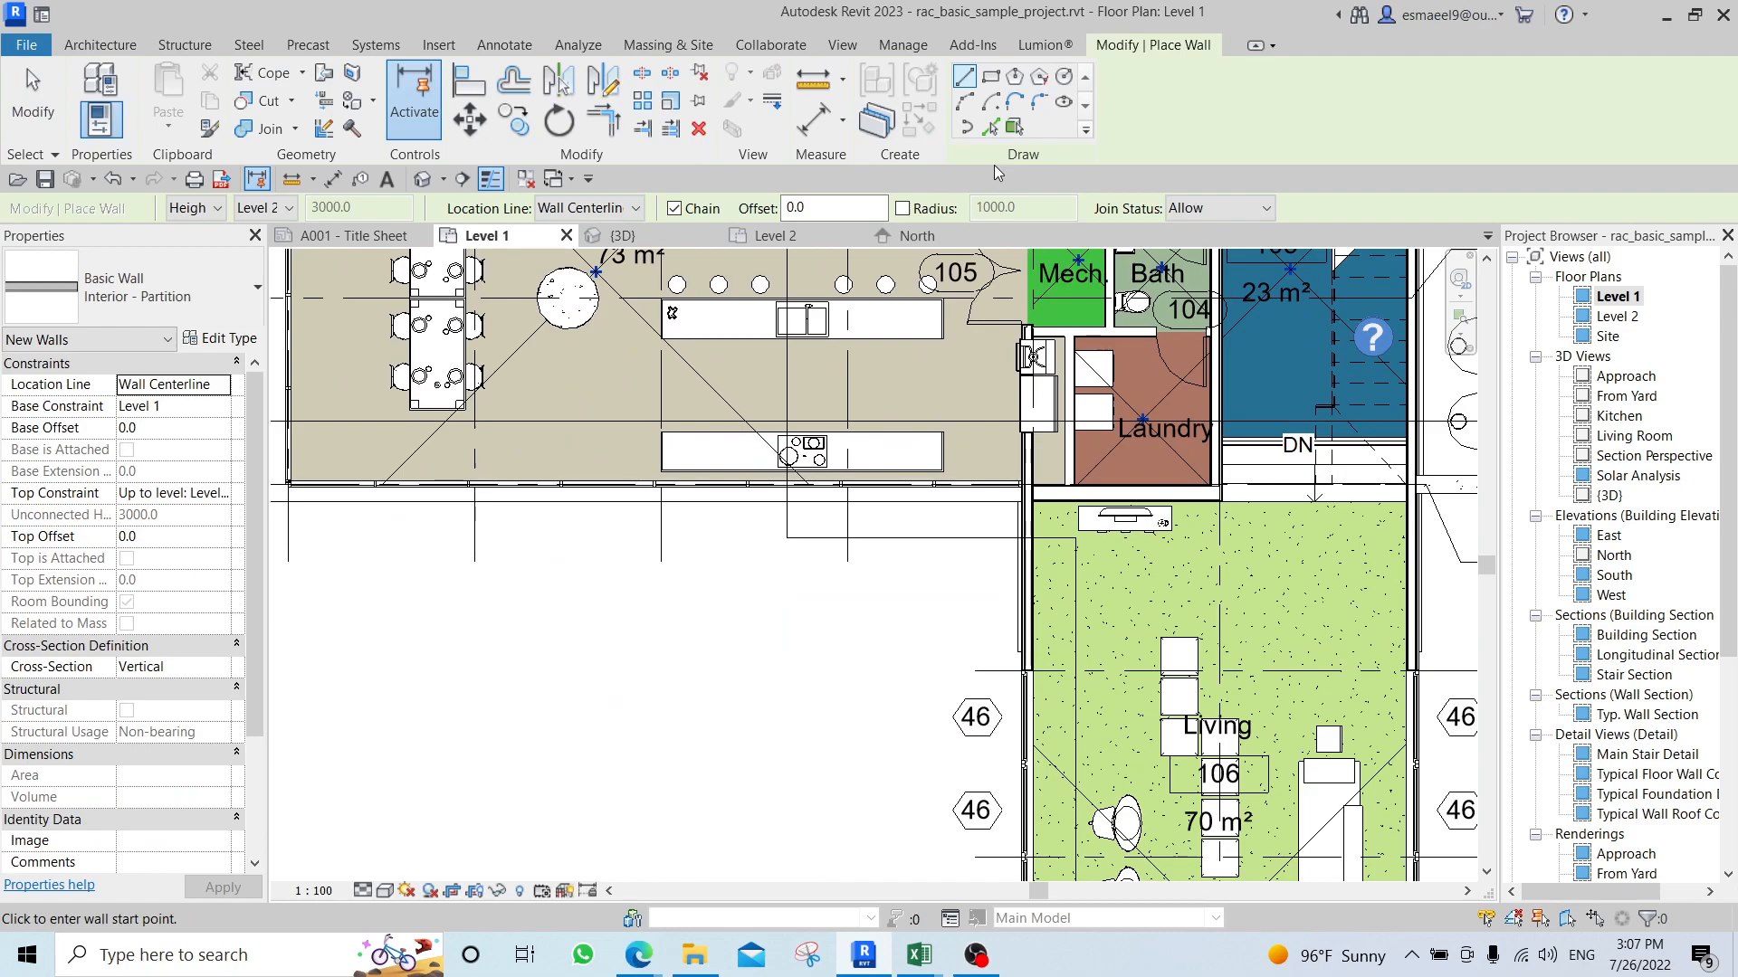
{"action": "left_click", "coordinate": [966, 102]}
{"action": "left_click", "coordinate": [678, 657]}
{"action": "left_click", "coordinate": [622, 733]}
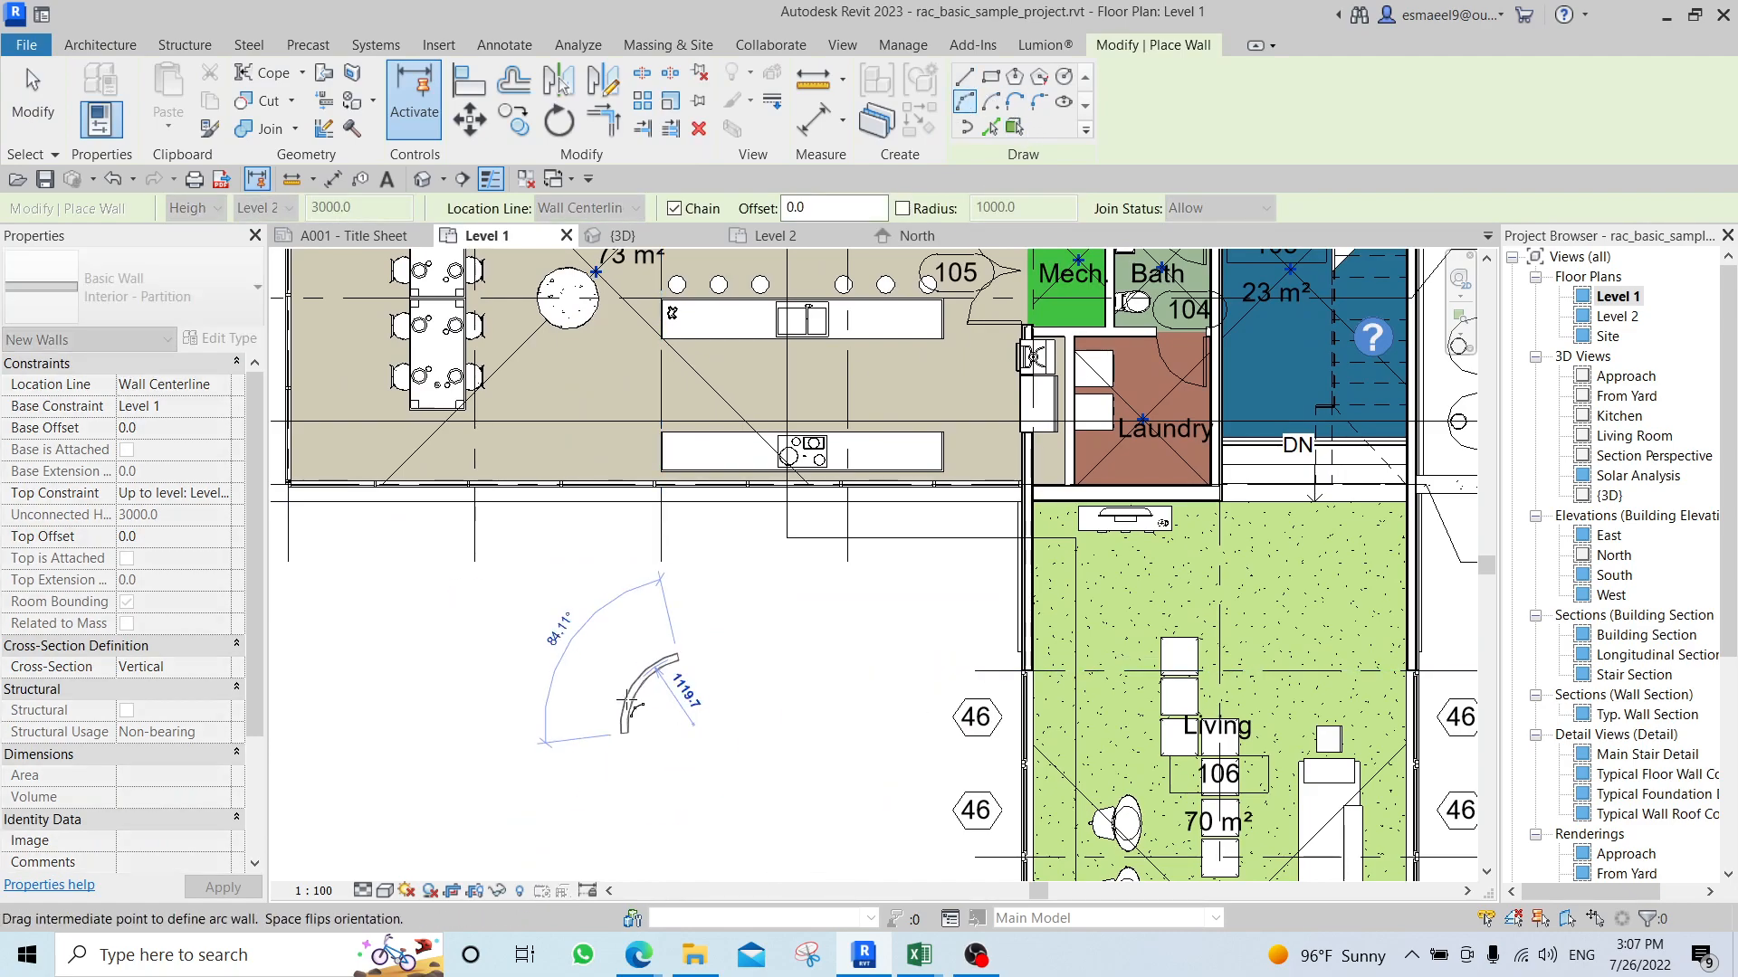
{"action": "left_click", "coordinate": [630, 694]}
{"action": "scroll", "coordinate": [602, 729], "scroll_direction": "up", "scroll_amount": 3}
{"action": "key", "text": "Escape"}
{"action": "key", "text": "Escape"}
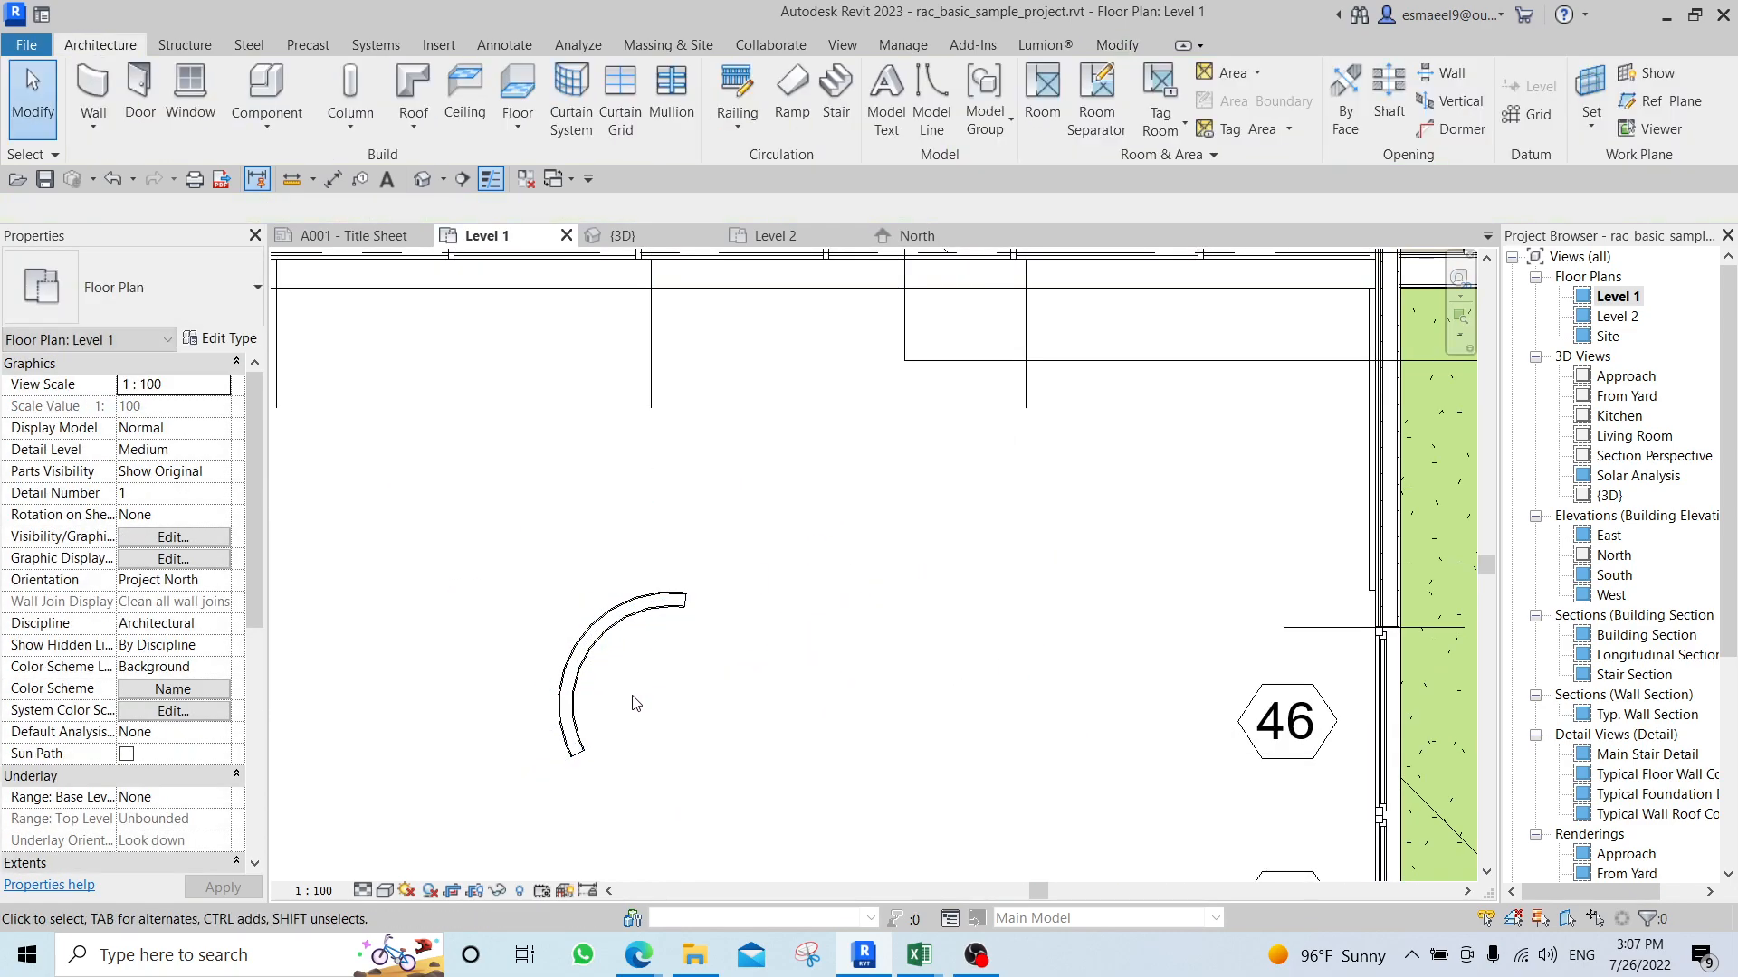
Place a diameter dimension on the inner face of the arc wall.
{"action": "key", "text": "d"}
{"action": "key", "text": "i"}
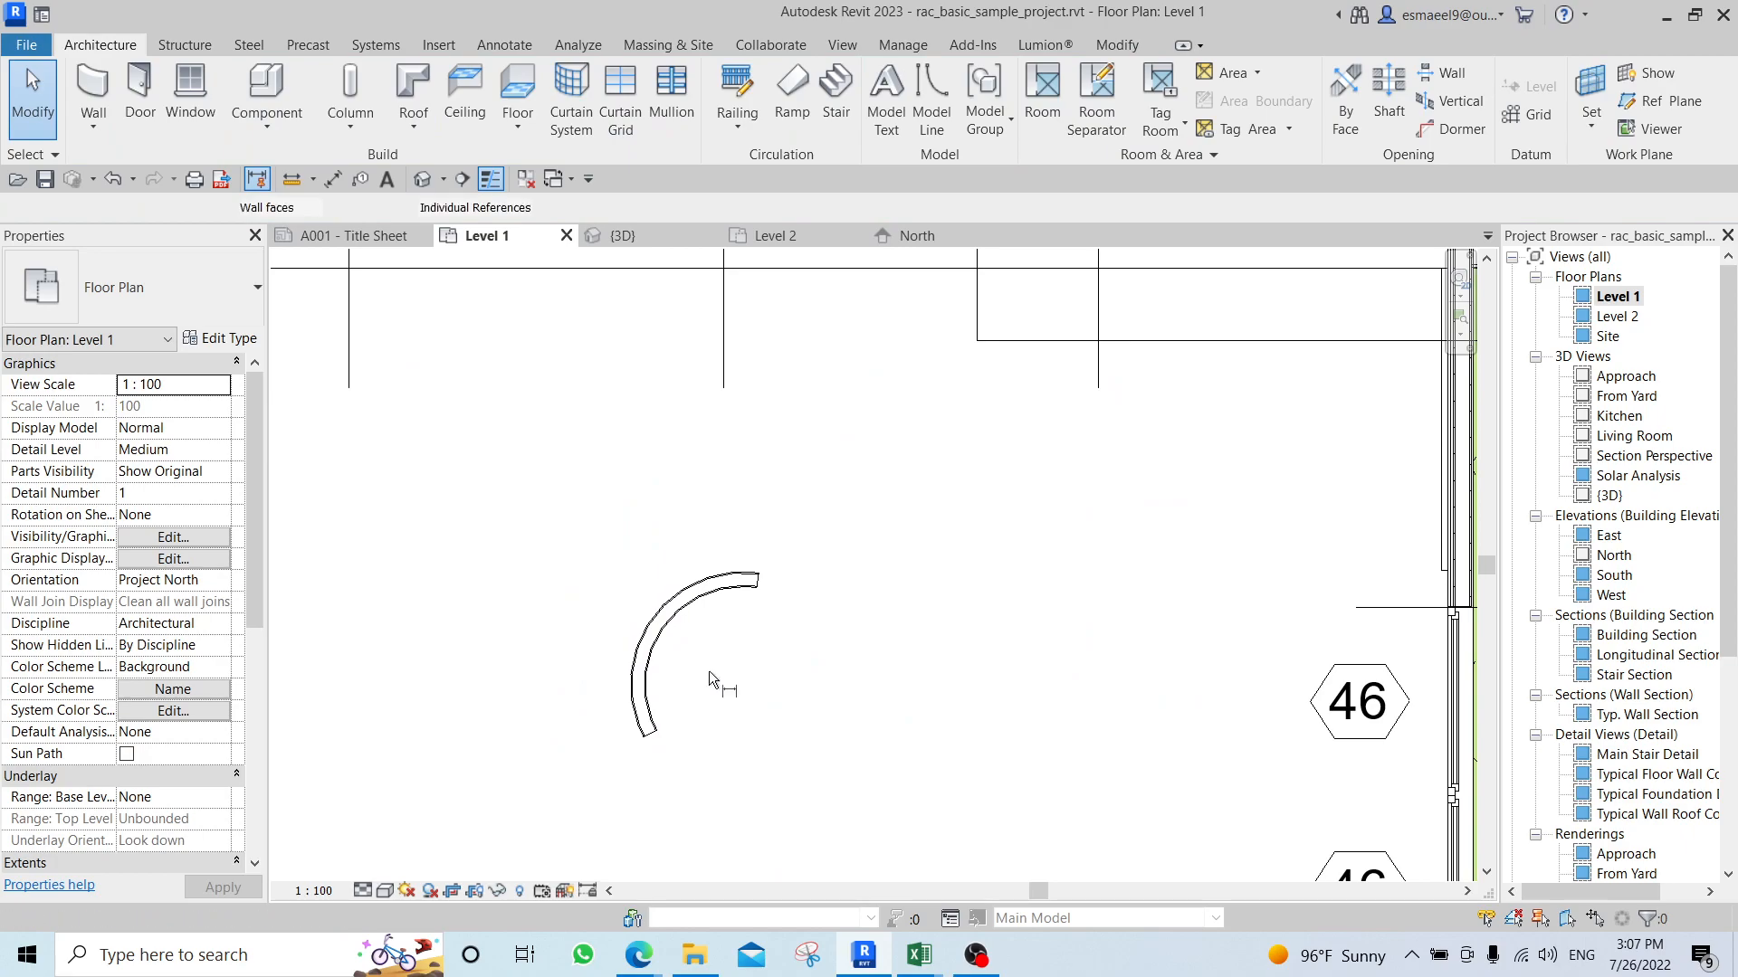
{"action": "left_click", "coordinate": [1181, 95]}
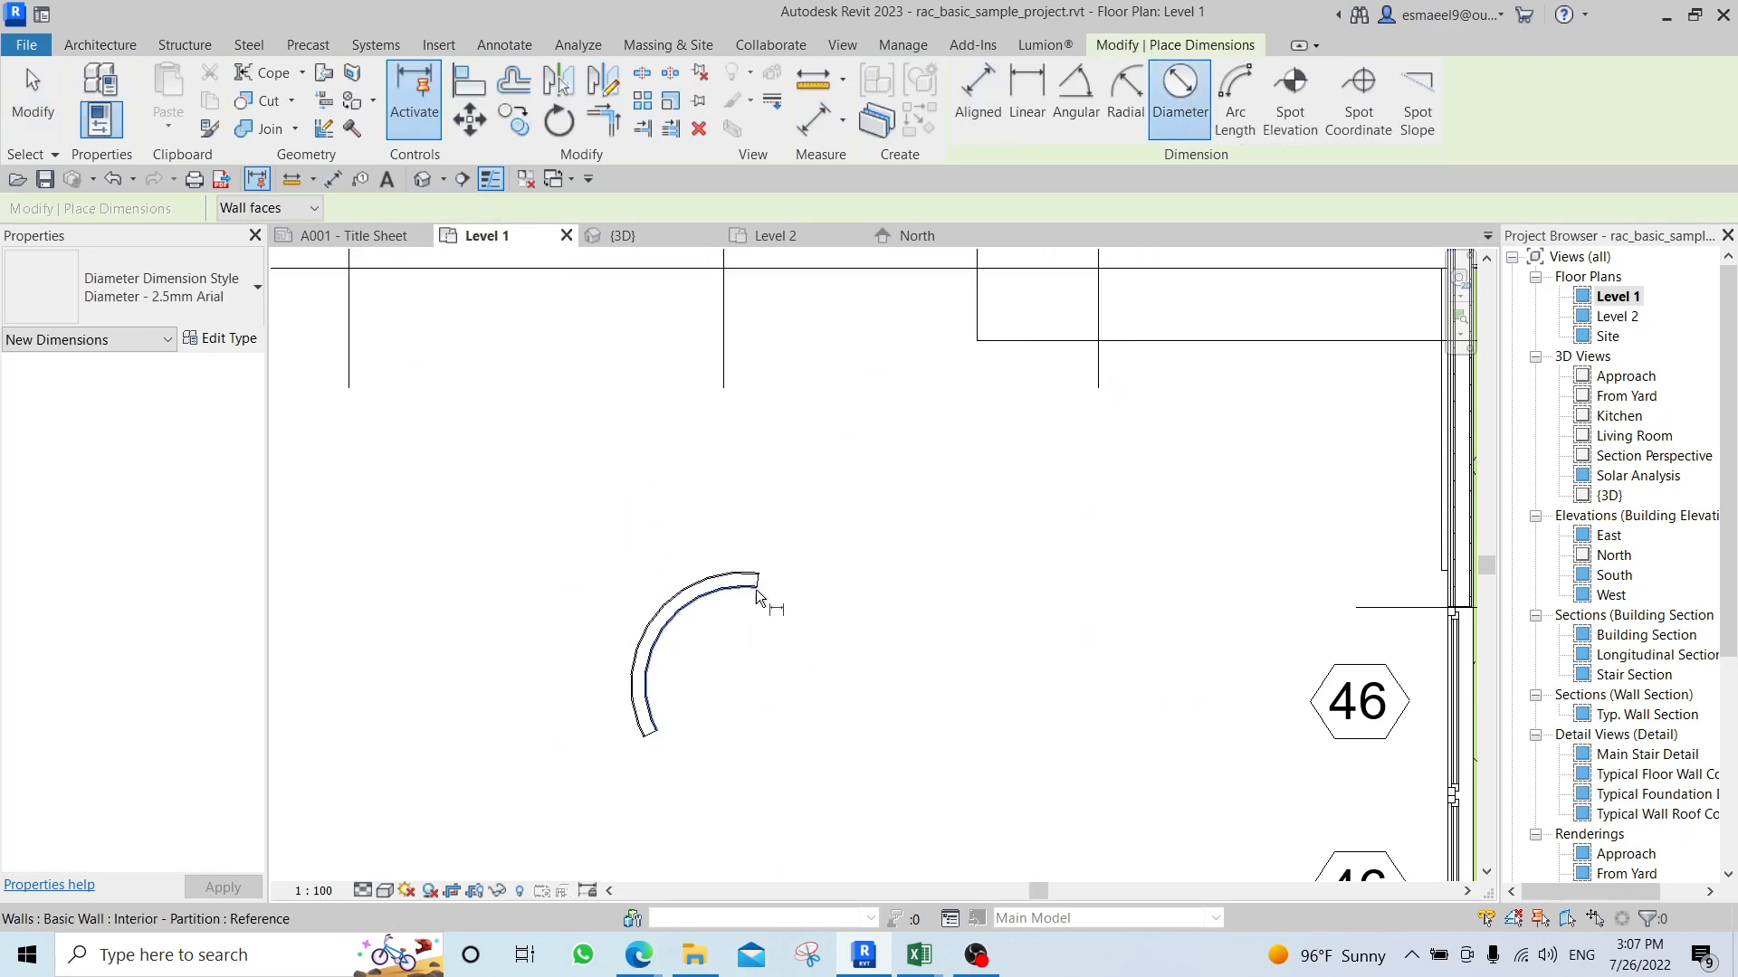
{"action": "left_click", "coordinate": [702, 612]}
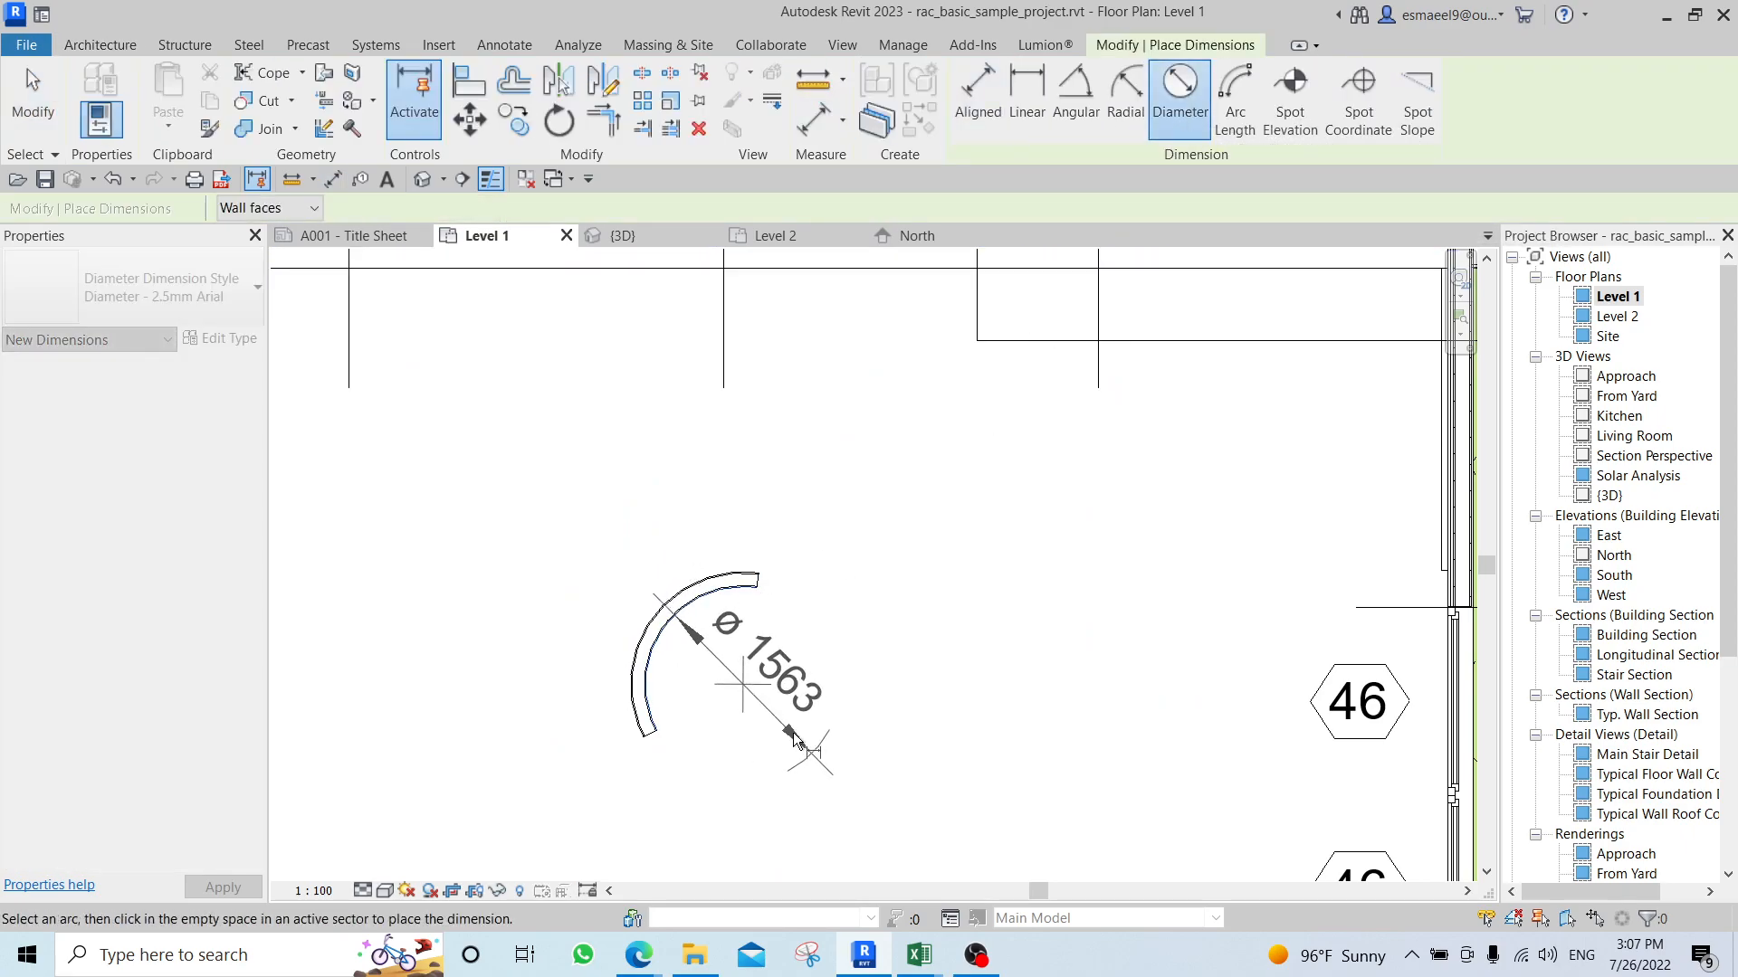
{"action": "left_click", "coordinate": [885, 786]}
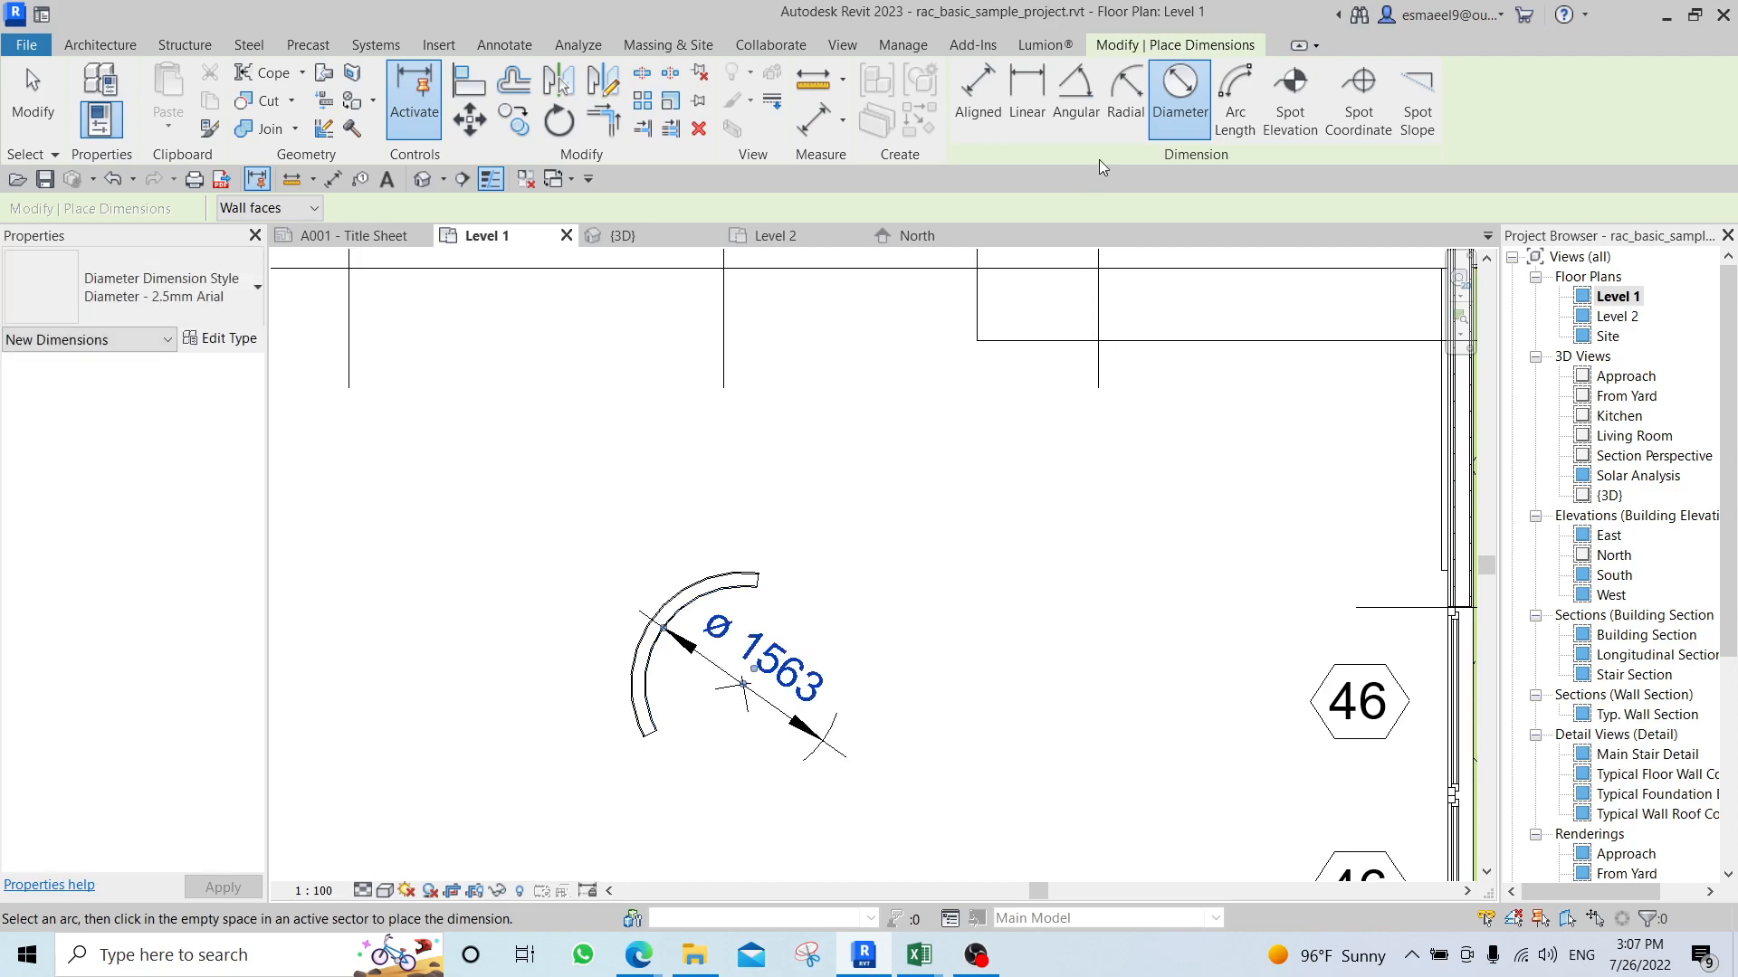
Place a radial dimension on the outer face of the arc wall and end the dimension command.
{"action": "left_click", "coordinate": [1125, 107]}
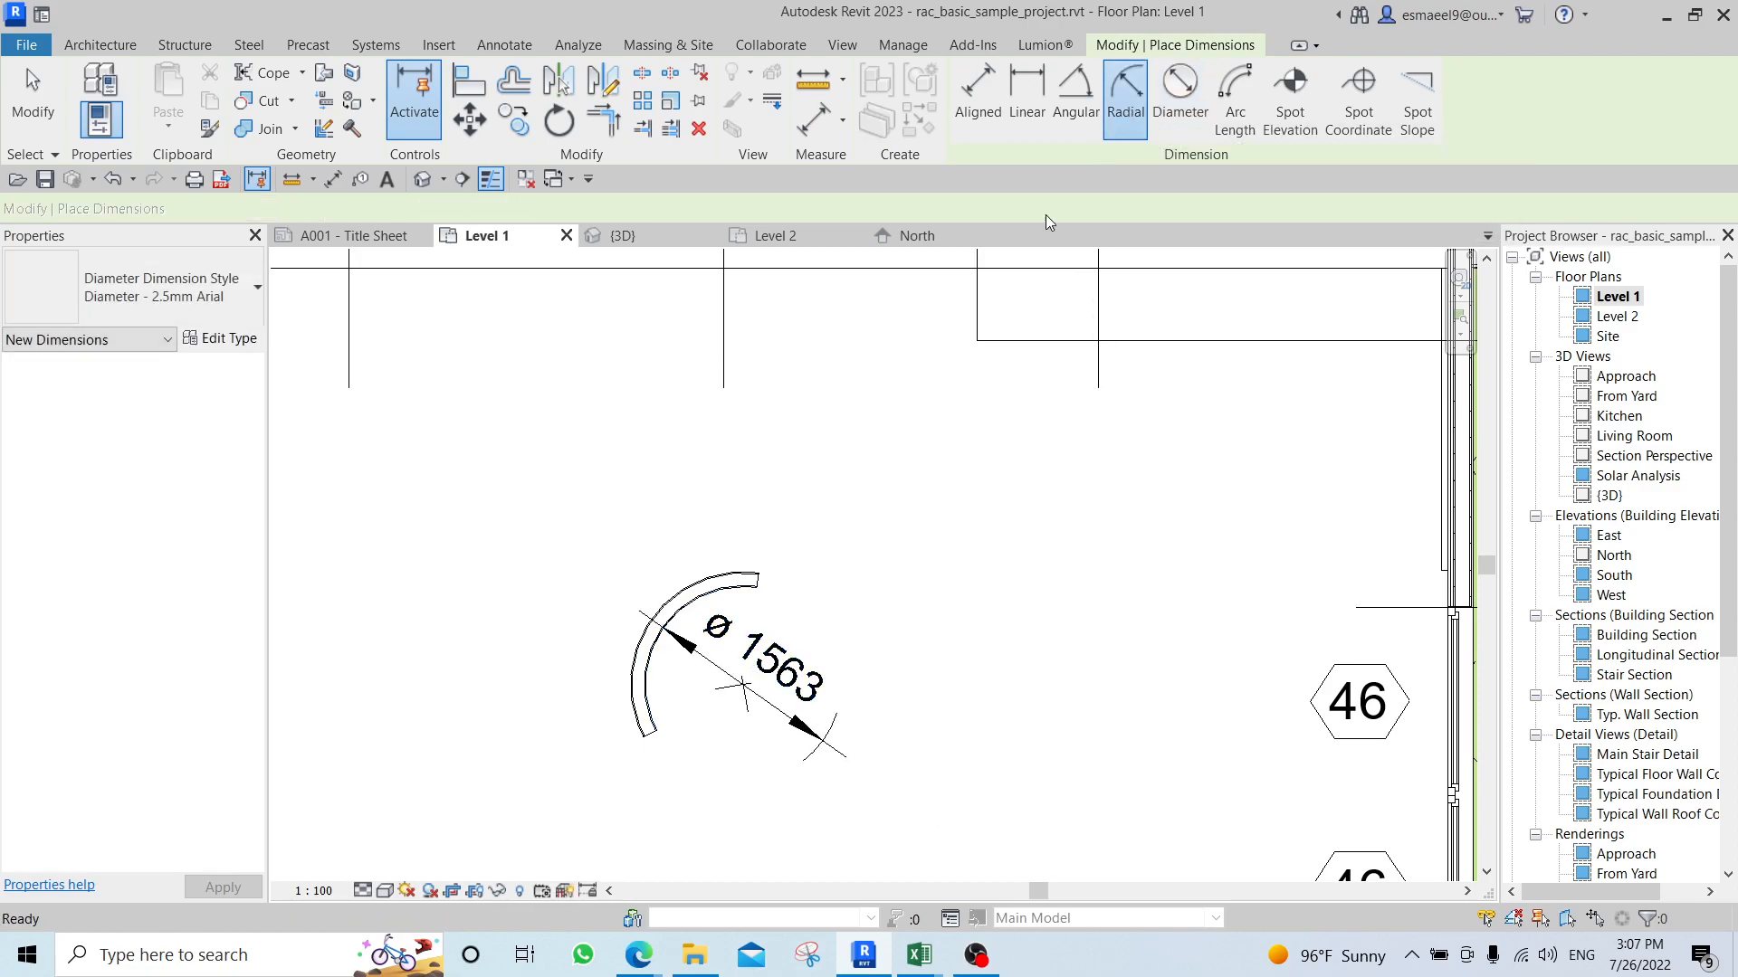
{"action": "left_click", "coordinate": [724, 579]}
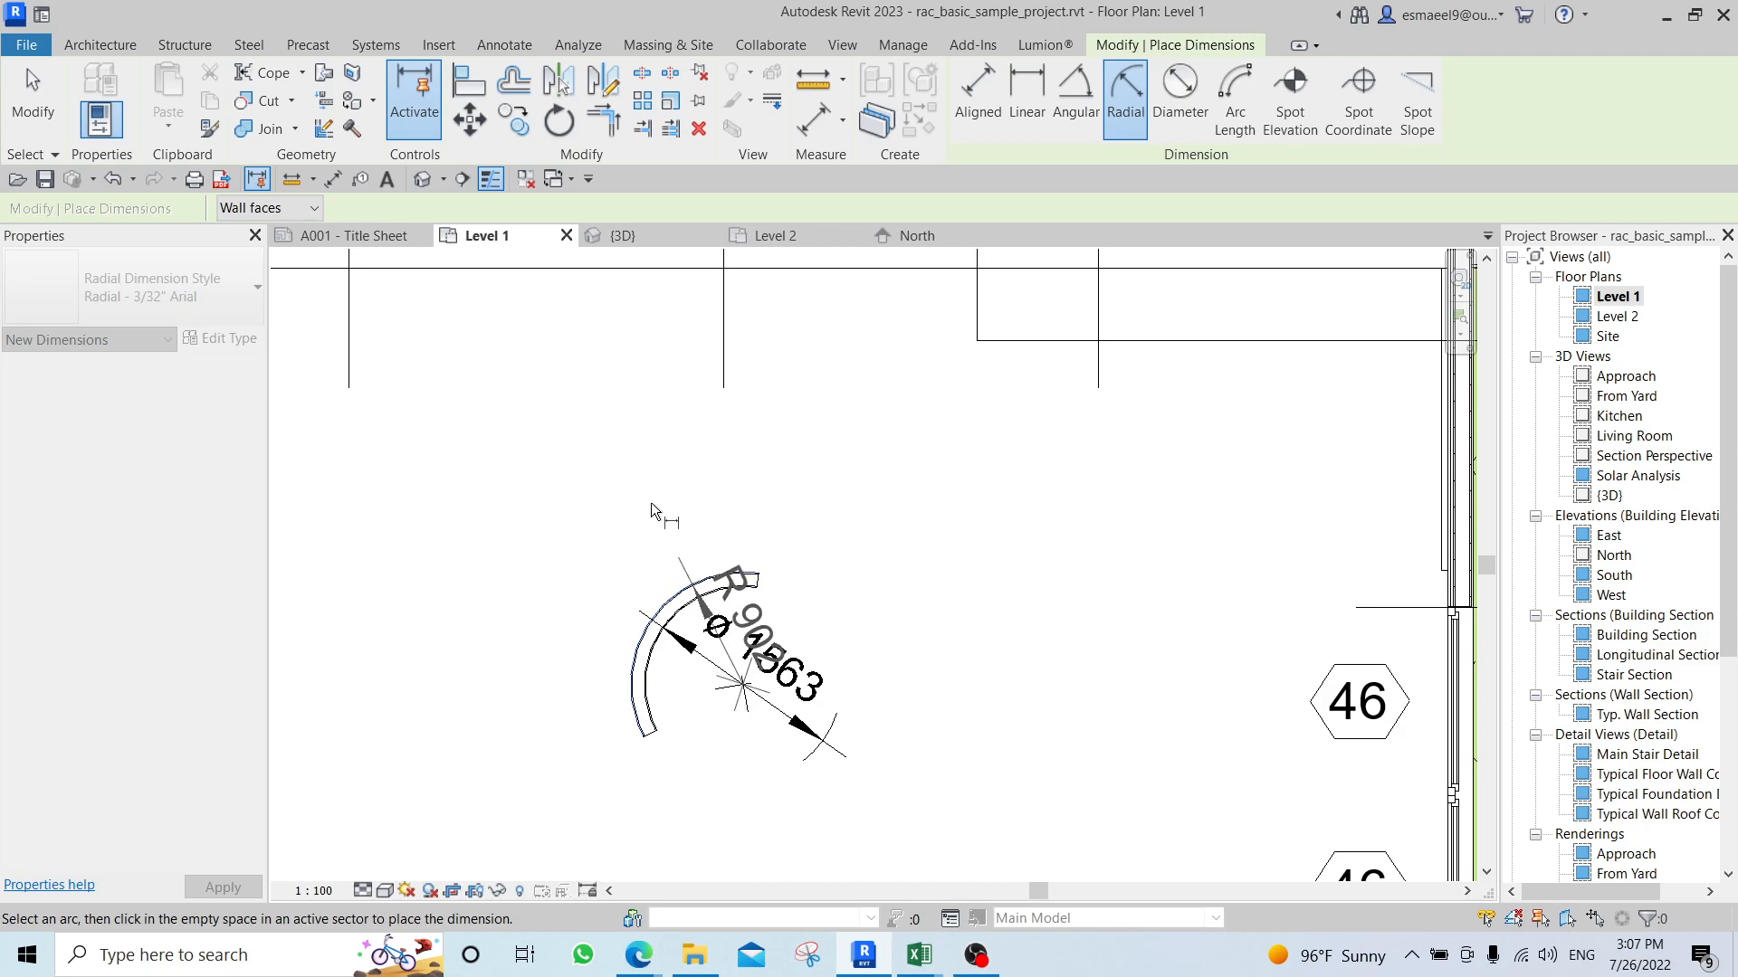
{"action": "left_click", "coordinate": [530, 764]}
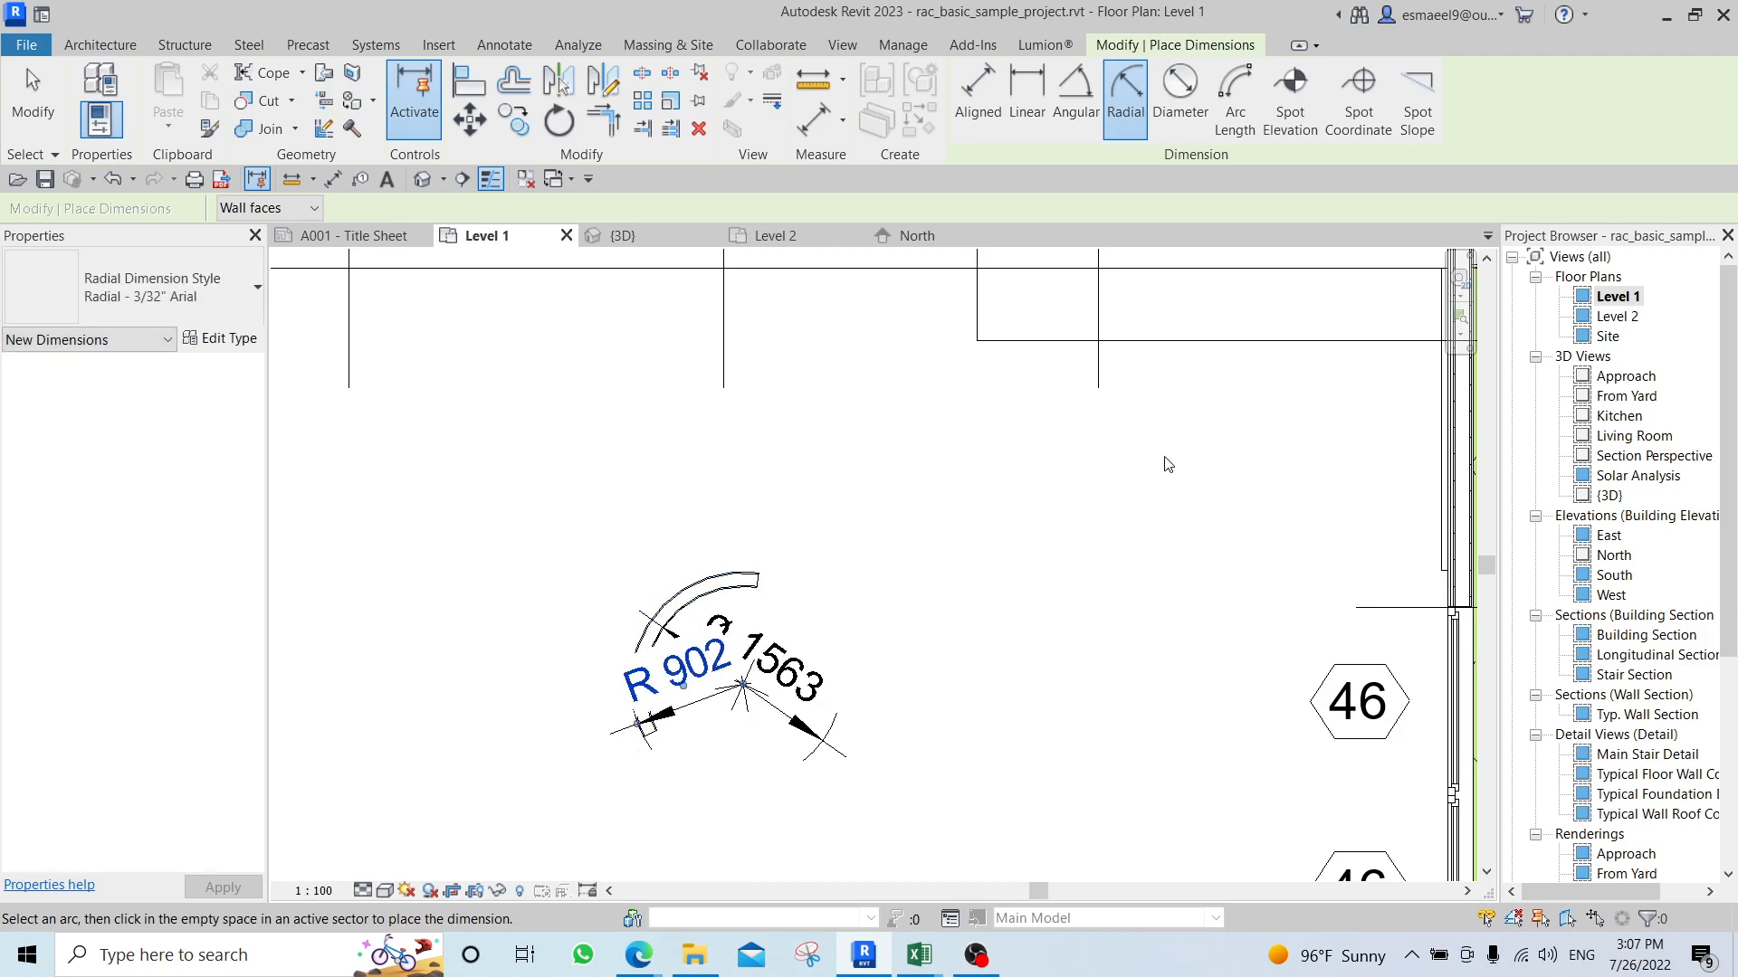
{"action": "key", "text": "Escape"}
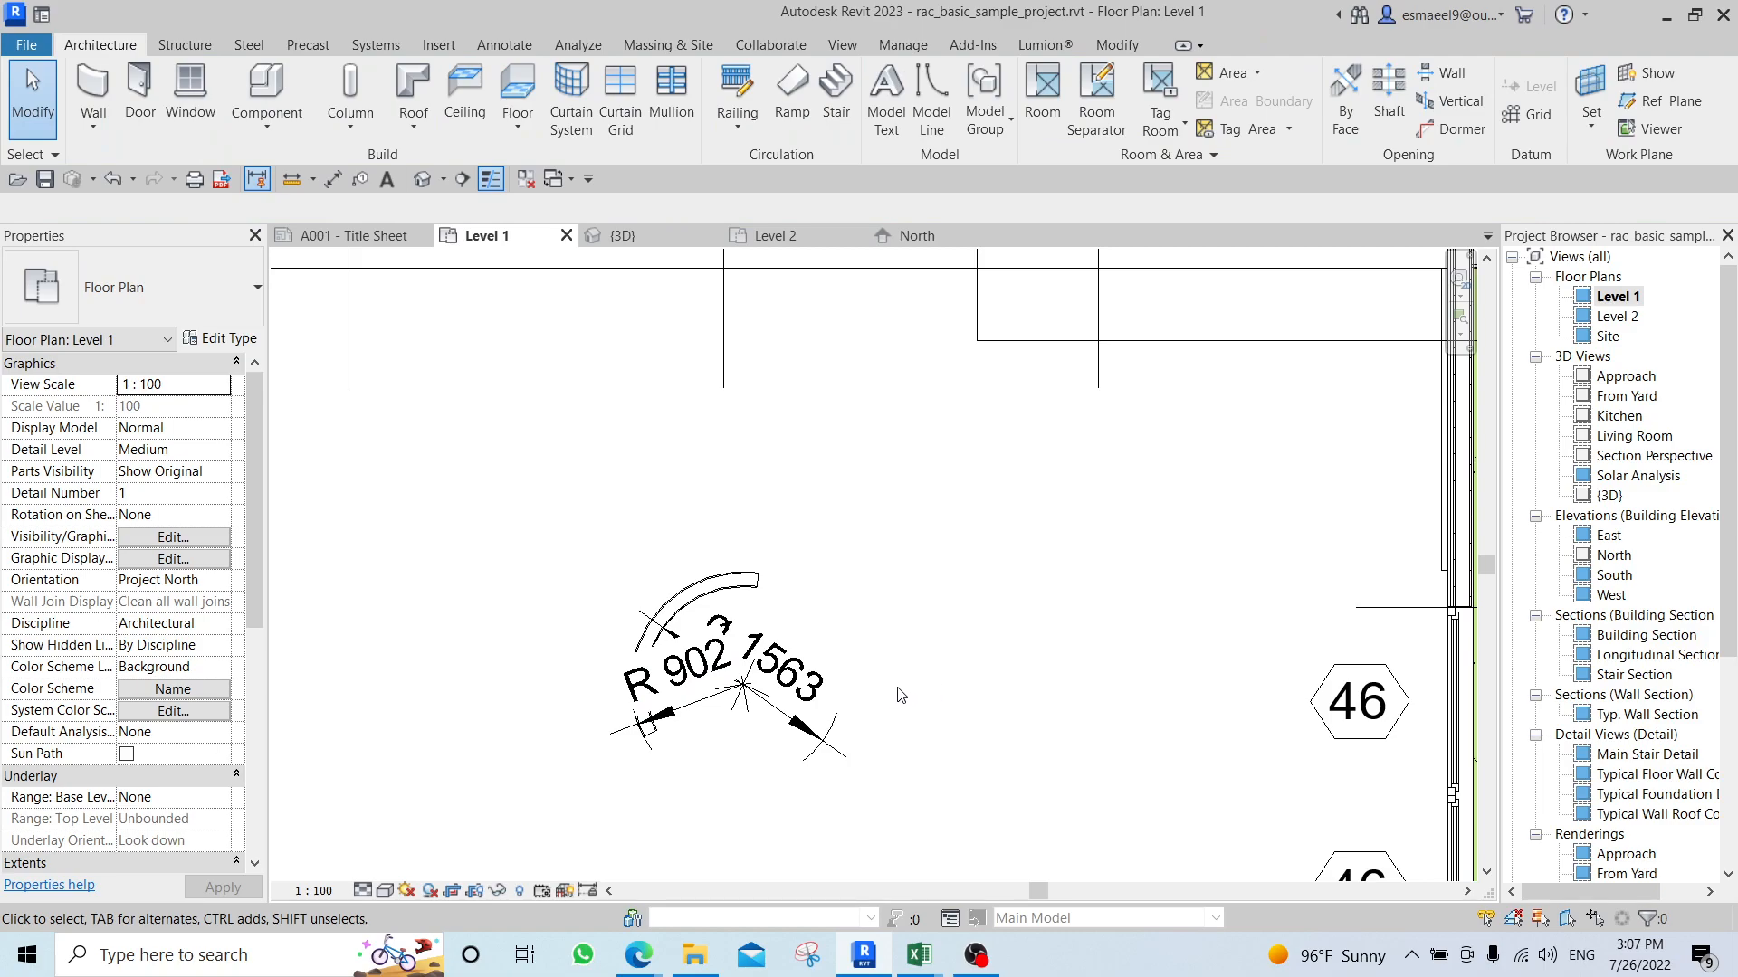
In the North elevation, place a spot elevation with leader and shoulder on the roof's top edge near grid 1.
{"action": "key", "text": "d"}
{"action": "key", "text": "i"}
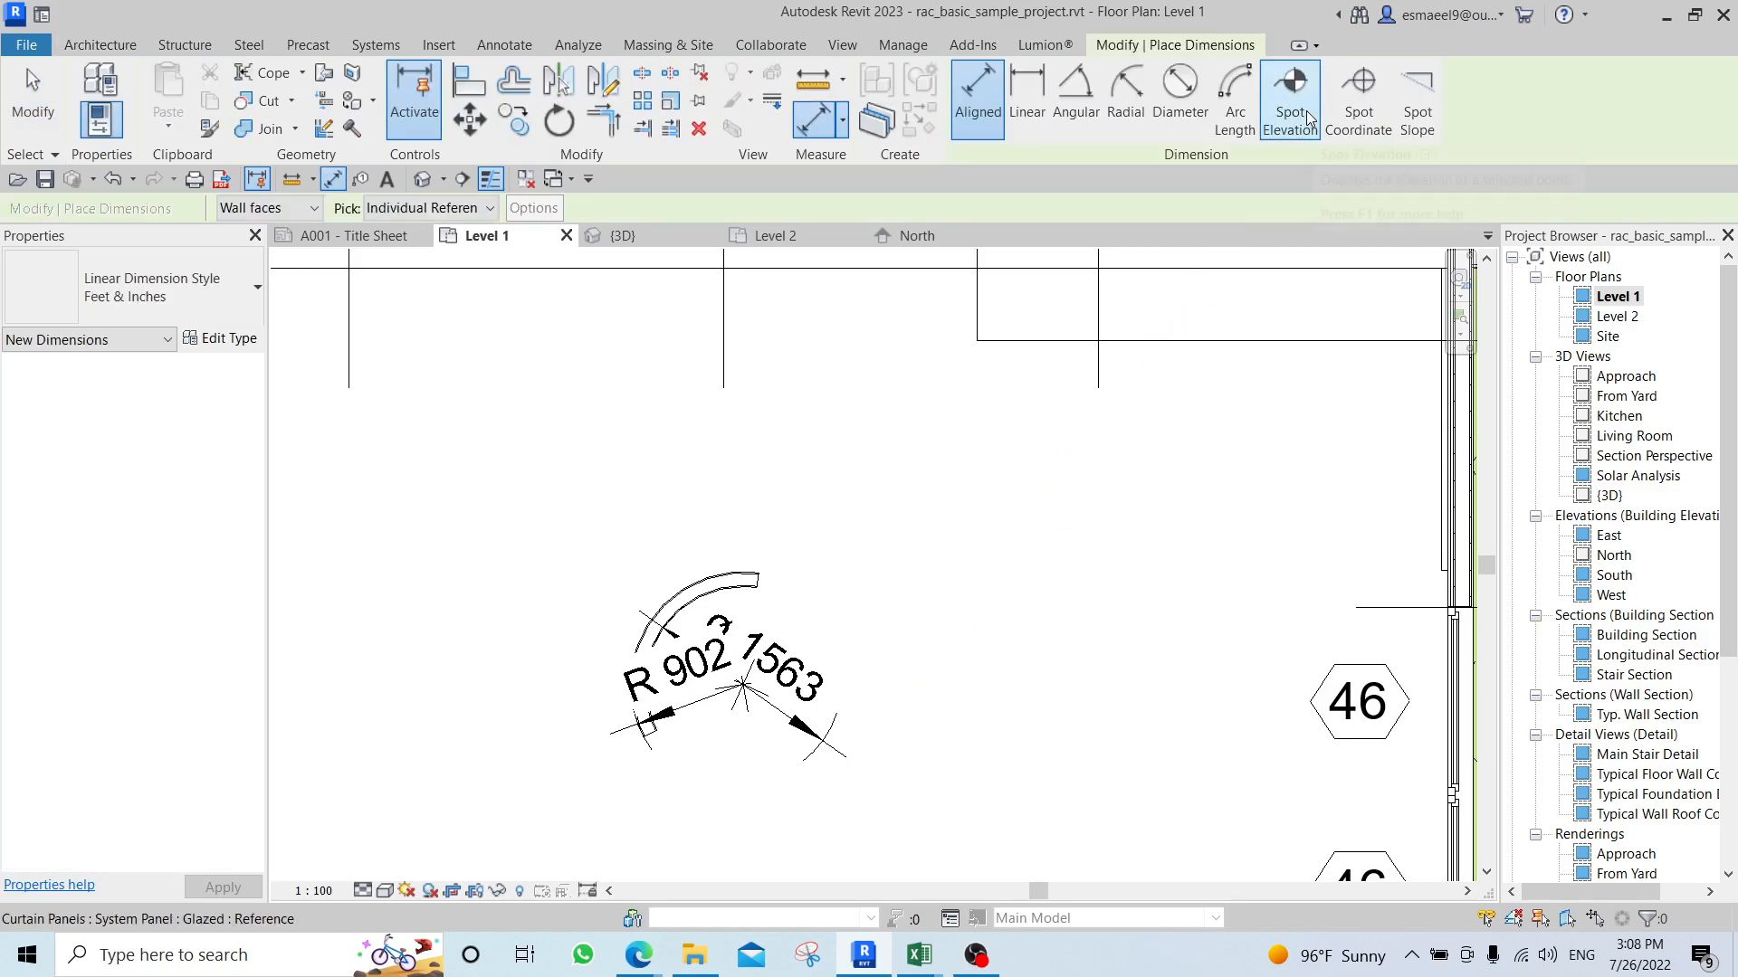
{"action": "left_click", "coordinate": [903, 237]}
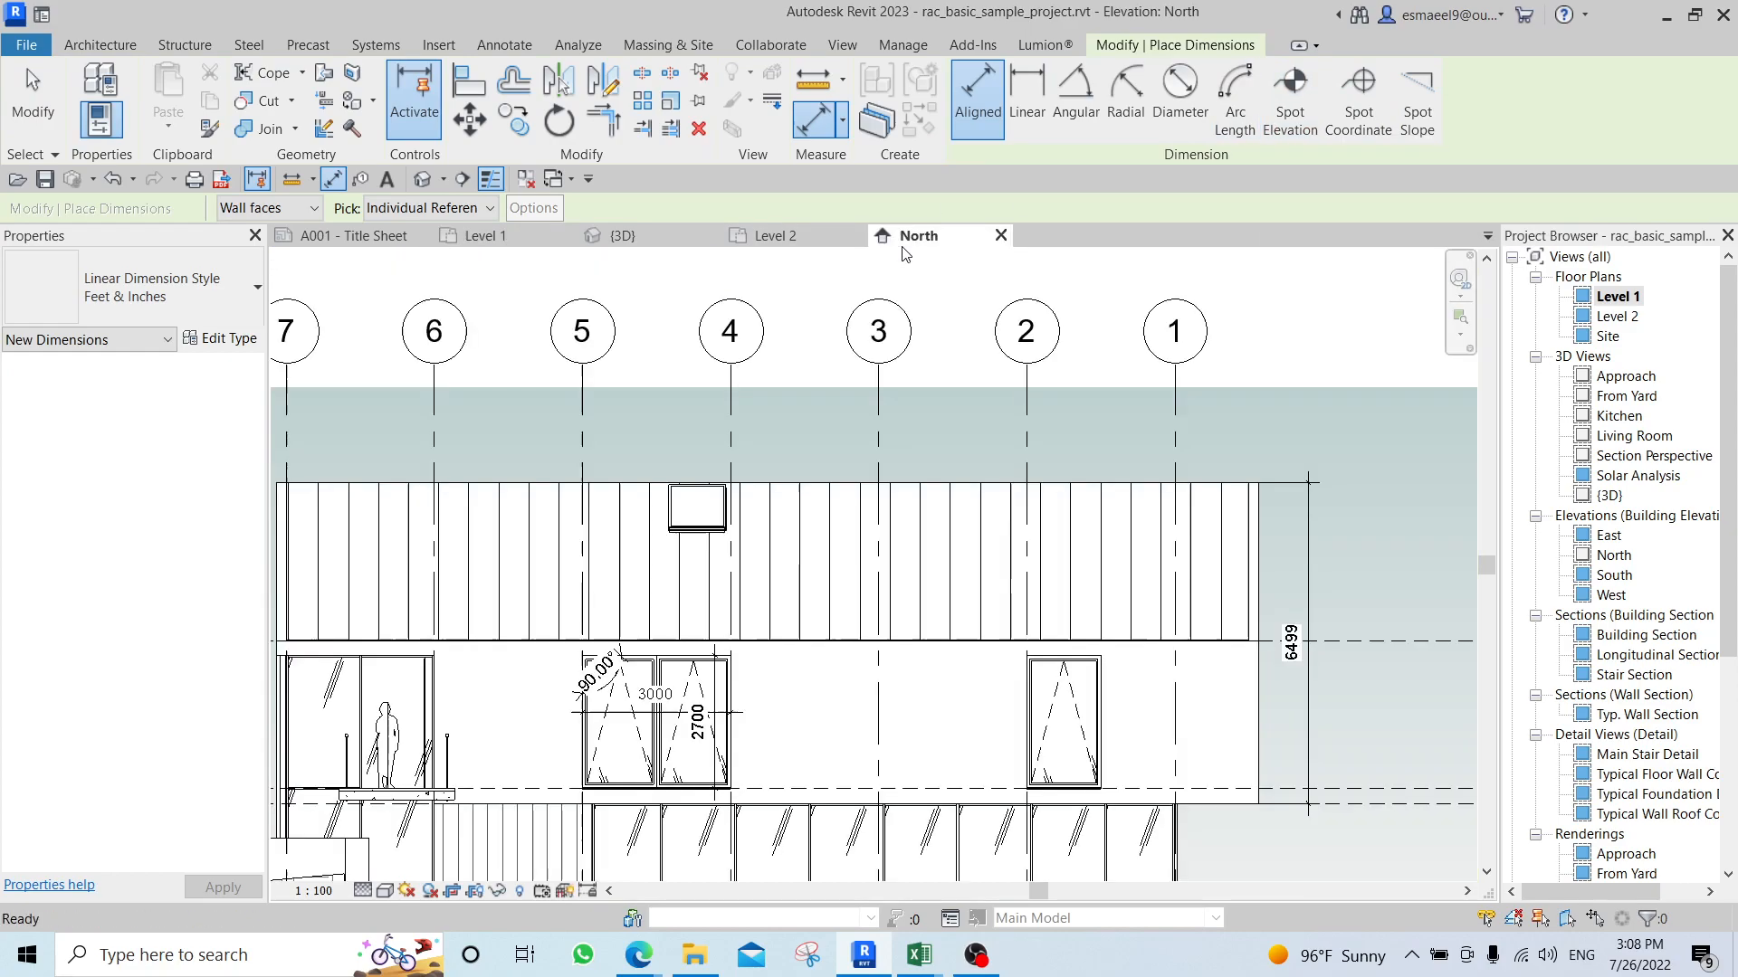
{"action": "left_click", "coordinate": [1299, 106]}
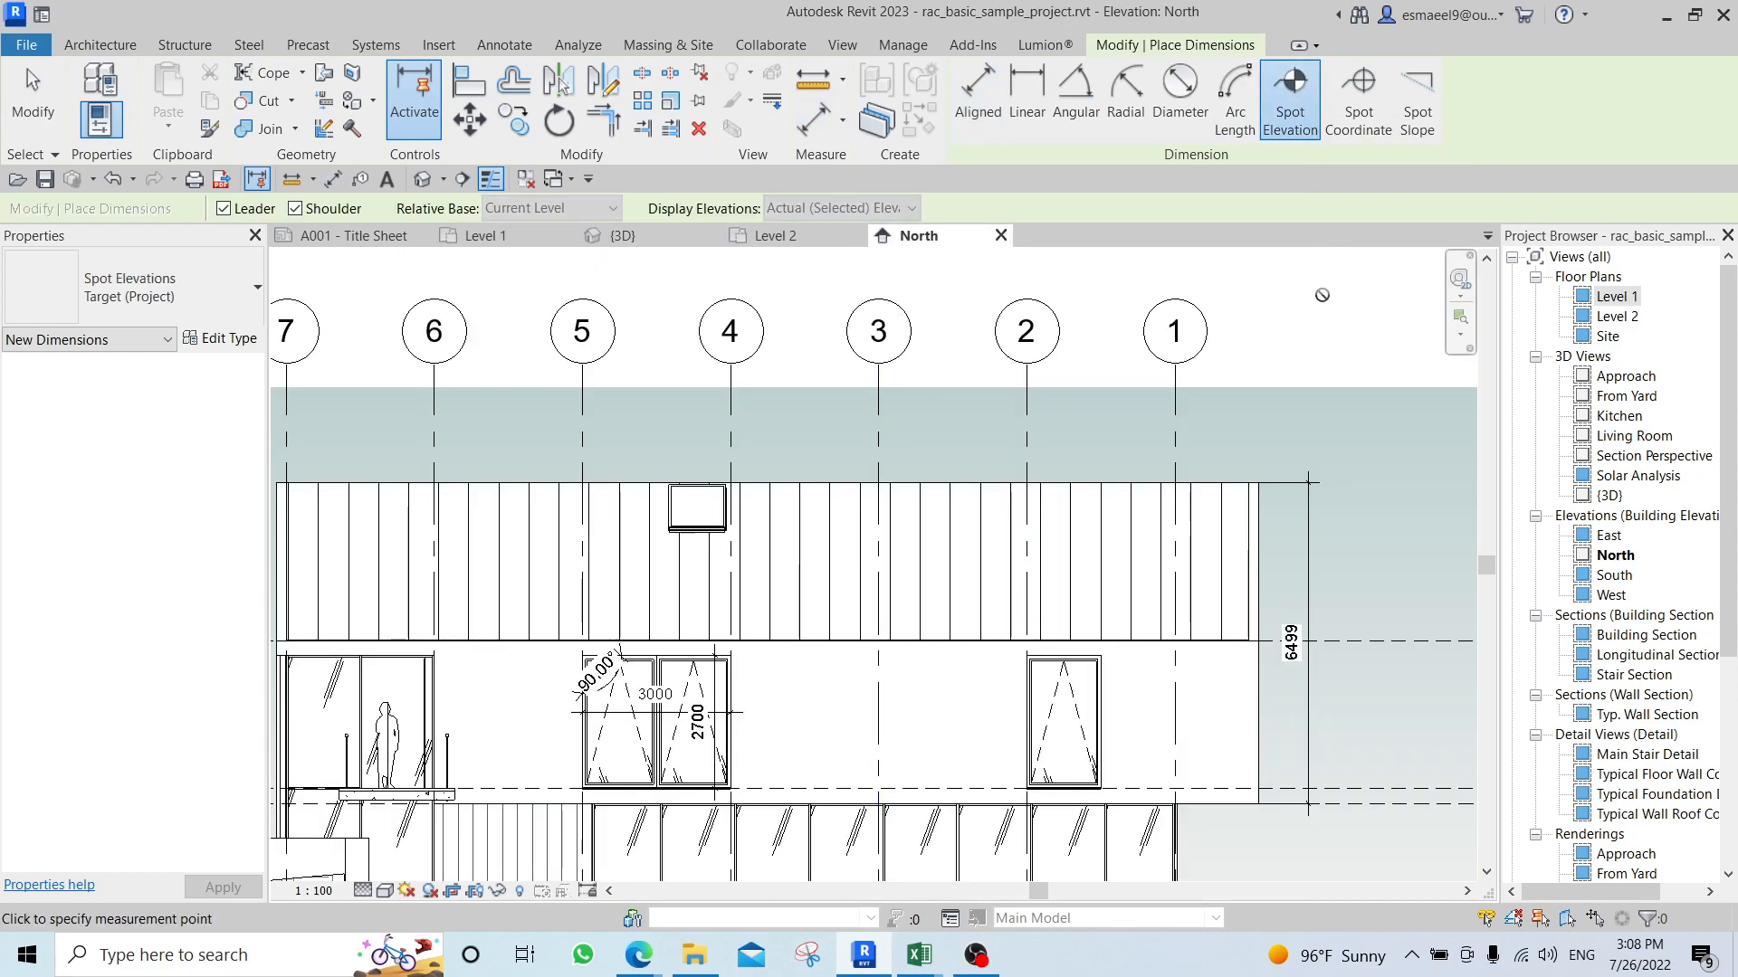
{"action": "left_click", "coordinate": [1232, 481]}
{"action": "left_click", "coordinate": [1295, 418]}
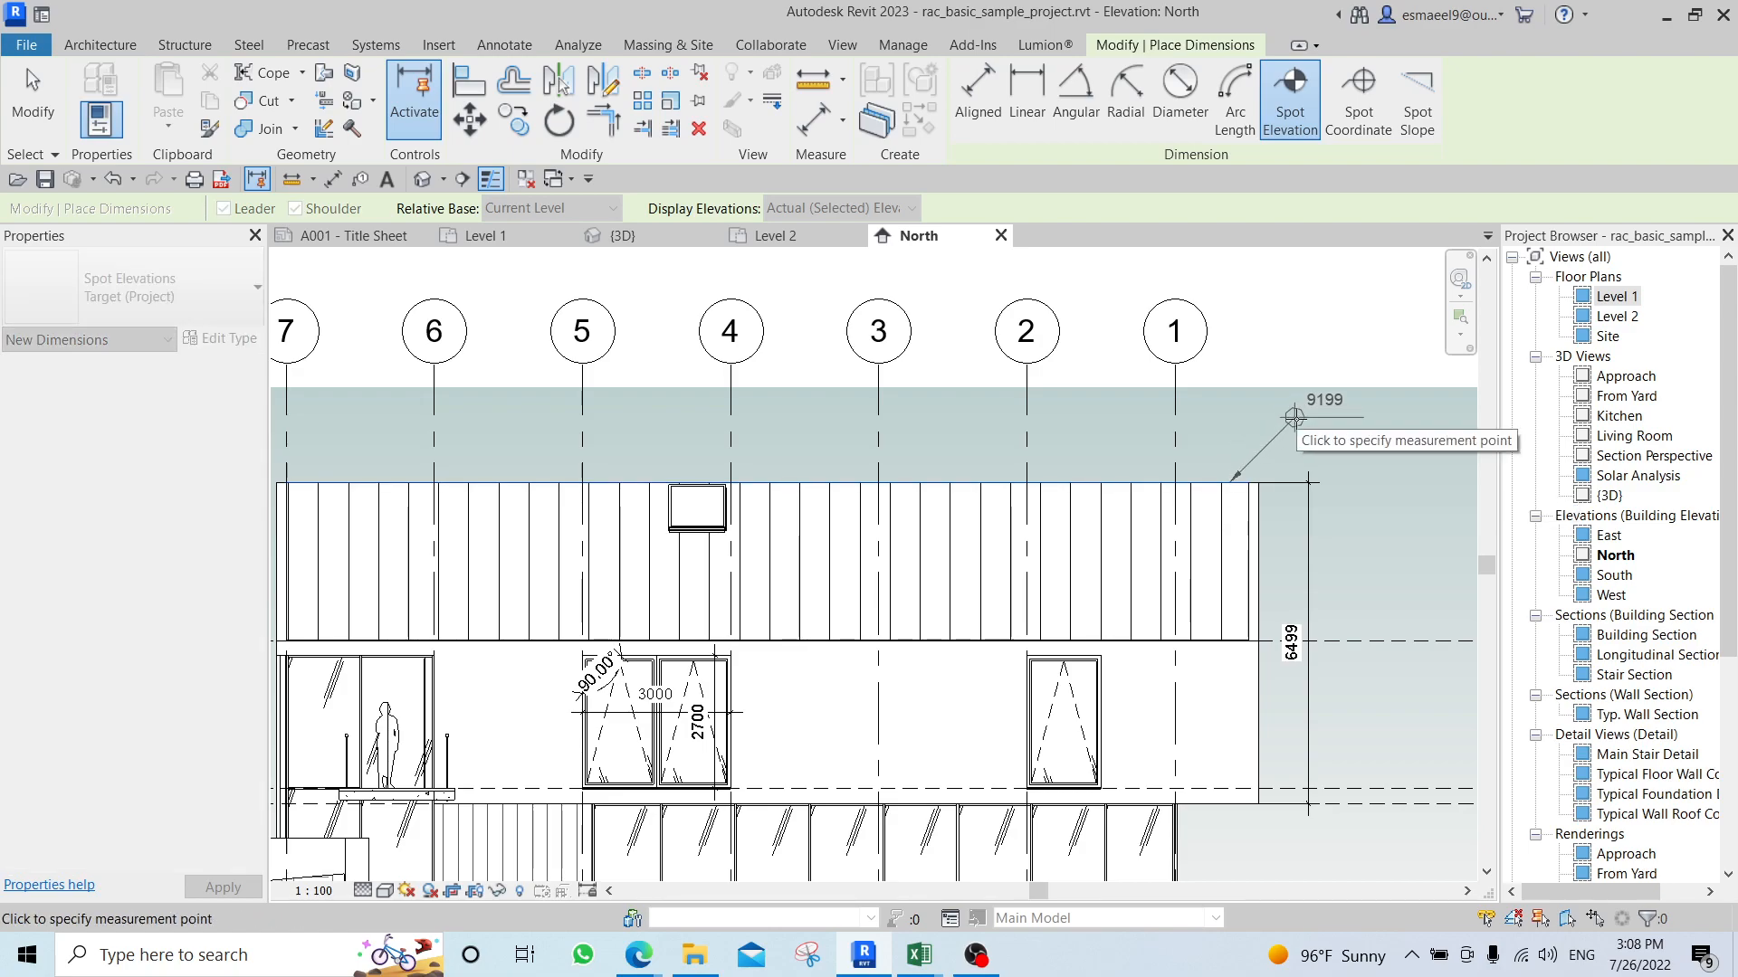
{"action": "left_click", "coordinate": [1359, 458]}
{"action": "middle_click_drag", "start_coordinate": [1359, 457], "coordinate": [1222, 466]}
{"action": "scroll", "coordinate": [1240, 452], "scroll_direction": "up", "scroll_amount": 3}
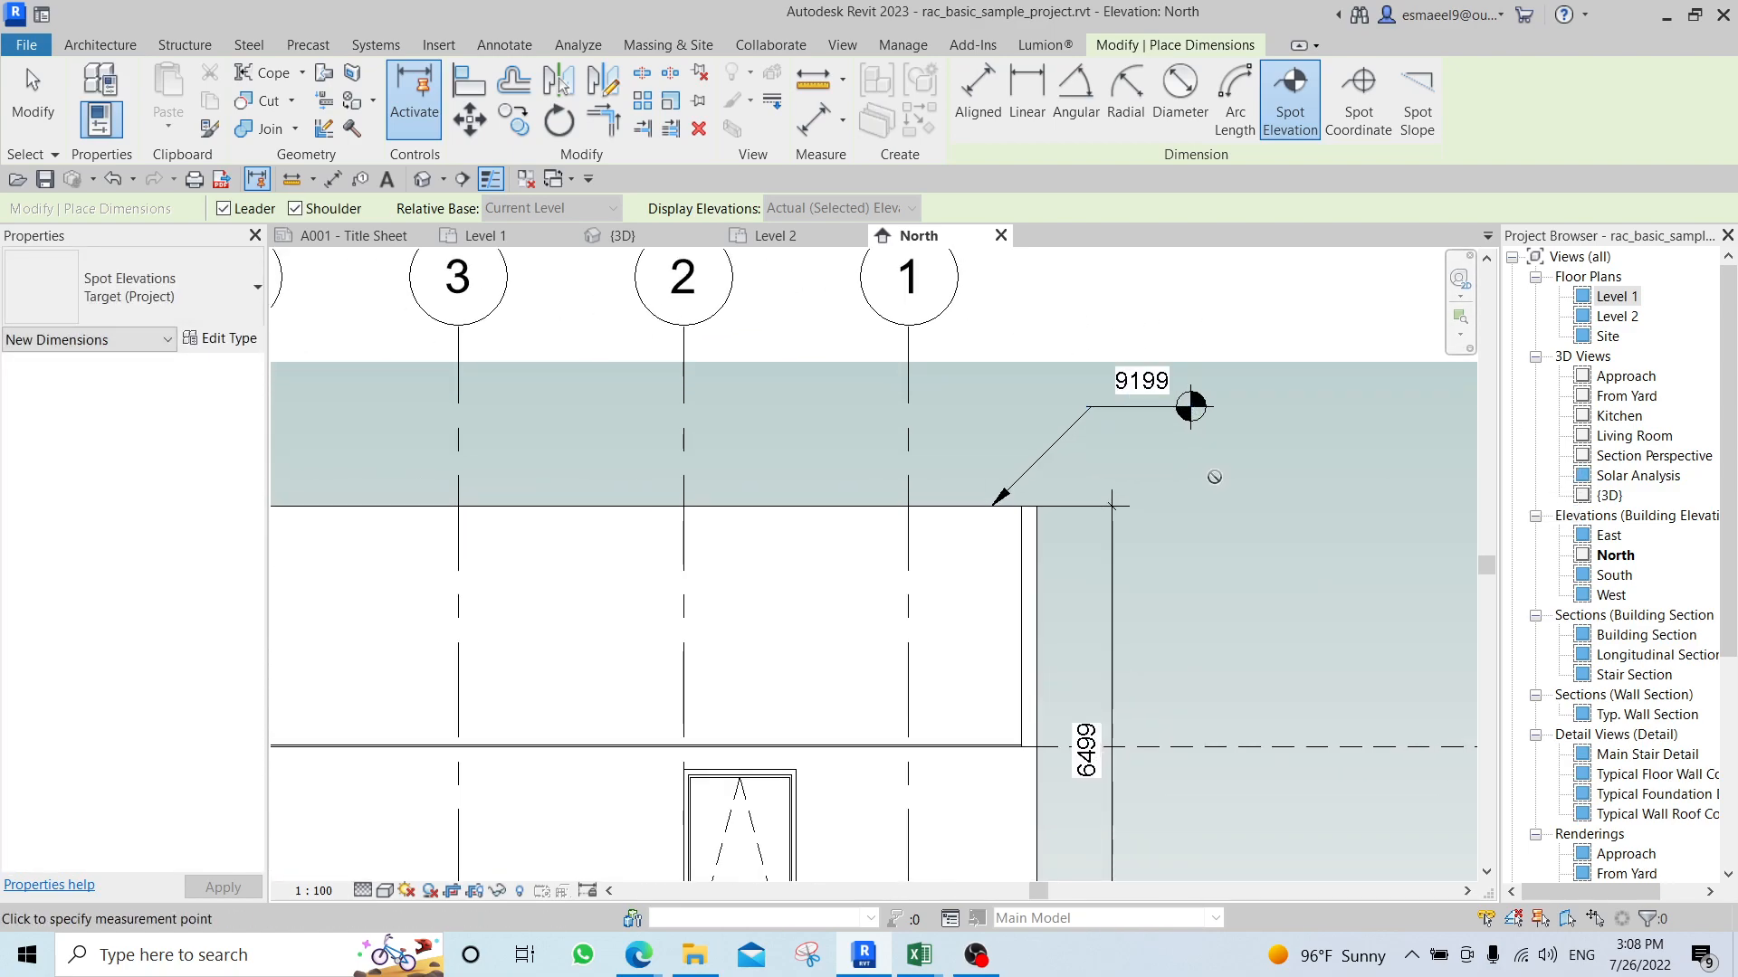
Place a second spot elevation with a leader where the Level 2 line meets the upper-storey wall's end.
{"action": "middle_click_drag", "start_coordinate": [1191, 404], "coordinate": [924, 586]}
{"action": "scroll", "coordinate": [1047, 415], "scroll_direction": "down", "scroll_amount": 3}
{"action": "scroll", "coordinate": [1074, 419], "scroll_direction": "up", "scroll_amount": 3}
{"action": "scroll", "coordinate": [1017, 466], "scroll_direction": "down", "scroll_amount": 3}
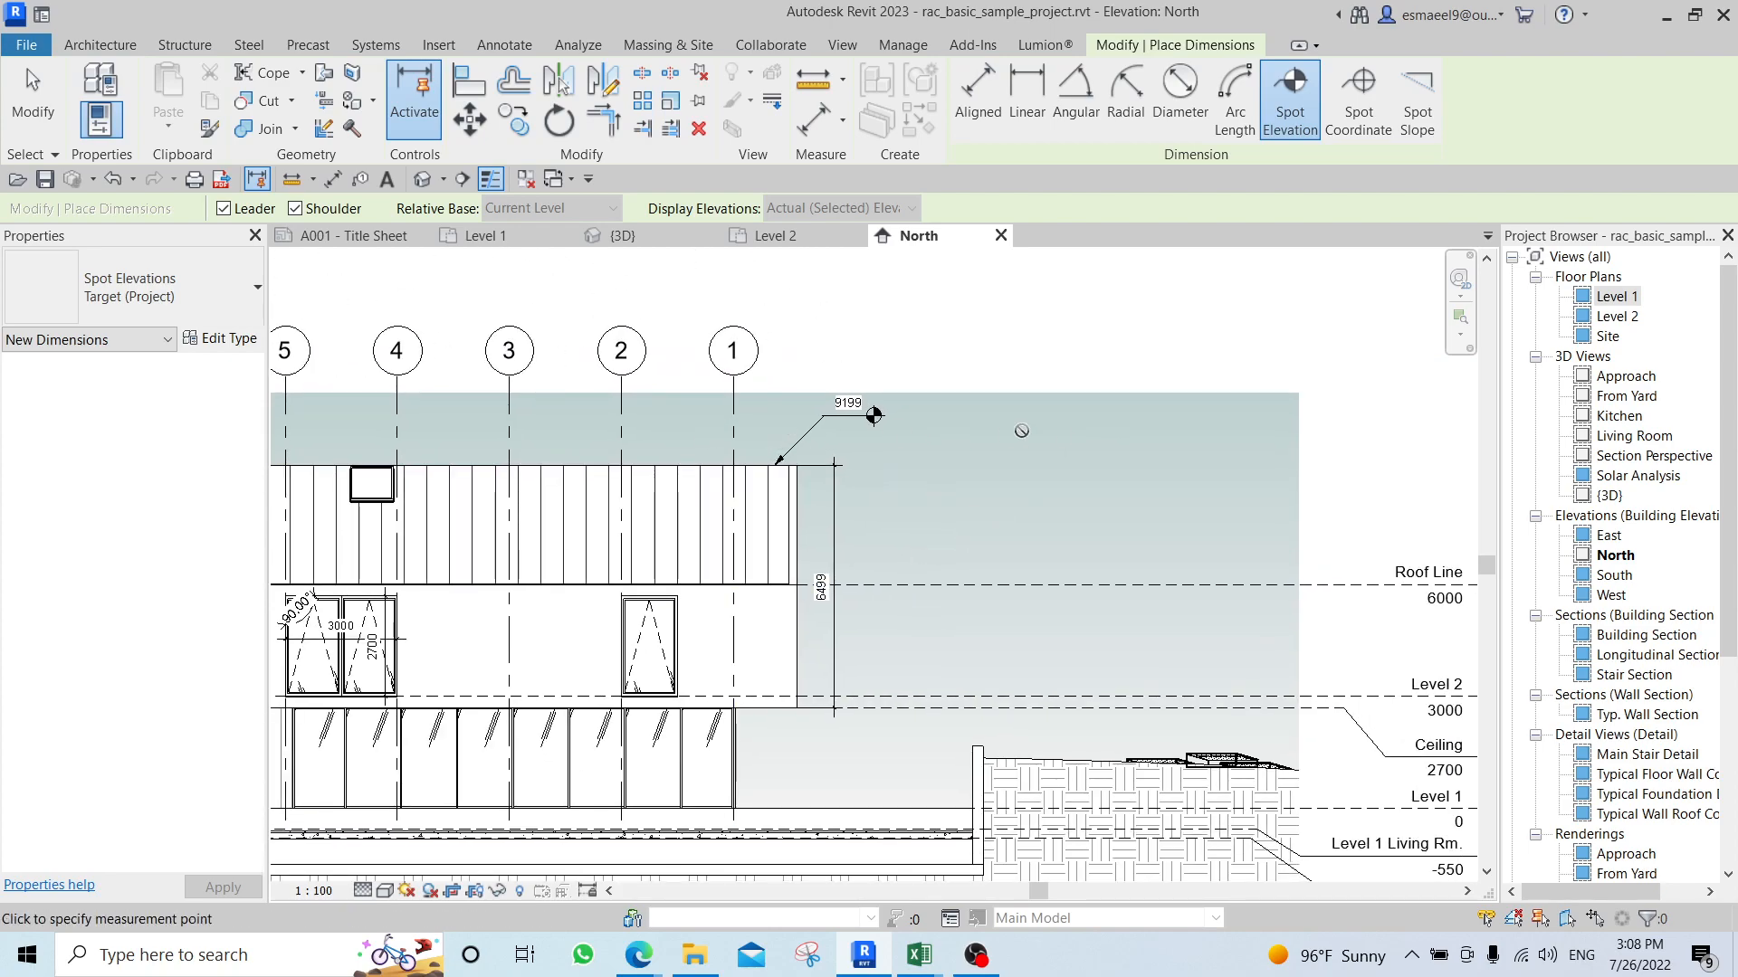
{"action": "scroll", "coordinate": [1021, 430], "scroll_direction": "up", "scroll_amount": 3}
{"action": "scroll", "coordinate": [996, 507], "scroll_direction": "down", "scroll_amount": 3}
{"action": "middle_click_drag", "start_coordinate": [996, 543], "coordinate": [999, 429]}
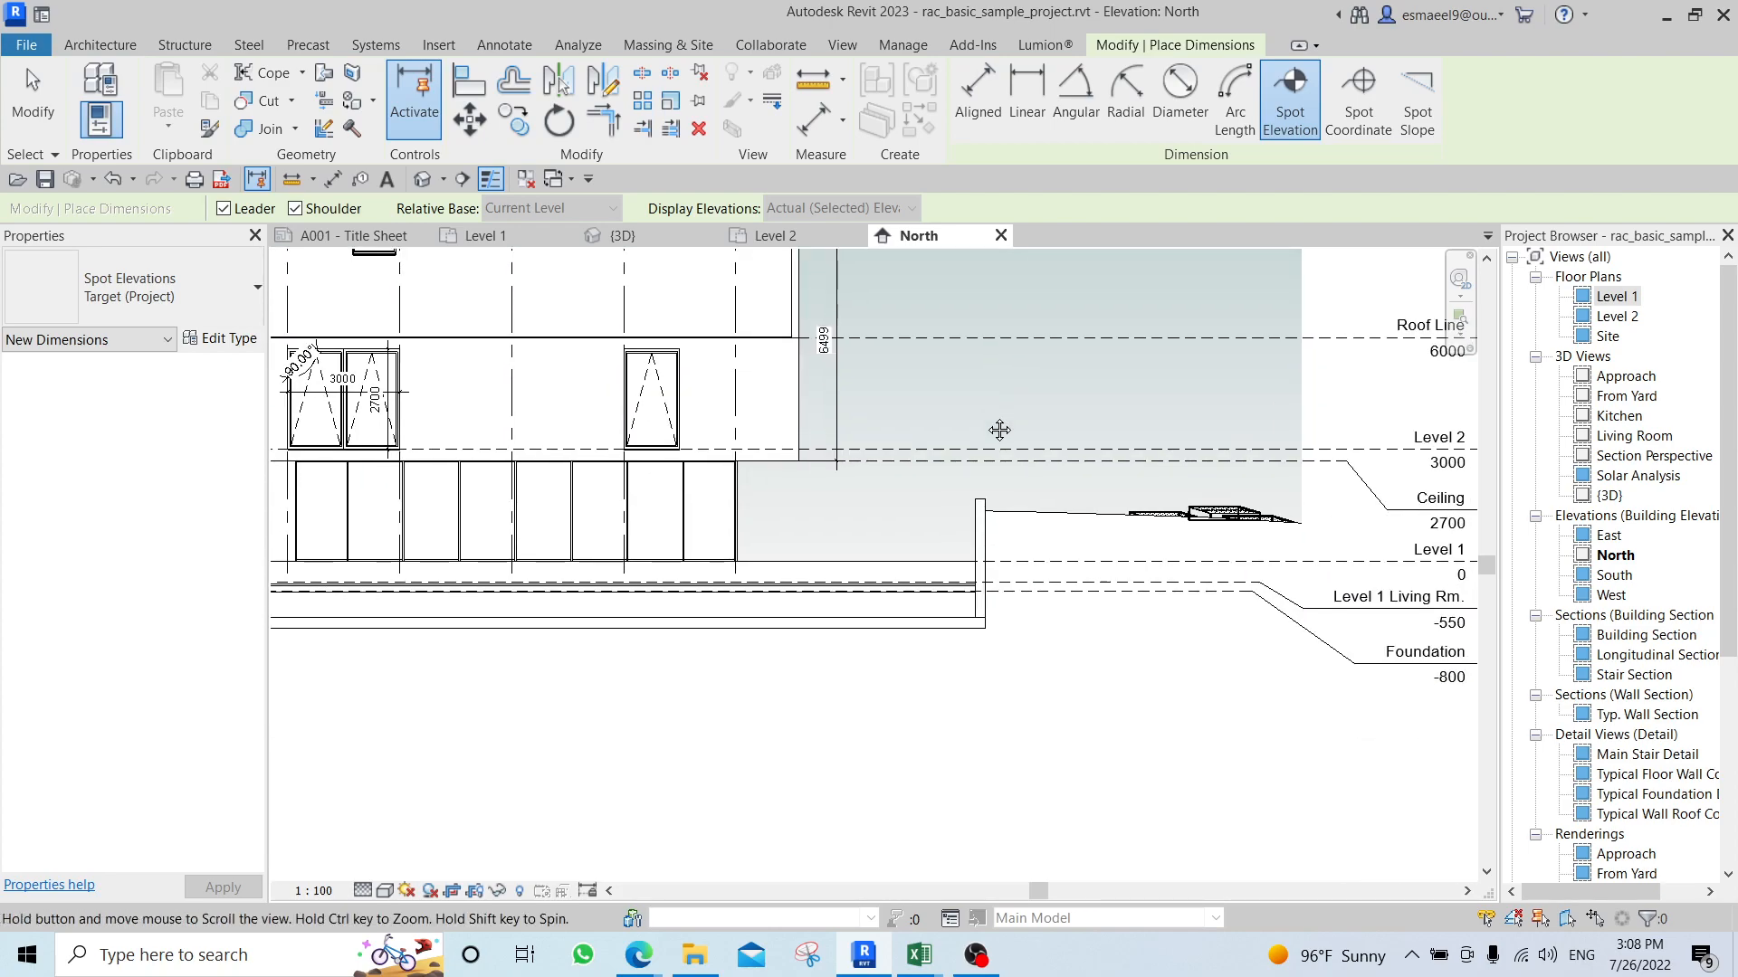
{"action": "scroll", "coordinate": [853, 442], "scroll_direction": "up", "scroll_amount": 2}
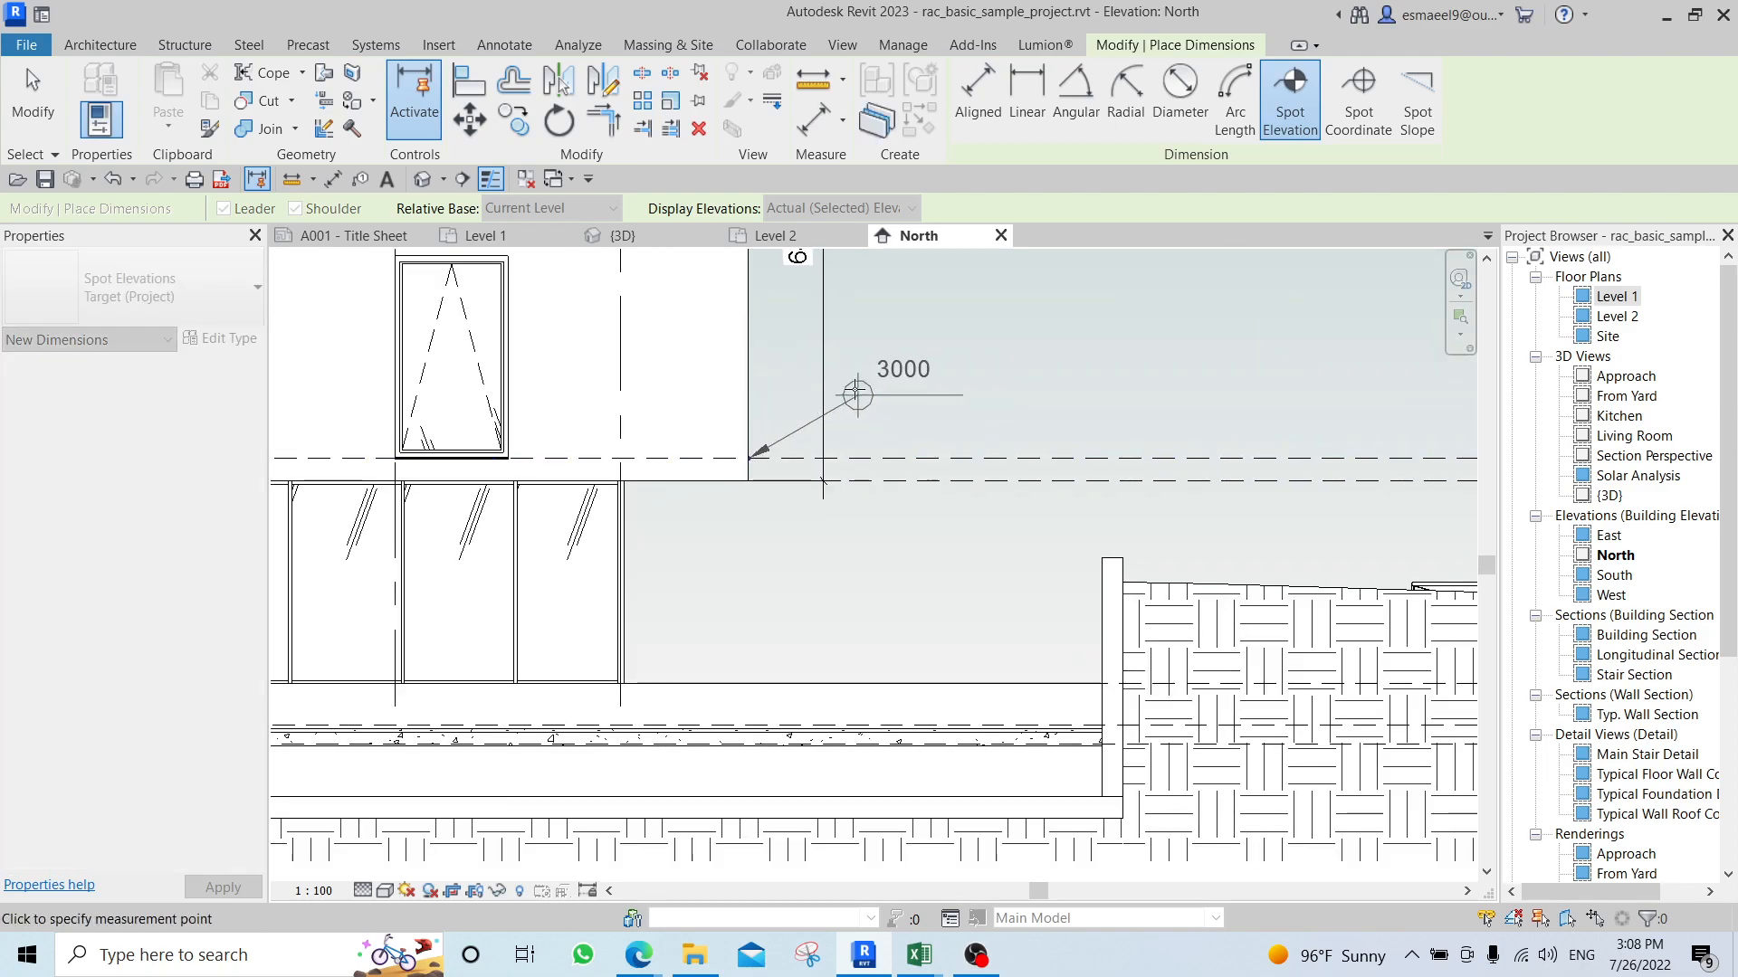
{"action": "middle_click_drag", "start_coordinate": [1035, 396], "coordinate": [905, 484]}
{"action": "scroll", "coordinate": [821, 401], "scroll_direction": "down", "scroll_amount": 5}
{"action": "scroll", "coordinate": [1089, 485], "scroll_direction": "up", "scroll_amount": 4}
{"action": "middle_click_drag", "start_coordinate": [520, 478], "coordinate": [644, 484]}
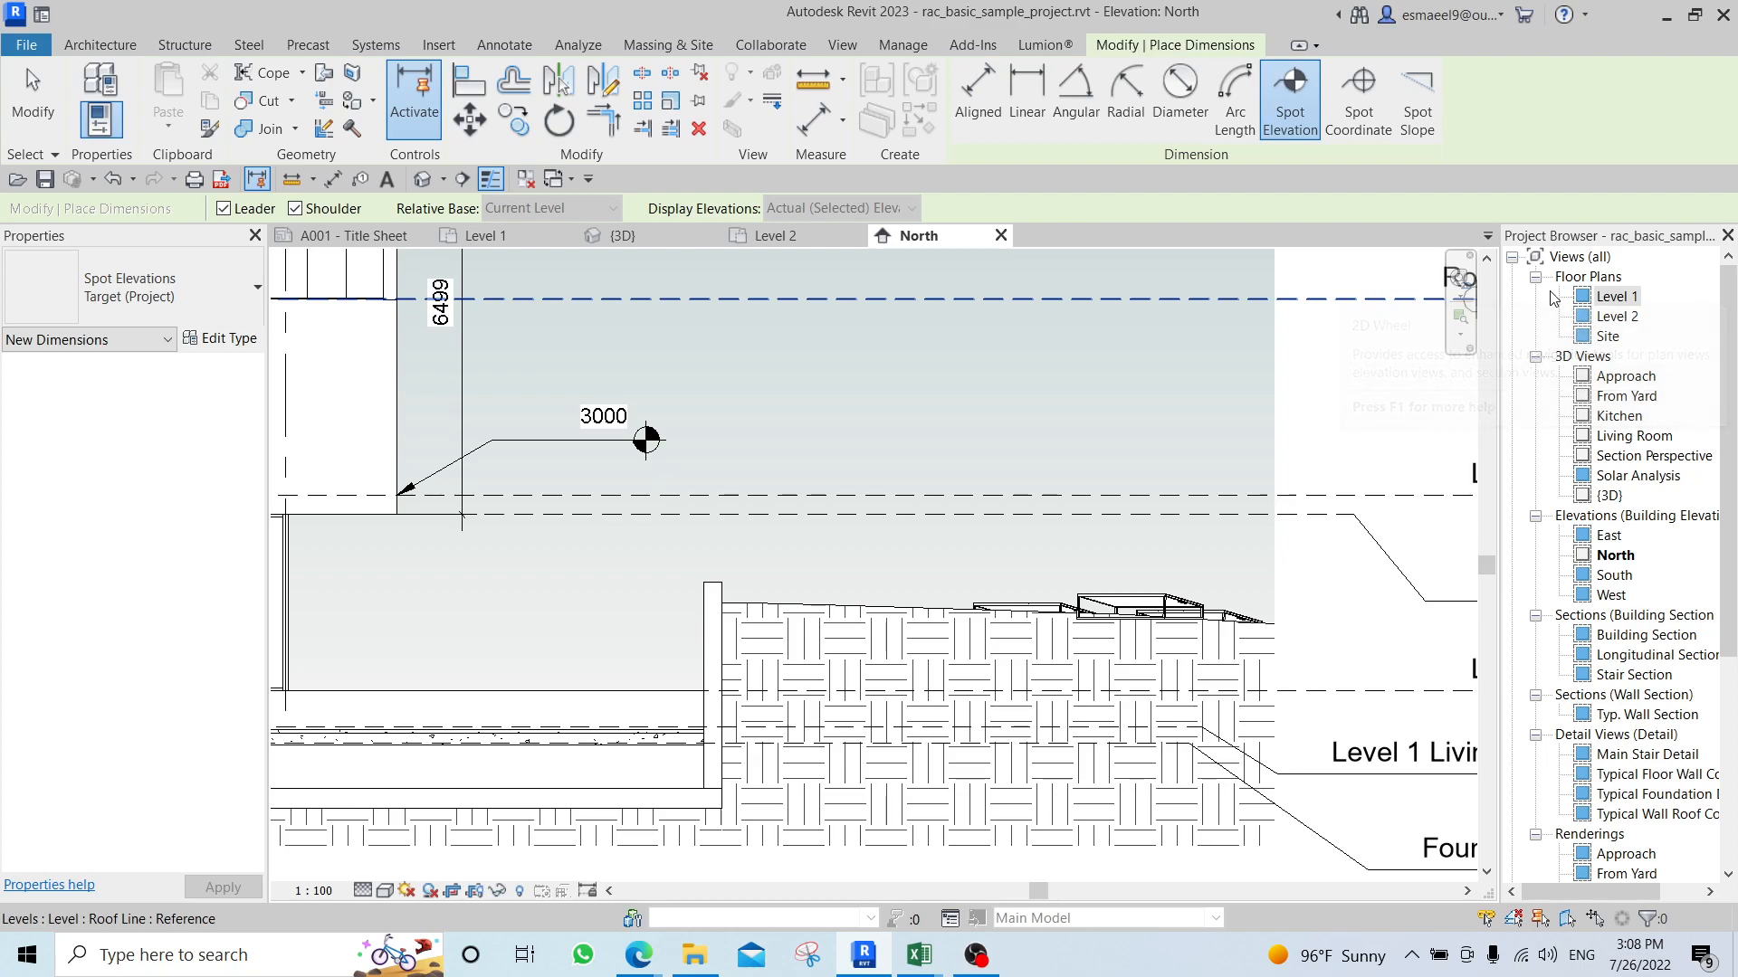
In the Level 1 floor plan, select all instances of the Bath room's tag in the entire project and delete them.
{"action": "double_click", "coordinate": [1618, 297]}
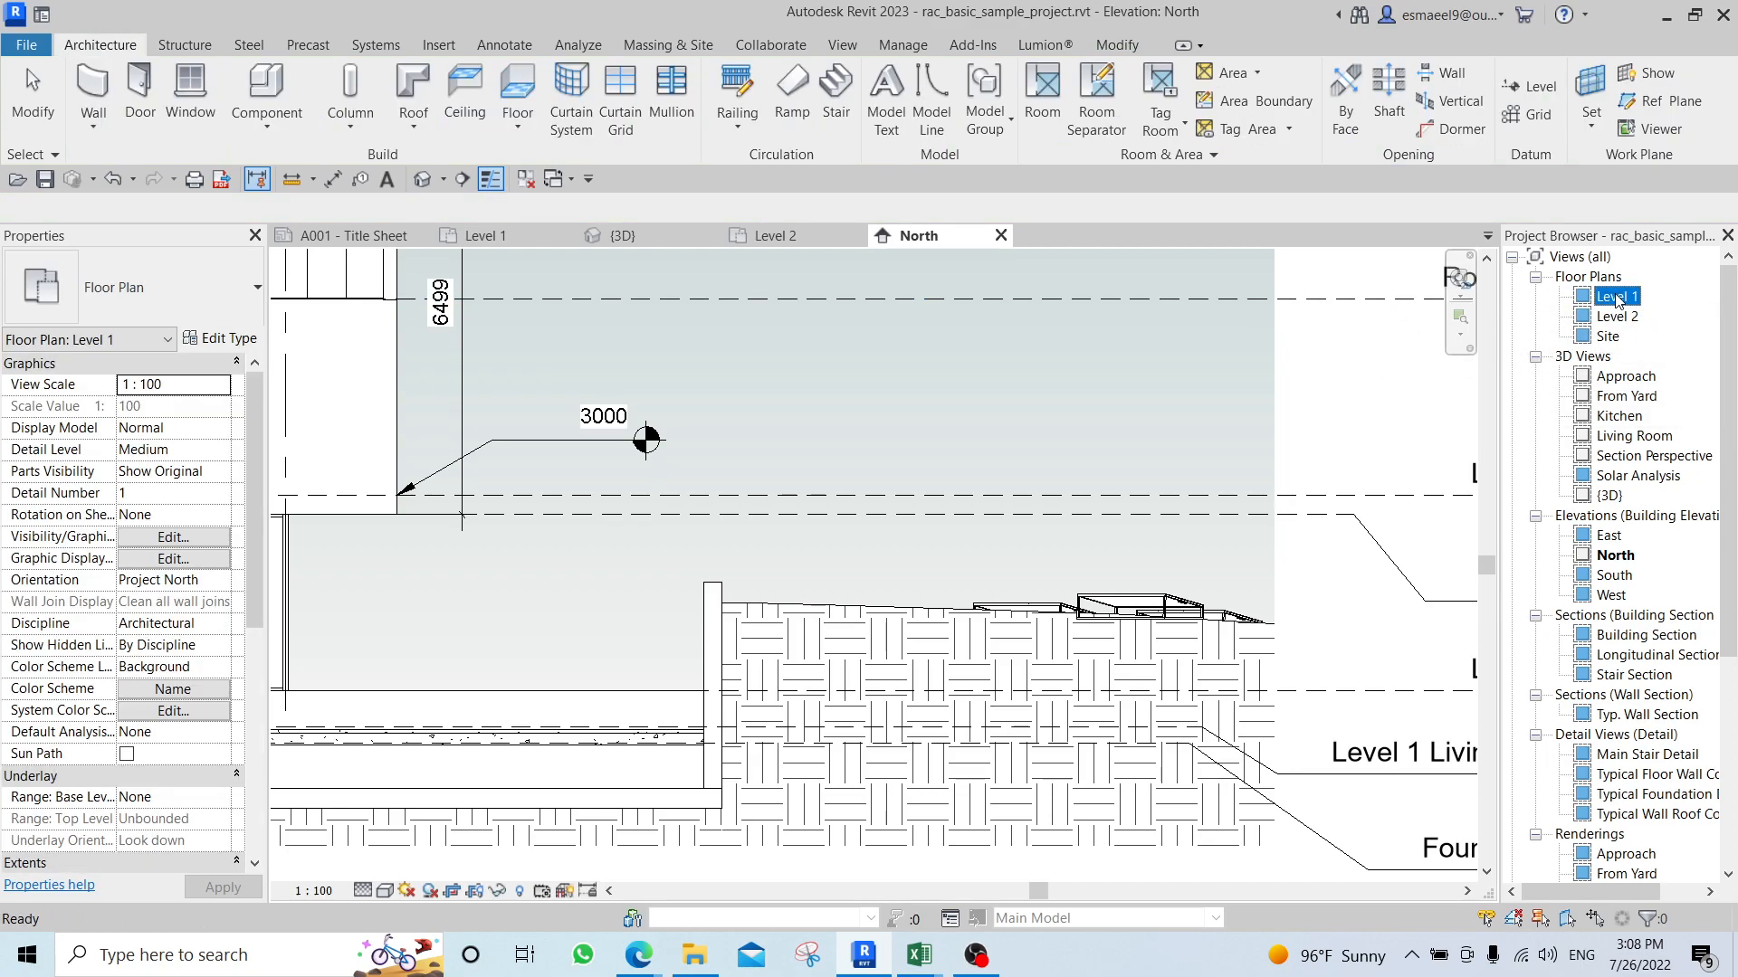
{"action": "scroll", "coordinate": [1086, 416], "scroll_direction": "down", "scroll_amount": 4}
{"action": "middle_click_drag", "start_coordinate": [1093, 503], "coordinate": [1007, 732]}
{"action": "scroll", "coordinate": [1045, 454], "scroll_direction": "up", "scroll_amount": 5}
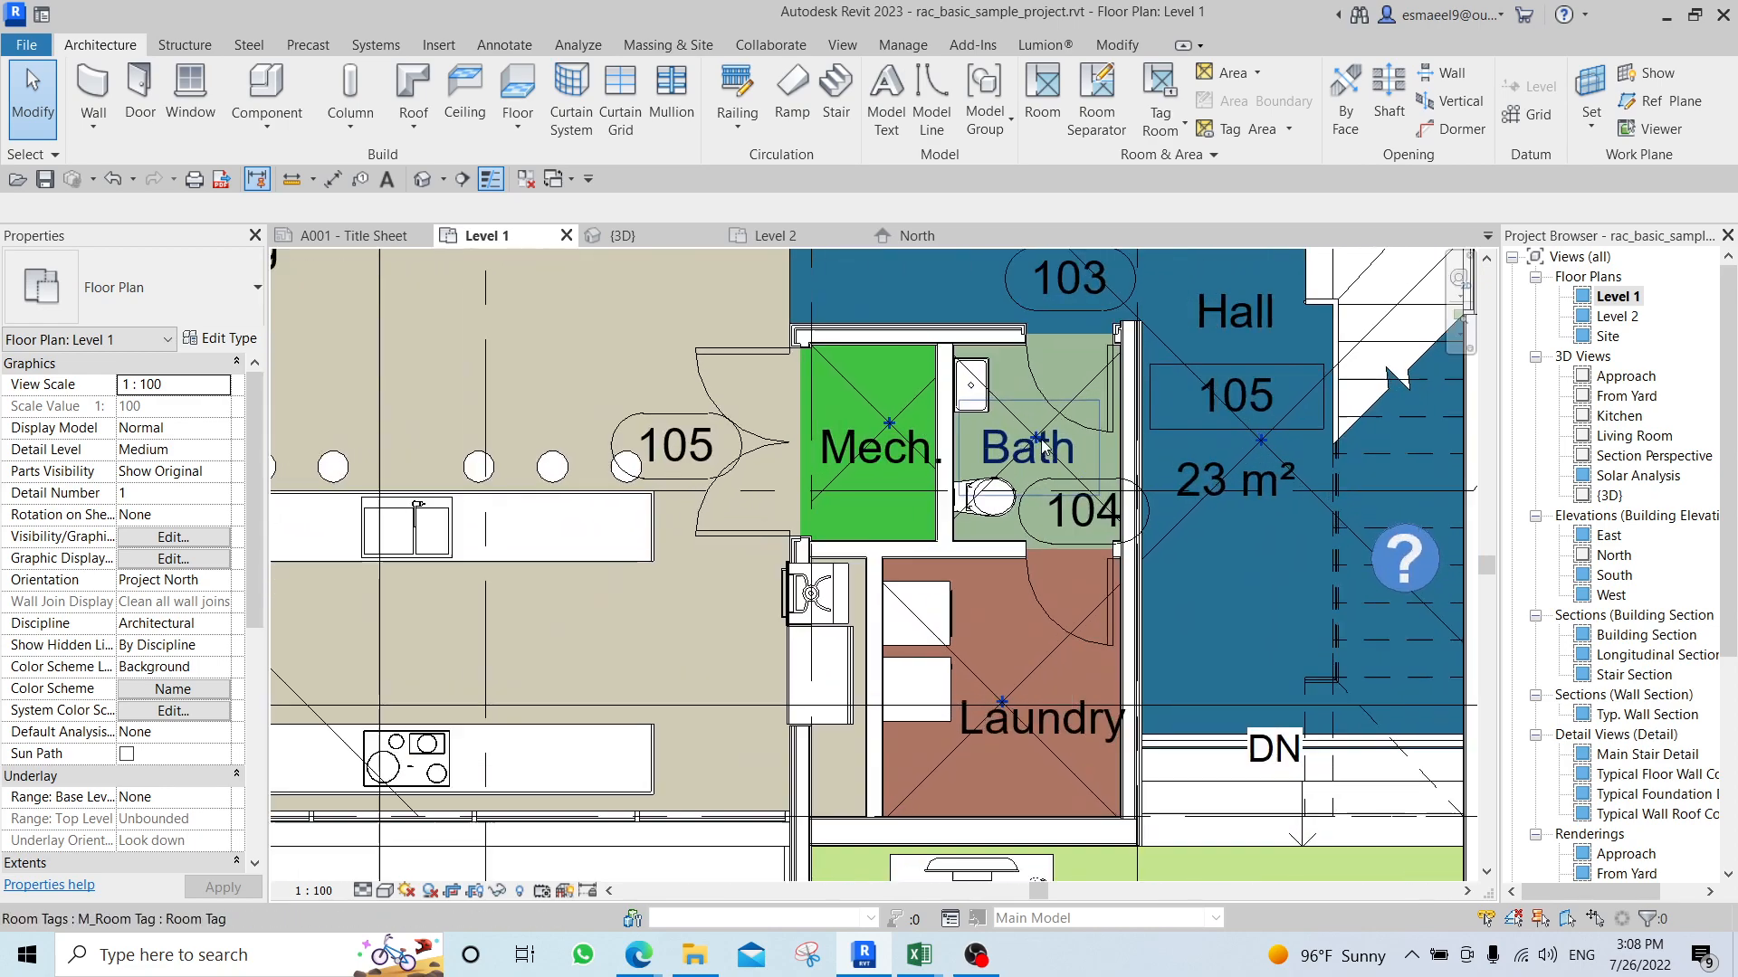
{"action": "left_click", "coordinate": [1045, 454]}
{"action": "right_click", "coordinate": [1064, 444]}
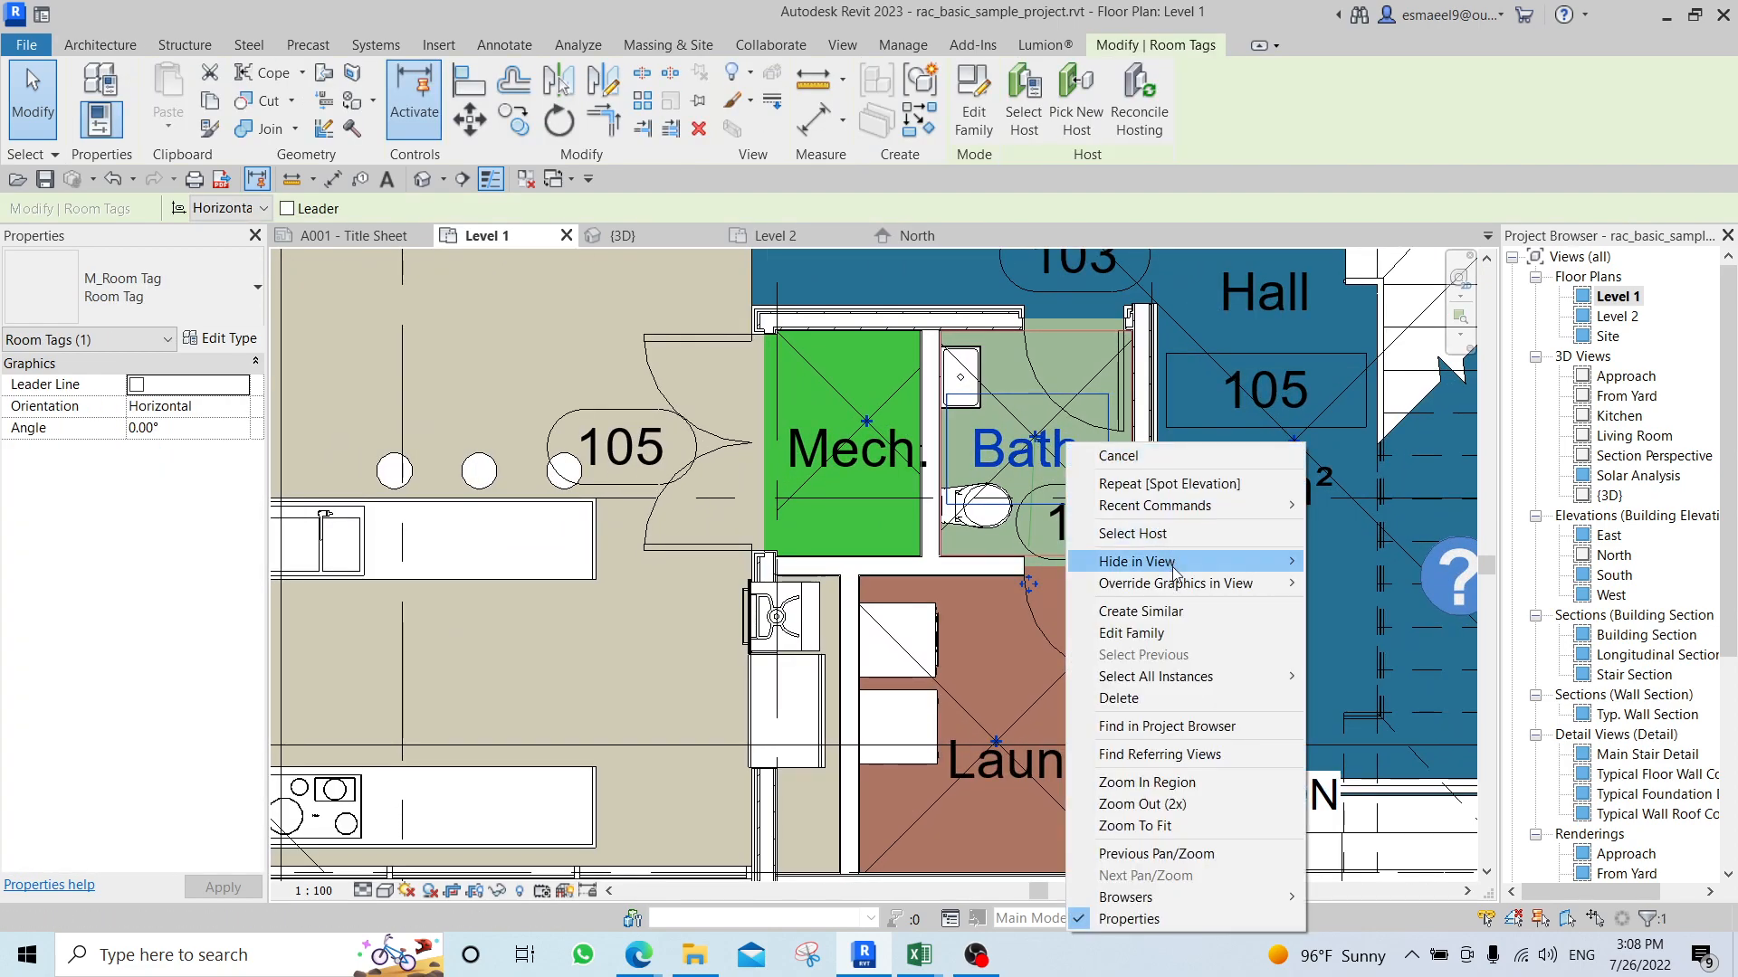
{"action": "mouse_move", "coordinate": [1177, 677]}
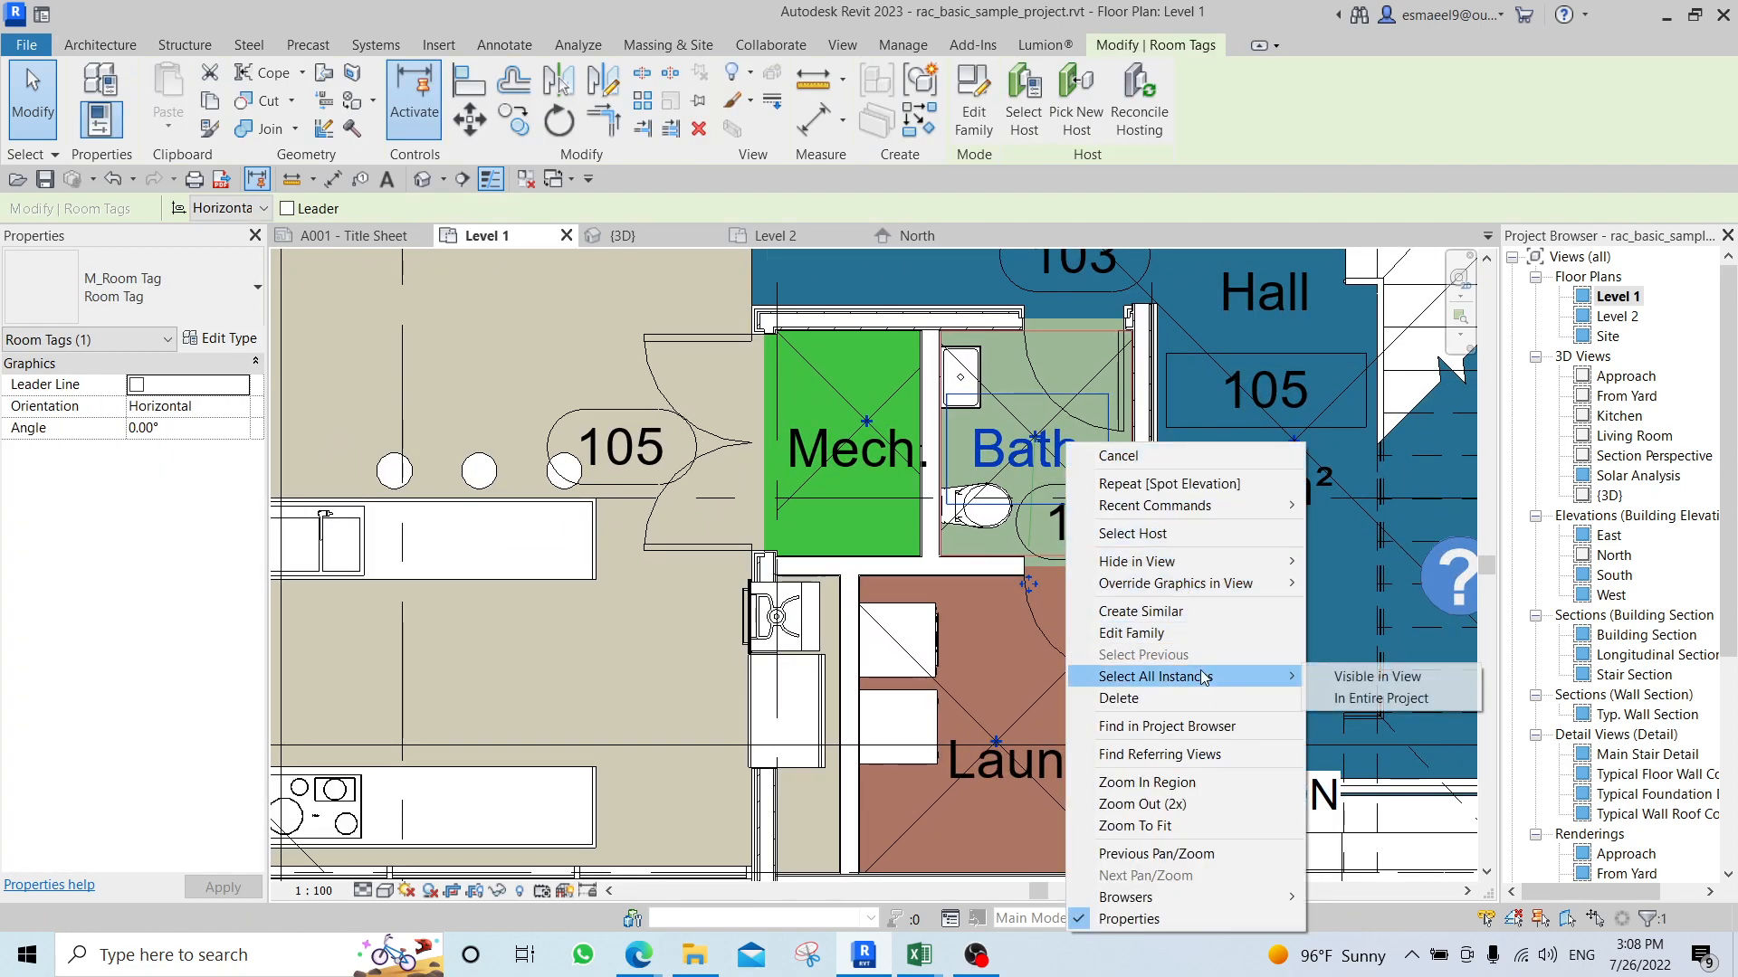
{"action": "left_click", "coordinate": [1363, 699]}
{"action": "key", "text": "Escape"}
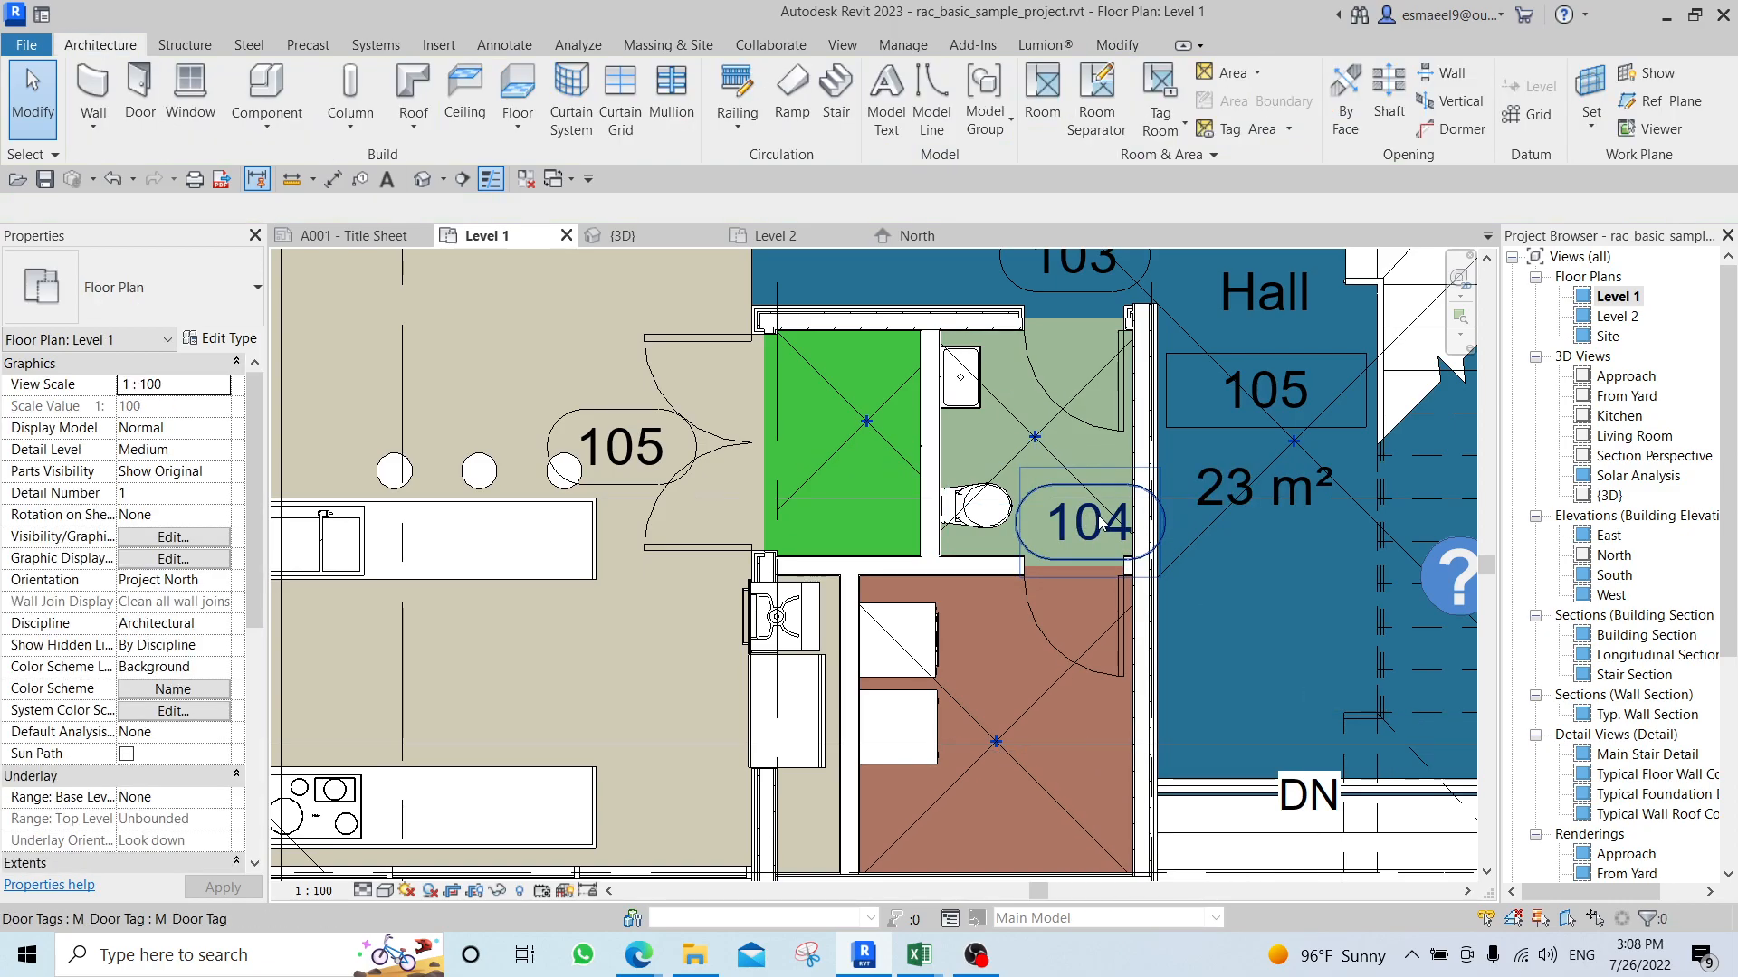
Duplicate the Level 1 floor plan together with its detailing as a new view.
{"action": "scroll", "coordinate": [819, 517], "scroll_direction": "down", "scroll_amount": 3}
{"action": "middle_click_drag", "start_coordinate": [777, 531], "coordinate": [717, 623]}
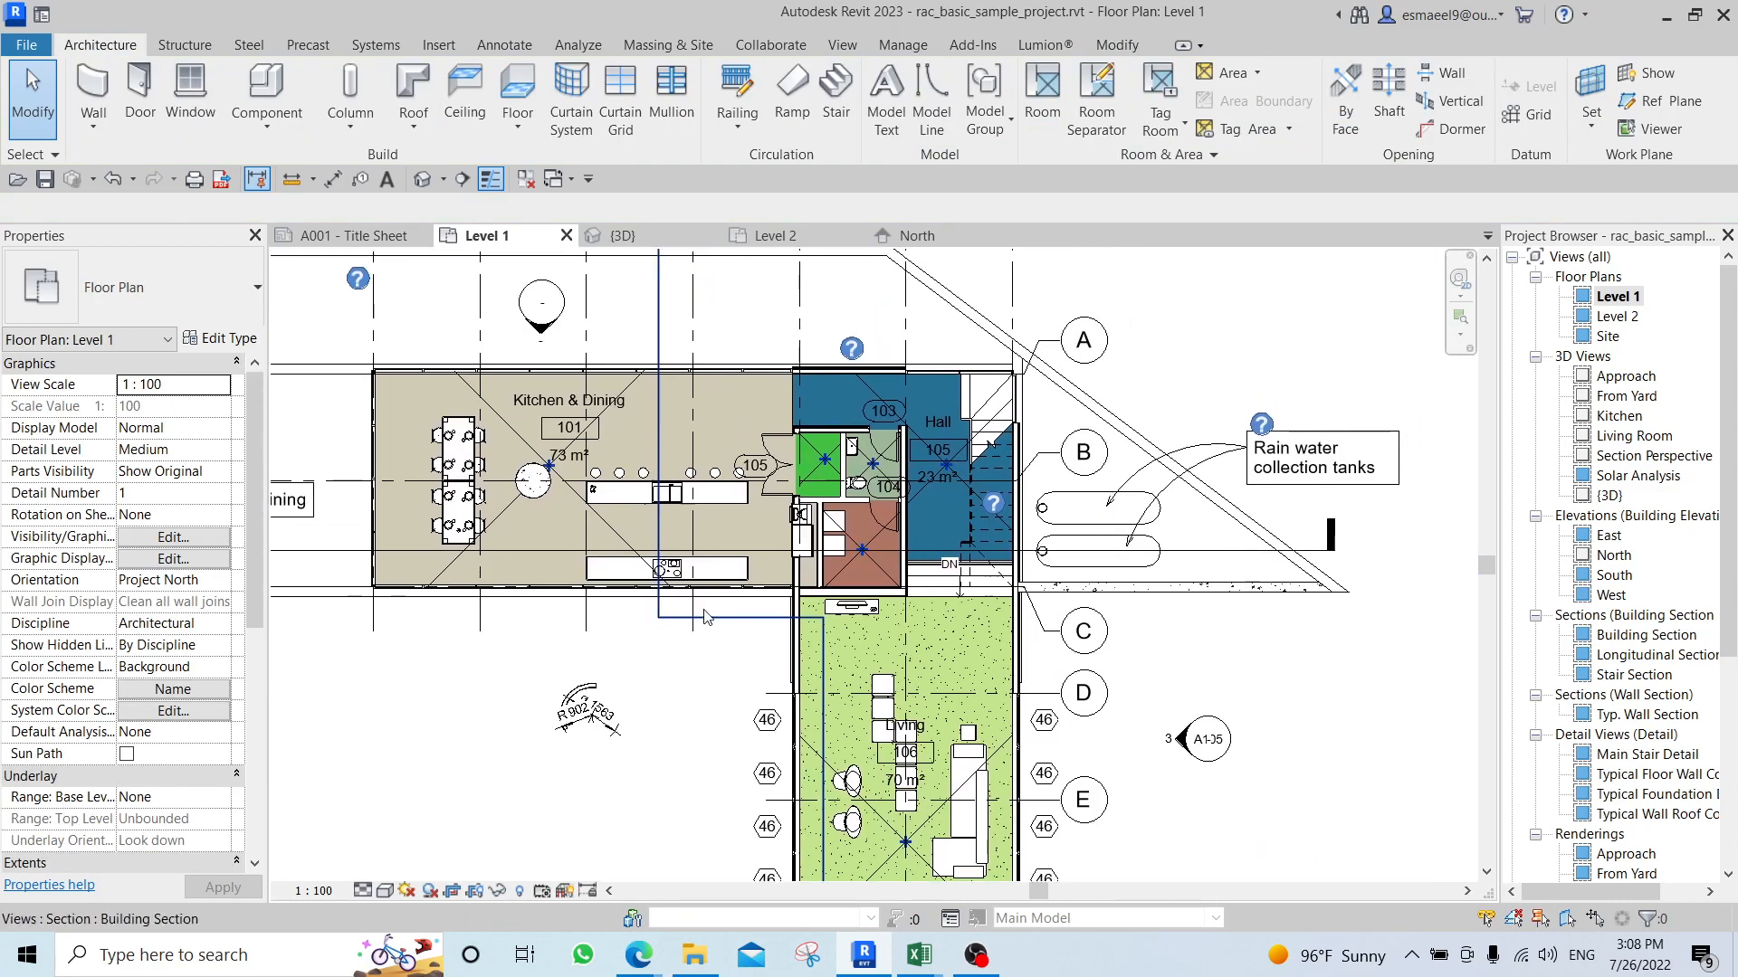
{"action": "right_click", "coordinate": [1634, 302]}
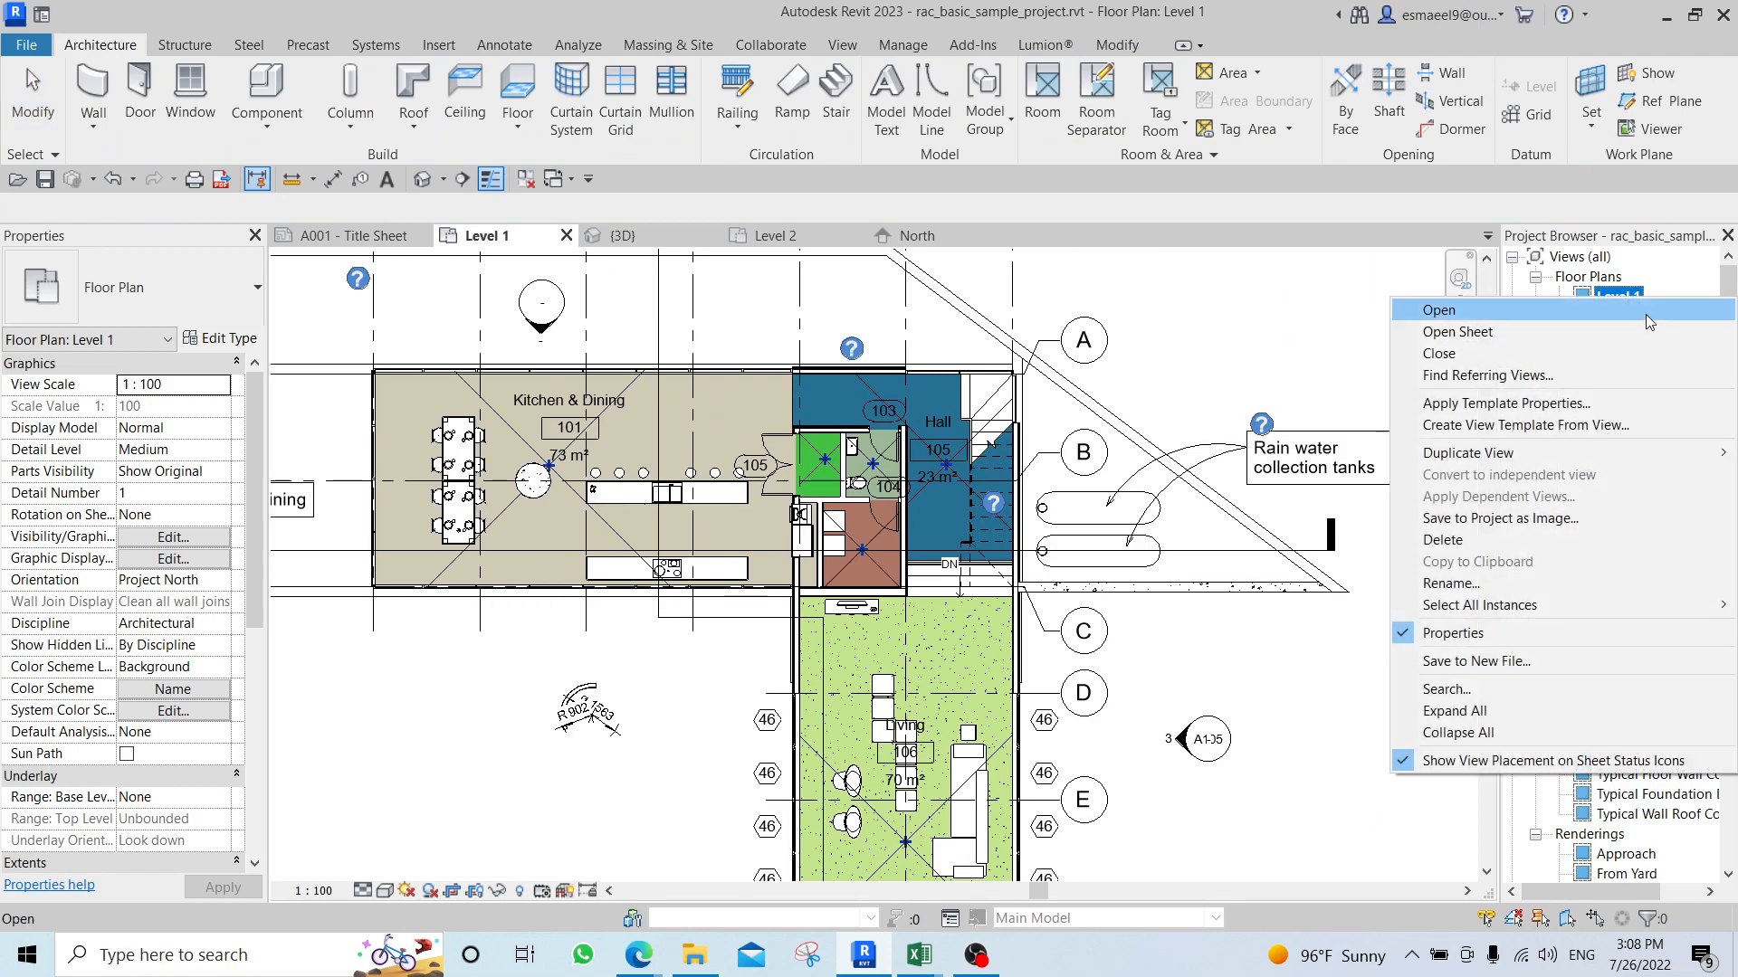
{"action": "mouse_move", "coordinate": [1565, 463]}
{"action": "left_click", "coordinate": [1313, 478]}
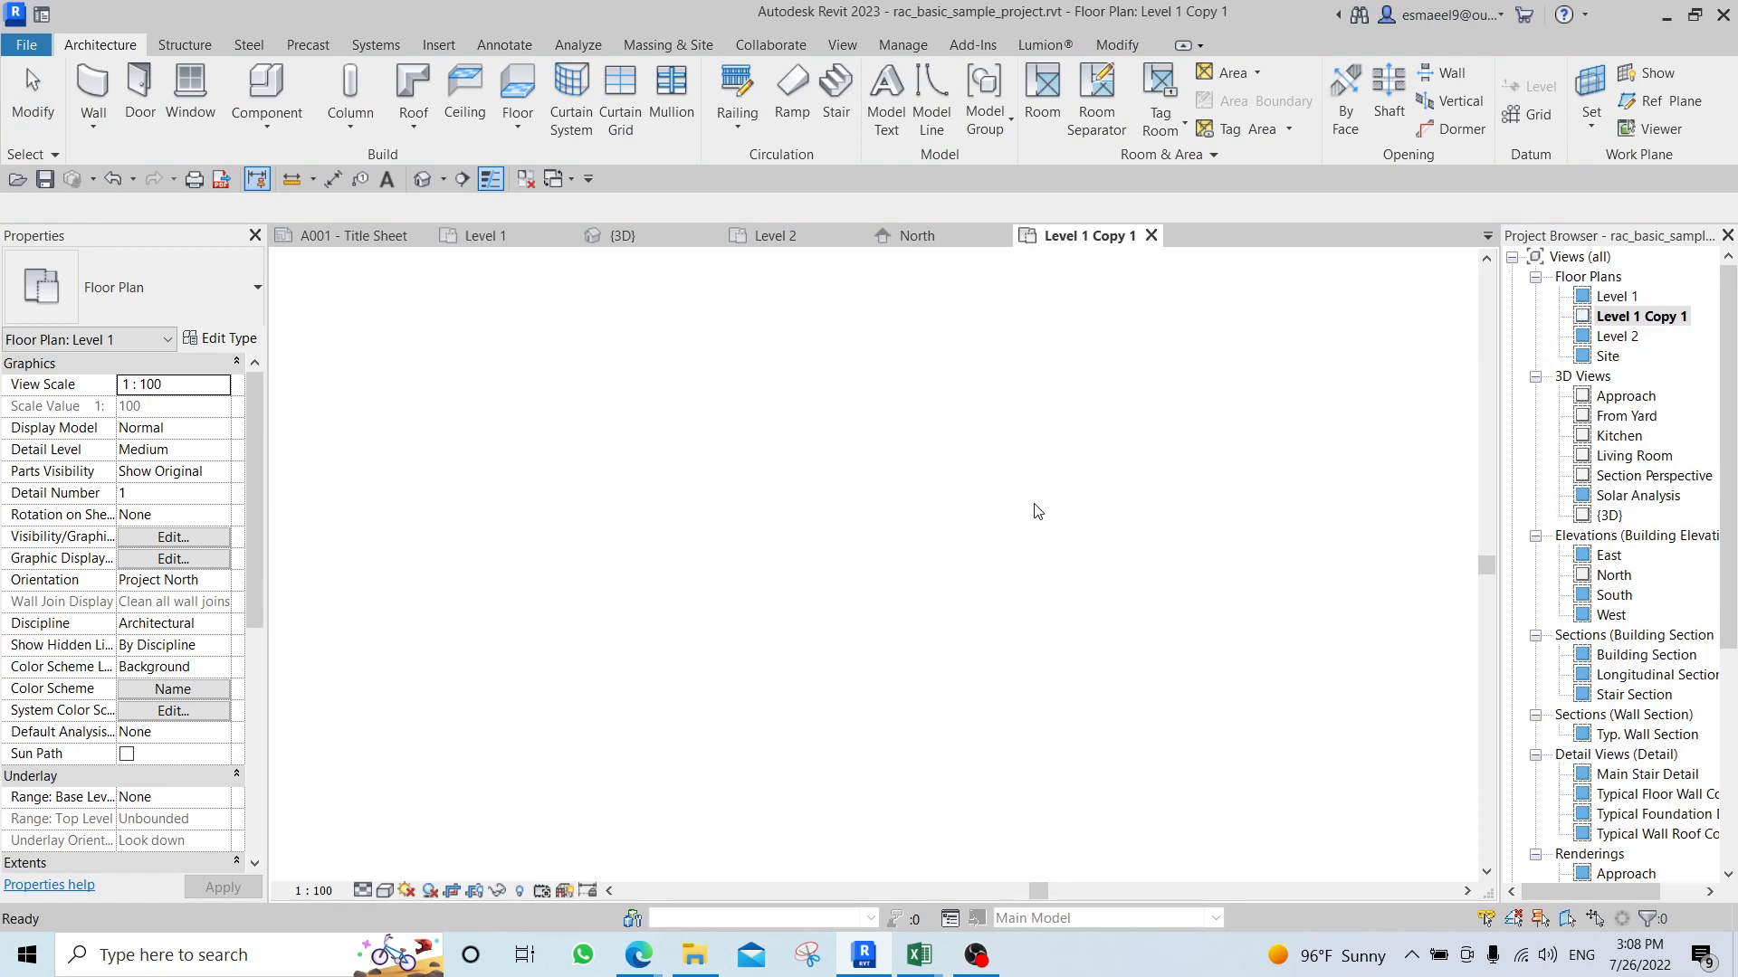
{"action": "scroll", "coordinate": [819, 425], "scroll_direction": "up", "scroll_amount": 5}
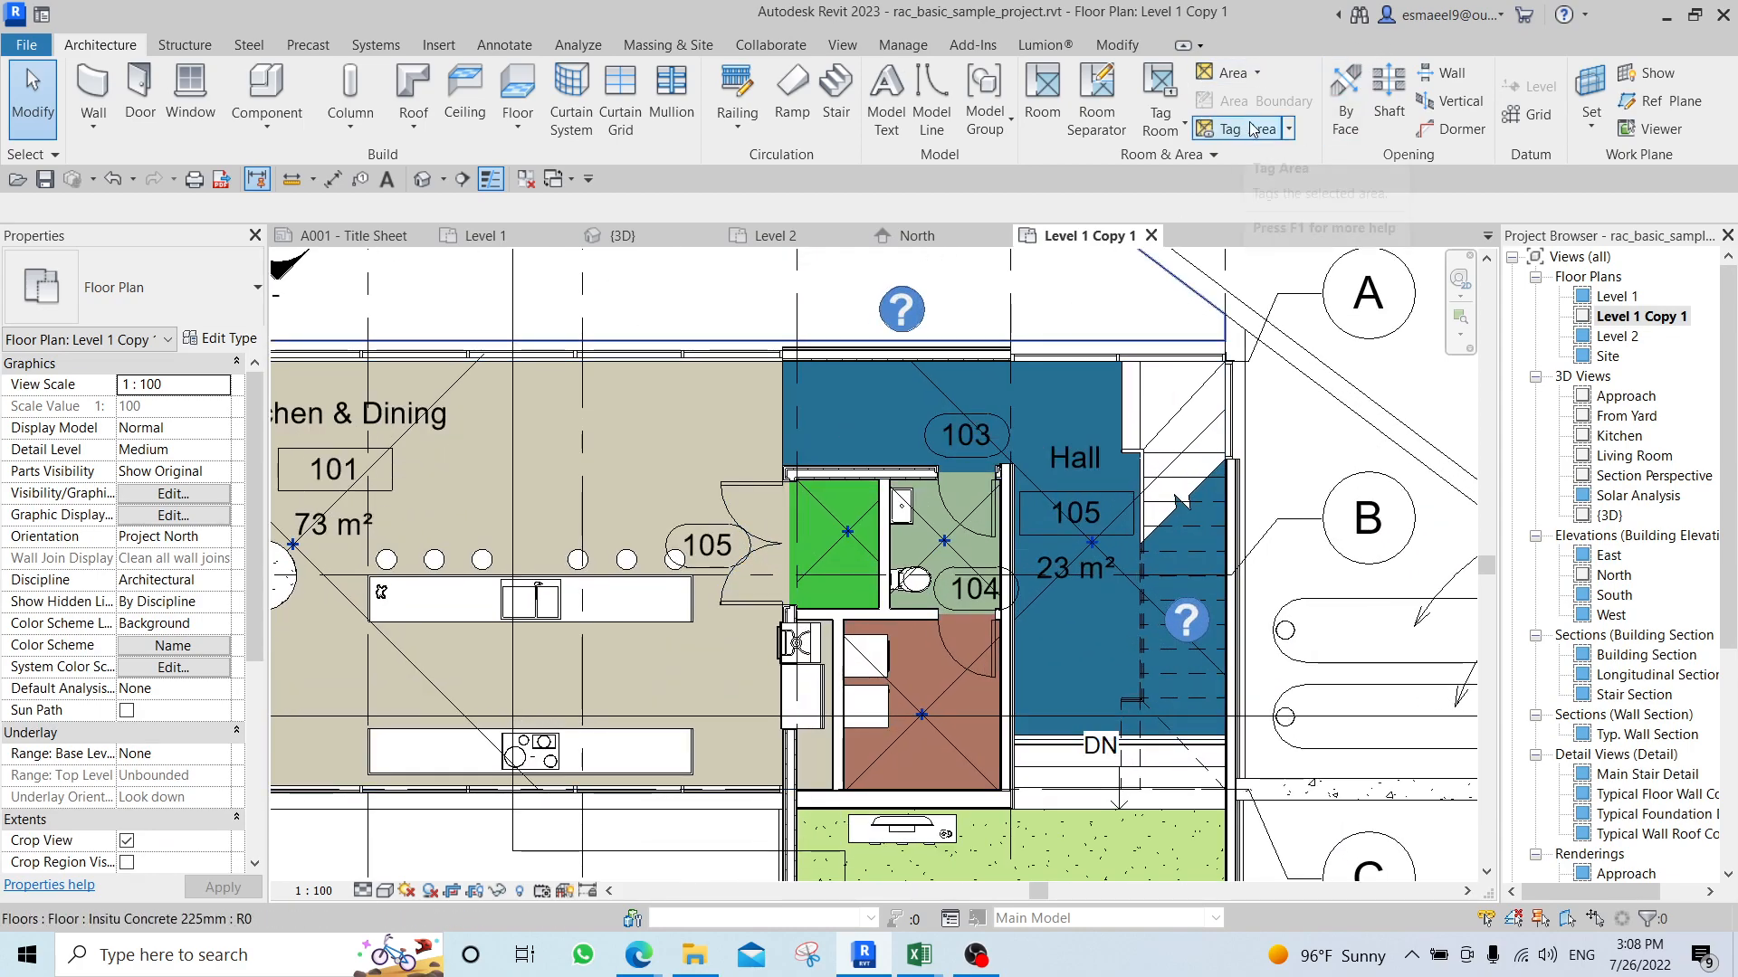
Reveal the hidden elements in the duplicated floor plan and switch the reveal mode off again.
{"action": "scroll", "coordinate": [920, 557], "scroll_direction": "down", "scroll_amount": 5}
{"action": "middle_click_drag", "start_coordinate": [920, 557], "coordinate": [826, 639]}
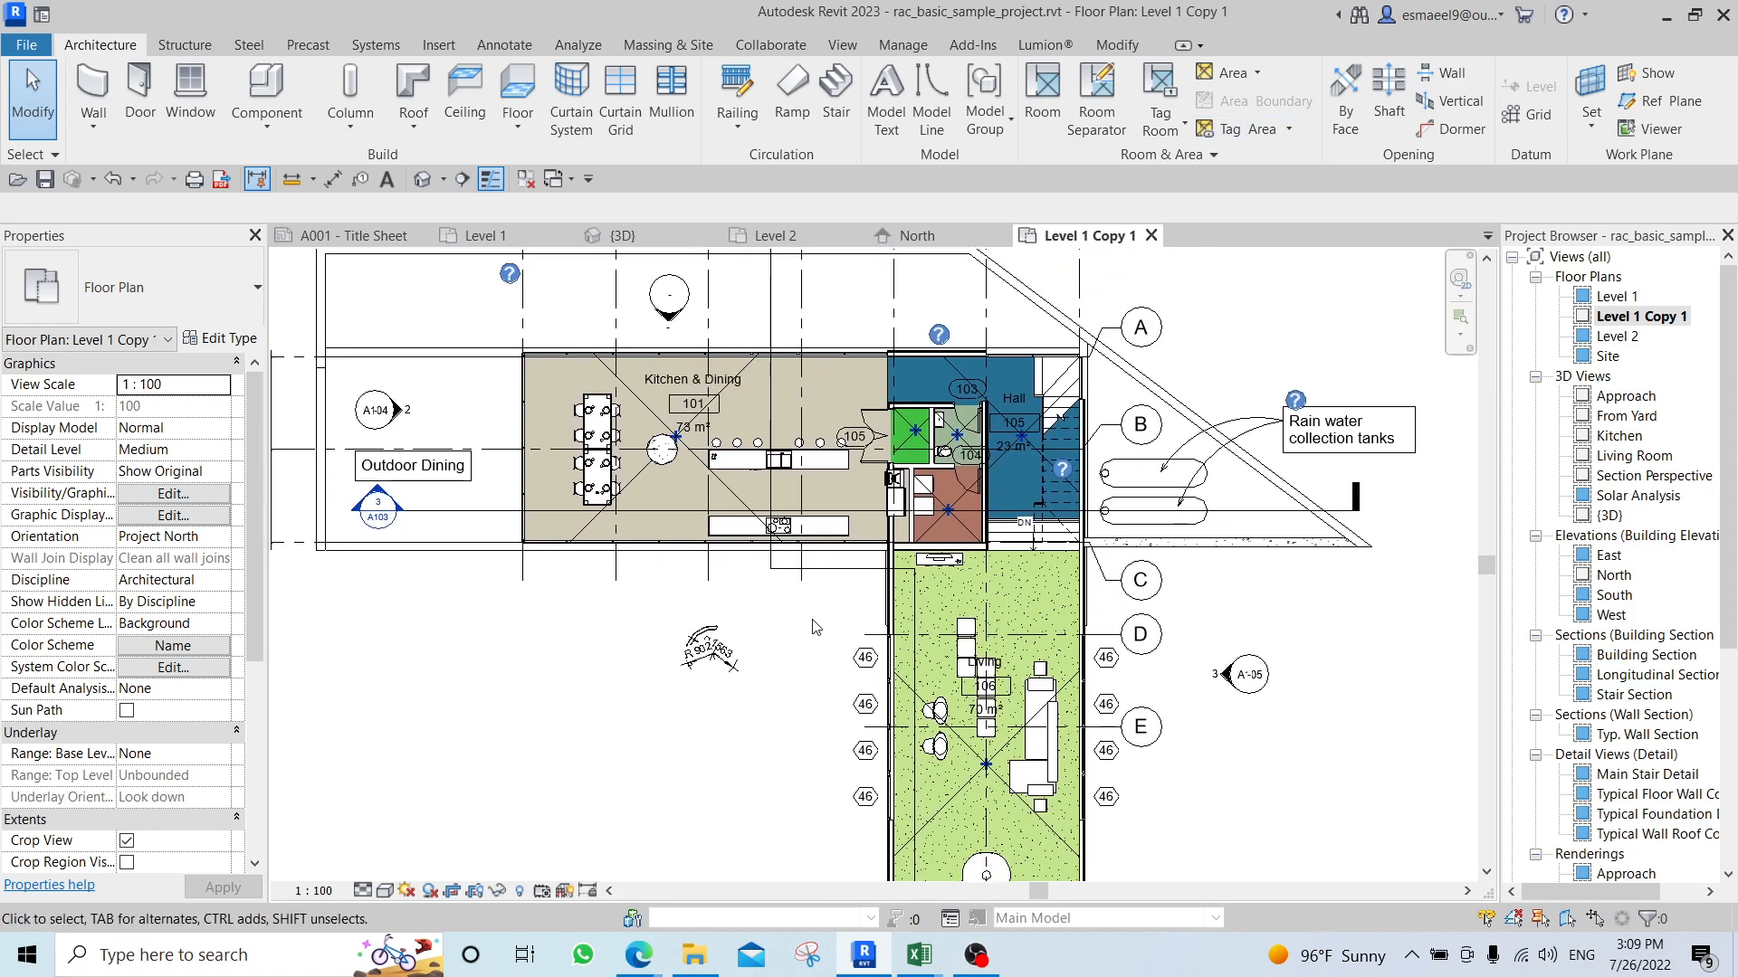
{"action": "key", "text": "r"}
{"action": "key", "text": "h"}
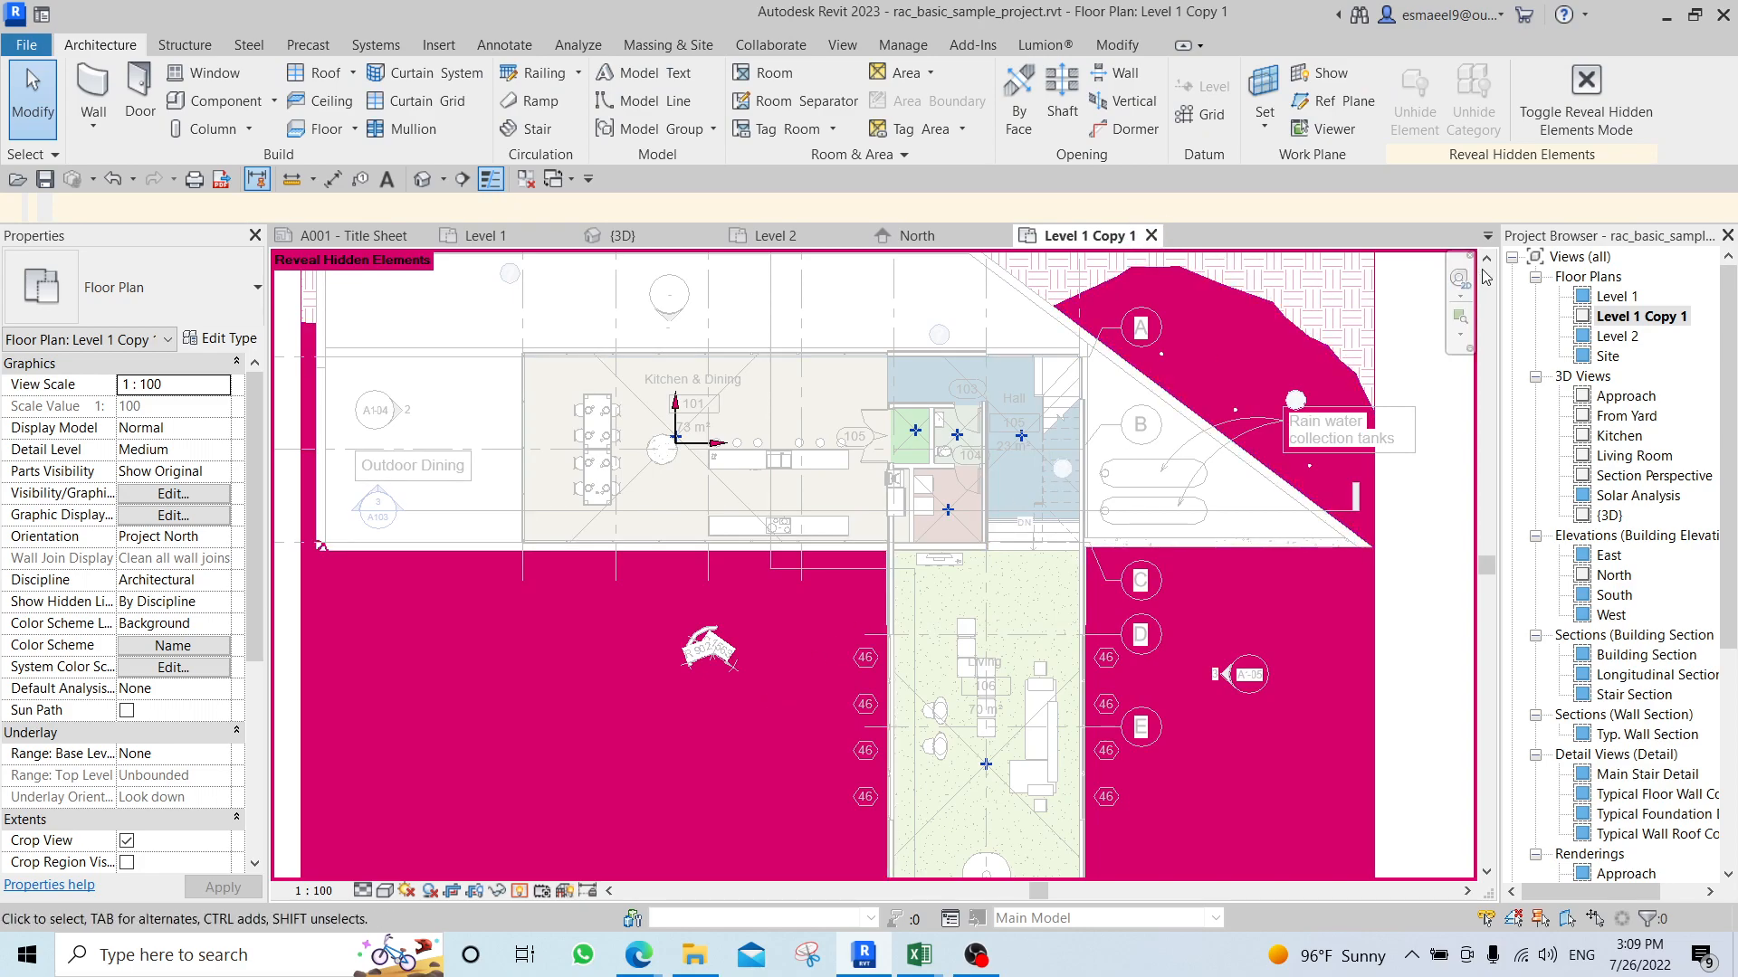
{"action": "left_click", "coordinate": [1544, 106]}
Open the color scheme editor and set the scheme category to Areas (Gross Building).
{"action": "scroll", "coordinate": [905, 453], "scroll_direction": "up", "scroll_amount": 3}
{"action": "middle_click_drag", "start_coordinate": [786, 411], "coordinate": [913, 473]}
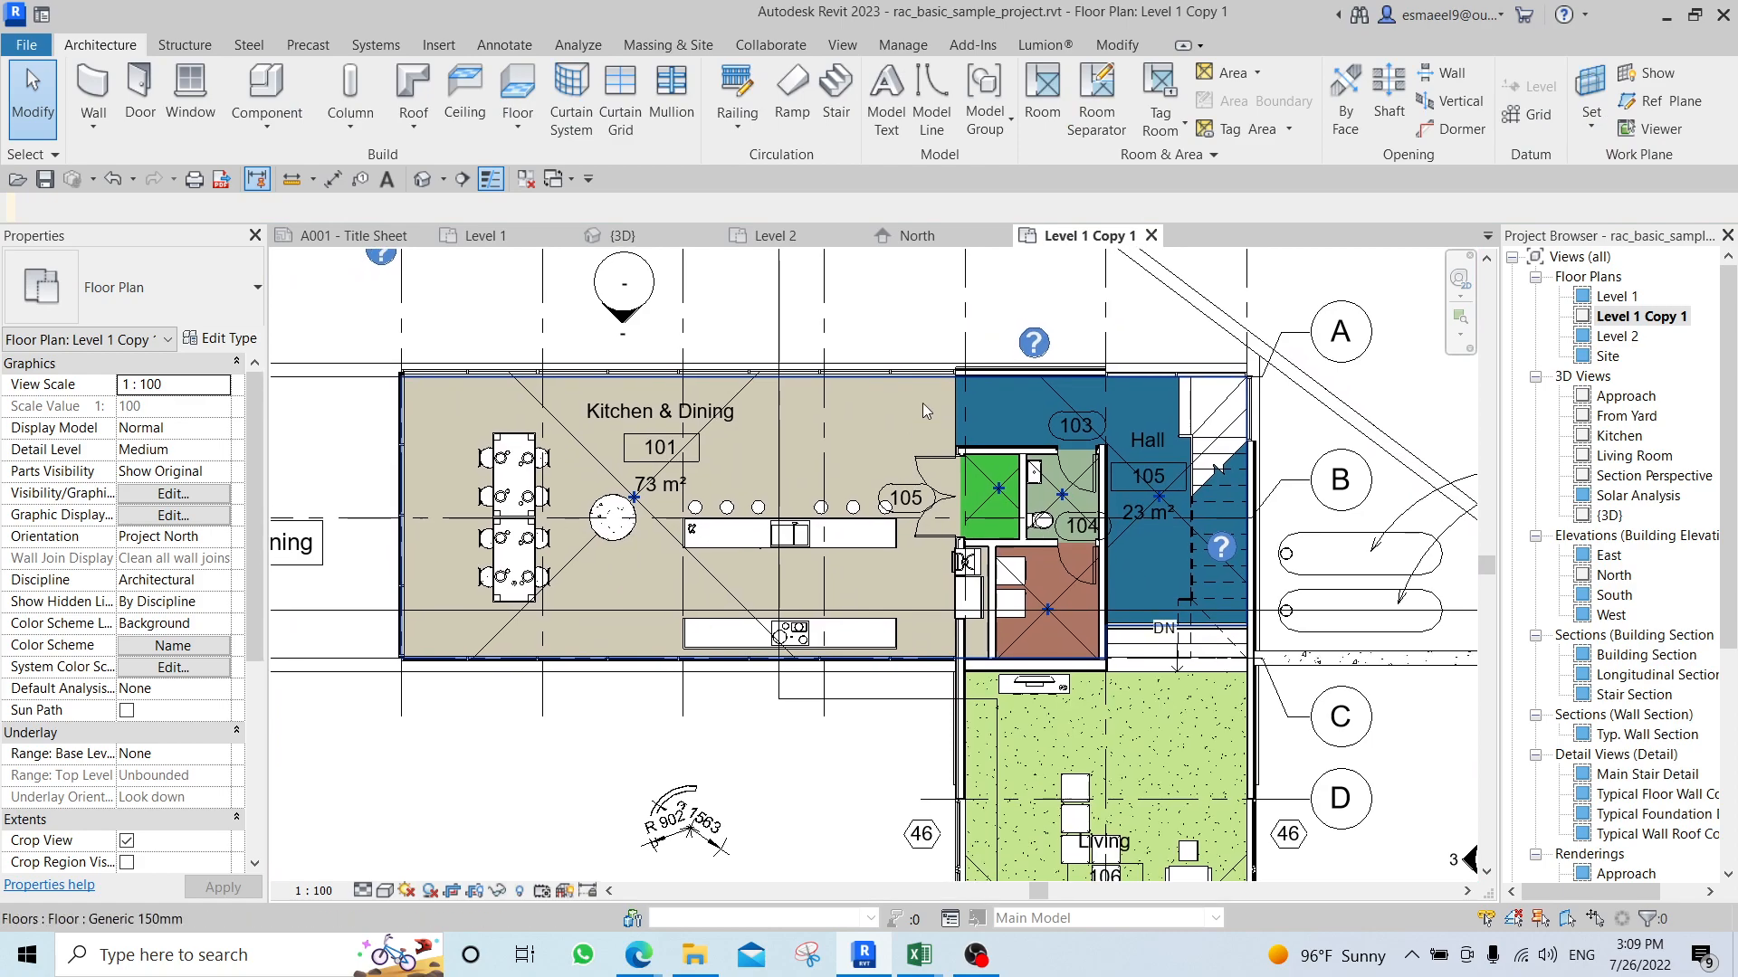
{"action": "left_click", "coordinate": [1170, 159]}
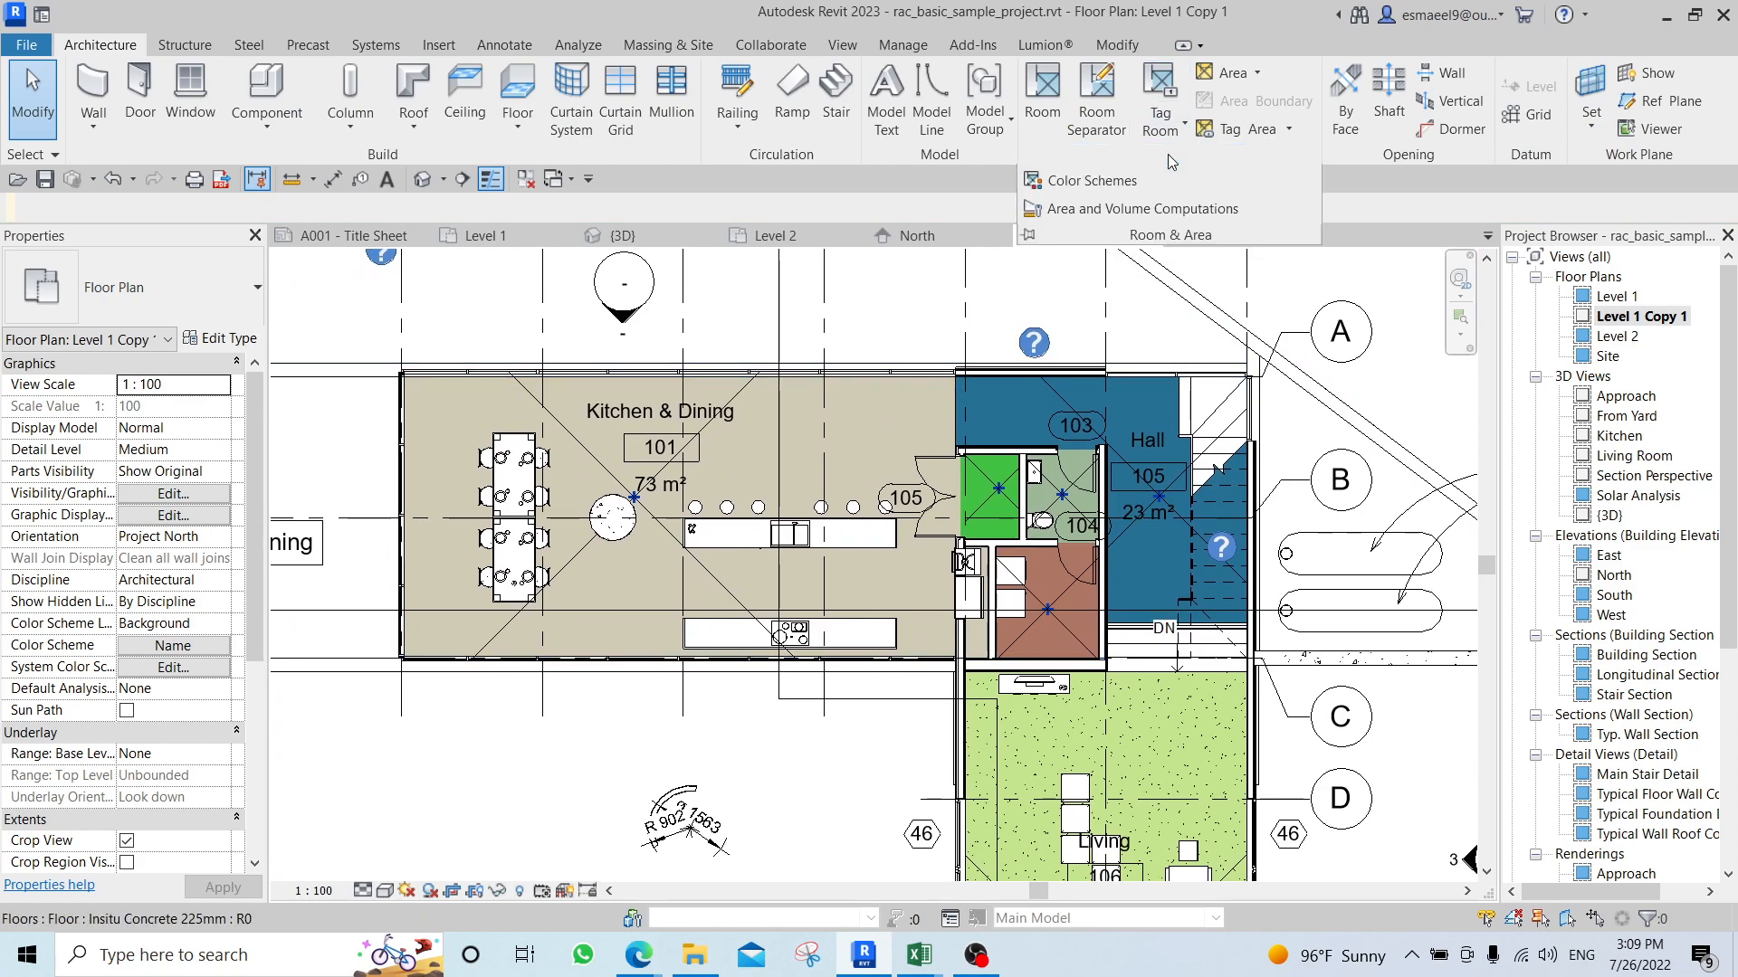
{"action": "left_click", "coordinate": [1091, 180]}
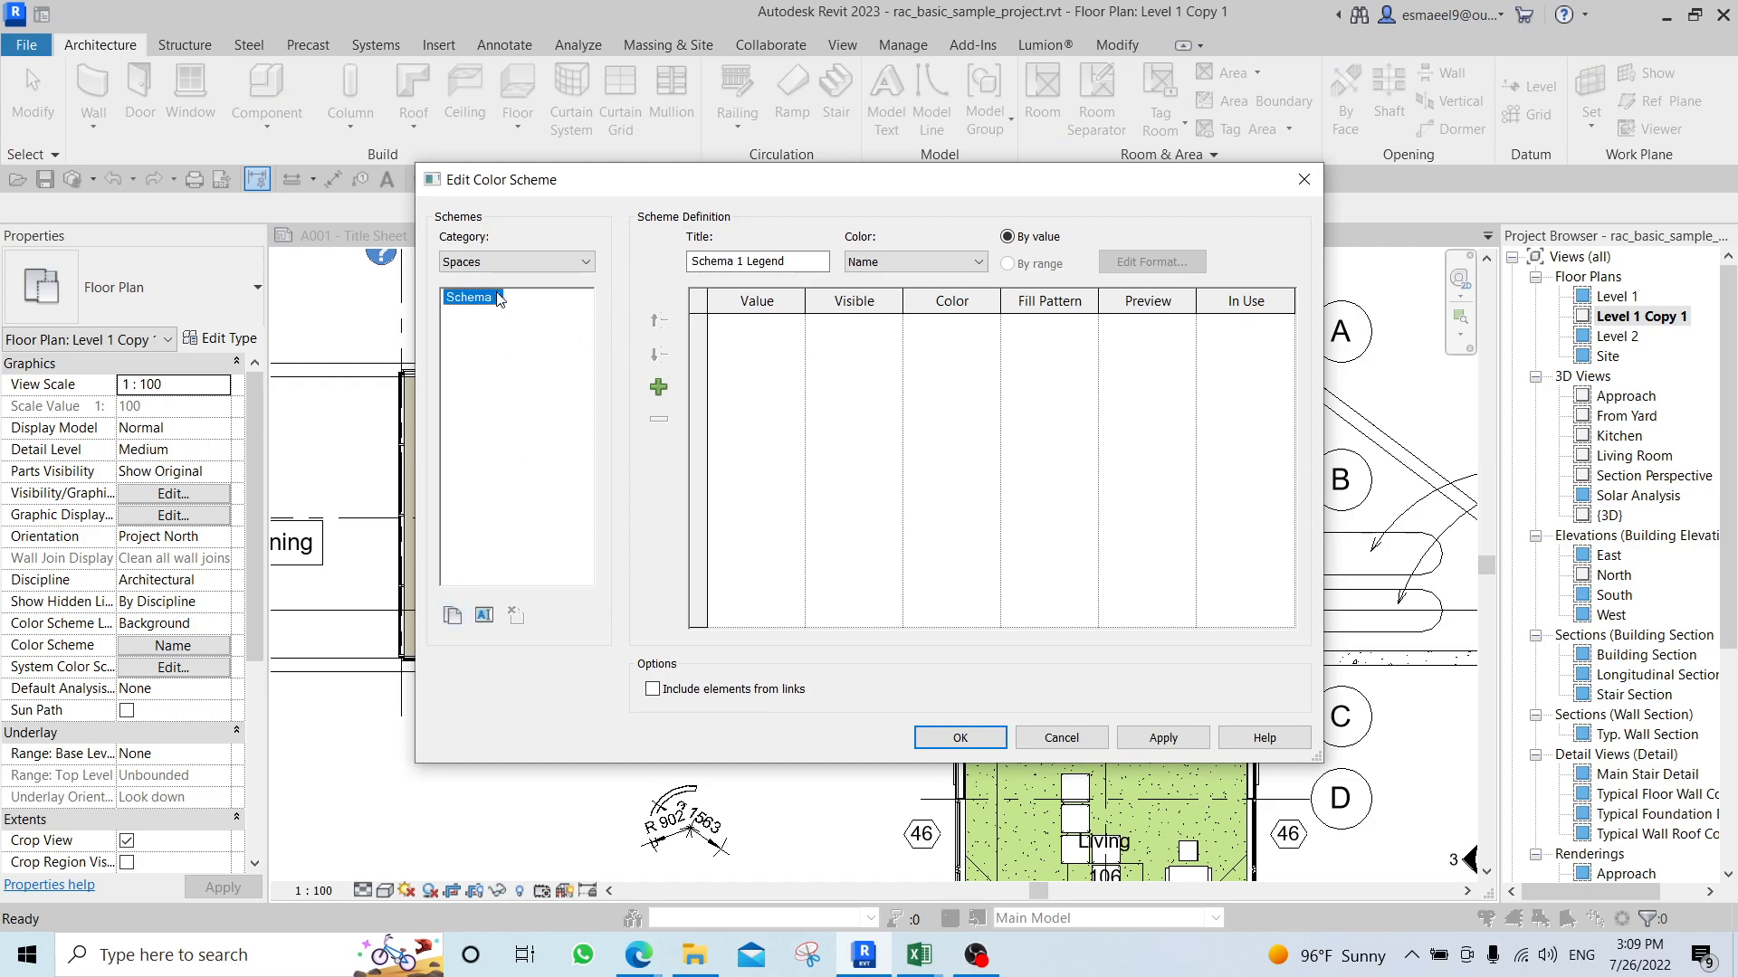
{"action": "left_click", "coordinate": [507, 261]}
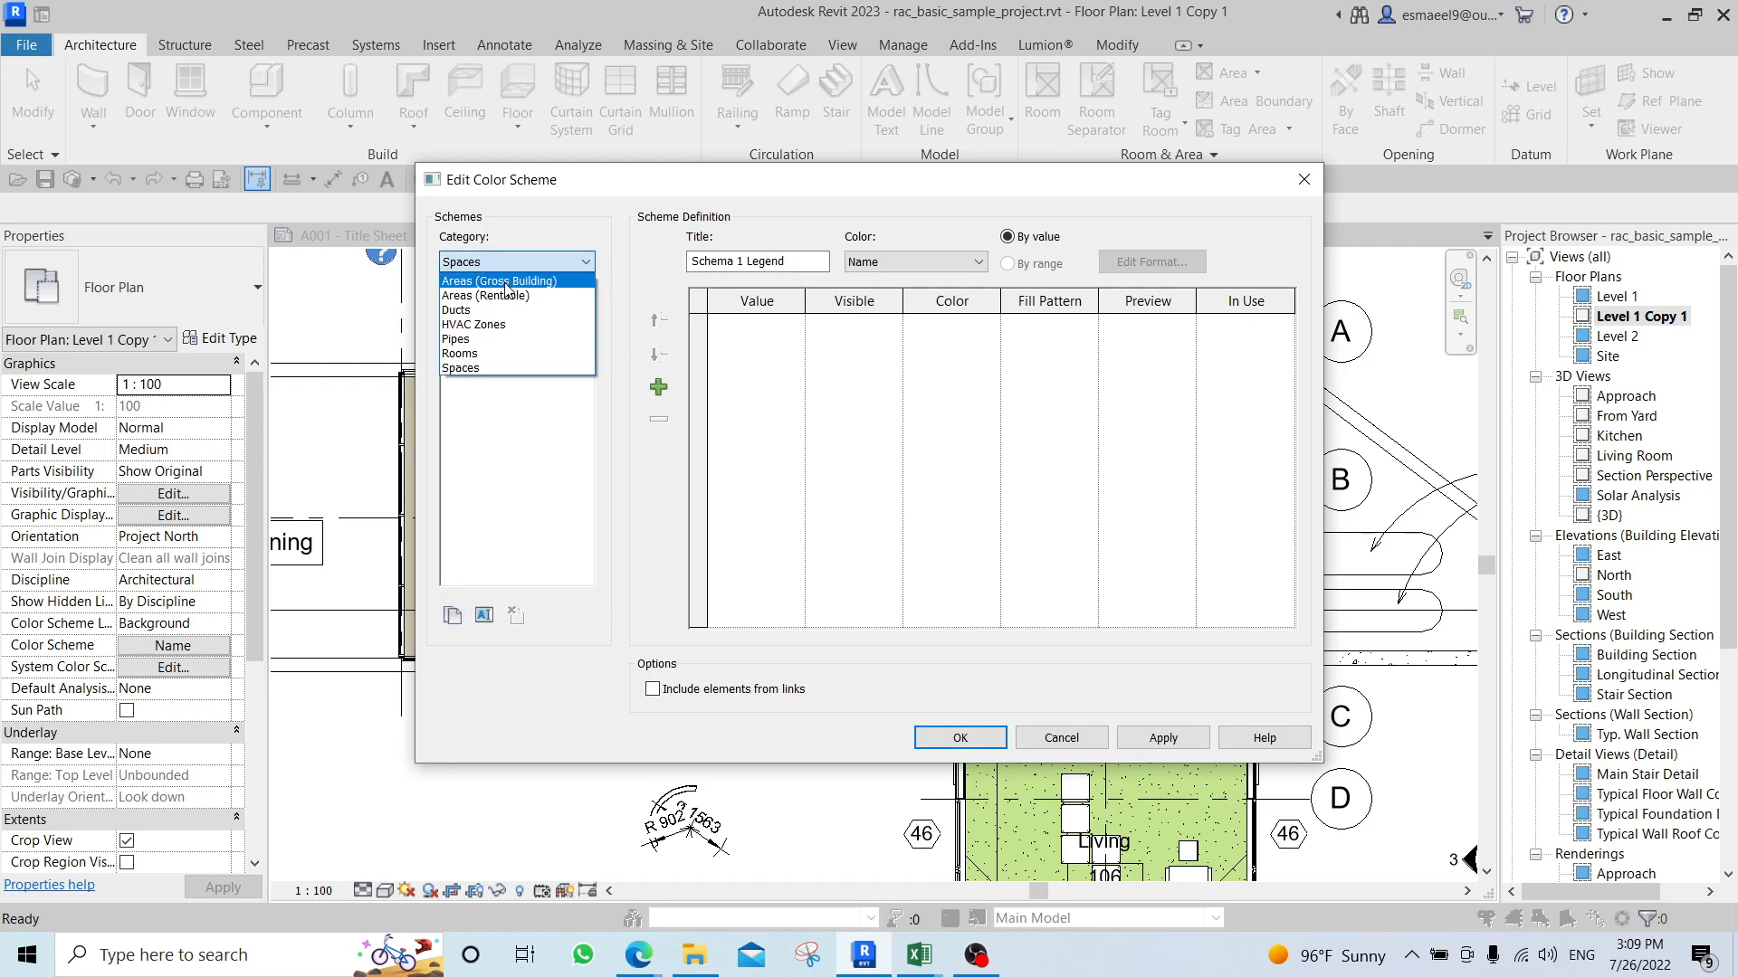
{"action": "left_click", "coordinate": [505, 282]}
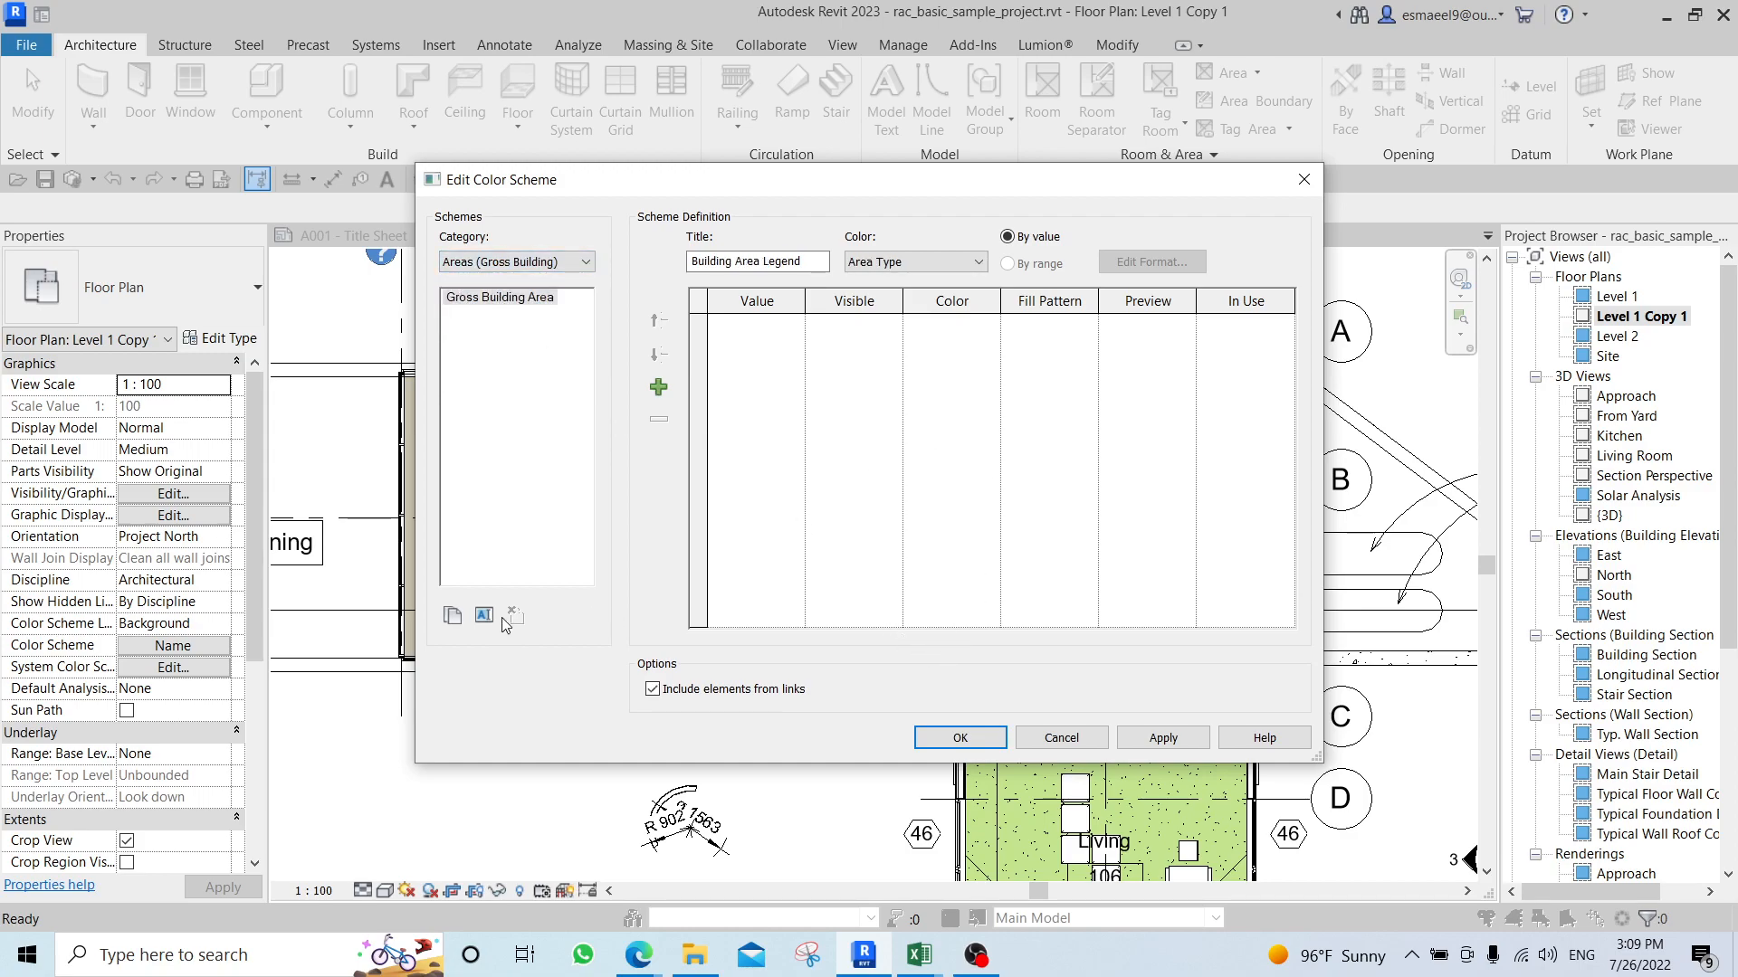
Try coloring the Gross Building Area scheme by Area and by Number, and close the editor without applying.
{"action": "left_click", "coordinate": [896, 265]}
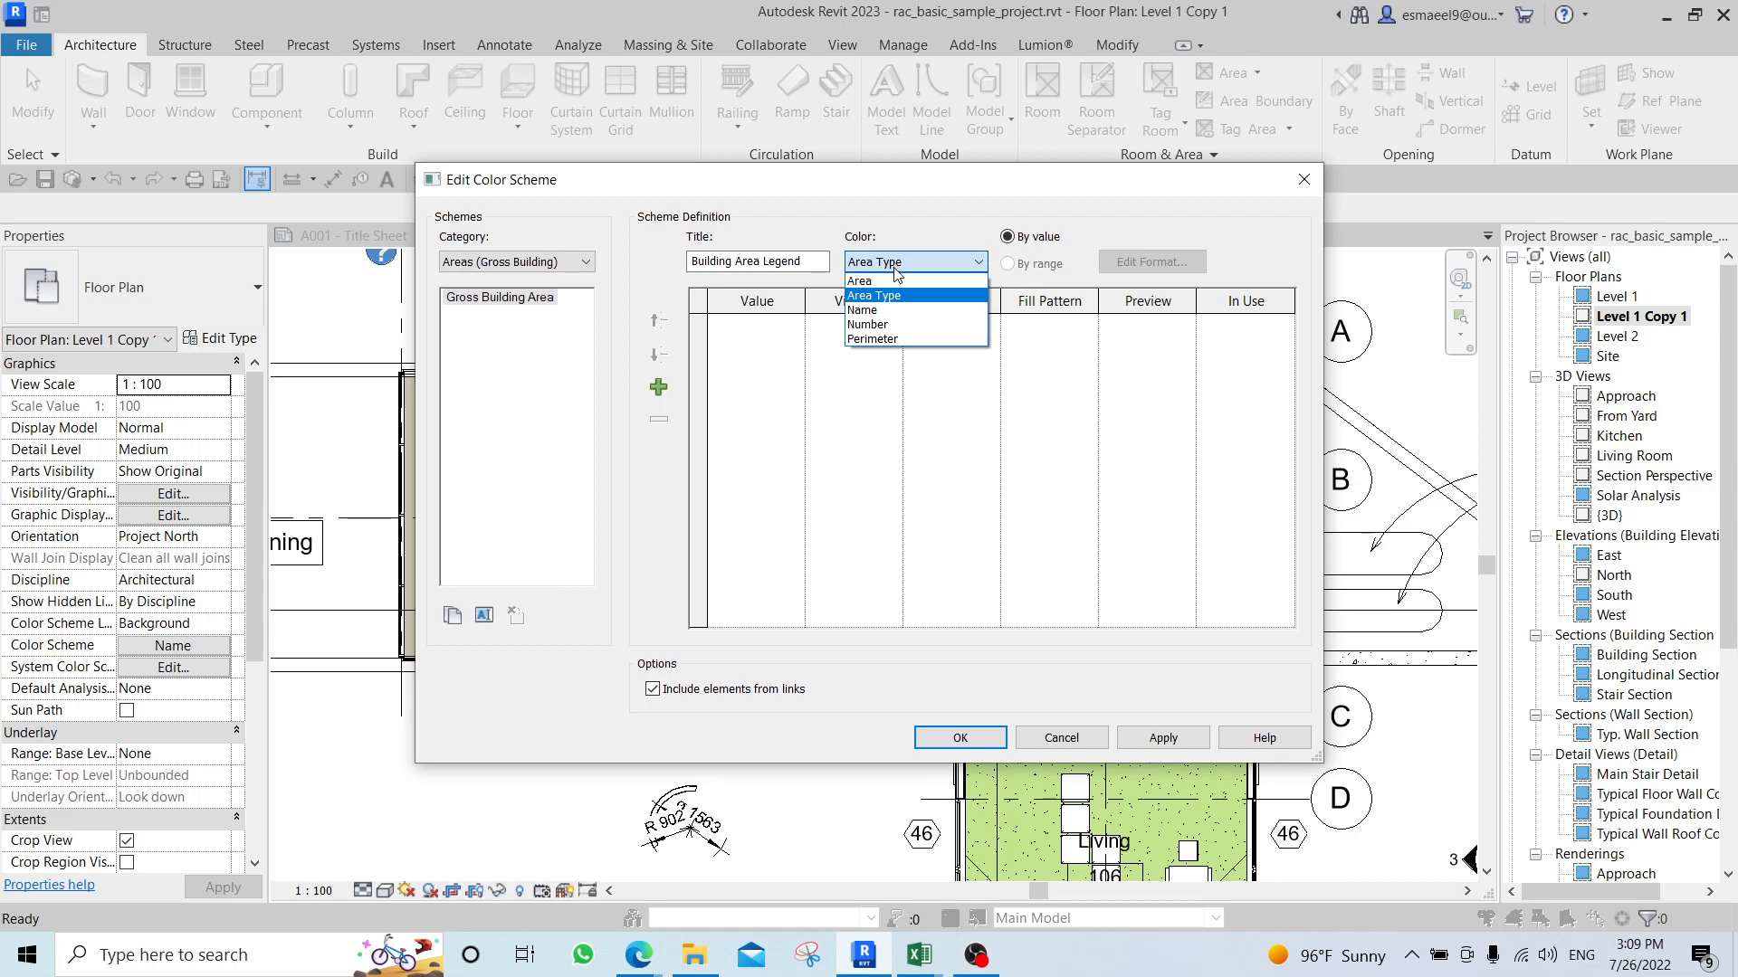
{"action": "left_click", "coordinate": [890, 283]}
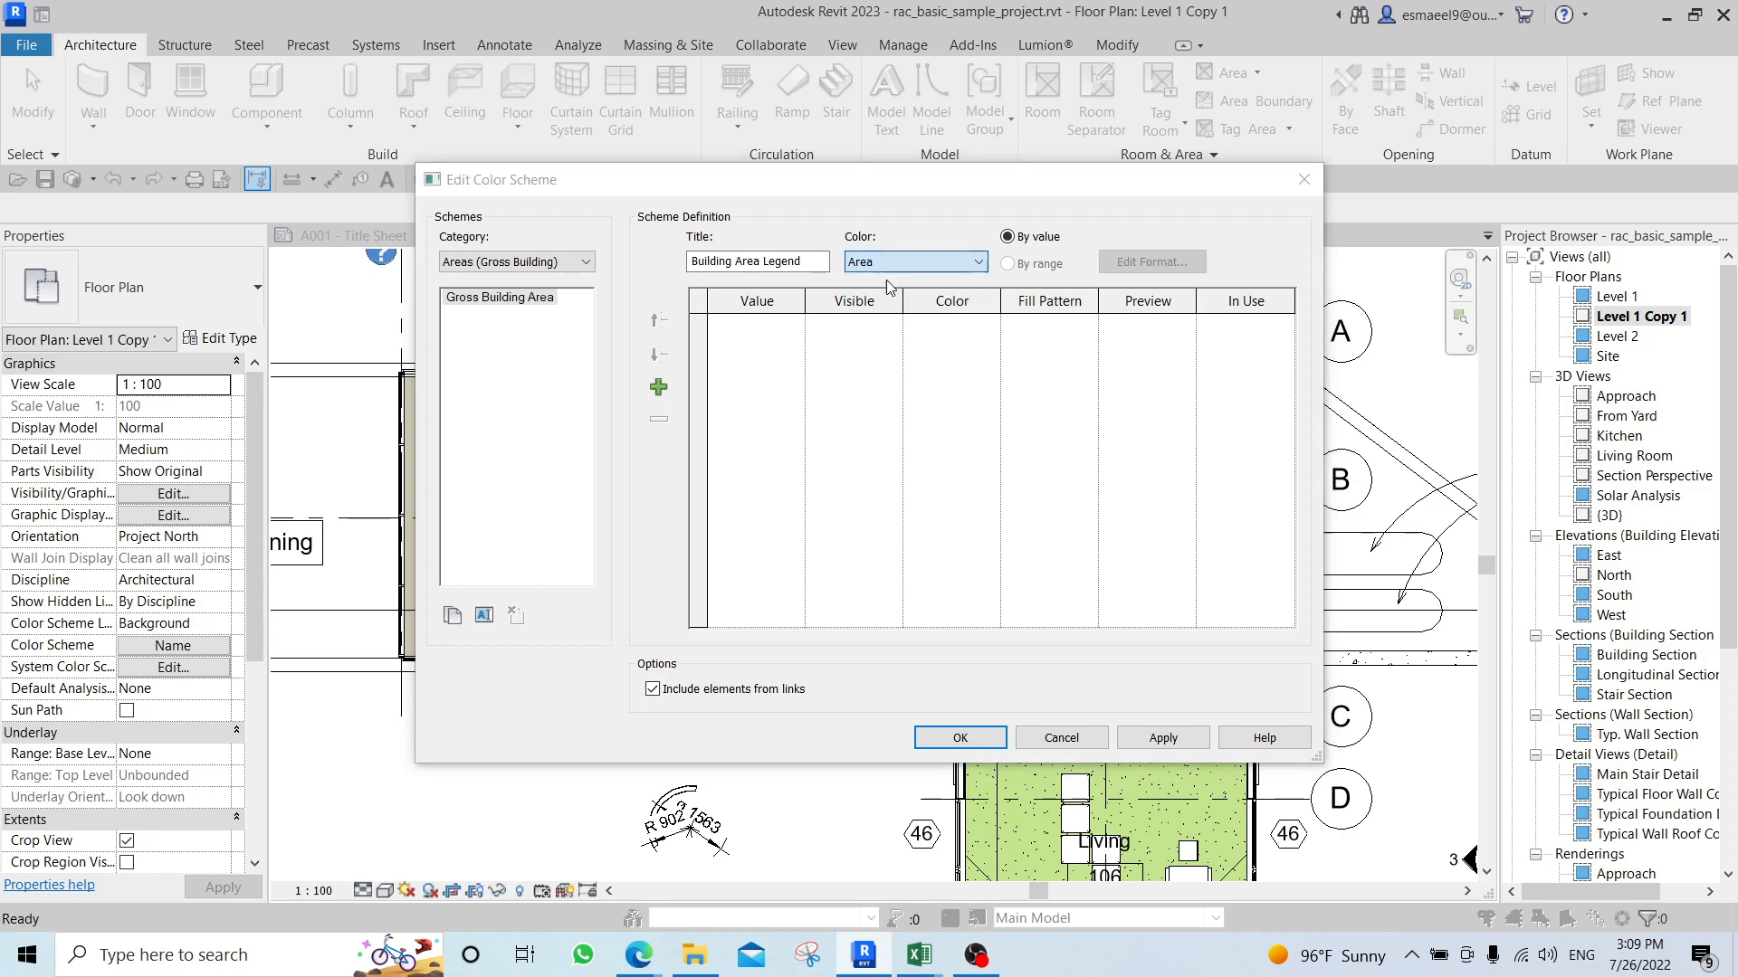
{"action": "left_click", "coordinate": [923, 518]}
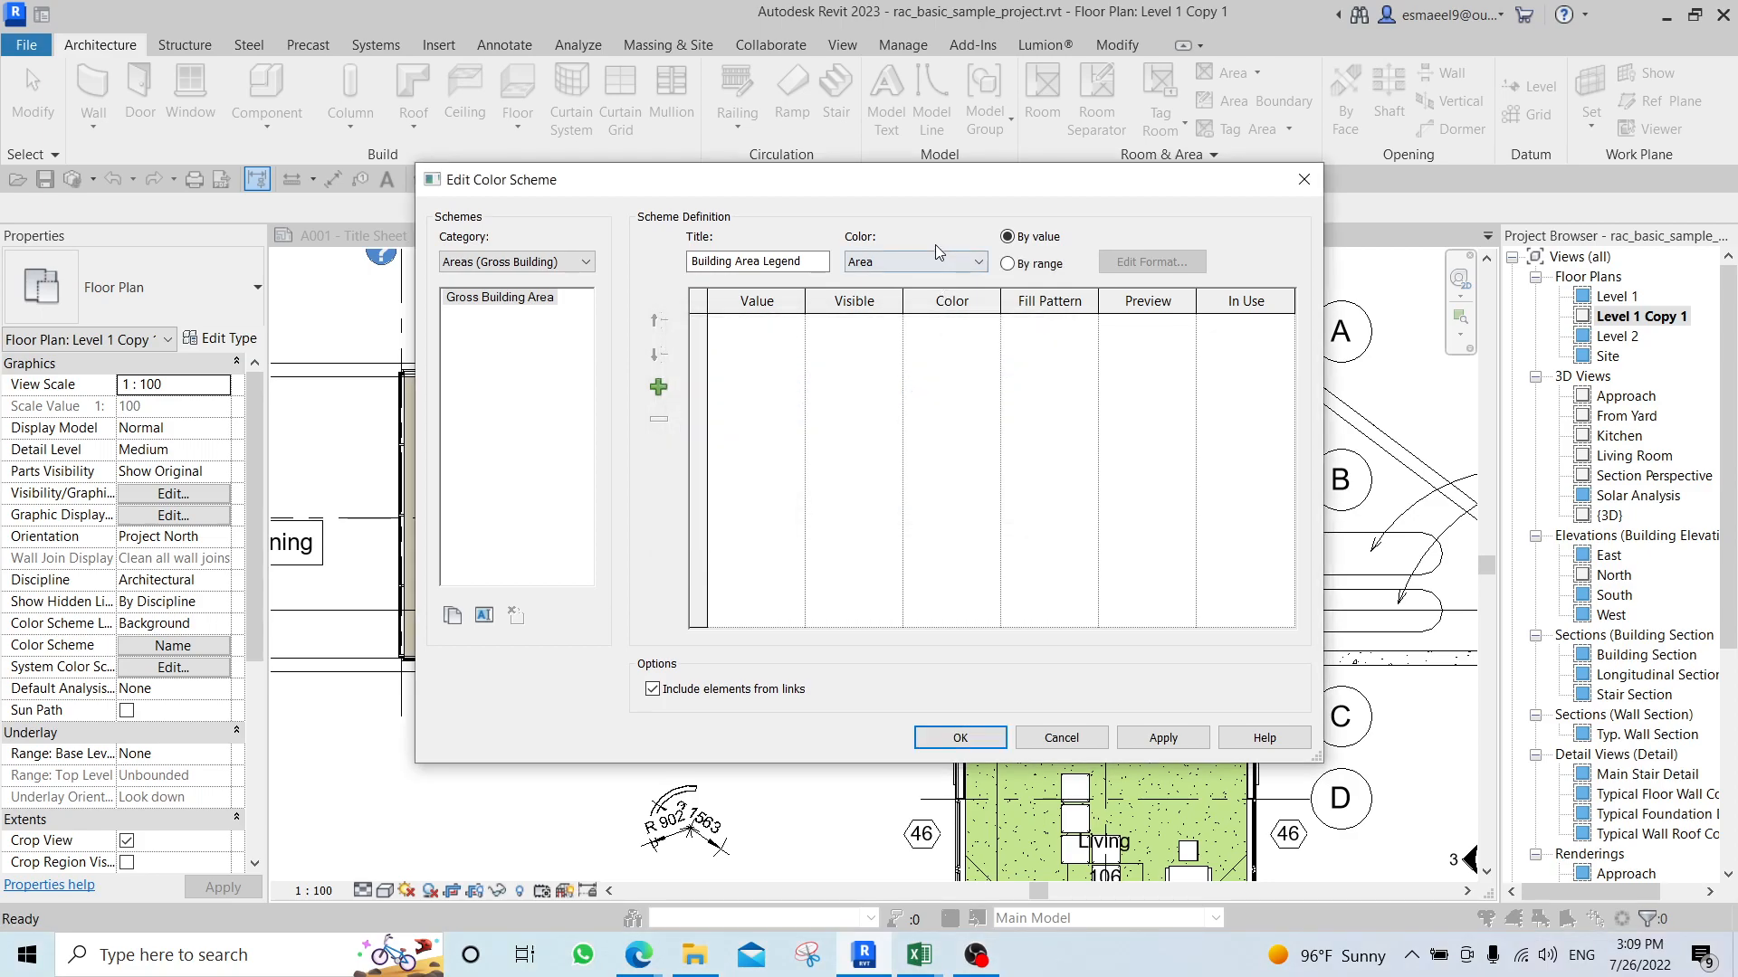
{"action": "left_click", "coordinate": [932, 261]}
{"action": "left_click", "coordinate": [900, 328]}
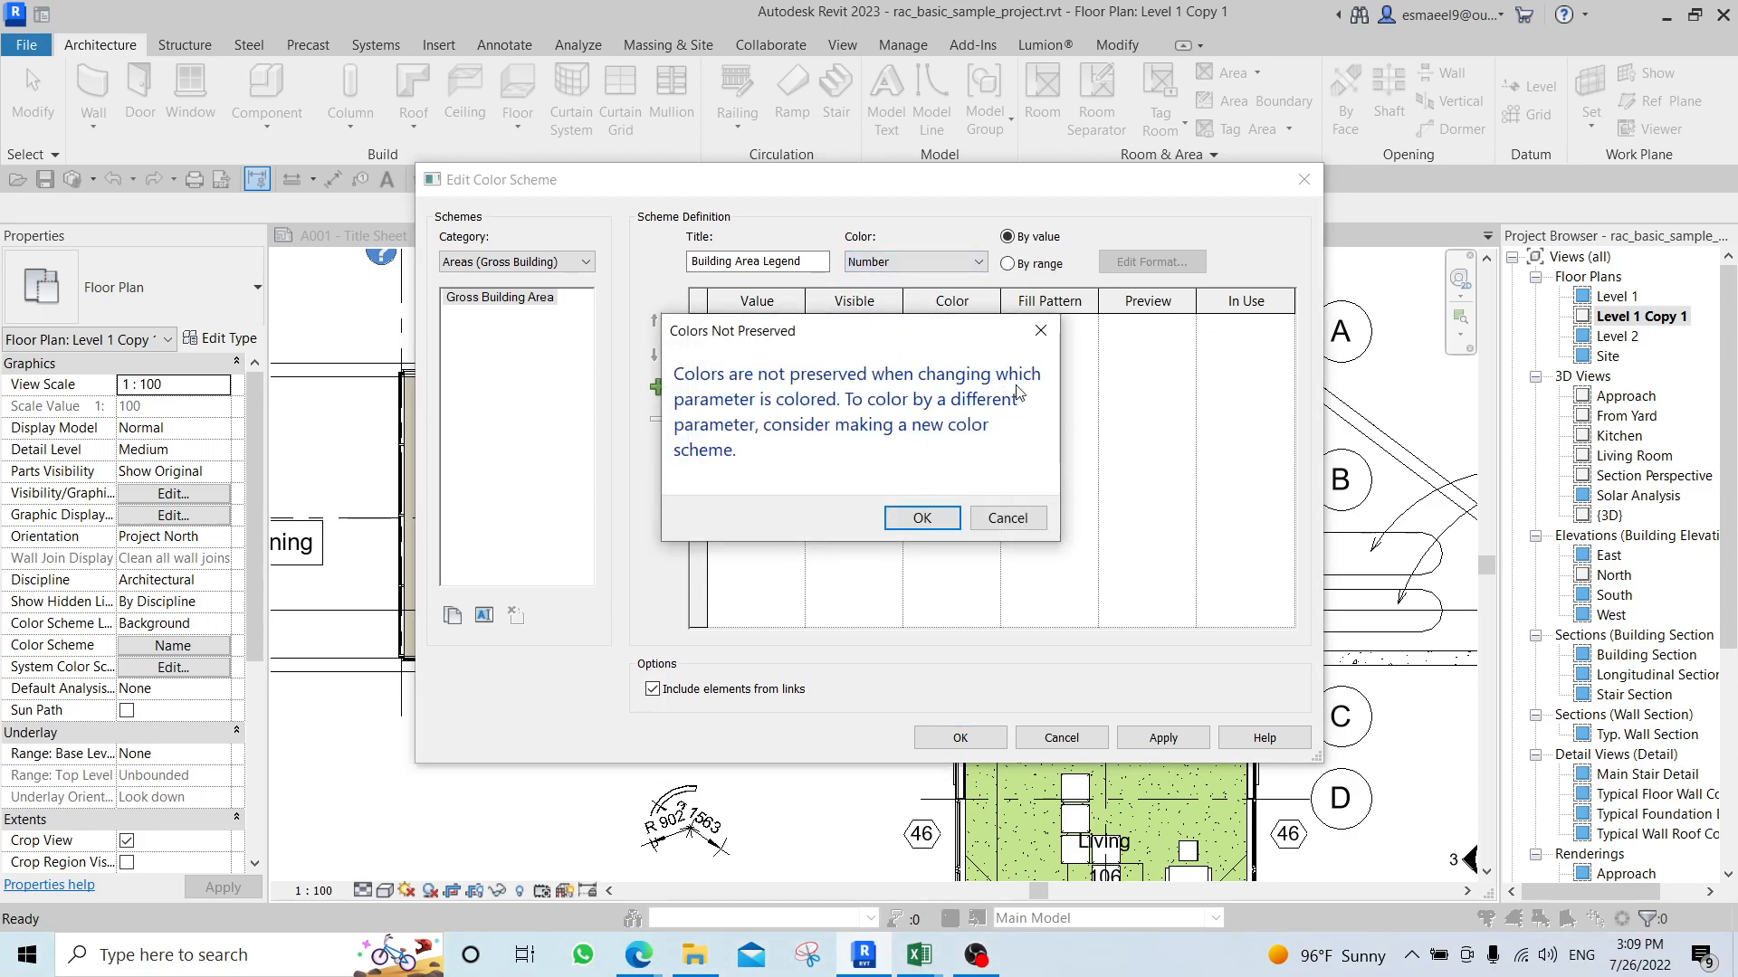
{"action": "left_click", "coordinate": [923, 518]}
{"action": "left_click", "coordinate": [1305, 178]}
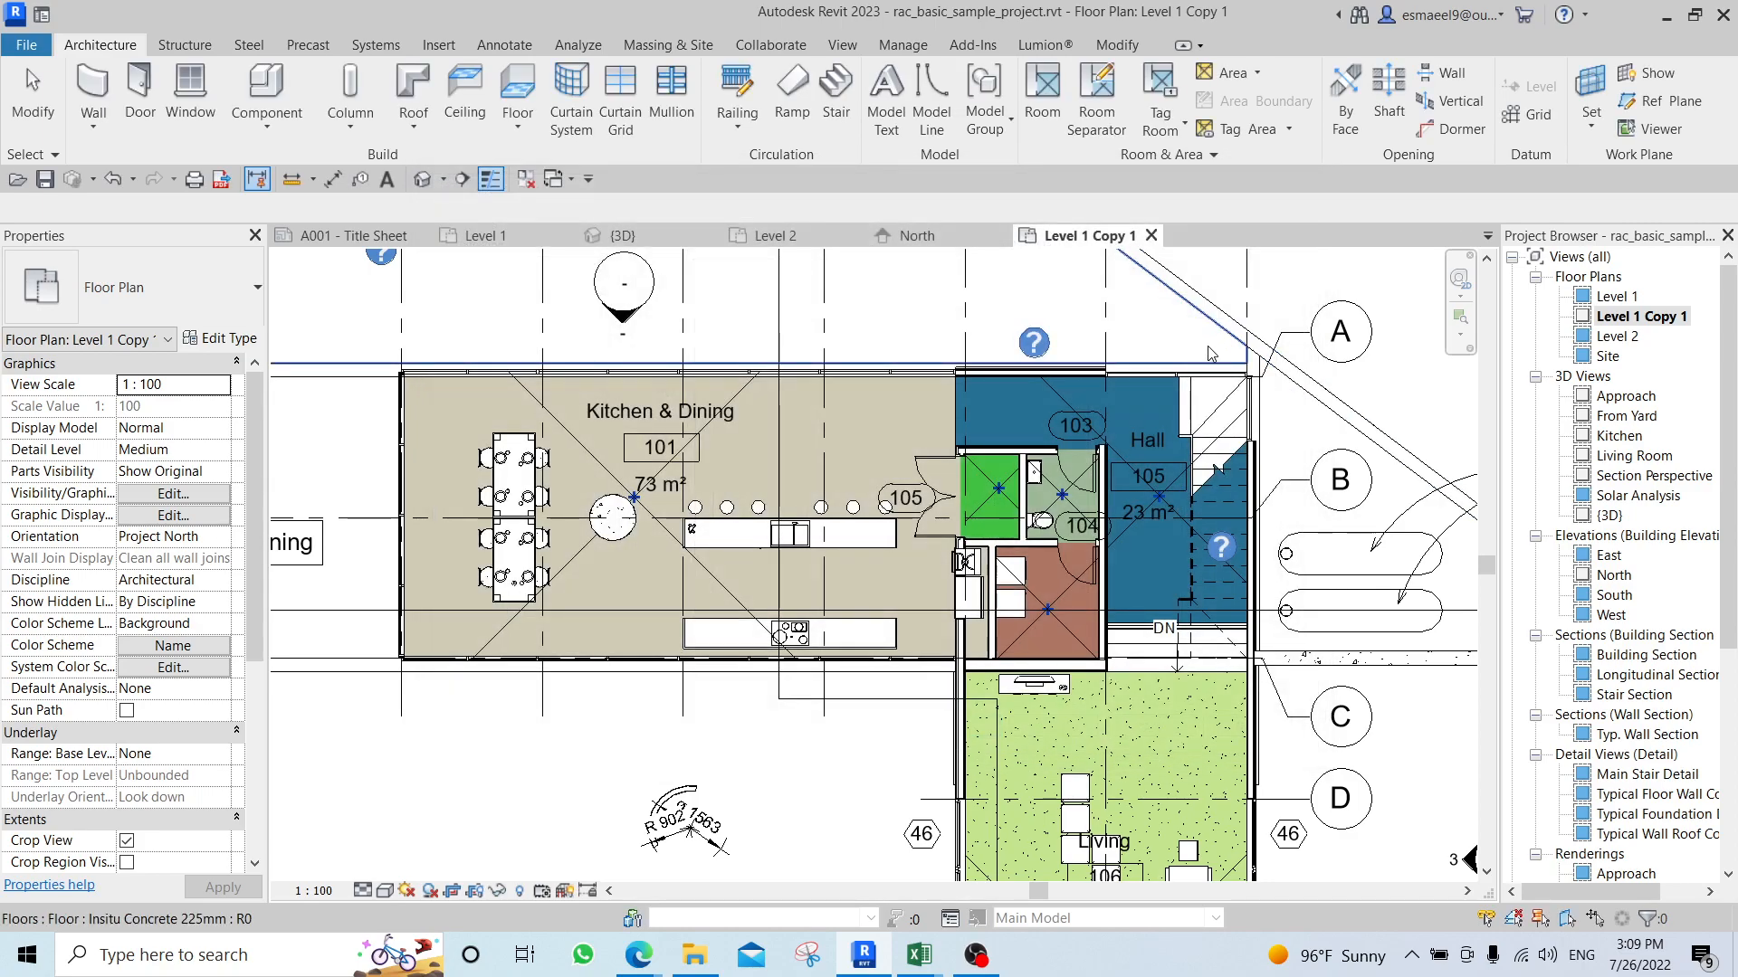
{"action": "scroll", "coordinate": [814, 436], "scroll_direction": "down", "scroll_amount": 3}
{"action": "scroll", "coordinate": [814, 436], "scroll_direction": "up", "scroll_amount": 3}
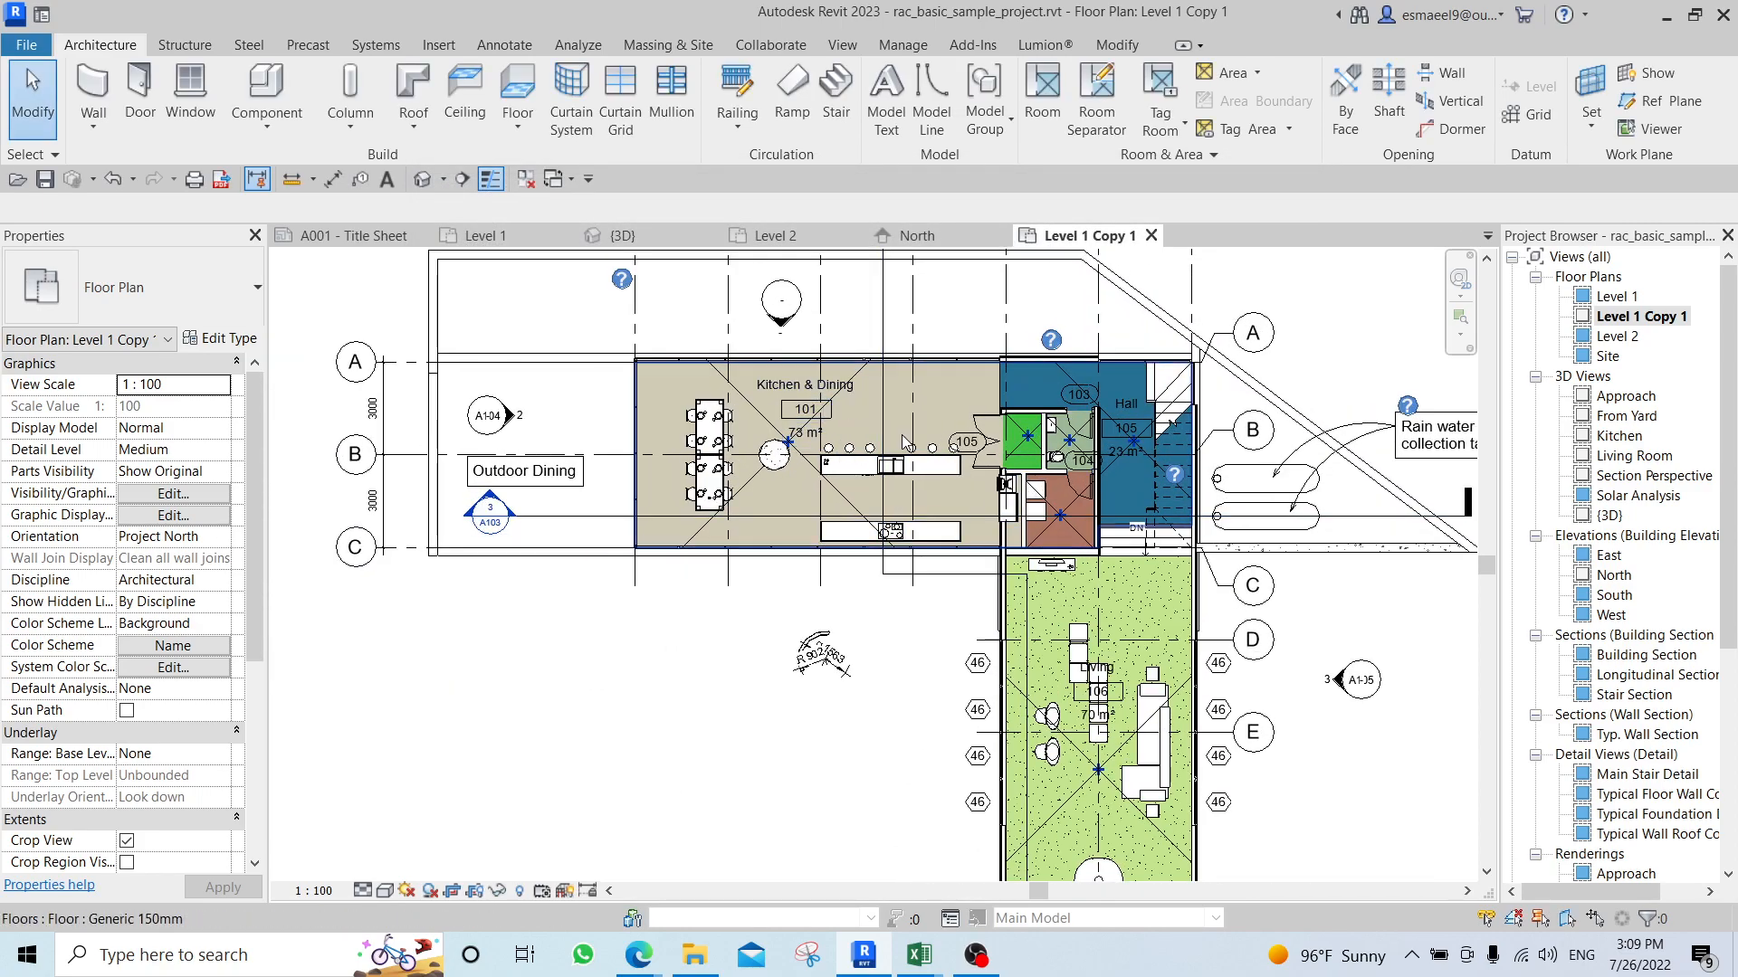
{"action": "scroll", "coordinate": [1026, 441], "scroll_direction": "down", "scroll_amount": 1}
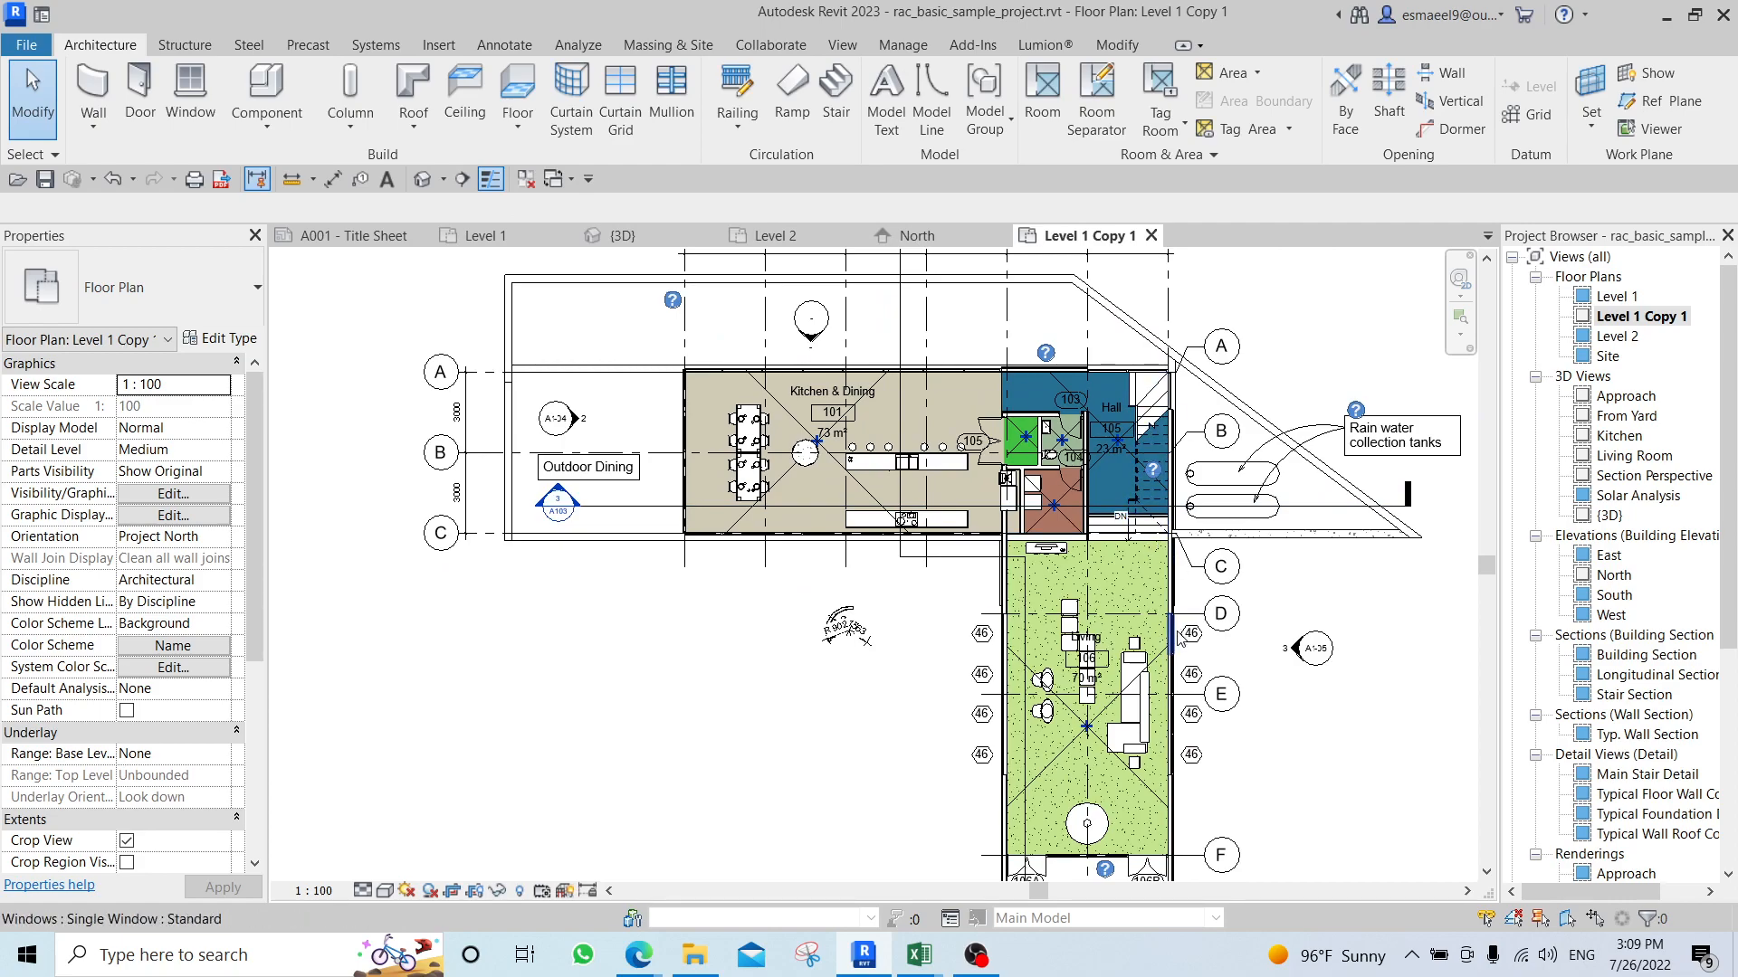
{"action": "scroll", "coordinate": [1123, 556], "scroll_direction": "down", "scroll_amount": 2}
{"action": "scroll", "coordinate": [933, 491], "scroll_direction": "up", "scroll_amount": 3}
{"action": "middle_click_drag", "start_coordinate": [534, 424], "coordinate": [614, 546]}
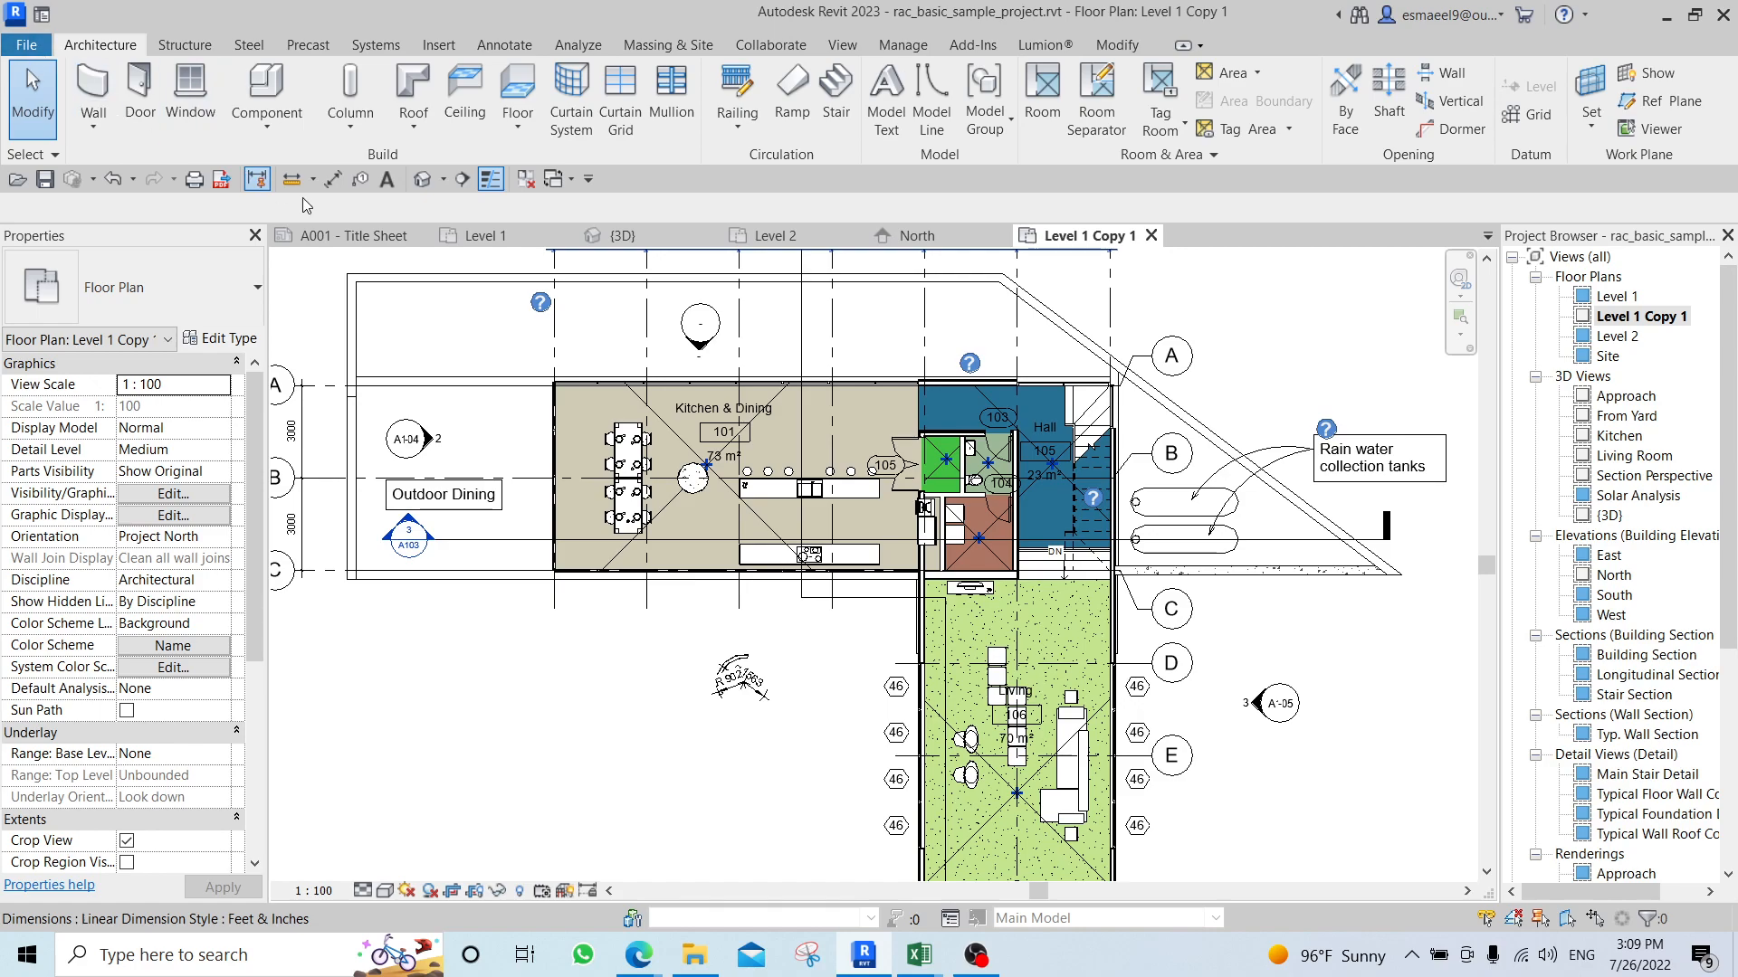
Close all open views of the basic sample project, including the 3D view, to close the project.
{"action": "left_click", "coordinate": [422, 236]}
{"action": "left_click", "coordinate": [402, 235]}
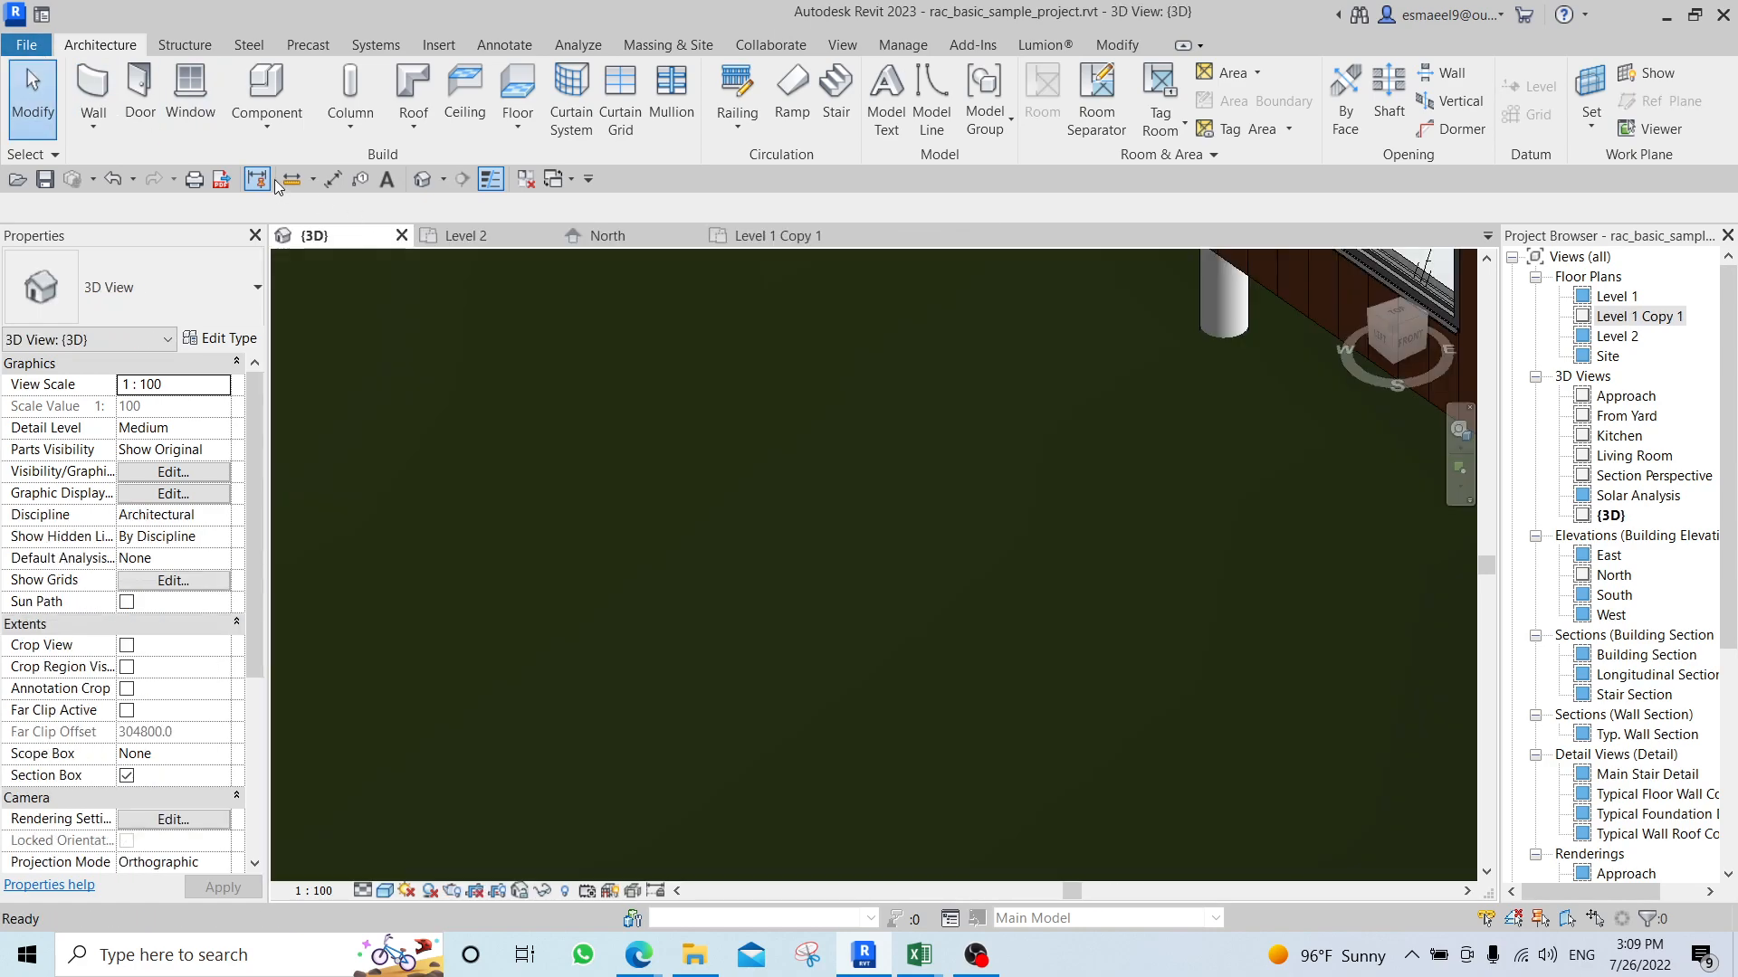
{"action": "left_click", "coordinate": [524, 181]}
{"action": "left_click", "coordinate": [402, 235]}
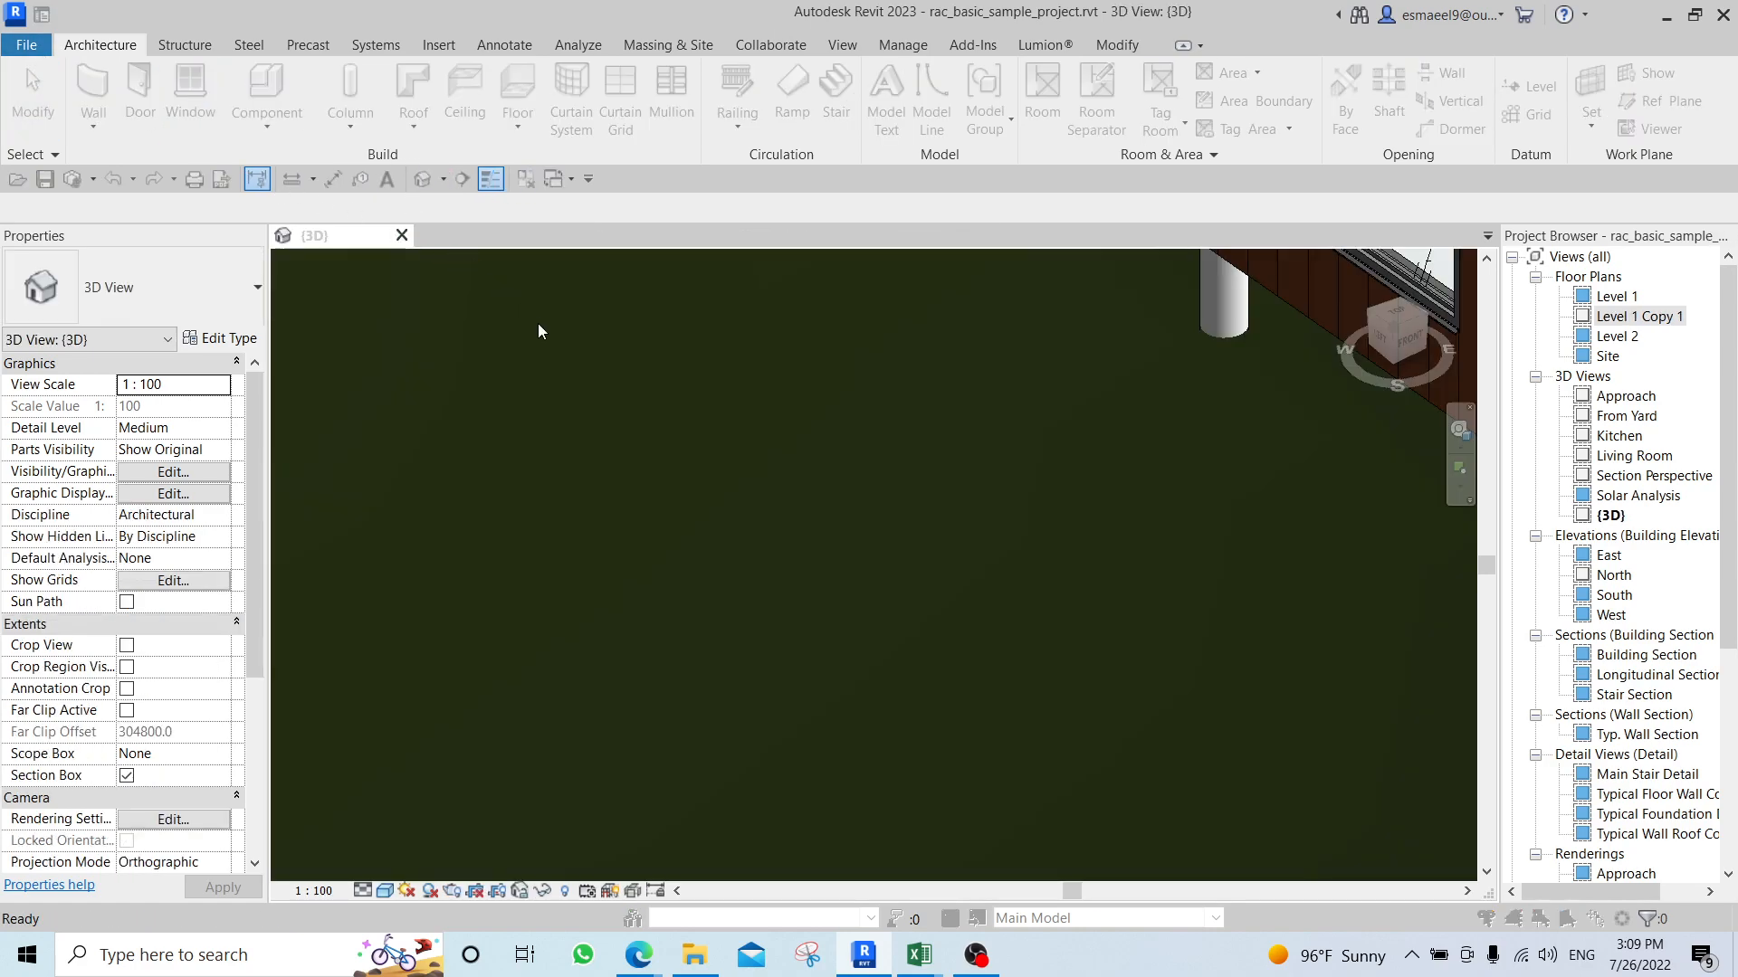
{"action": "left_click", "coordinate": [951, 503]}
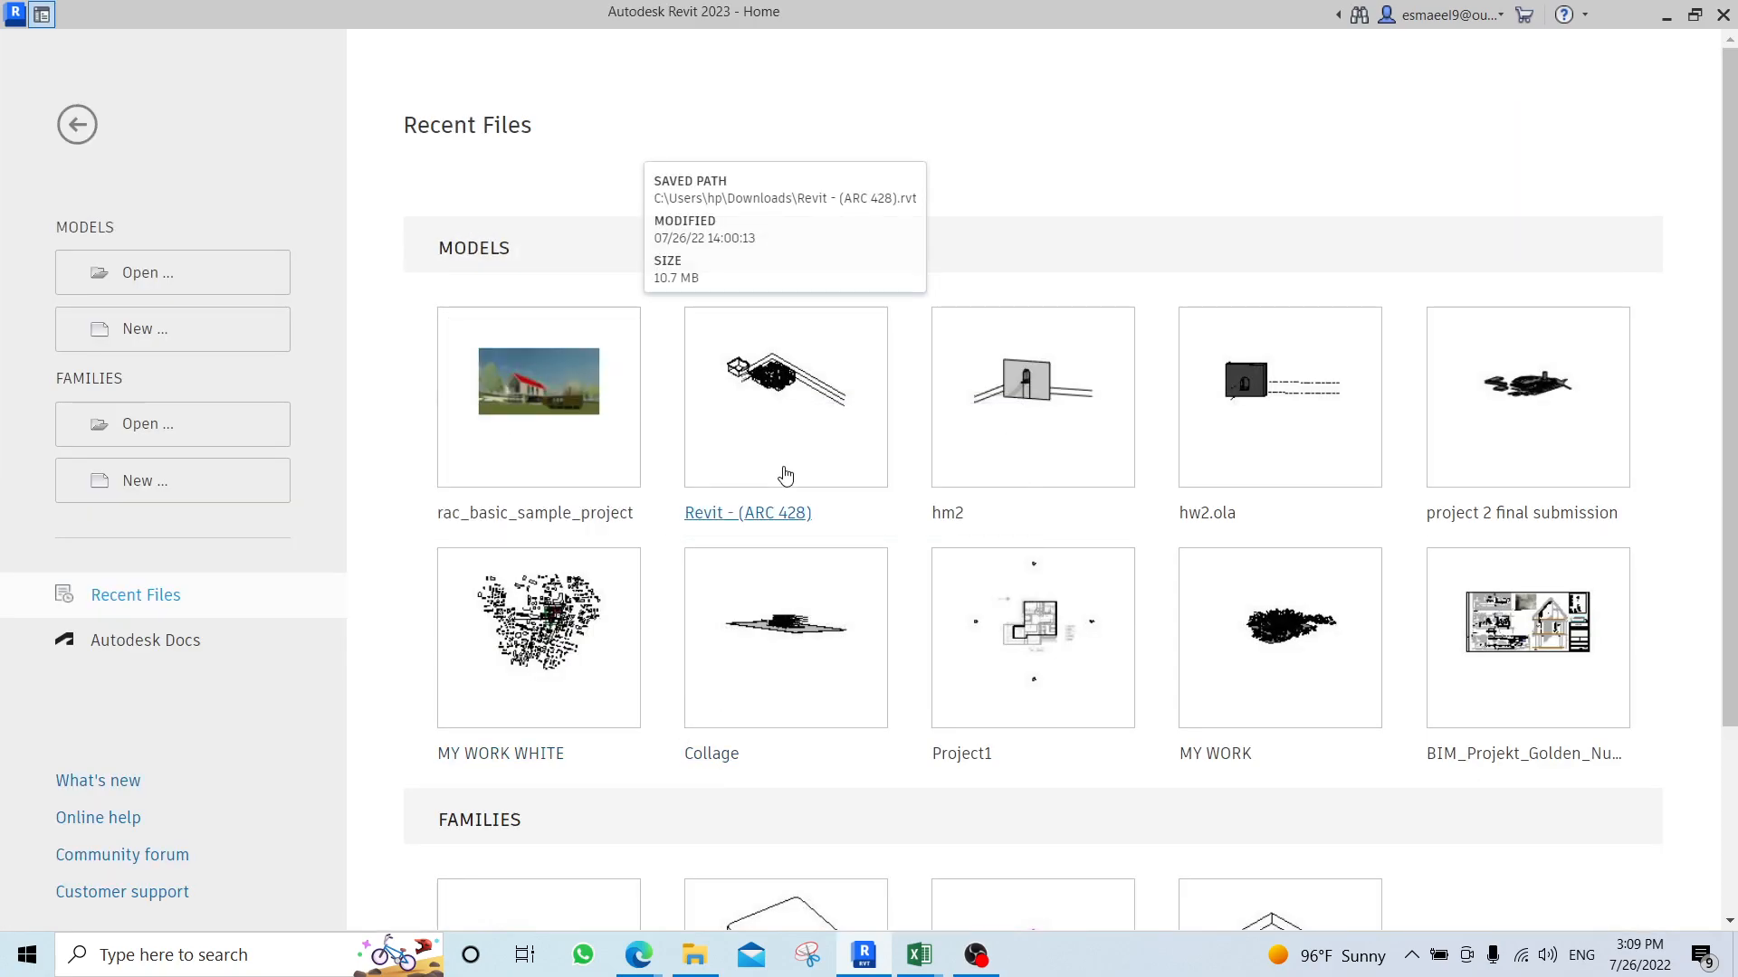
Open the recent model "project 2 final submission" and display the meeting room in its 00 ground floor plan.
{"action": "left_click", "coordinate": [1482, 413]}
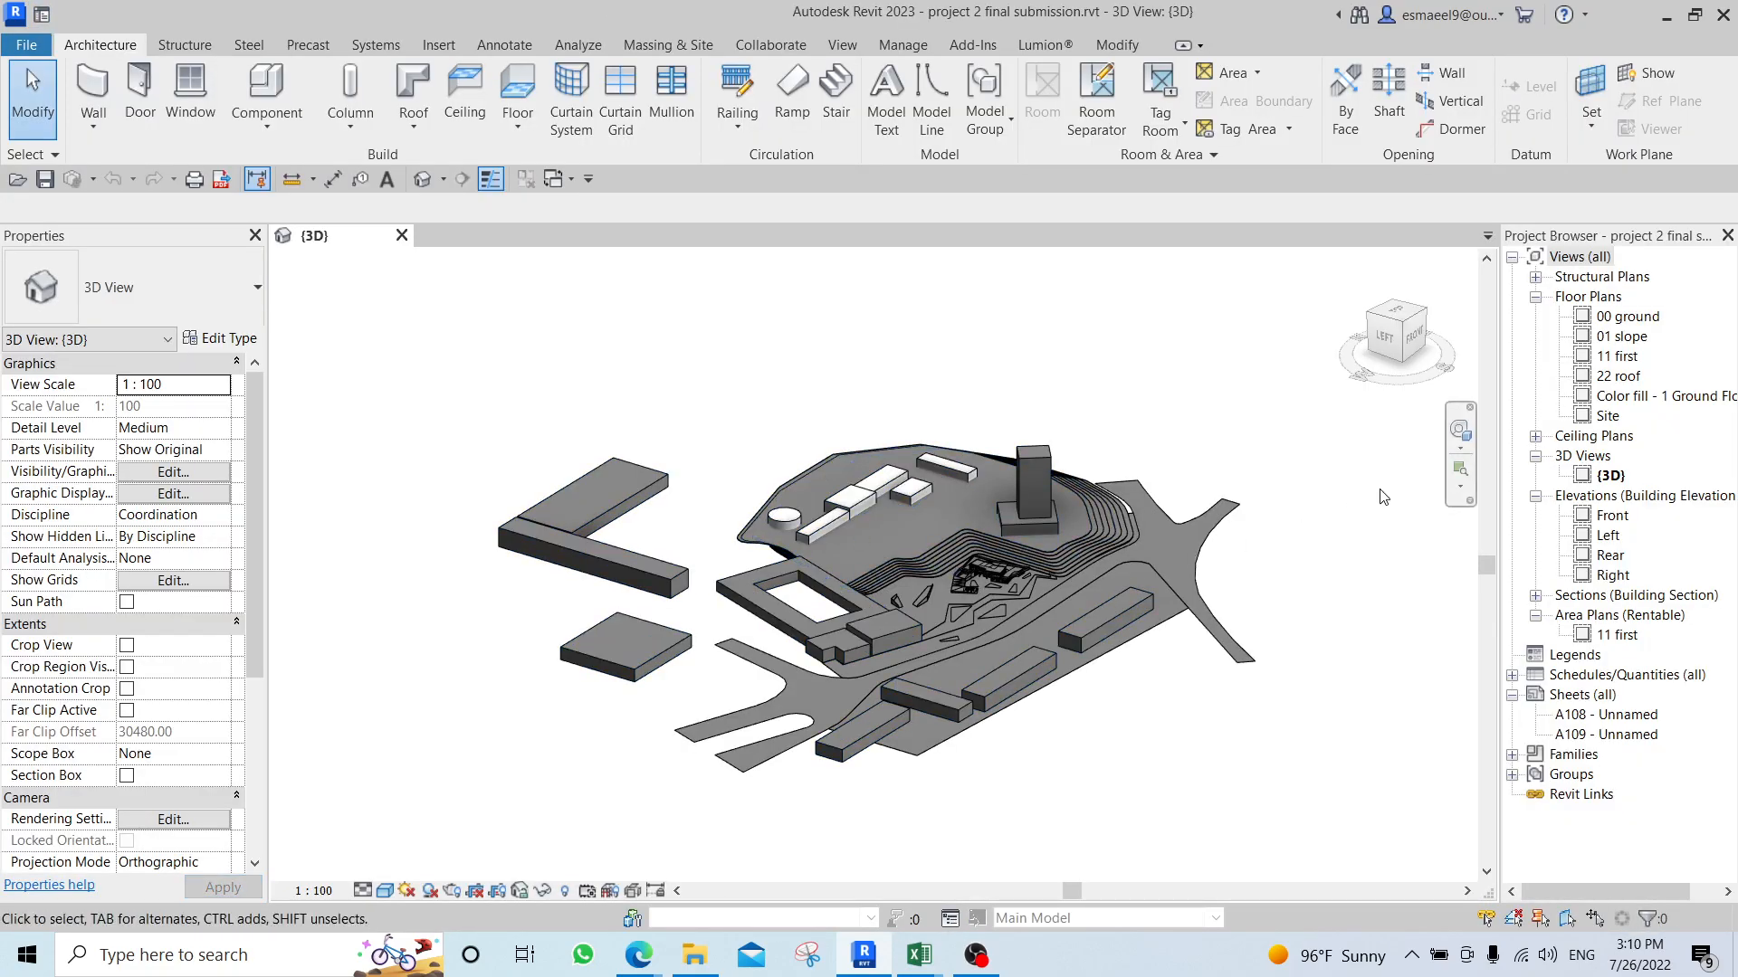
{"action": "double_click", "coordinate": [1627, 316]}
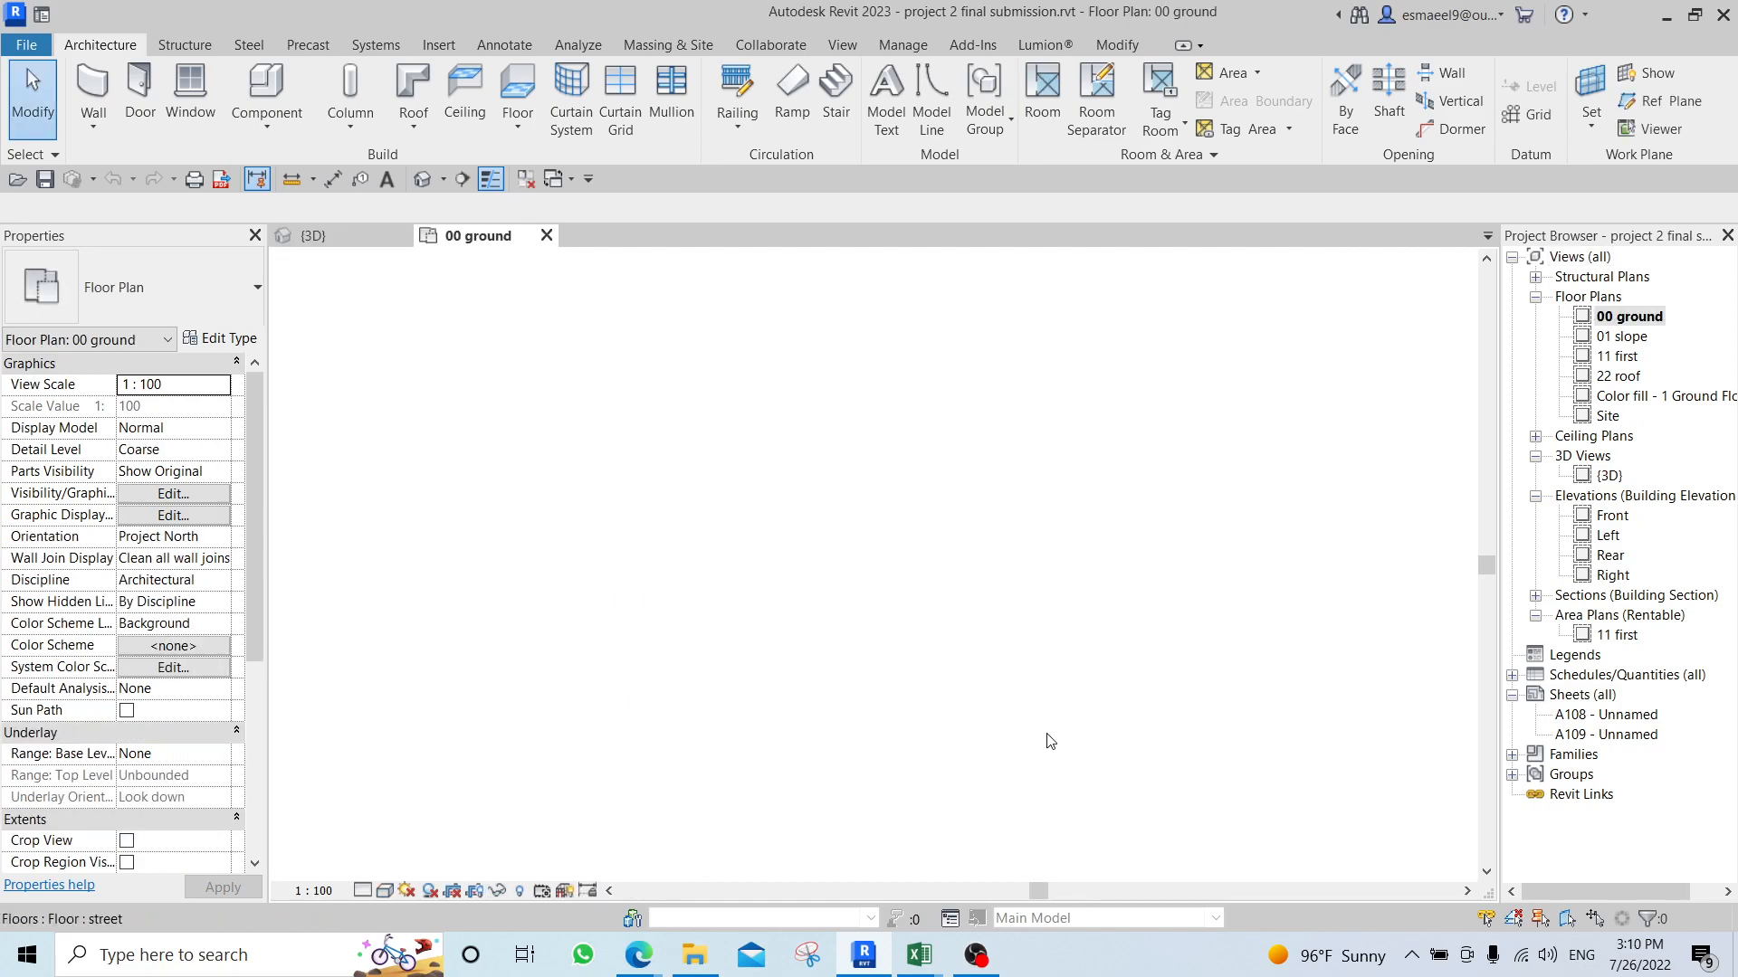
{"action": "scroll", "coordinate": [995, 624], "scroll_direction": "up", "scroll_amount": 8}
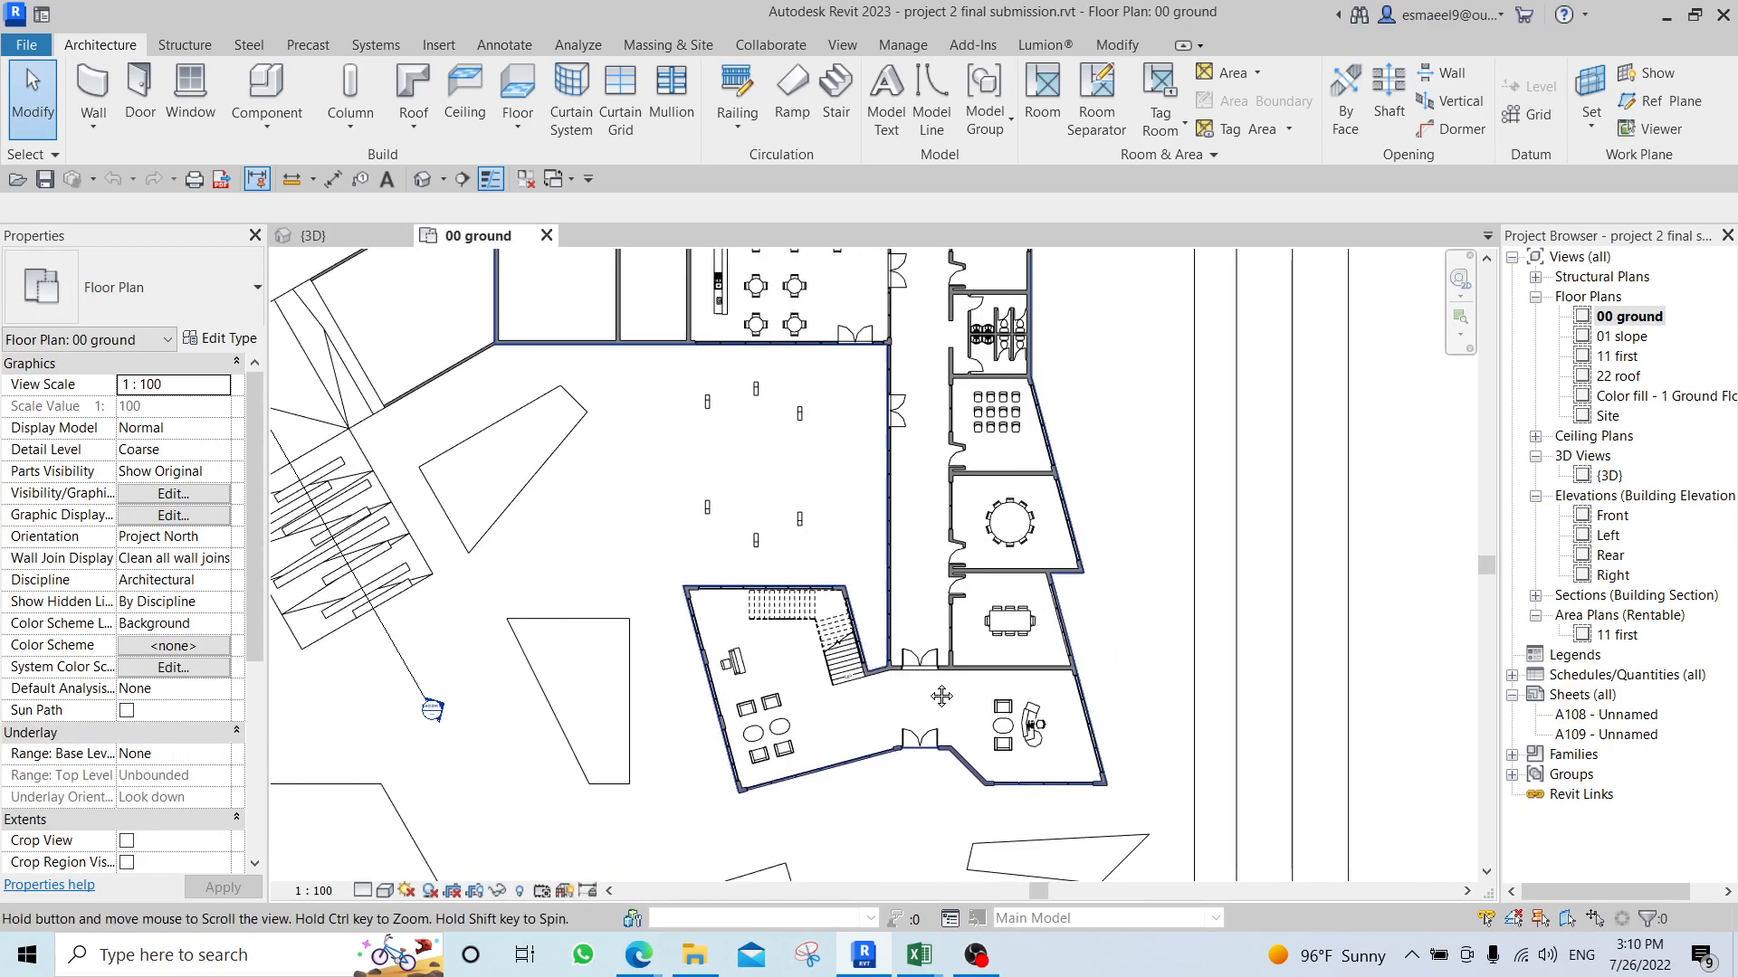
{"action": "scroll", "coordinate": [1006, 644], "scroll_direction": "up", "scroll_amount": 2}
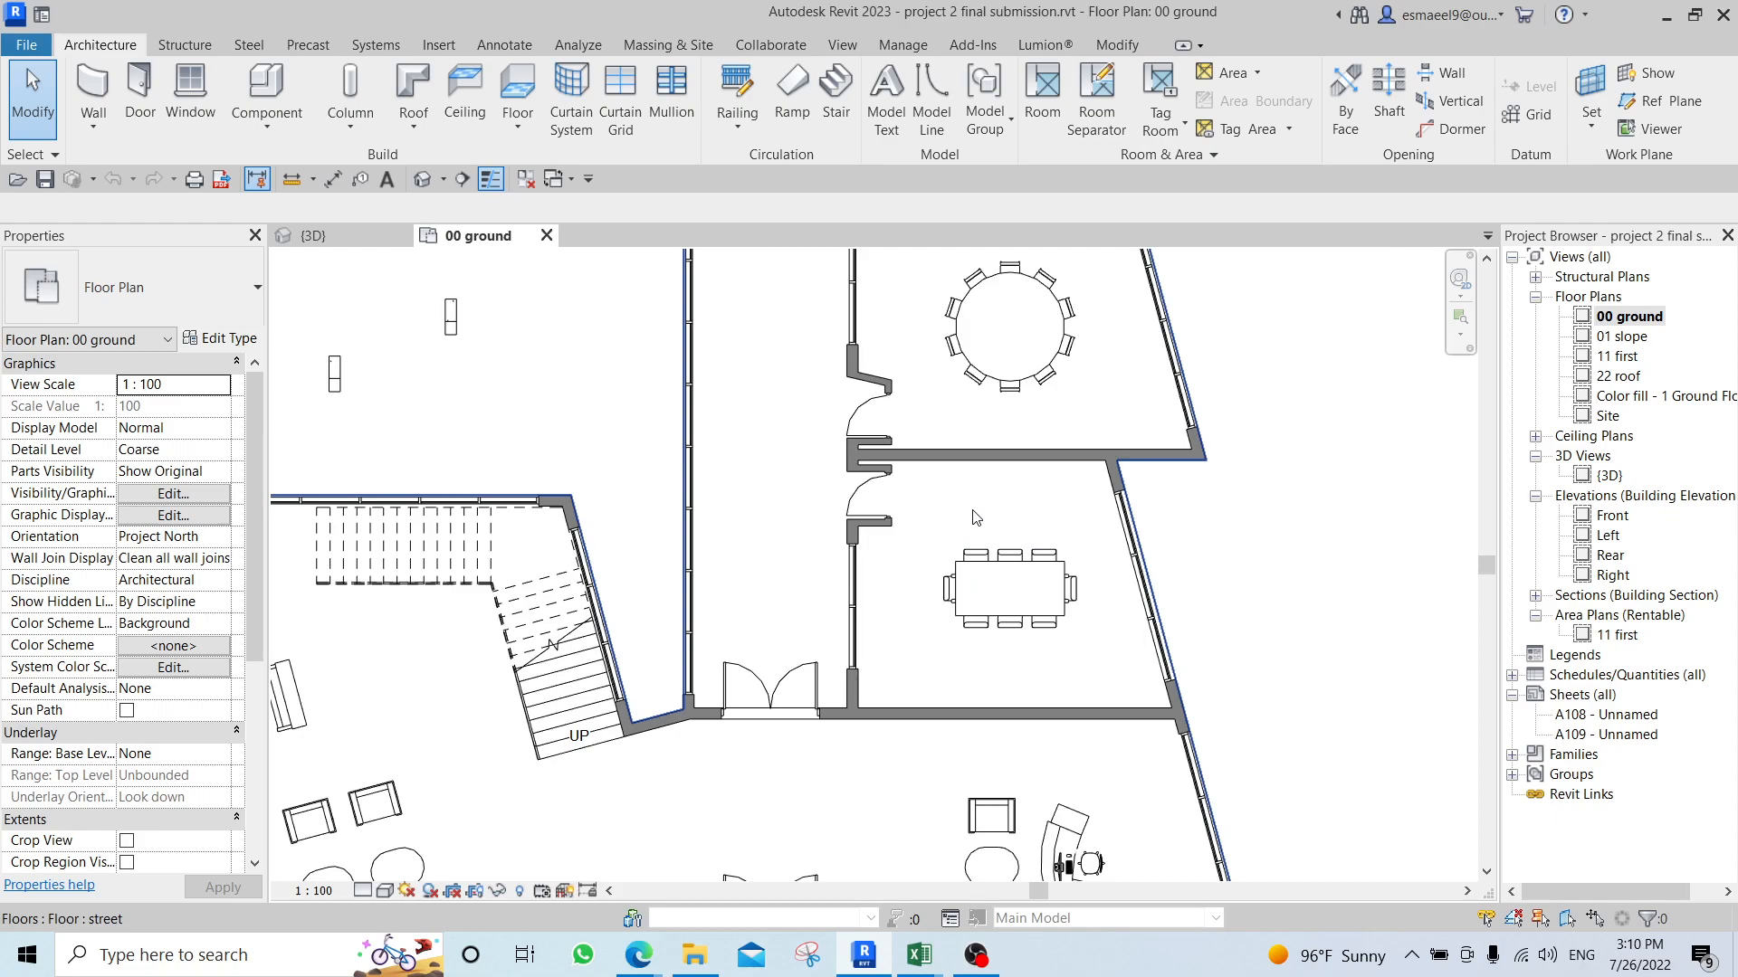
{"action": "middle_click_drag", "start_coordinate": [953, 511], "coordinate": [934, 541]}
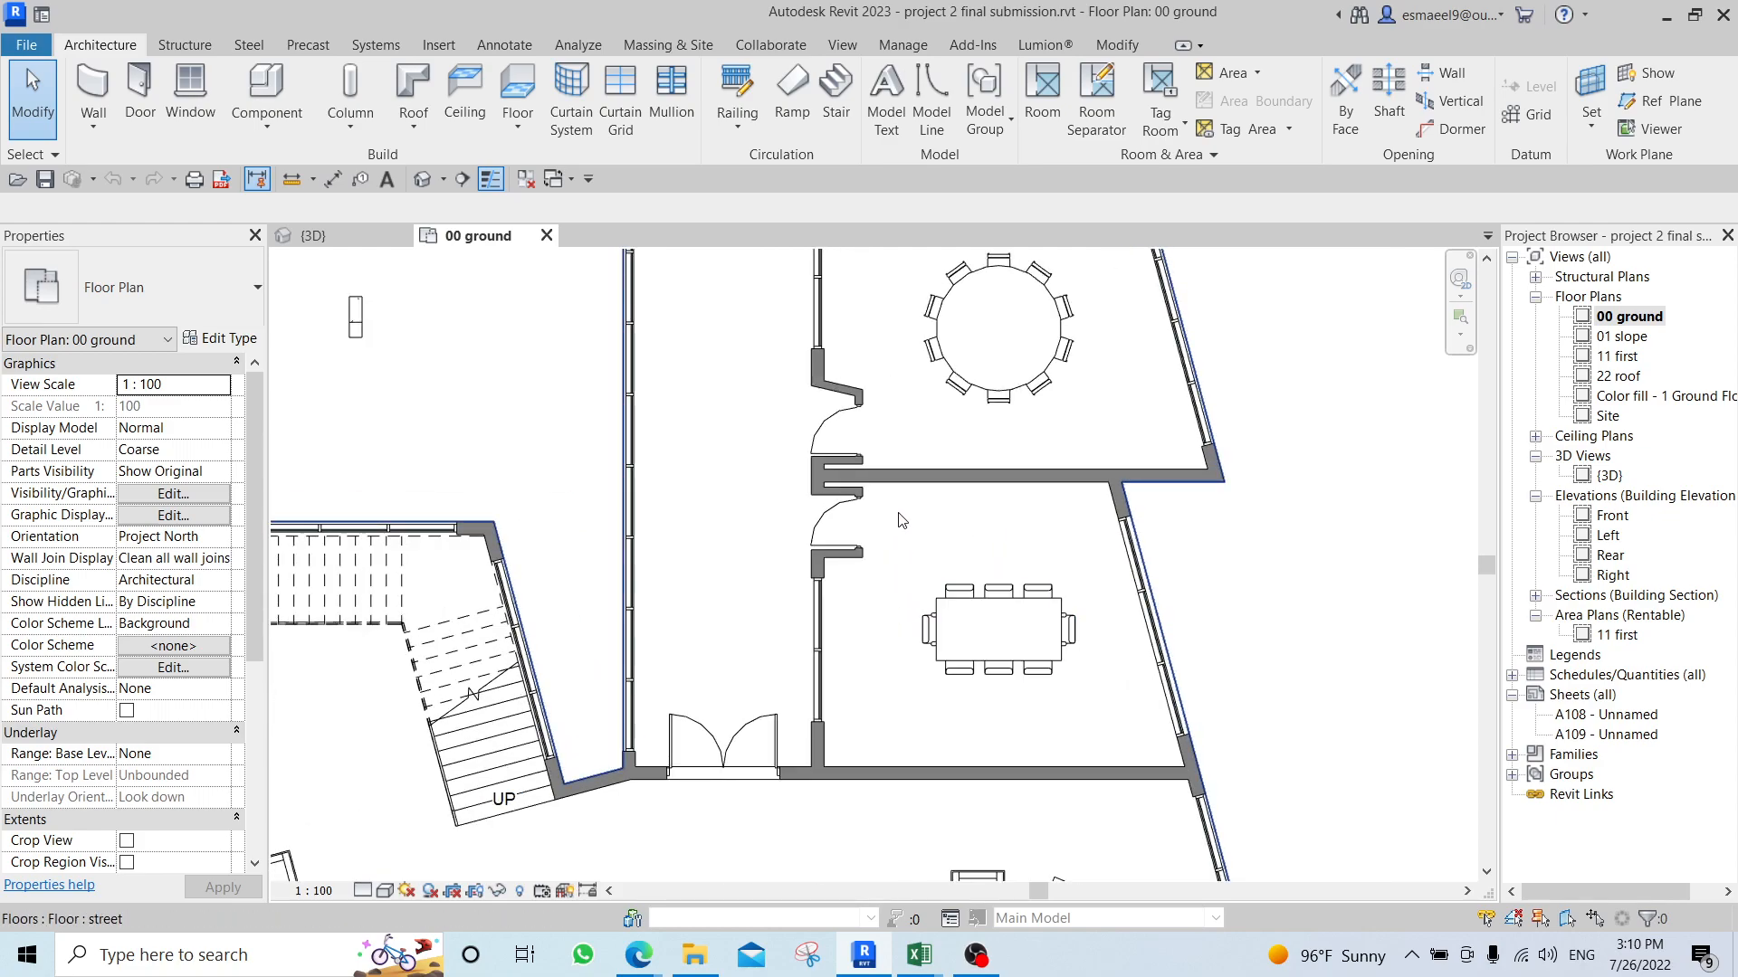
{"action": "scroll", "coordinate": [900, 602], "scroll_direction": "up", "scroll_amount": 2}
{"action": "middle_click_drag", "start_coordinate": [921, 534], "coordinate": [842, 547]}
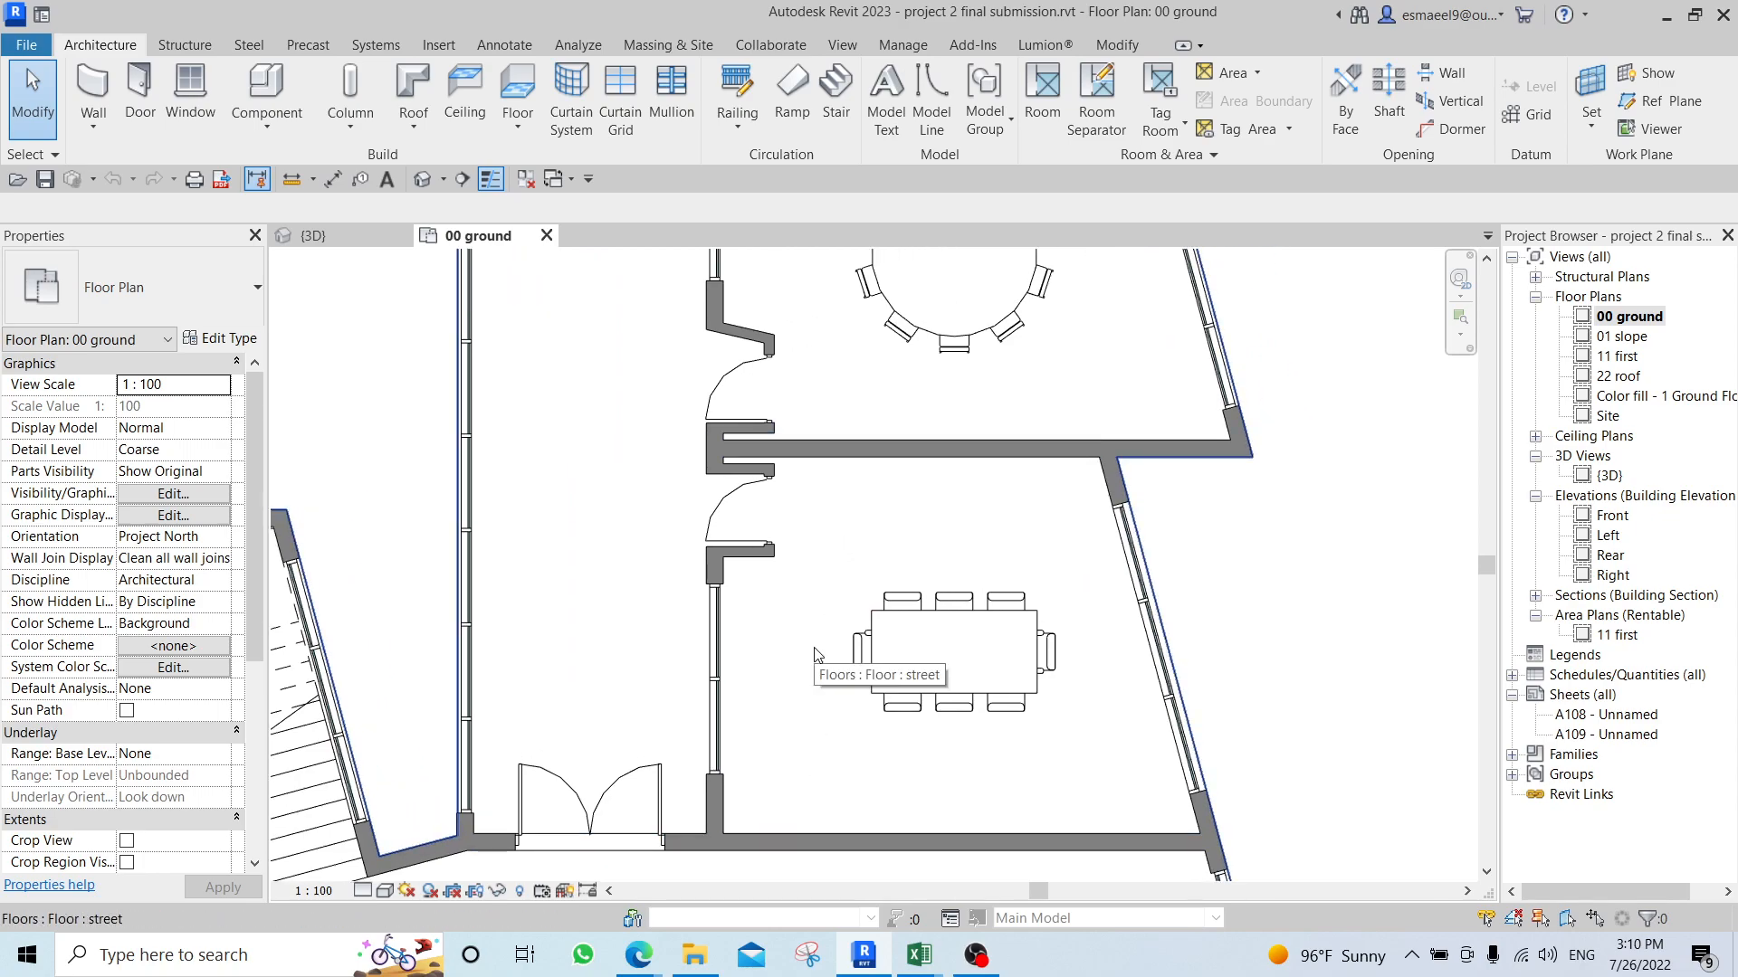
Start the Aligned Dimension command near the meeting room and review the wall reference options, keeping Faces of core.
{"action": "key", "text": "d"}
{"action": "key", "text": "i"}
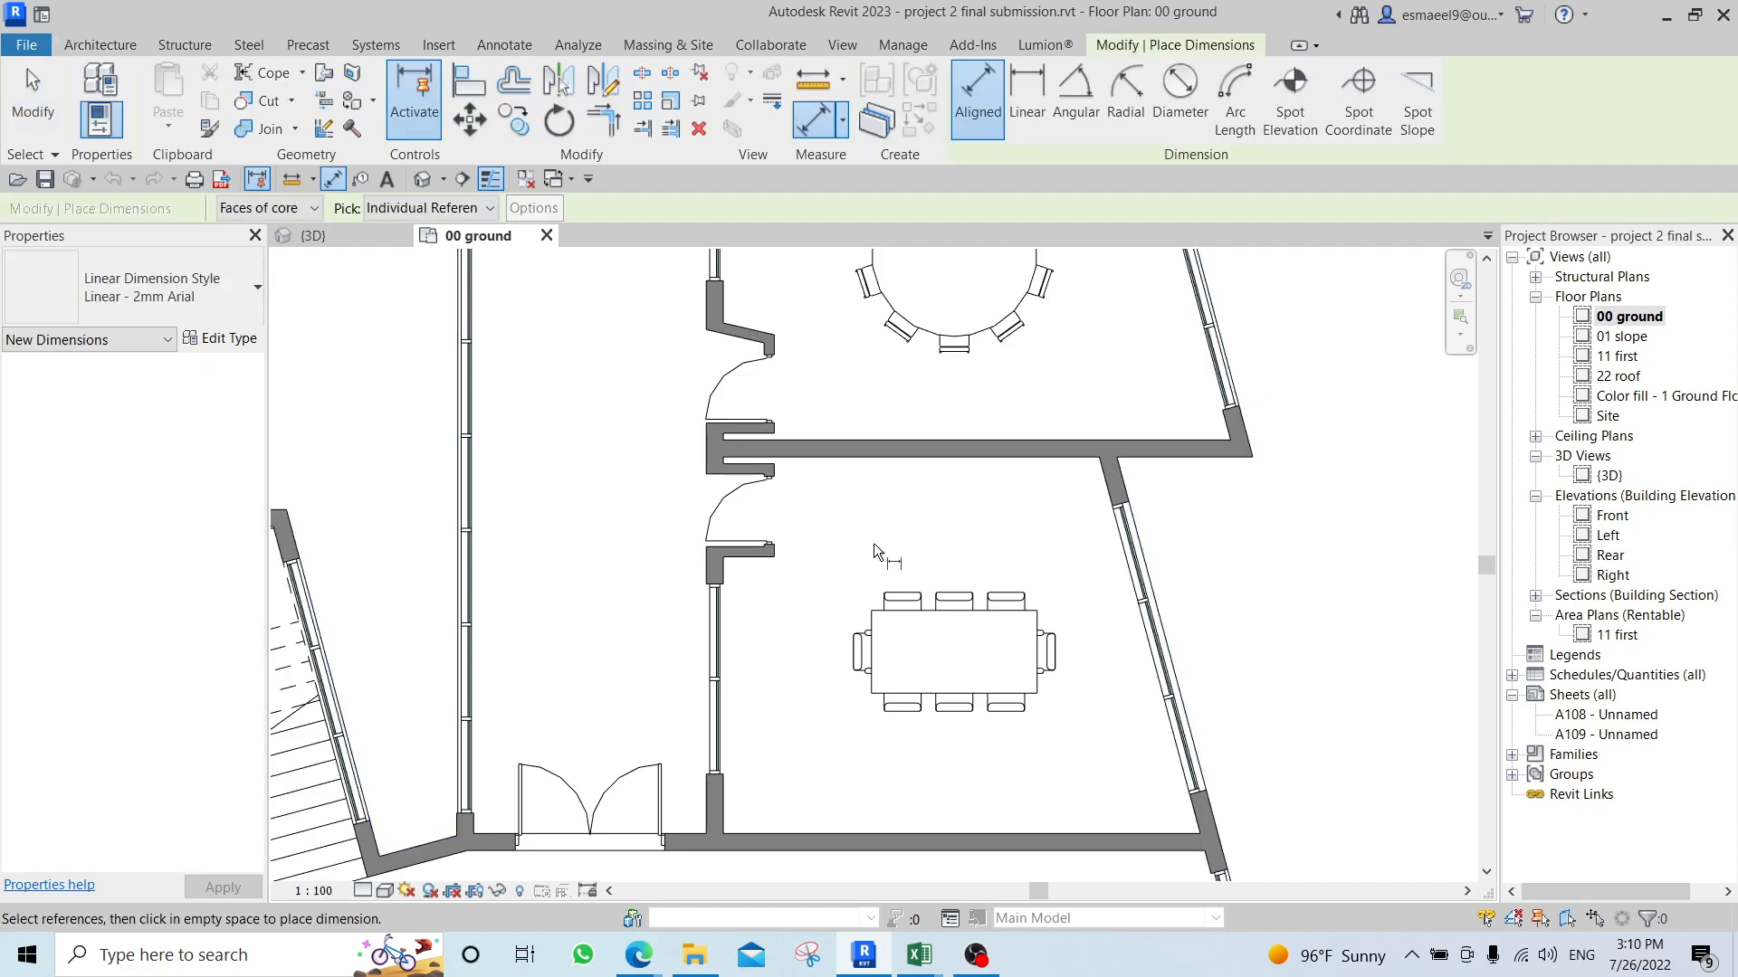
{"action": "scroll", "coordinate": [872, 543], "scroll_direction": "up", "scroll_amount": 4}
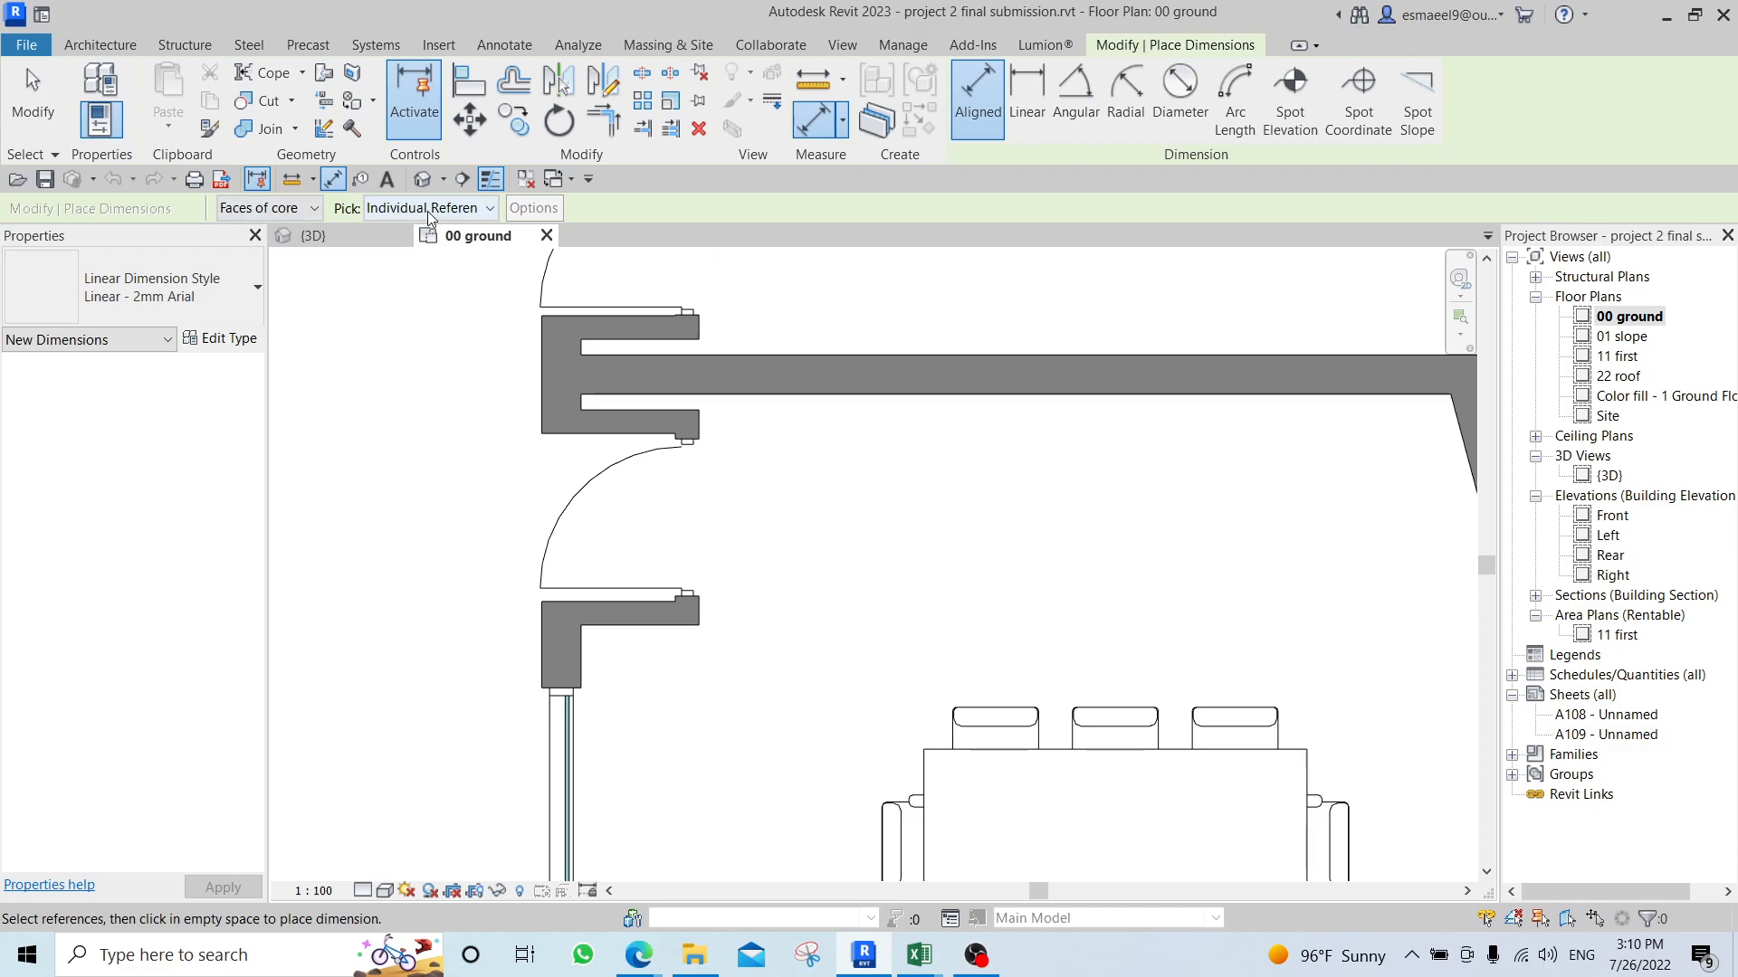
{"action": "left_click", "coordinate": [272, 212]}
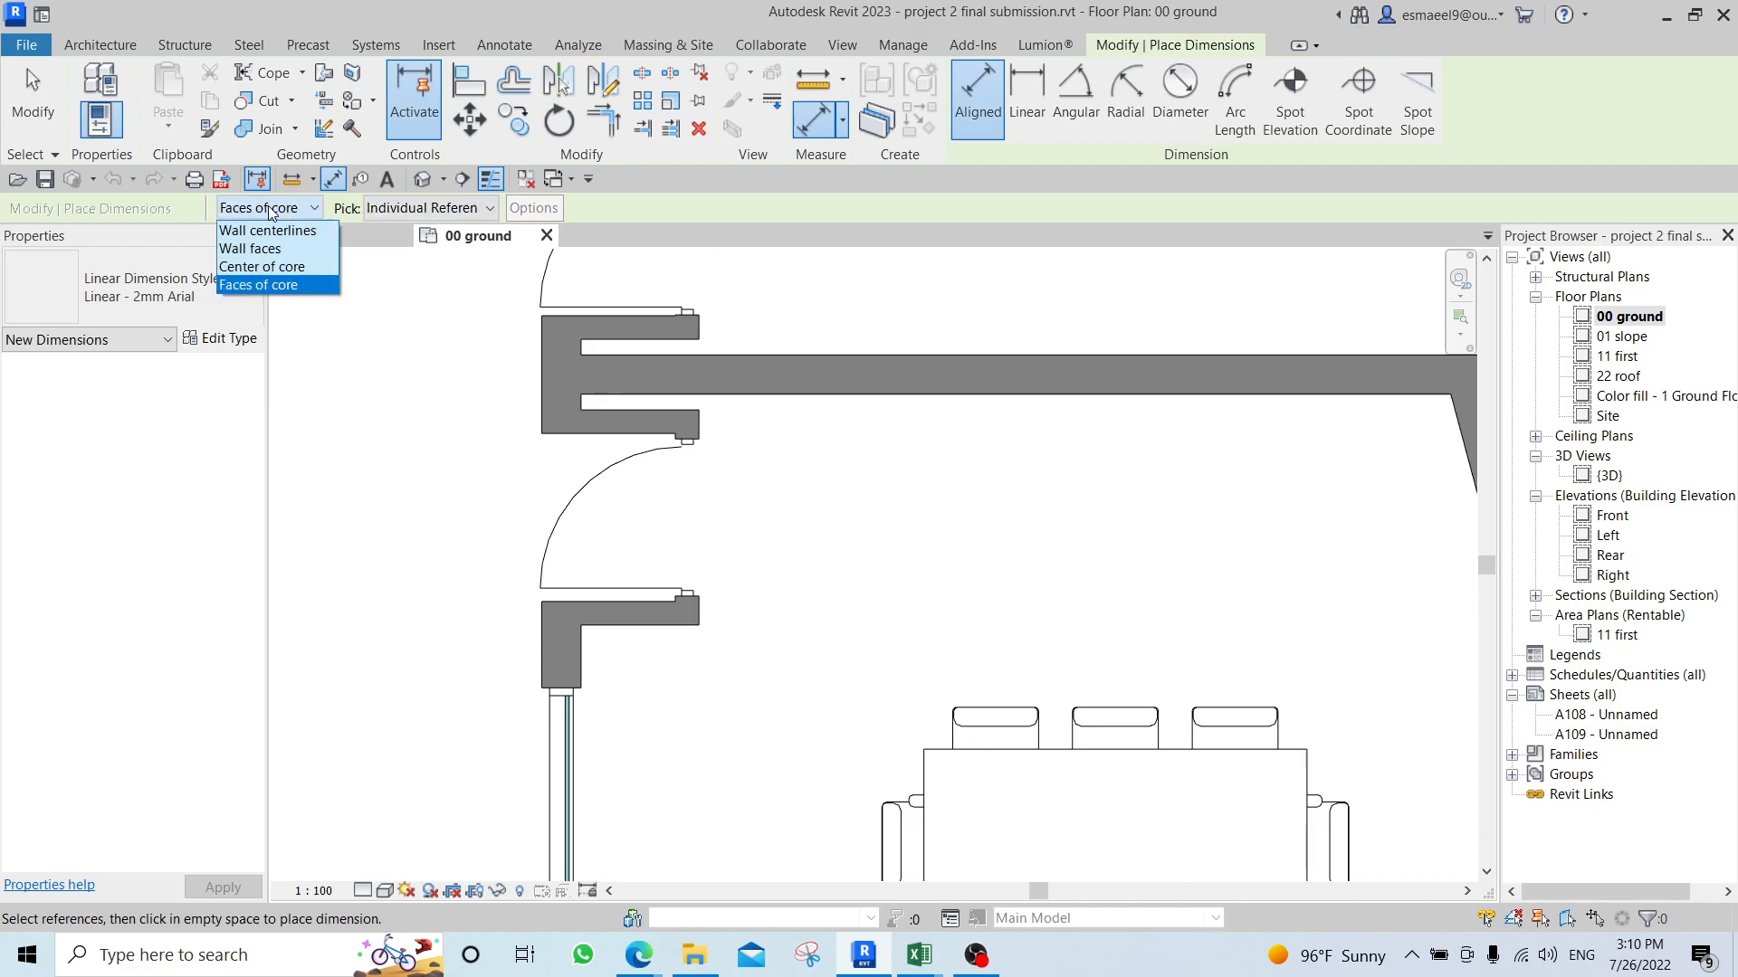
{"action": "left_click", "coordinate": [271, 211]}
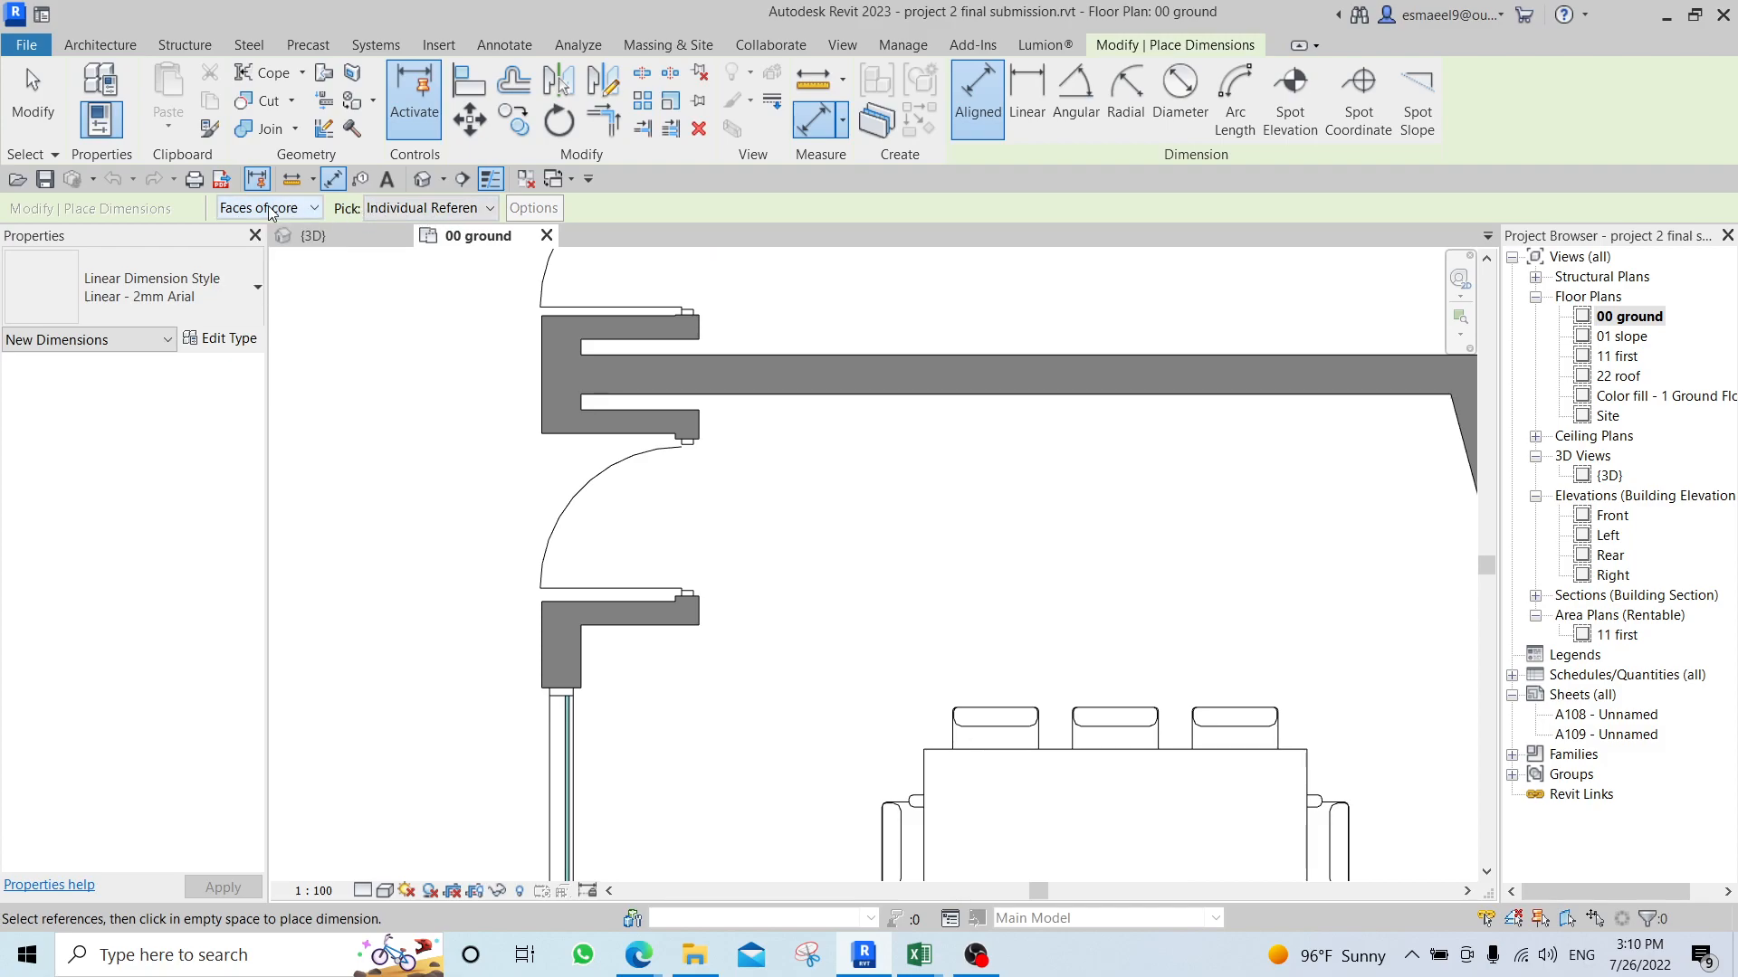
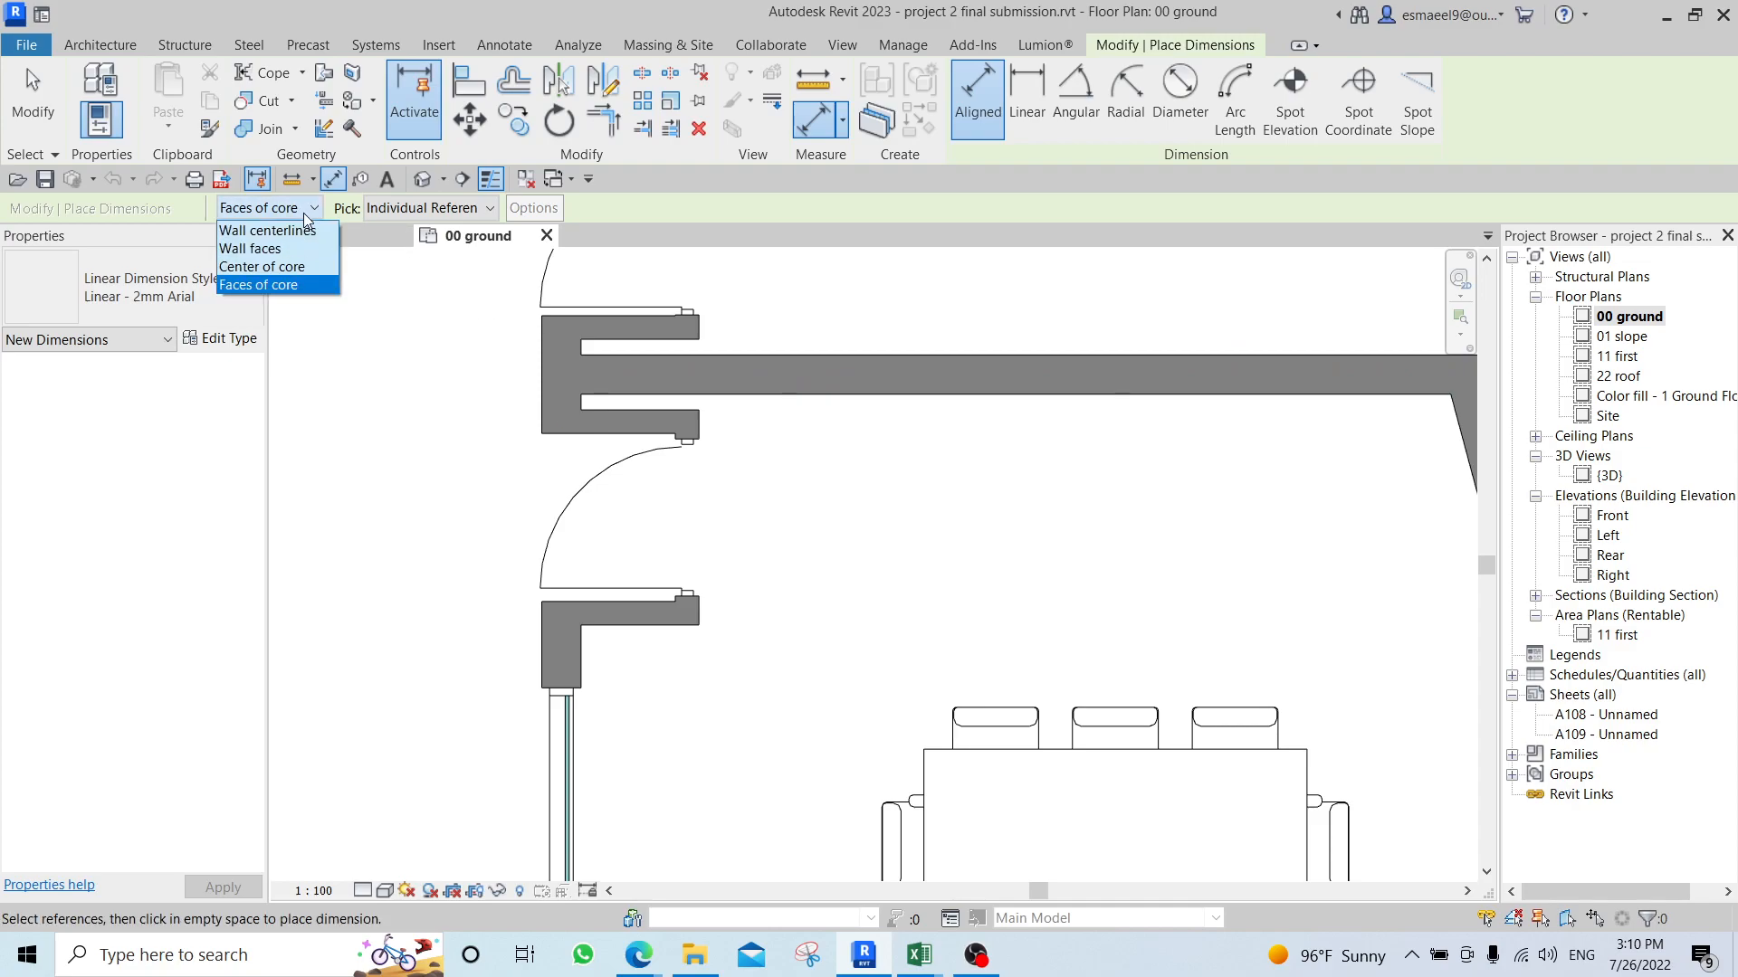
Using wall faces as references, place a vertical aligned dimension string along the meeting room's door side, from the upper wall past the door opening to the lower wall.
{"action": "left_click", "coordinate": [283, 254]}
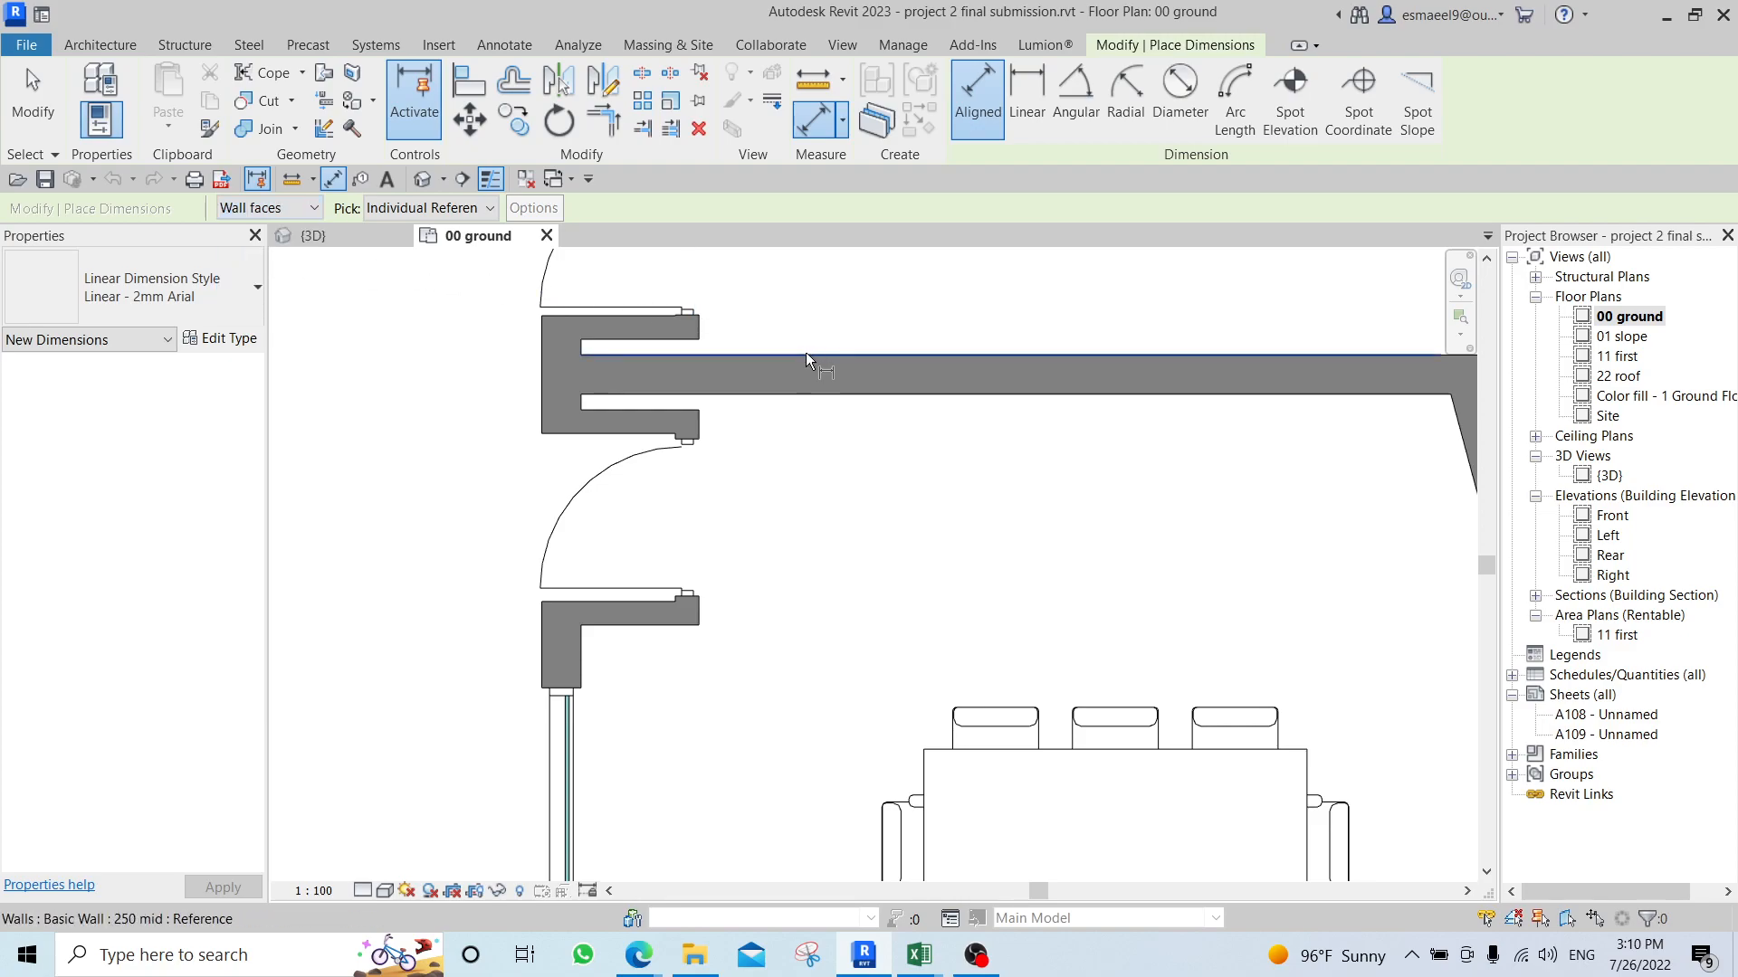
{"action": "left_click", "coordinate": [777, 396]}
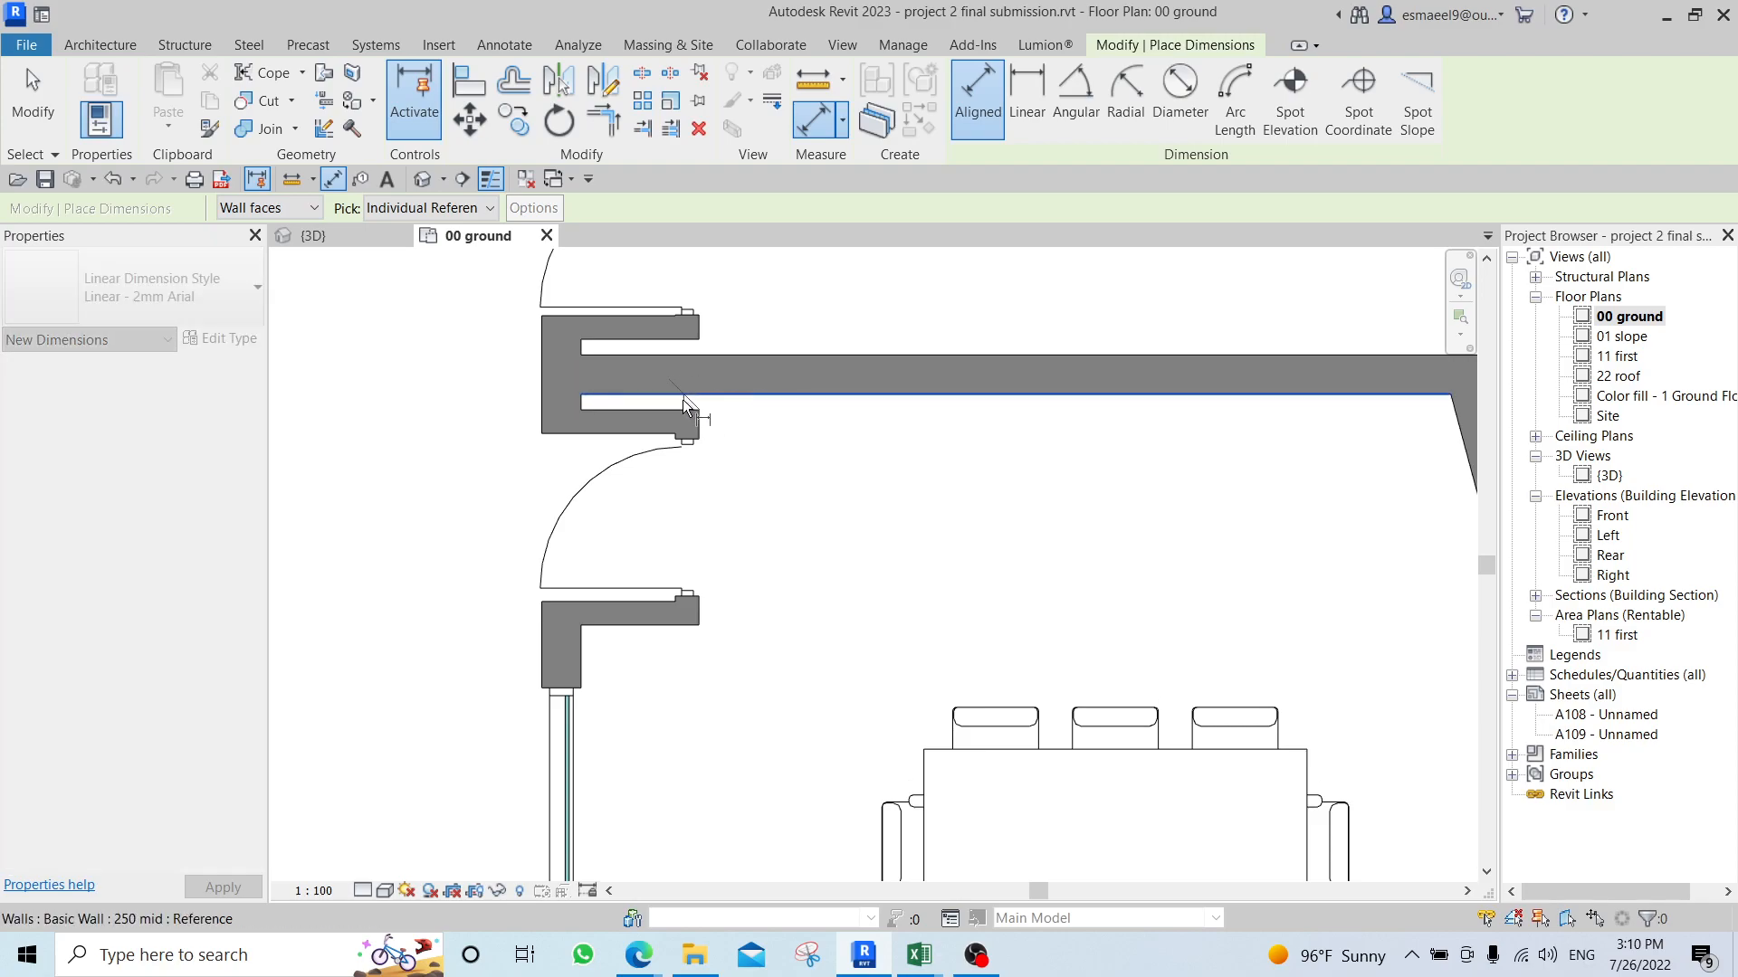
{"action": "left_click", "coordinate": [682, 633]}
{"action": "middle_click_drag", "start_coordinate": [689, 770], "coordinate": [812, 436]}
{"action": "middle_click_drag", "start_coordinate": [745, 725], "coordinate": [730, 473]}
{"action": "left_click", "coordinate": [758, 681]}
{"action": "middle_click_drag", "start_coordinate": [764, 589], "coordinate": [808, 444]}
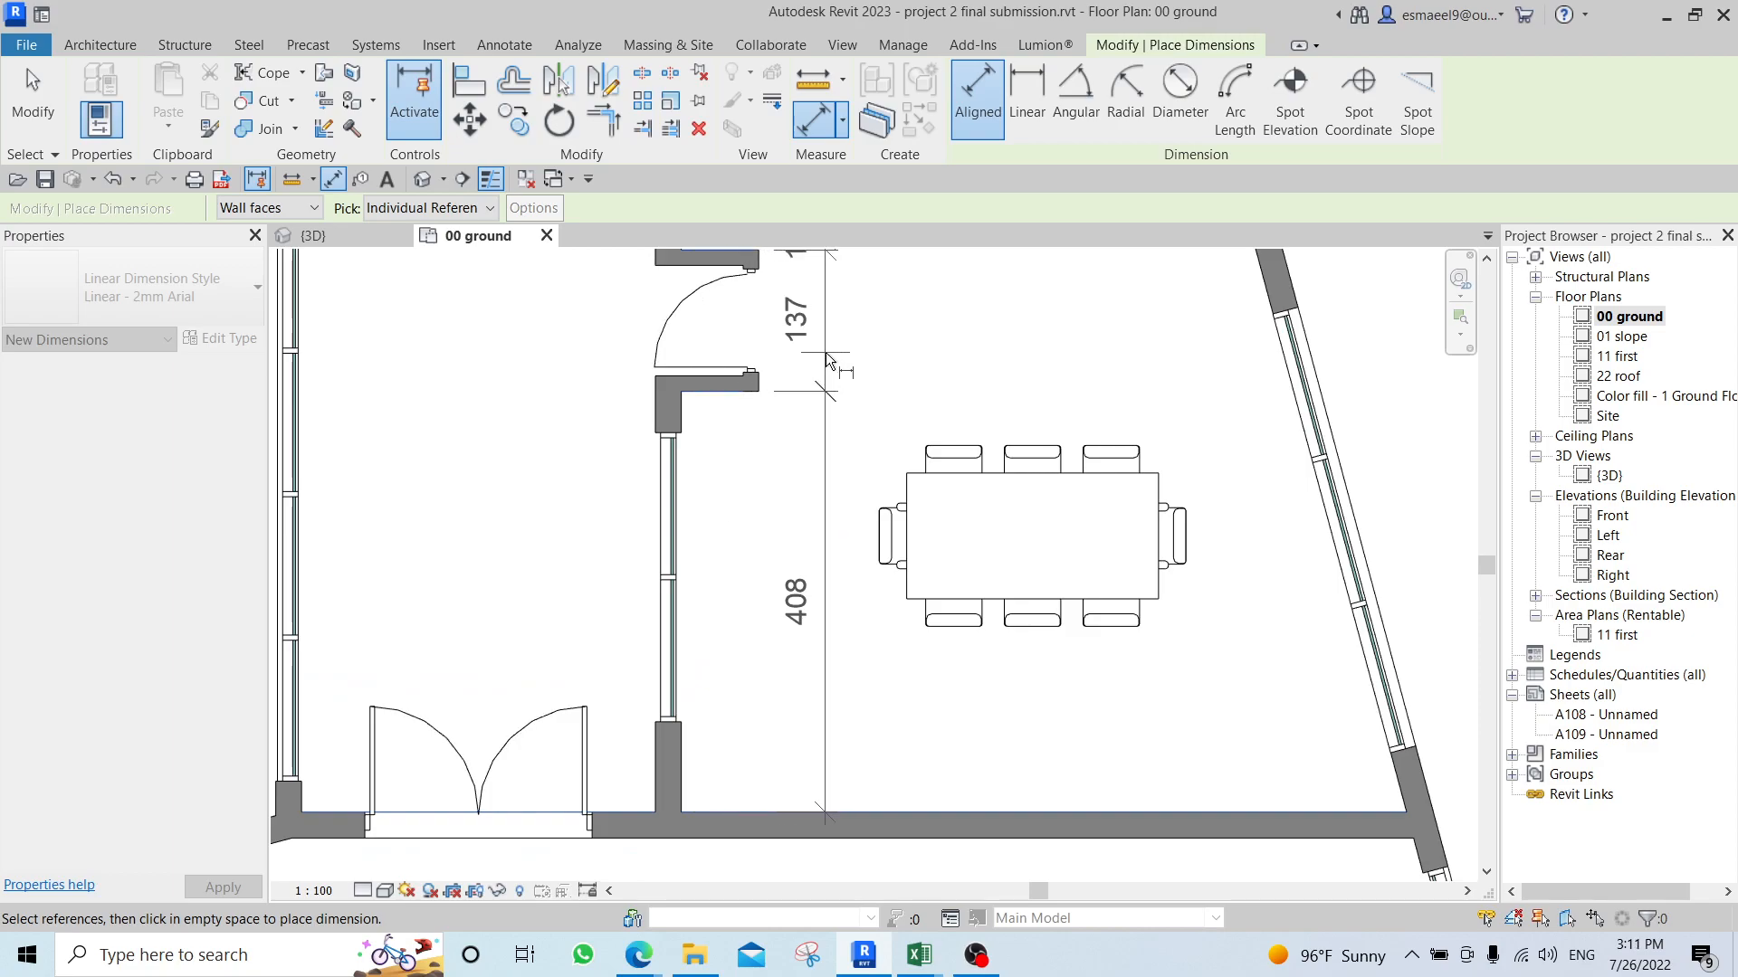
{"action": "left_click", "coordinate": [825, 351]}
Place a horizontal aligned dimension string from the meeting room's window-wall face, through the door stub's end, to the upper corner of the slanted wall.
{"action": "middle_click_drag", "start_coordinate": [976, 361], "coordinate": [909, 448]}
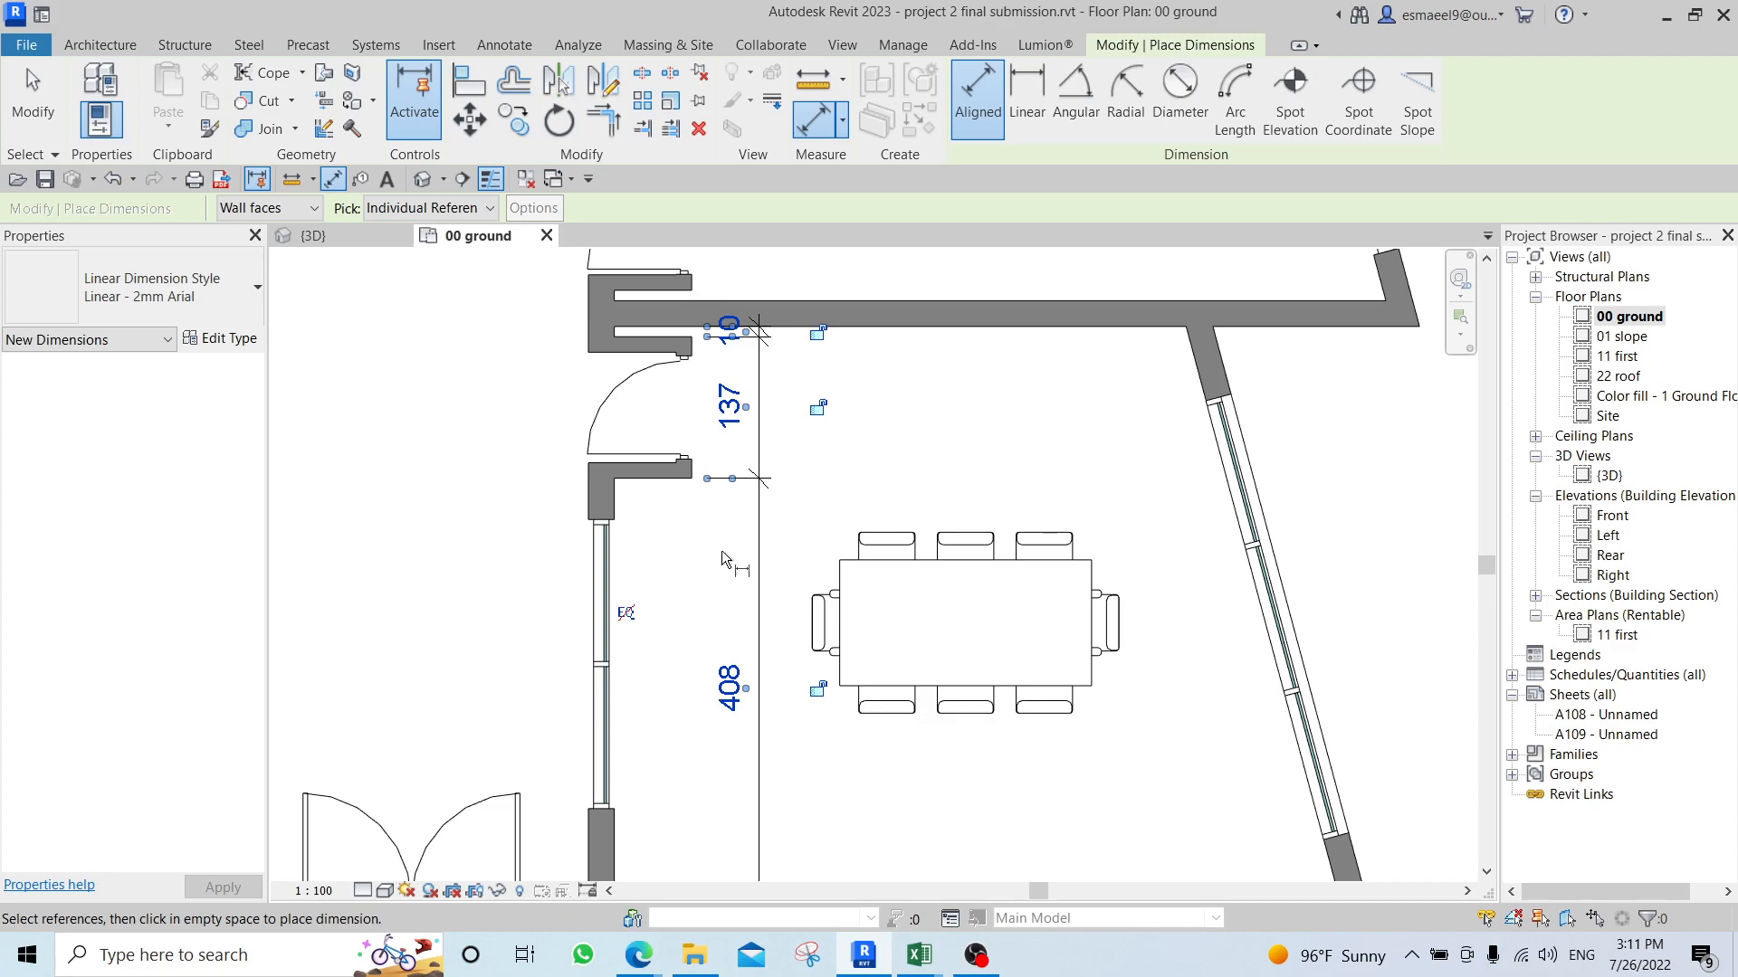
{"action": "scroll", "coordinate": [656, 563], "scroll_direction": "up", "scroll_amount": 2}
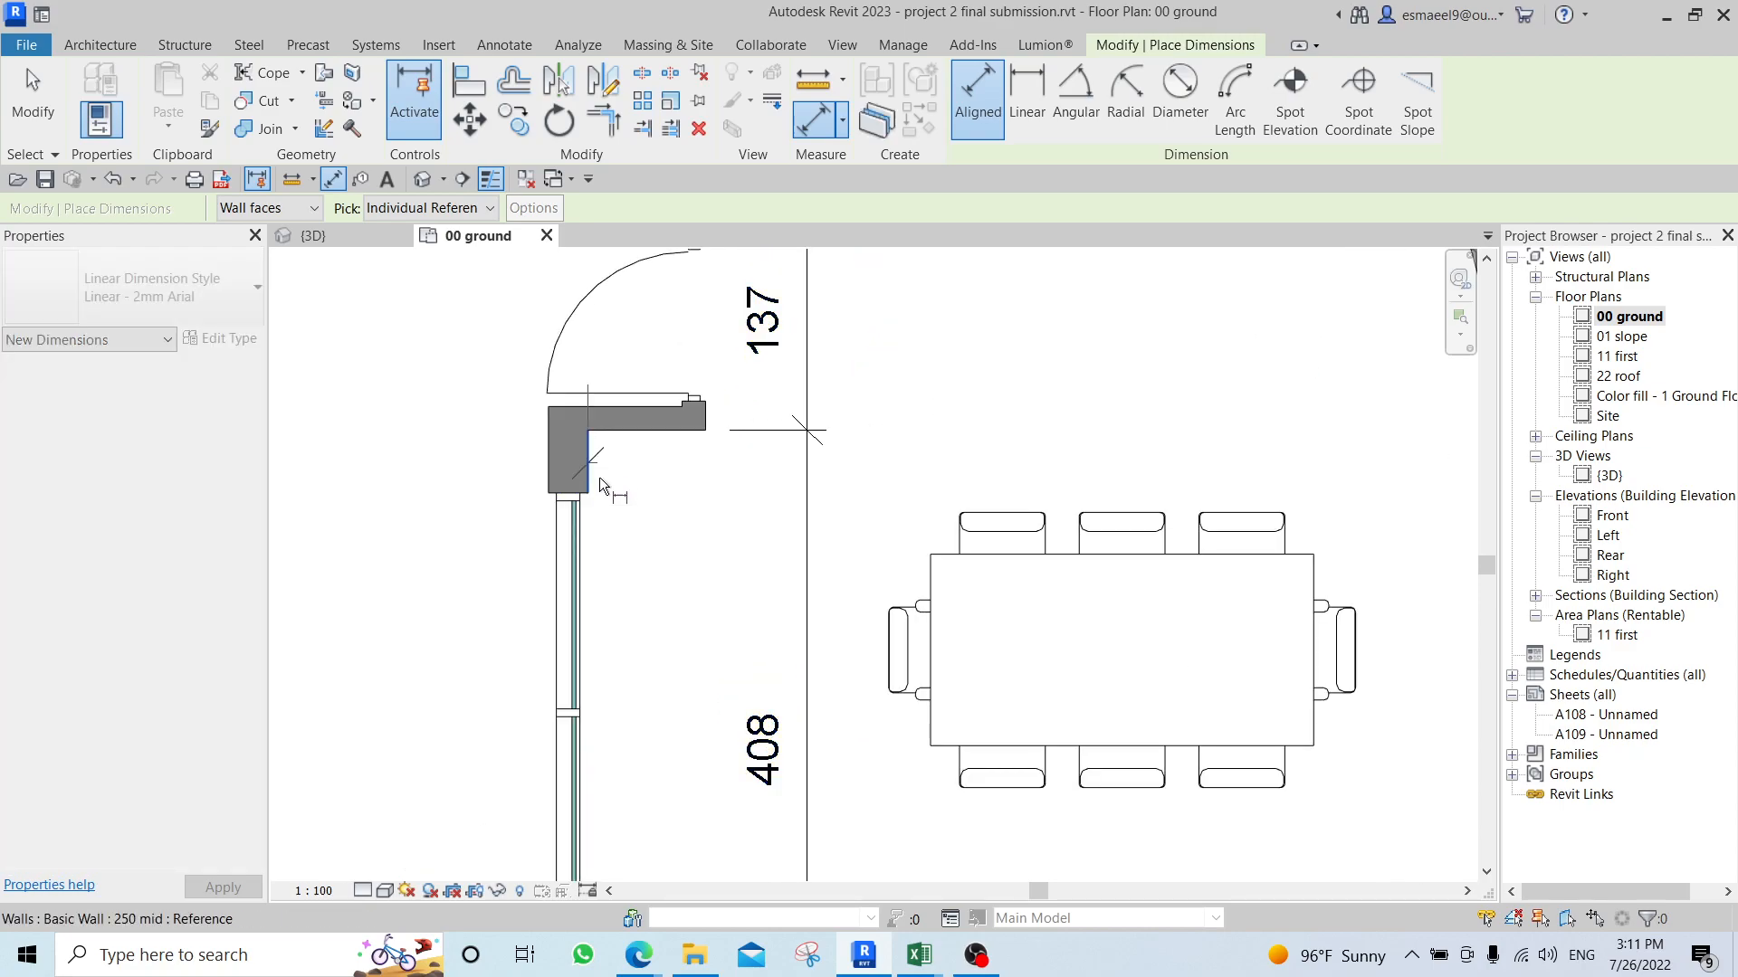
{"action": "scroll", "coordinate": [705, 469], "scroll_direction": "up", "scroll_amount": 3}
{"action": "left_click", "coordinate": [713, 376]}
{"action": "scroll", "coordinate": [942, 495], "scroll_direction": "down", "scroll_amount": 2}
{"action": "middle_click_drag", "start_coordinate": [1129, 365], "coordinate": [681, 529]}
{"action": "scroll", "coordinate": [749, 628], "scroll_direction": "down", "scroll_amount": 2}
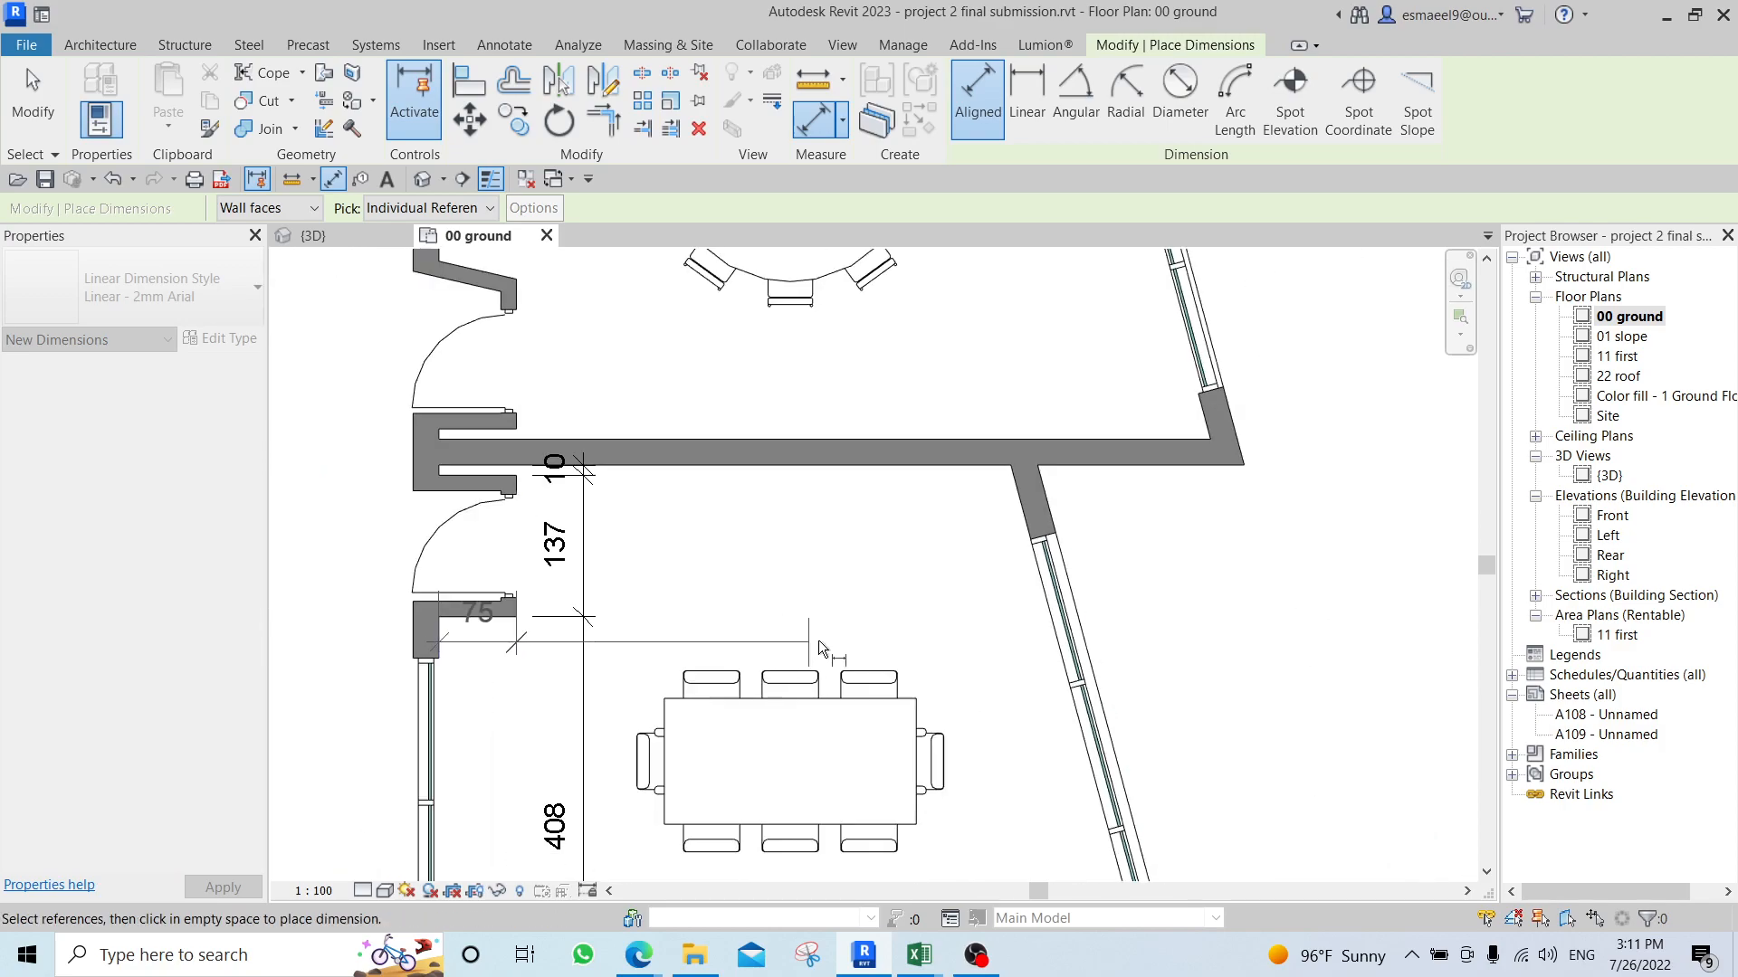
{"action": "scroll", "coordinate": [1018, 465], "scroll_direction": "up", "scroll_amount": 4}
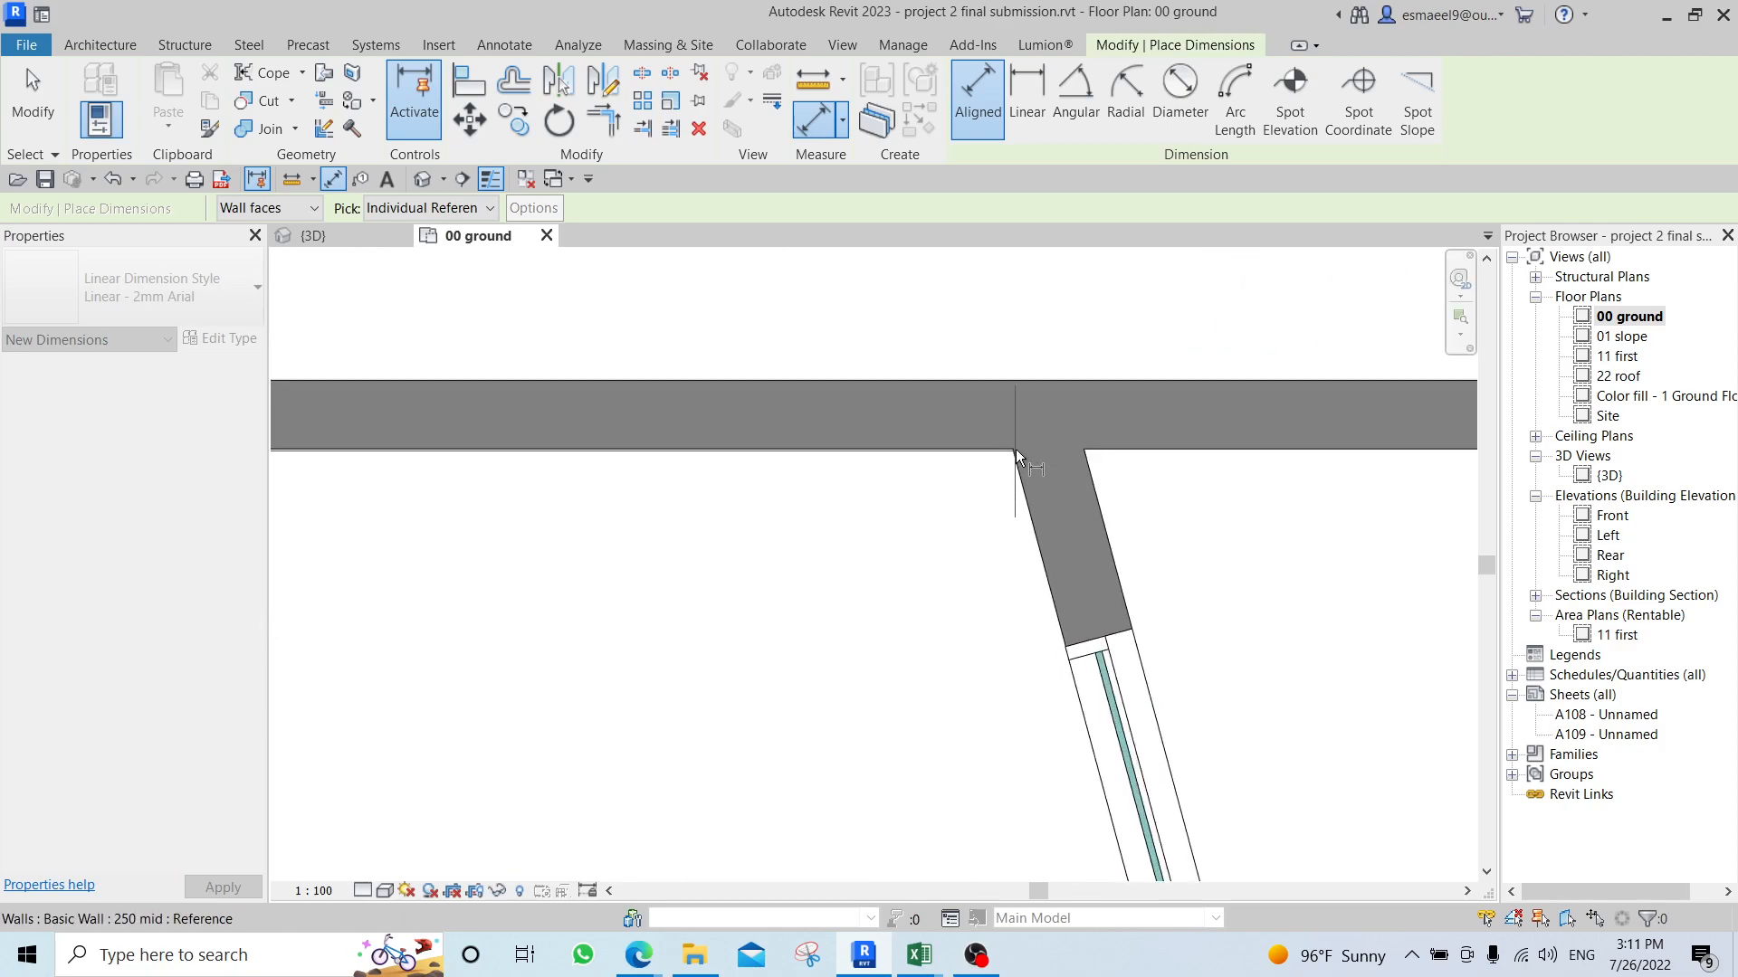
{"action": "scroll", "coordinate": [1002, 476], "scroll_direction": "up", "scroll_amount": 4}
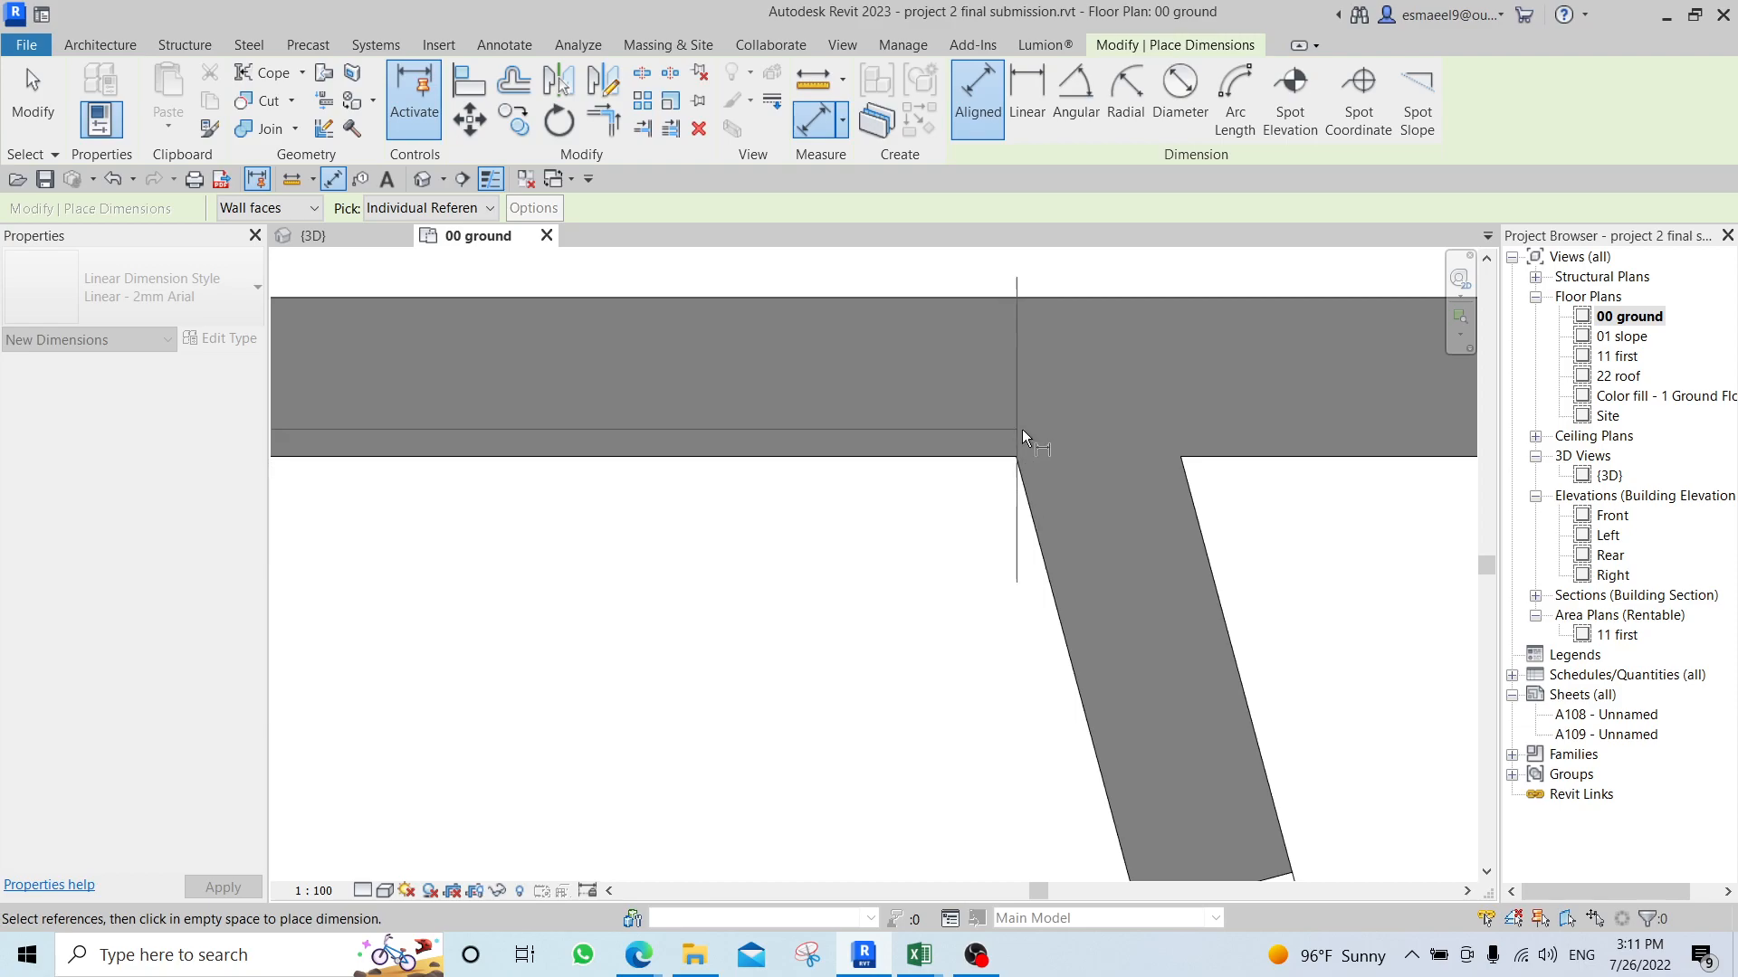
{"action": "scroll", "coordinate": [996, 488], "scroll_direction": "down", "scroll_amount": 3}
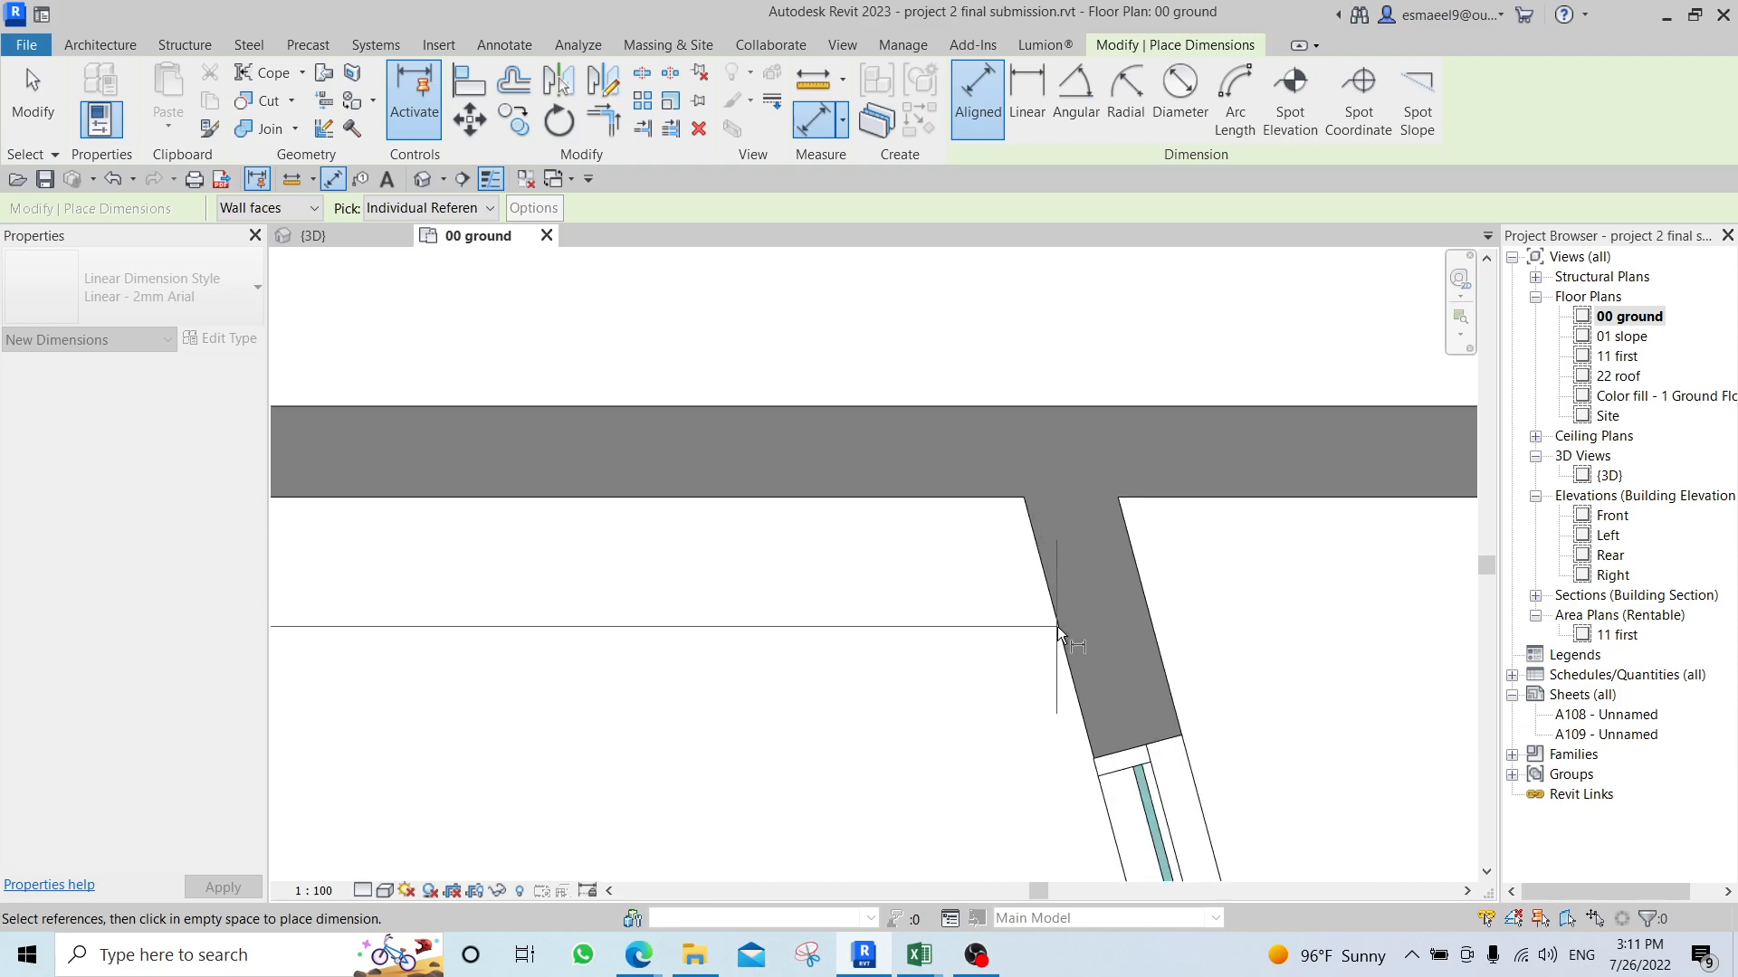
{"action": "left_click", "coordinate": [1027, 498]}
{"action": "scroll", "coordinate": [995, 615], "scroll_direction": "down", "scroll_amount": 4}
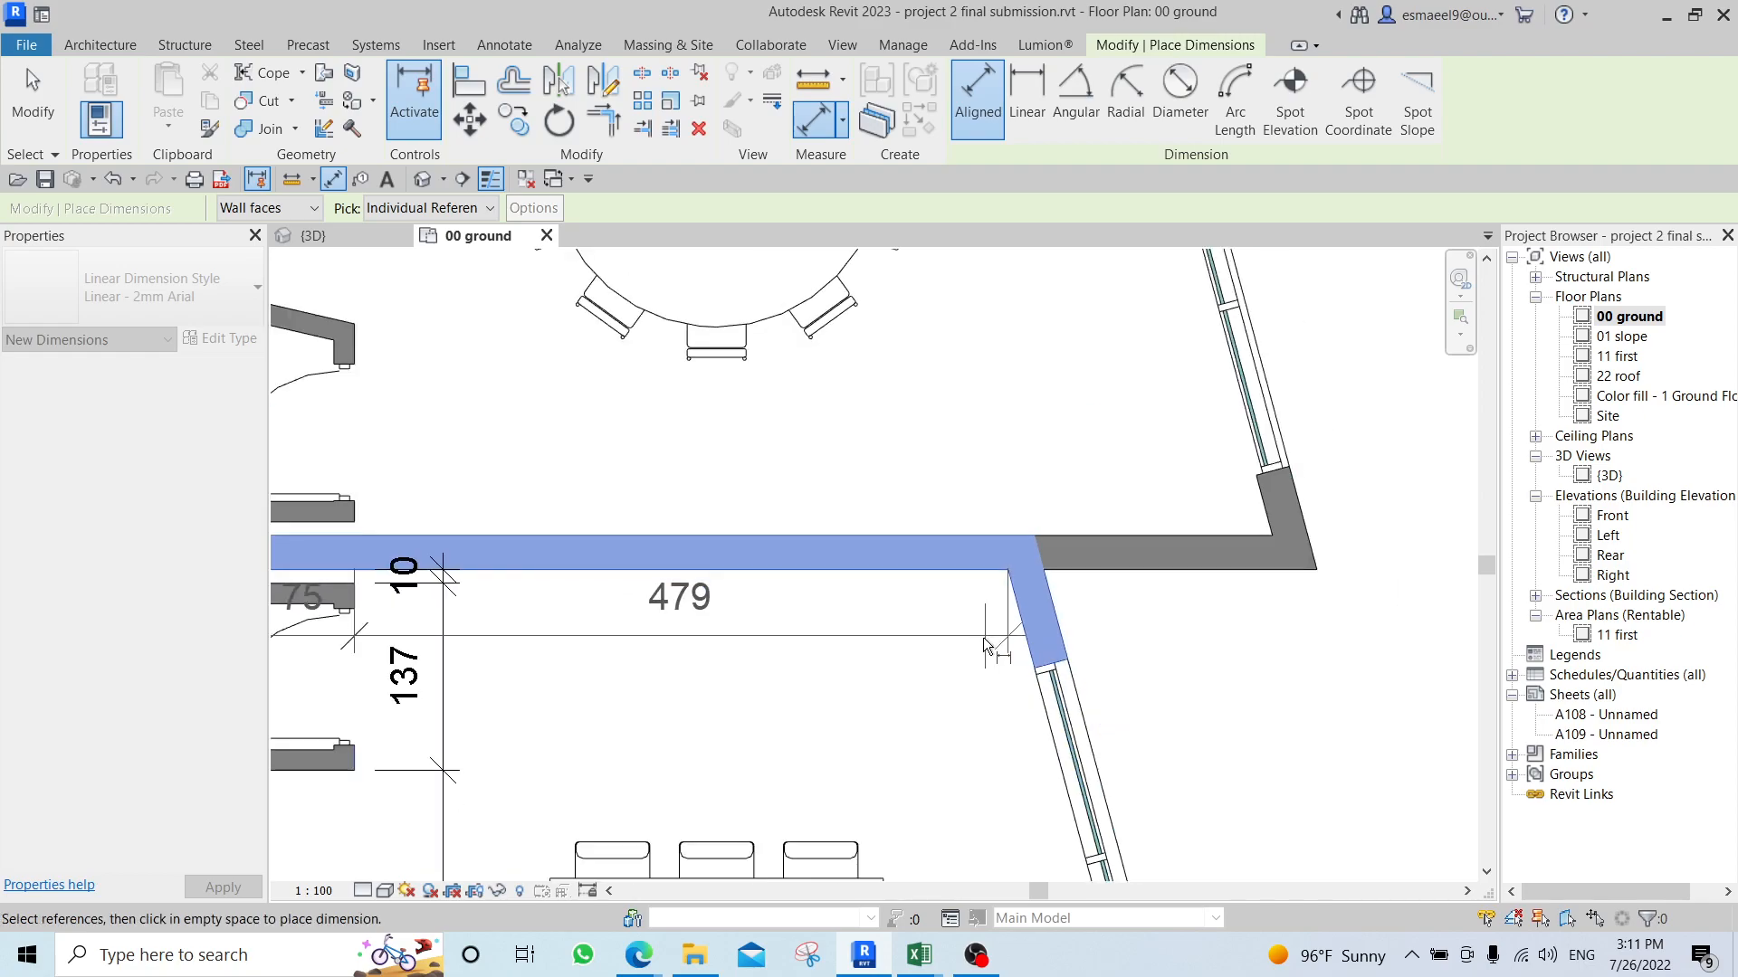
{"action": "scroll", "coordinate": [902, 697], "scroll_direction": "down", "scroll_amount": 1}
{"action": "scroll", "coordinate": [903, 643], "scroll_direction": "up", "scroll_amount": 2}
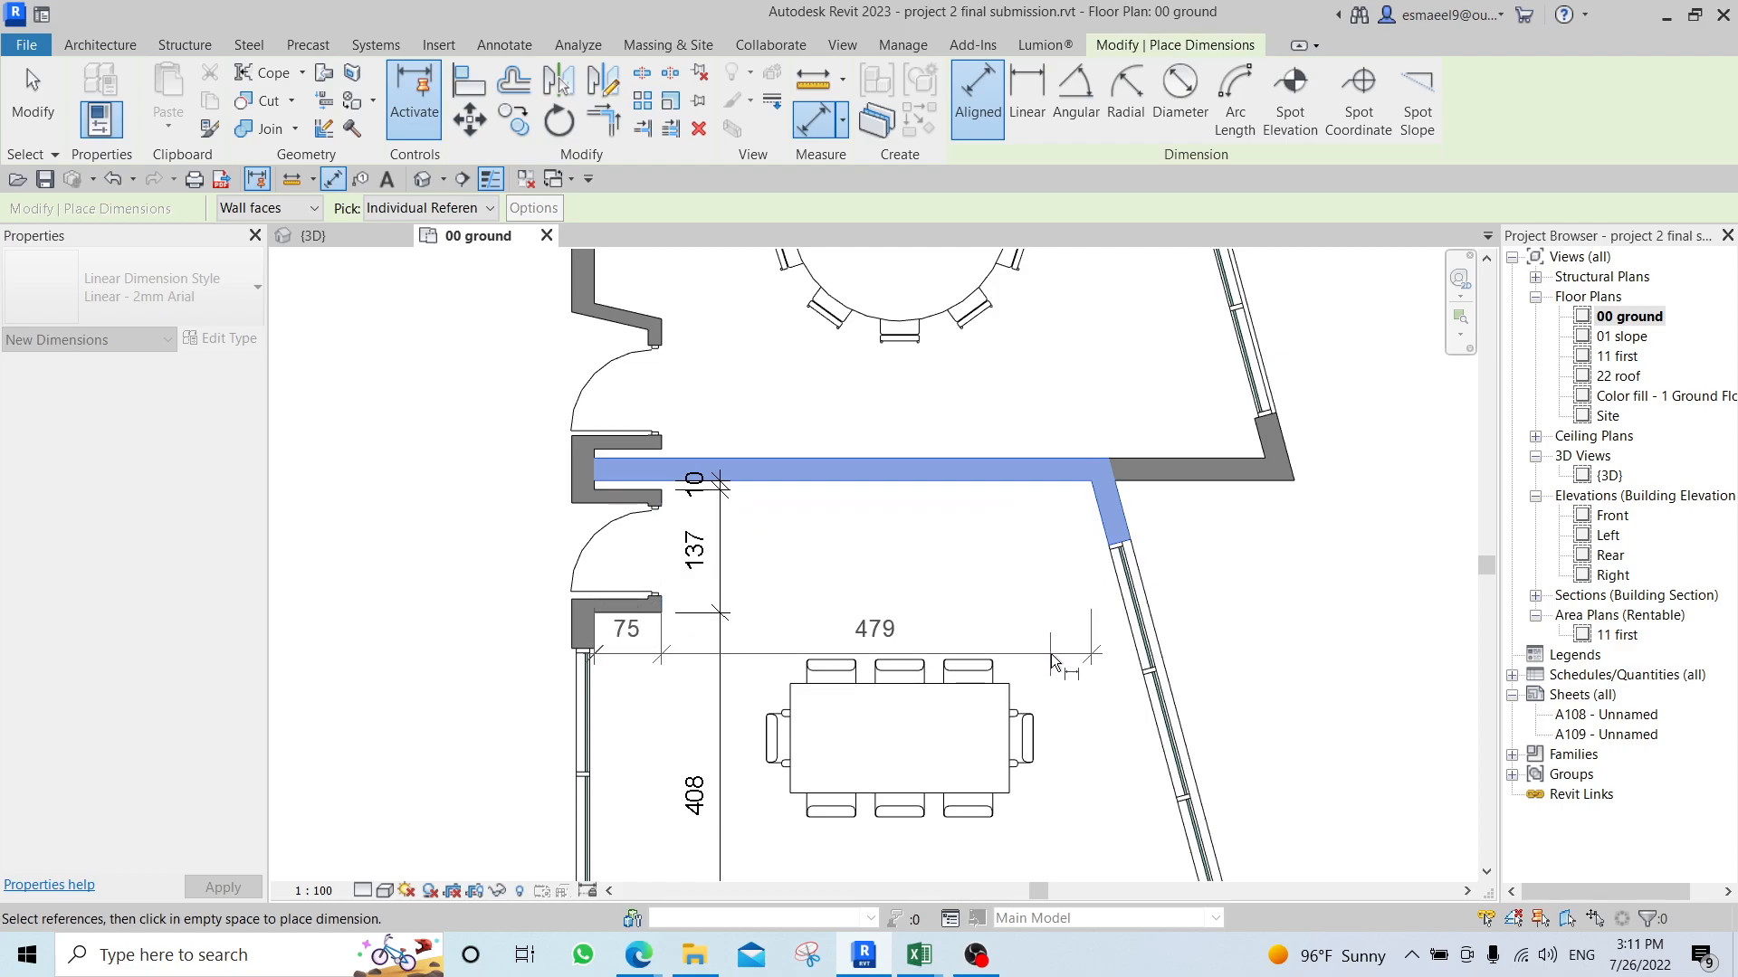
{"action": "left_click", "coordinate": [991, 576]}
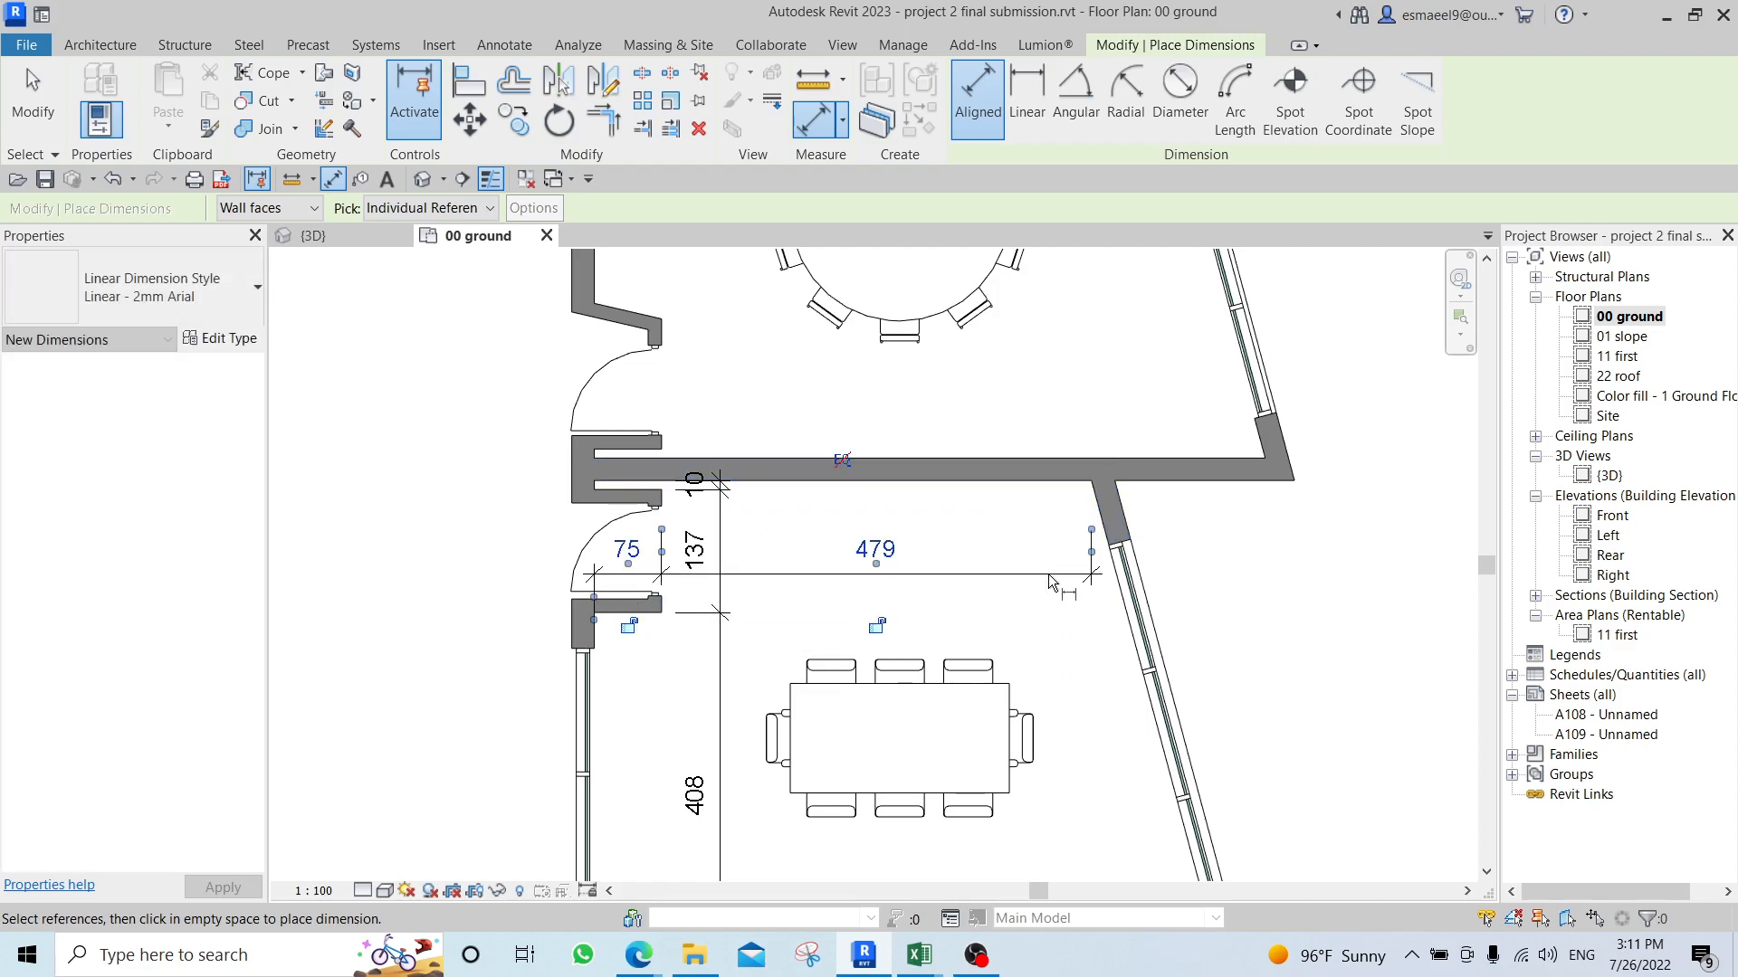
{"action": "scroll", "coordinate": [985, 562], "scroll_direction": "up", "scroll_amount": 1}
{"action": "scroll", "coordinate": [984, 561], "scroll_direction": "down", "scroll_amount": 3}
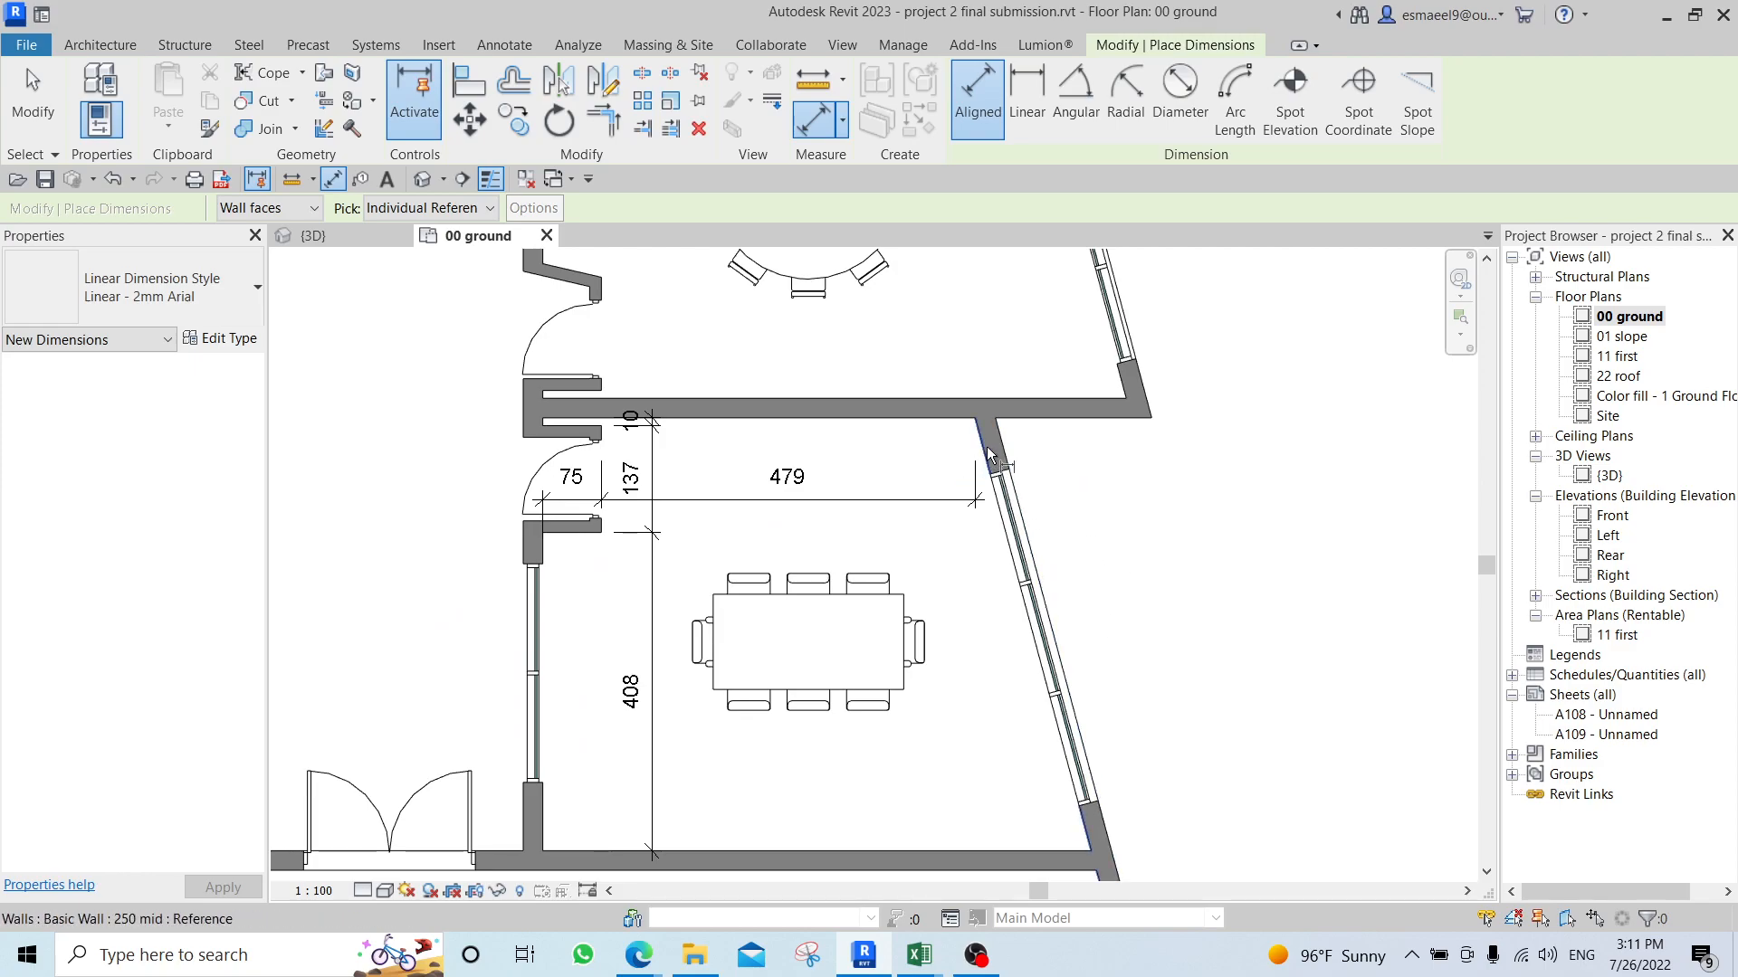
{"action": "scroll", "coordinate": [986, 447], "scroll_direction": "up", "scroll_amount": 2}
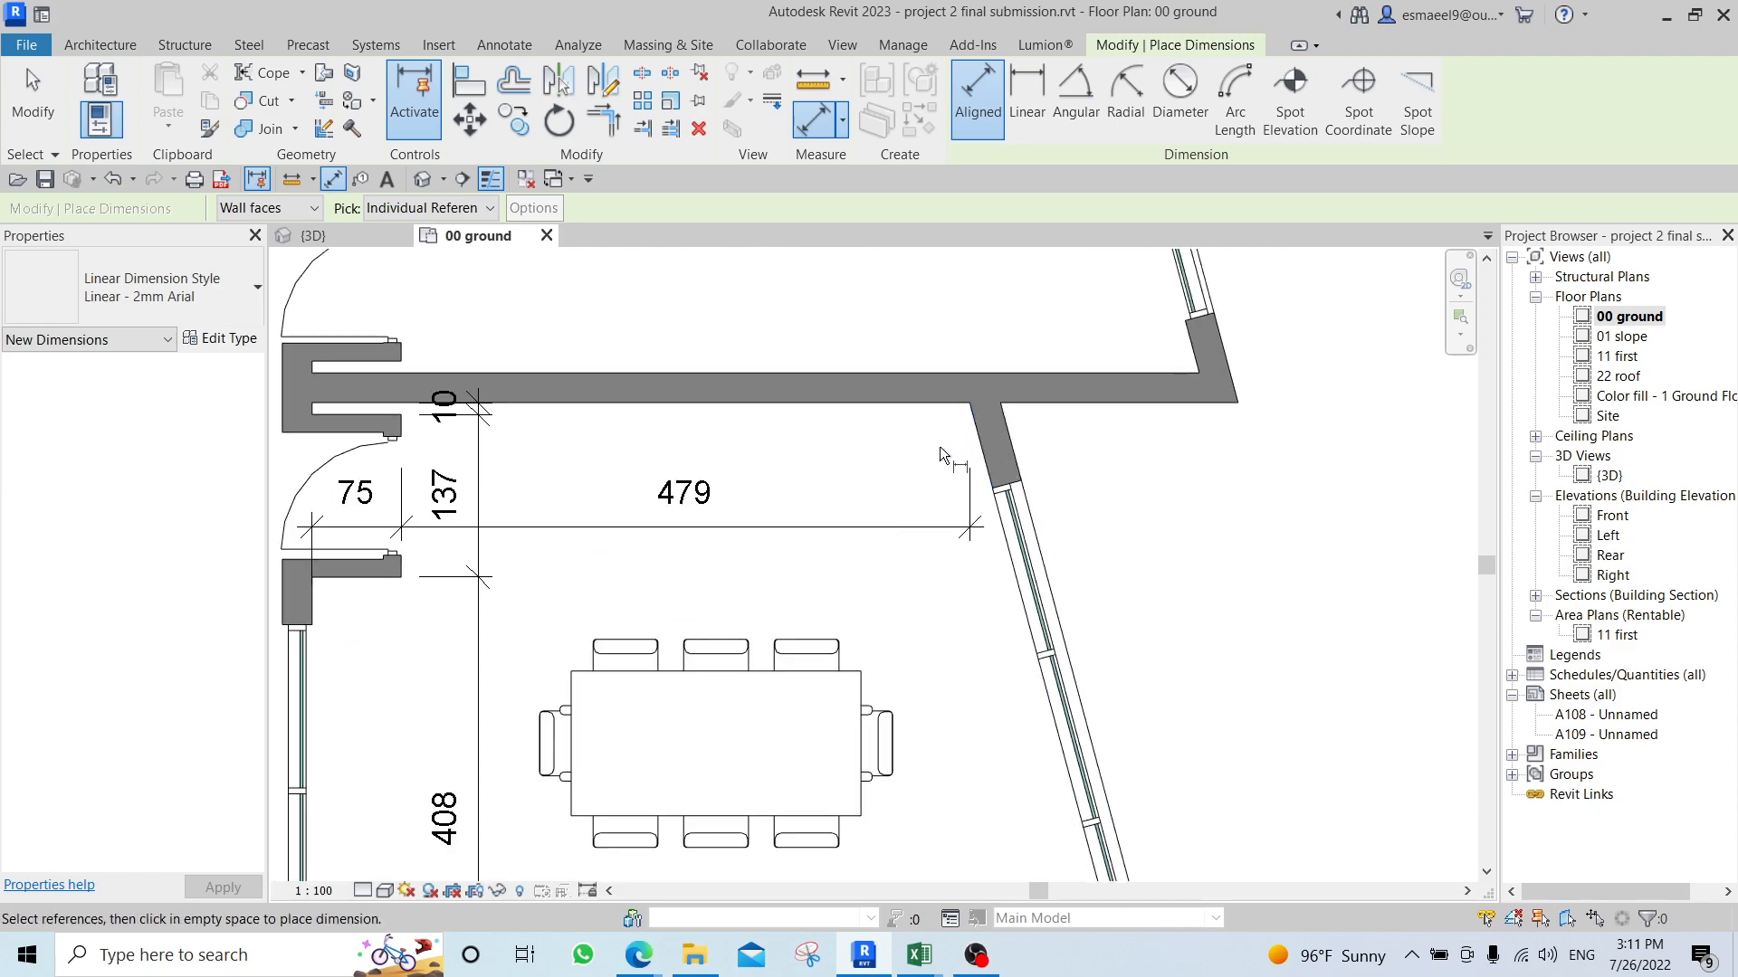
{"action": "middle_click_drag", "start_coordinate": [1054, 588], "coordinate": [941, 284]}
{"action": "scroll", "coordinate": [1023, 780], "scroll_direction": "up", "scroll_amount": 2}
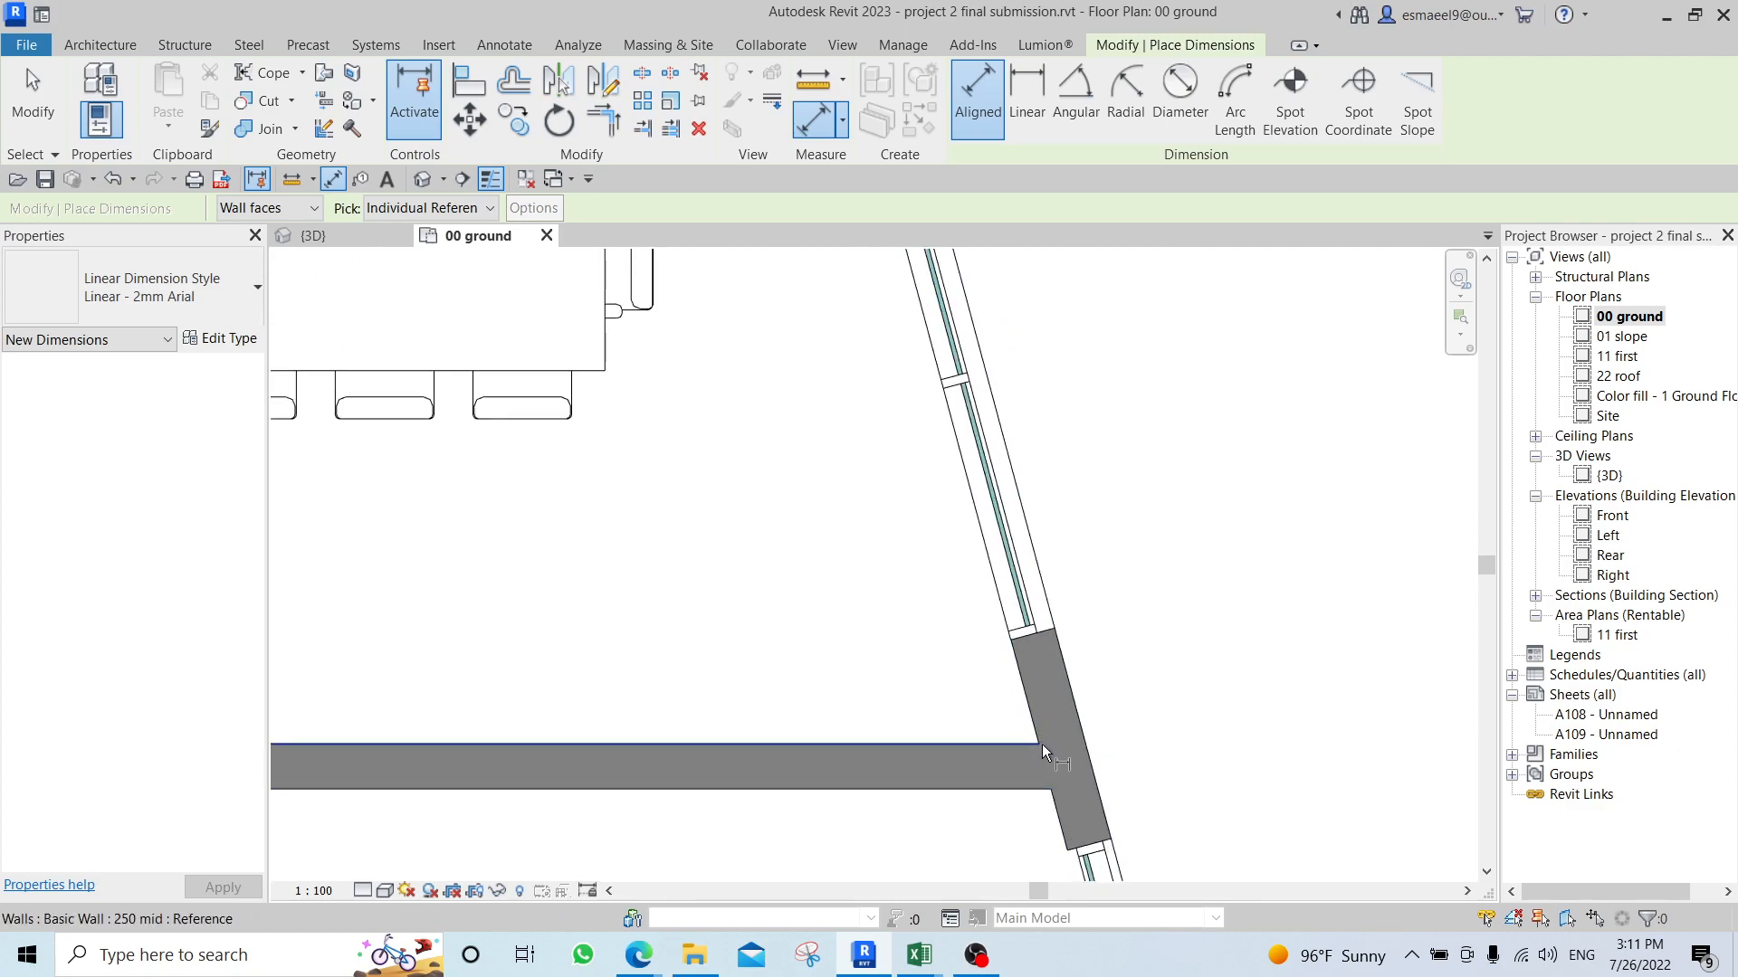
{"action": "scroll", "coordinate": [1040, 744], "scroll_direction": "up", "scroll_amount": 3}
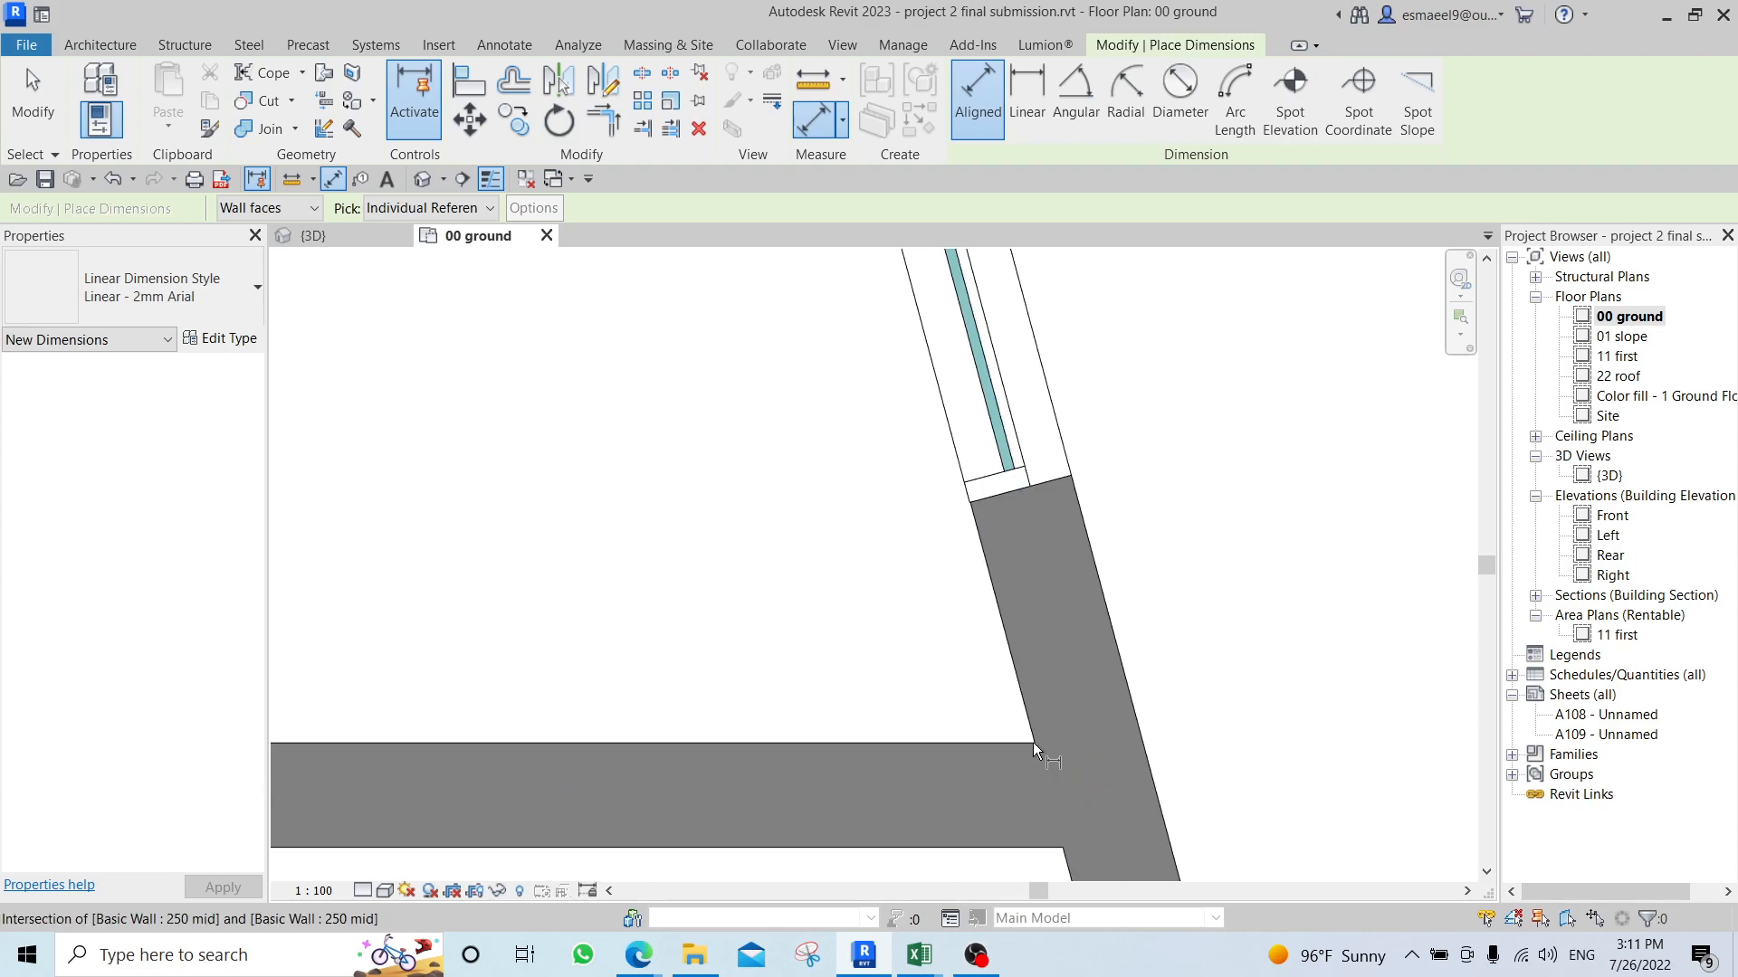
{"action": "scroll", "coordinate": [1033, 744], "scroll_direction": "up", "scroll_amount": 3}
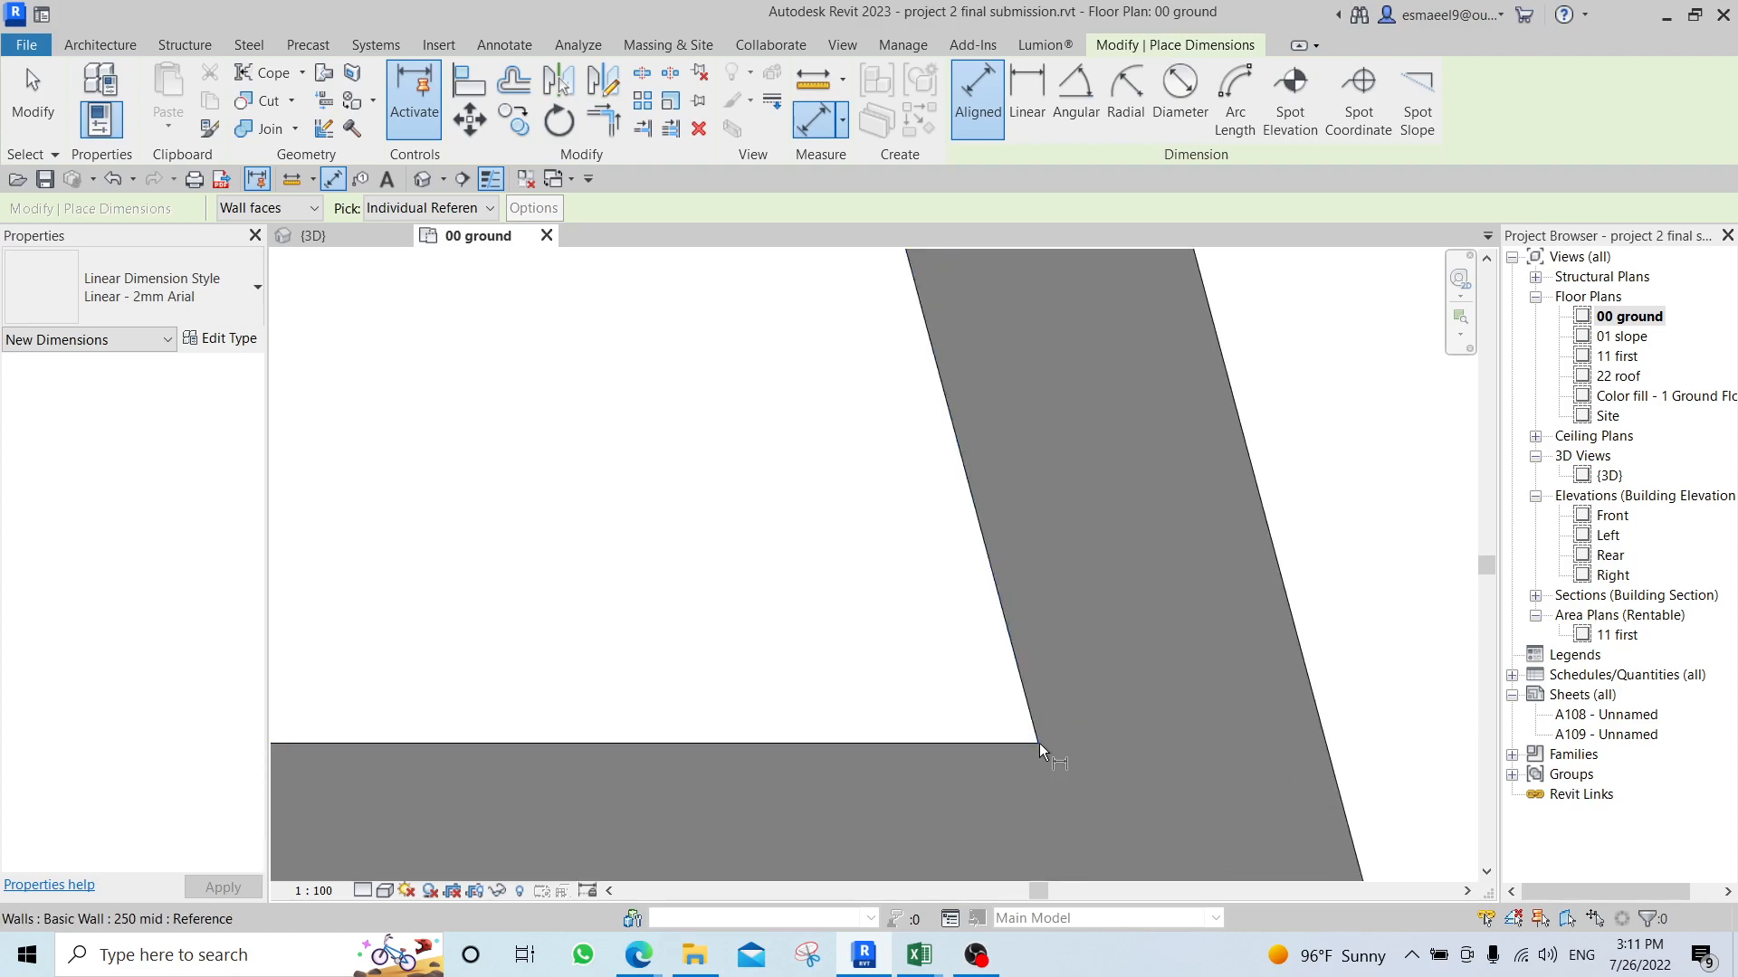
{"action": "left_click", "coordinate": [1039, 742]}
{"action": "scroll", "coordinate": [932, 471], "scroll_direction": "down", "scroll_amount": 3}
{"action": "scroll", "coordinate": [924, 455], "scroll_direction": "down", "scroll_amount": 3}
{"action": "middle_click_drag", "start_coordinate": [867, 389], "coordinate": [874, 632]}
{"action": "scroll", "coordinate": [875, 631], "scroll_direction": "down", "scroll_amount": 2}
{"action": "middle_click_drag", "start_coordinate": [771, 409], "coordinate": [790, 793]}
{"action": "scroll", "coordinate": [756, 403], "scroll_direction": "up", "scroll_amount": 3}
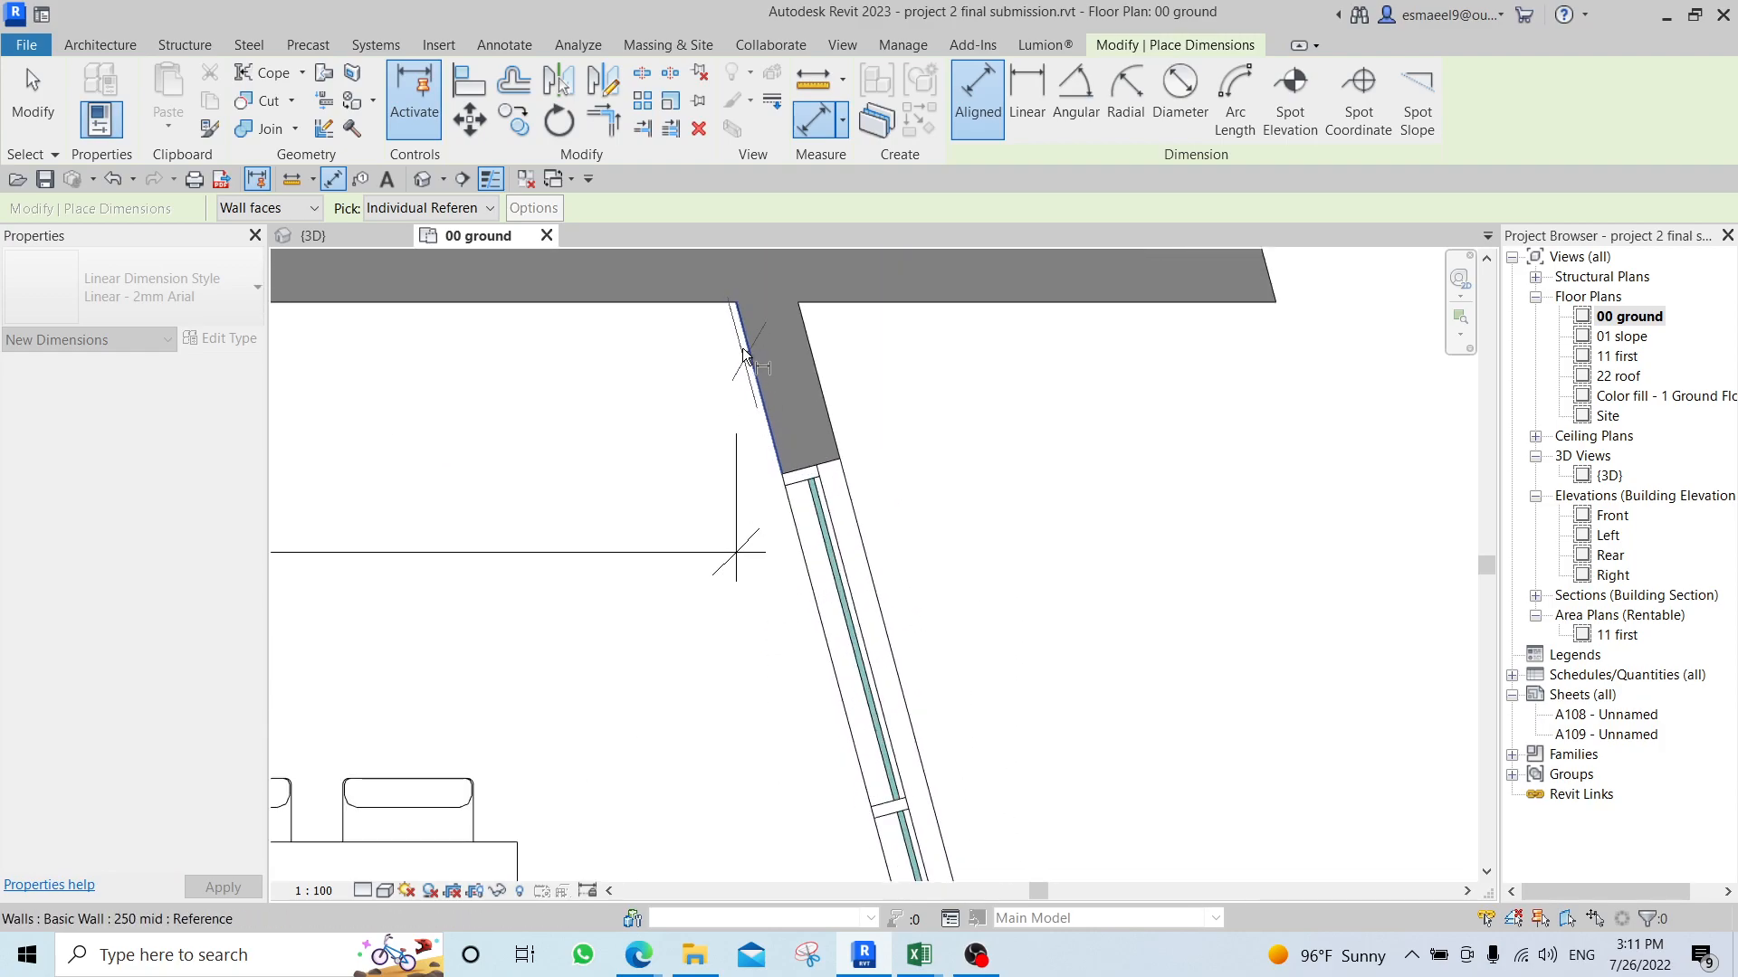
{"action": "left_click", "coordinate": [737, 302]}
{"action": "scroll", "coordinate": [706, 542], "scroll_direction": "down", "scroll_amount": 5}
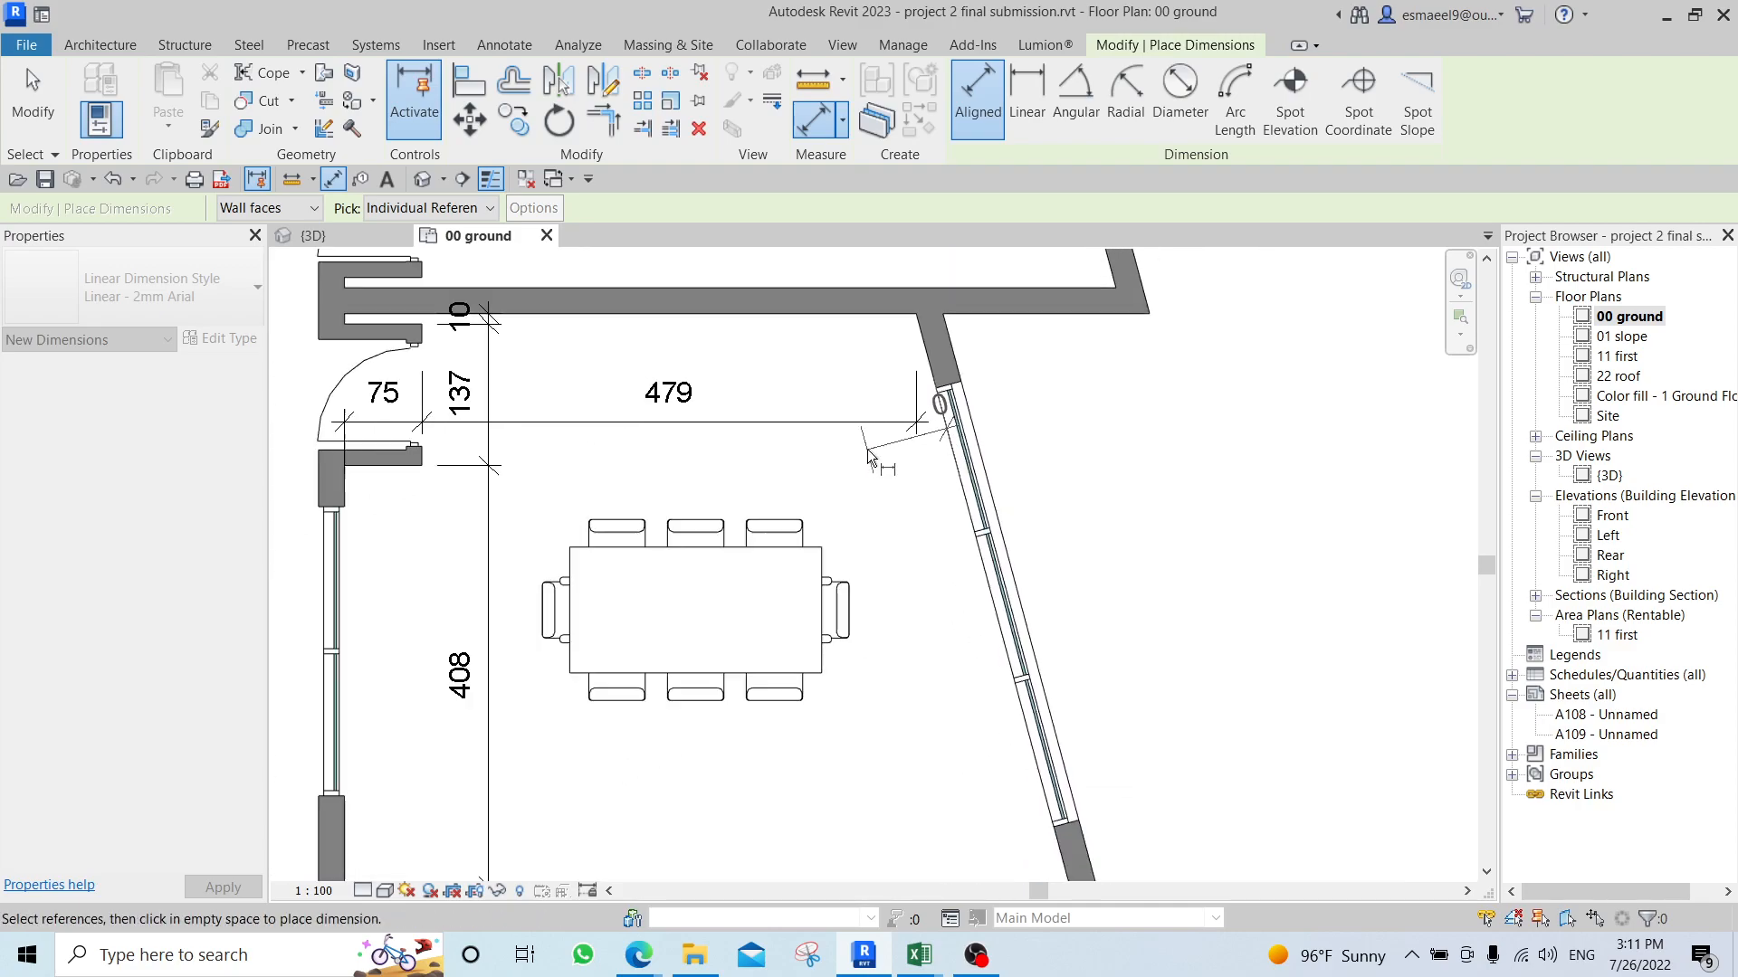
{"action": "scroll", "coordinate": [980, 697], "scroll_direction": "up", "scroll_amount": 8}
{"action": "key", "text": "Escape"}
{"action": "scroll", "coordinate": [958, 471], "scroll_direction": "down", "scroll_amount": 6}
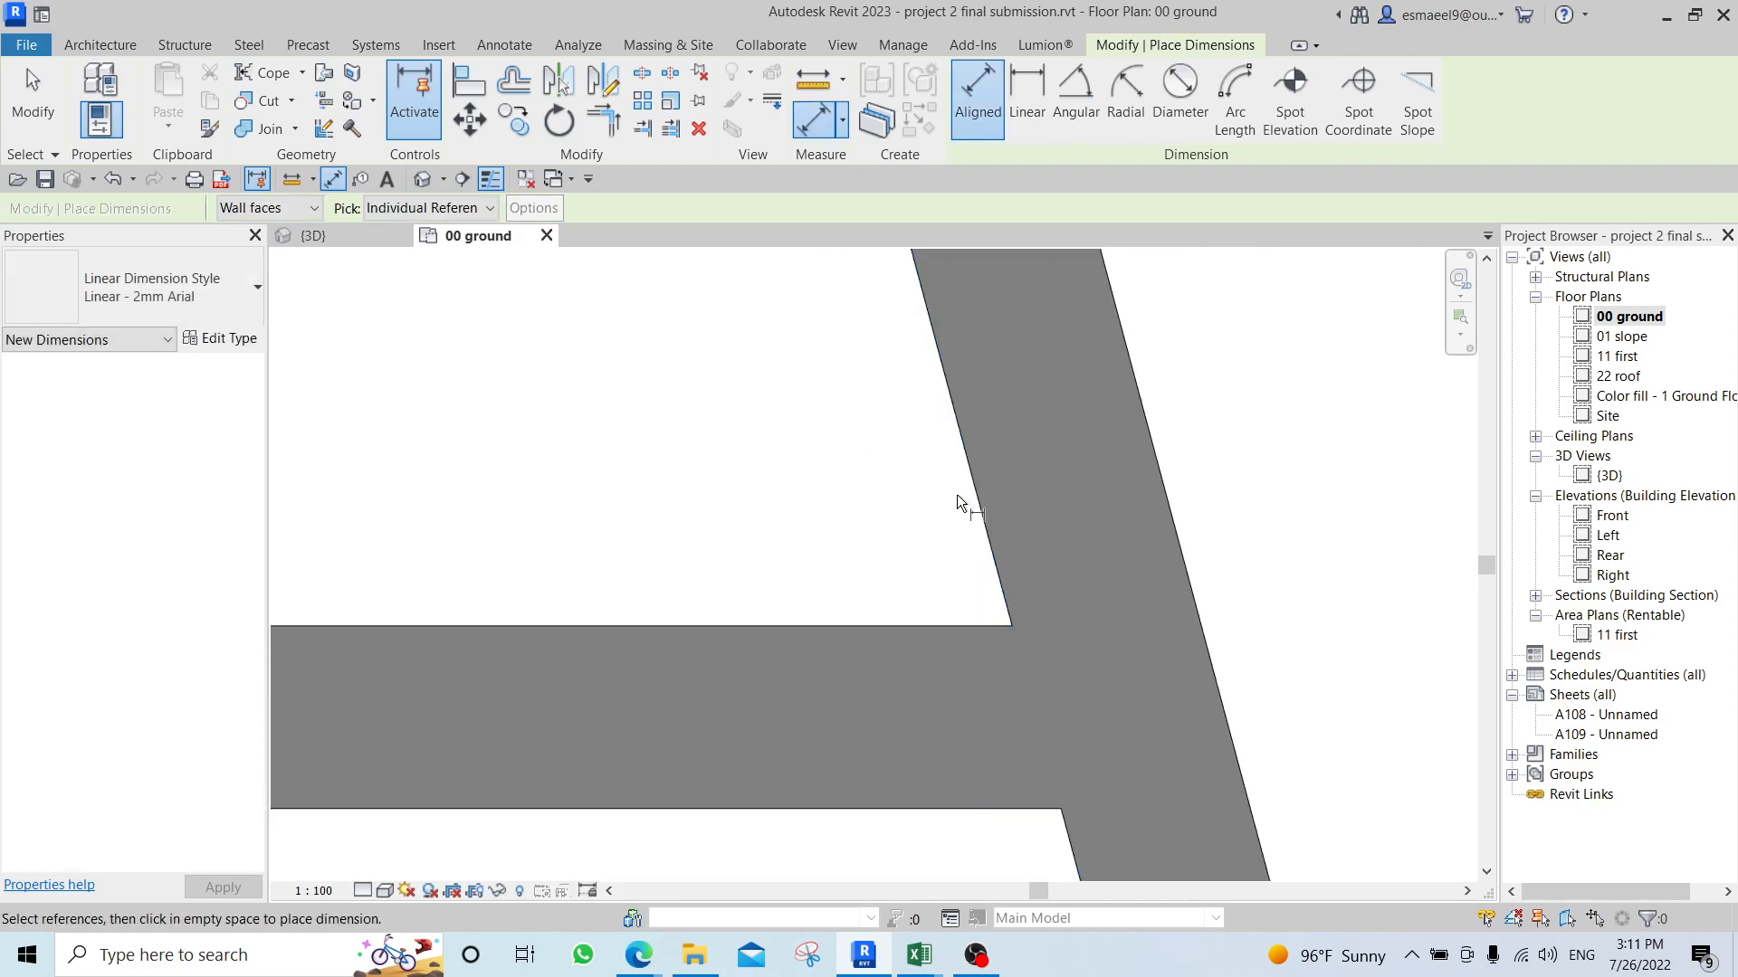
{"action": "middle_click_drag", "start_coordinate": [915, 387], "coordinate": [937, 594]}
{"action": "key", "text": "Escape"}
{"action": "scroll", "coordinate": [905, 543], "scroll_direction": "down", "scroll_amount": 4}
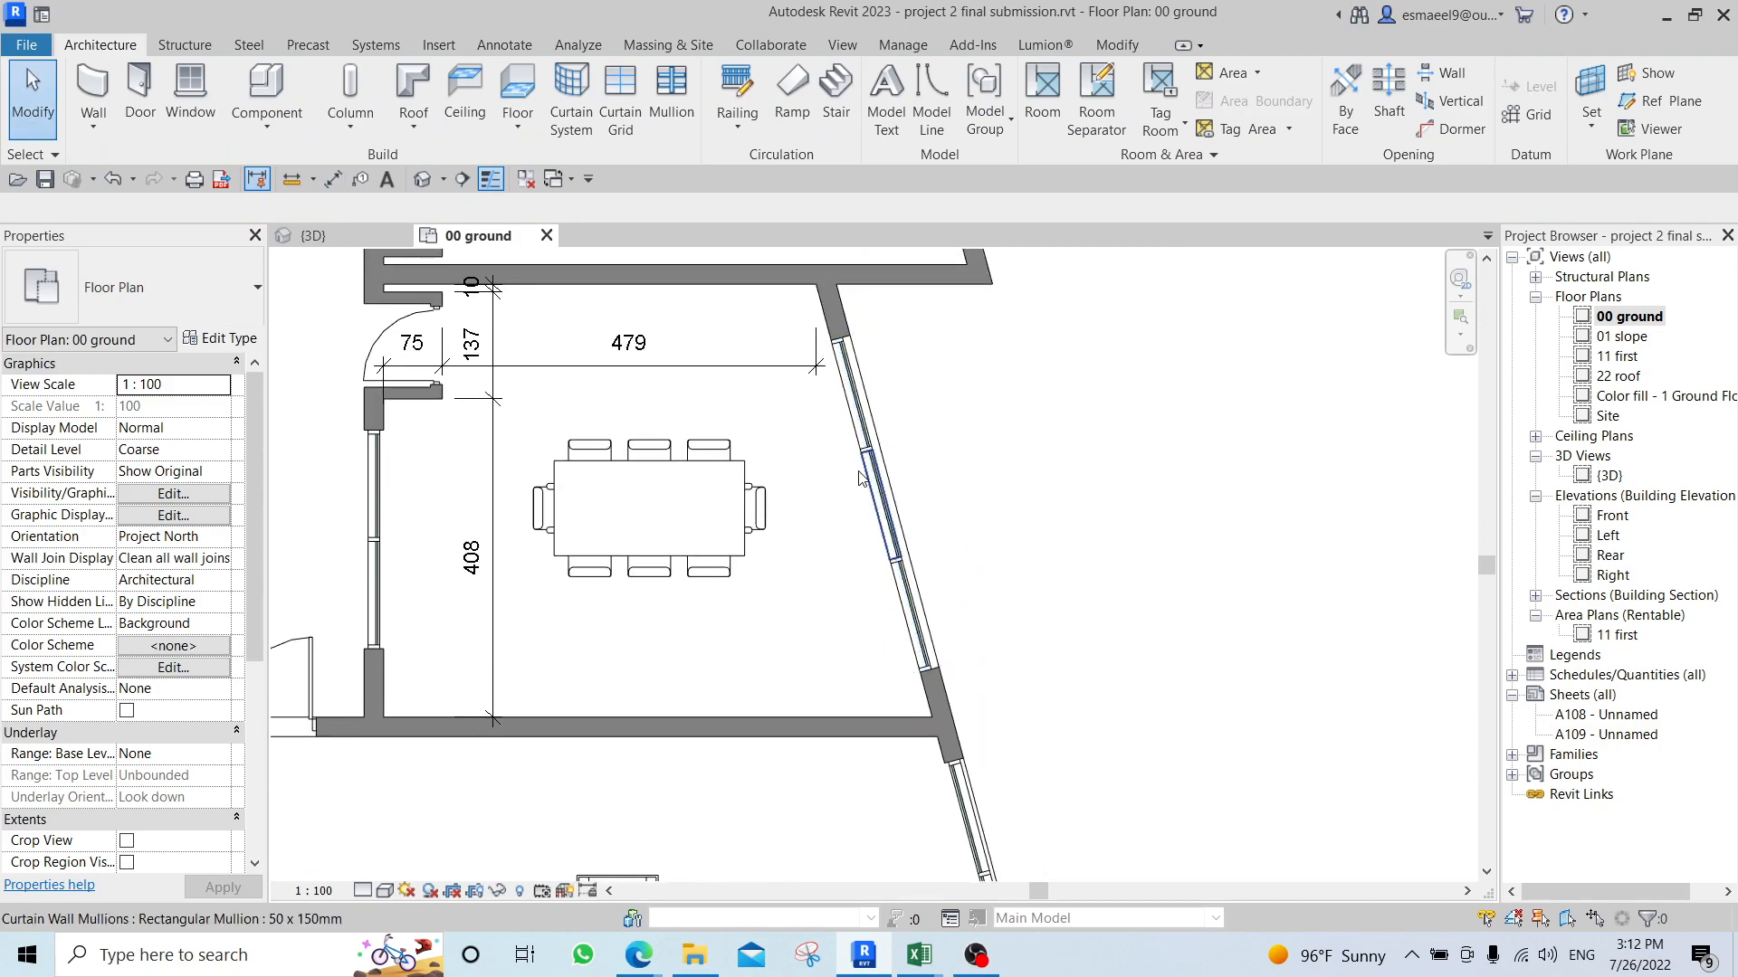
Add an aligned dimension across the thickness of the slanted window wall beside the meeting room.
{"action": "key", "text": "d"}
{"action": "key", "text": "i"}
{"action": "scroll", "coordinate": [995, 351], "scroll_direction": "down", "scroll_amount": 2}
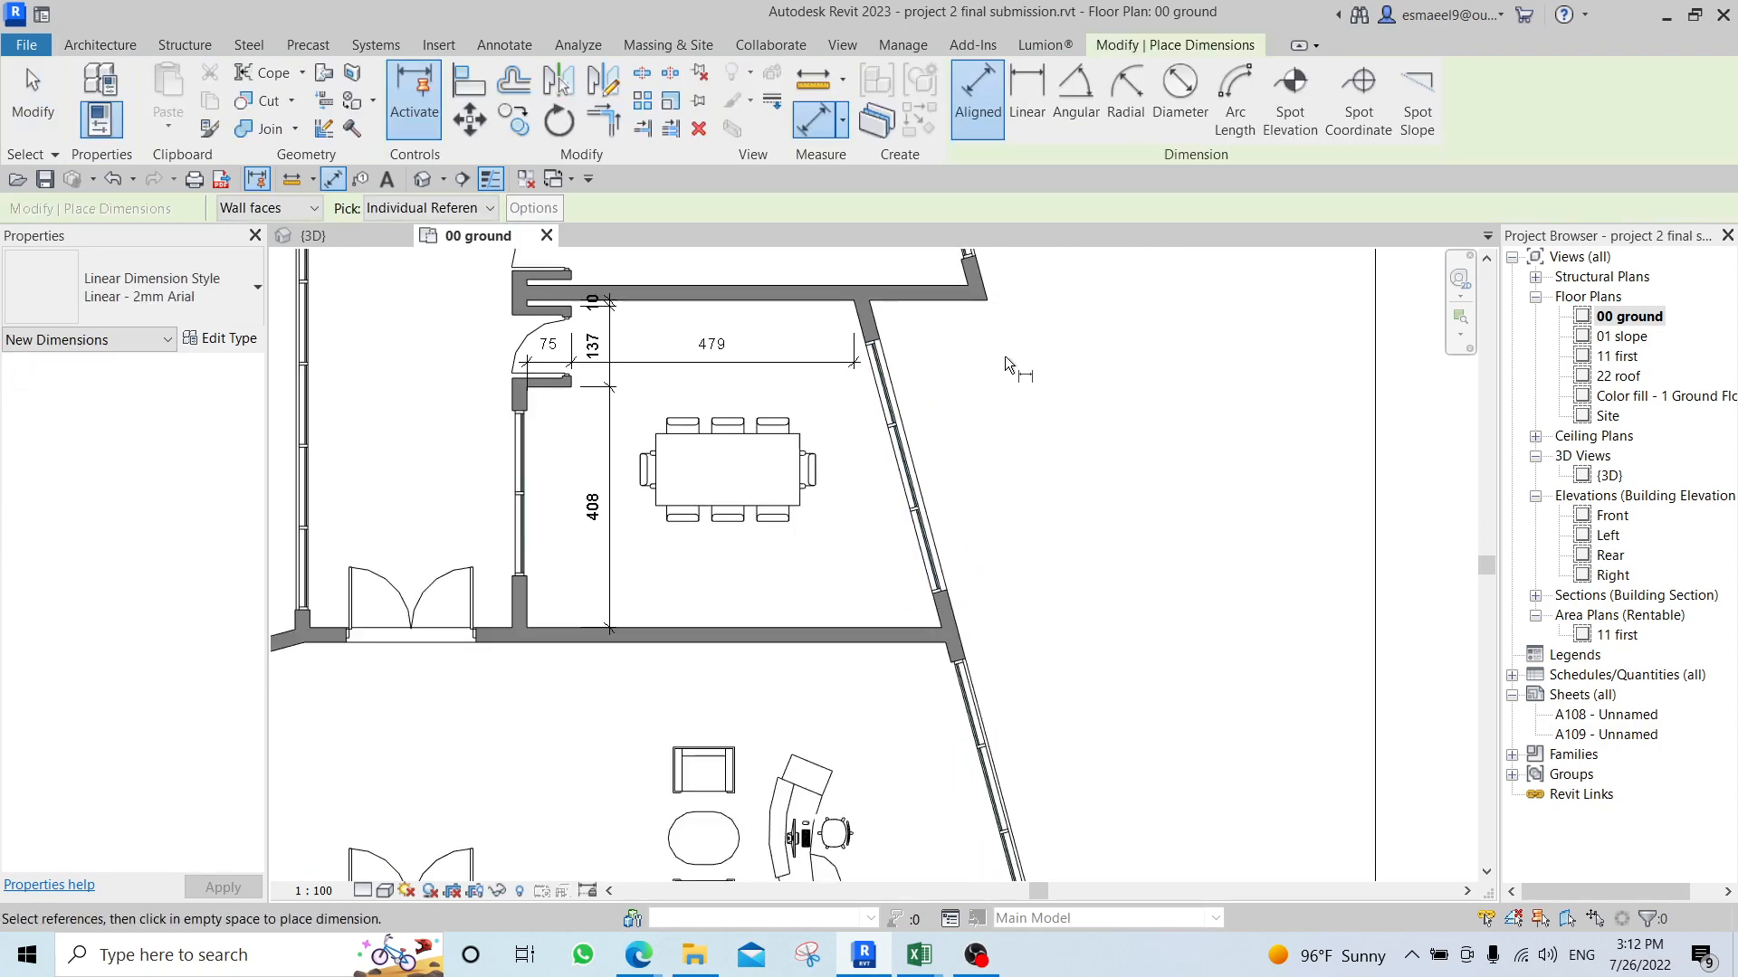
{"action": "middle_click_drag", "start_coordinate": [1024, 409], "coordinate": [1089, 496]}
{"action": "scroll", "coordinate": [924, 410], "scroll_direction": "up", "scroll_amount": 1}
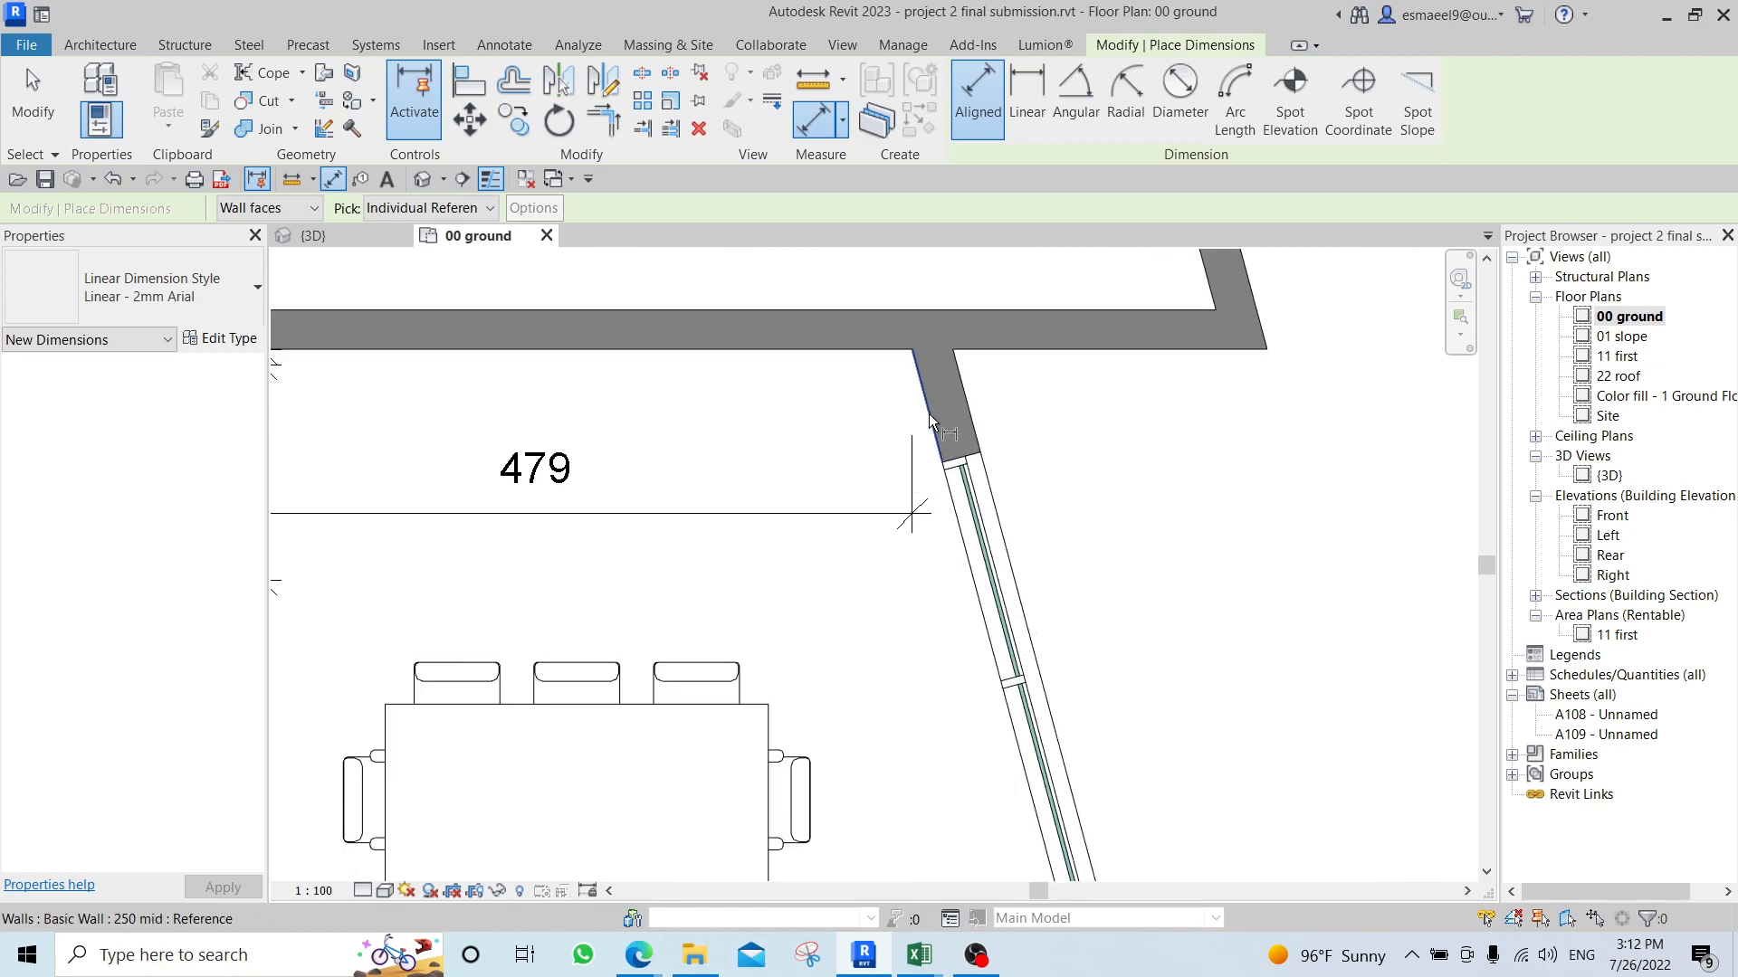
{"action": "left_click", "coordinate": [970, 594]}
{"action": "left_click", "coordinate": [1006, 547]}
{"action": "left_click", "coordinate": [1093, 555]}
{"action": "scroll", "coordinate": [1090, 489], "scroll_direction": "down", "scroll_amount": 1}
{"action": "scroll", "coordinate": [1082, 508], "scroll_direction": "up", "scroll_amount": 1}
{"action": "scroll", "coordinate": [1053, 520], "scroll_direction": "down", "scroll_amount": 1}
{"action": "middle_click_drag", "start_coordinate": [779, 504], "coordinate": [875, 535]}
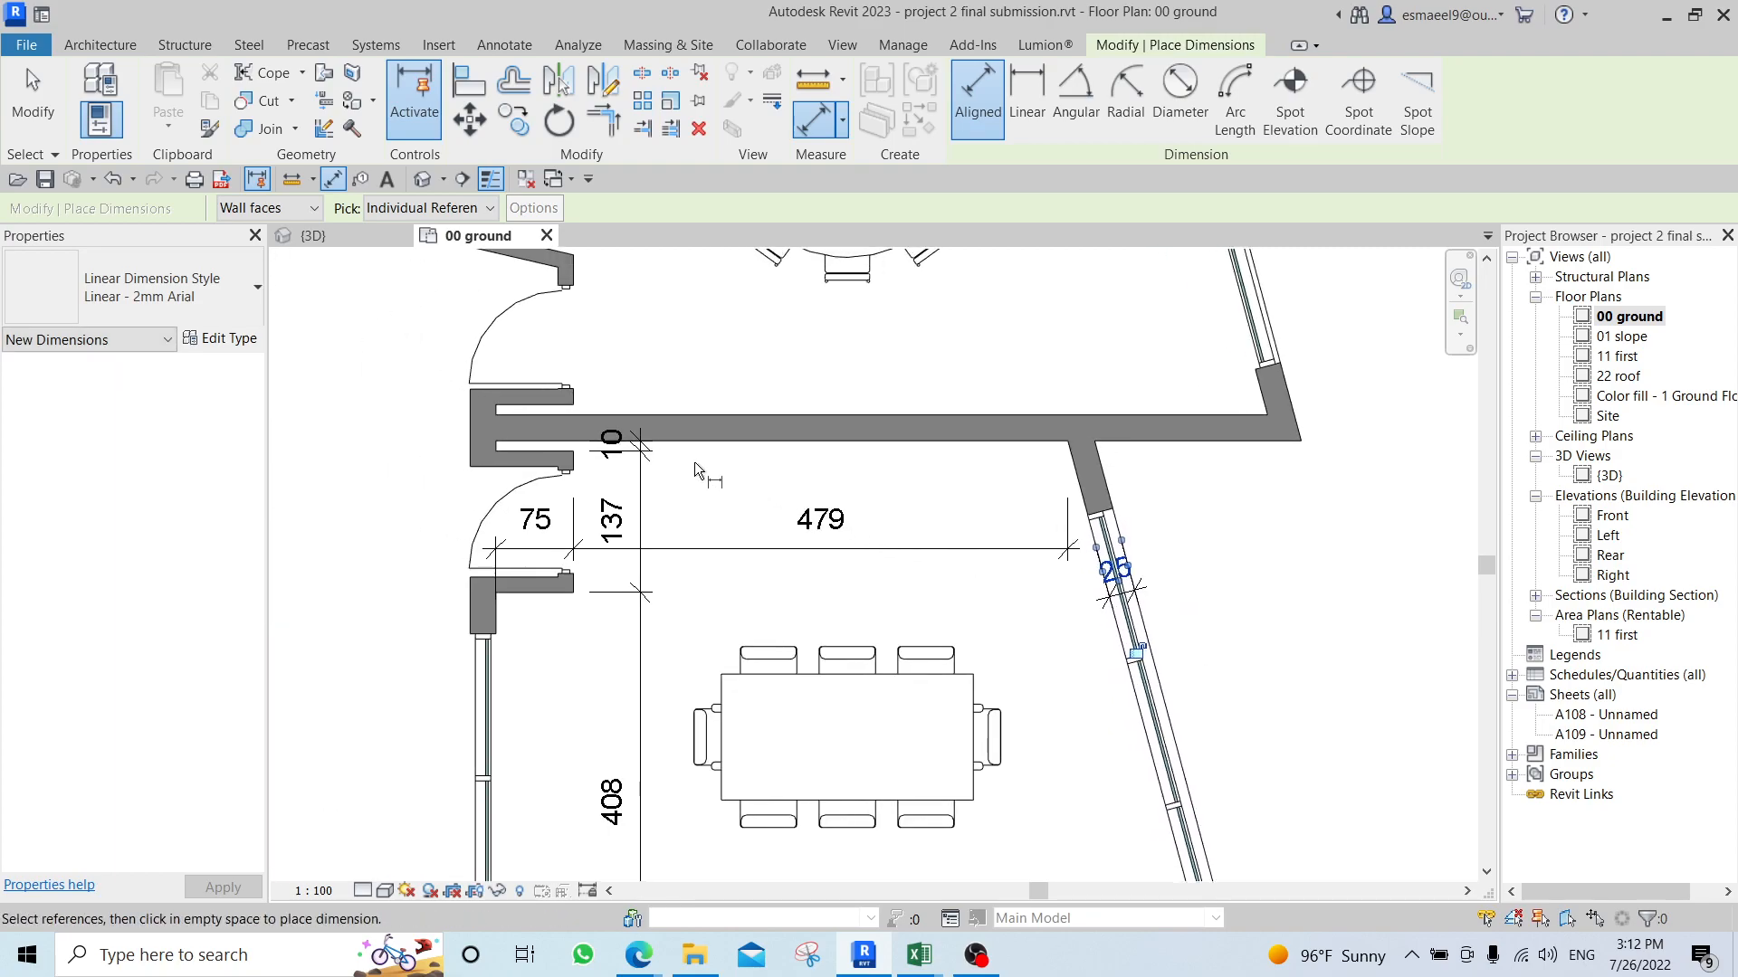
{"action": "middle_click_drag", "start_coordinate": [688, 438], "coordinate": [697, 671]}
{"action": "scroll", "coordinate": [644, 583], "scroll_direction": "down", "scroll_amount": 1}
{"action": "scroll", "coordinate": [643, 583], "scroll_direction": "up", "scroll_amount": 1}
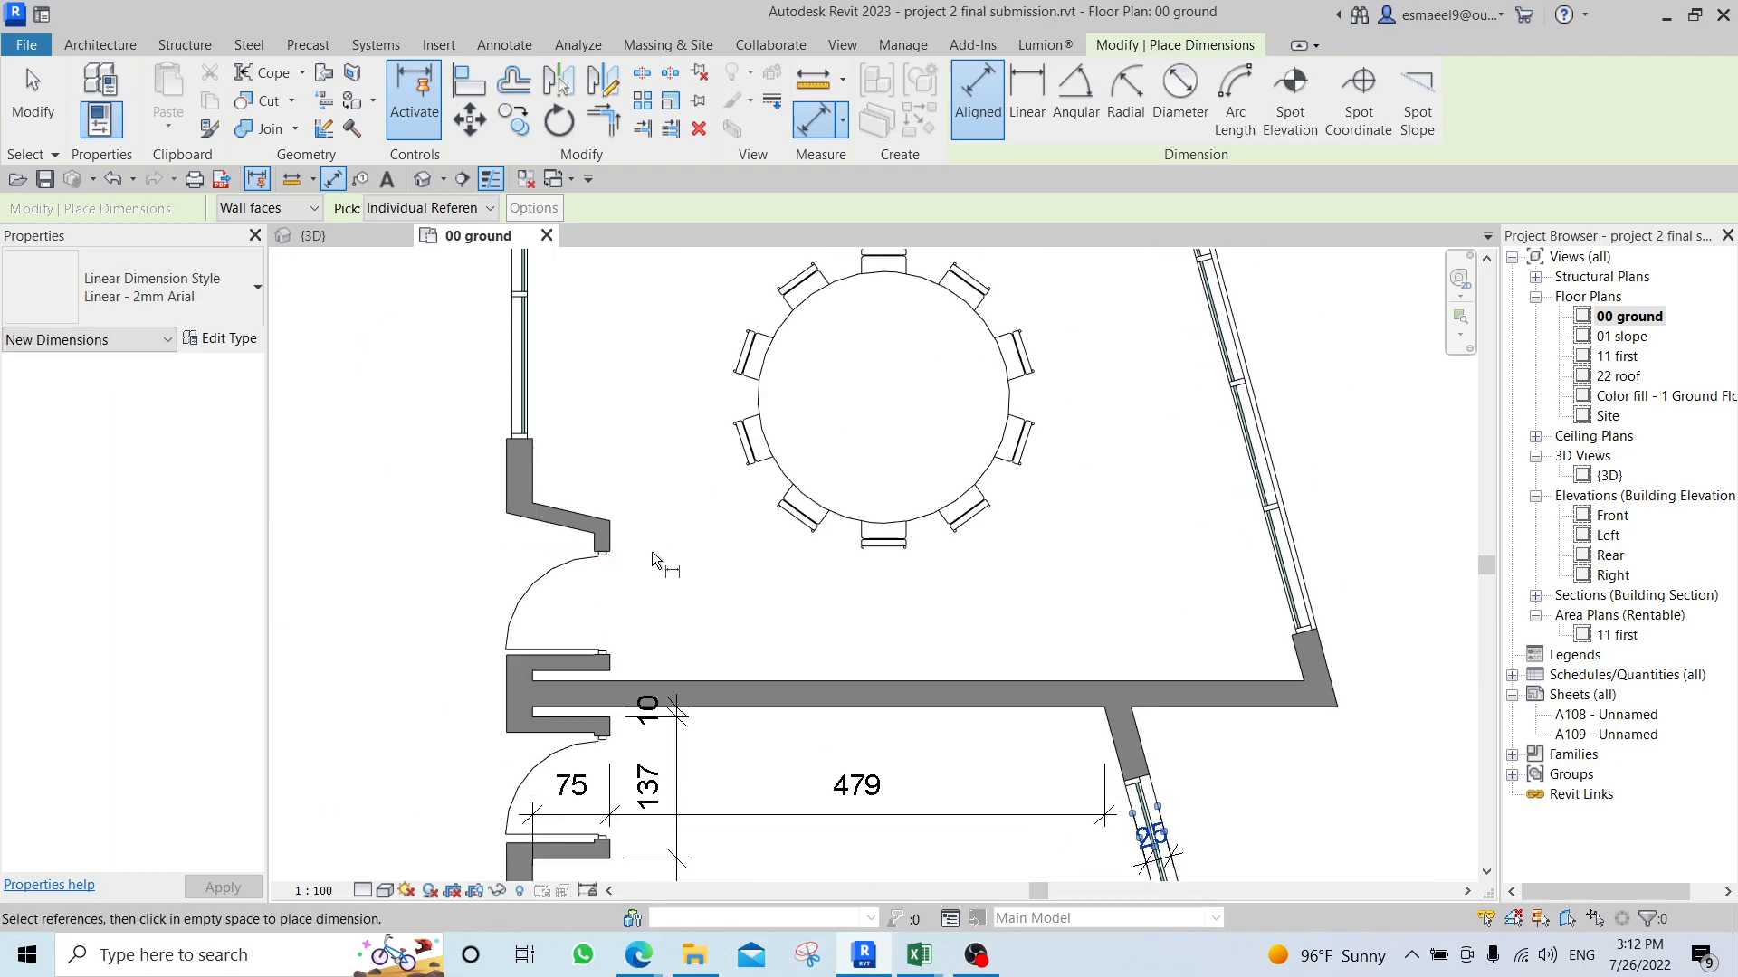
{"action": "scroll", "coordinate": [692, 578], "scroll_direction": "down", "scroll_amount": 1}
{"action": "key", "text": "Escape"}
{"action": "key", "text": "Escape"}
Change the color of the Linear - 2mm Arial dimension type to dark red, RGB 142-017-033, and clear the selection.
{"action": "scroll", "coordinate": [799, 720], "scroll_direction": "up", "scroll_amount": 1}
{"action": "left_click", "coordinate": [800, 720]}
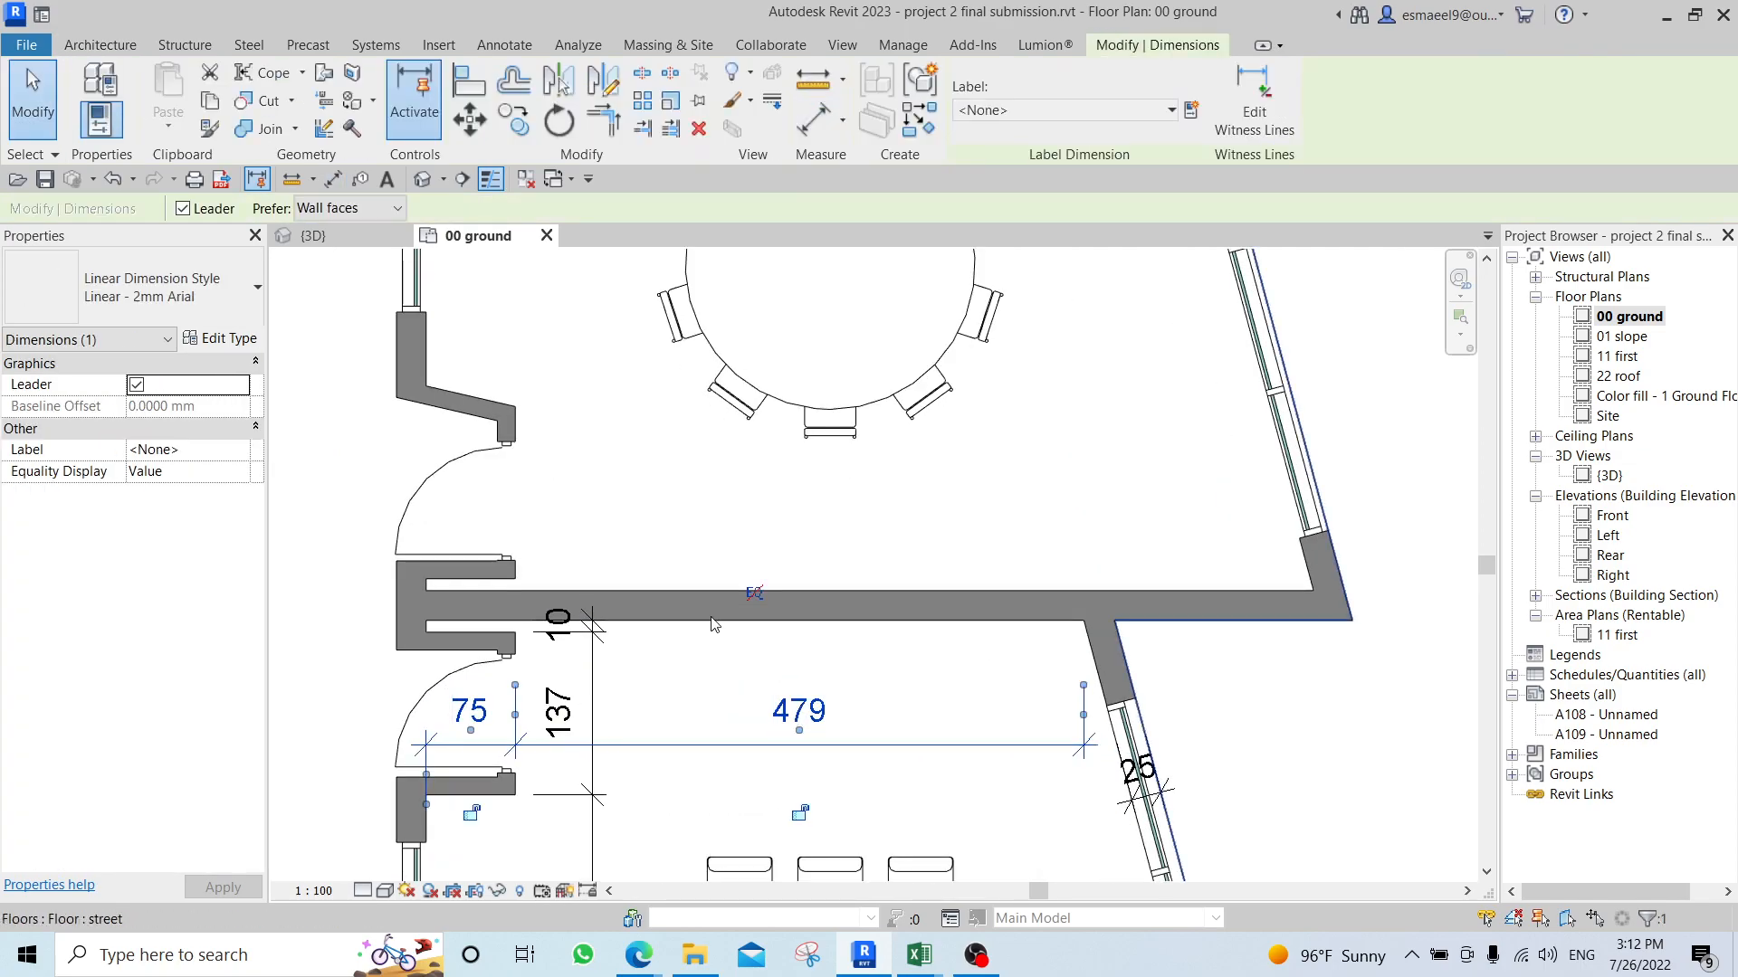
{"action": "left_click", "coordinate": [223, 338]}
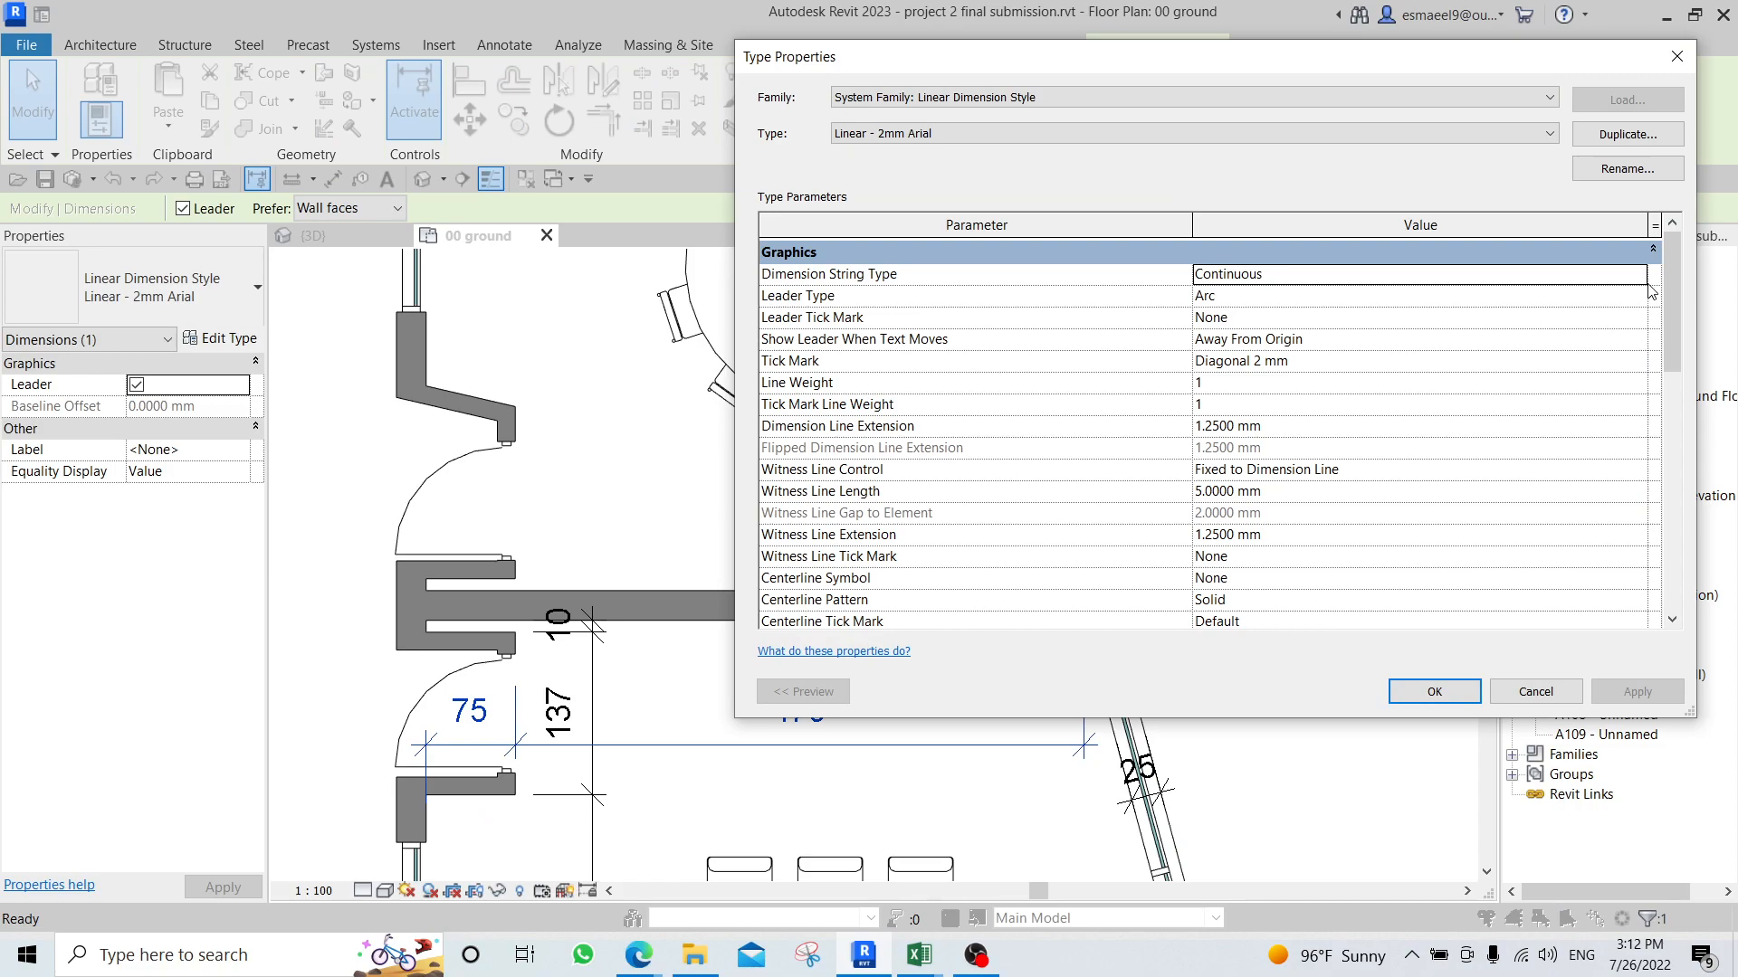
{"action": "left_click_drag", "start_coordinate": [1672, 294], "coordinate": [1685, 389]}
{"action": "left_click", "coordinate": [1252, 443]}
{"action": "left_click", "coordinate": [1426, 260]}
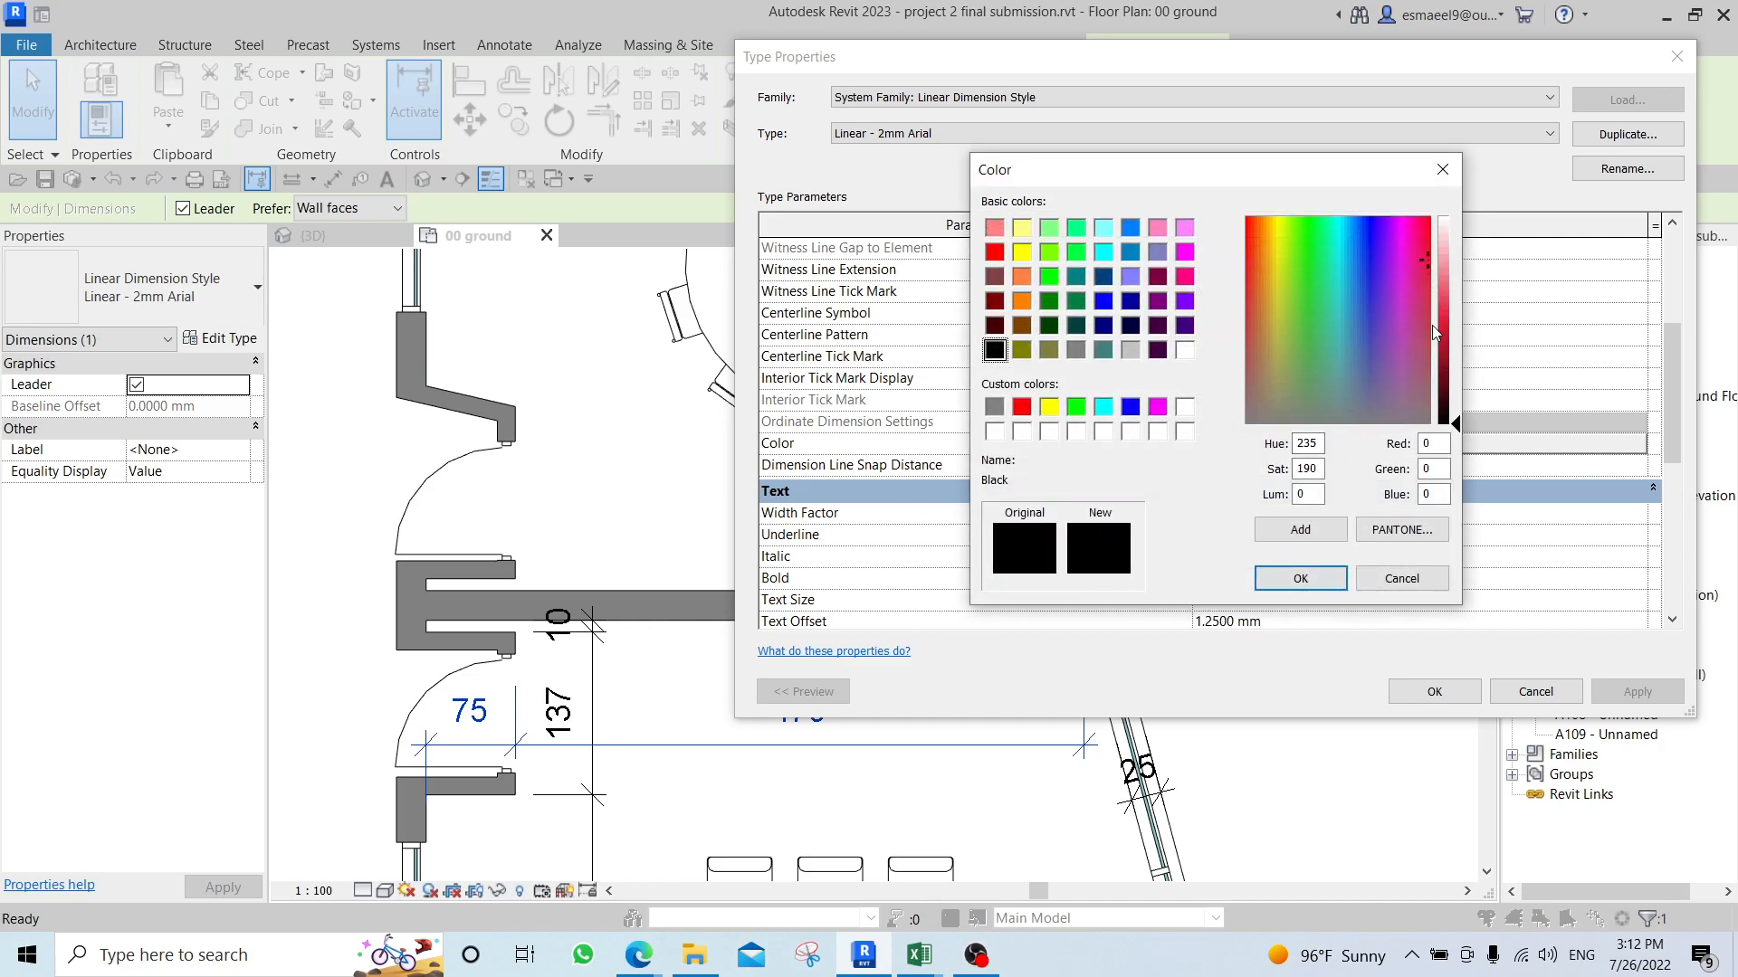
{"action": "left_click", "coordinate": [1454, 355]}
{"action": "left_click", "coordinate": [1301, 578]}
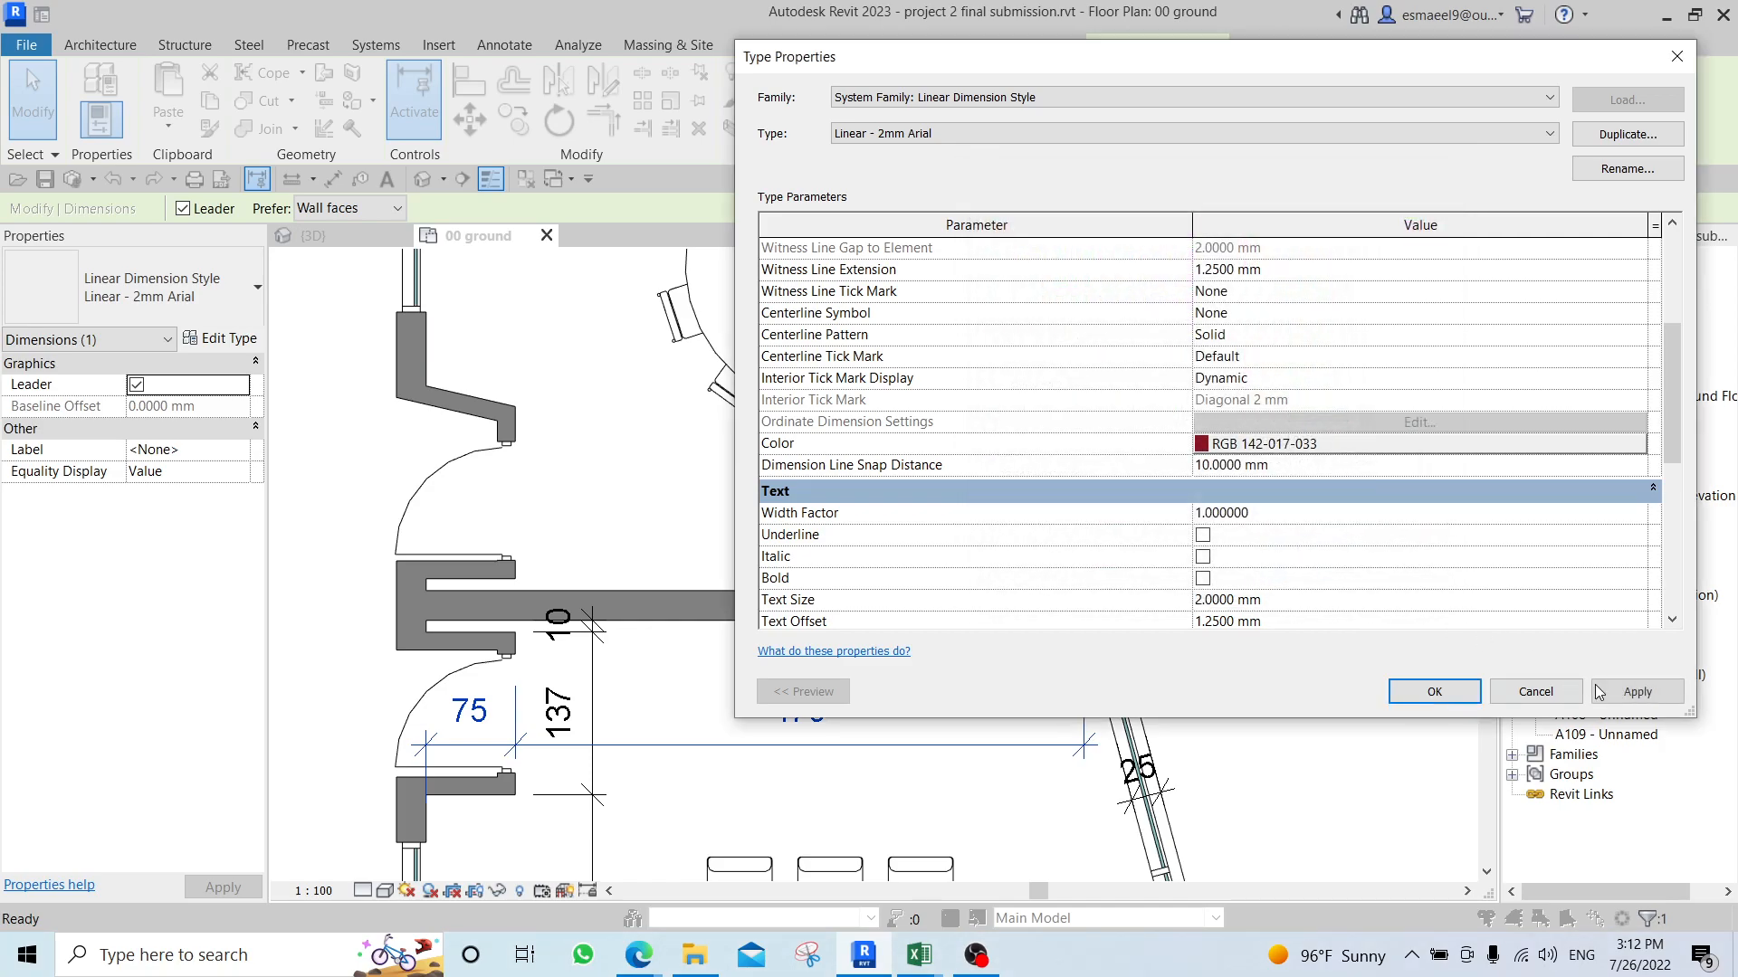
{"action": "left_click", "coordinate": [1597, 692]}
{"action": "left_click", "coordinate": [1401, 698]}
{"action": "left_click", "coordinate": [1247, 720]}
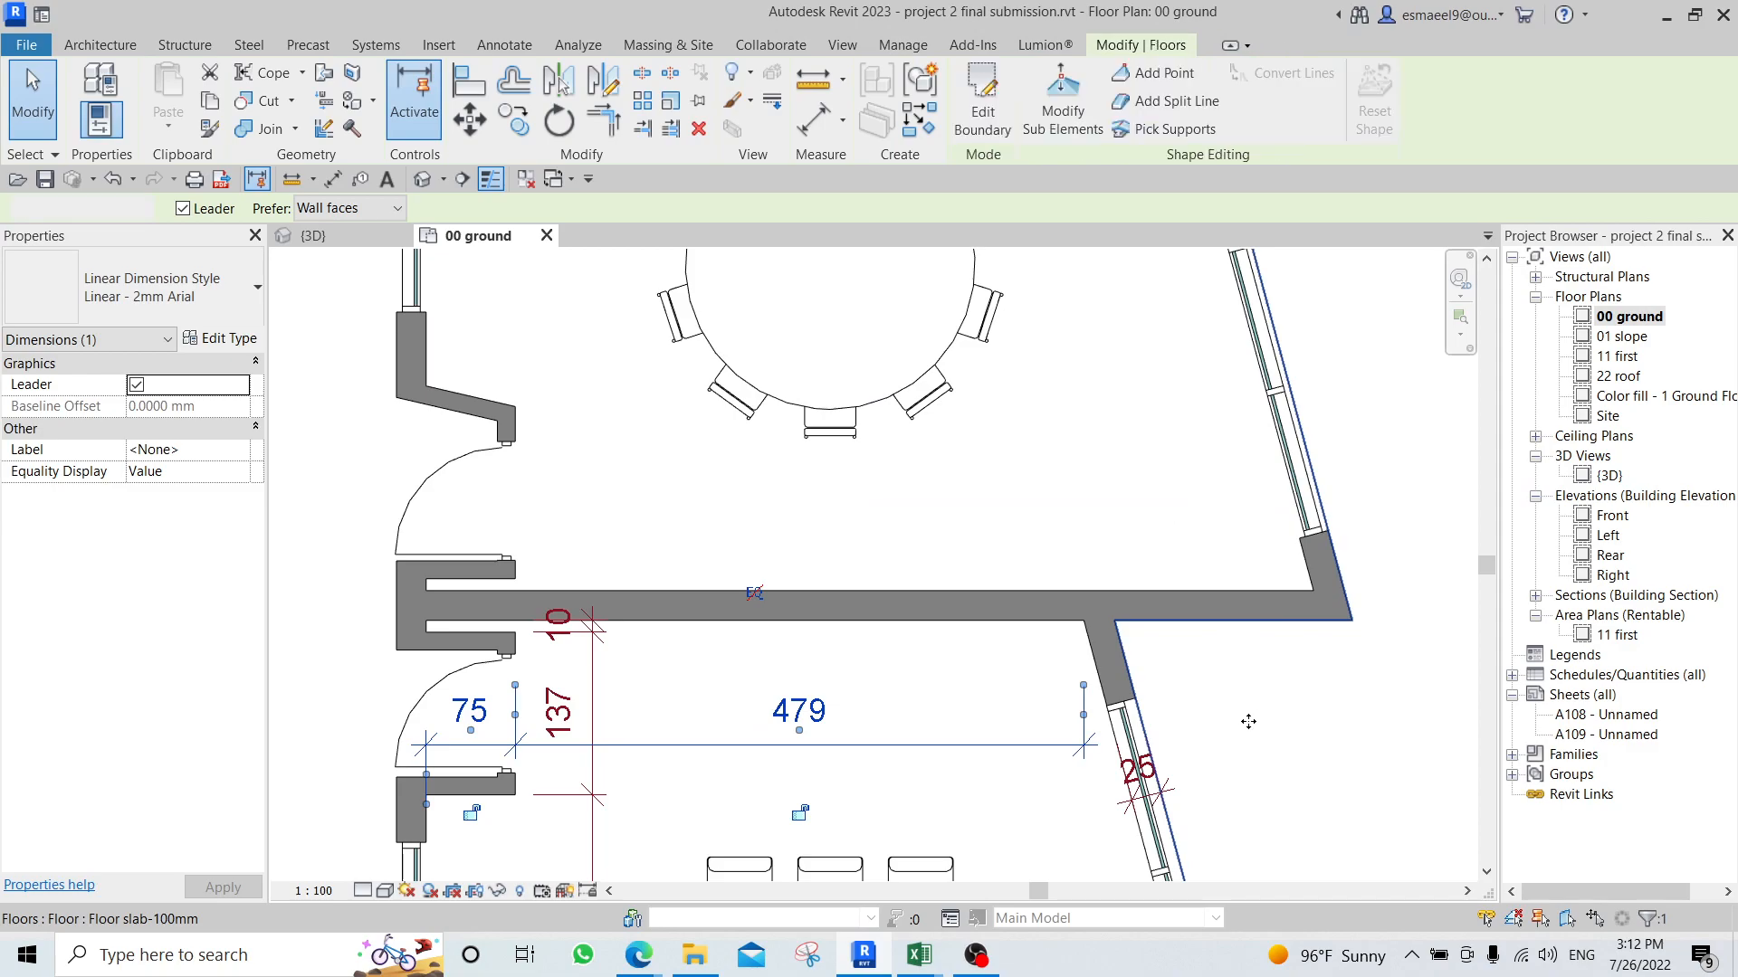
{"action": "middle_click_drag", "start_coordinate": [858, 708], "coordinate": [903, 572]}
{"action": "scroll", "coordinate": [906, 578], "scroll_direction": "up", "scroll_amount": 3}
{"action": "scroll", "coordinate": [692, 489], "scroll_direction": "down", "scroll_amount": 6}
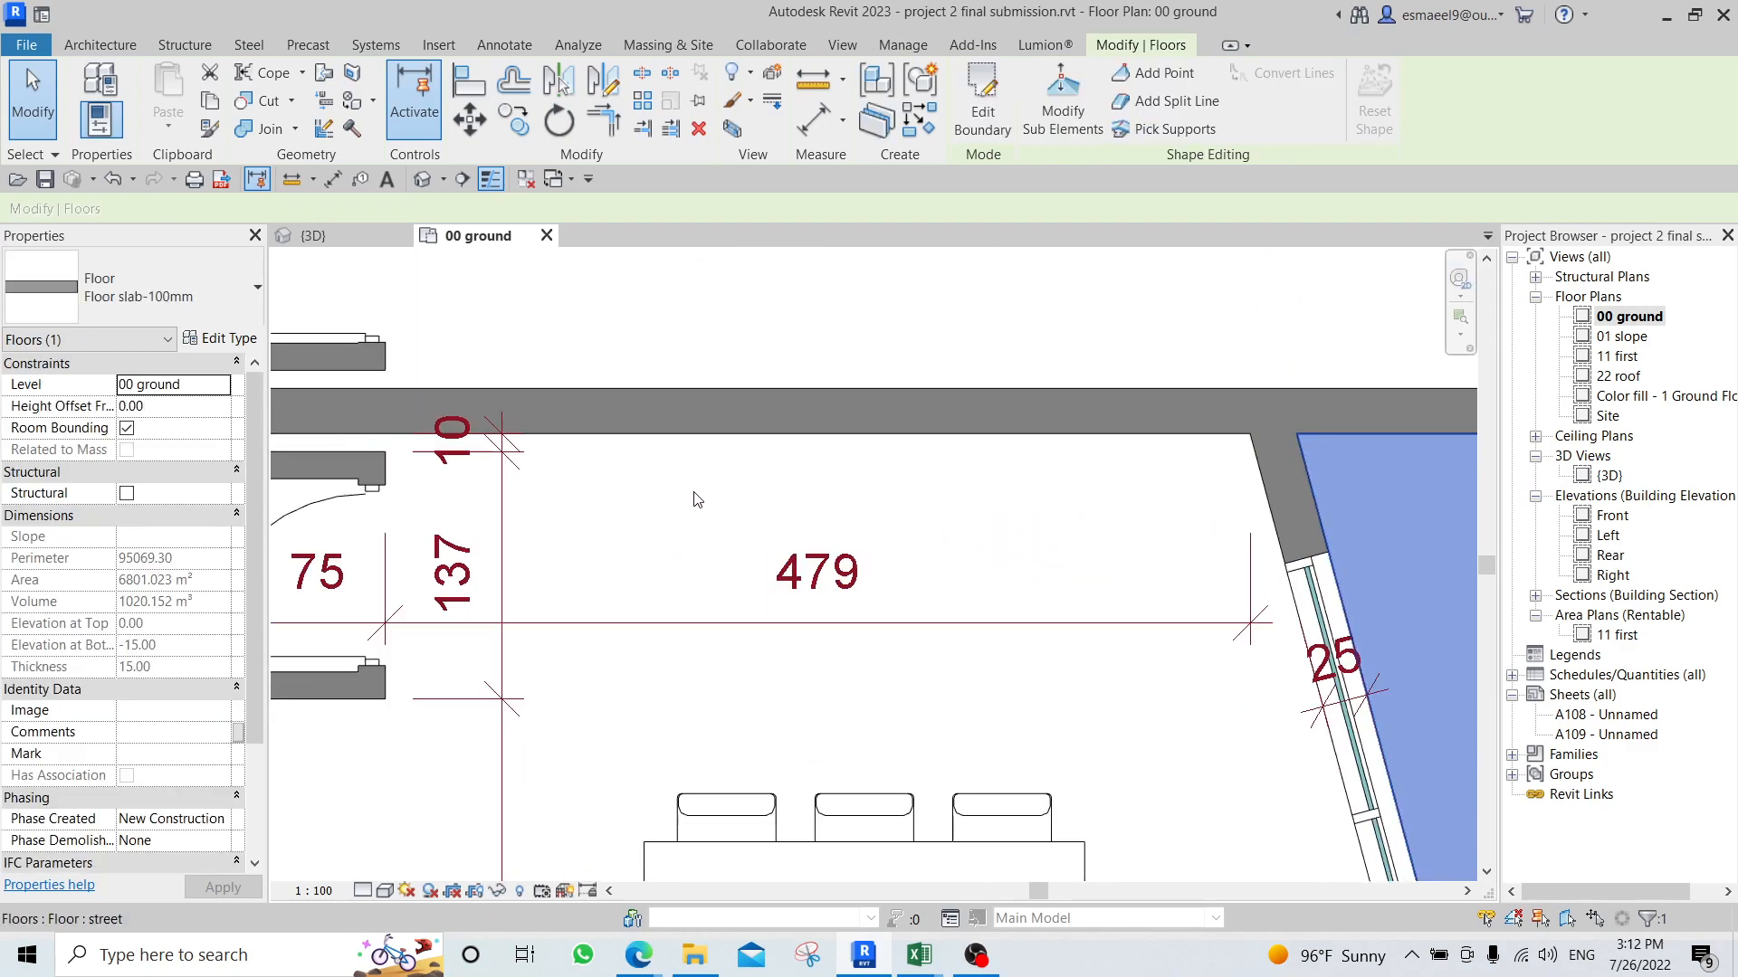
{"action": "middle_click_drag", "start_coordinate": [683, 438], "coordinate": [676, 482]}
{"action": "scroll", "coordinate": [810, 632], "scroll_direction": "down", "scroll_amount": 1}
{"action": "scroll", "coordinate": [751, 519], "scroll_direction": "up", "scroll_amount": 2}
{"action": "key", "text": "Escape"}
{"action": "scroll", "coordinate": [753, 520], "scroll_direction": "down", "scroll_amount": 3}
{"action": "middle_click_drag", "start_coordinate": [803, 436], "coordinate": [823, 645]}
{"action": "scroll", "coordinate": [814, 380], "scroll_direction": "up", "scroll_amount": 2}
{"action": "scroll", "coordinate": [812, 444], "scroll_direction": "up", "scroll_amount": 2}
{"action": "middle_click_drag", "start_coordinate": [822, 453], "coordinate": [829, 585]}
{"action": "key", "text": "d"}
{"action": "key", "text": "i"}
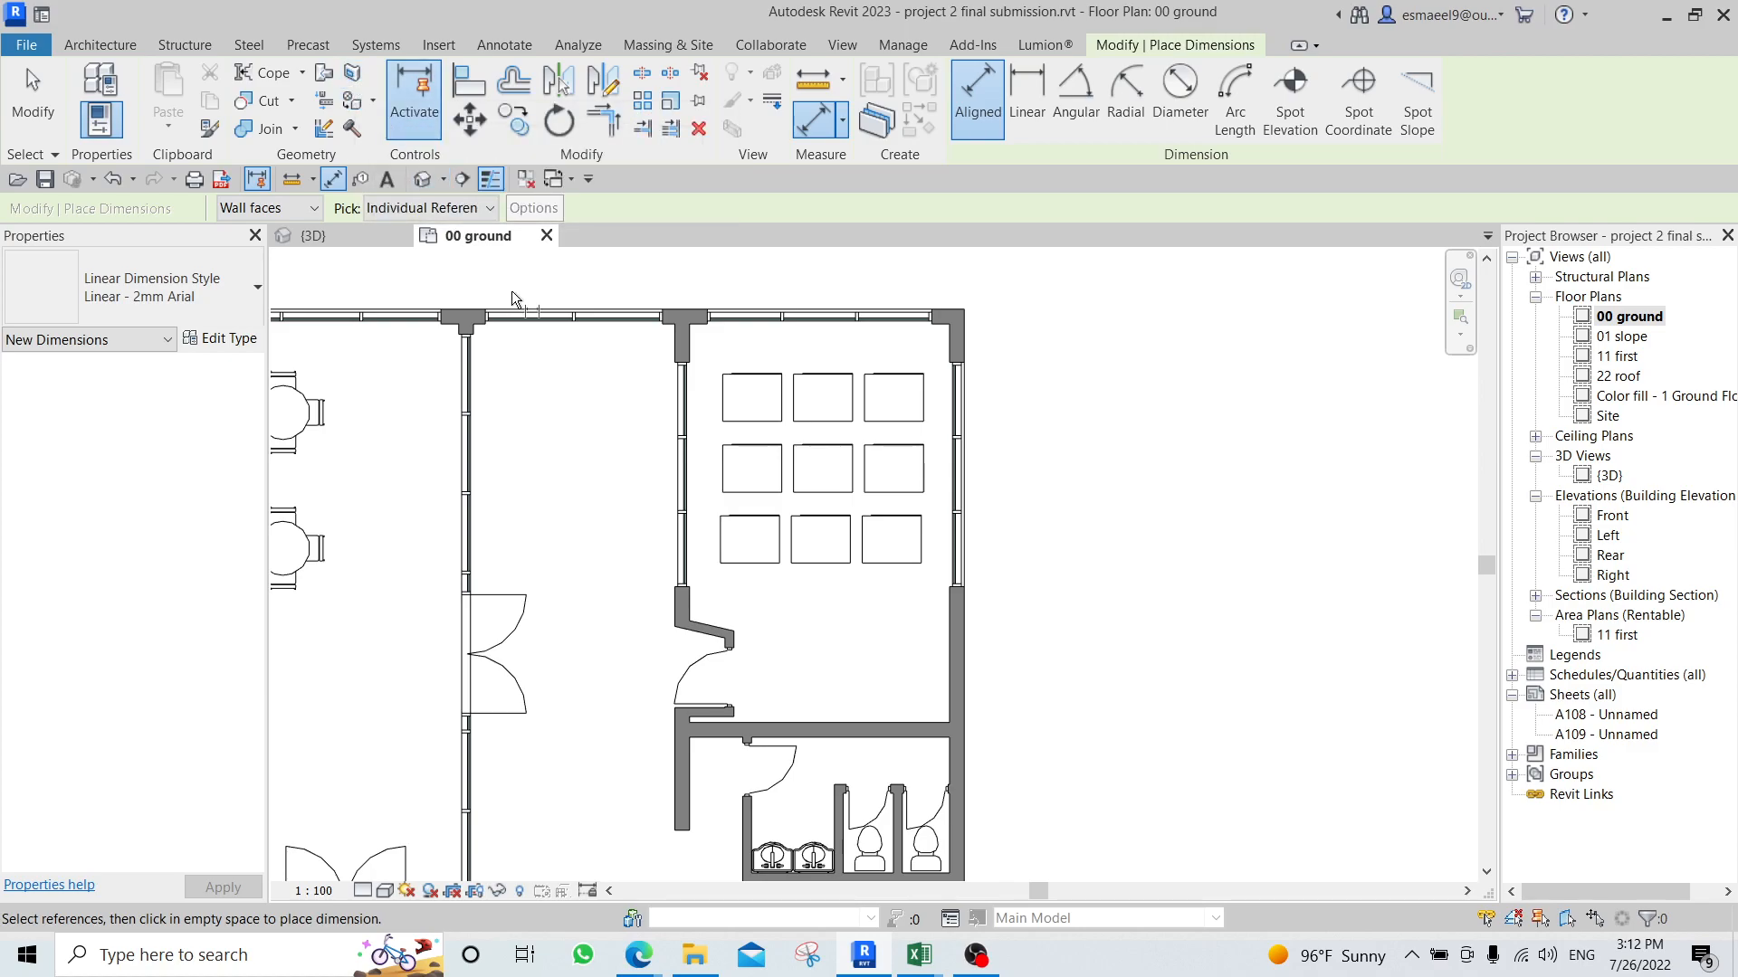
{"action": "key", "text": "Escape"}
{"action": "key", "text": "Escape"}
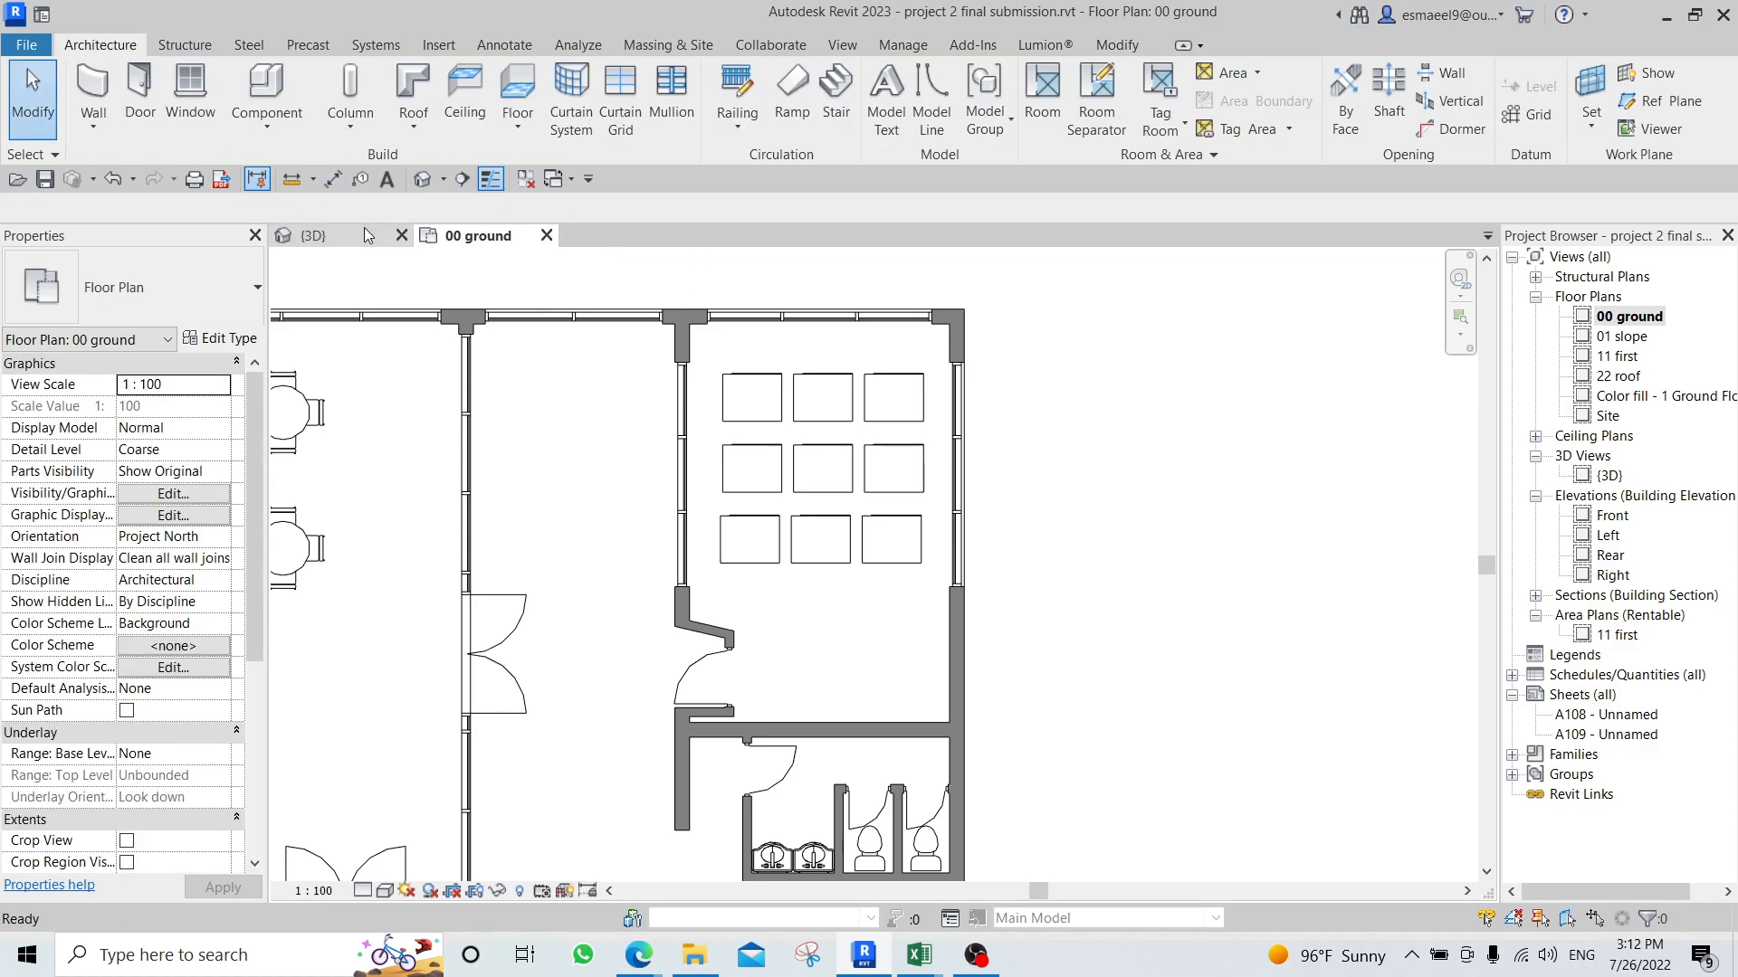
{"action": "left_click", "coordinate": [1123, 45]}
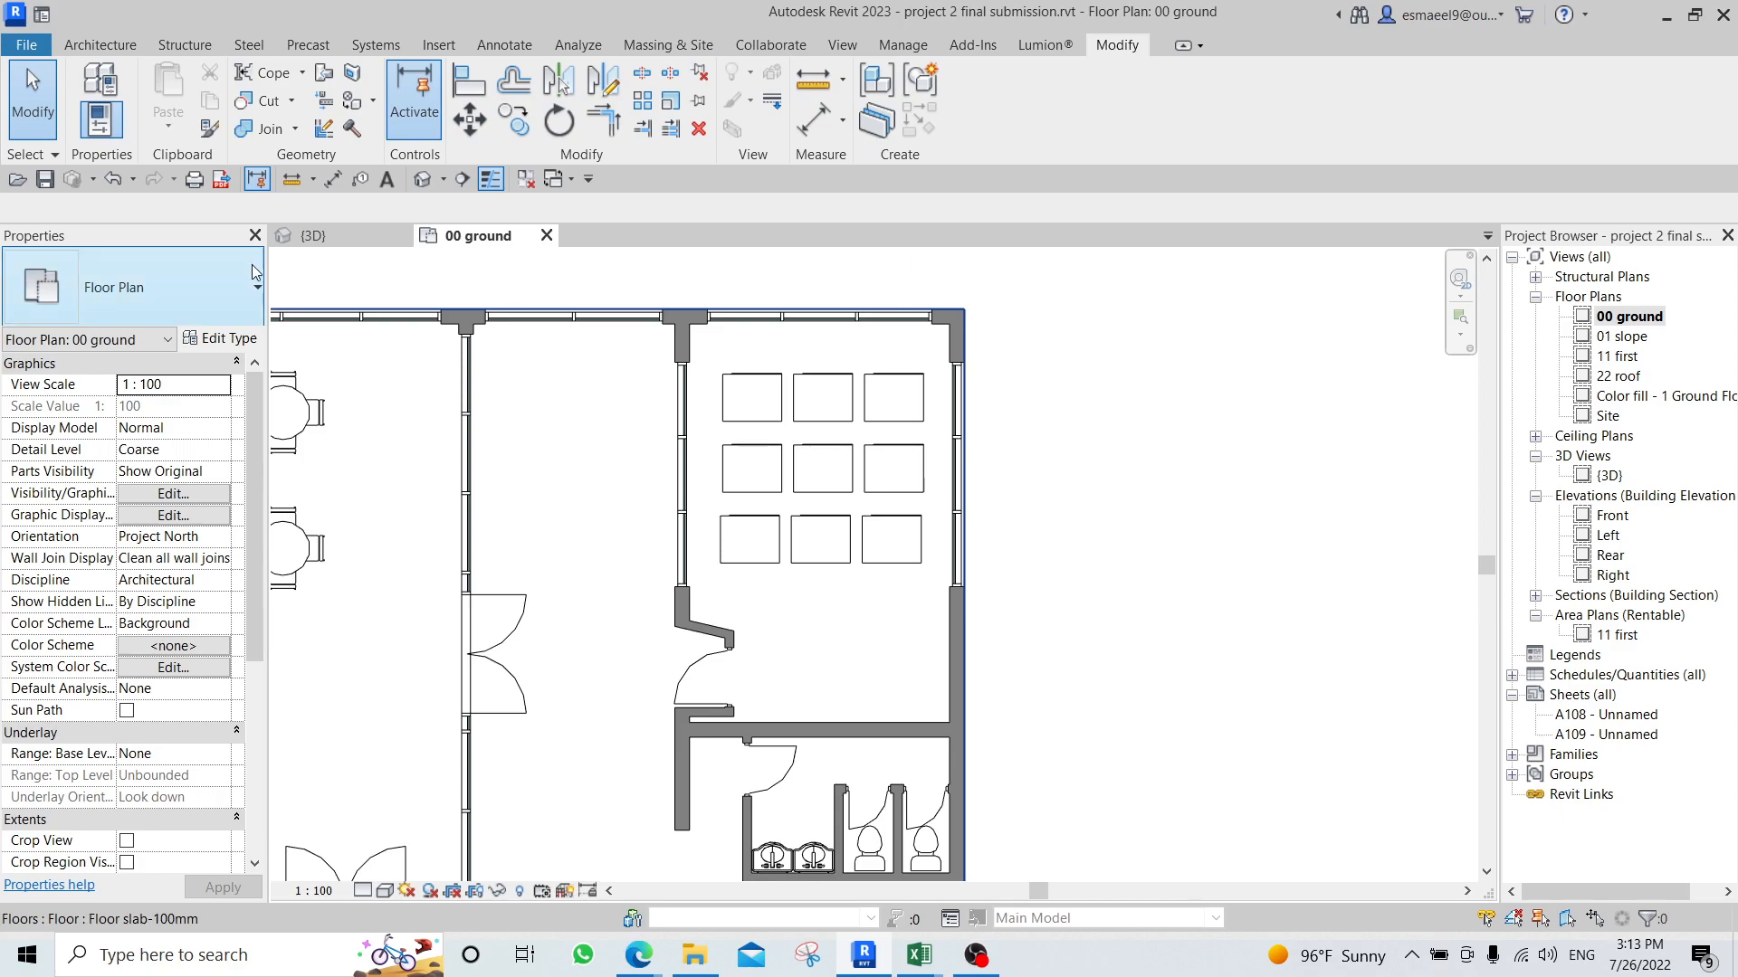
In the 3D view, displace the Flat Roof-125mm roof upward with Displace Elements, by about 678 in Z.
{"action": "left_click", "coordinate": [309, 235]}
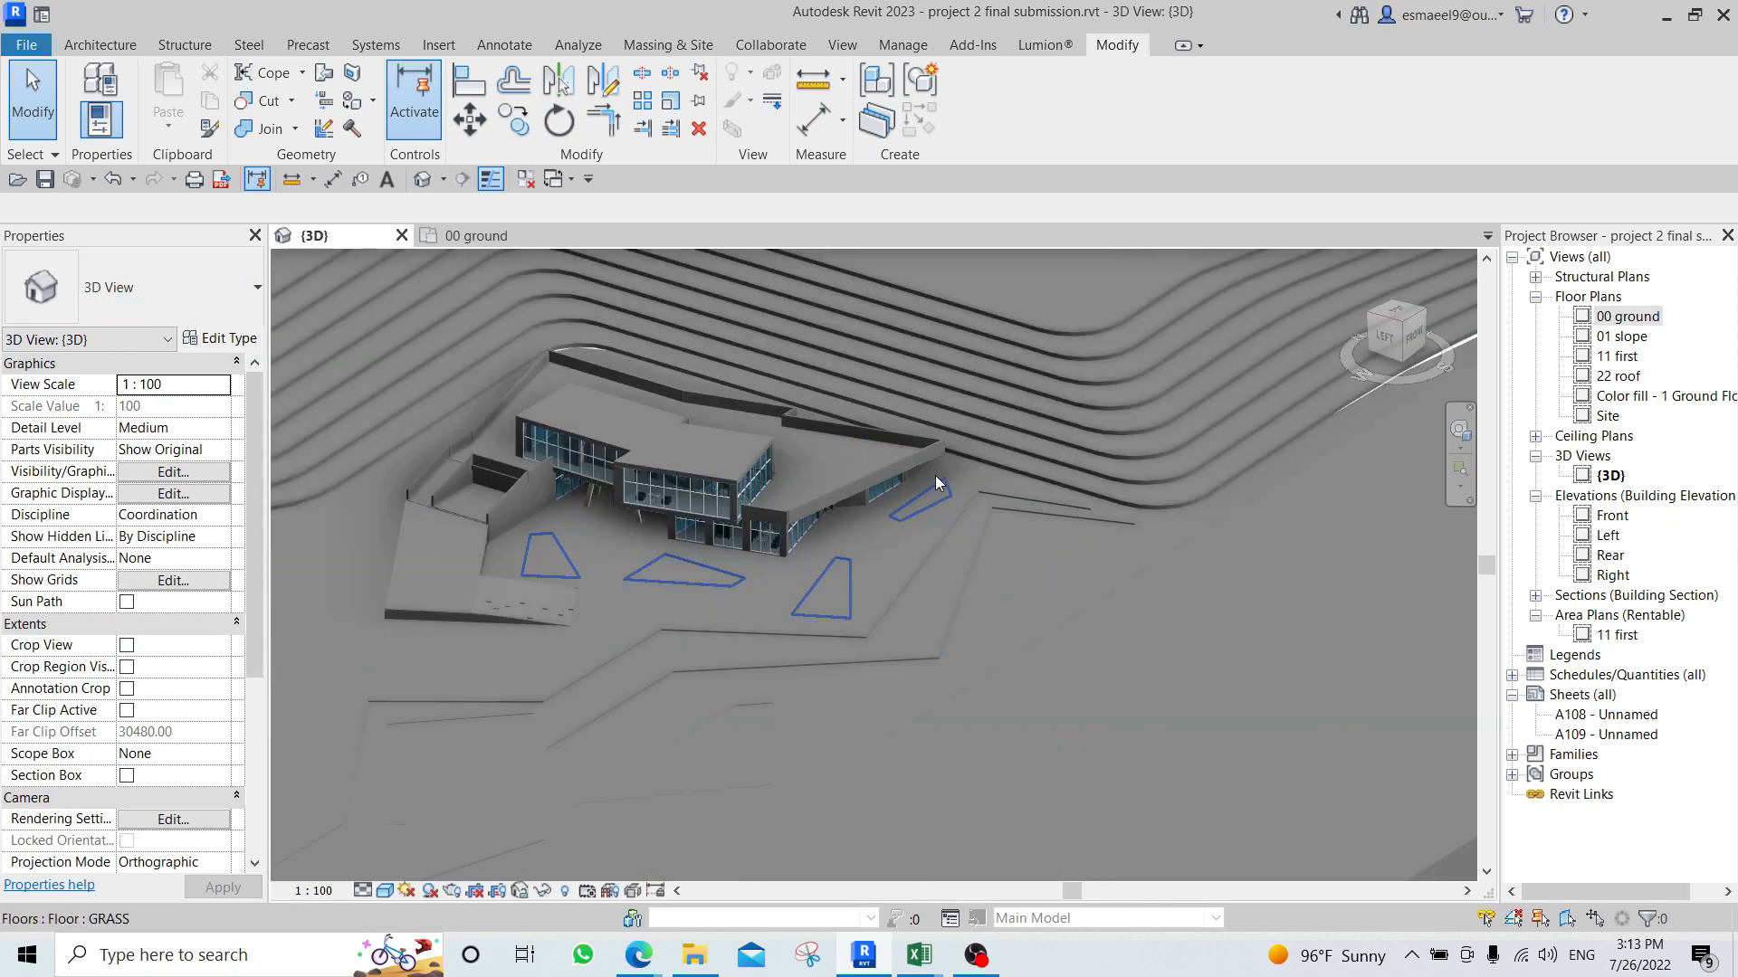
{"action": "mouse_move", "coordinate": [935, 475]}
{"action": "middle_mouse_down", "text": "shift"}
{"action": "mouse_move", "coordinate": [1026, 552]}
{"action": "mouse_move", "coordinate": [961, 674]}
{"action": "mouse_move", "coordinate": [955, 475]}
{"action": "mouse_move", "coordinate": [952, 495]}
{"action": "middle_mouse_up", "text": "shift"}
{"action": "scroll", "coordinate": [948, 573], "scroll_direction": "up", "scroll_amount": 5}
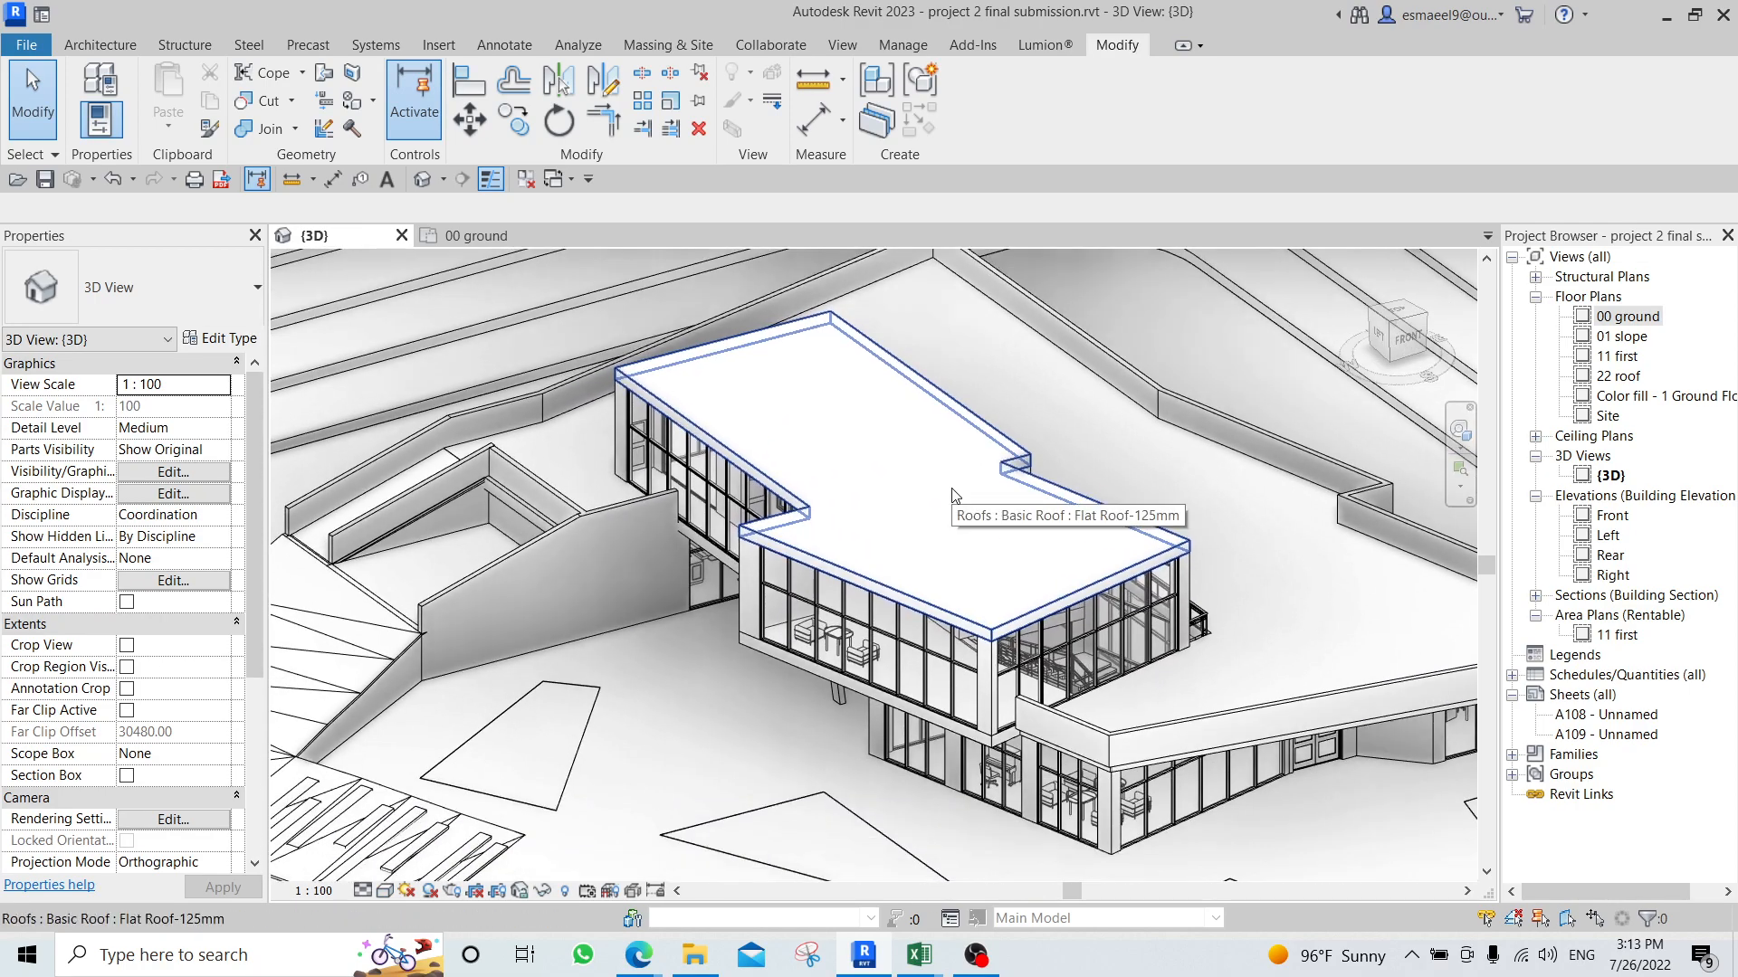
{"action": "left_click", "coordinate": [937, 475]}
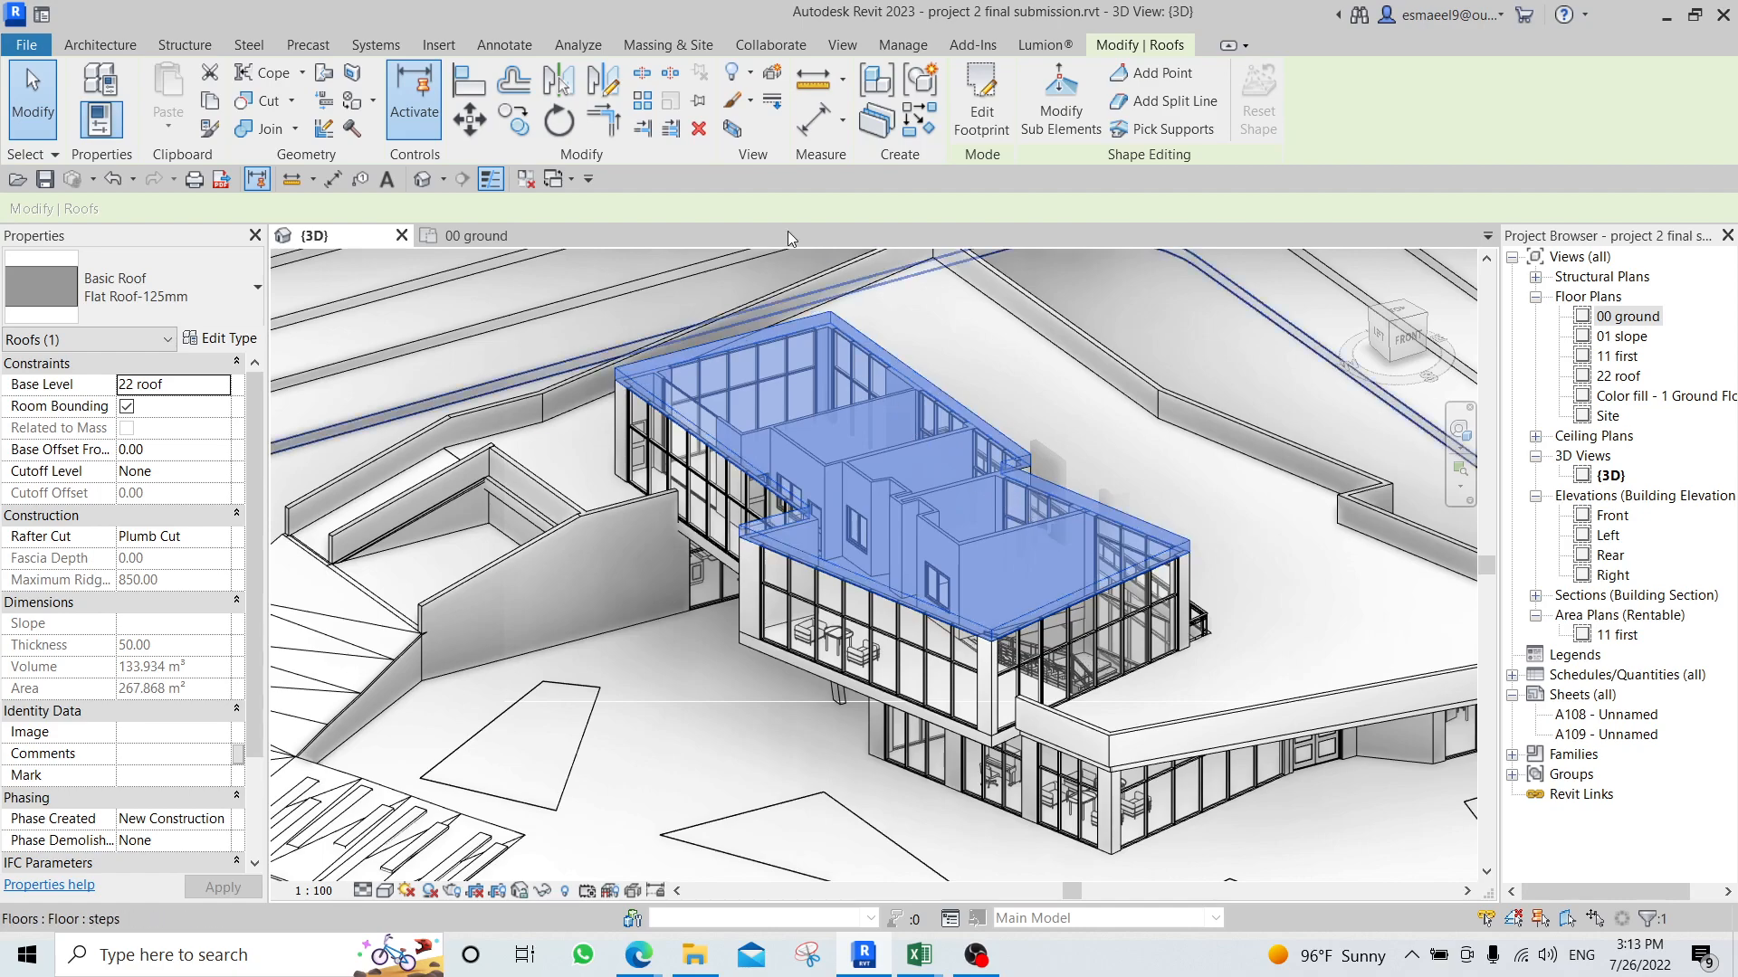
{"action": "left_click", "coordinate": [773, 79]}
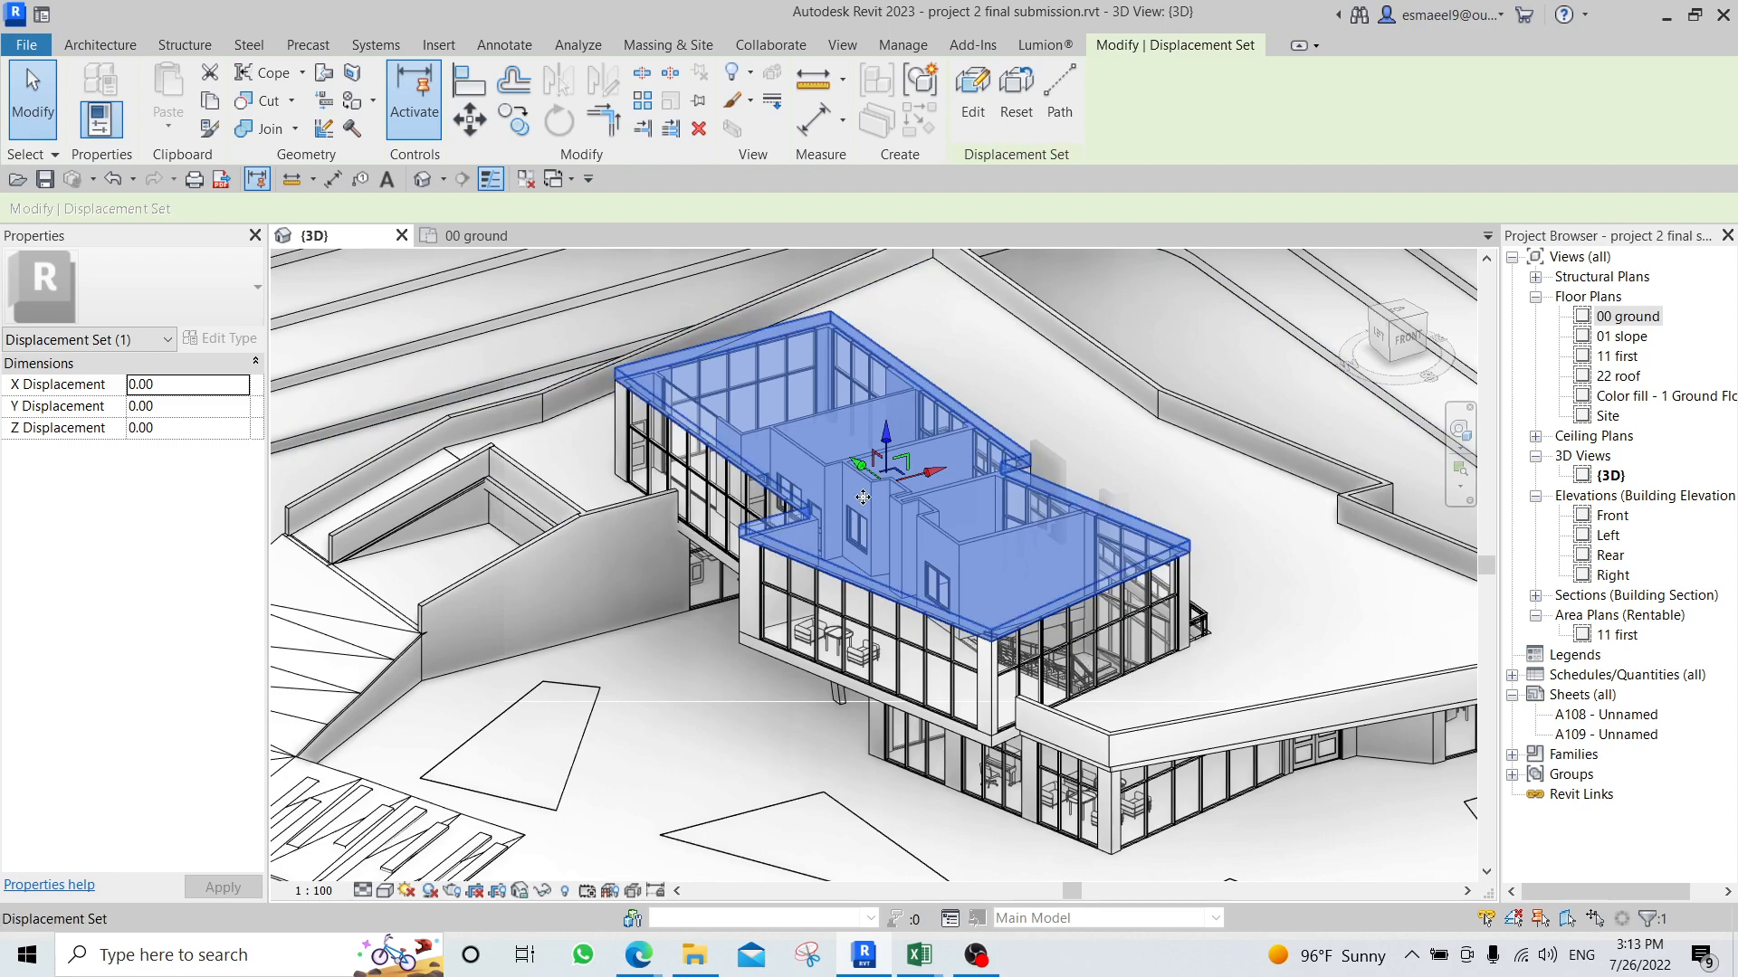
{"action": "left_click_drag", "start_coordinate": [891, 462], "coordinate": [891, 283]}
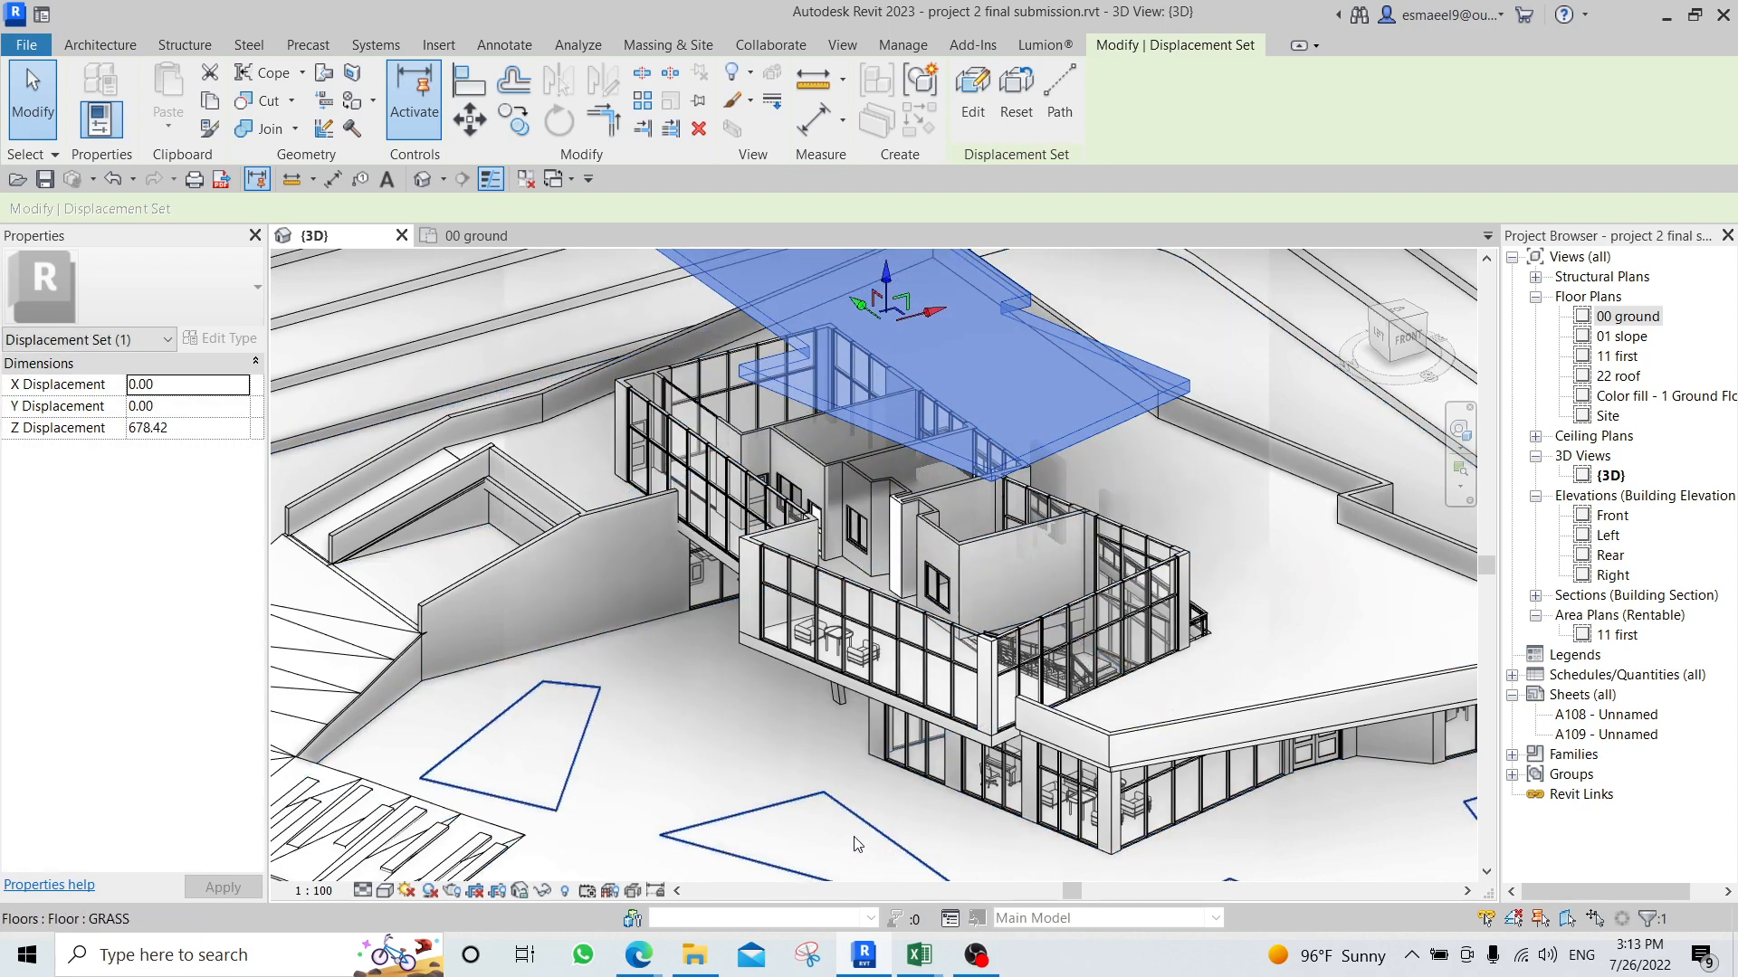
Add displacement path lines linking the raised roof's outer corners, on the sides facing the entrance ramp and terrace, to their original location.
{"action": "middle_click_drag", "start_coordinate": [925, 573], "coordinate": [913, 612]}
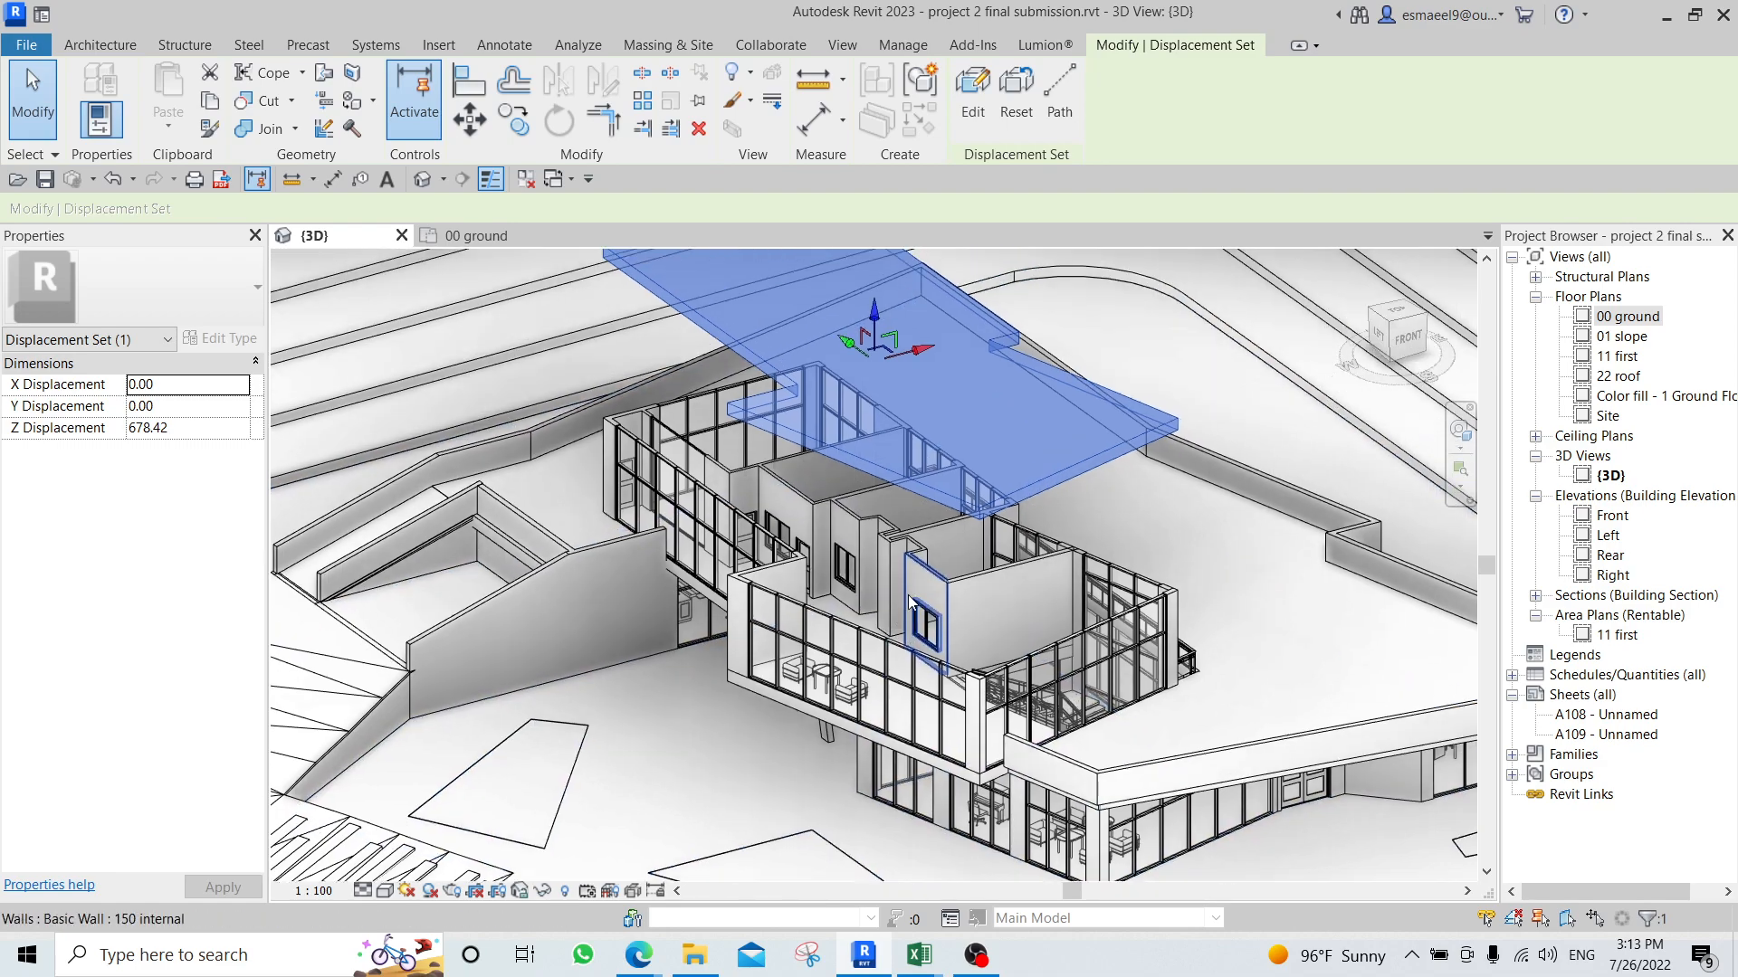
{"action": "scroll", "coordinate": [1017, 595], "scroll_direction": "up", "scroll_amount": 1}
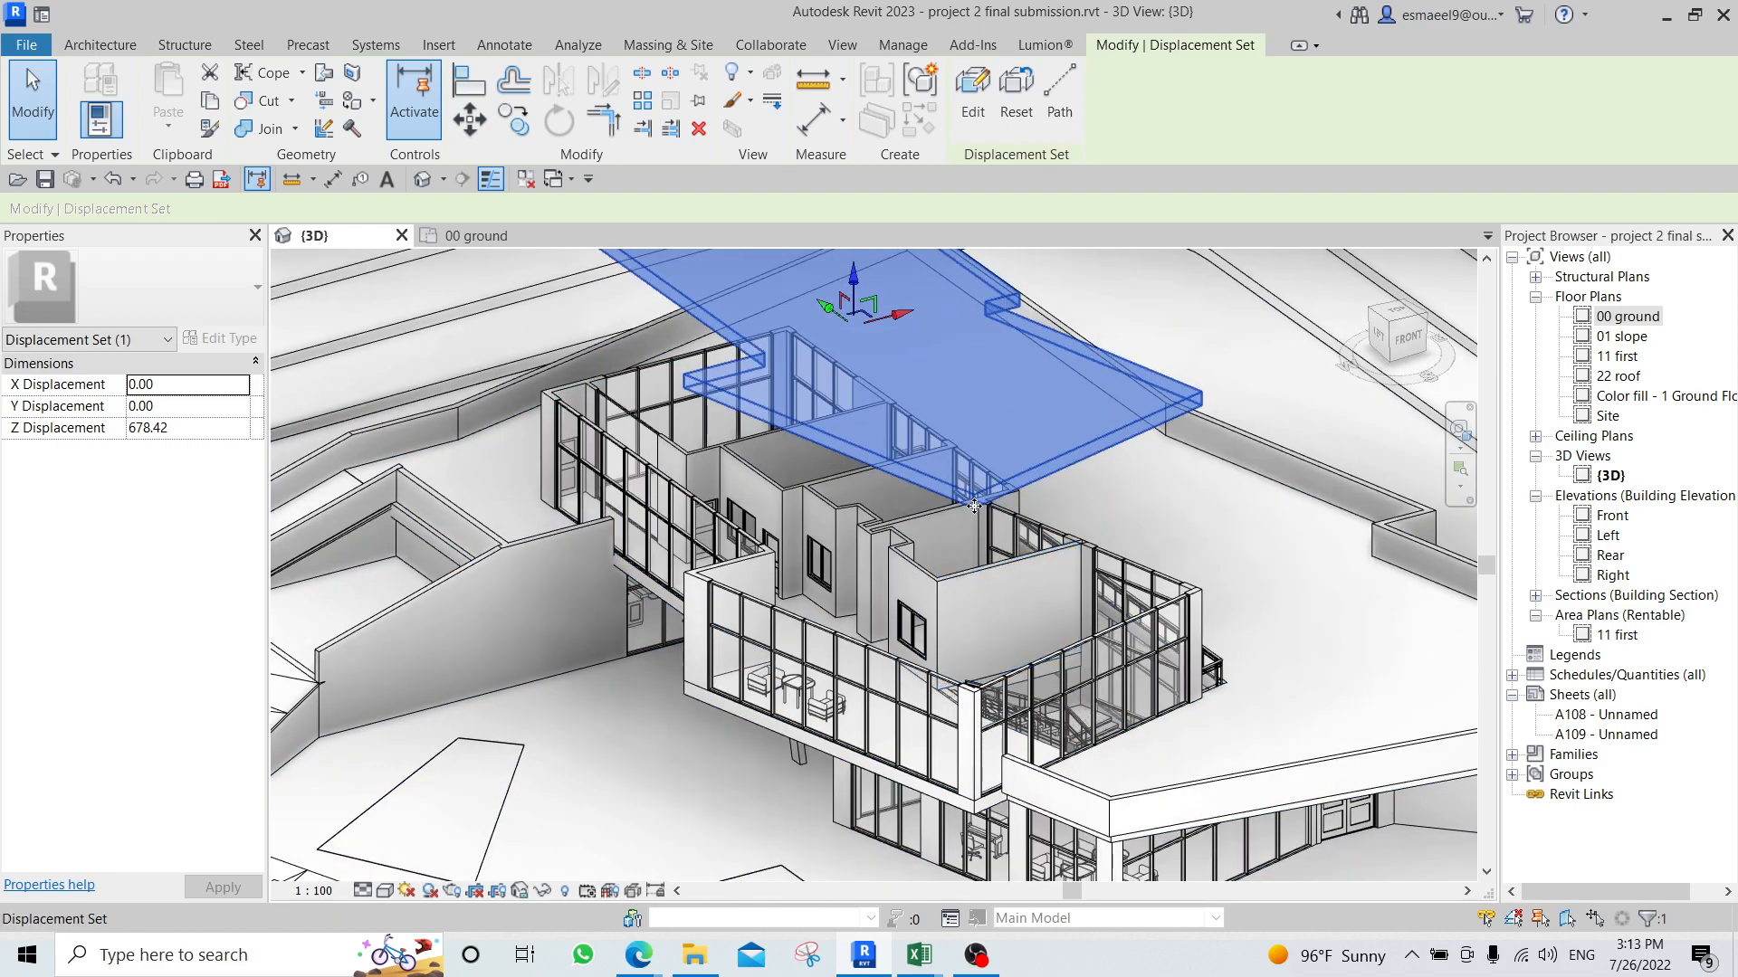
{"action": "scroll", "coordinate": [977, 504], "scroll_direction": "down", "scroll_amount": 1}
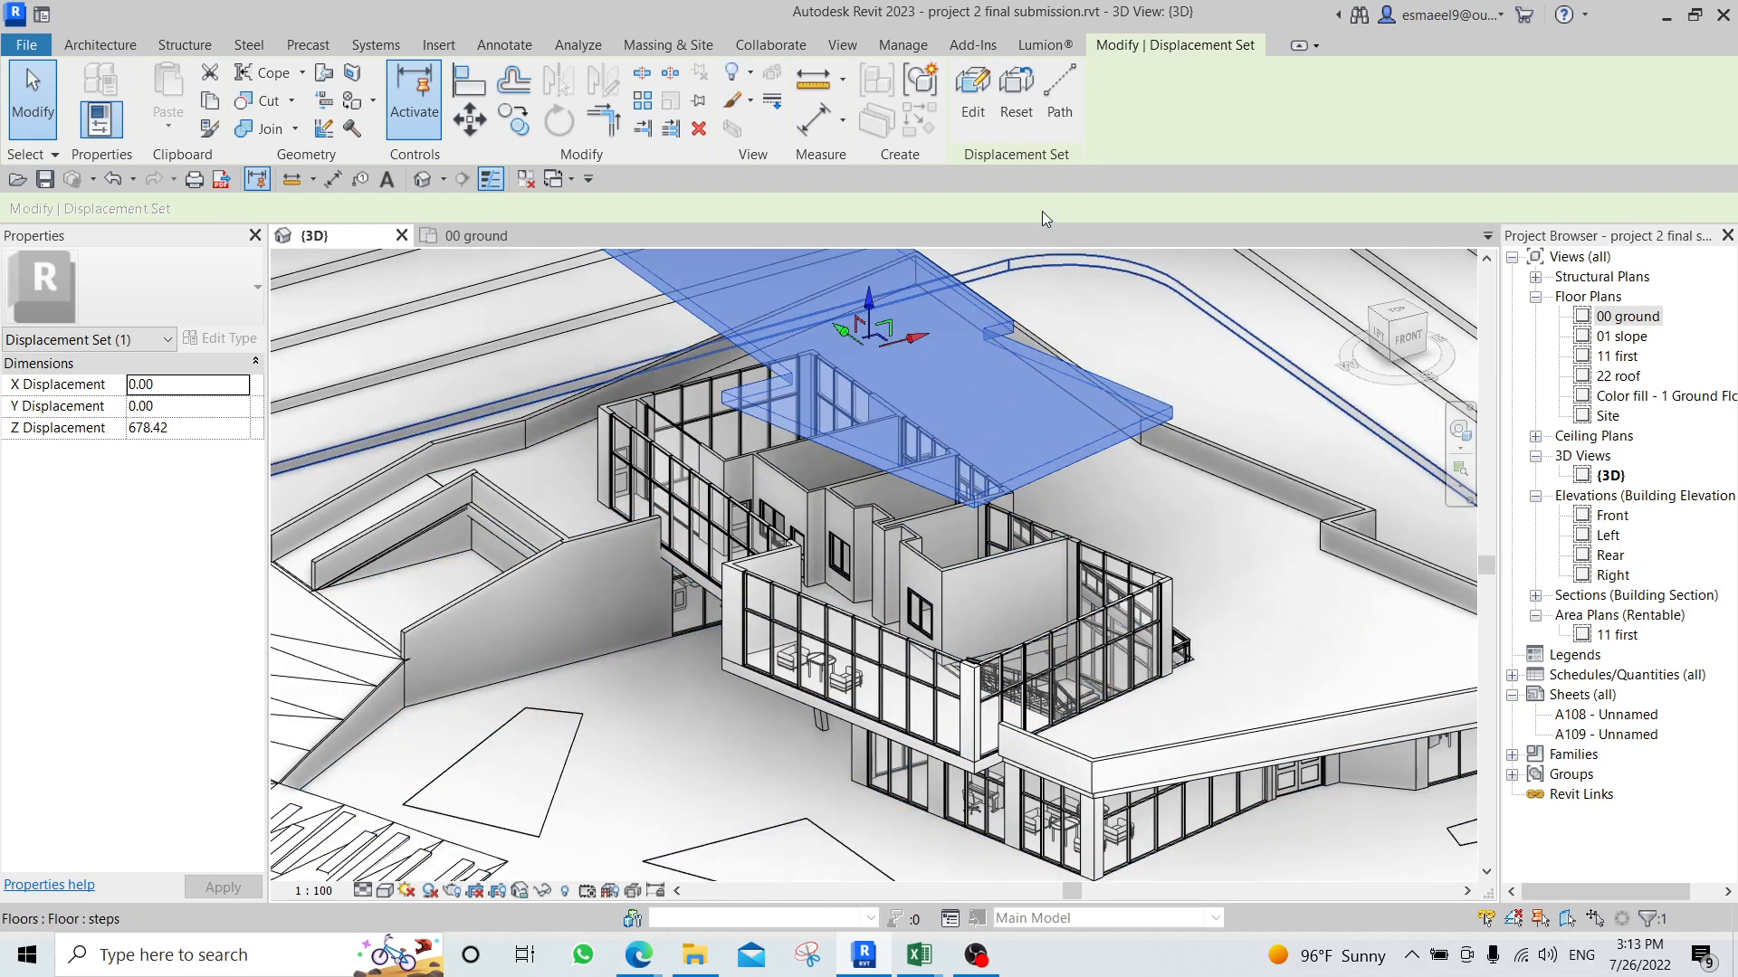
{"action": "left_click", "coordinate": [1060, 99]}
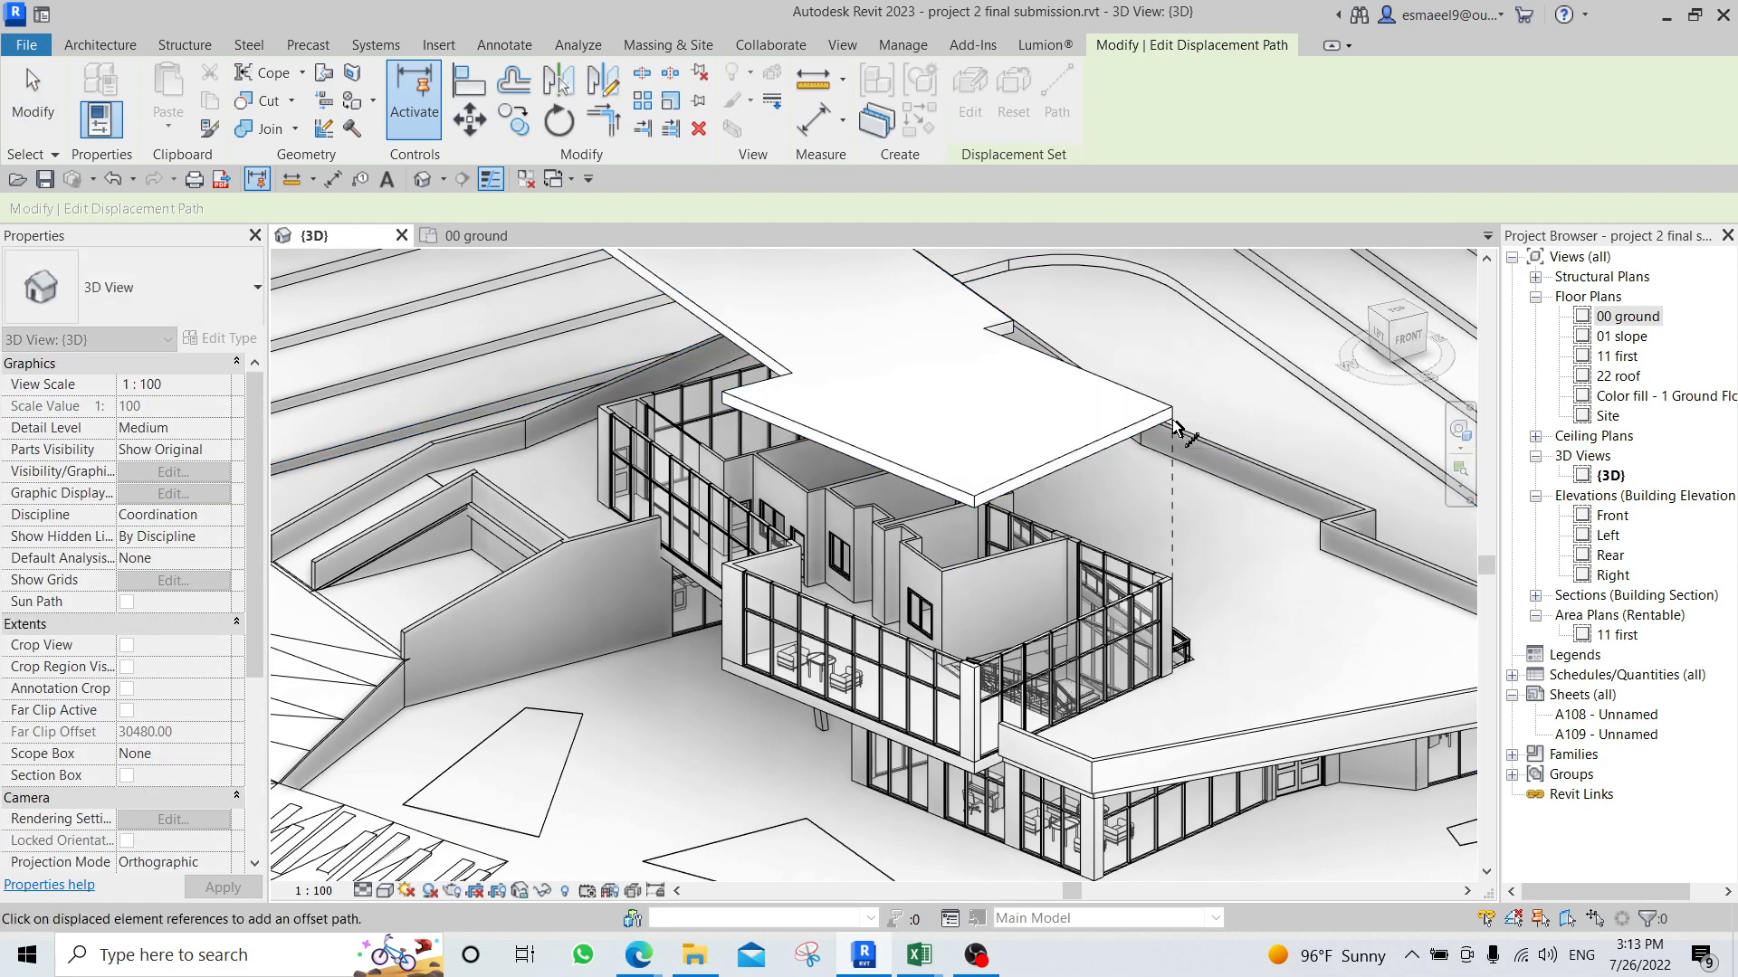
{"action": "middle_click_drag", "start_coordinate": [919, 514], "coordinate": [1177, 380]}
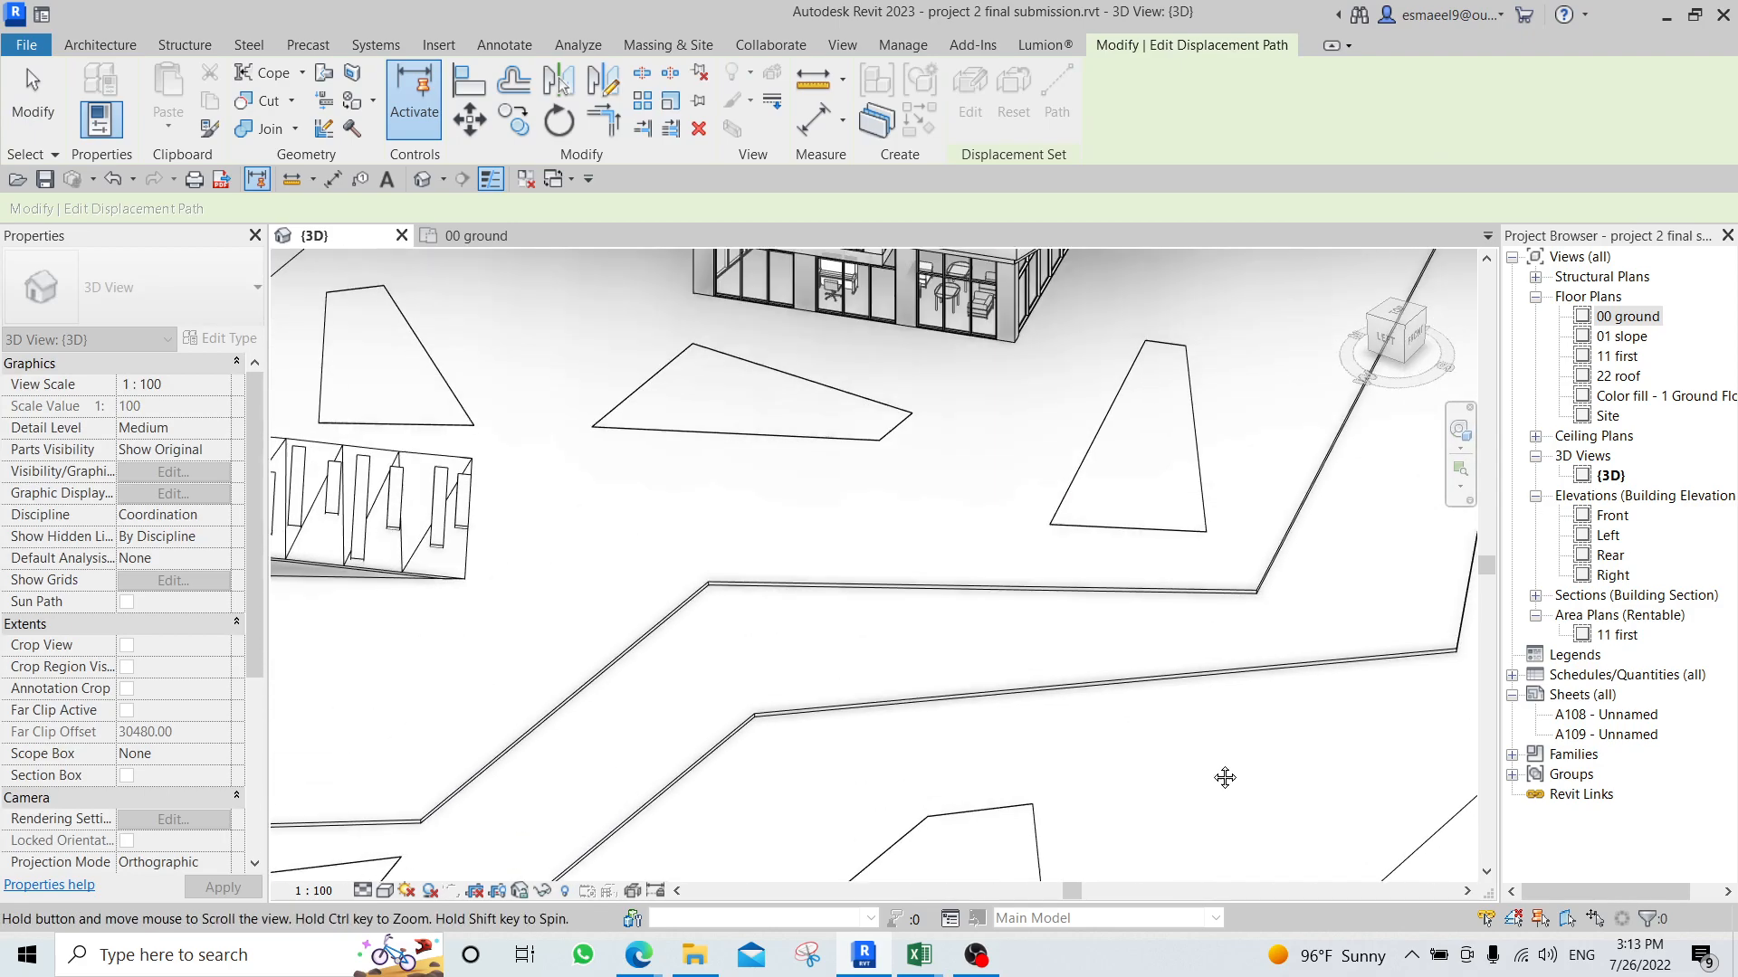
{"action": "middle_click_drag", "start_coordinate": [855, 540], "coordinate": [1222, 775]}
{"action": "middle_click_drag", "start_coordinate": [976, 356], "coordinate": [976, 580]}
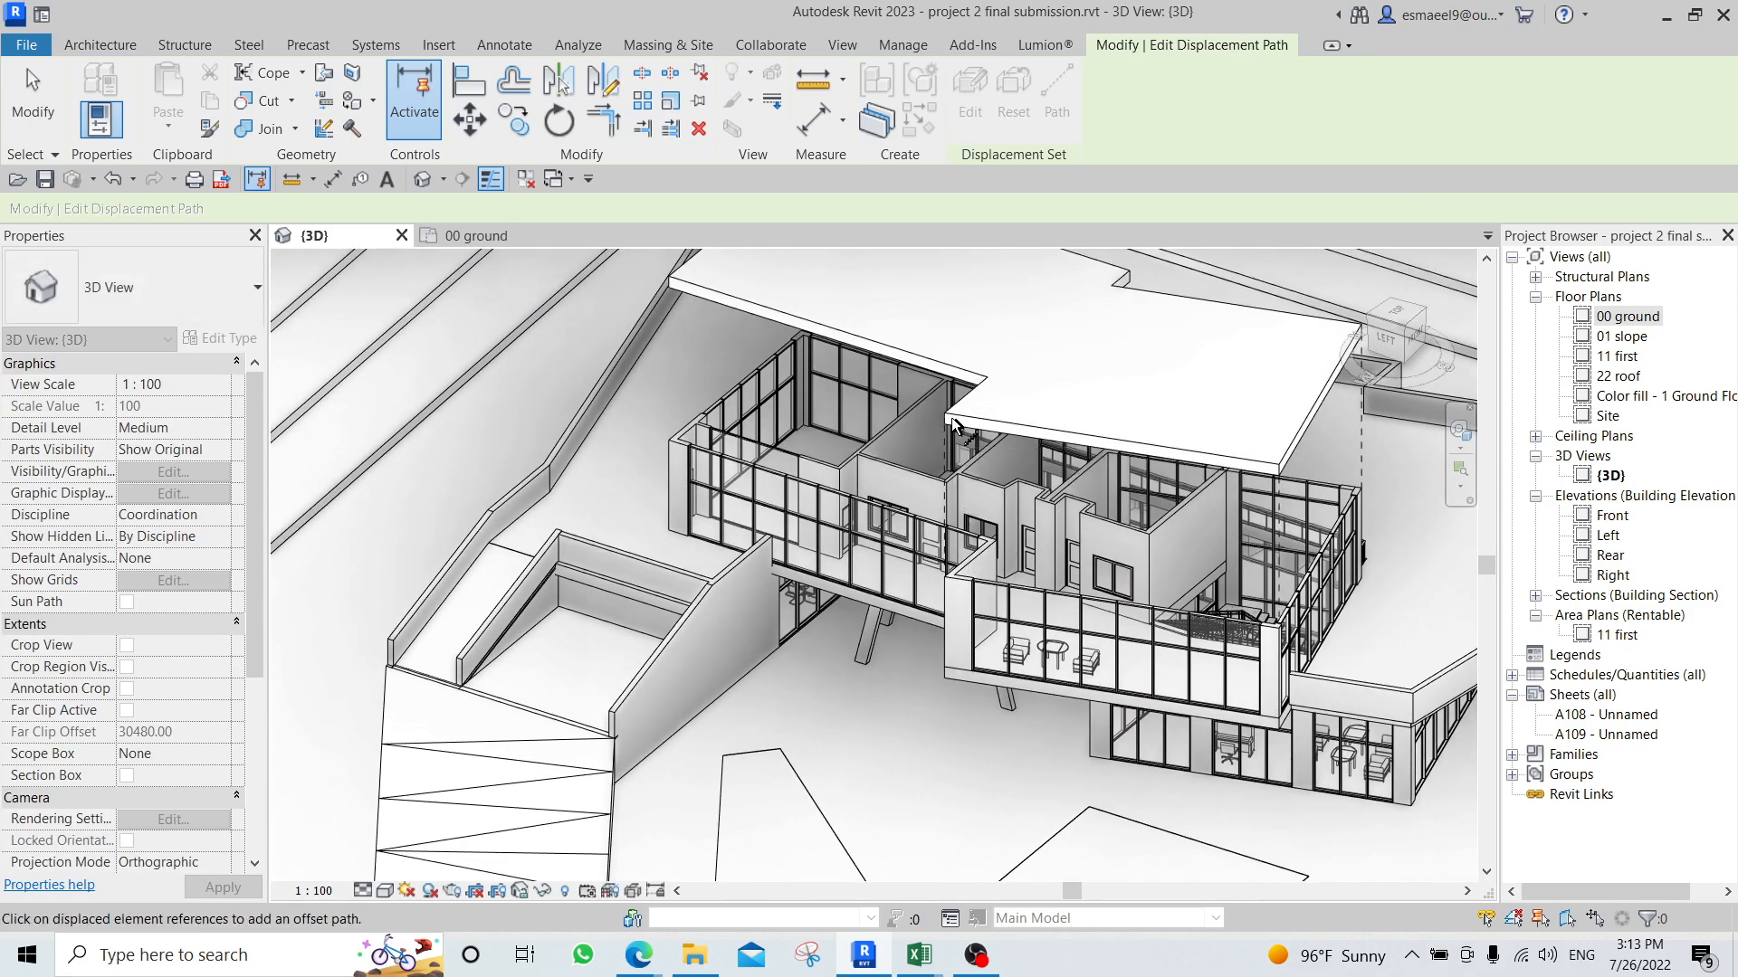
{"action": "scroll", "coordinate": [1170, 394], "scroll_direction": "down", "scroll_amount": 2}
{"action": "middle_click_drag", "start_coordinate": [1267, 444], "coordinate": [573, 361], "text": "shift"}
{"action": "middle_click_drag", "start_coordinate": [755, 485], "coordinate": [786, 315]}
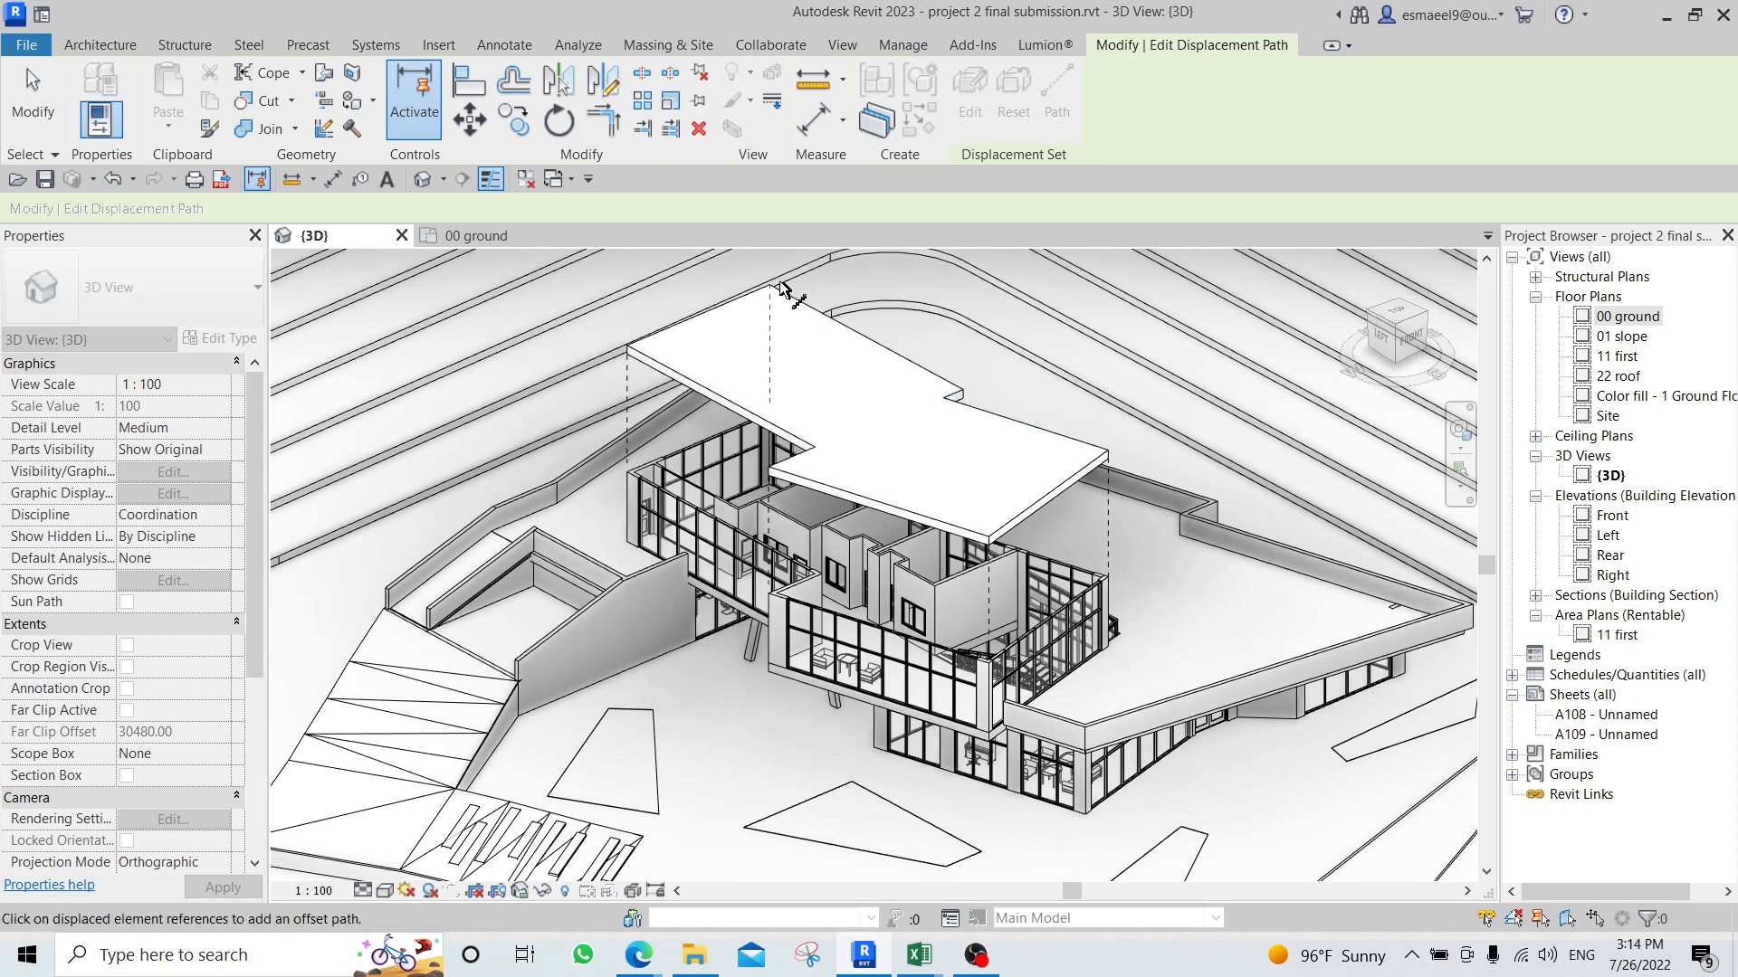
Add a displacement path line at the raised roof's rear corner and finish editing the displacement paths.
{"action": "middle_click_drag", "start_coordinate": [776, 294], "coordinate": [844, 369], "text": "shift"}
{"action": "scroll", "coordinate": [674, 590], "scroll_direction": "up", "scroll_amount": 3}
{"action": "middle_click_drag", "start_coordinate": [484, 709], "coordinate": [769, 674], "text": "shift"}
{"action": "middle_click_drag", "start_coordinate": [770, 674], "coordinate": [535, 823]}
{"action": "scroll", "coordinate": [535, 822], "scroll_direction": "down", "scroll_amount": 2}
{"action": "middle_click_drag", "start_coordinate": [752, 470], "coordinate": [834, 722]}
{"action": "middle_click_drag", "start_coordinate": [760, 515], "coordinate": [819, 501], "text": "shift"}
{"action": "scroll", "coordinate": [893, 507], "scroll_direction": "up", "scroll_amount": 3}
{"action": "middle_click_drag", "start_coordinate": [1000, 577], "coordinate": [851, 588]}
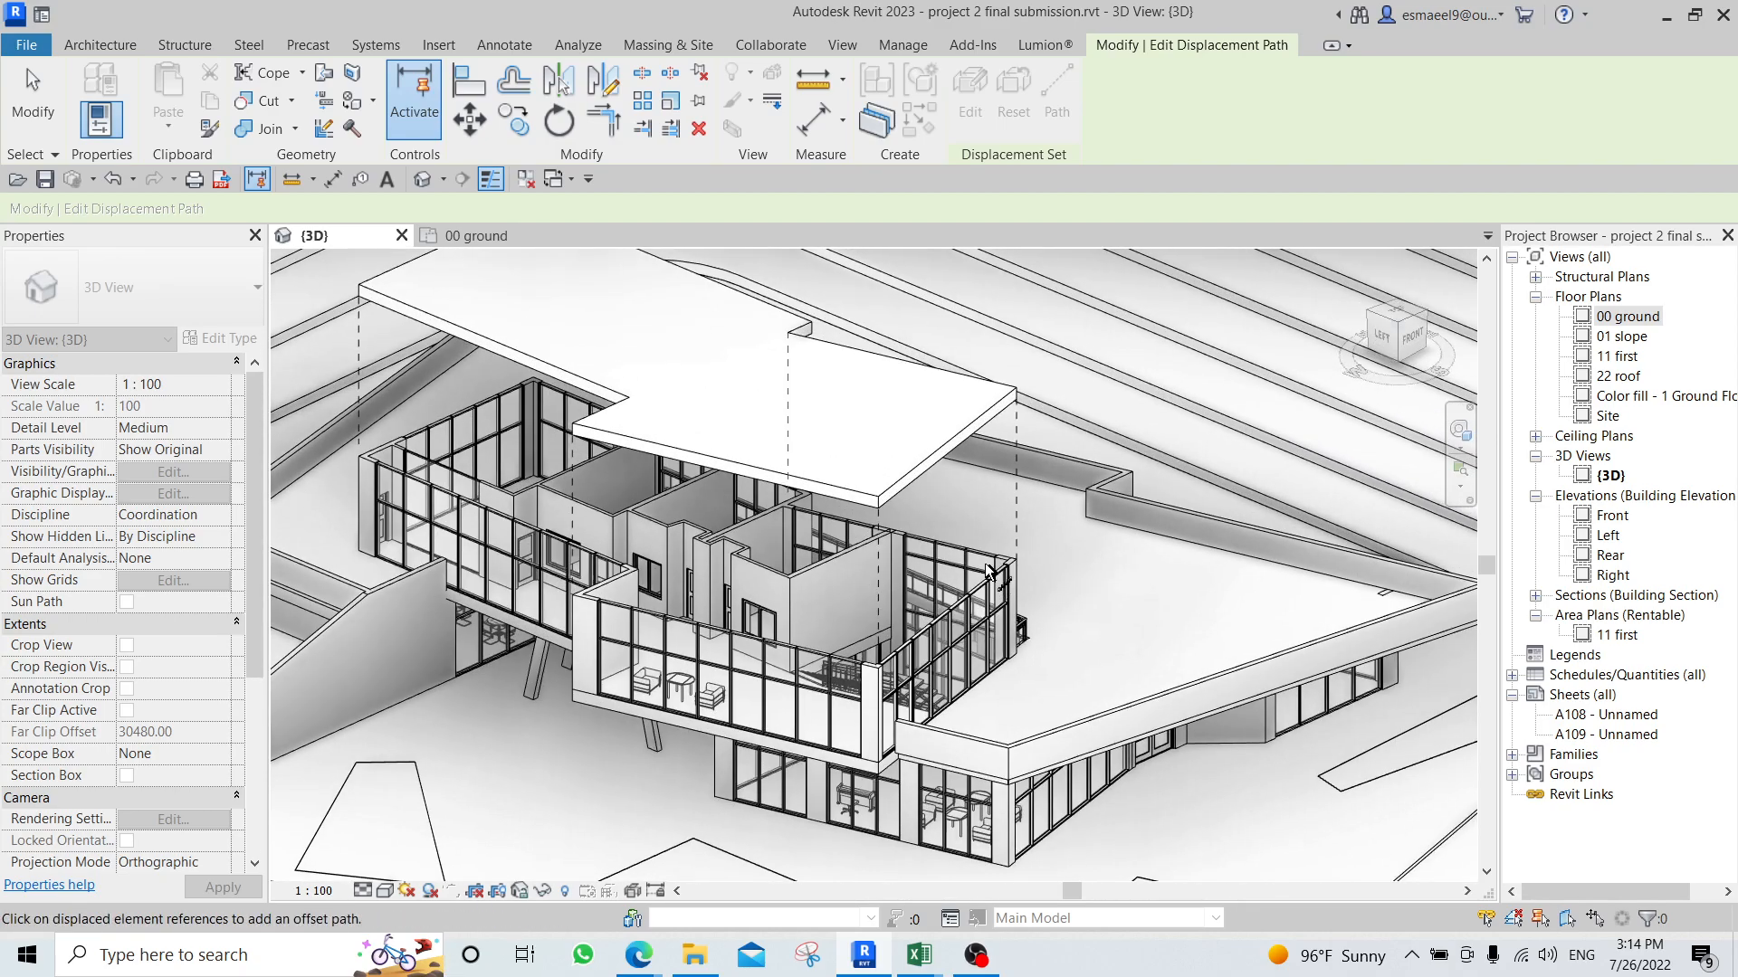
{"action": "scroll", "coordinate": [990, 567], "scroll_direction": "down", "scroll_amount": 1}
{"action": "key", "text": "Escape"}
{"action": "scroll", "coordinate": [876, 519], "scroll_direction": "up", "scroll_amount": 1}
{"action": "middle_click_drag", "start_coordinate": [908, 496], "coordinate": [813, 601]}
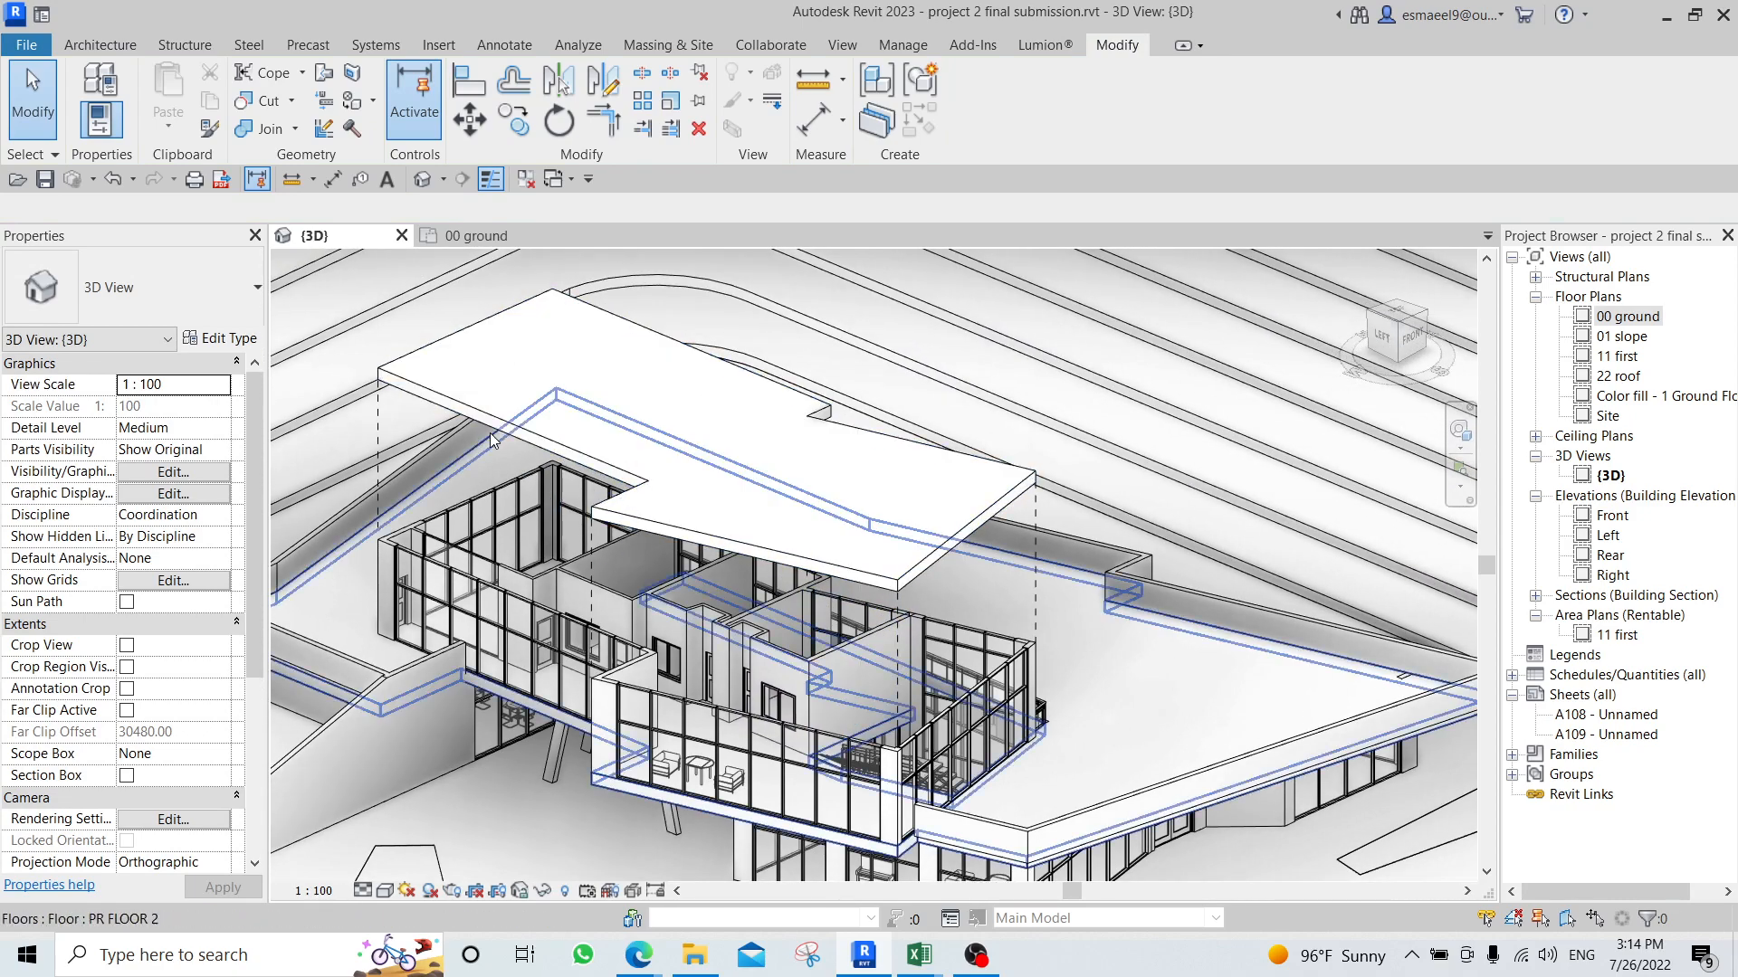
Set the image export of the 3D view to 15000 pixels horizontally and JPEG (lossless) for shaded and non-shaded views, then close it.
{"action": "left_click", "coordinate": [25, 47]}
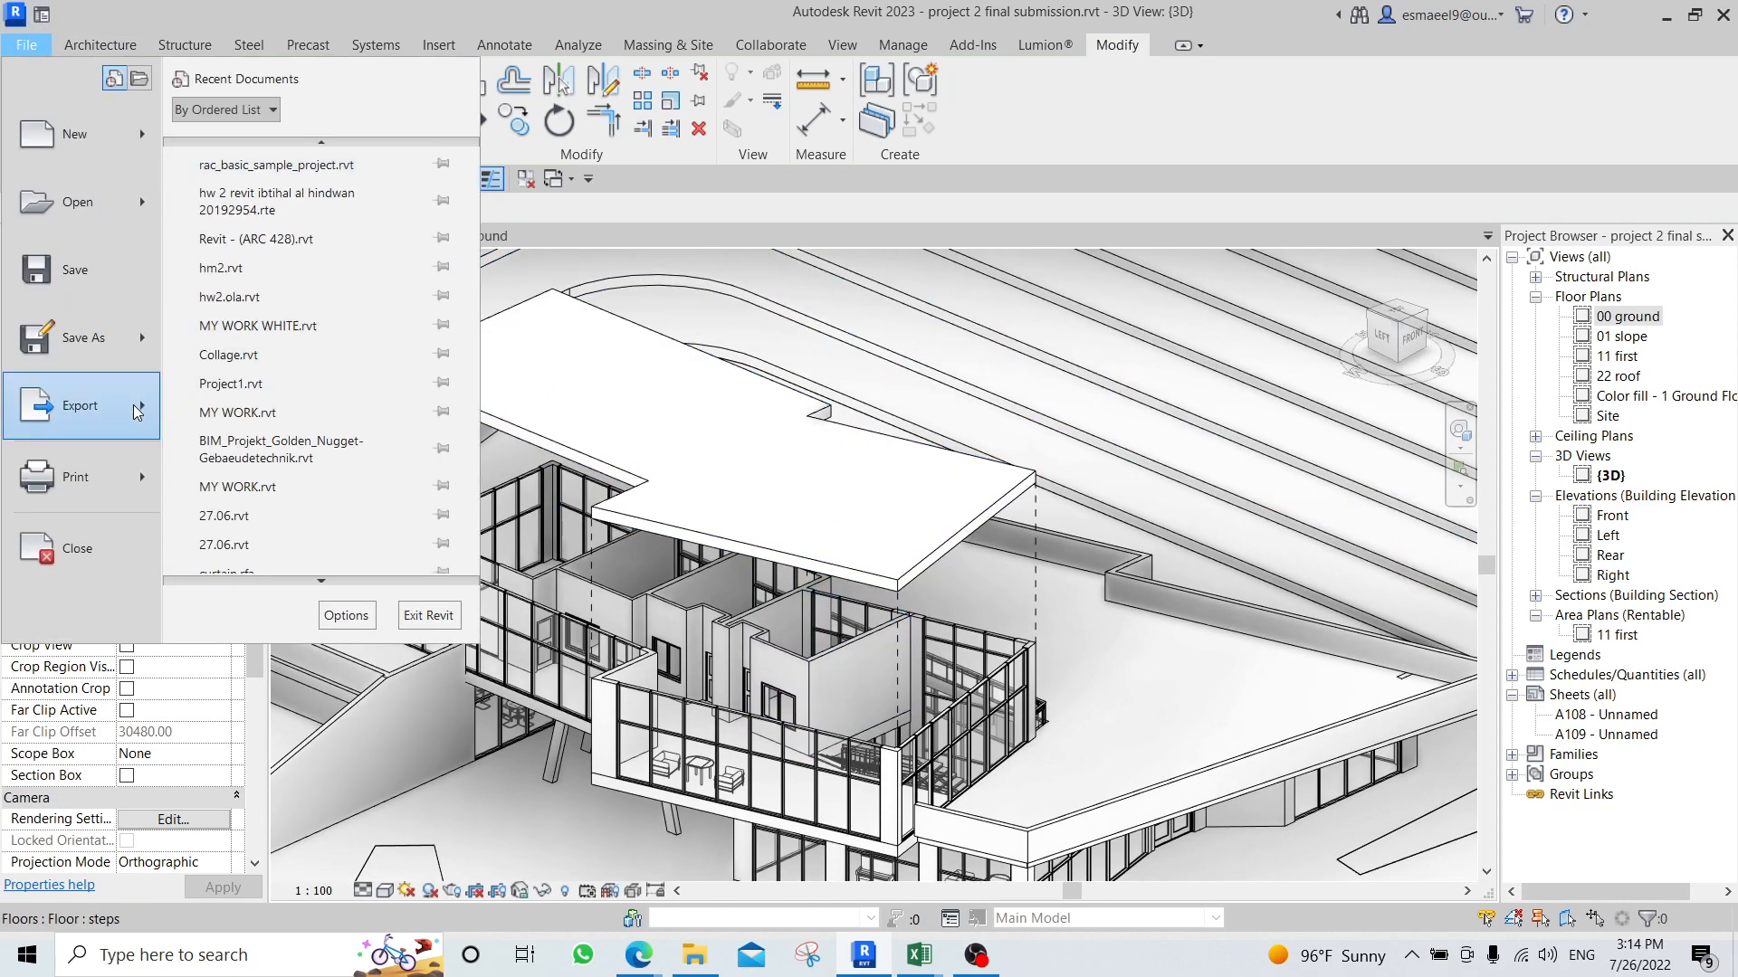
{"action": "mouse_move", "coordinate": [134, 409]}
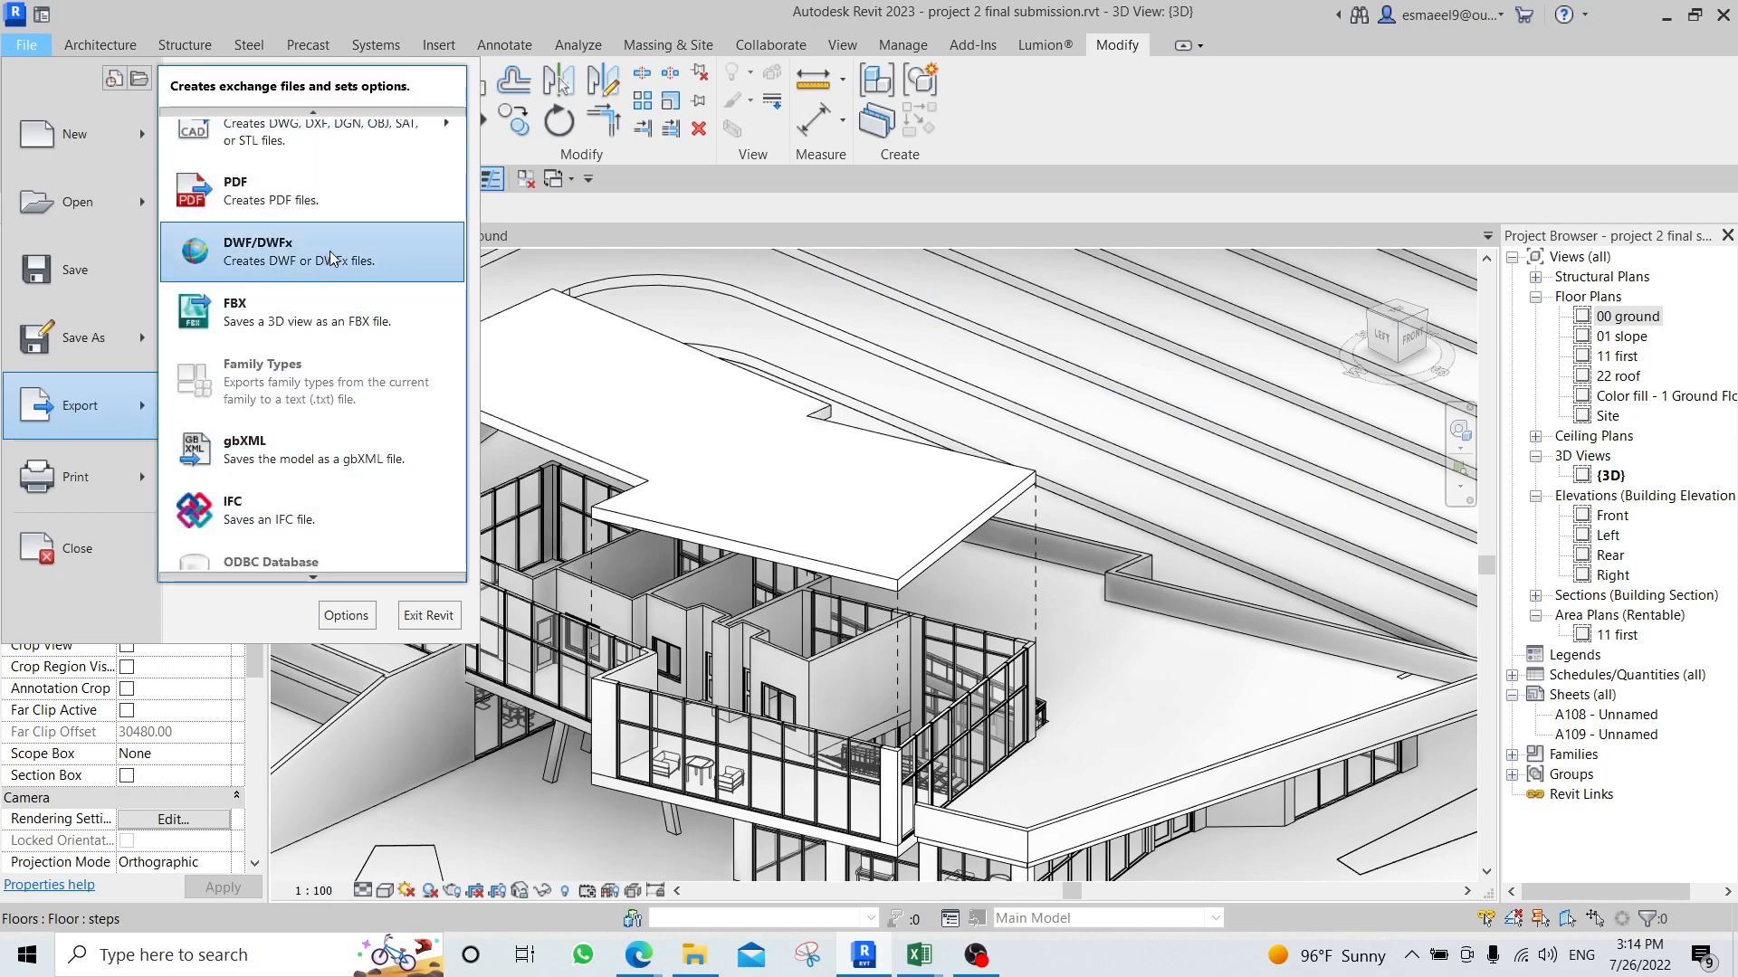
{"action": "left_click", "coordinate": [1265, 62]}
{"action": "left_click", "coordinate": [25, 45]}
{"action": "mouse_move", "coordinate": [118, 419]}
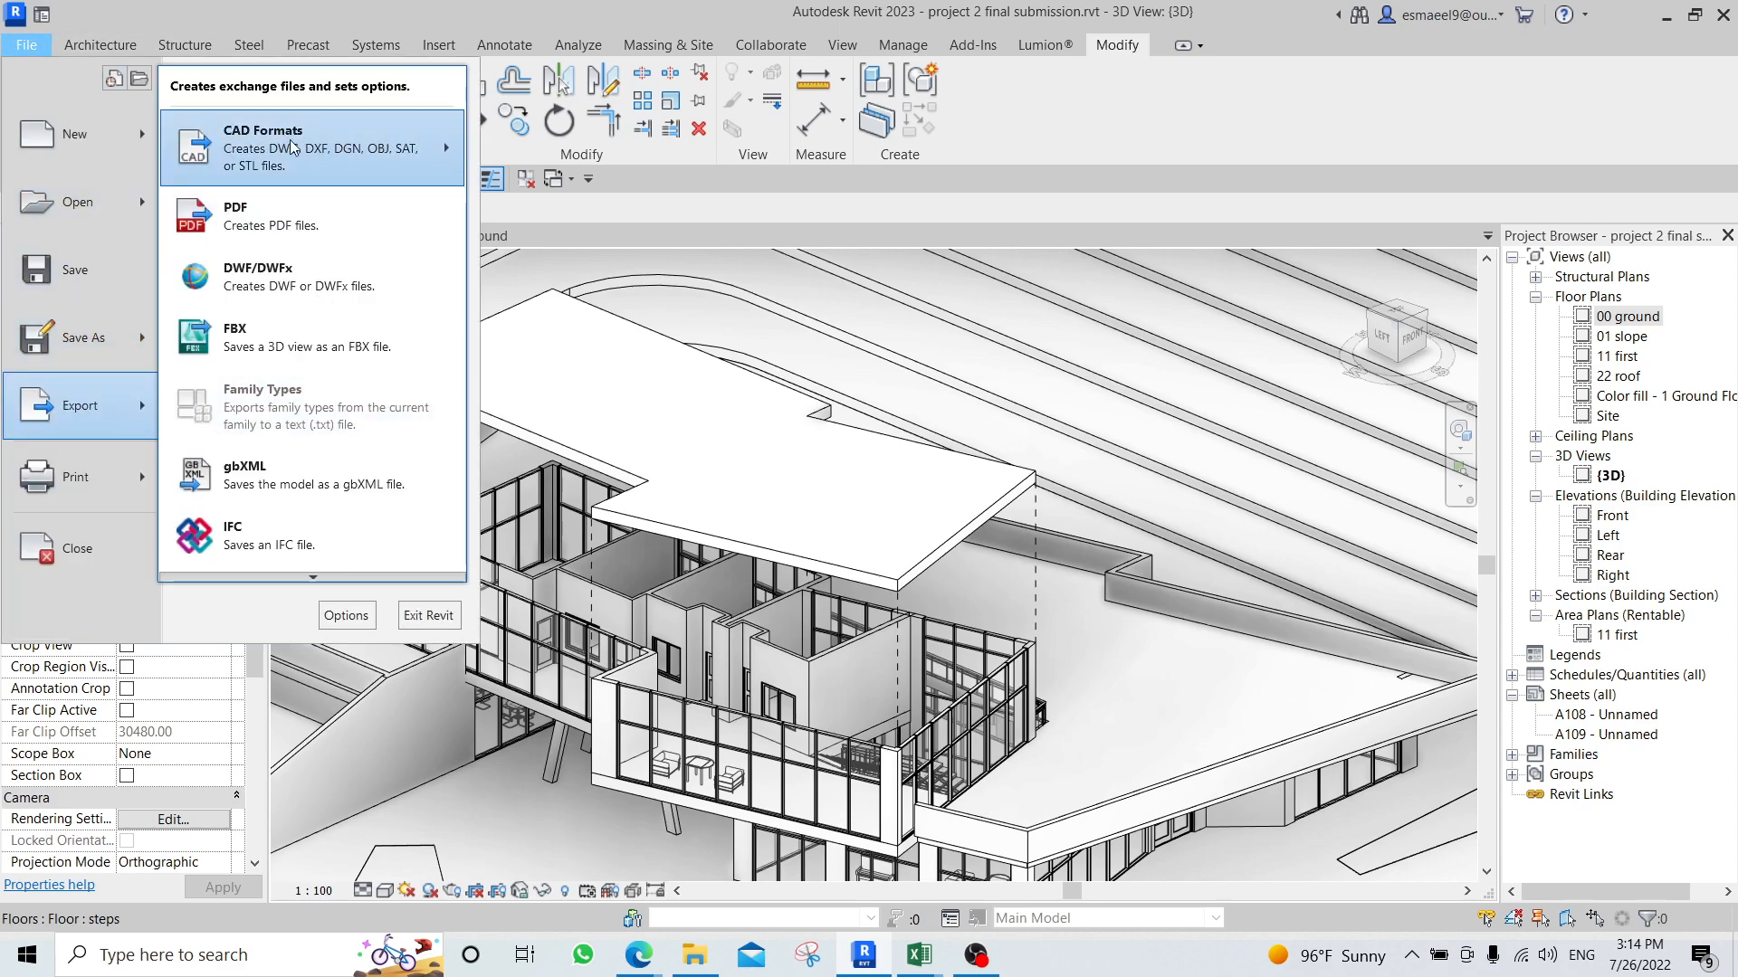
{"action": "mouse_move", "coordinate": [306, 581]}
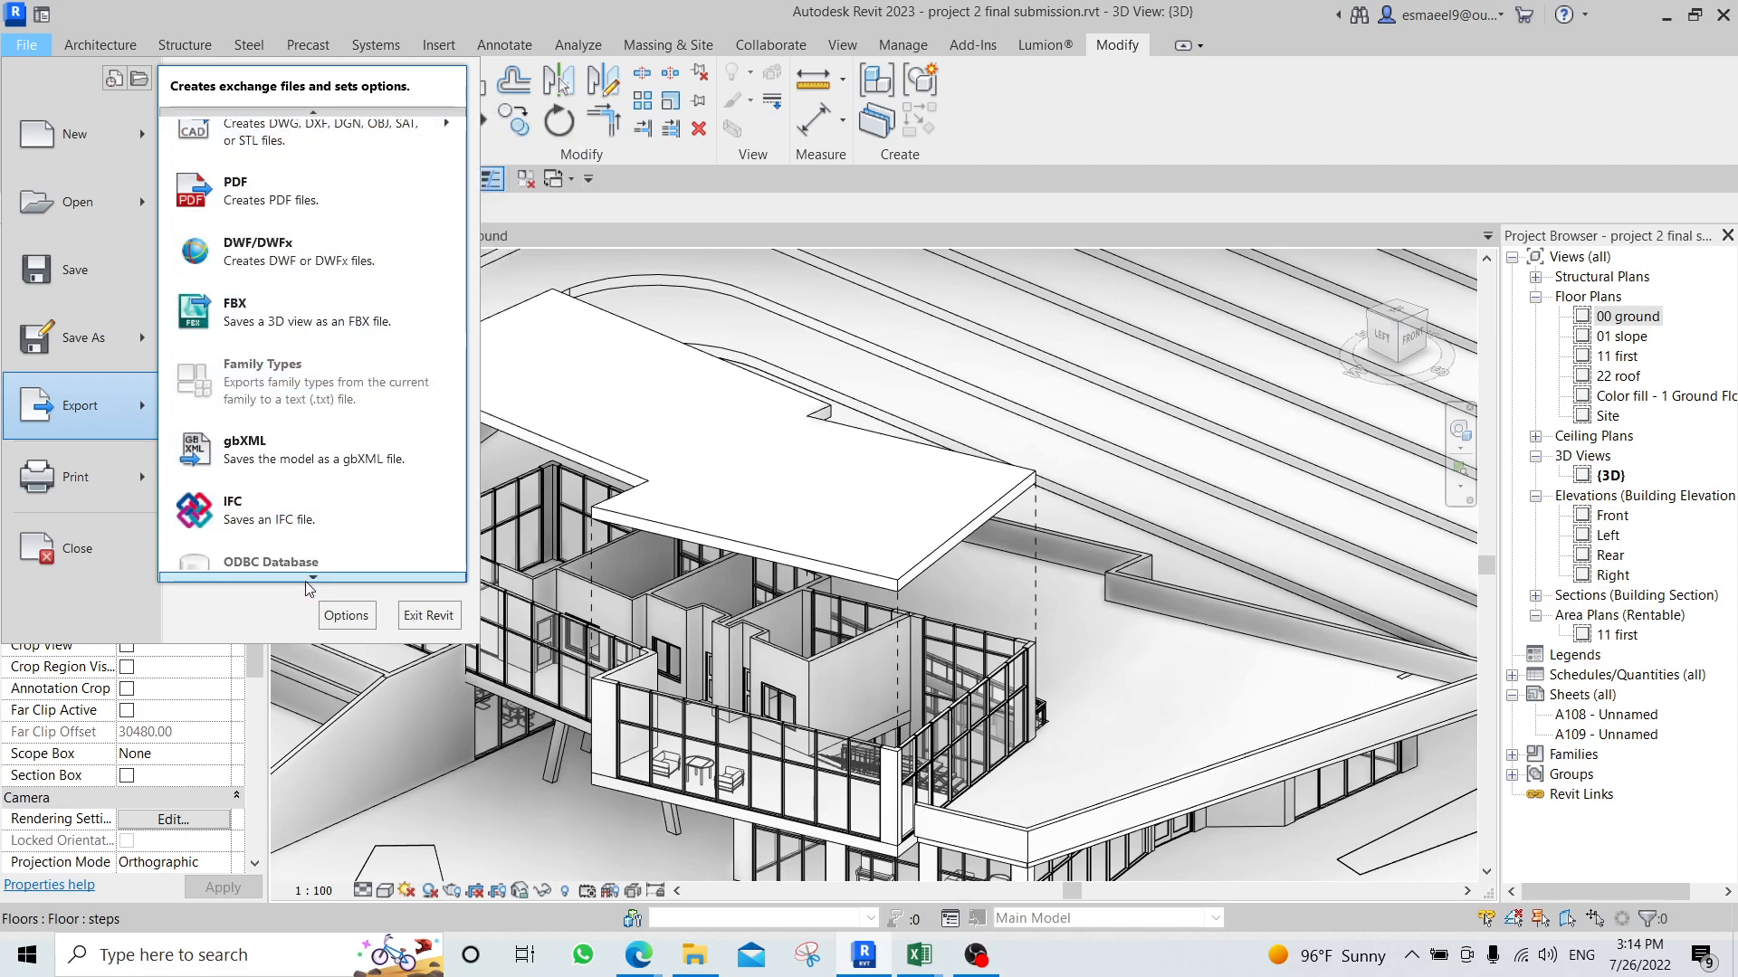
{"action": "mouse_move", "coordinate": [295, 448]}
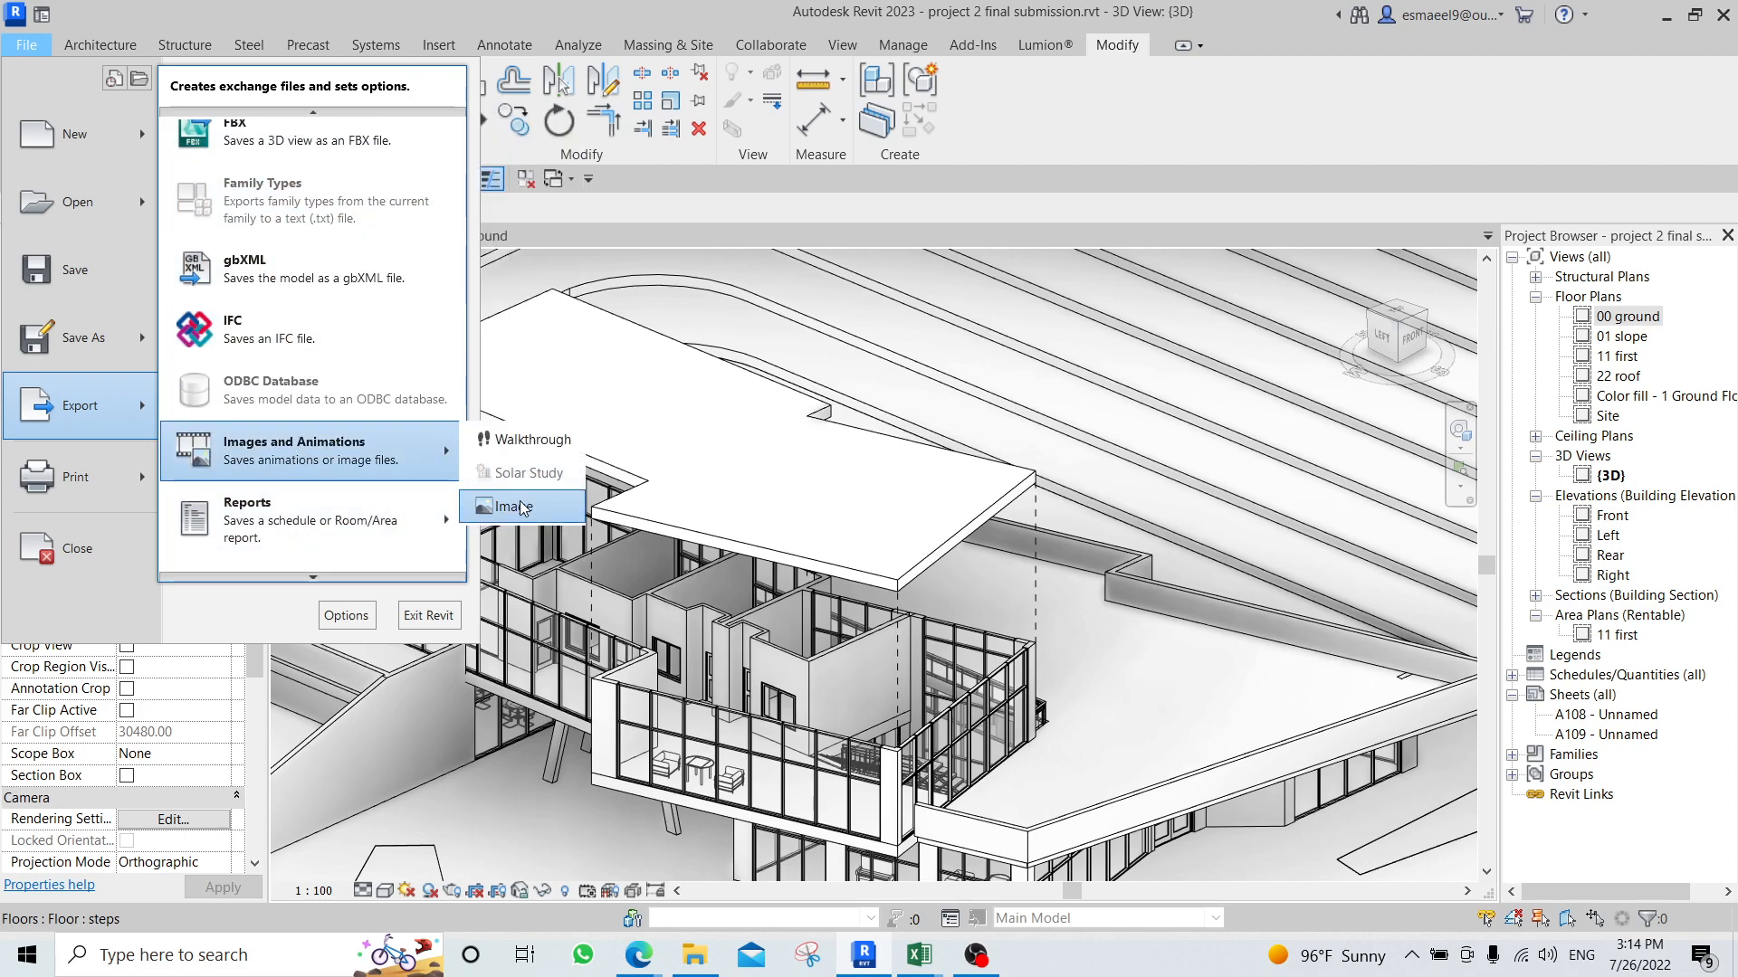
{"action": "left_click", "coordinate": [521, 508]}
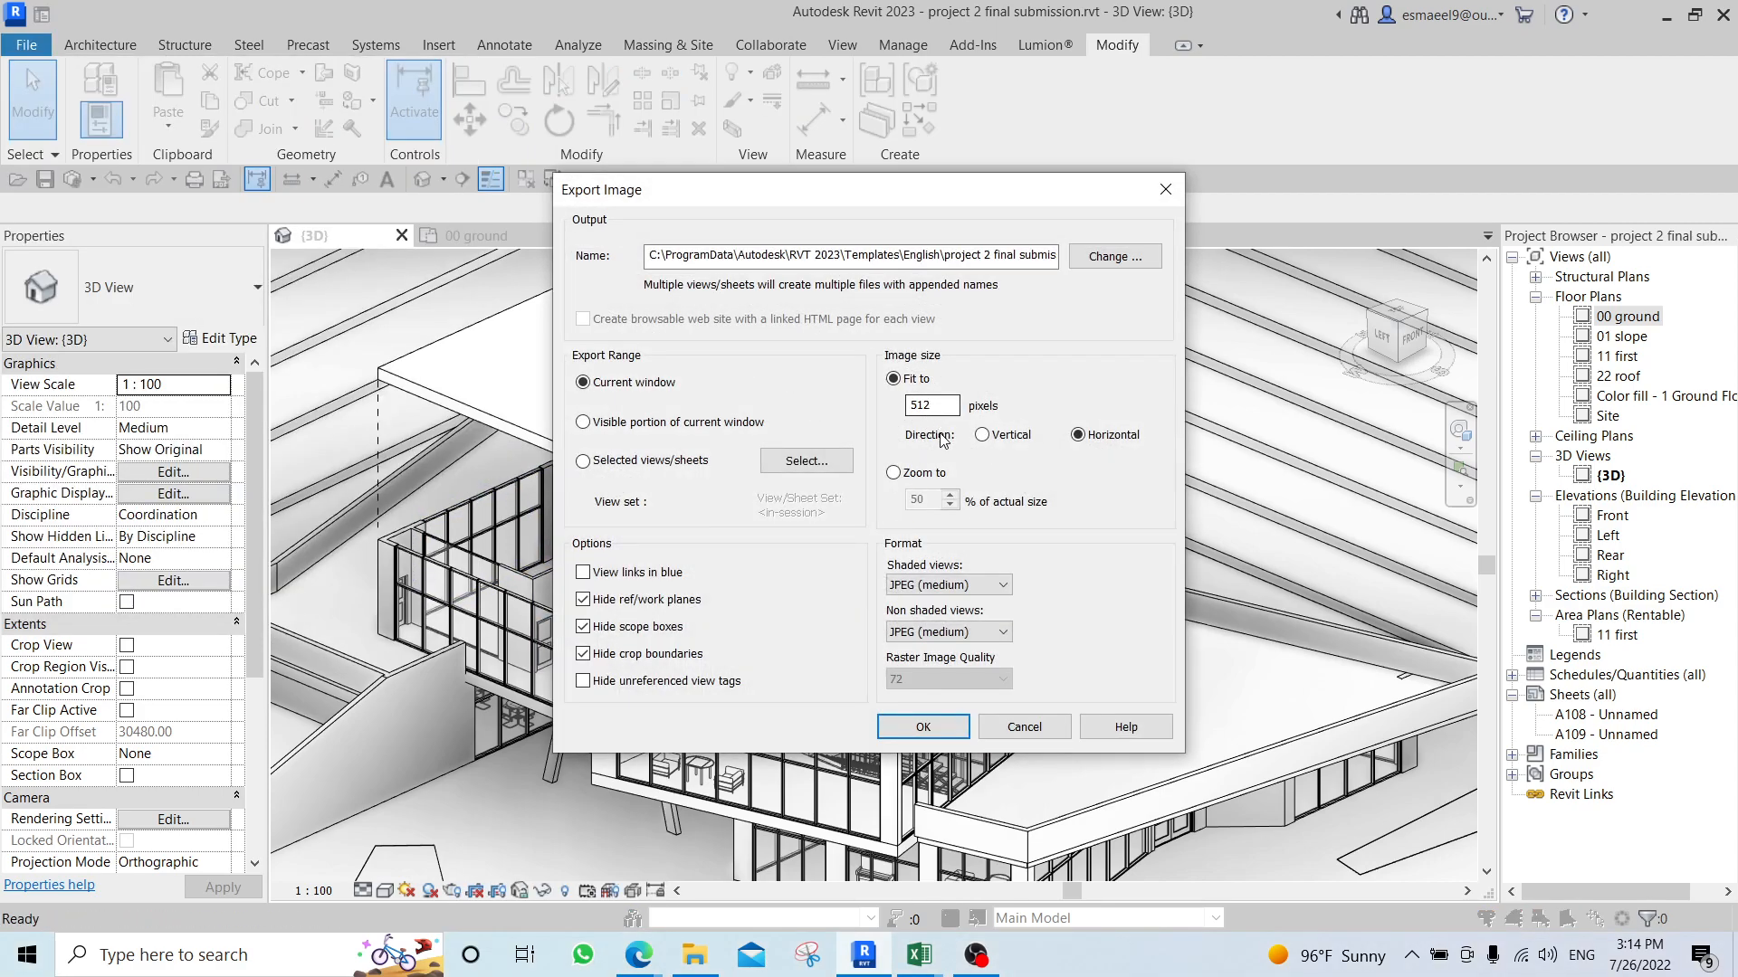
{"action": "double_click", "coordinate": [950, 405]}
{"action": "left_click", "coordinate": [955, 585]}
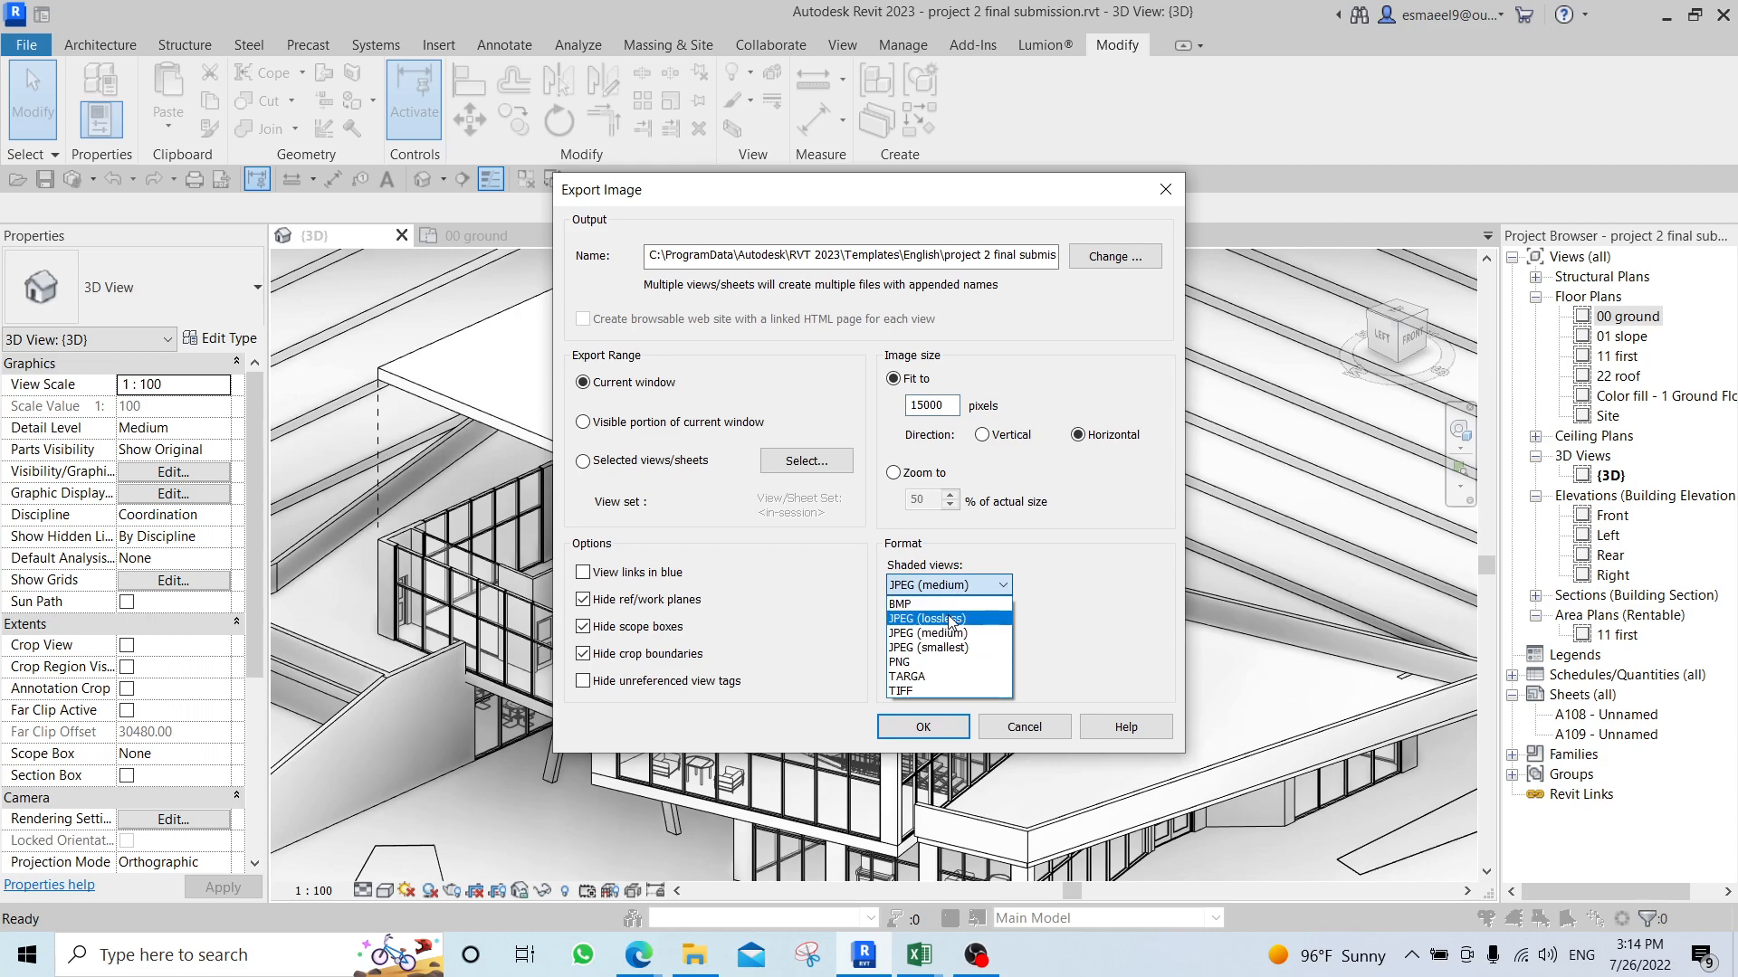
{"action": "left_click", "coordinate": [950, 619]}
{"action": "left_click", "coordinate": [960, 632]}
{"action": "left_click", "coordinate": [901, 666]}
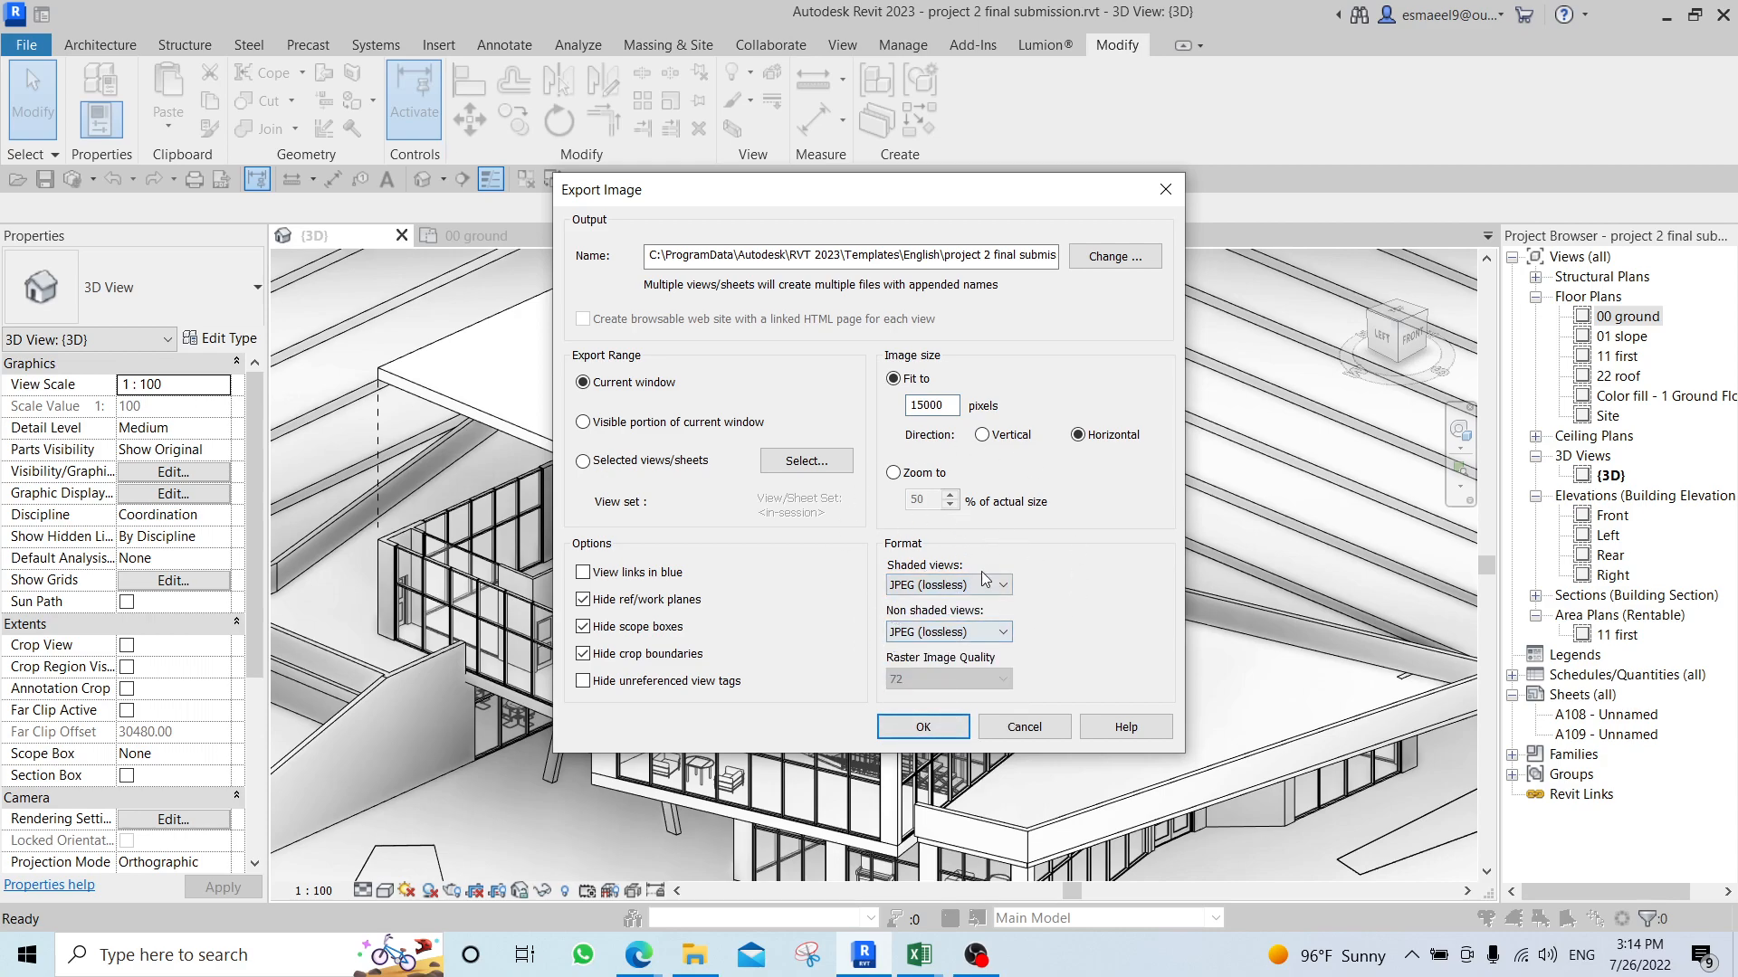
{"action": "left_click", "coordinate": [1114, 256]}
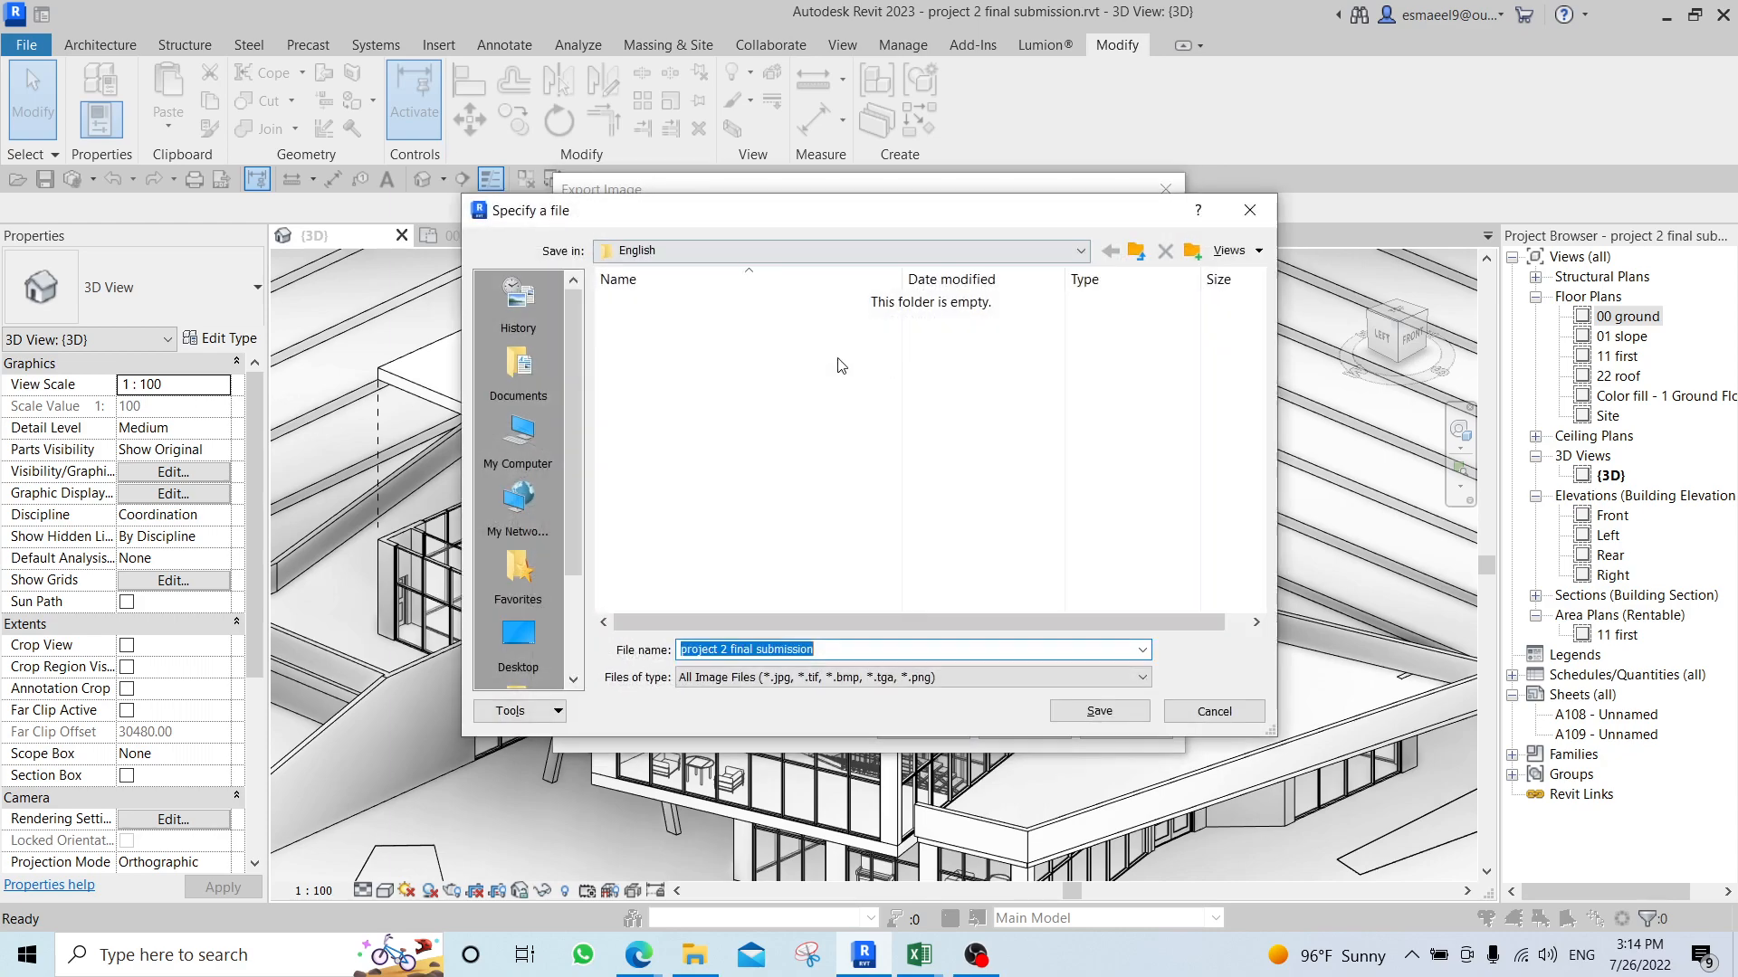
{"action": "left_click", "coordinate": [1253, 211]}
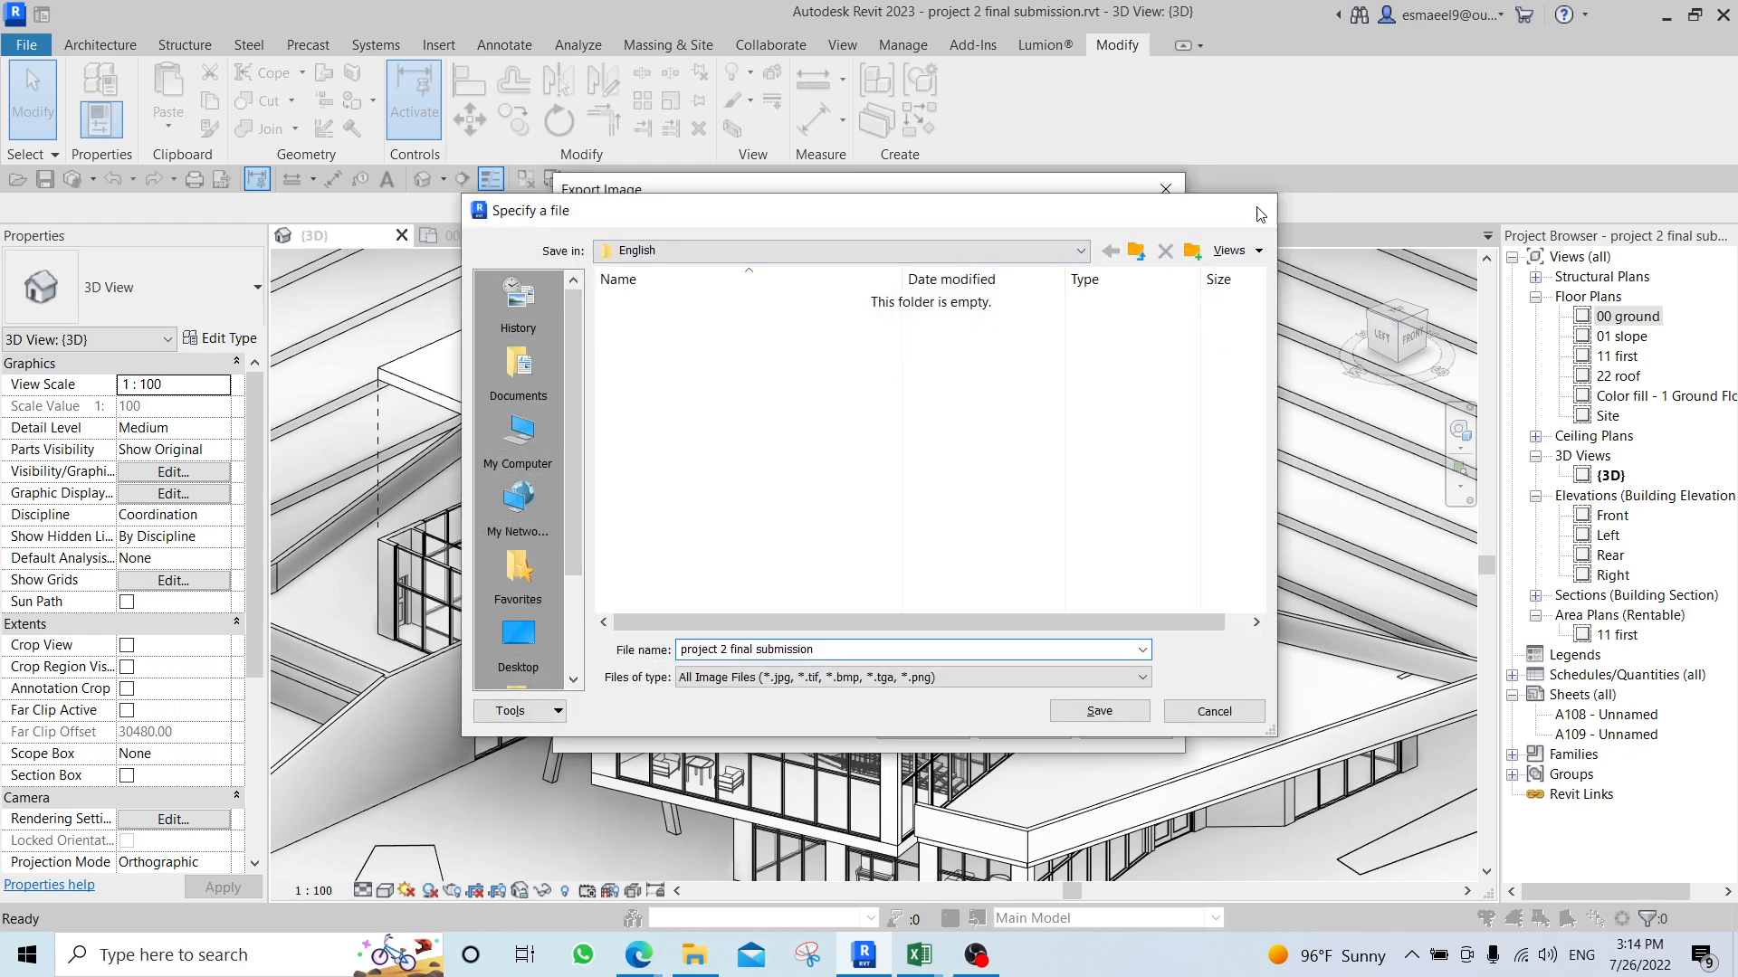
{"action": "left_click", "coordinate": [1165, 191]}
Crop the 3D view around the building with its crop region shown, and extend the region's right edge past the terrace tip.
{"action": "scroll", "coordinate": [985, 398], "scroll_direction": "down", "scroll_amount": 10}
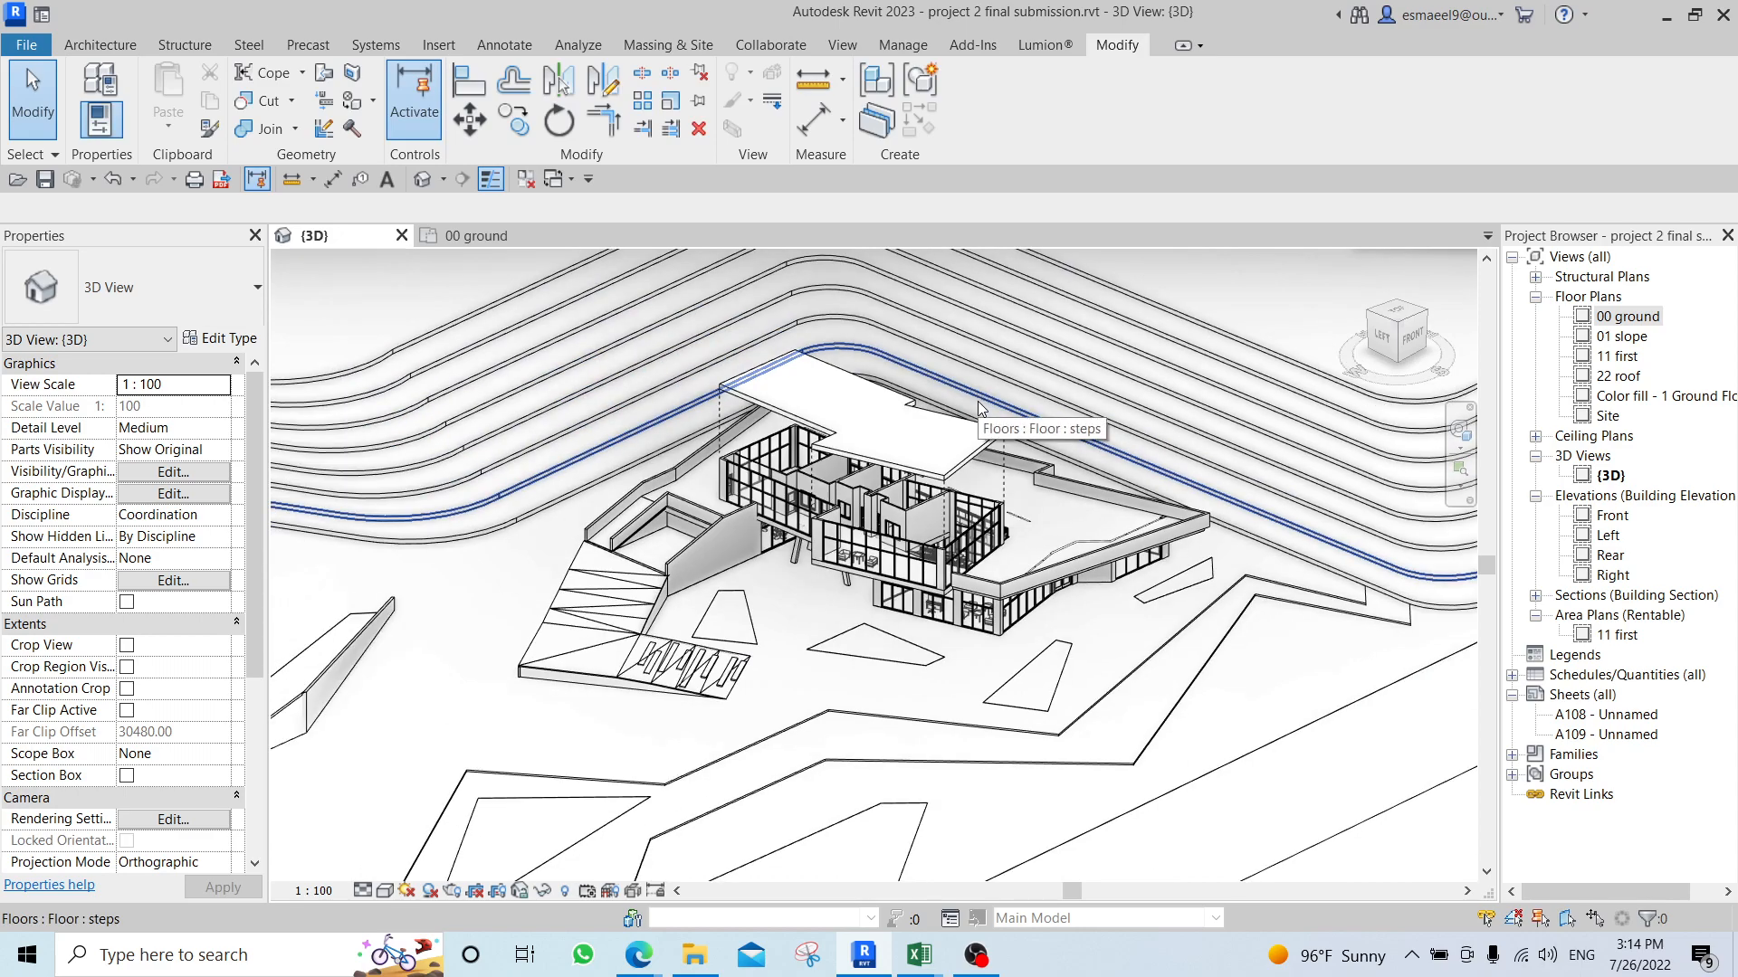
{"action": "scroll", "coordinate": [928, 435], "scroll_direction": "up", "scroll_amount": 4}
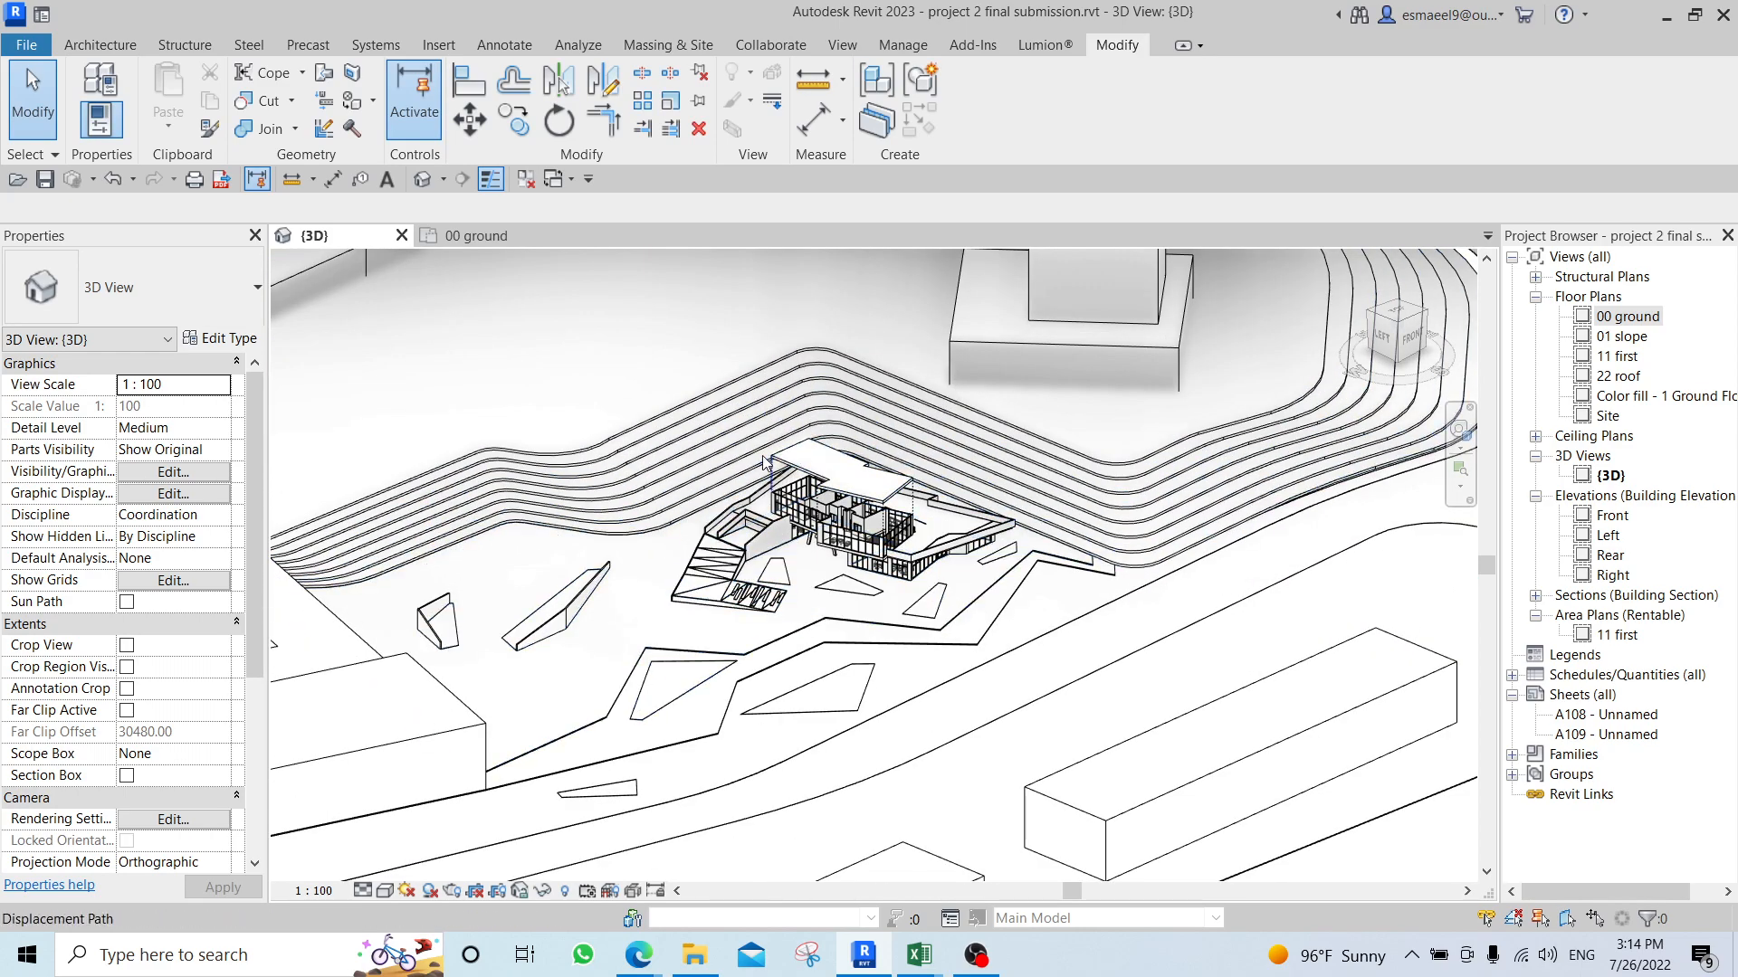
{"action": "middle_click_drag", "start_coordinate": [639, 703], "coordinate": [672, 744]}
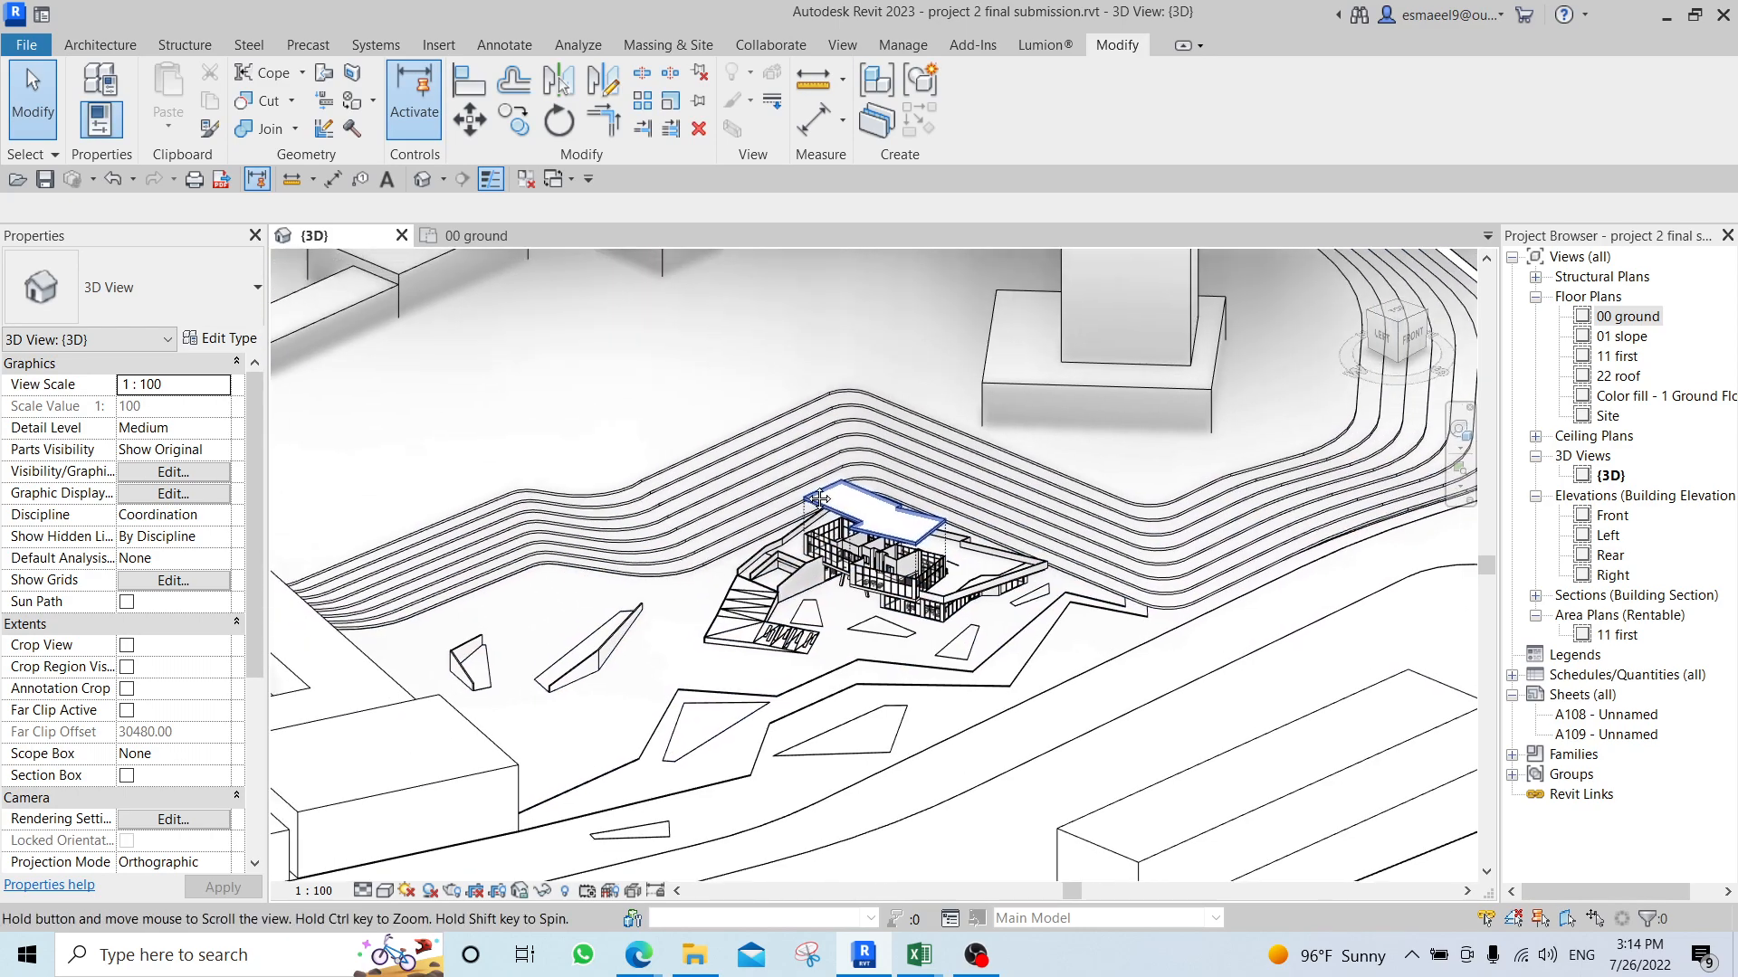
{"action": "left_click", "coordinate": [498, 891]}
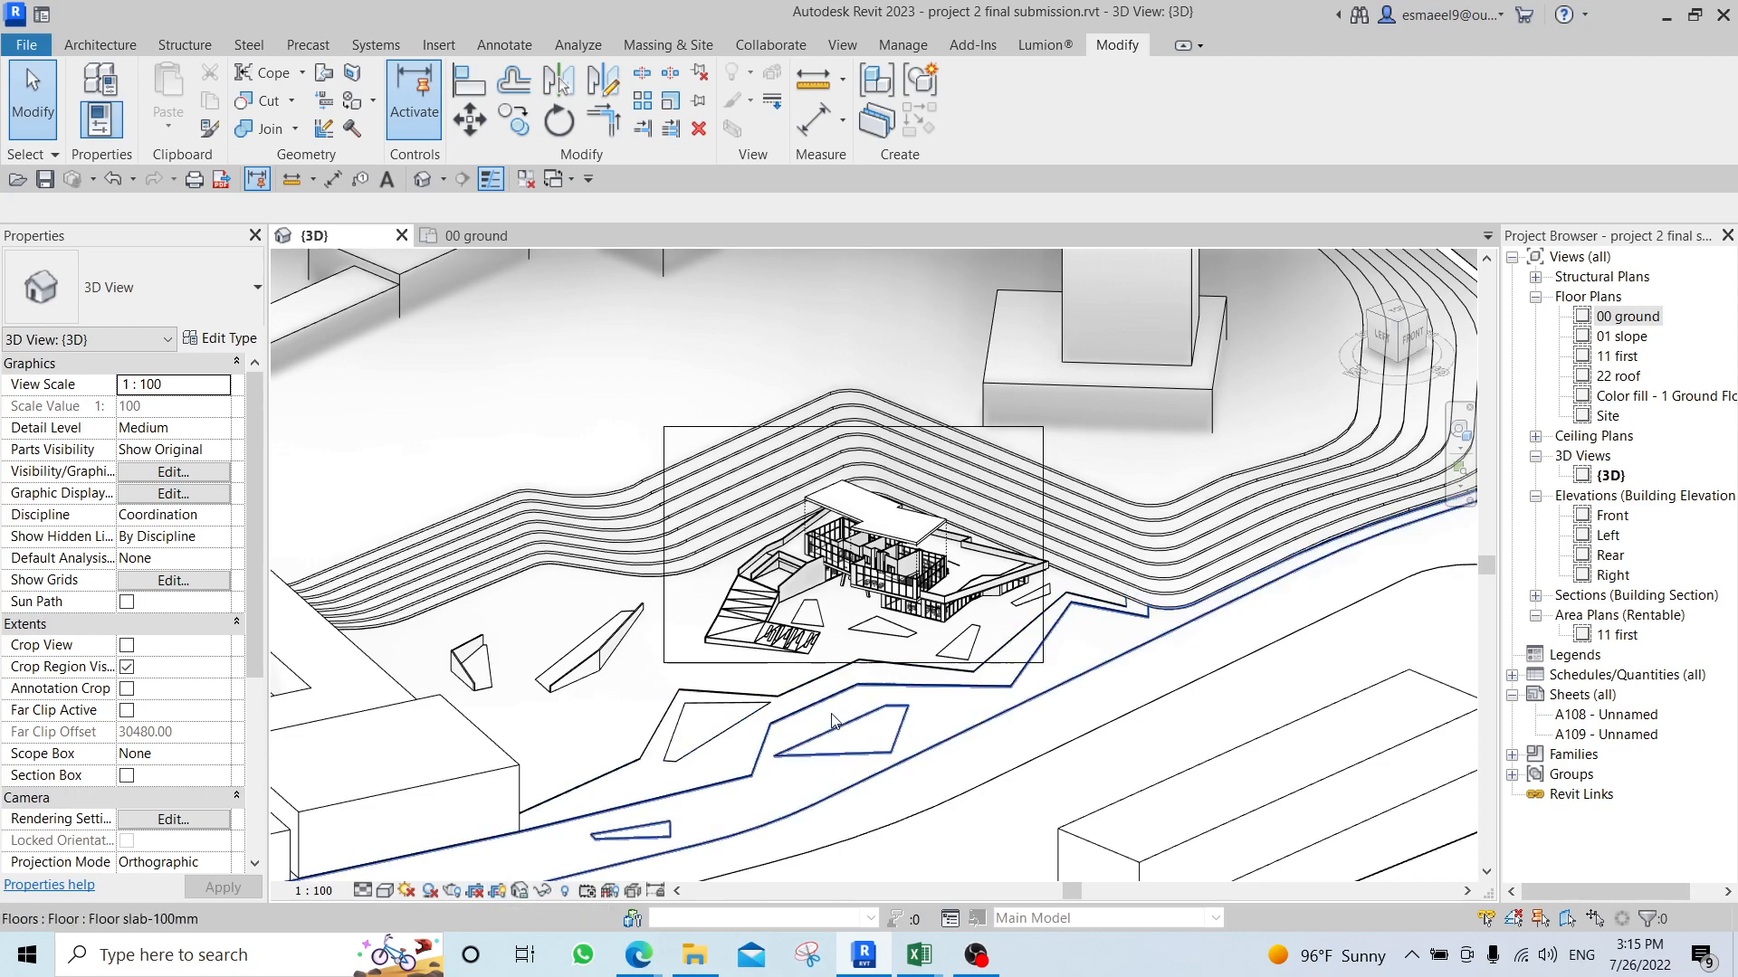
{"action": "scroll", "coordinate": [980, 520], "scroll_direction": "up", "scroll_amount": 3}
{"action": "left_click", "coordinate": [1073, 391]}
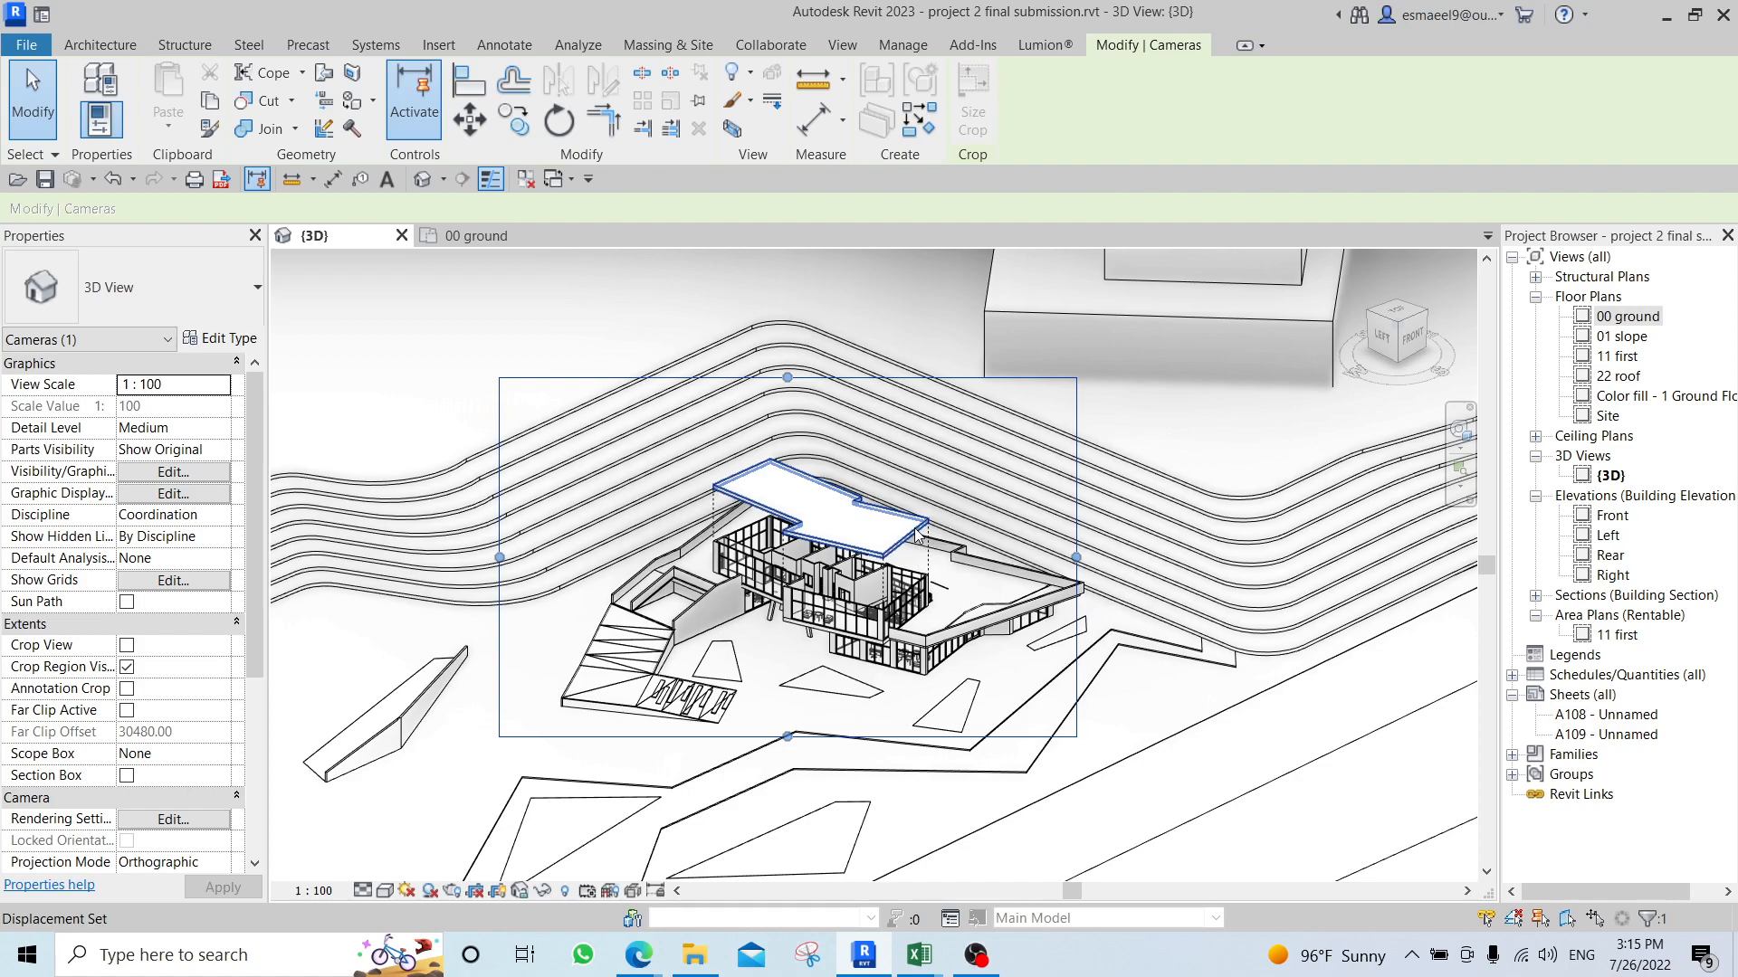
{"action": "left_click", "coordinate": [474, 892]}
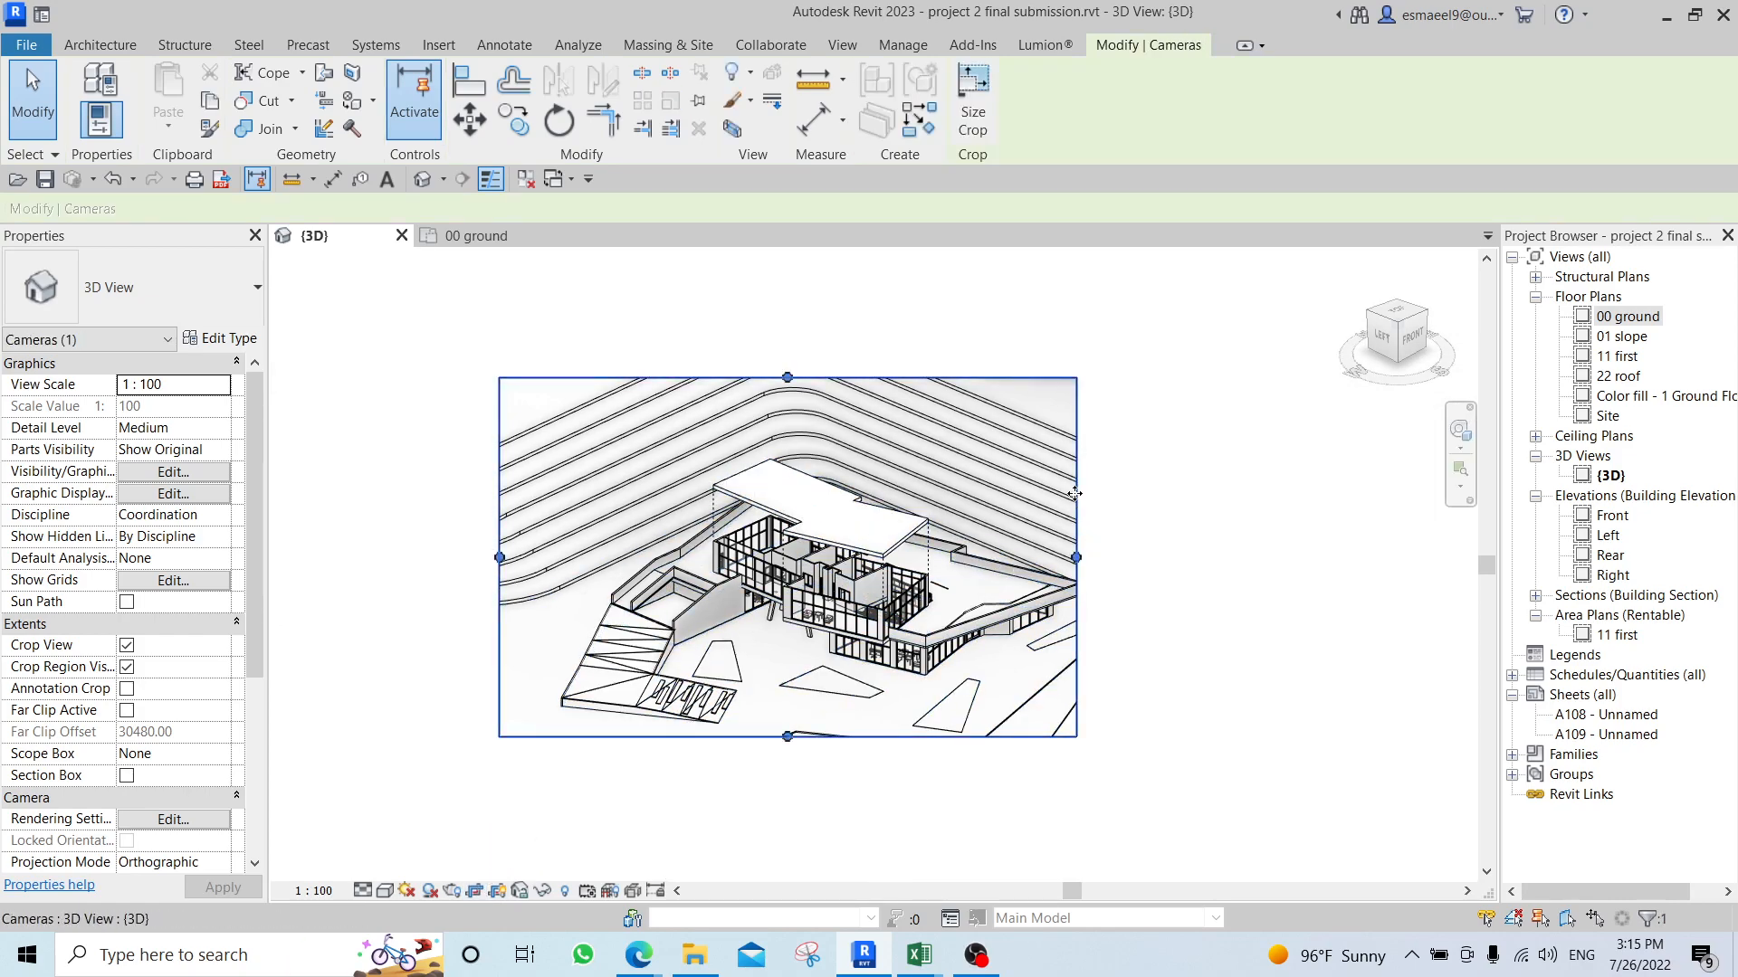
{"action": "left_click_drag", "start_coordinate": [1083, 559], "coordinate": [1115, 582]}
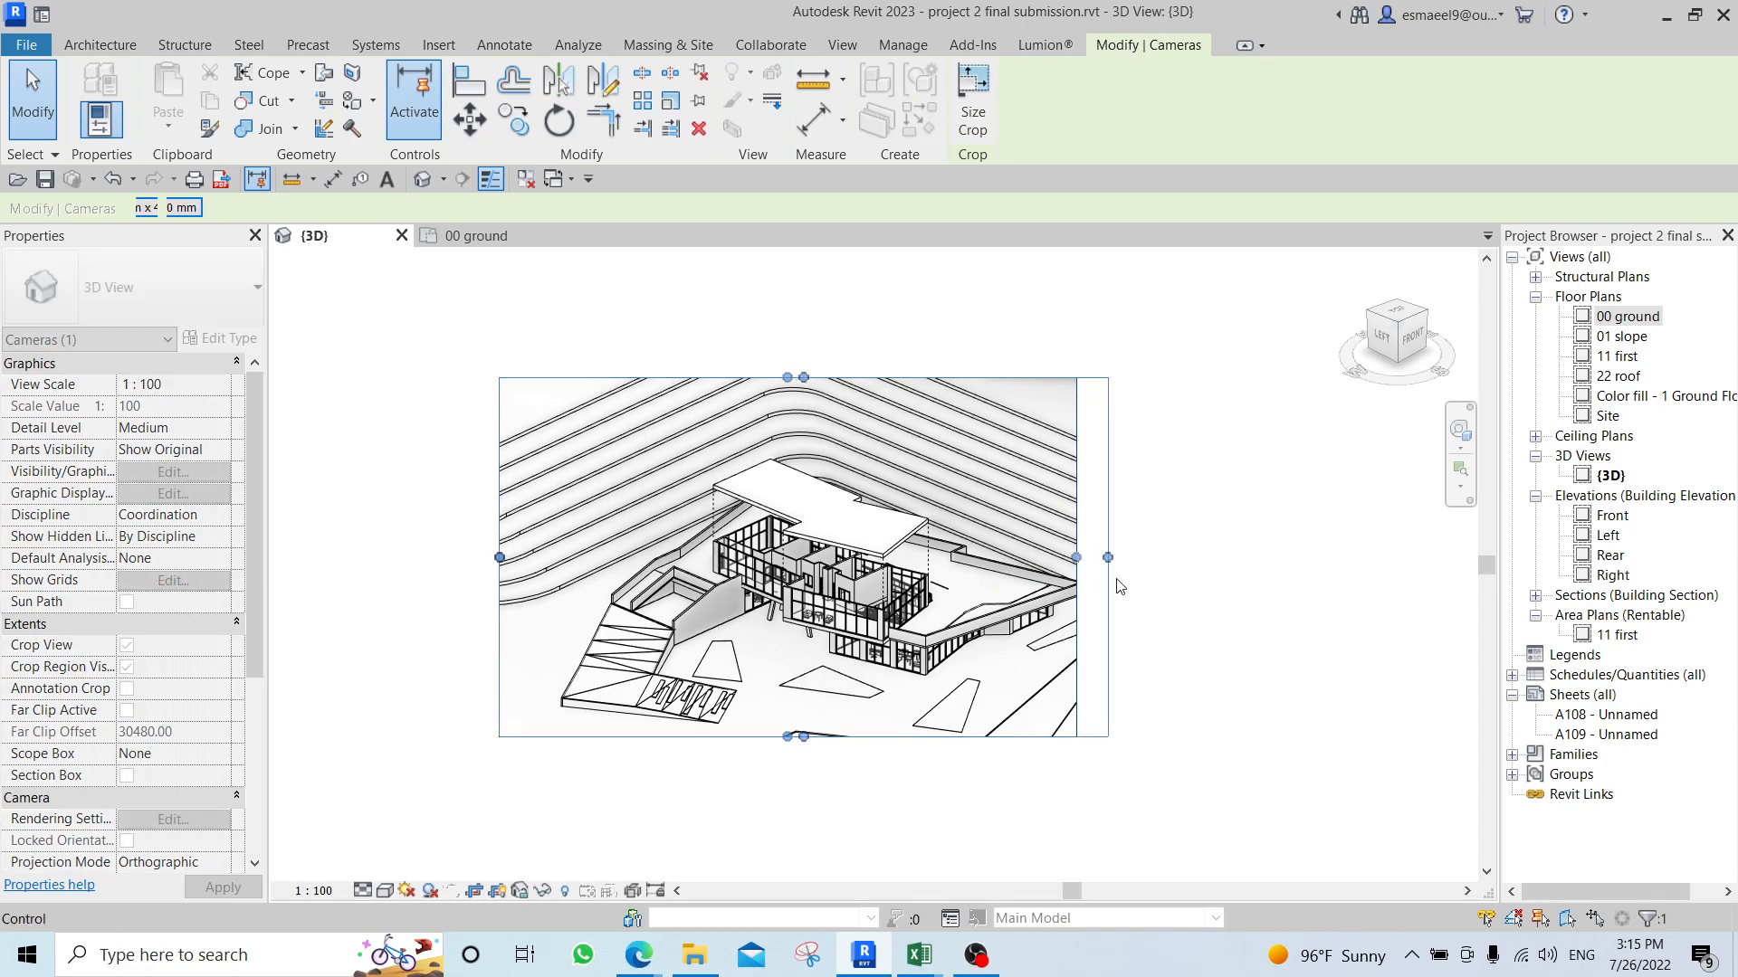
{"action": "left_click", "coordinate": [1176, 589]}
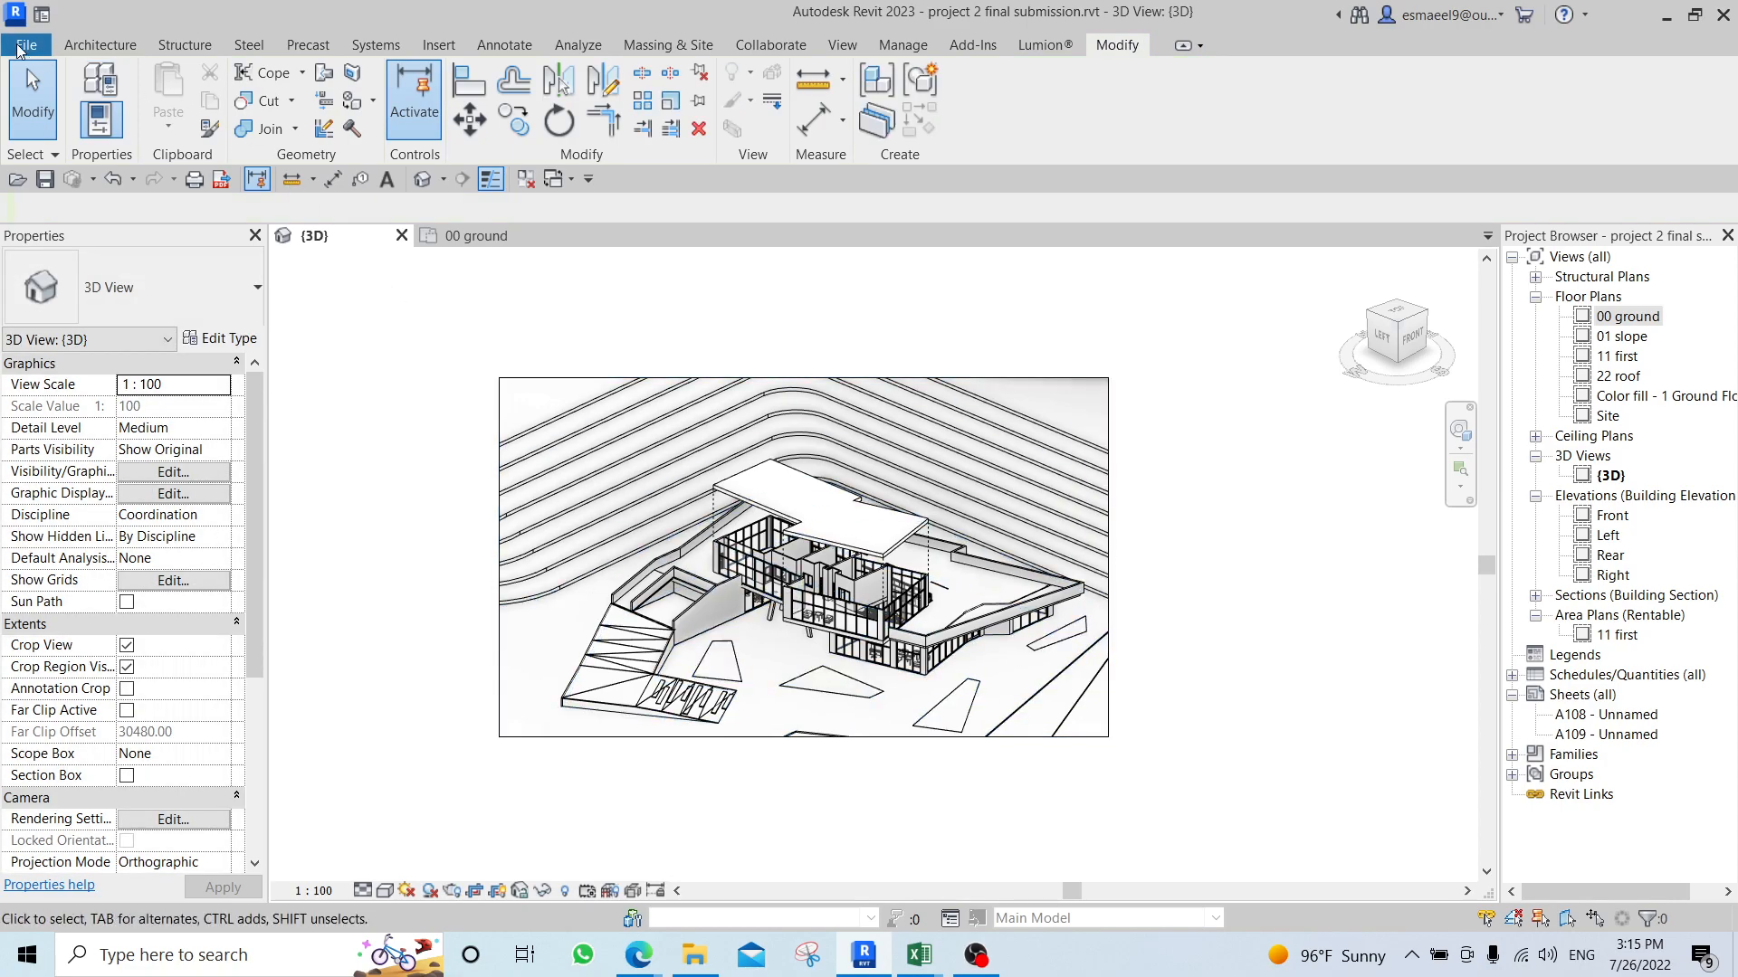
Export the current 3D view as a 15000-pixel horizontal JPEG (lossless) image to the Desktop under the name project 2 final submission.
{"action": "left_click", "coordinate": [28, 51]}
{"action": "mouse_move", "coordinate": [112, 425]}
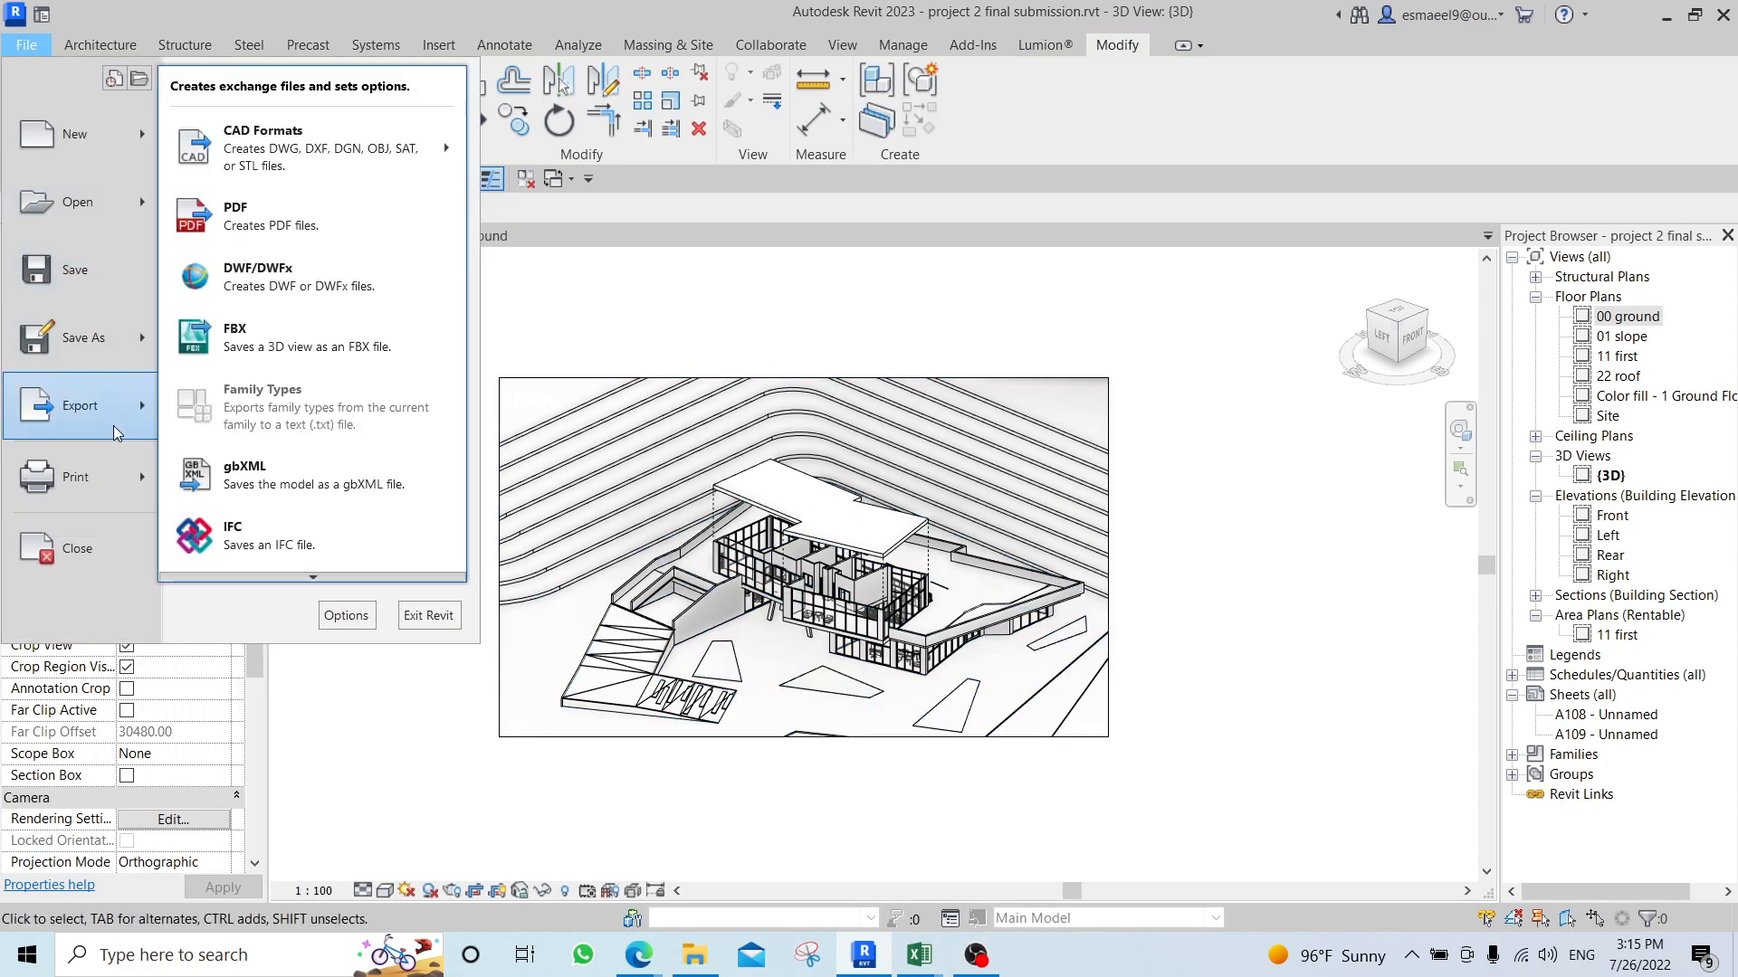
{"action": "mouse_move", "coordinate": [323, 580]}
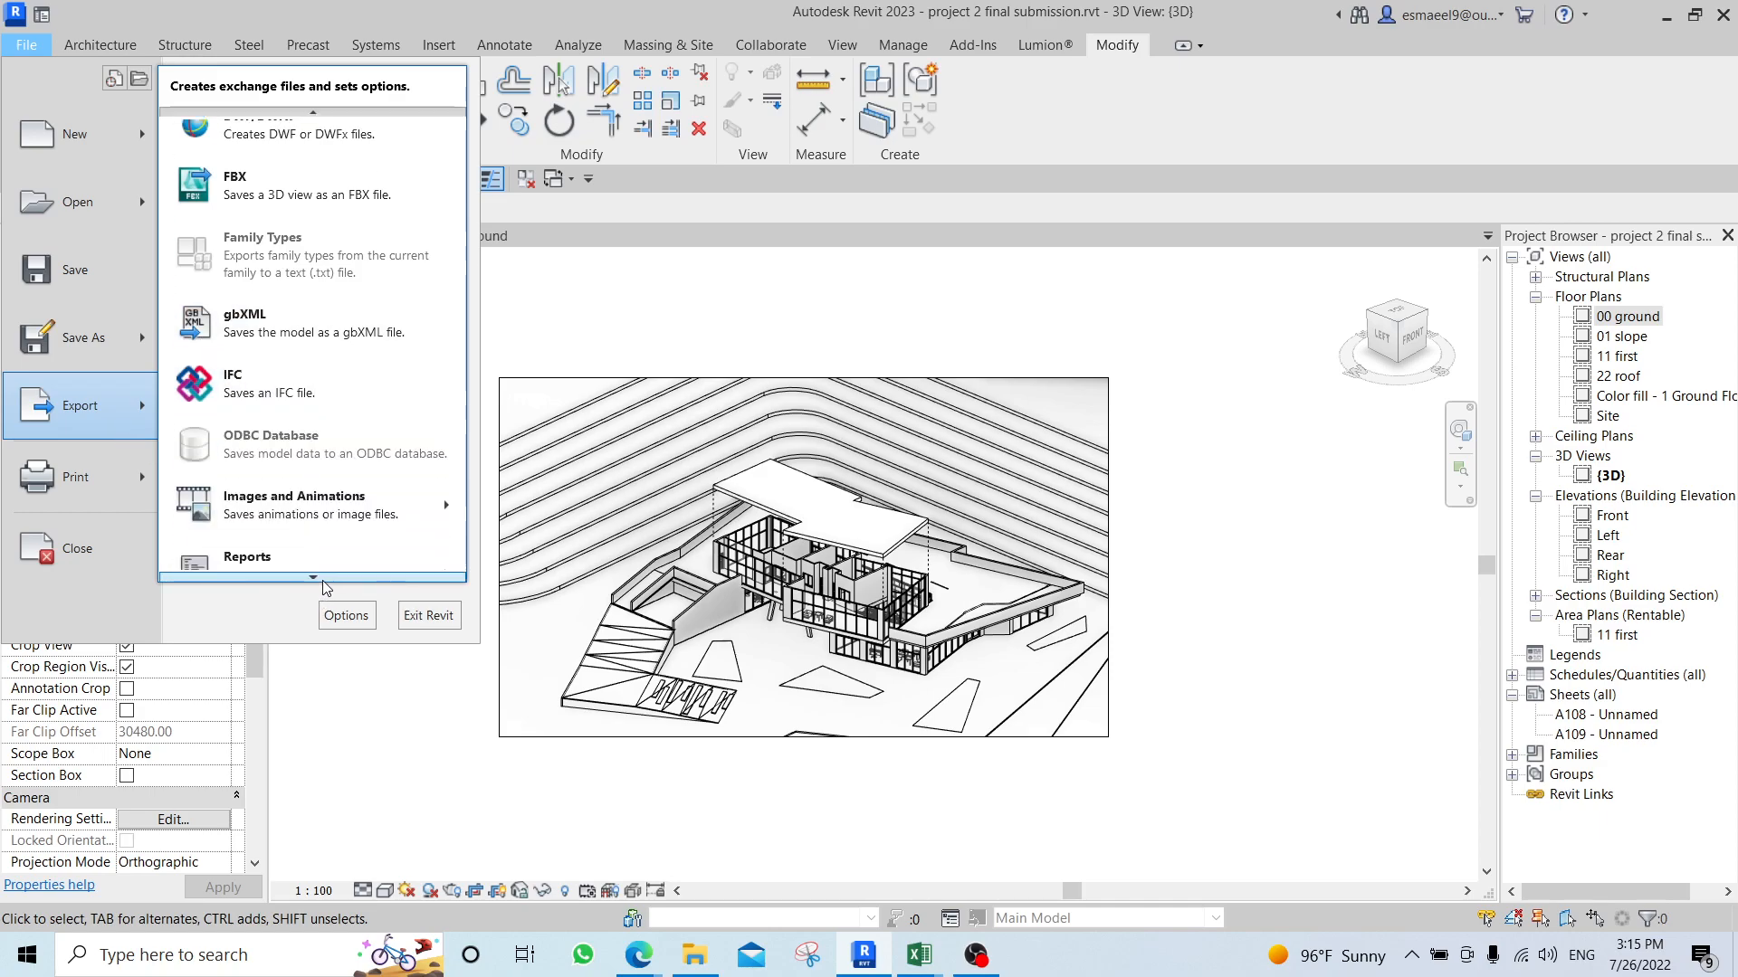
{"action": "mouse_move", "coordinate": [355, 442]}
{"action": "left_click", "coordinate": [520, 493]}
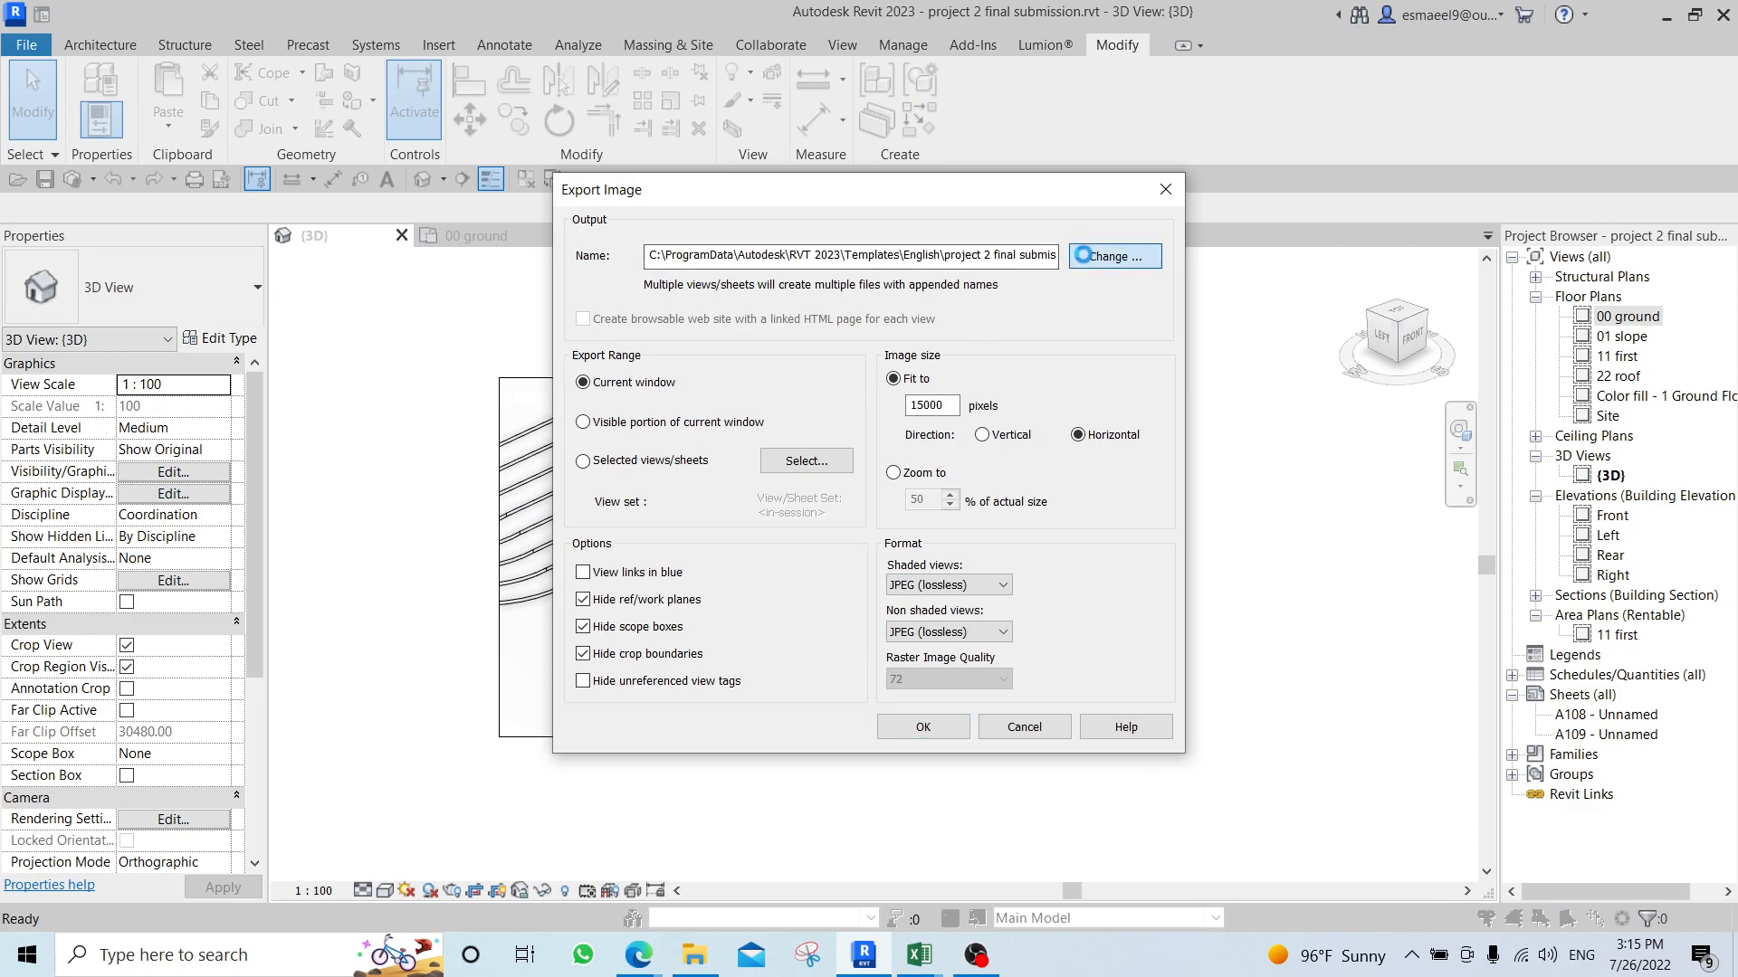
{"action": "left_click", "coordinate": [1087, 261]}
{"action": "left_click", "coordinate": [518, 638]}
{"action": "left_click", "coordinate": [1133, 711]}
{"action": "left_click", "coordinate": [938, 405]}
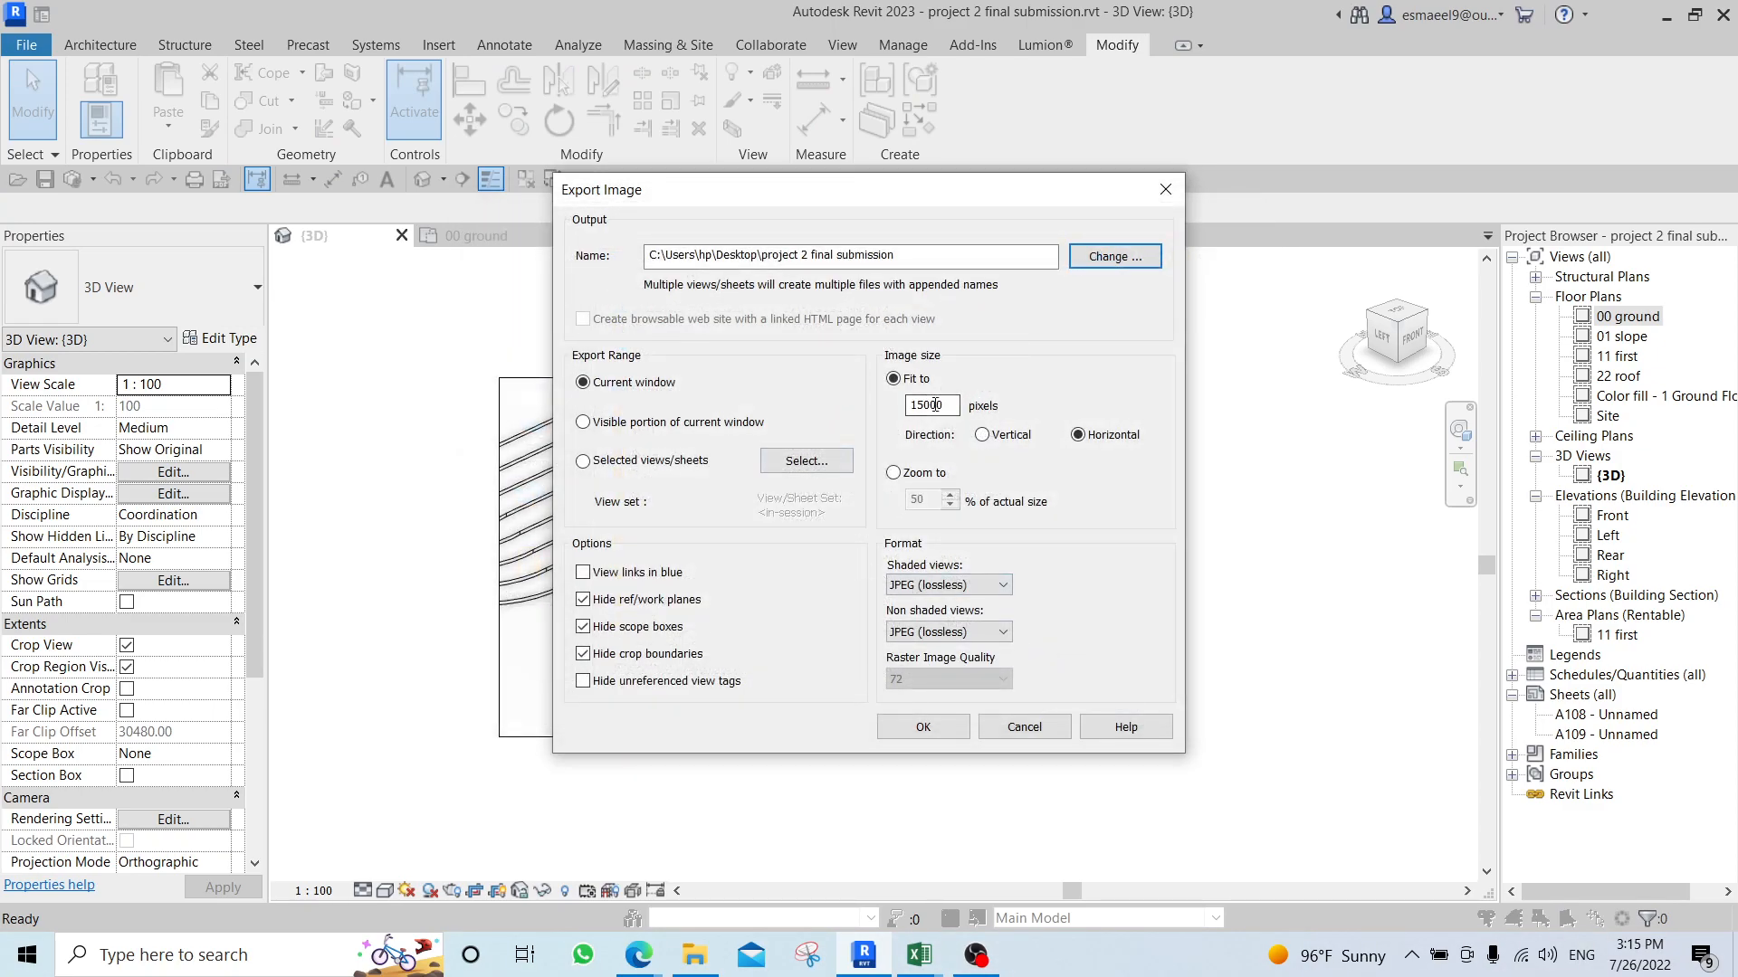
{"action": "left_click", "coordinate": [923, 730]}
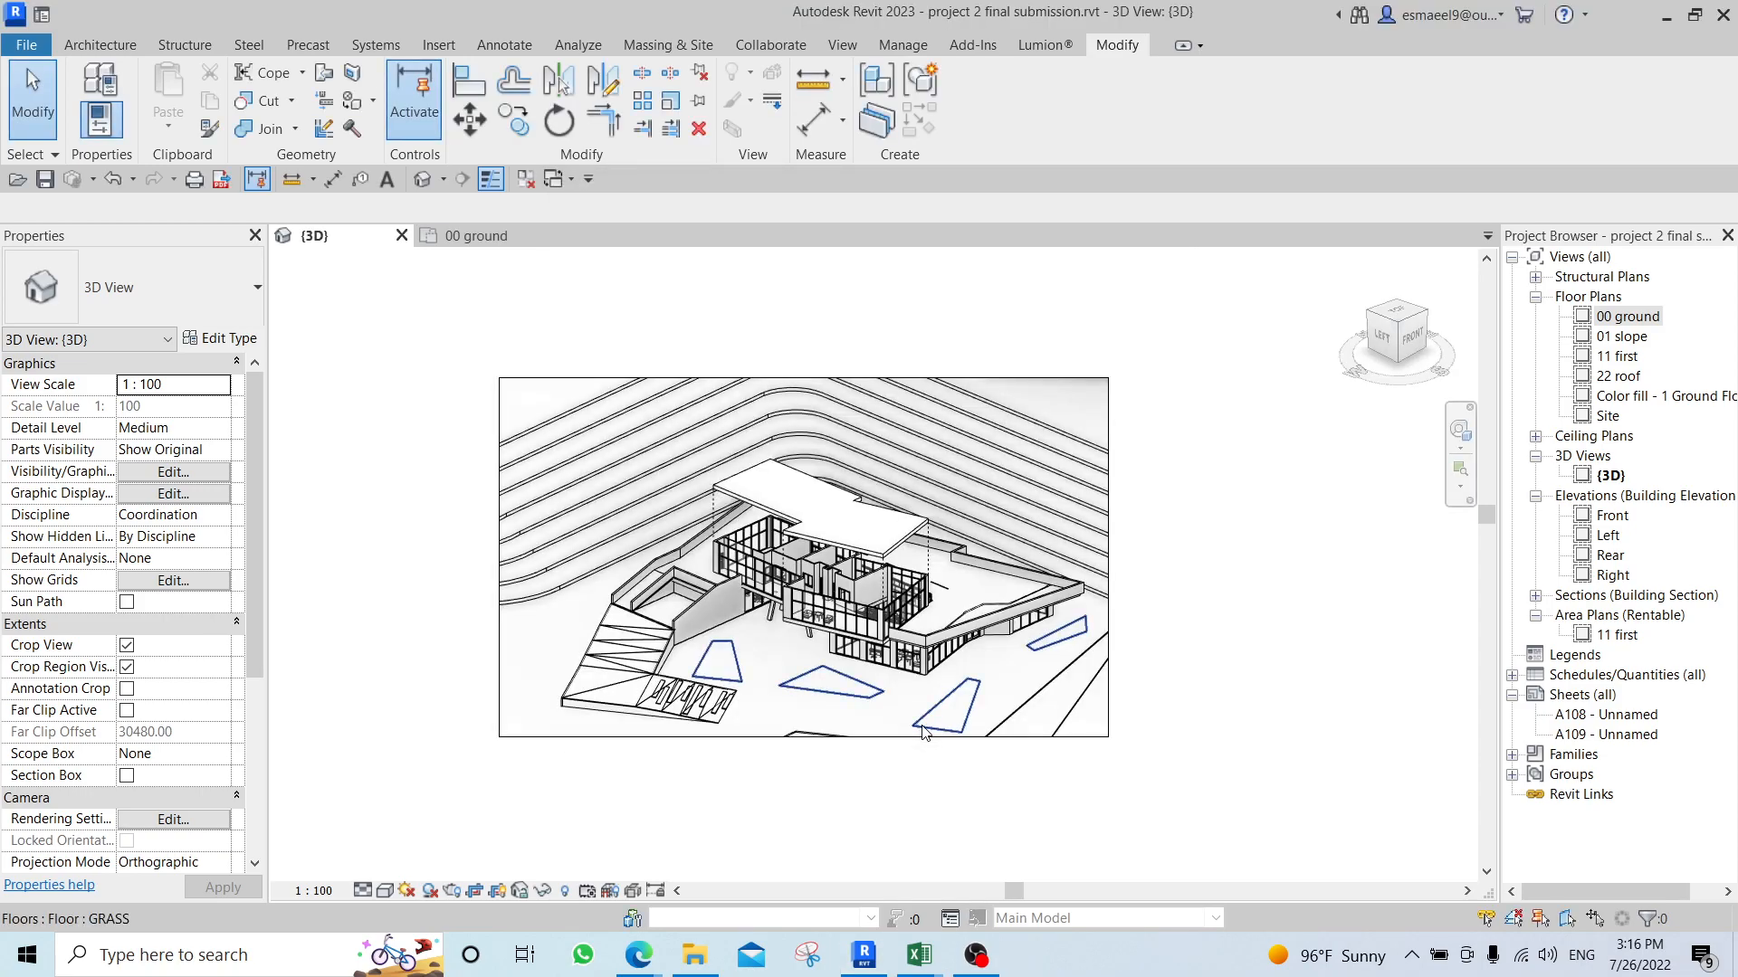
Open the exported project 2 final submission.jpg from the desktop, examine the raised roof and displacement path lines up close, and close it.
{"action": "left_click", "coordinate": [1734, 956]}
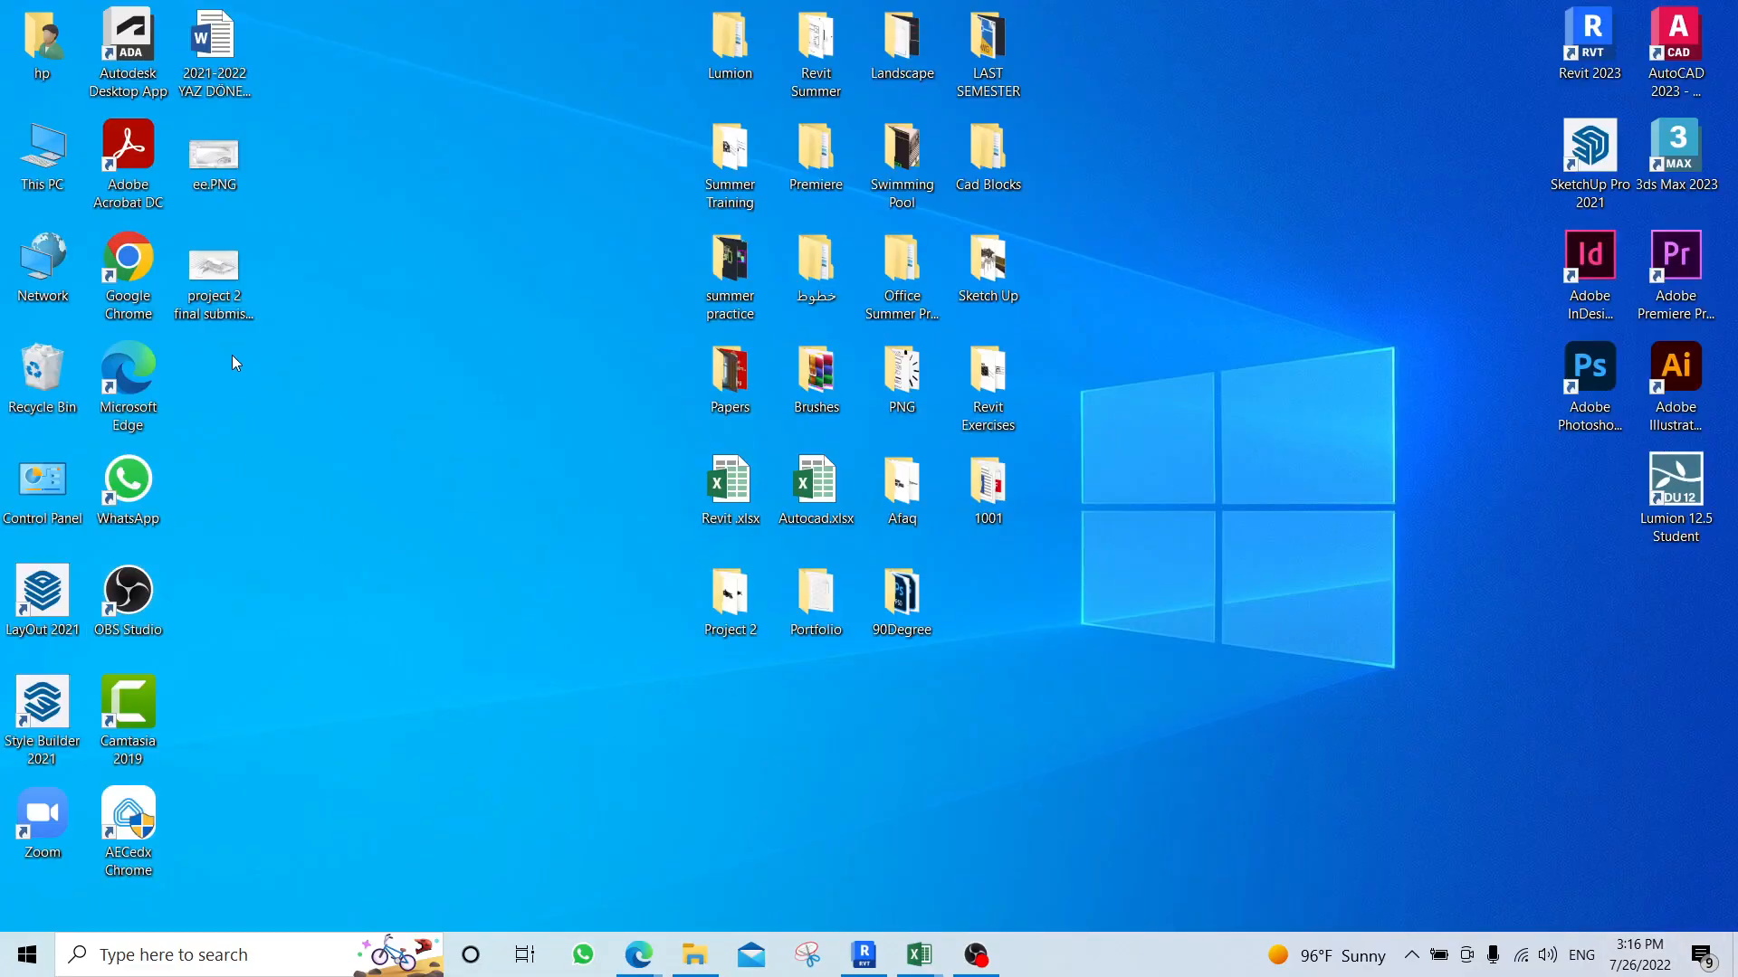
{"action": "double_click", "coordinate": [202, 270]}
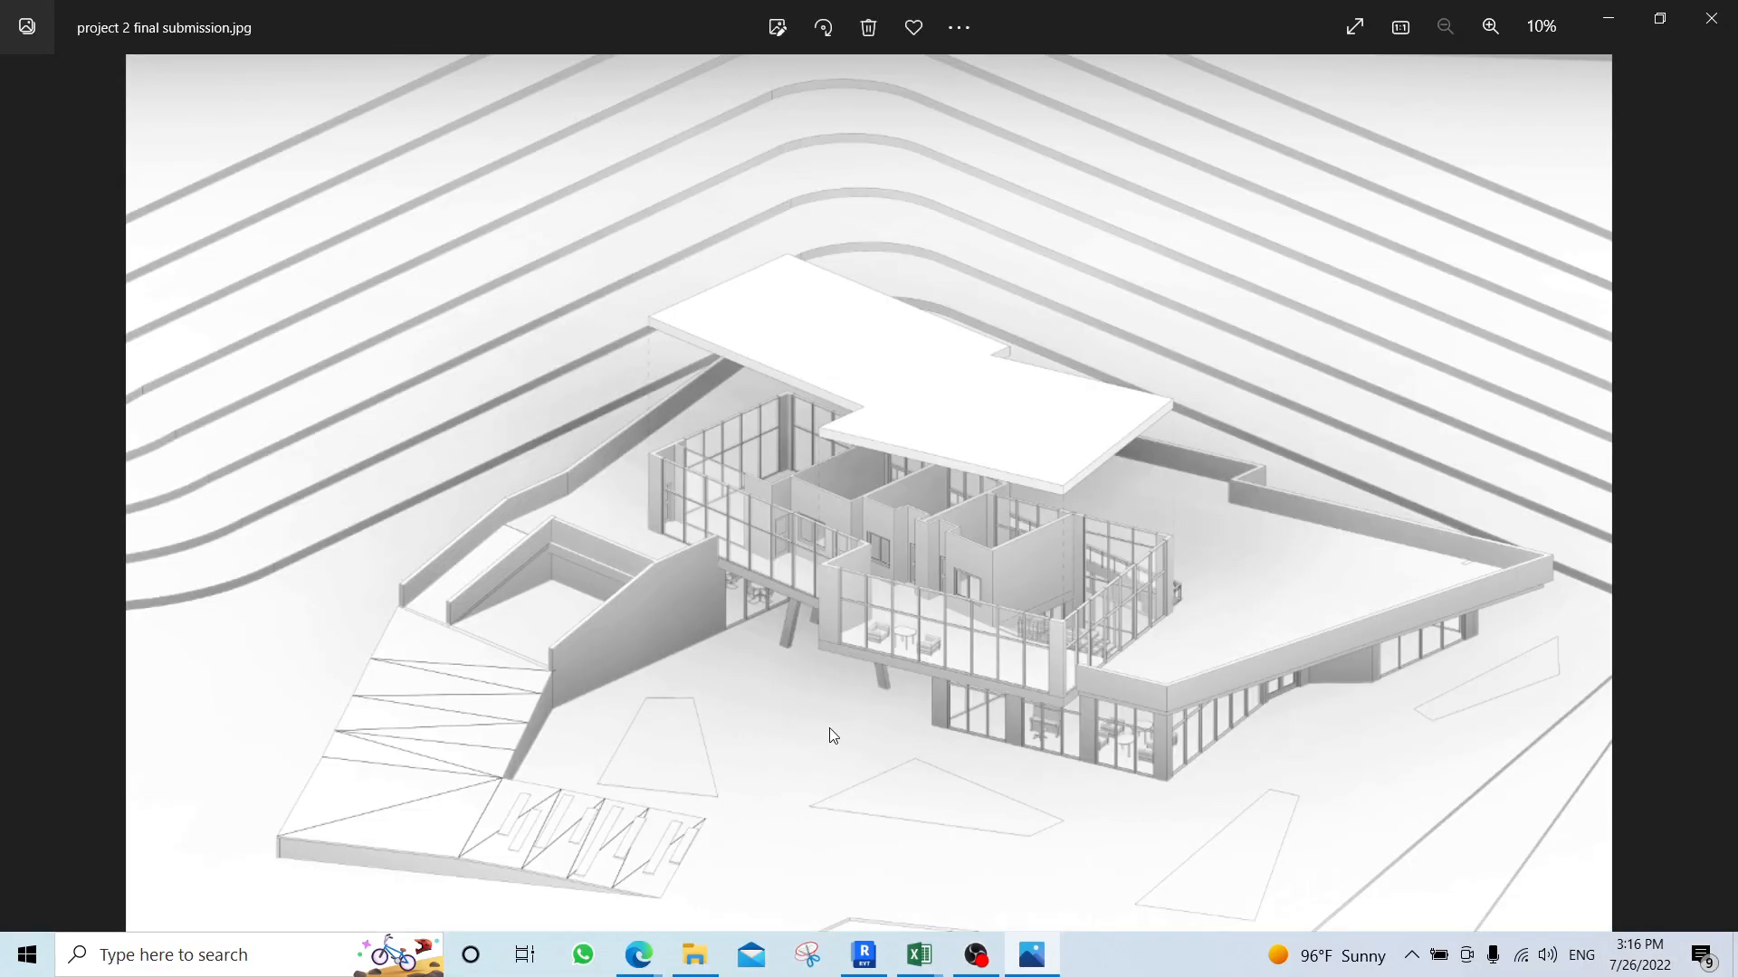
{"action": "scroll", "coordinate": [1113, 552], "scroll_direction": "up", "scroll_amount": 2}
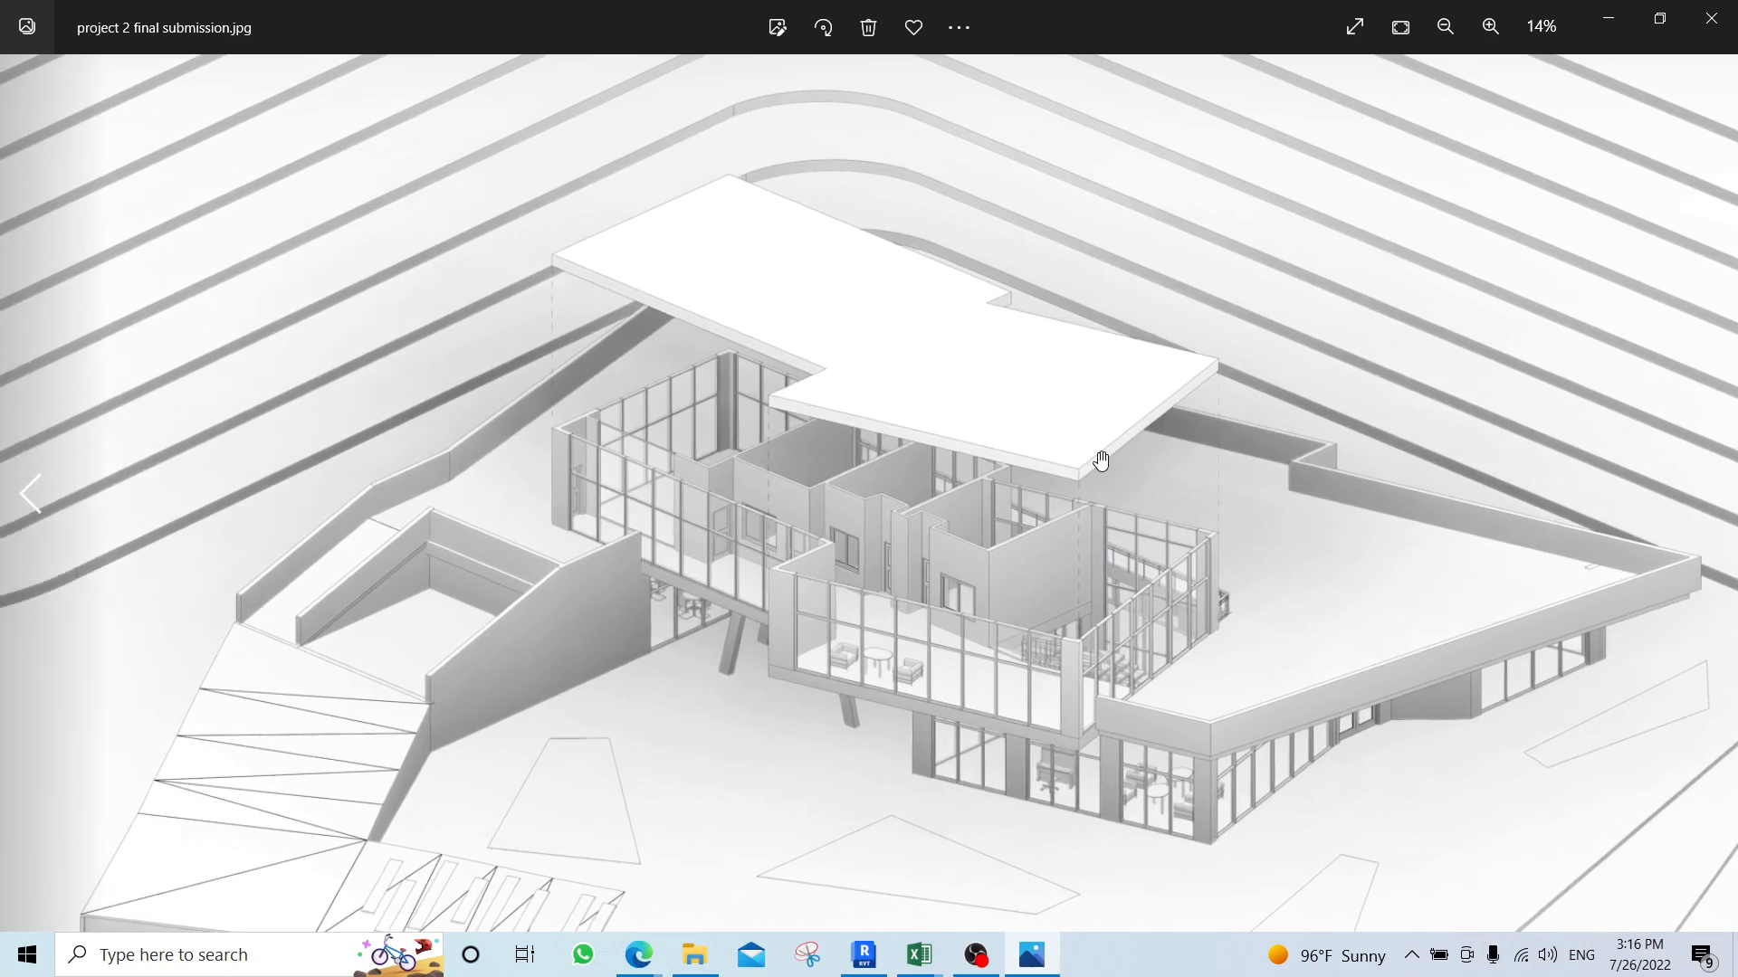
{"action": "scroll", "coordinate": [1102, 466], "scroll_direction": "up", "scroll_amount": 3}
{"action": "scroll", "coordinate": [1041, 668], "scroll_direction": "up", "scroll_amount": 2}
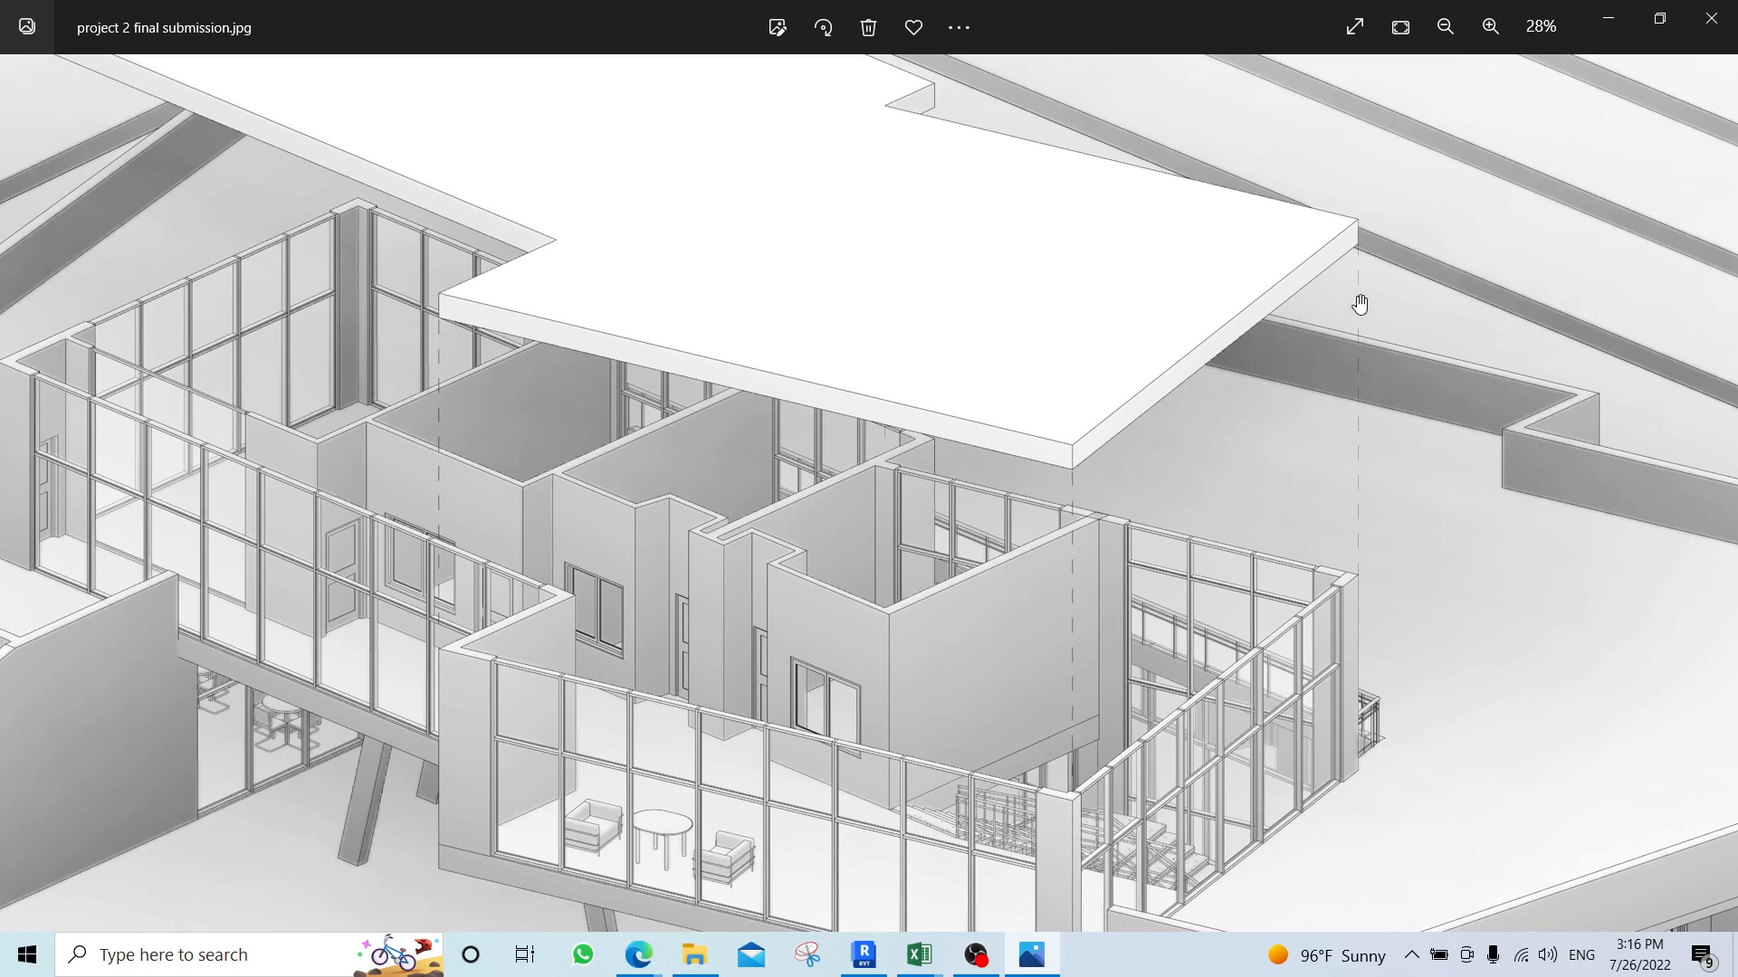
{"action": "scroll", "coordinate": [1039, 609], "scroll_direction": "down", "scroll_amount": 2}
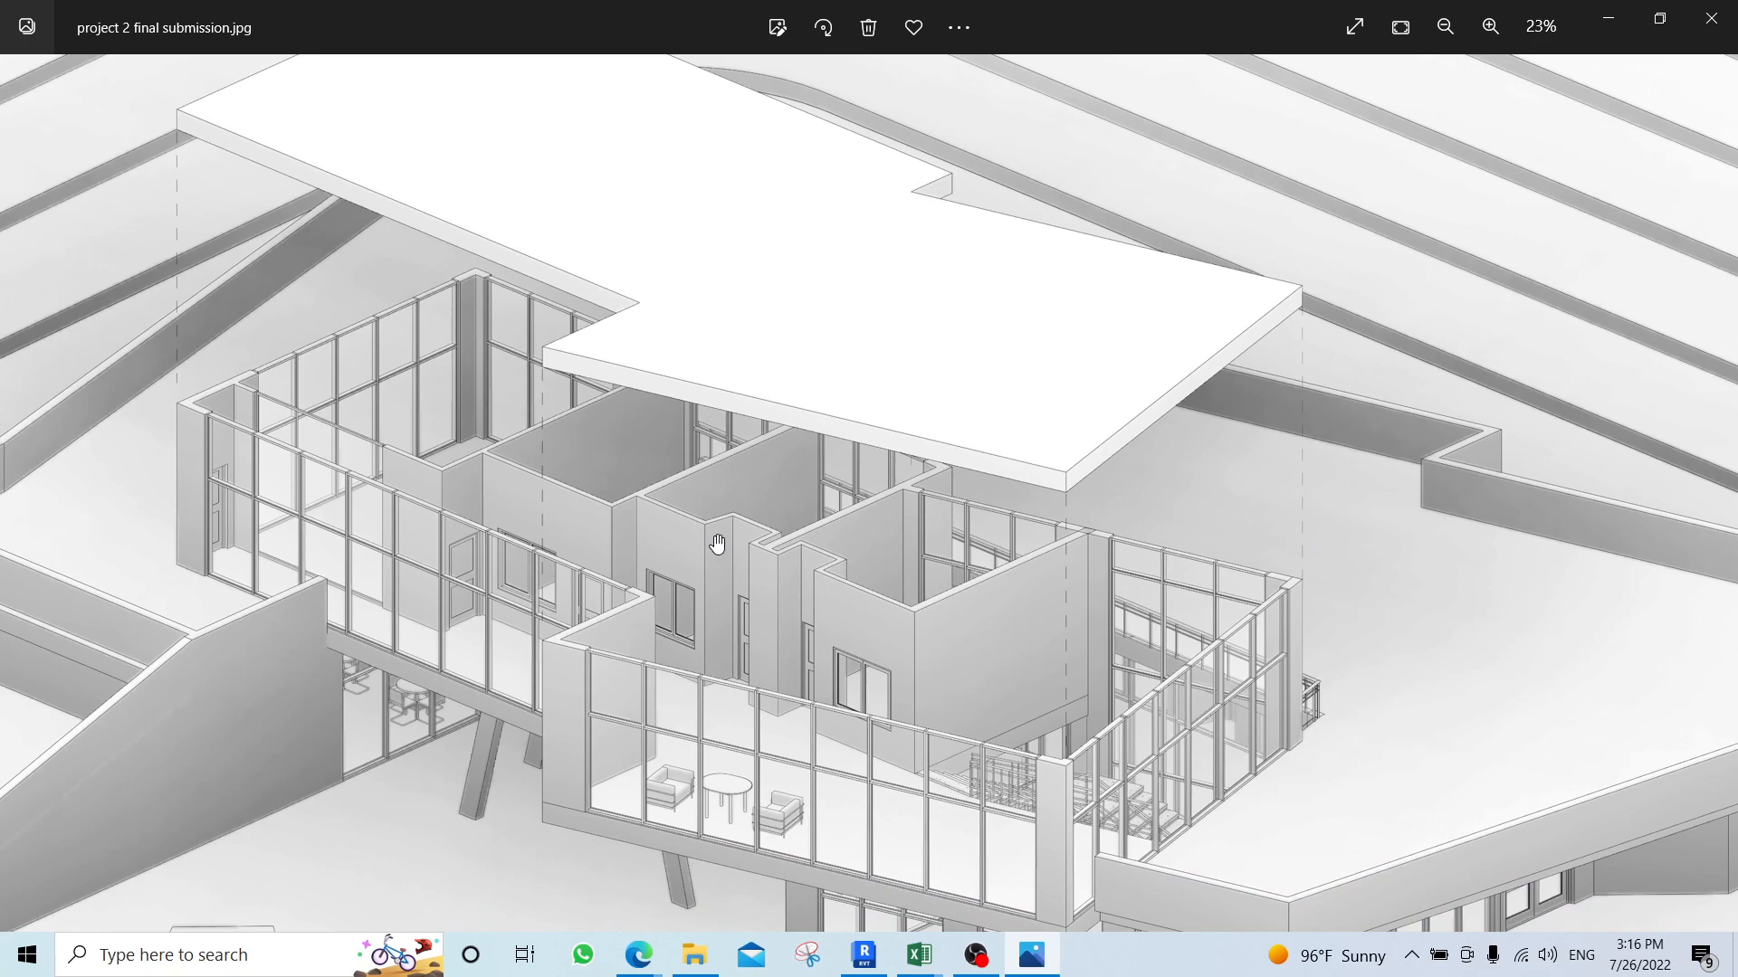
{"action": "scroll", "coordinate": [711, 550], "scroll_direction": "down", "scroll_amount": 2}
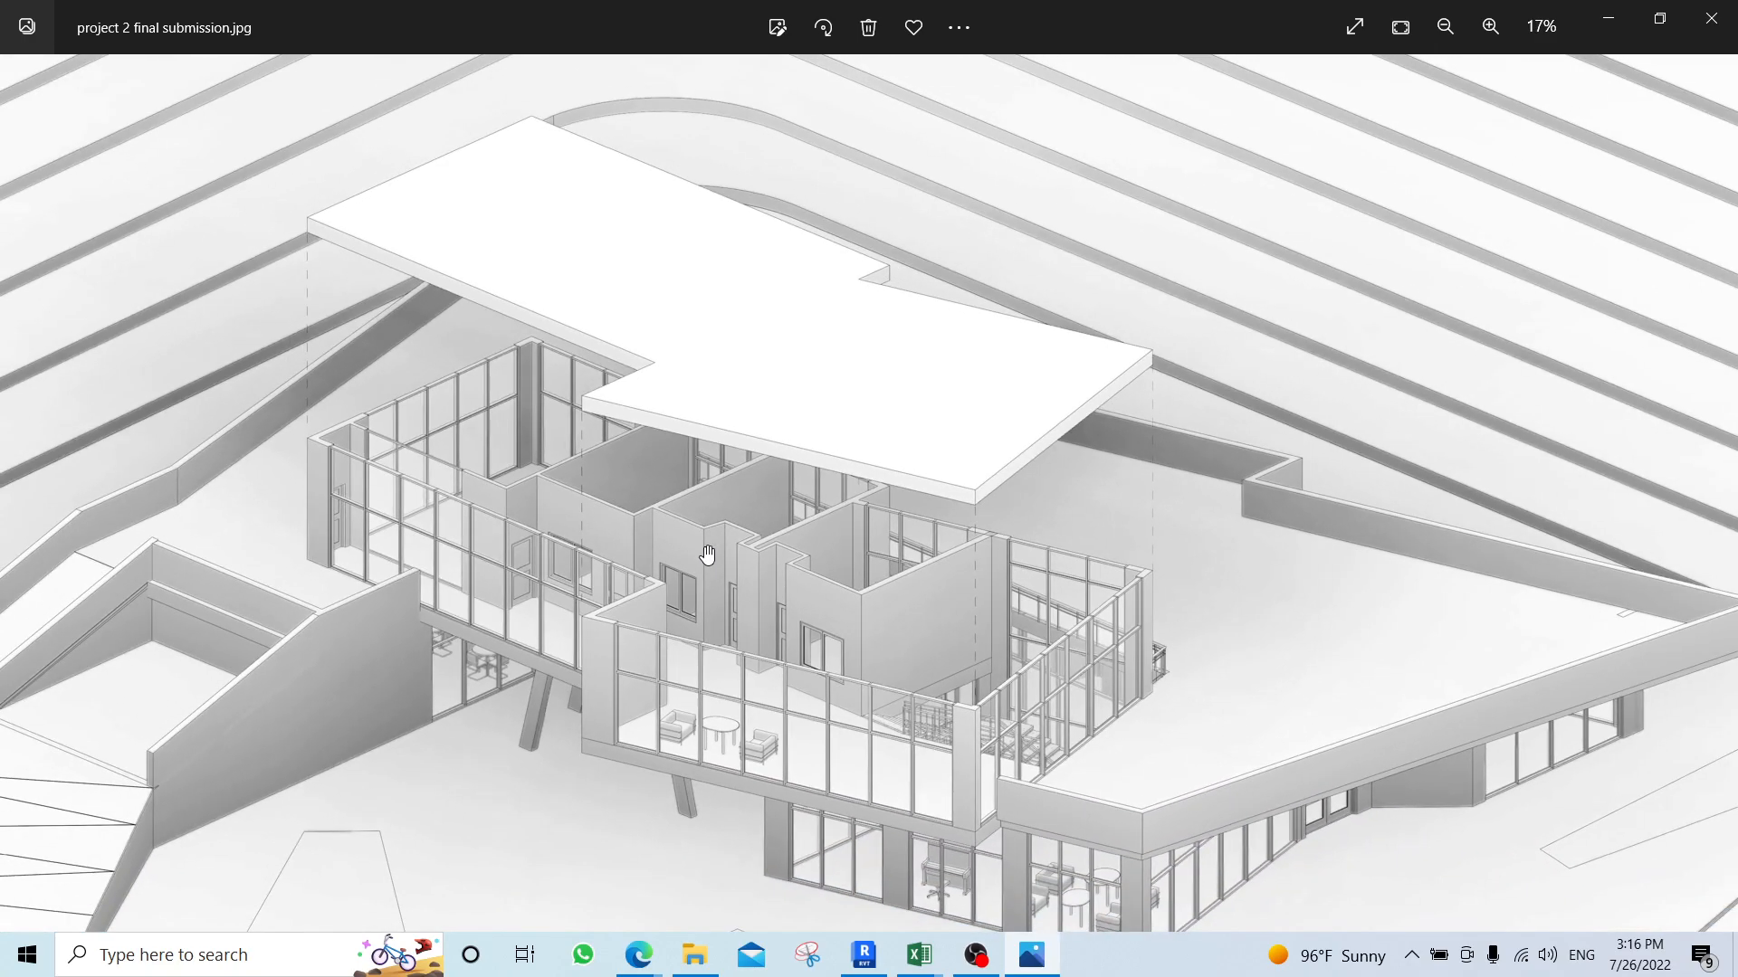
{"action": "scroll", "coordinate": [1253, 602], "scroll_direction": "down", "scroll_amount": 2}
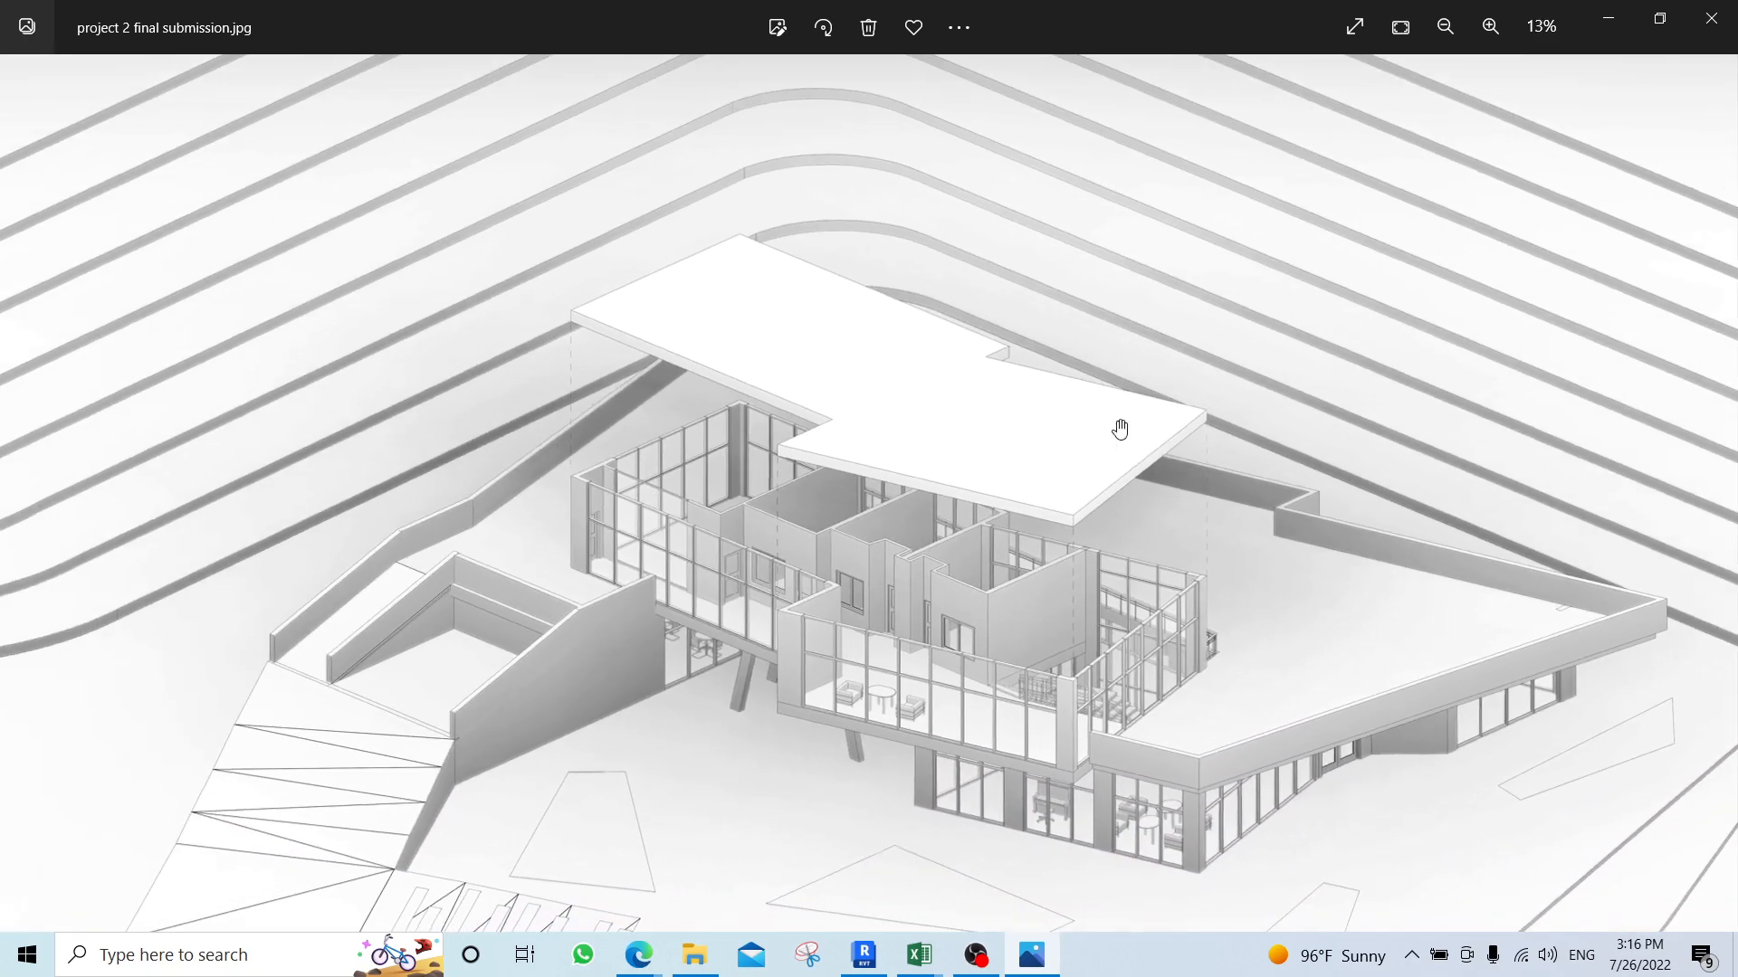
{"action": "scroll", "coordinate": [1203, 519], "scroll_direction": "down", "scroll_amount": 2}
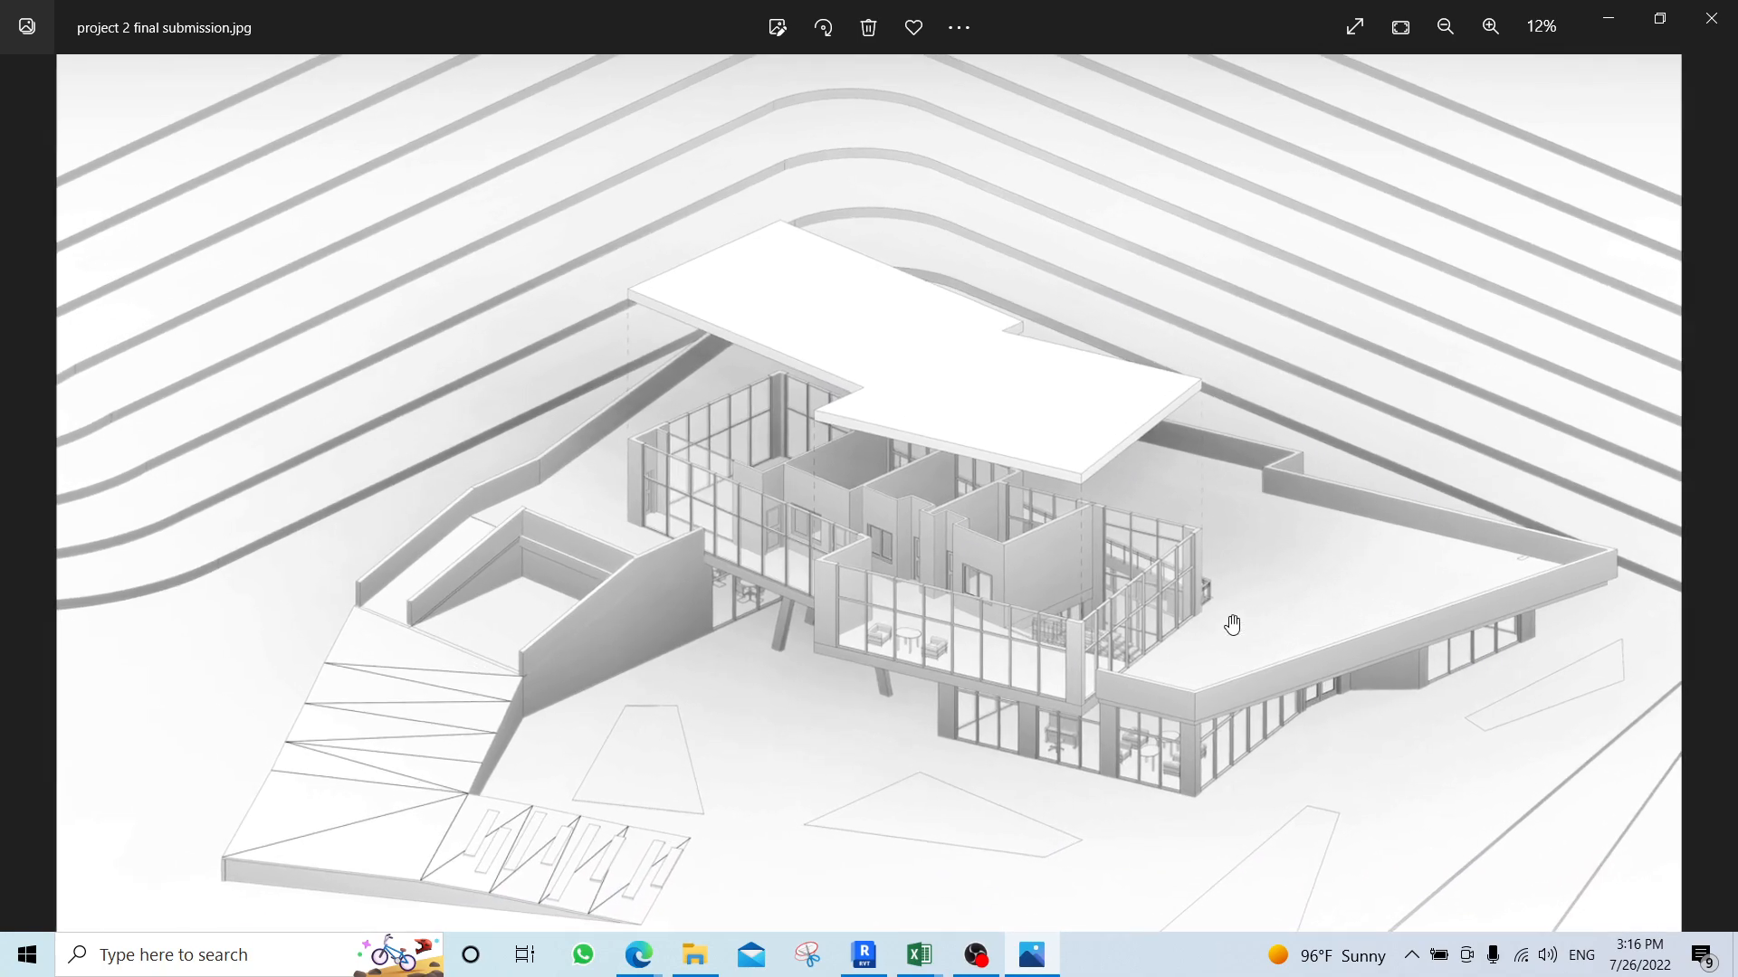
{"action": "left_click", "coordinate": [1710, 18]}
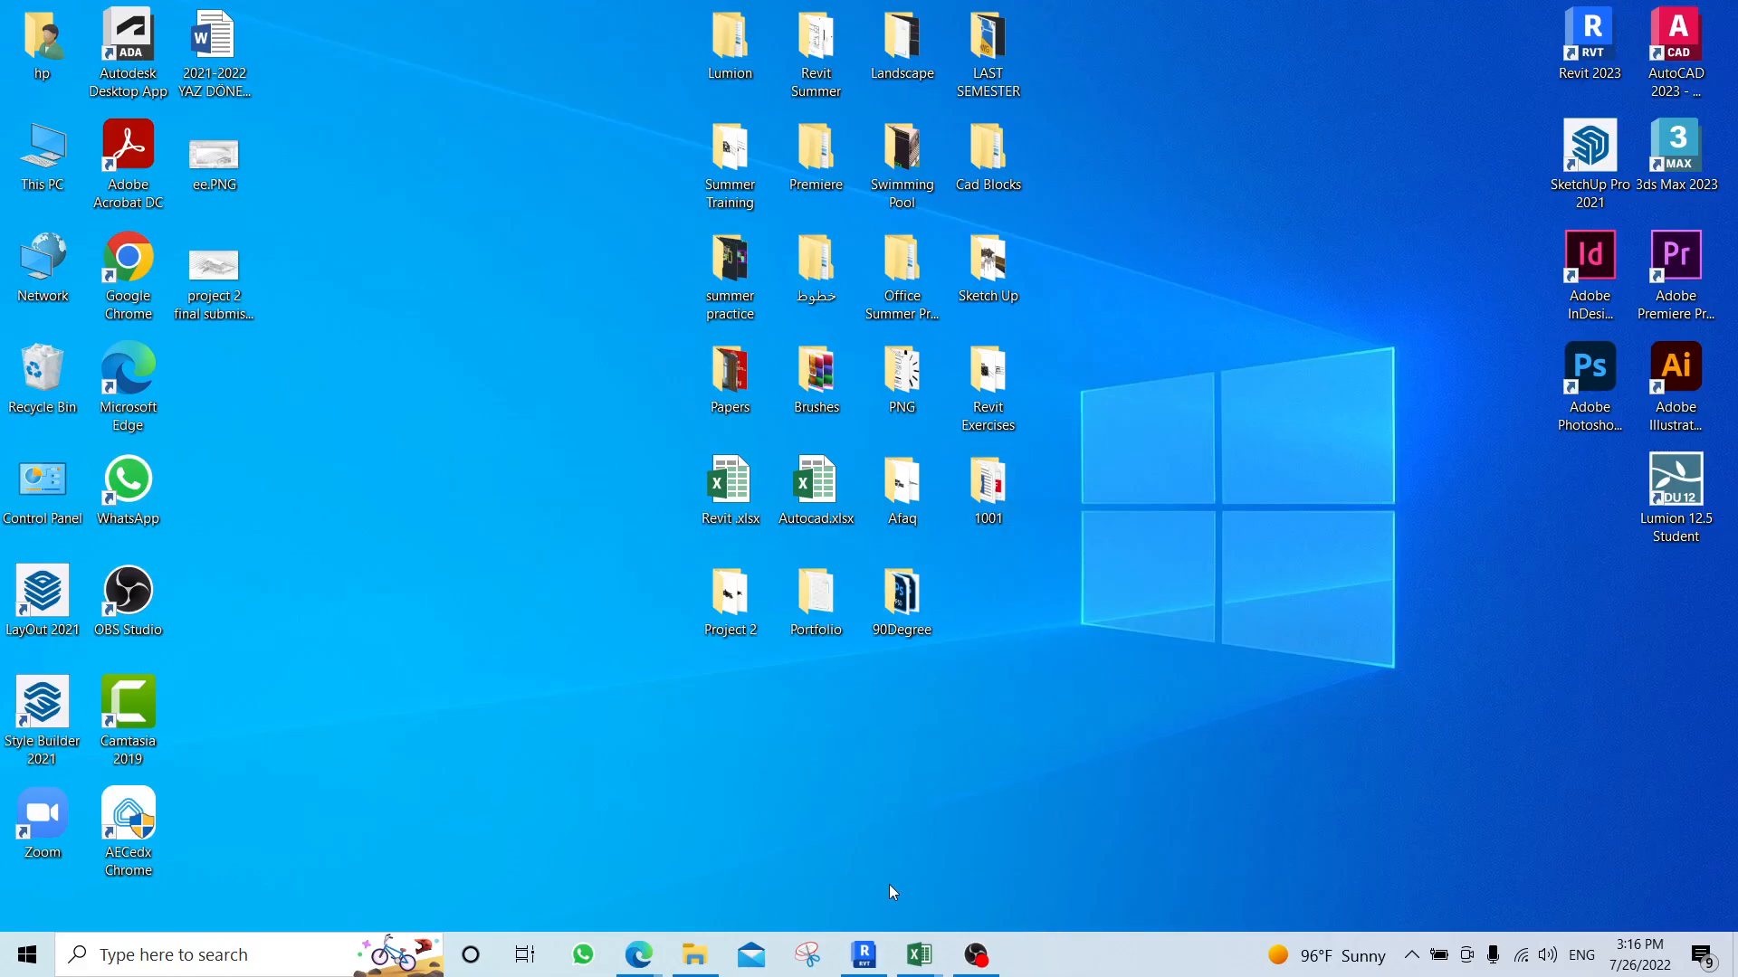
{"action": "left_click", "coordinate": [859, 966]}
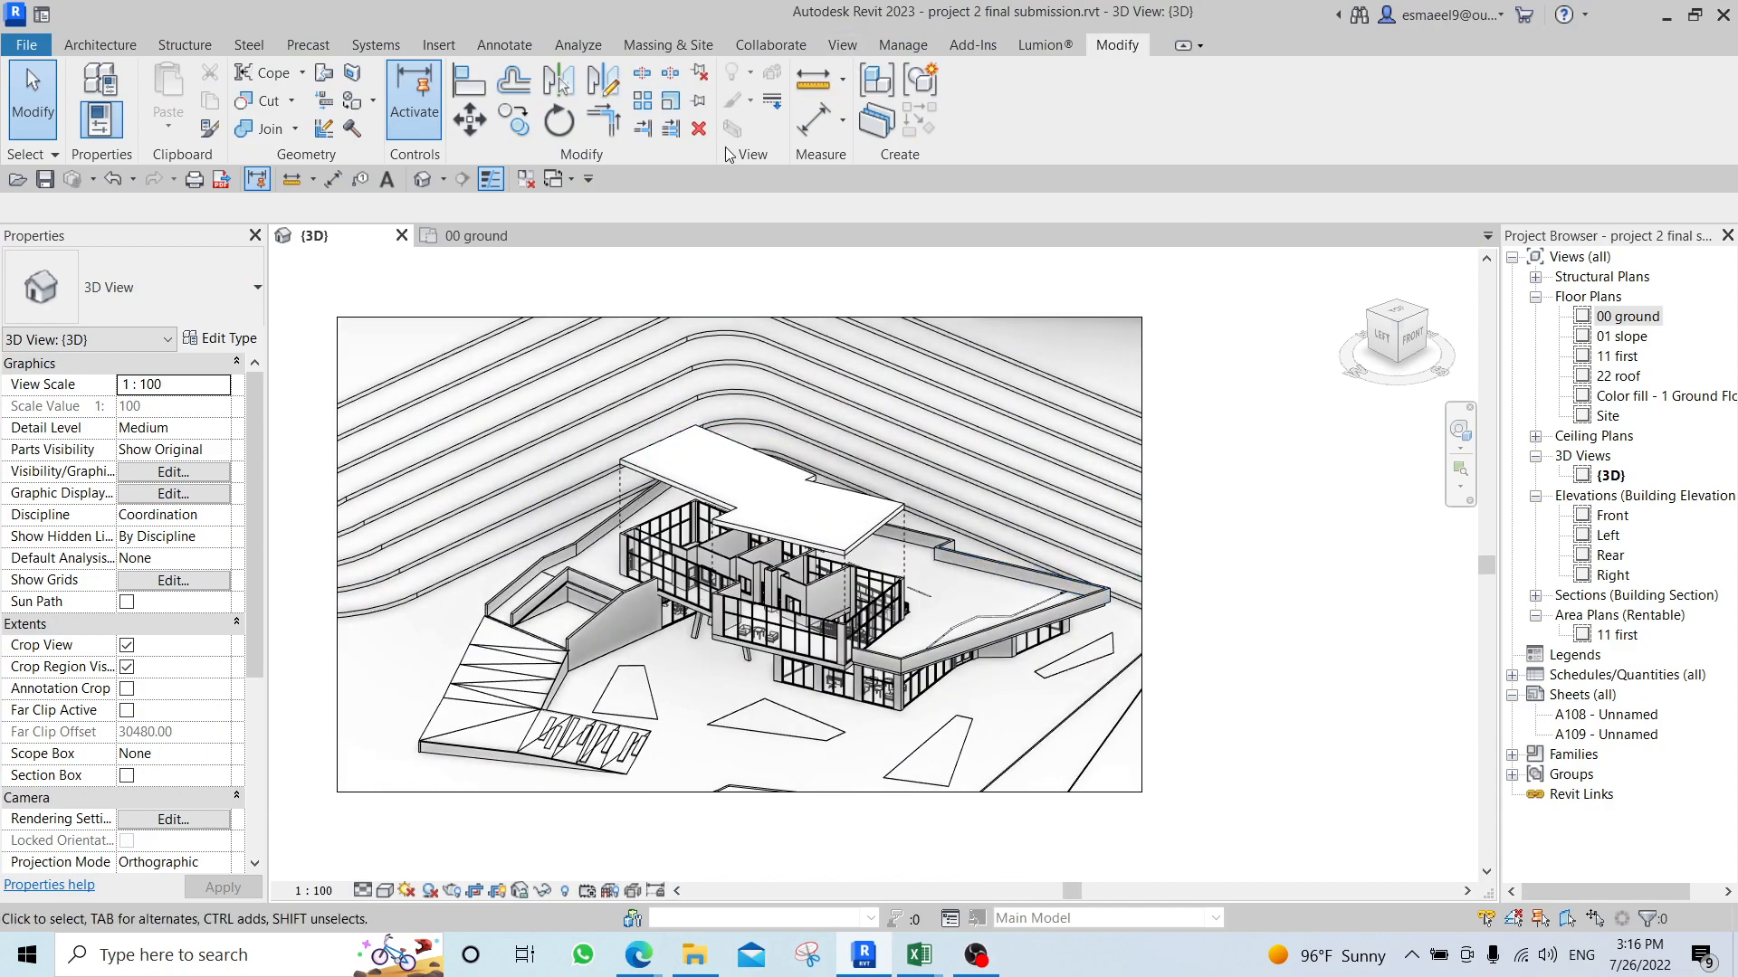
{"action": "left_click", "coordinate": [100, 44]}
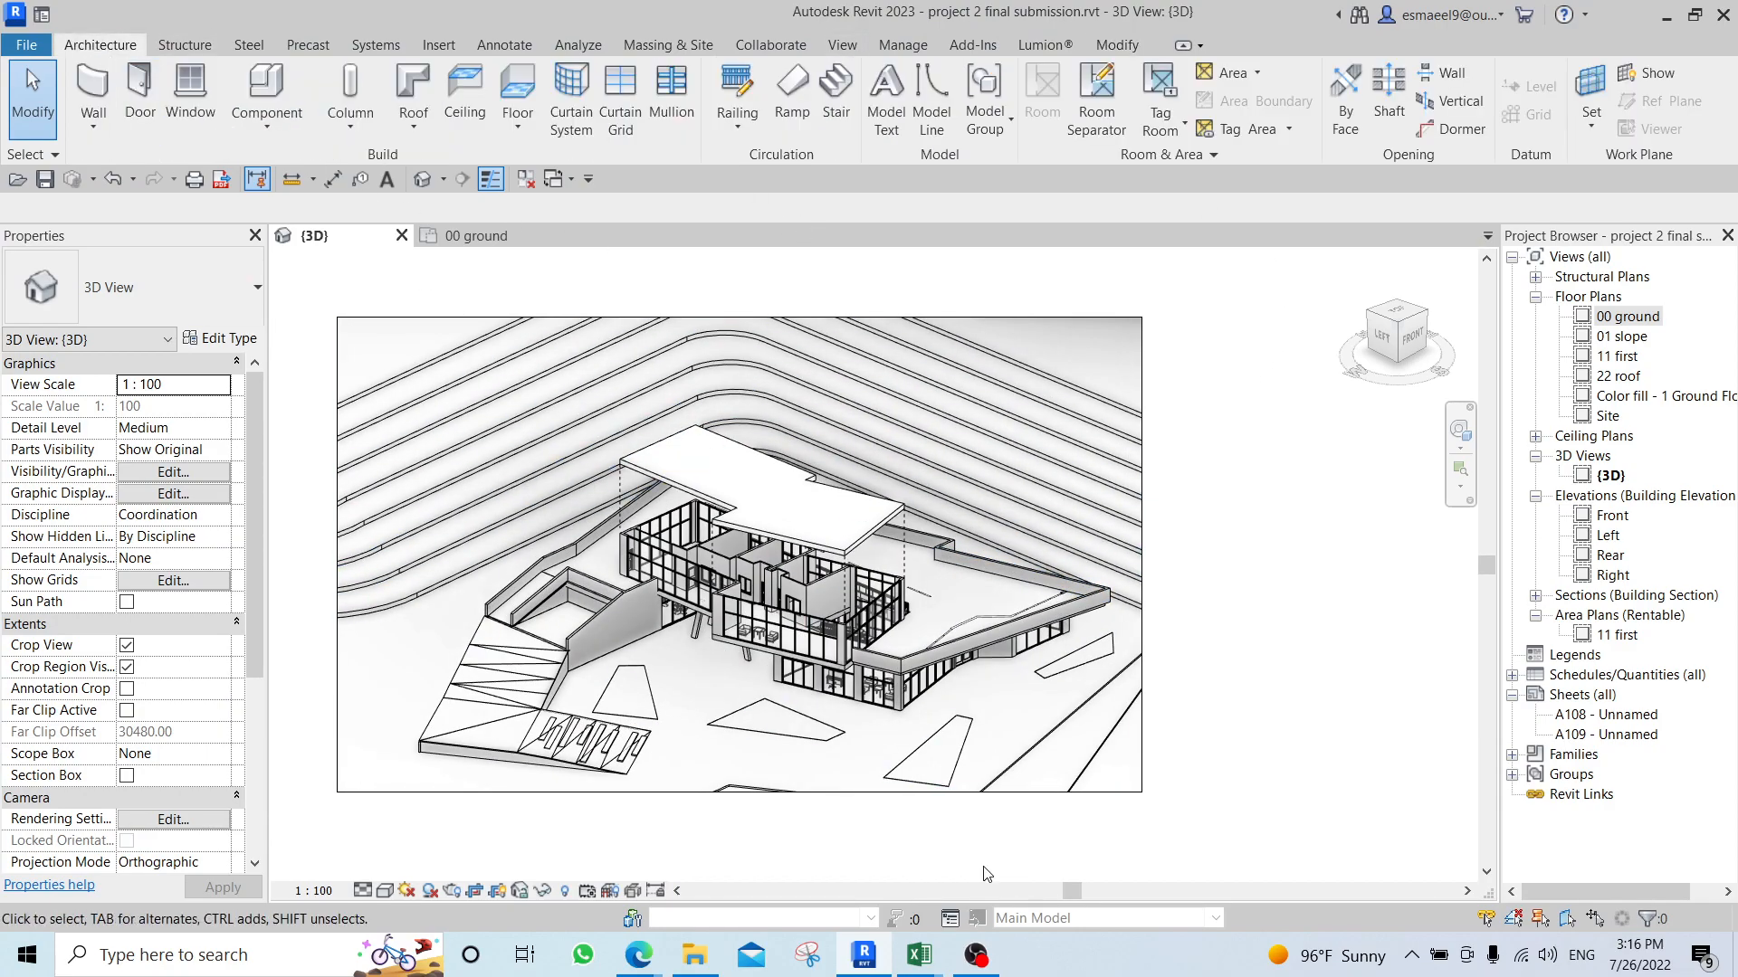
{"action": "left_click", "coordinate": [864, 959]}
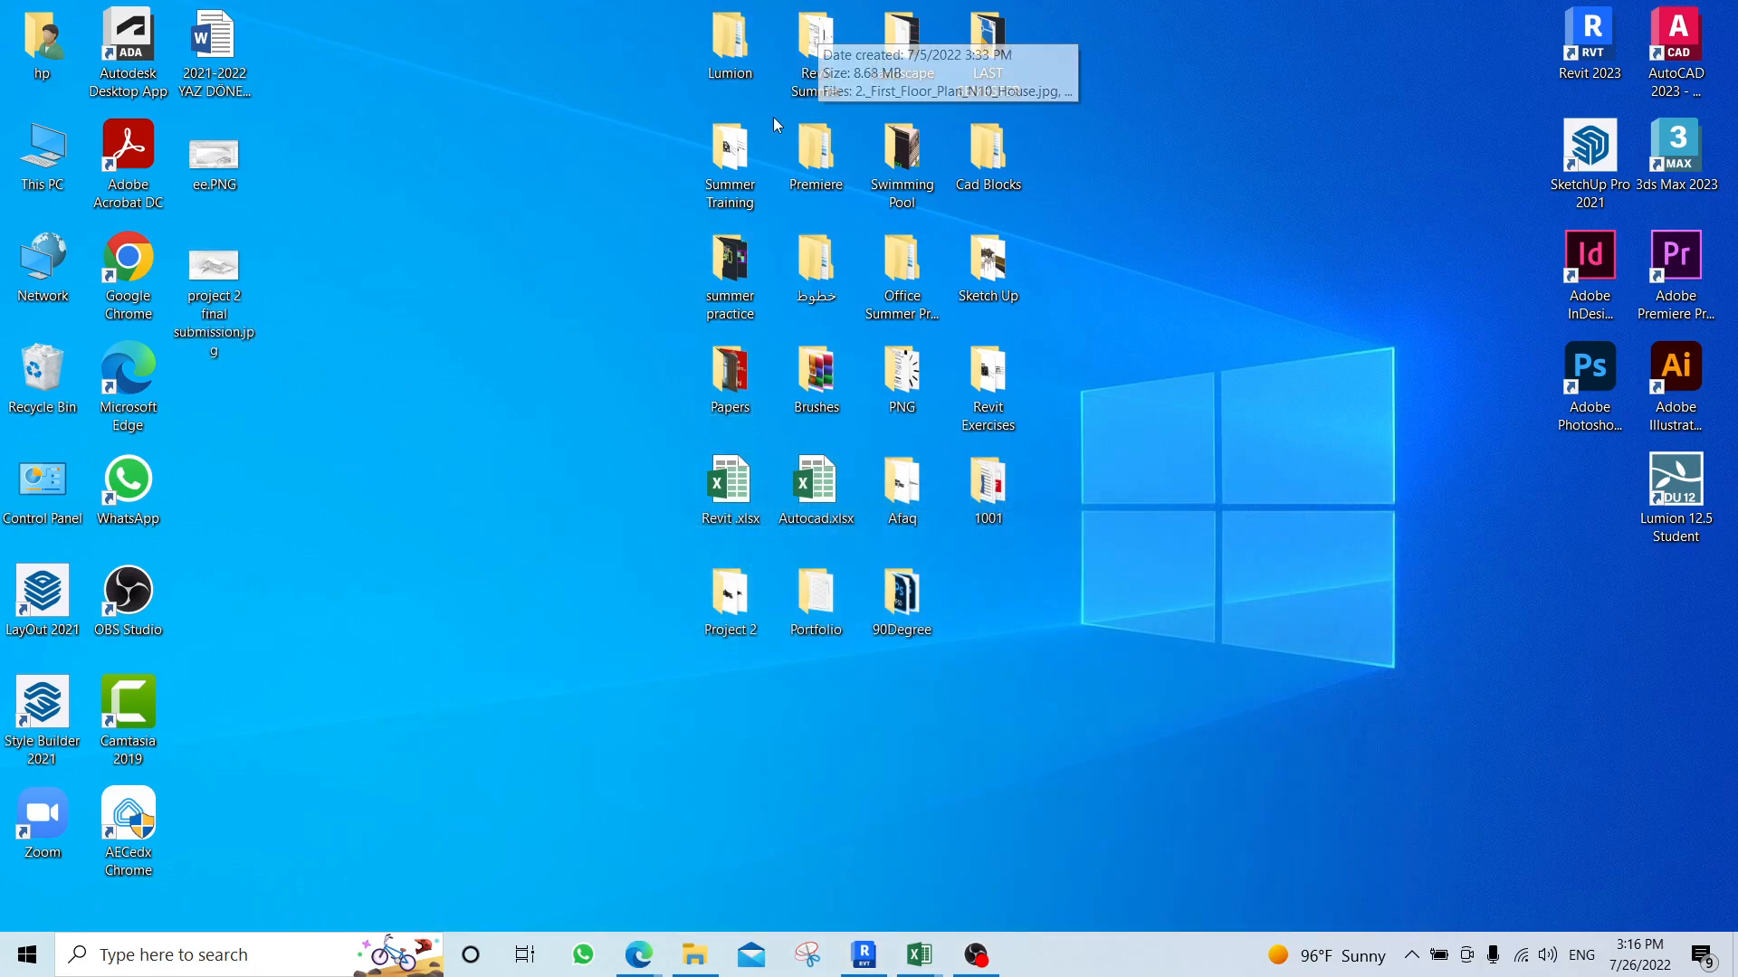
{"action": "double_click", "coordinate": [815, 45]}
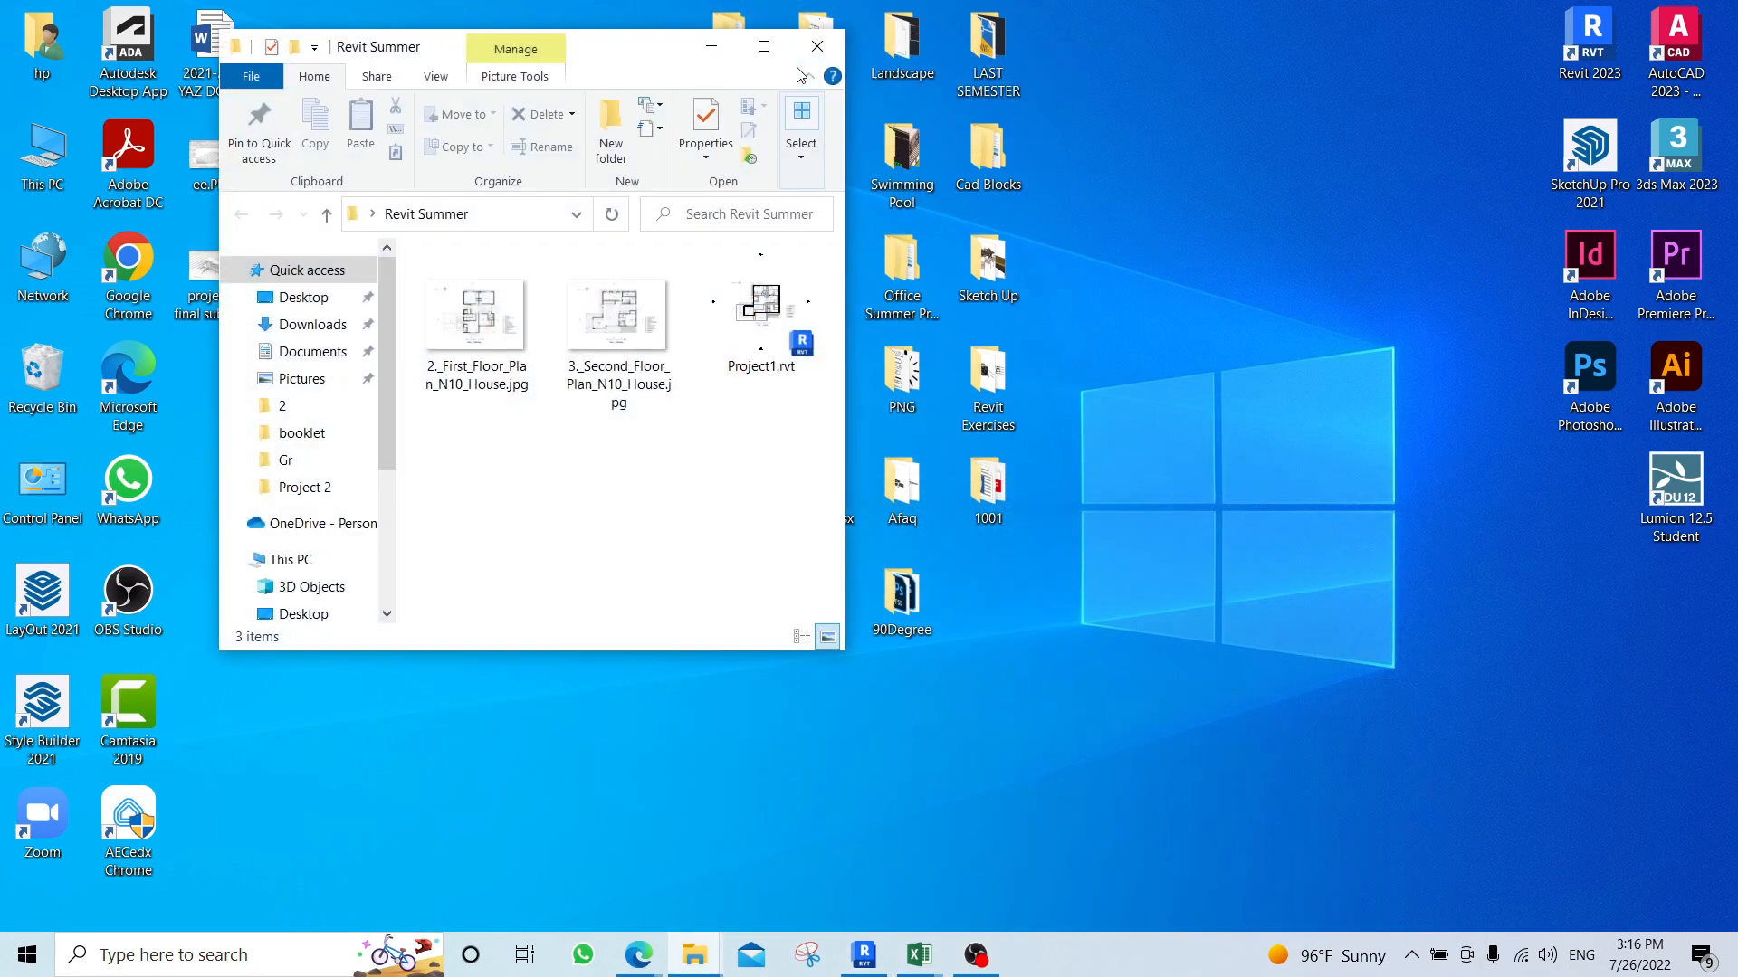
{"action": "left_click", "coordinate": [817, 46]}
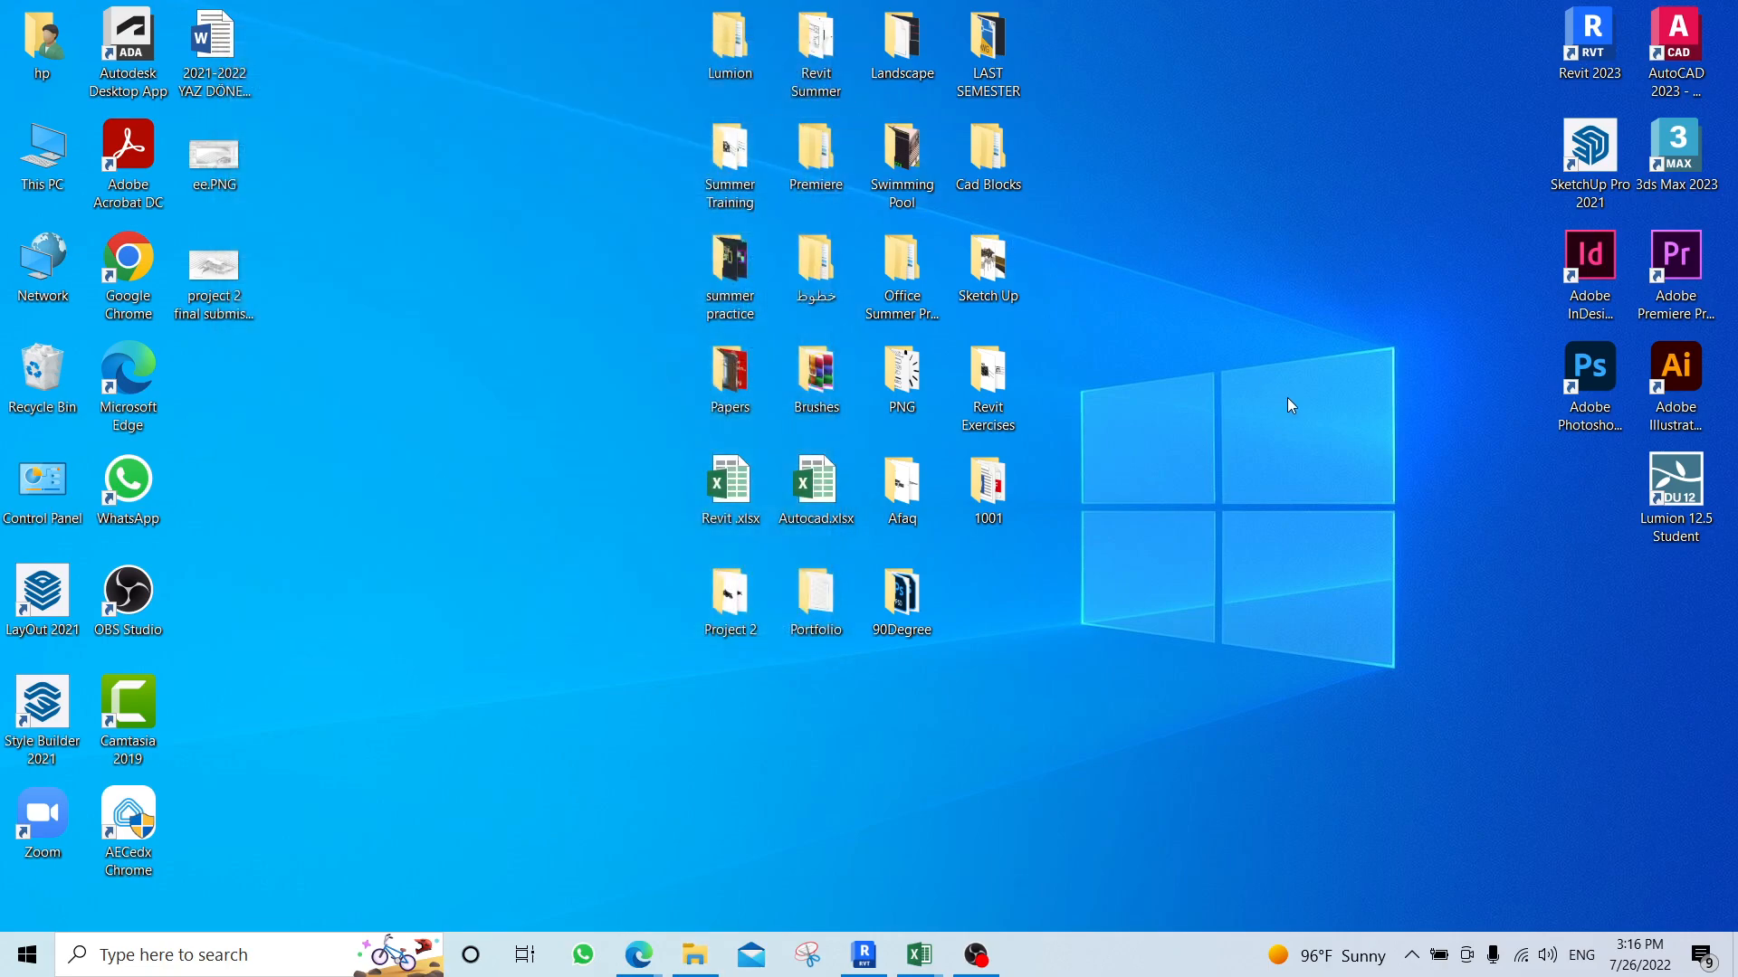
Open the FINAL REVIT folder inside Revit Exercises and view WhatsApp Image 2022-05-25 at 1.11.29 PM.jpeg, the building with square windows.
{"action": "double_click", "coordinate": [987, 373]}
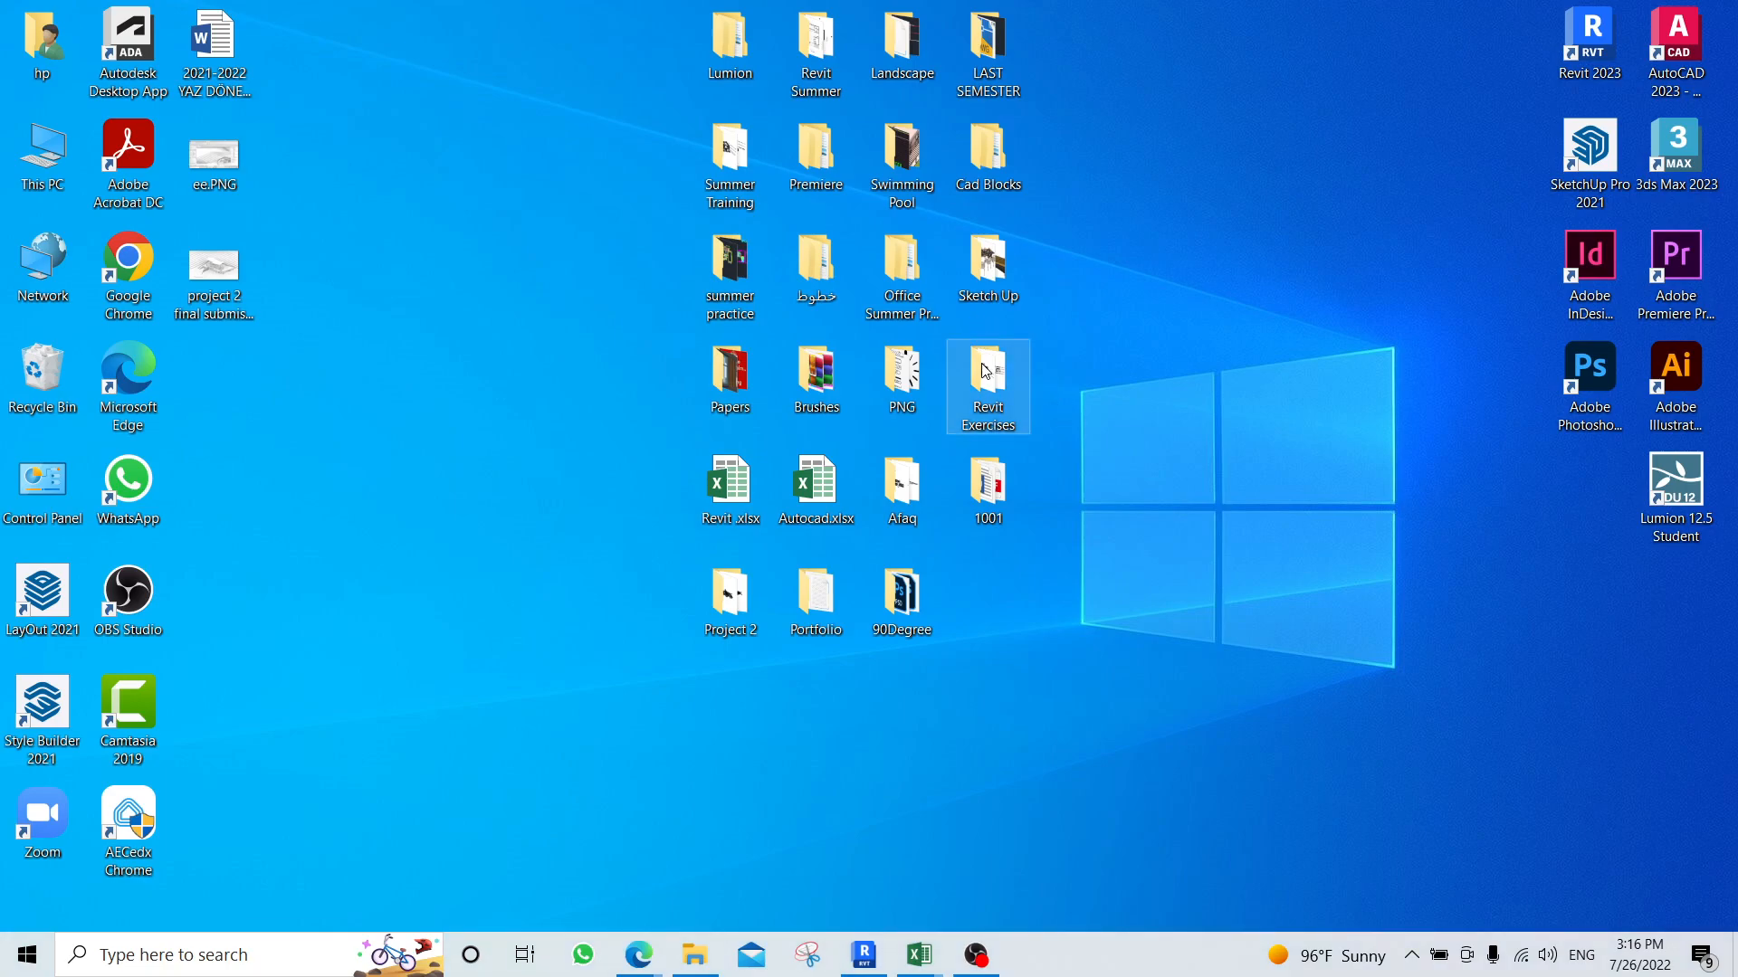
{"action": "double_click", "coordinate": [467, 312]}
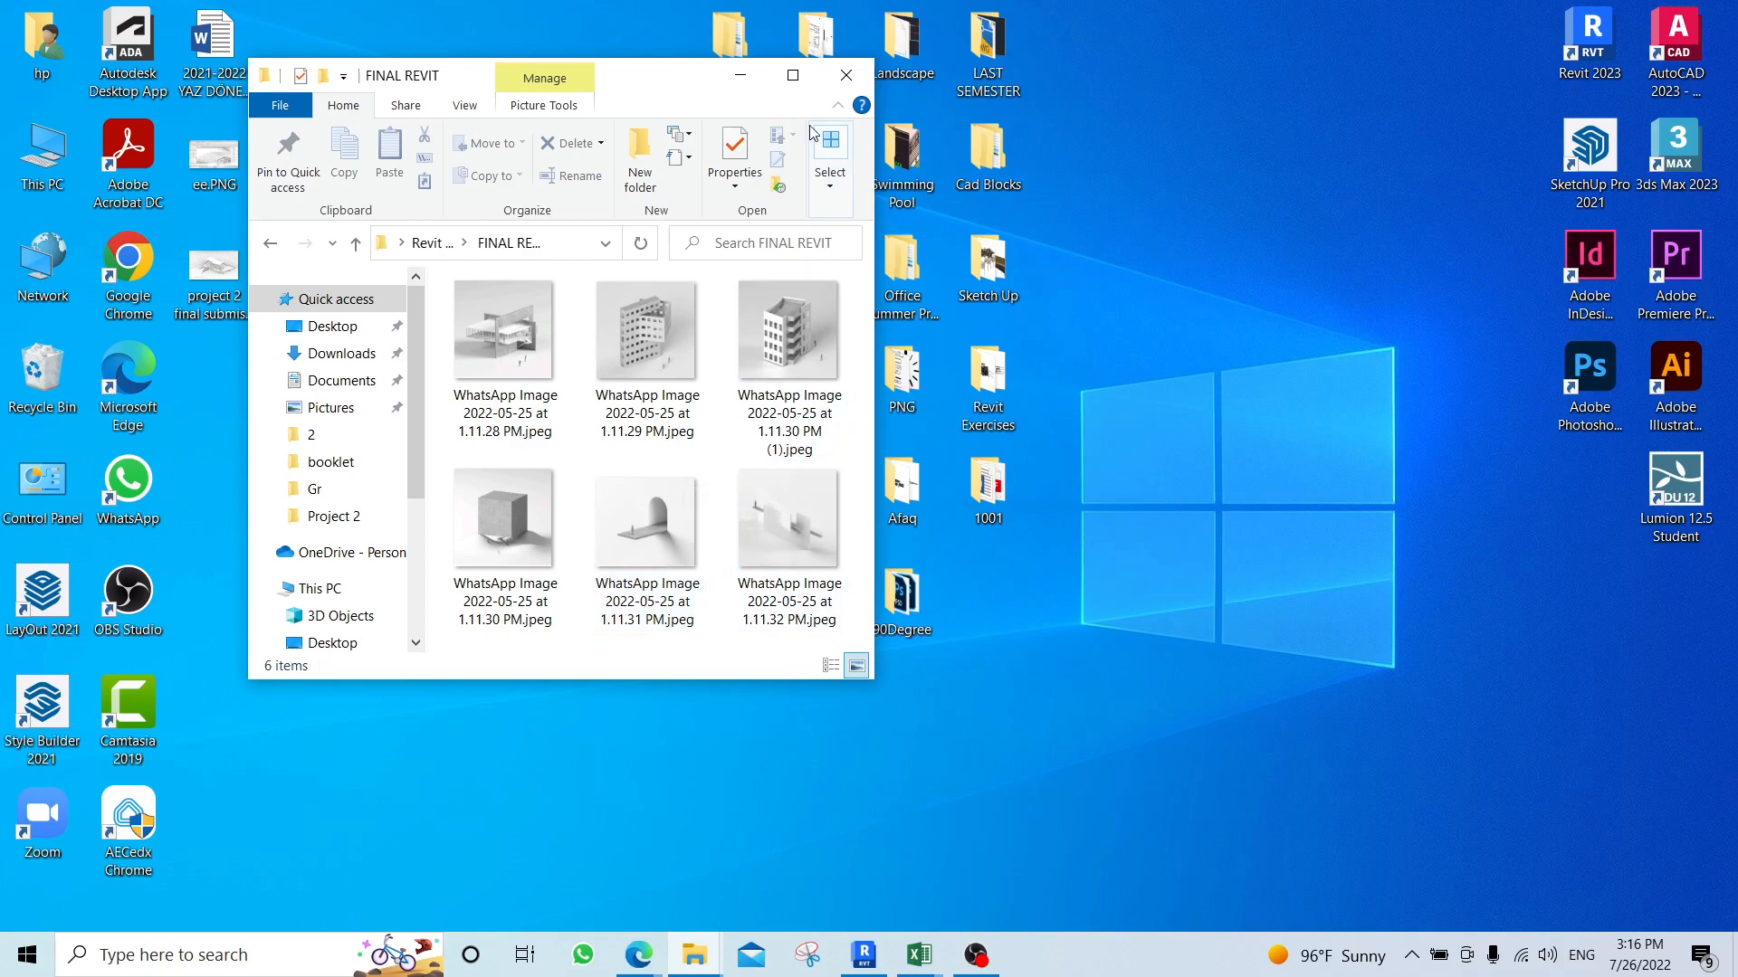
{"action": "left_click", "coordinate": [793, 77]}
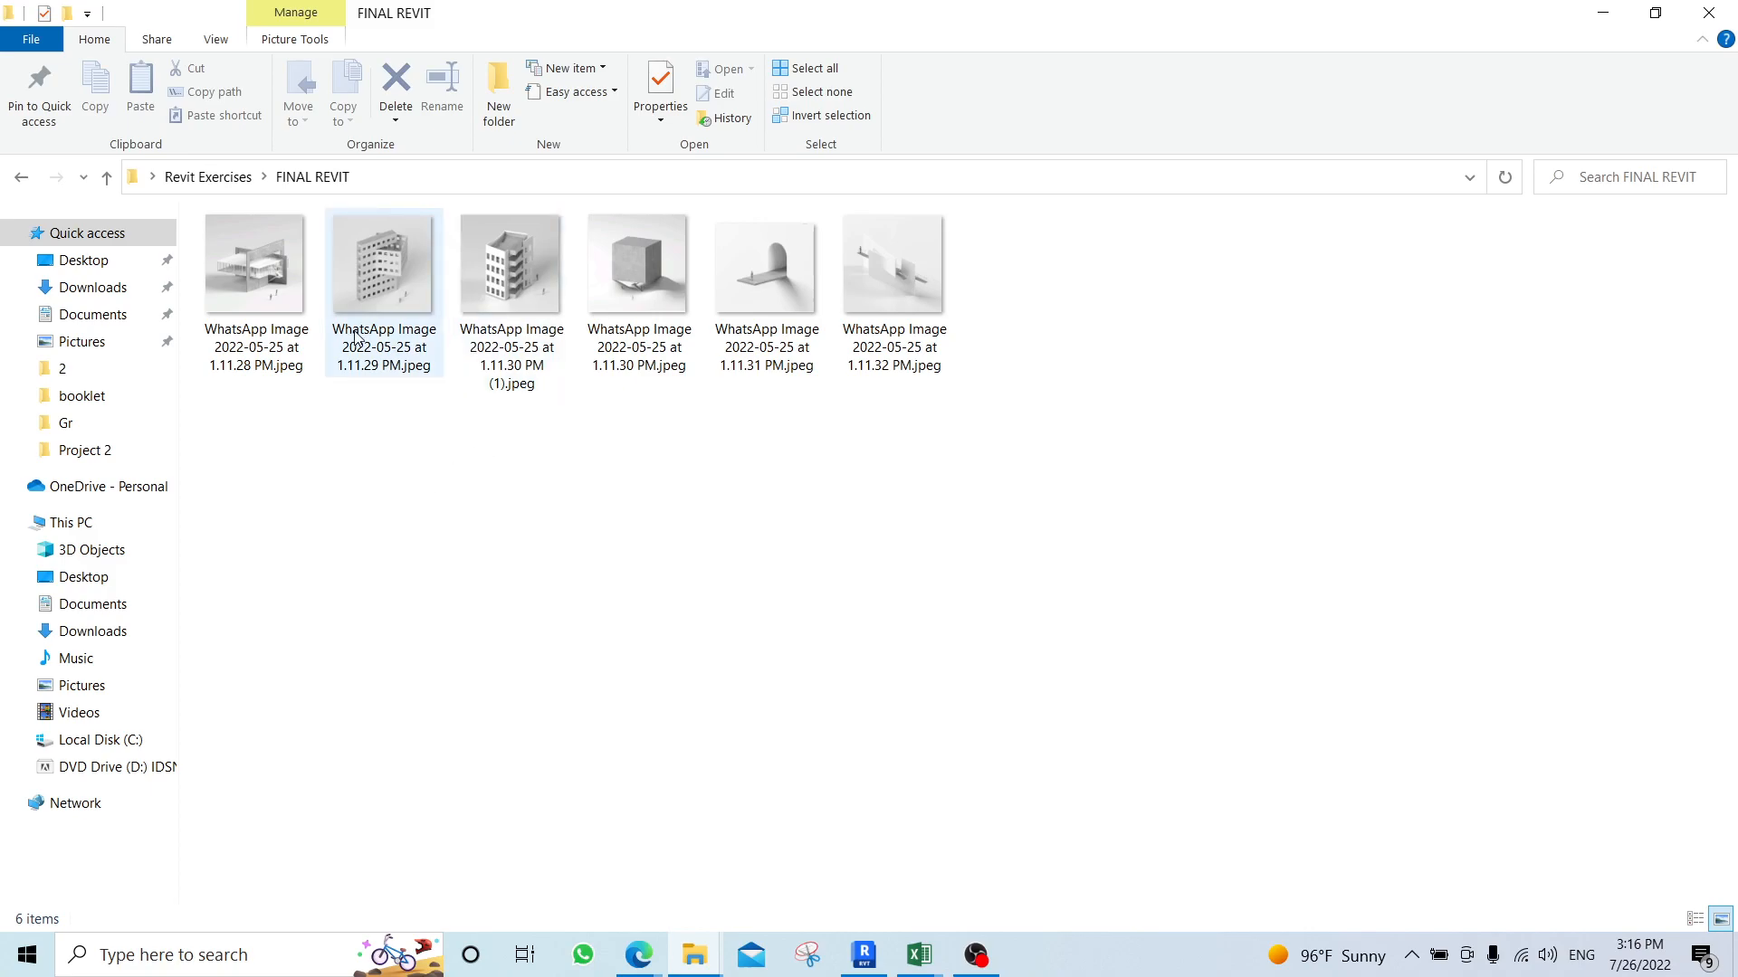
{"action": "double_click", "coordinate": [377, 281]}
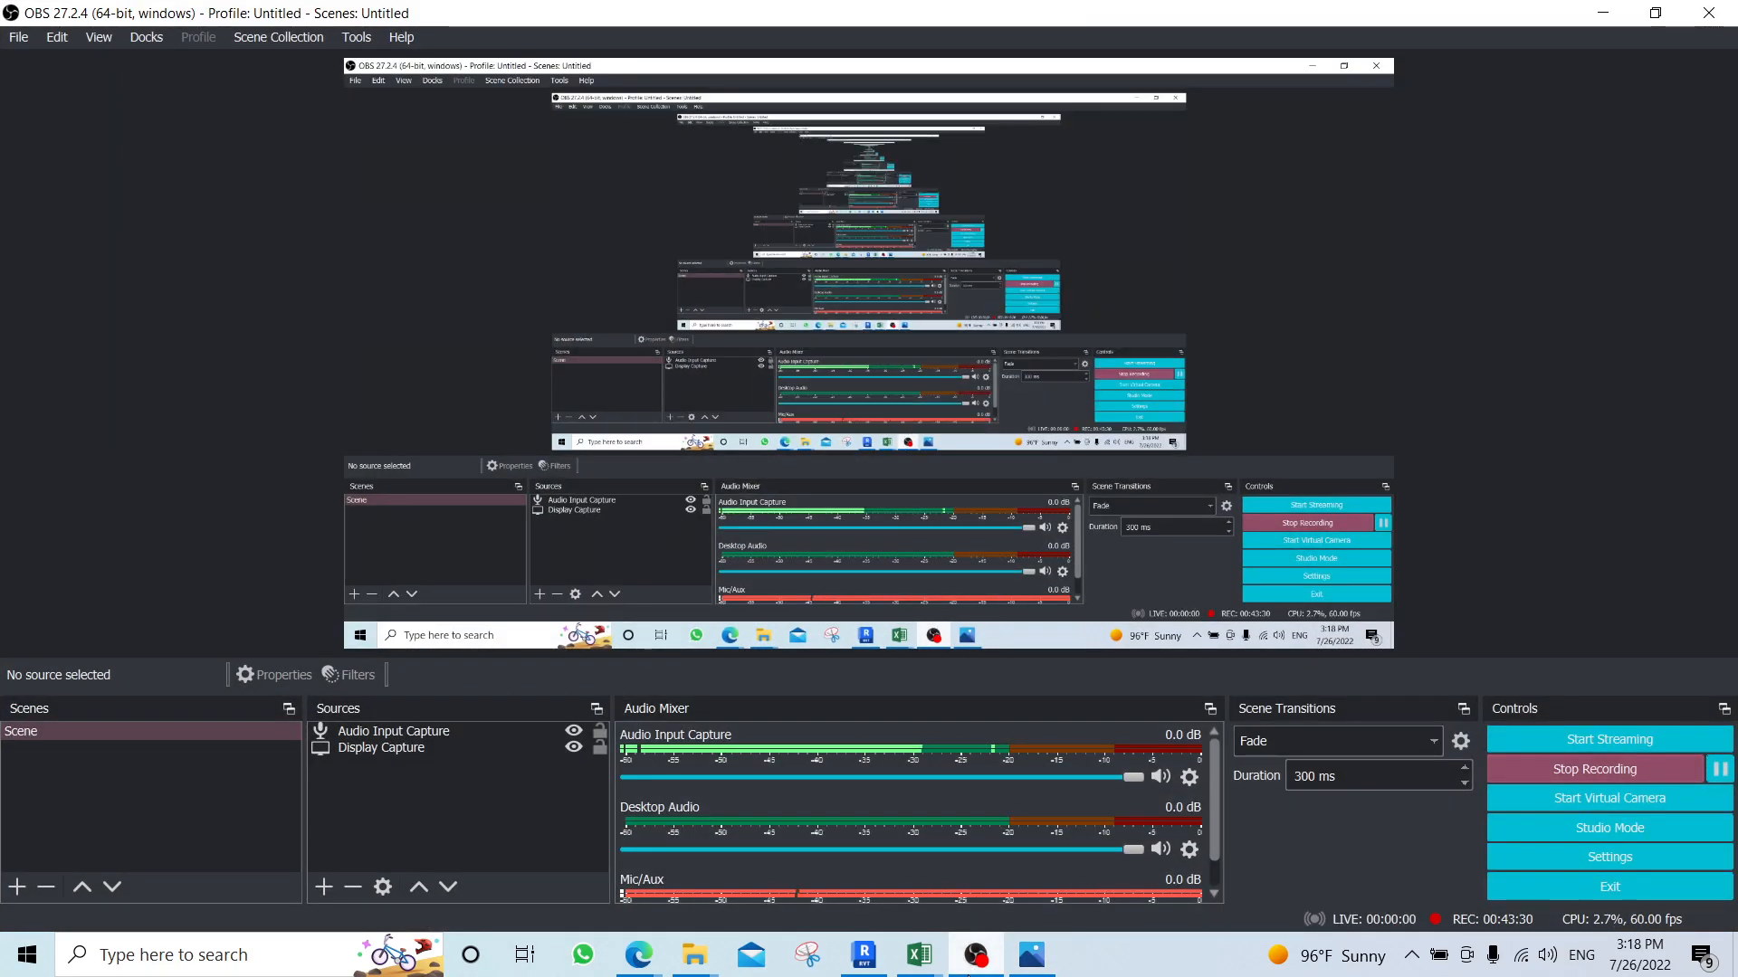
{"action": "left_click", "coordinate": [1032, 955]}
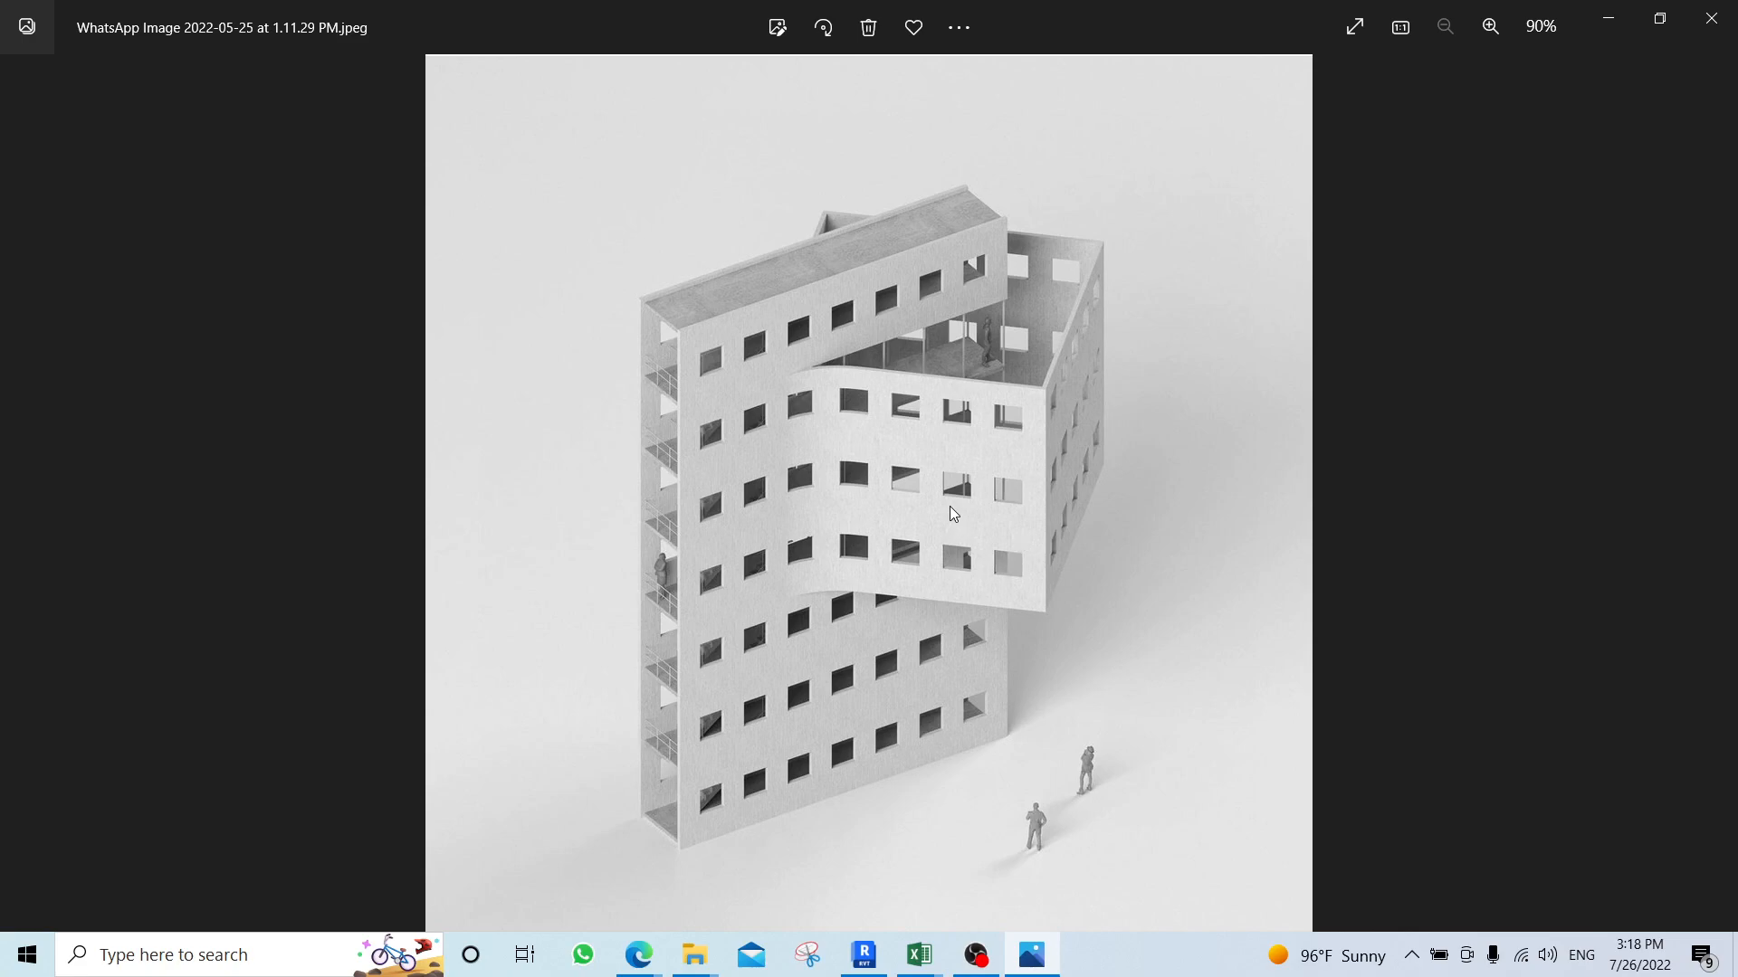
Check the running recording in OBS and switch to the Google Meet call in Microsoft Edge.
{"action": "left_click", "coordinate": [976, 955]}
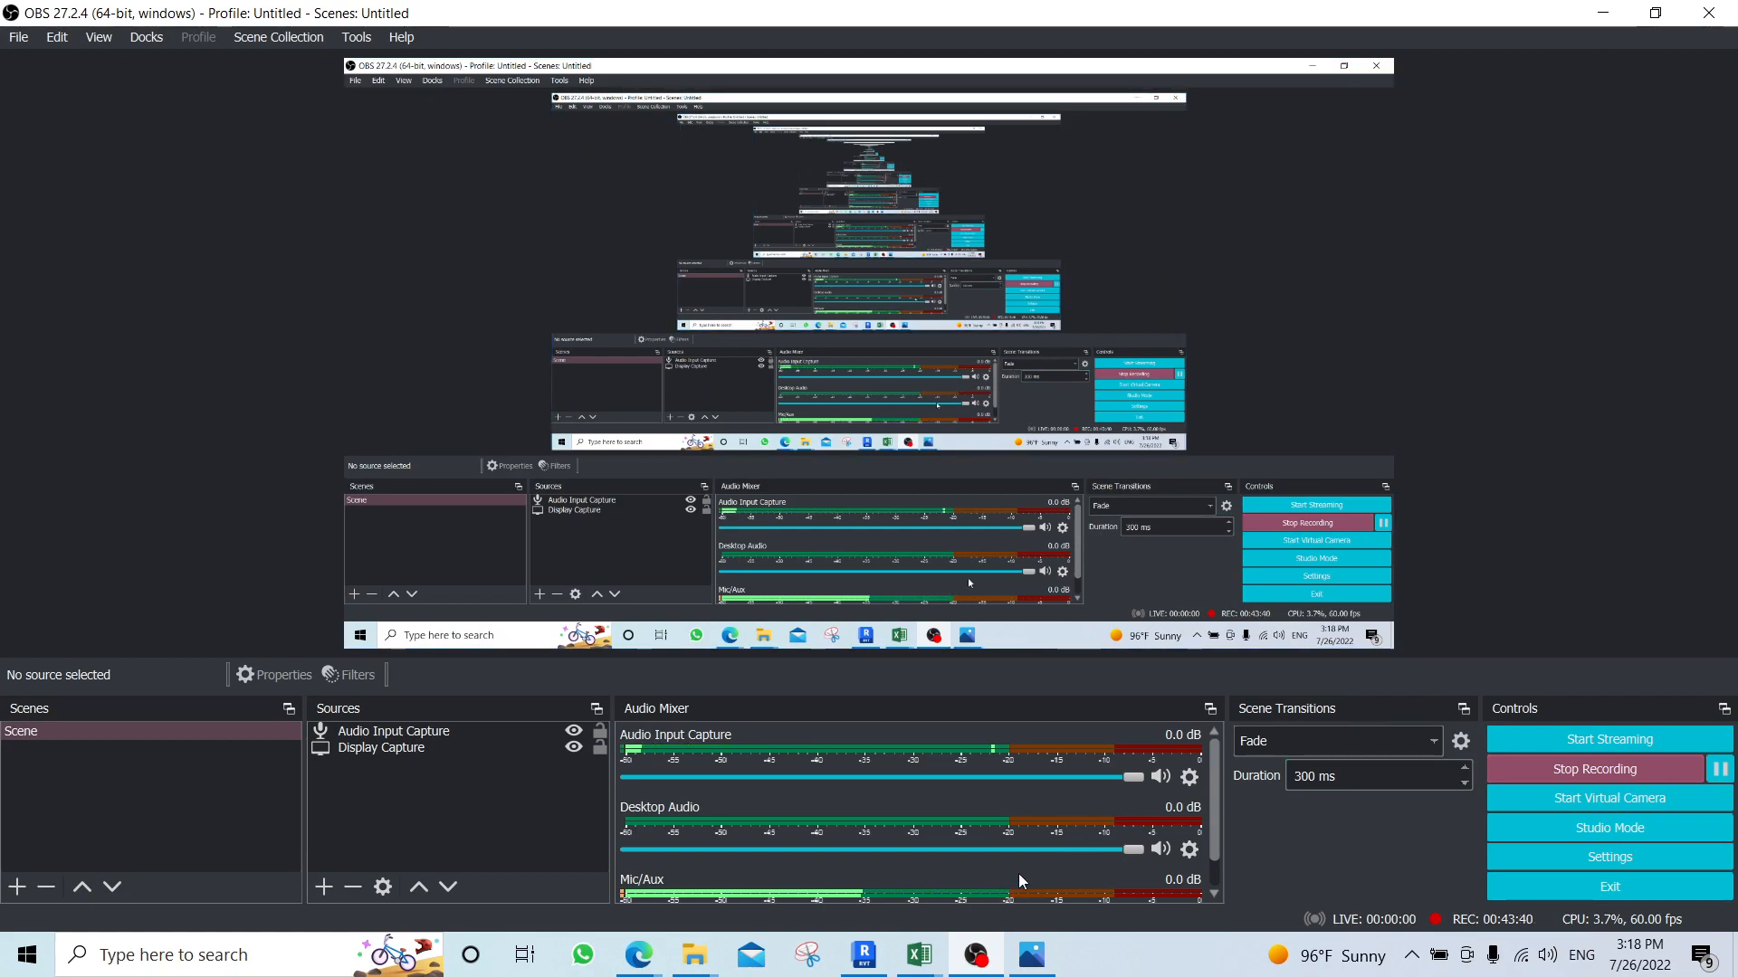
{"action": "left_click", "coordinate": [641, 954]}
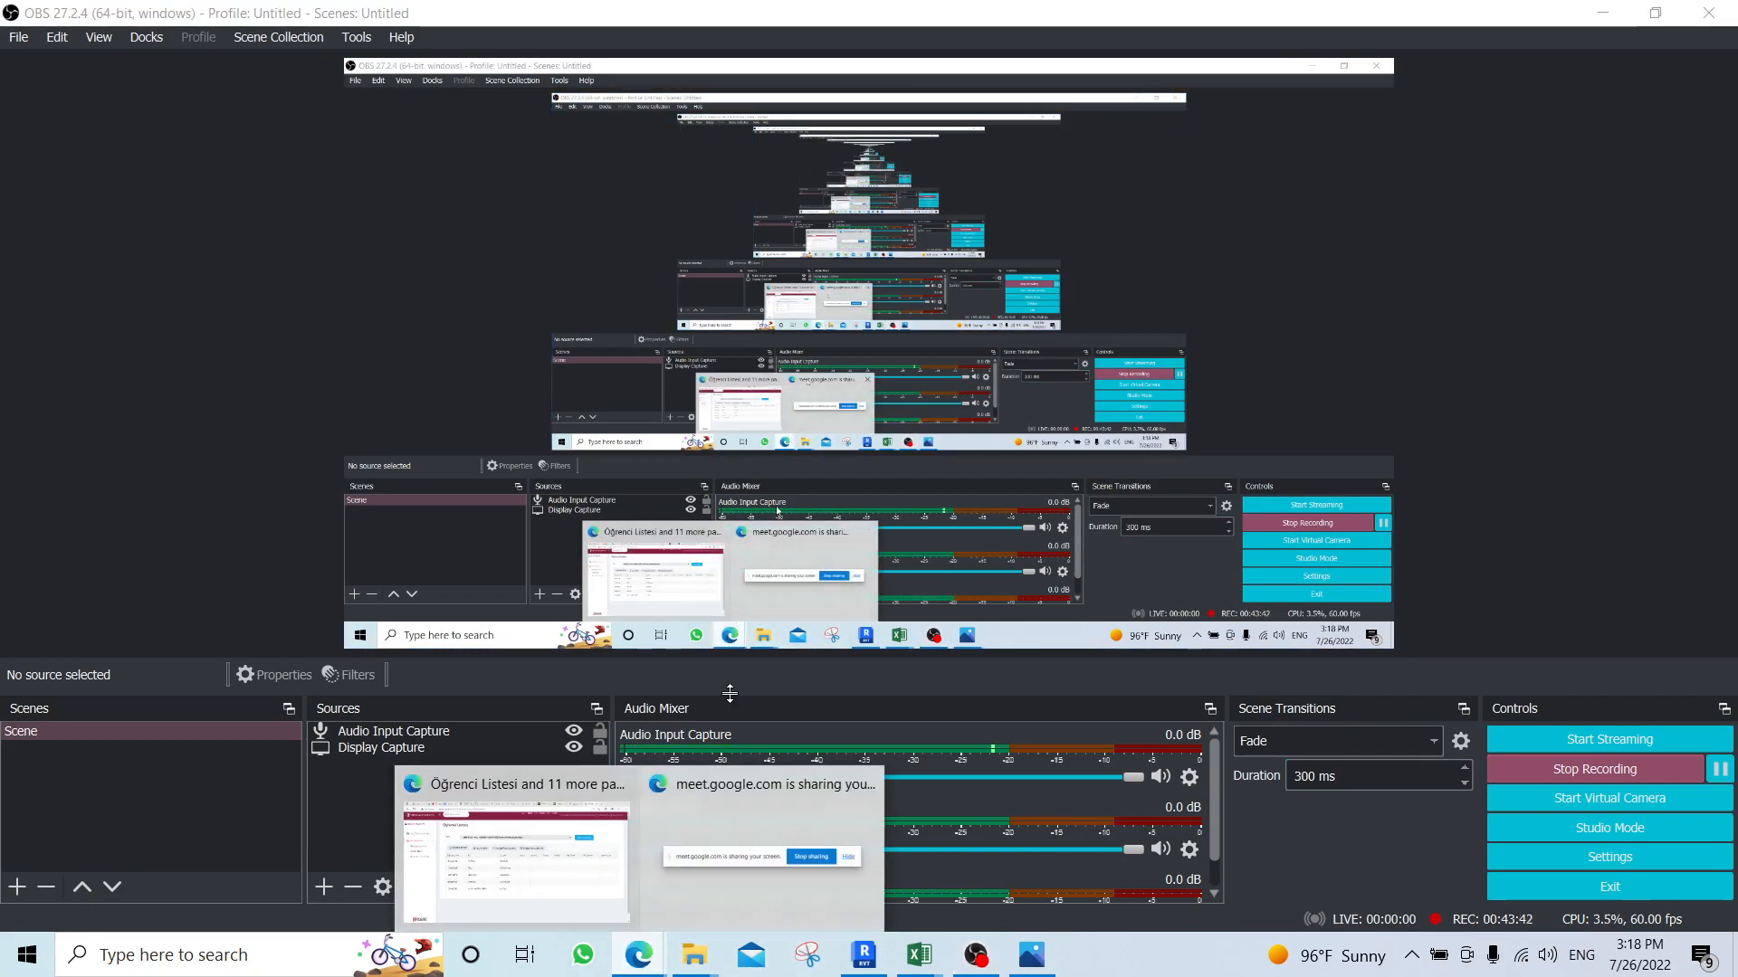
{"action": "left_click", "coordinate": [543, 896]}
{"action": "left_click", "coordinate": [260, 9]}
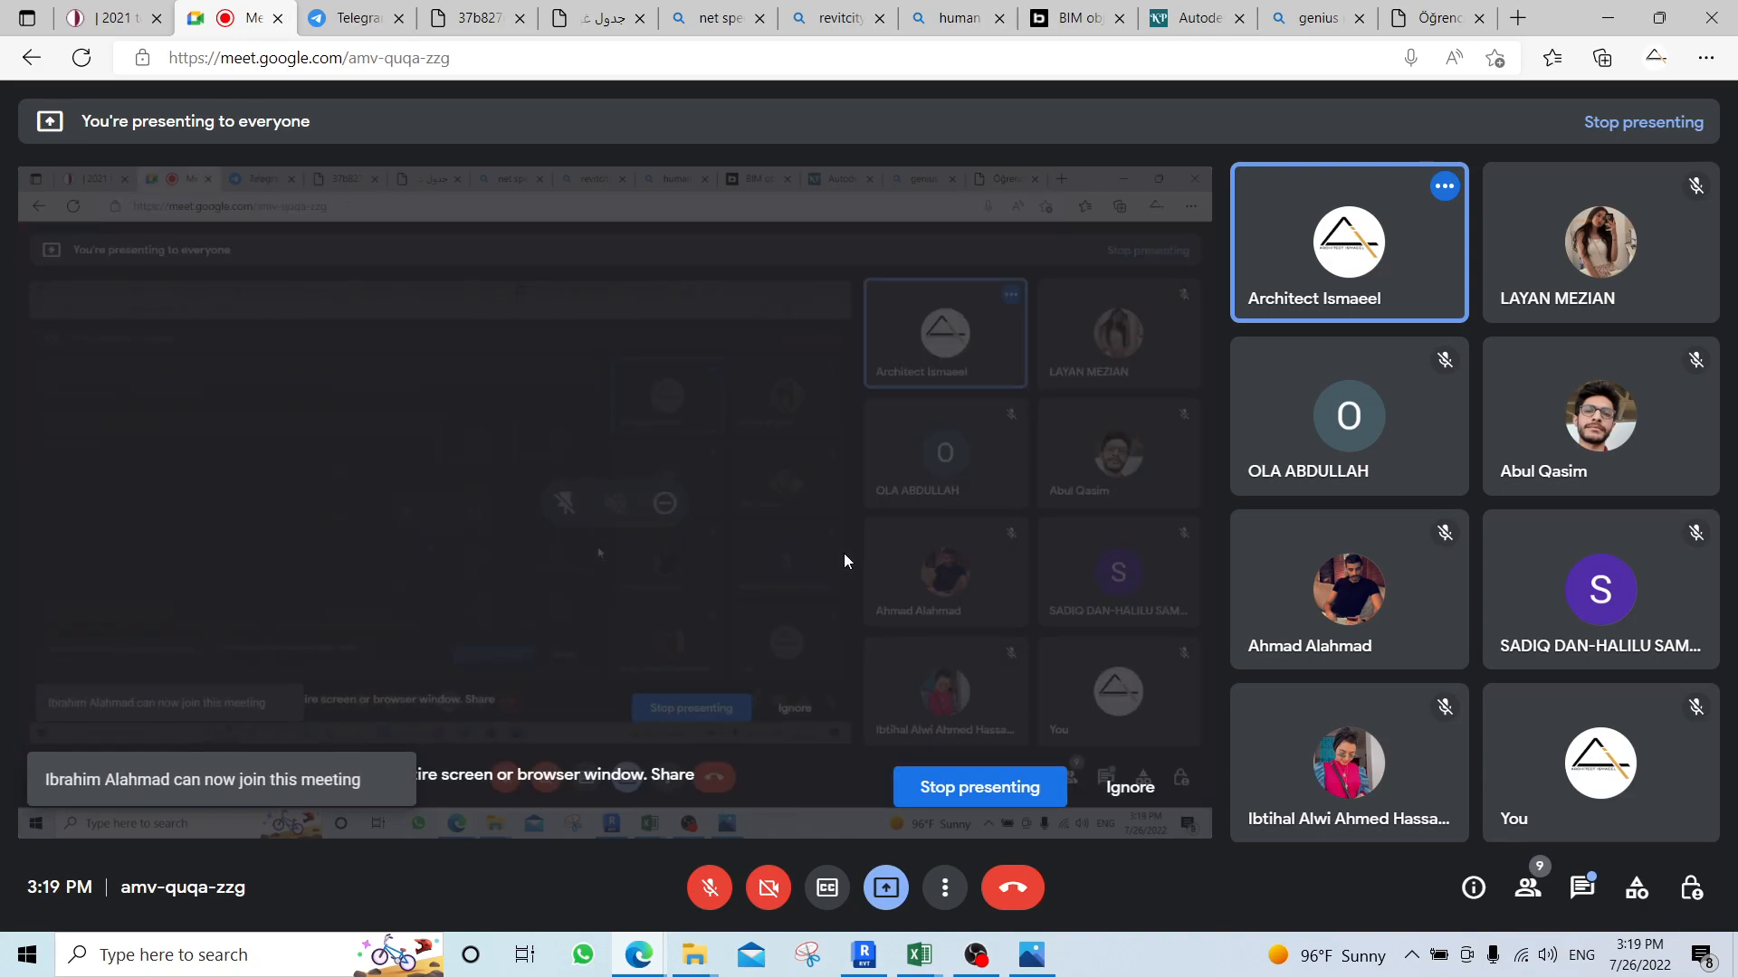
Switch to Excel, close the Autocad.xlsx attendance workbook and bring up the Revit .xlsx attendance sheet.
{"action": "left_click", "coordinate": [935, 957]}
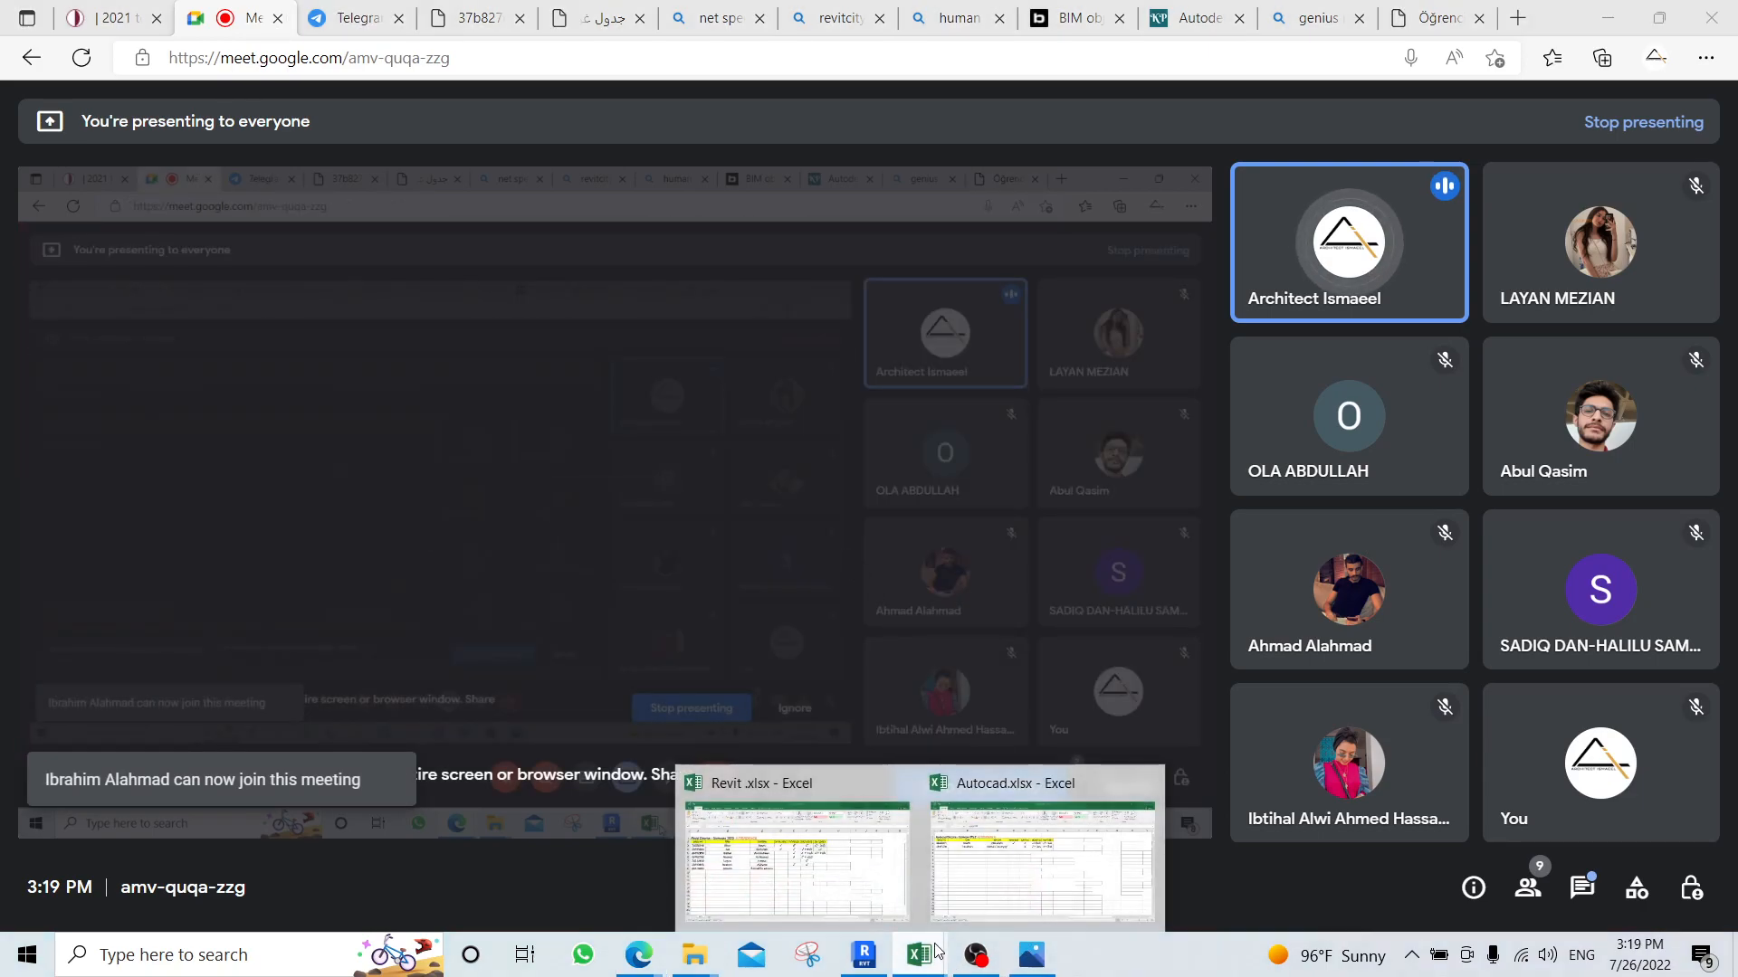
{"action": "mouse_move", "coordinate": [942, 909]}
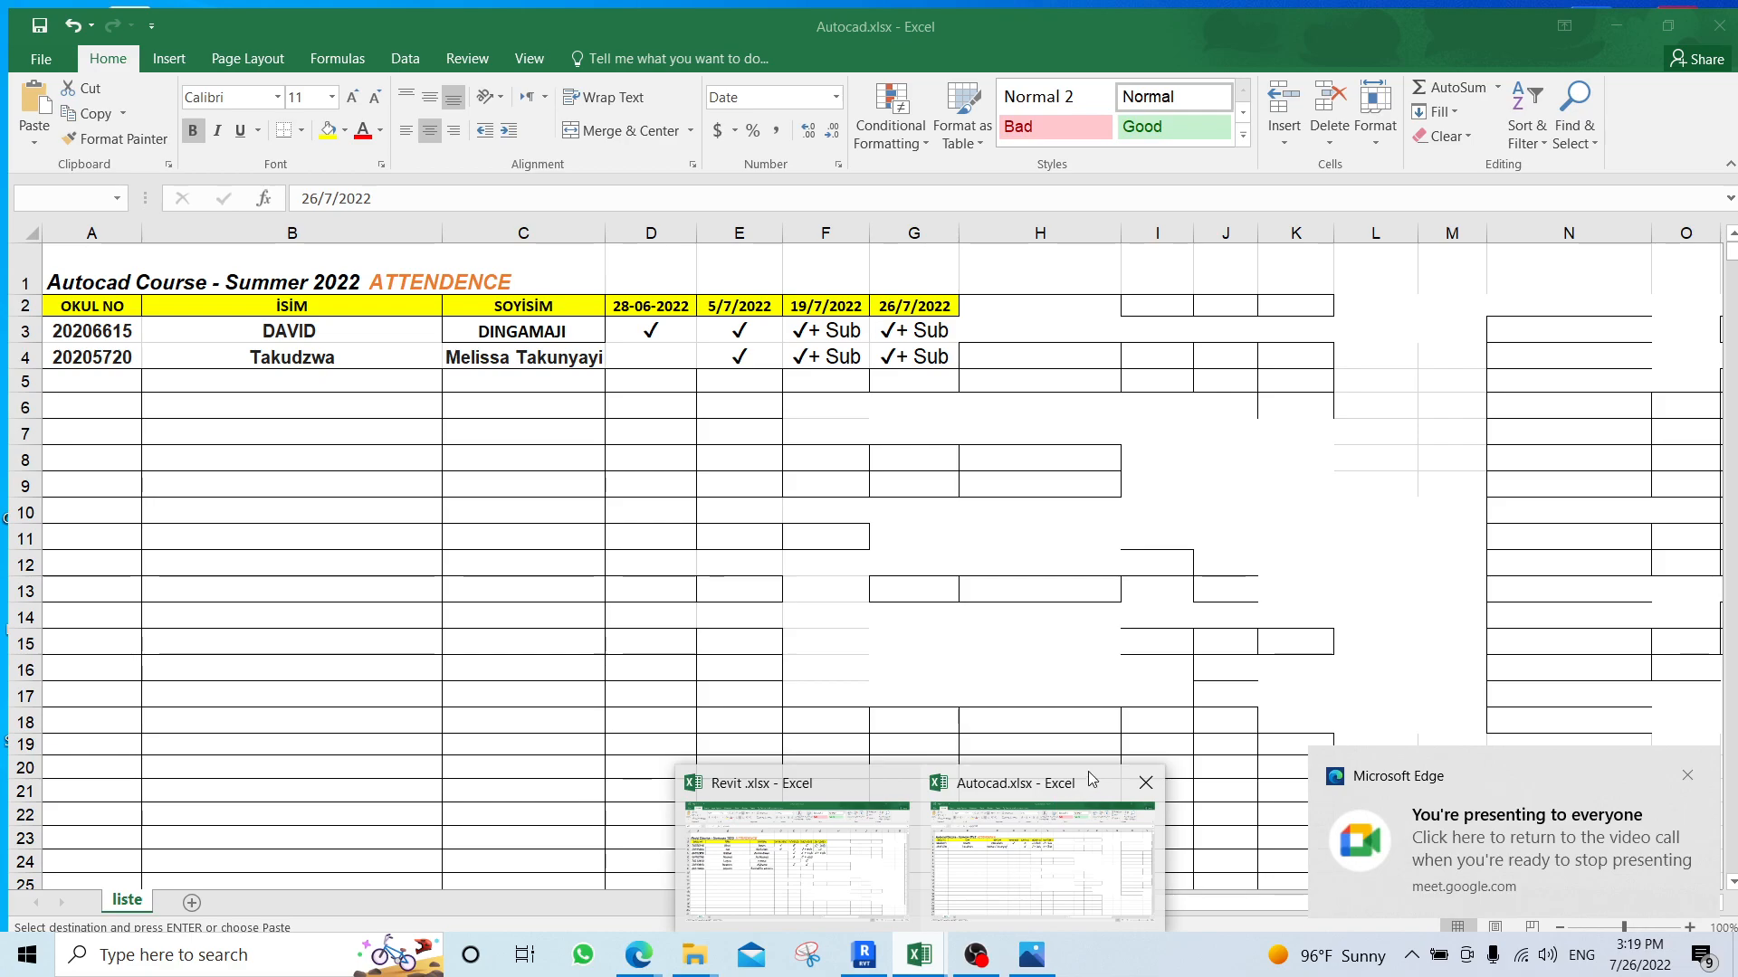
{"action": "left_click", "coordinate": [1146, 782]}
{"action": "left_click", "coordinate": [916, 840]}
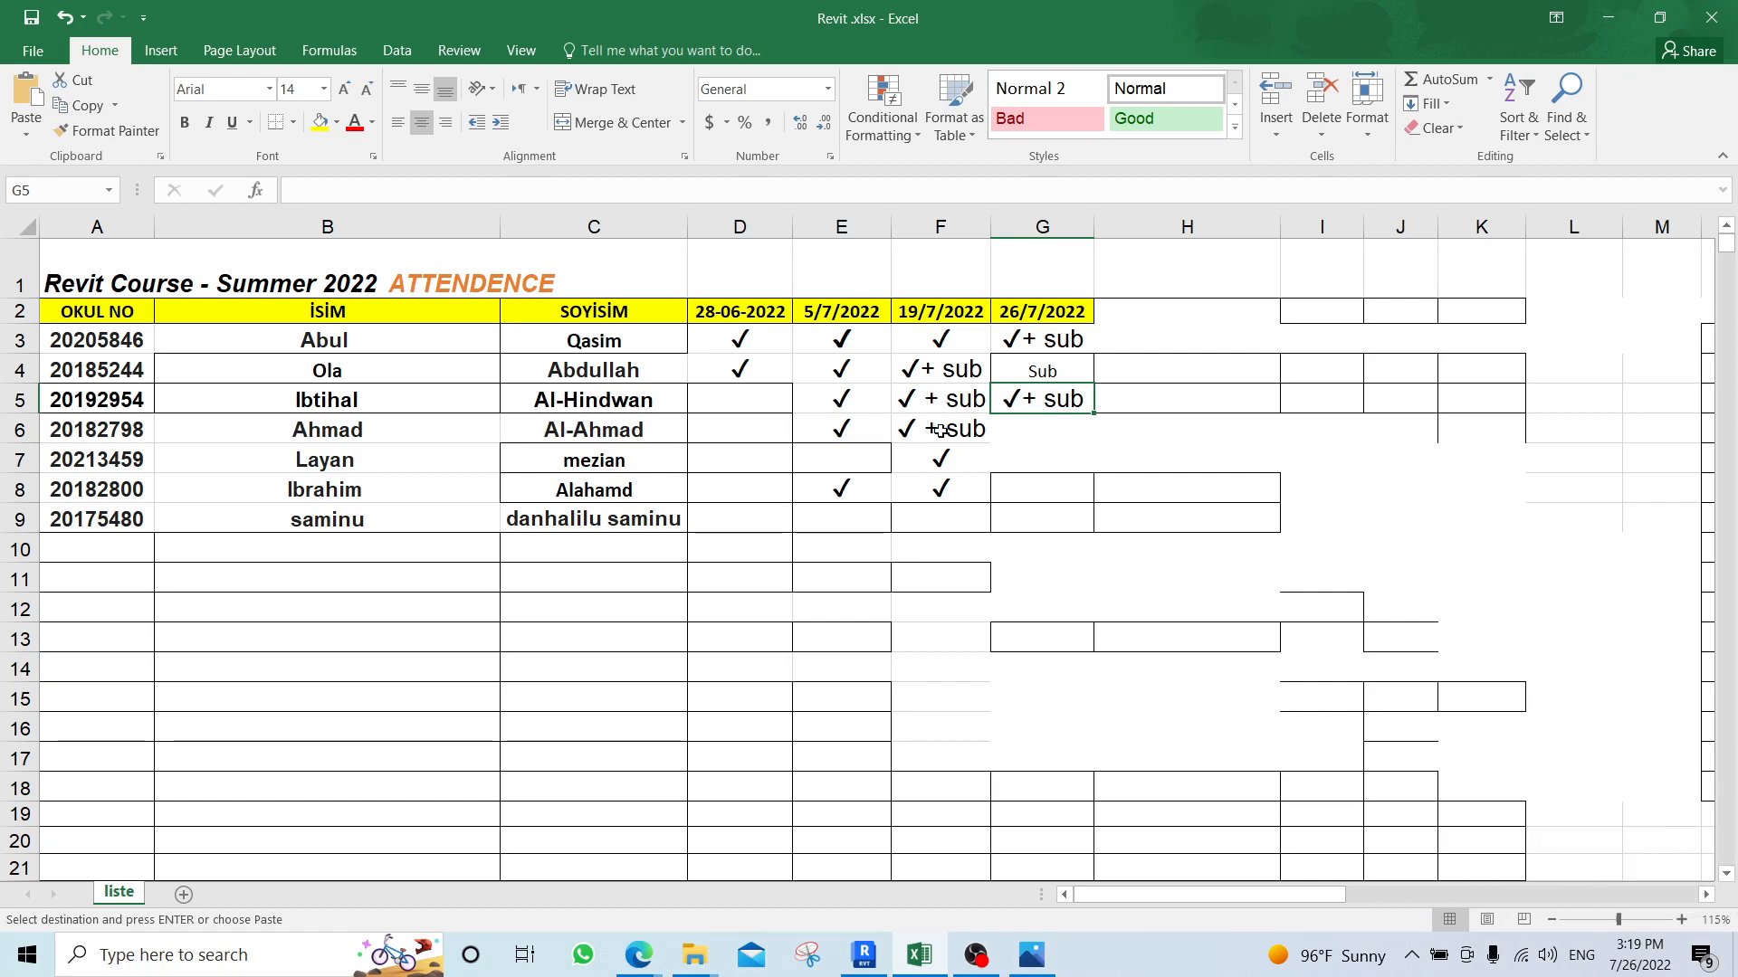
Switch to Edge, reload the assignment grading page on uzem.neu.edu.tr and look through the students' homework submissions.
{"action": "left_click", "coordinate": [639, 954]}
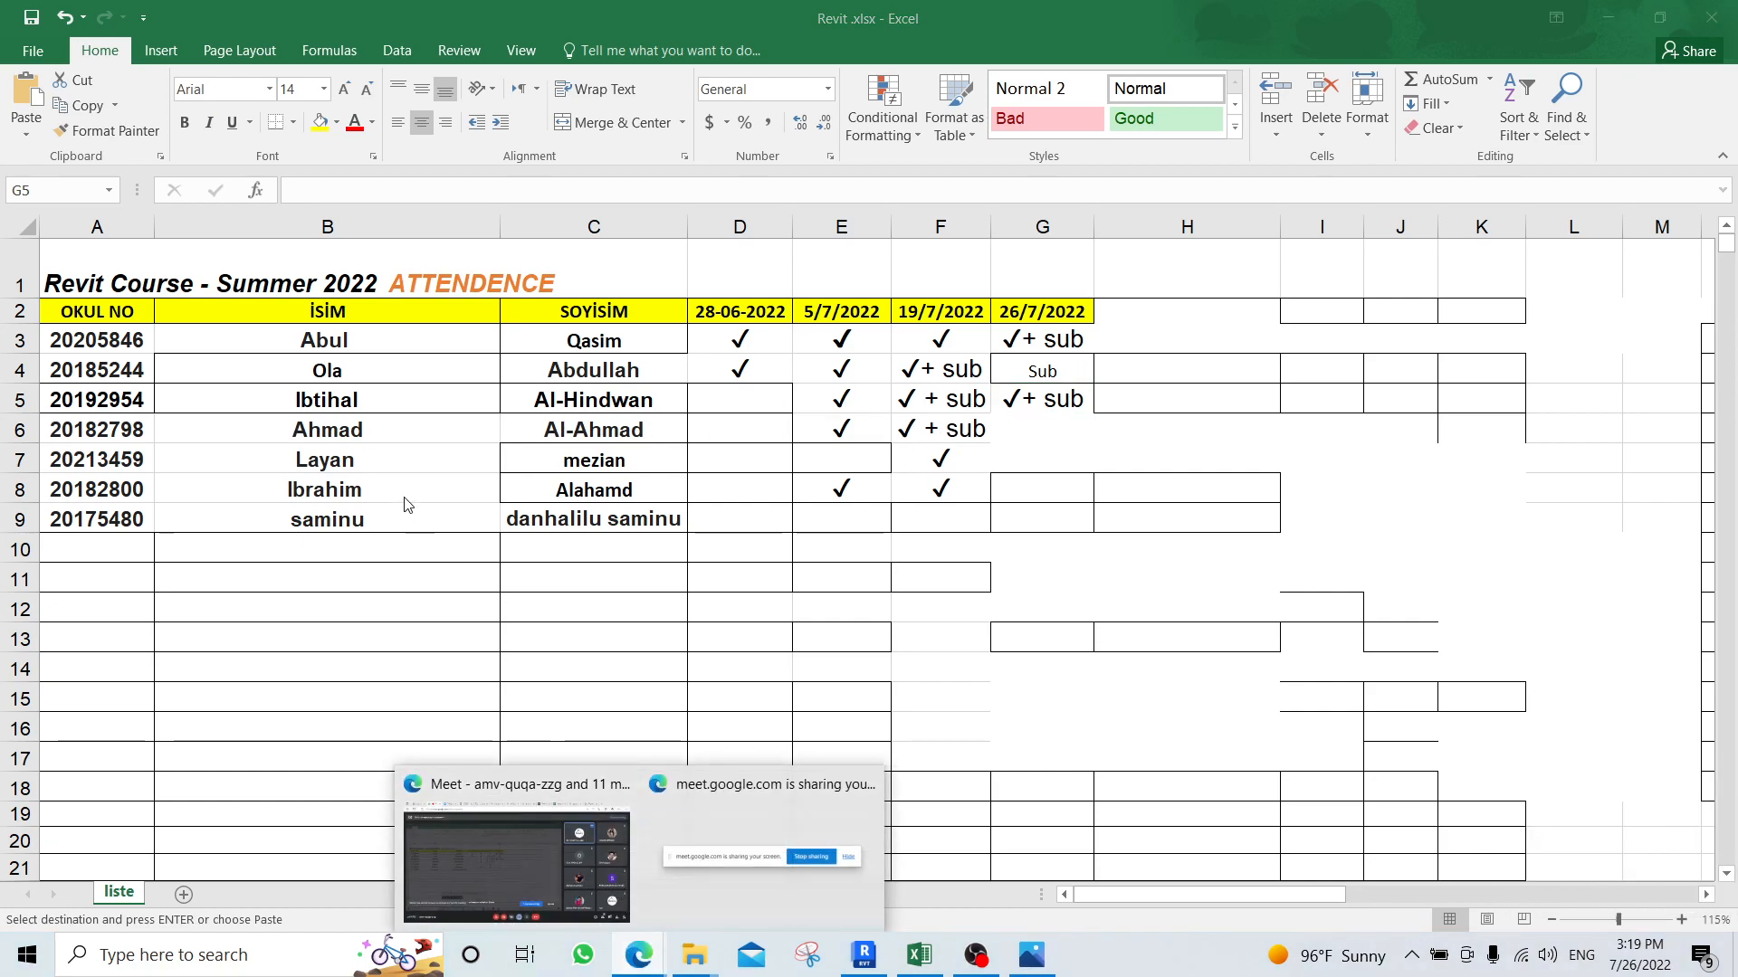
{"action": "left_click", "coordinate": [516, 855]}
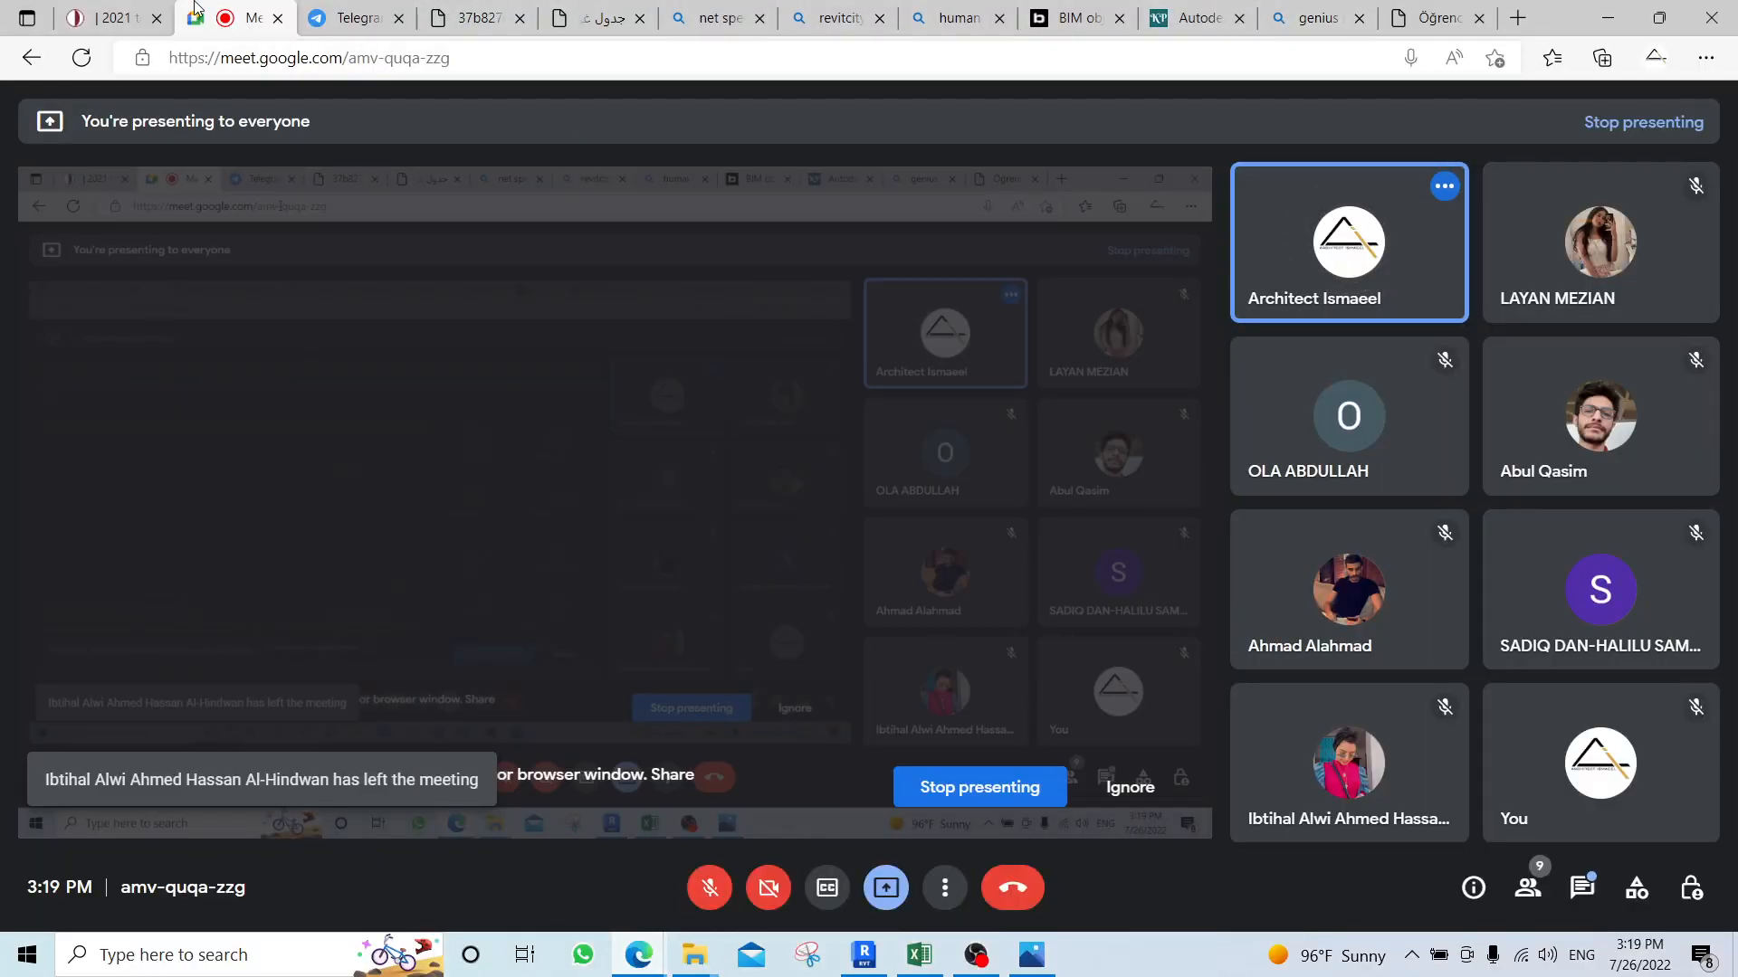
{"action": "left_click", "coordinate": [159, 5]}
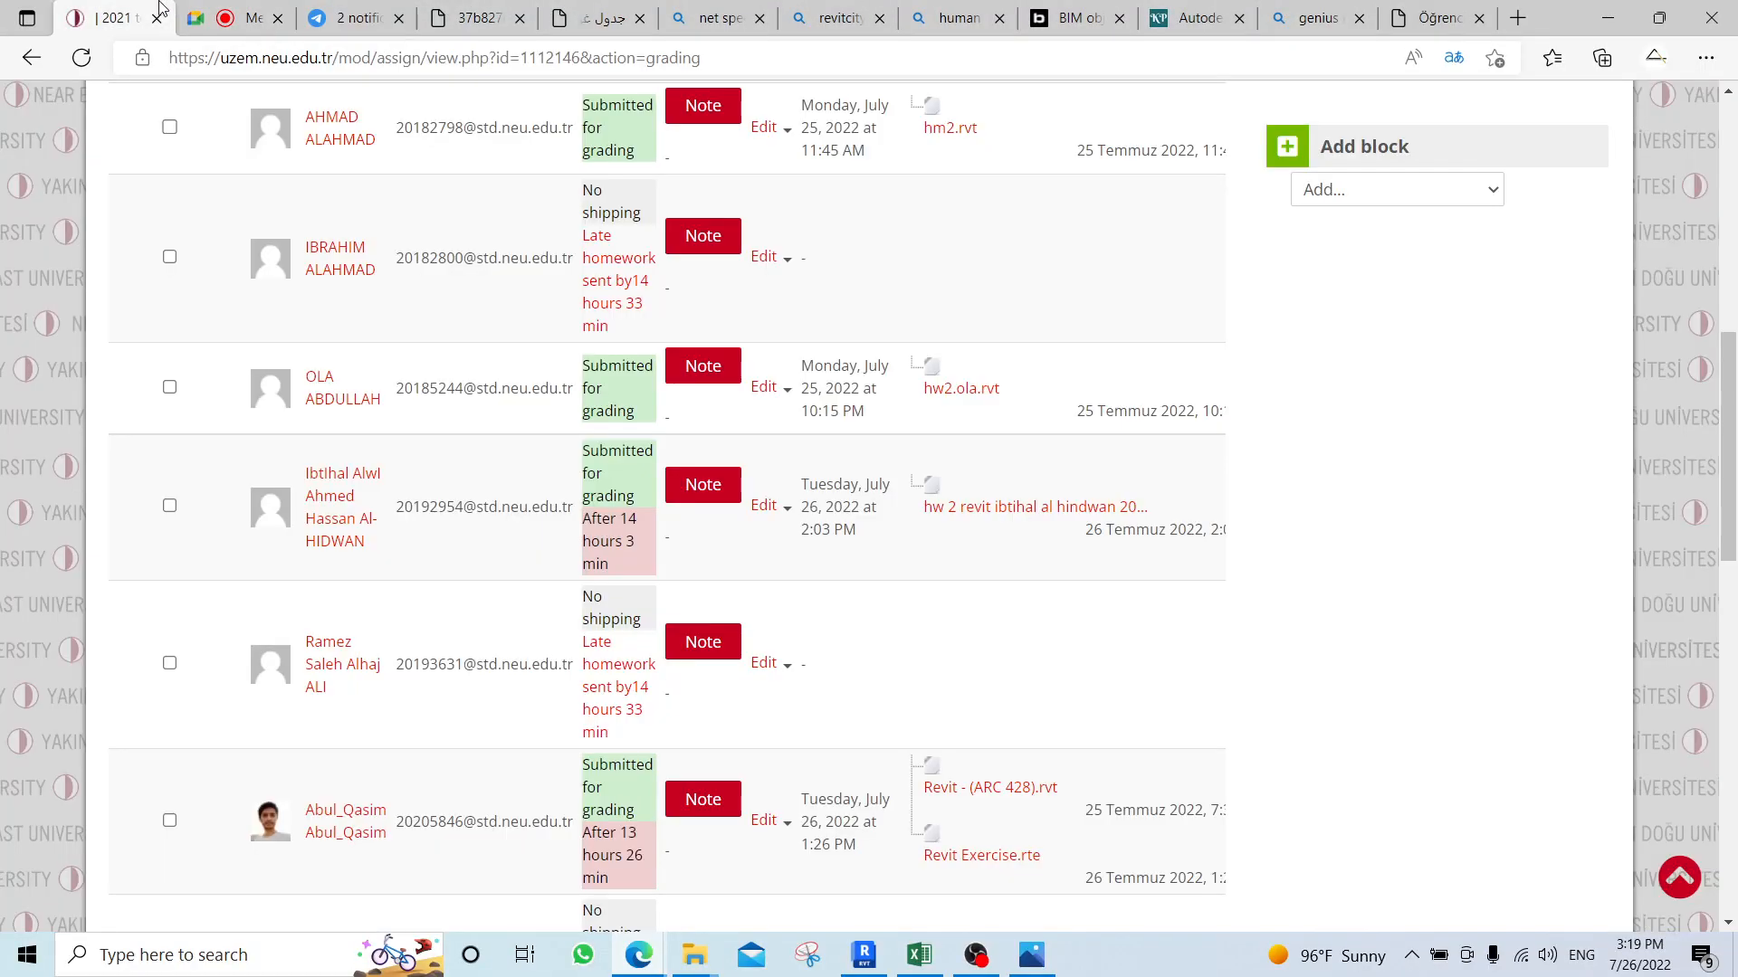
{"action": "left_click", "coordinate": [81, 57]}
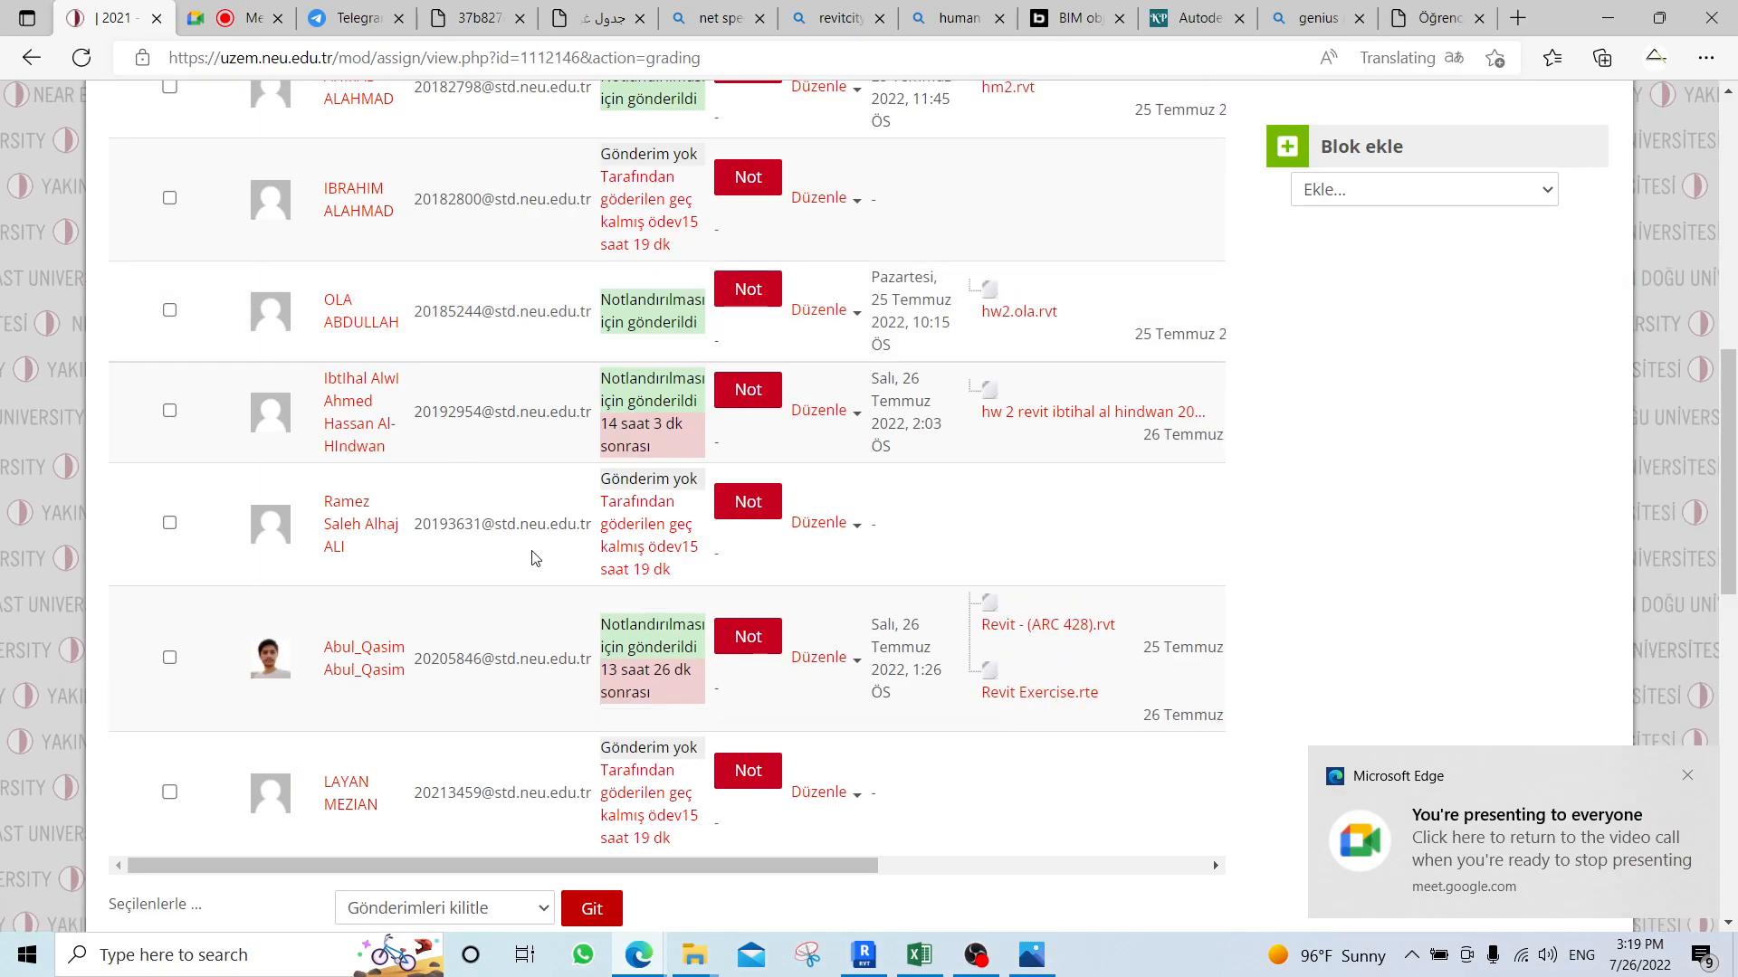
{"action": "scroll", "coordinate": [789, 774], "scroll_direction": "down", "scroll_amount": 2}
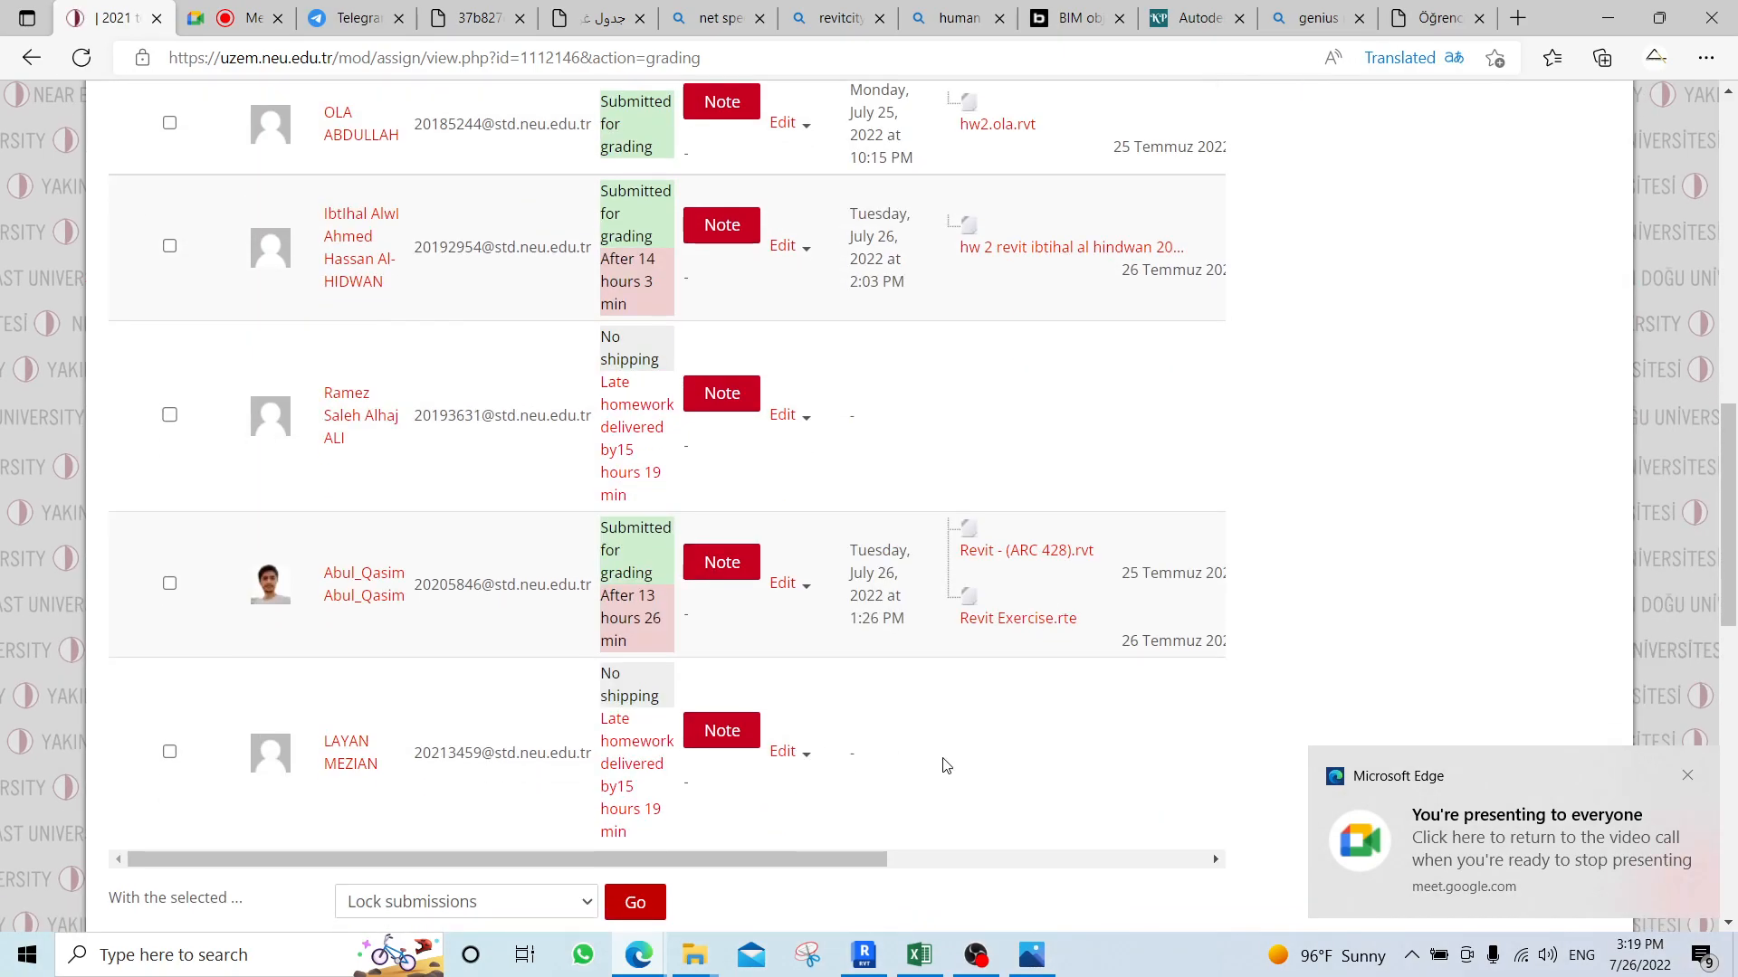
Review the homework submissions, switch to the Revit attendance sheet in Excel and copy the check mark from F8 into G8 for 26/7/2022.
{"action": "scroll", "coordinate": [942, 758], "scroll_direction": "up", "scroll_amount": 1}
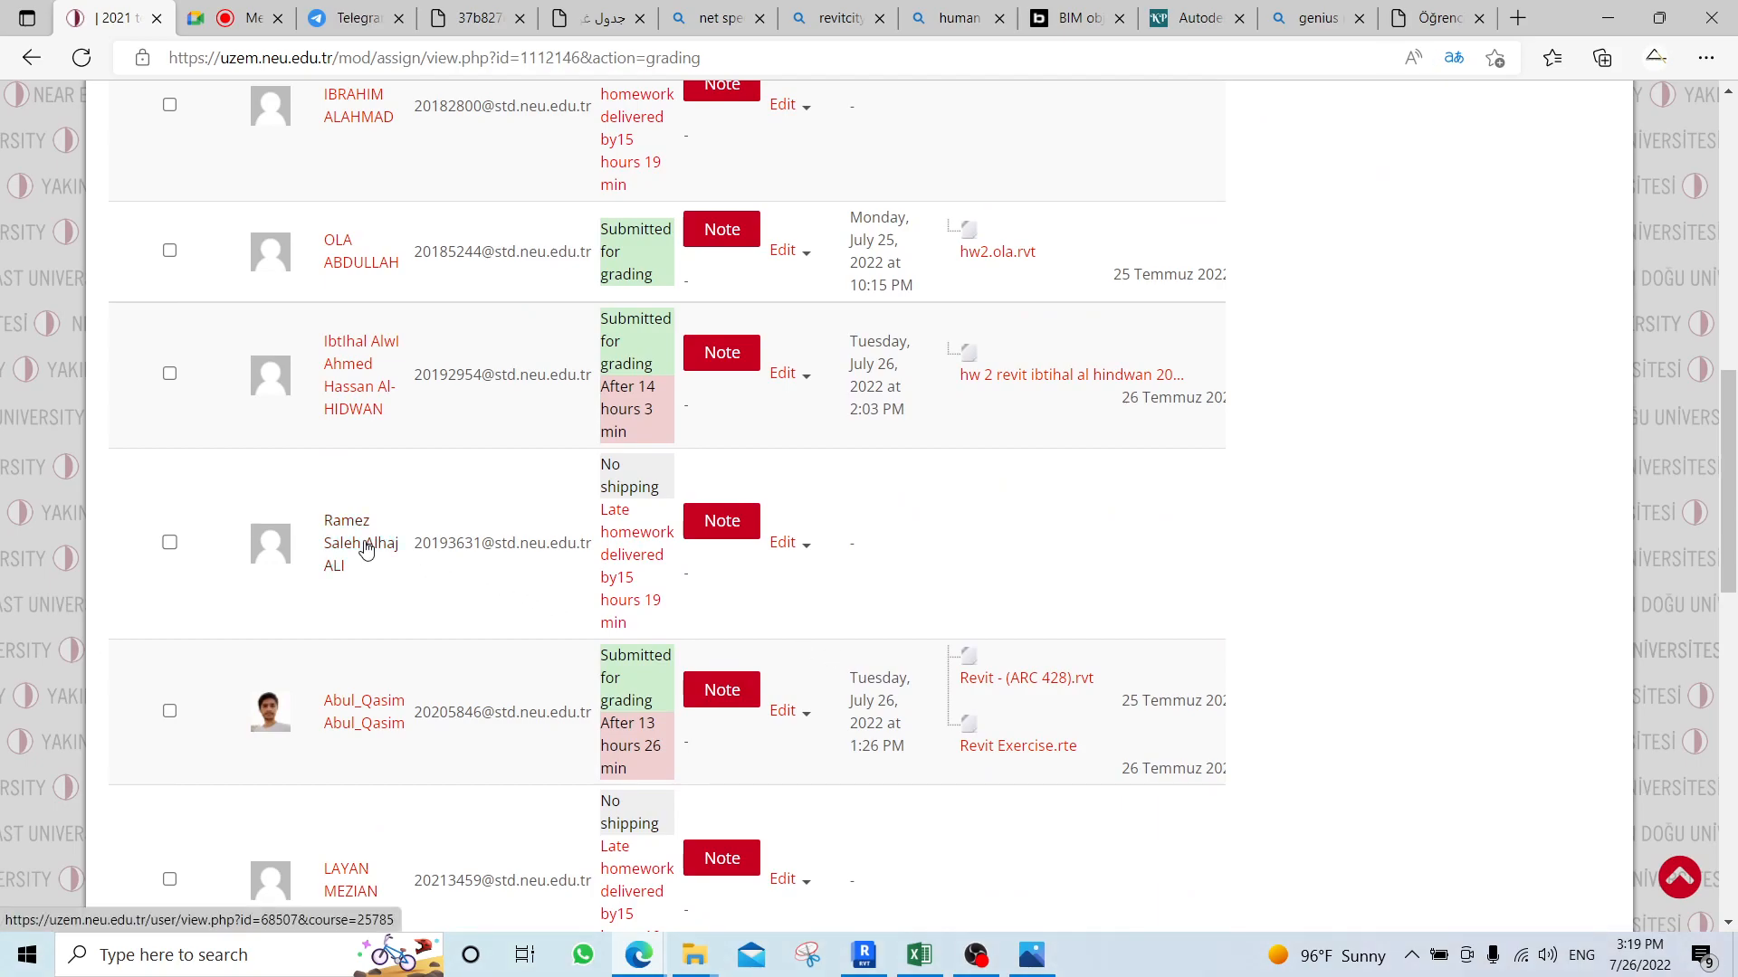
{"action": "scroll", "coordinate": [362, 549], "scroll_direction": "up", "scroll_amount": 2}
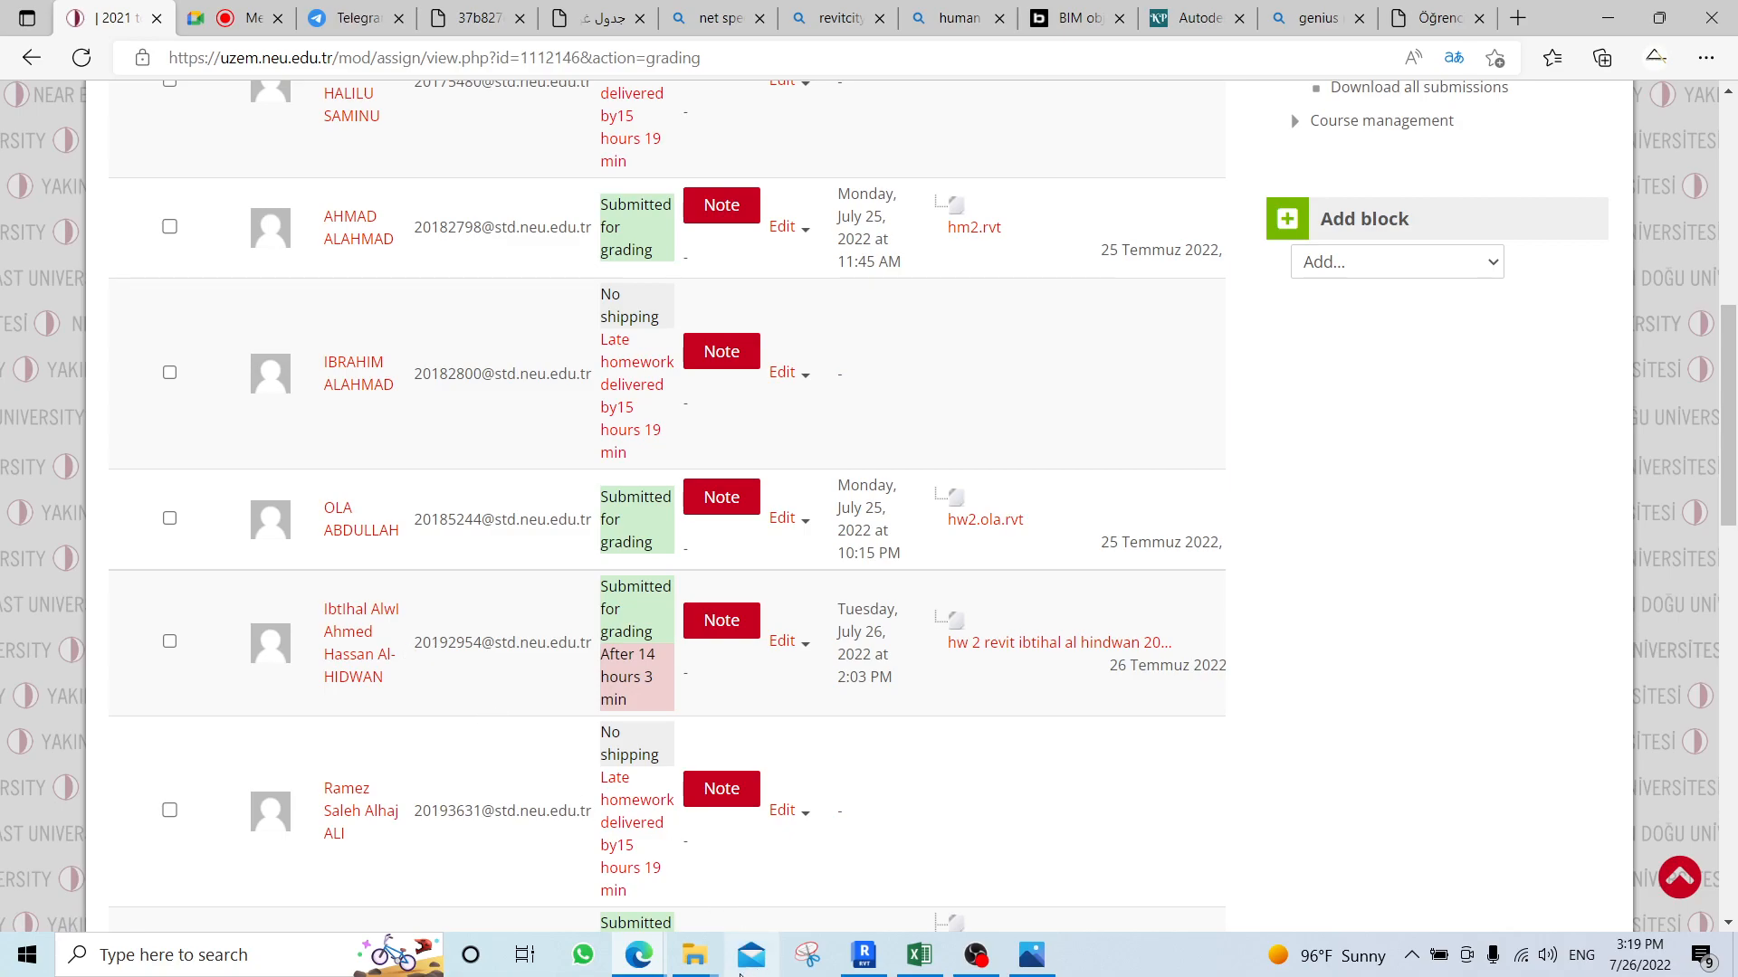
{"action": "left_click", "coordinate": [916, 965]}
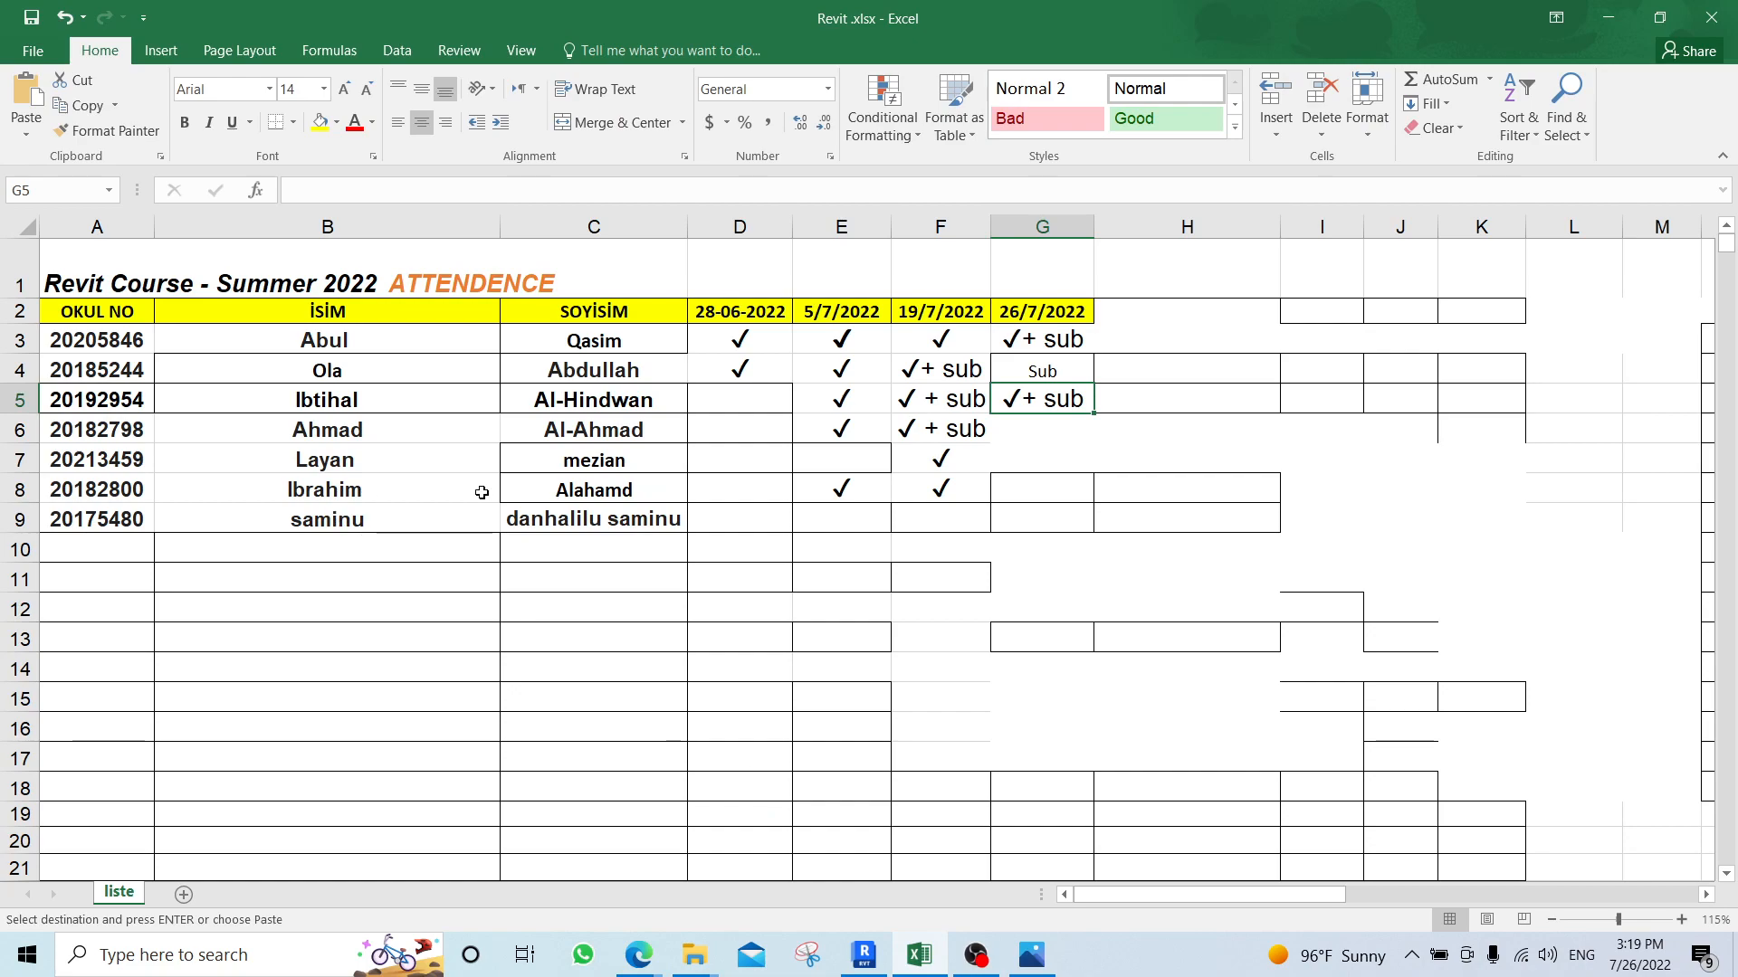
{"action": "left_click", "coordinate": [950, 489]}
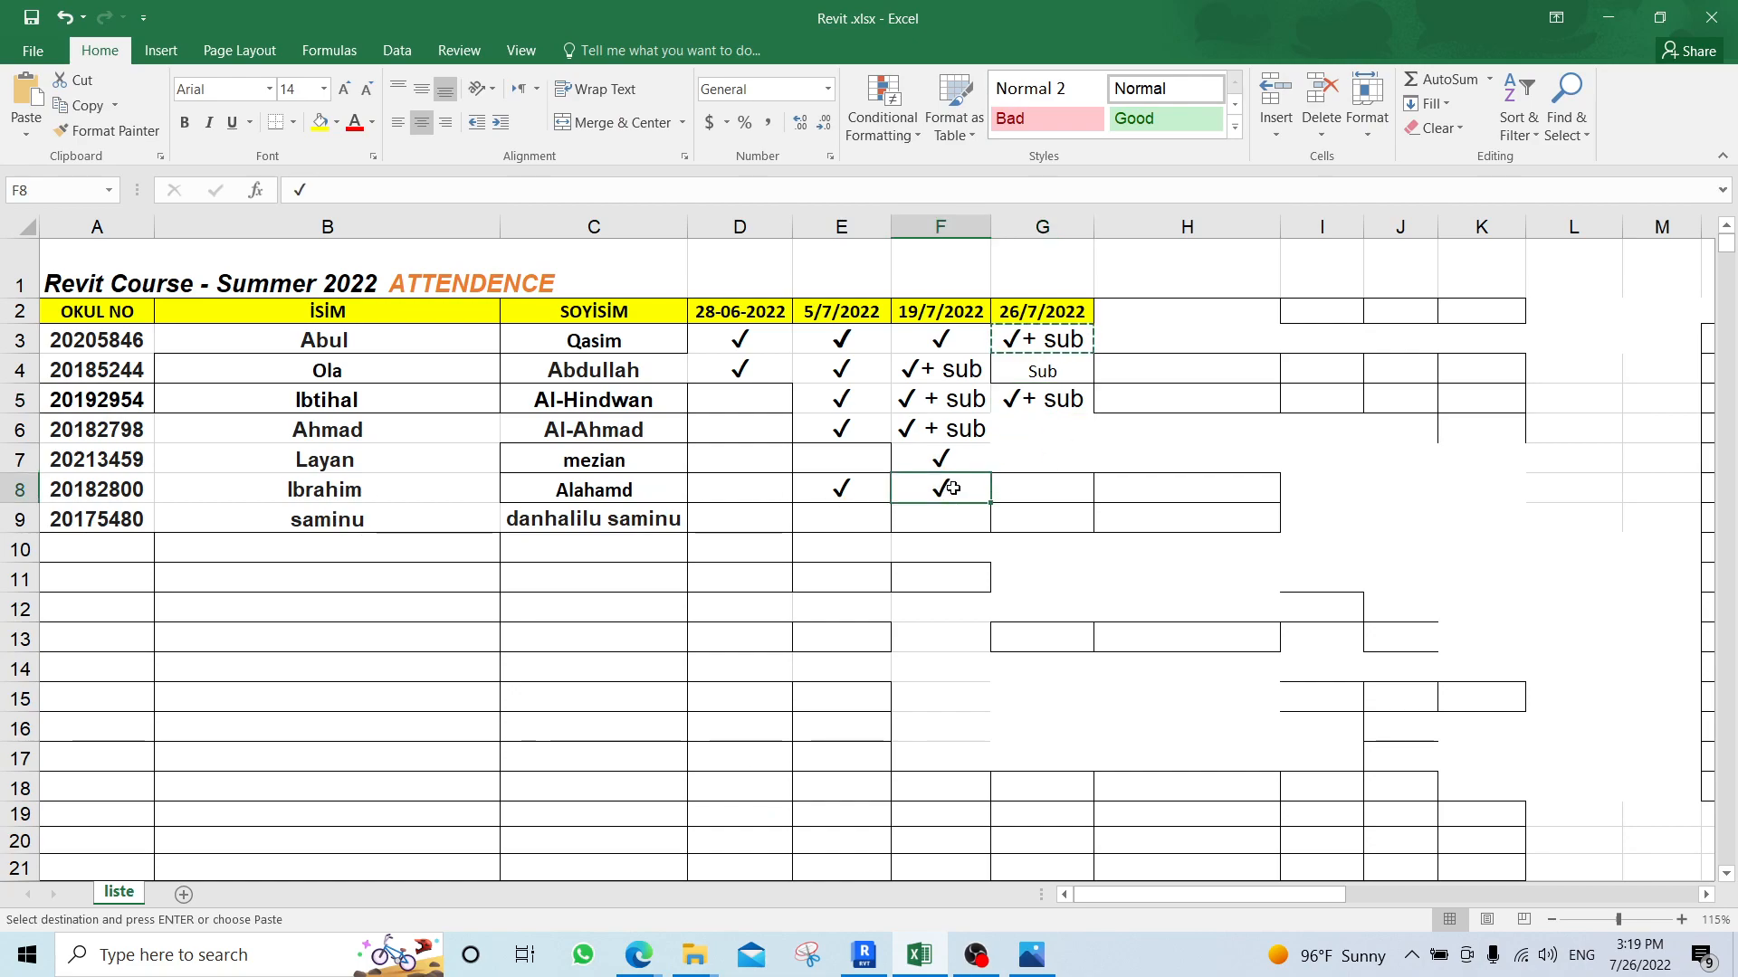
{"action": "key", "text": "ctrl+c"}
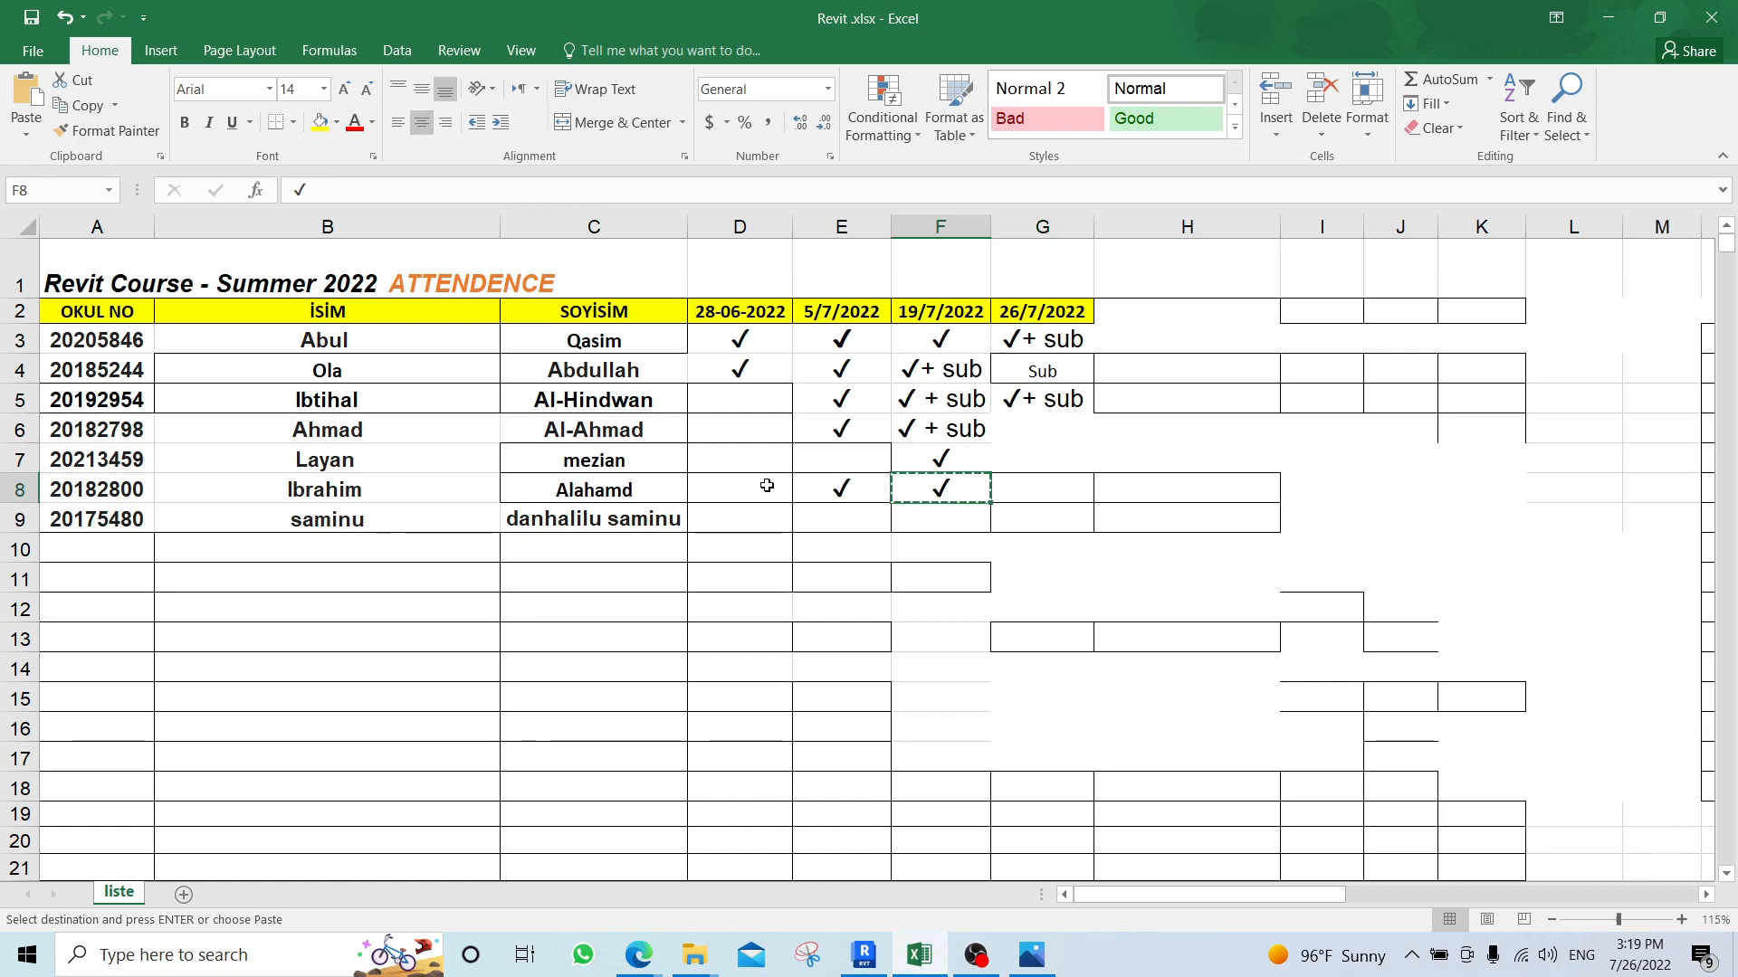
{"action": "left_click", "coordinate": [1052, 489]}
{"action": "key", "text": "ctrl+v"}
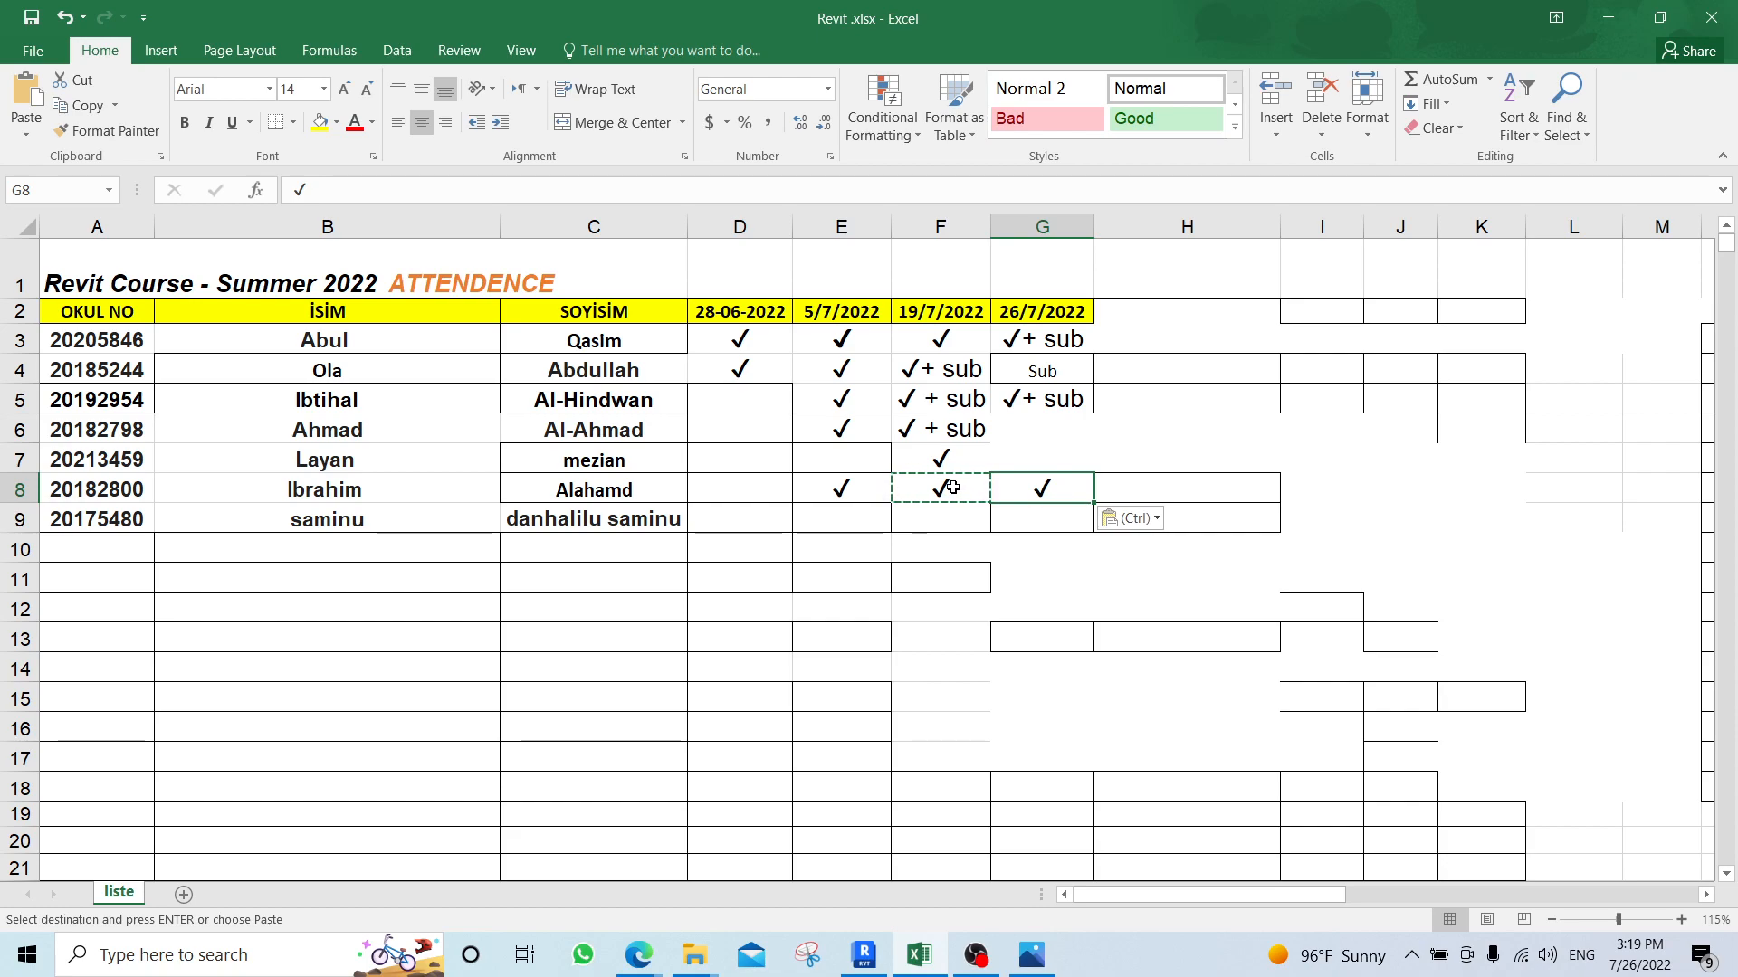
Copy the "✓ + sub" entry from F6 into G6 in the 26/7/2022 column.
{"action": "left_click", "coordinate": [950, 429]}
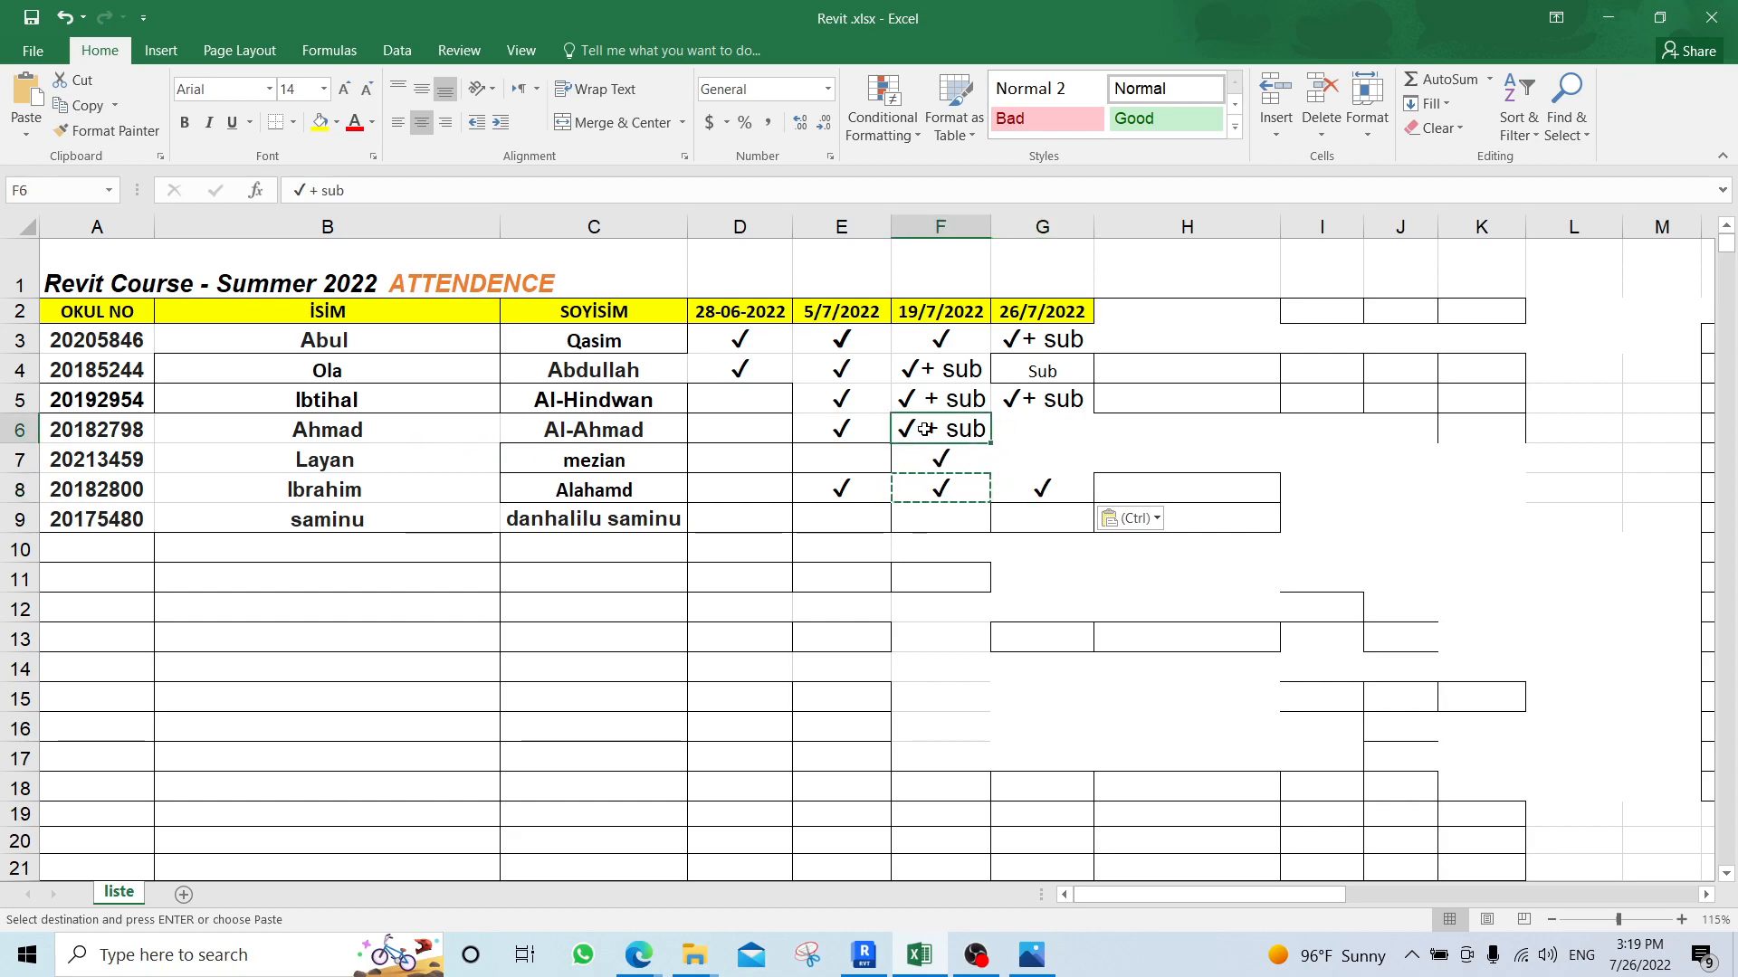
{"action": "key", "text": "ctrl+c"}
{"action": "left_click", "coordinate": [1020, 419]}
{"action": "key", "text": "ctrl+v"}
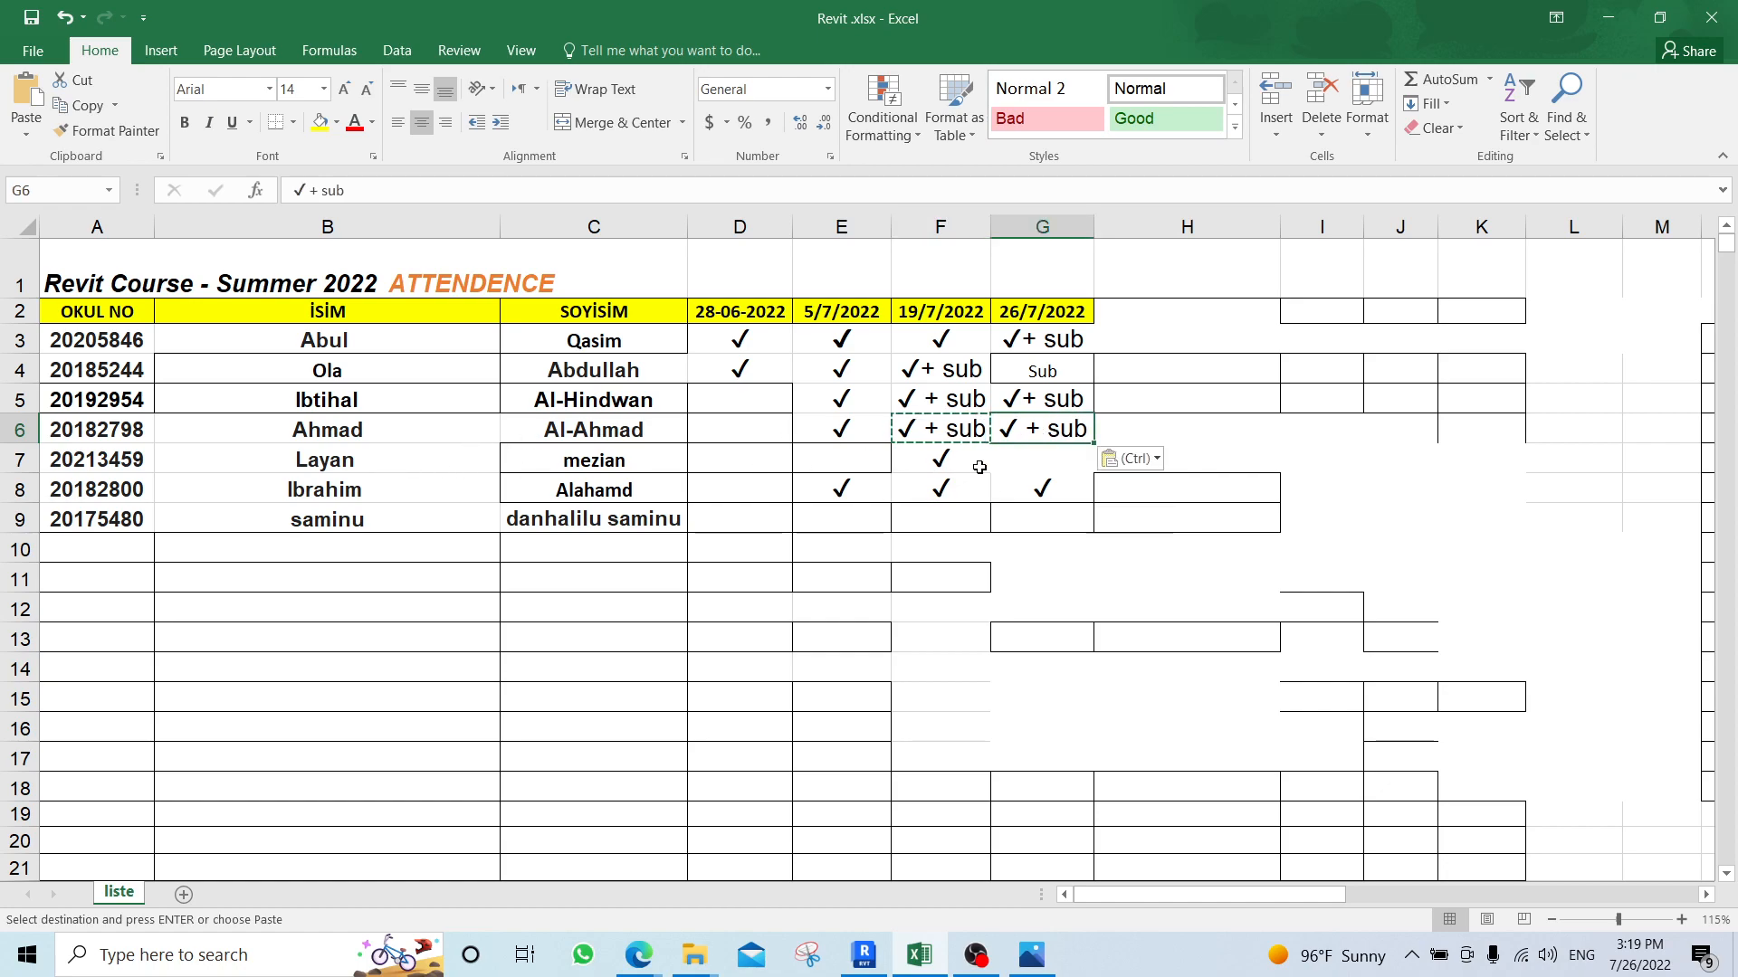
Copy the attendance check mark from F7 into G7 in the 26/7/2022 column.
{"action": "left_click", "coordinate": [940, 462]}
{"action": "key", "text": "ctrl+c"}
{"action": "left_click", "coordinate": [1020, 462]}
{"action": "key", "text": "ctrl+c"}
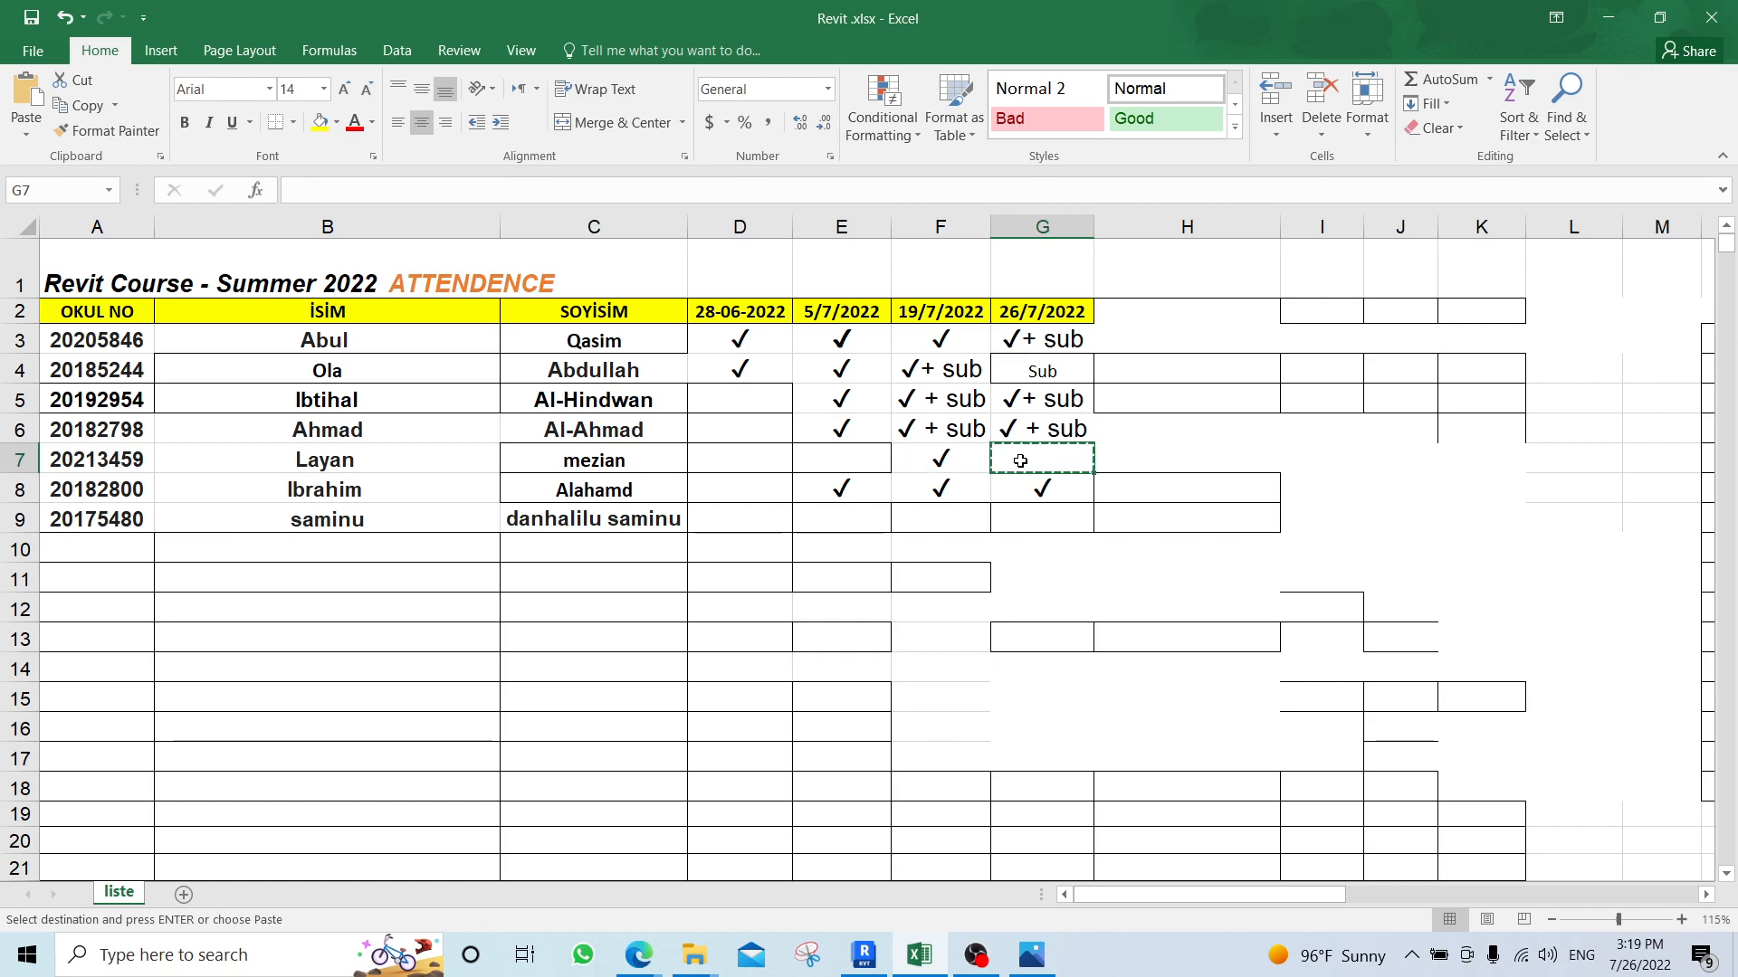
{"action": "left_click", "coordinate": [946, 459]}
{"action": "key", "text": "ctrl+c"}
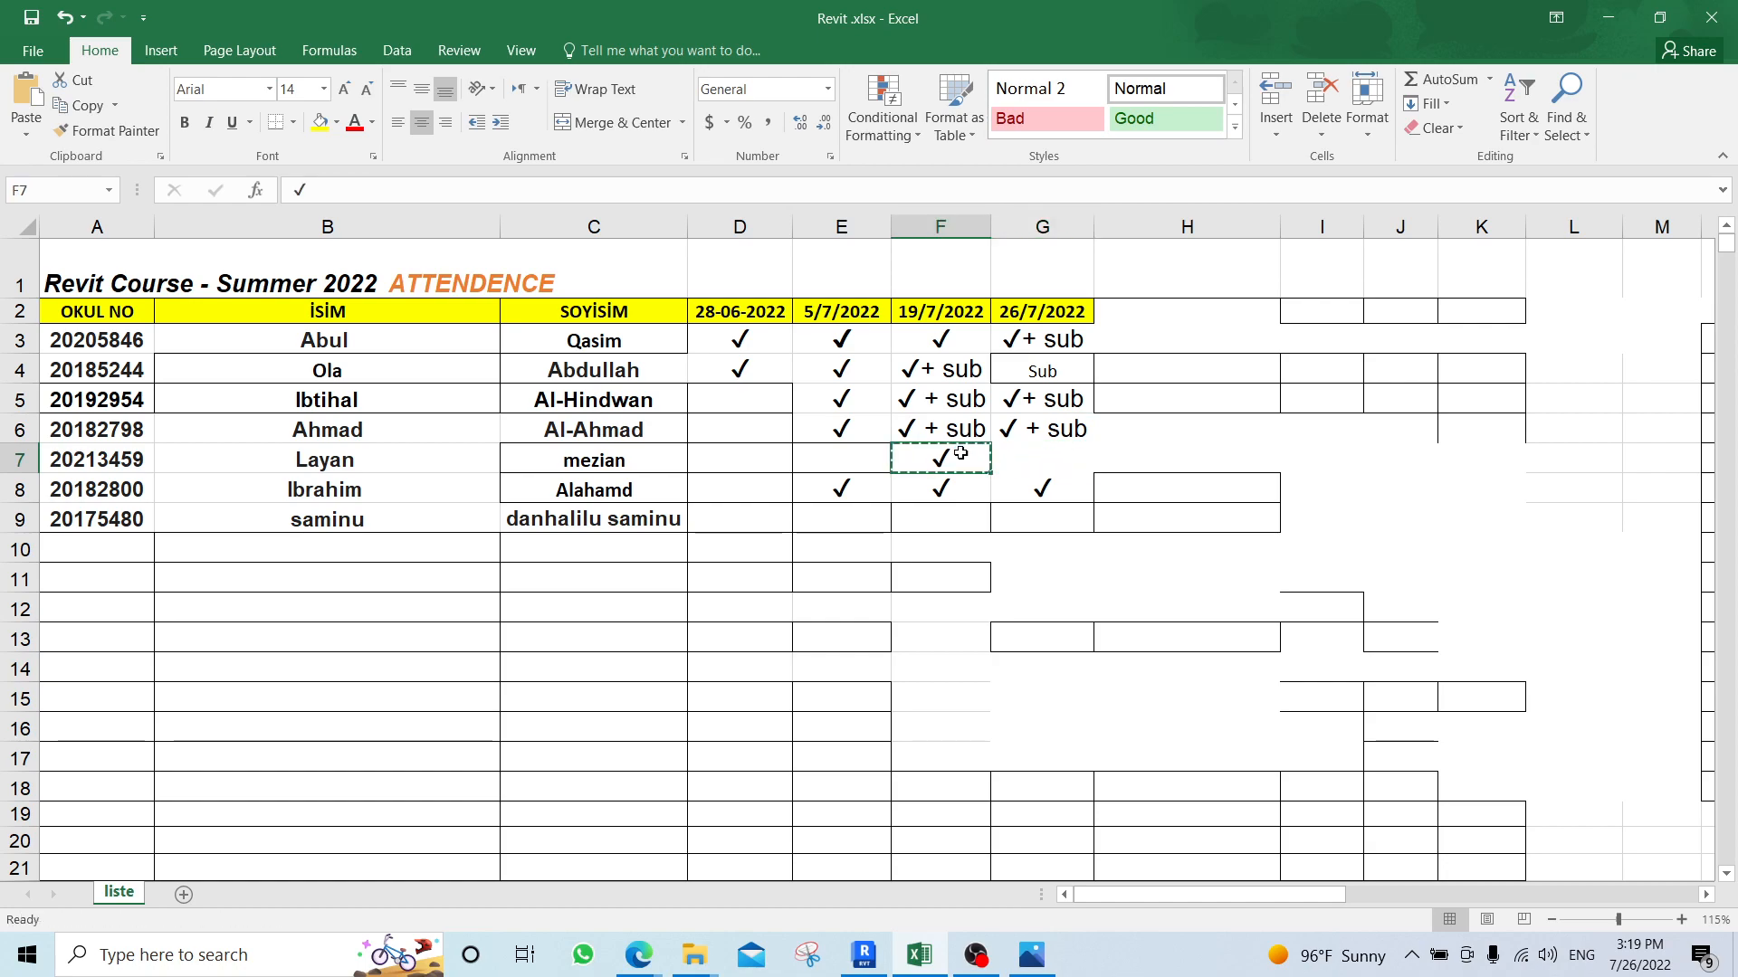
{"action": "left_click", "coordinate": [1022, 455]}
{"action": "key", "text": "ctrl+v"}
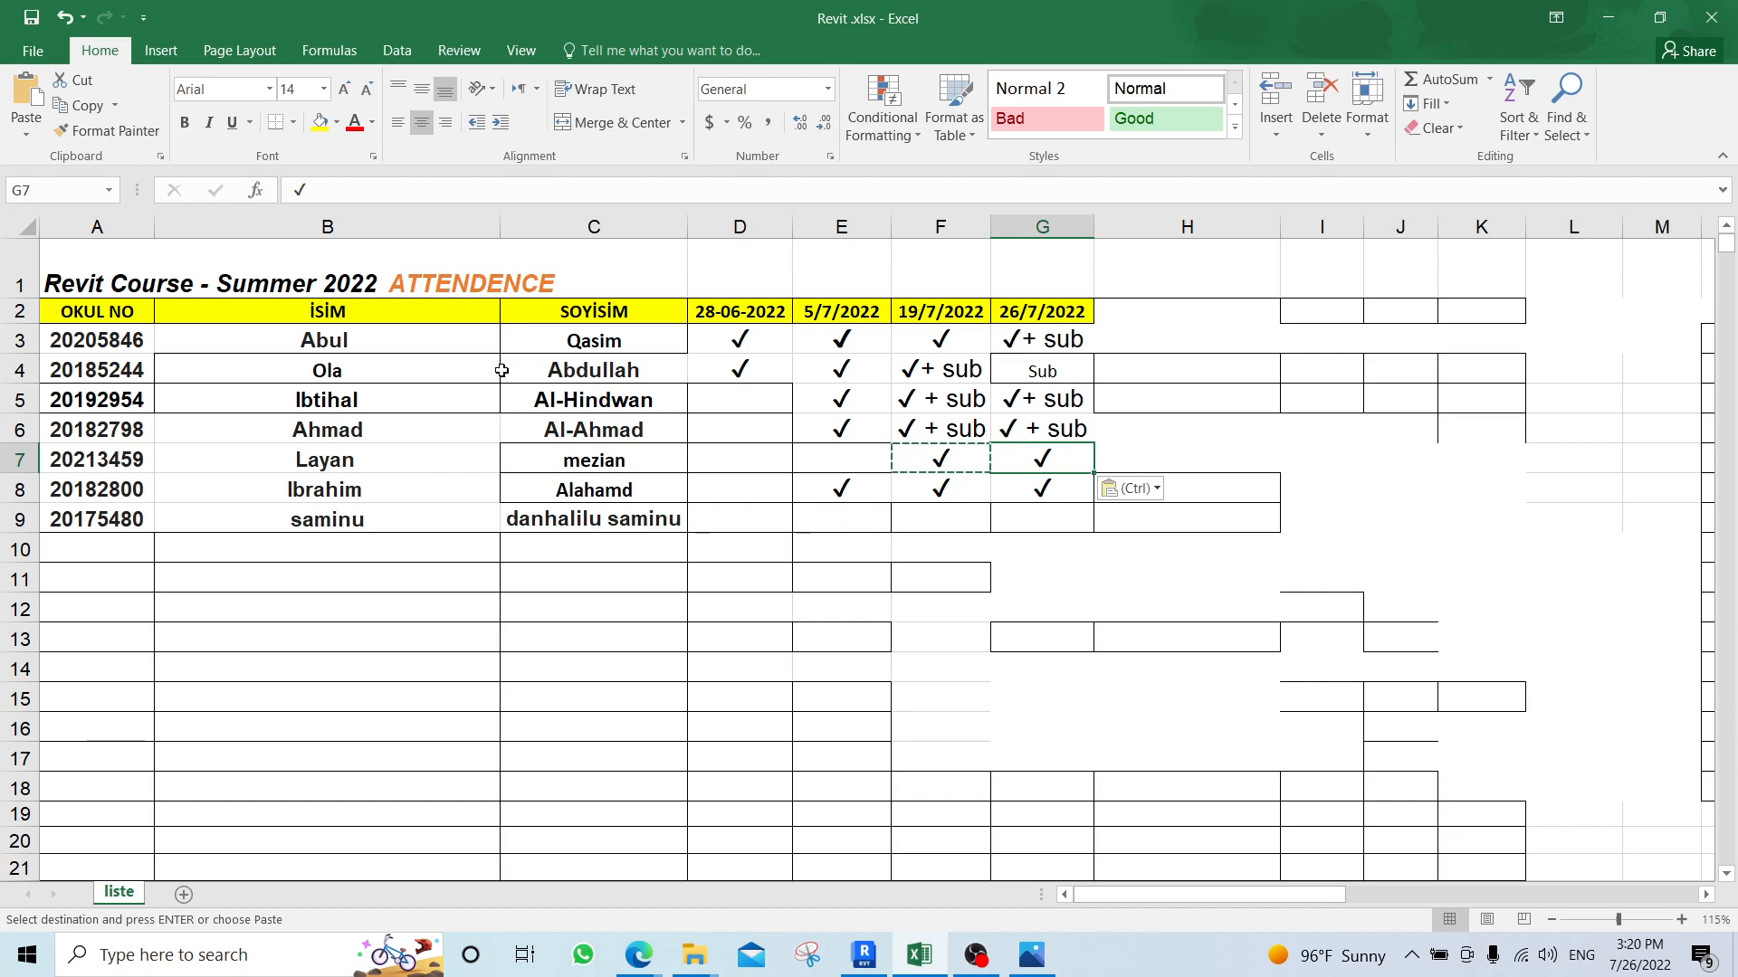
Replace the "Sub" entry in G4 with a copy of the "✓+ sub" entry from G5.
{"action": "left_click", "coordinate": [1068, 398]}
{"action": "key", "text": "ctrl+c"}
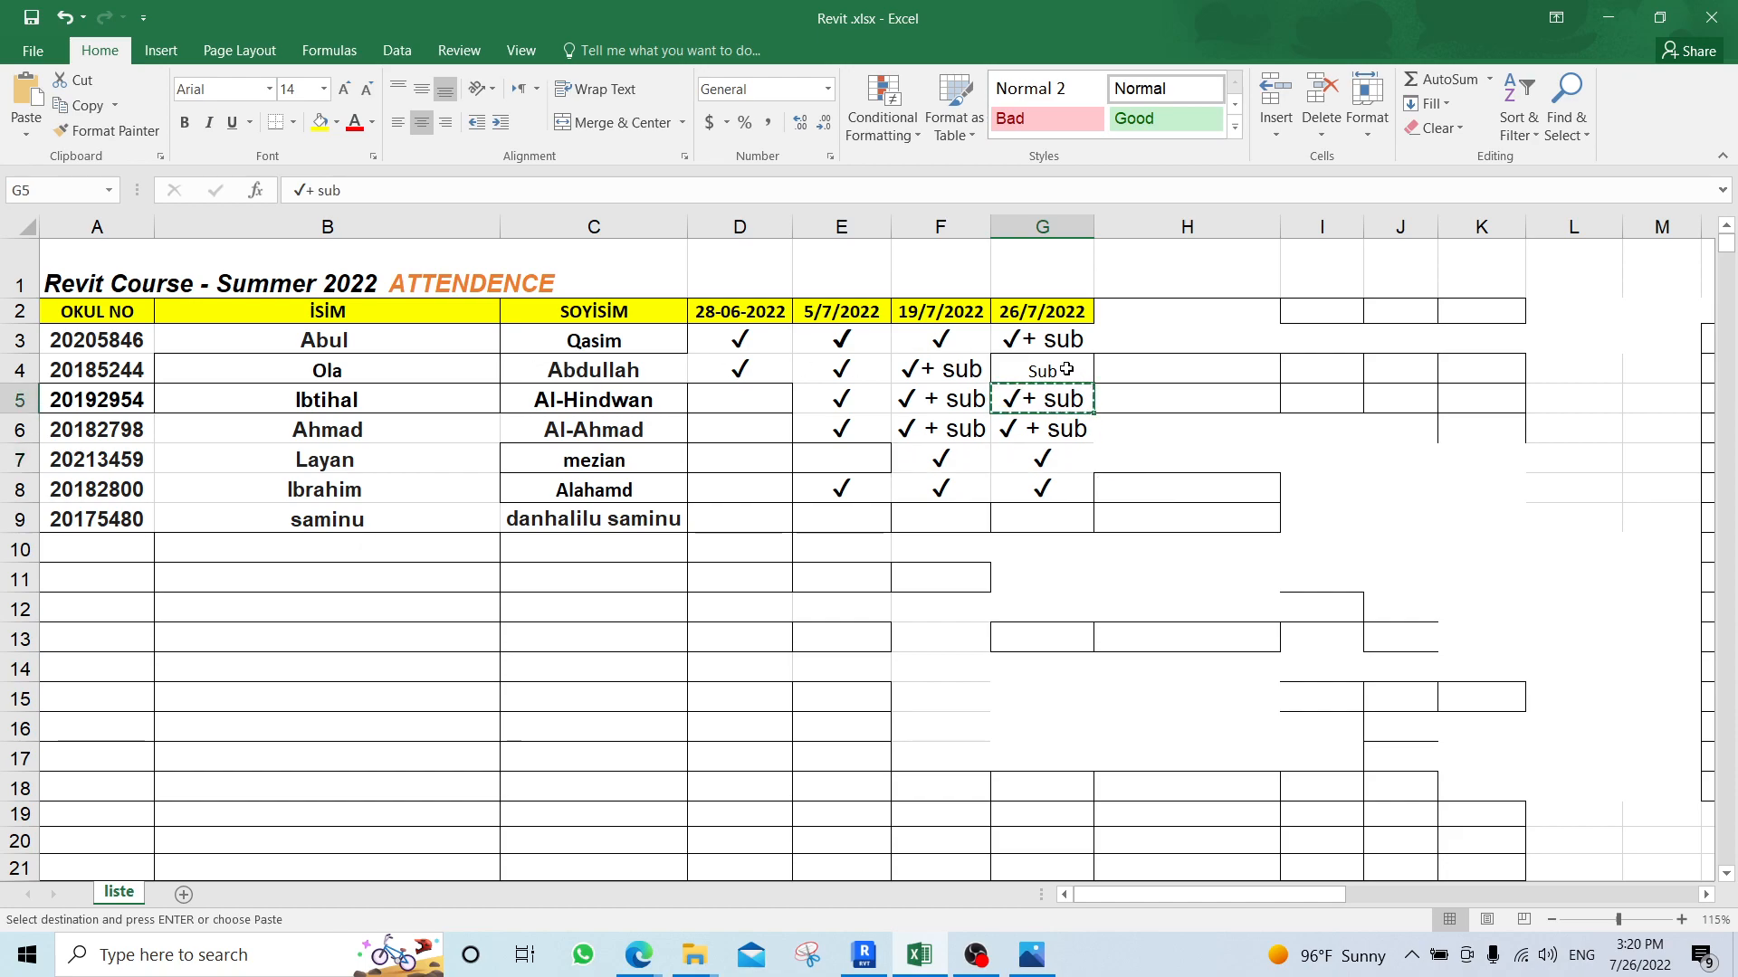
{"action": "left_click", "coordinate": [1054, 370]}
{"action": "key", "text": "ctrl+v"}
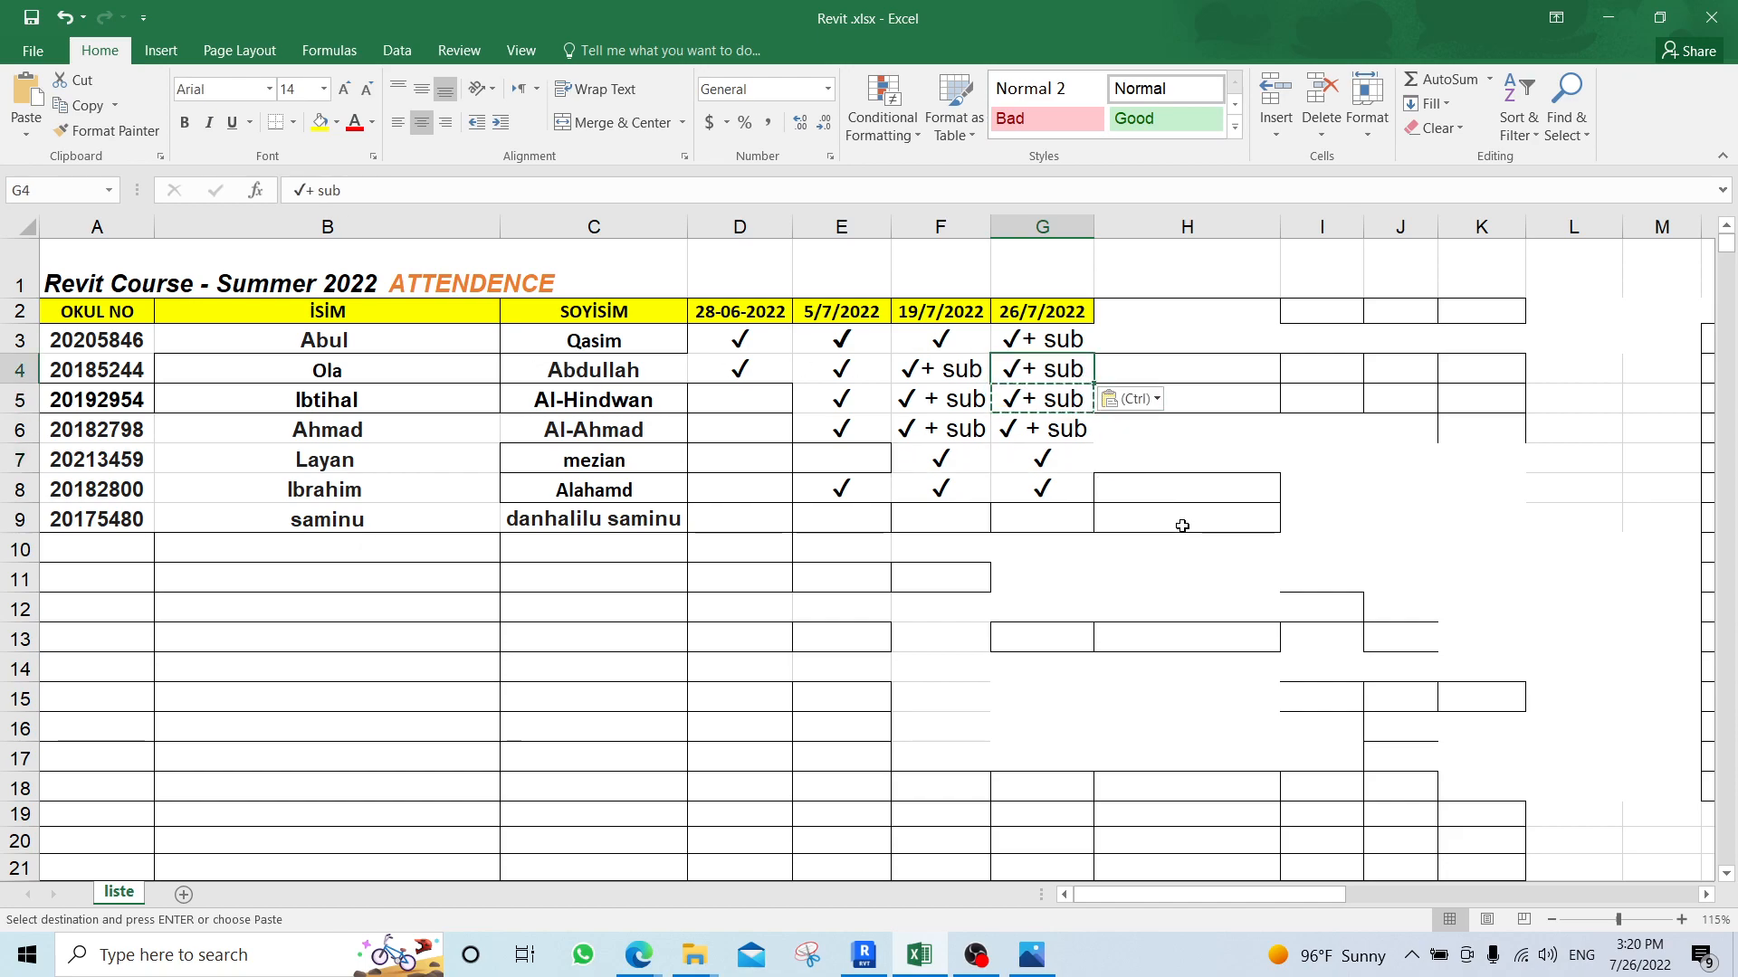
Switch to the Google Meet call in Microsoft Edge and stop presenting the screen.
{"action": "mouse_move", "coordinate": [639, 955]}
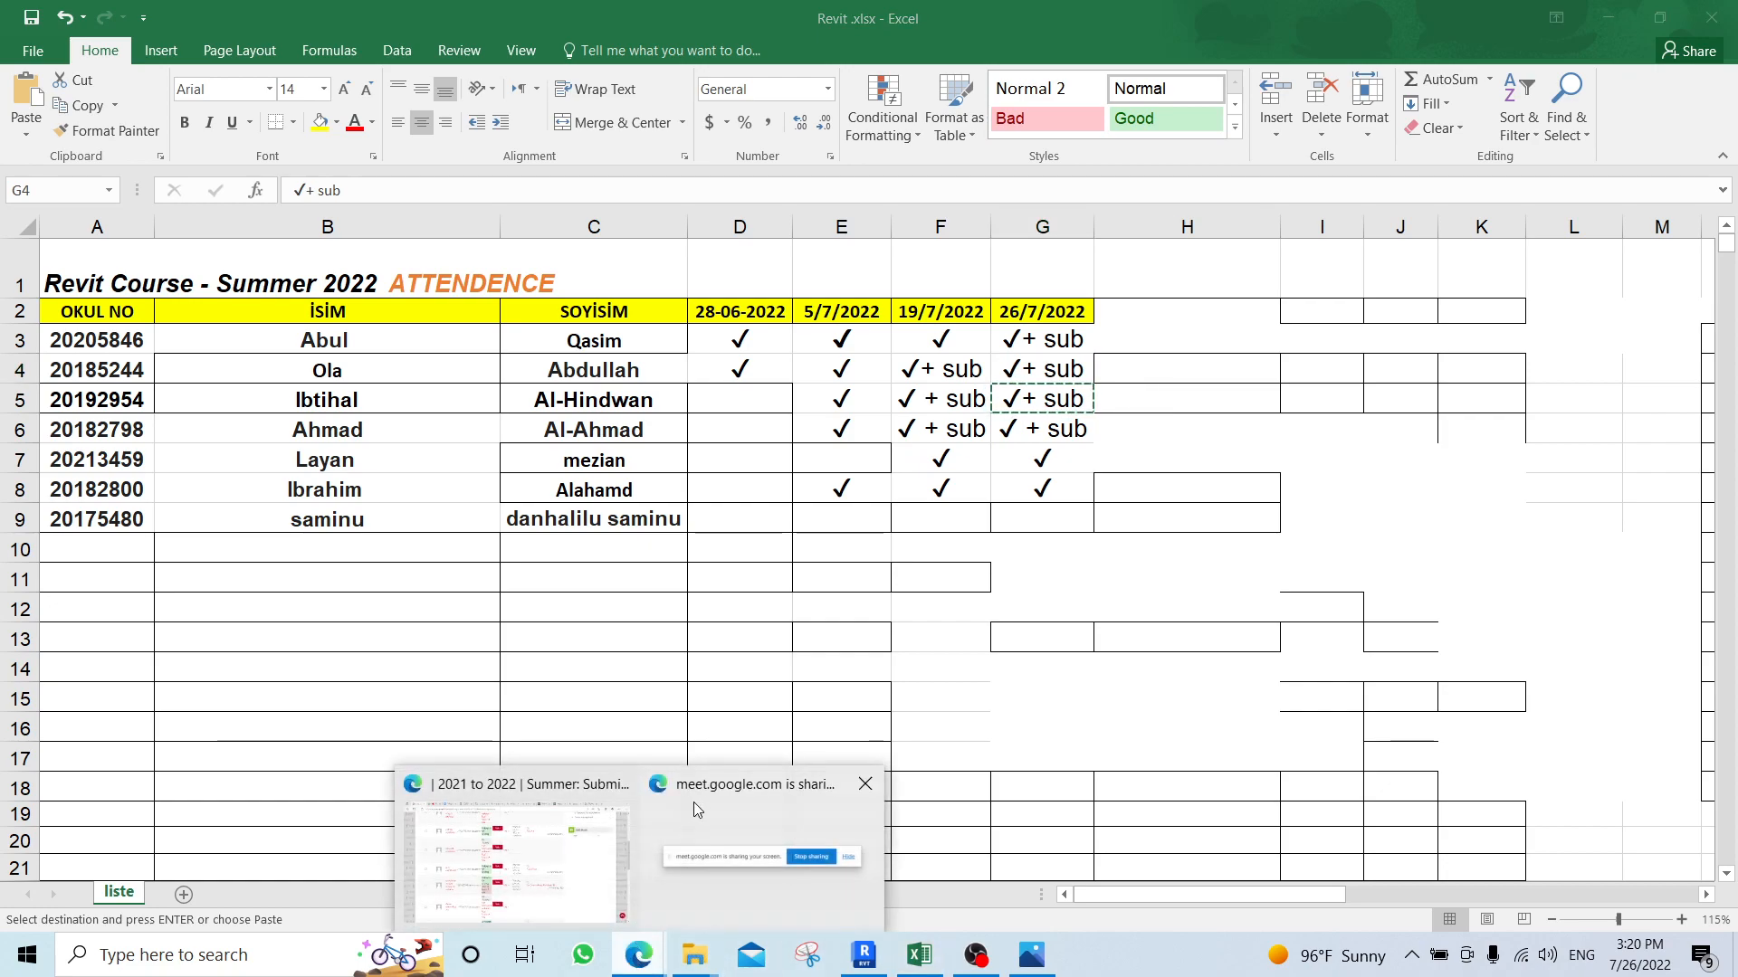
{"action": "left_click", "coordinate": [579, 835]}
{"action": "left_click", "coordinate": [240, 18]}
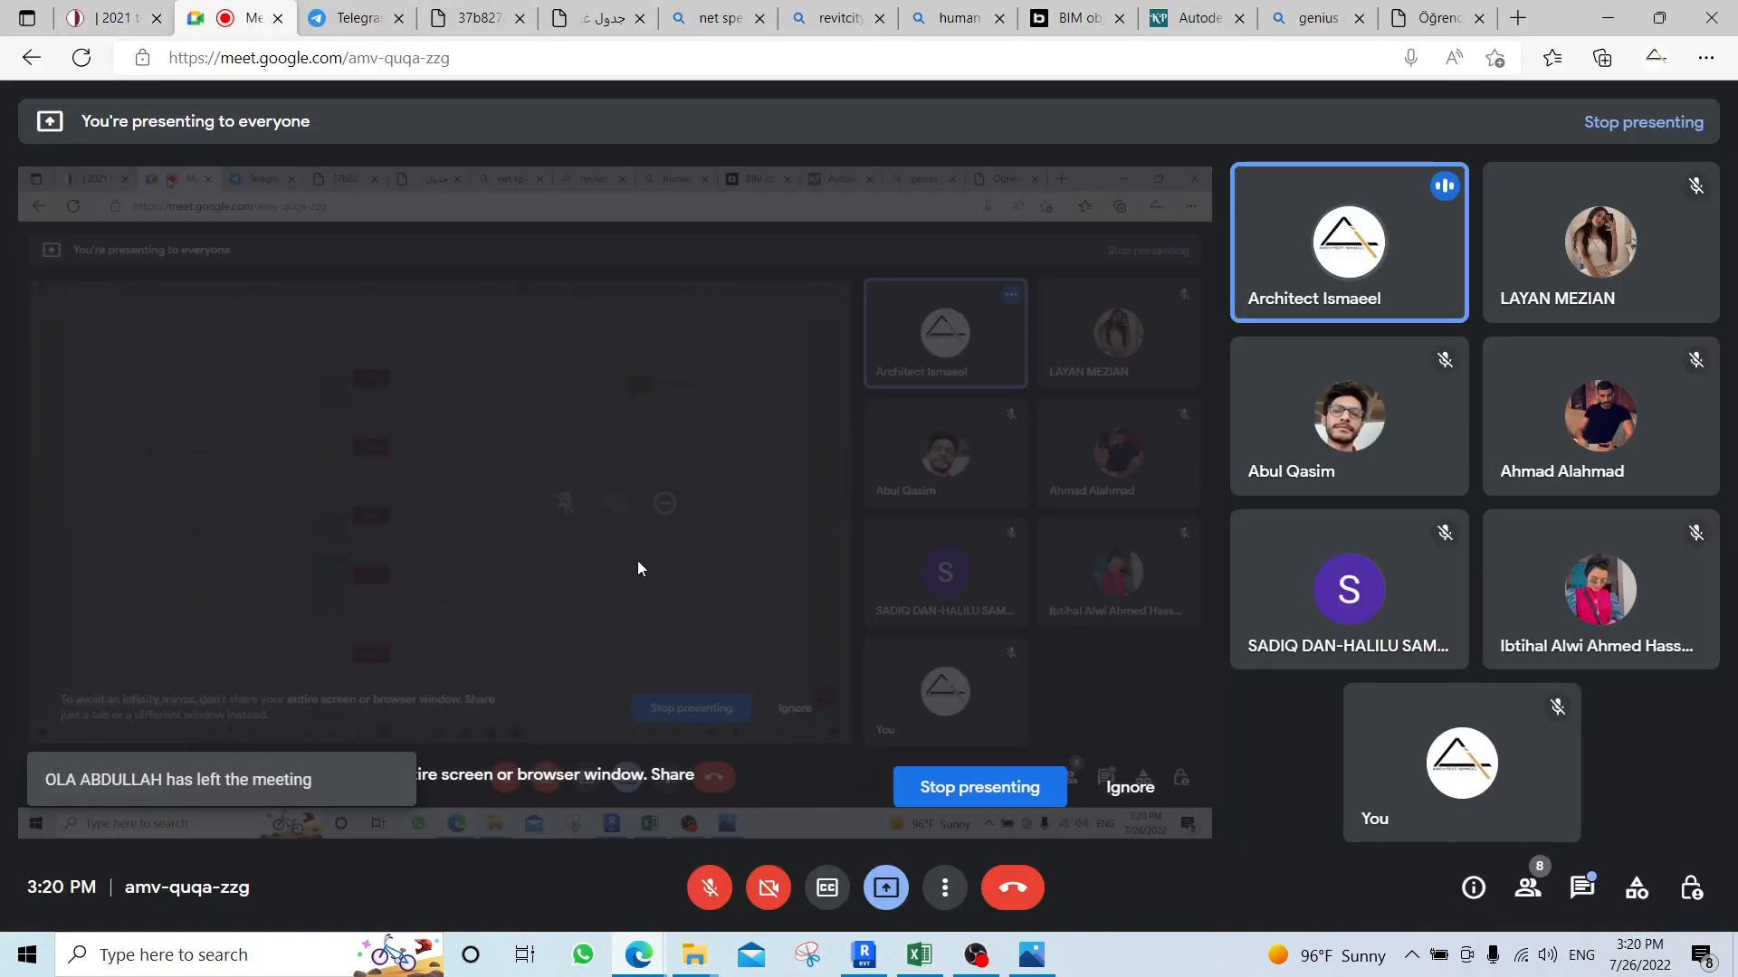
{"action": "left_click", "coordinate": [1008, 795]}
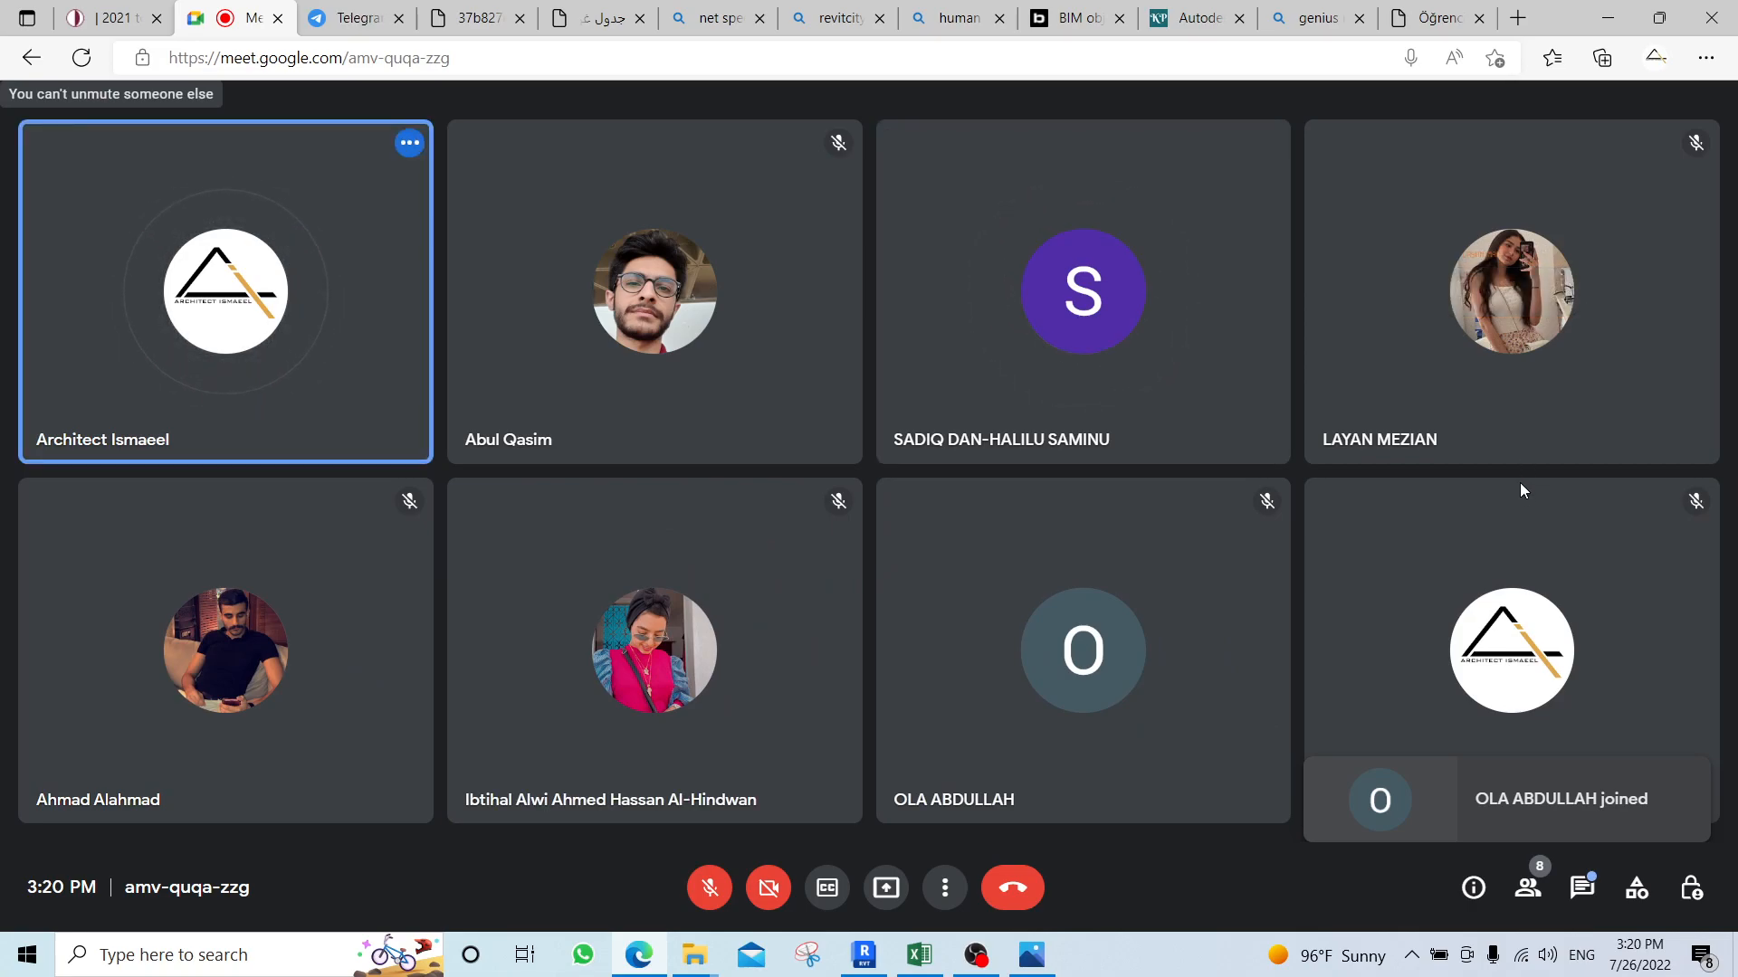
Leave the Google Meet call and return to the assignment grading page on uzem.neu.edu.tr.
{"action": "mouse_move", "coordinate": [1553, 412]}
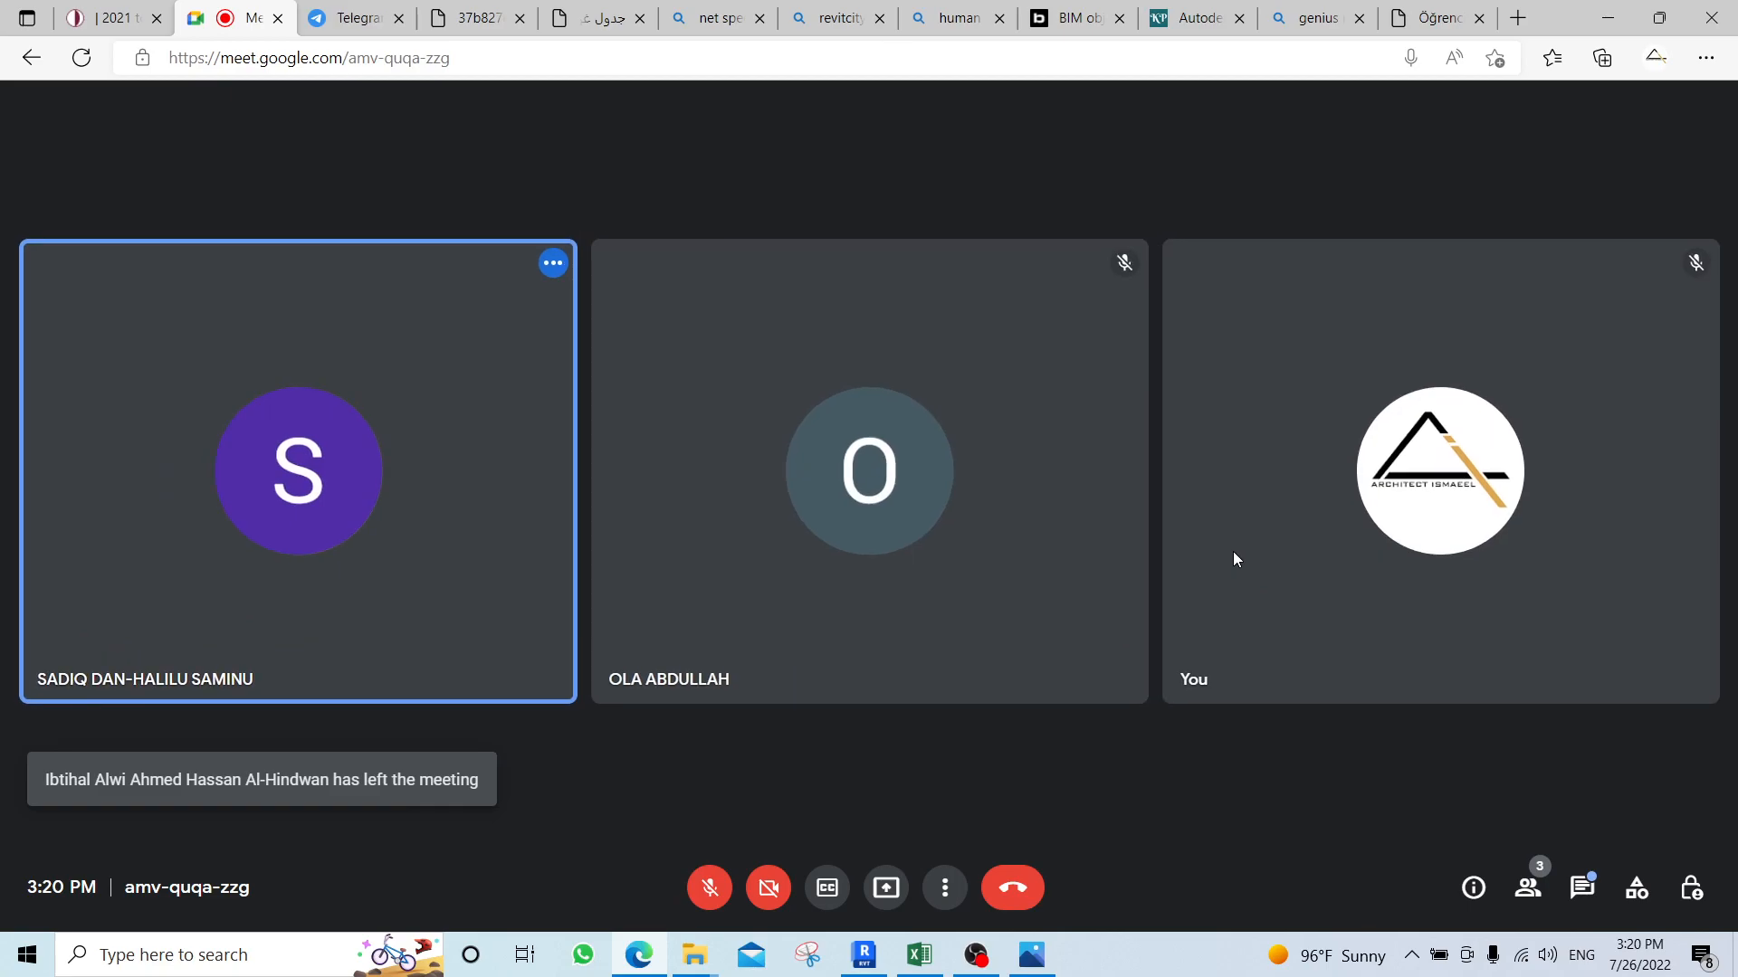
{"action": "left_click", "coordinate": [1013, 887]}
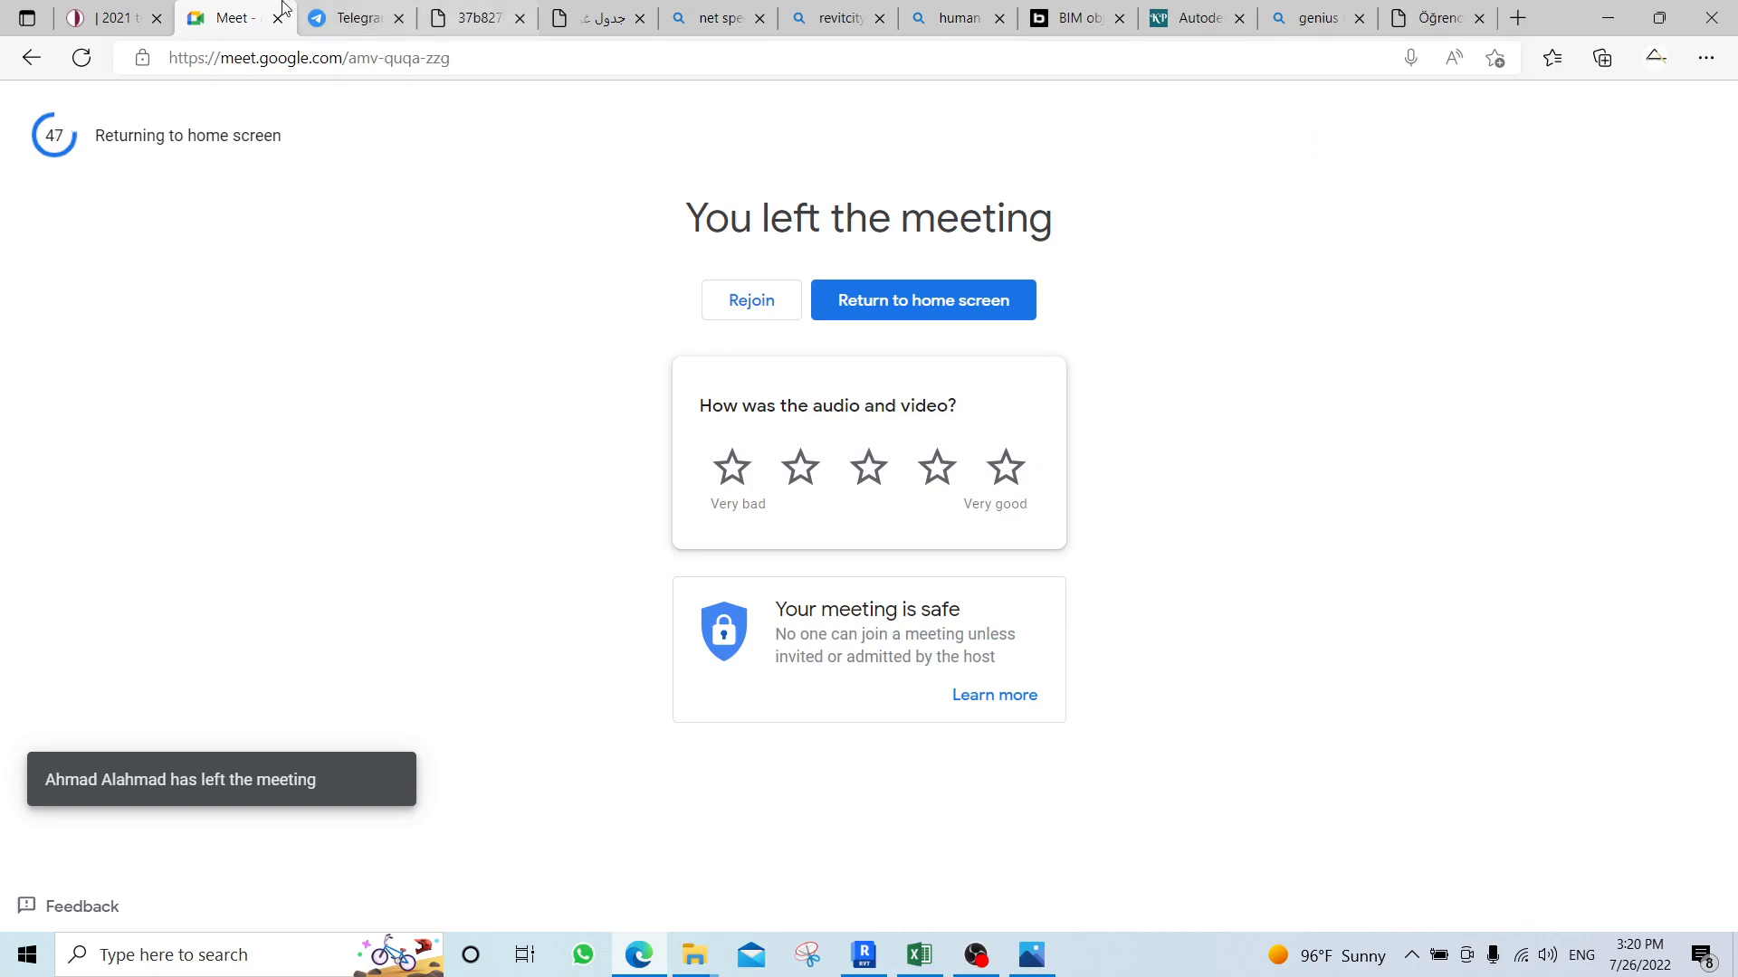
{"action": "left_click", "coordinate": [123, 13]}
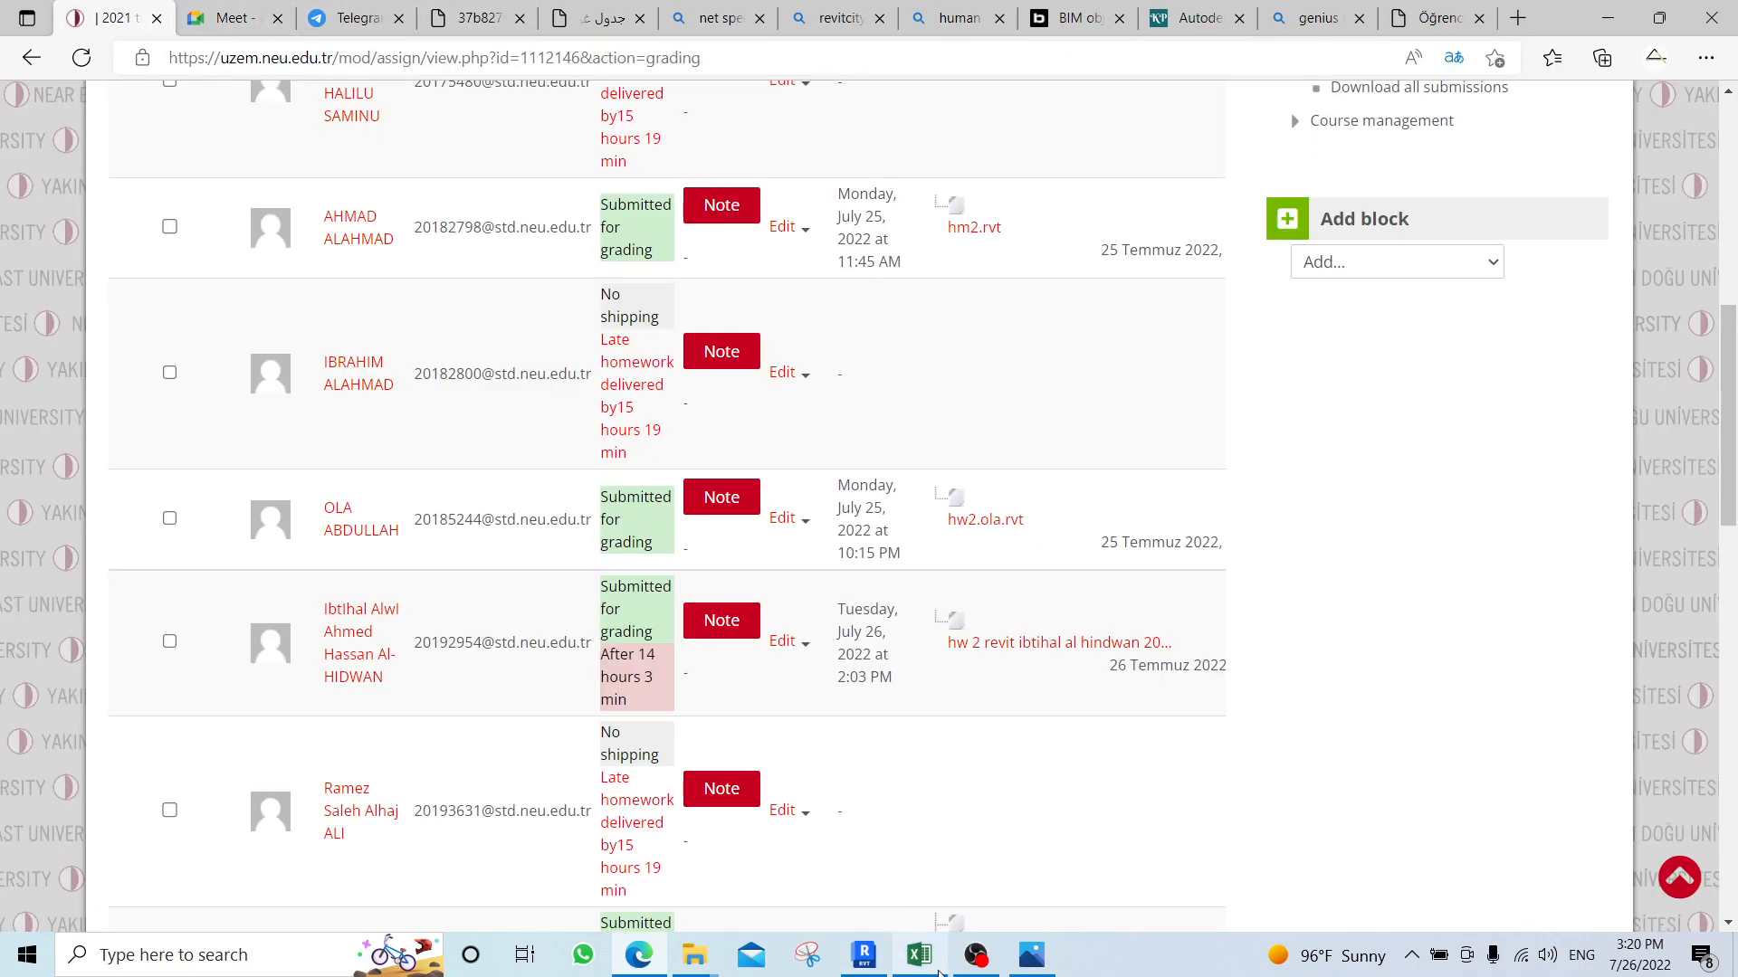